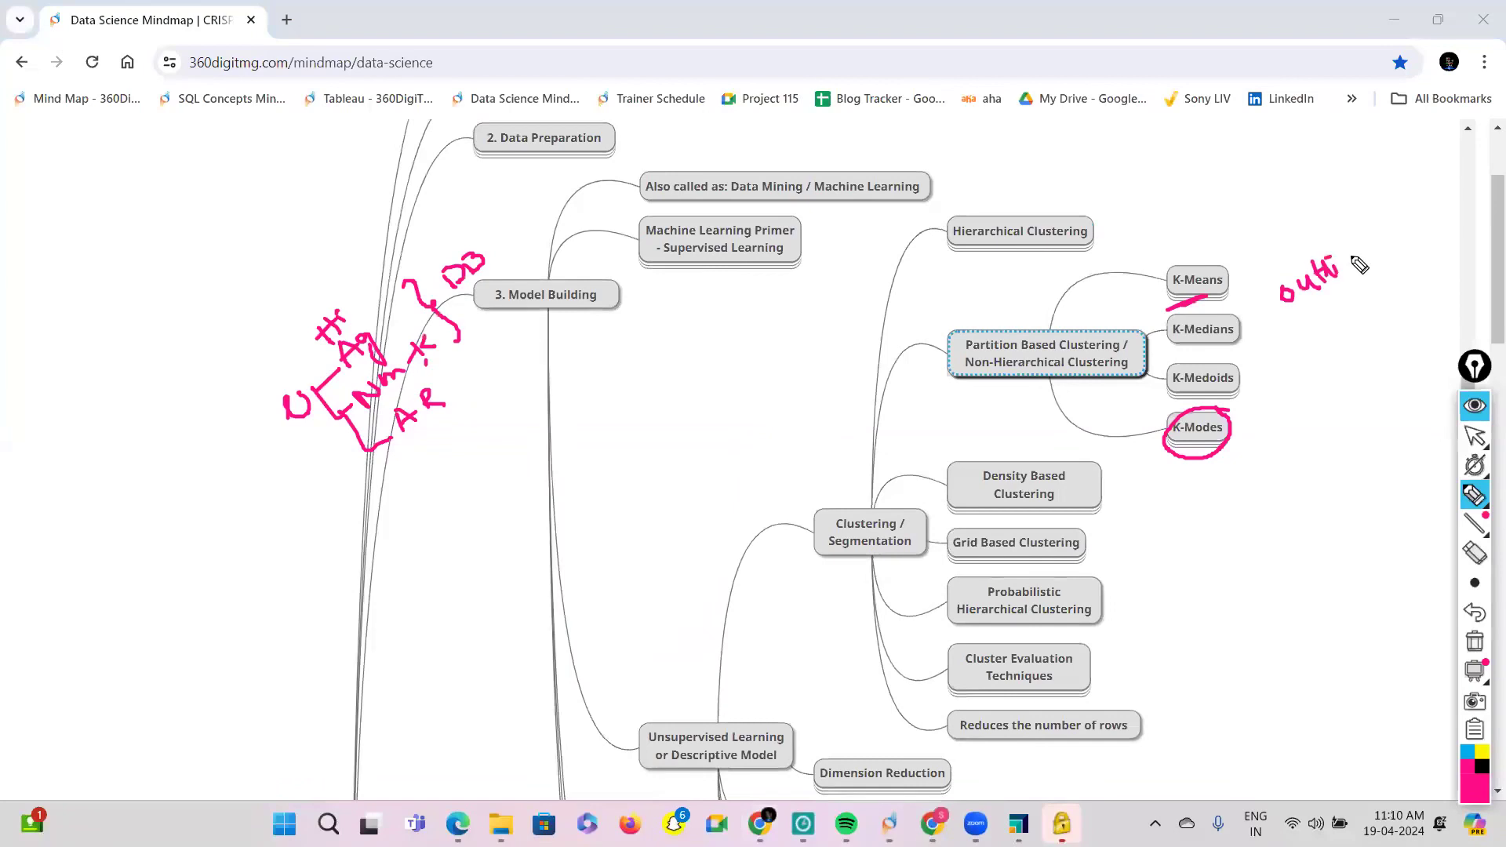
# Step: Finish the handwritten "outliers" note with an arrow and a bracket around the K-Means to K-Modes nodes, and write "Kmeans ++" with the pluses circled
pyautogui.moveTo(1269, 302)
pyautogui.mouseDown()
pyautogui.moveTo(1244, 320)
pyautogui.moveTo(1251, 309)
pyautogui.mouseUp()
pyautogui.moveTo(1235, 257)
pyautogui.mouseDown()
pyautogui.moveTo(1291, 437)
pyautogui.moveTo(1238, 463)
pyautogui.mouseUp()
pyautogui.moveTo(740, 417)
pyautogui.mouseDown()
pyautogui.moveTo(739, 437)
pyautogui.moveTo(754, 433)
pyautogui.moveTo(853, 332)
pyautogui.mouseUp()
pyautogui.moveTo(840, 323)
pyautogui.mouseDown()
pyautogui.moveTo(844, 350)
pyautogui.moveTo(872, 337)
pyautogui.mouseUp()
pyautogui.moveTo(871, 301); pyautogui.dragTo(860, 359)
pyautogui.moveTo(765, 436); pyautogui.dragTo(821, 393)
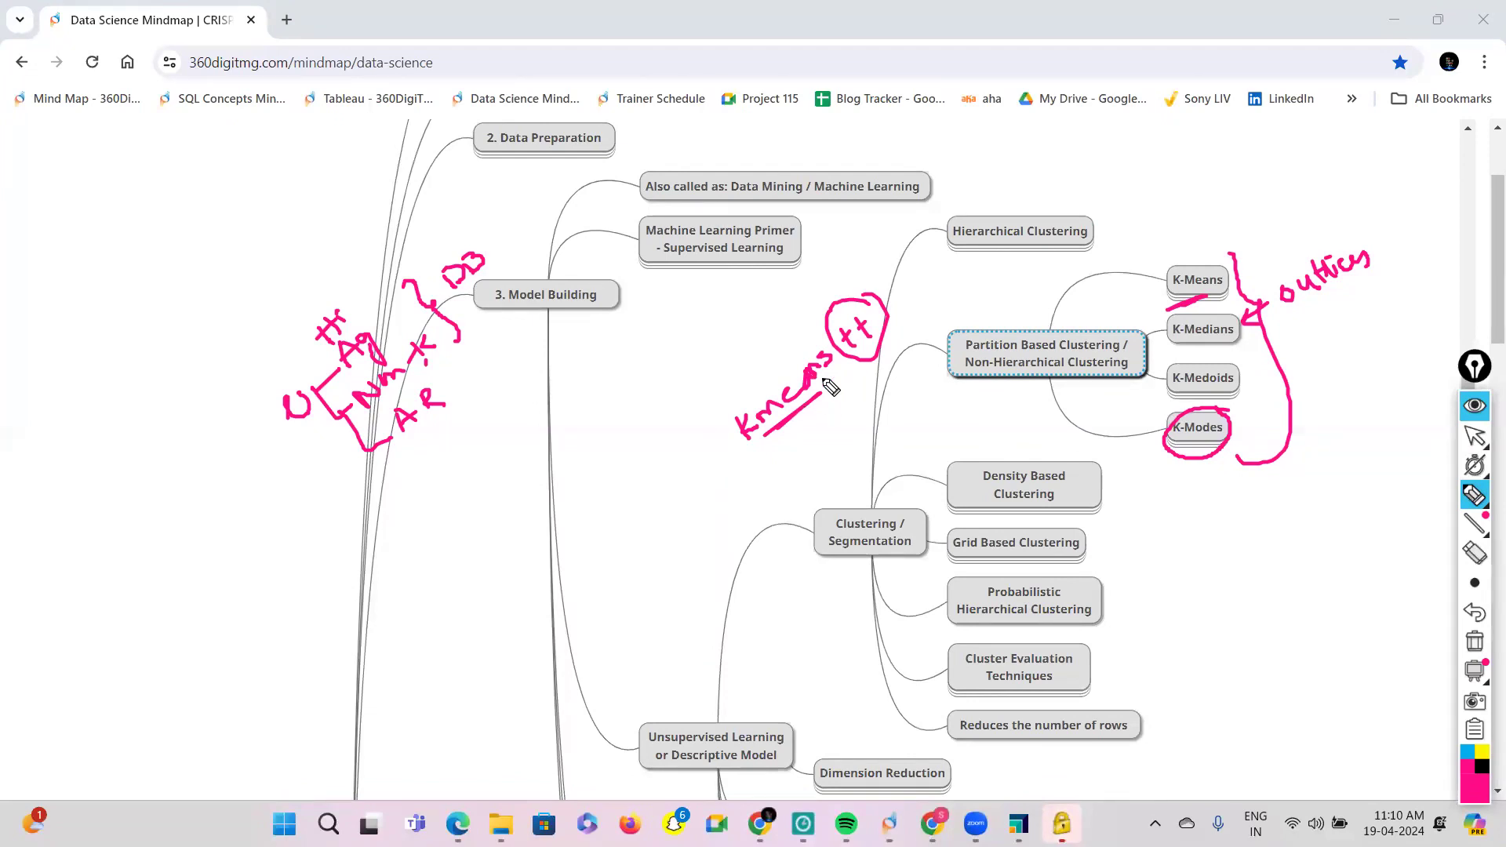
# Step: Write an underlined "K means" note above "Kmeans ++", and add a circled 1 and "C1" with arrows pointing outward from it
pyautogui.moveTo(686, 342)
pyautogui.mouseDown()
pyautogui.moveTo(691, 360)
pyautogui.moveTo(765, 298)
pyautogui.moveTo(745, 343)
pyautogui.moveTo(884, 217)
pyautogui.mouseUp()
pyautogui.moveTo(796, 431); pyautogui.dragTo(883, 349)
pyautogui.moveTo(826, 402)
pyautogui.mouseDown()
pyautogui.moveTo(867, 428)
pyautogui.moveTo(890, 396)
pyautogui.moveTo(915, 399)
pyautogui.mouseUp()
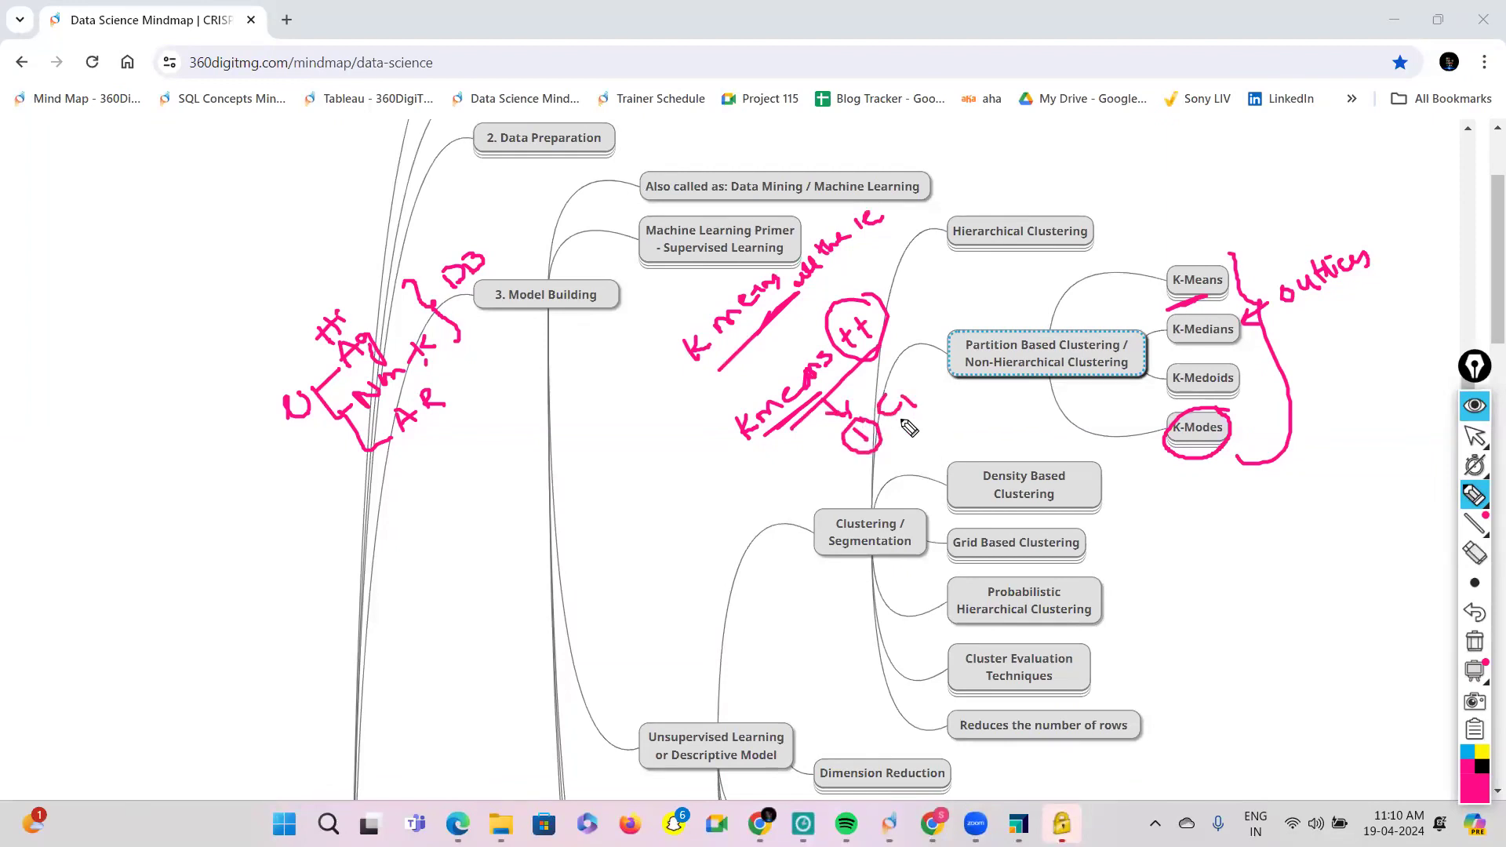
pyautogui.moveTo(923, 493)
pyautogui.mouseDown()
pyautogui.moveTo(906, 424)
pyautogui.moveTo(963, 456)
pyautogui.moveTo(990, 422)
pyautogui.moveTo(1034, 428)
pyautogui.moveTo(1039, 398)
pyautogui.mouseUp()
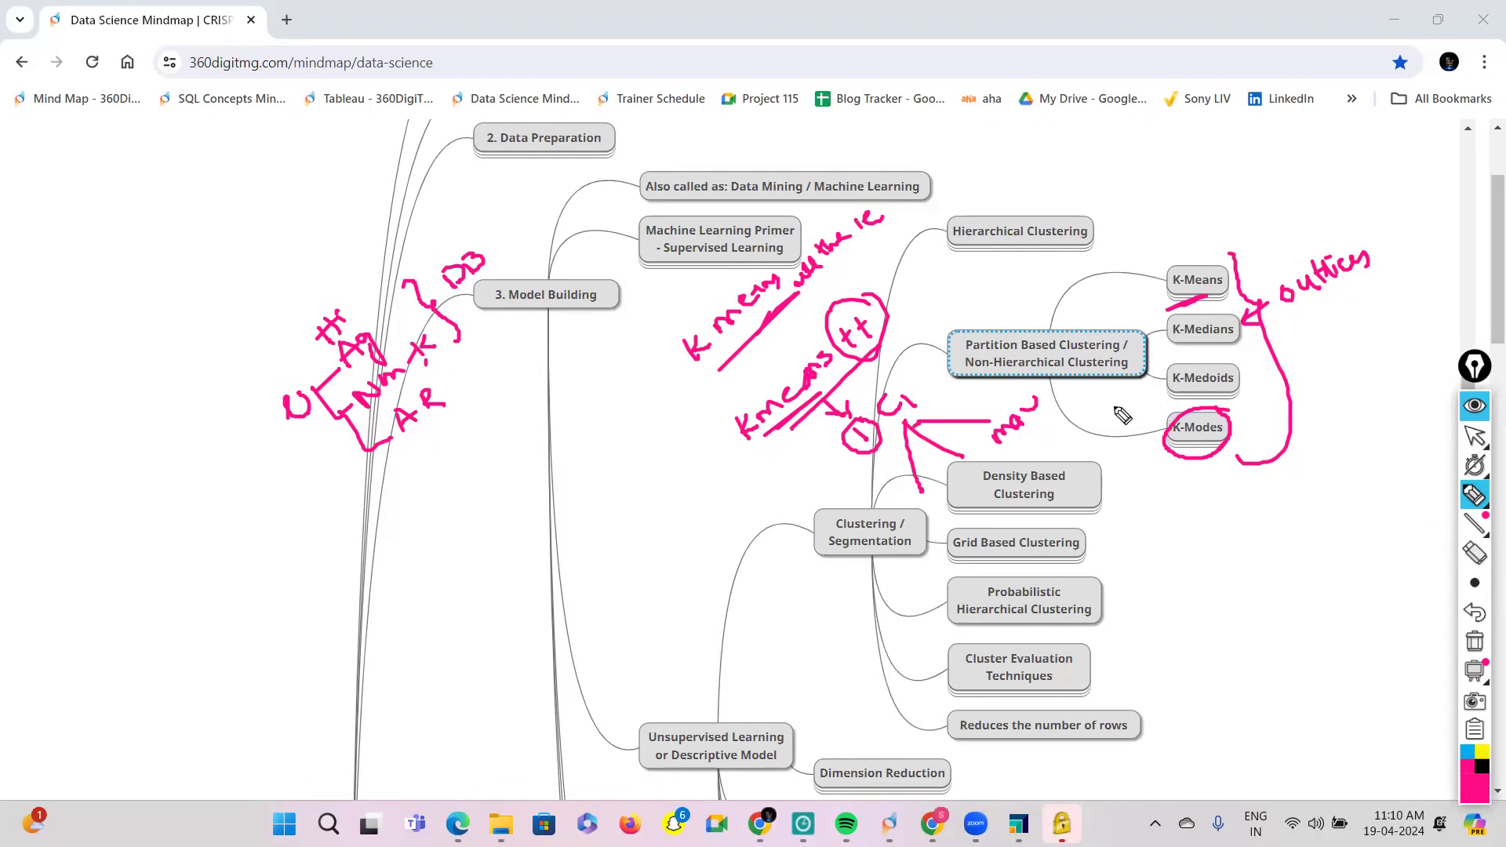
# Step: Clear all pen annotations and draw a short arrow beside the Density Based Clustering node
pyautogui.click(1478, 643)
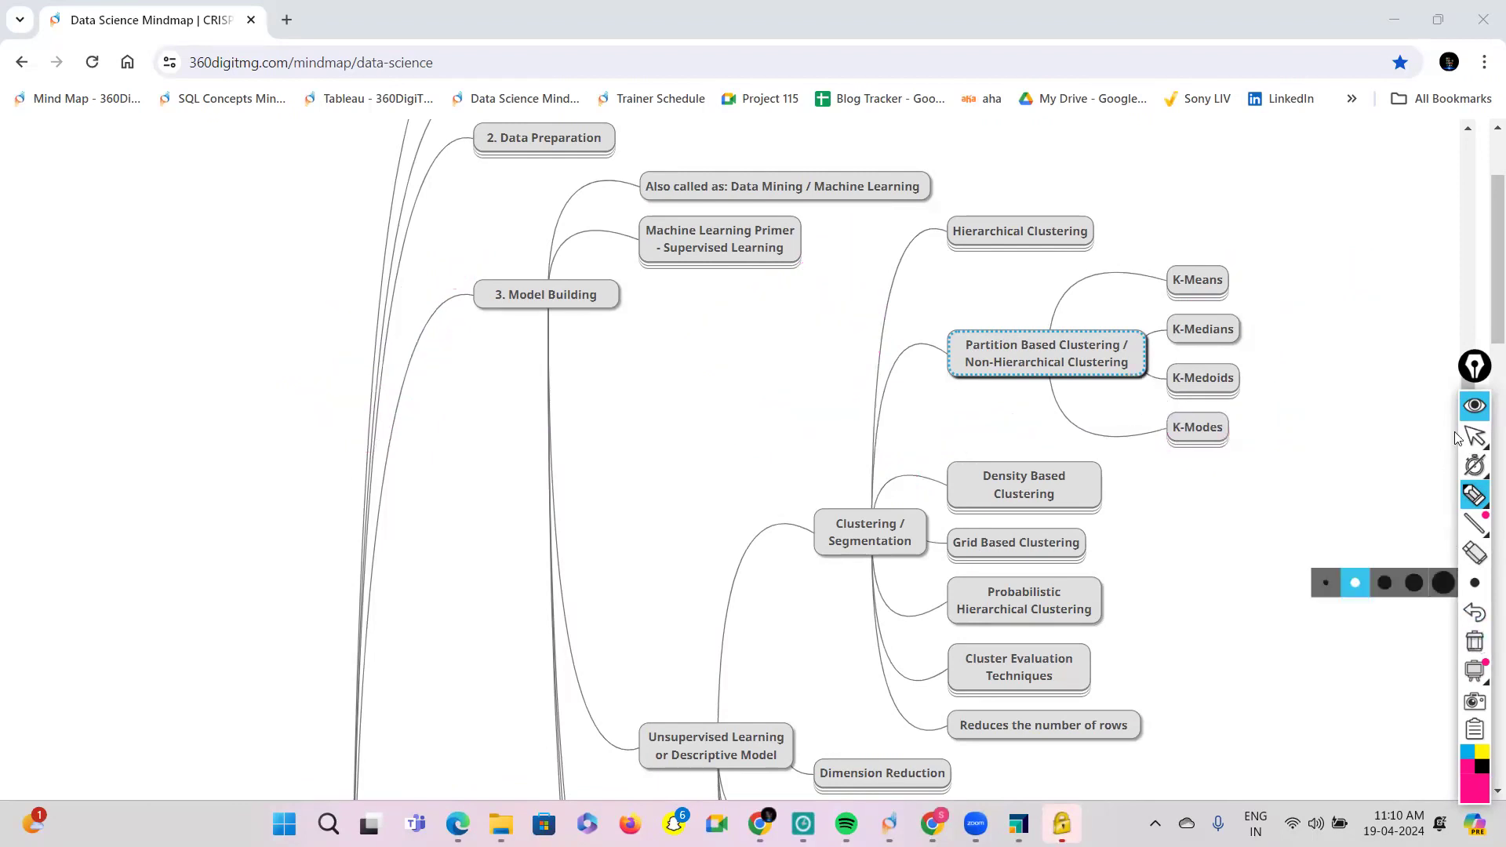
pyautogui.click(1475, 436)
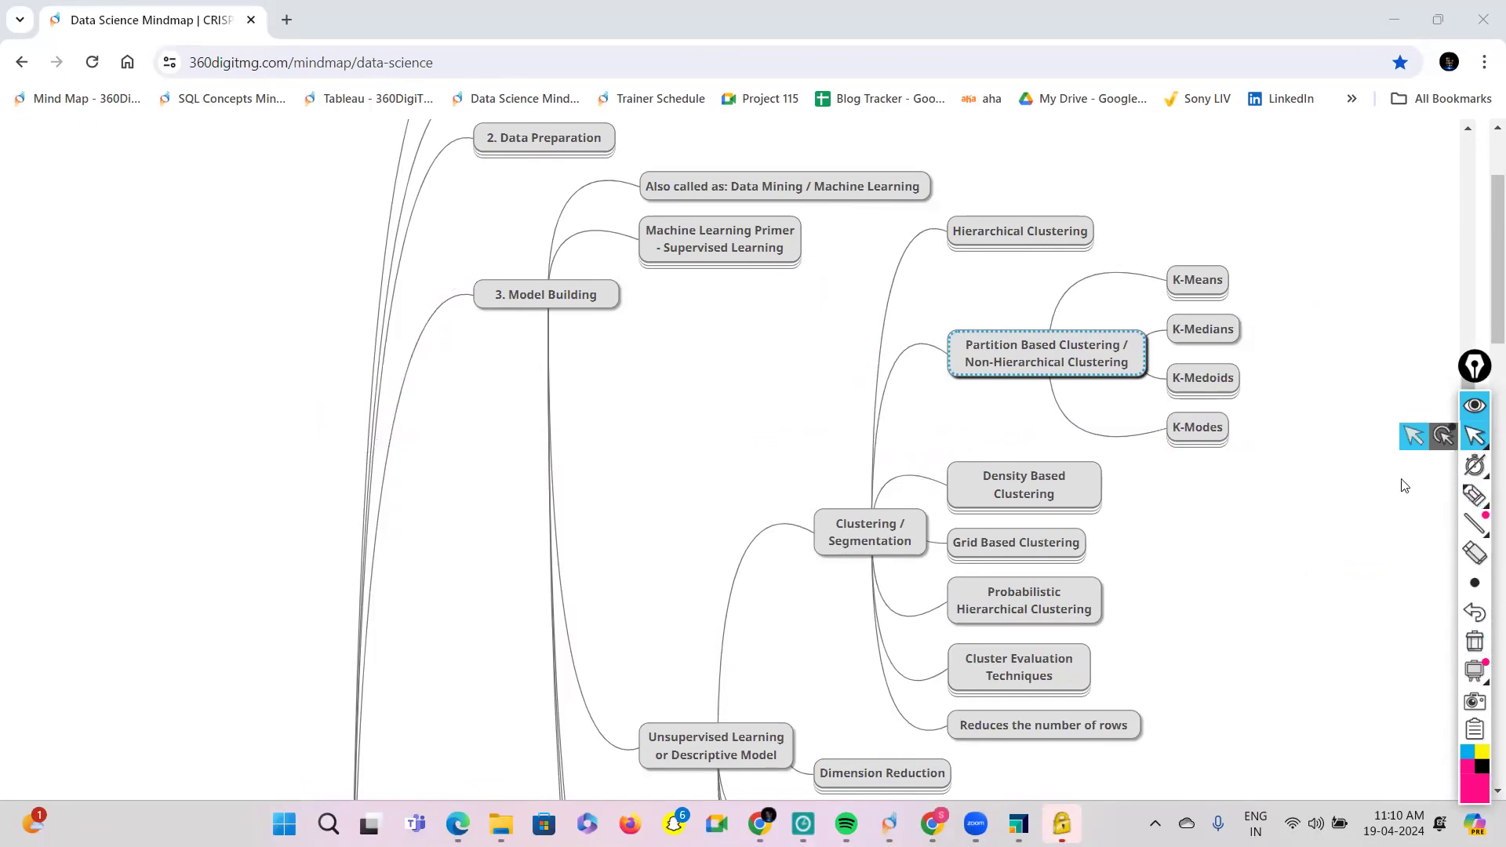
pyautogui.click(1469, 497)
pyautogui.moveTo(1081, 494)
pyautogui.mouseDown()
pyautogui.moveTo(1144, 479)
pyautogui.moveTo(1133, 491)
pyautogui.mouseUp()
# Step: Expand the Density Based Clustering node and its DBSCAN child node to view the DBSCAN branch
pyautogui.click(1475, 435)
pyautogui.click(1050, 493)
pyautogui.doubleClick(1059, 492)
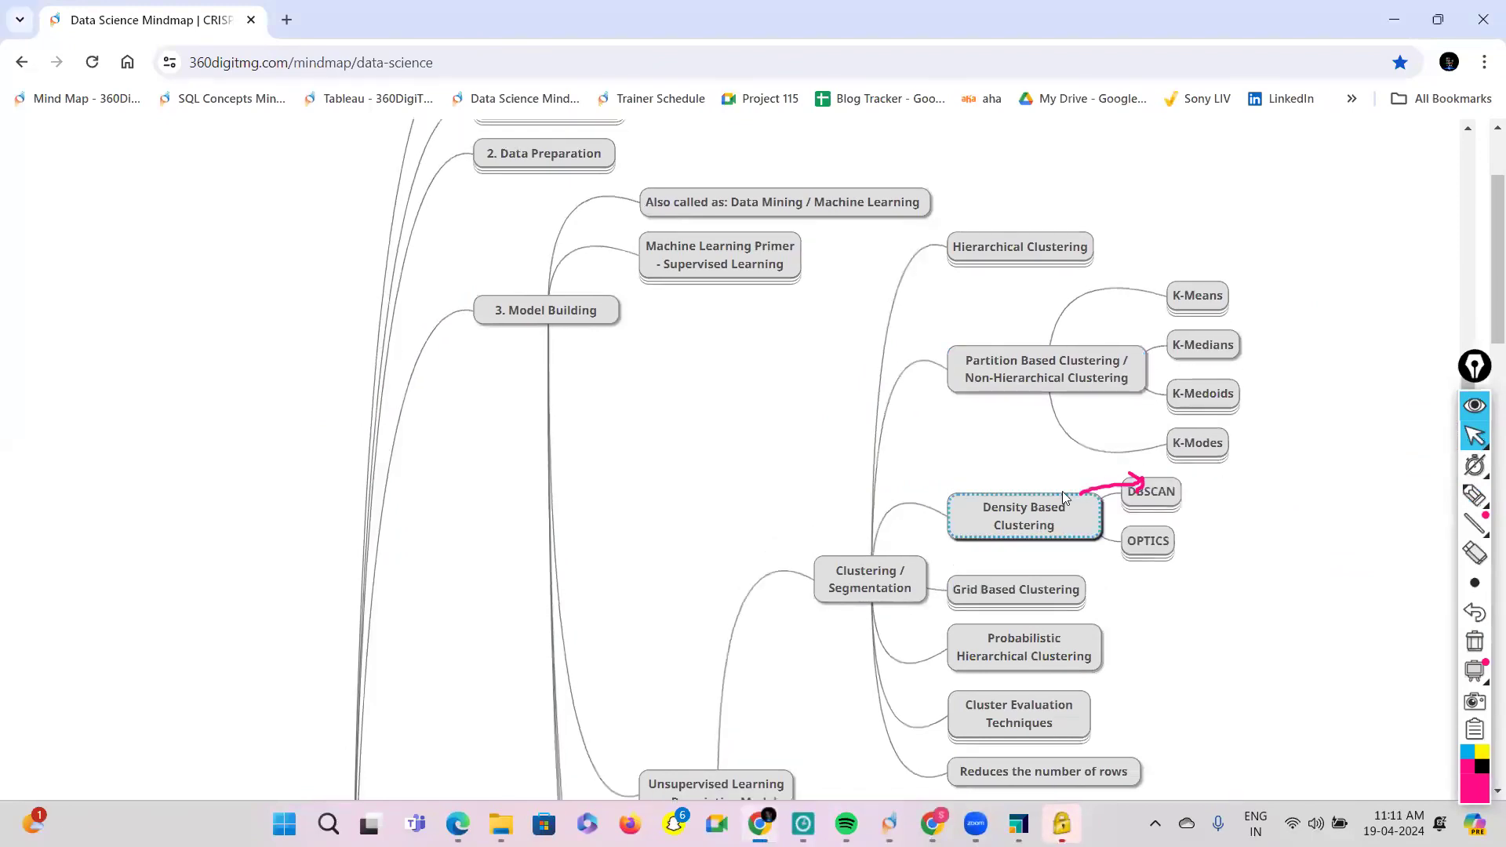
pyautogui.click(1135, 500)
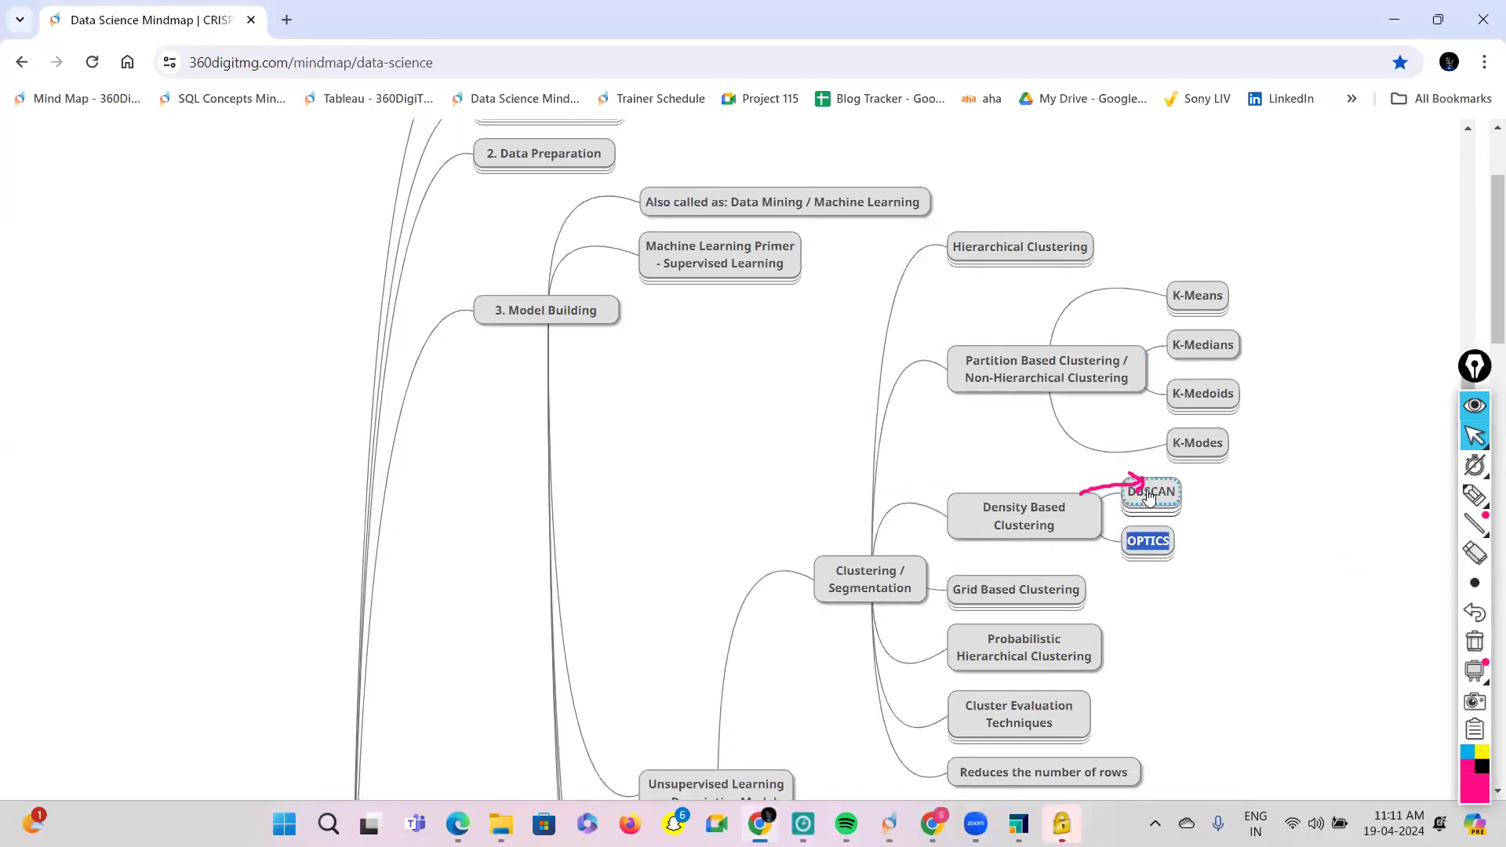
pyautogui.doubleClick(1145, 499)
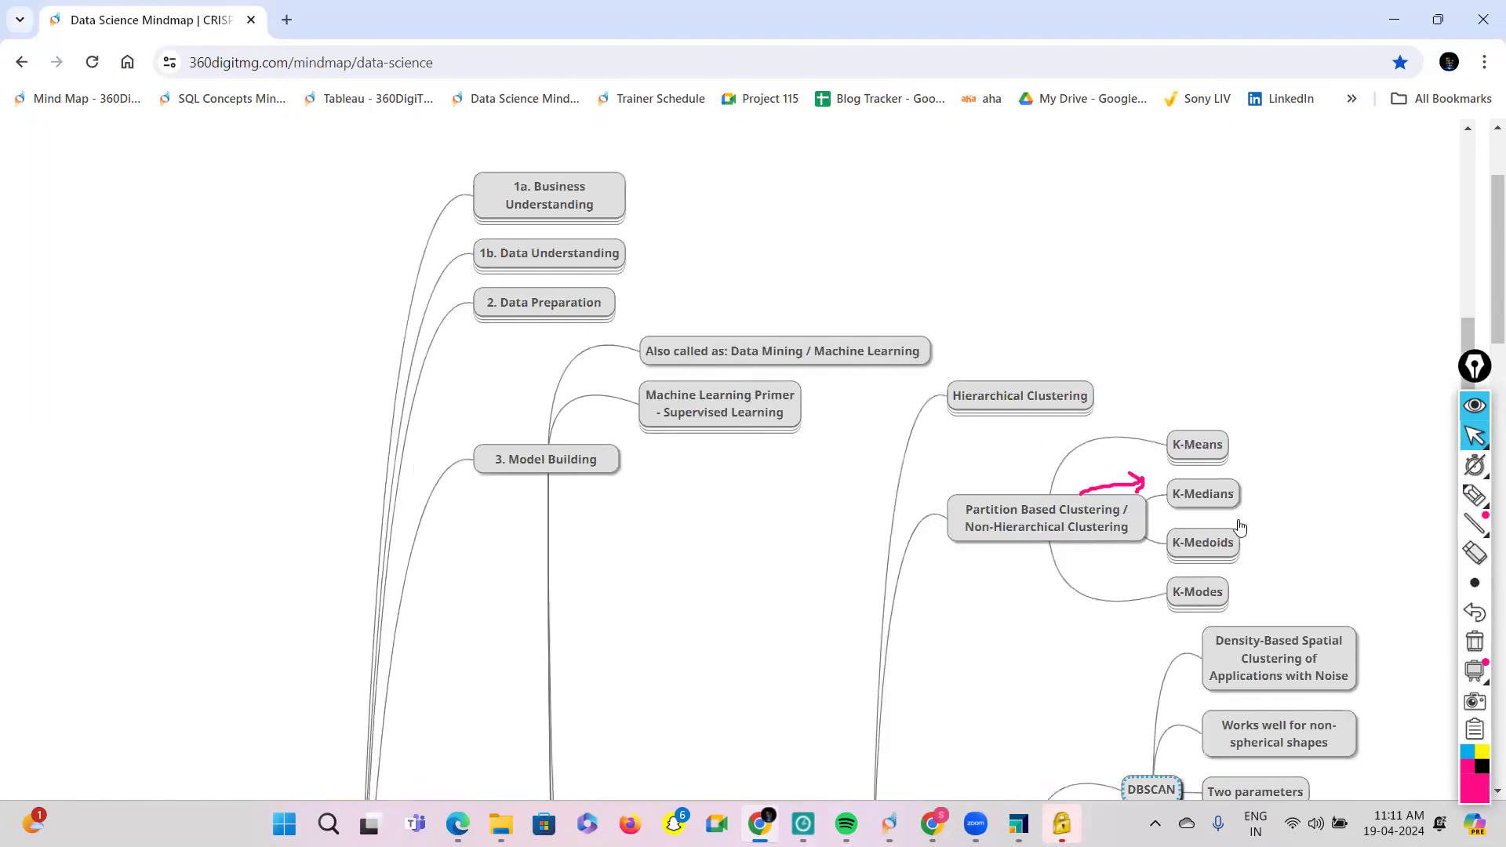
pyautogui.scroll(-3, 1246, 550)
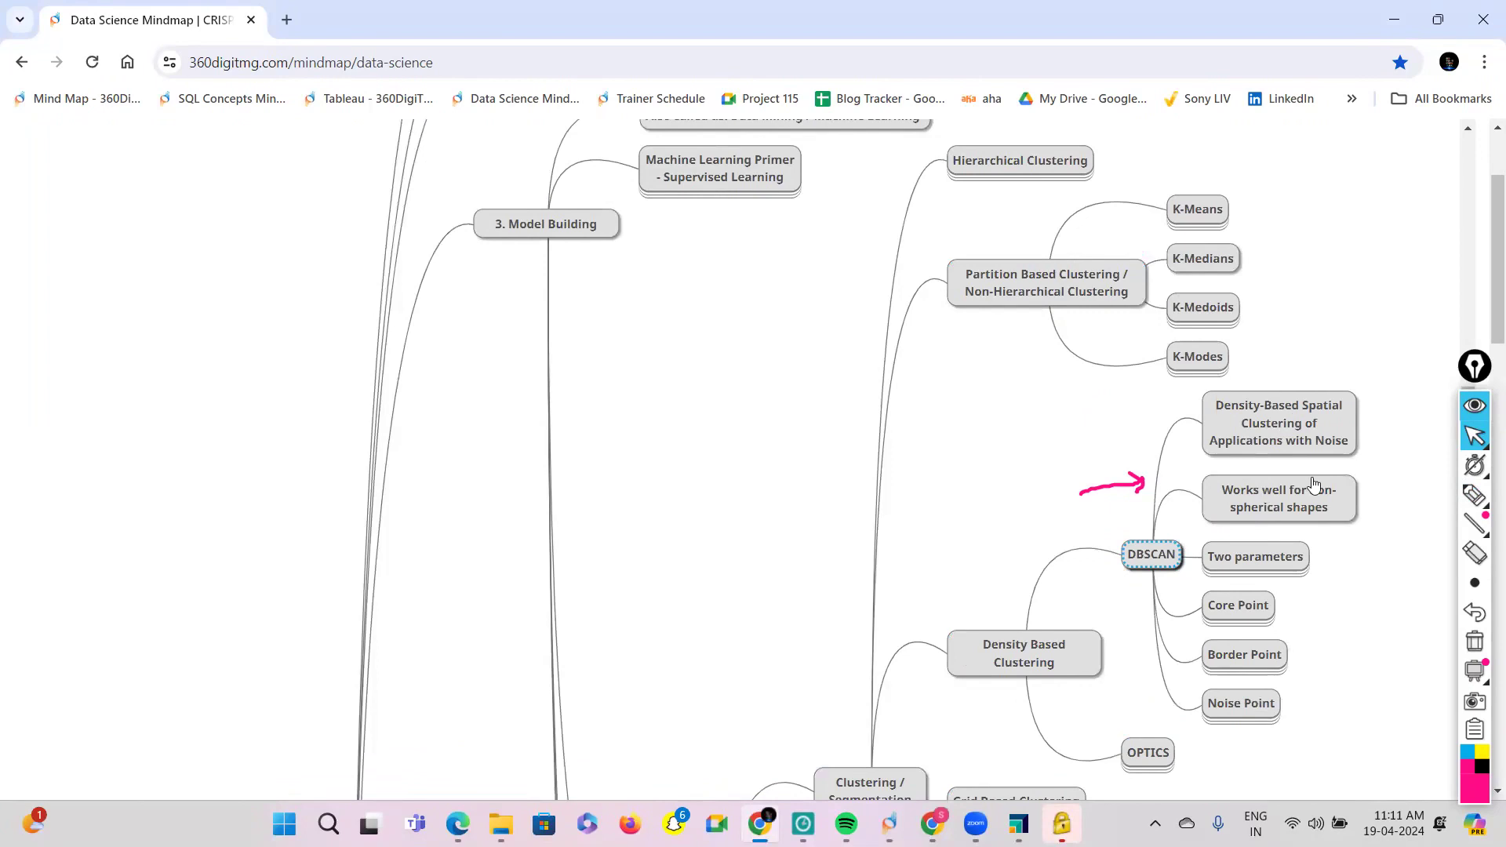
pyautogui.scroll(-1, 1275, 510)
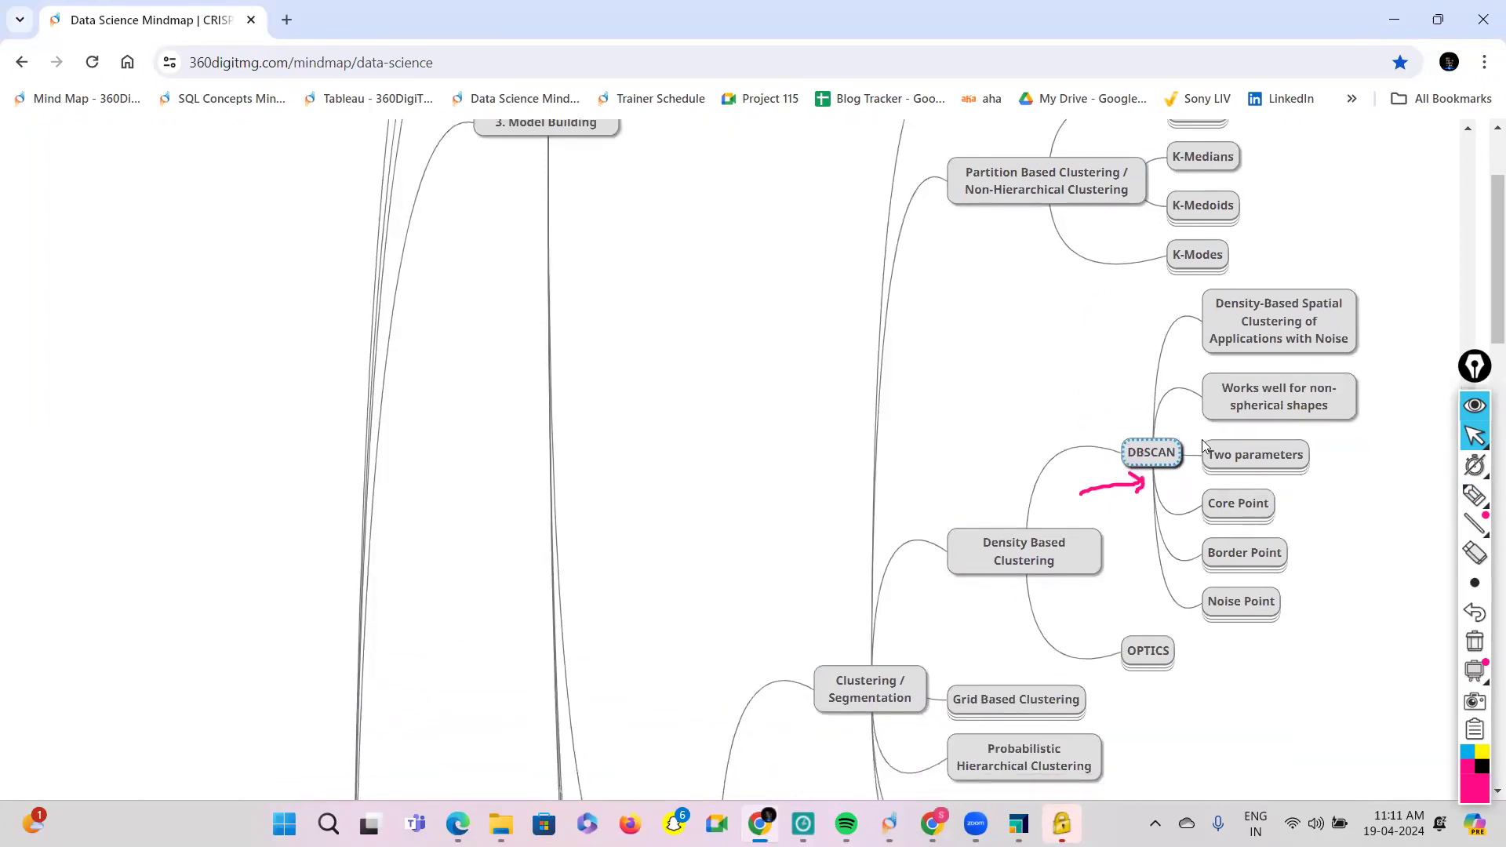
# Step: Expand the Two parameters, Core Point, Border Point and Noise Point nodes under DBSCAN to read their definitions
pyautogui.click(1238, 463)
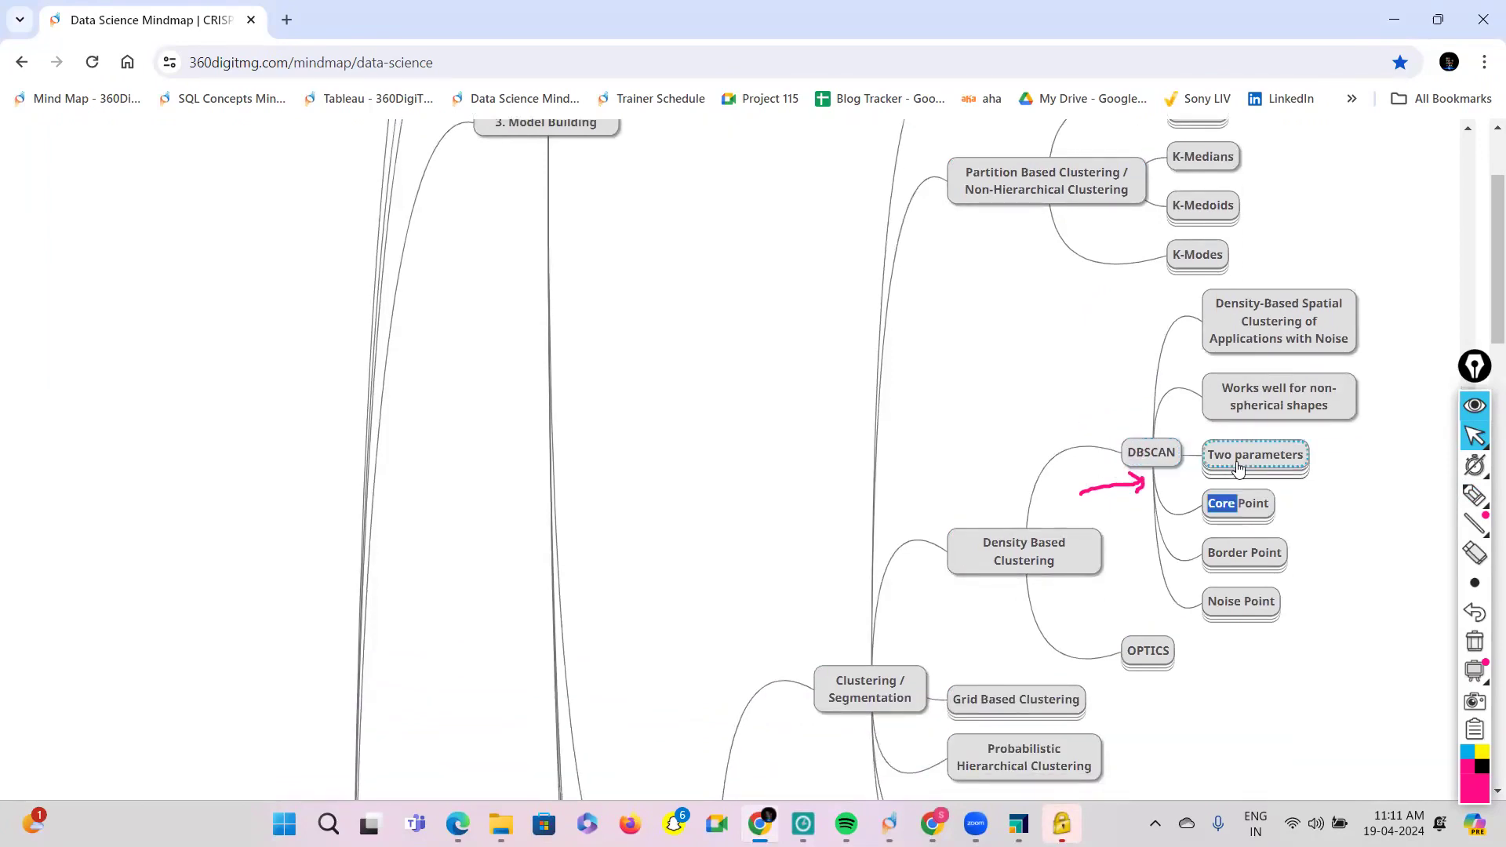
pyautogui.scroll(-1, 1258, 540)
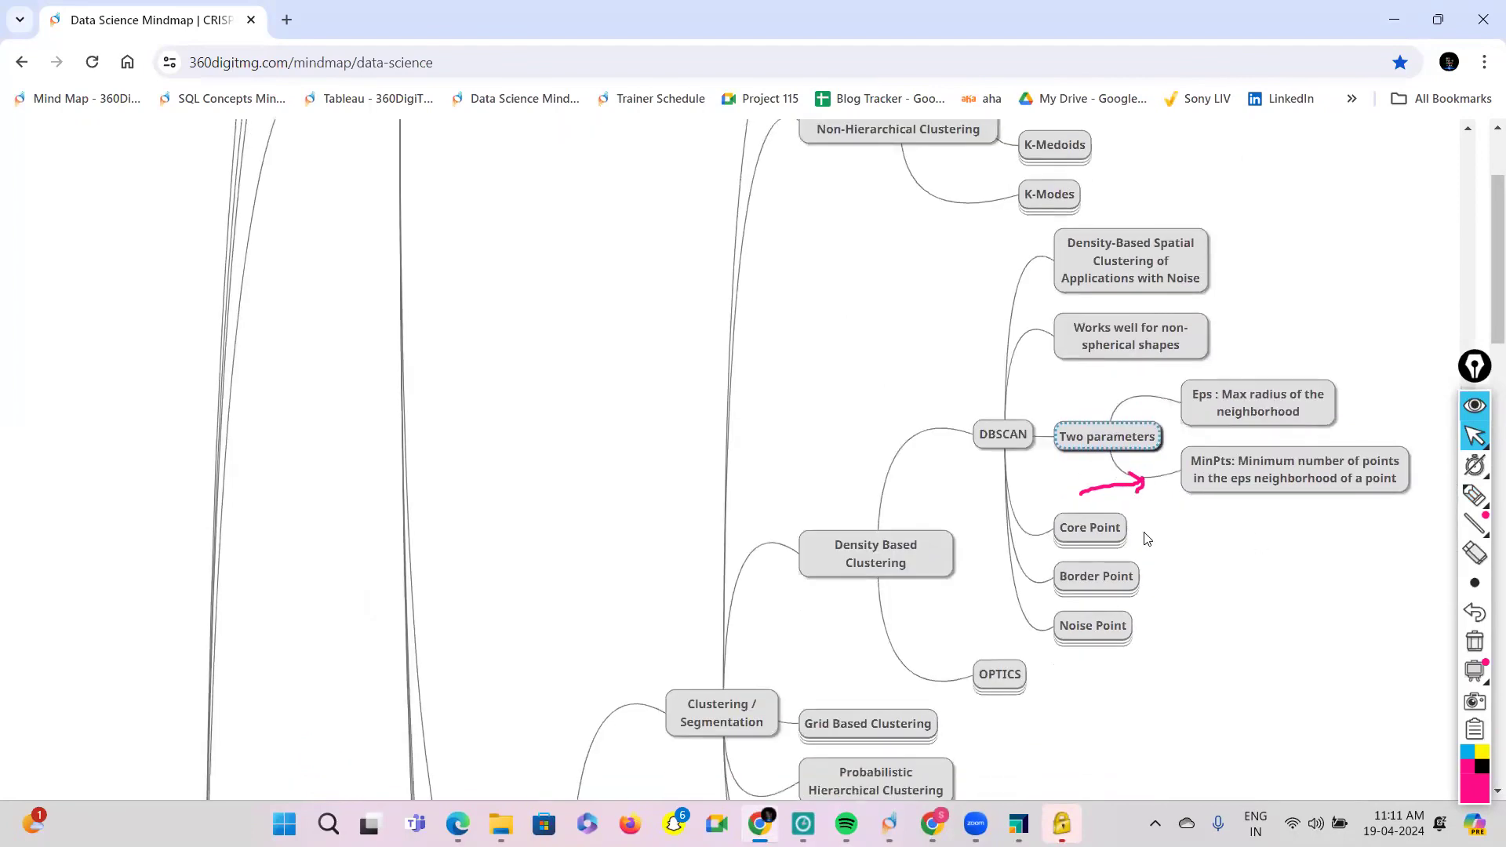
pyautogui.doubleClick(1101, 537)
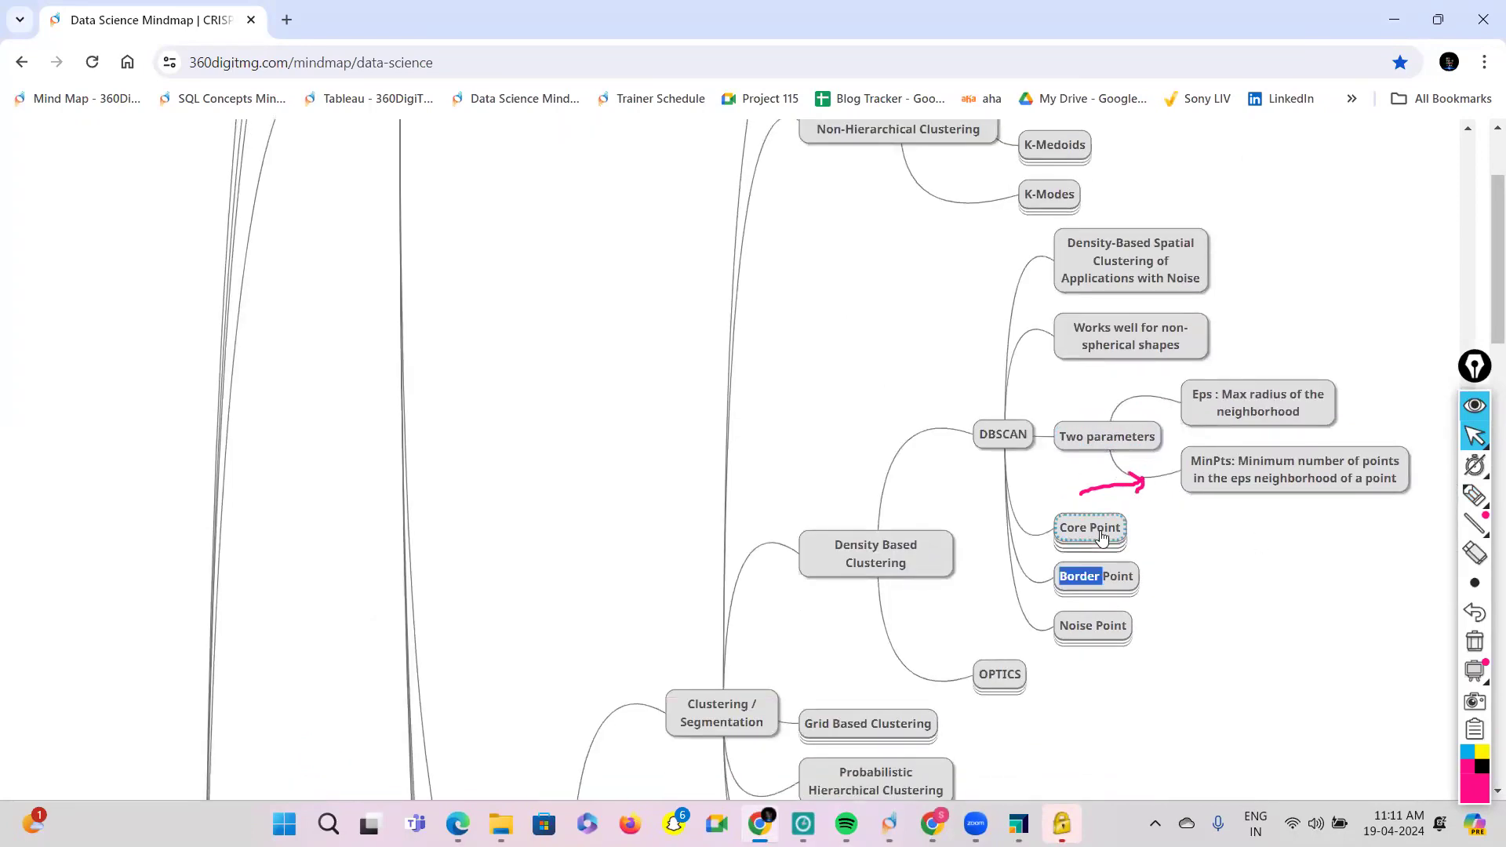
pyautogui.click(1102, 536)
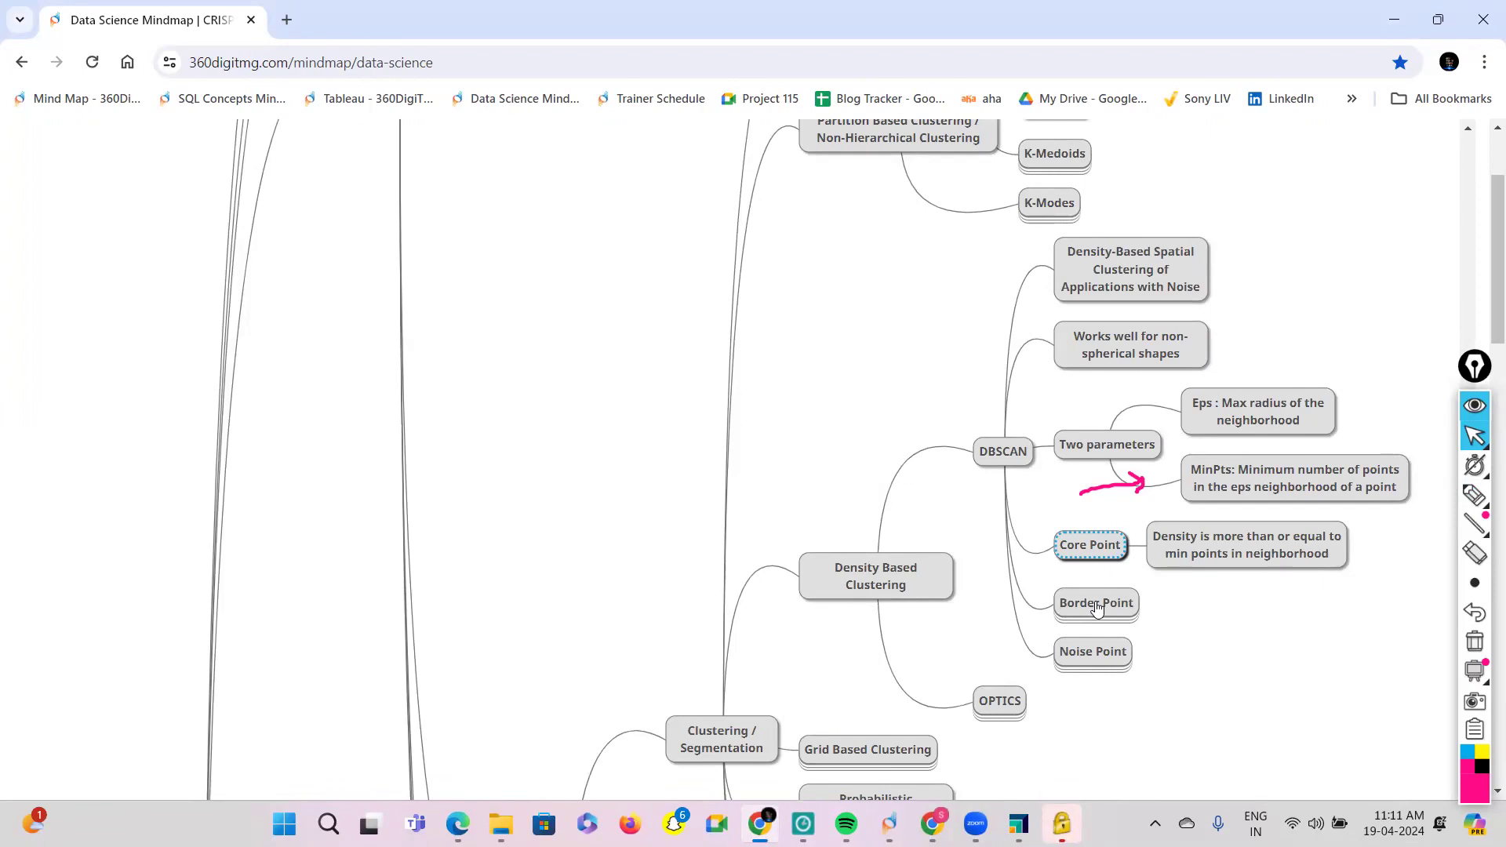
pyautogui.click(1097, 604)
pyautogui.click(1097, 603)
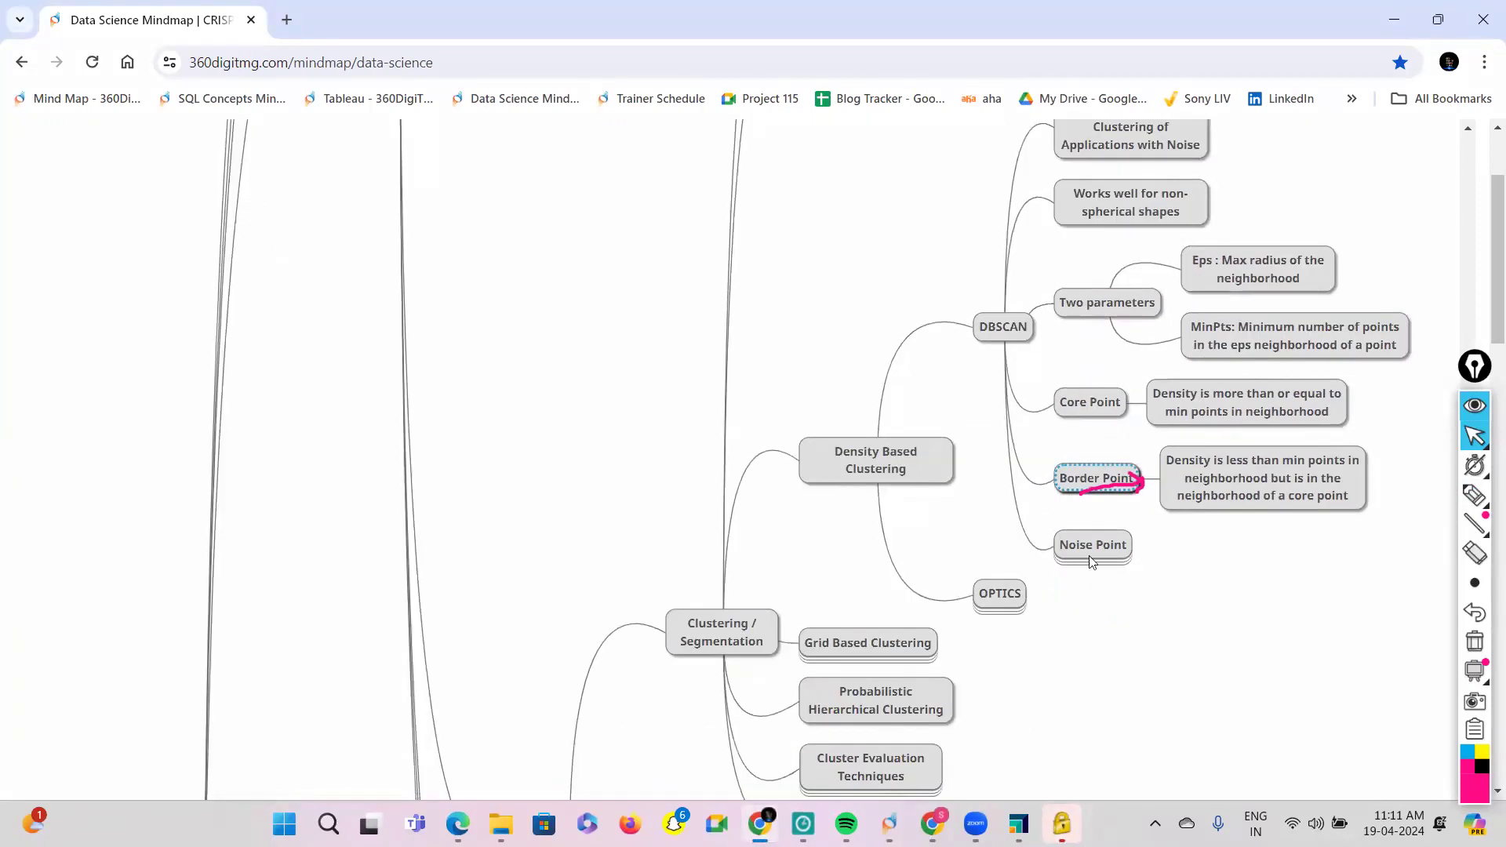
pyautogui.click(1088, 543)
pyautogui.click(1086, 540)
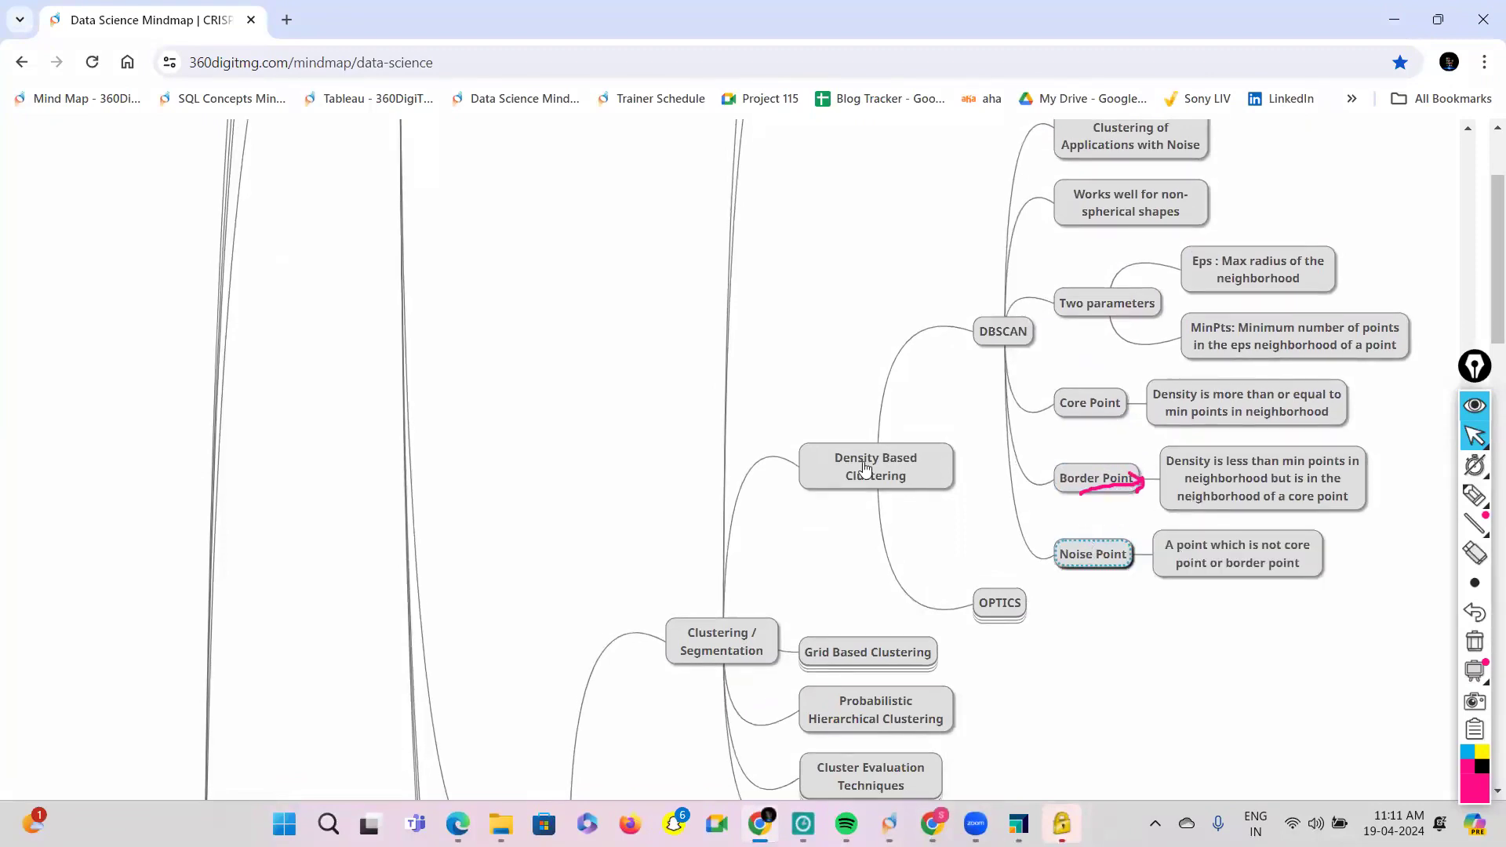
# Step: Collapse the Density Based Clustering branch, and expand Association Rules together with its Also called as node
pyautogui.click(895, 463)
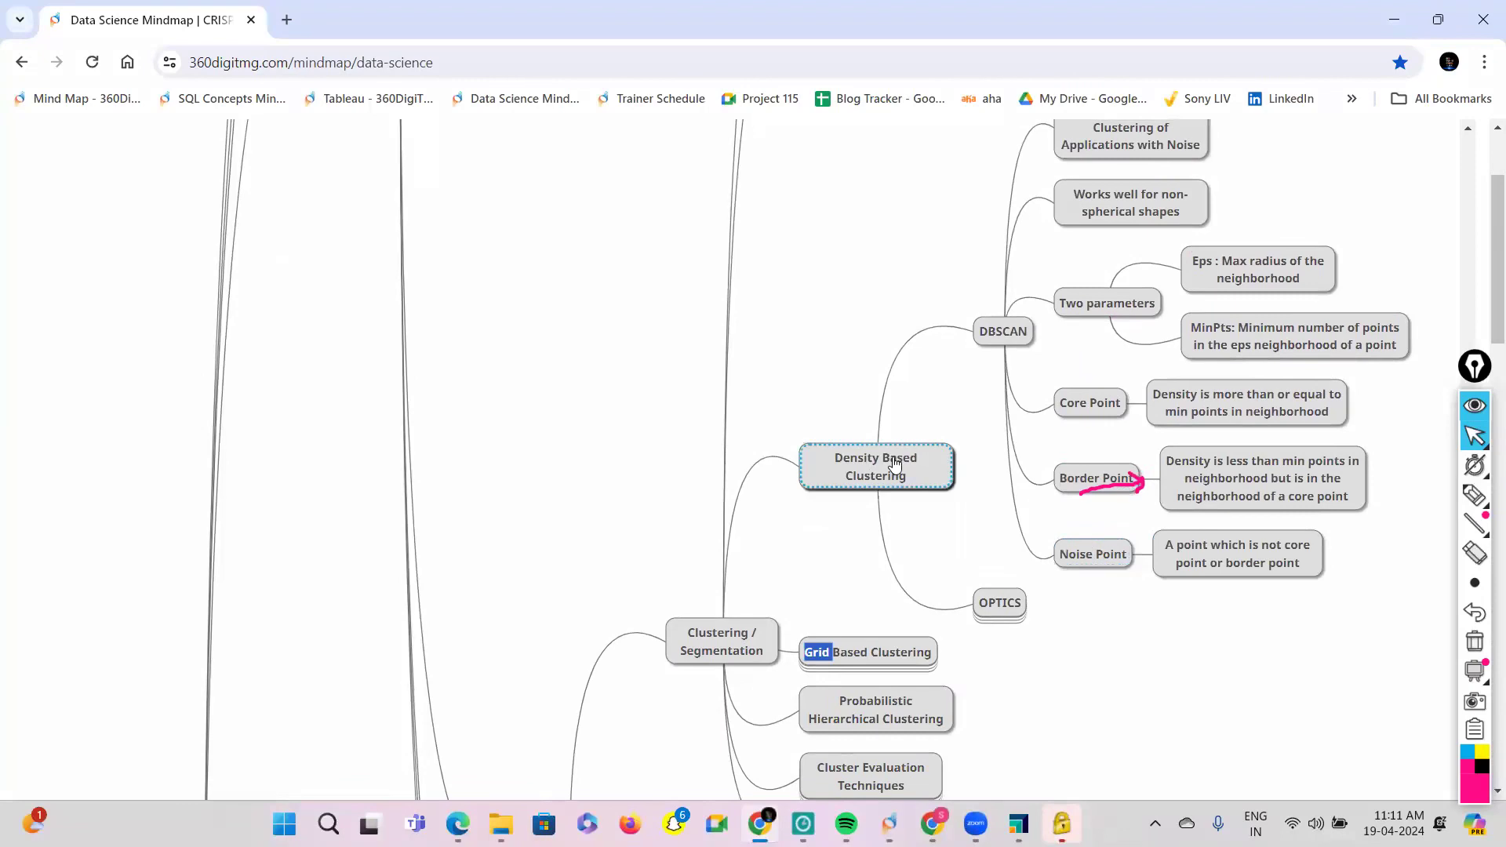
pyautogui.click(895, 463)
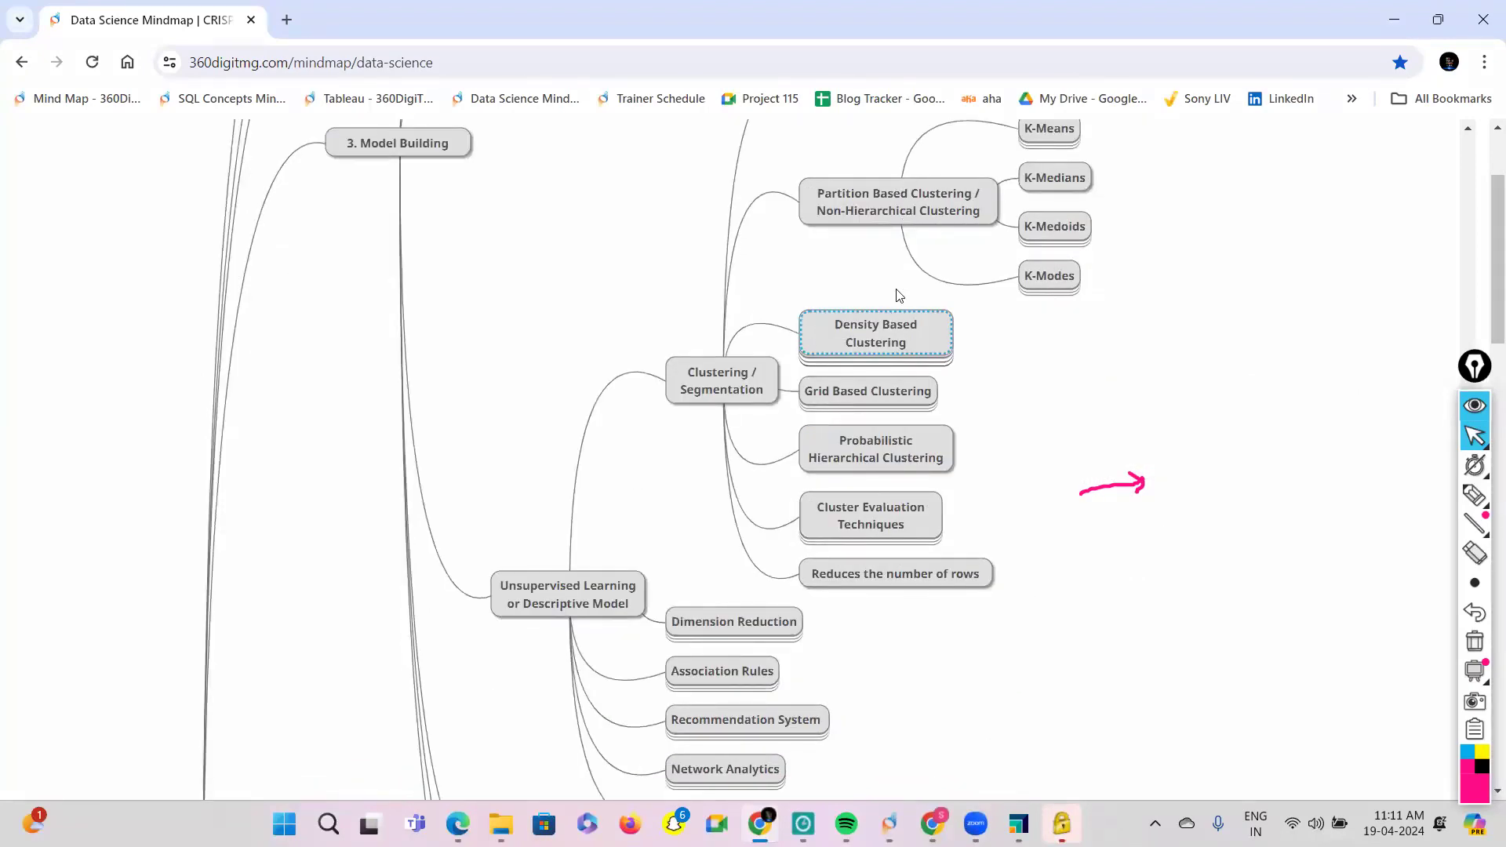
pyautogui.scroll(-3, 900, 295)
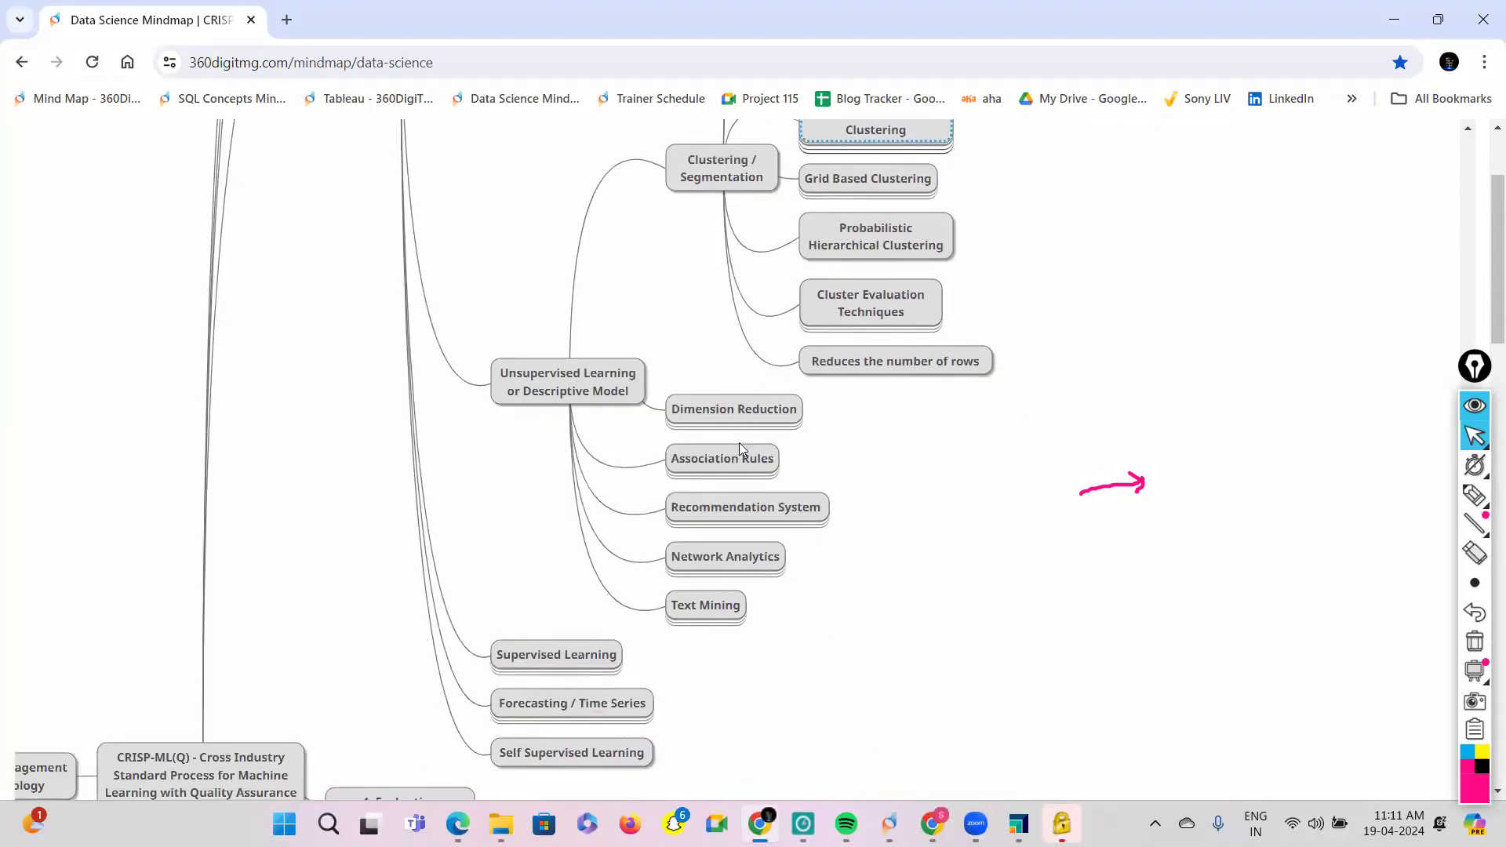
pyautogui.click(740, 446)
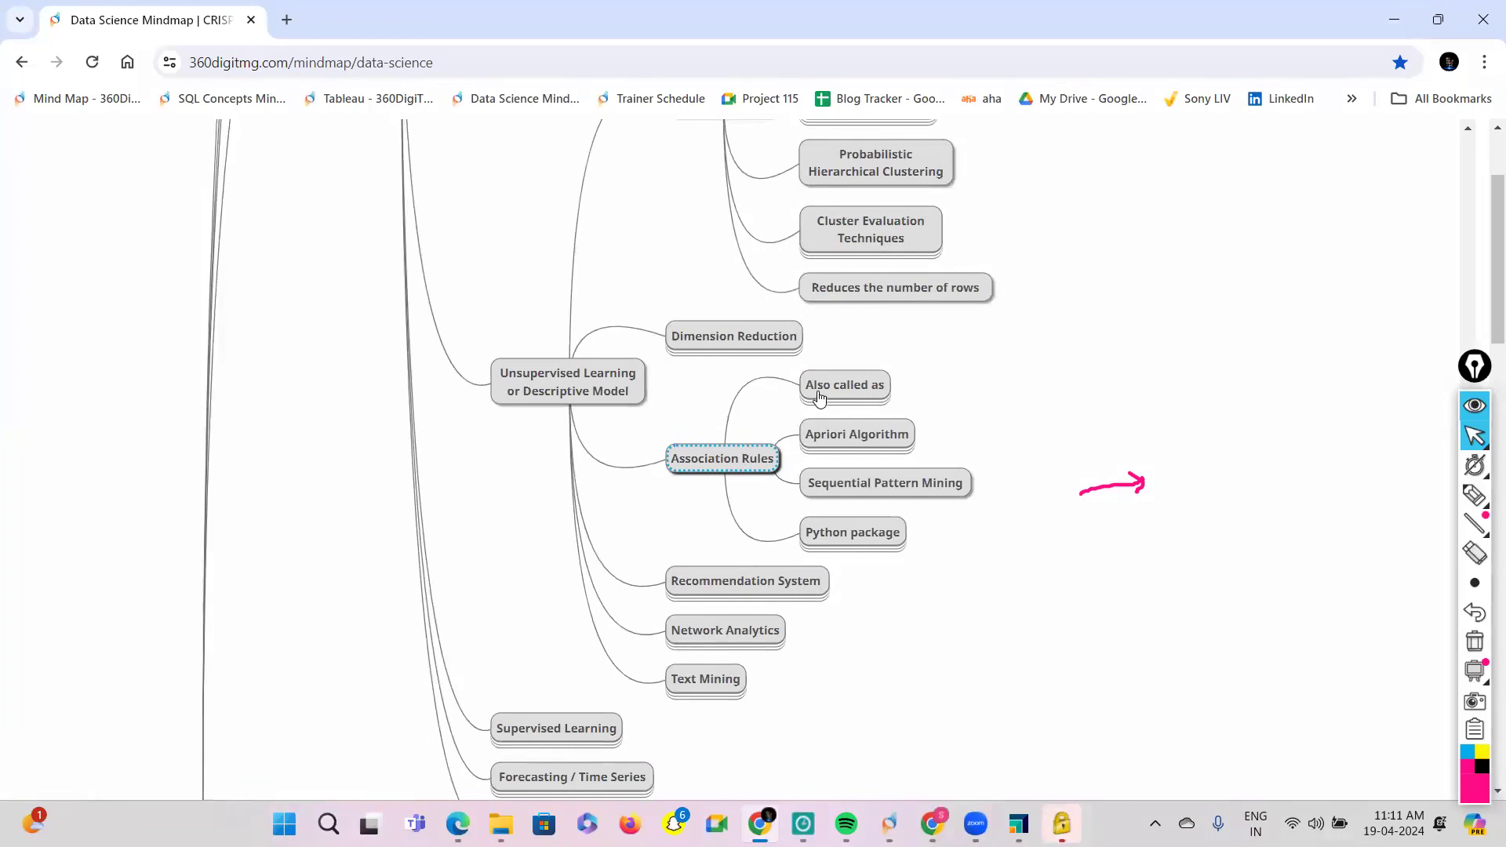
pyautogui.click(820, 397)
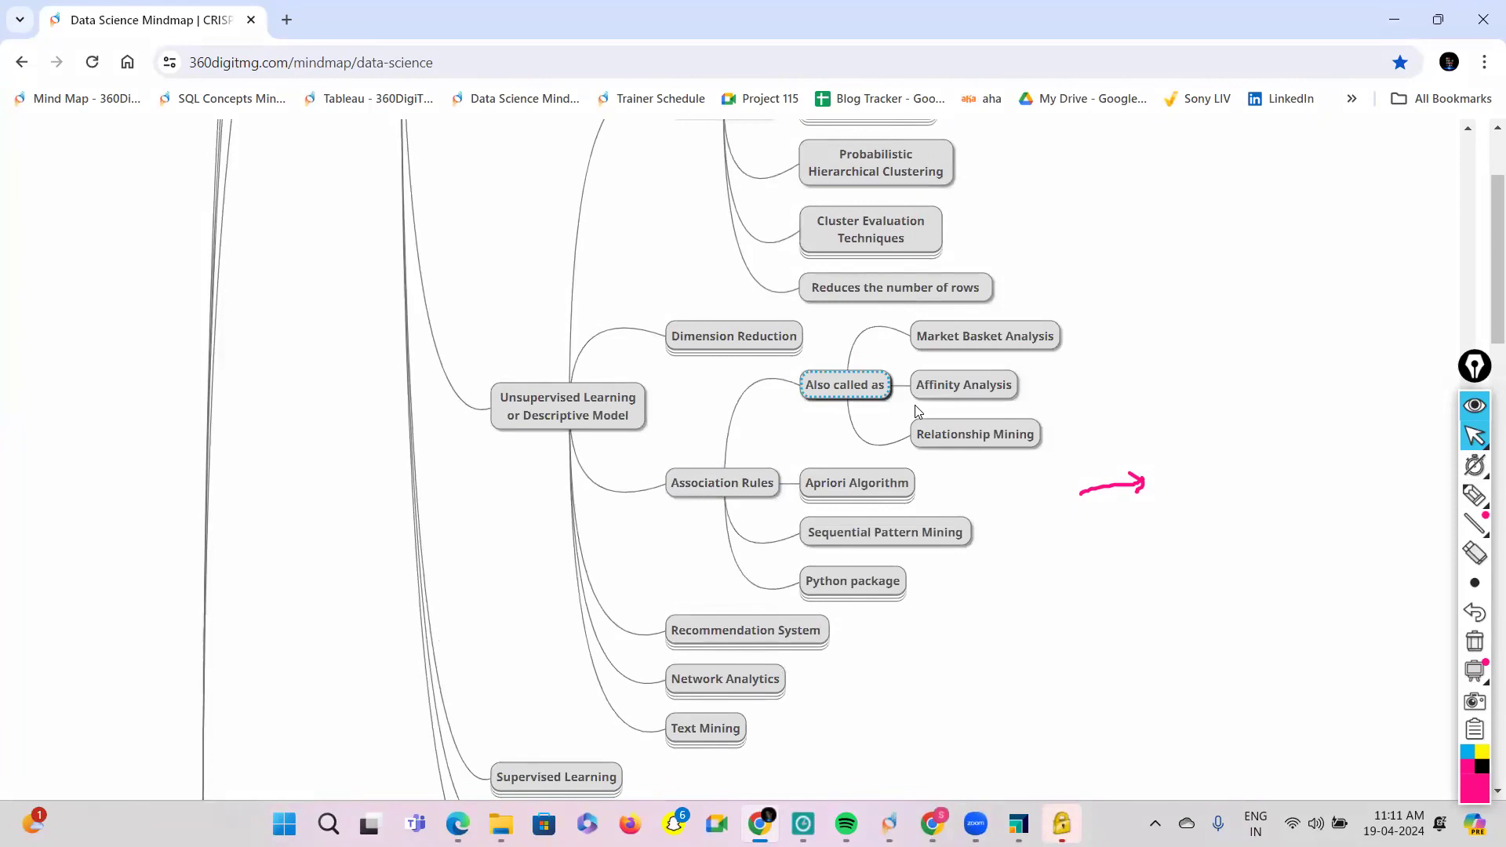
# Step: Expand Apriori Algorithm down to its Performance Measures, and clear the pen arrow from the mind map
pyautogui.click(848, 490)
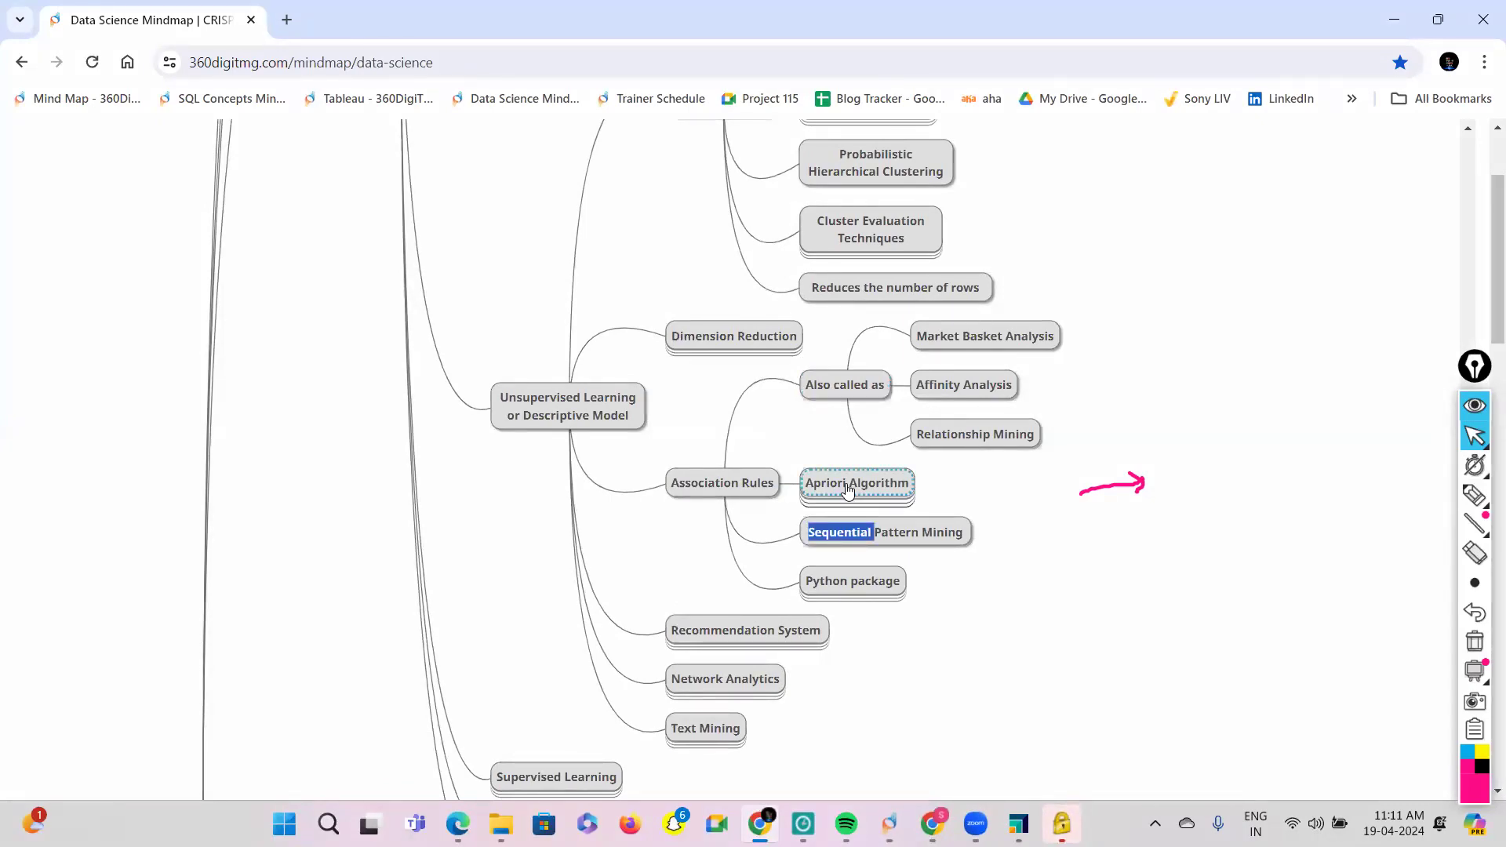
pyautogui.click(981, 487)
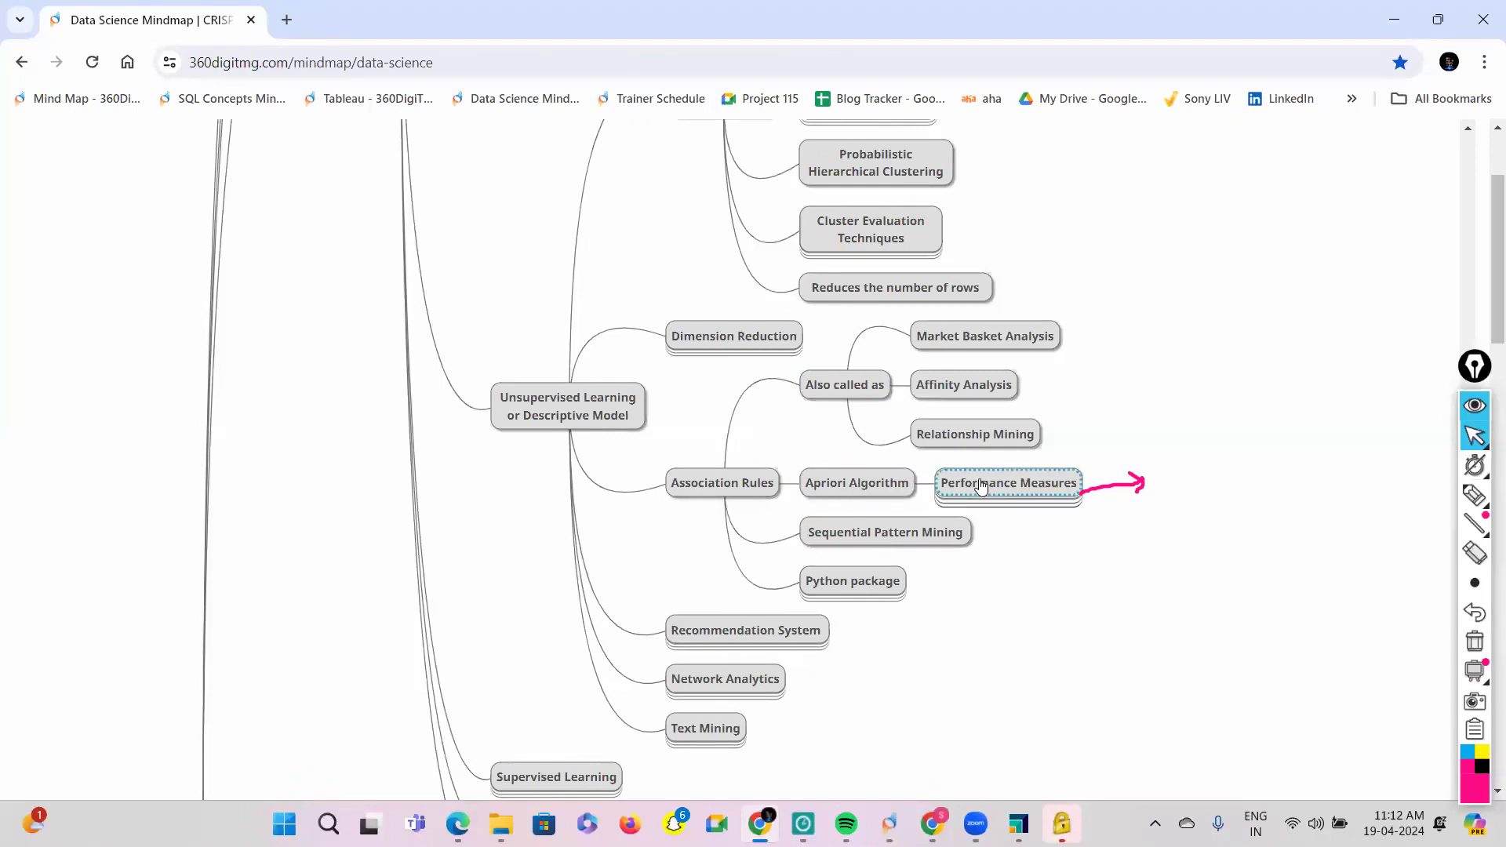
pyautogui.click(980, 487)
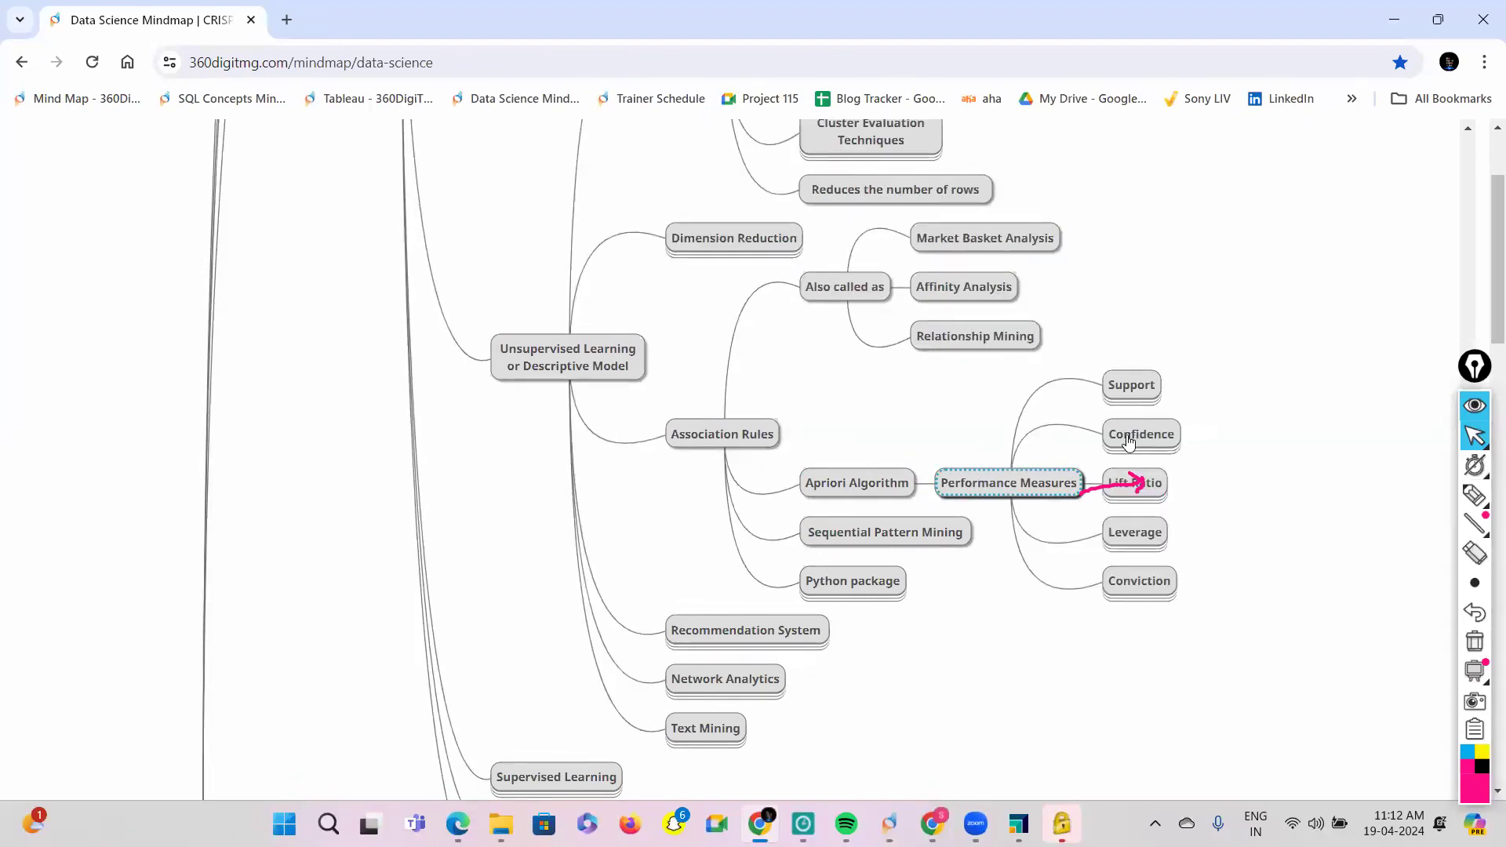
pyautogui.moveTo(1139, 476); pyautogui.dragTo(1143, 481)
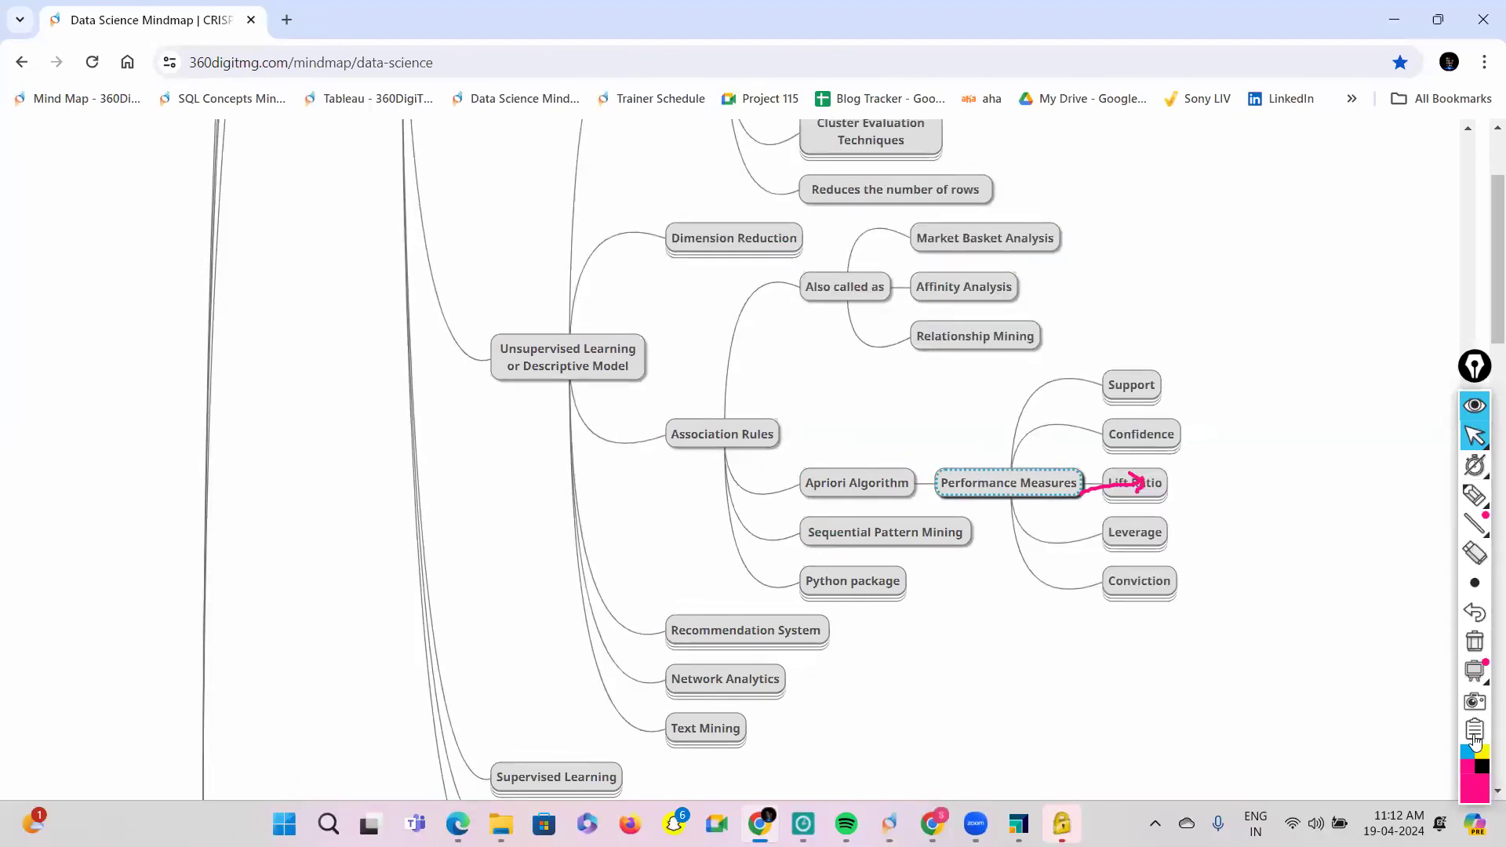
pyautogui.click(1477, 642)
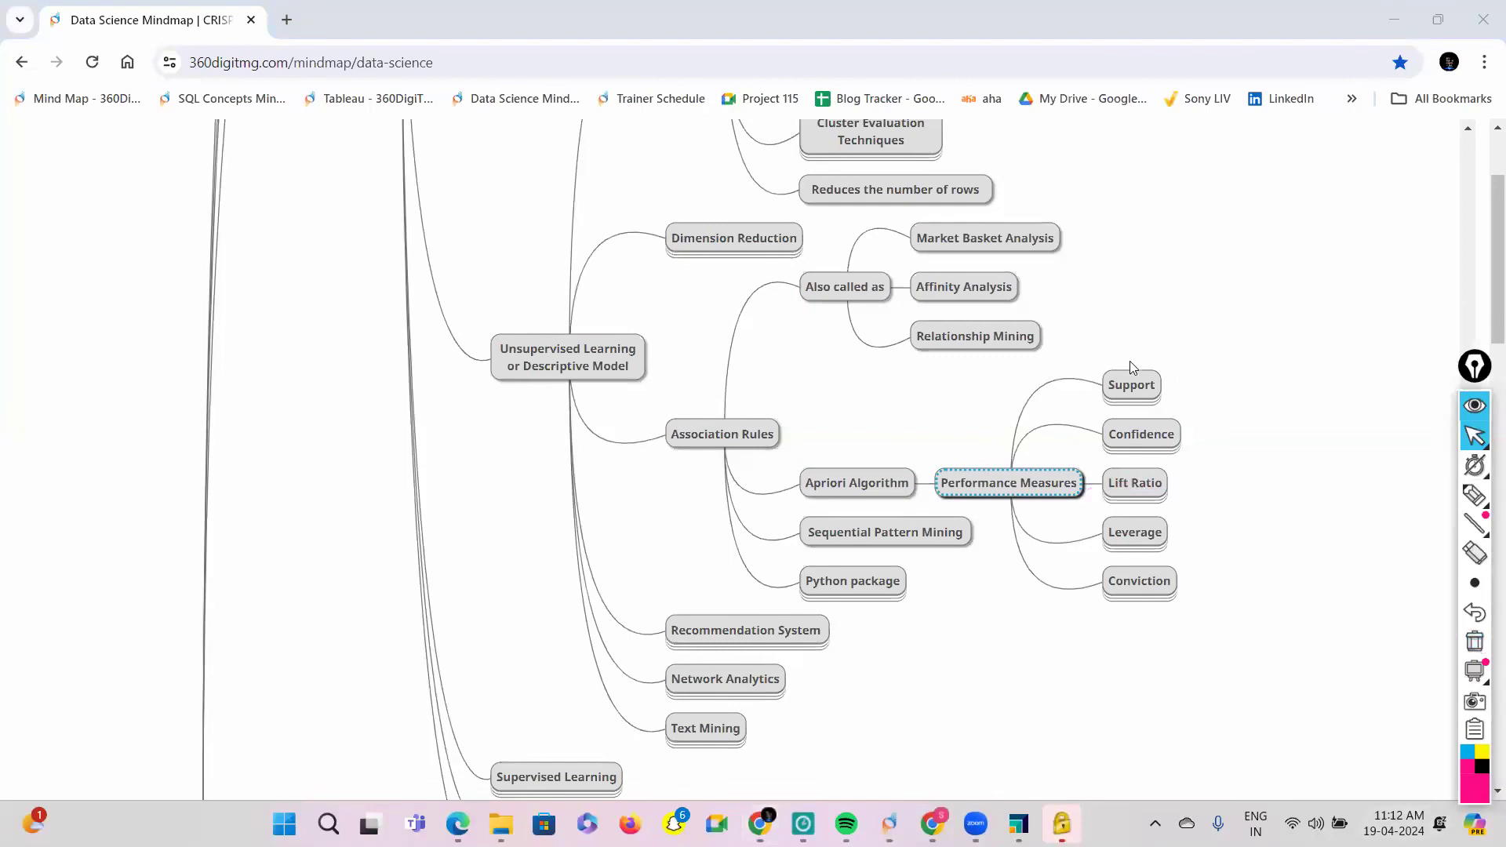
# Step: Examine the Support, Confidence, Lift Ratio, Leverage and Conviction details one after another, leaving only Conviction expanded
pyautogui.click(1134, 389)
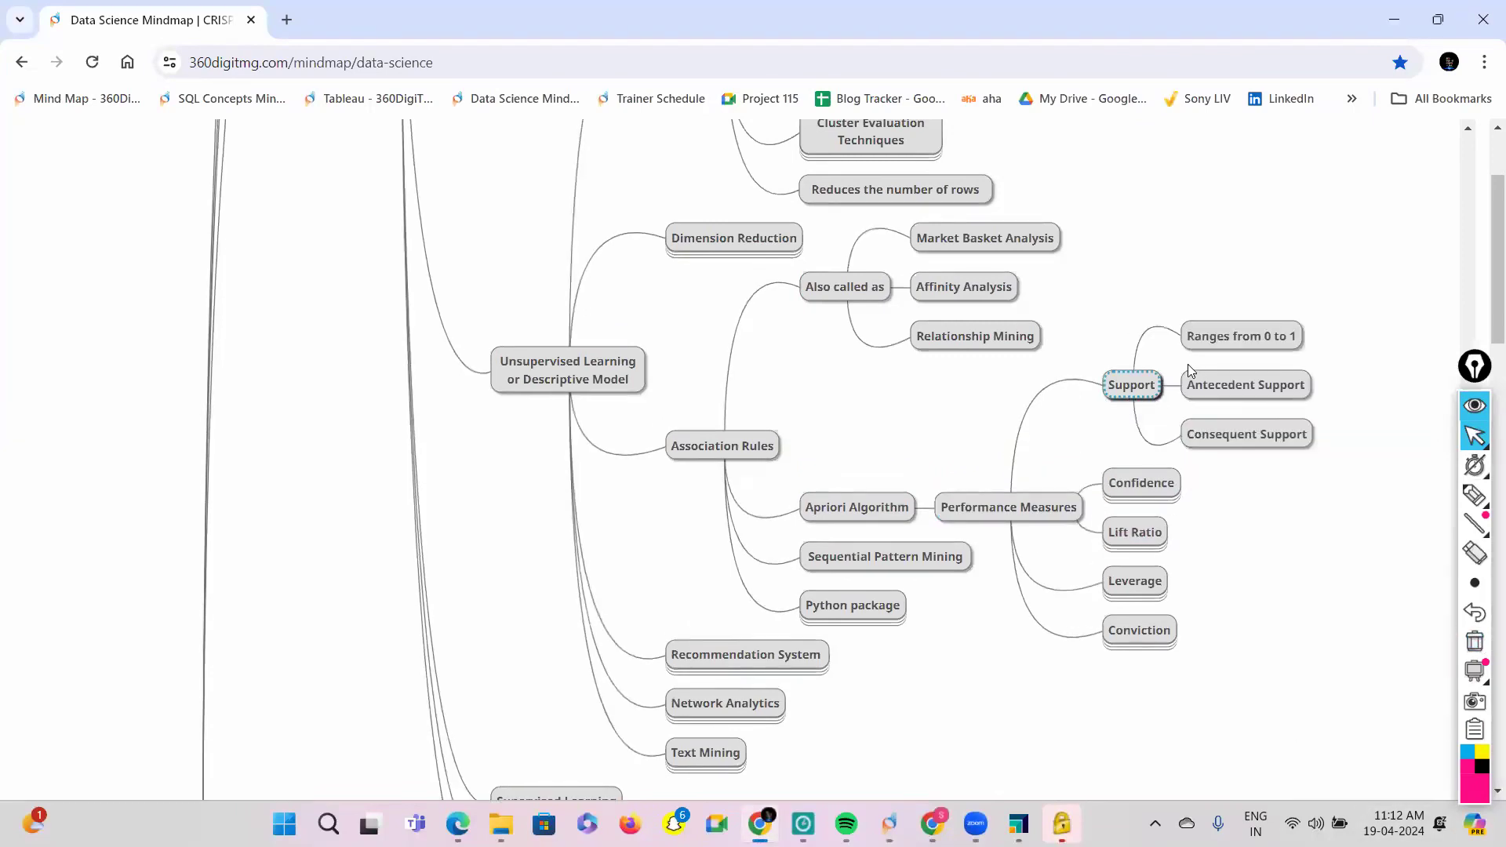
pyautogui.doubleClick(1146, 385)
pyautogui.doubleClick(1140, 442)
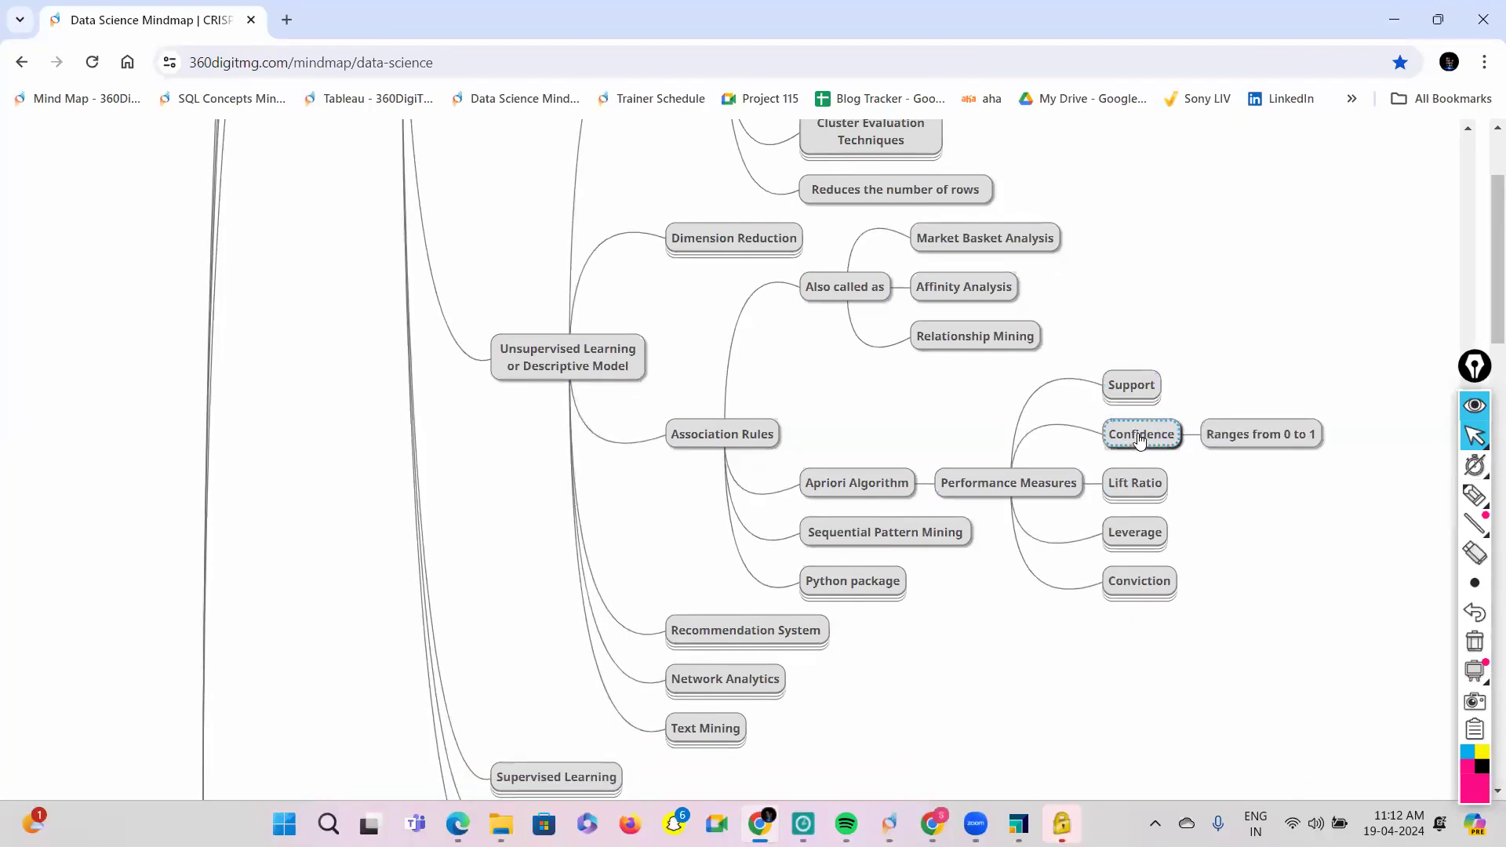
pyautogui.doubleClick(1134, 485)
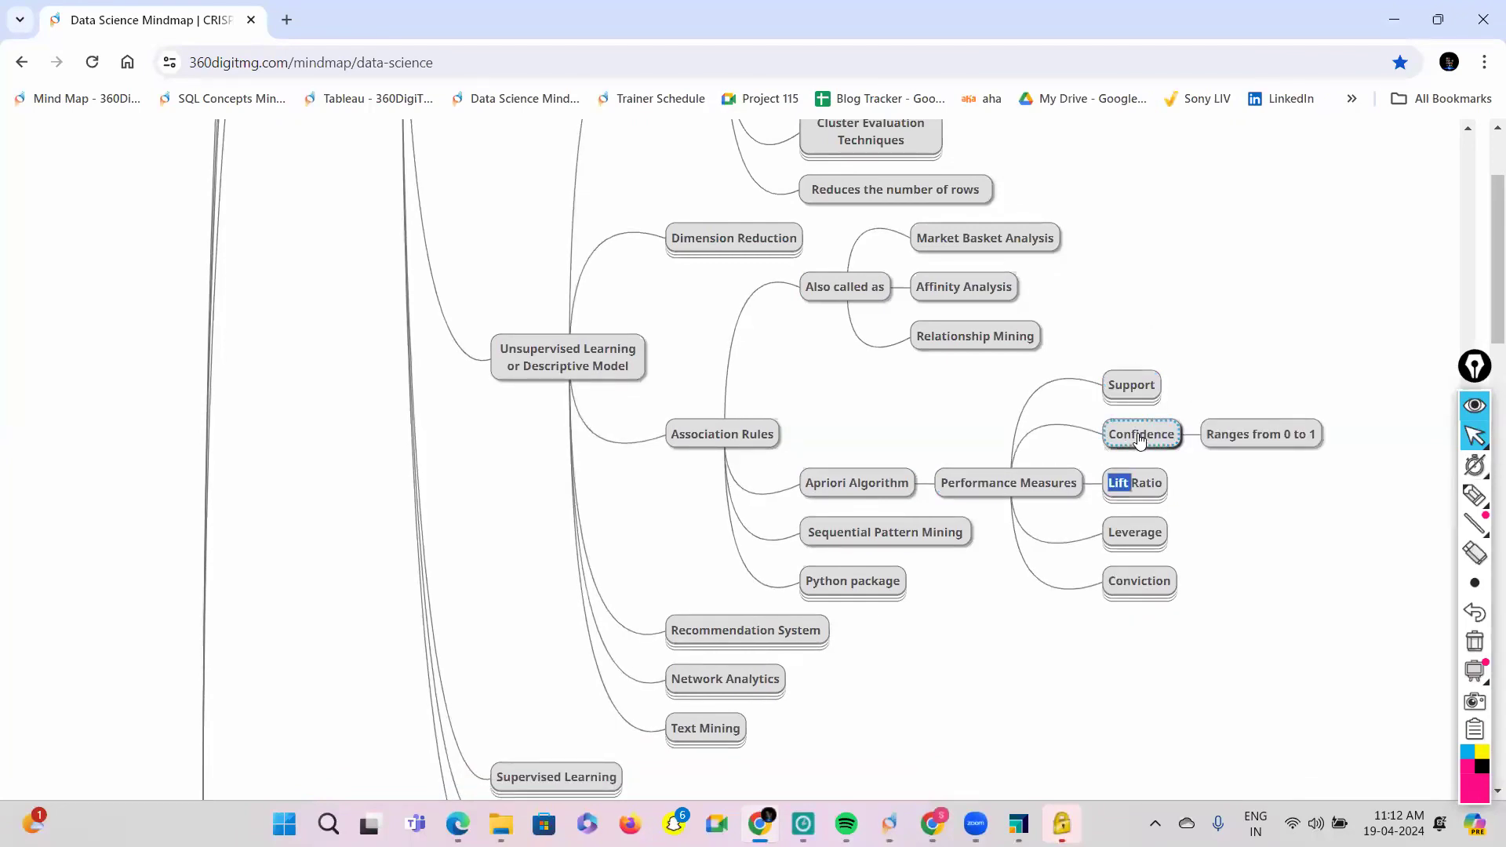
pyautogui.click(1133, 485)
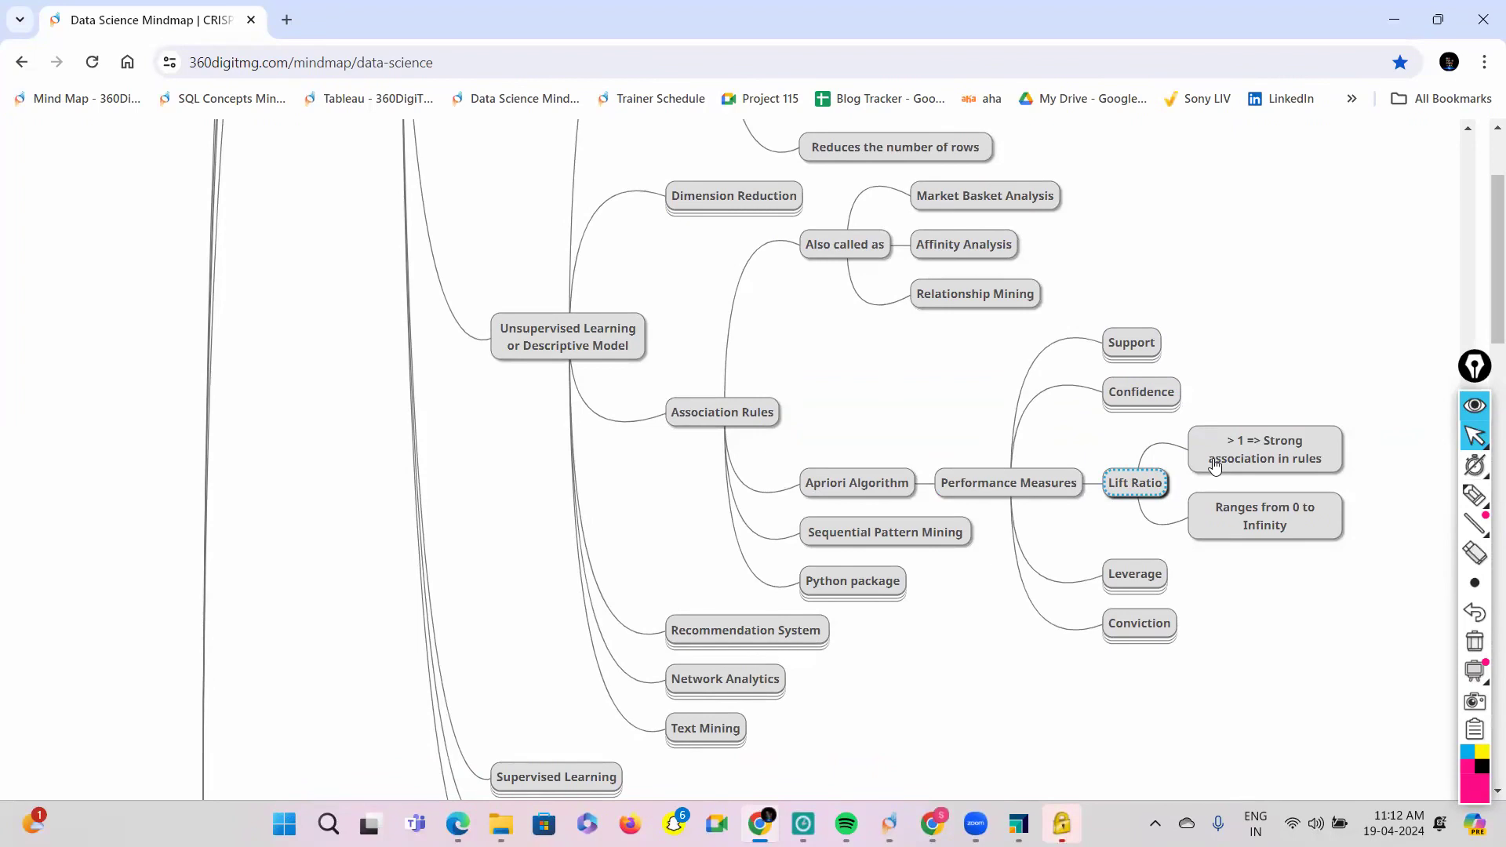
pyautogui.click(1134, 575)
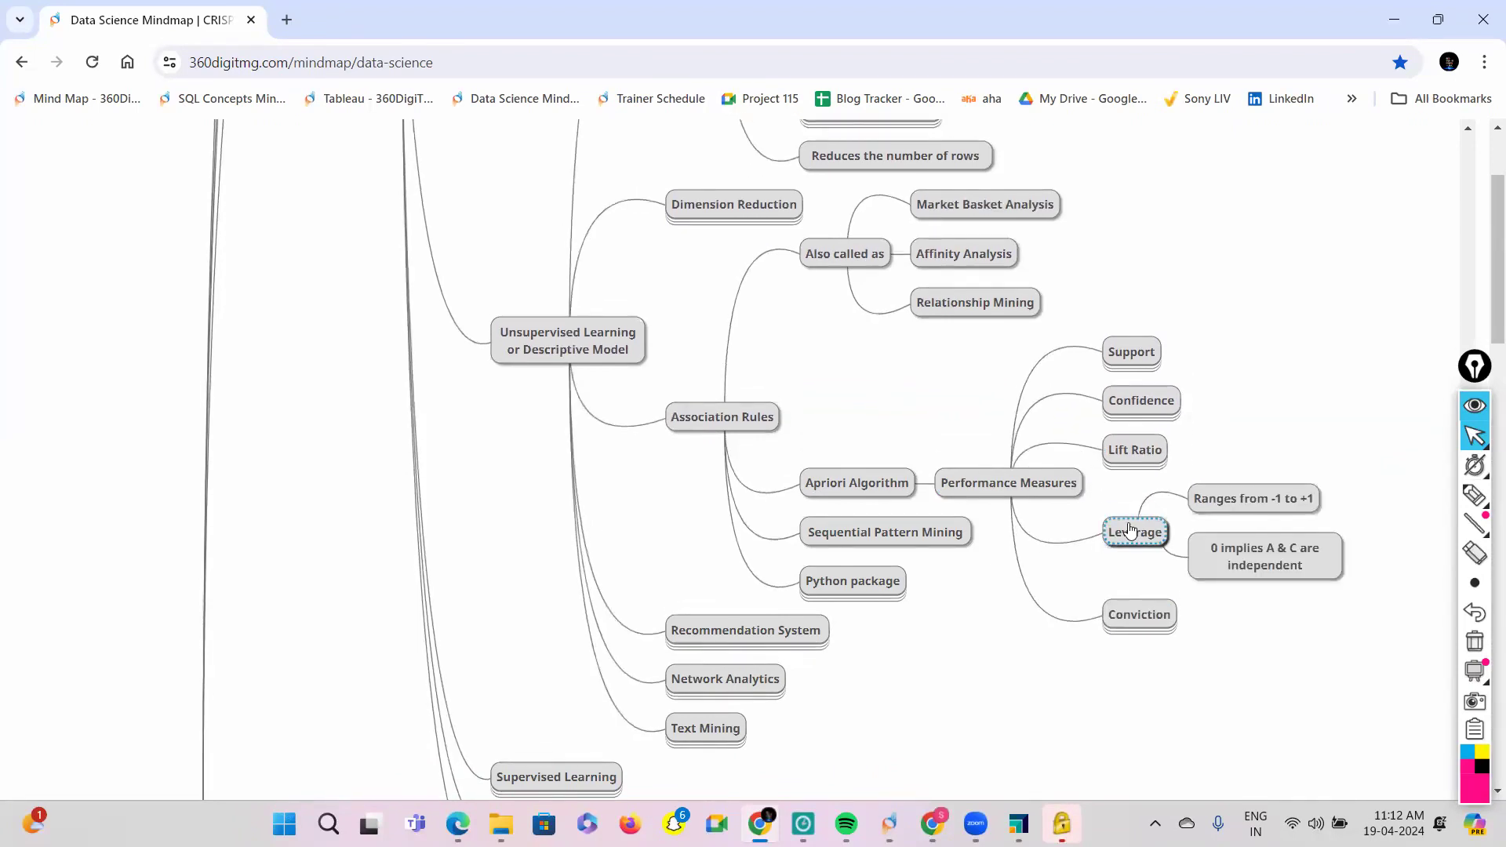
pyautogui.click(1135, 616)
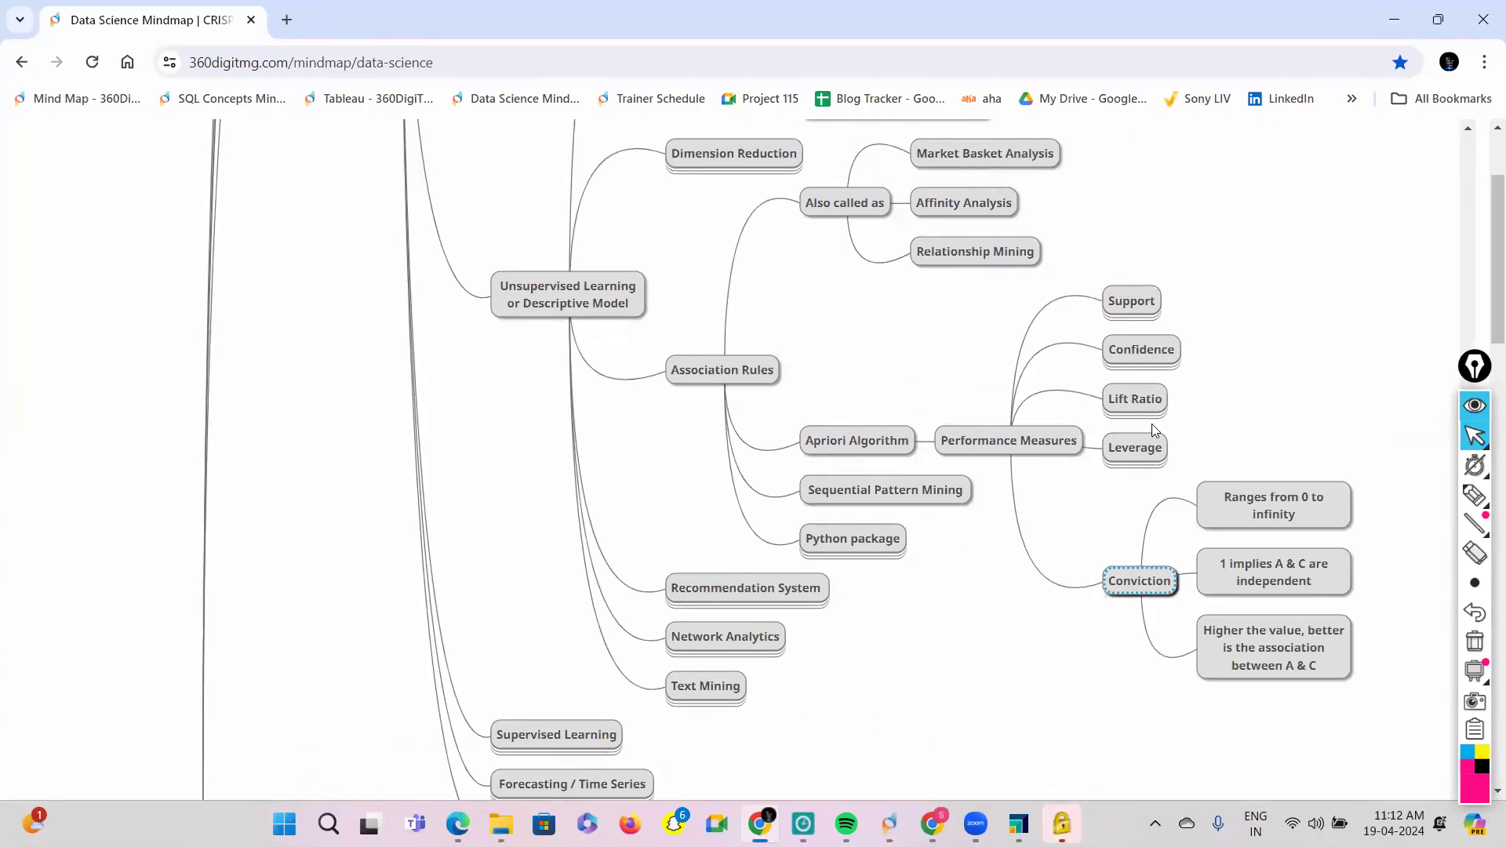
# Step: Handwrite an underlined "Agg" beside the mind map with a thicker pen stroke, with an arrow to K-means, DBSCAN and create-association notes beneath it
pyautogui.scroll(2, 1151, 426)
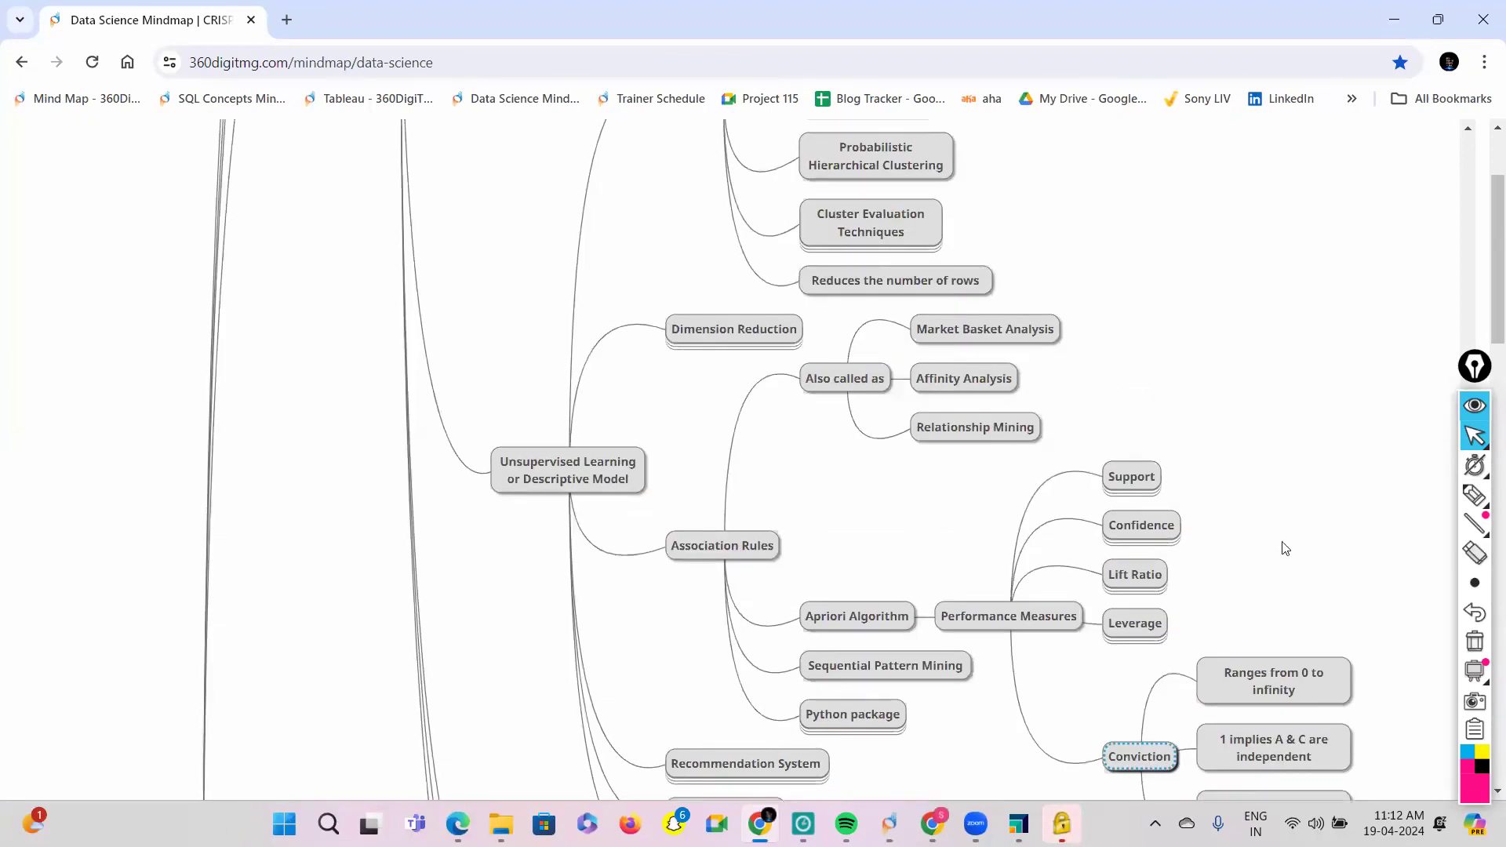
pyautogui.click(1471, 500)
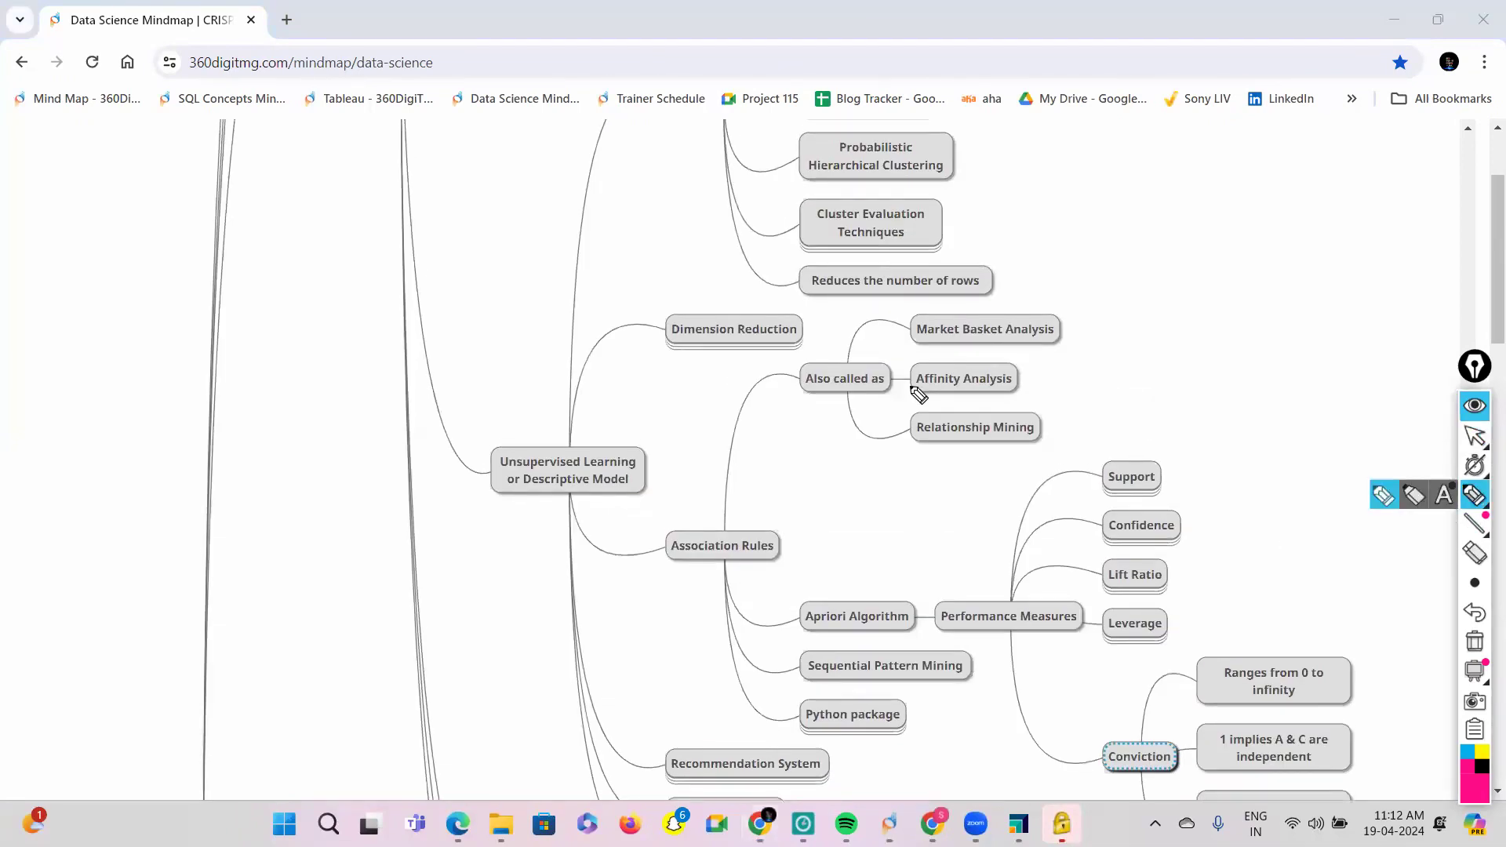
pyautogui.moveTo(1159, 262)
pyautogui.mouseDown()
pyautogui.moveTo(1160, 289)
pyautogui.moveTo(1178, 264)
pyautogui.mouseUp()
pyautogui.moveTo(1183, 258); pyautogui.dragTo(1211, 280)
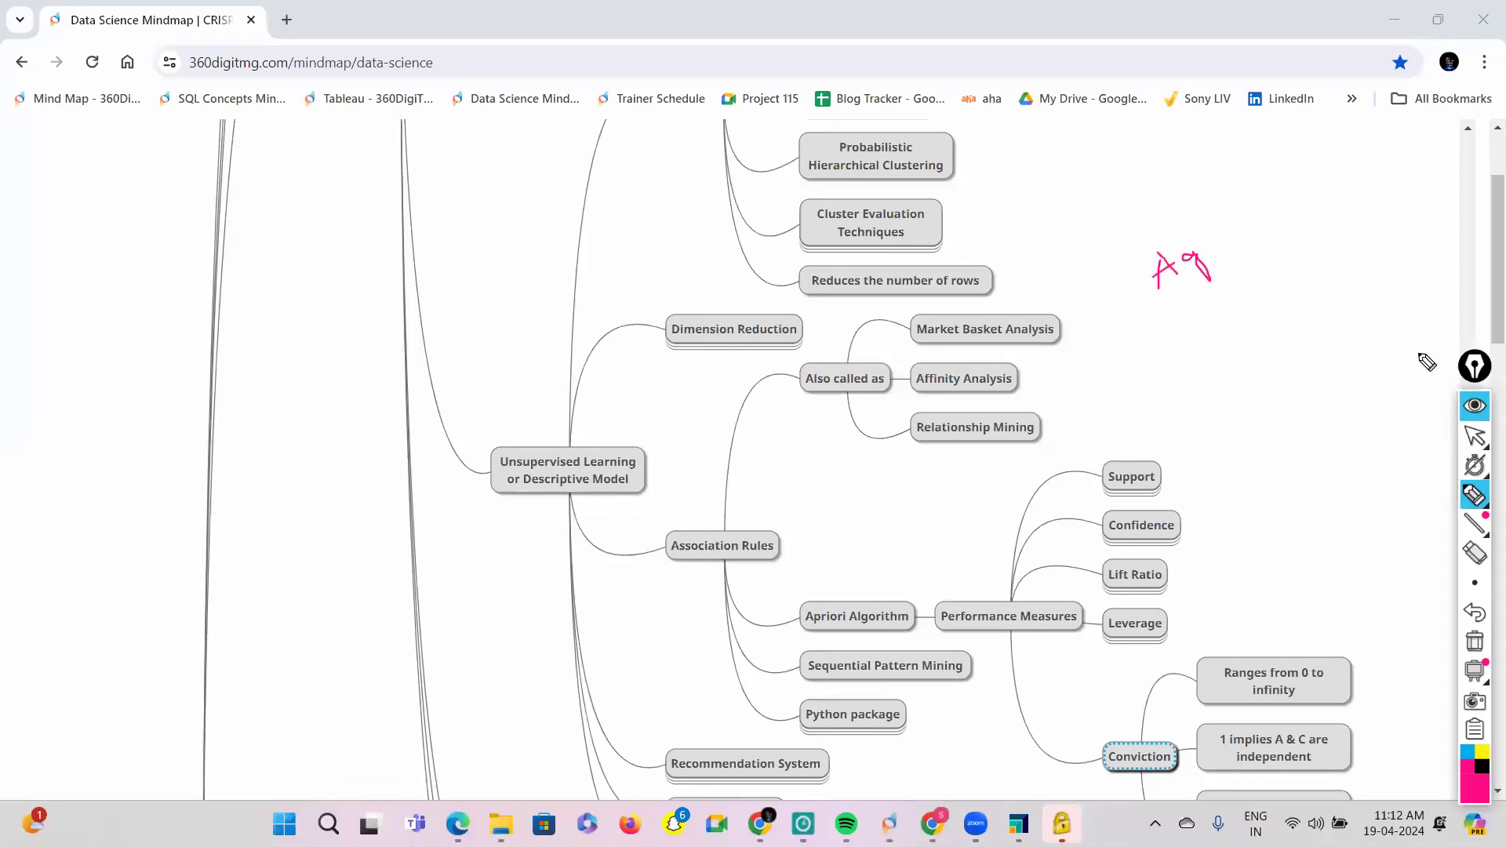
pyautogui.click(1475, 583)
pyautogui.click(1356, 583)
pyautogui.moveTo(1226, 281)
pyautogui.mouseDown()
pyautogui.moveTo(1199, 249)
pyautogui.moveTo(1208, 379)
pyautogui.moveTo(1287, 326)
pyautogui.mouseUp()
pyautogui.moveTo(1222, 386)
pyautogui.mouseDown()
pyautogui.moveTo(1234, 410)
pyautogui.moveTo(1306, 351)
pyautogui.mouseUp()
pyautogui.moveTo(1244, 430)
pyautogui.mouseDown()
pyautogui.moveTo(1309, 392)
pyautogui.moveTo(1343, 342)
pyautogui.mouseUp()
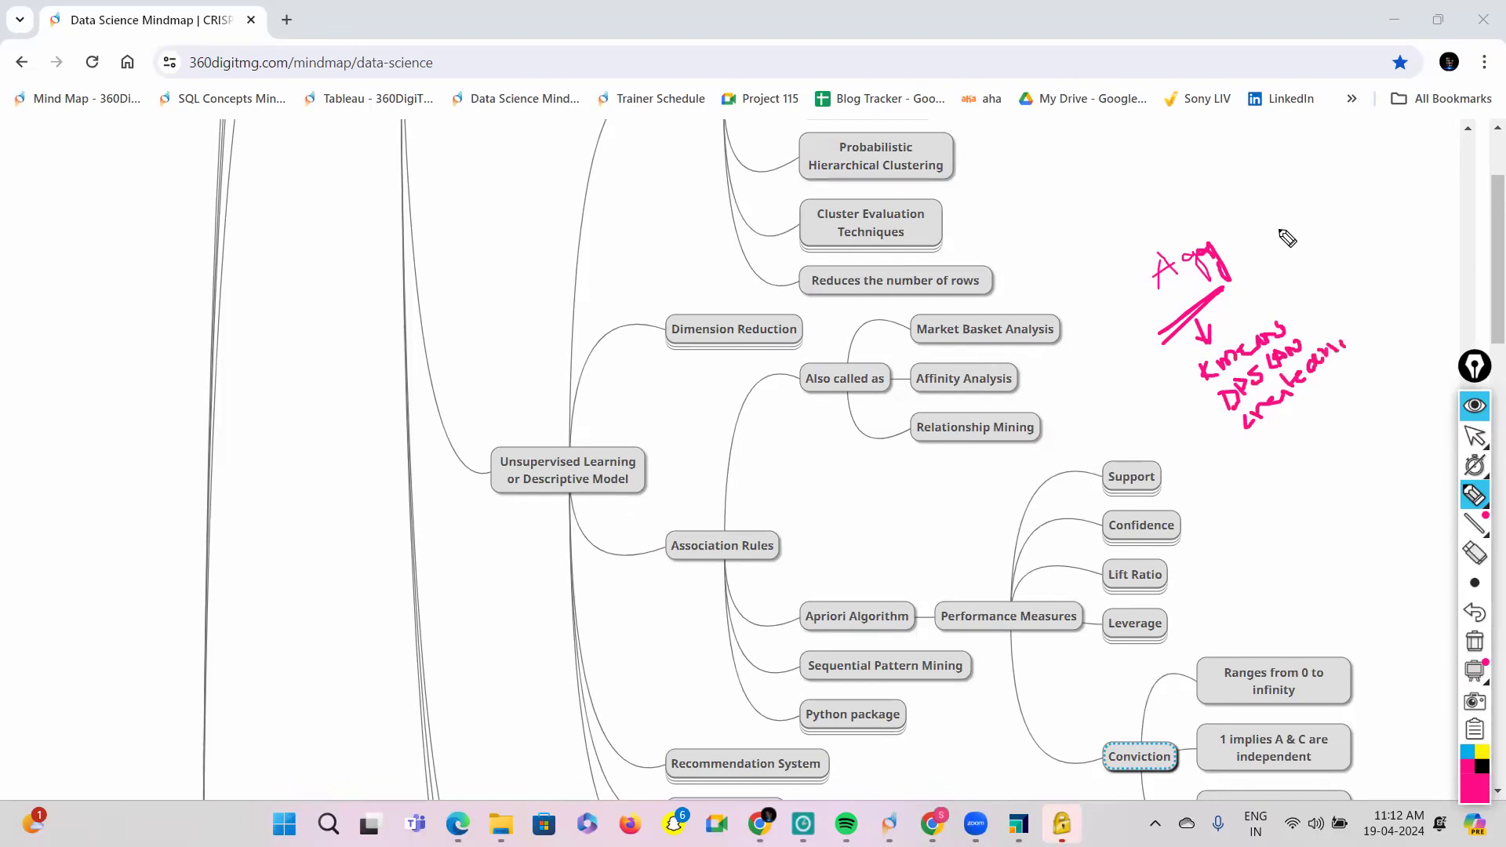
# Step: Draw a curly brace beside the Agg, K-means and DBSCAN notes with a short handwritten label, and clear all annotations
pyautogui.moveTo(1261, 221); pyautogui.dragTo(1362, 322)
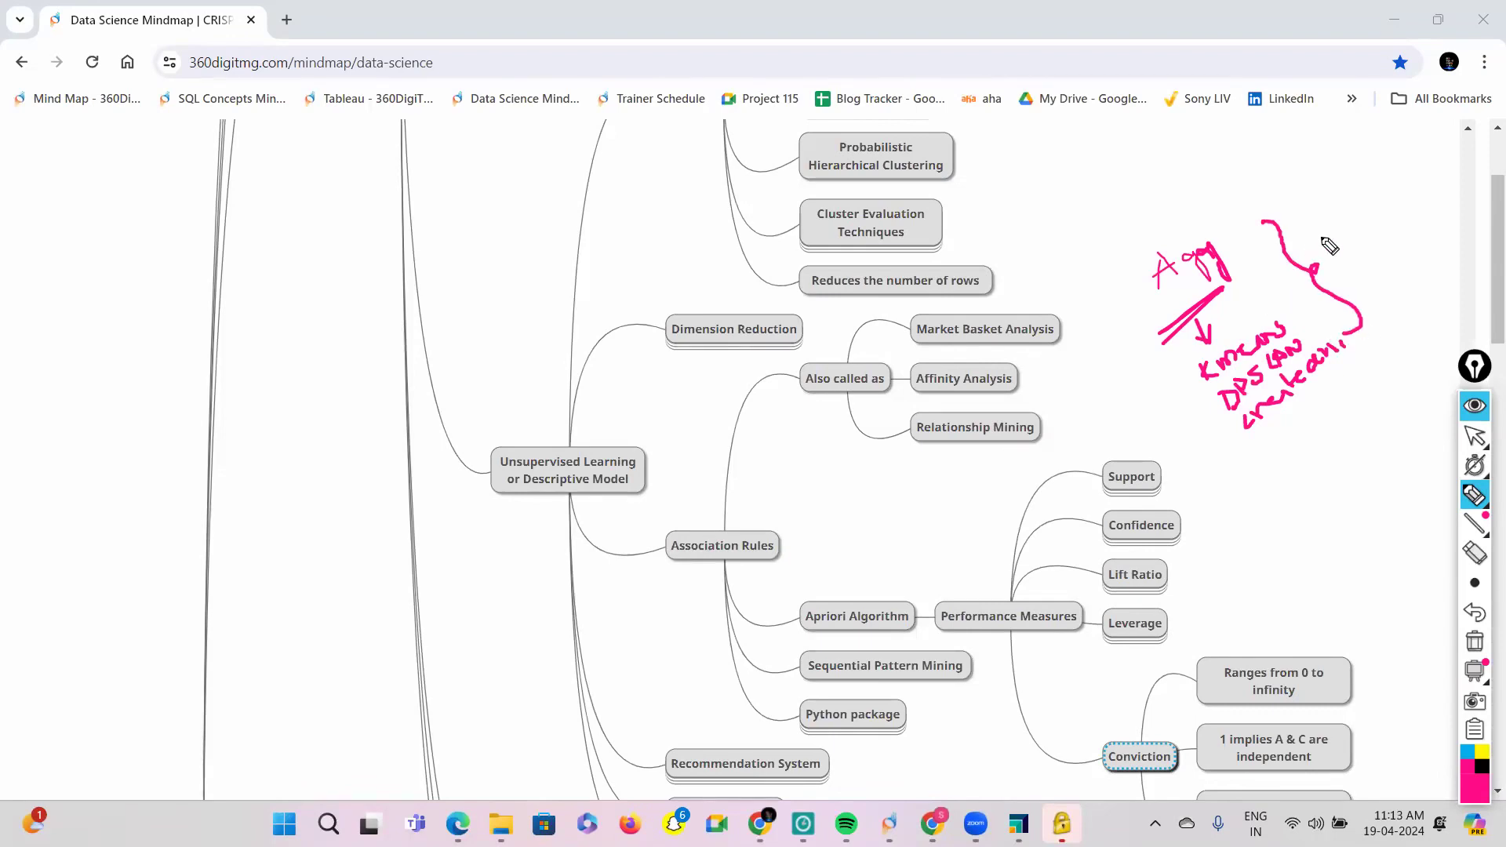
pyautogui.moveTo(1346, 223)
pyautogui.mouseDown()
pyautogui.moveTo(1371, 234)
pyautogui.moveTo(1403, 221)
pyautogui.mouseUp()
pyautogui.click(1381, 204)
pyautogui.moveTo(1358, 259)
pyautogui.mouseDown()
pyautogui.moveTo(1401, 234)
pyautogui.moveTo(1322, 289)
pyautogui.mouseUp()
pyautogui.click(1483, 642)
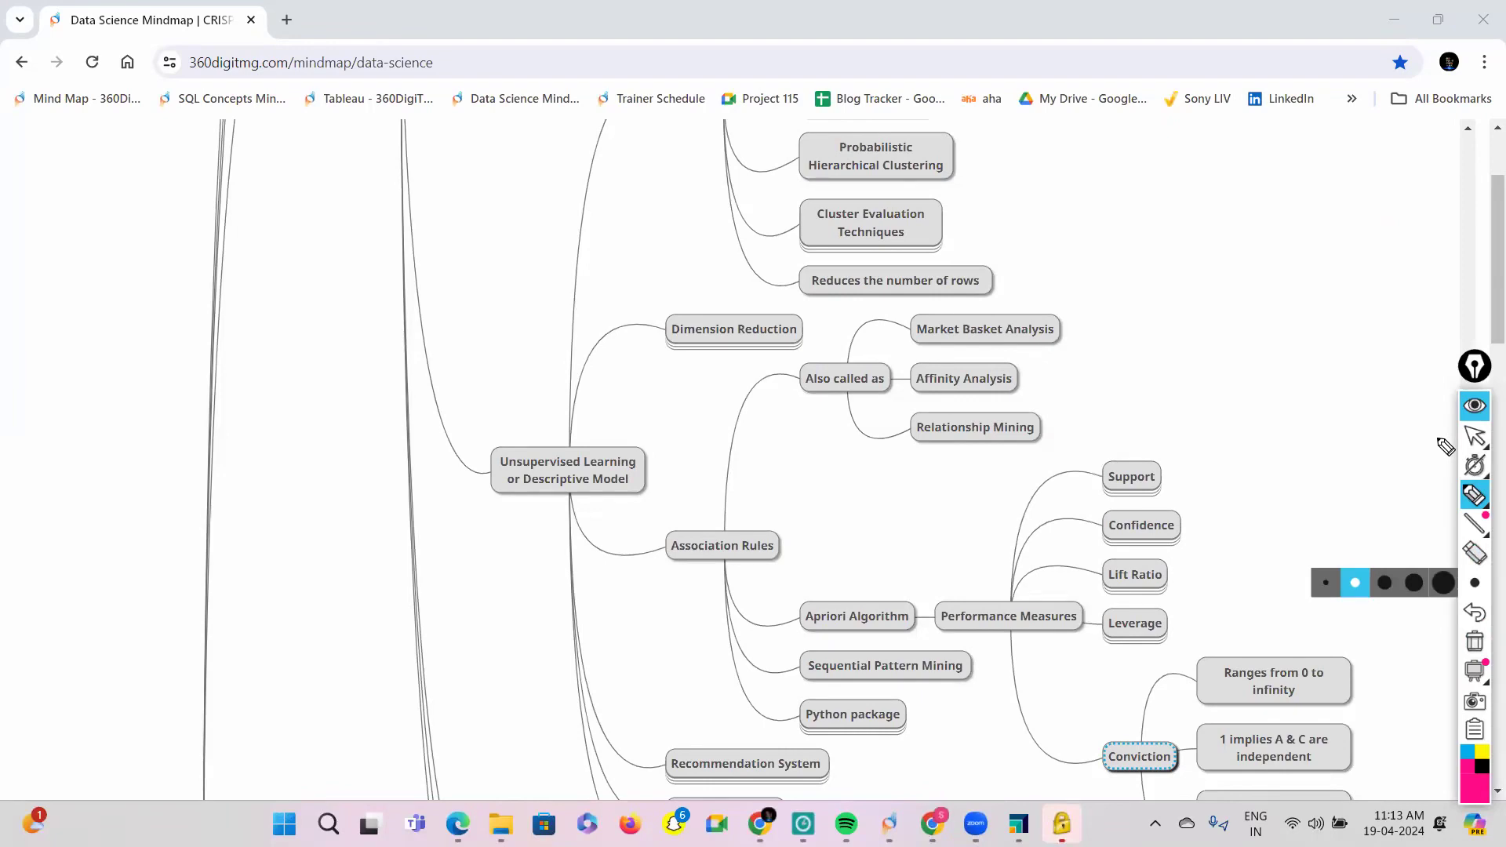
# Step: Collapse the Unsupervised Learning or Descriptive Model branch of the mind map
pyautogui.click(1467, 444)
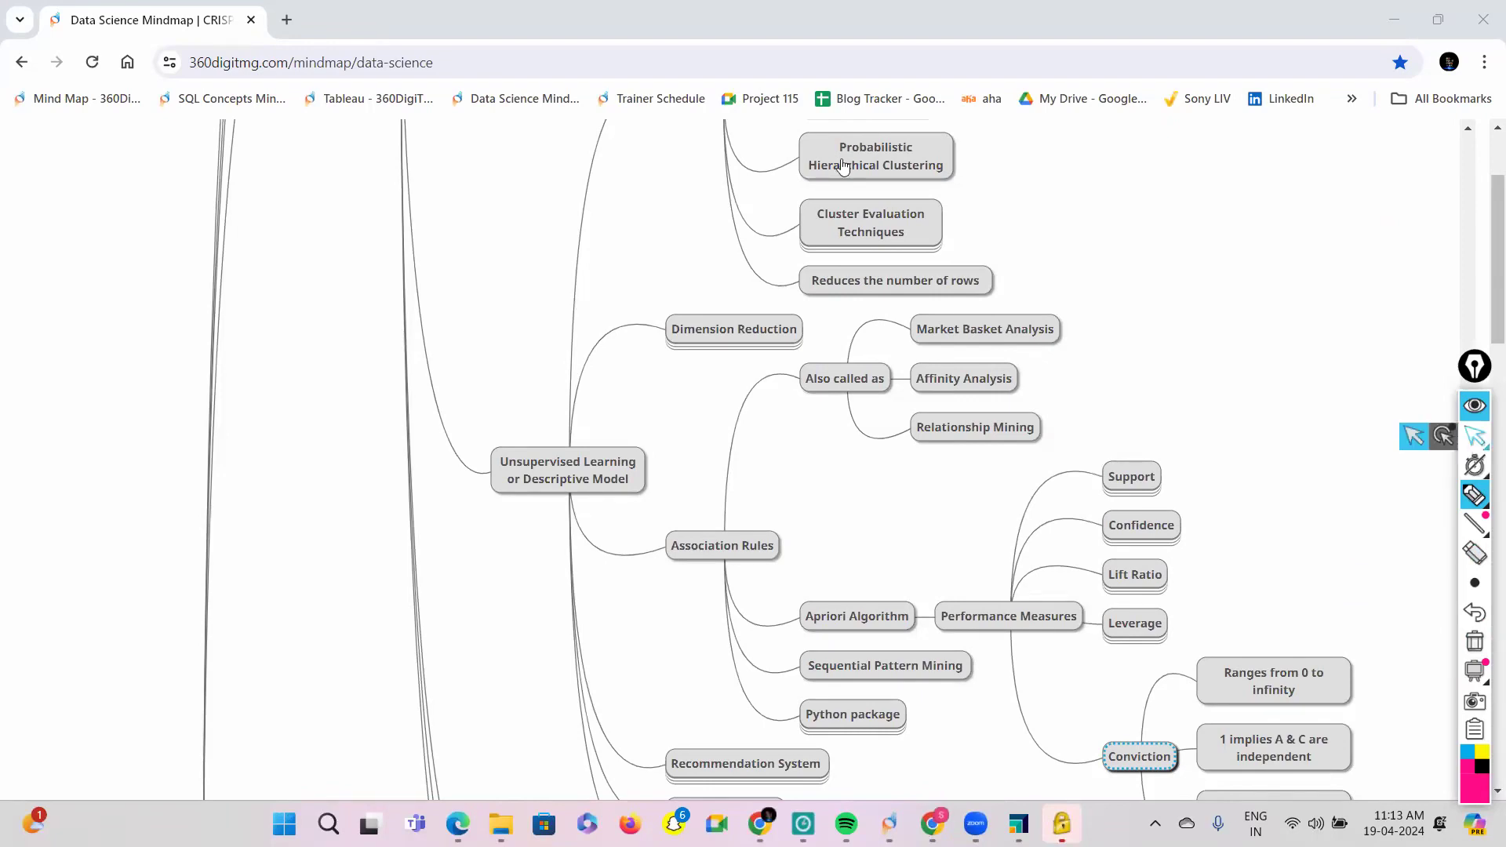
pyautogui.click(1475, 500)
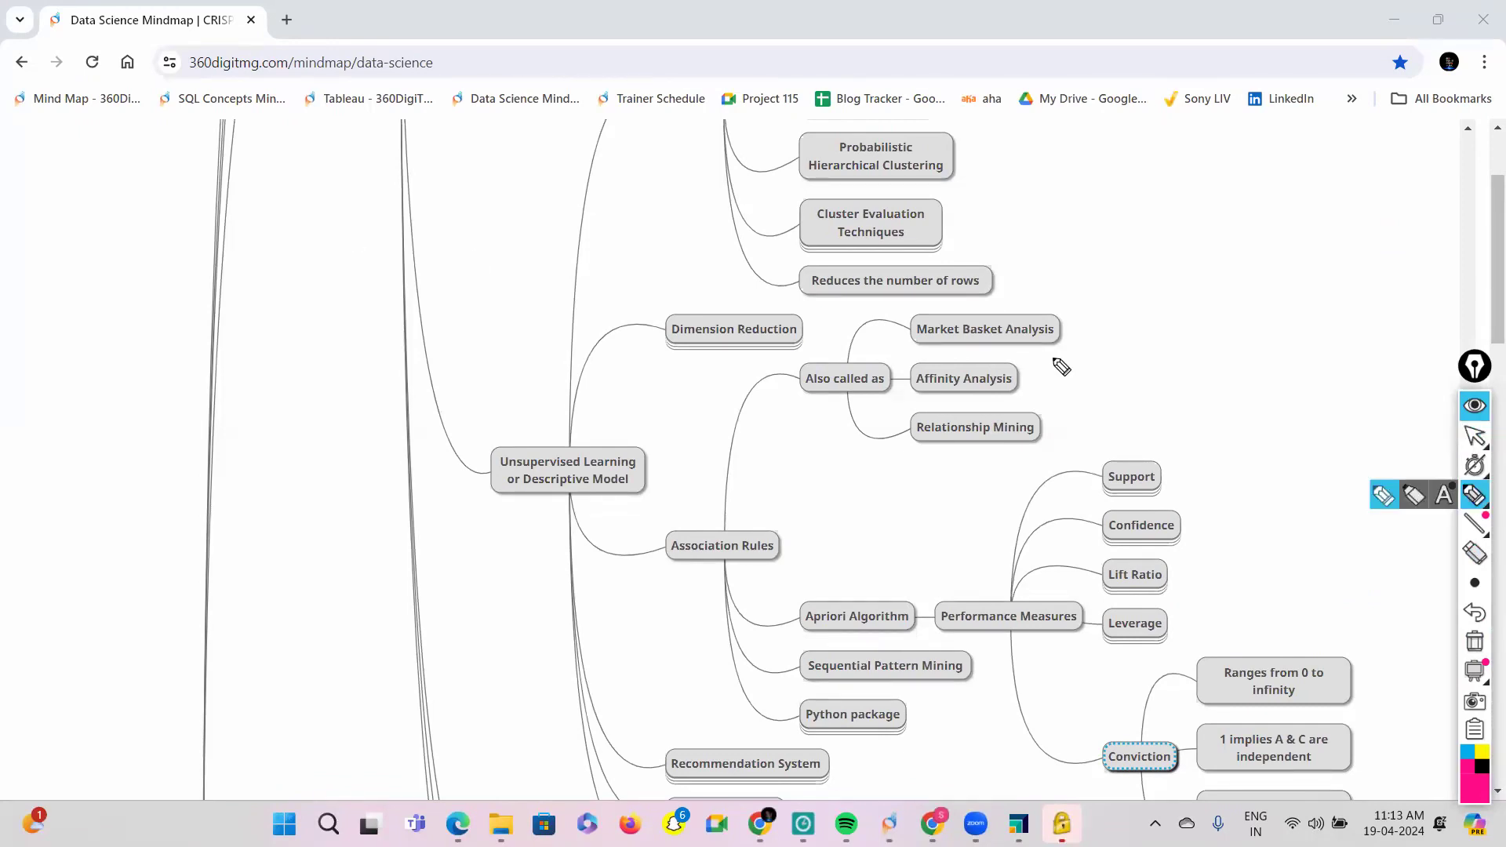
pyautogui.click(1476, 439)
pyautogui.click(583, 477)
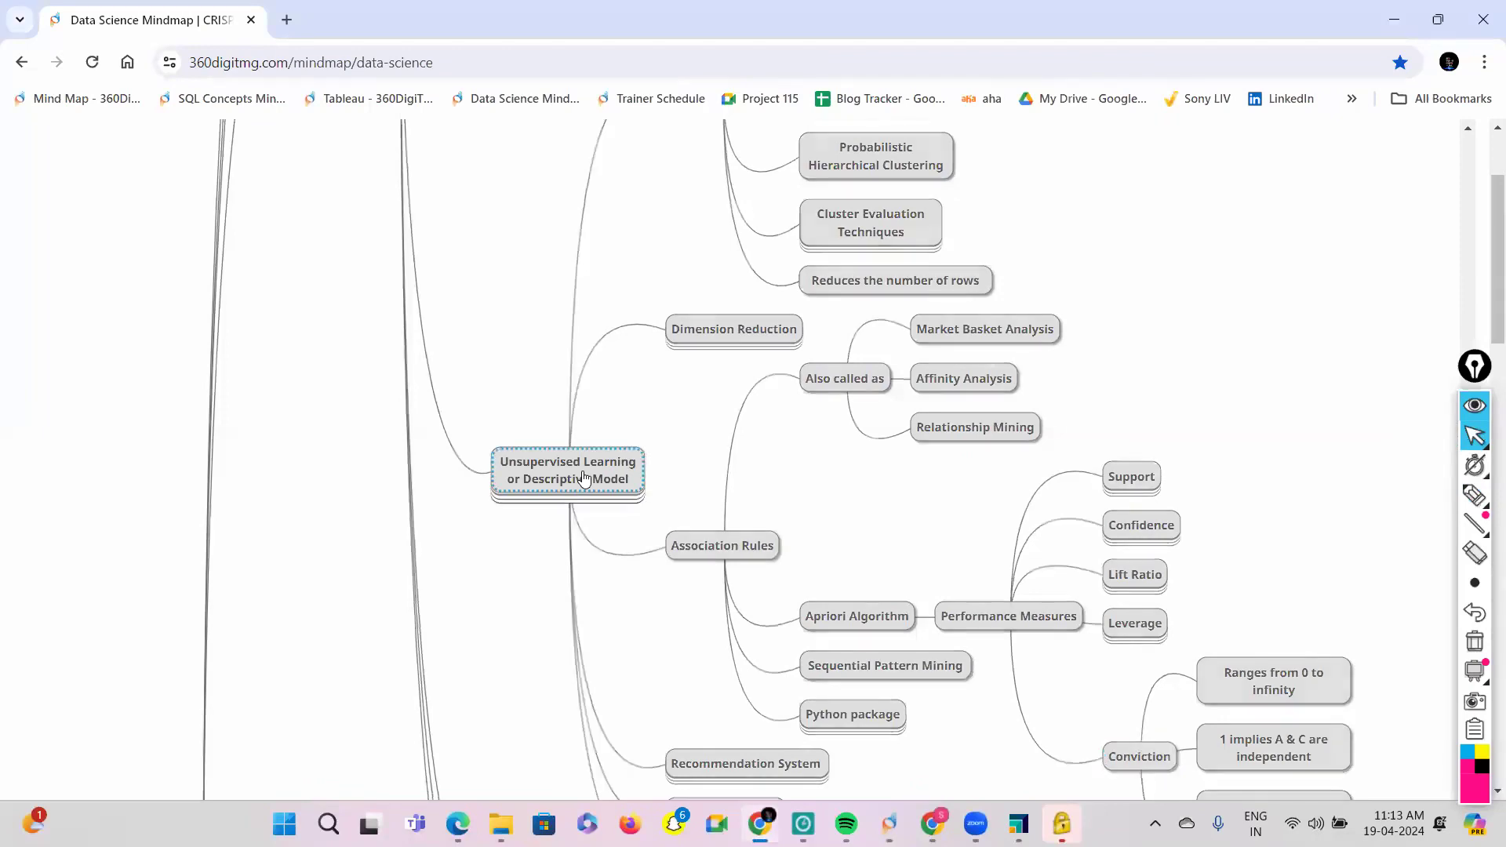
# Step: Handwrite an underlined "Super" in the empty area beside the mind map, followed by a circled X & Y and "pred"
pyautogui.click(1475, 496)
pyautogui.moveTo(1036, 227); pyautogui.dragTo(1050, 237)
pyautogui.moveTo(992, 278)
pyautogui.mouseDown()
pyautogui.moveTo(1153, 189)
pyautogui.moveTo(1168, 197)
pyautogui.mouseUp()
pyautogui.moveTo(1110, 236); pyautogui.dragTo(1114, 234)
pyautogui.moveTo(1169, 157)
pyautogui.mouseDown()
pyautogui.moveTo(1154, 188)
pyautogui.moveTo(1187, 203)
pyautogui.mouseUp()
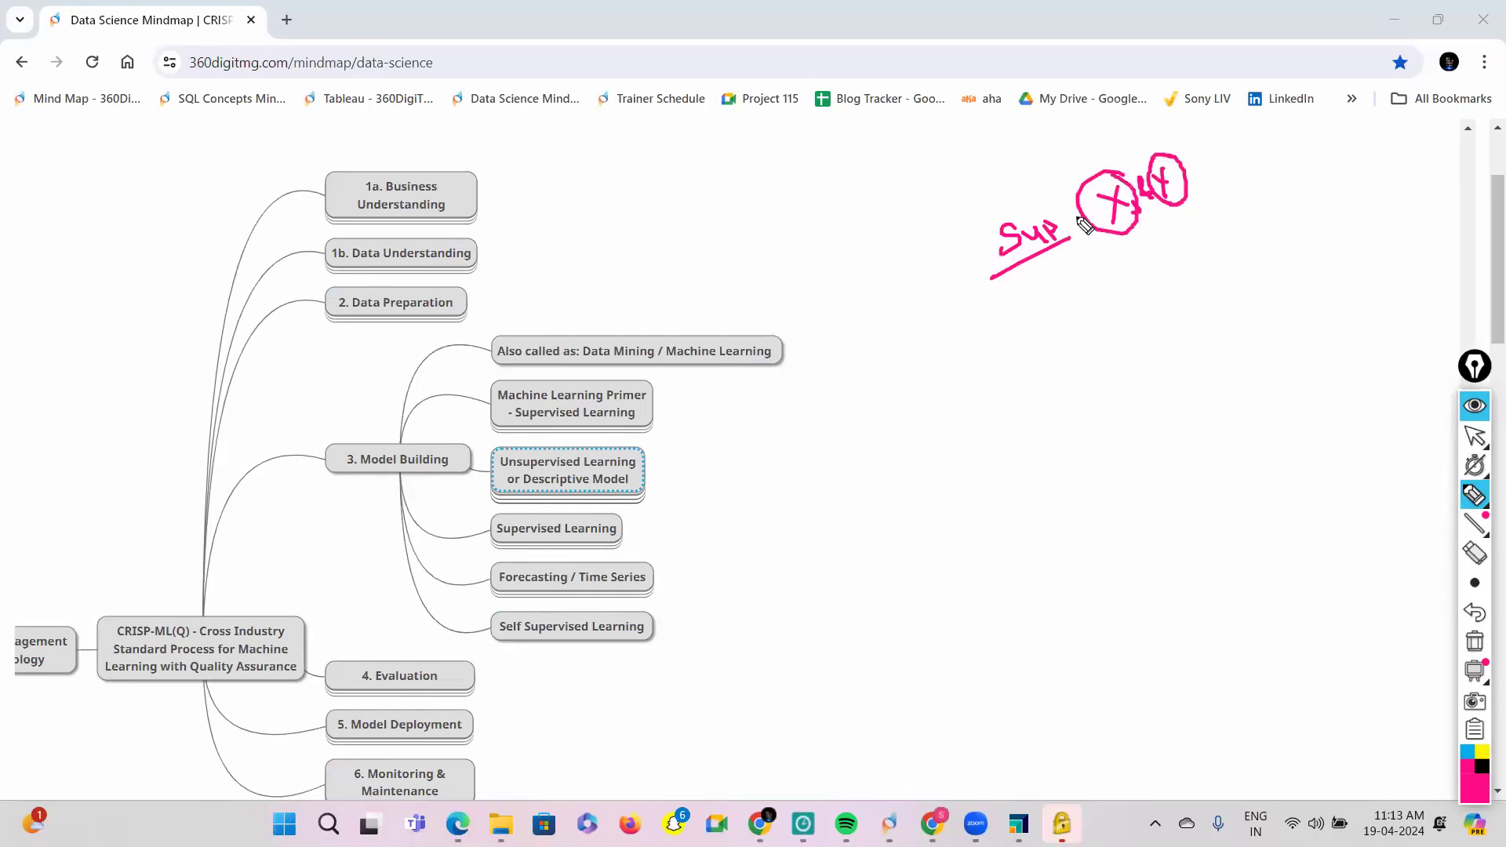
pyautogui.moveTo(1061, 228); pyautogui.dragTo(1088, 237)
pyautogui.moveTo(1208, 179); pyautogui.dragTo(1289, 126)
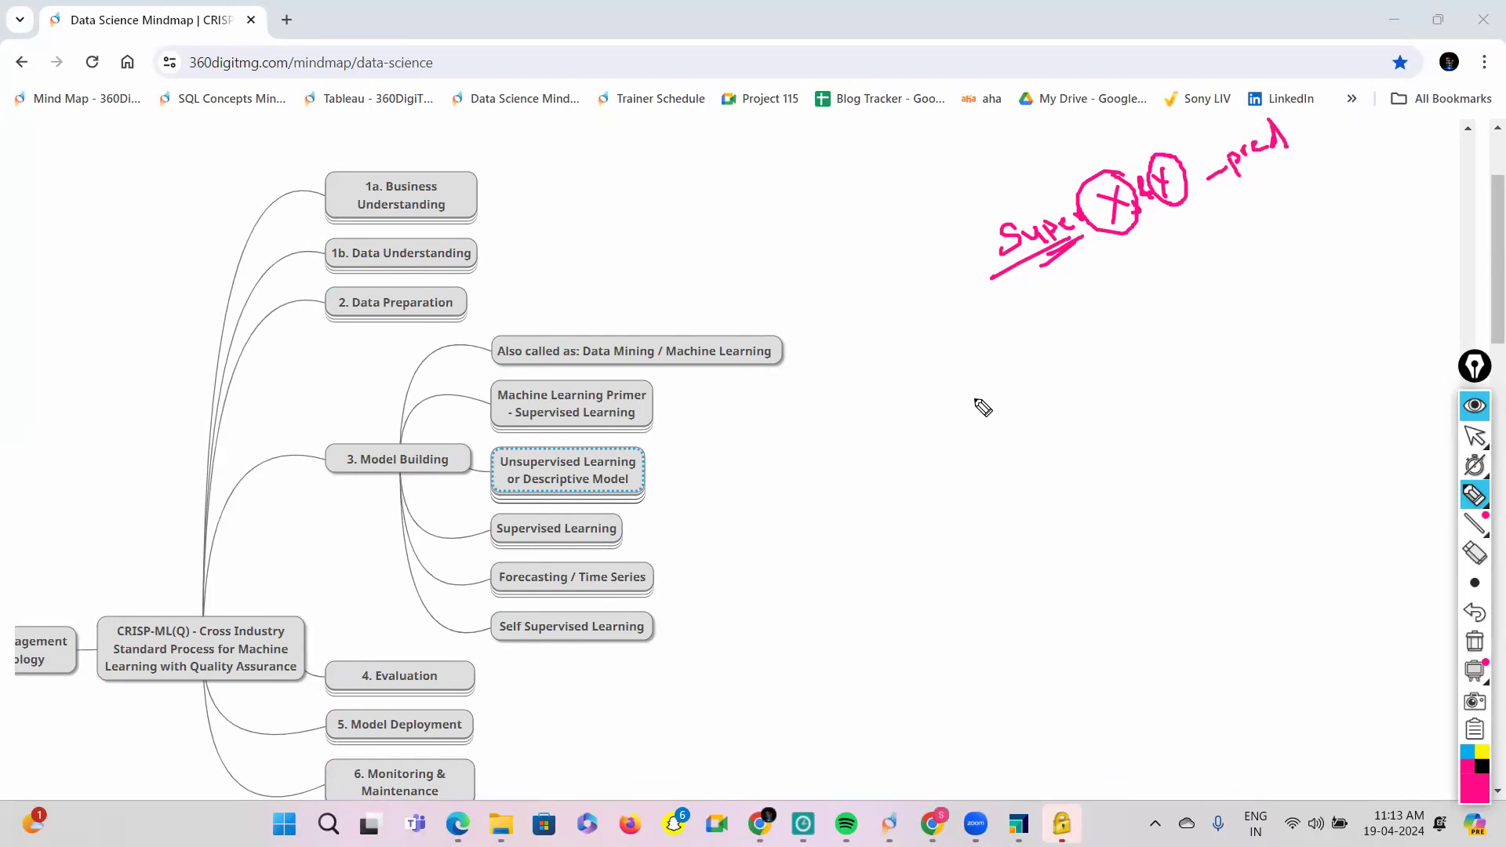
# Step: Sketch a circled H below the "Super" note that branches into handwritten "Training" vs "Validation"
pyautogui.moveTo(959, 429)
pyautogui.mouseDown()
pyautogui.moveTo(1002, 416)
pyautogui.moveTo(1036, 330)
pyautogui.mouseUp()
pyautogui.moveTo(1016, 386); pyautogui.dragTo(1067, 394)
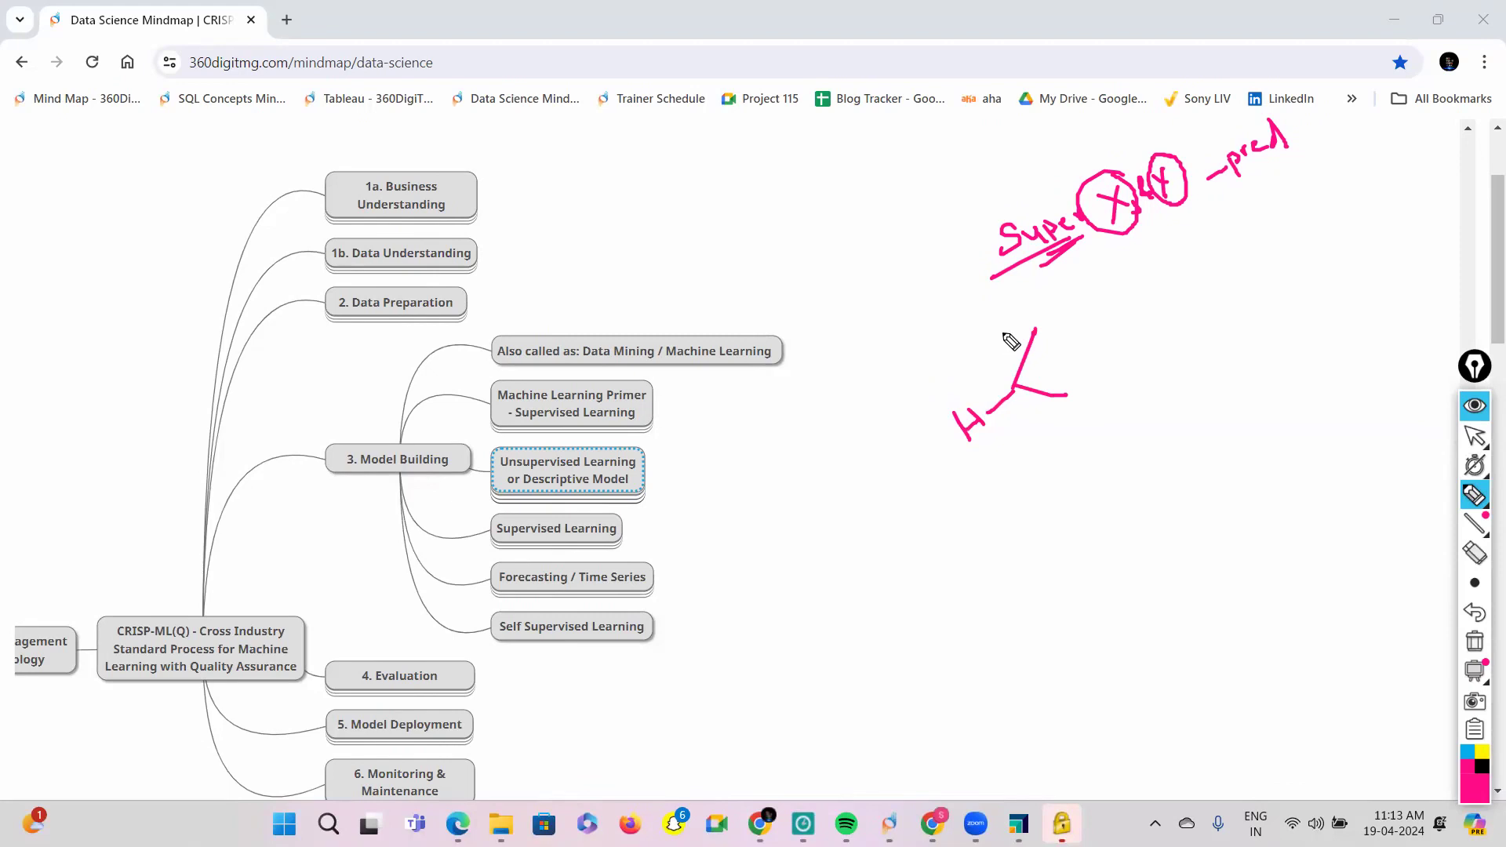
pyautogui.moveTo(981, 334); pyautogui.dragTo(997, 325)
pyautogui.moveTo(988, 329); pyautogui.dragTo(990, 346)
pyautogui.moveTo(995, 333)
pyautogui.mouseDown()
pyautogui.moveTo(1052, 303)
pyautogui.moveTo(1082, 329)
pyautogui.mouseUp()
pyautogui.moveTo(1027, 420)
pyautogui.mouseDown()
pyautogui.moveTo(1075, 418)
pyautogui.moveTo(1145, 365)
pyautogui.mouseUp()
pyautogui.moveTo(975, 396)
pyautogui.mouseDown()
pyautogui.moveTo(945, 425)
pyautogui.moveTo(993, 430)
pyautogui.moveTo(989, 369)
pyautogui.moveTo(991, 381)
pyautogui.mouseUp()
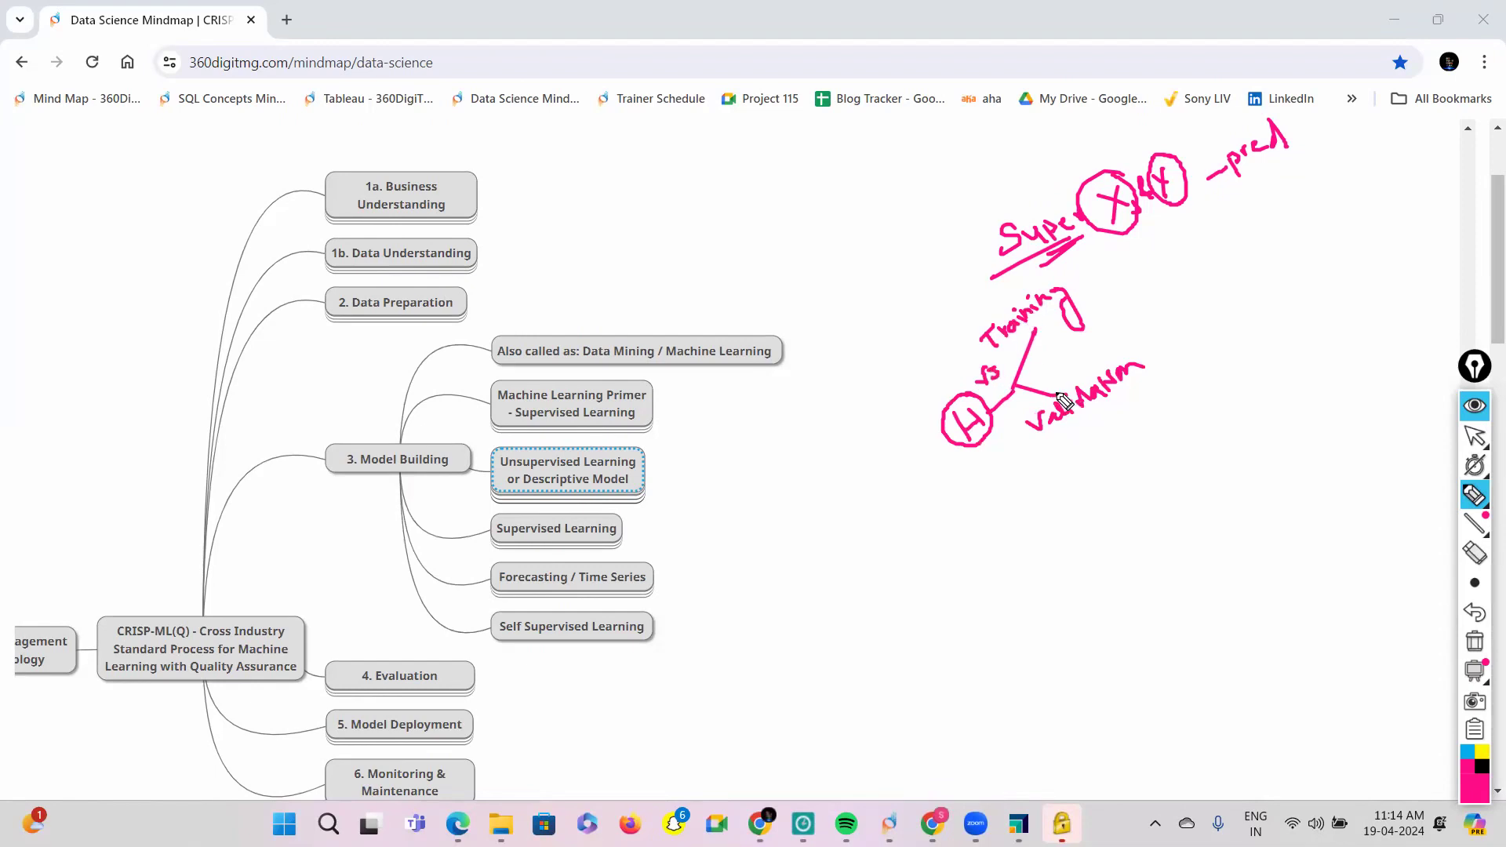
# Step: Label Training with a circled 80% and Validation with 20%, and draw an arrow leading out of Training
pyautogui.moveTo(946, 335)
pyautogui.mouseDown()
pyautogui.moveTo(932, 330)
pyautogui.moveTo(946, 326)
pyautogui.mouseUp()
pyautogui.moveTo(1072, 440)
pyautogui.mouseDown()
pyautogui.moveTo(1089, 454)
pyautogui.moveTo(1105, 437)
pyautogui.mouseUp()
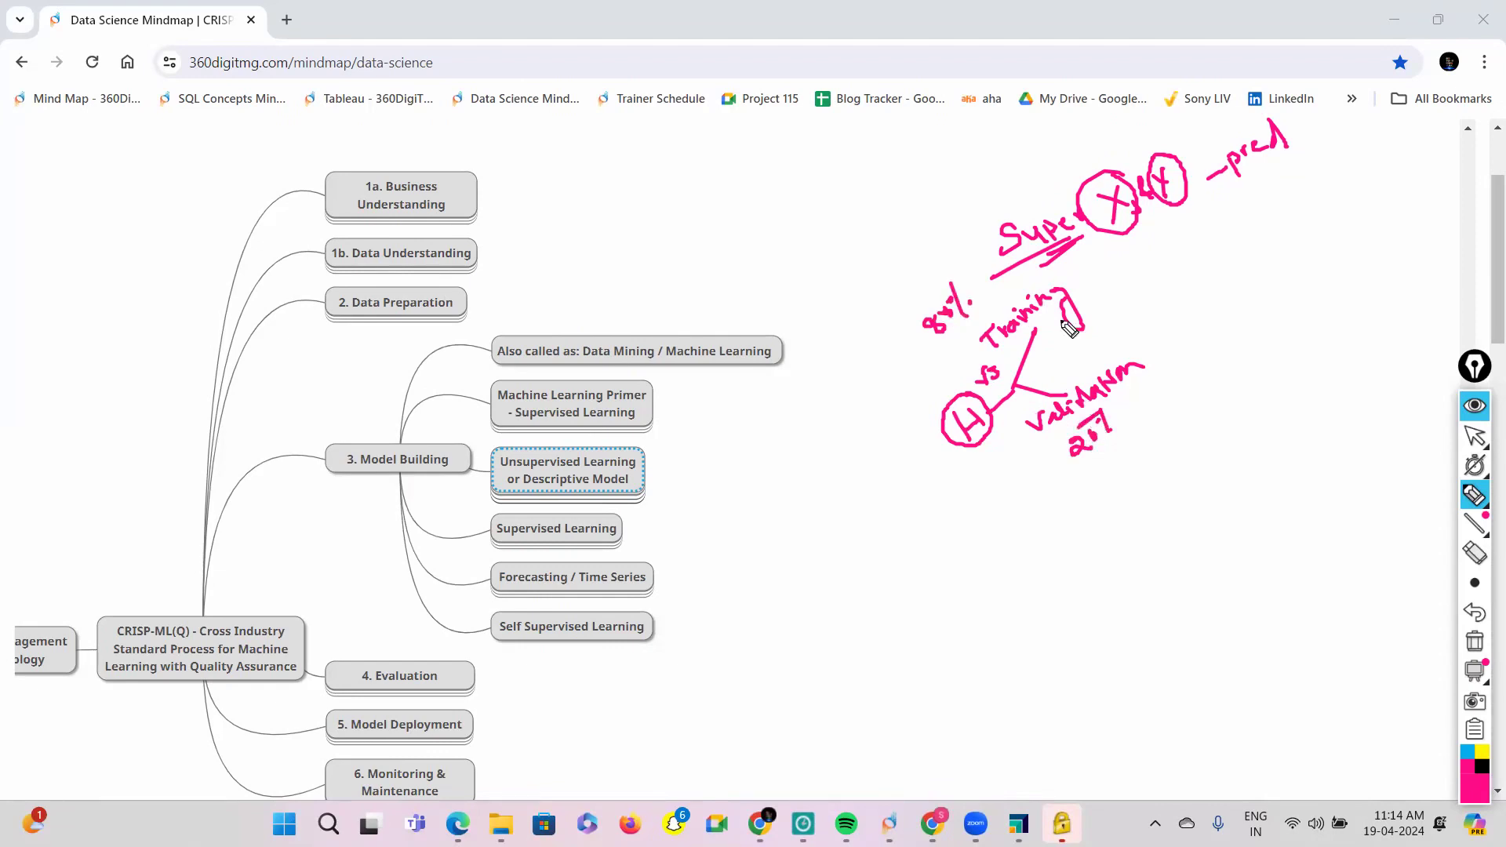
pyautogui.moveTo(1082, 288); pyautogui.dragTo(1143, 269)
pyautogui.moveTo(977, 345); pyautogui.dragTo(986, 297)
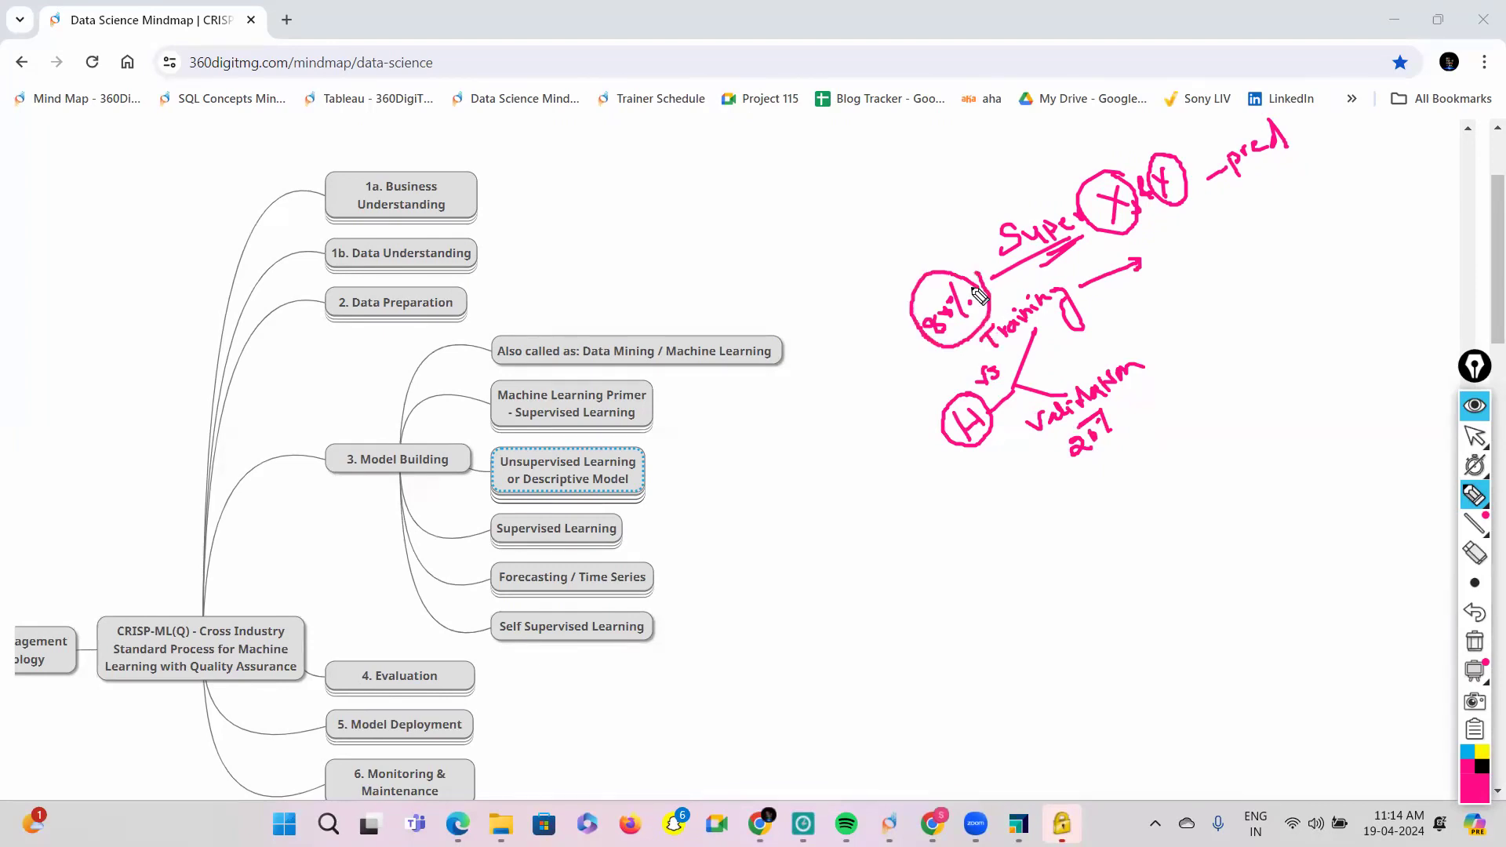
# Step: Continue the Training arrow to handwritten "MLA" and on to "math", with "Y R Xs" noted beneath it
pyautogui.moveTo(1151, 259); pyautogui.dragTo(1215, 228)
pyautogui.moveTo(1200, 228); pyautogui.dragTo(1213, 223)
pyautogui.moveTo(1226, 217)
pyautogui.mouseDown()
pyautogui.moveTo(1337, 154)
pyautogui.moveTo(1353, 168)
pyautogui.mouseUp()
pyautogui.click(1290, 177)
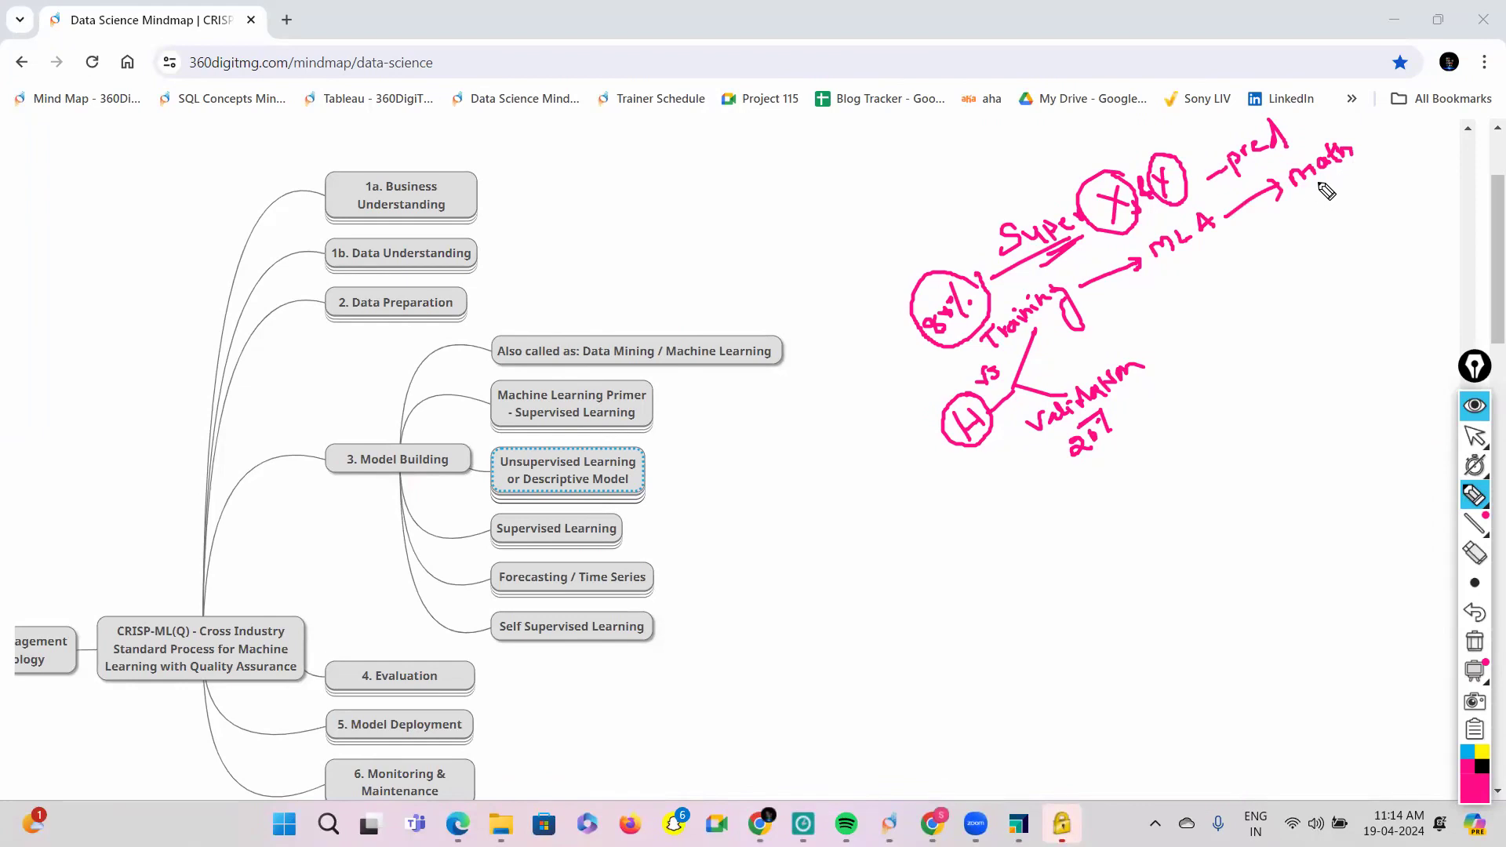
pyautogui.moveTo(1325, 186); pyautogui.dragTo(1366, 196)
pyautogui.moveTo(1375, 181)
pyautogui.mouseDown()
pyautogui.moveTo(1372, 207)
pyautogui.moveTo(1417, 177)
pyautogui.mouseUp()
pyautogui.moveTo(1415, 159); pyautogui.dragTo(1405, 179)
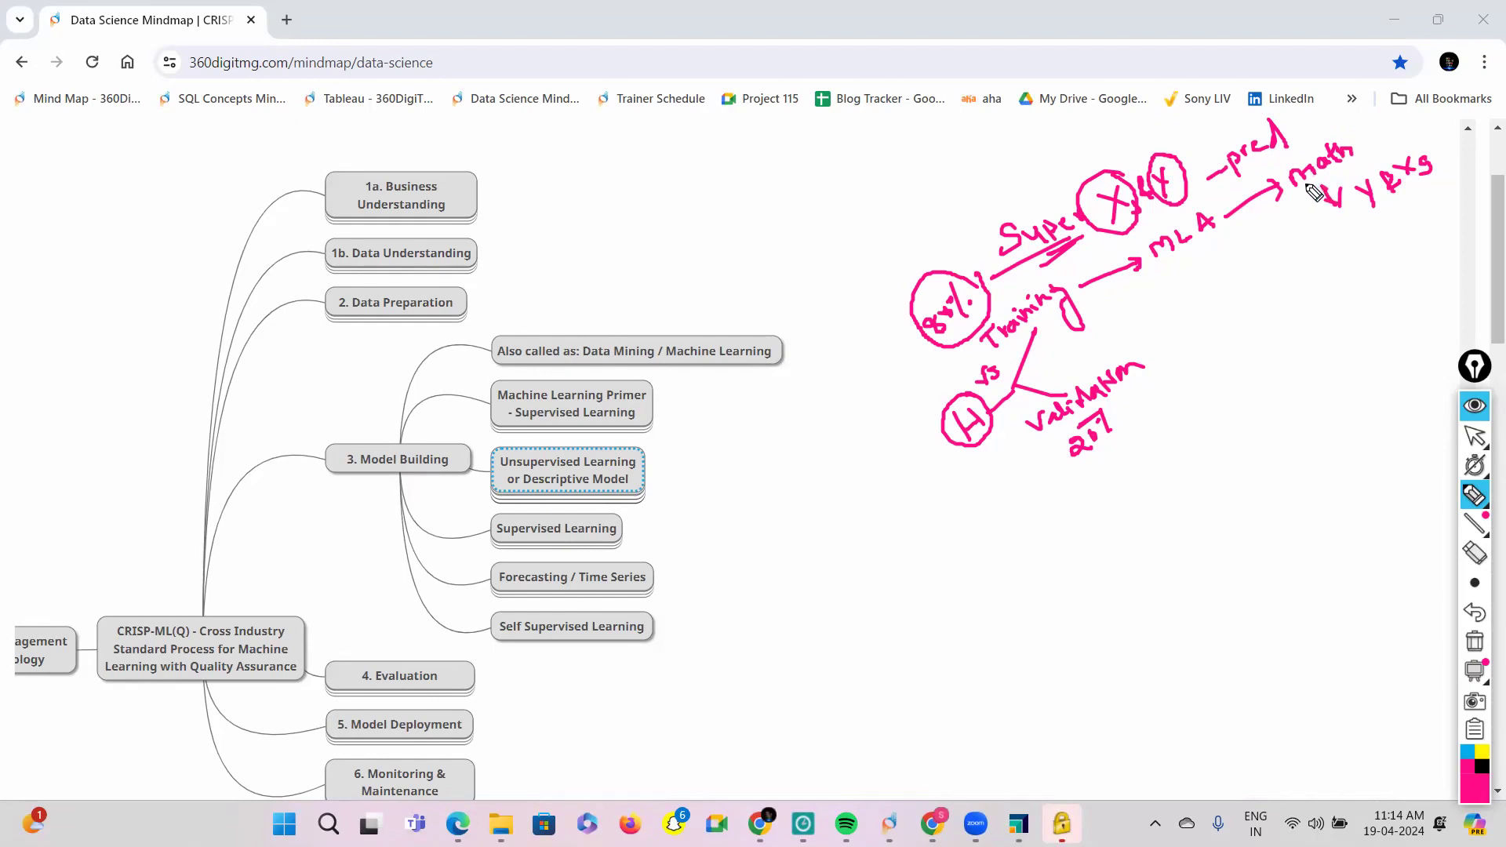
# Step: Link "math" and "Validation" with curved lines, and handwrite "development" below with a crossed line and a circled Y
pyautogui.moveTo(1308, 190)
pyautogui.mouseDown()
pyautogui.moveTo(1354, 163)
pyautogui.moveTo(1169, 387)
pyautogui.moveTo(1037, 469)
pyautogui.mouseUp()
pyautogui.moveTo(953, 565); pyautogui.dragTo(1064, 456)
pyautogui.moveTo(1049, 532); pyautogui.dragTo(957, 639)
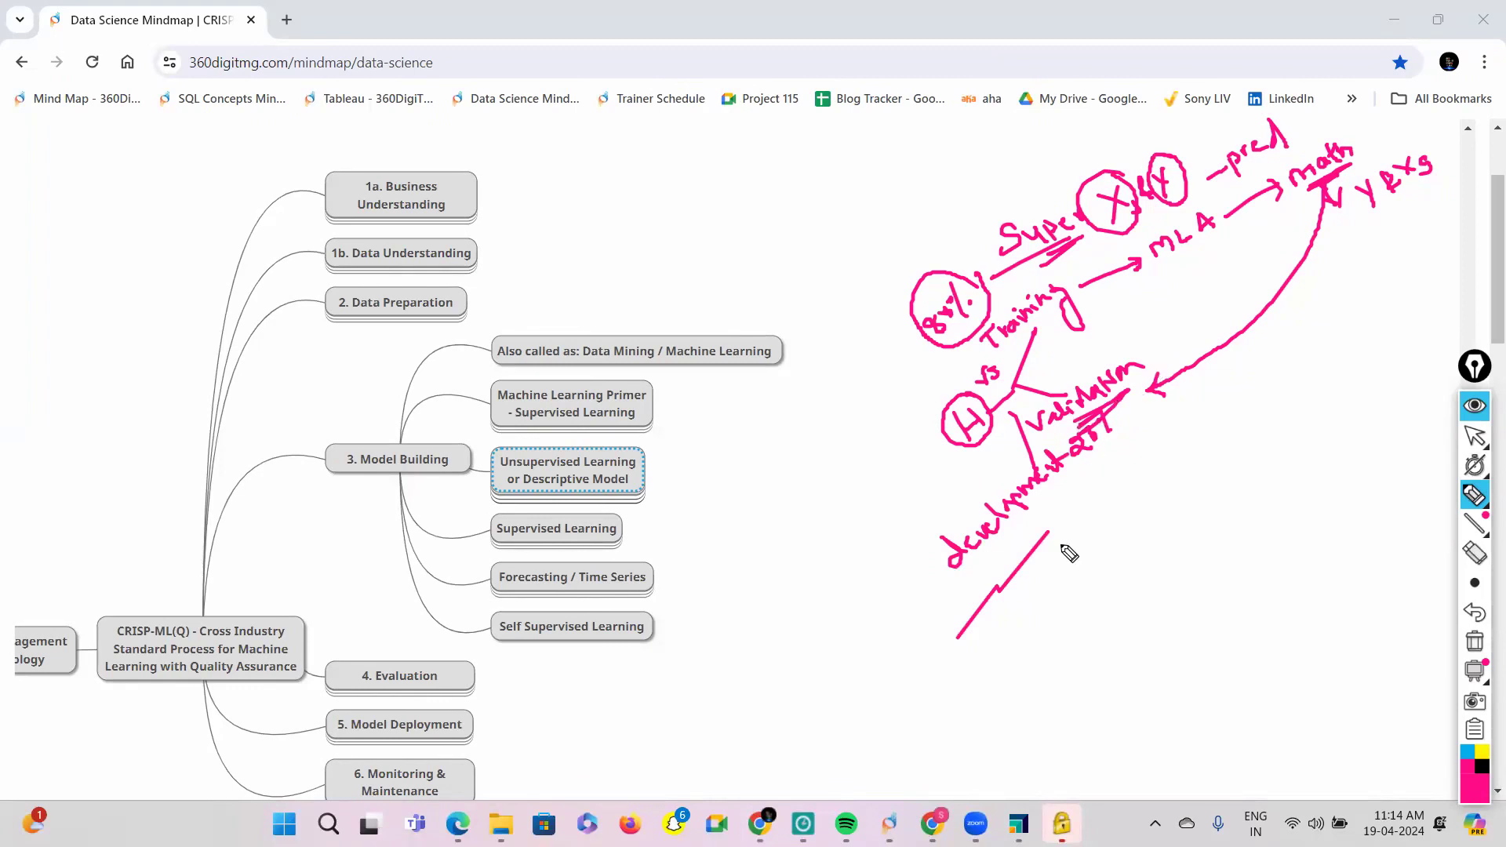
pyautogui.moveTo(1019, 549)
pyautogui.mouseDown()
pyautogui.moveTo(1030, 584)
pyautogui.moveTo(1020, 549)
pyautogui.mouseUp()
pyautogui.moveTo(1149, 360); pyautogui.dragTo(1334, 206)
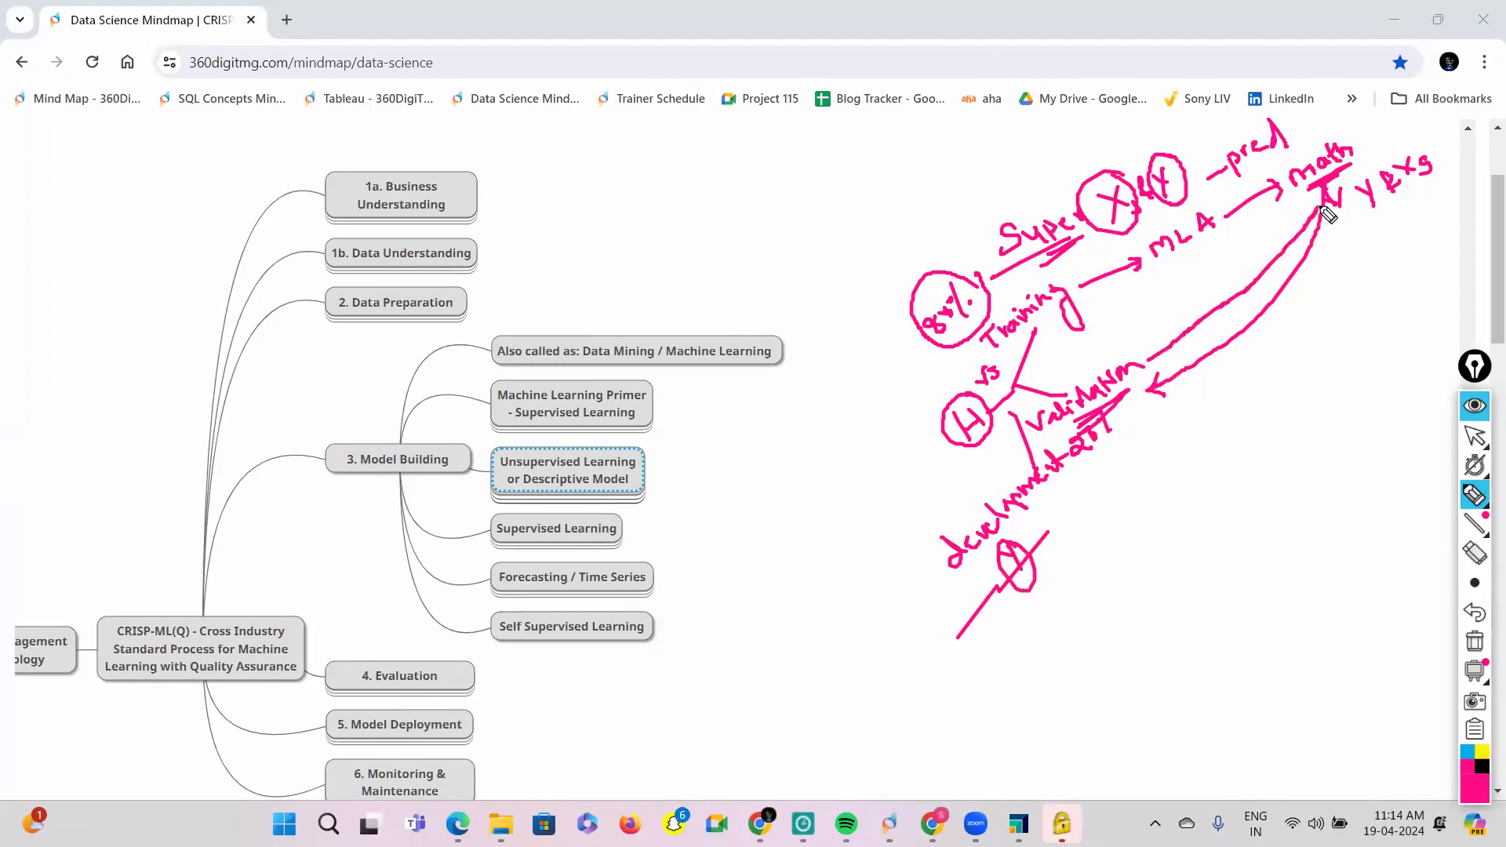
# Step: Handwrite "predicted" and an actual vs pred comparison leading to "Accuracy", and add "new data → P" below
pyautogui.moveTo(1208, 315)
pyautogui.mouseDown()
pyautogui.moveTo(1251, 370)
pyautogui.moveTo(1285, 377)
pyautogui.moveTo(1348, 317)
pyautogui.moveTo(1265, 335)
pyautogui.moveTo(1343, 270)
pyautogui.moveTo(1364, 273)
pyautogui.moveTo(1379, 304)
pyautogui.moveTo(1448, 278)
pyautogui.moveTo(1415, 320)
pyautogui.moveTo(1369, 334)
pyautogui.mouseUp()
pyautogui.click(1249, 393)
pyautogui.click(1281, 306)
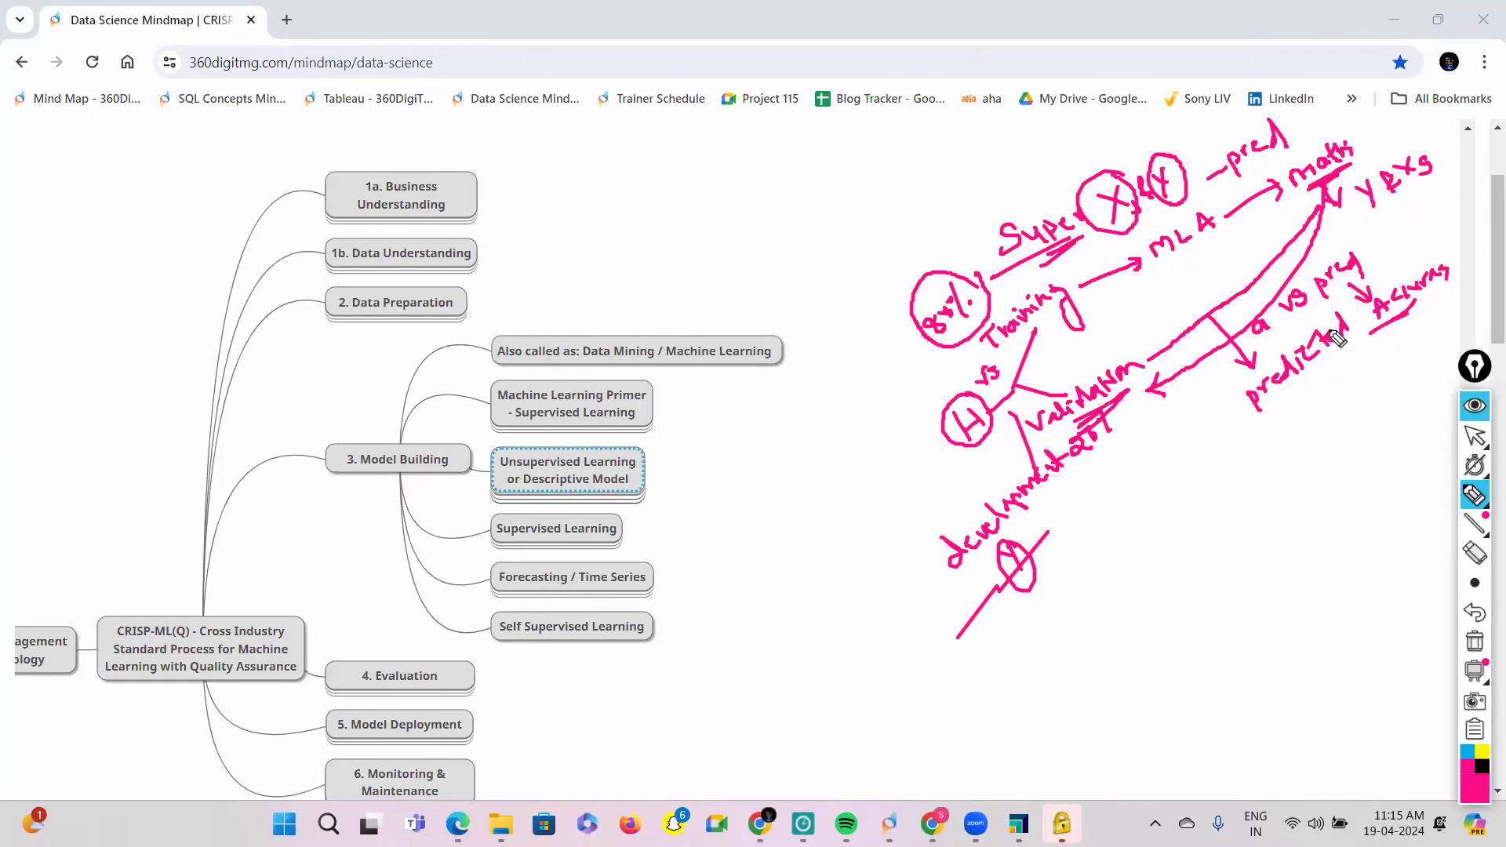
pyautogui.moveTo(1184, 511); pyautogui.dragTo(1259, 463)
pyautogui.moveTo(1262, 462); pyautogui.dragTo(1290, 439)
pyautogui.moveTo(1292, 449); pyautogui.dragTo(1302, 431)
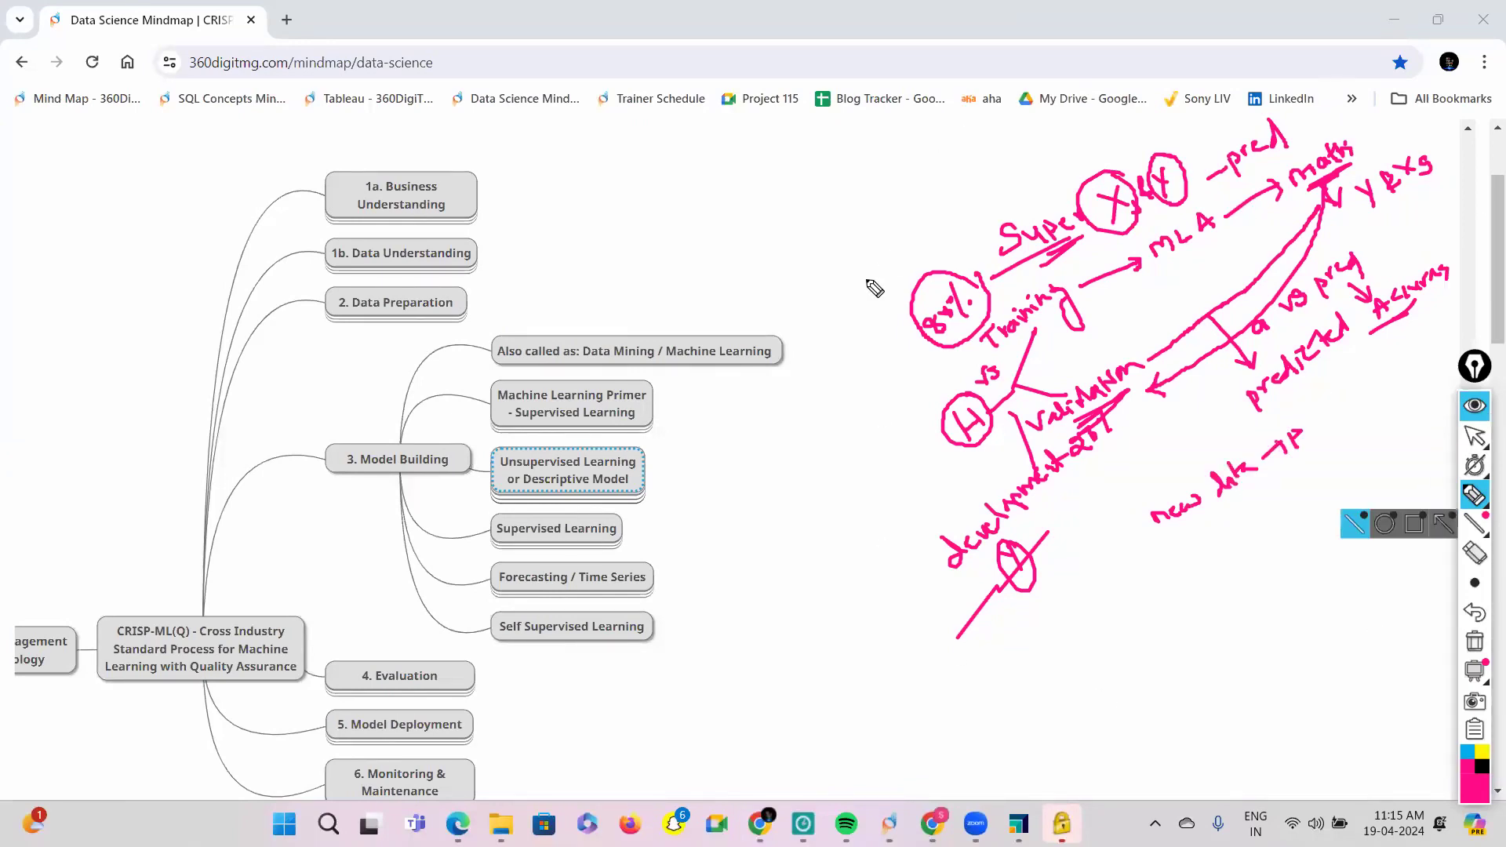
# Step: Handwrite an underlined "supervised" with branches for Naive Bayes and KNN, and clear all annotations
pyautogui.moveTo(825, 233)
pyautogui.mouseDown()
pyautogui.moveTo(816, 256)
pyautogui.moveTo(902, 207)
pyautogui.moveTo(920, 174)
pyautogui.mouseUp()
pyautogui.moveTo(902, 211); pyautogui.dragTo(847, 252)
pyautogui.moveTo(918, 182); pyautogui.dragTo(926, 141)
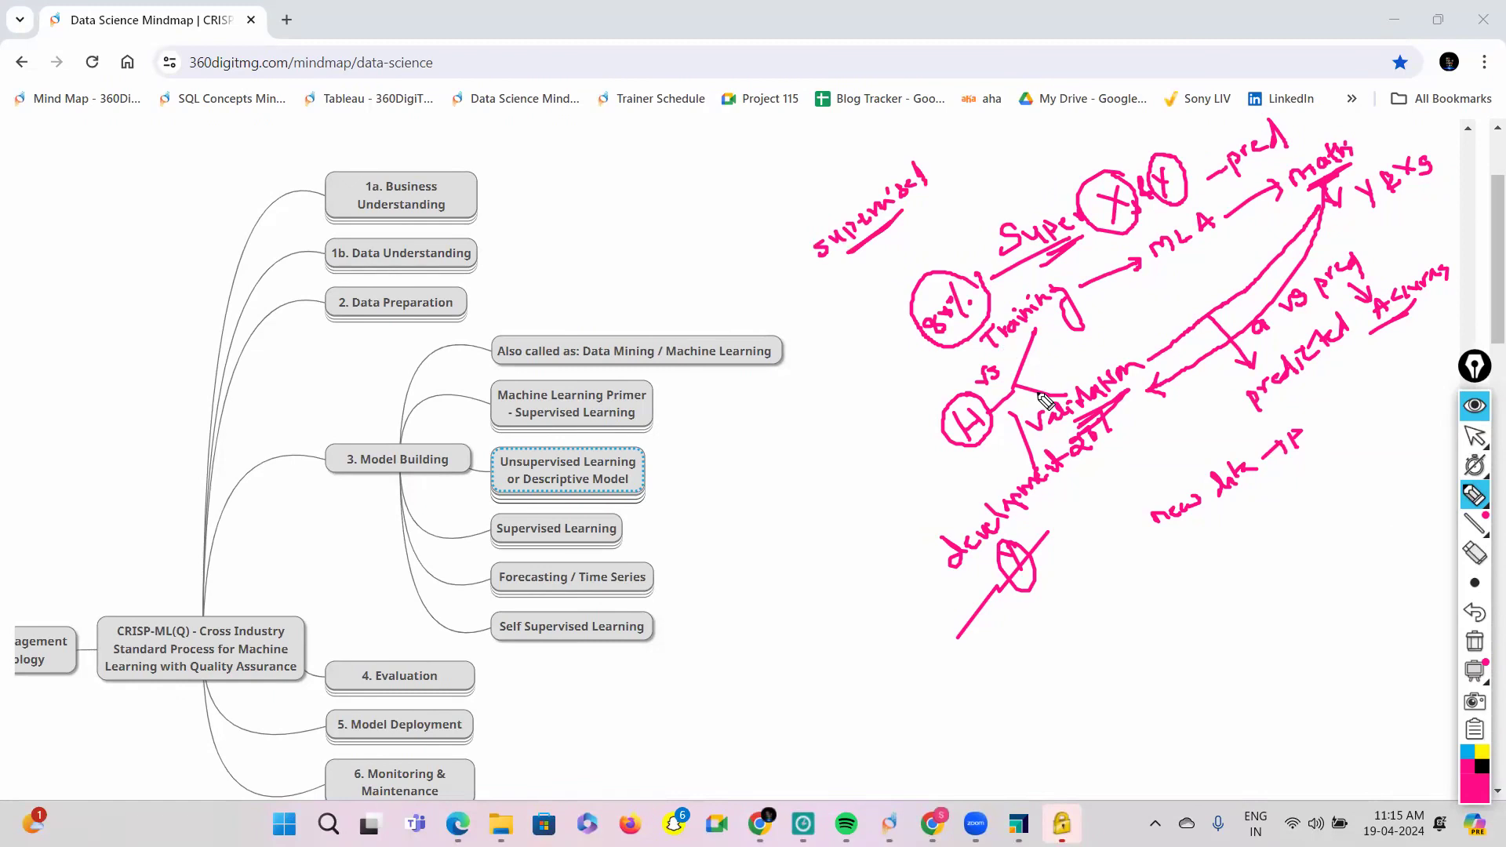
pyautogui.moveTo(812, 275)
pyautogui.mouseDown()
pyautogui.moveTo(829, 361)
pyautogui.moveTo(851, 312)
pyautogui.mouseUp()
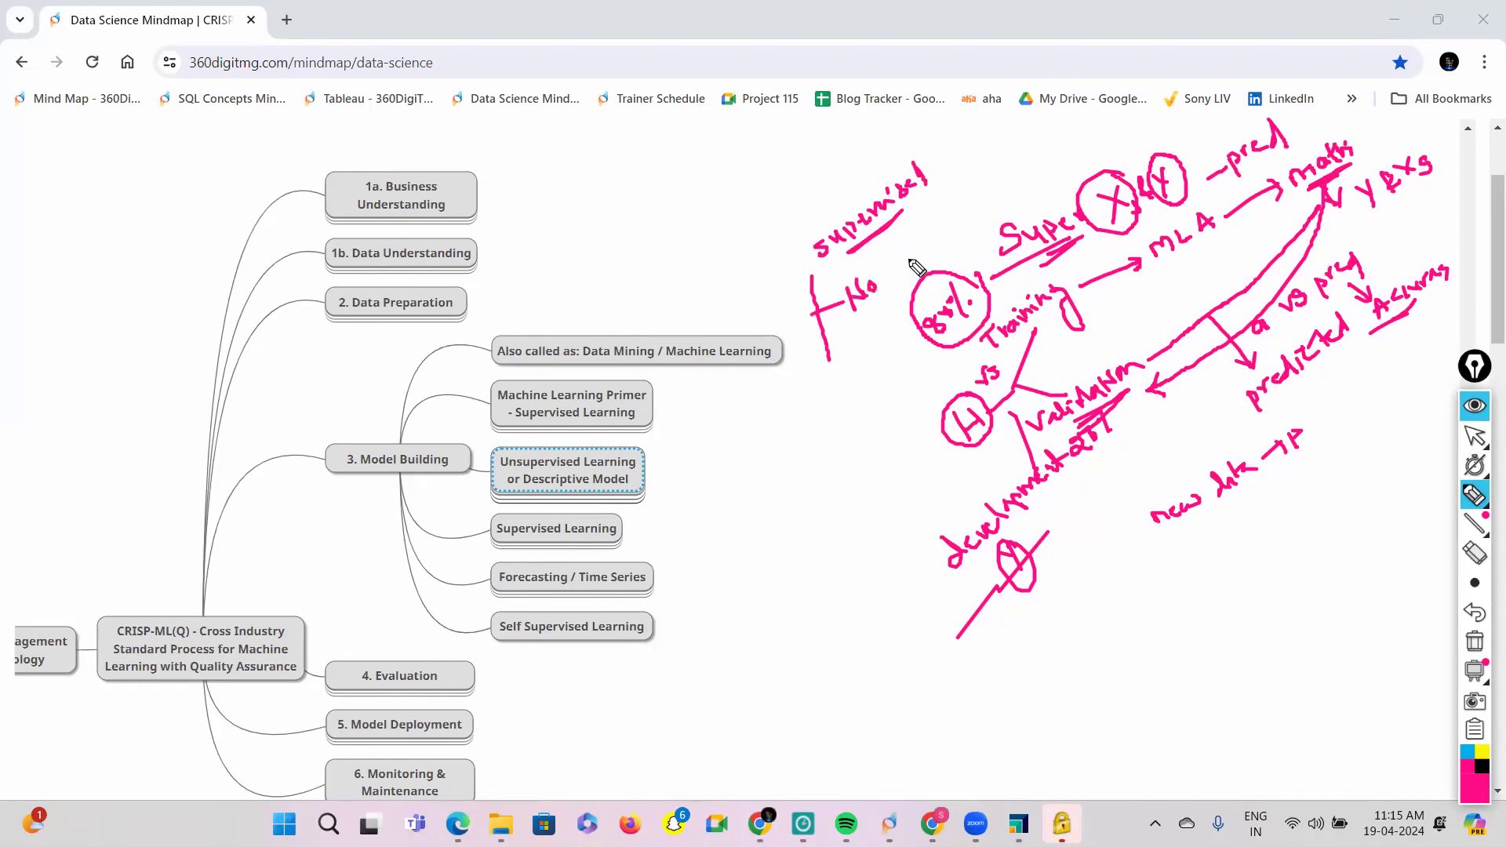
pyautogui.moveTo(895, 267); pyautogui.dragTo(973, 245)
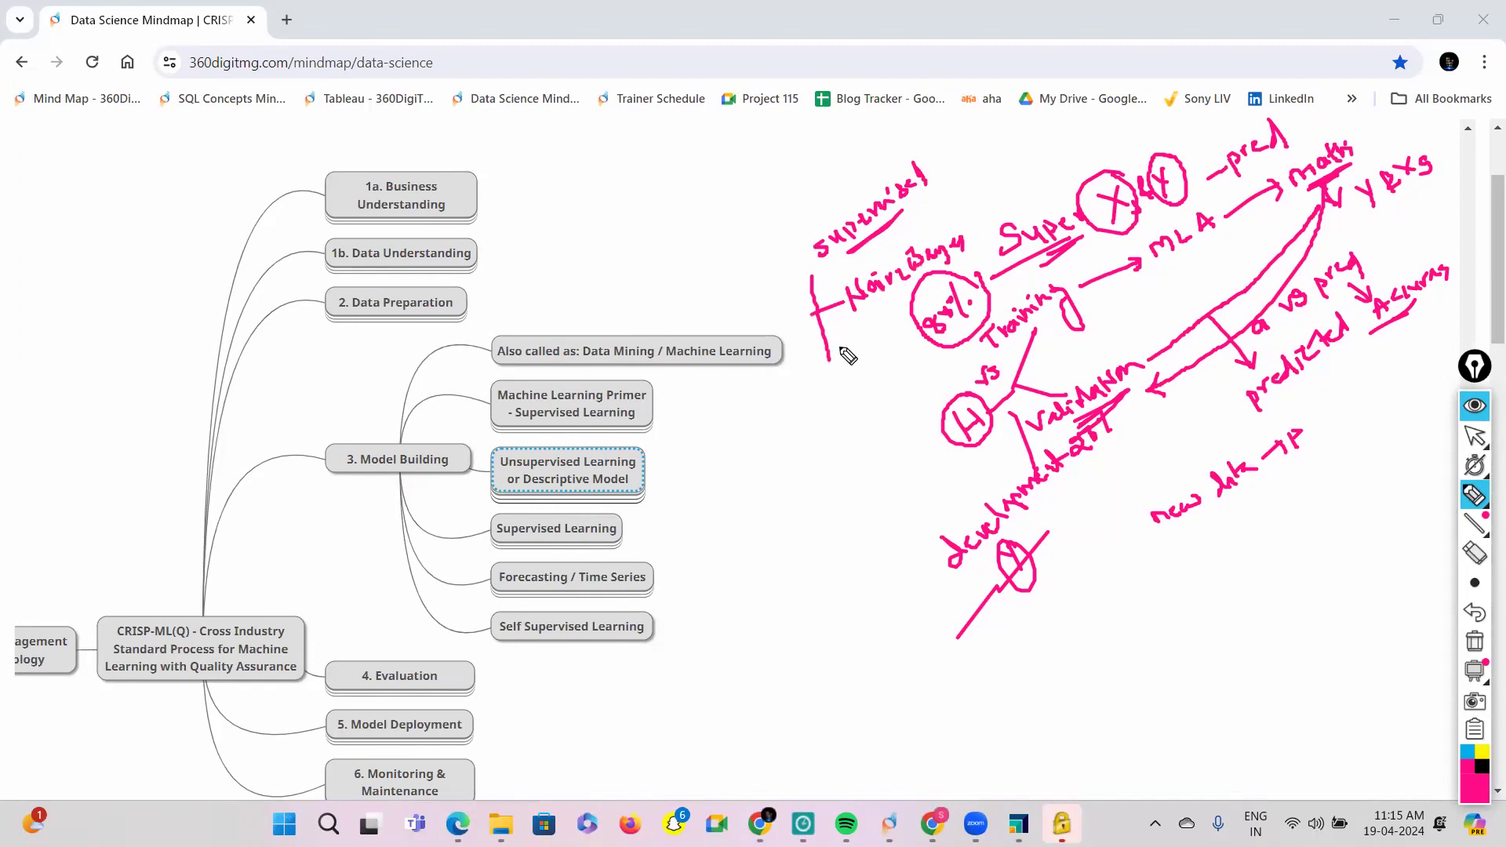
pyautogui.moveTo(827, 341); pyautogui.dragTo(902, 321)
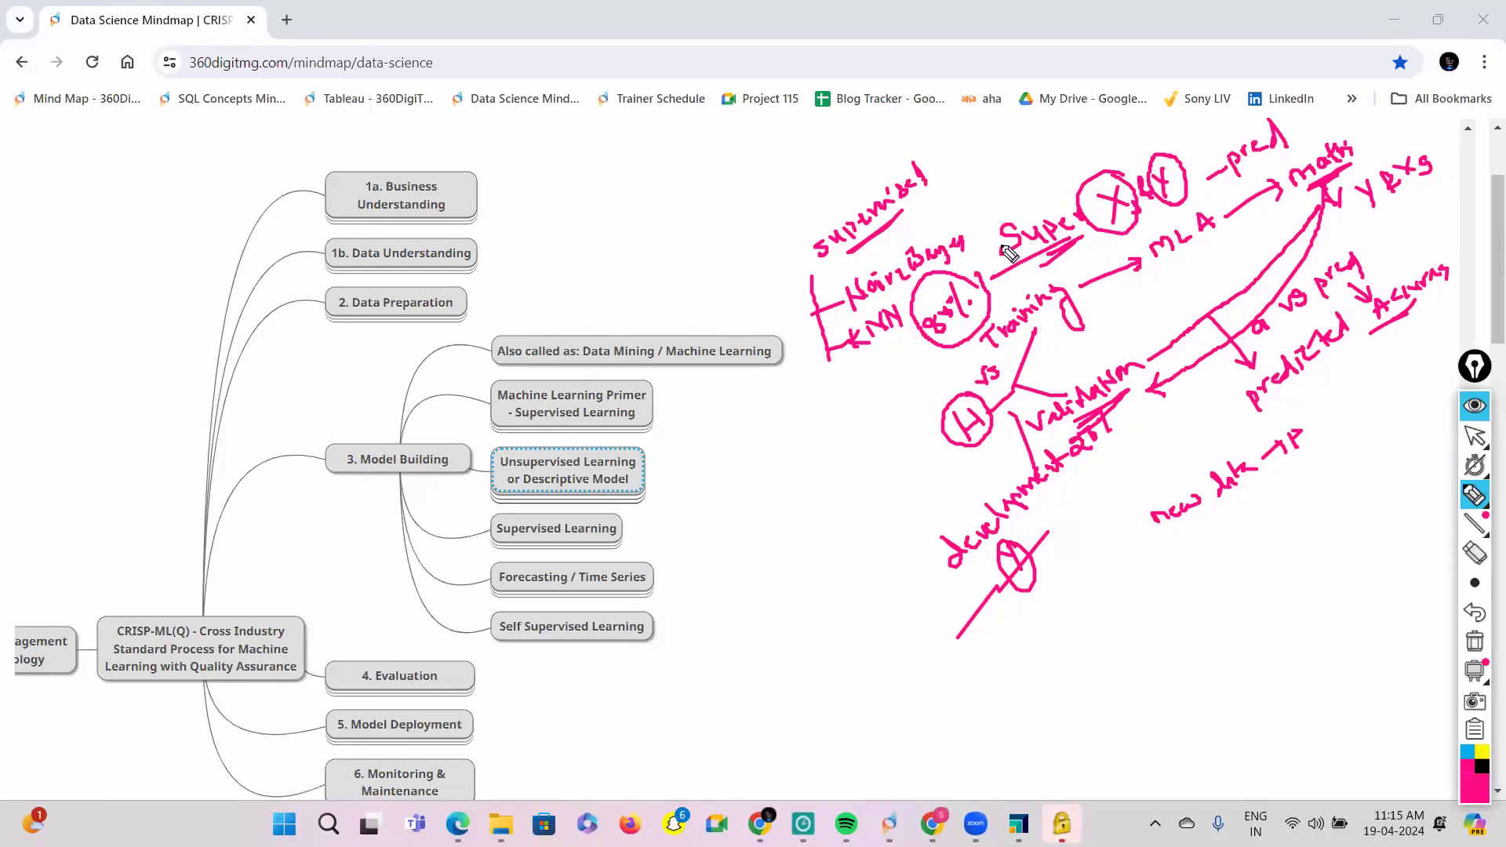
pyautogui.click(1475, 642)
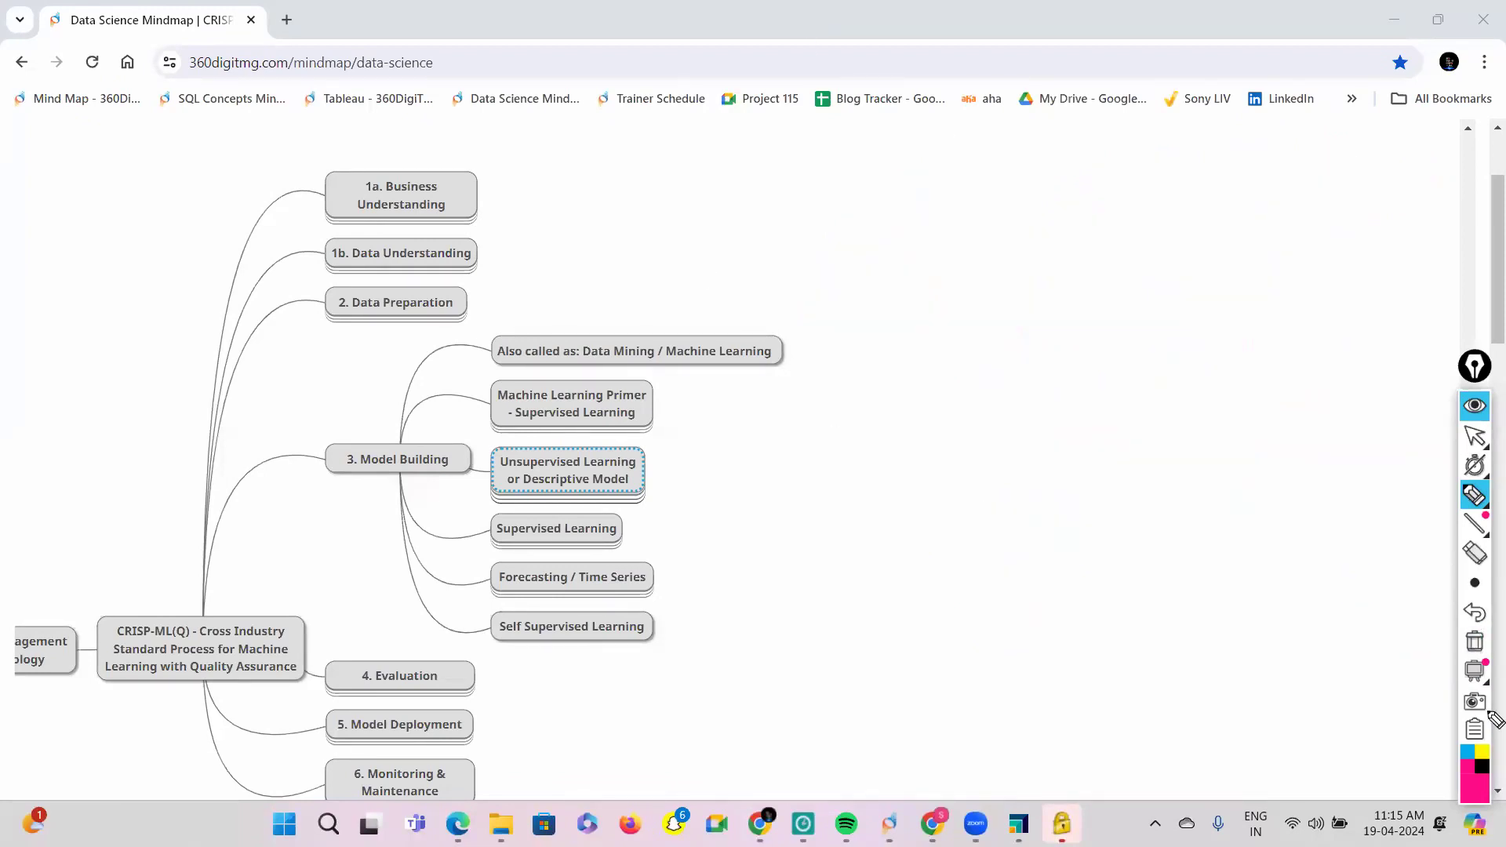
# Step: Handwrite "Supervised" in the cleared area beside the mind map, with a branch to "Naive Bayes"
pyautogui.moveTo(1012, 238)
pyautogui.mouseDown()
pyautogui.moveTo(992, 261)
pyautogui.moveTo(1081, 220)
pyautogui.moveTo(1102, 189)
pyautogui.moveTo(1121, 206)
pyautogui.mouseUp()
pyautogui.moveTo(1057, 253); pyautogui.dragTo(1102, 342)
pyautogui.moveTo(1071, 279); pyautogui.dragTo(1253, 193)
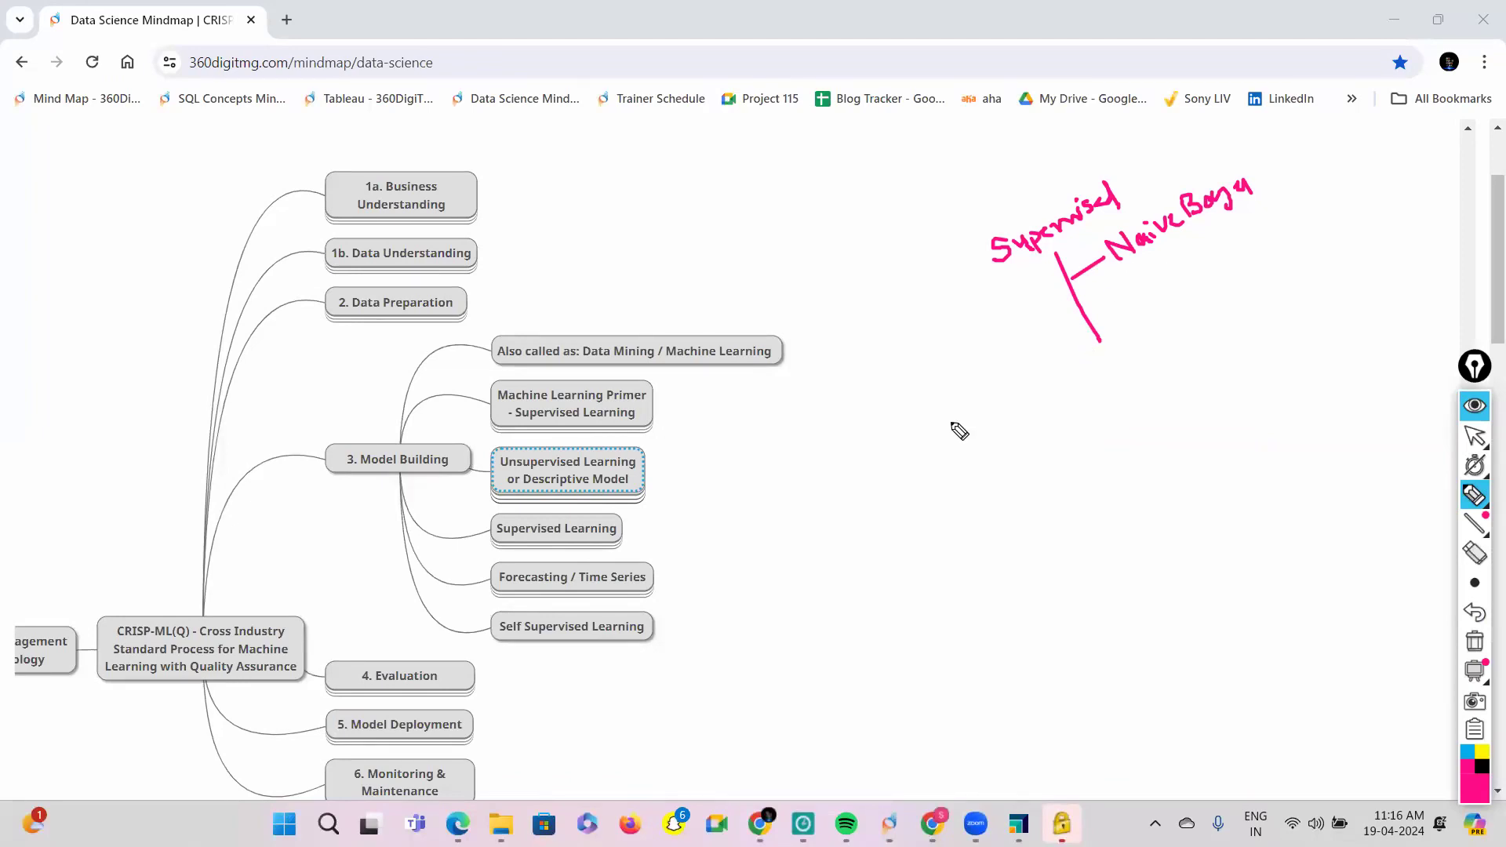
# Step: Sketch an email example below that splits into NS at 80% and Spam at 20, with "lottery" pointing to Spam
pyautogui.moveTo(876, 473)
pyautogui.mouseDown()
pyautogui.moveTo(938, 444)
pyautogui.moveTo(981, 494)
pyautogui.mouseUp()
pyautogui.moveTo(818, 546)
pyautogui.mouseDown()
pyautogui.moveTo(870, 540)
pyautogui.moveTo(919, 558)
pyautogui.mouseUp()
pyautogui.moveTo(948, 470); pyautogui.dragTo(959, 465)
pyautogui.moveTo(962, 469)
pyautogui.mouseDown()
pyautogui.moveTo(972, 463)
pyautogui.moveTo(987, 523)
pyautogui.moveTo(1043, 484)
pyautogui.moveTo(1059, 386)
pyautogui.mouseUp()
pyautogui.click(1026, 444)
pyautogui.moveTo(1026, 444)
pyautogui.mouseDown()
pyautogui.moveTo(1051, 441)
pyautogui.moveTo(1020, 415)
pyautogui.moveTo(1063, 405)
pyautogui.mouseUp()
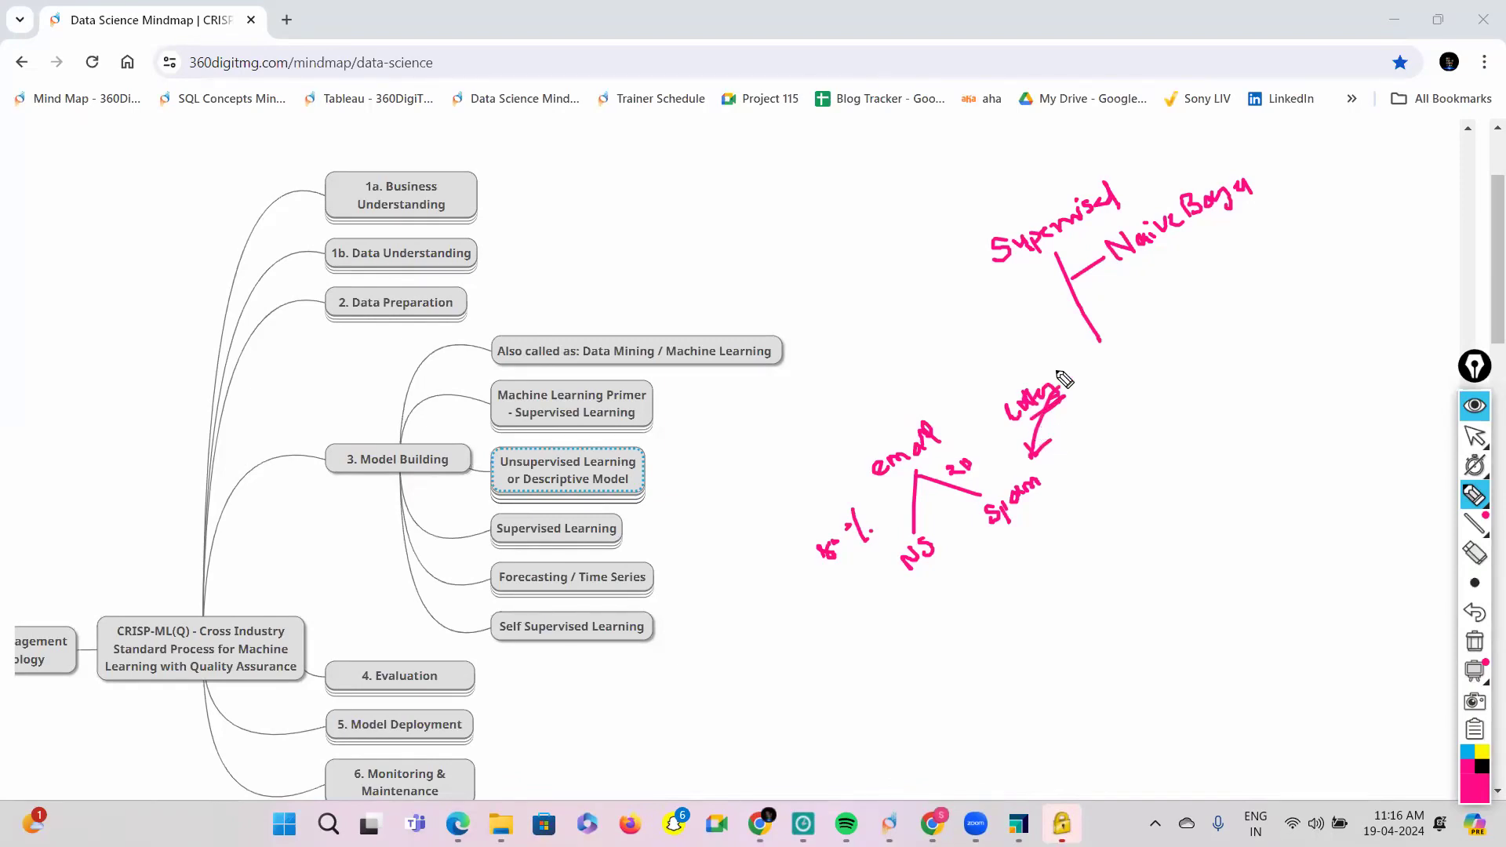
# Step: Circle the word "lottery" and draw curved arrows from it to both Spam and NS
pyautogui.moveTo(1057, 363); pyautogui.dragTo(1077, 376)
pyautogui.moveTo(1063, 443)
pyautogui.mouseDown()
pyautogui.moveTo(1077, 469)
pyautogui.moveTo(1037, 507)
pyautogui.mouseUp()
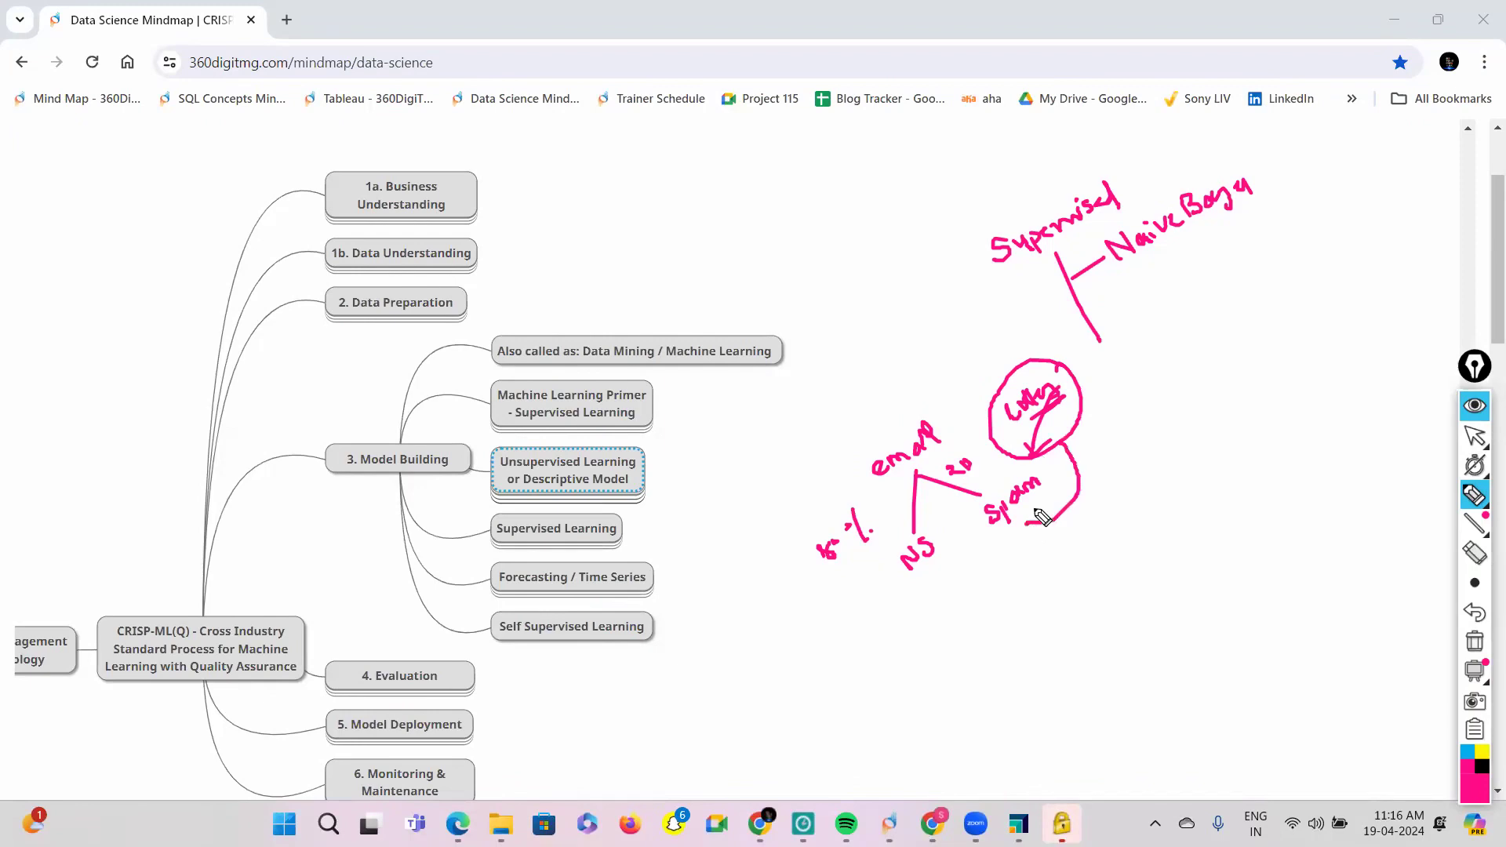
pyautogui.moveTo(1055, 418); pyautogui.dragTo(1106, 456)
pyautogui.moveTo(1105, 528)
pyautogui.mouseDown()
pyautogui.moveTo(965, 588)
pyautogui.moveTo(954, 571)
pyautogui.moveTo(967, 567)
pyautogui.mouseUp()
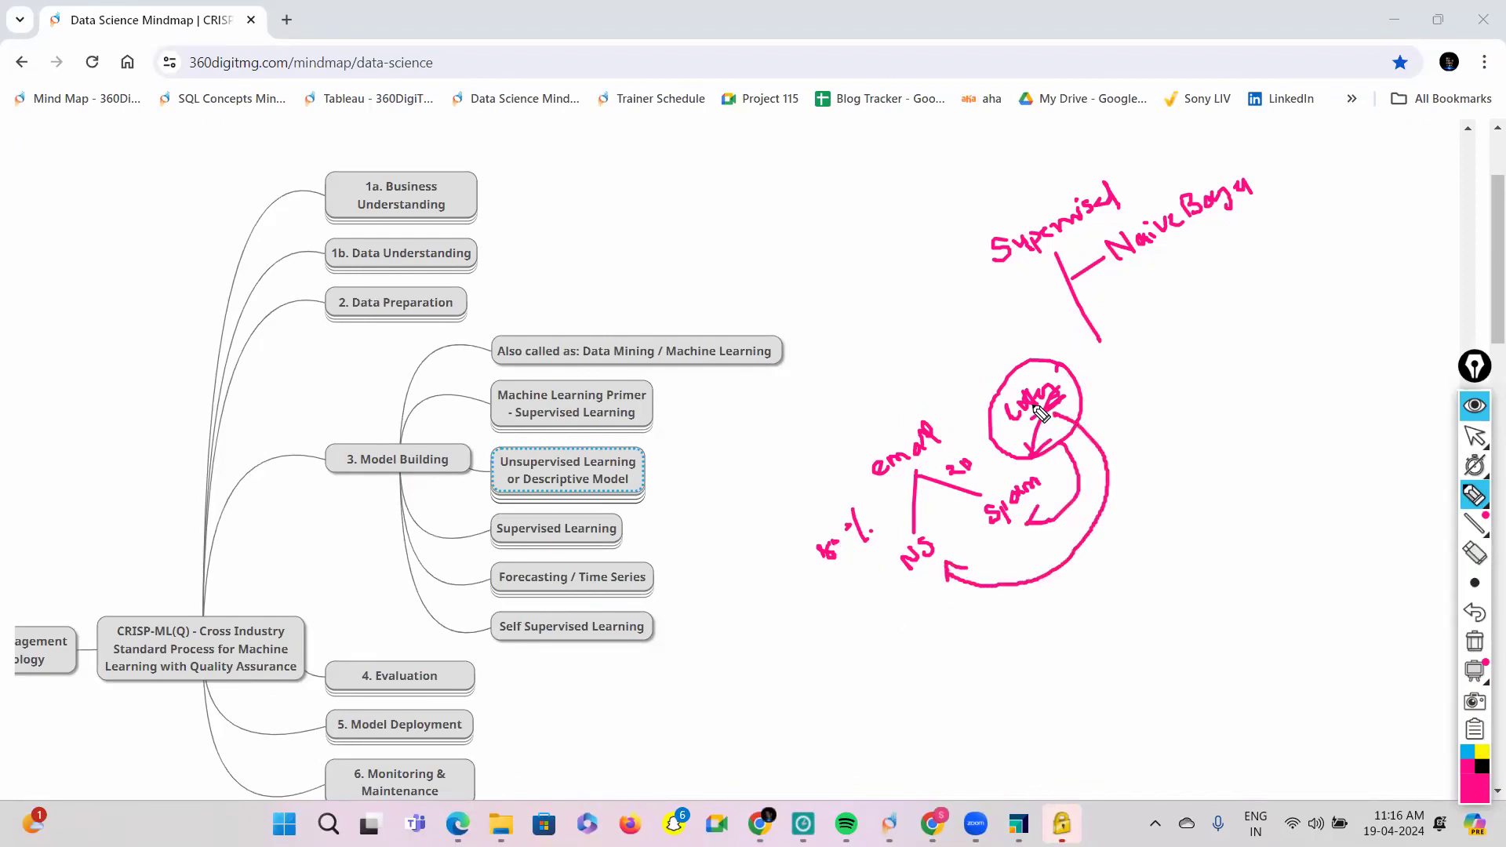
# Step: Handwrite a "Joint P" fraction beside the email sketch, and clear all annotations from the mind map
pyautogui.moveTo(1100, 575)
pyautogui.mouseDown()
pyautogui.moveTo(1154, 538)
pyautogui.moveTo(1162, 565)
pyautogui.moveTo(1130, 612)
pyautogui.mouseUp()
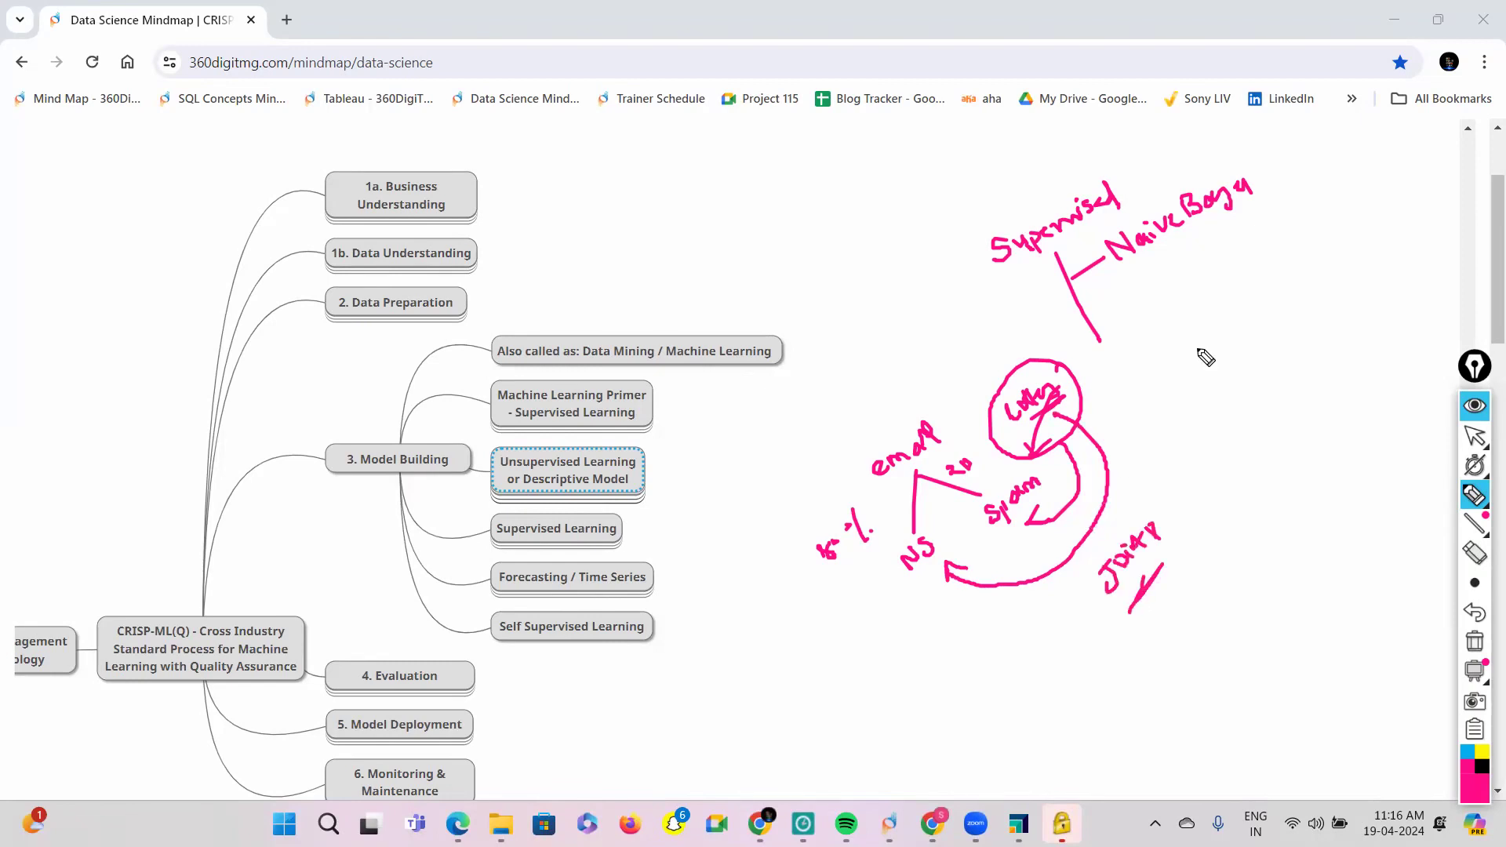
pyautogui.moveTo(1166, 540)
pyautogui.mouseDown()
pyautogui.moveTo(1136, 594)
pyautogui.moveTo(1155, 624)
pyautogui.moveTo(1185, 568)
pyautogui.moveTo(1194, 603)
pyautogui.mouseUp()
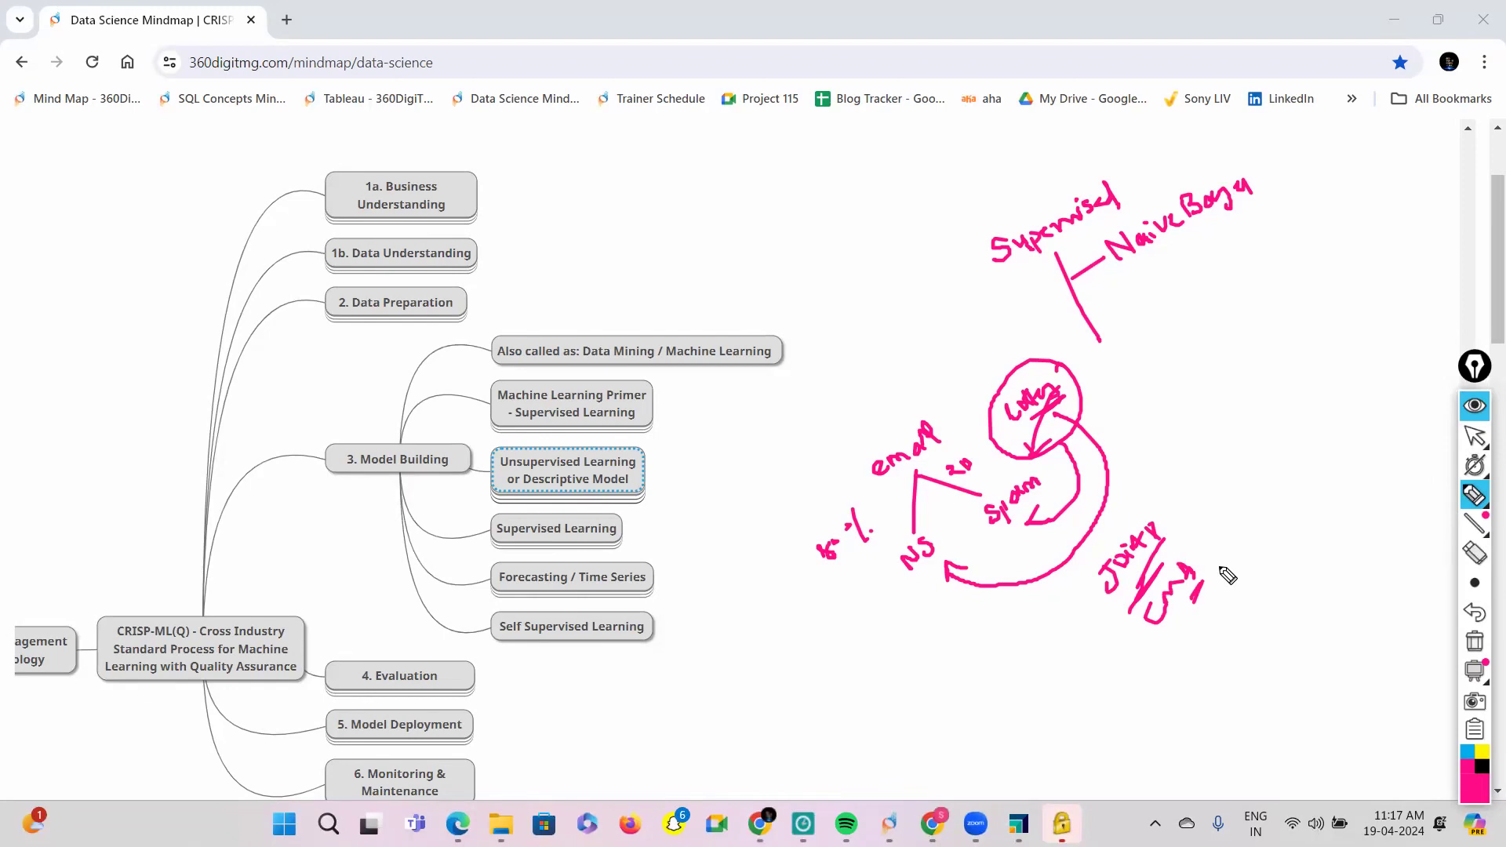
pyautogui.click(1475, 642)
pyautogui.click(1477, 437)
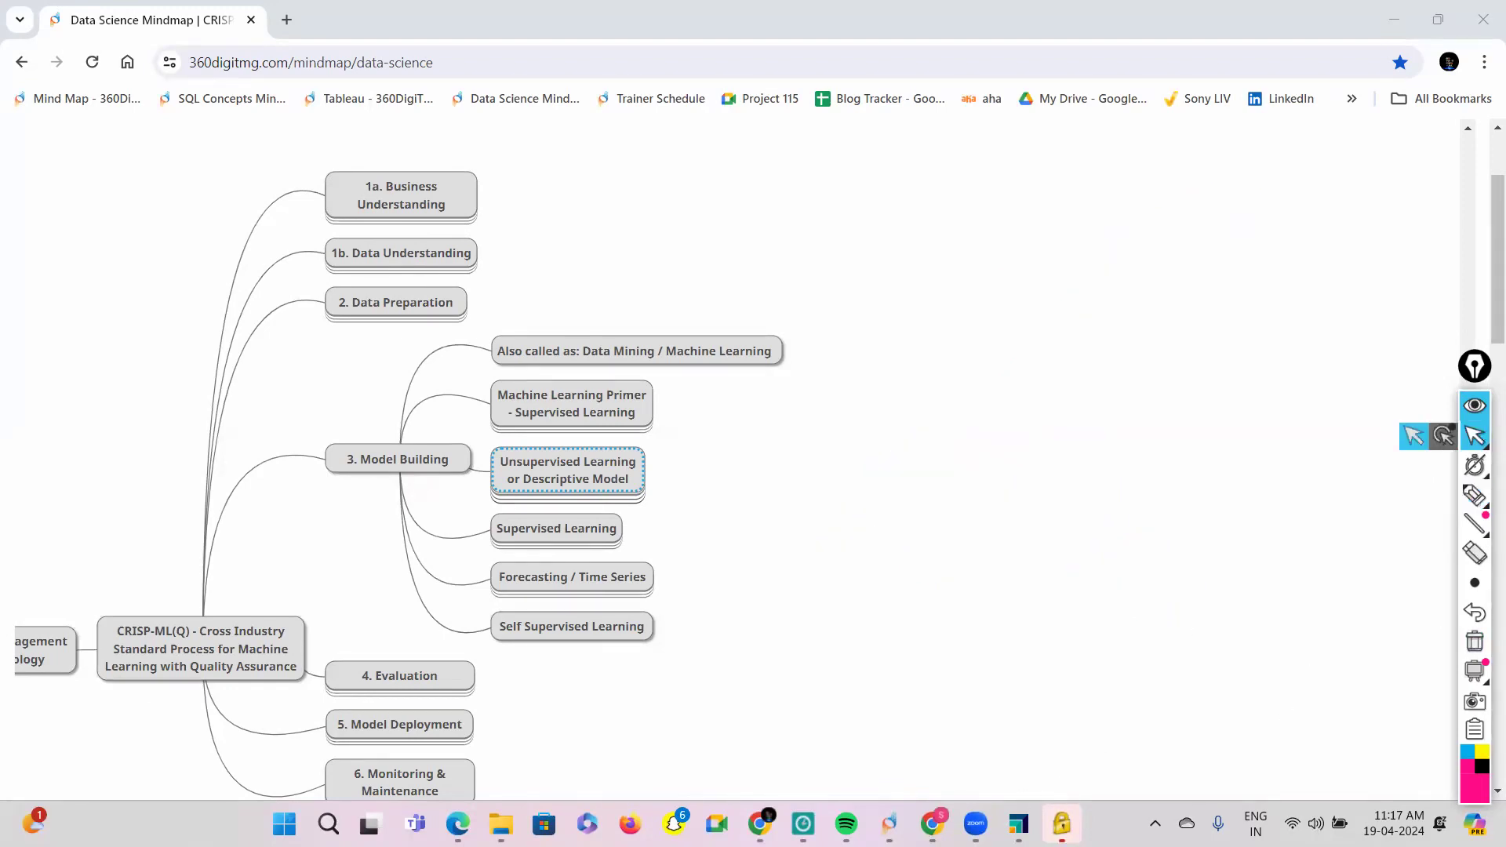
# Step: Switch to RapidMiner Studio and delete all operators of the association rules process, from Read Excel to Create Association Rules
pyautogui.hotkey('alt', 'Tab')
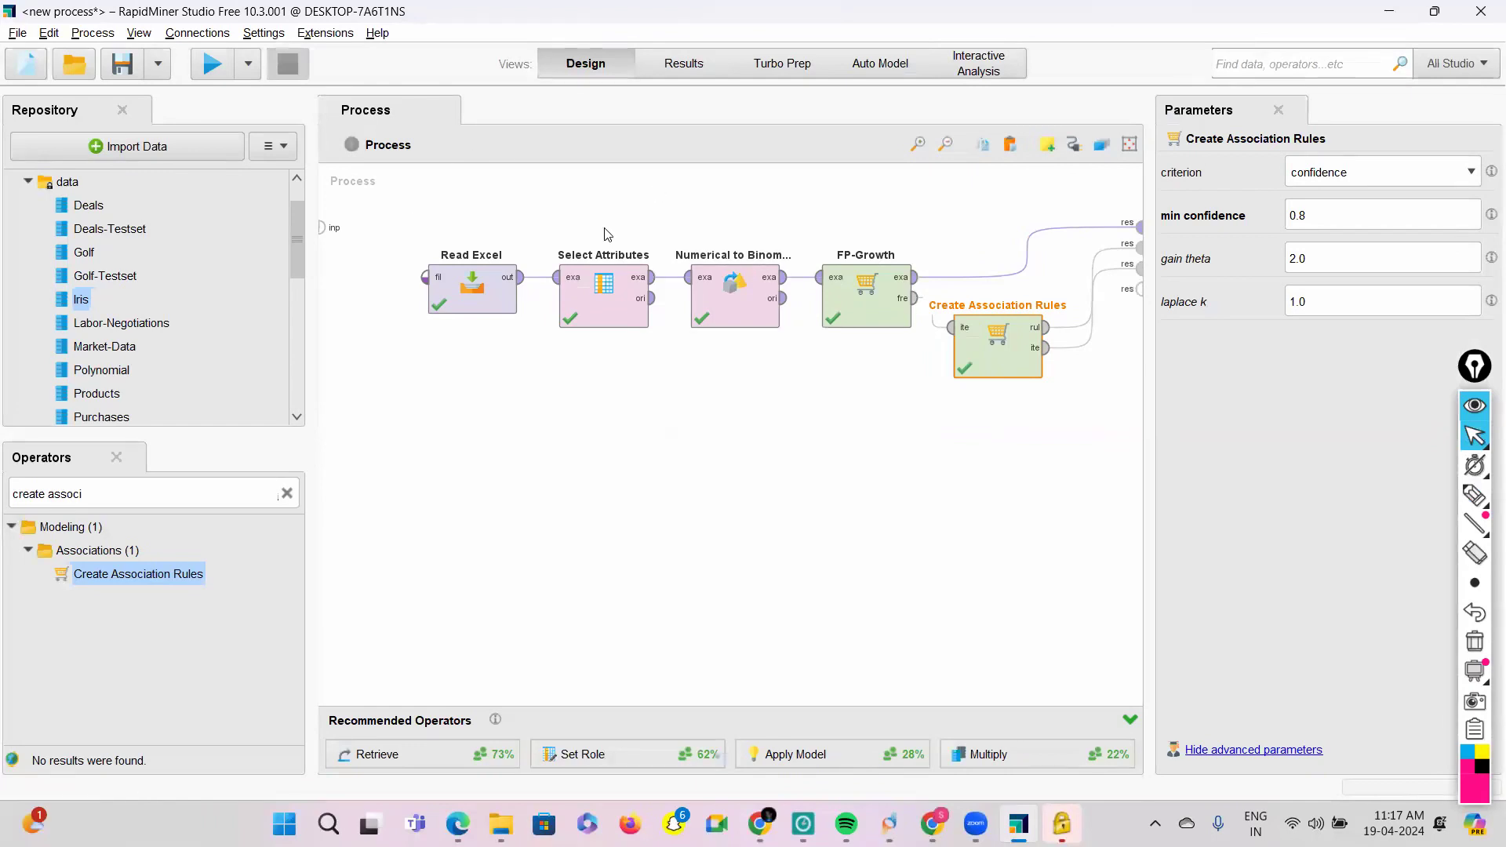
pyautogui.moveTo(412, 216); pyautogui.dragTo(1113, 485)
pyautogui.press('Delete')
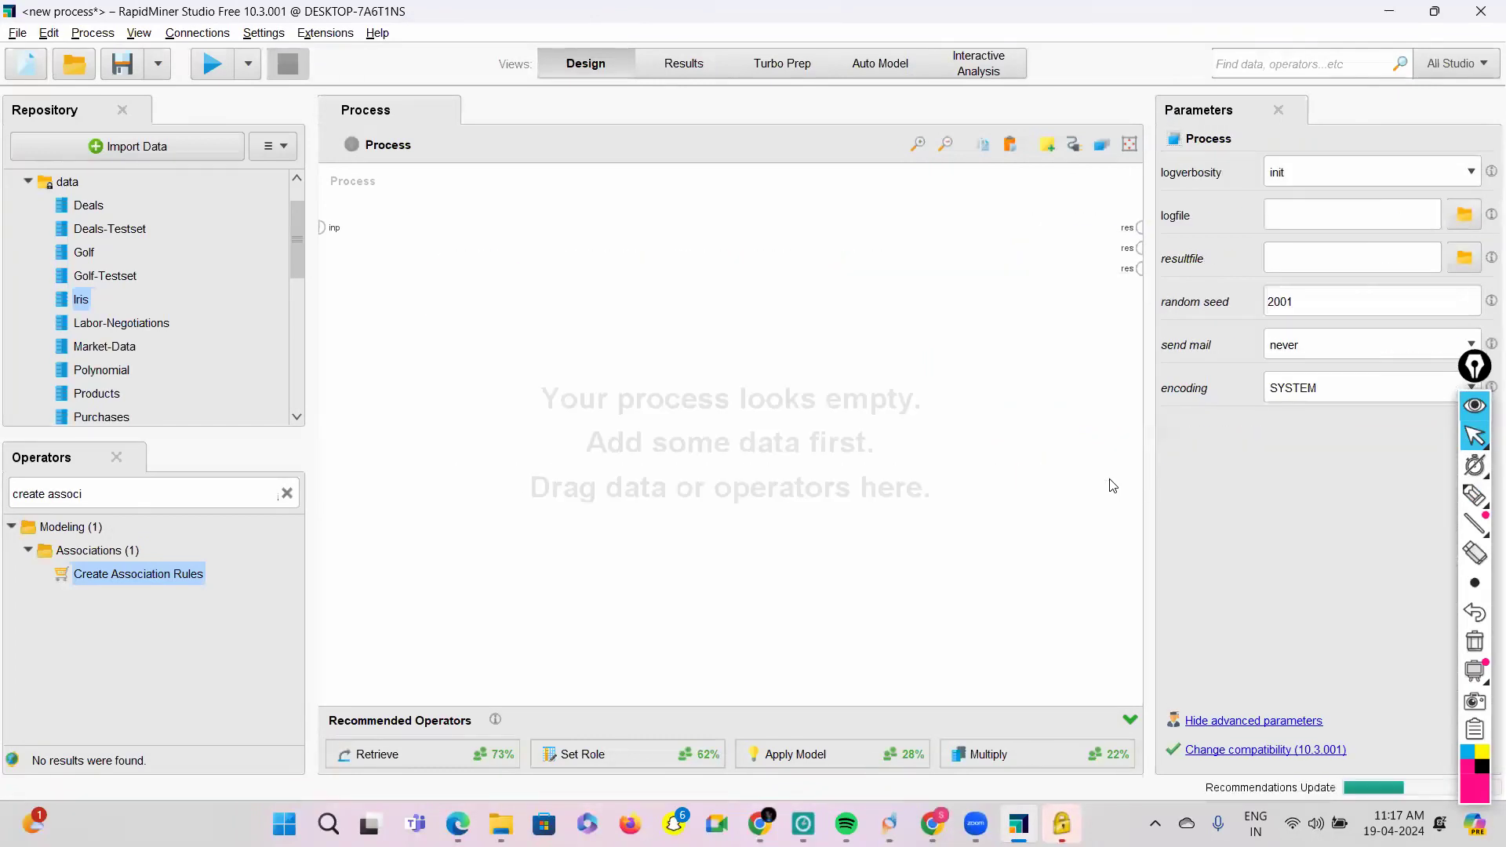
# Step: Find the Read CSV operator and add it to the empty process
pyautogui.click(287, 495)
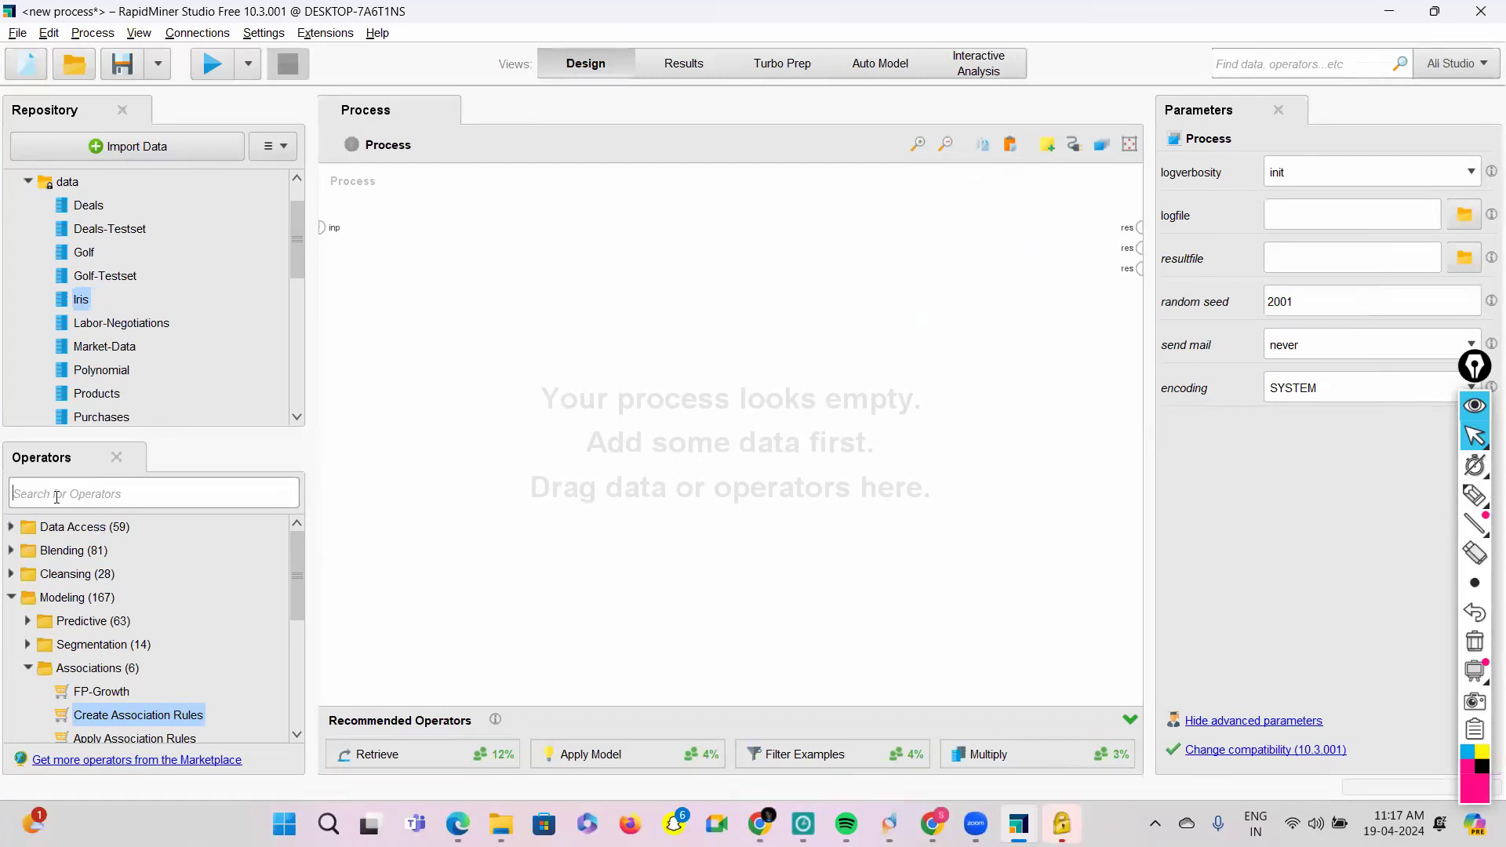
pyautogui.write('read csv')
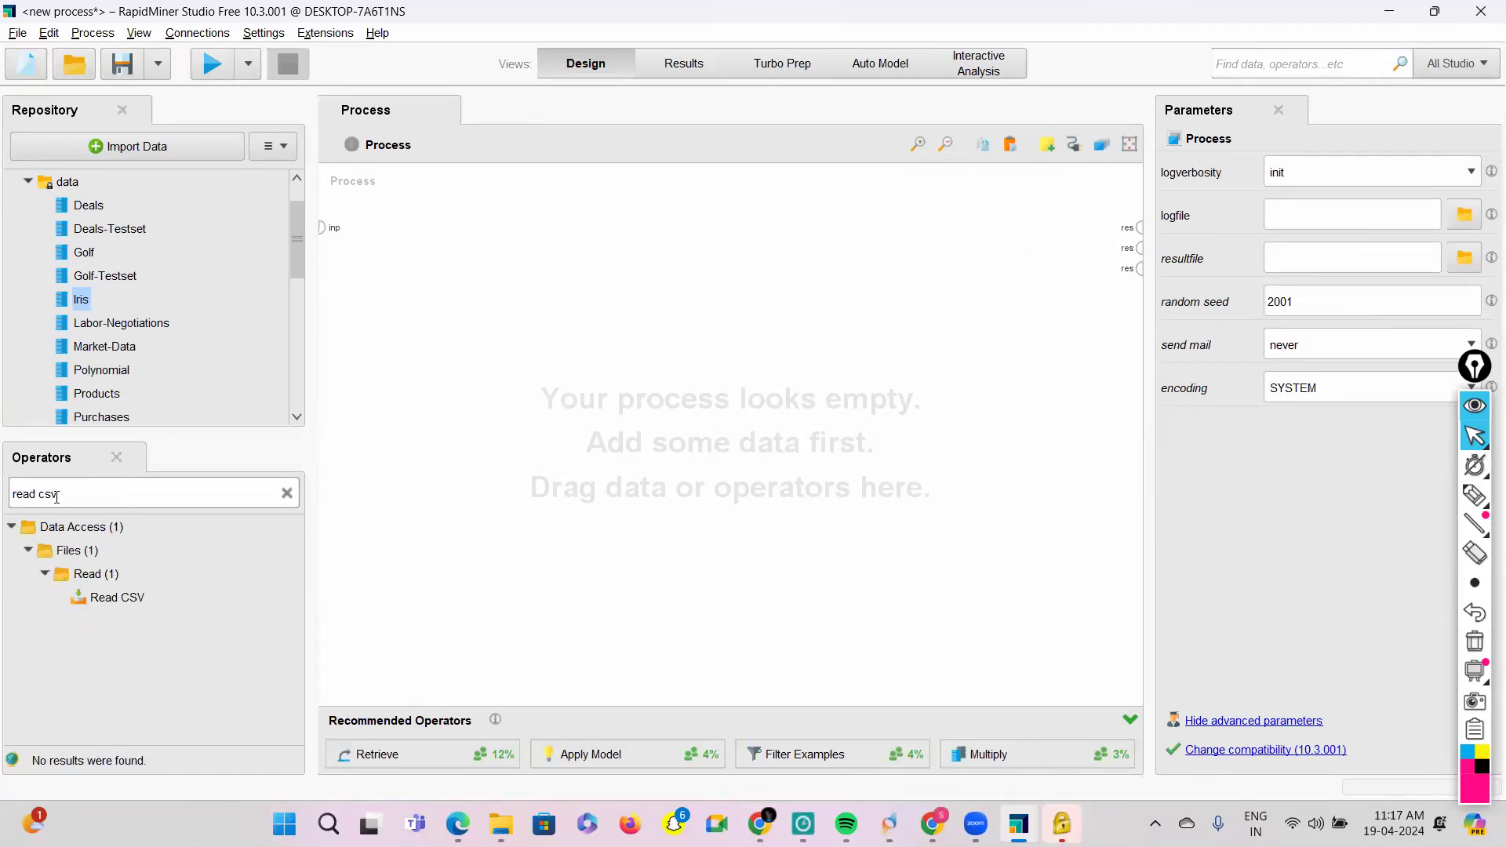
pyautogui.moveTo(112, 603); pyautogui.dragTo(508, 330)
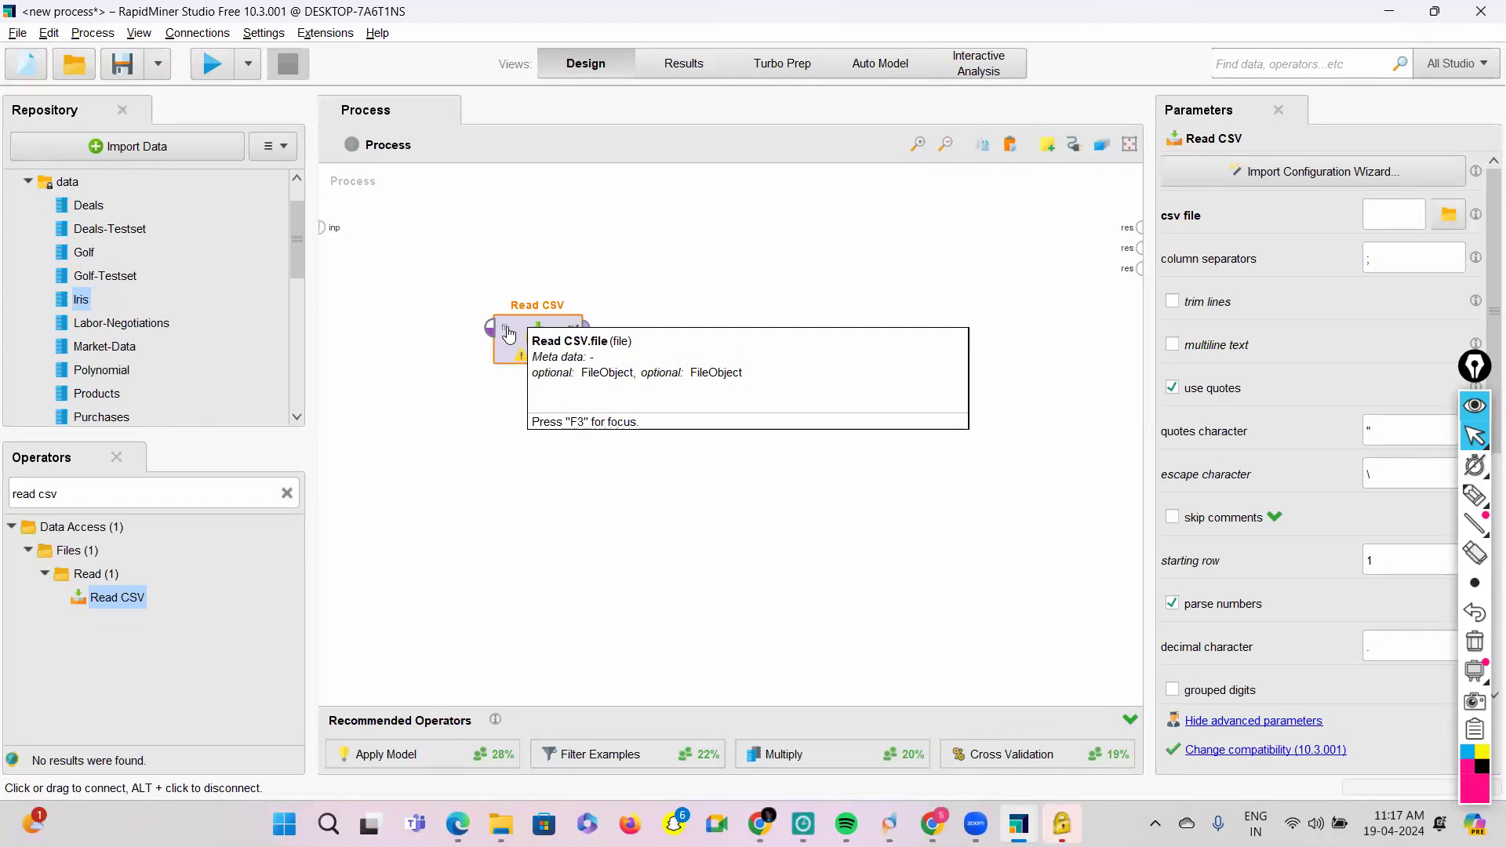
# Step: Import Fisher's Iris Data.csv from Documents into the Read CSV operator, keeping the suggested data format and column types
pyautogui.click(508, 335)
pyautogui.doubleClick(553, 352)
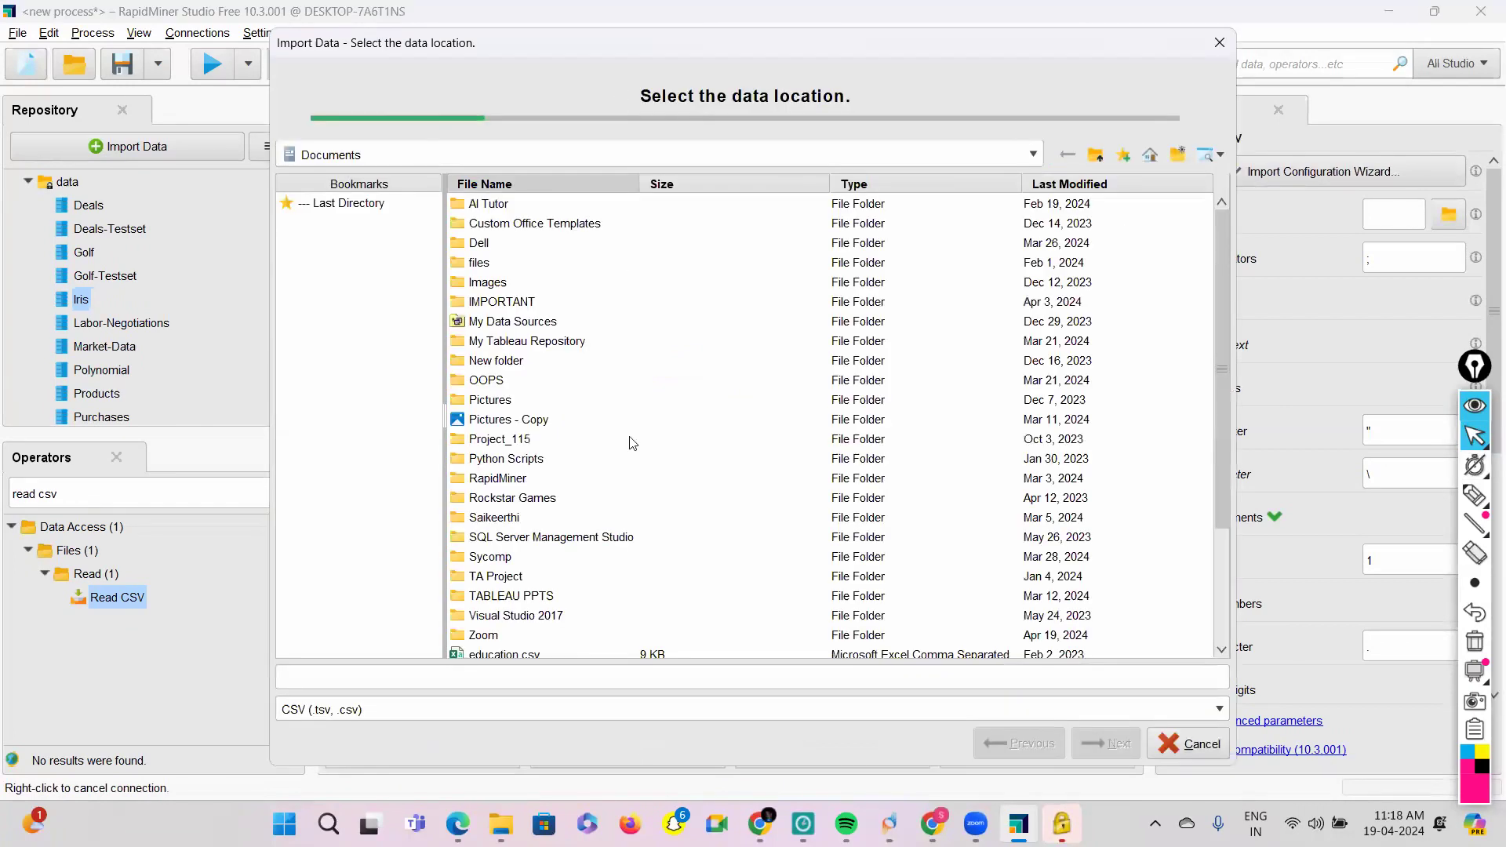
pyautogui.scroll(-3, 633, 443)
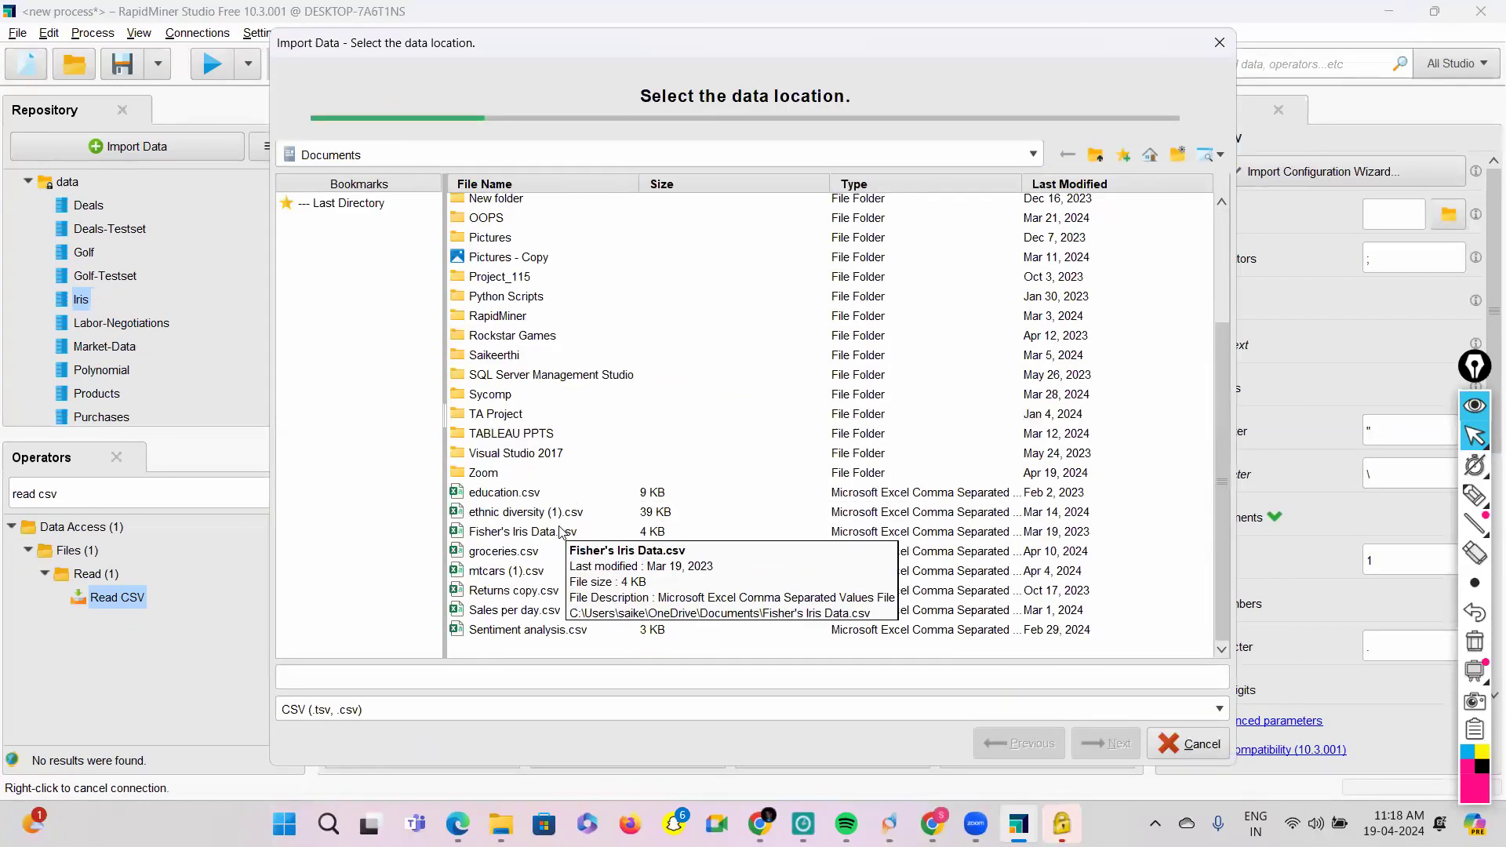
pyautogui.click(509, 535)
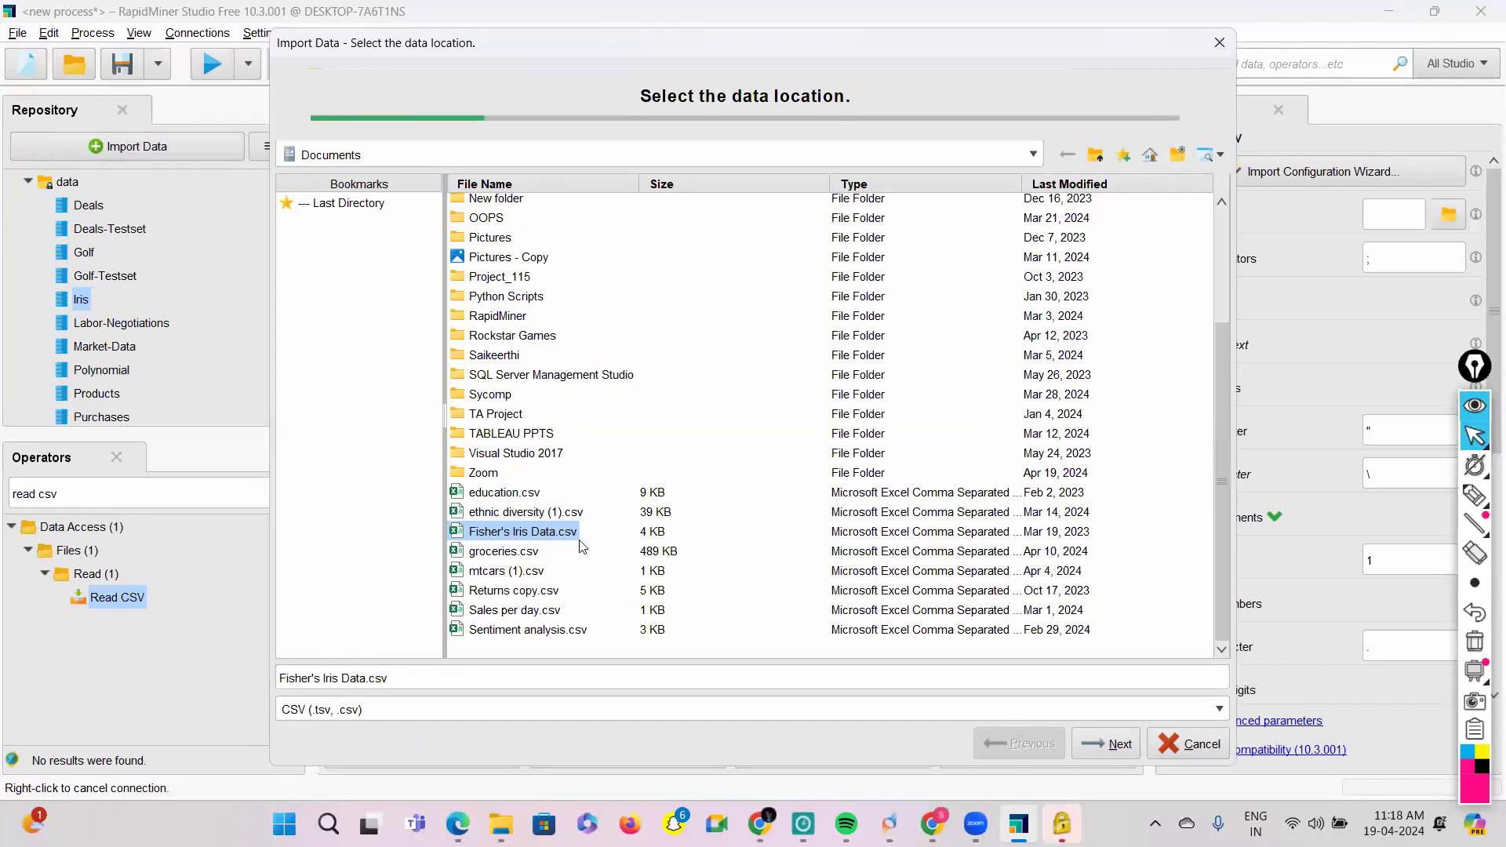
pyautogui.click(1093, 751)
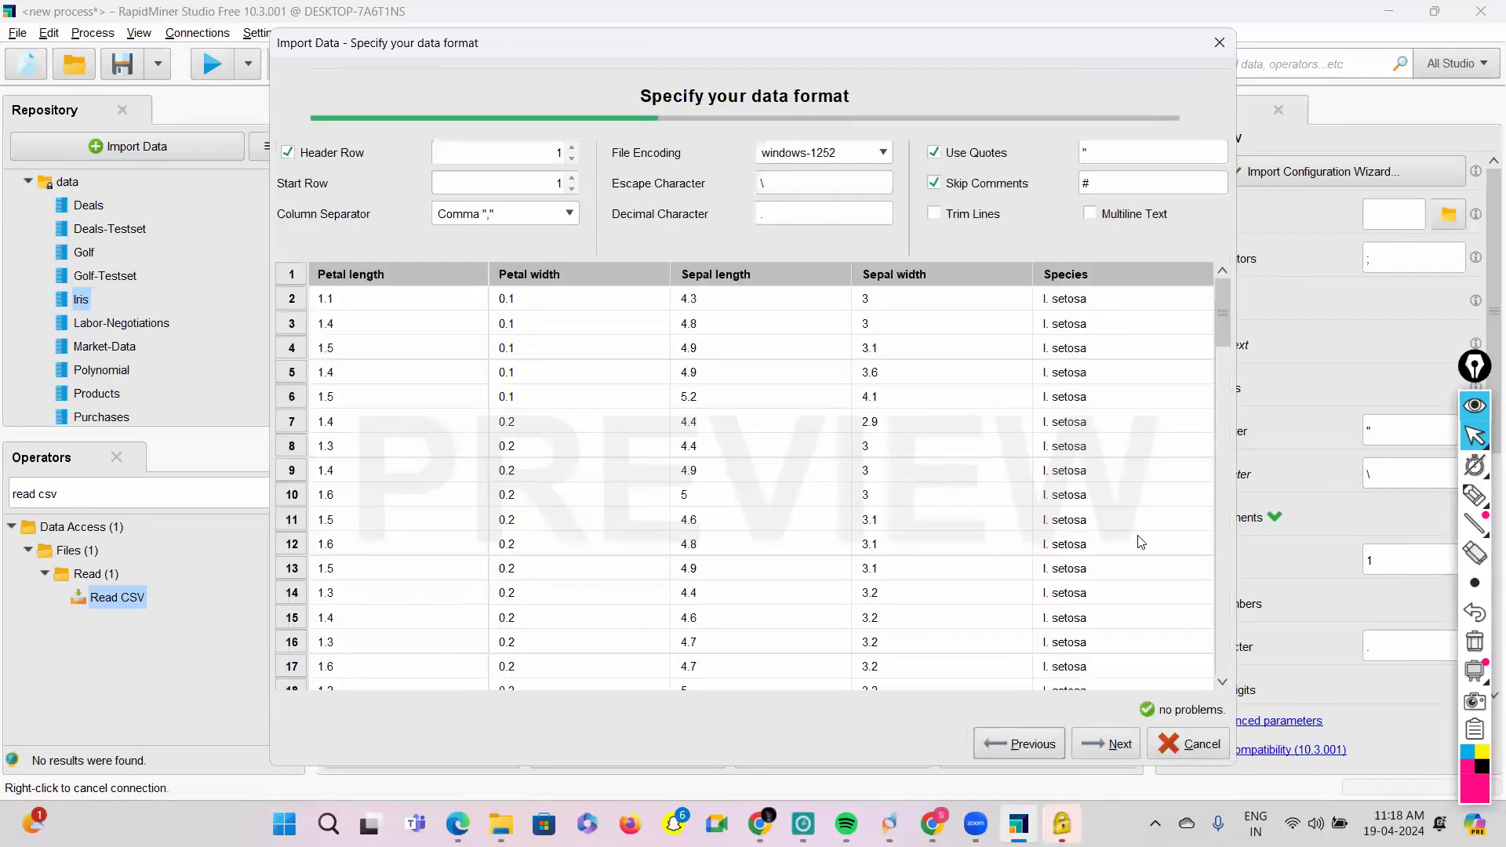
pyautogui.click(1119, 747)
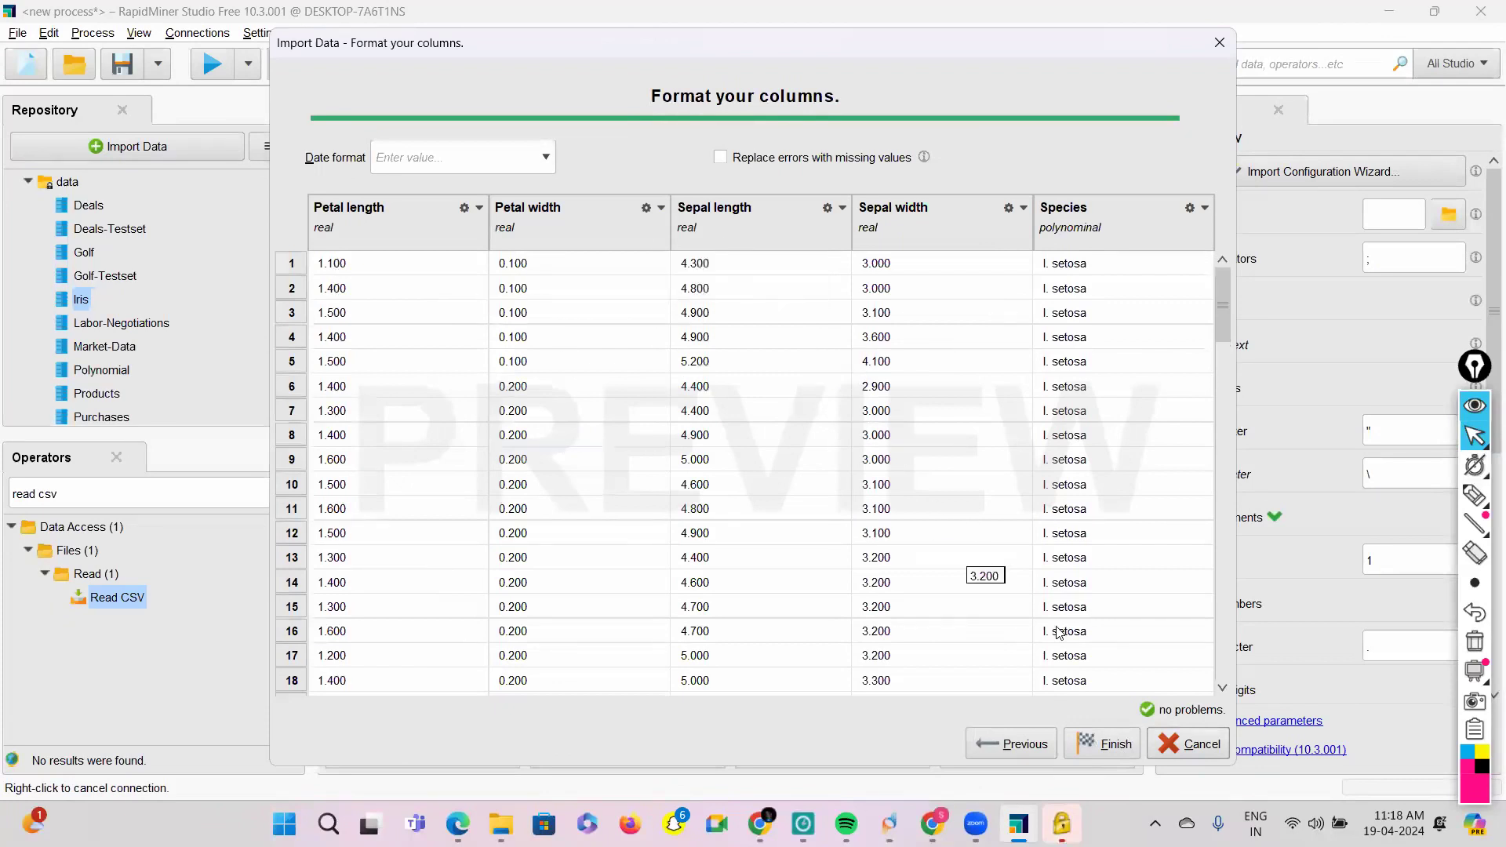
pyautogui.click(1089, 747)
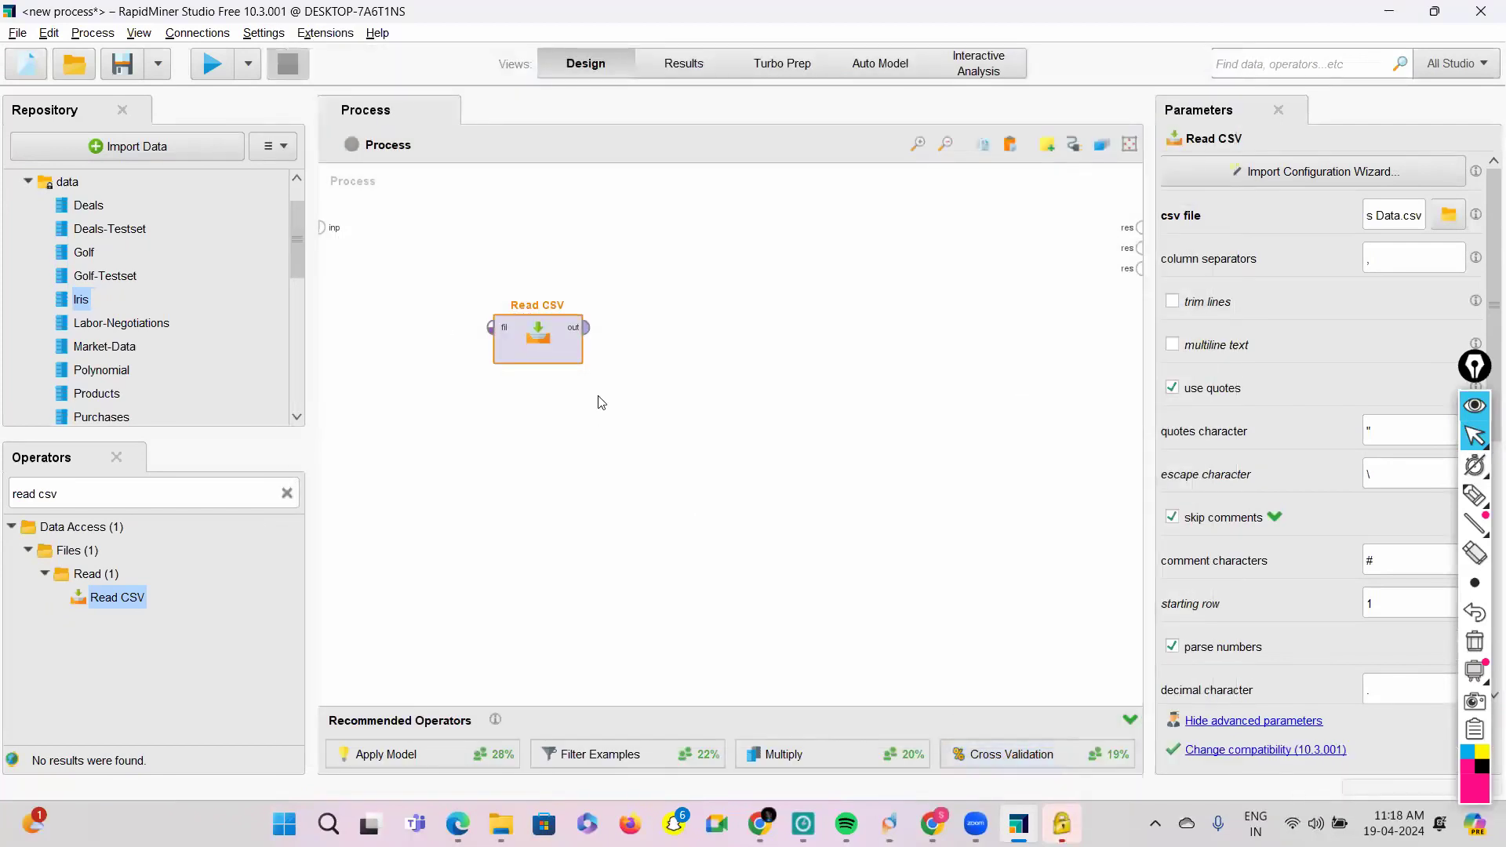
# Step: Connect the Read CSV output to the first result port, run the process to view the data, and return to the process design
pyautogui.click(589, 337)
pyautogui.click(1139, 228)
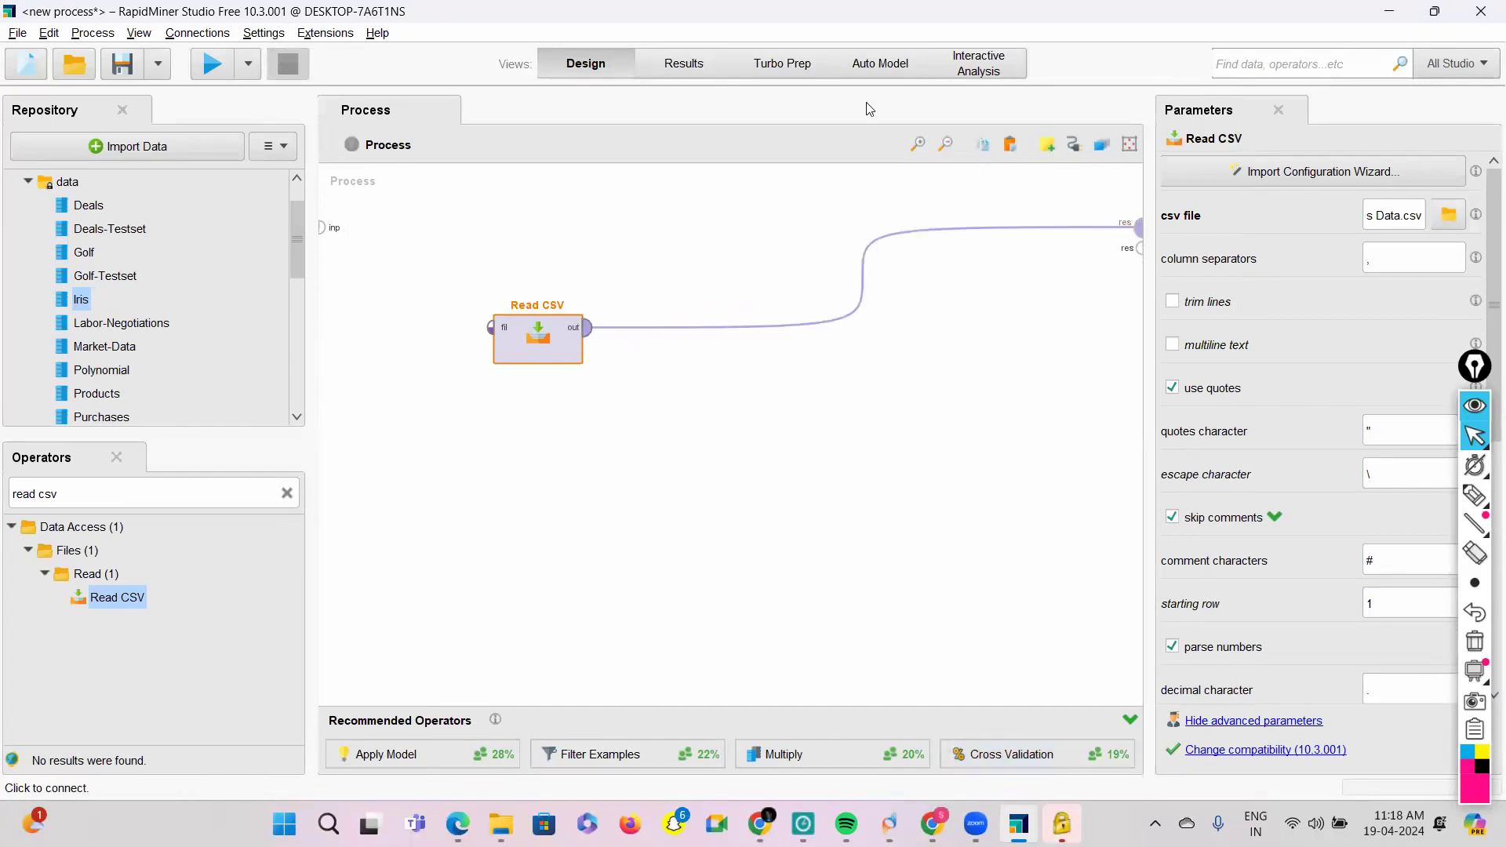
pyautogui.click(214, 69)
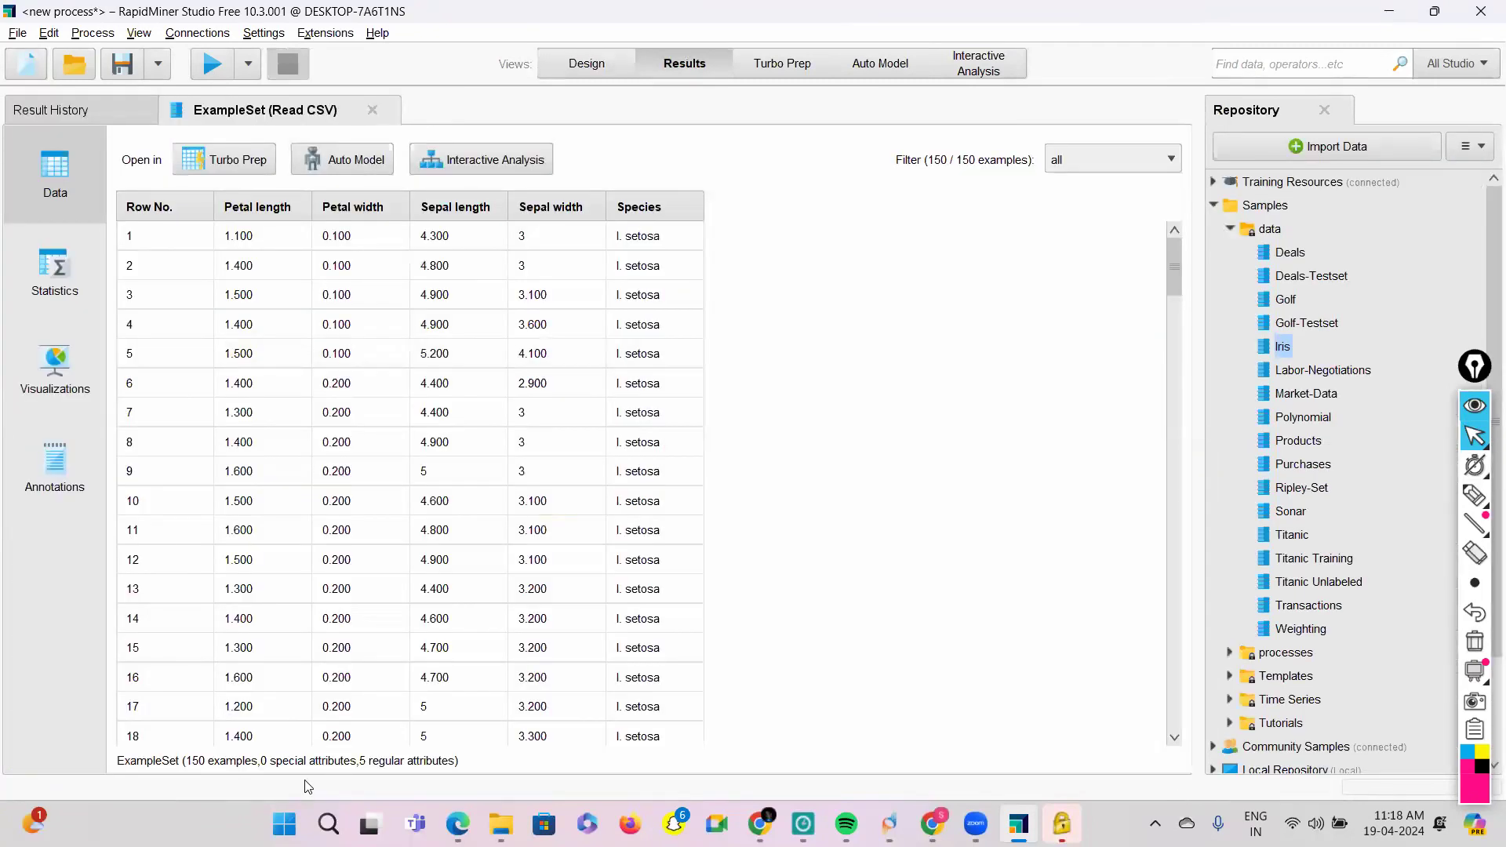
pyautogui.click(580, 63)
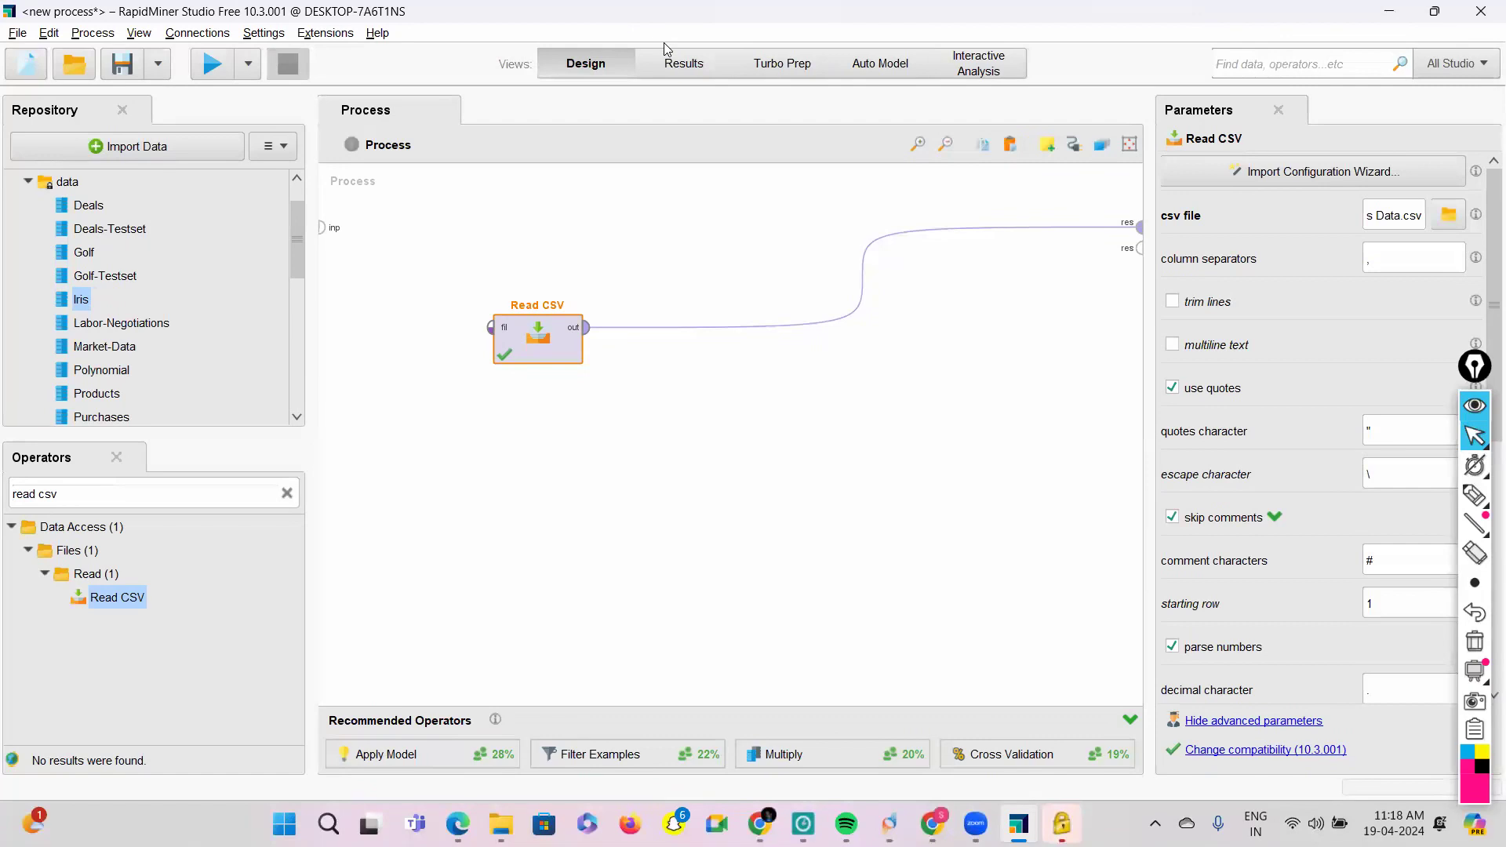
# Step: Find the Set Role operator and insert it into the connection between Read CSV and the result port
pyautogui.click(288, 493)
pyautogui.write('set rol')
pyautogui.moveTo(127, 599)
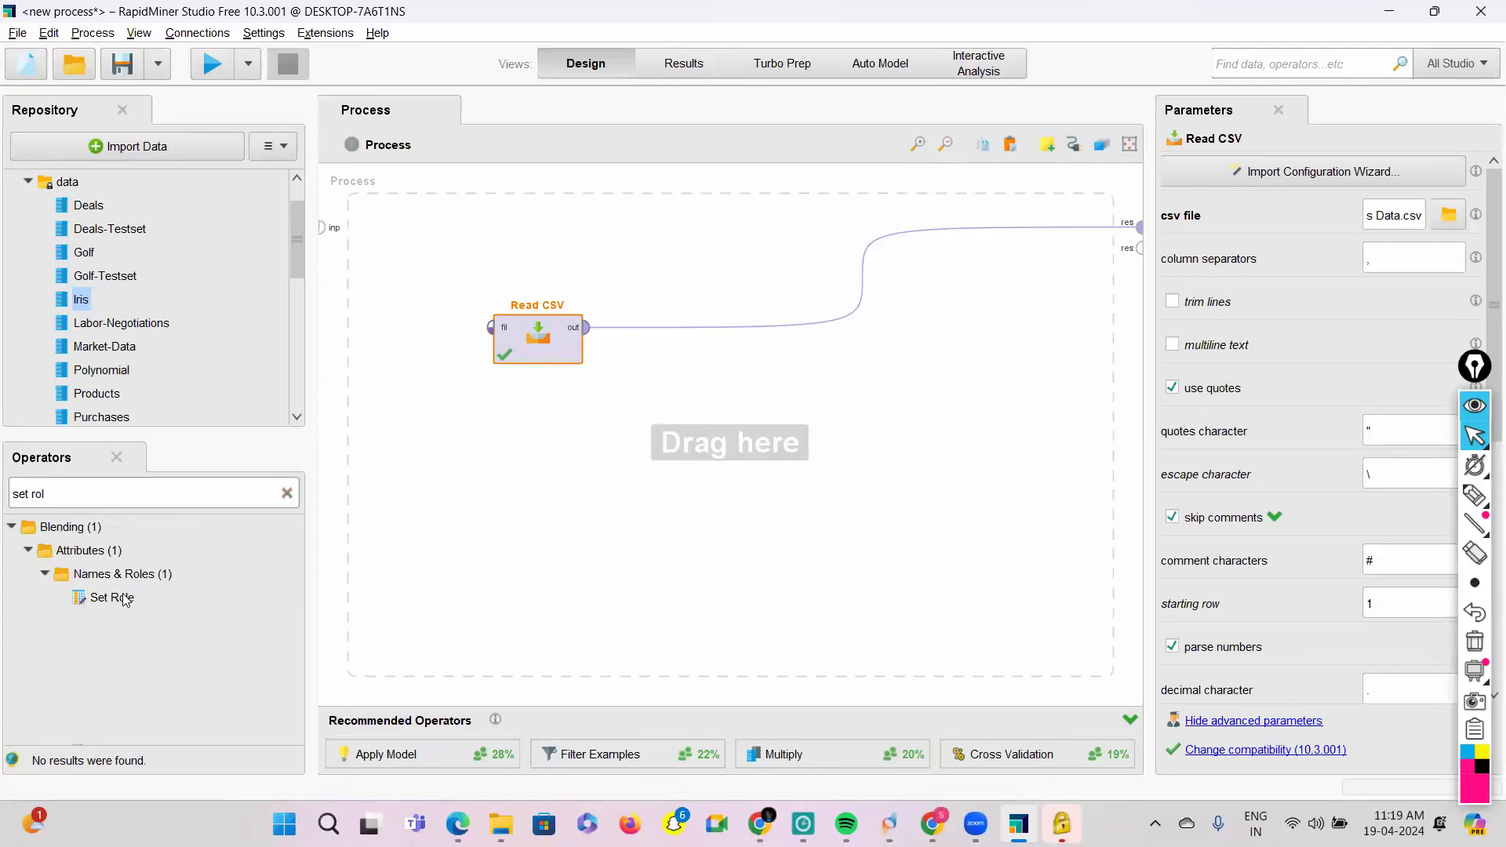
pyautogui.moveTo(127, 599); pyautogui.dragTo(560, 288)
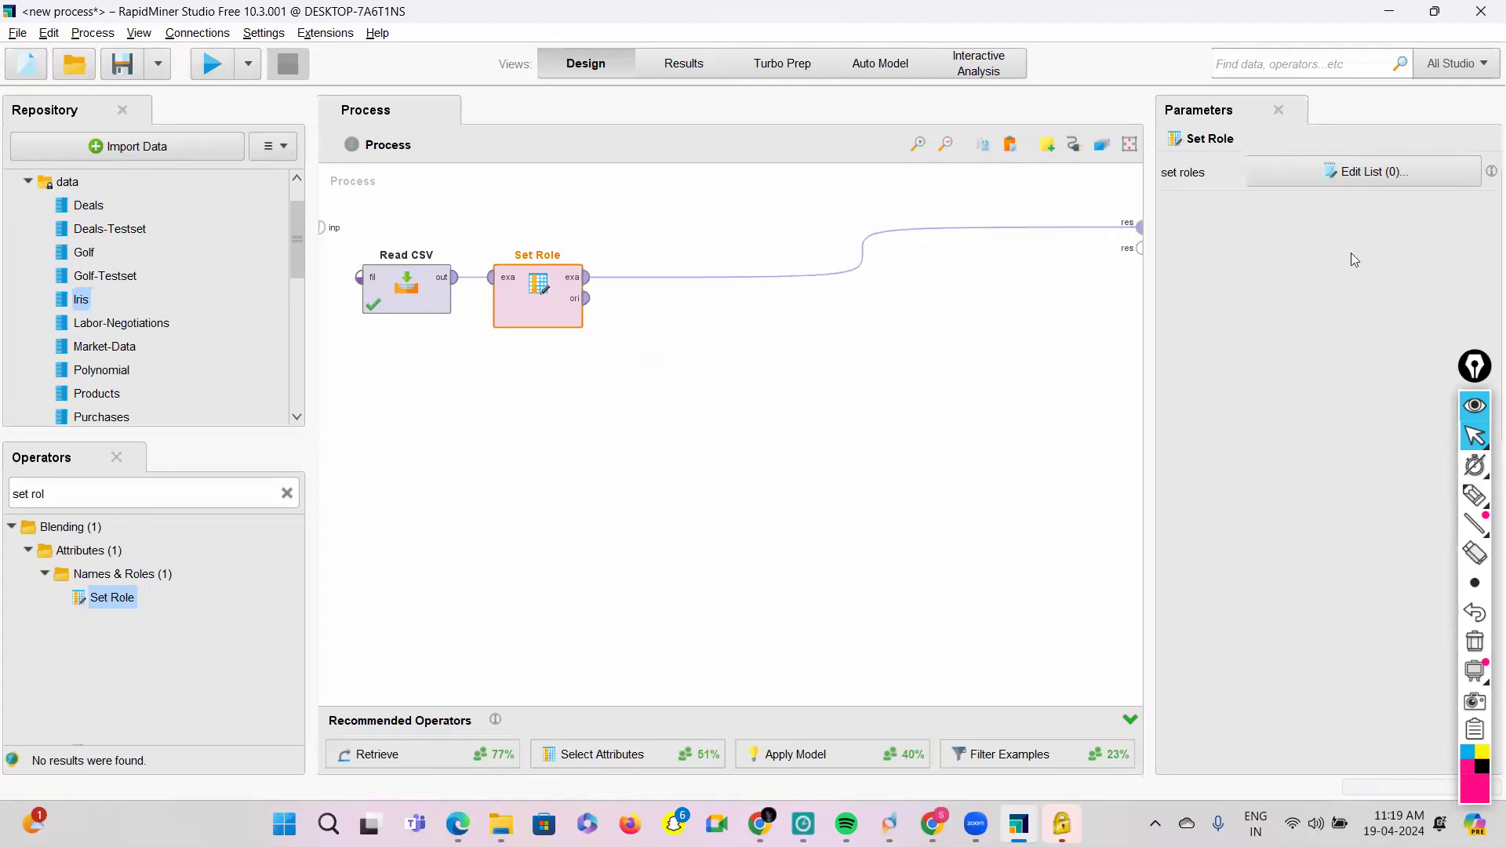
# Step: Assign the label role to the Species attribute in Set Role, then run the process to check the data and return to the design
pyautogui.click(1303, 169)
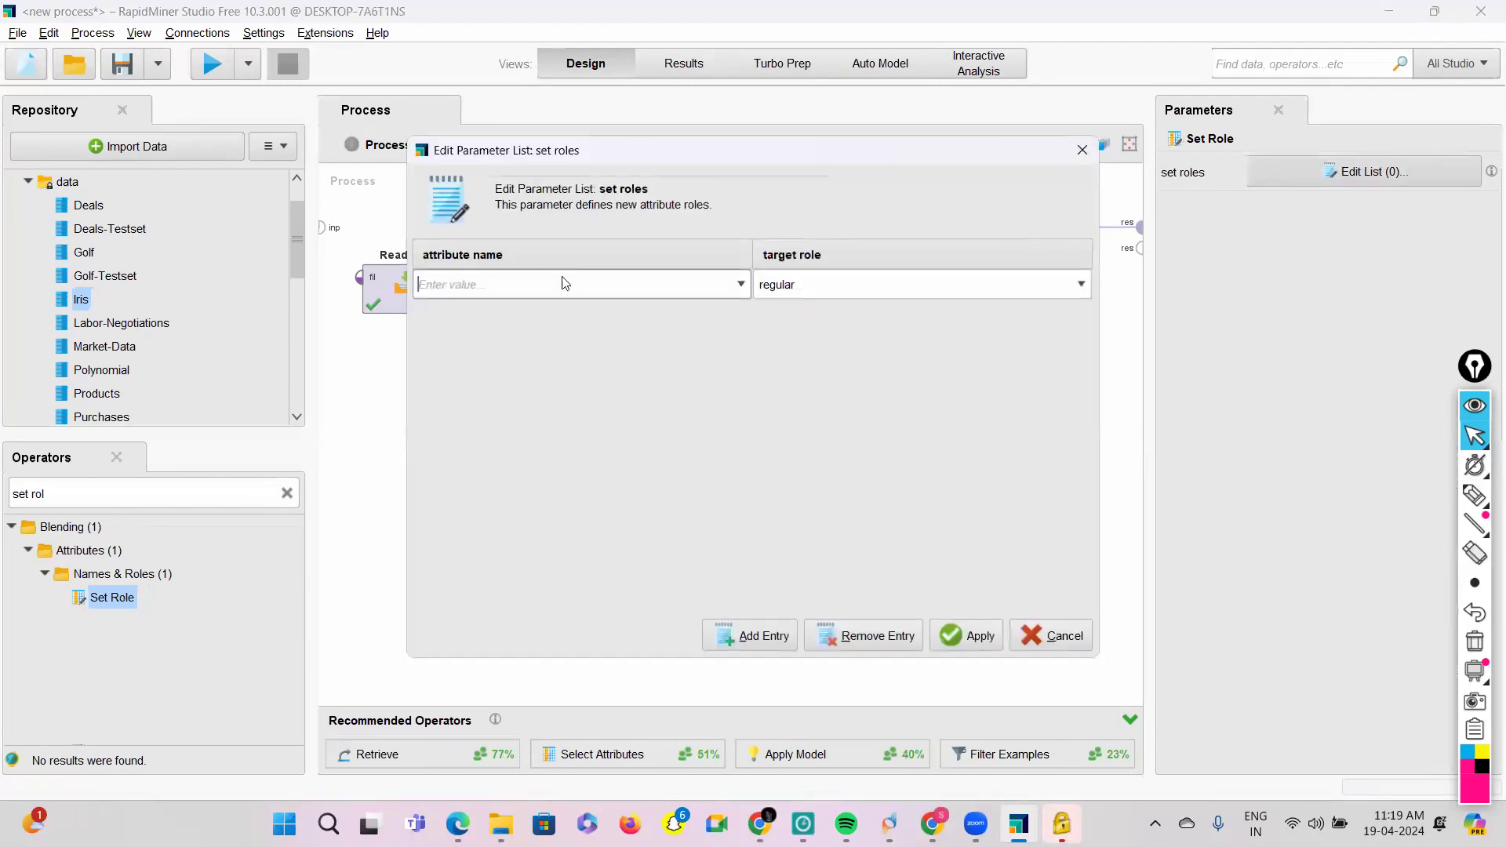
pyautogui.click(739, 284)
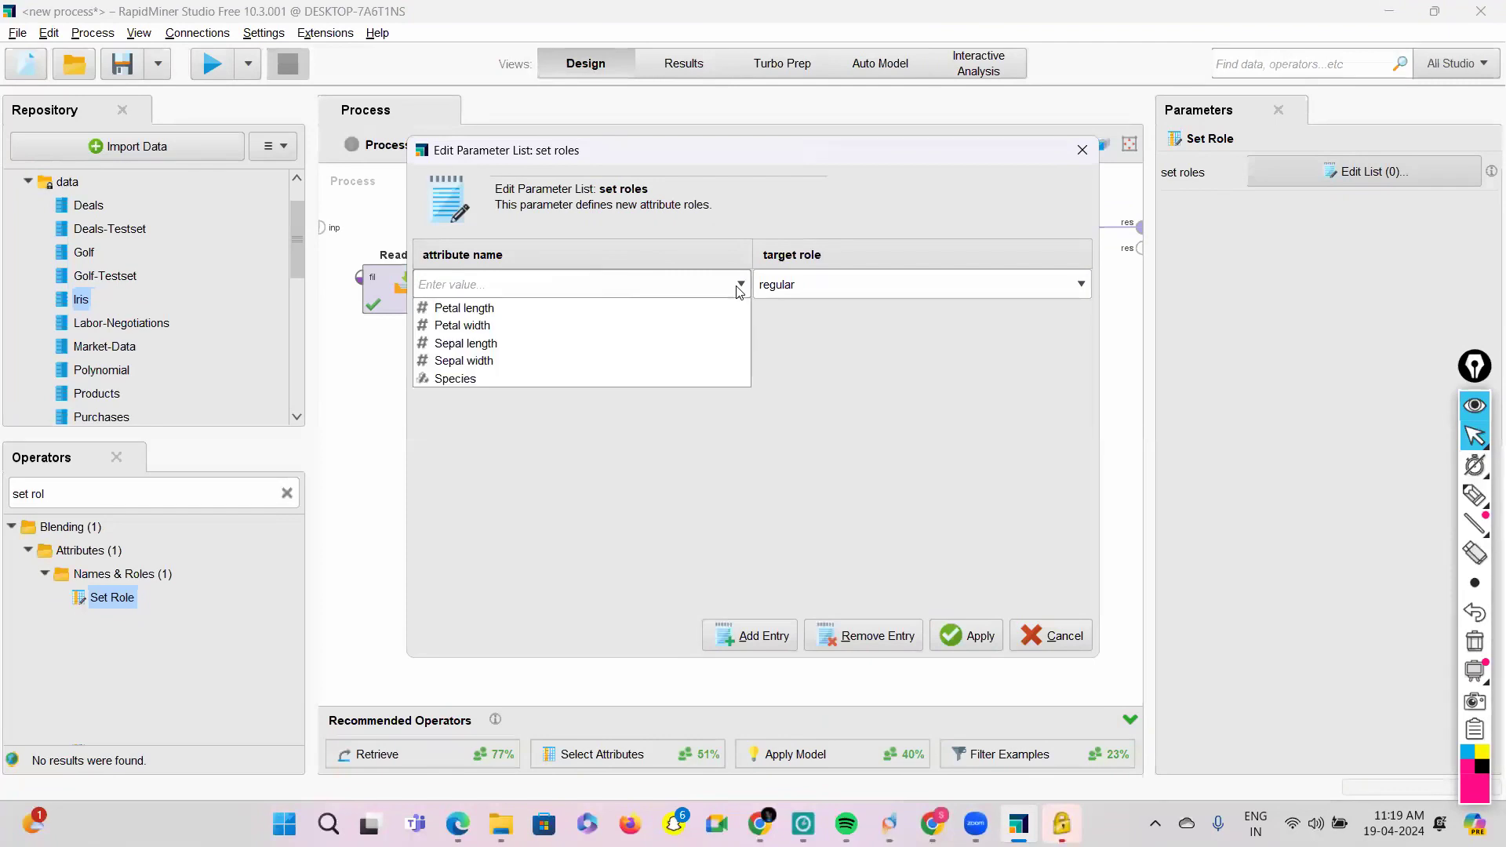
pyautogui.click(494, 379)
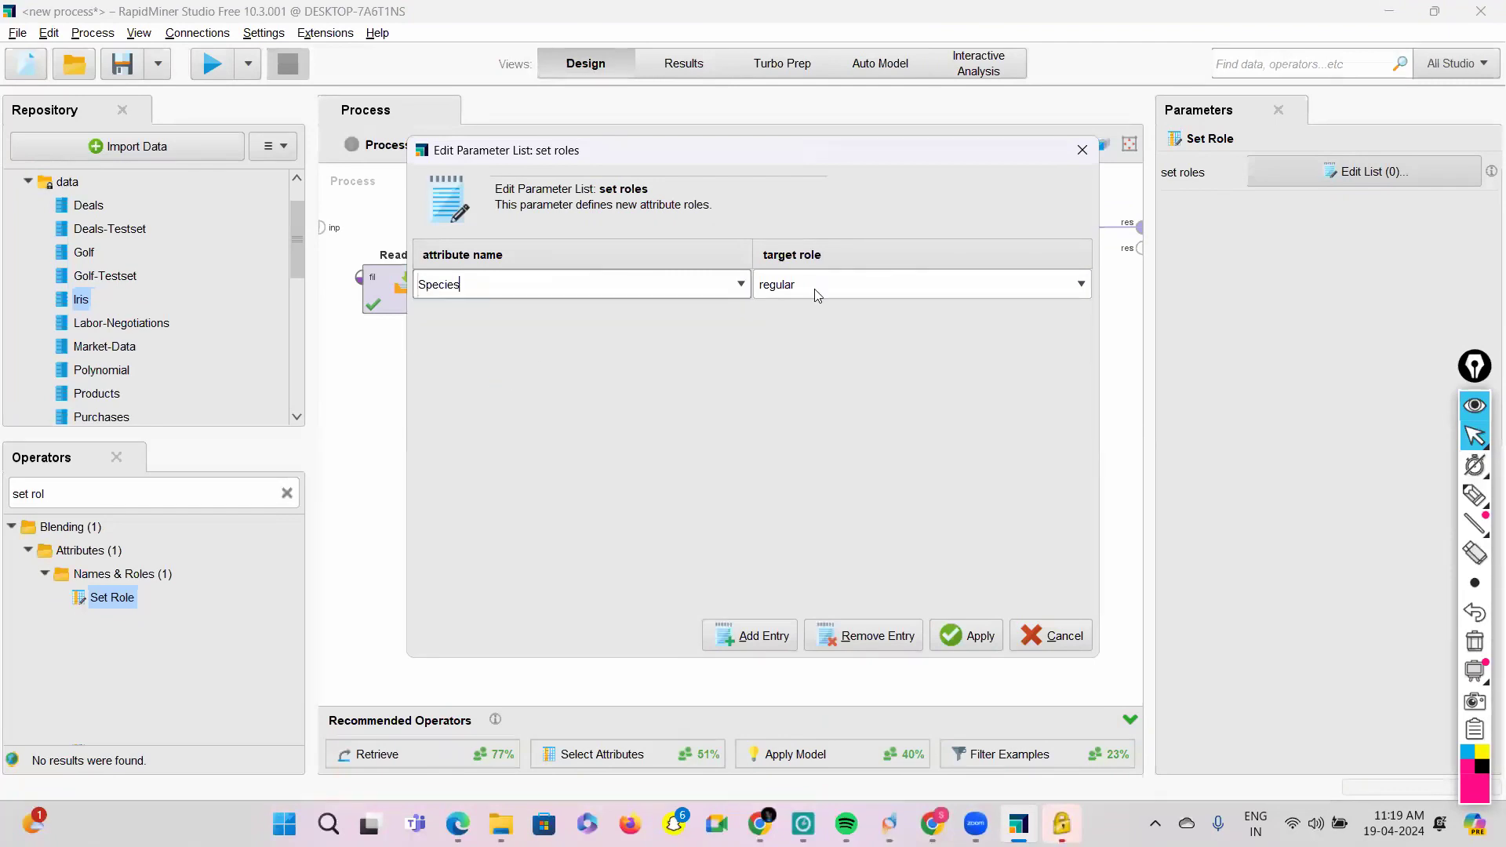
pyautogui.click(879, 284)
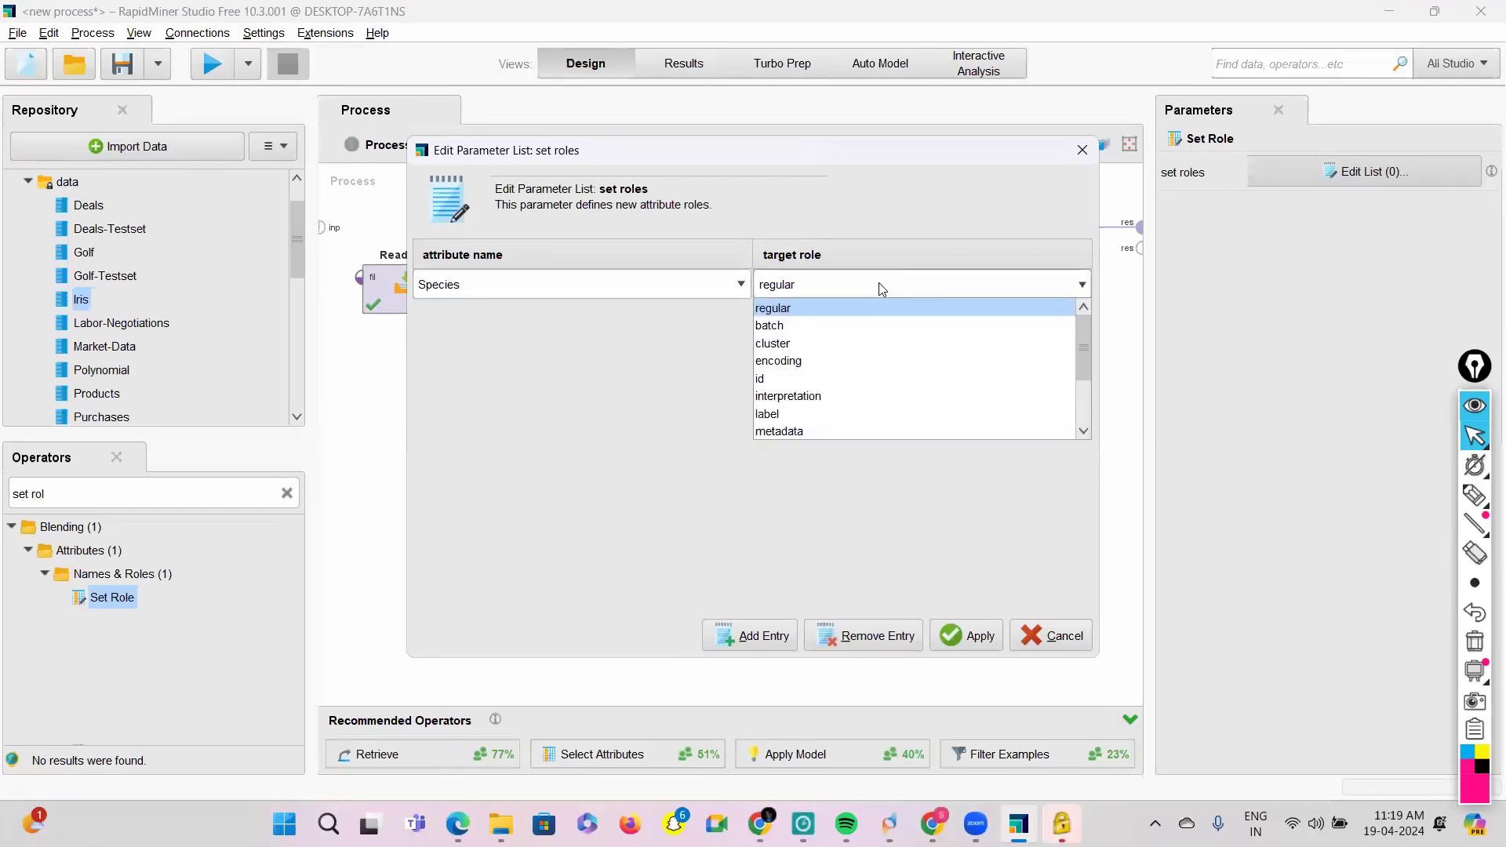
pyautogui.click(787, 411)
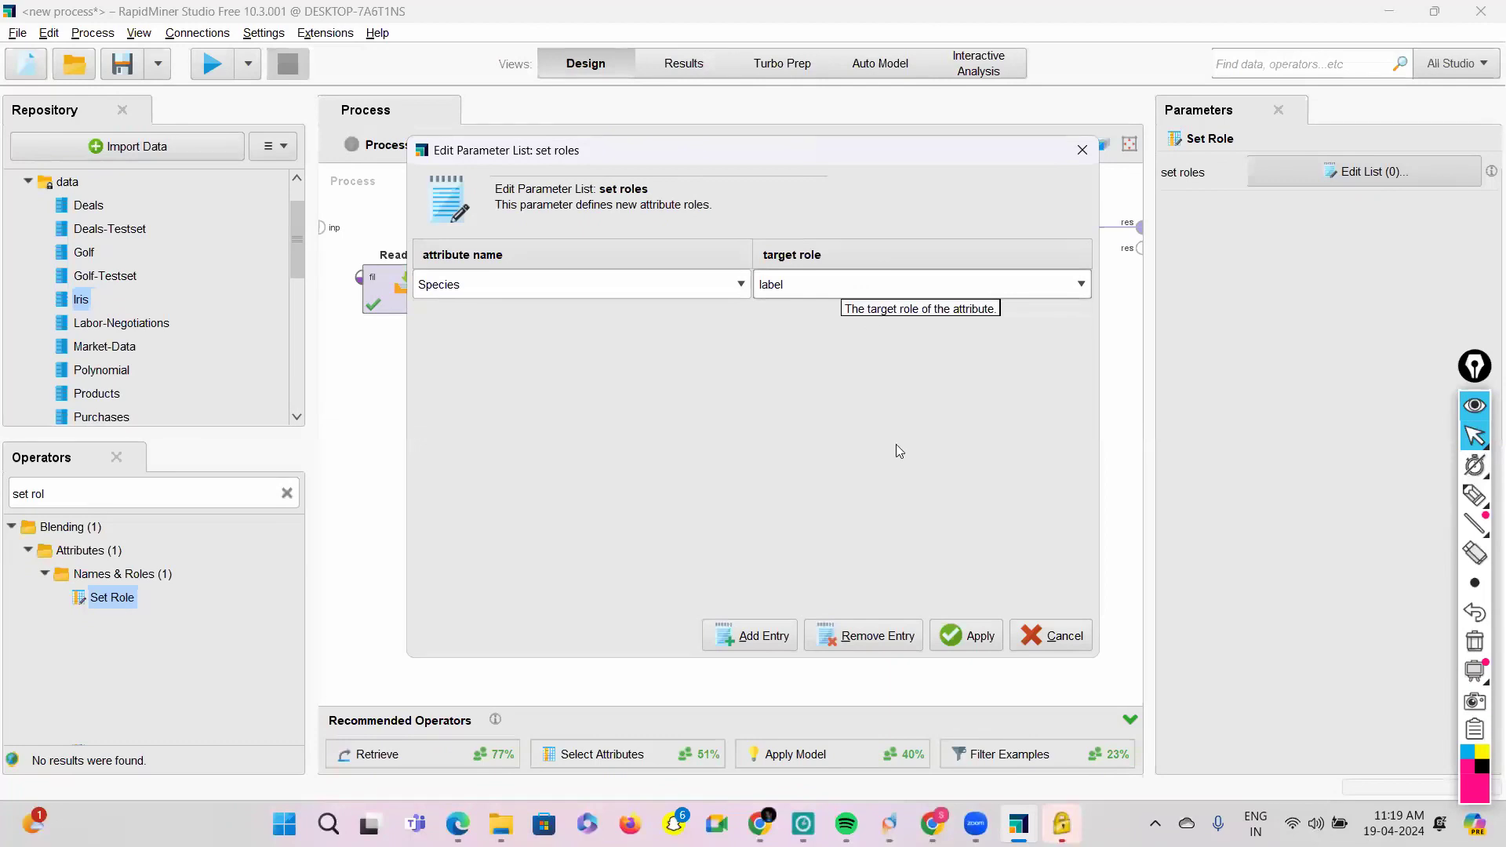
pyautogui.click(952, 642)
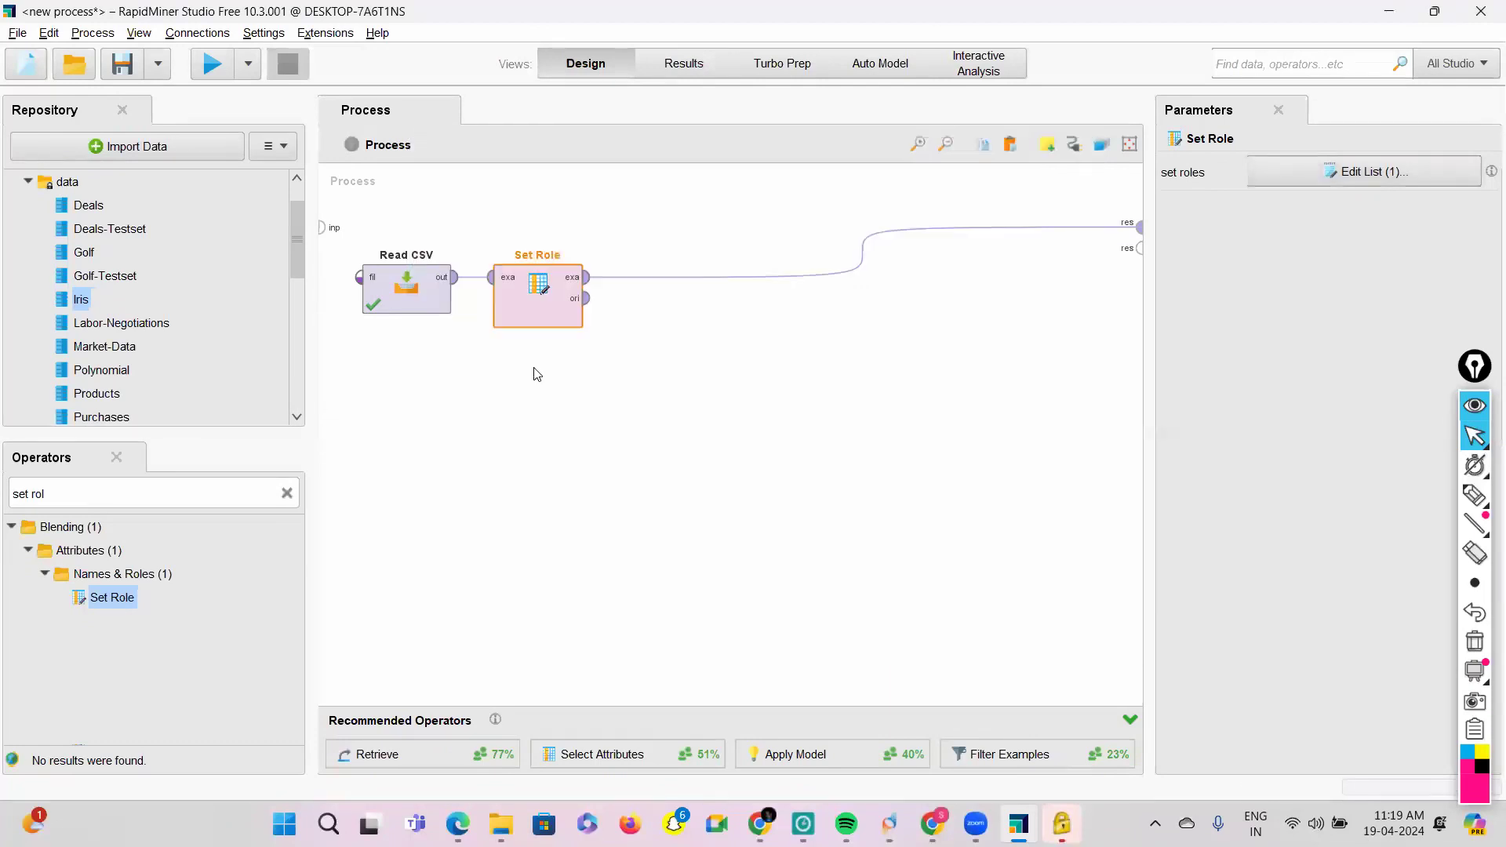
pyautogui.click(213, 64)
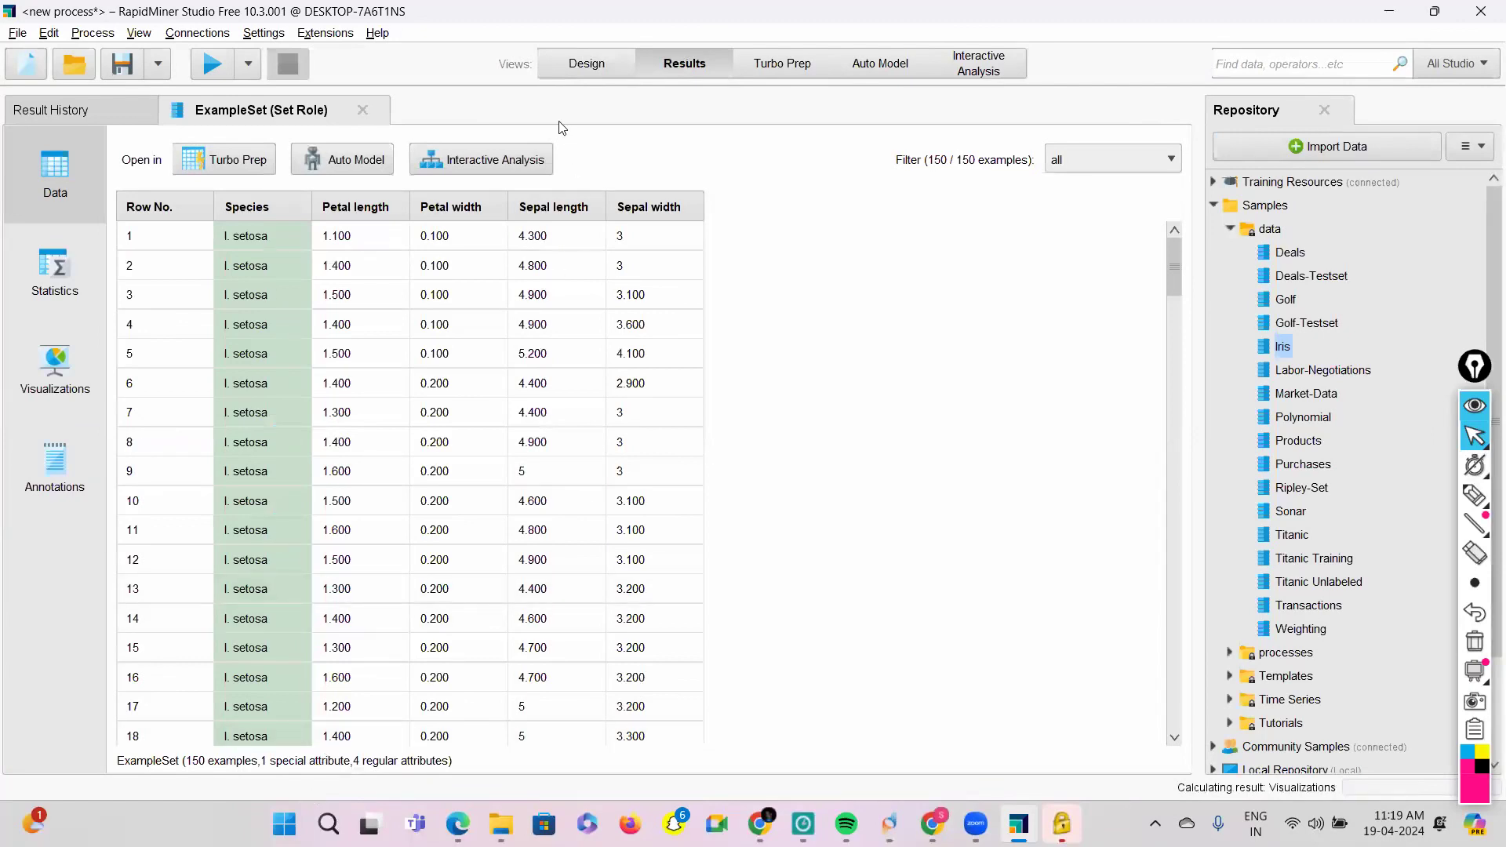
pyautogui.click(579, 66)
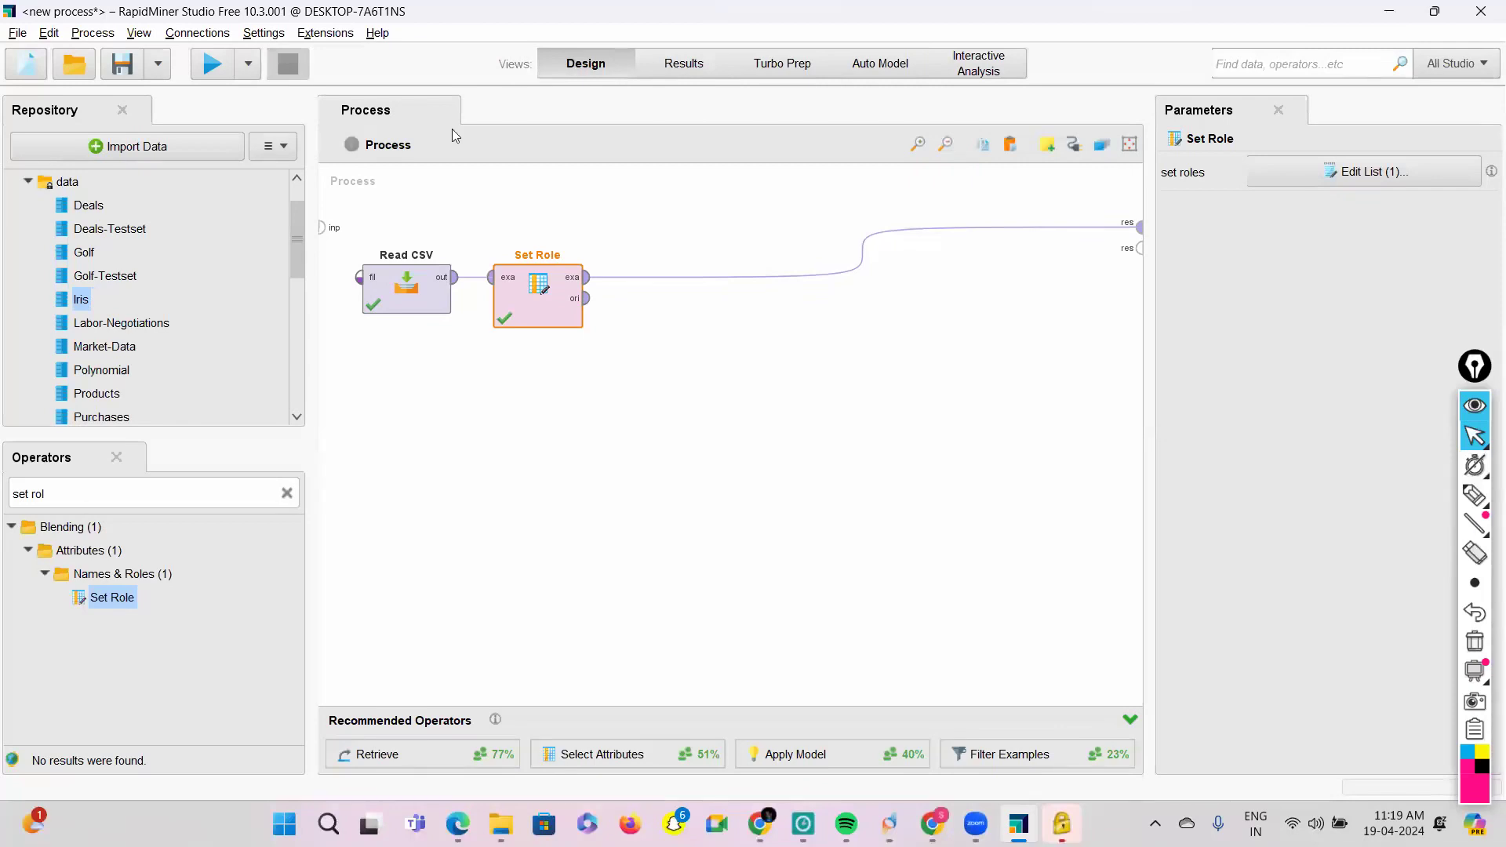
# Step: Find the Split Data operator and insert it into the connection after Set Role
pyautogui.click(288, 495)
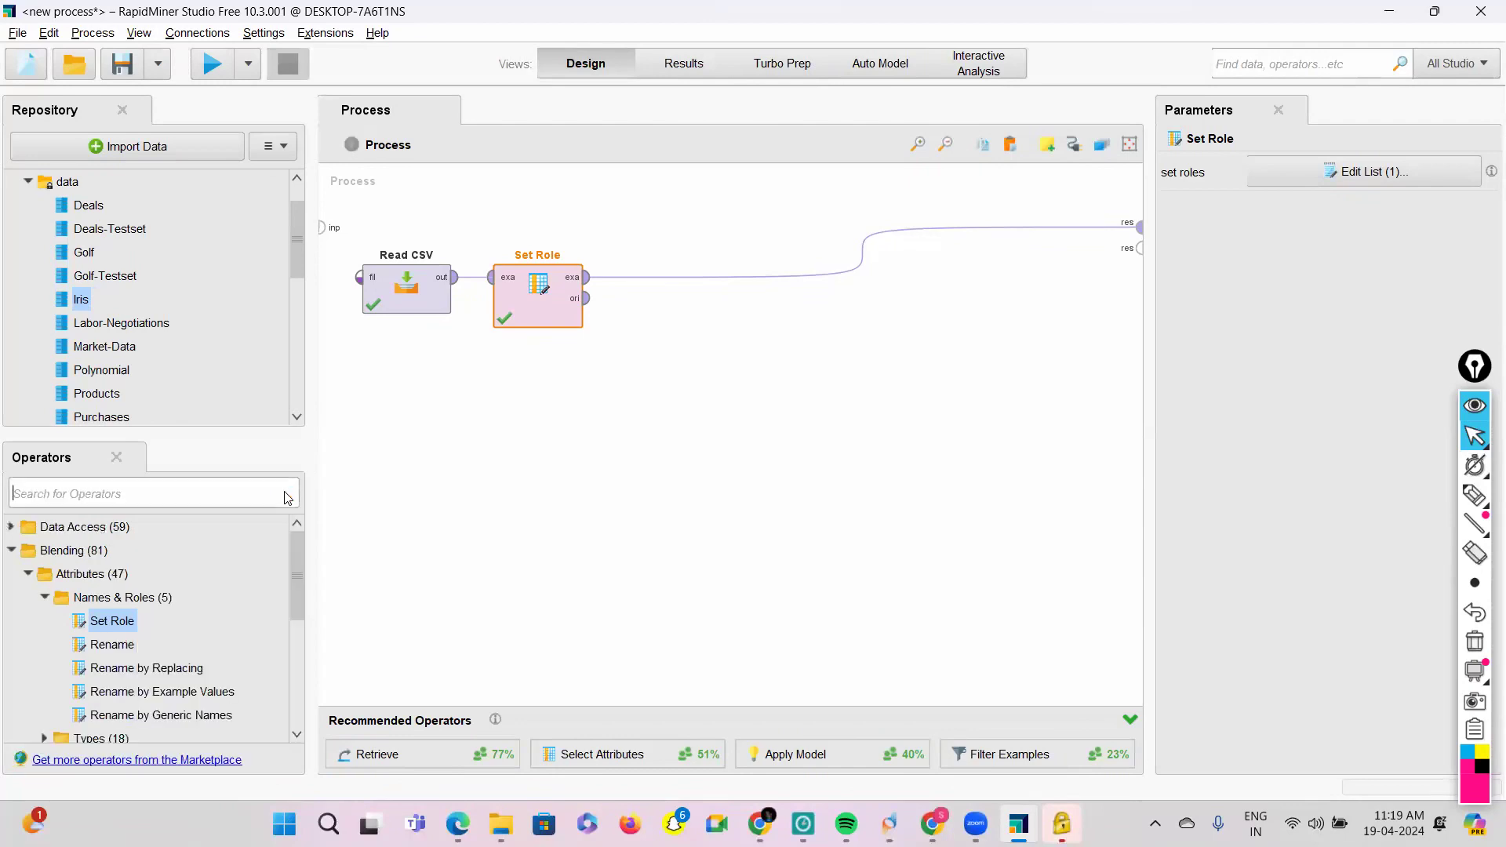
pyautogui.write('split')
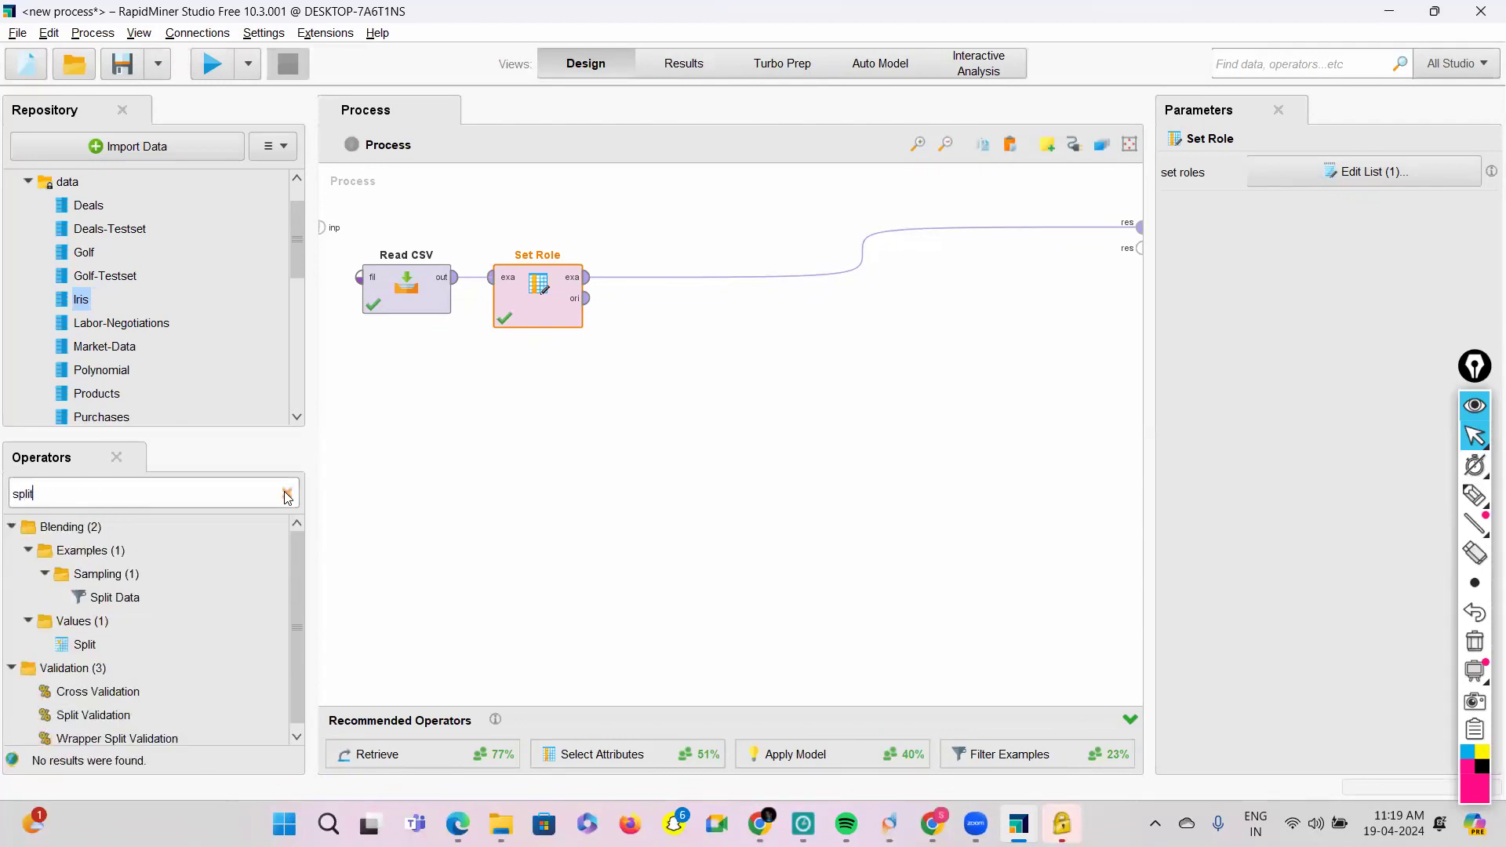
pyautogui.write(' data')
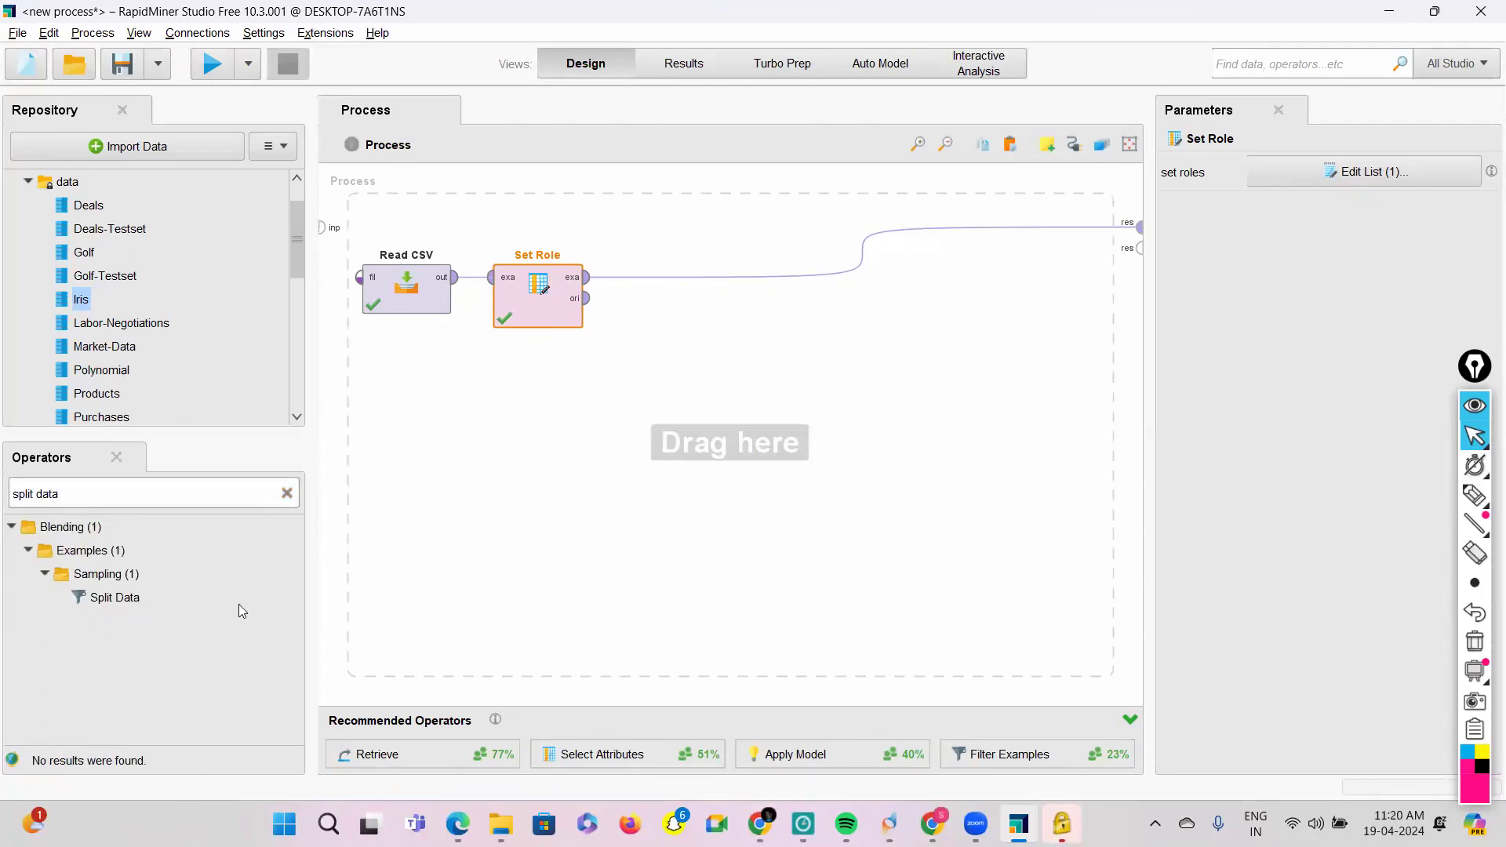
pyautogui.moveTo(102, 598); pyautogui.dragTo(540, 266)
pyautogui.moveTo(639, 257); pyautogui.dragTo(642, 276)
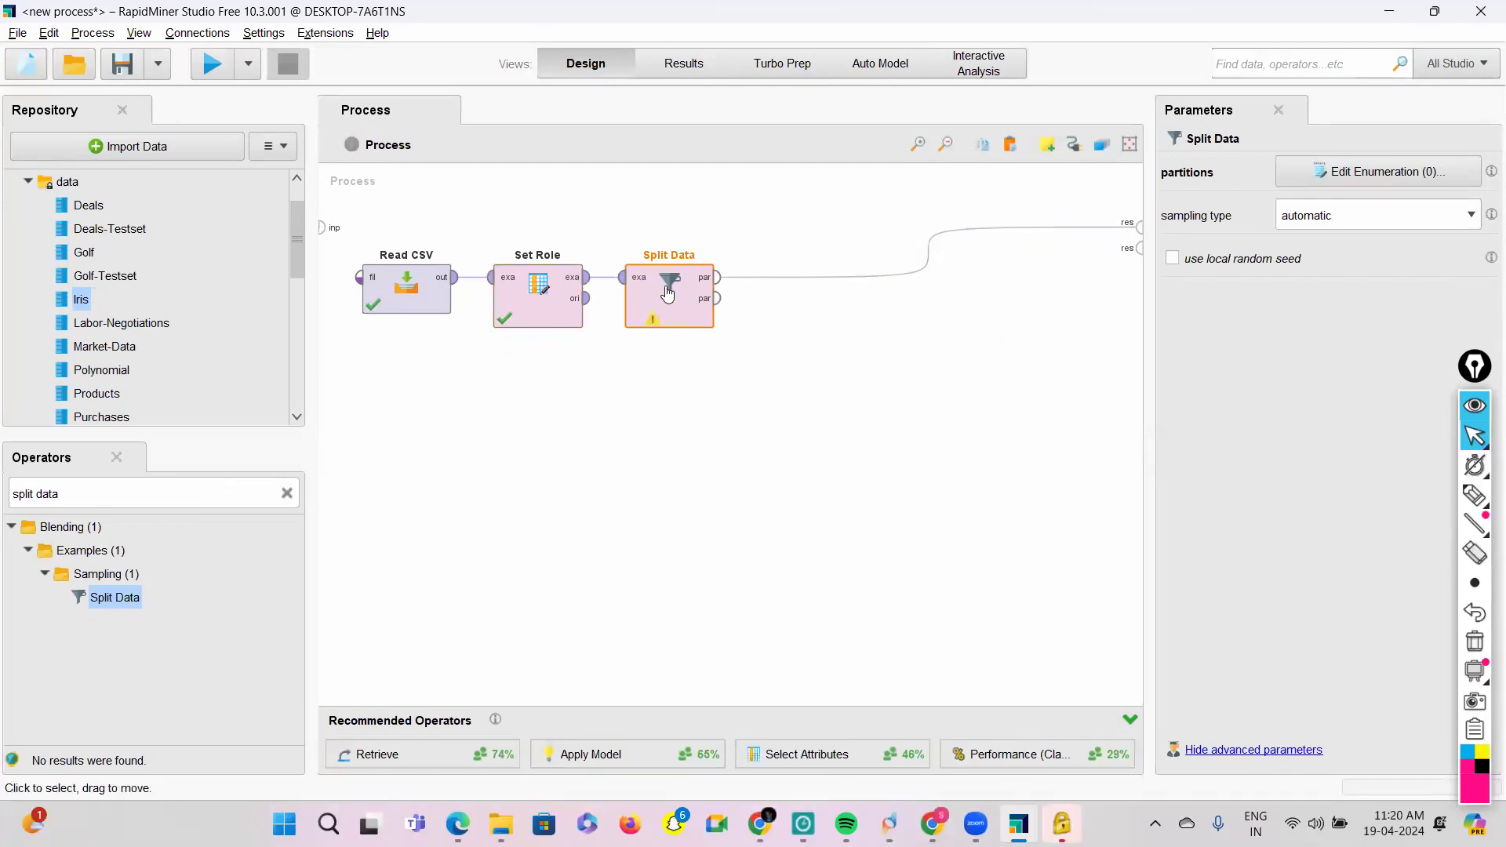
# Step: Define two Split Data partitions with ratios 0.7 and 0.3
pyautogui.click(1331, 180)
pyautogui.click(1332, 180)
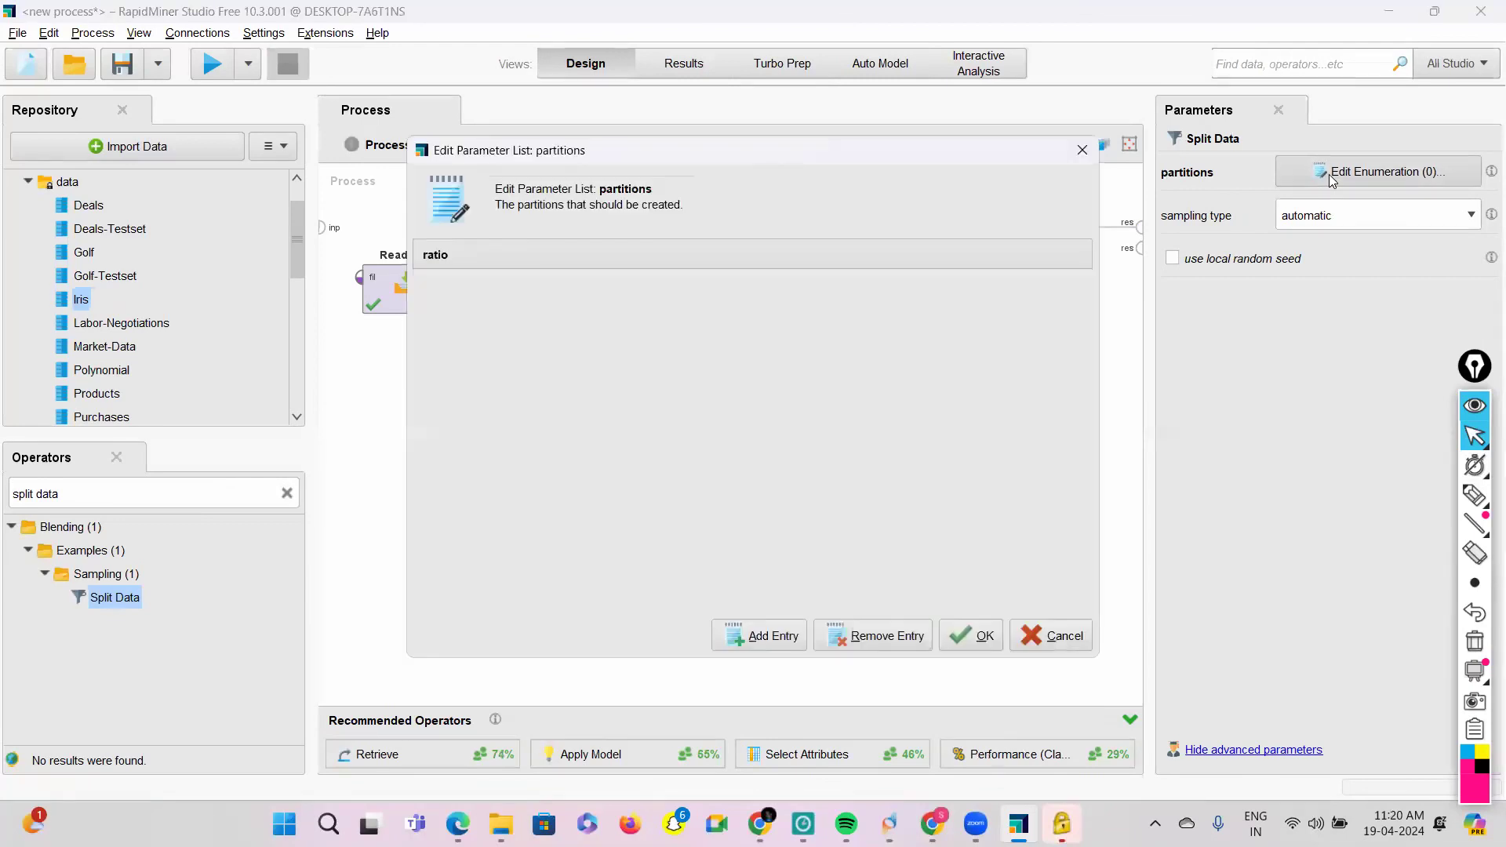
pyautogui.click(800, 630)
pyautogui.write('0.7')
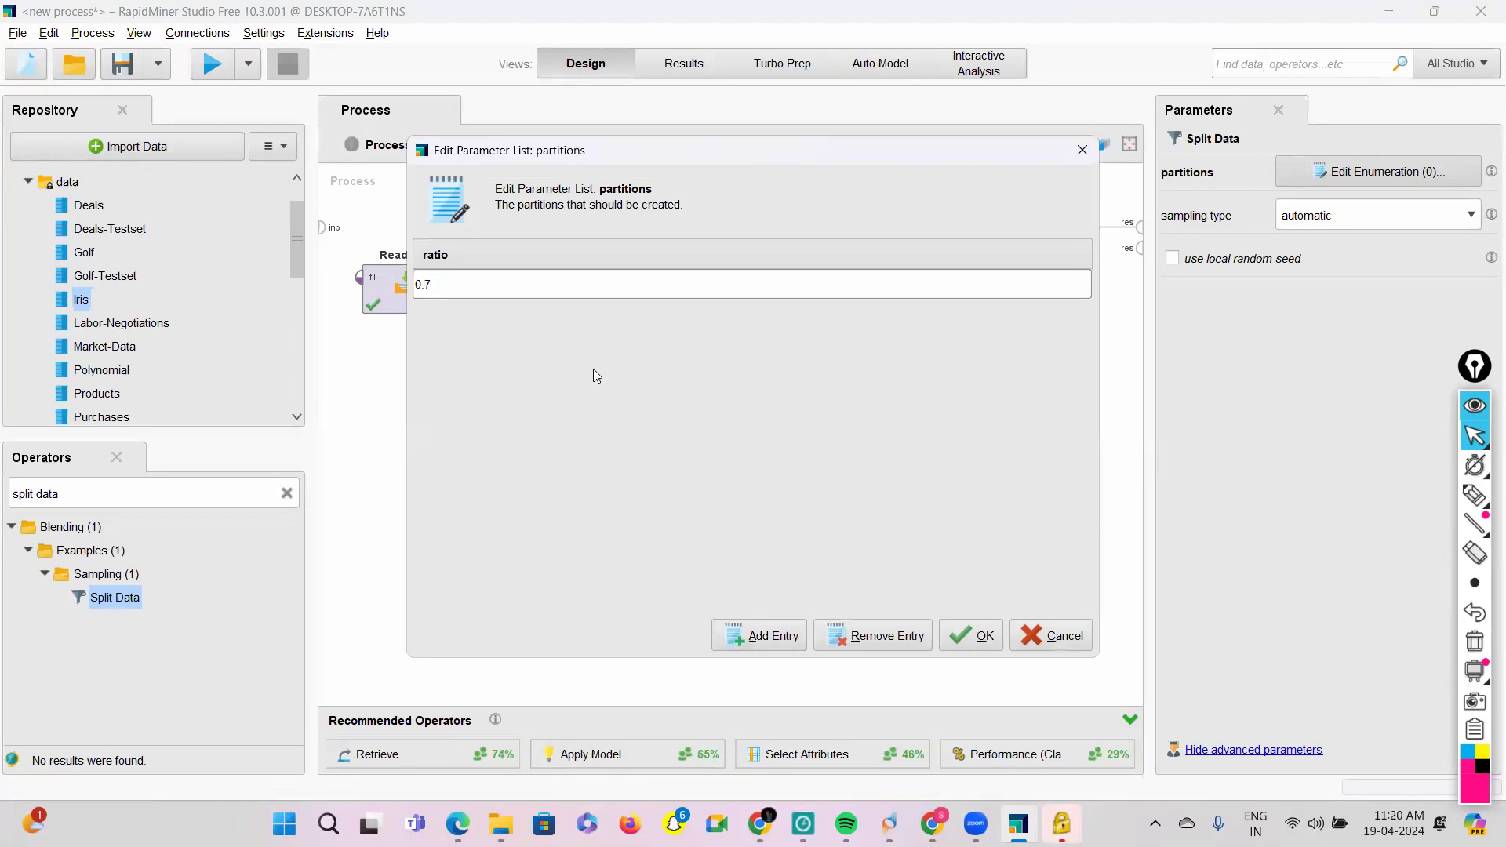
pyautogui.click(764, 641)
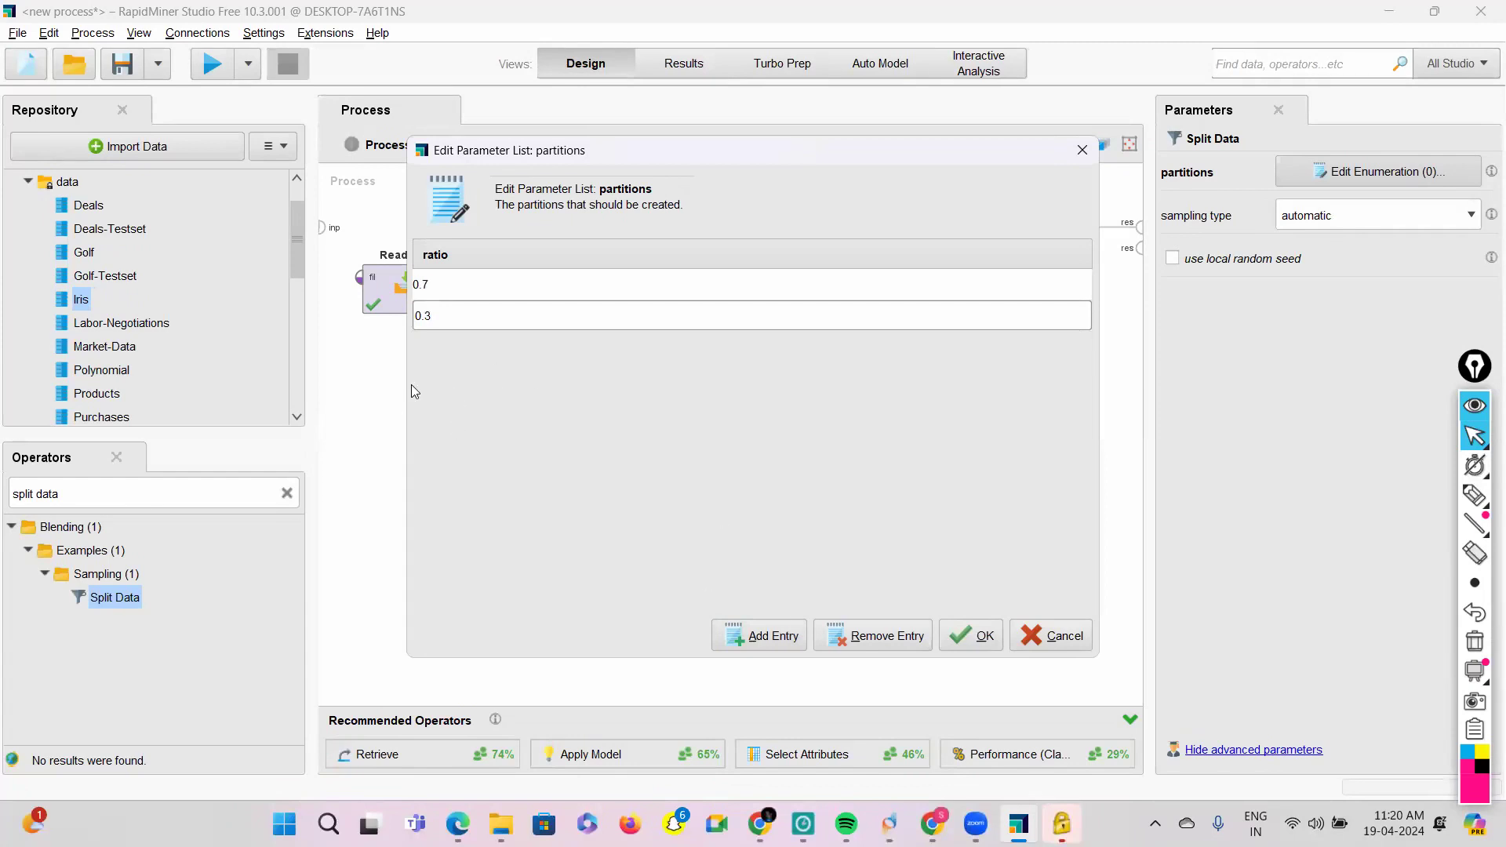
pyautogui.click(985, 637)
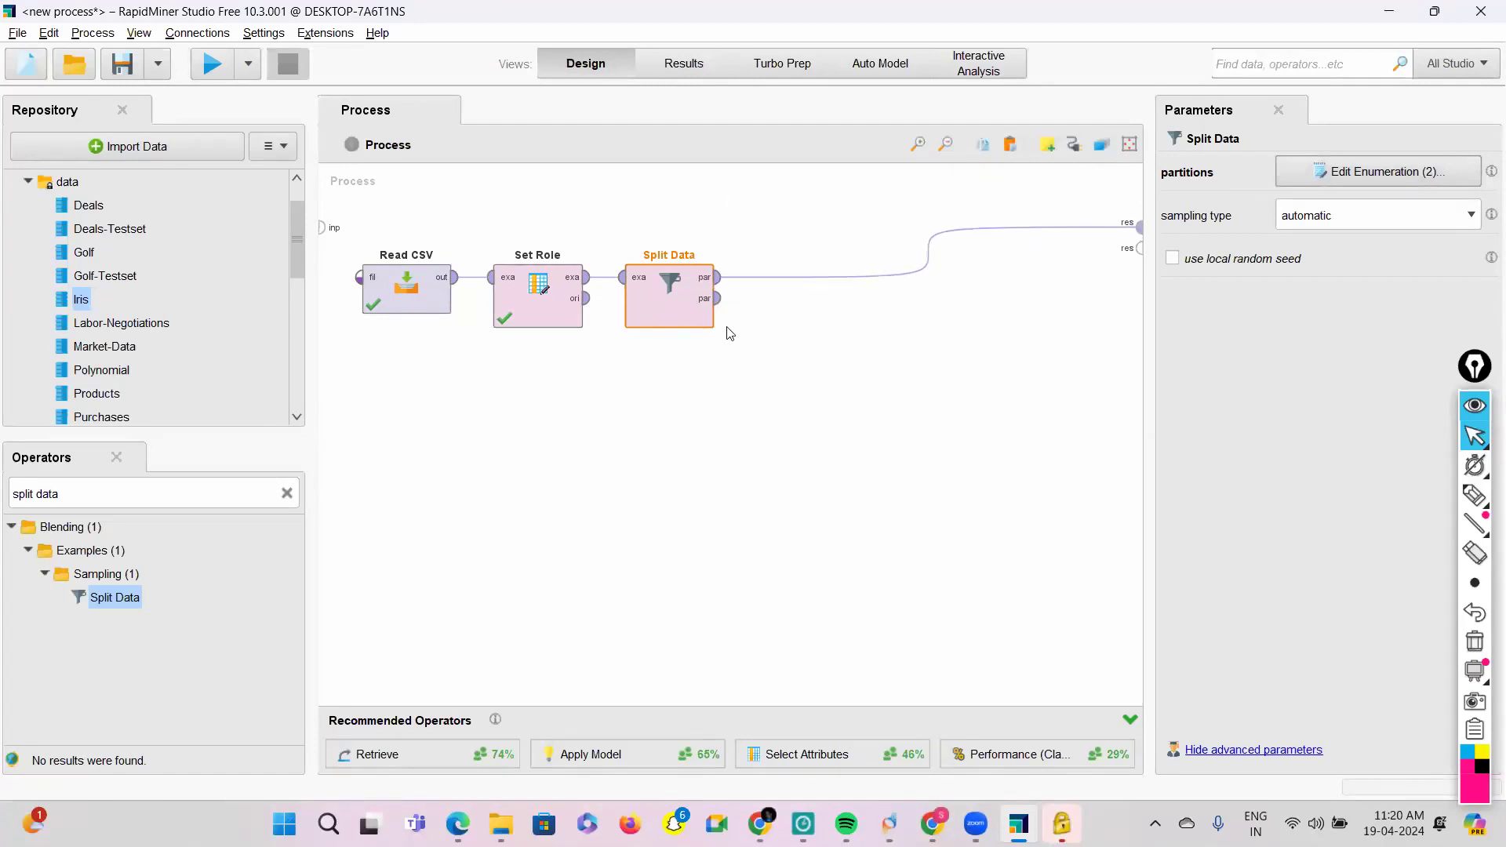
# Step: Find the Naive Bayes operator and insert it after Split Data, fed by the first partition
pyautogui.click(287, 495)
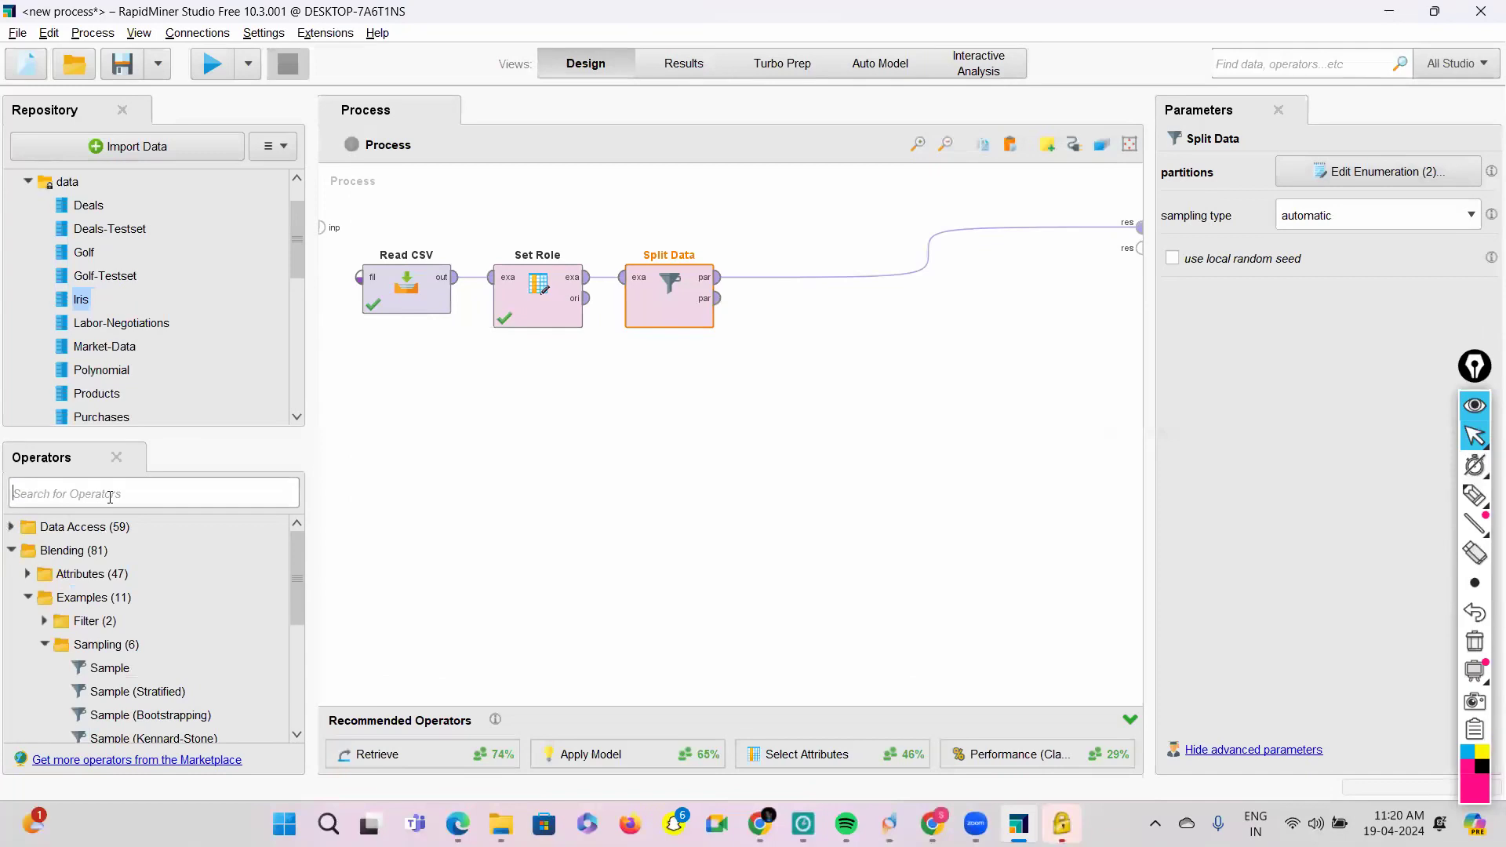
pyautogui.write('naive')
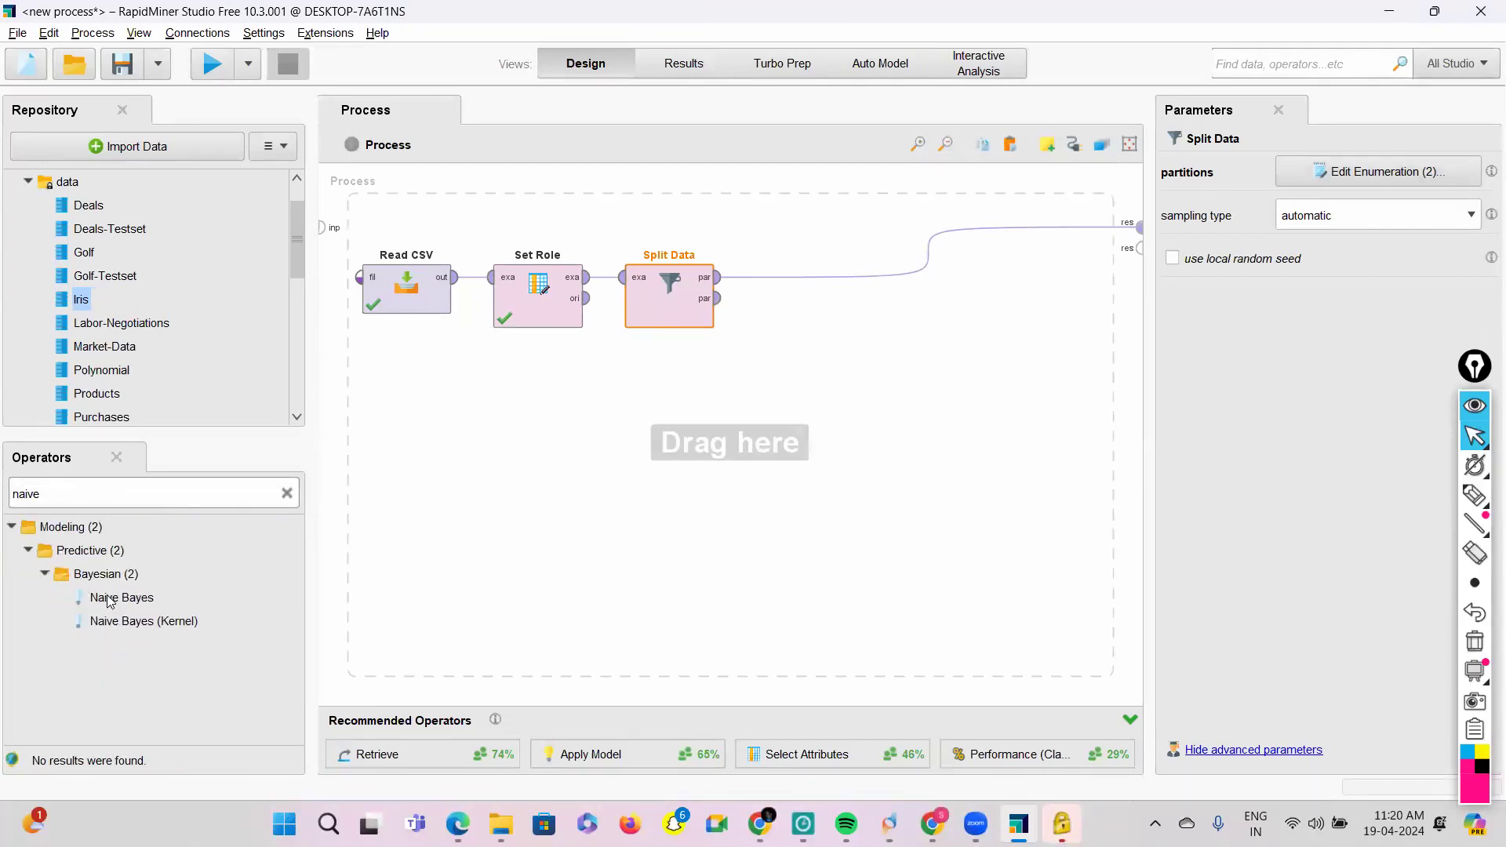
pyautogui.moveTo(110, 601); pyautogui.dragTo(778, 279)
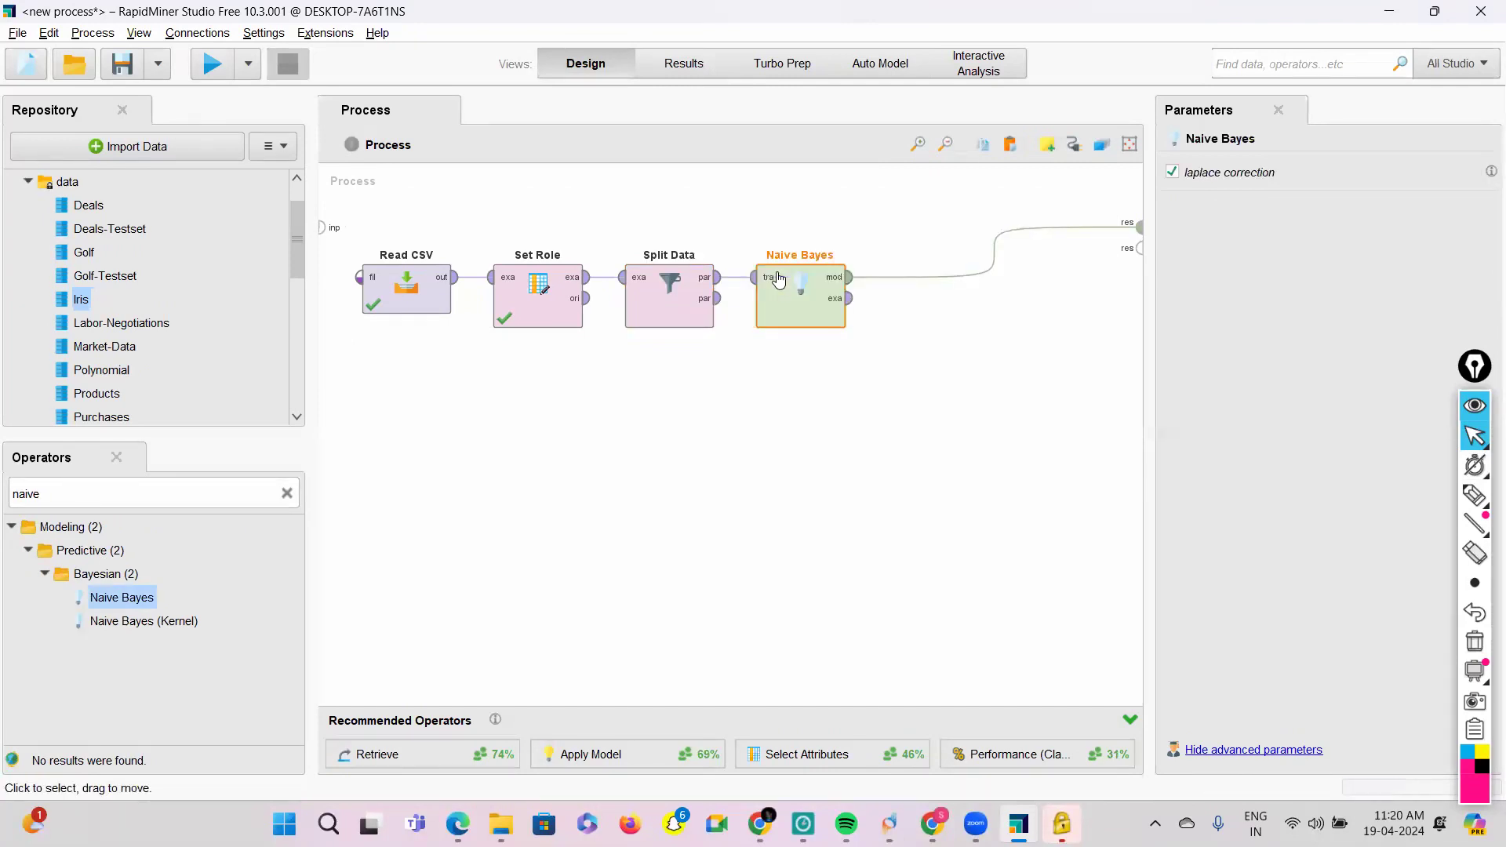
pyautogui.moveTo(751, 293)
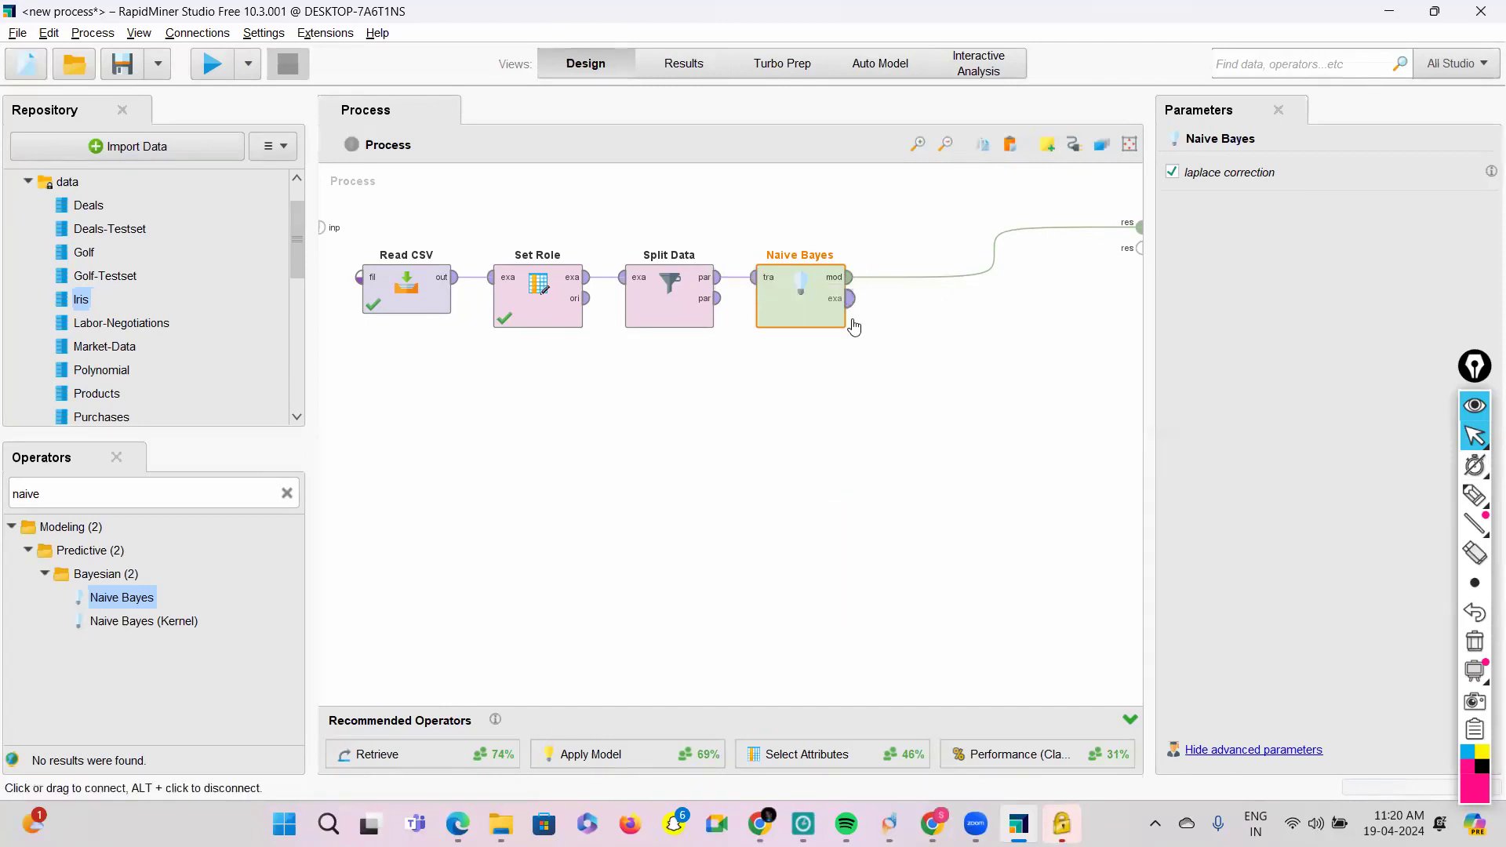
pyautogui.moveTo(853, 324)
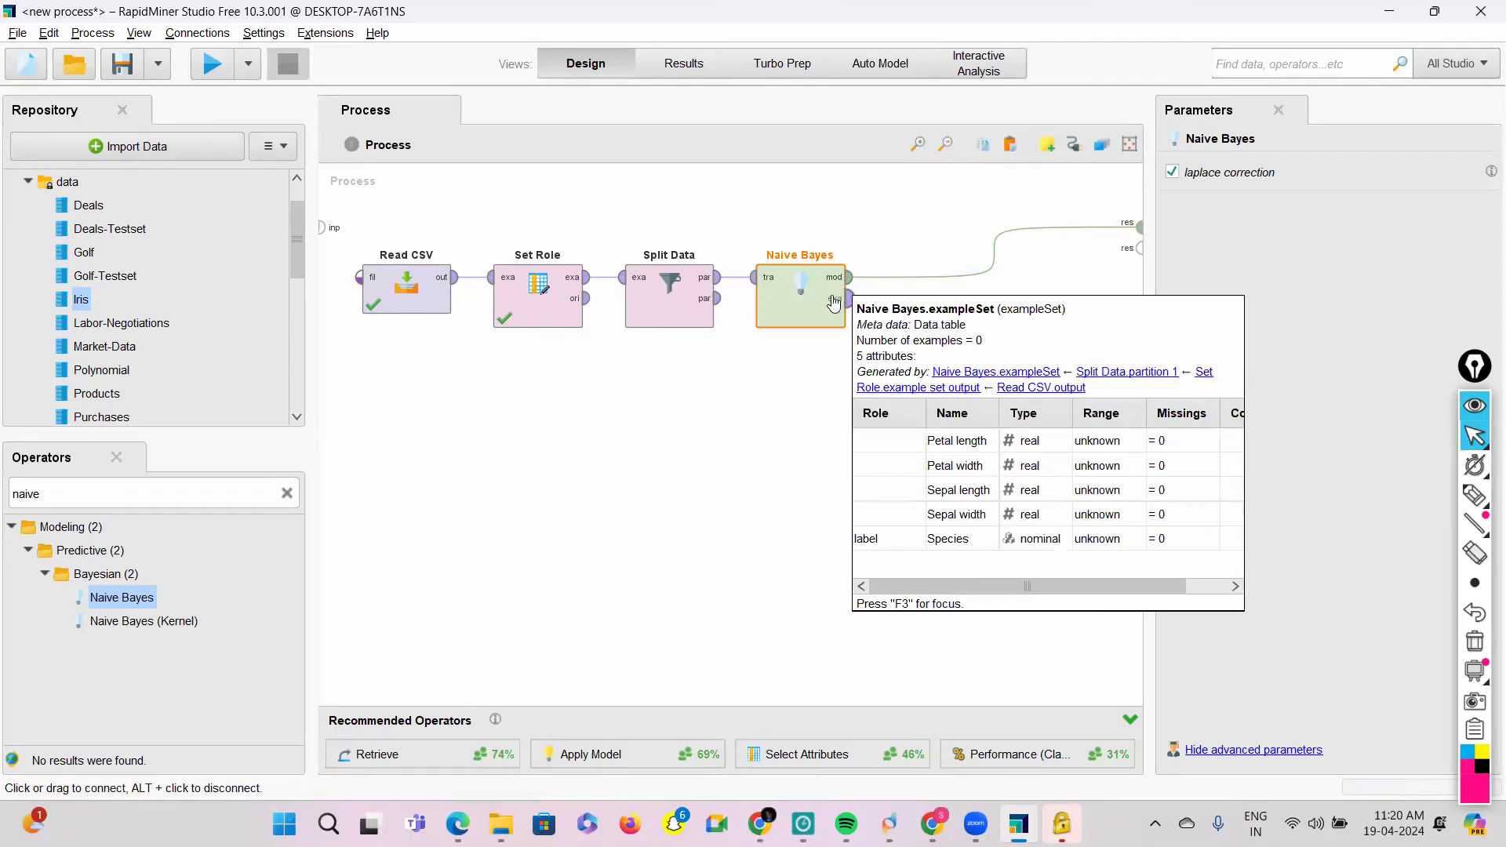
# Step: Insert Apply Model after Naive Bayes, feed its unlabelled input from the second Split Data partition, and place Naive Bayes higher in the process
pyautogui.click(288, 494)
pyautogui.write('apply mode')
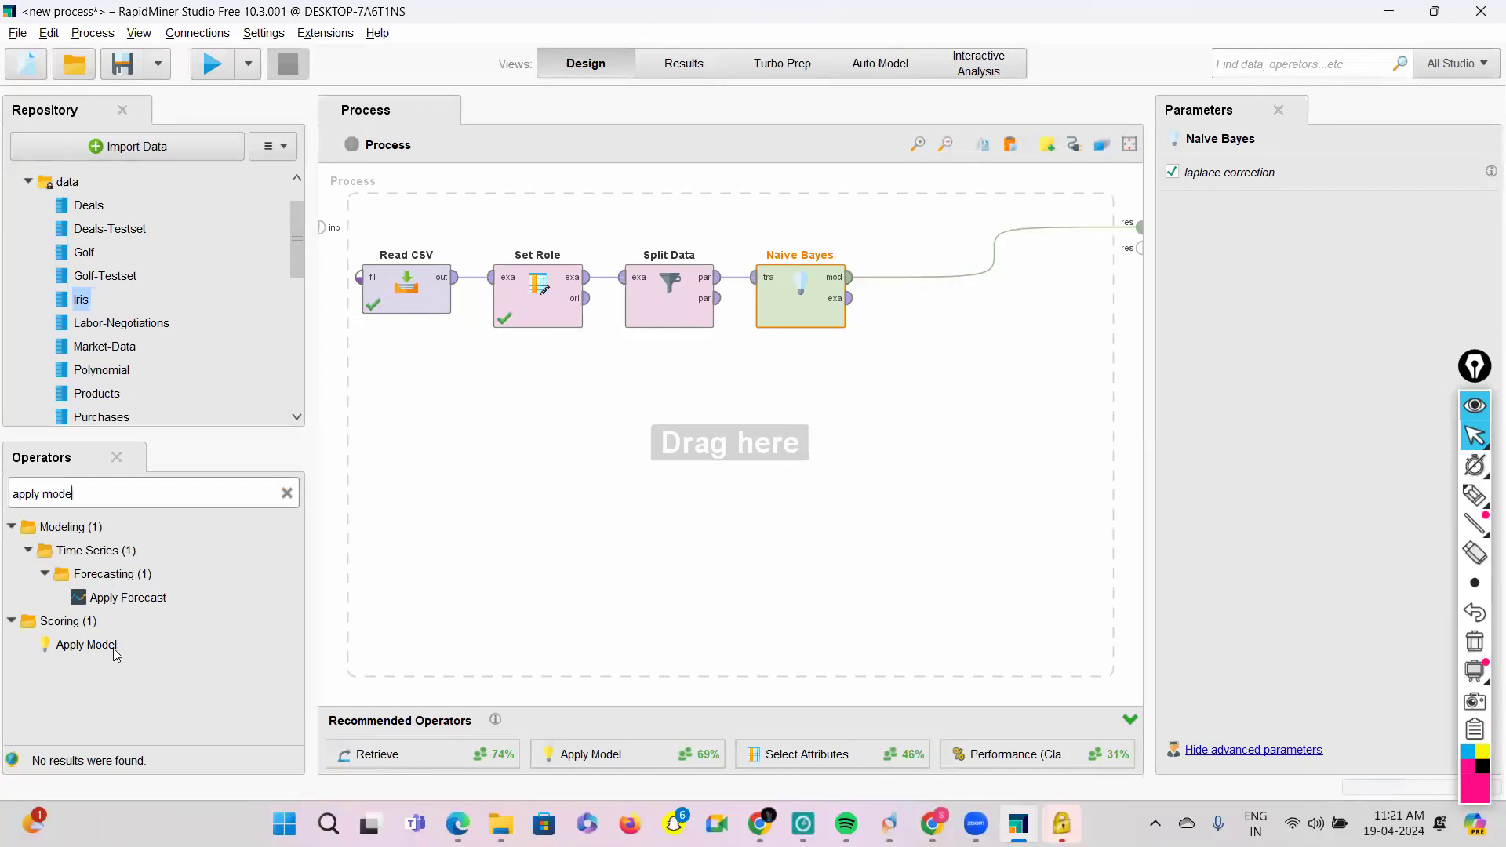
pyautogui.moveTo(98, 645); pyautogui.dragTo(916, 264)
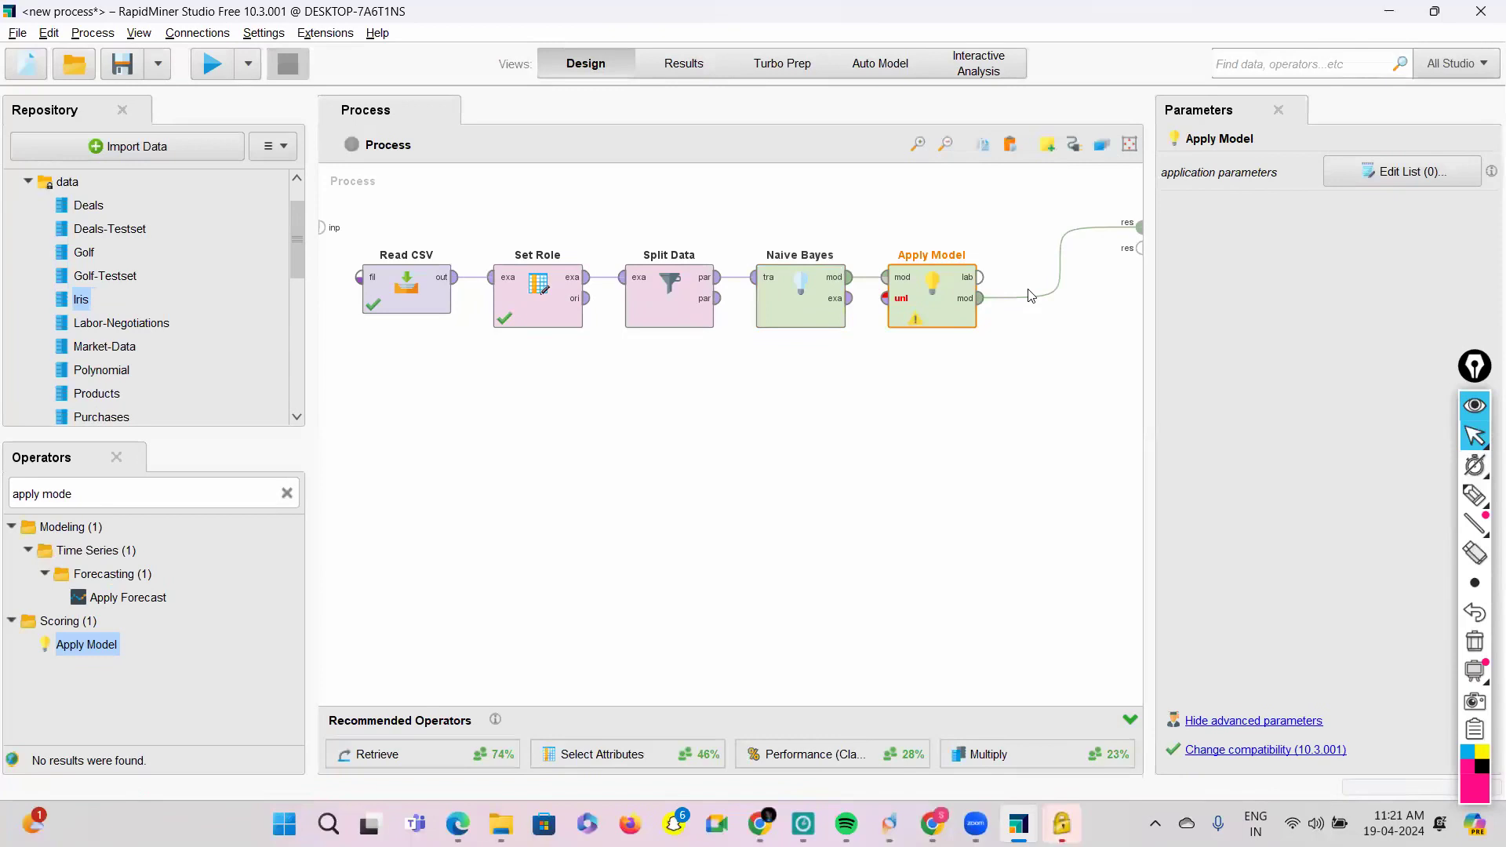
pyautogui.click(720, 299)
pyautogui.click(886, 298)
pyautogui.moveTo(772, 314); pyautogui.dragTo(773, 263)
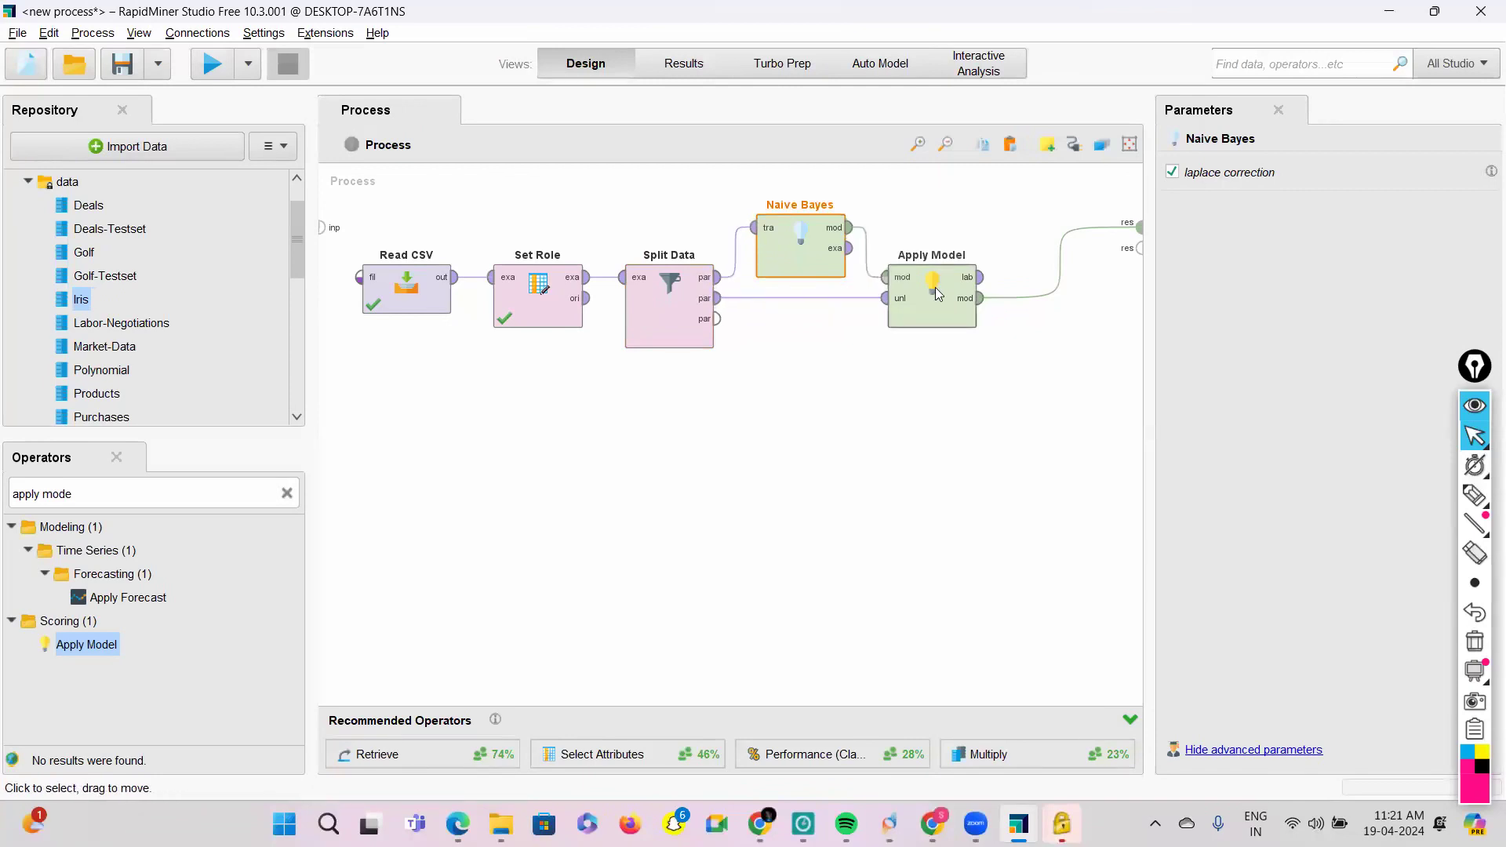
# Step: Connect the example set output of Naive Bayes and the labelled data and model outputs of Apply Model to separate result ports
pyautogui.click(850, 229)
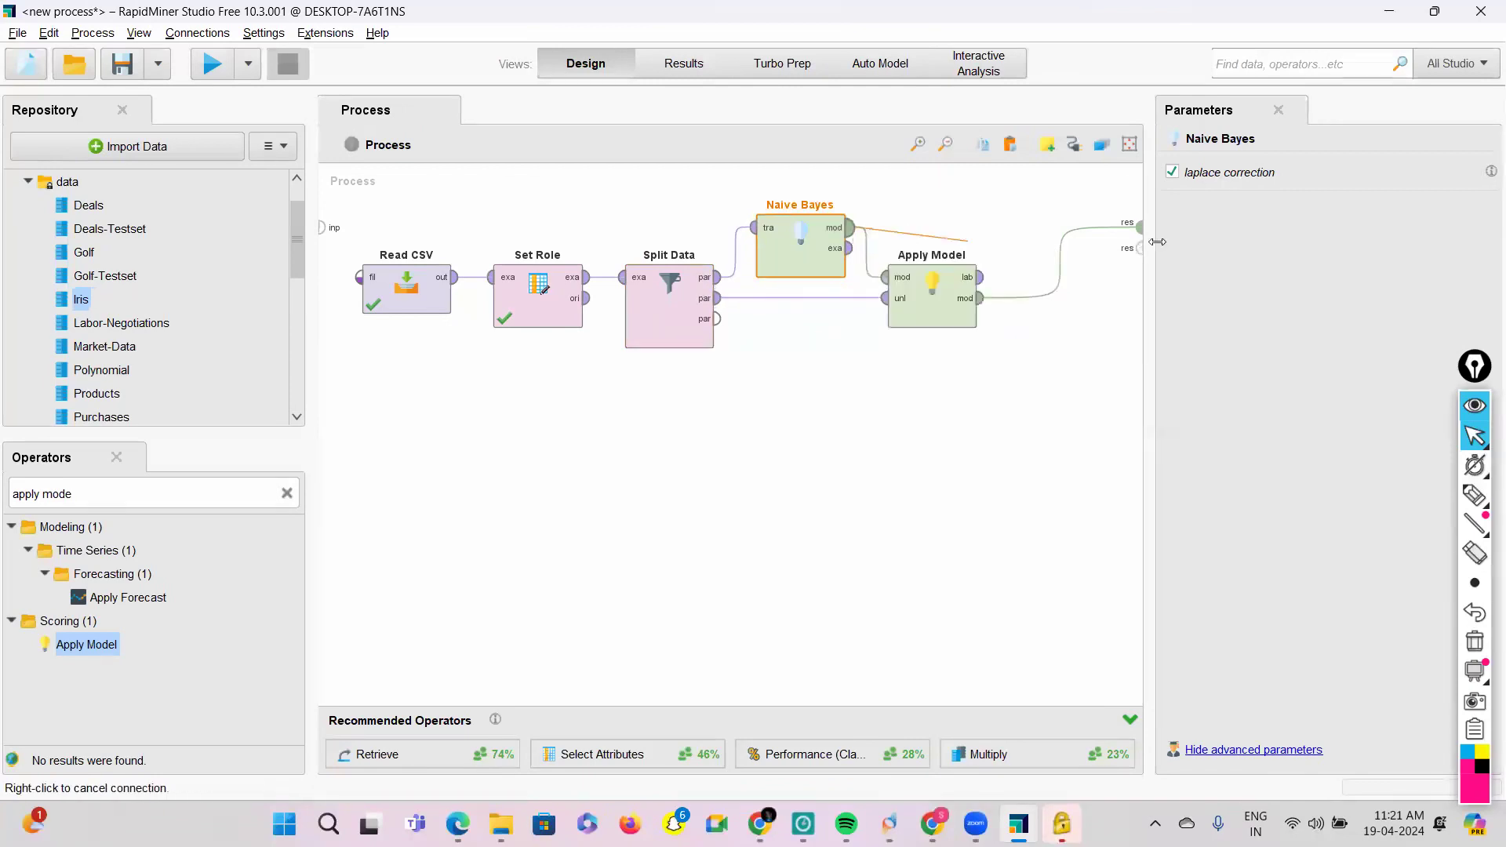
pyautogui.click(848, 248)
pyautogui.click(1137, 229)
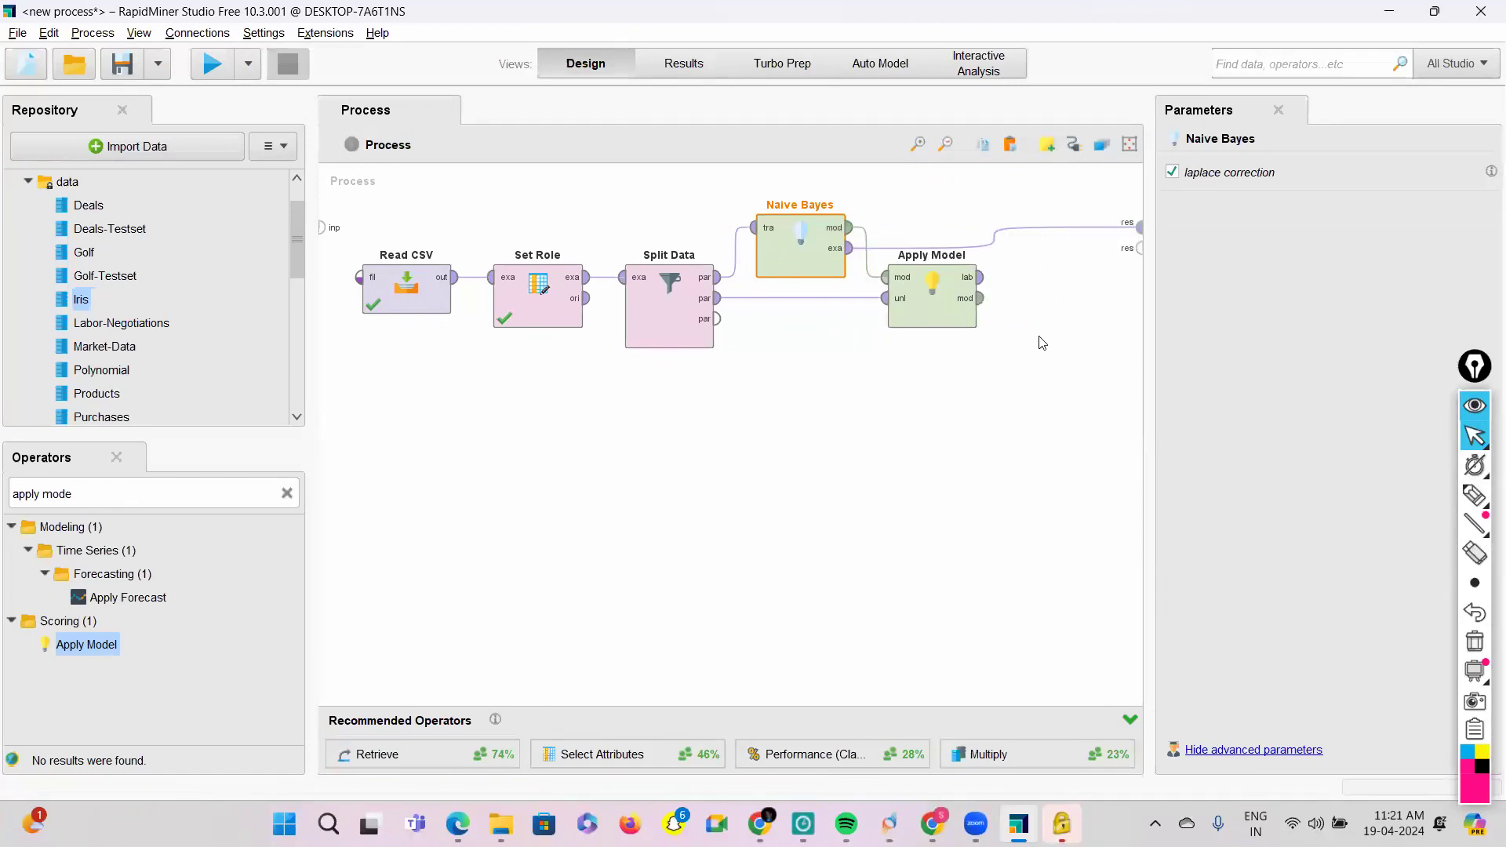
pyautogui.click(933, 309)
pyautogui.click(1138, 249)
pyautogui.click(981, 277)
pyautogui.click(981, 298)
pyautogui.click(1139, 269)
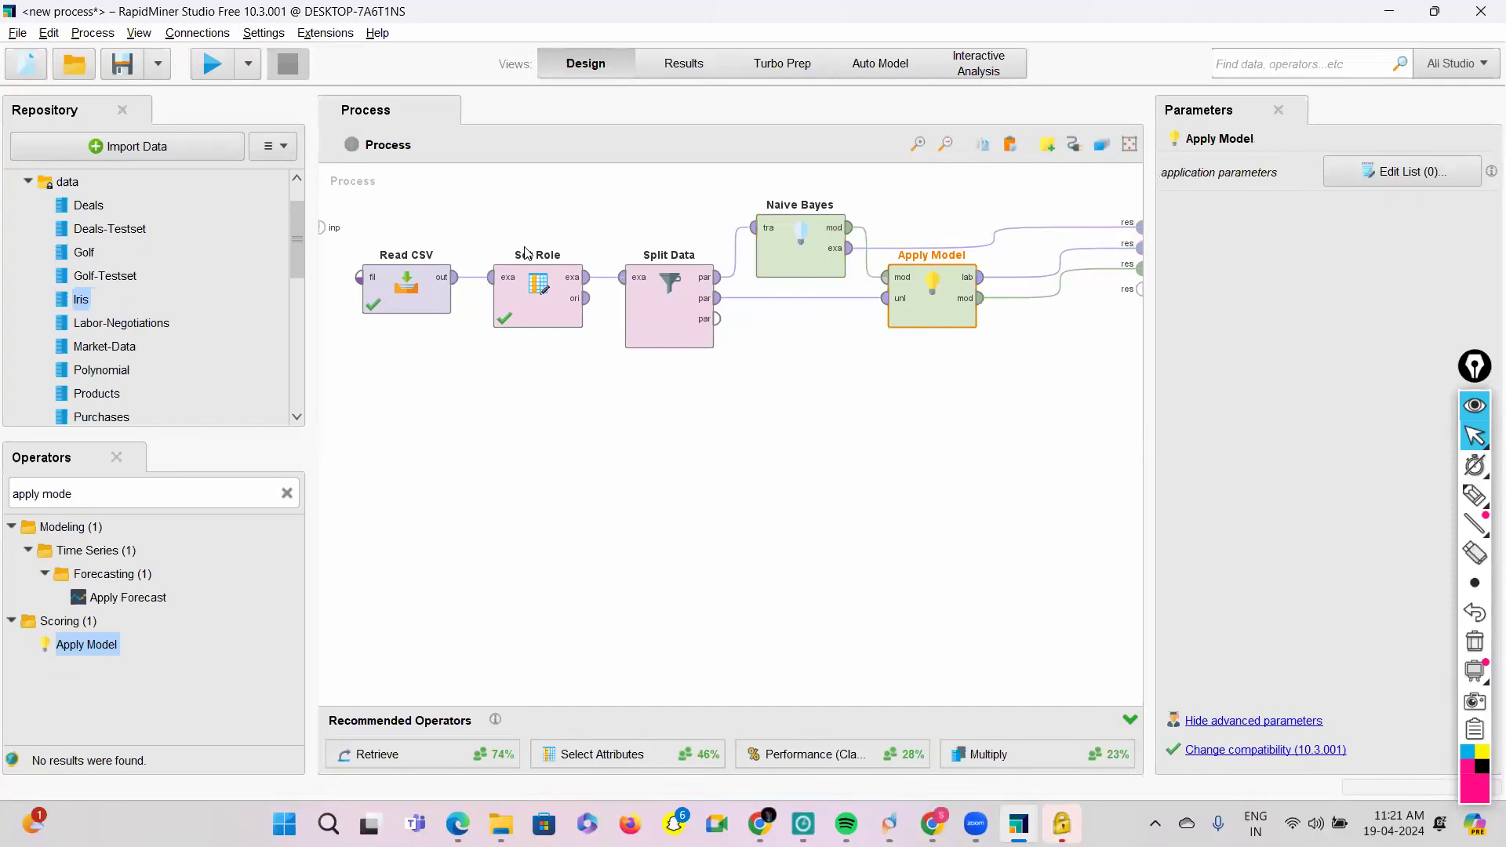
# Step: Review the Set Role attribute roles and the Split Data partition ratios without changing them
pyautogui.click(525, 253)
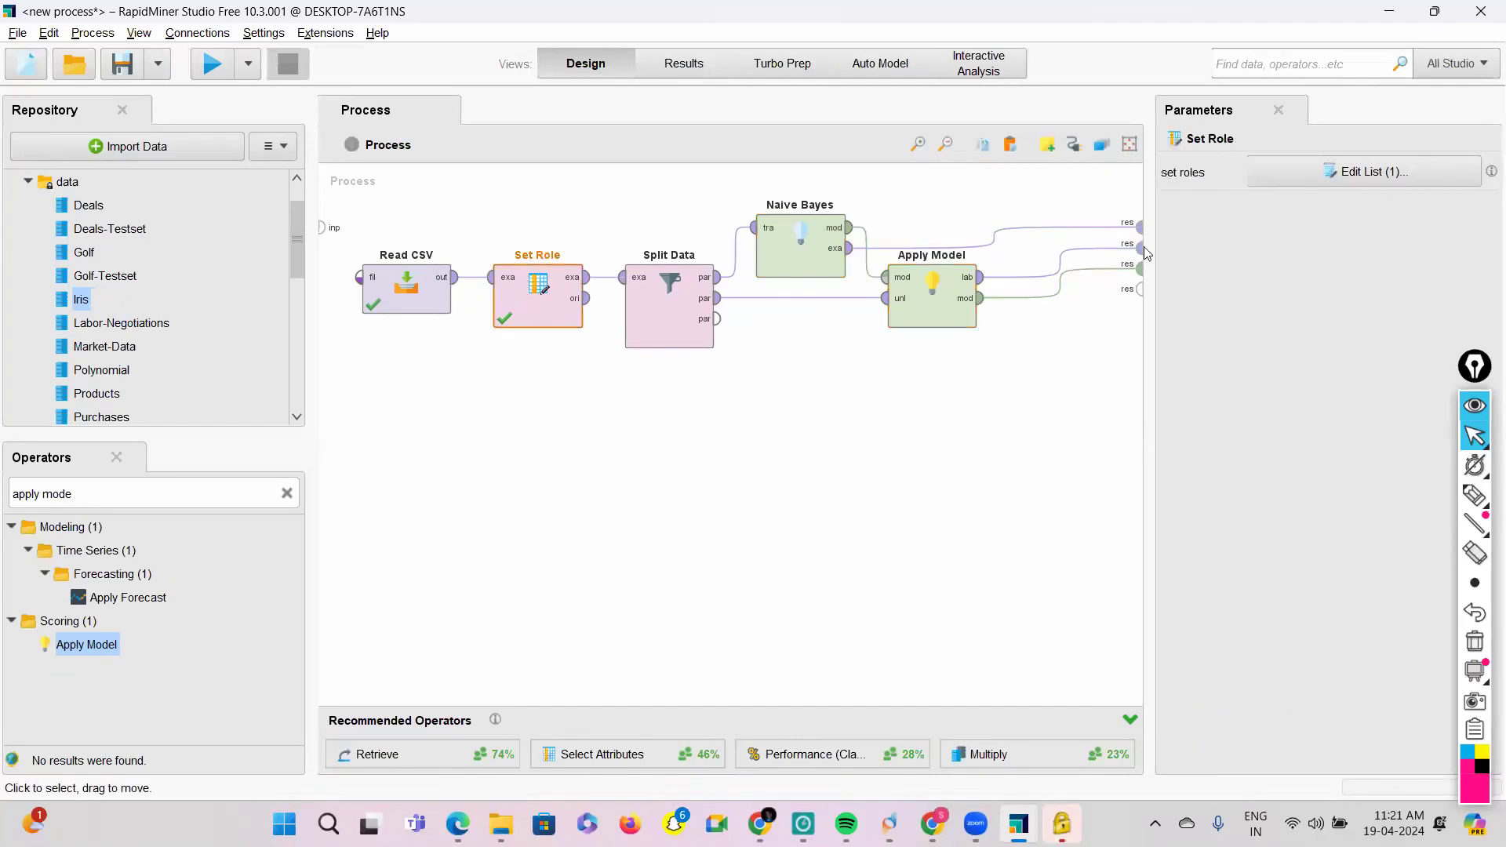
pyautogui.click(1289, 178)
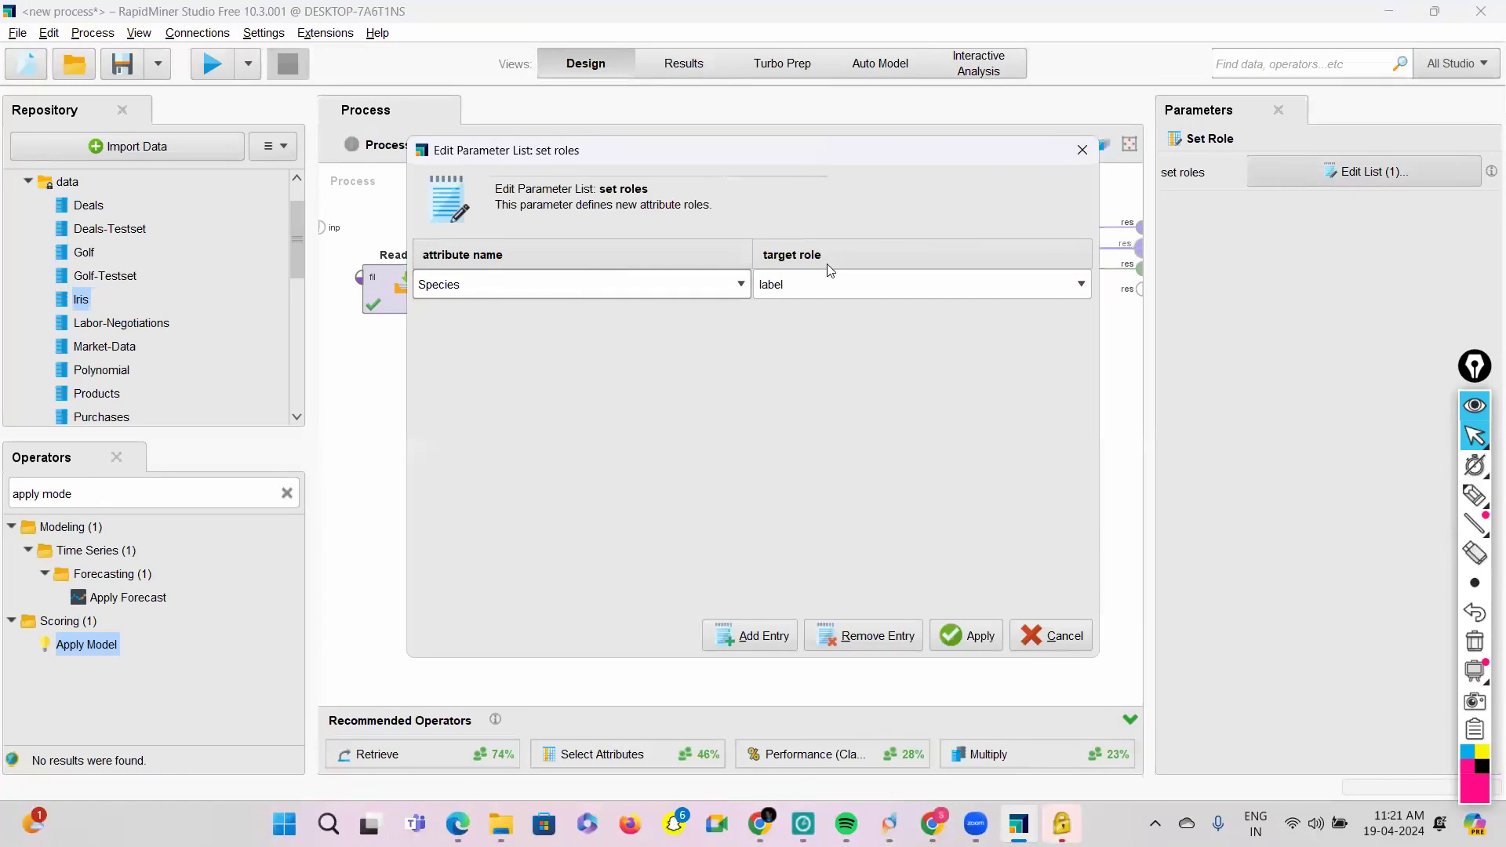
pyautogui.click(1081, 152)
pyautogui.click(675, 305)
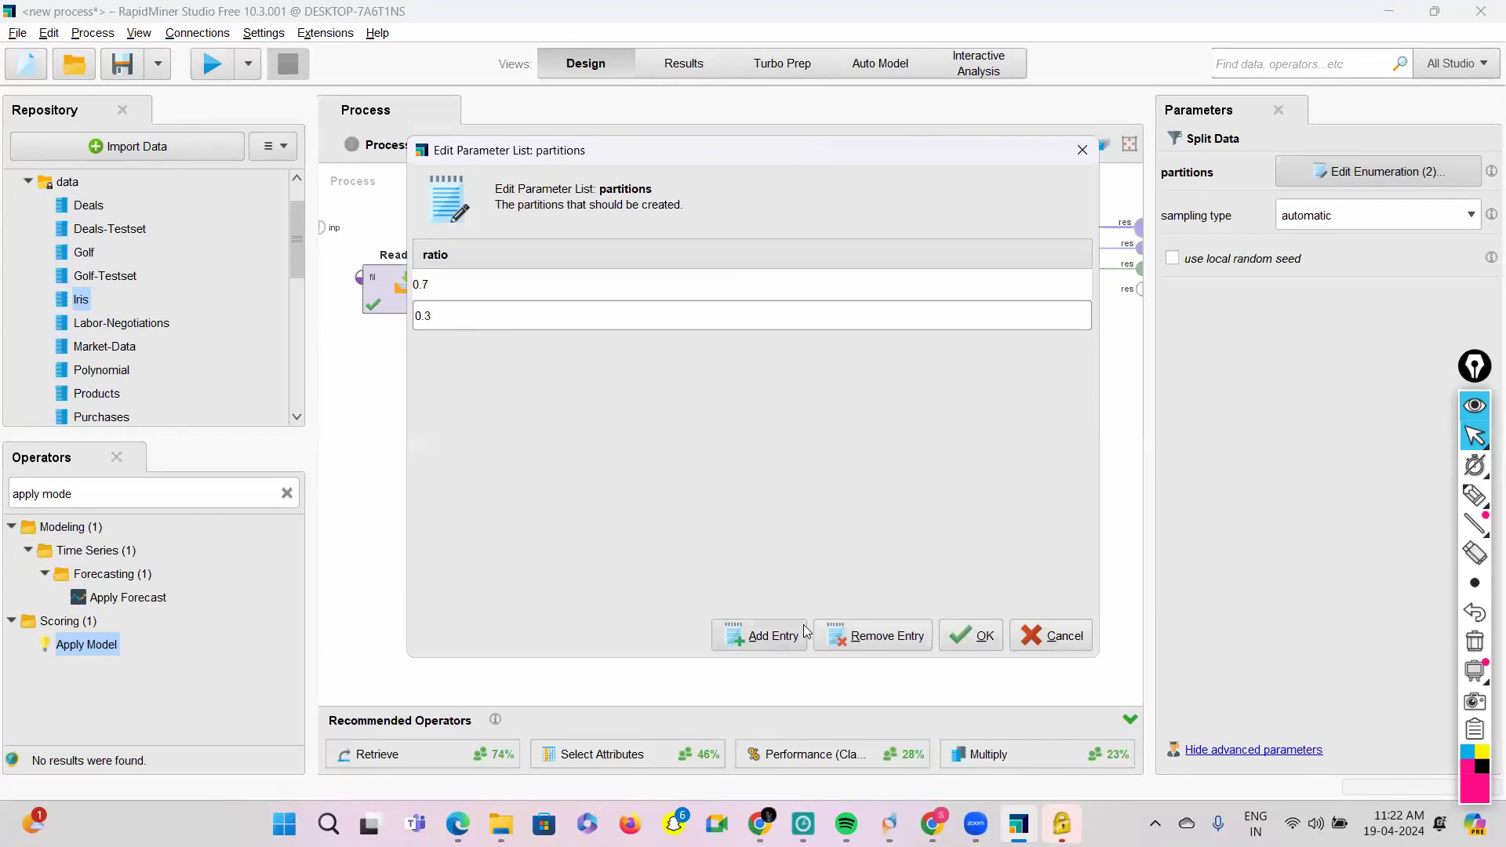
pyautogui.click(1083, 150)
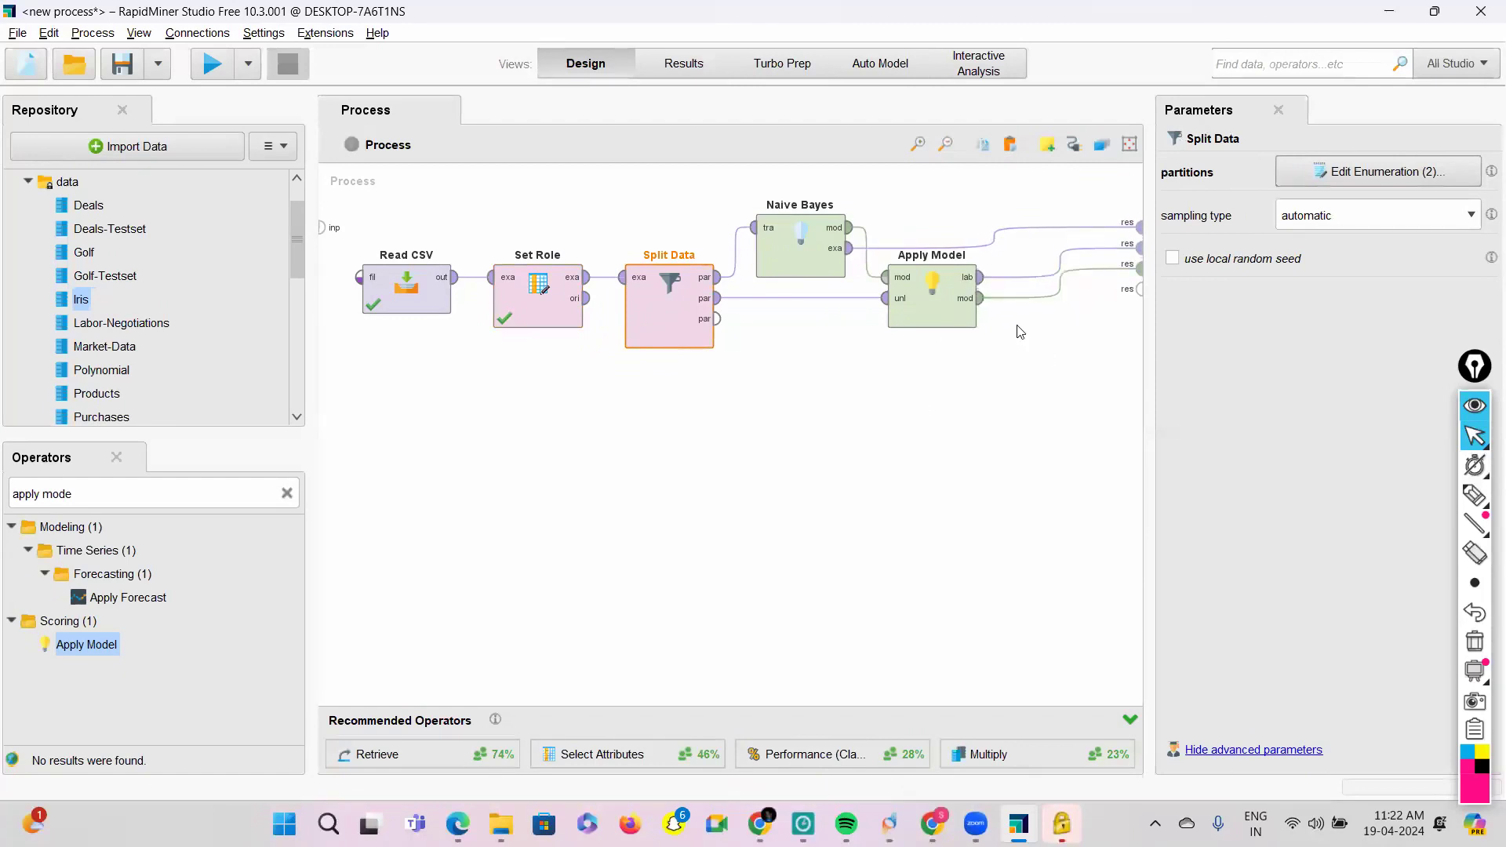
# Step: Run the process, examine the Split Data, Apply Model and Naive Bayes results, and return to the design
pyautogui.click(973, 289)
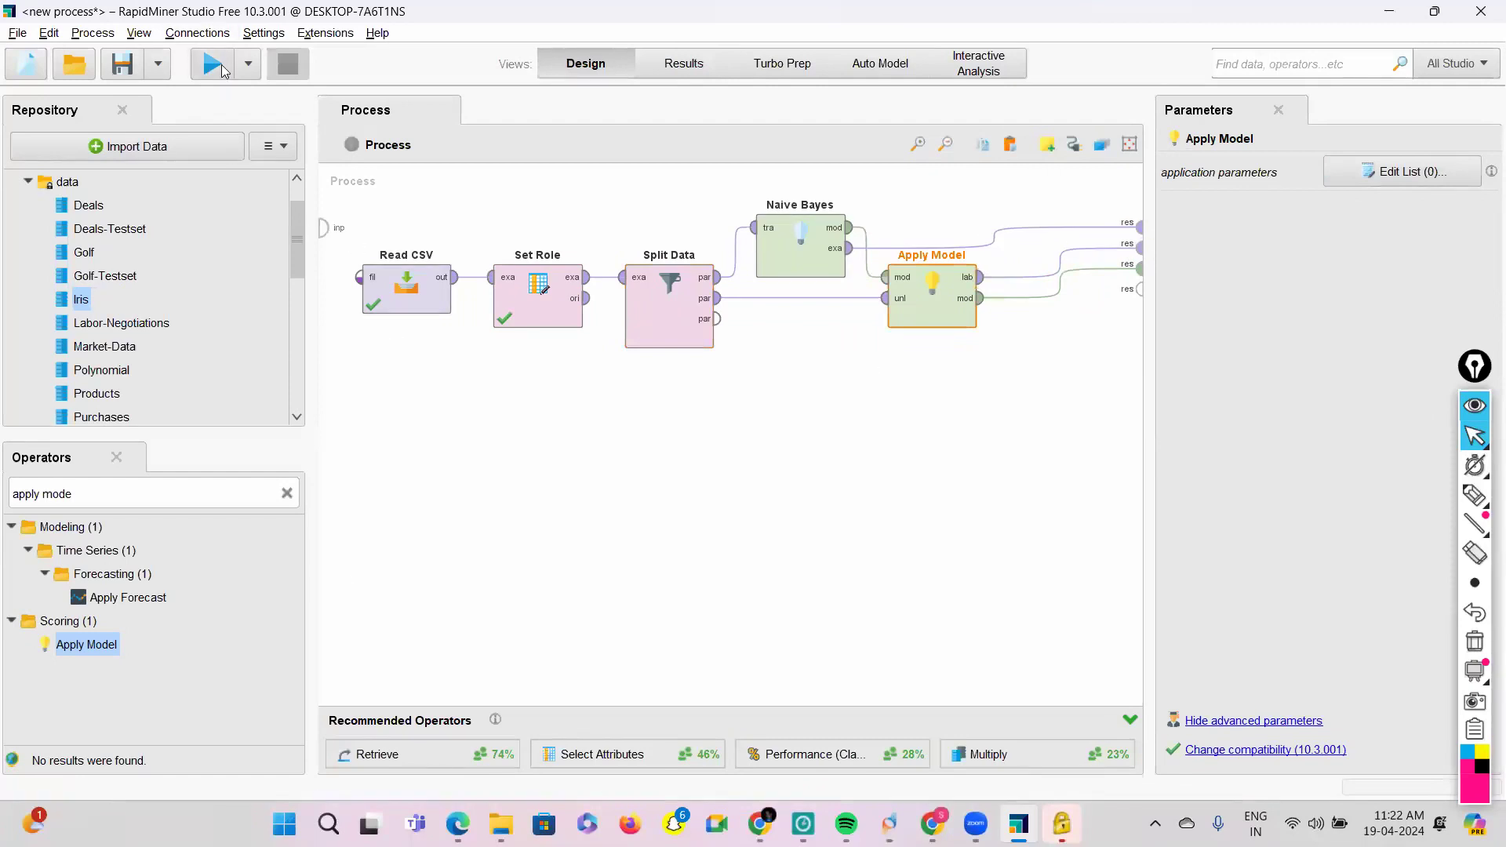
pyautogui.click(222, 71)
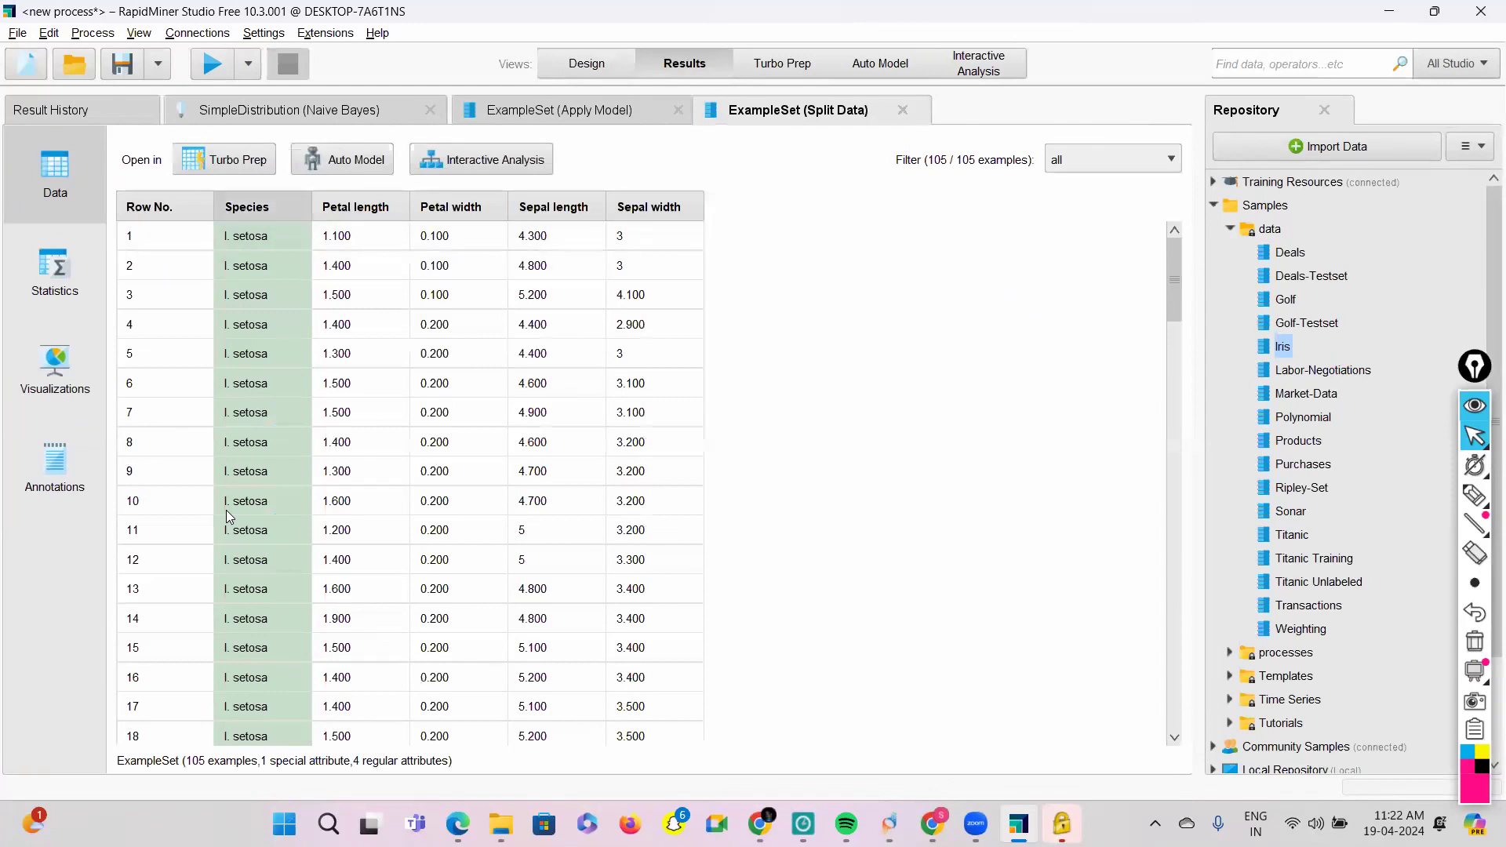
pyautogui.scroll(-18, 229, 516)
pyautogui.click(532, 116)
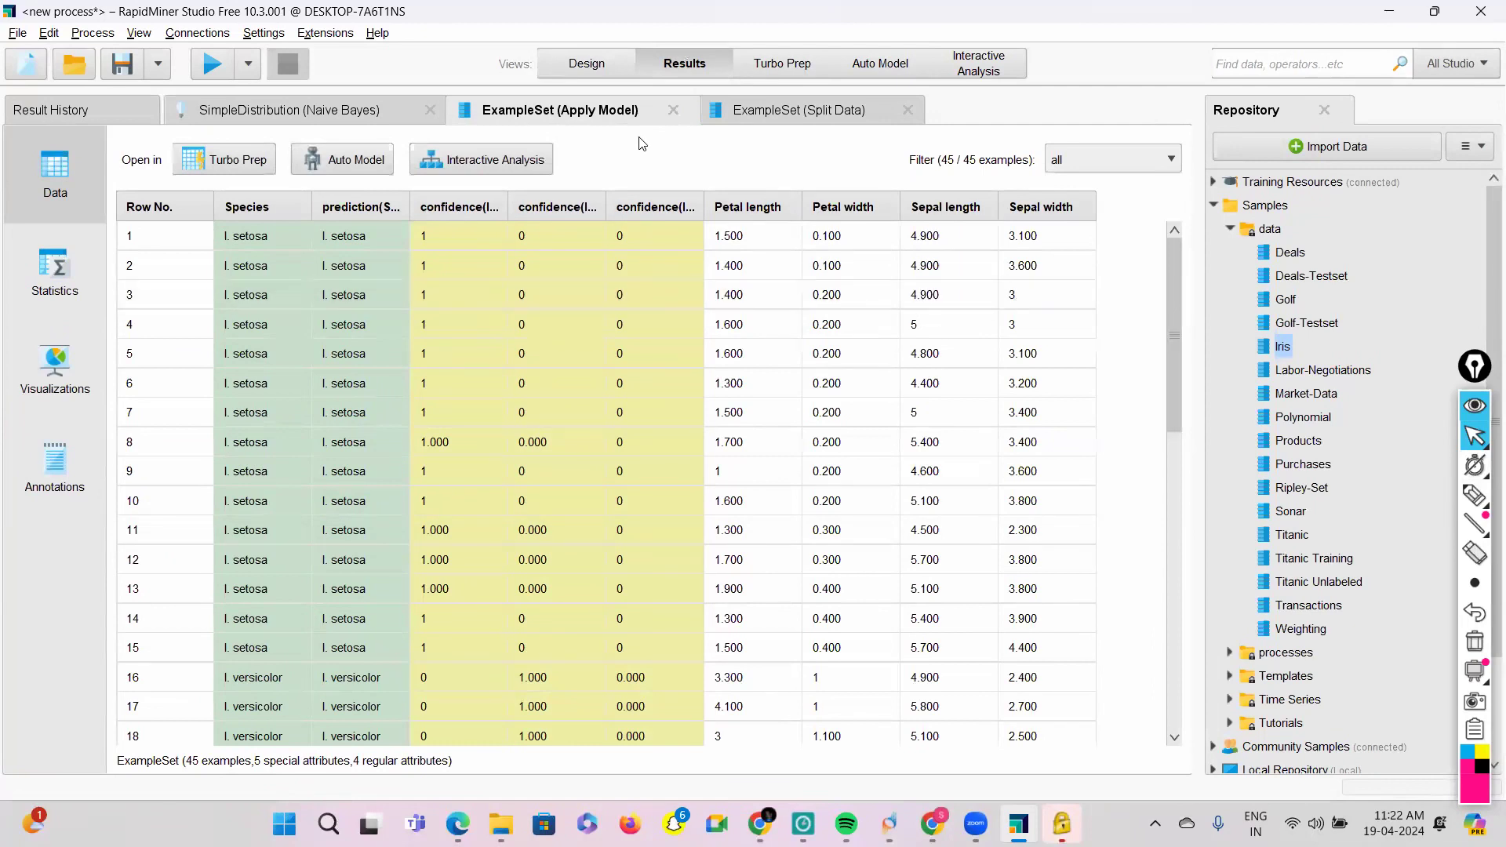
pyautogui.click(276, 116)
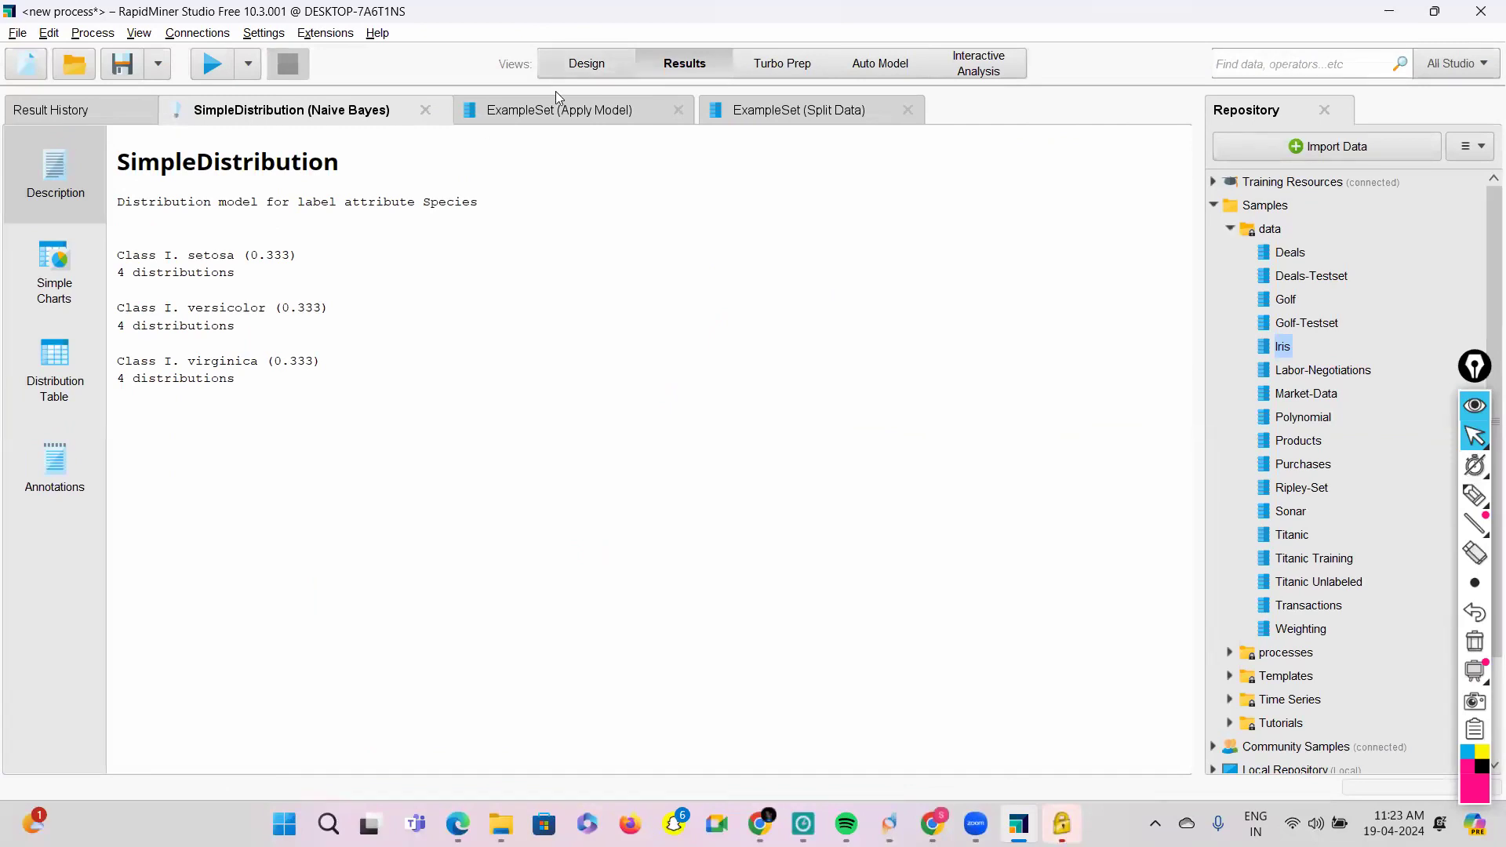
pyautogui.click(587, 63)
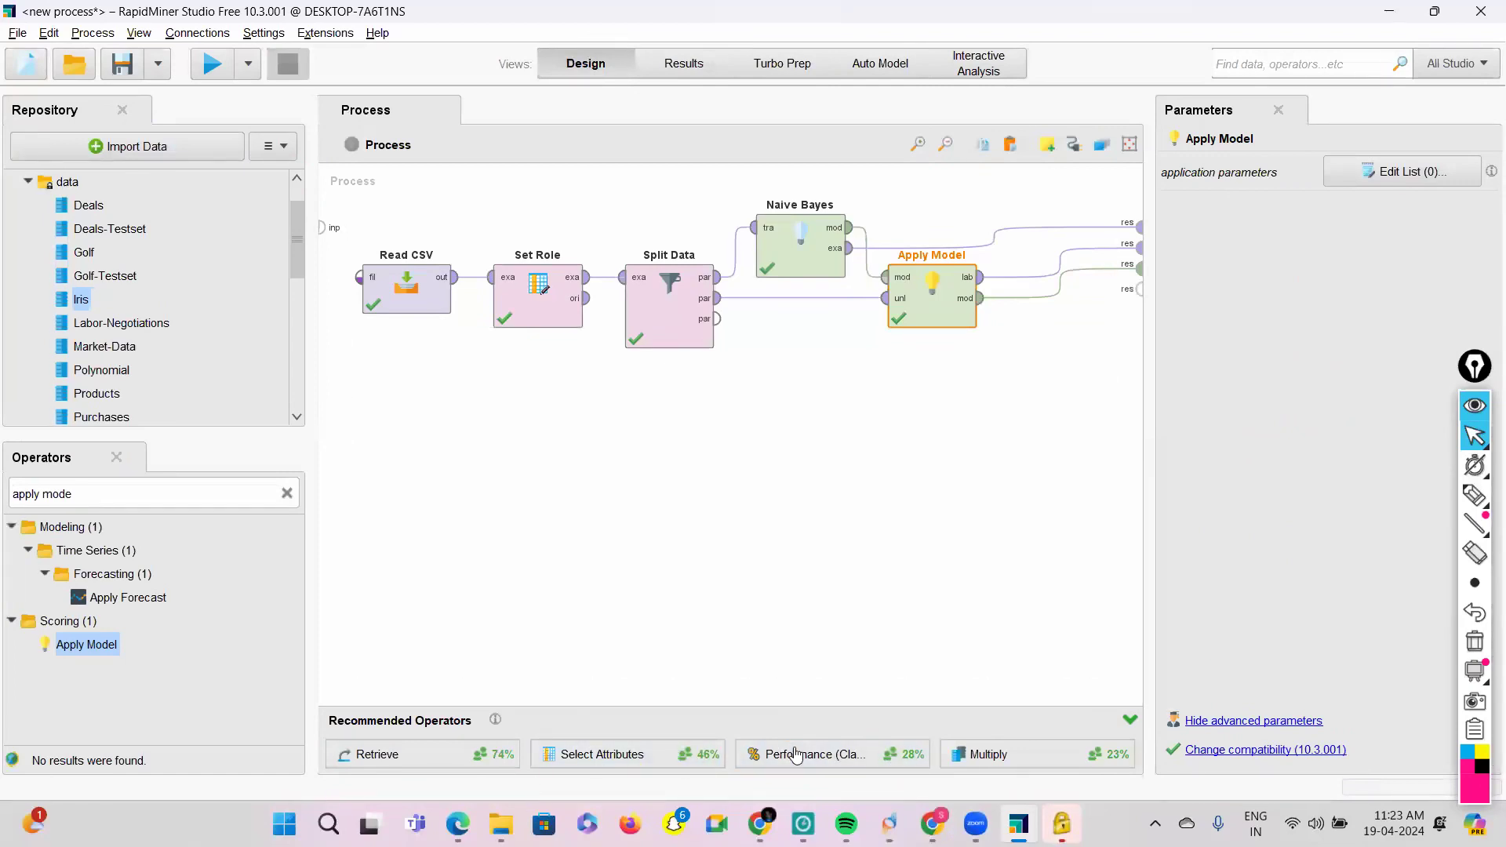
# Step: Add the recommended Performance (Classification) operator below Apply Model and connect Apply Model's labelled output to its labelled data input
pyautogui.moveTo(799, 754); pyautogui.dragTo(895, 614)
pyautogui.moveTo(1049, 414); pyautogui.dragTo(1009, 393)
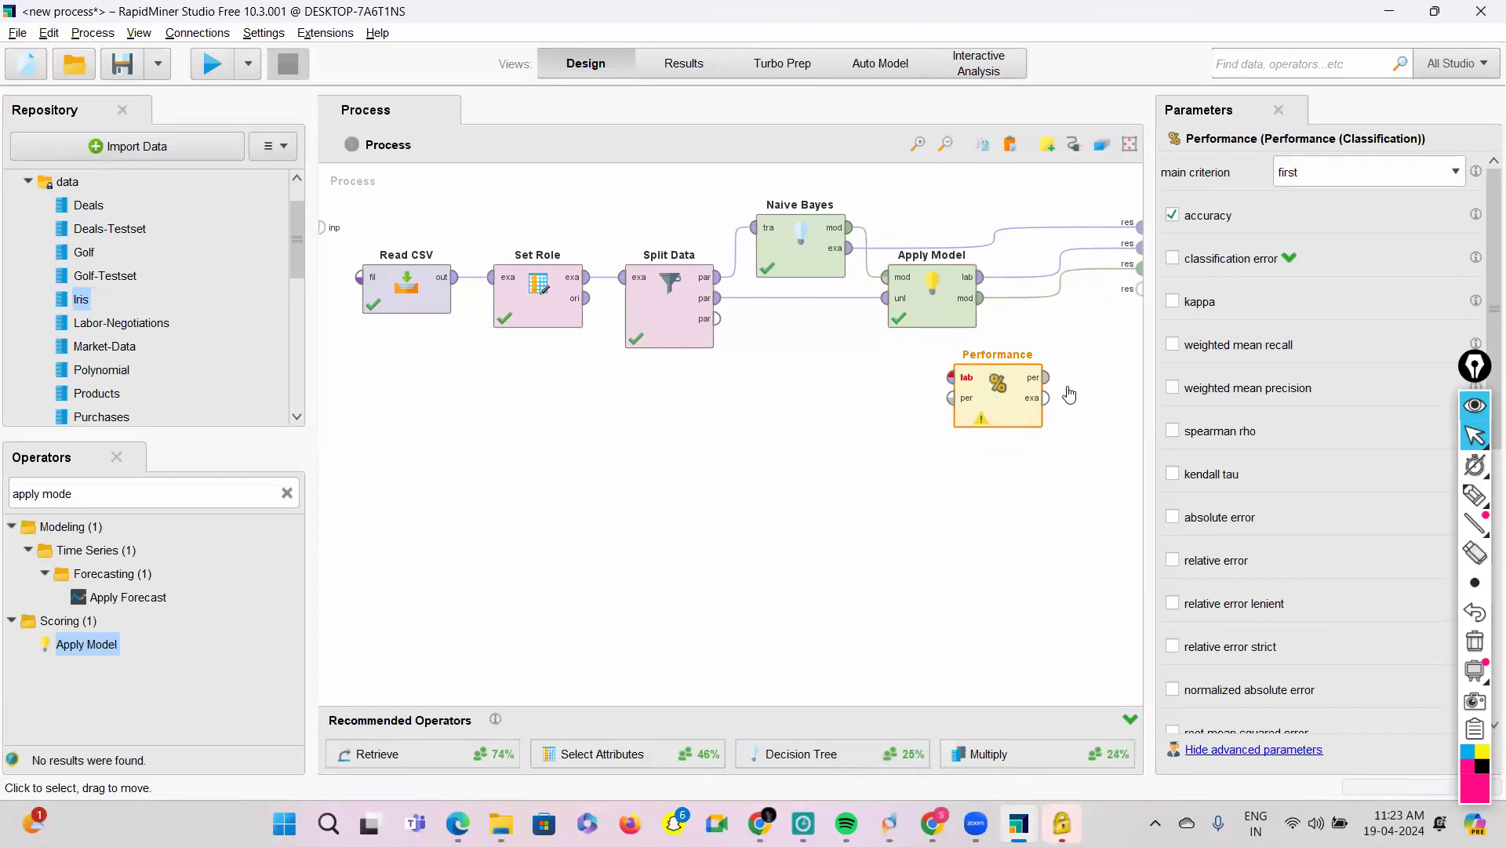
pyautogui.moveTo(1009, 394); pyautogui.dragTo(1070, 394)
pyautogui.moveTo(983, 281); pyautogui.dragTo(1018, 387)
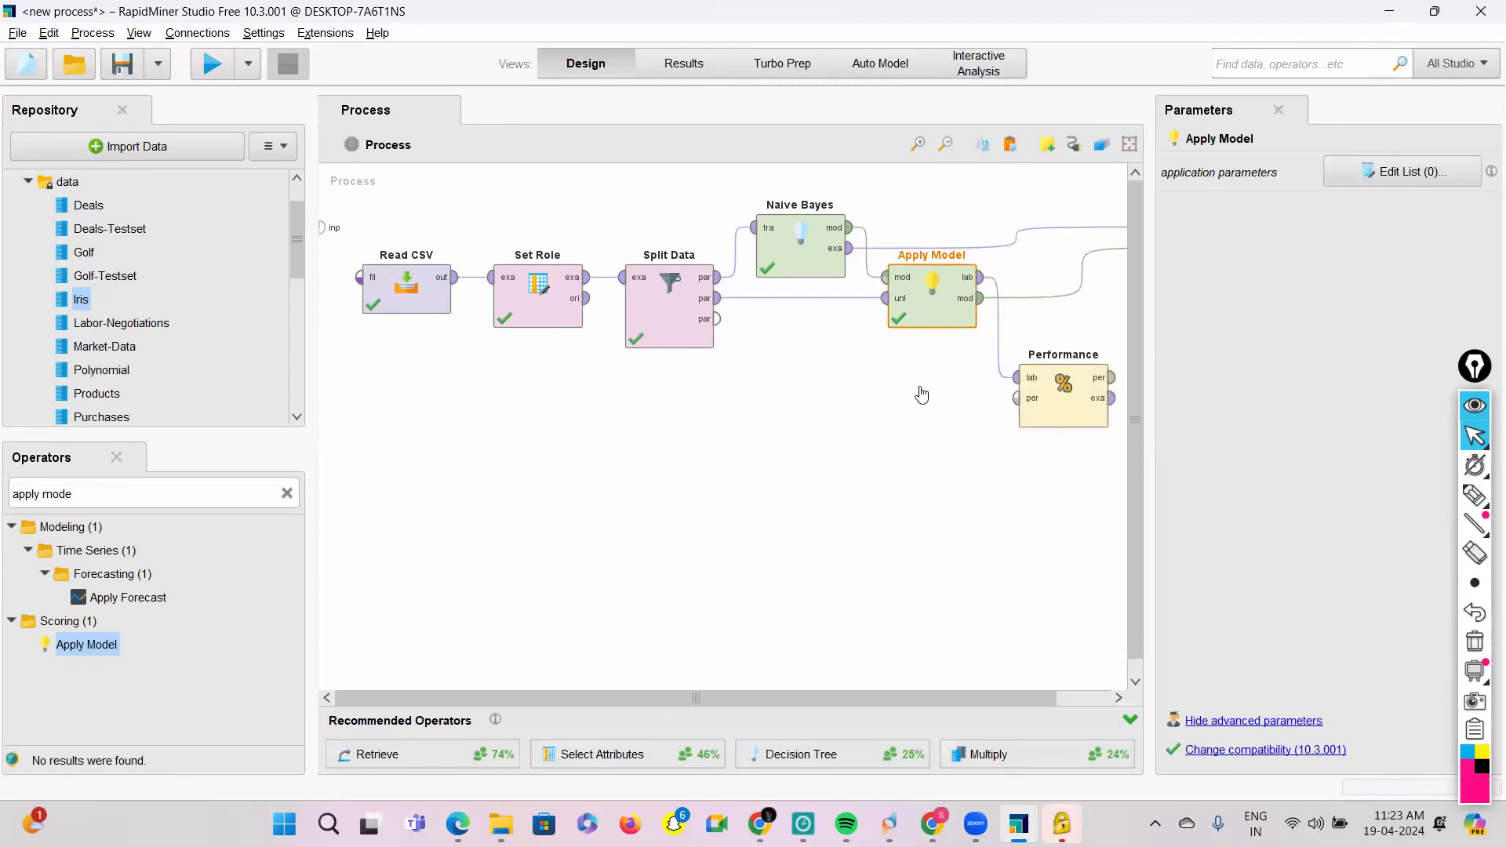
# Step: Connect the performance and example set outputs of the Performance operator to the next two free result ports
pyautogui.hscroll(3, 1114, 259)
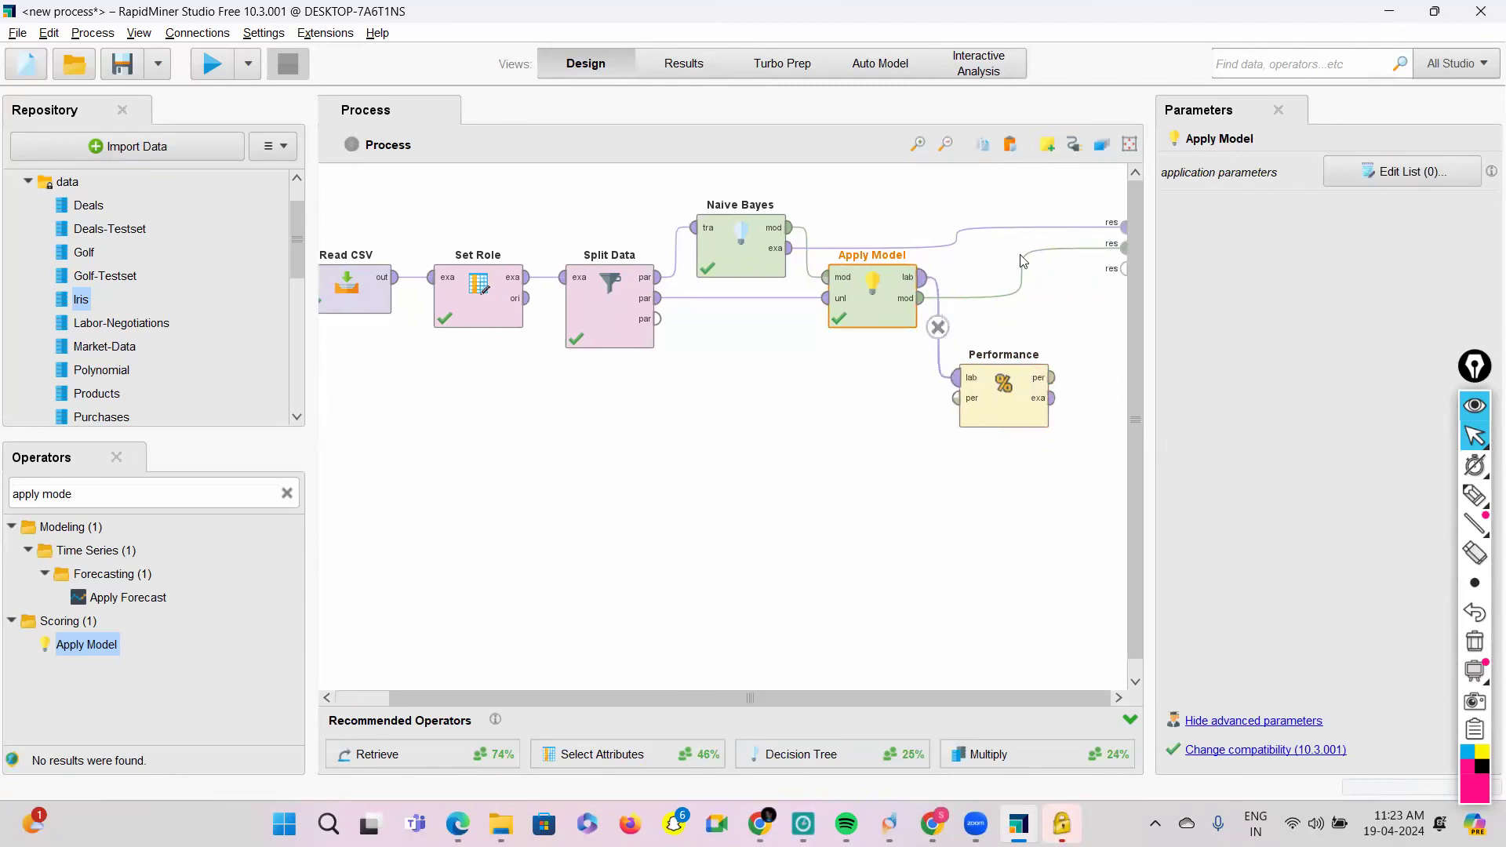
pyautogui.click(1052, 377)
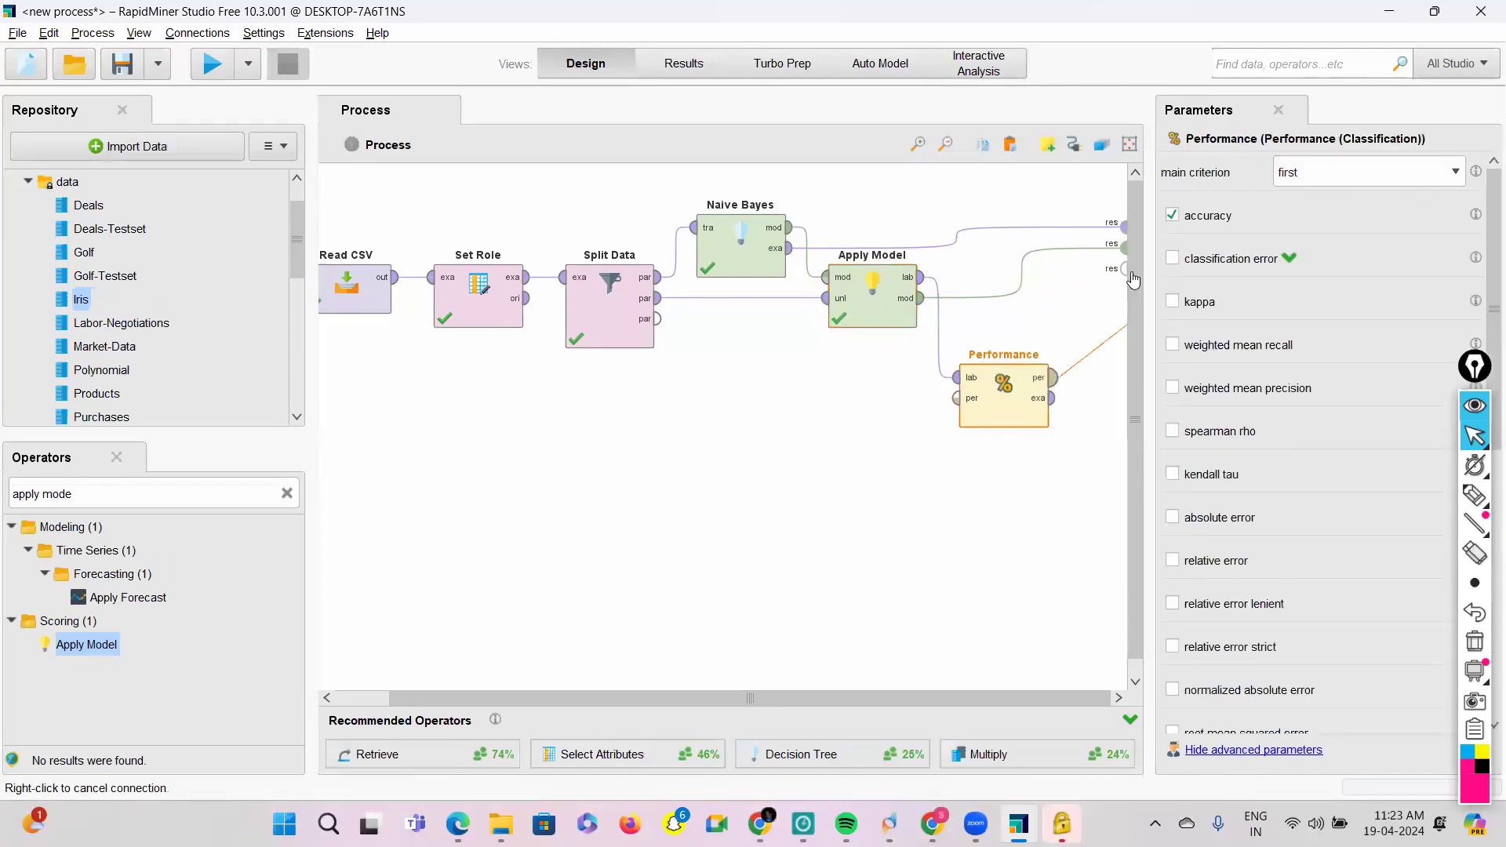
pyautogui.click(1126, 269)
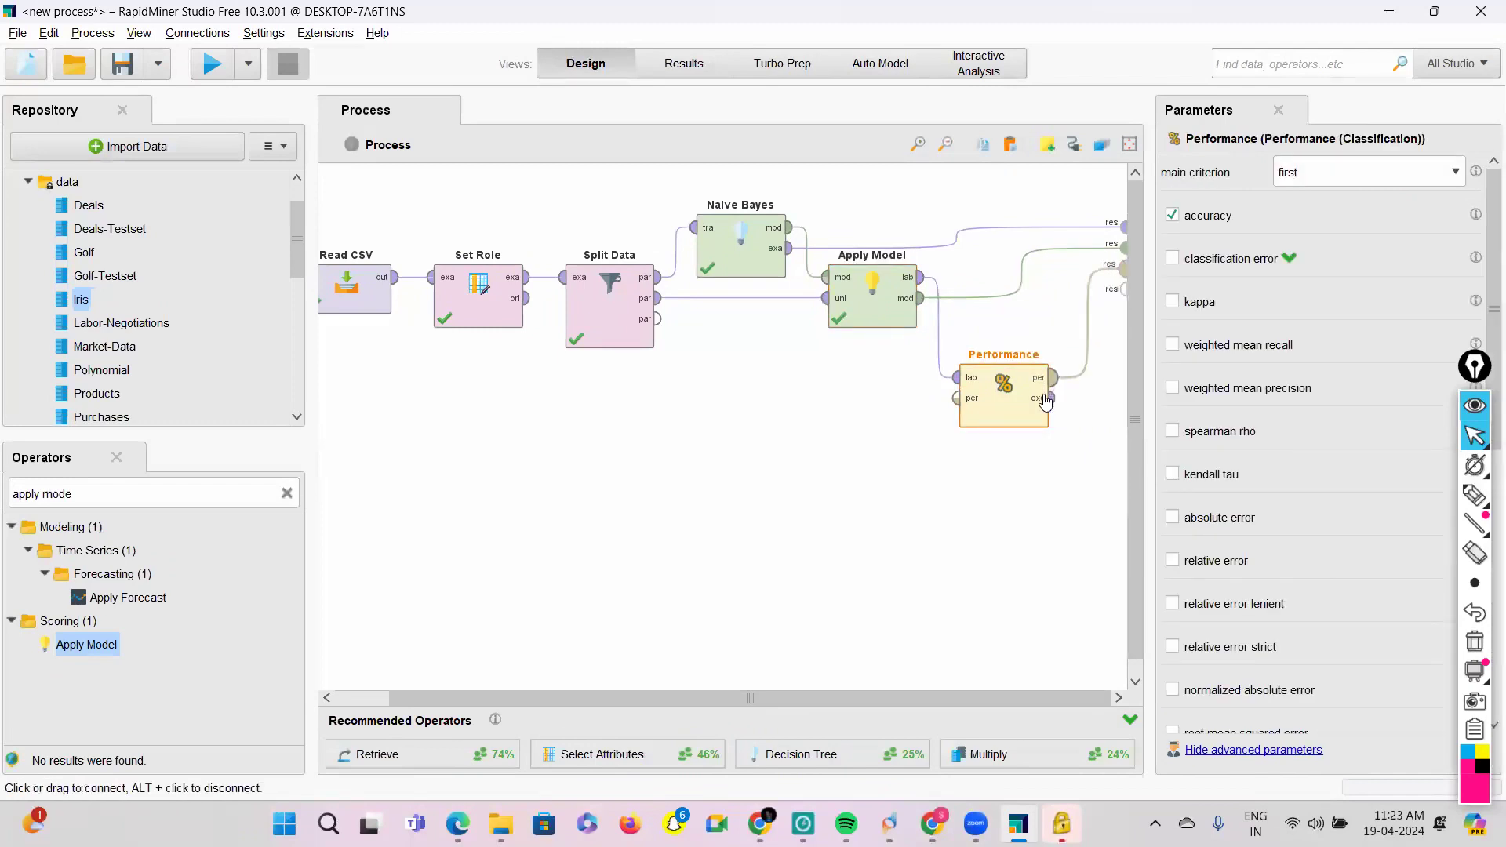
pyautogui.click(1048, 399)
pyautogui.click(1125, 290)
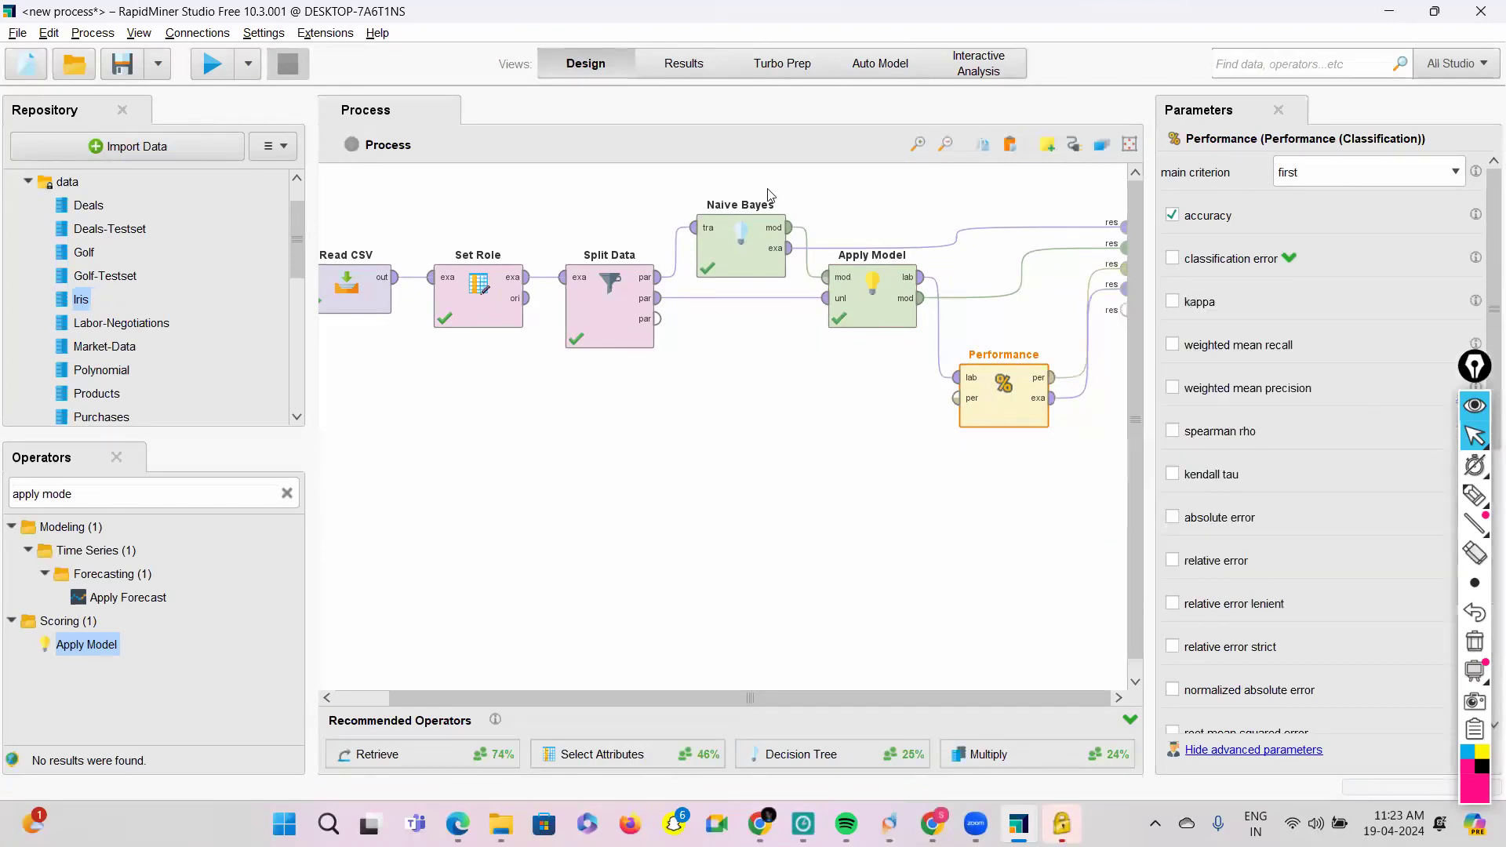
# Step: Run the process, examine the accuracy and confusion matrix of the Naive Bayes model, and return to the design
pyautogui.click(213, 65)
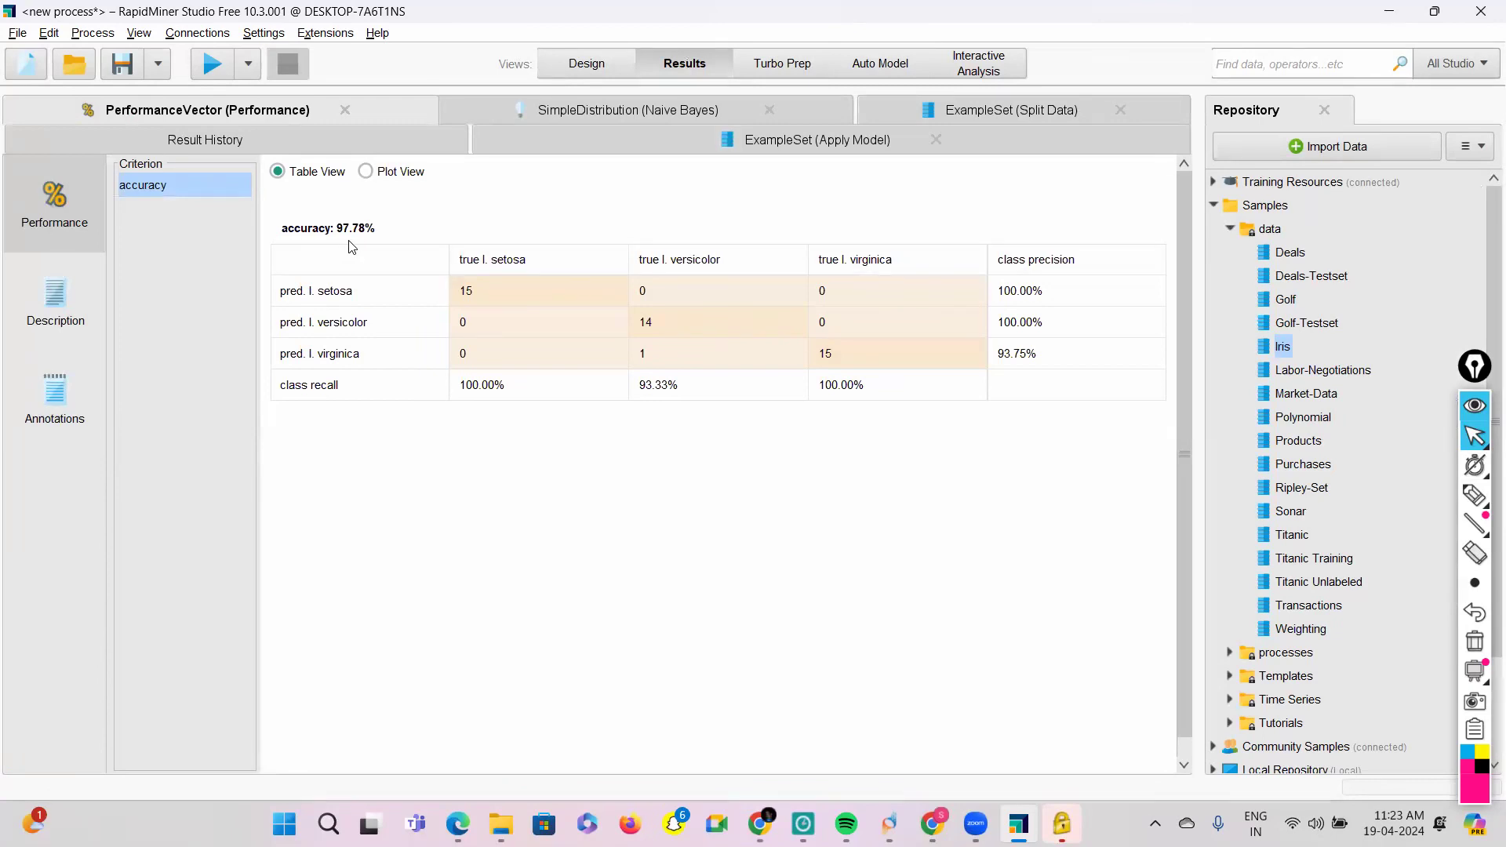
pyautogui.click(592, 75)
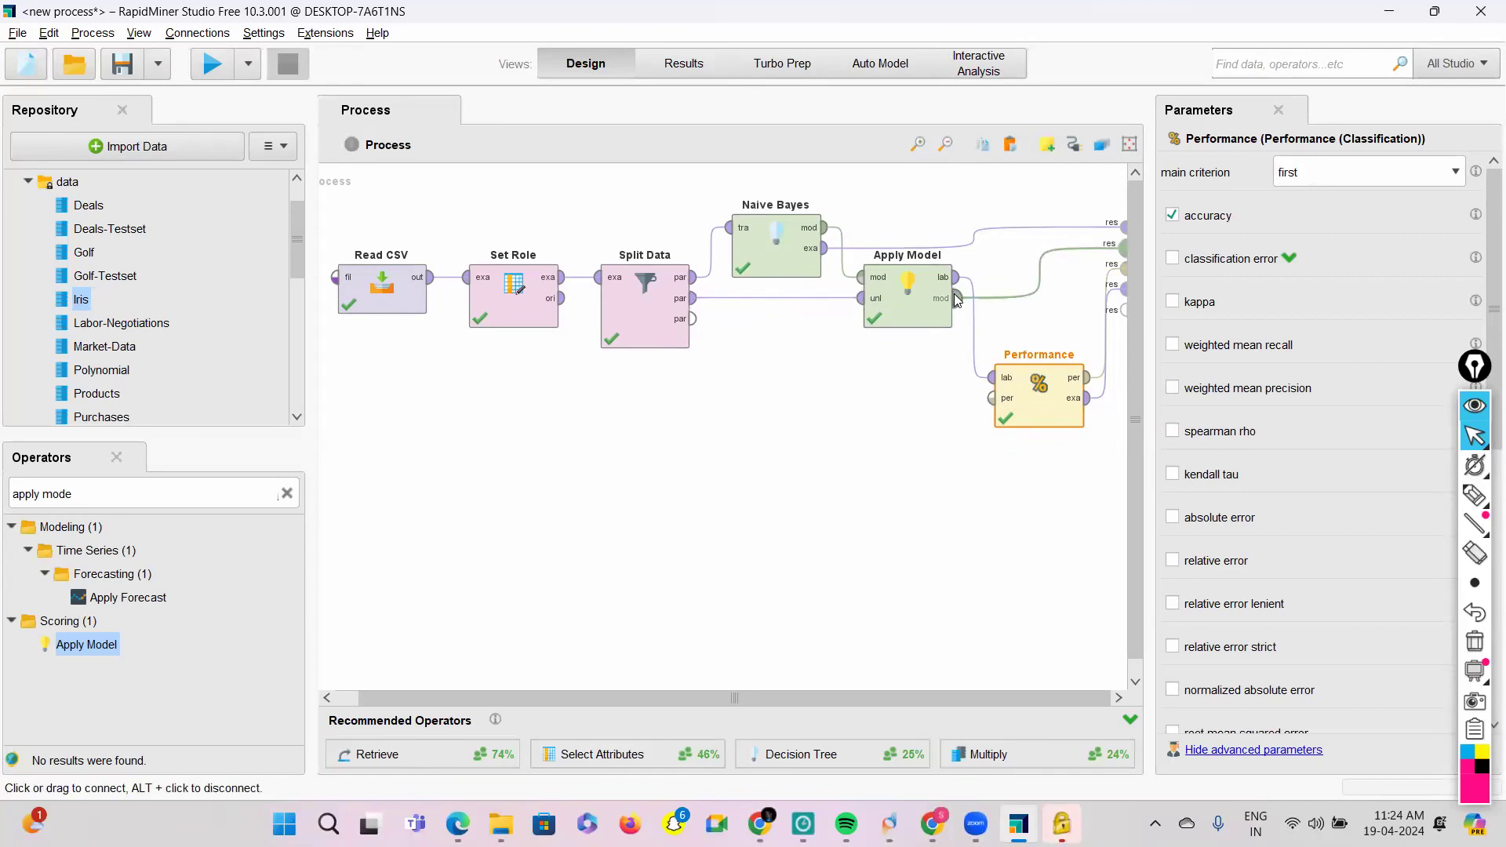
pyautogui.moveTo(957, 300)
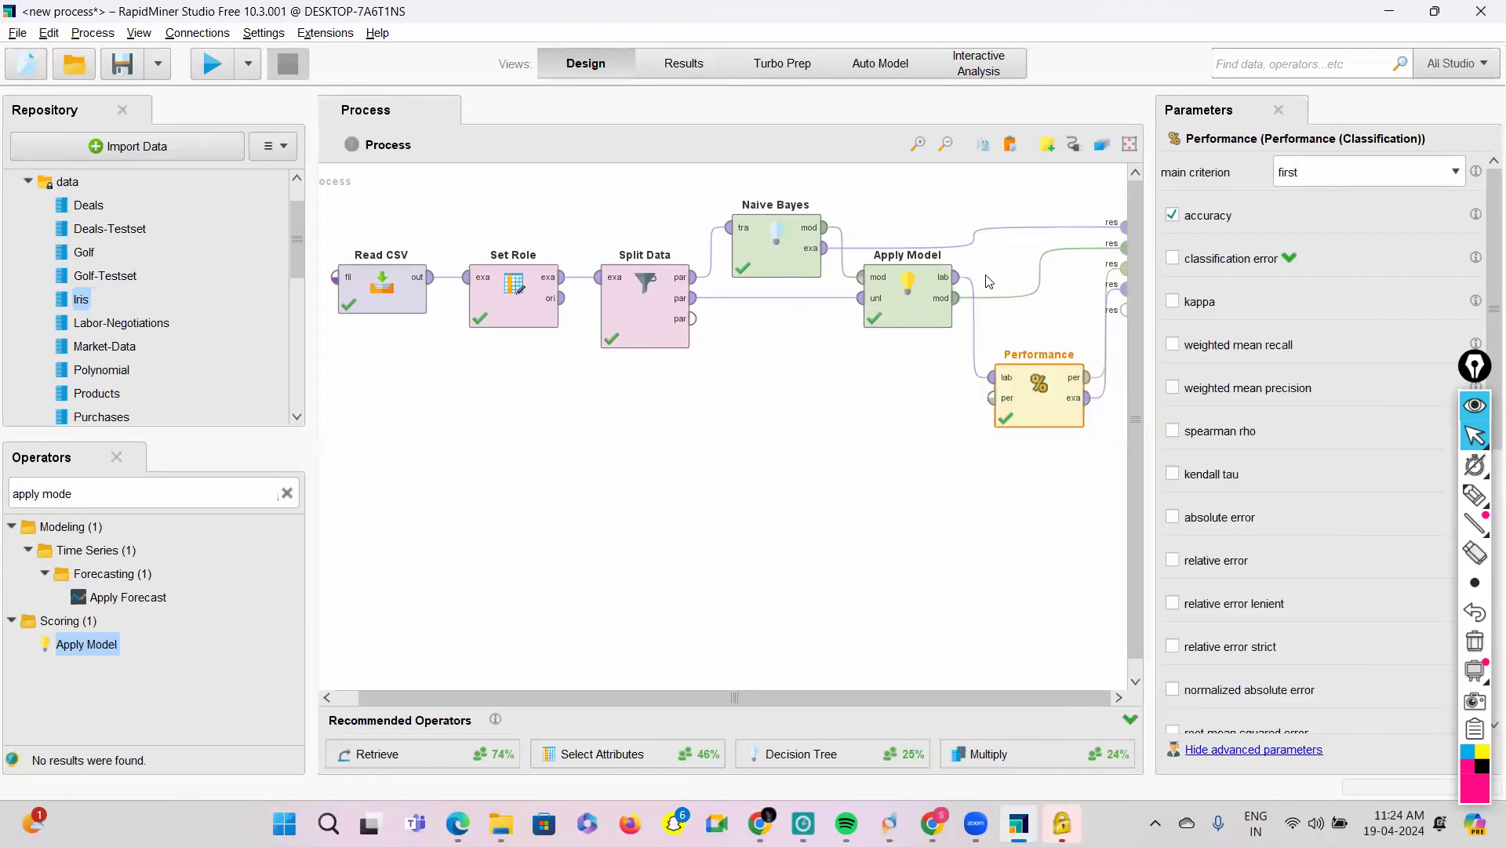
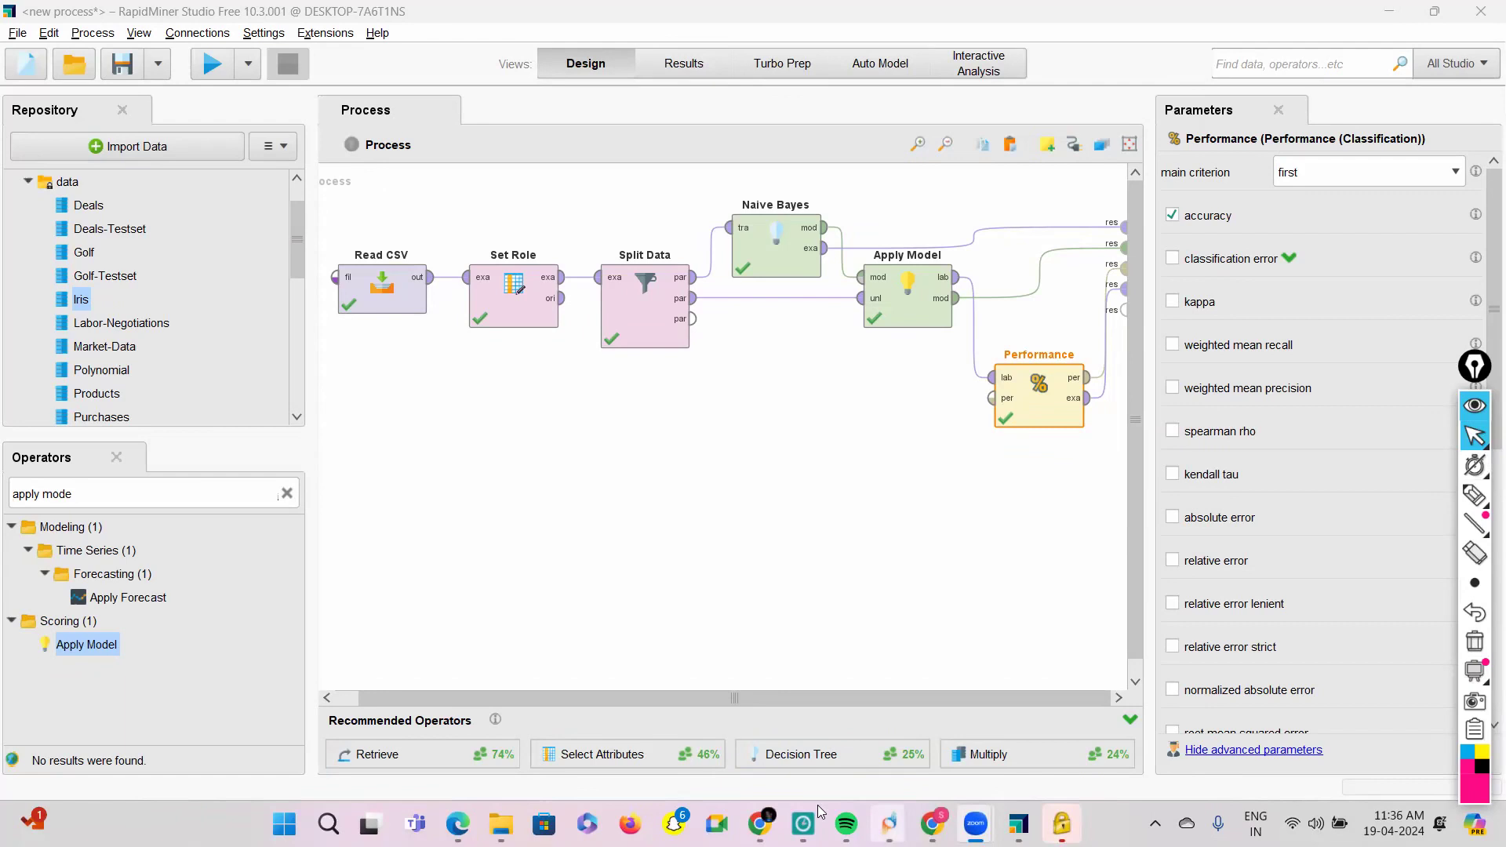
# Step: Switch to the Data Science mindmap in Chrome and handwrite an underlined "KNN" and "Hyper" with an arrow from the circled K
pyautogui.click(761, 824)
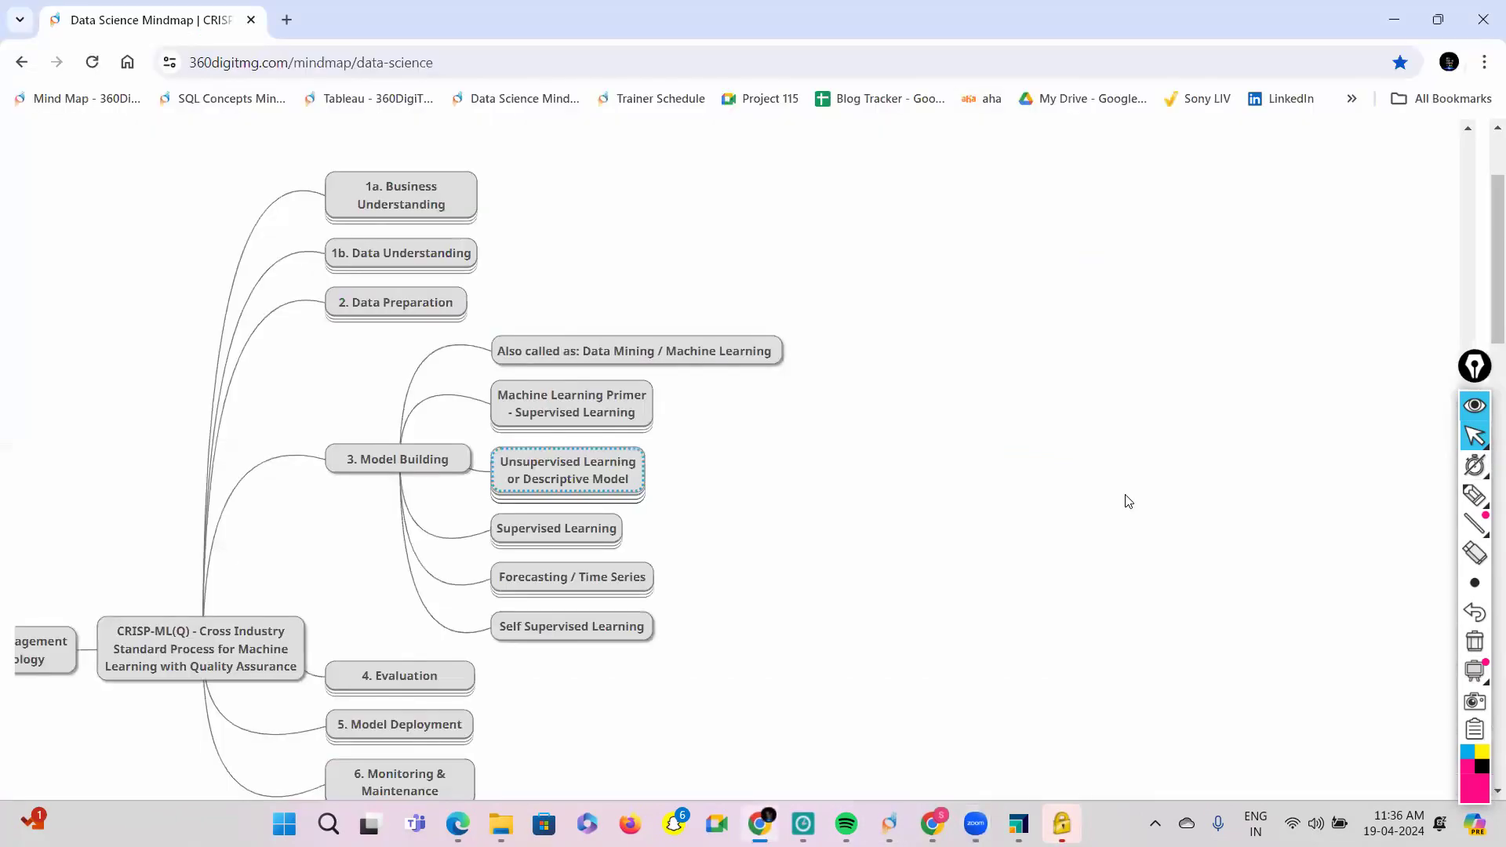
pyautogui.click(1476, 499)
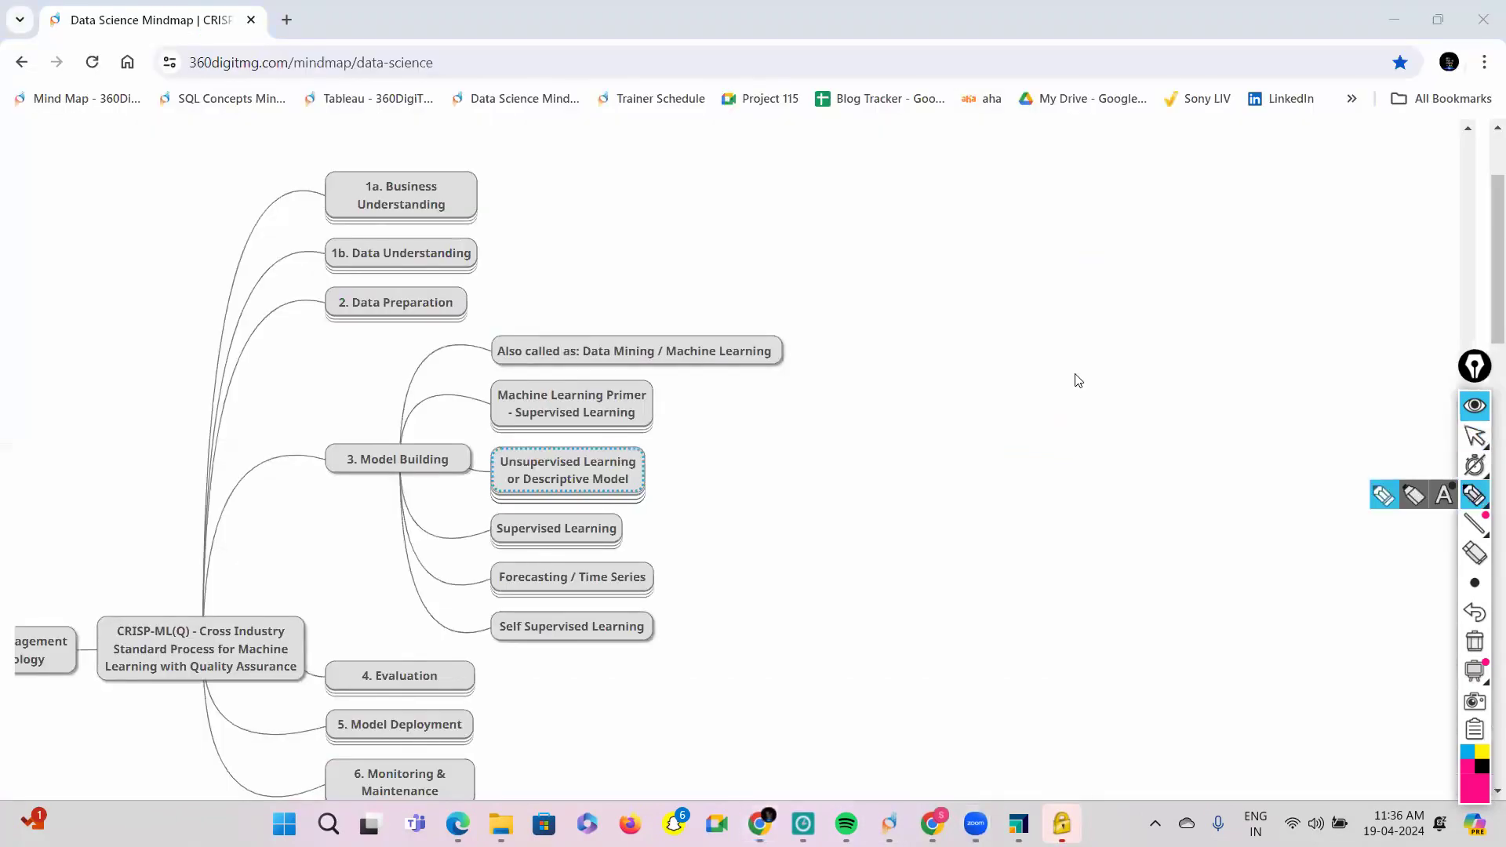
pyautogui.moveTo(1014, 385)
pyautogui.mouseDown()
pyautogui.moveTo(1016, 412)
pyautogui.moveTo(1032, 386)
pyautogui.moveTo(1037, 410)
pyautogui.moveTo(1086, 376)
pyautogui.mouseUp()
pyautogui.moveTo(1009, 439); pyautogui.dragTo(1069, 425)
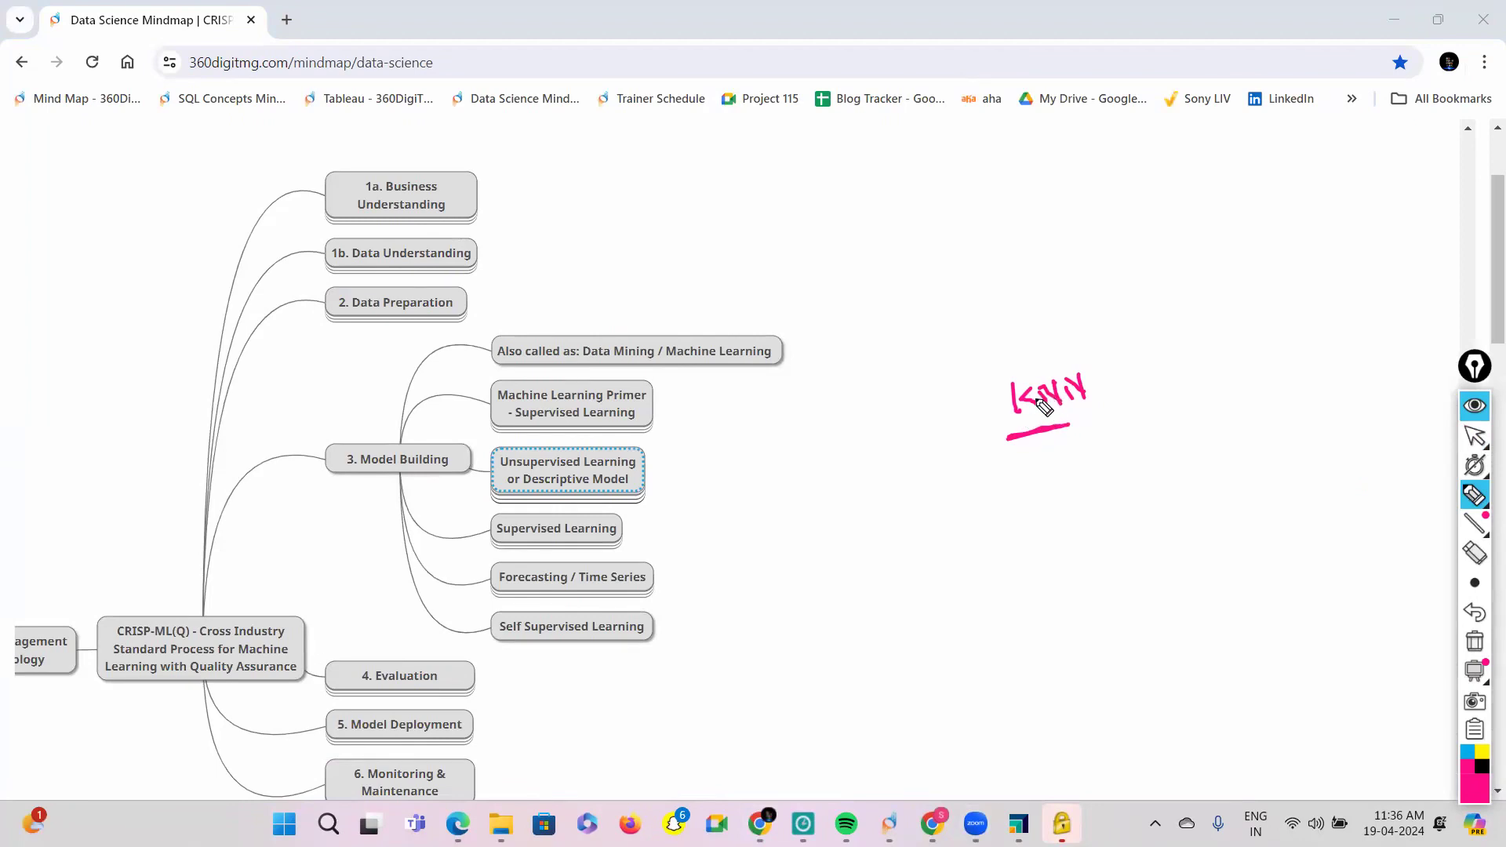
pyautogui.moveTo(1037, 444)
pyautogui.mouseDown()
pyautogui.moveTo(1035, 471)
pyautogui.moveTo(1059, 449)
pyautogui.moveTo(1095, 467)
pyautogui.moveTo(1132, 440)
pyautogui.moveTo(1017, 492)
pyautogui.mouseUp()
pyautogui.moveTo(1037, 378)
pyautogui.mouseDown()
pyautogui.moveTo(1007, 377)
pyautogui.moveTo(1013, 419)
pyautogui.moveTo(968, 502)
pyautogui.moveTo(985, 486)
pyautogui.mouseUp()
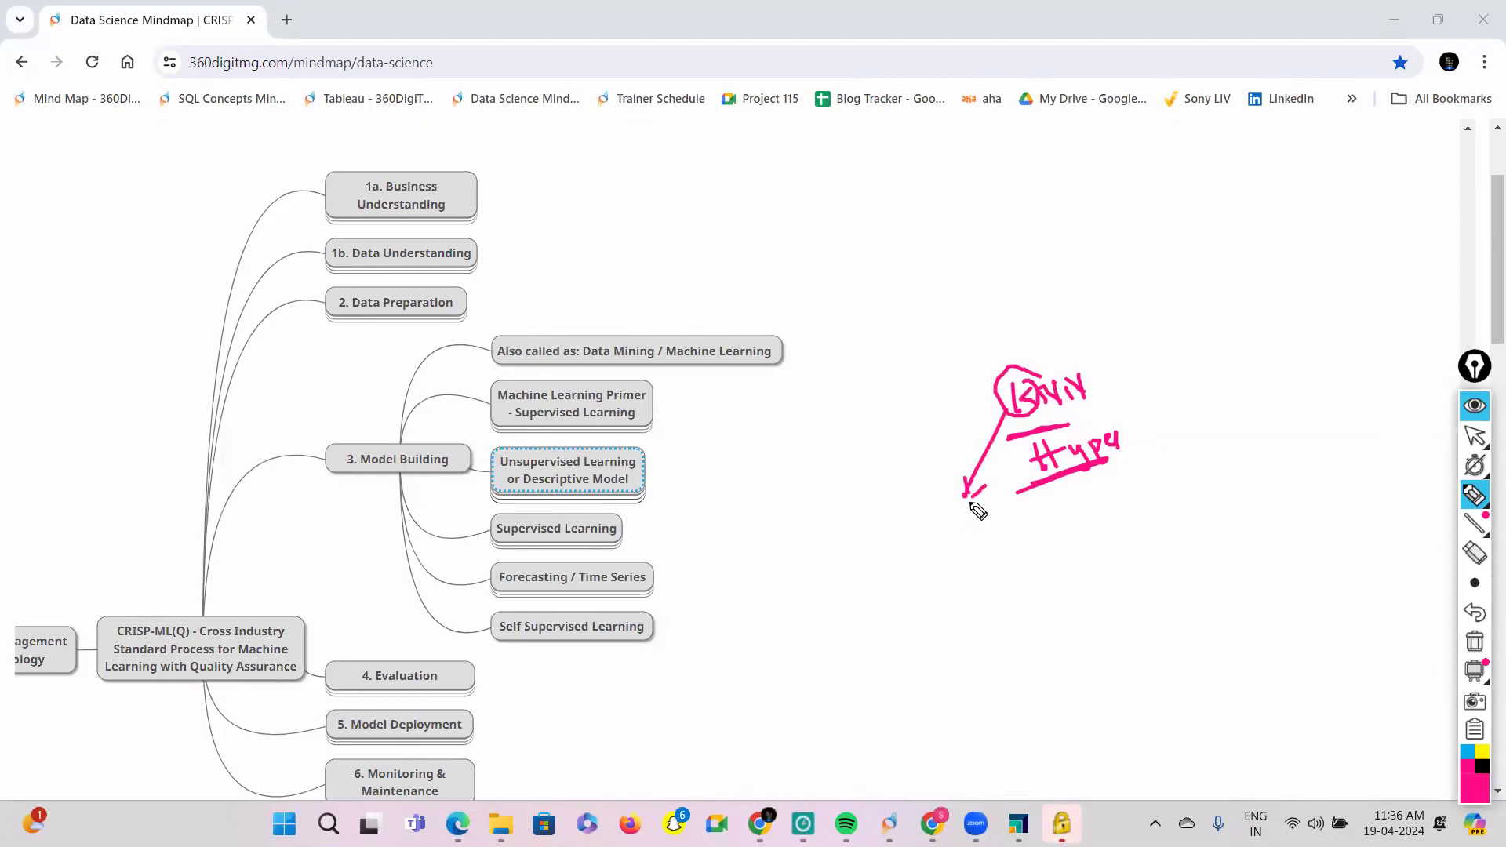
# Step: Handwrite example k values starting with k=1 under the arrow from K and frame them with a bracket and a box
pyautogui.moveTo(947, 519)
pyautogui.mouseDown()
pyautogui.moveTo(1002, 540)
pyautogui.moveTo(970, 567)
pyautogui.mouseUp()
pyautogui.moveTo(974, 559)
pyautogui.mouseDown()
pyautogui.moveTo(1004, 555)
pyautogui.moveTo(981, 609)
pyautogui.mouseUp()
pyautogui.moveTo(985, 598); pyautogui.dragTo(1022, 592)
pyautogui.moveTo(1020, 582); pyautogui.dragTo(1057, 571)
pyautogui.moveTo(929, 514); pyautogui.dragTo(937, 633)
pyautogui.moveTo(1019, 497)
pyautogui.mouseDown()
pyautogui.moveTo(951, 498)
pyautogui.moveTo(949, 637)
pyautogui.mouseUp()
pyautogui.moveTo(1024, 504); pyautogui.dragTo(1043, 599)
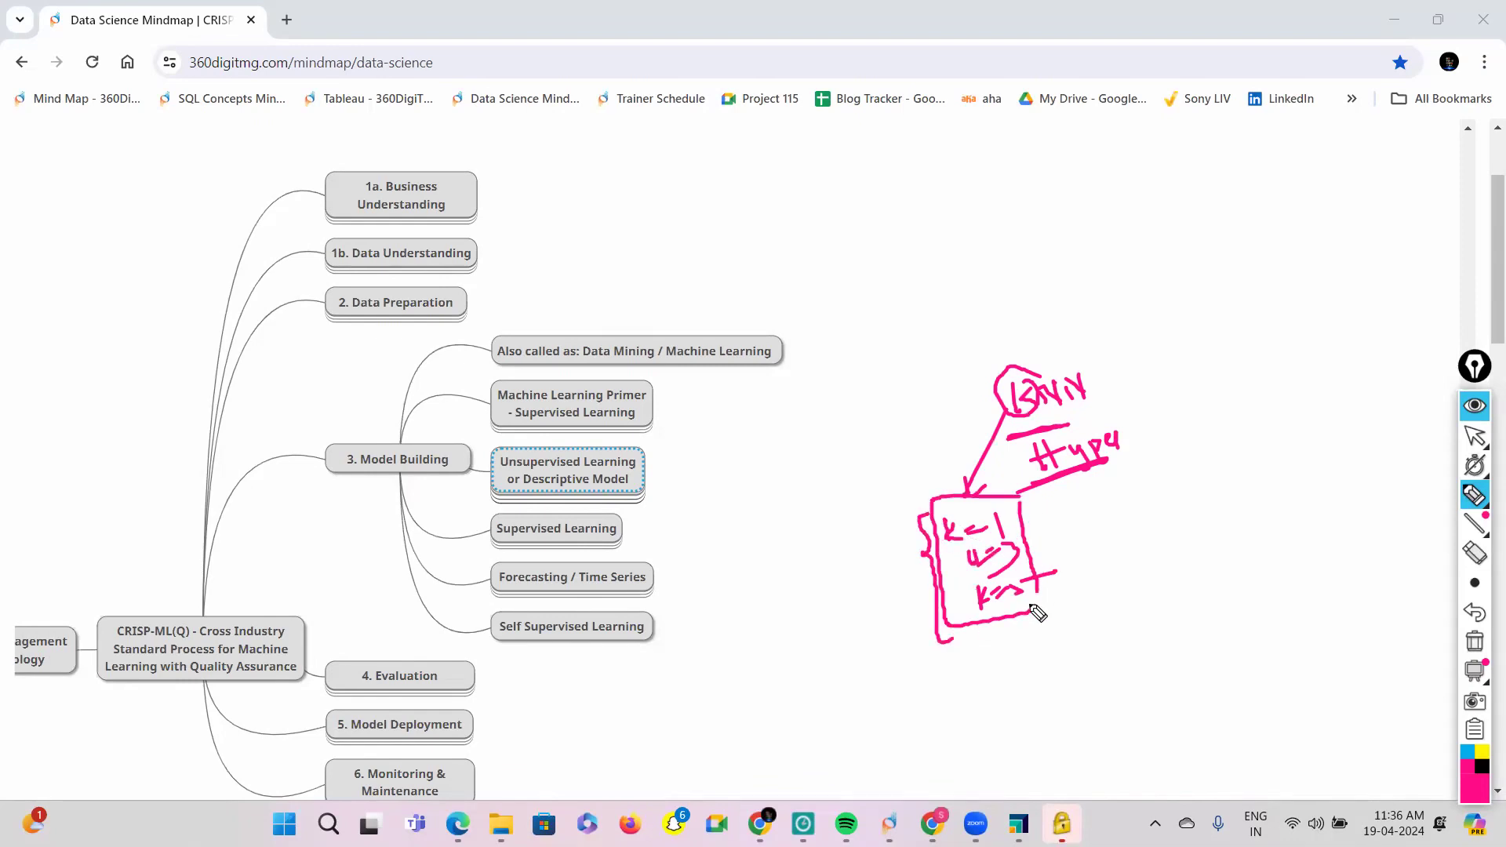
# Step: Handwrite an underlined "even" above two dots, and "any ML" with an arrow to a baseline note above KNN
pyautogui.click(1224, 385)
pyautogui.click(1182, 389)
pyautogui.moveTo(1162, 351); pyautogui.dragTo(1215, 339)
pyautogui.moveTo(1187, 358); pyautogui.dragTo(1222, 353)
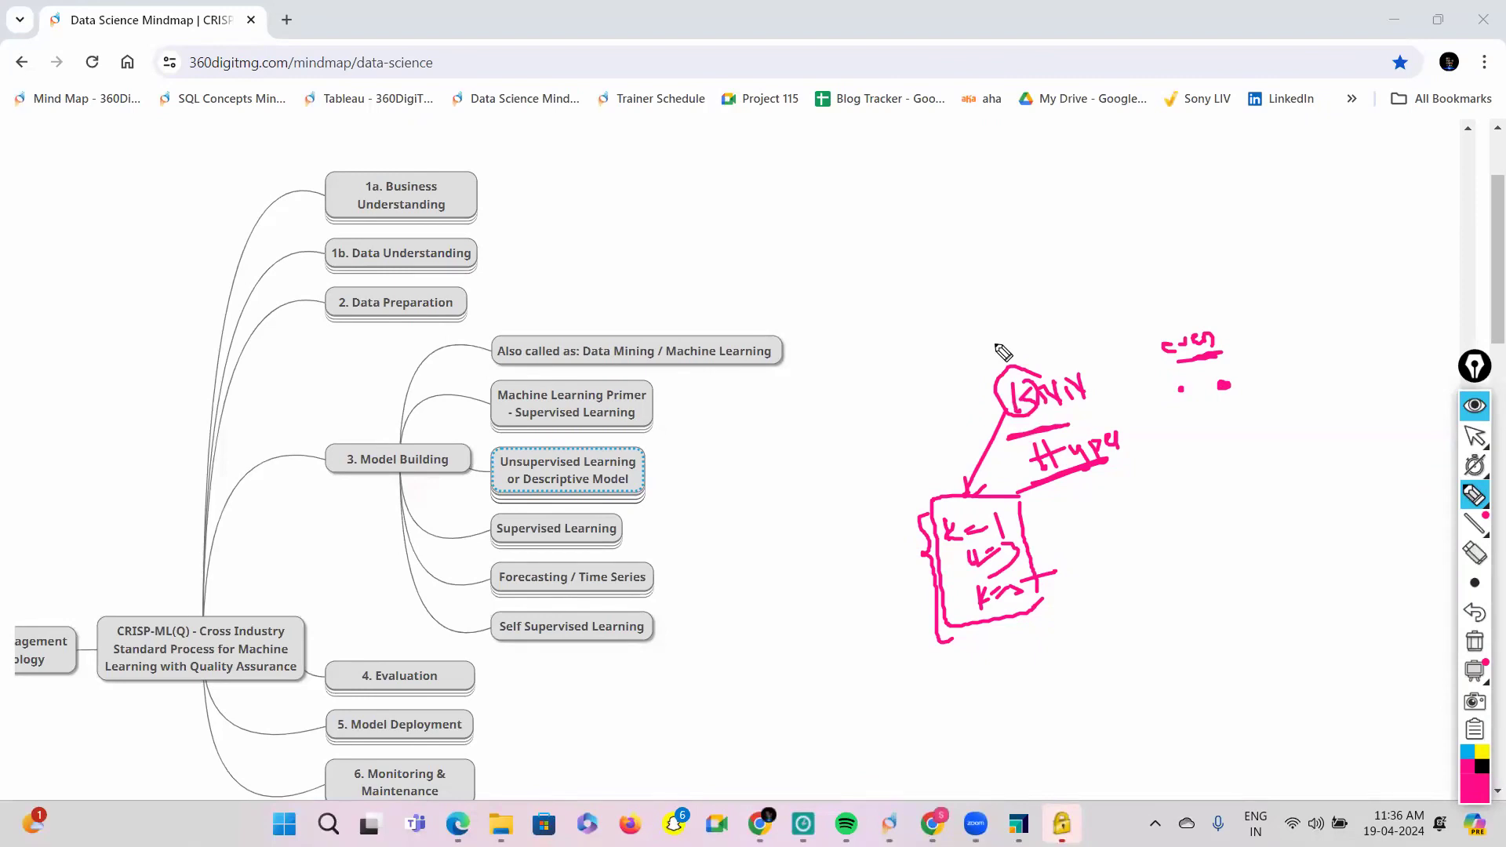
pyautogui.moveTo(964, 346)
pyautogui.mouseDown()
pyautogui.moveTo(1081, 309)
pyautogui.moveTo(1265, 212)
pyautogui.mouseUp()
pyautogui.moveTo(1231, 239); pyautogui.dragTo(1252, 236)
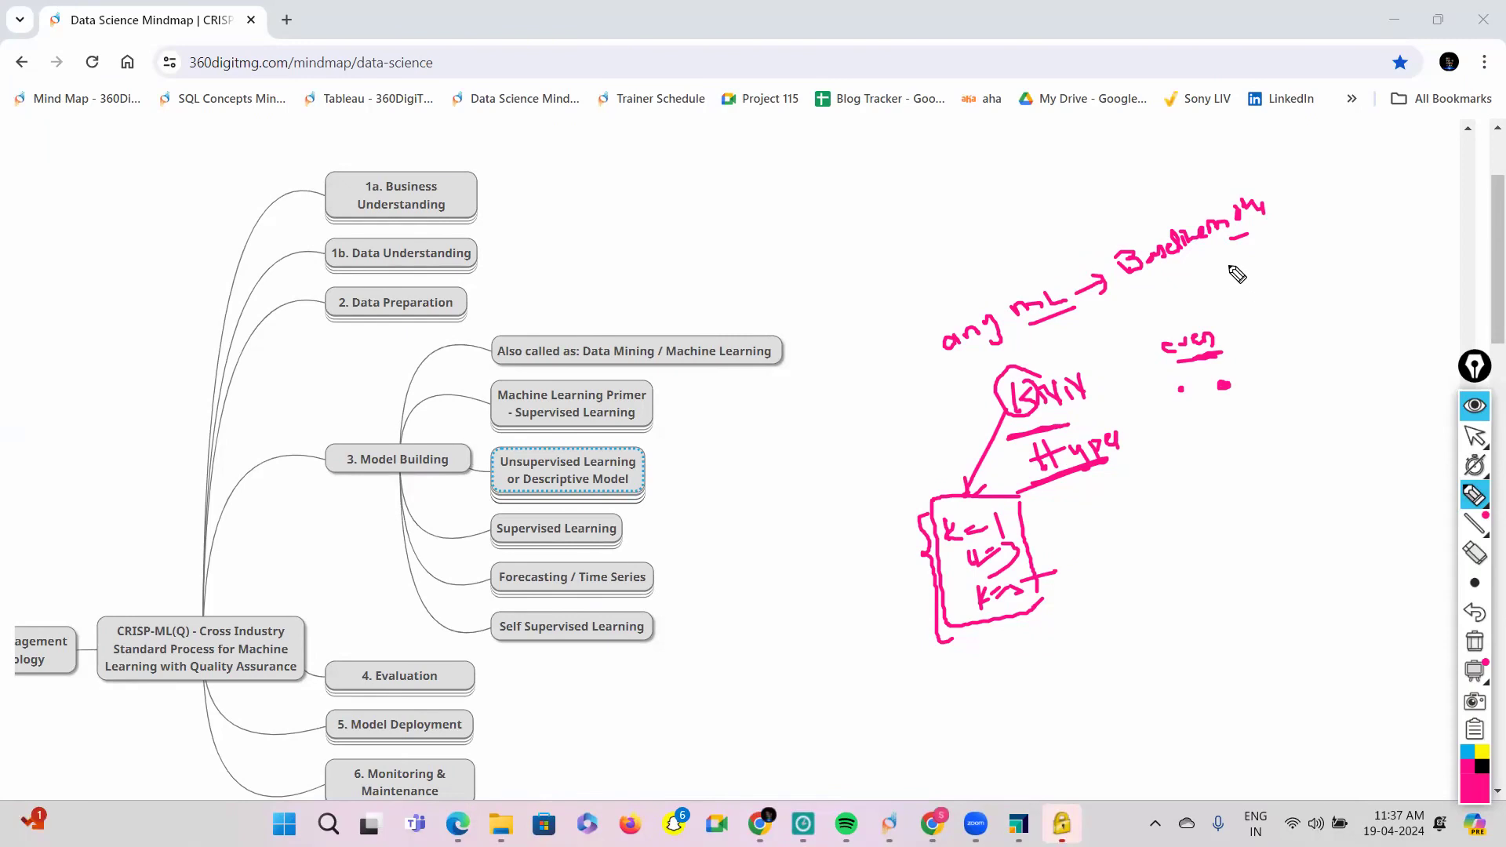
# Step: Draw a circled Y beside the baseline note and branch it to a handwritten "2-class" note
pyautogui.moveTo(1248, 236); pyautogui.dragTo(1249, 237)
pyautogui.moveTo(1234, 253); pyautogui.dragTo(1242, 270)
pyautogui.moveTo(1250, 252); pyautogui.dragTo(1239, 283)
pyautogui.moveTo(1280, 265); pyautogui.dragTo(1296, 261)
pyautogui.moveTo(1293, 262); pyautogui.dragTo(1325, 281)
pyautogui.click(1318, 255)
pyautogui.moveTo(1328, 242)
pyautogui.mouseDown()
pyautogui.moveTo(1349, 242)
pyautogui.moveTo(1349, 271)
pyautogui.mouseUp()
pyautogui.moveTo(1307, 304); pyautogui.dragTo(1377, 290)
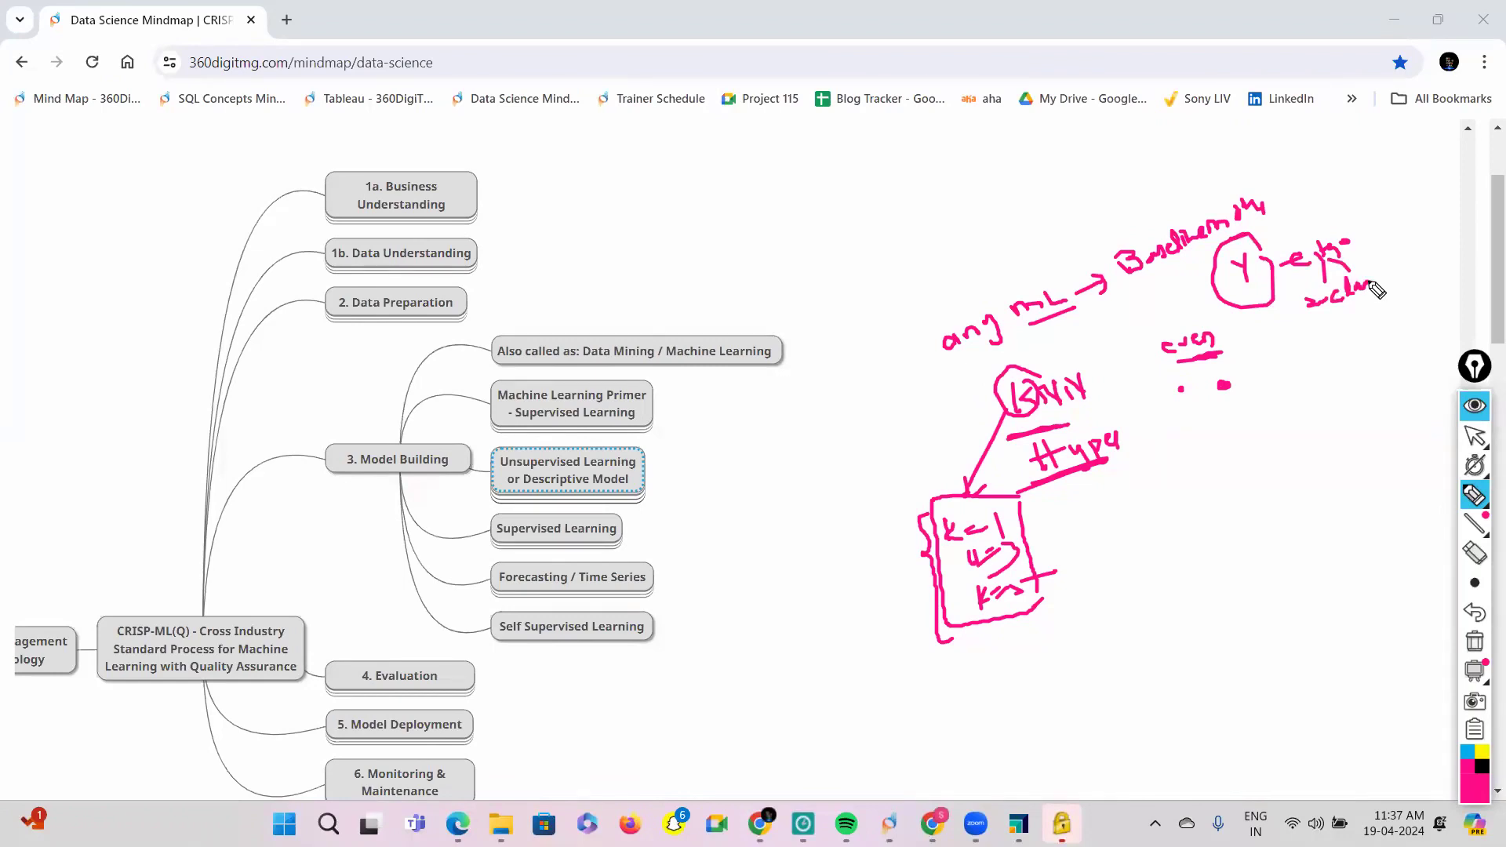
# Step: Underline the baseline note and handwrite the multiclass note with the major and minor class notes beneath the 2-class note
pyautogui.moveTo(1175, 273); pyautogui.dragTo(1233, 255)
pyautogui.moveTo(1291, 357)
pyautogui.mouseDown()
pyautogui.moveTo(1299, 343)
pyautogui.moveTo(1303, 357)
pyautogui.mouseUp()
pyautogui.moveTo(1309, 350); pyautogui.dragTo(1341, 354)
pyautogui.moveTo(1353, 343); pyautogui.dragTo(1449, 315)
pyautogui.moveTo(1309, 387)
pyautogui.mouseDown()
pyautogui.moveTo(1379, 362)
pyautogui.moveTo(1318, 414)
pyautogui.moveTo(1371, 400)
pyautogui.moveTo(1345, 433)
pyautogui.mouseUp()
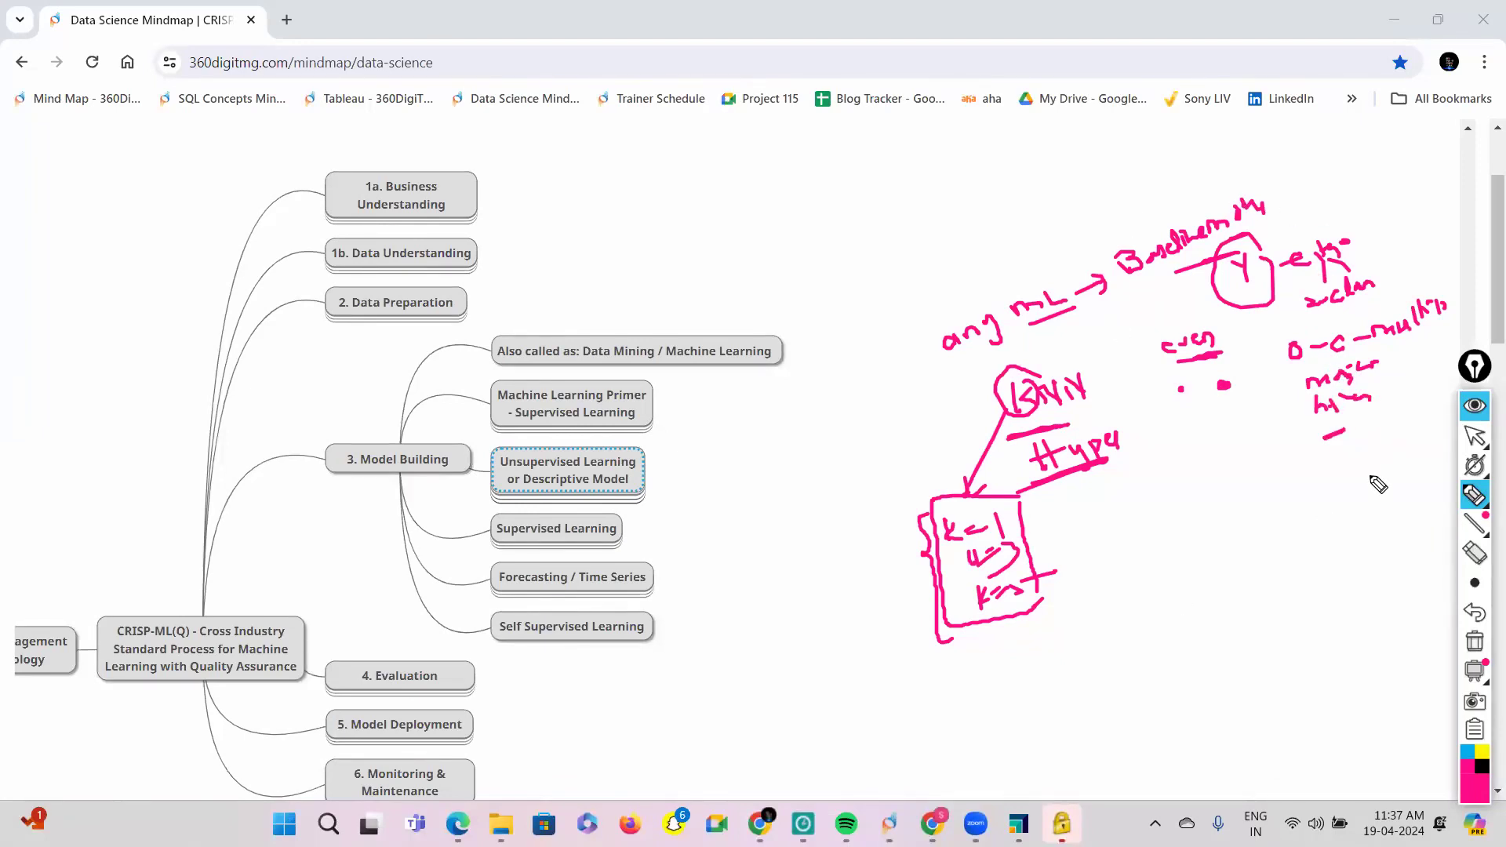
# Step: Circle KNN and draw a second arrow from it, and clear all handwritten annotations from the mind map
pyautogui.moveTo(1027, 428)
pyautogui.mouseDown()
pyautogui.moveTo(1074, 417)
pyautogui.moveTo(1012, 408)
pyautogui.moveTo(1108, 362)
pyautogui.moveTo(1143, 503)
pyautogui.moveTo(1152, 480)
pyautogui.mouseUp()
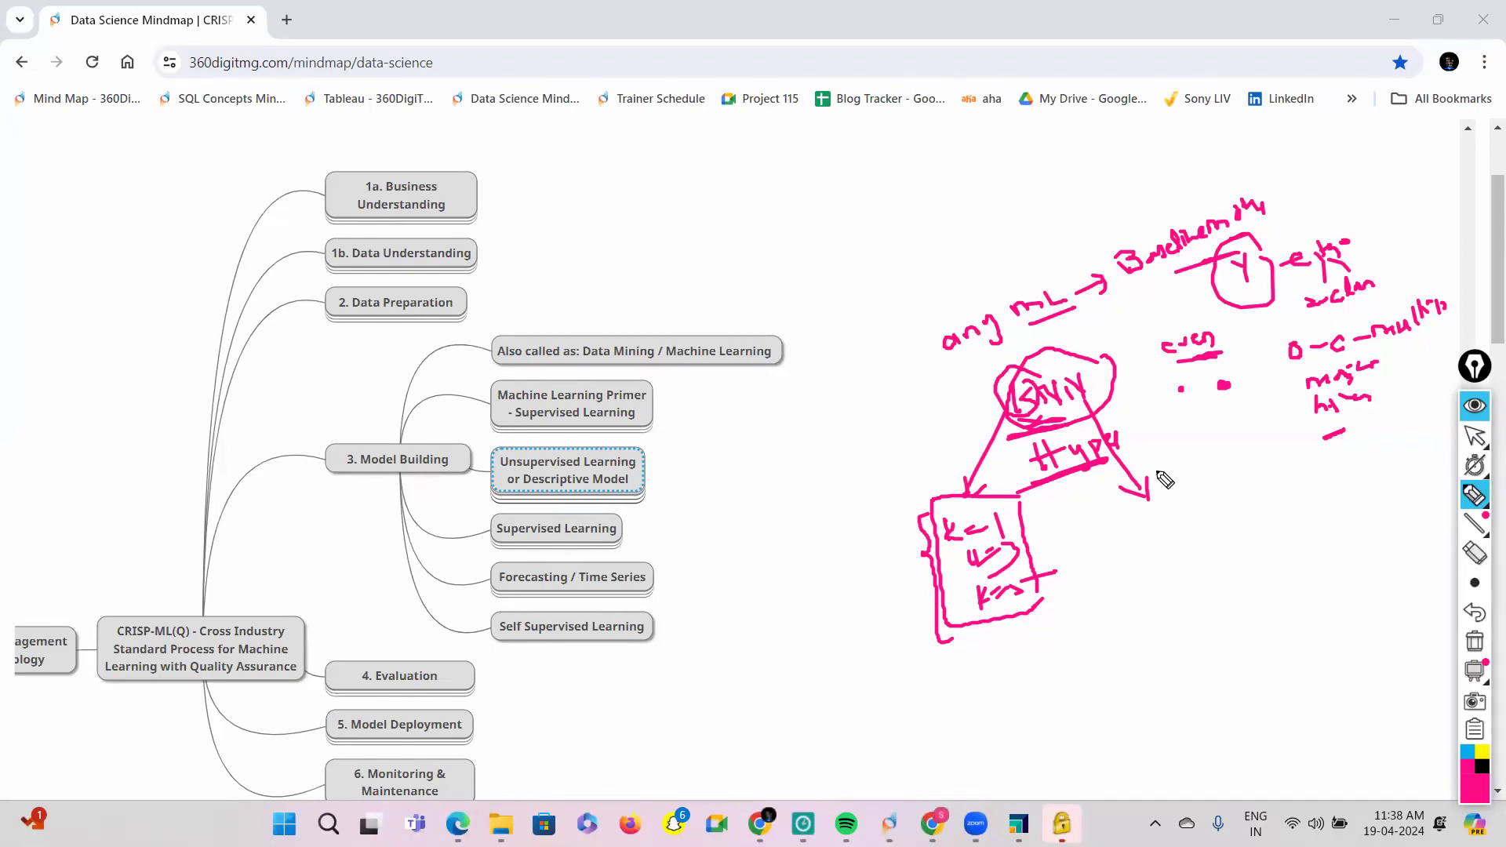
pyautogui.click(1473, 643)
pyautogui.click(1473, 437)
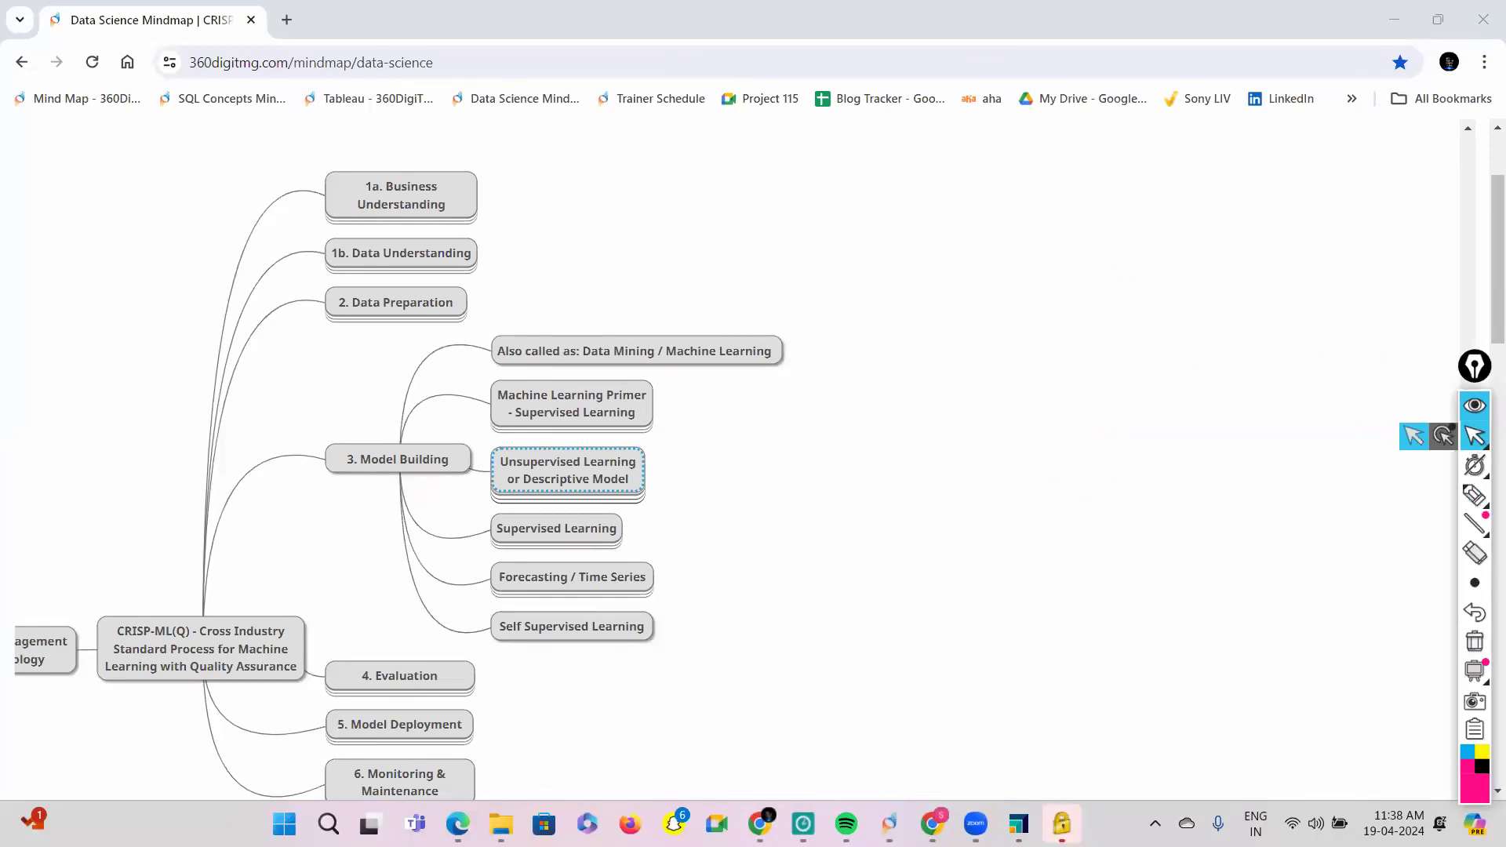
# Step: Switch to RapidMiner and delete all operators of the Naive Bayes process, including Naive Bayes and Read CSV
pyautogui.hotkey('alt', 'Tab')
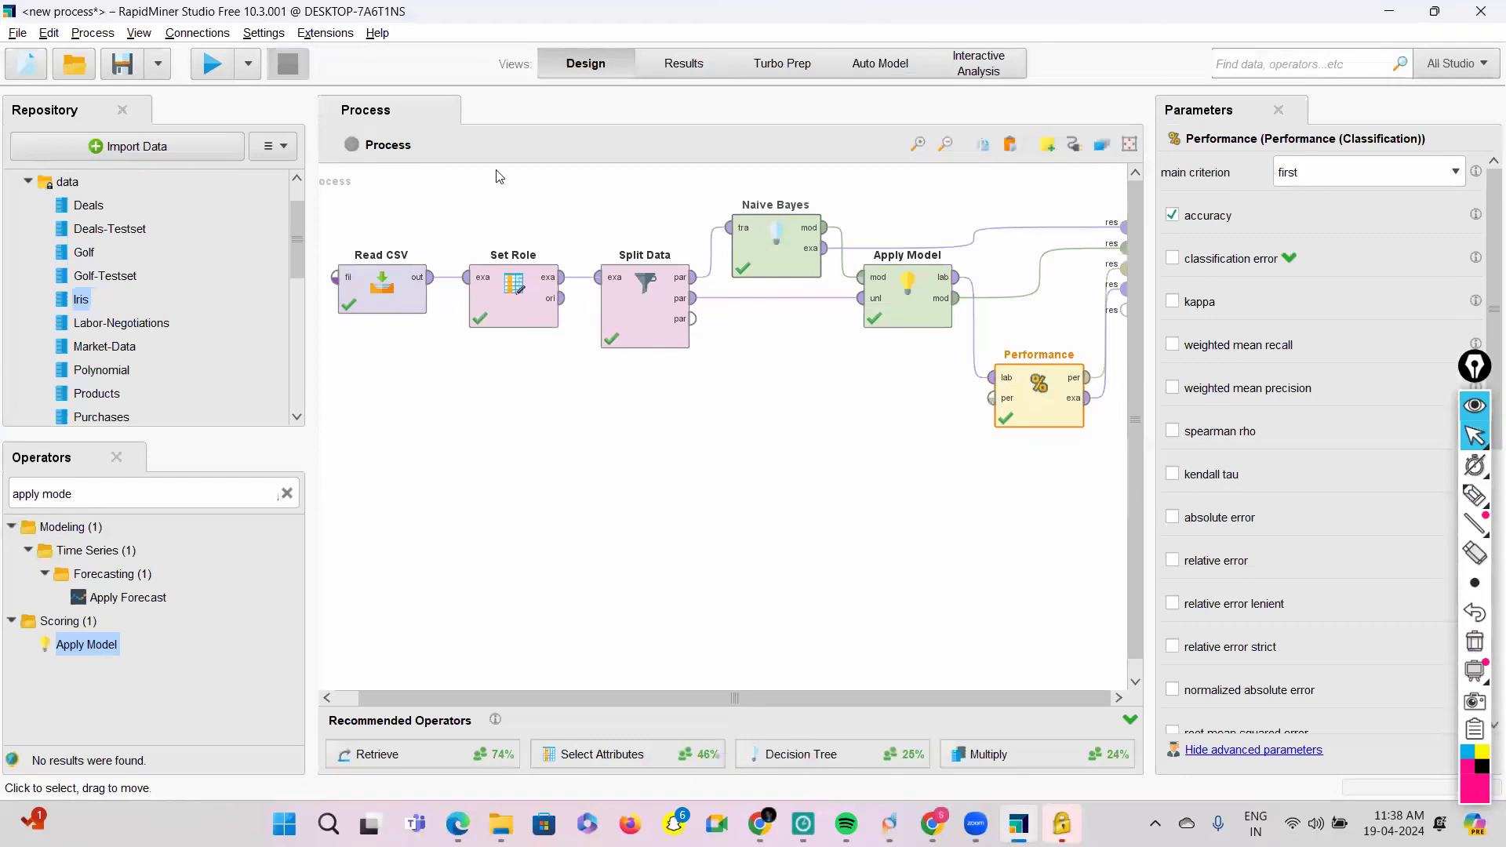
pyautogui.moveTo(339, 198); pyautogui.dragTo(1102, 484)
pyautogui.press('Delete')
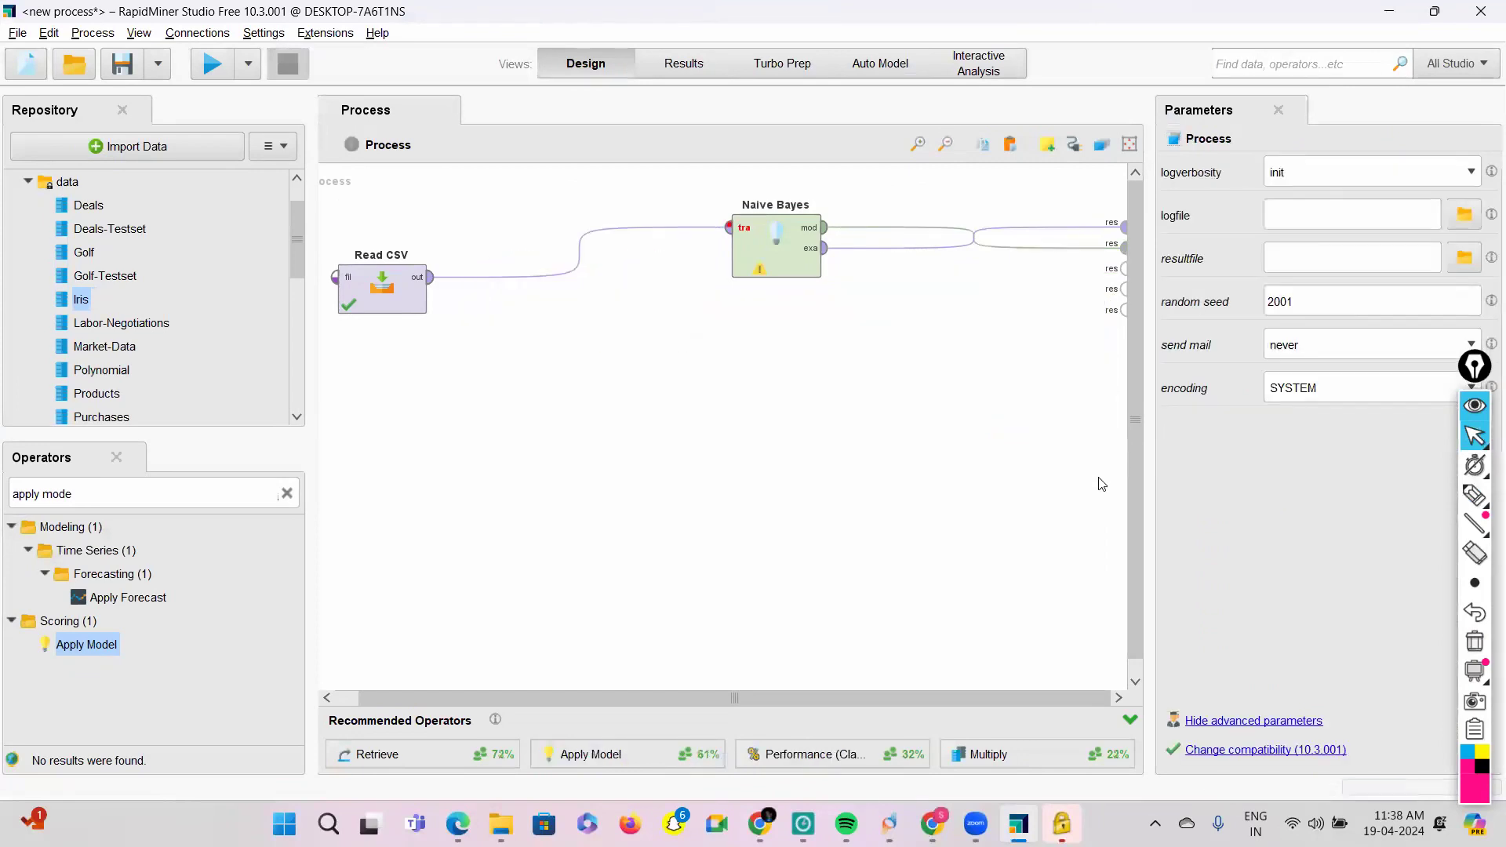
pyautogui.moveTo(364, 206); pyautogui.dragTo(867, 449)
pyautogui.click(749, 259)
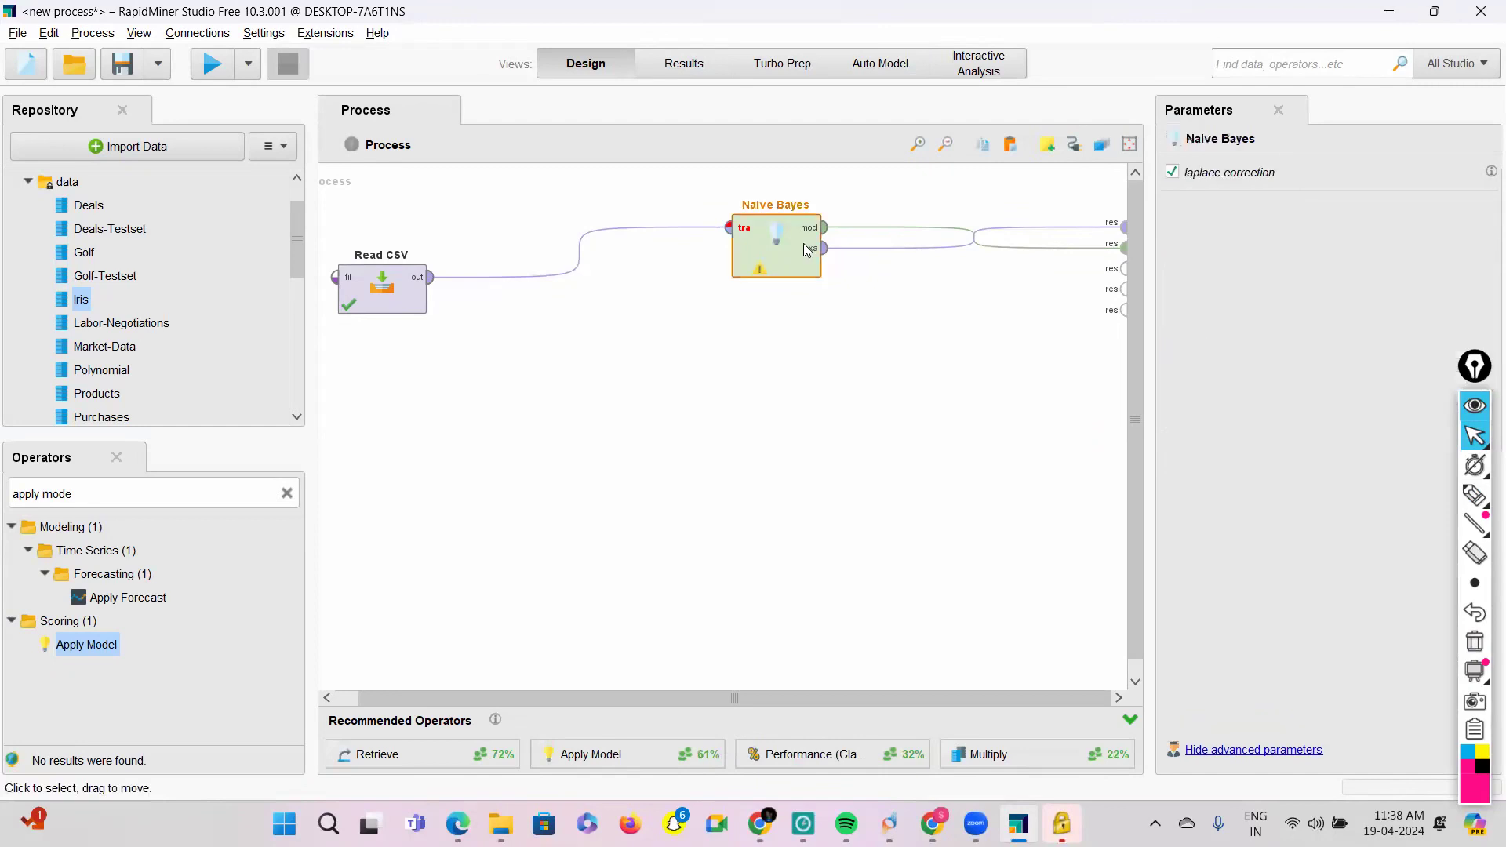
pyautogui.press('Delete')
pyautogui.click(380, 287)
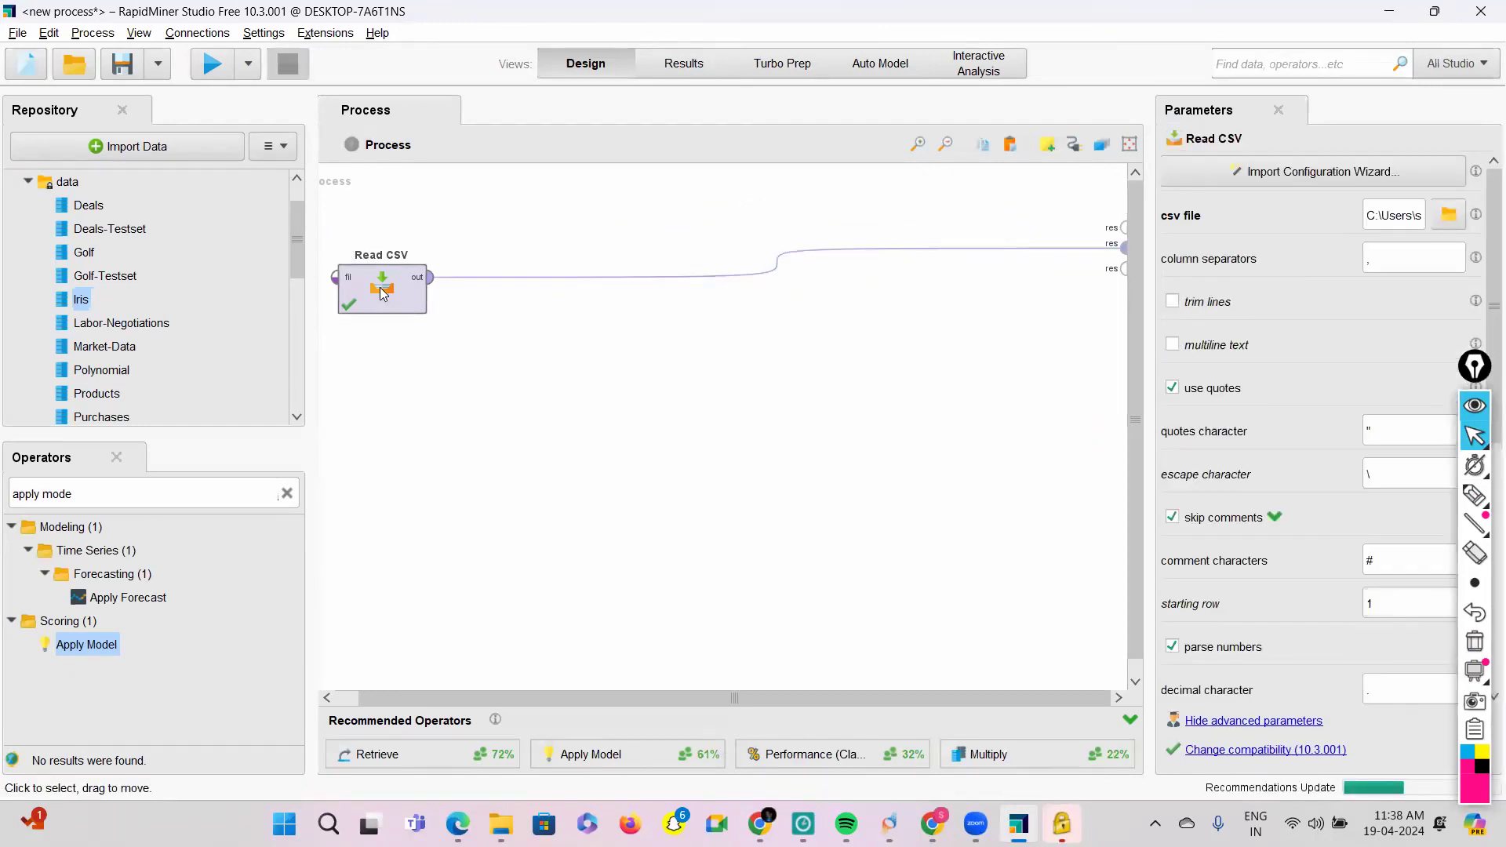
pyautogui.press('Delete')
# Step: Find the Read CSV operator and add it to the empty process
pyautogui.moveTo(86, 644); pyautogui.dragTo(288, 494)
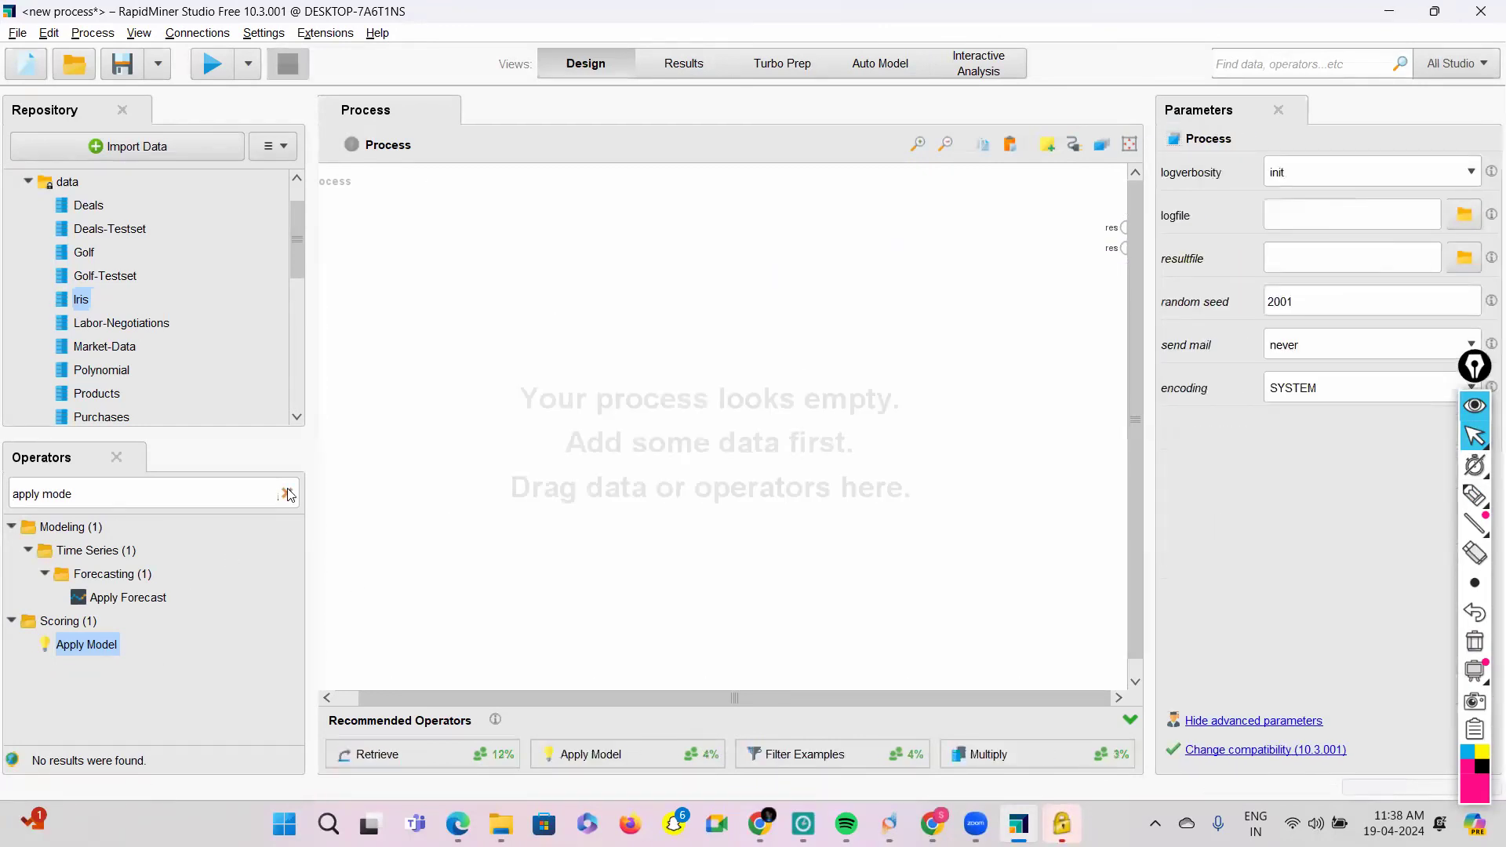
pyautogui.click(287, 493)
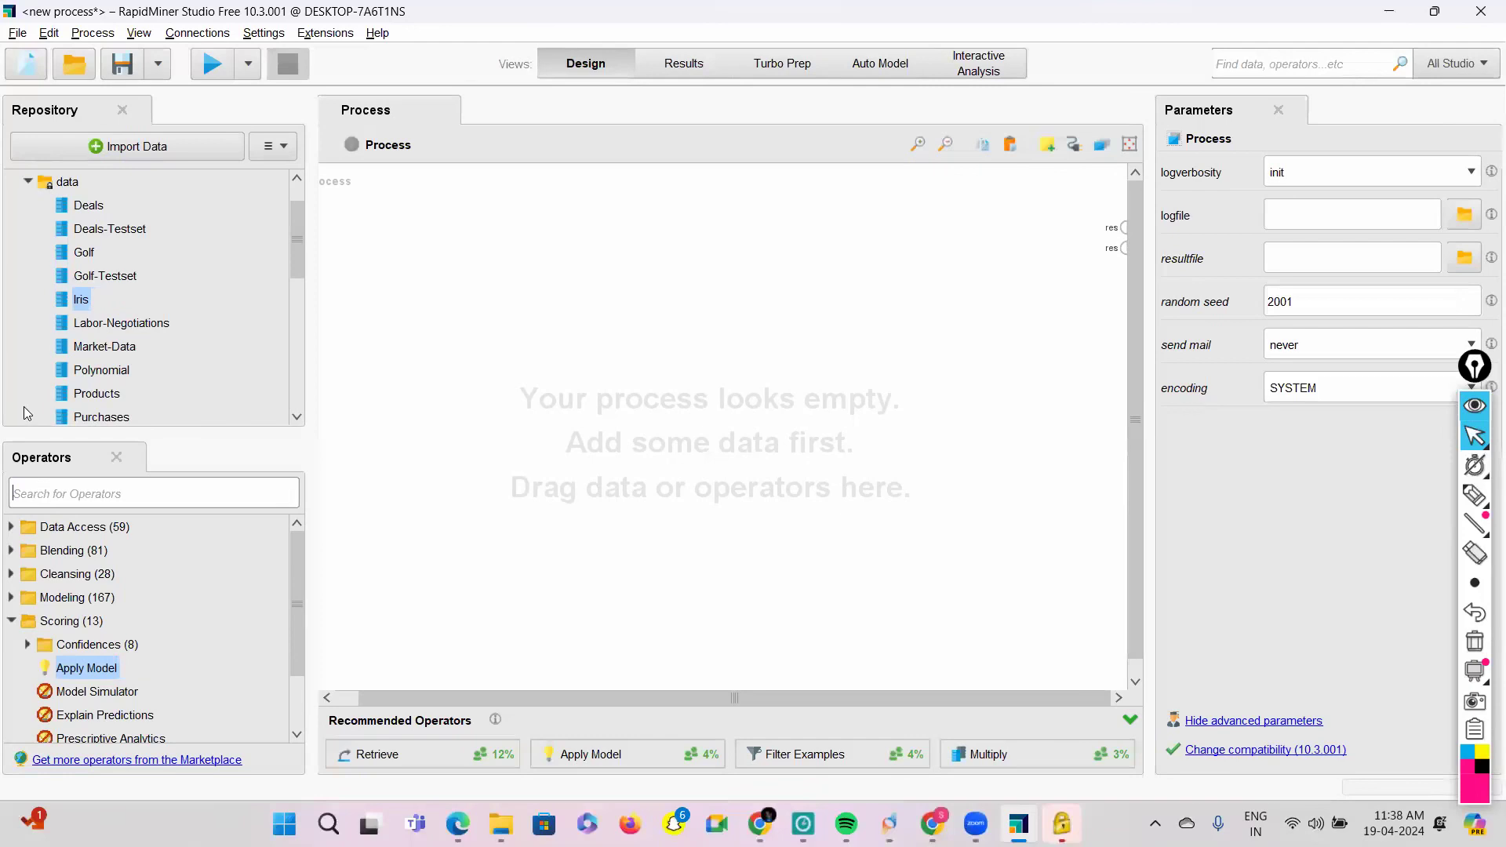
pyautogui.click(24, 502)
pyautogui.write('read csv')
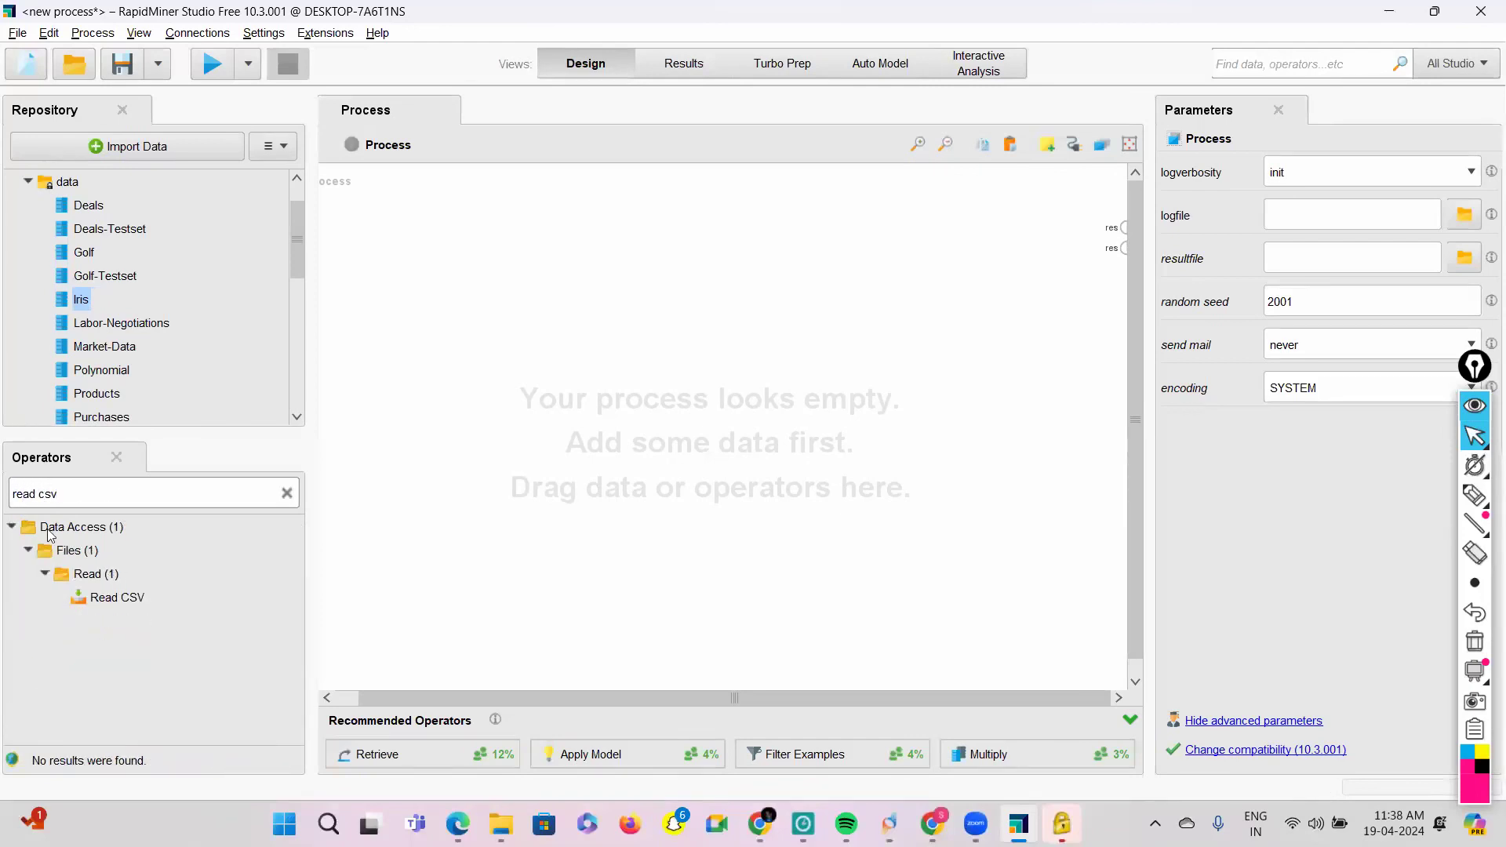
pyautogui.moveTo(121, 596); pyautogui.dragTo(468, 280)
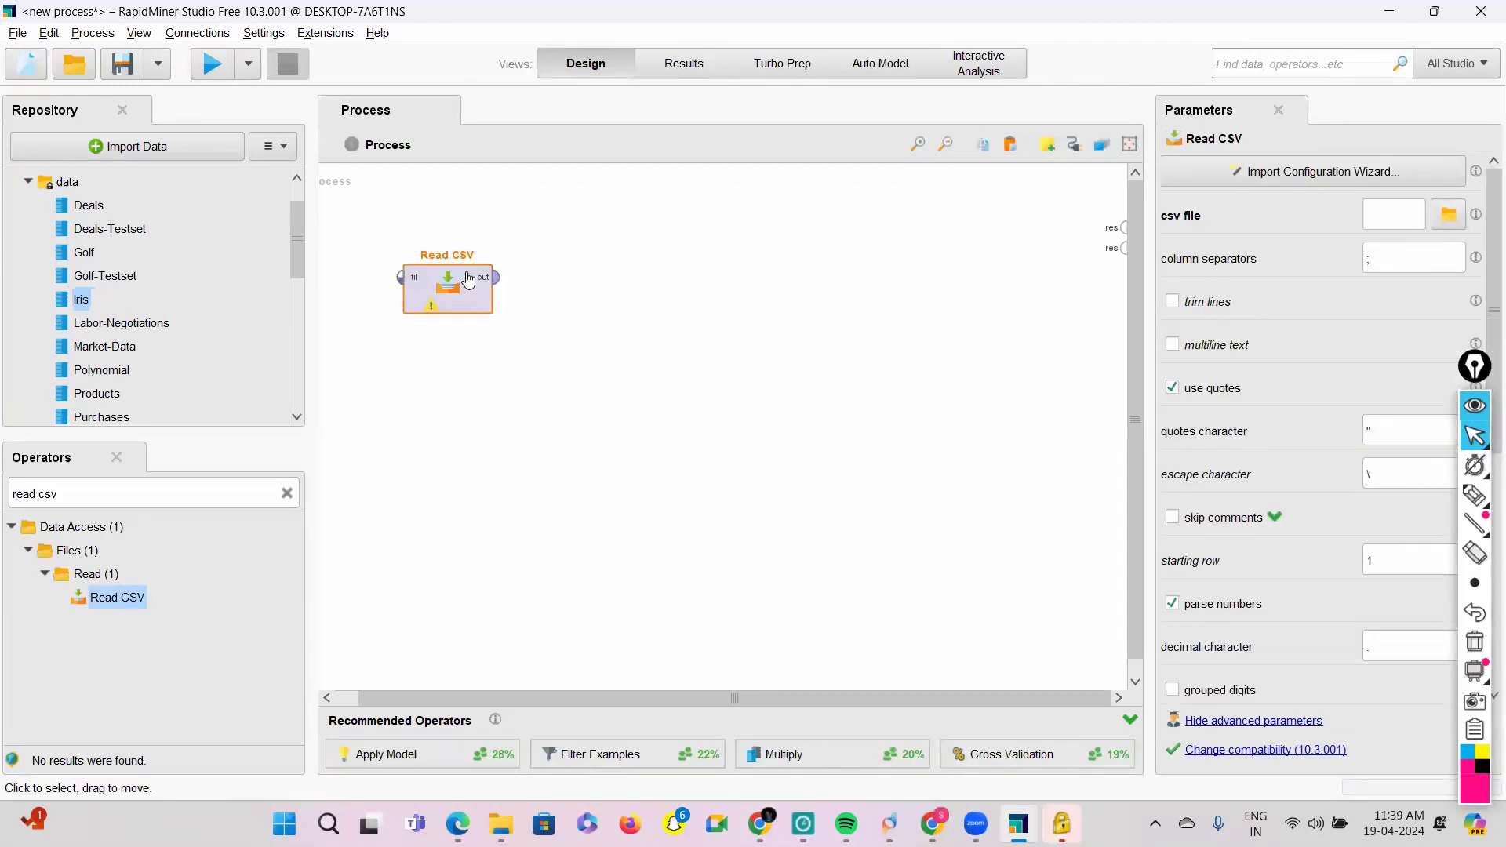
# Step: Load Fisher's Iris Data.csv from Documents into Read CSV through the import wizard, keeping the default format and column types
pyautogui.doubleClick(455, 303)
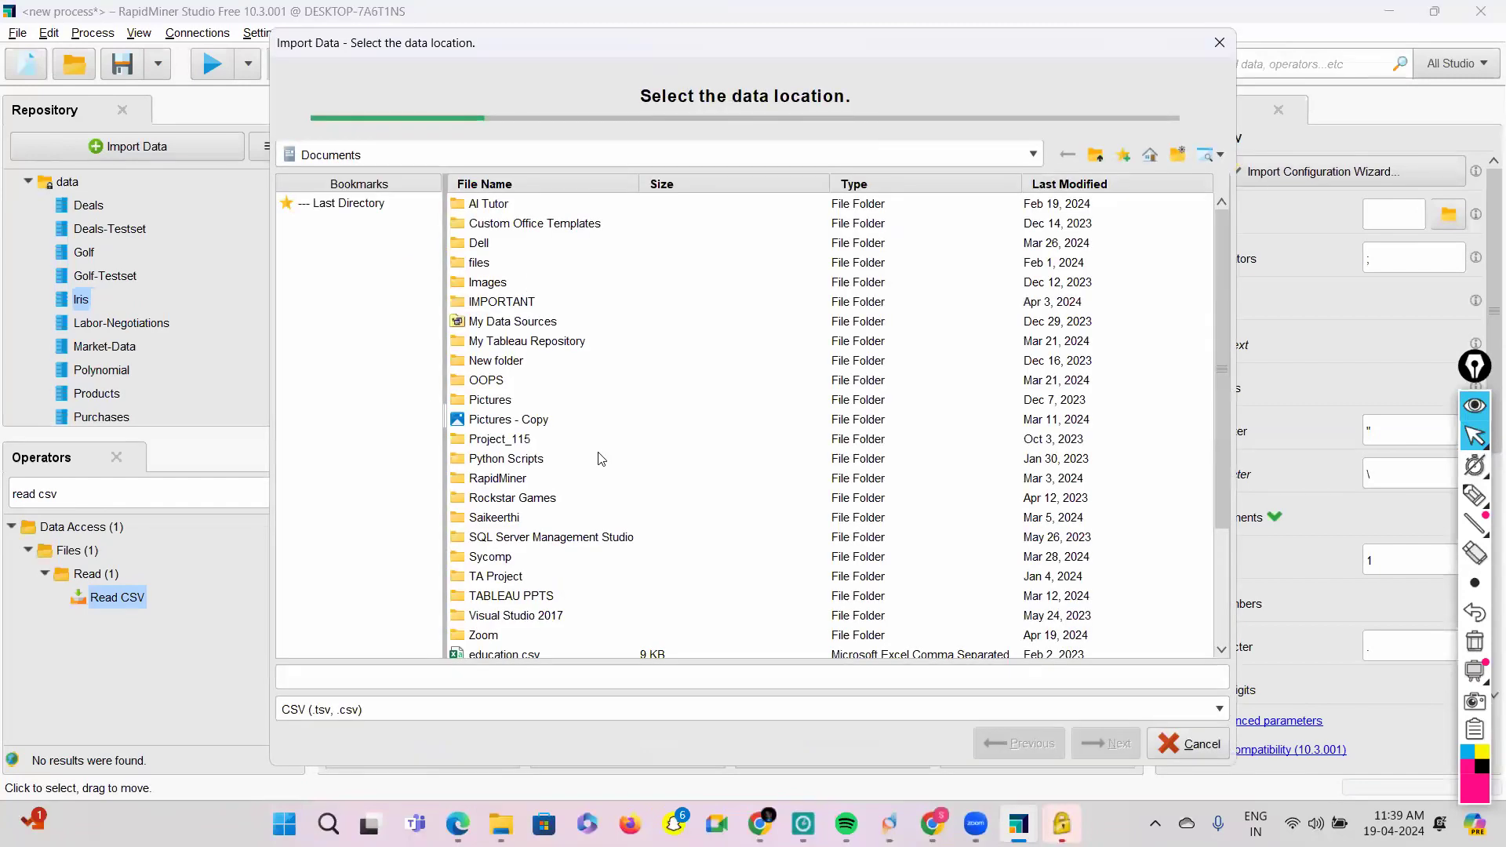
pyautogui.scroll(-2, 601, 459)
pyautogui.click(506, 608)
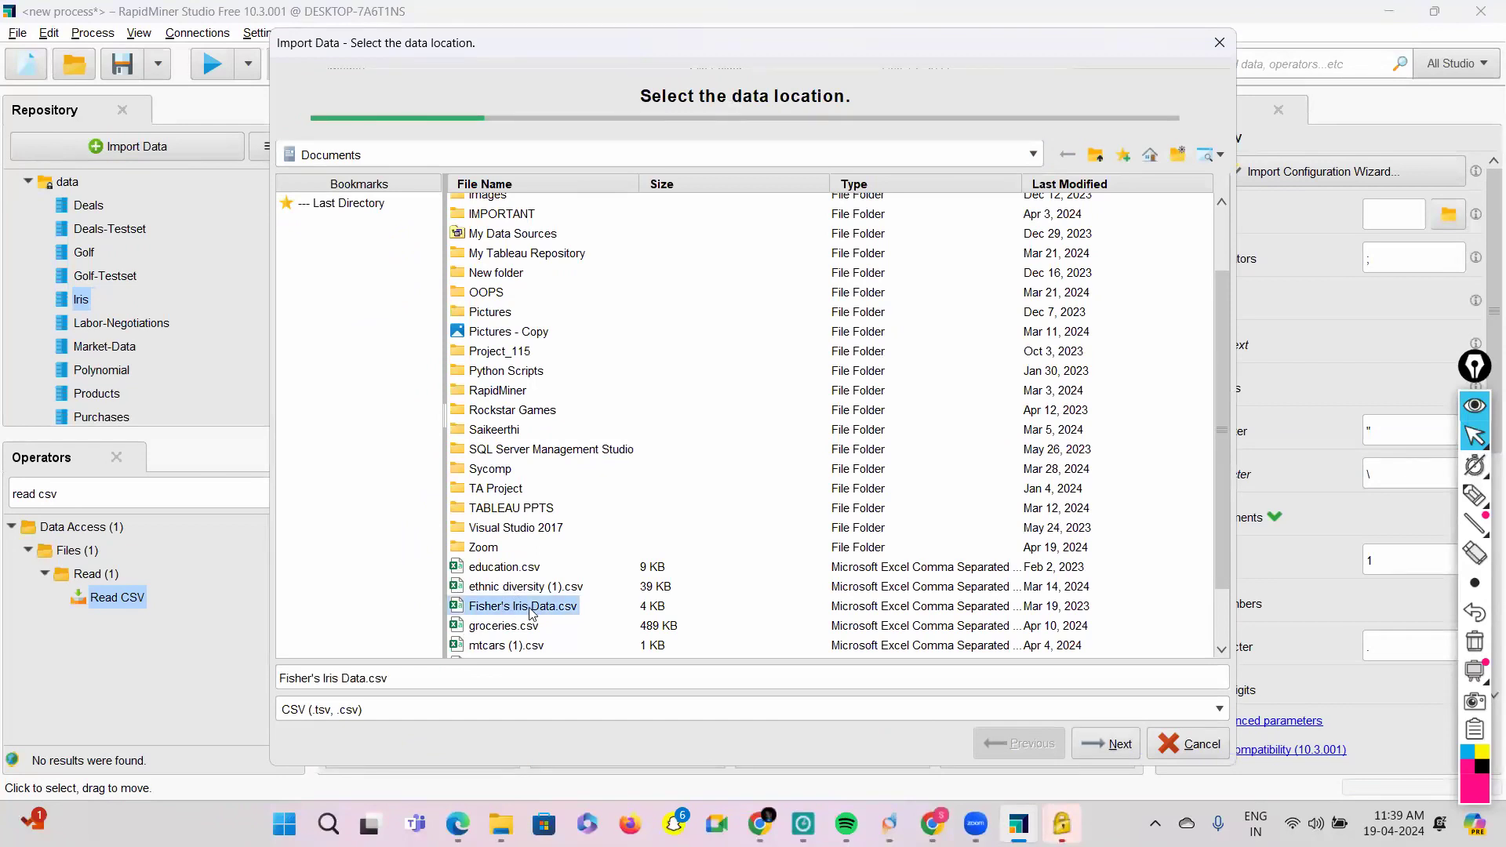
pyautogui.click(1078, 744)
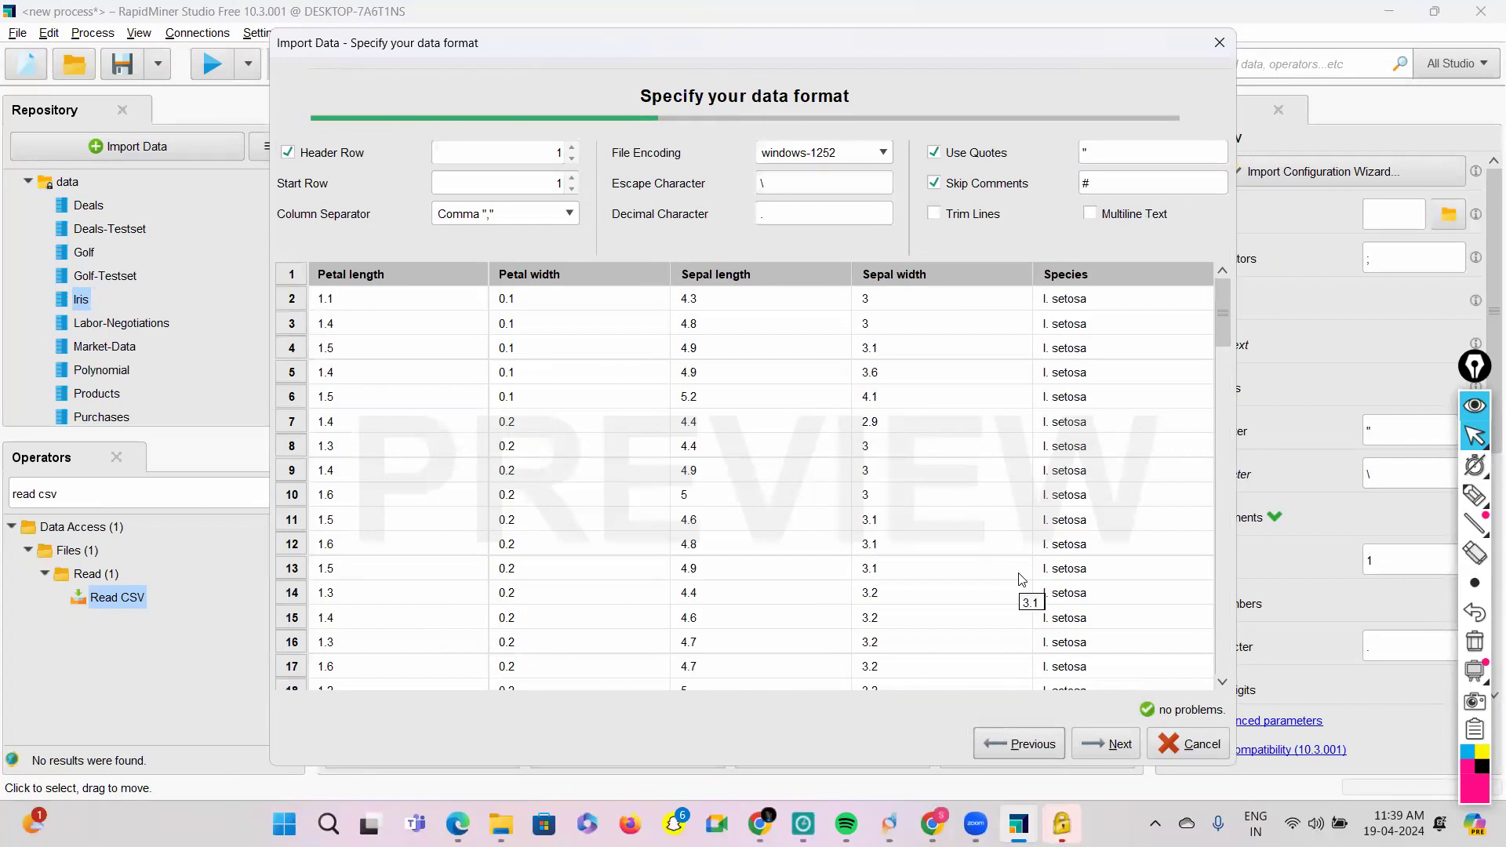
pyautogui.click(1125, 750)
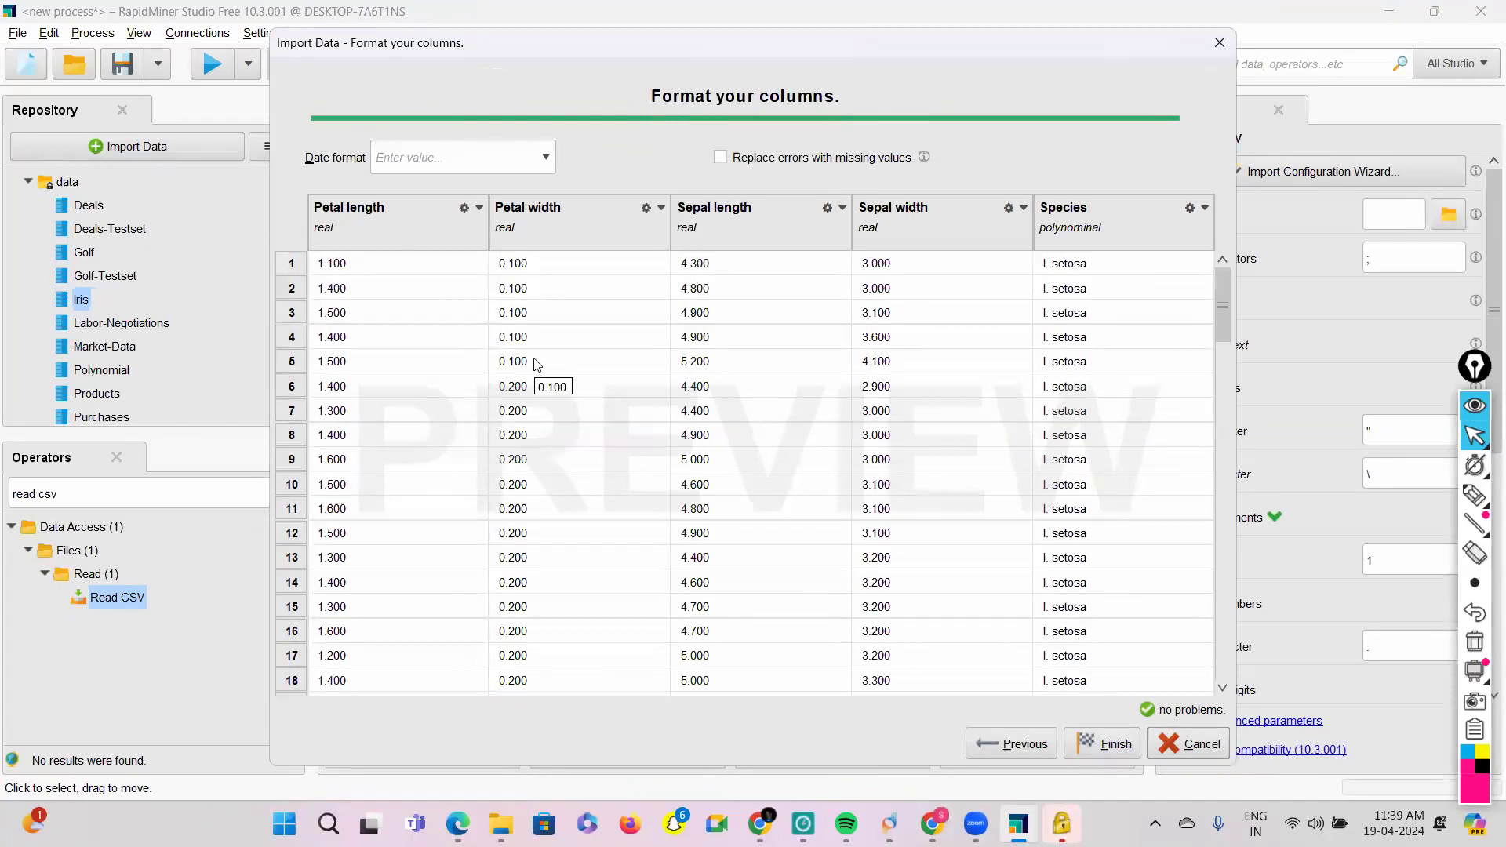
pyautogui.click(1104, 752)
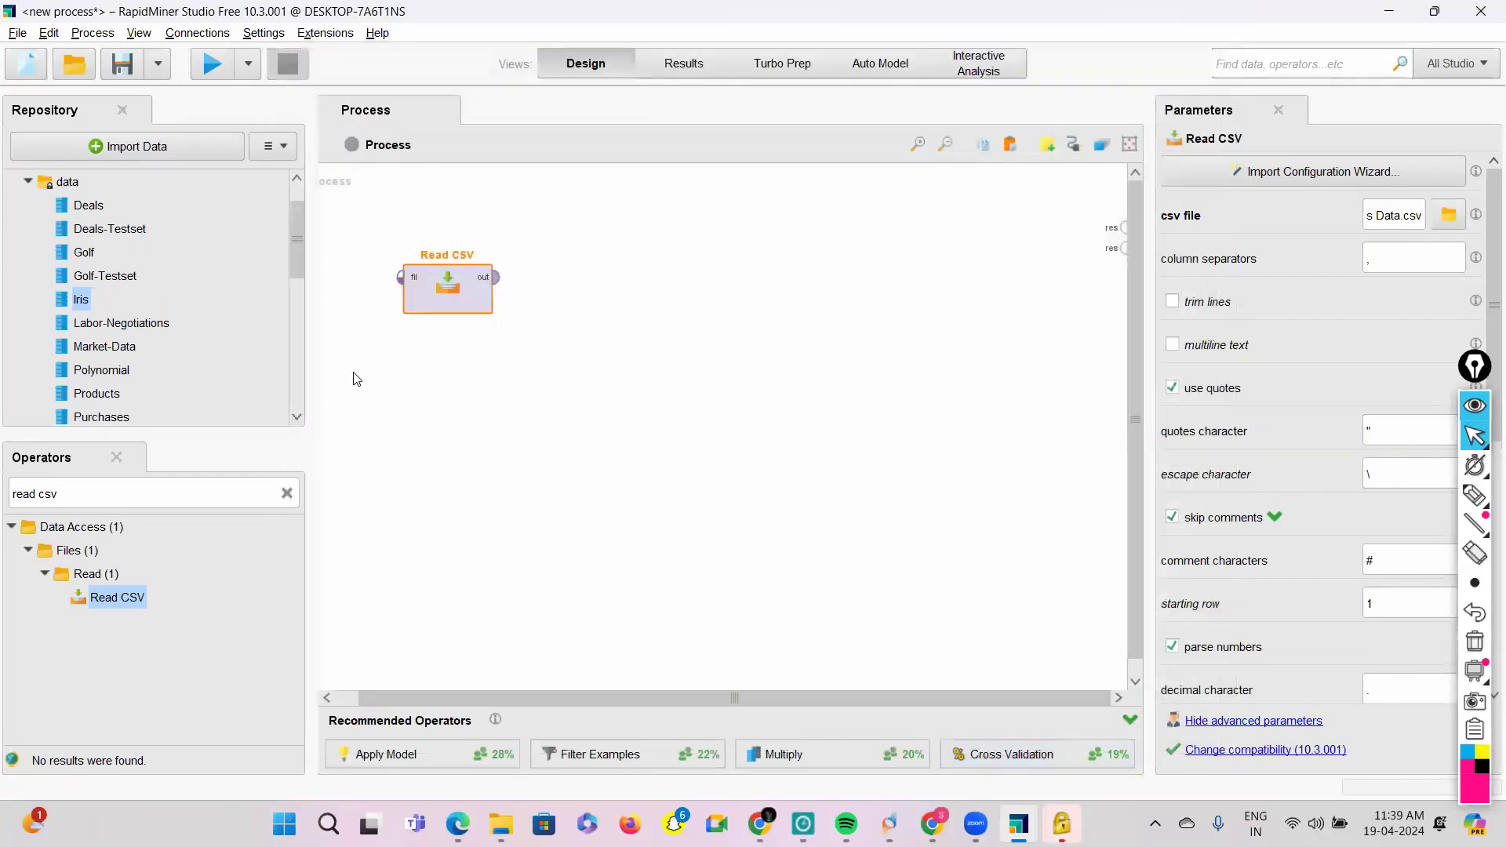
# Step: Connect the Read CSV output to the first result port, run the process to view the data, and return to the process design
pyautogui.click(495, 277)
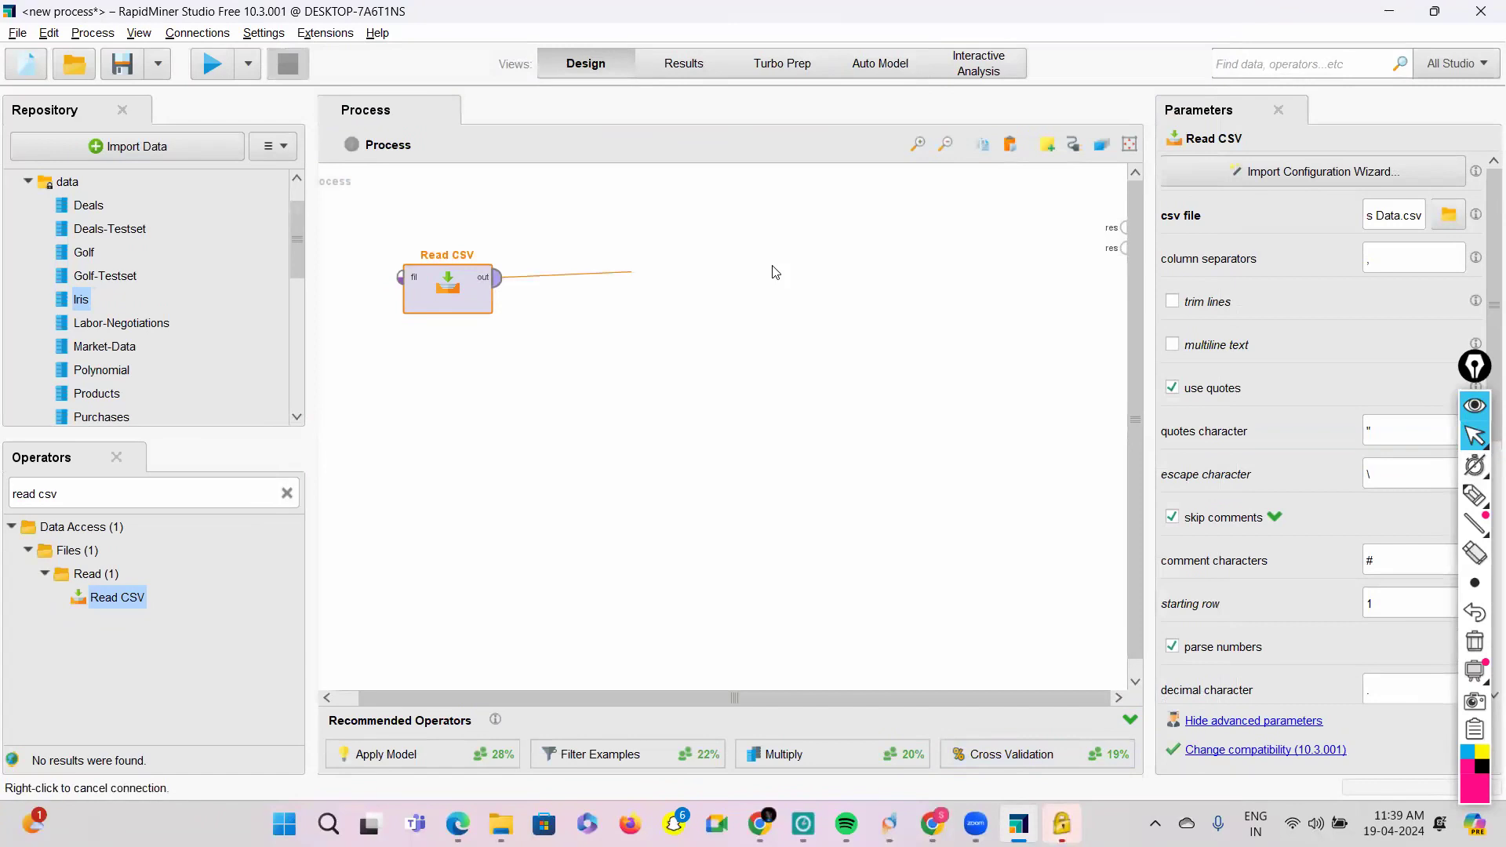
pyautogui.click(1127, 228)
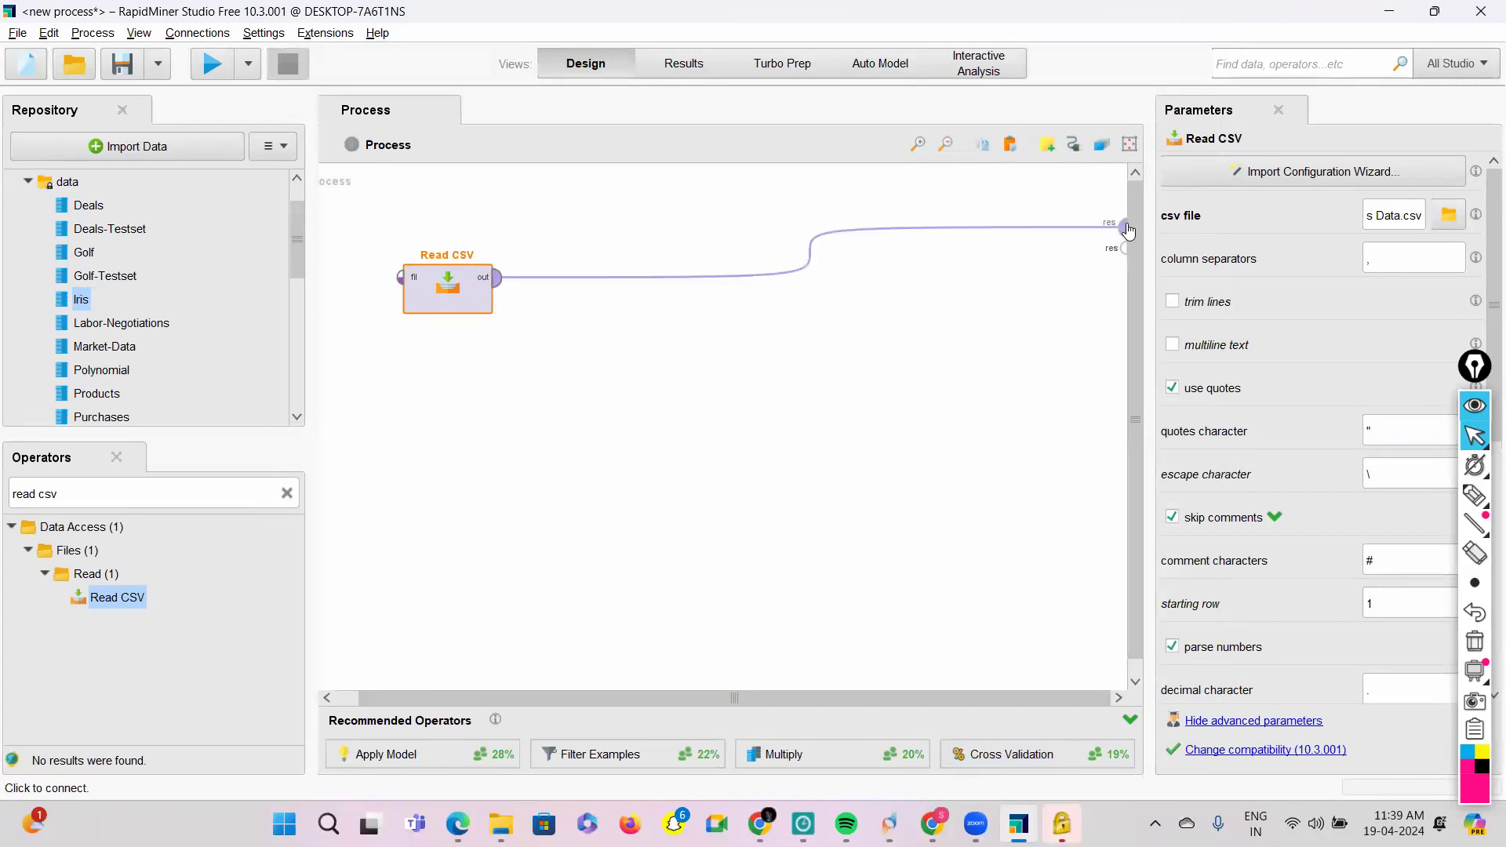
pyautogui.moveTo(1129, 228)
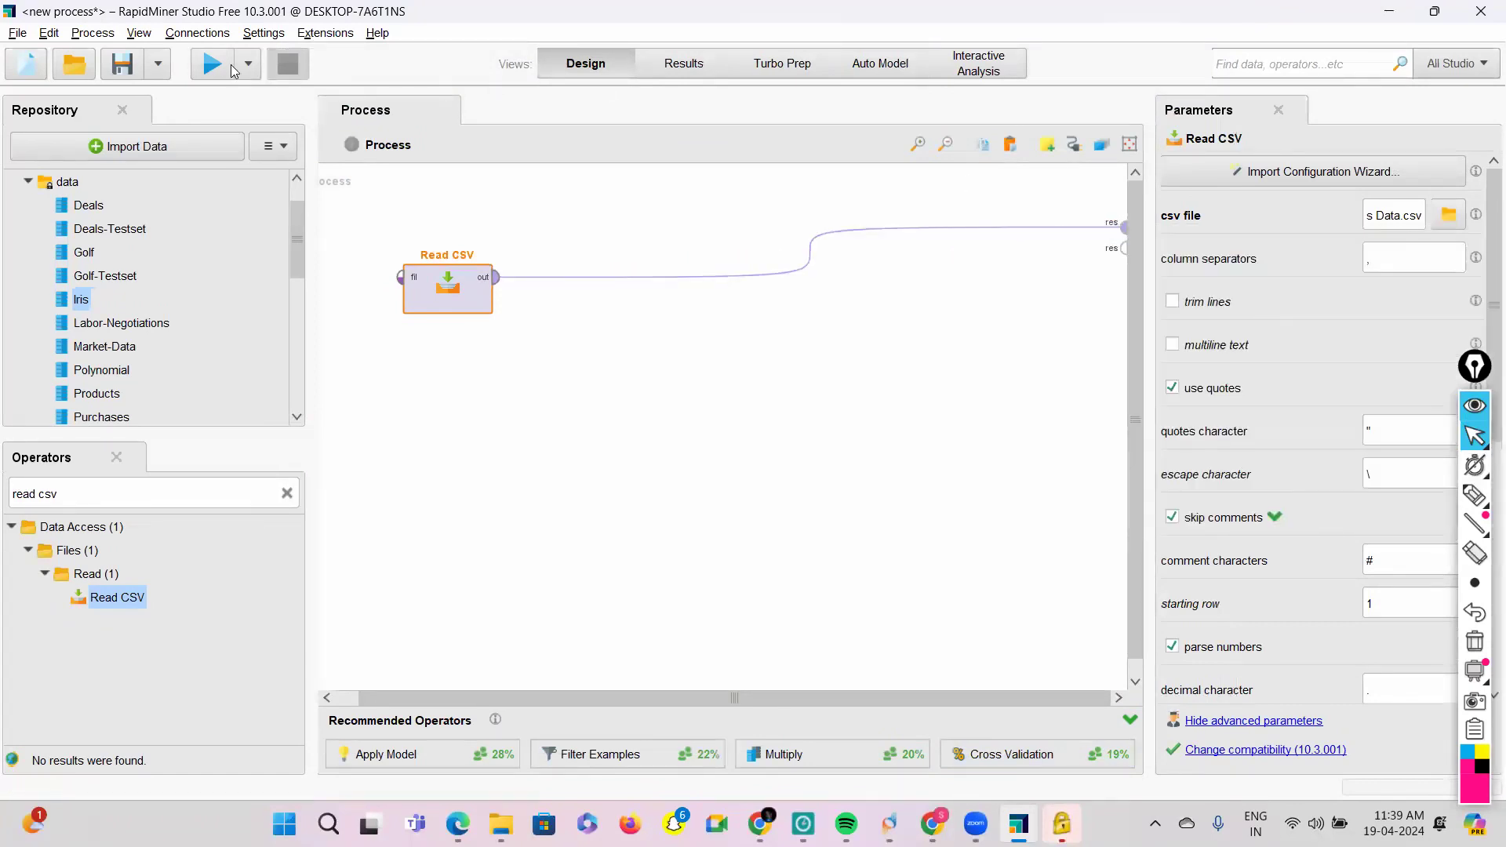
pyautogui.click(203, 70)
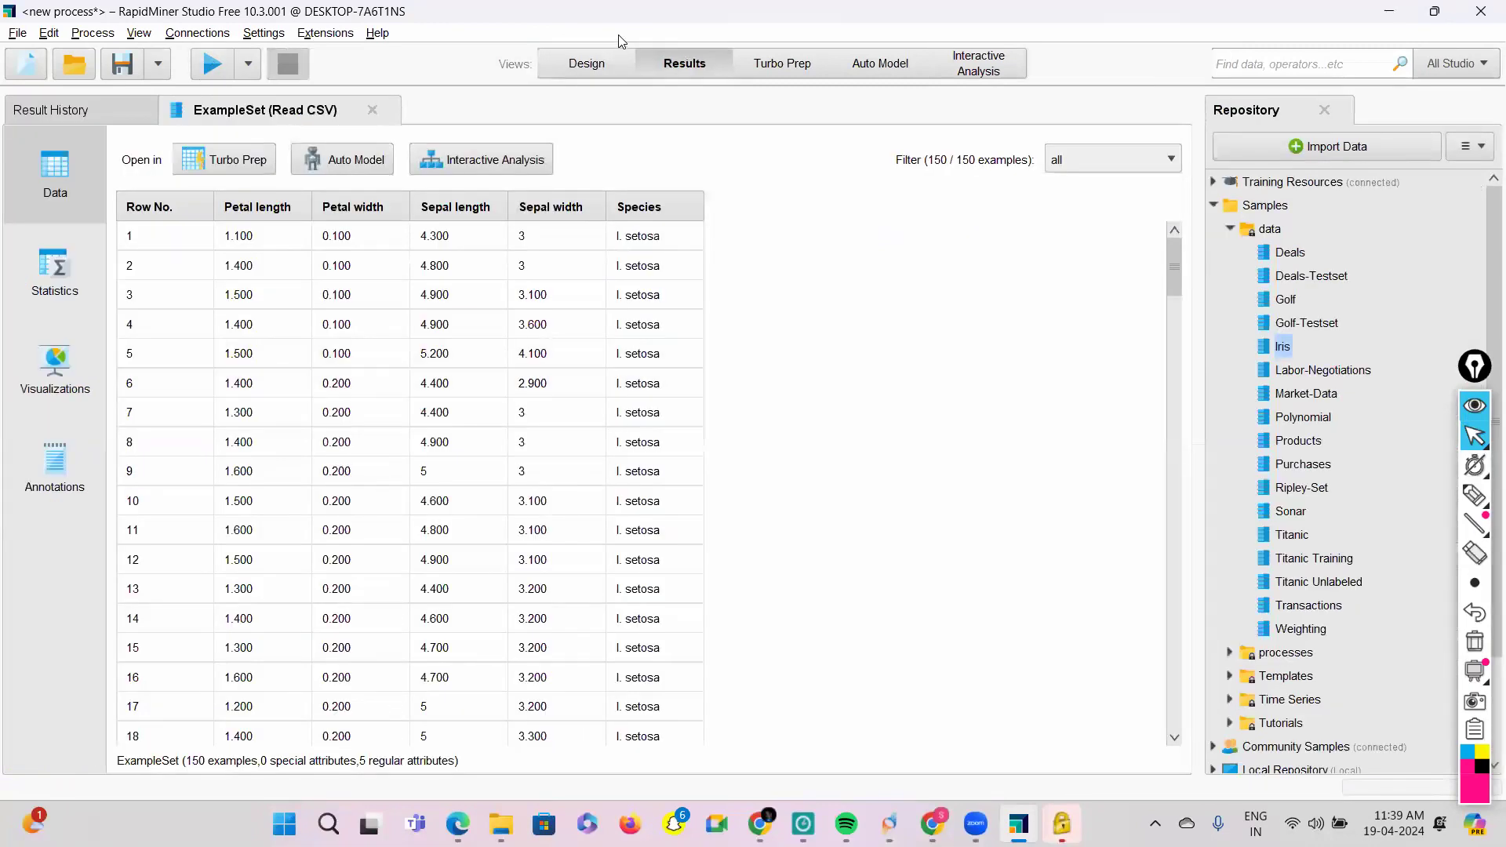
pyautogui.click(562, 68)
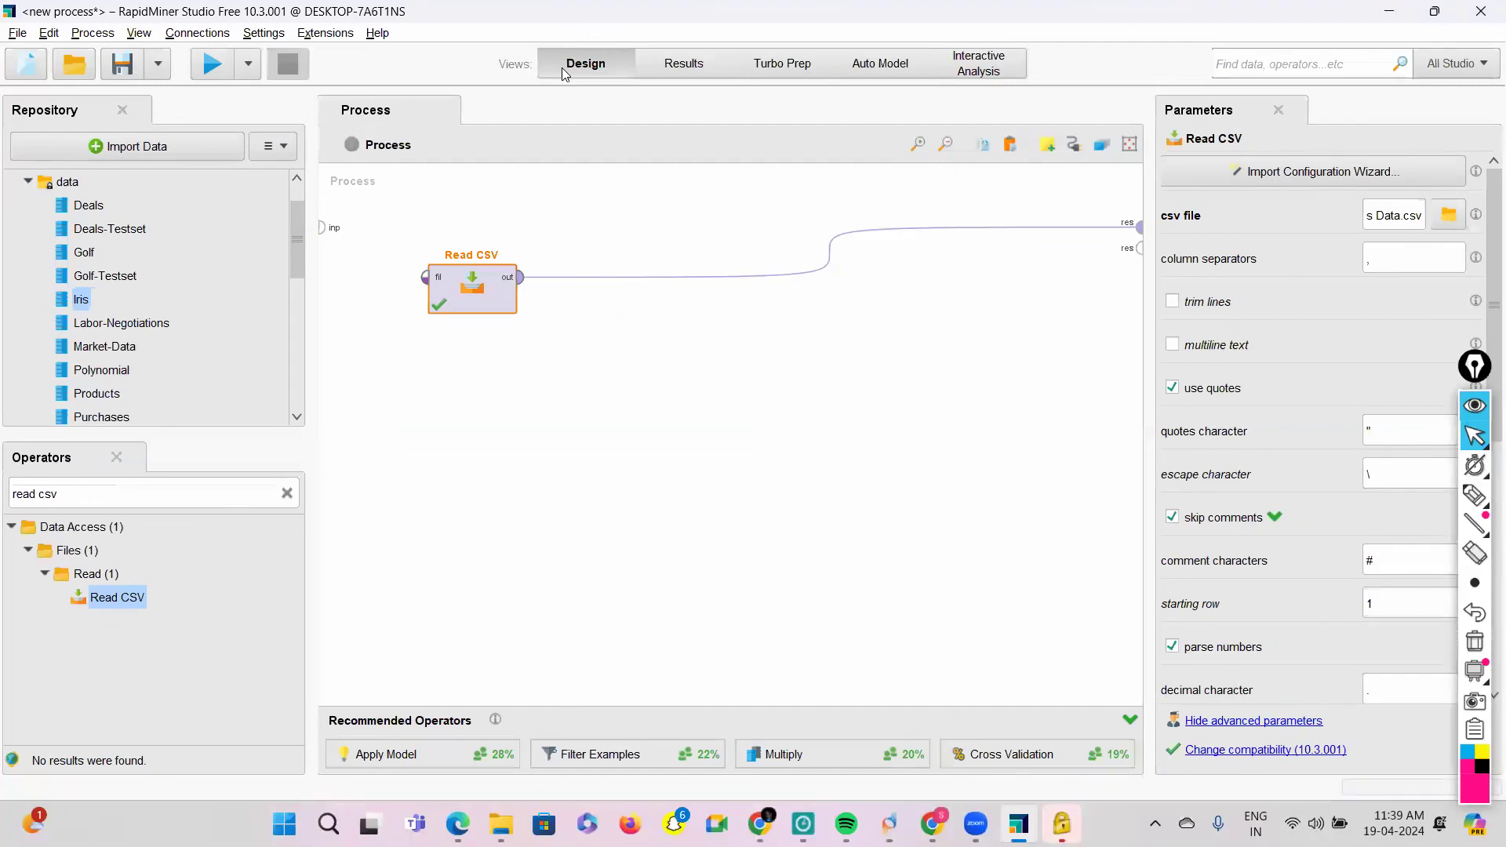
# Step: Find the Set Role operator and insert it on the connection after Read CSV
pyautogui.click(287, 495)
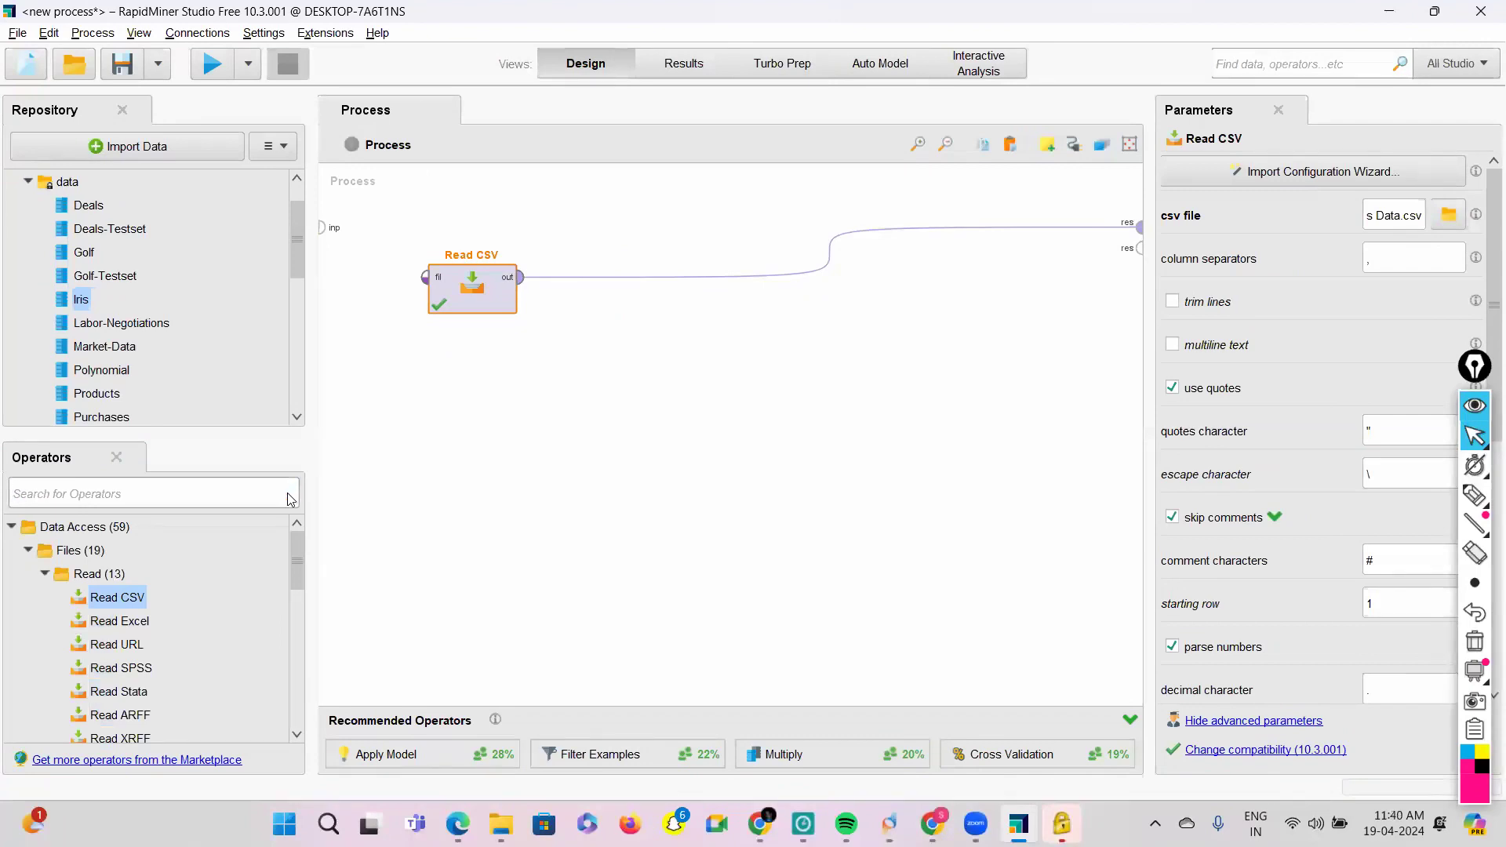
pyautogui.write('set rol')
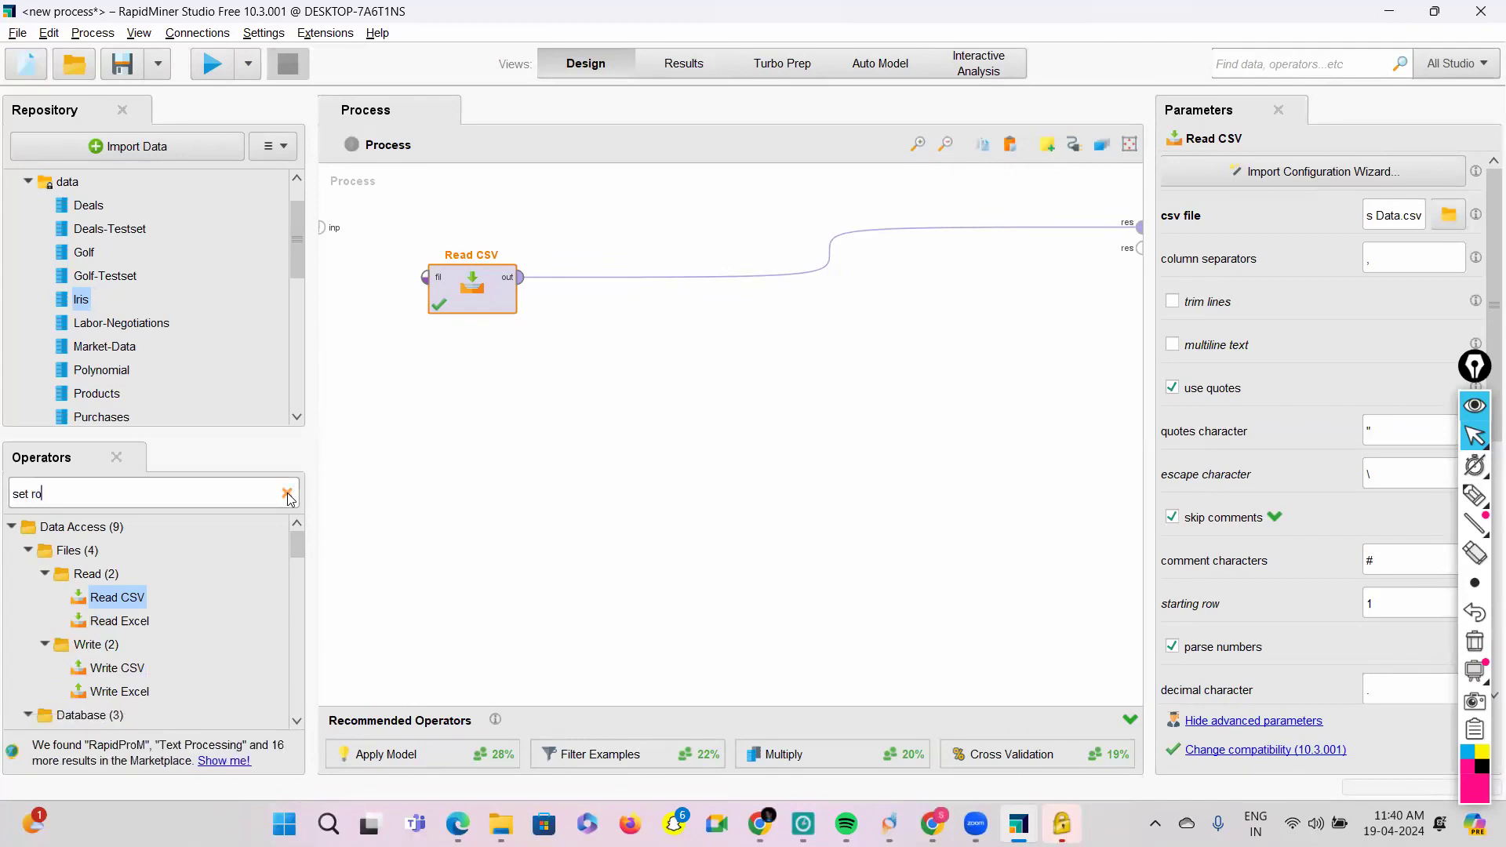
pyautogui.write('e')
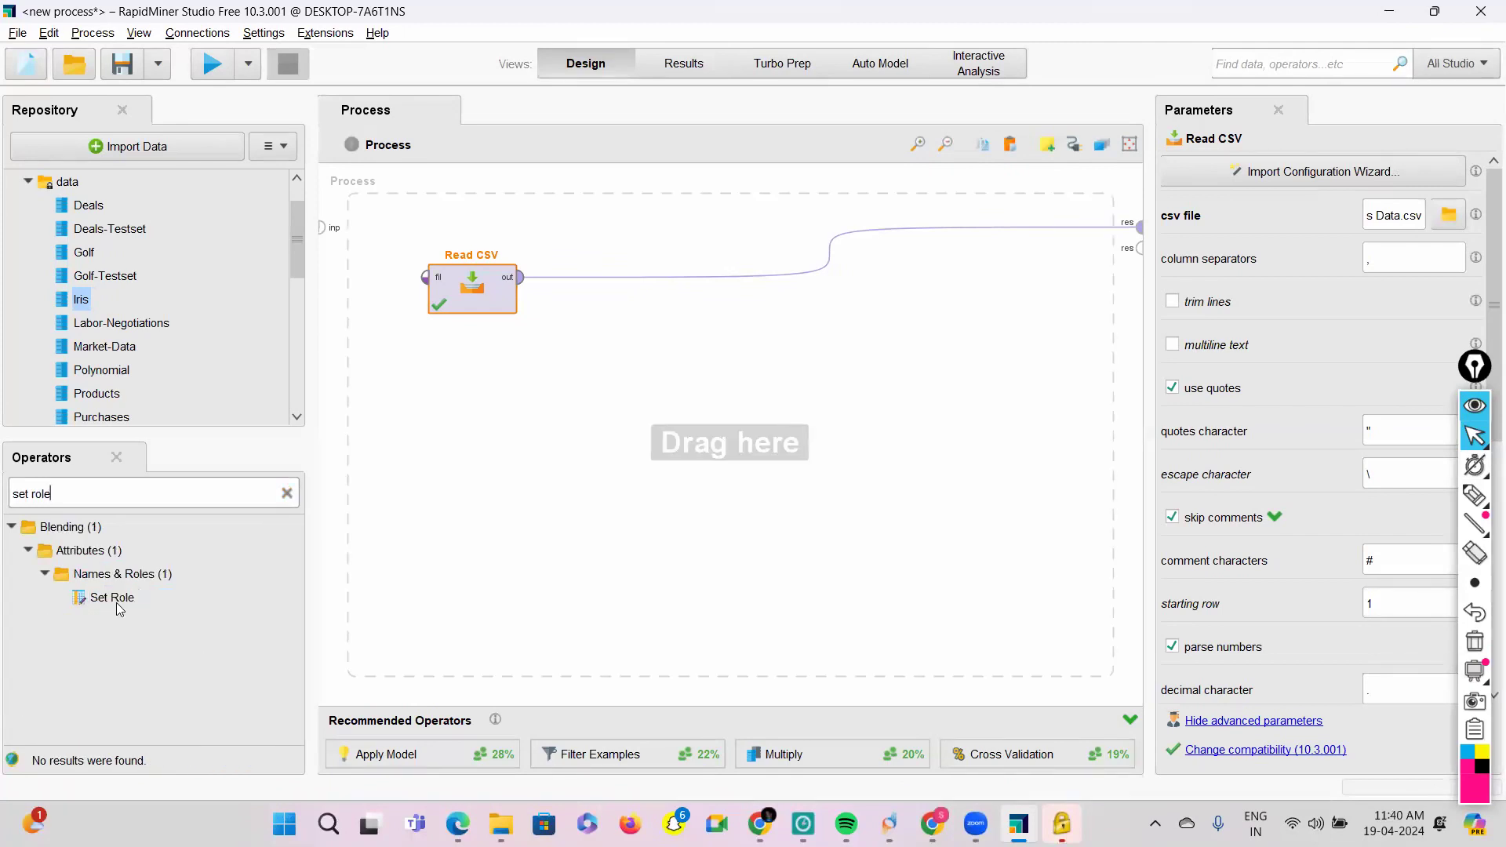
pyautogui.moveTo(114, 602); pyautogui.dragTo(600, 276)
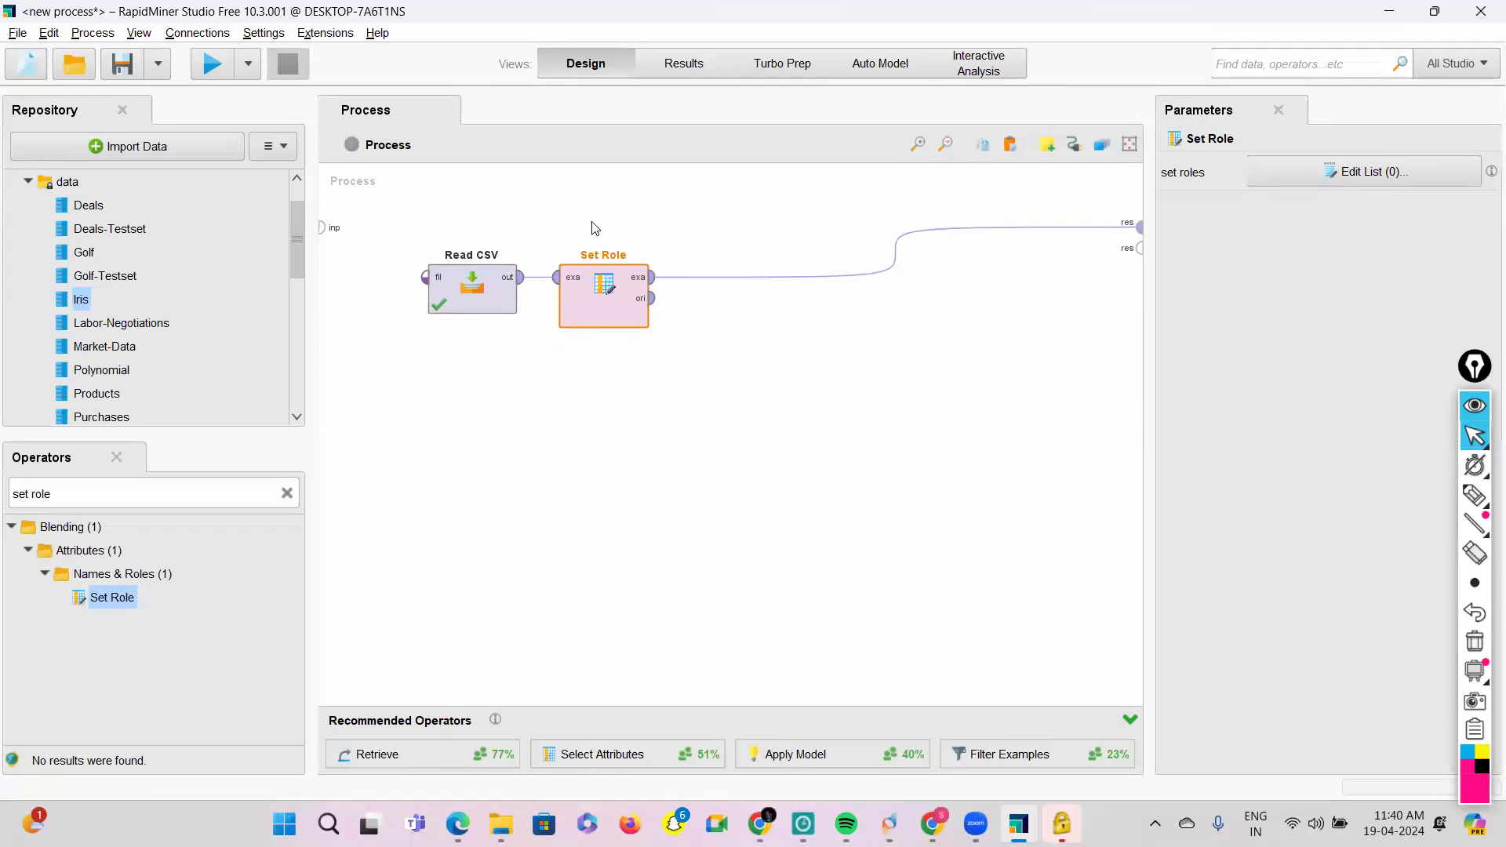
# Step: Assign the label target role to the Species attribute in Set Role
pyautogui.click(1353, 172)
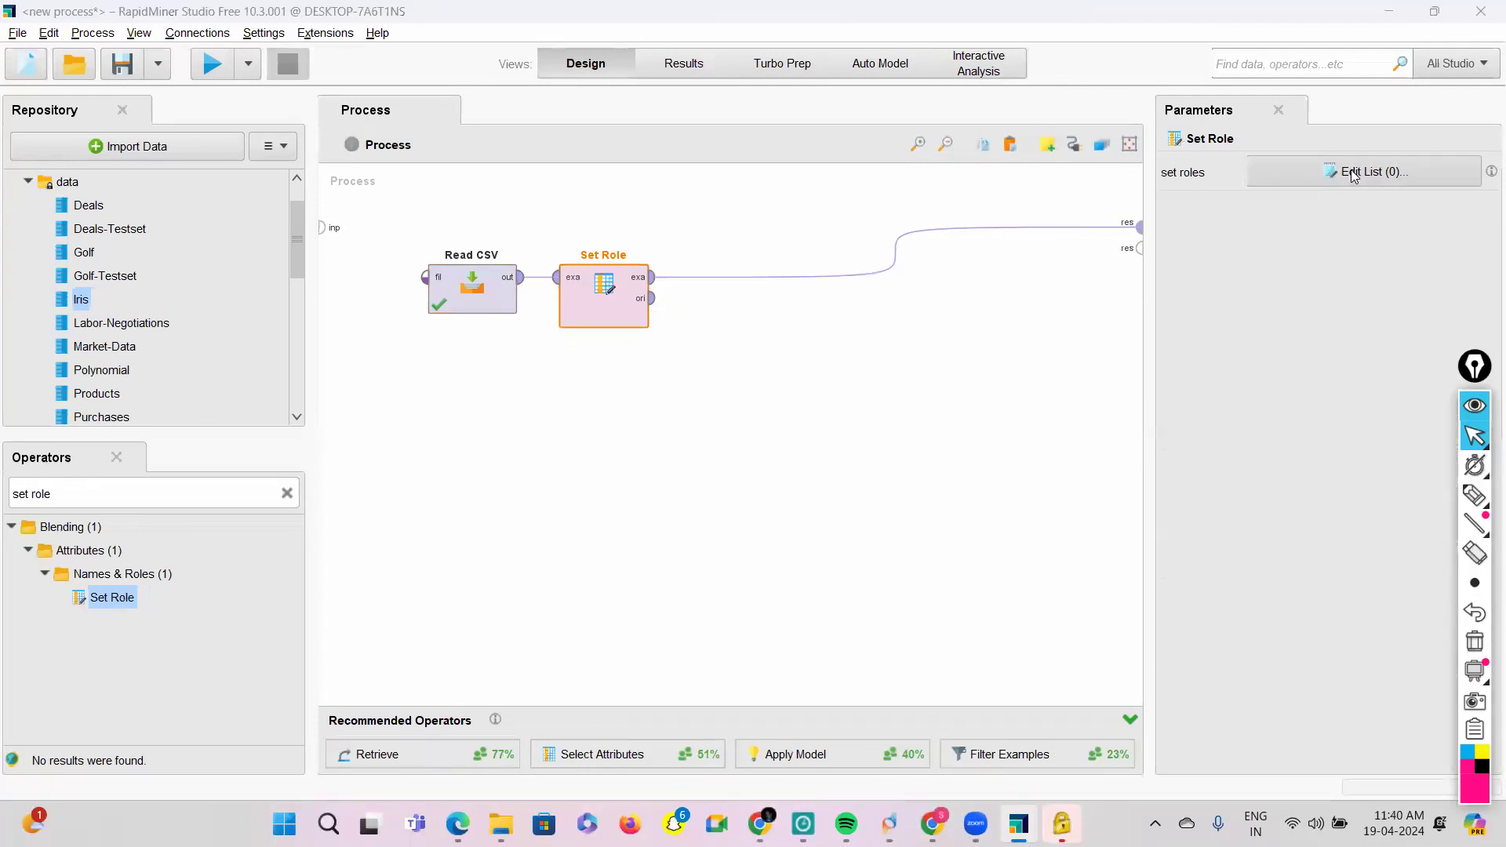
pyautogui.click(742, 285)
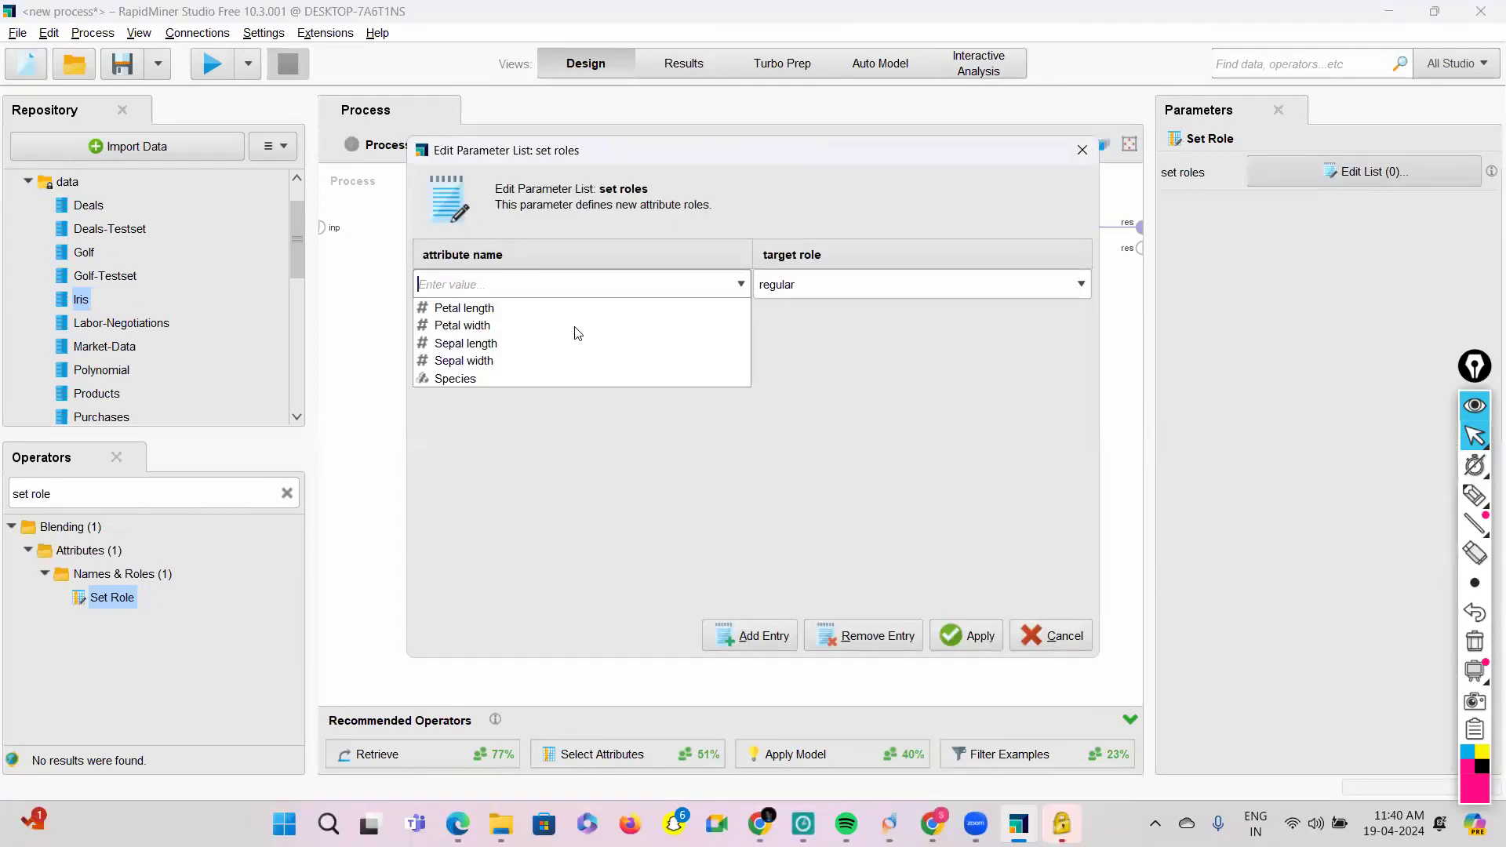
pyautogui.click(487, 380)
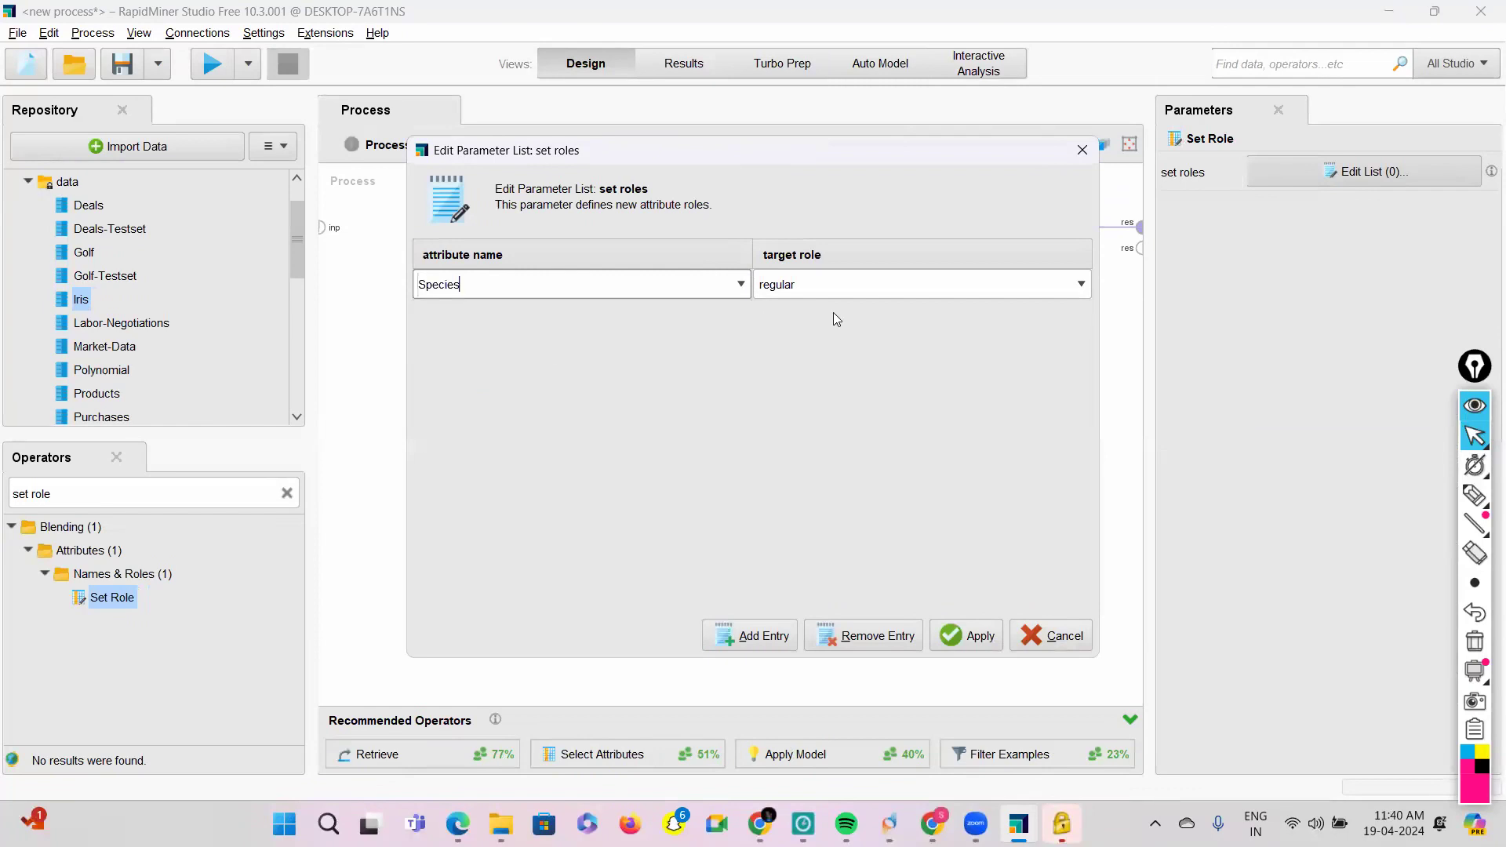
pyautogui.click(882, 294)
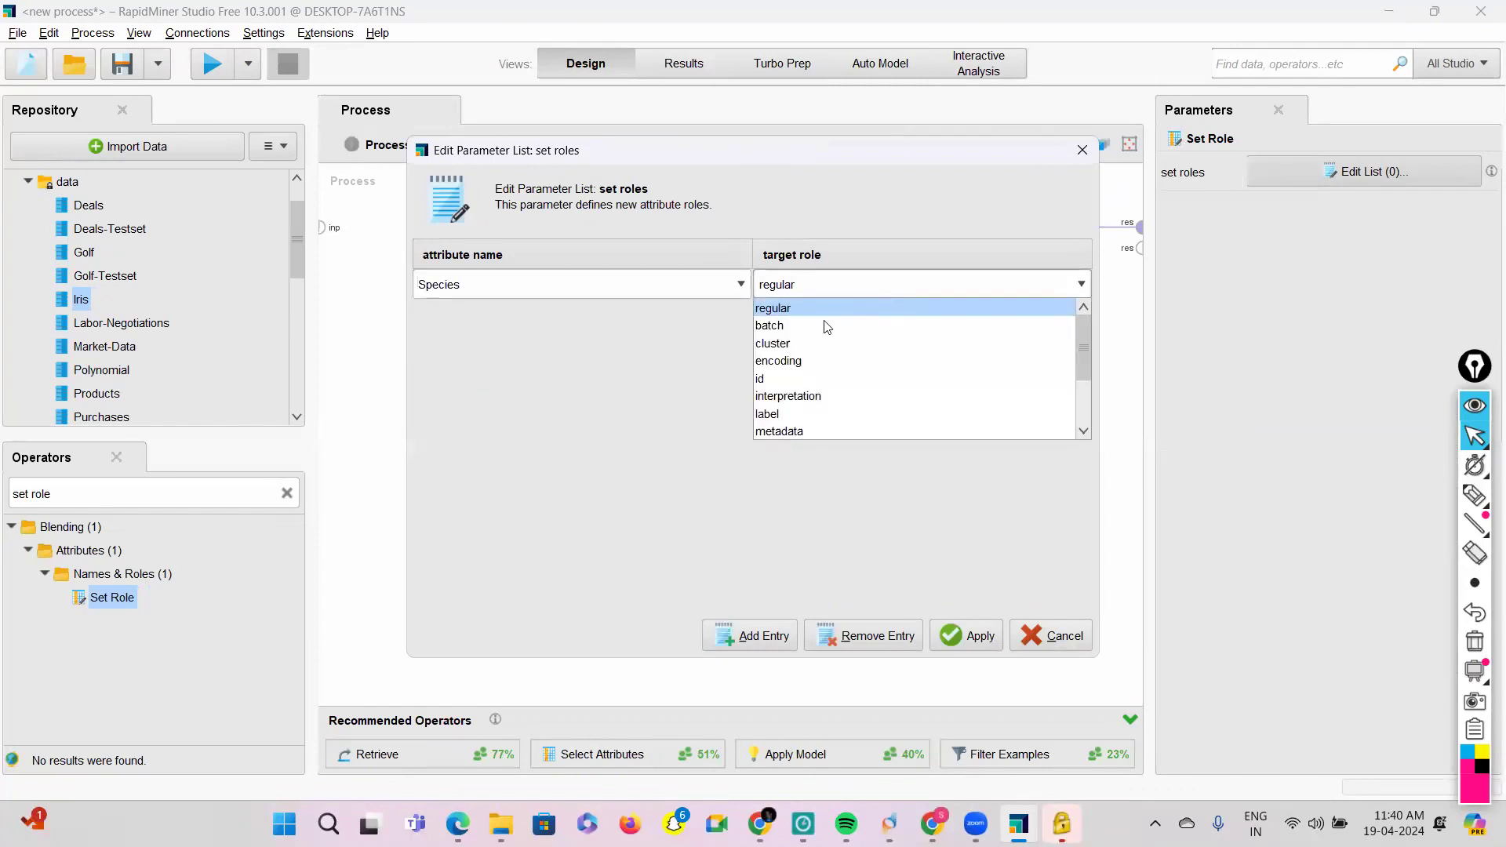
pyautogui.click(763, 415)
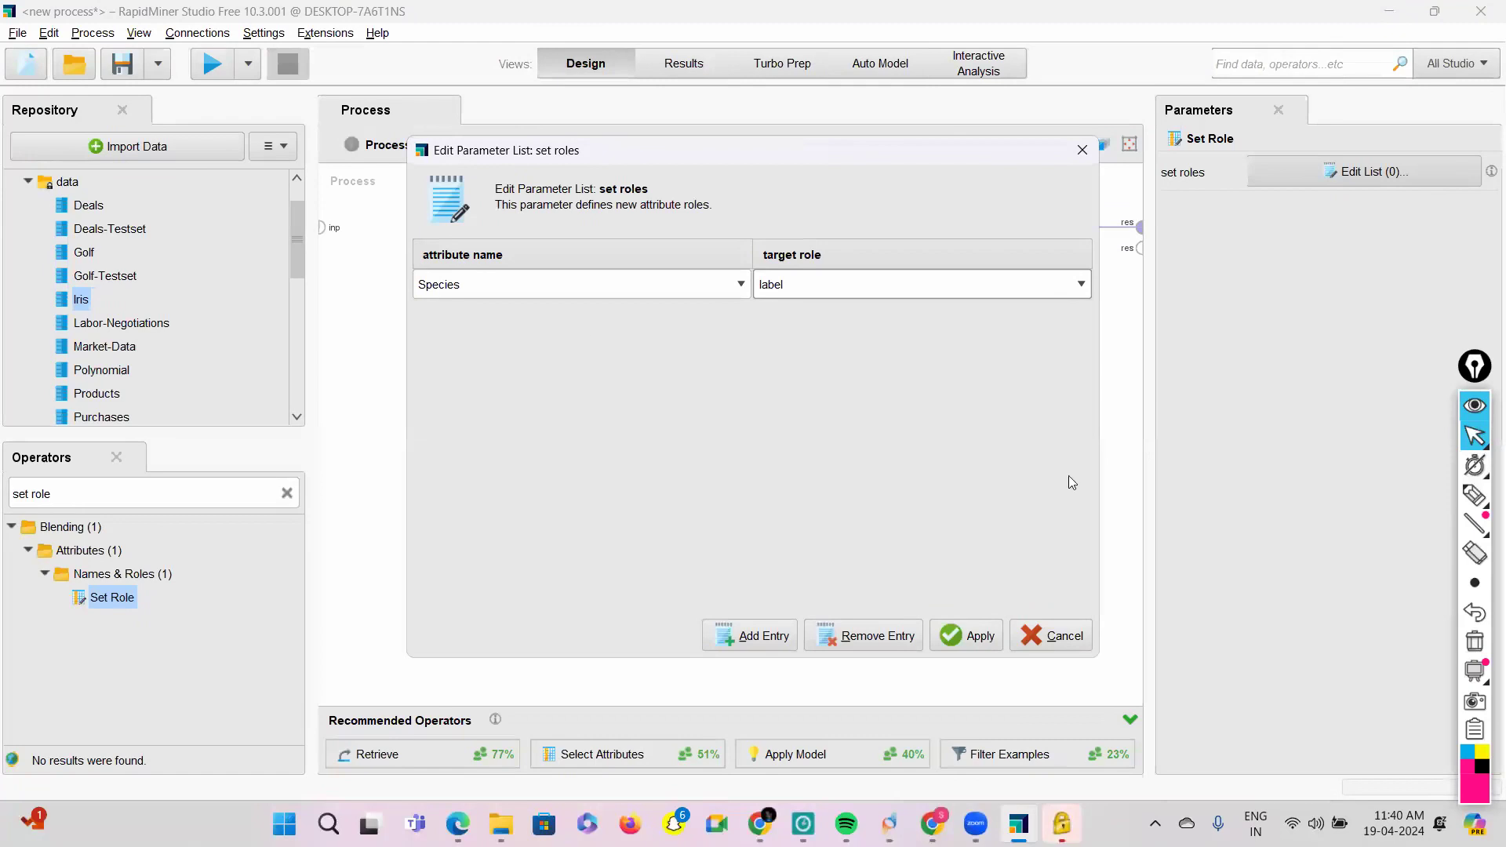
pyautogui.click(963, 642)
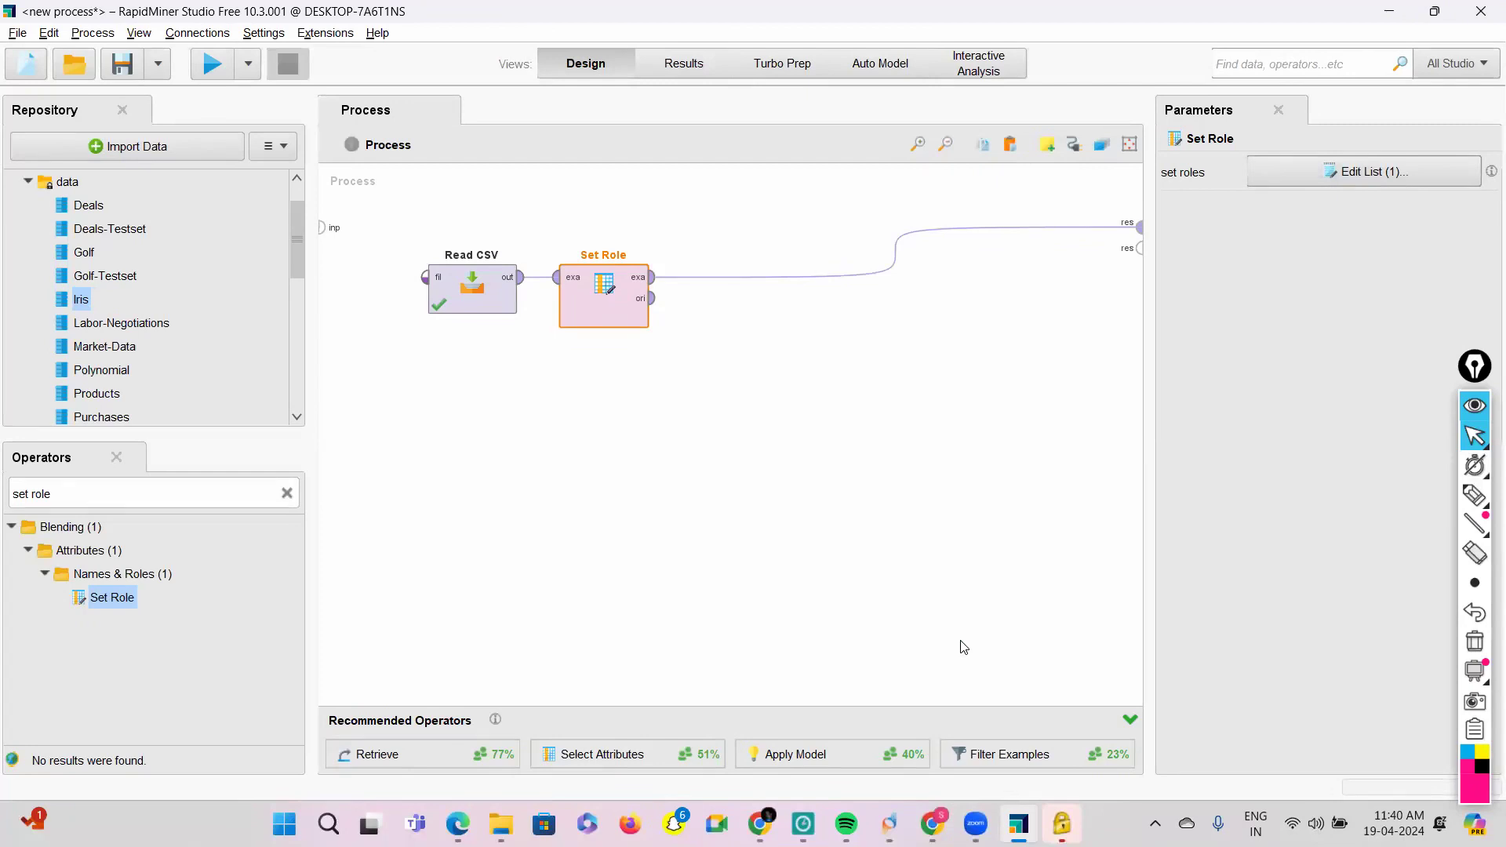
# Step: Insert a Cross Validation operator after Set Role and remove the connection from its example set output to the result port
pyautogui.click(290, 494)
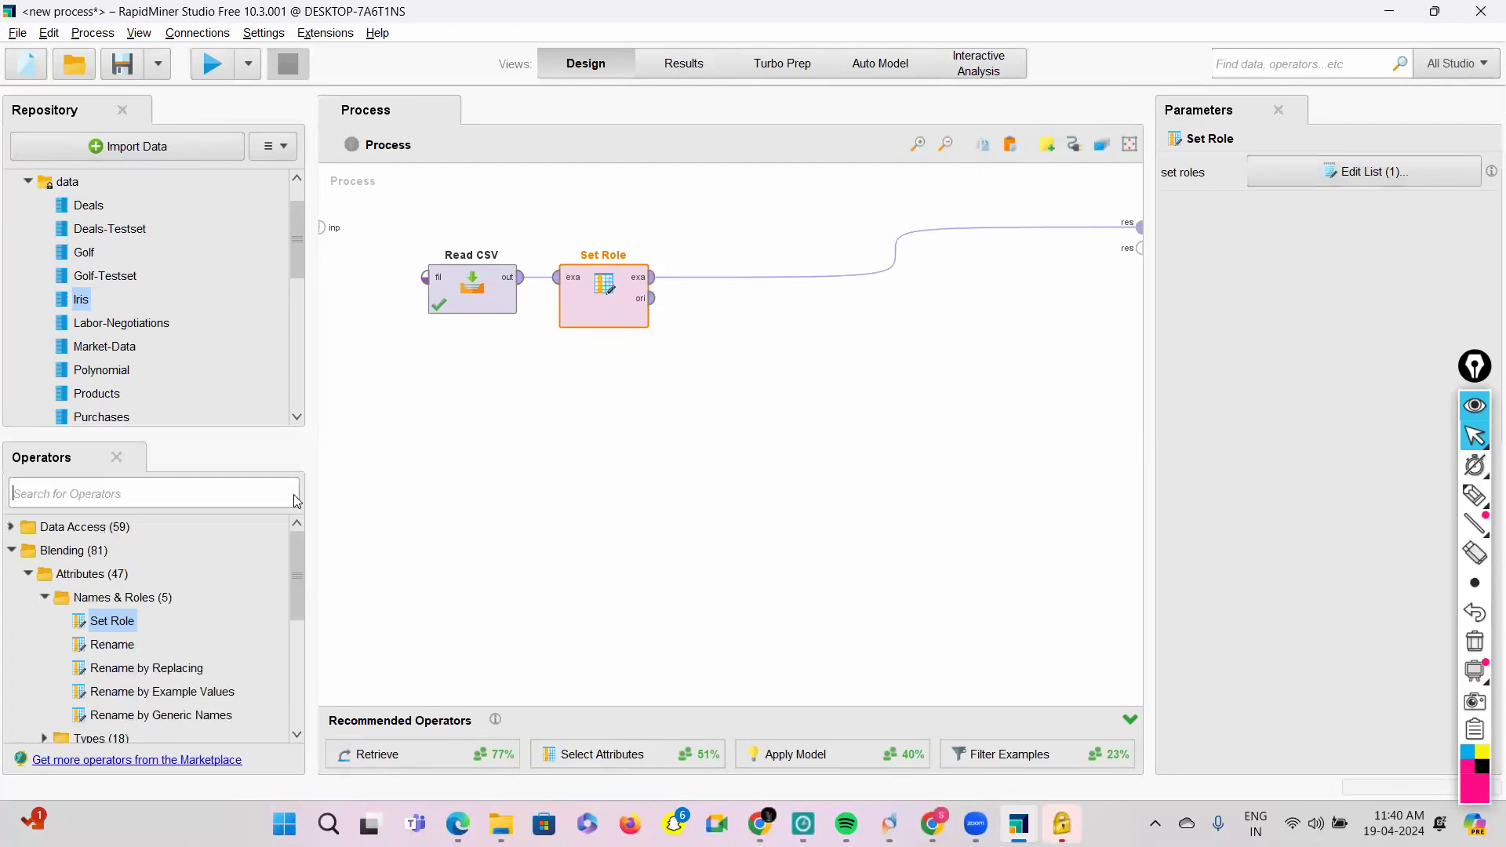
pyautogui.write('cross')
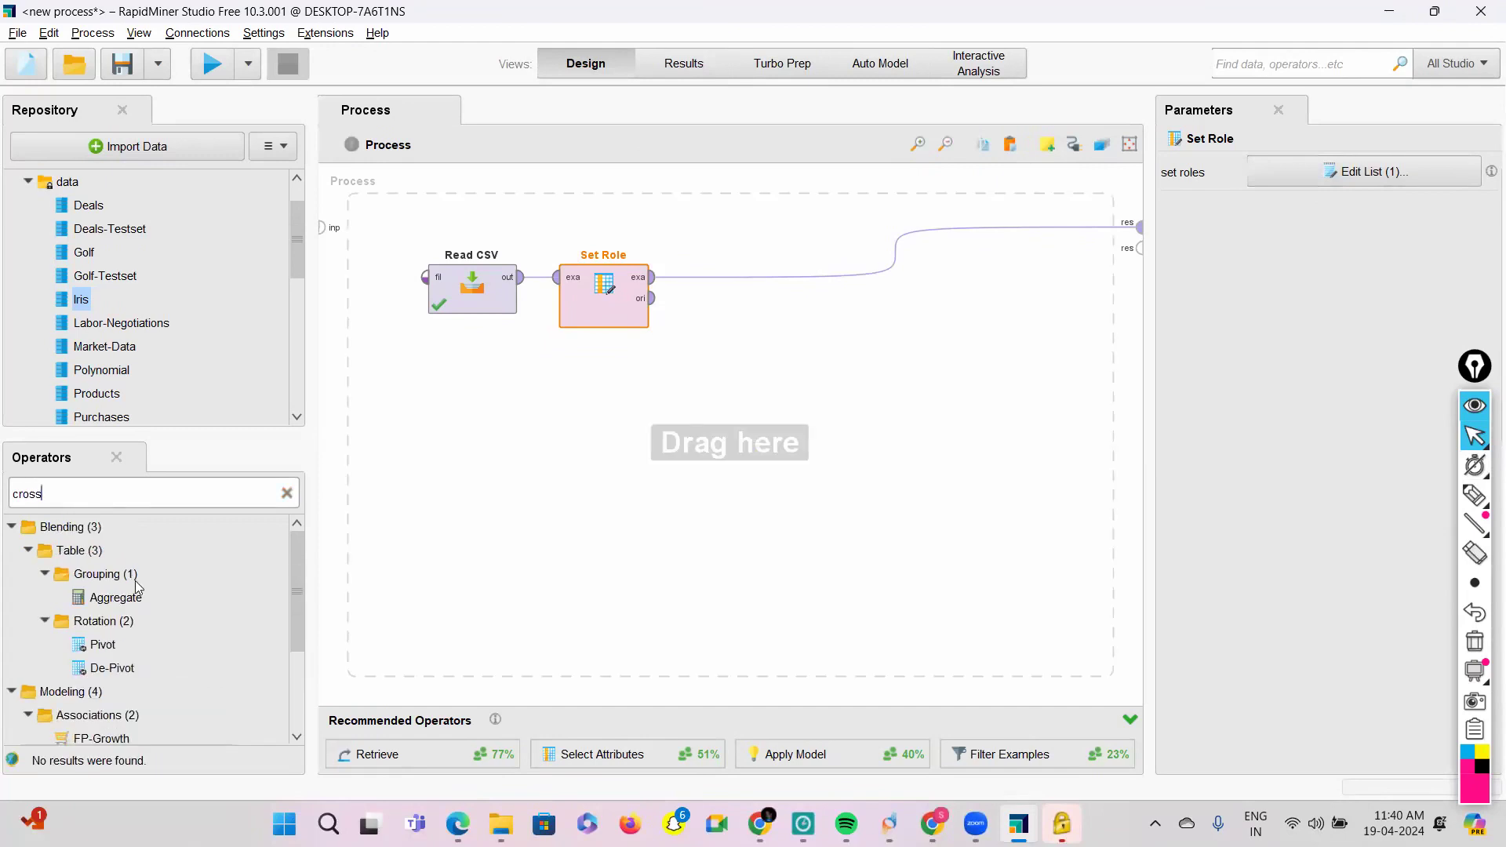
pyautogui.scroll(-3, 135, 580)
pyautogui.write('valid')
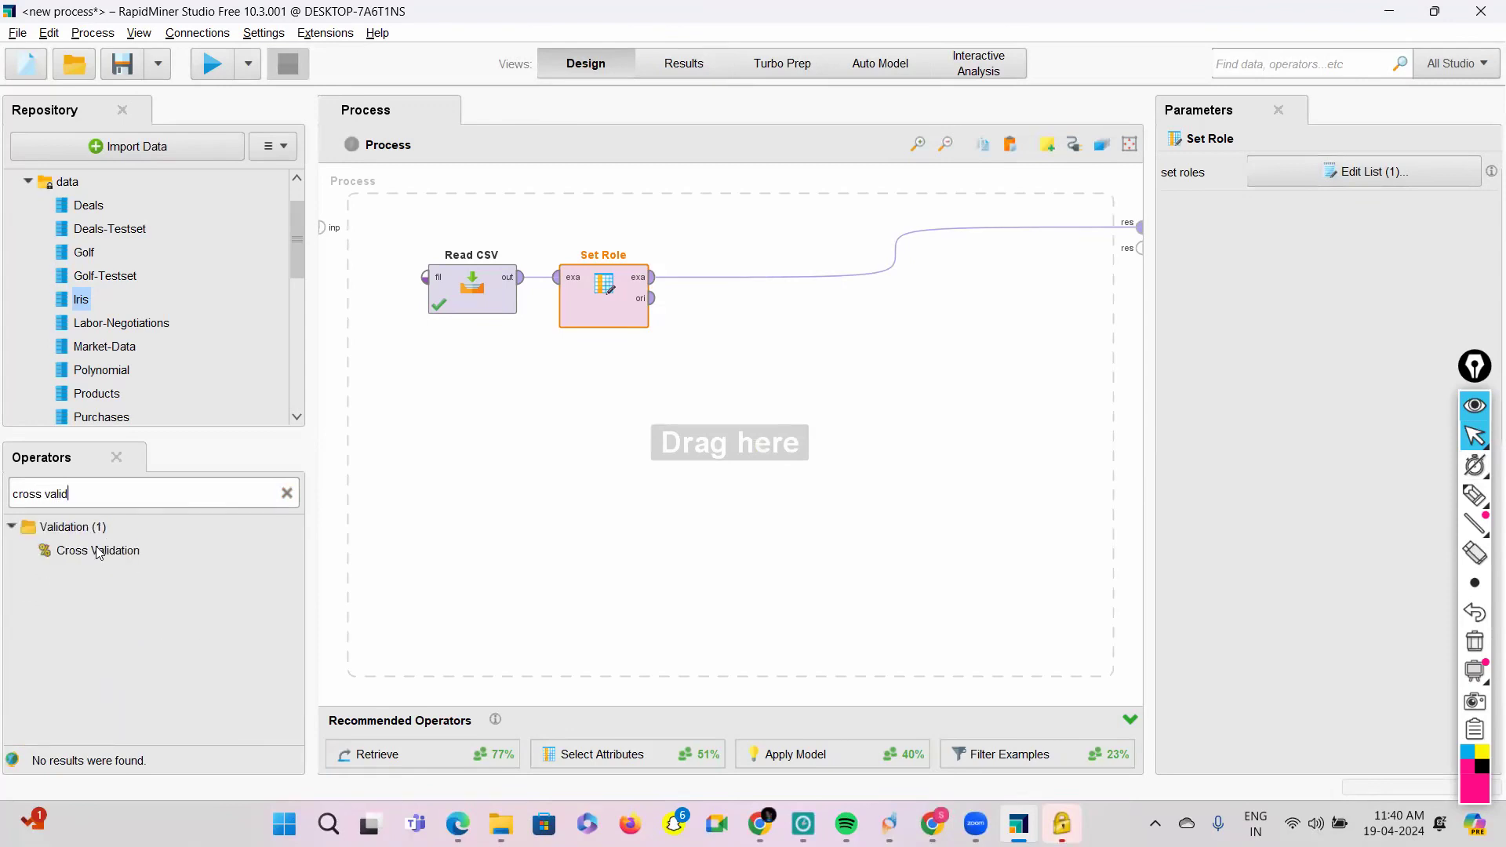
pyautogui.moveTo(98, 553); pyautogui.dragTo(710, 279)
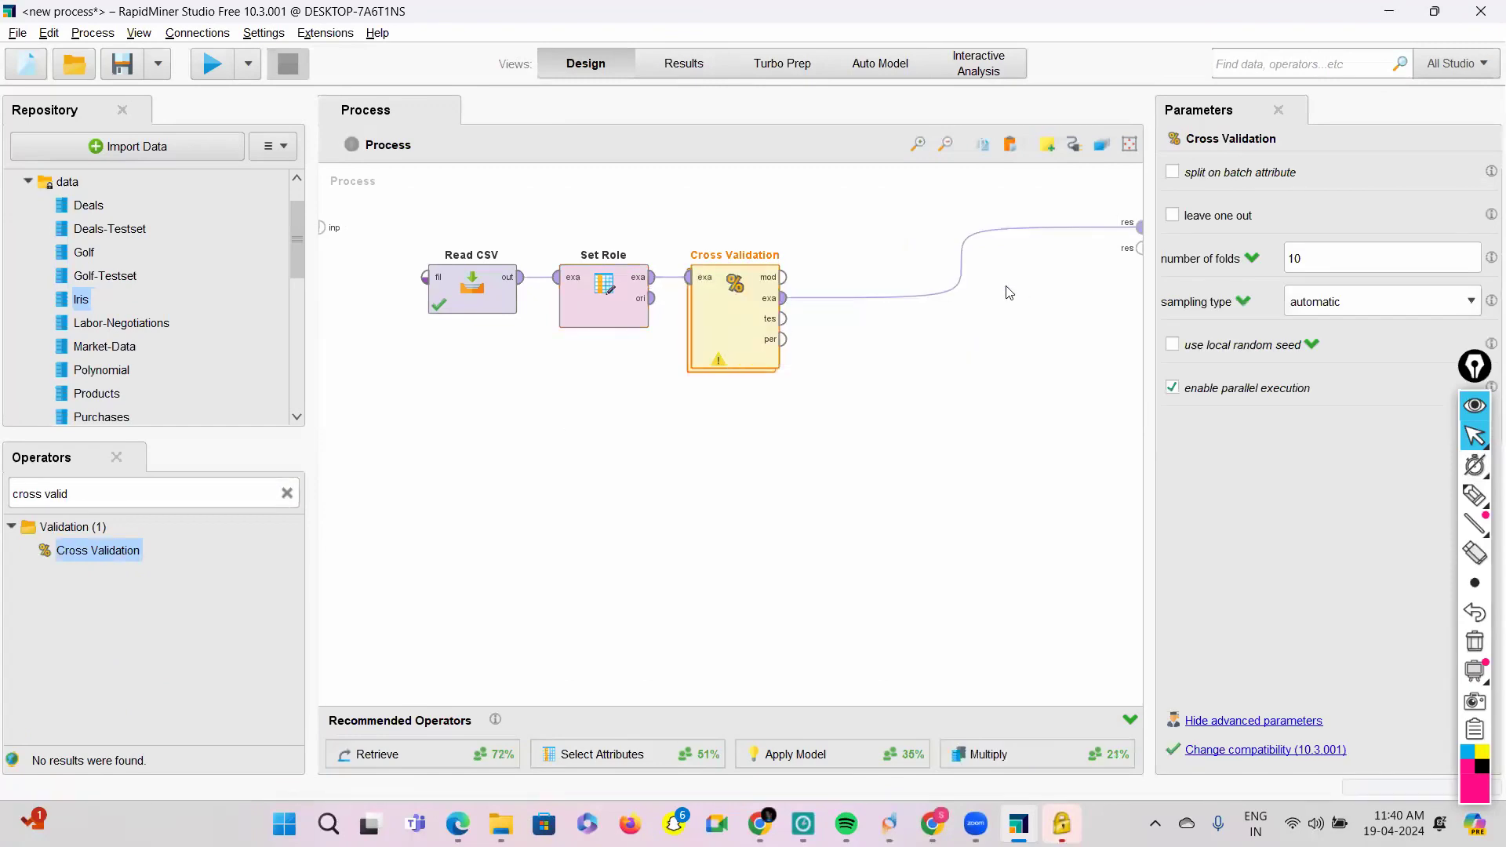
pyautogui.keyDown('alt'); pyautogui.click(962, 263); pyautogui.keyUp('alt')
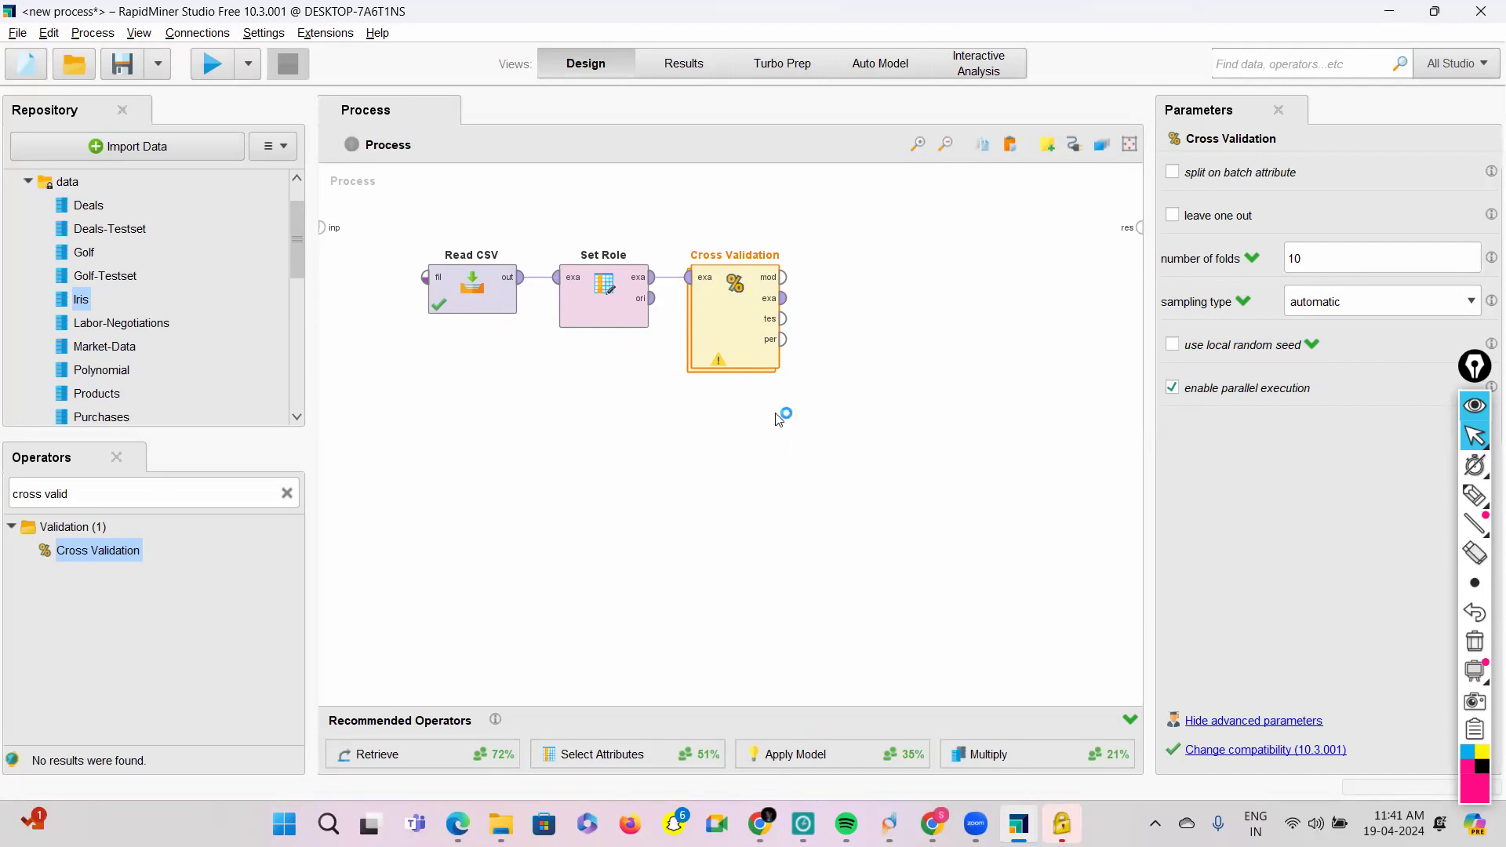
# Step: Open the Cross Validation subprocess and add a k-NN operator to its Training side
pyautogui.doubleClick(740, 317)
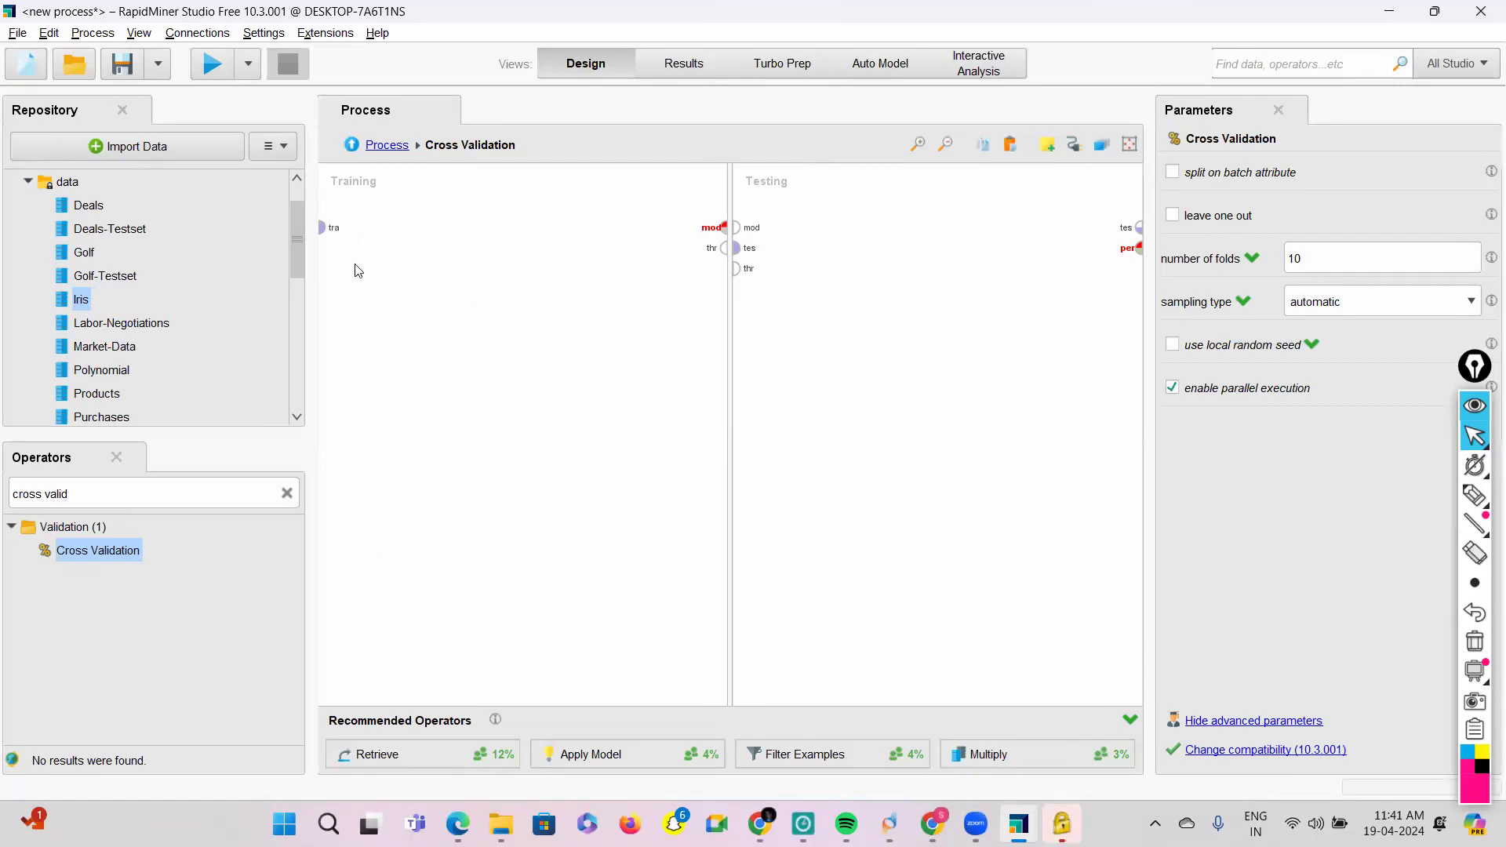
pyautogui.click(287, 494)
pyautogui.write('knn')
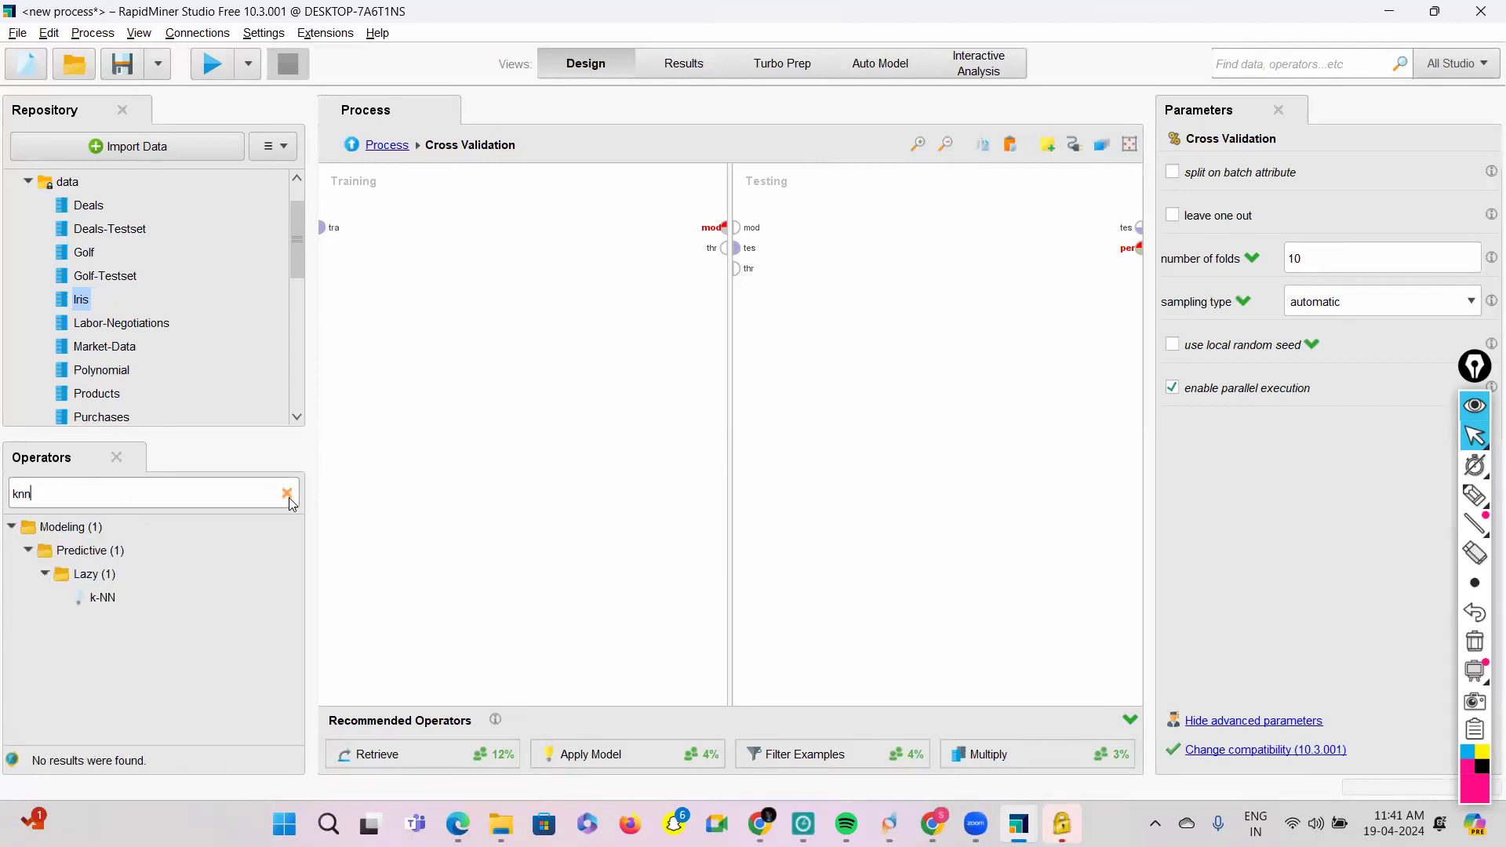
pyautogui.moveTo(107, 601); pyautogui.dragTo(514, 229)
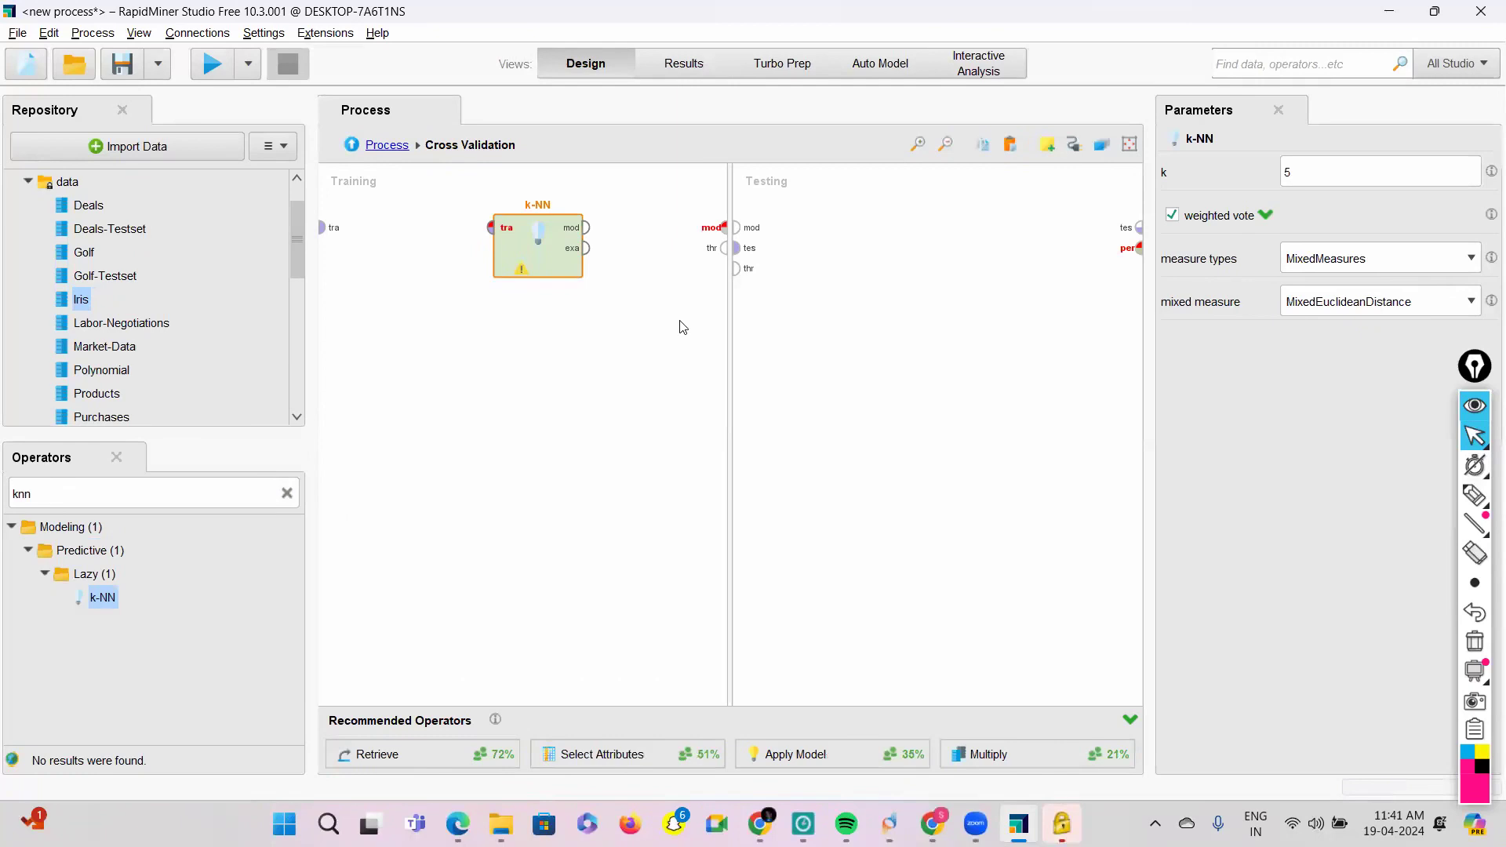
# Step: Connect the training set input to k-NN and the k-NN model output to the Training side's model port
pyautogui.click(322, 228)
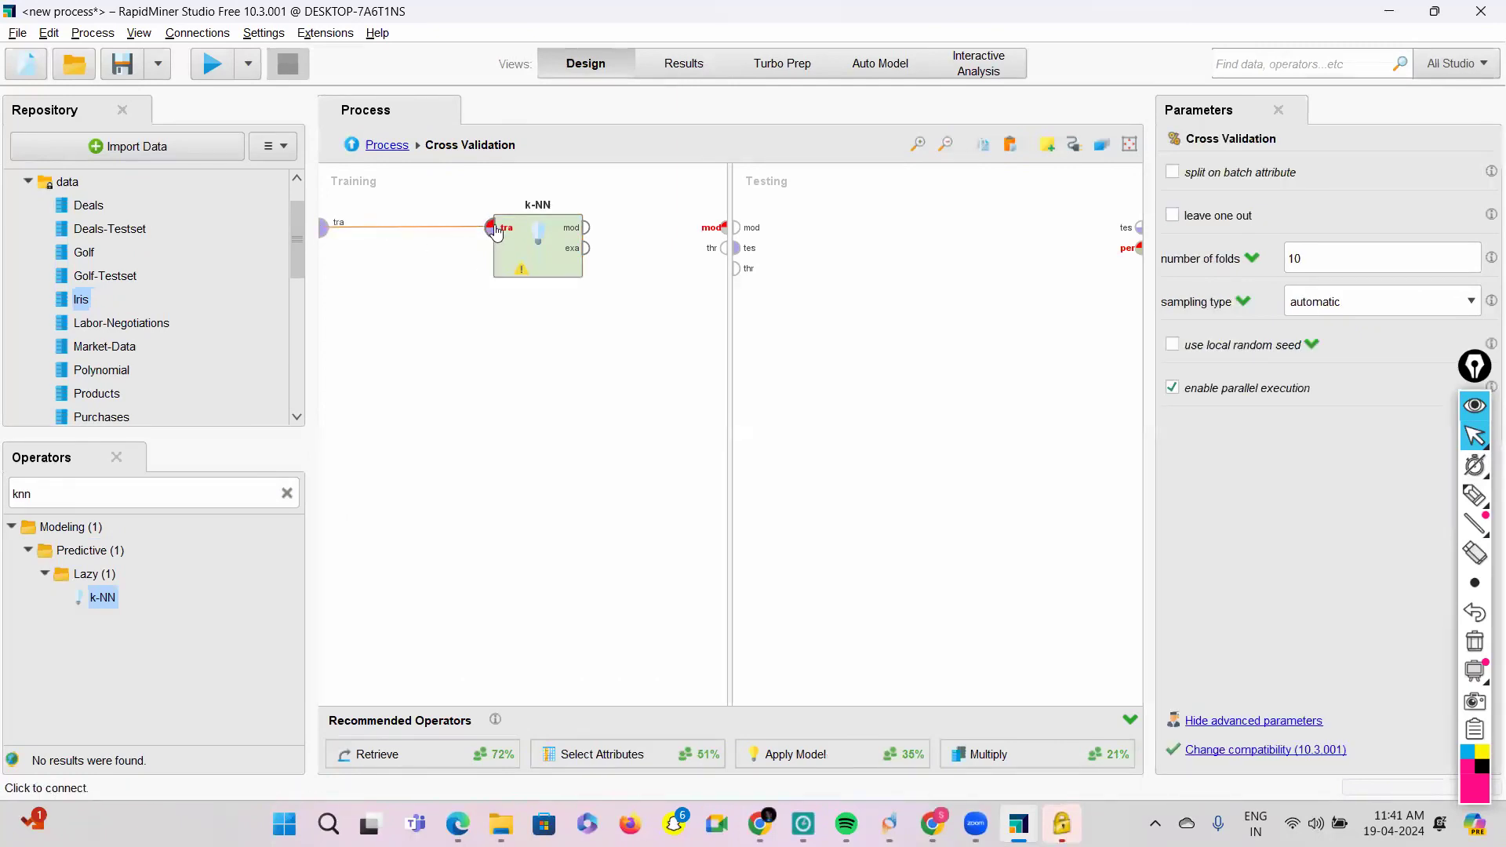
pyautogui.click(493, 229)
pyautogui.click(586, 227)
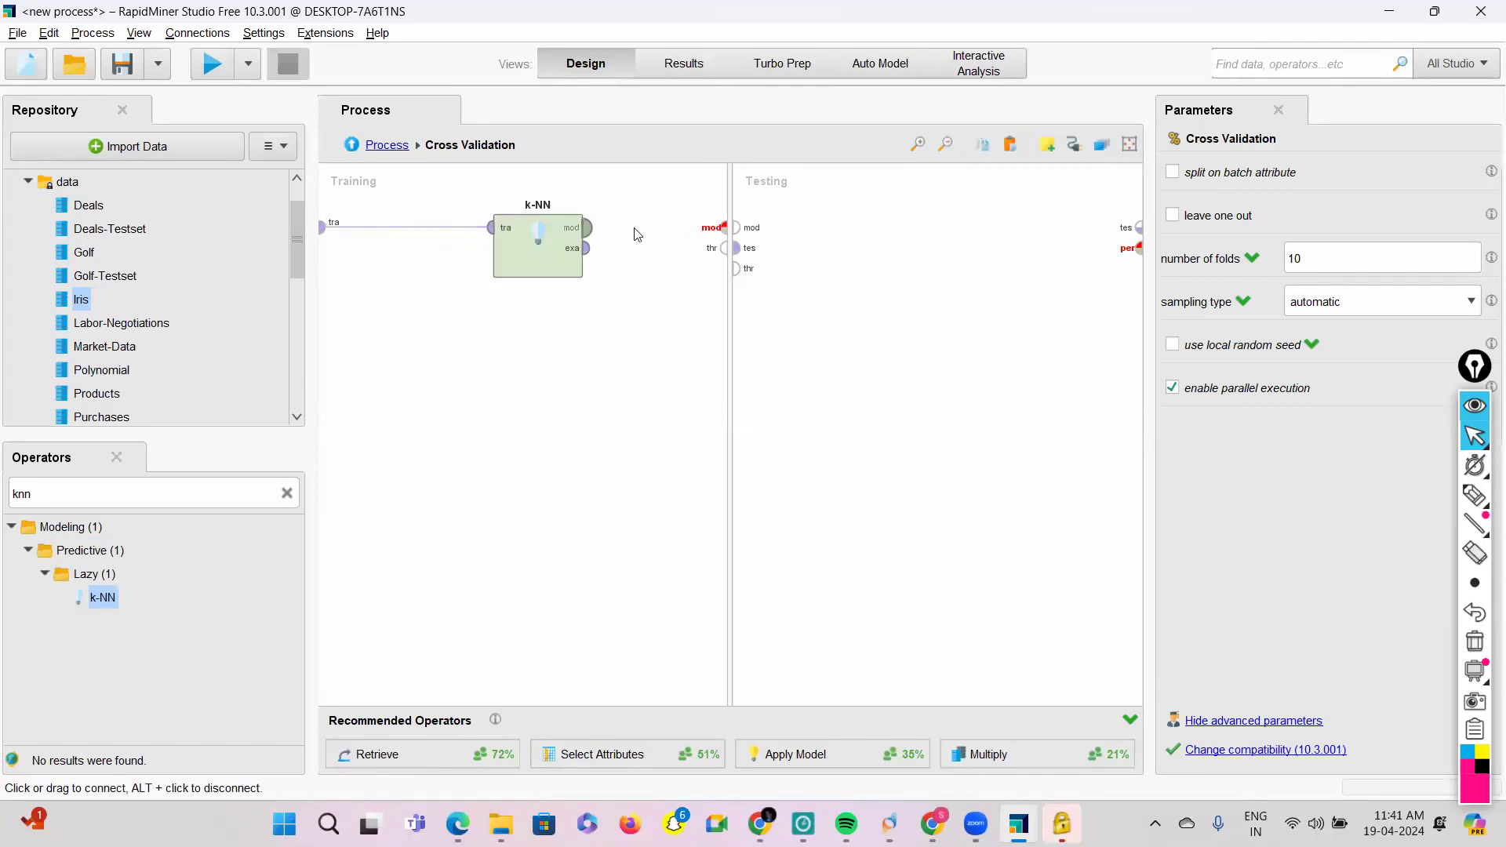
pyautogui.click(728, 228)
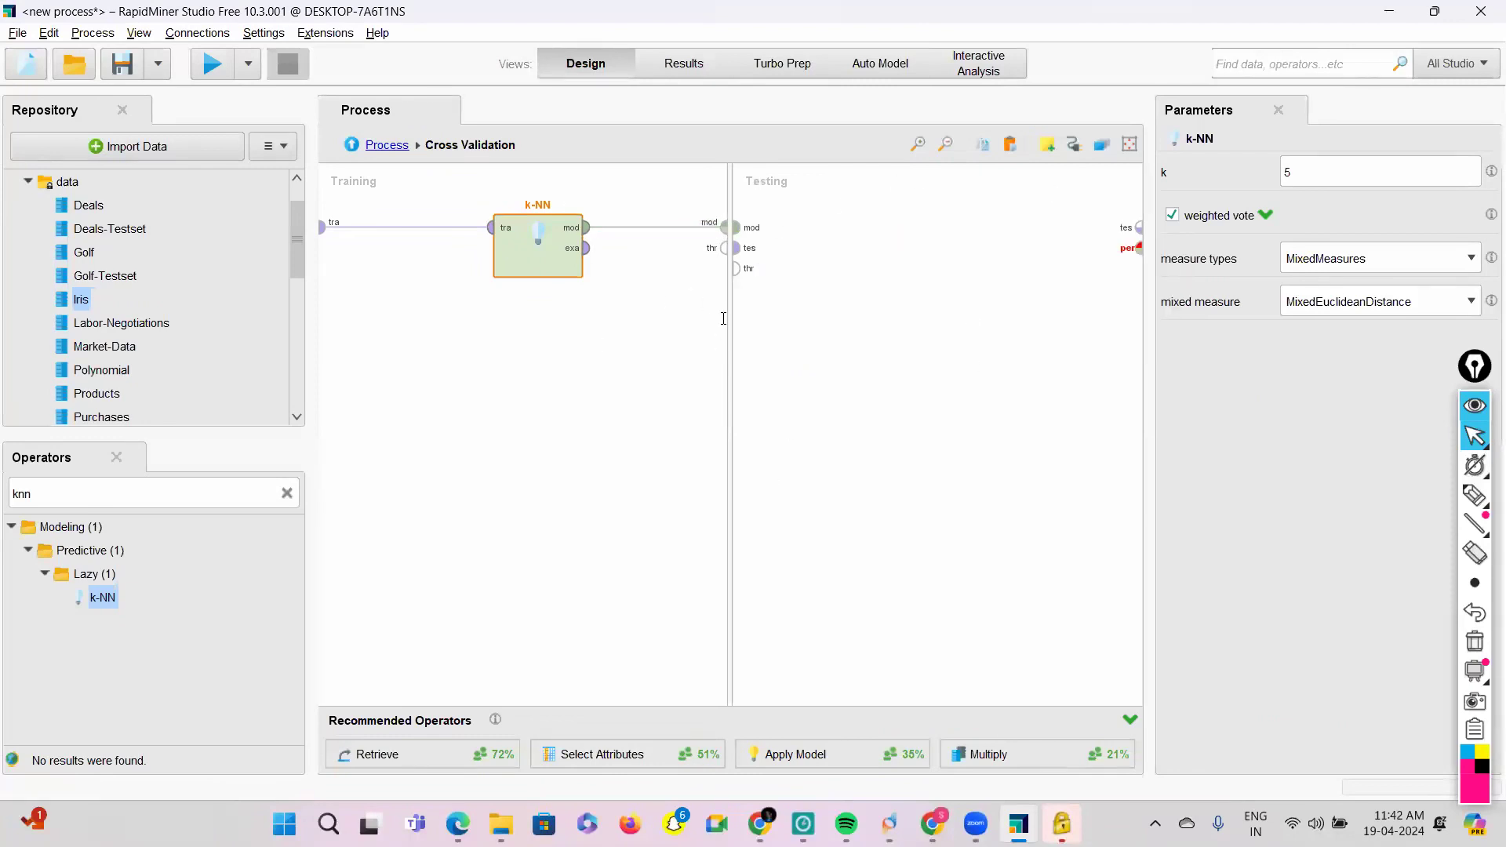
# Step: Add an Apply Model operator to the Testing side and connect the model and test set ports to its inputs
pyautogui.click(296, 498)
pyautogui.write('a')
pyautogui.click(296, 498)
pyautogui.write('ap')
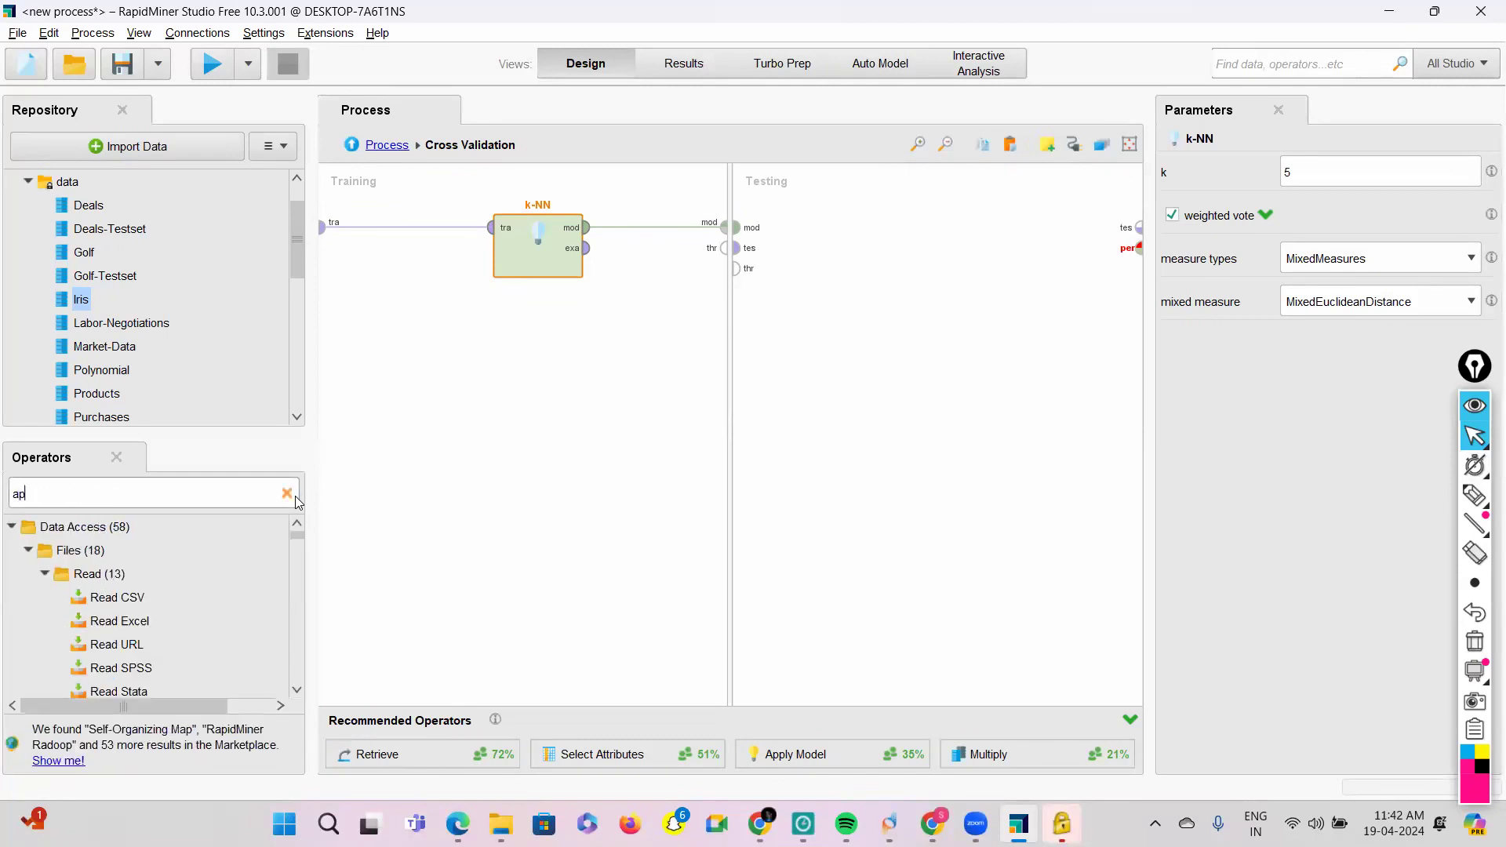
pyautogui.write('ply mod')
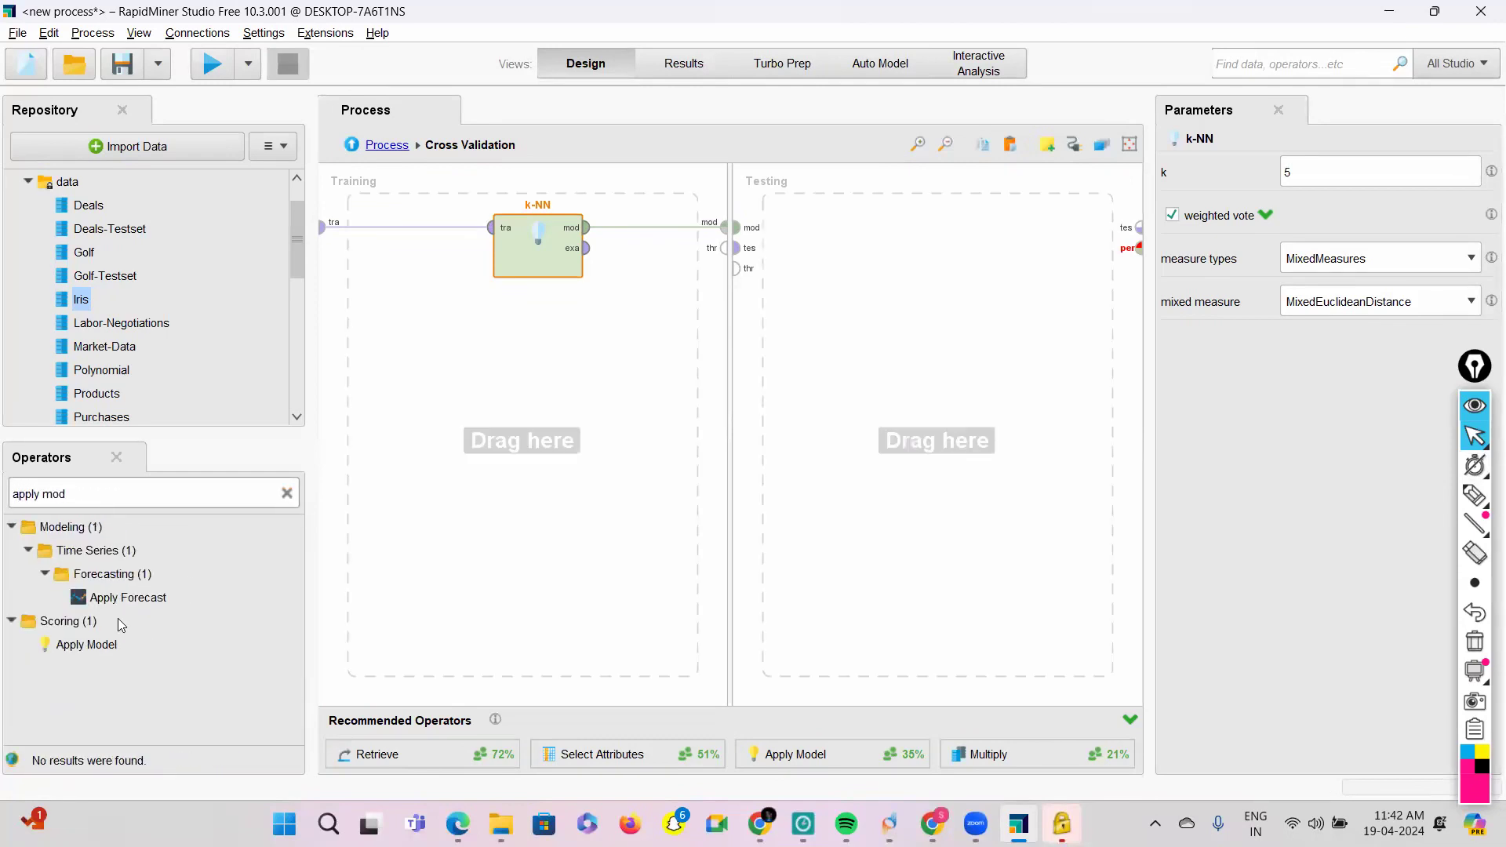
pyautogui.moveTo(81, 652); pyautogui.dragTo(867, 237)
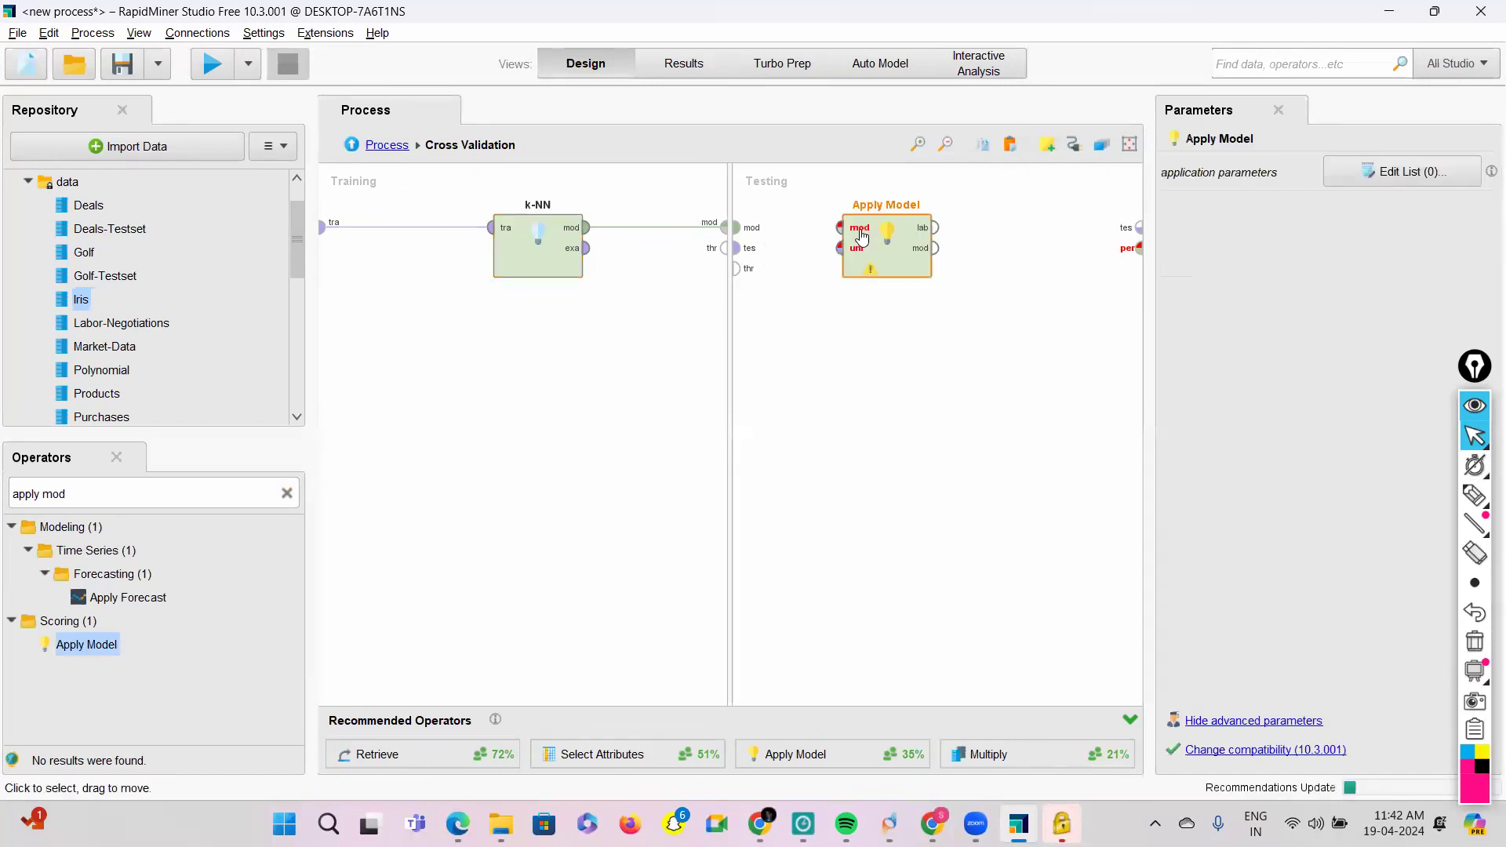
pyautogui.moveTo(741, 230); pyautogui.dragTo(841, 229)
pyautogui.moveTo(742, 249); pyautogui.dragTo(840, 248)
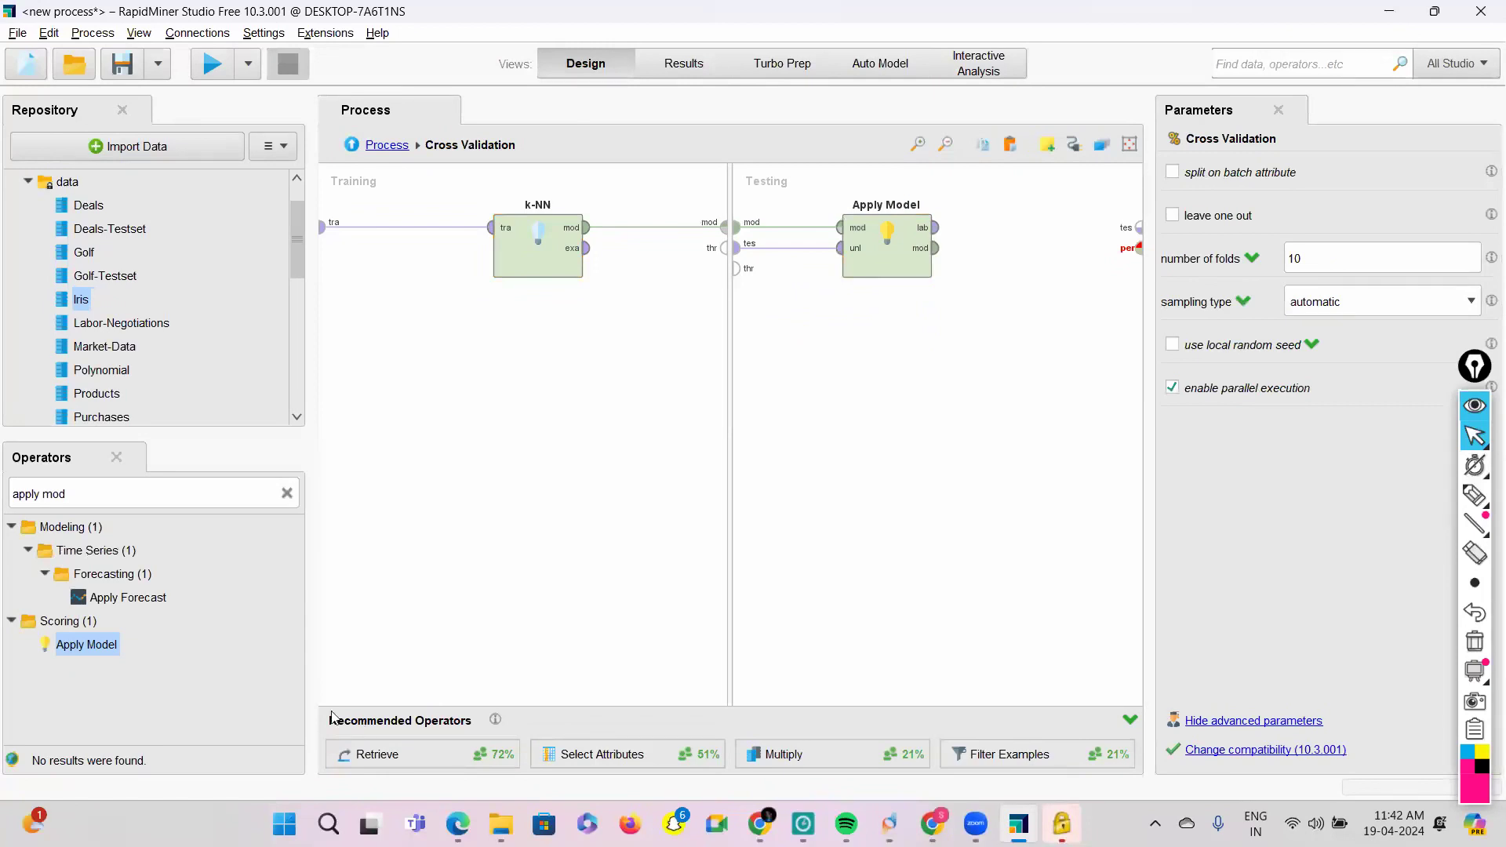
# Step: Find the Performance (Classification) operator and place it after Apply Model on the Testing side
pyautogui.click(286, 493)
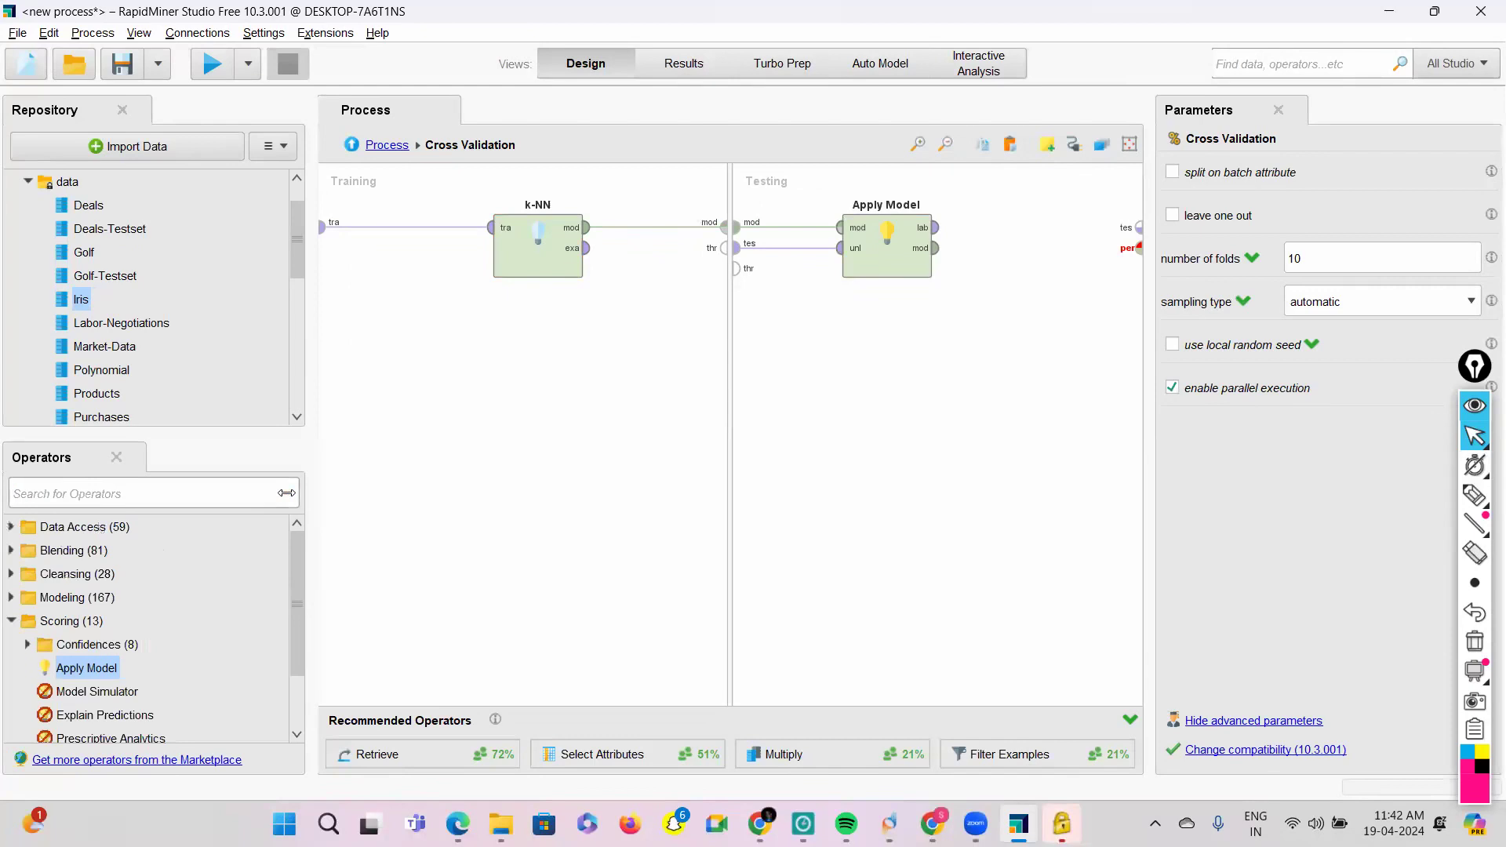
pyautogui.write('perfo')
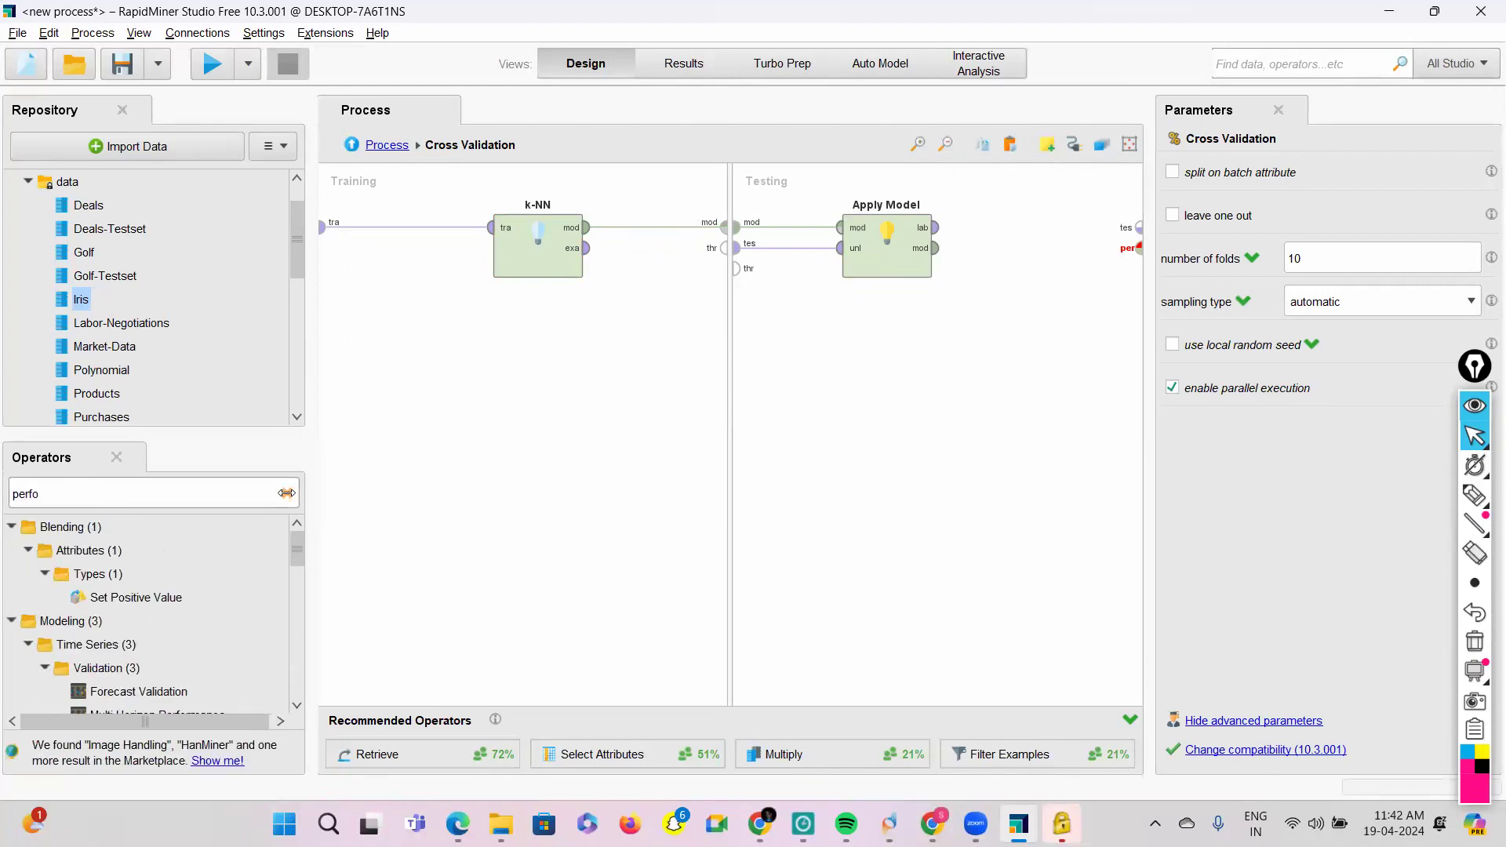
pyautogui.write('rmance')
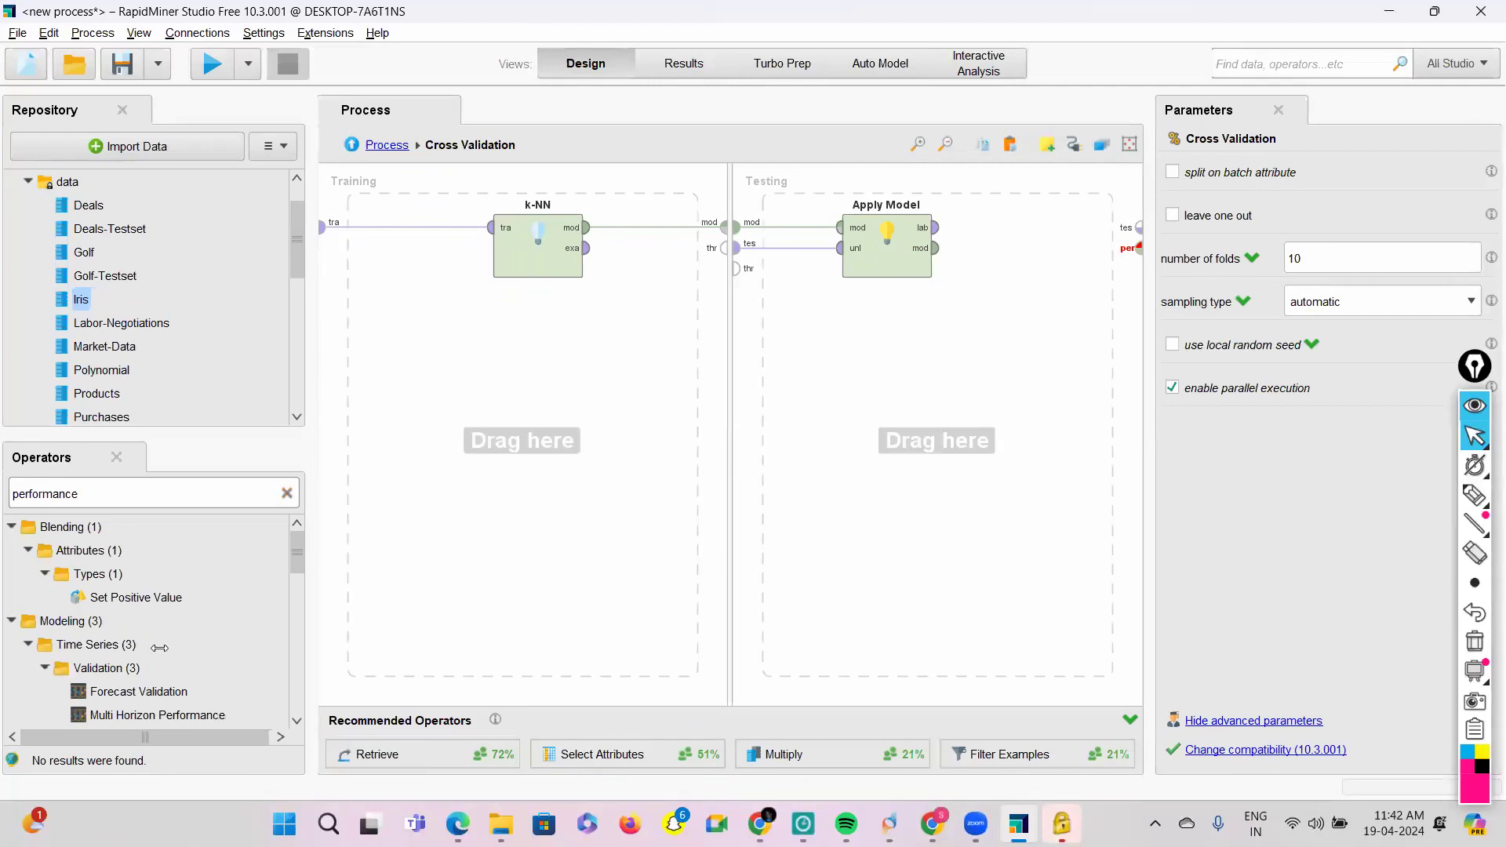
pyautogui.scroll(-3, 159, 647)
pyautogui.scroll(-1, 160, 648)
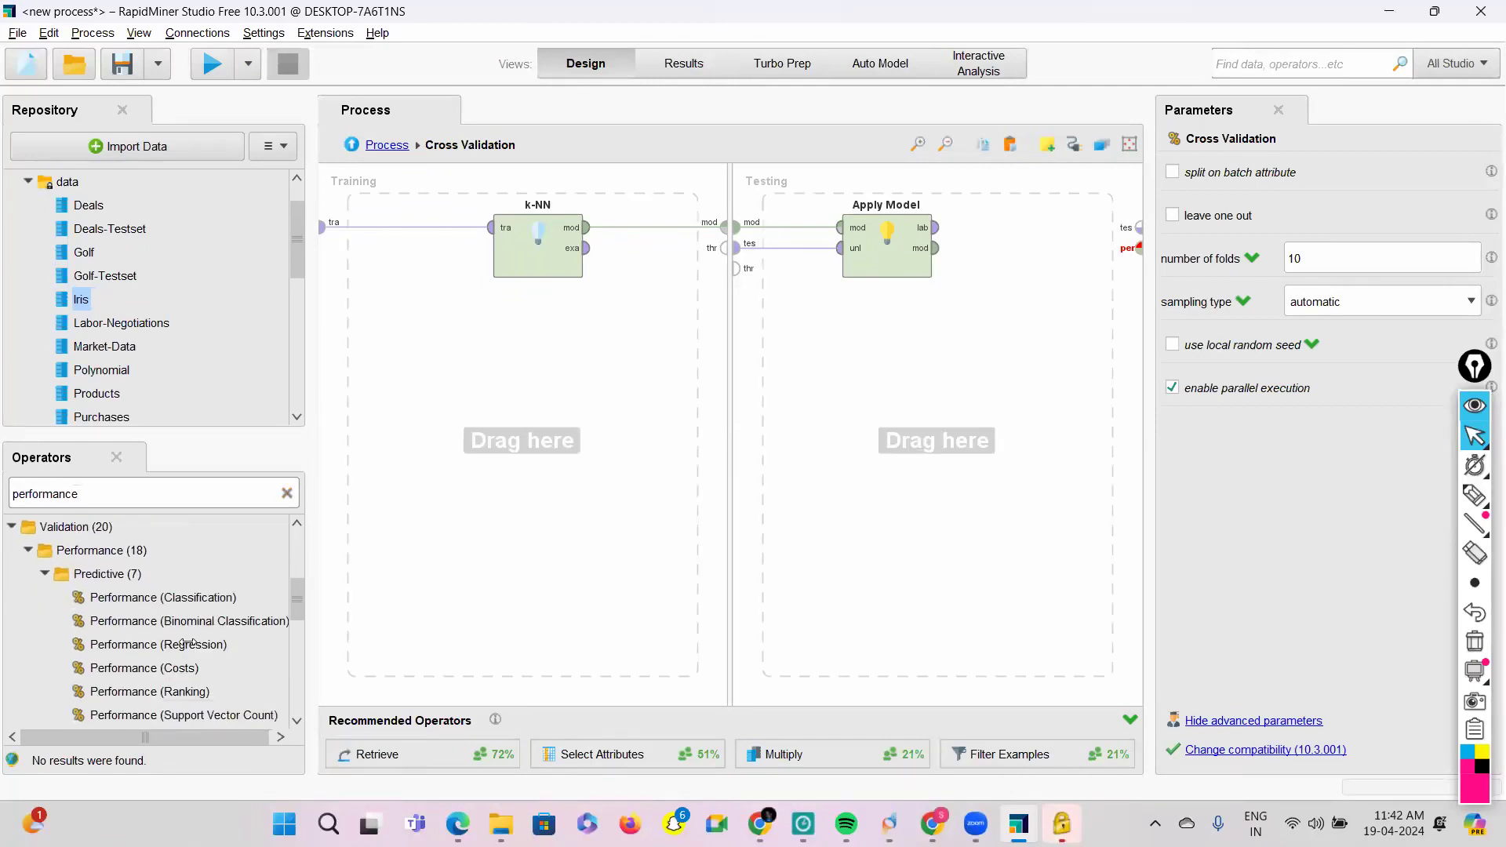
pyautogui.scroll(-1, 196, 632)
pyautogui.scroll(-2, 206, 624)
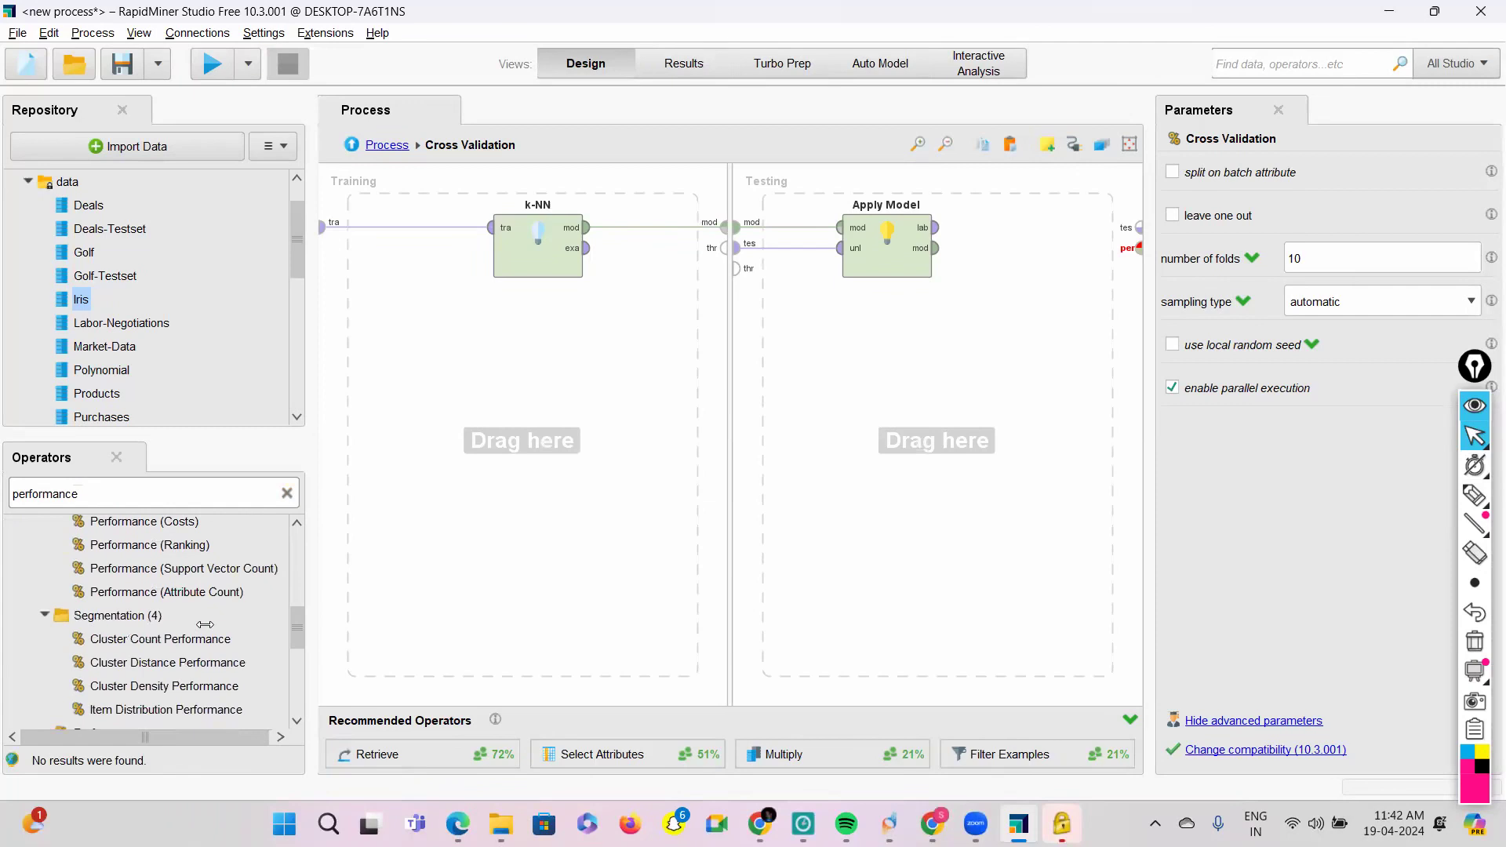
pyautogui.scroll(3, 205, 623)
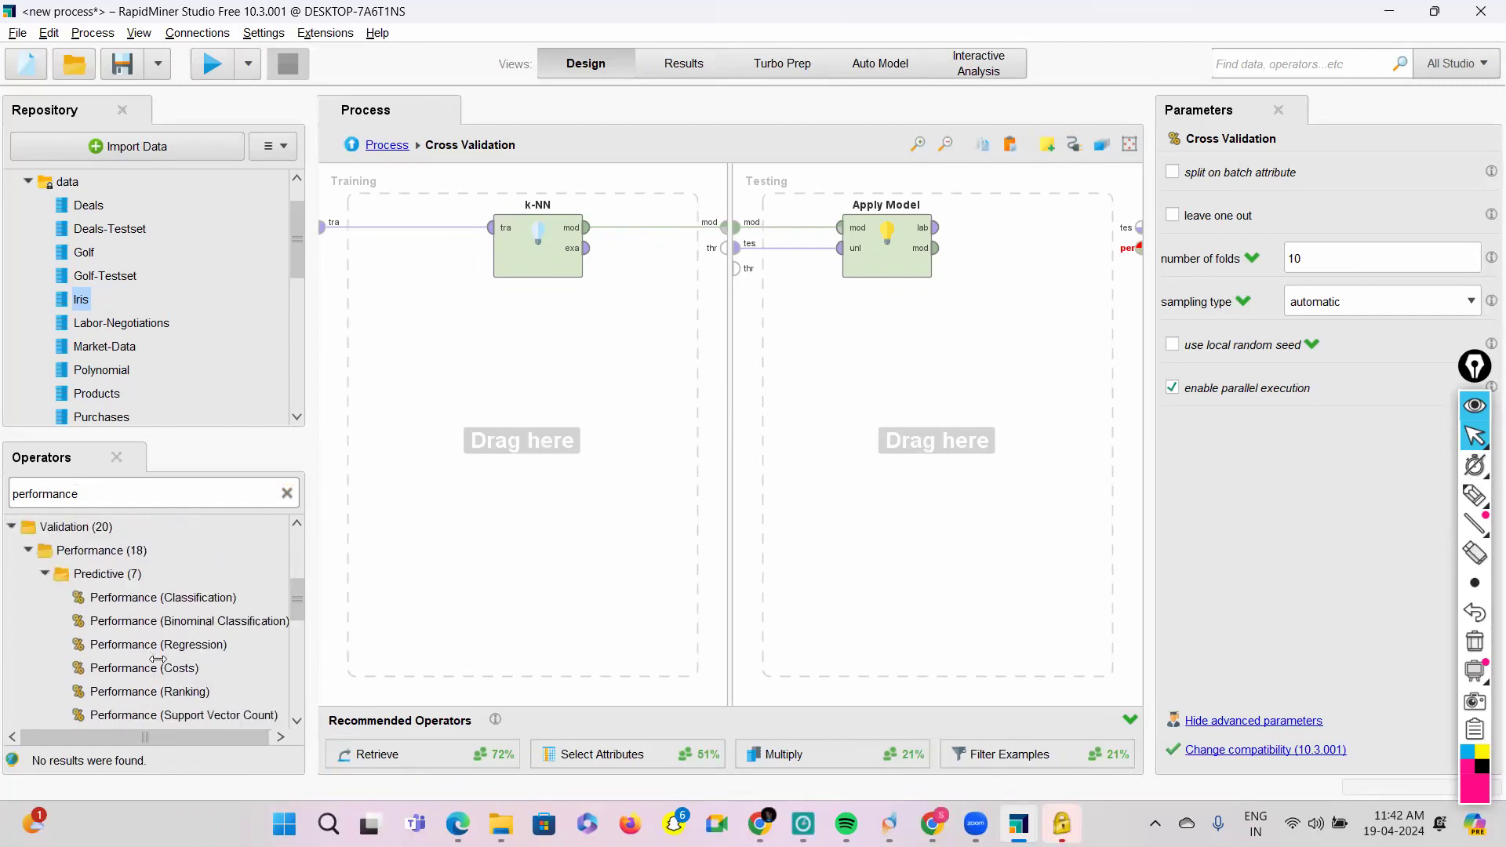
pyautogui.scroll(-2, 159, 659)
pyautogui.scroll(2, 159, 657)
pyautogui.moveTo(149, 598); pyautogui.dragTo(980, 228)
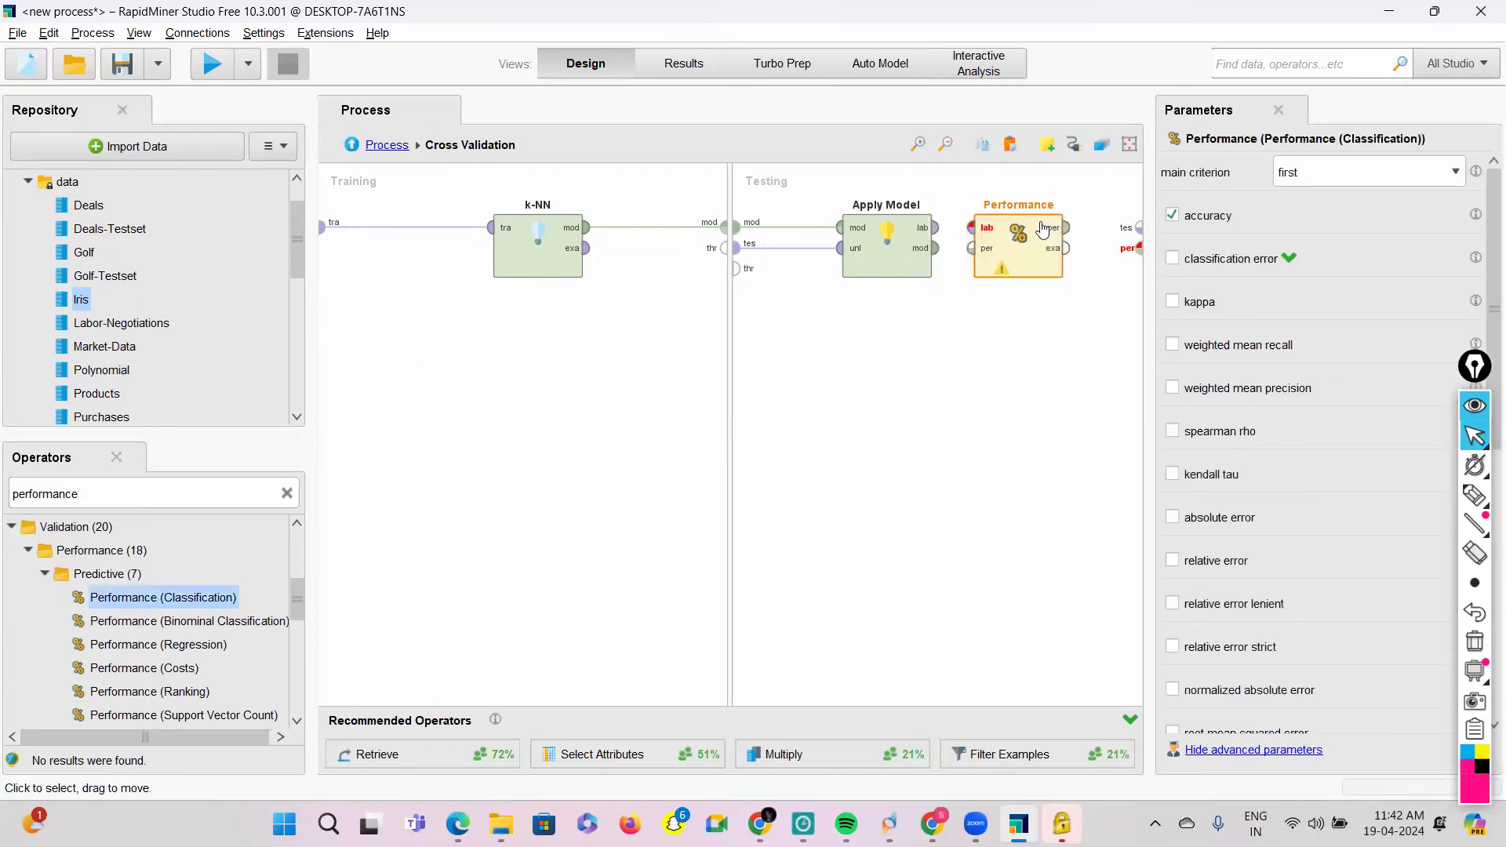
# Step: Connect Apply Model's labelled data to Performance, and Performance's performance and example set outputs to the matching Testing result ports
pyautogui.click(935, 227)
pyautogui.click(972, 228)
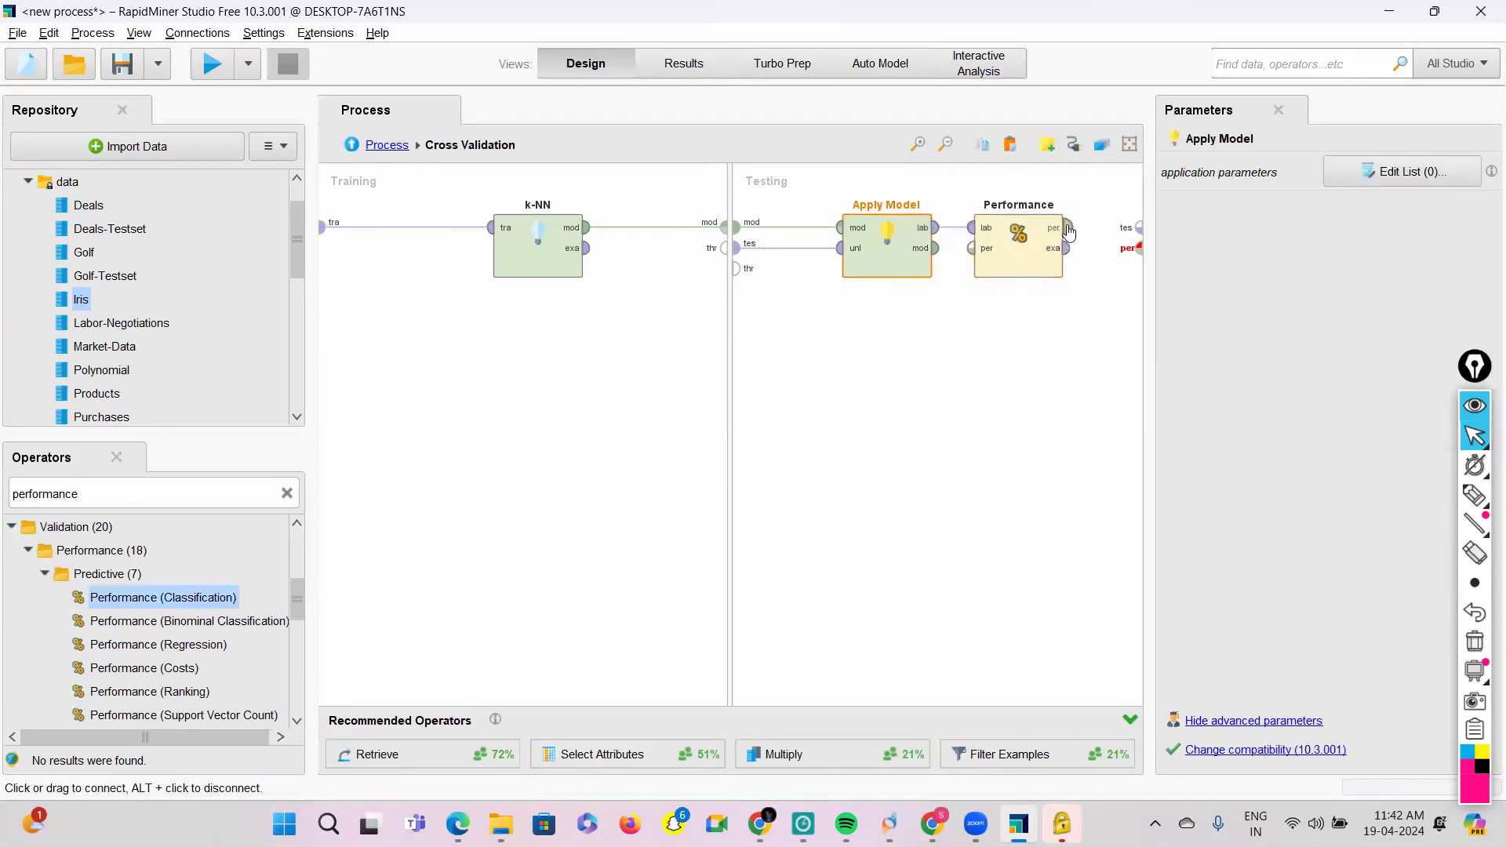
pyautogui.click(1067, 228)
pyautogui.click(1139, 249)
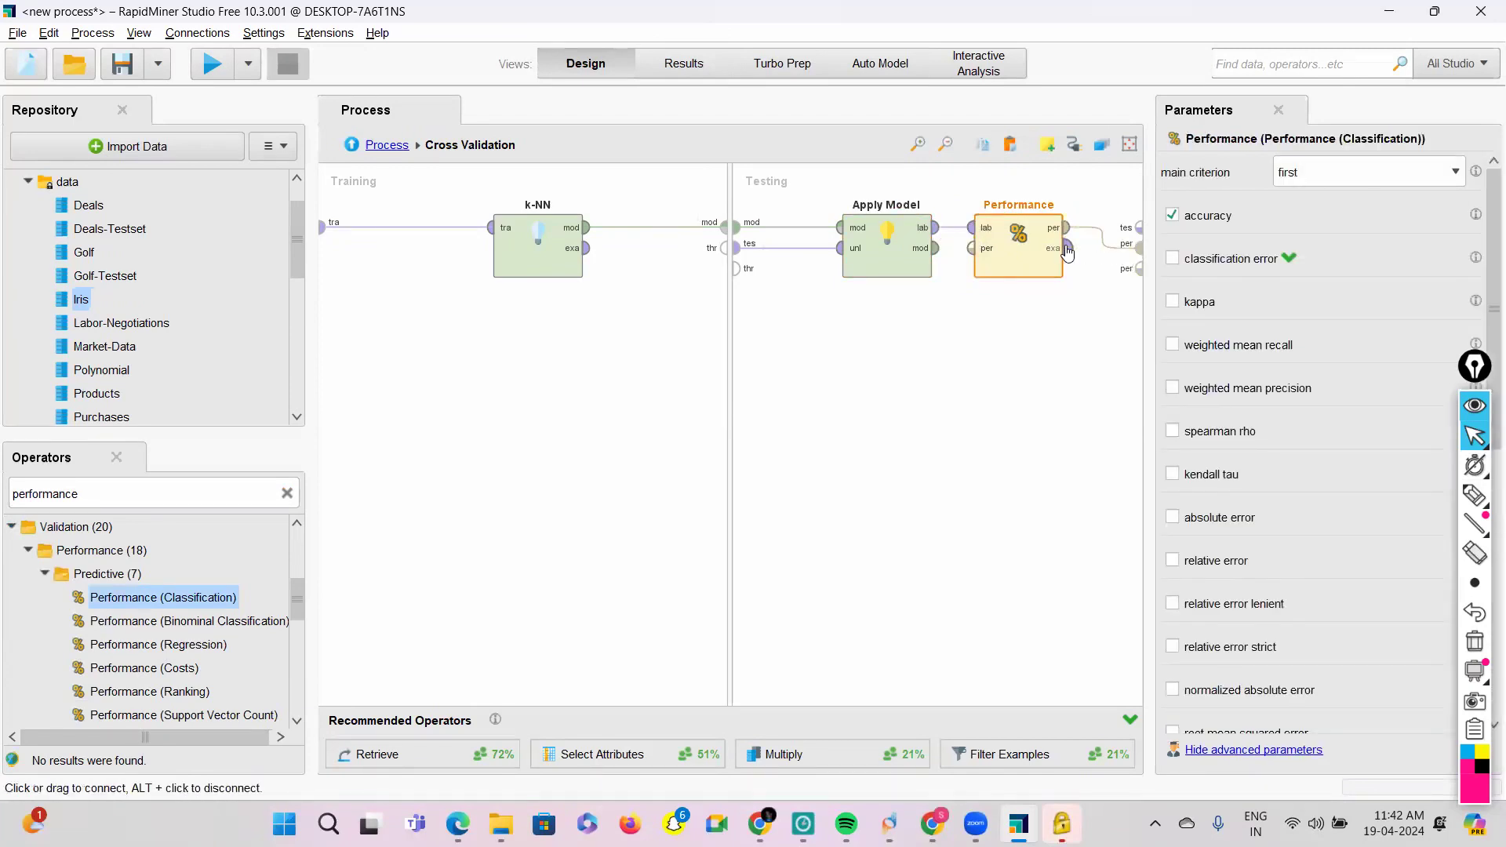
pyautogui.click(1067, 250)
pyautogui.click(1139, 228)
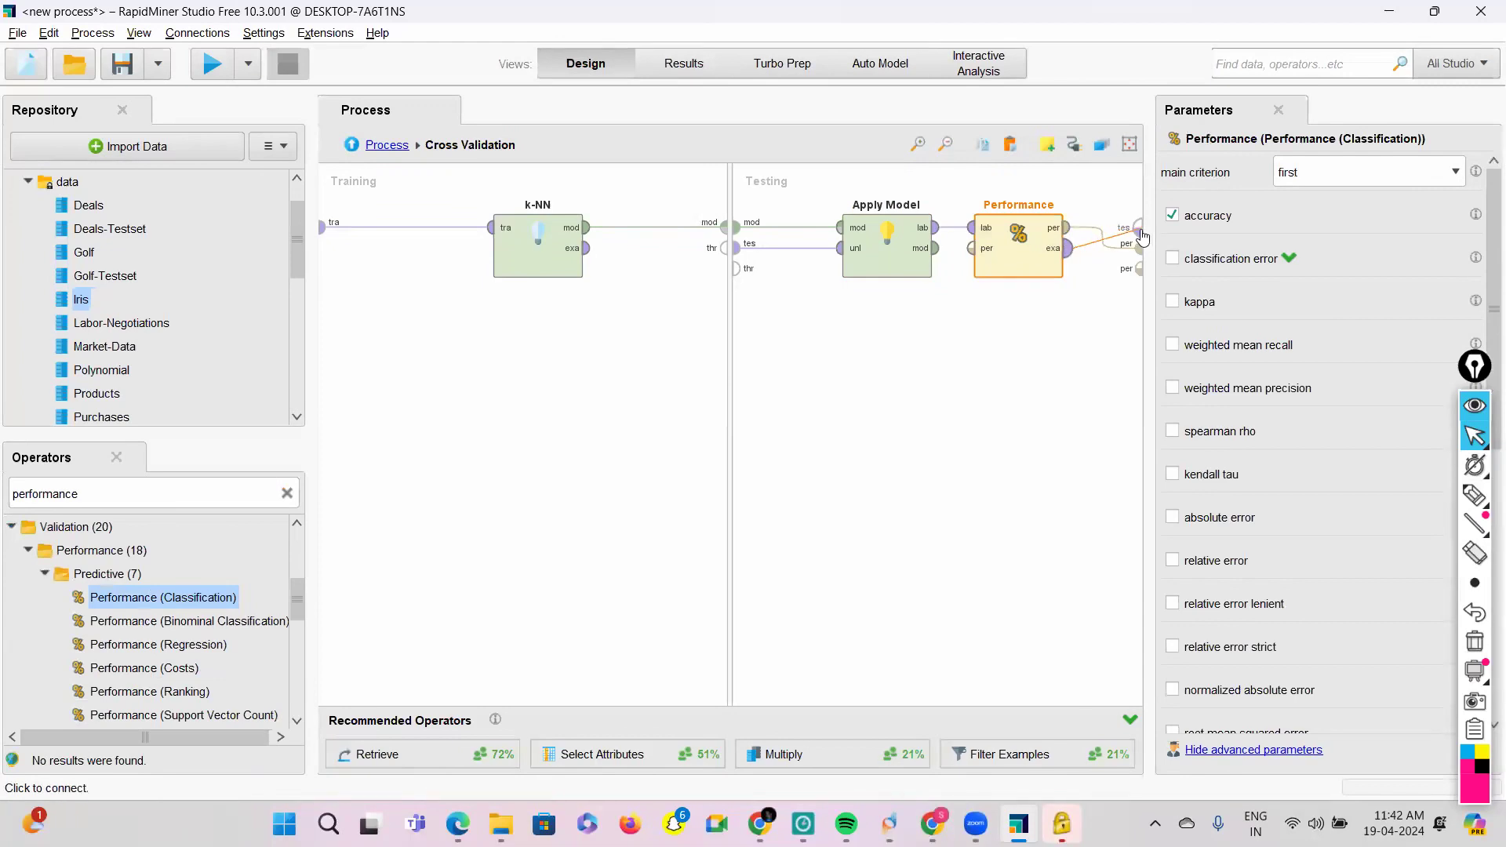
# Step: Return to the main process and connect Cross Validation's model, example set, test result and first performance outputs to four result ports
pyautogui.click(385, 148)
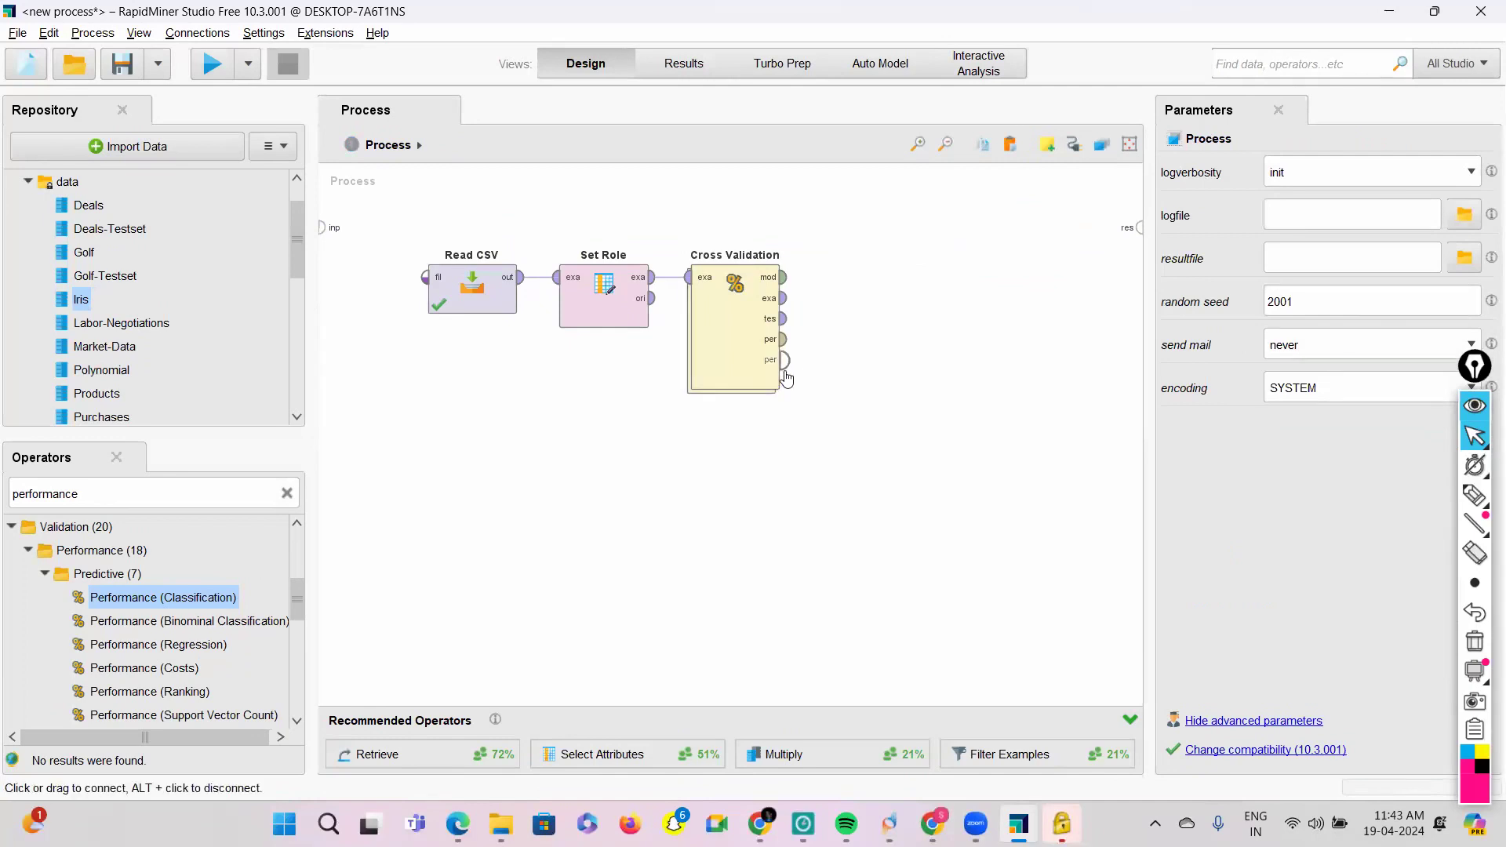
pyautogui.click(784, 277)
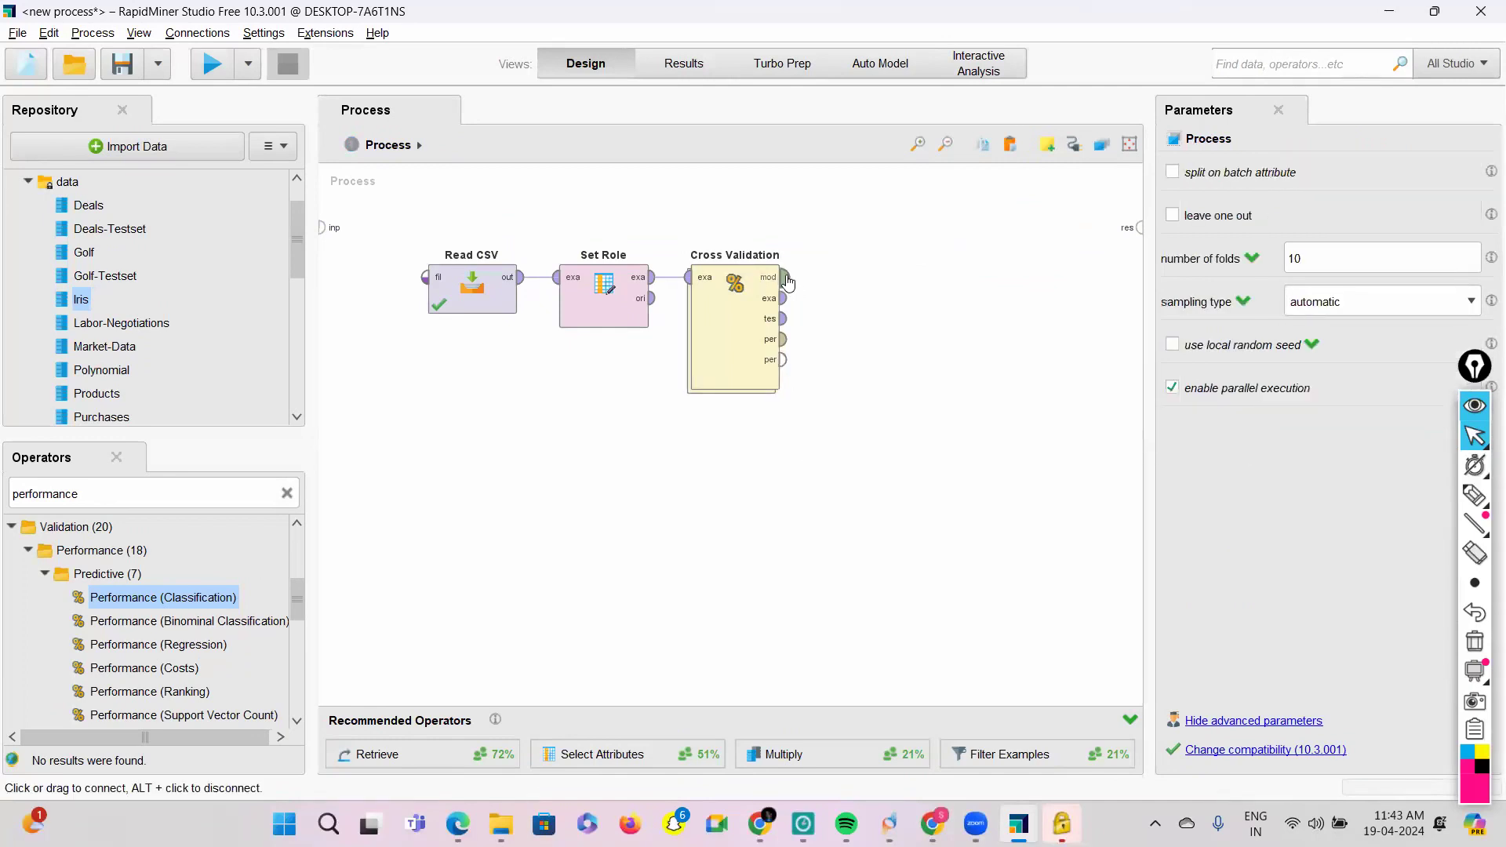
pyautogui.click(1142, 228)
pyautogui.click(784, 298)
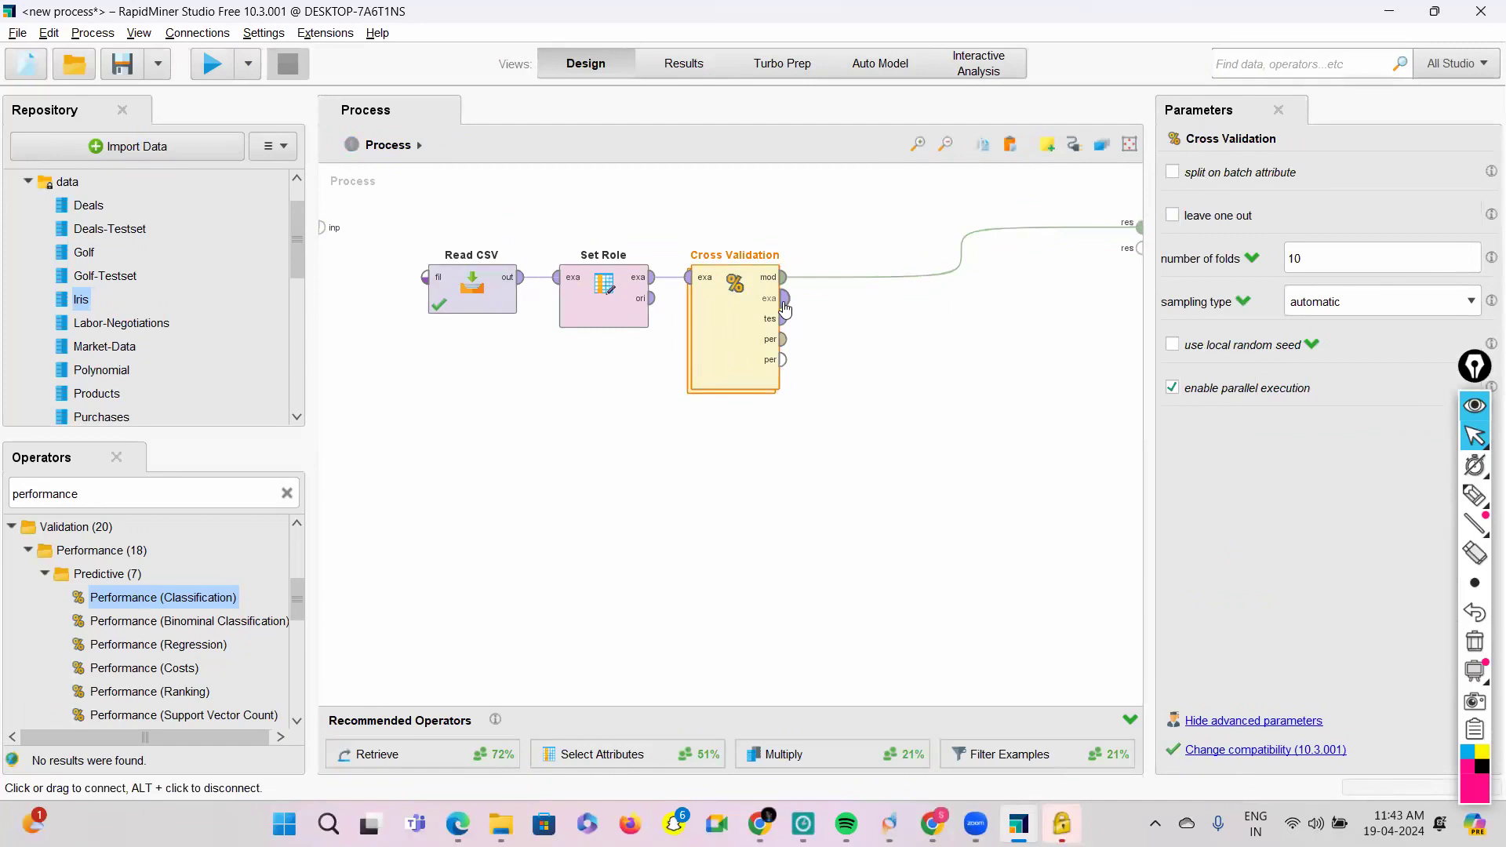
pyautogui.click(1142, 249)
pyautogui.click(784, 319)
pyautogui.click(1140, 269)
pyautogui.click(1139, 271)
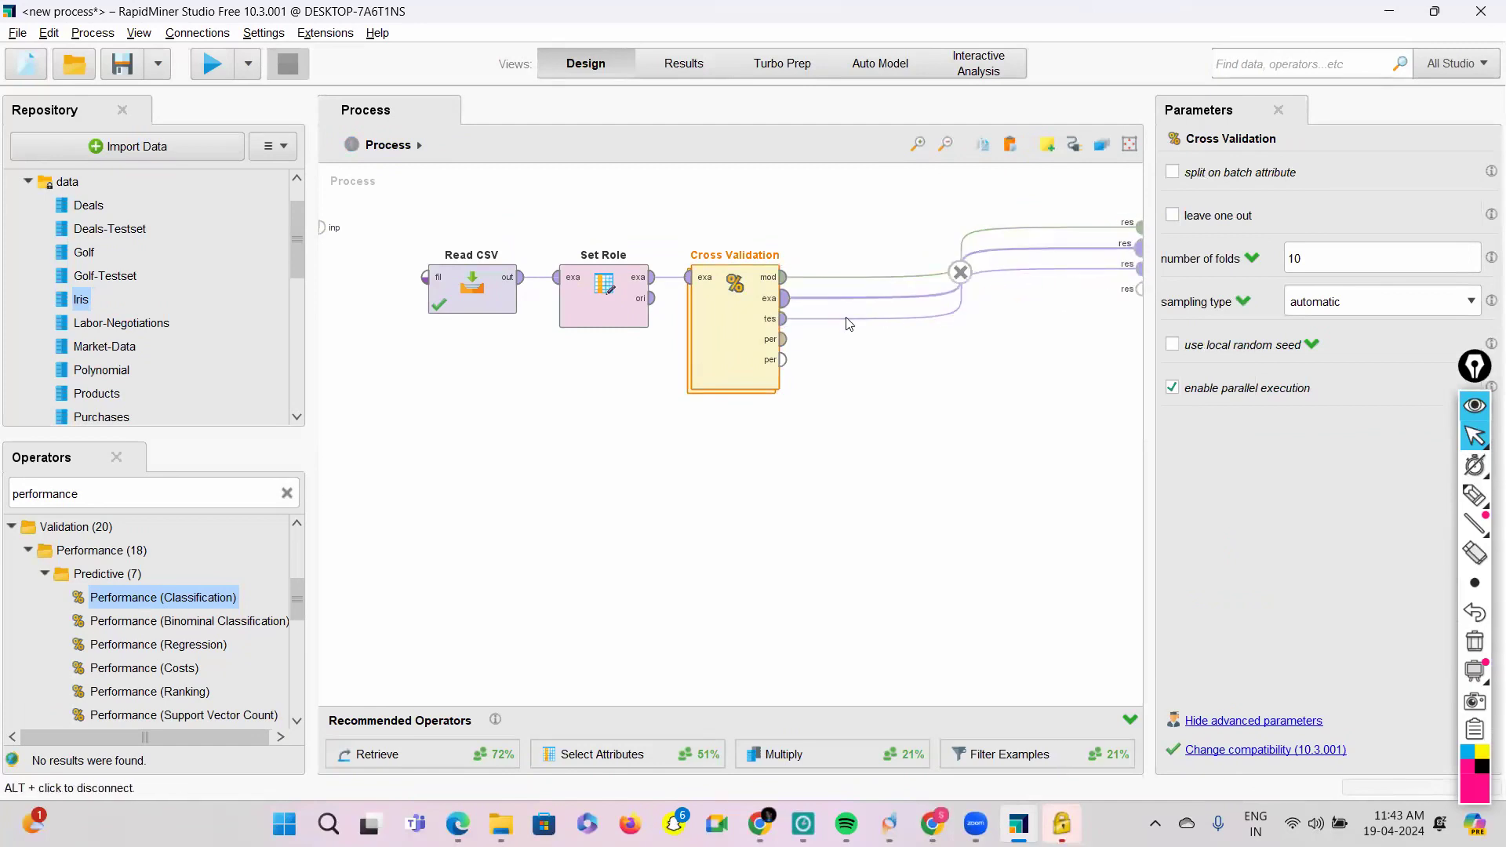
pyautogui.click(784, 339)
pyautogui.rightClick(1141, 284)
pyautogui.click(783, 339)
pyautogui.click(1137, 289)
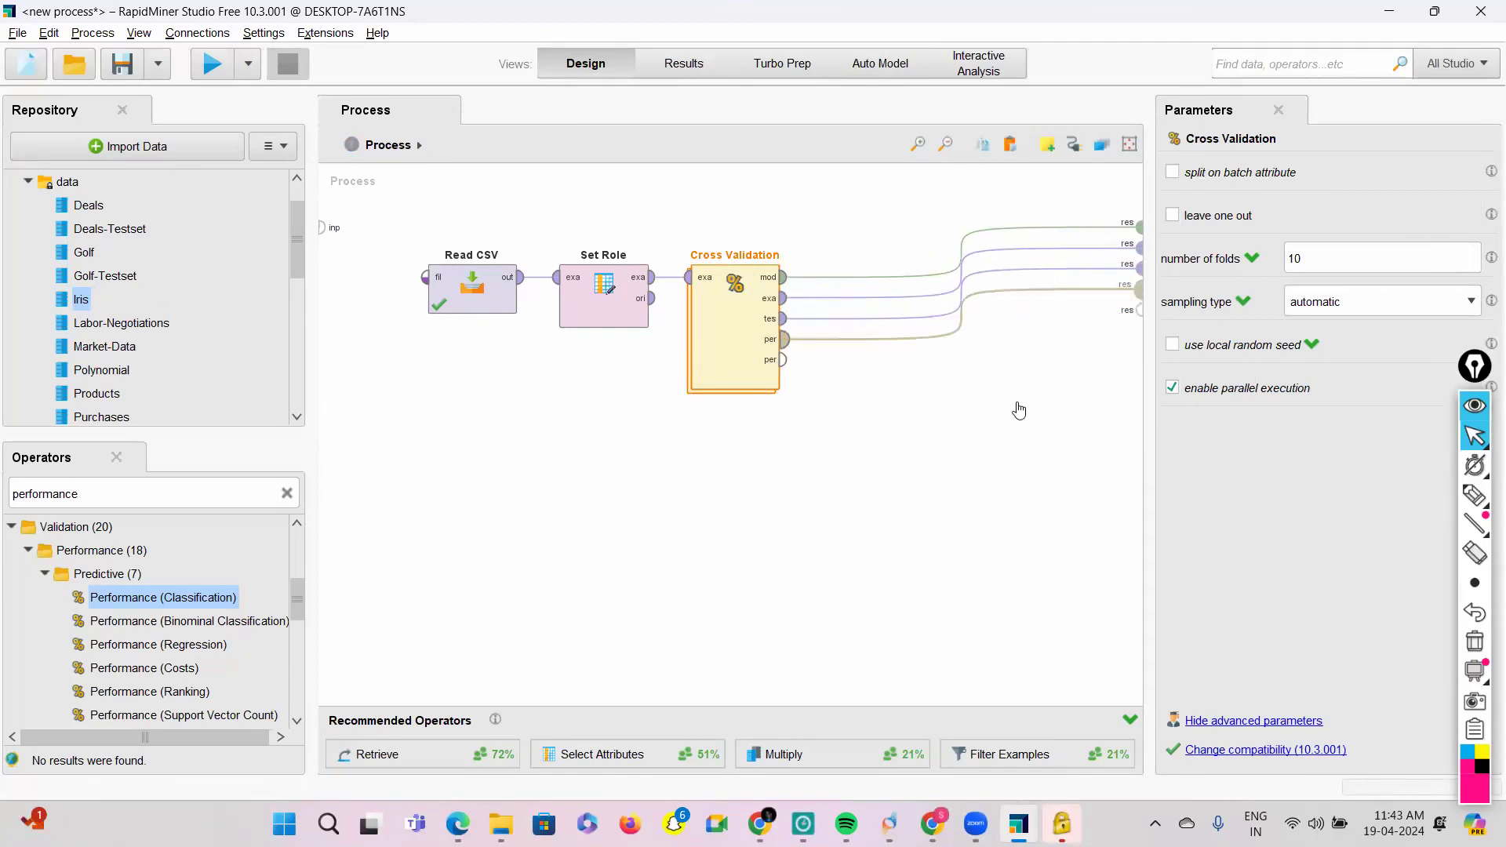
# Step: Recheck the Cross Validation subprocess, run the process to view the k-NN performance results, and return to the design
pyautogui.click(419, 147)
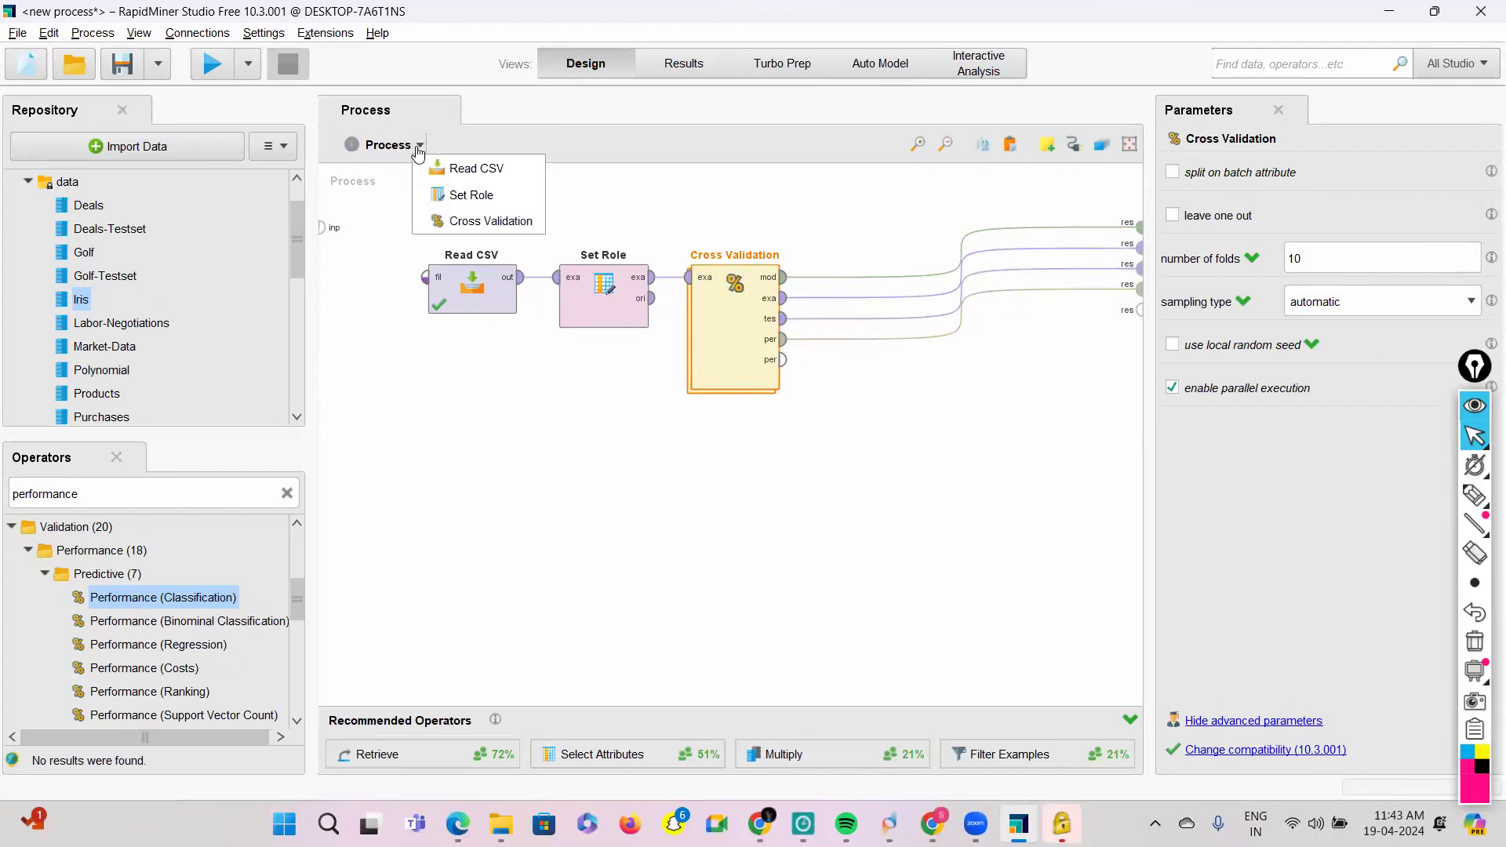
pyautogui.click(723, 332)
pyautogui.doubleClick(724, 332)
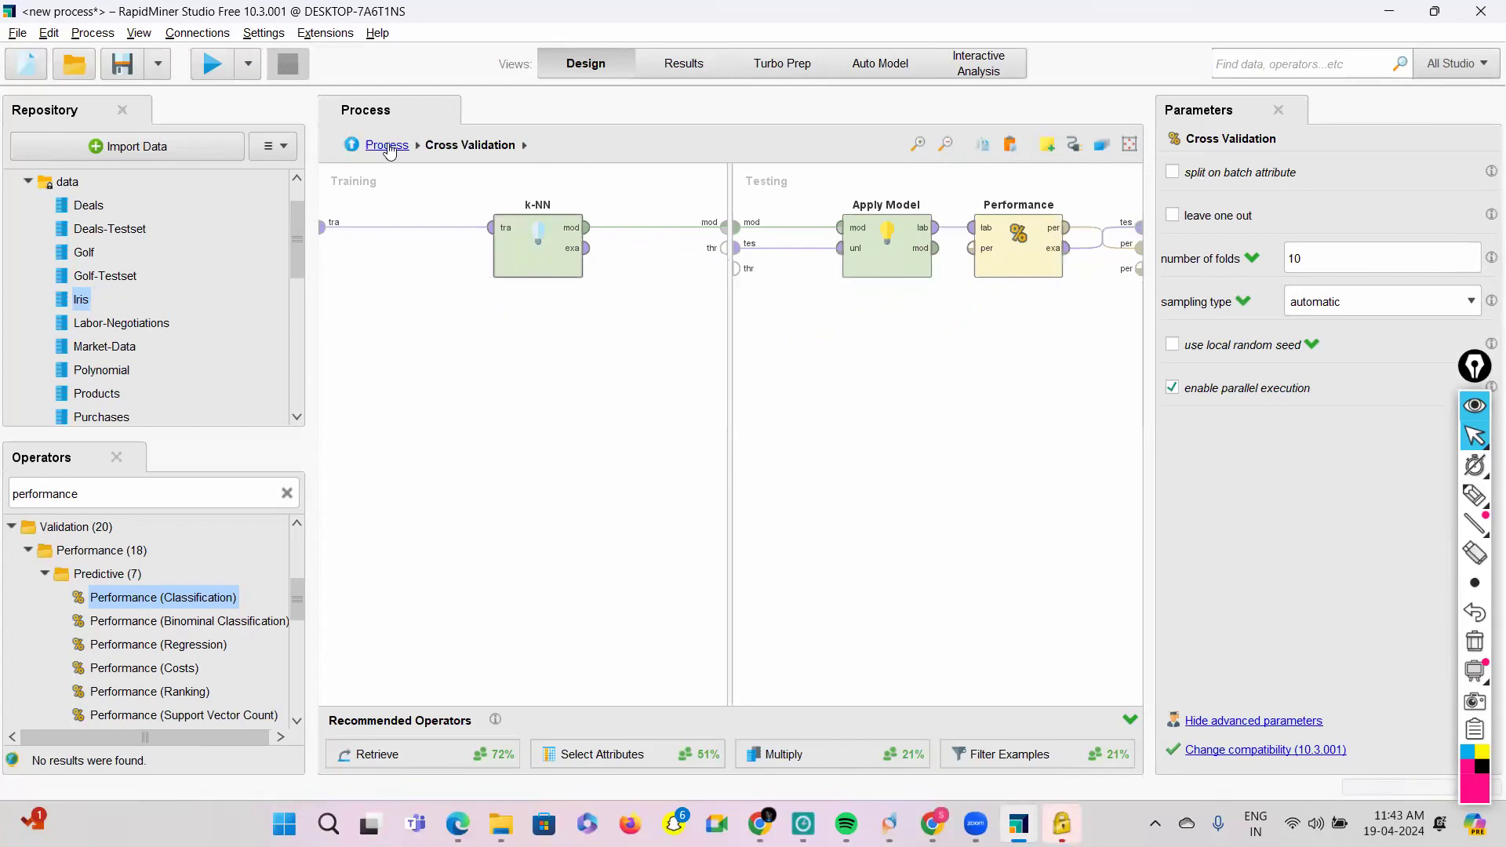
pyautogui.click(387, 146)
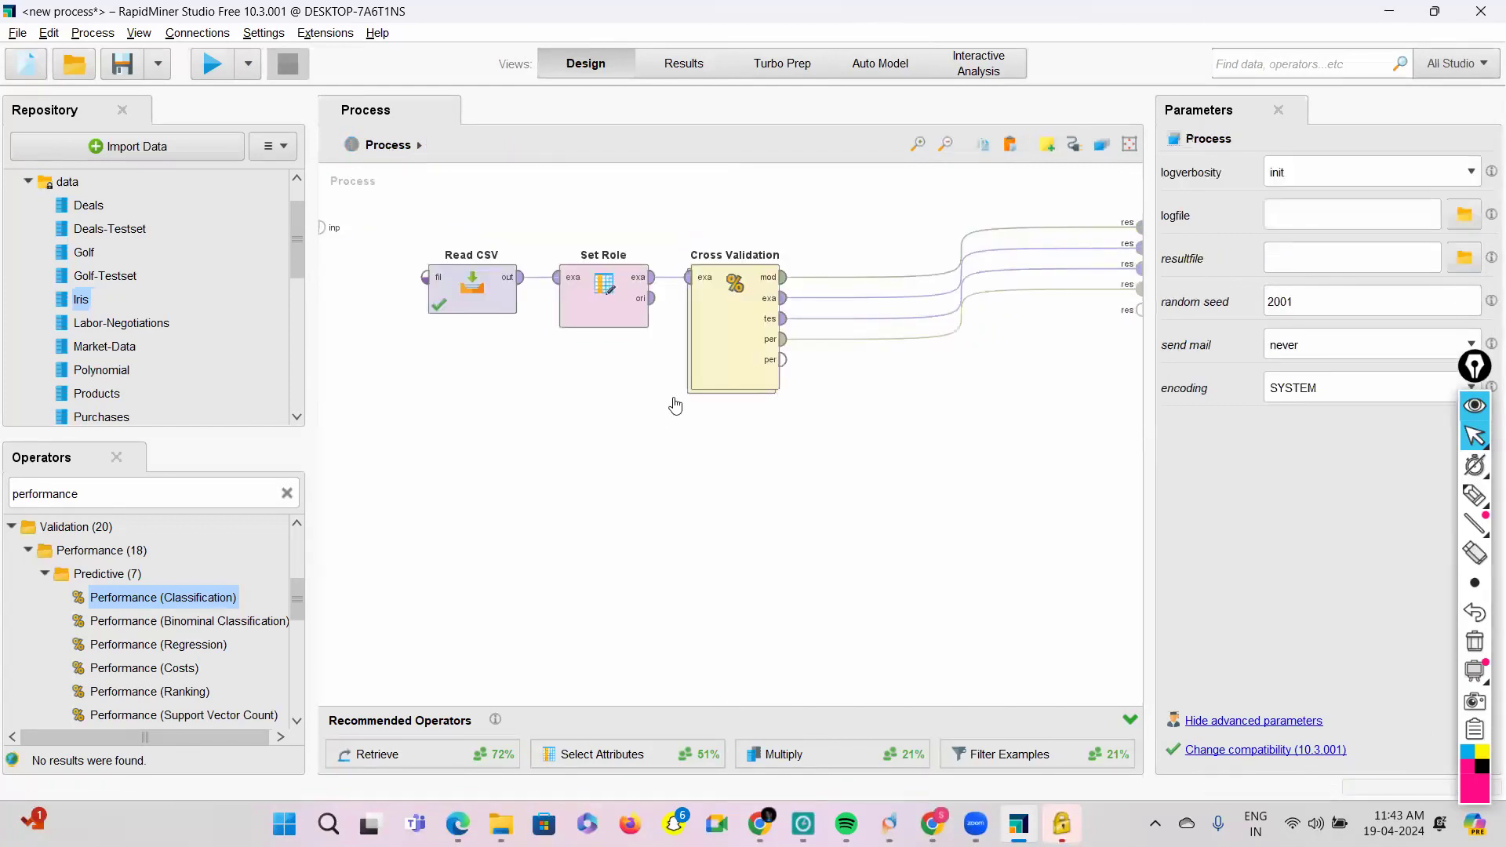
pyautogui.doubleClick(759, 335)
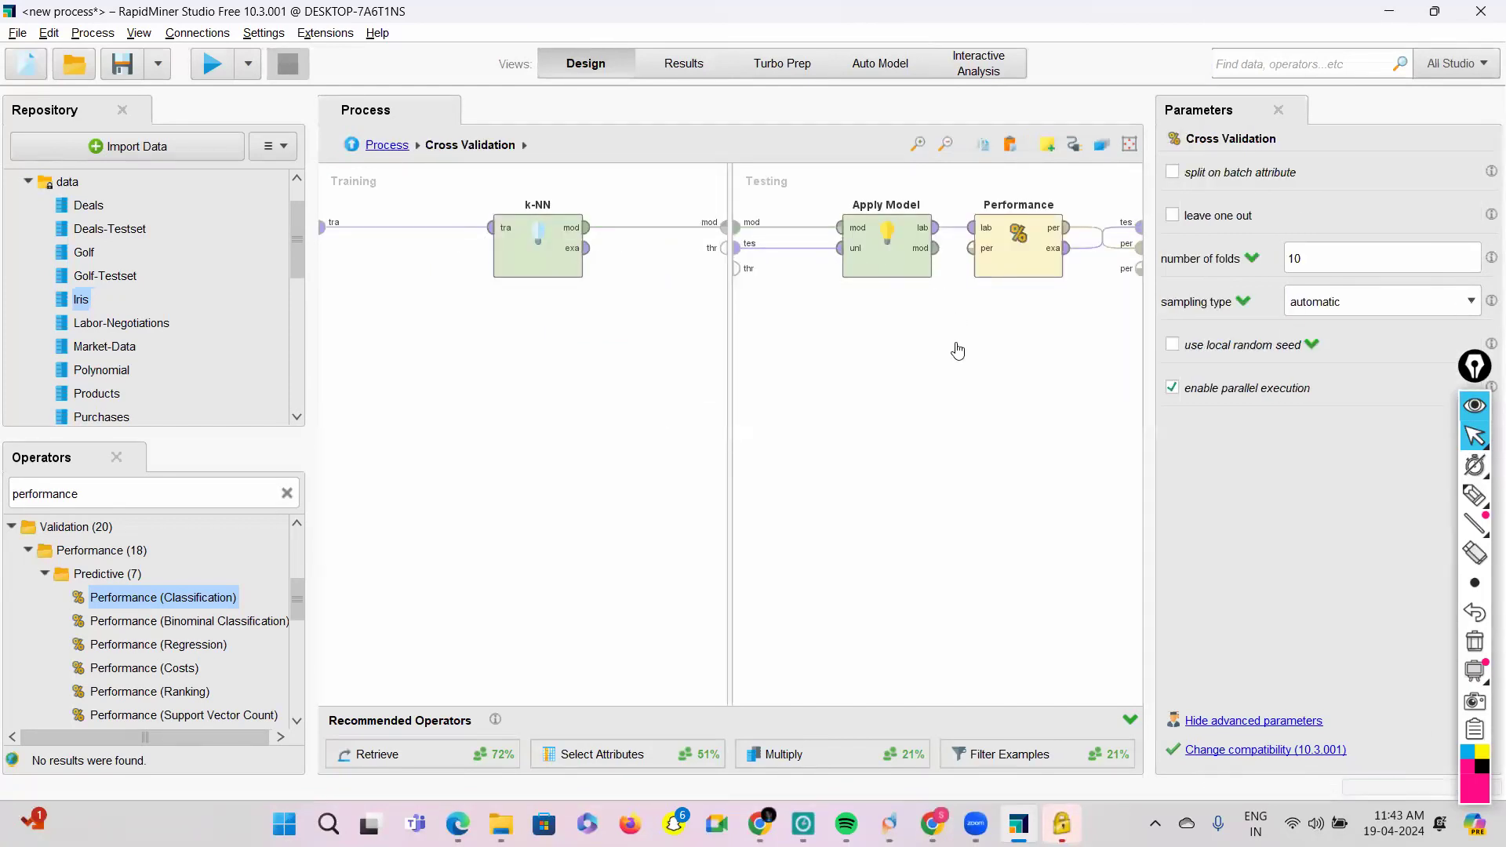
pyautogui.click(212, 63)
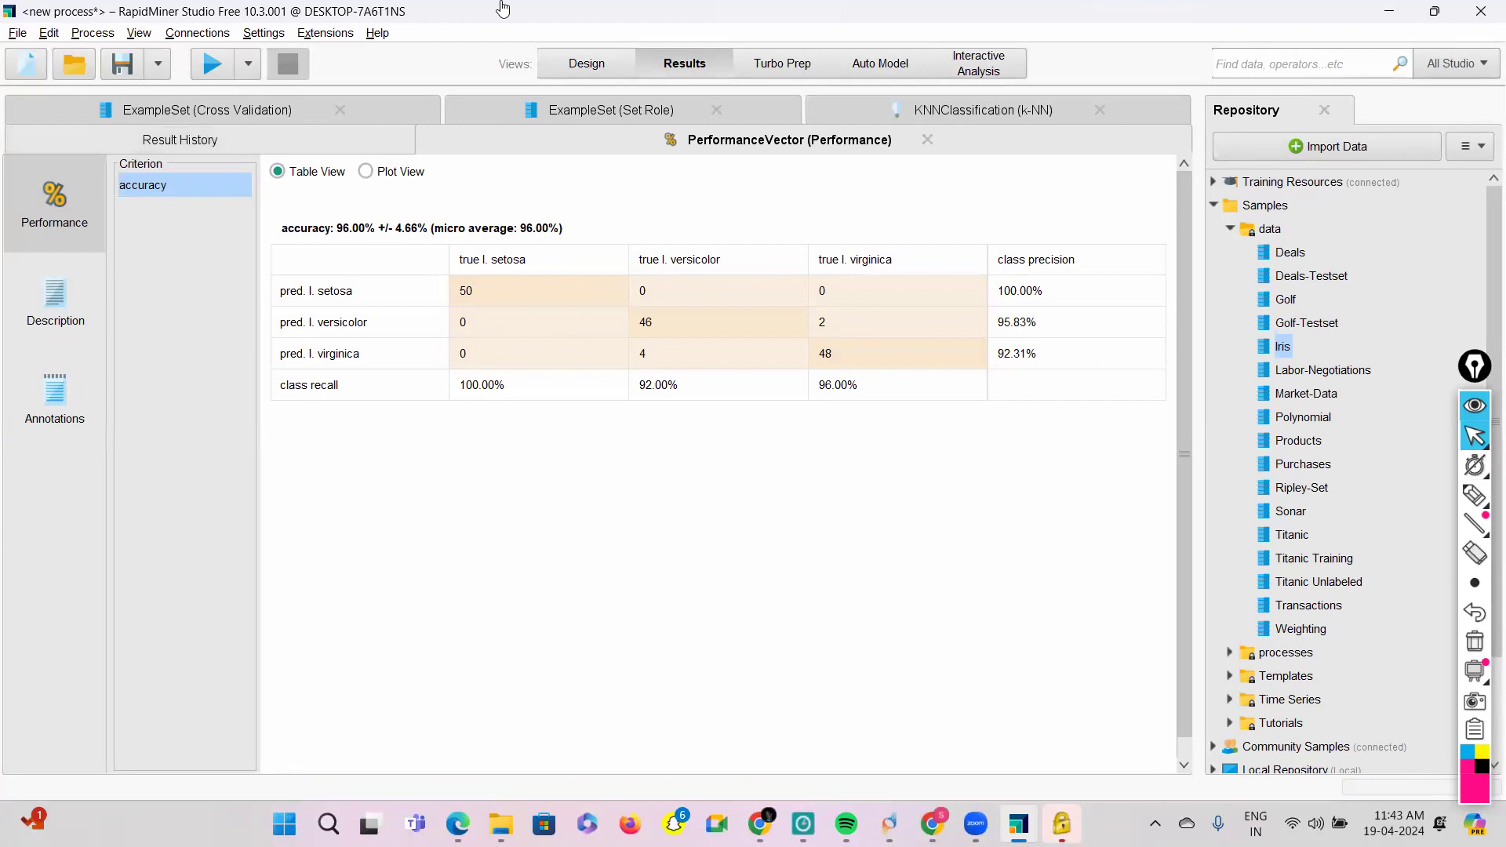
pyautogui.click(597, 67)
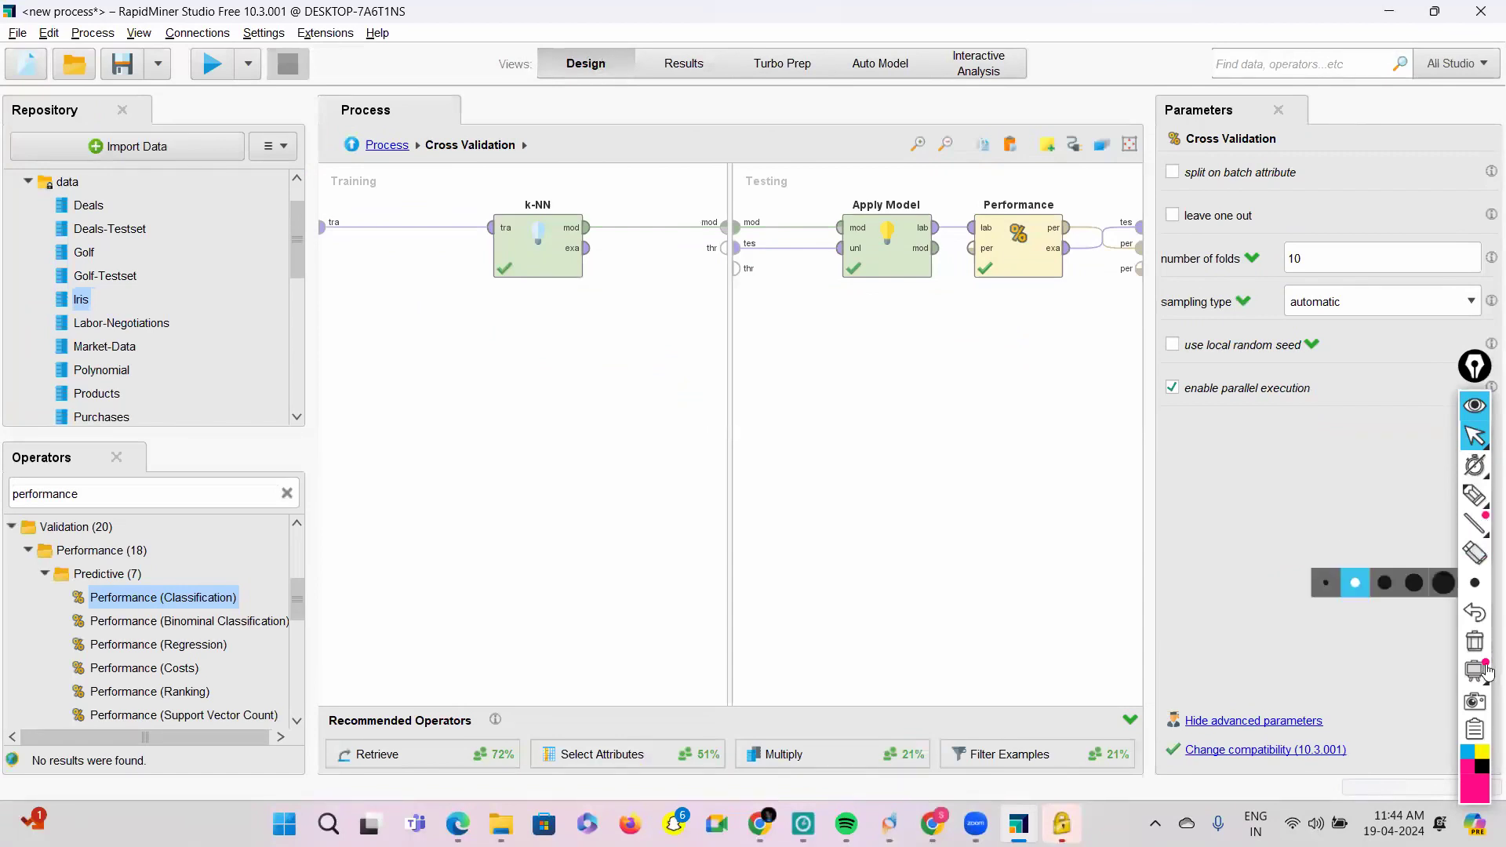
# Step: Handwrite a "fisheriris" note with an arrow and an underlined "output" note with the pen on the process canvas
pyautogui.click(1475, 495)
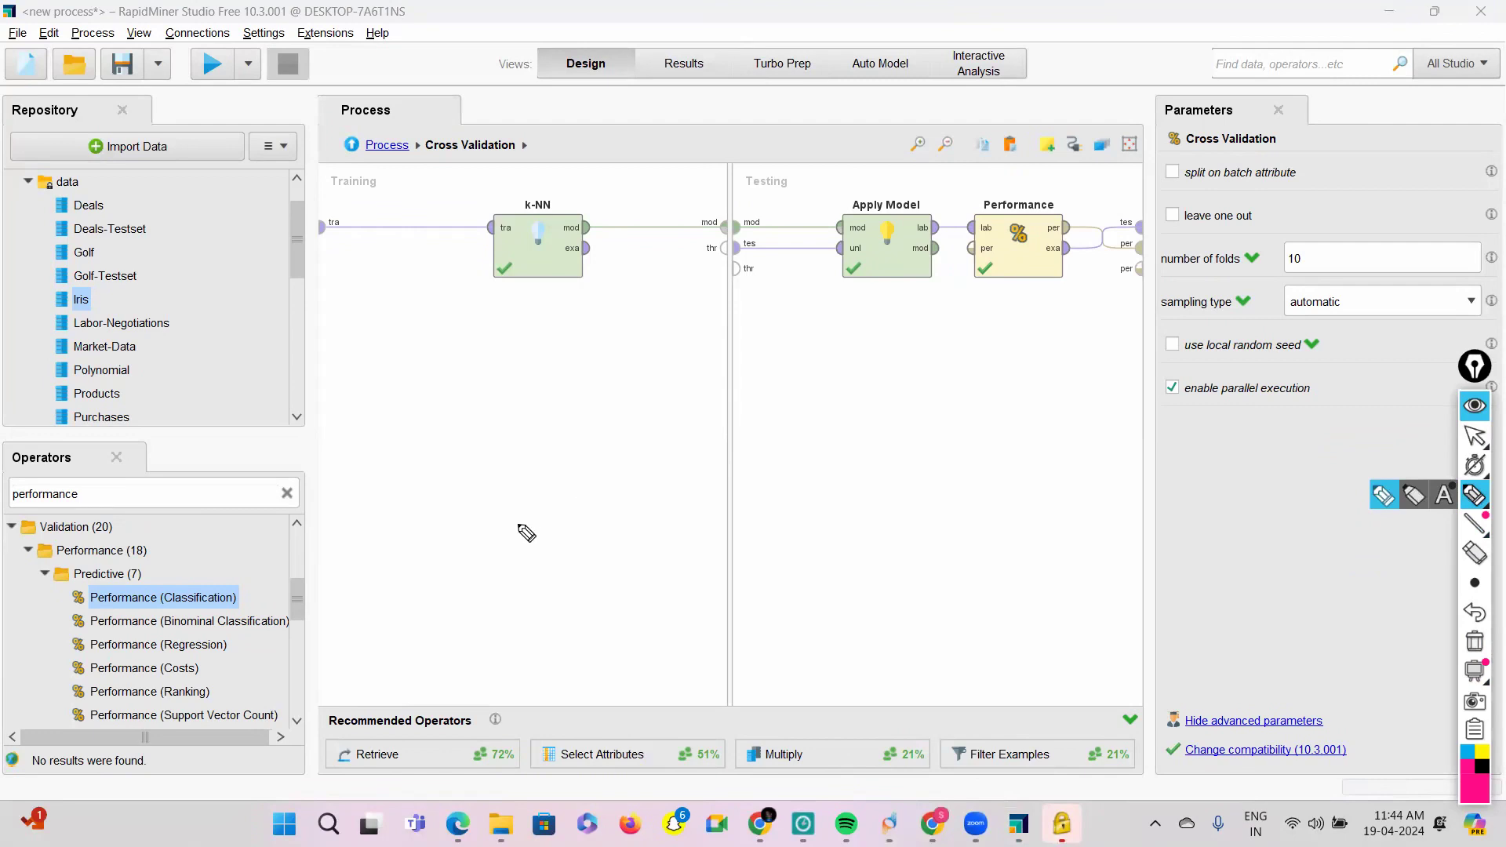
pyautogui.moveTo(515, 551)
pyautogui.mouseDown()
pyautogui.moveTo(514, 568)
pyautogui.moveTo(525, 555)
pyautogui.mouseUp()
pyautogui.moveTo(531, 550); pyautogui.dragTo(533, 569)
pyautogui.moveTo(551, 547)
pyautogui.mouseDown()
pyautogui.moveTo(539, 562)
pyautogui.moveTo(641, 493)
pyautogui.mouseUp()
pyautogui.moveTo(591, 542); pyautogui.dragTo(613, 565)
pyautogui.moveTo(601, 556); pyautogui.dragTo(613, 550)
pyautogui.moveTo(665, 363)
pyautogui.mouseDown()
pyautogui.moveTo(649, 374)
pyautogui.moveTo(717, 400)
pyautogui.moveTo(751, 361)
pyautogui.mouseUp()
pyautogui.moveTo(689, 437); pyautogui.dragTo(747, 396)
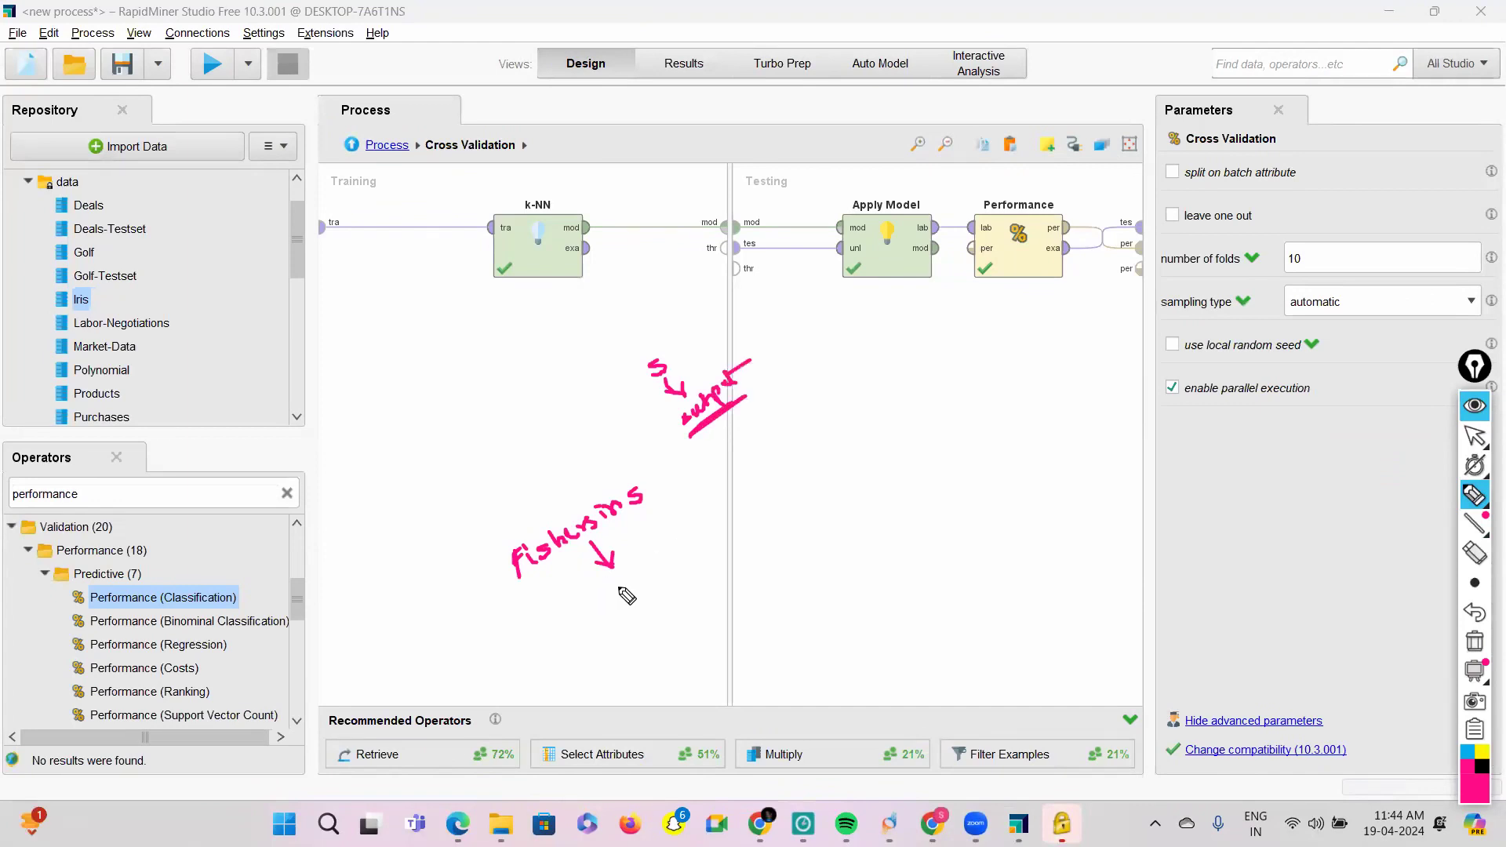
# Step: Handwrite an underlined "species - label" note and a "set role" note, linking them with arrows on the canvas
pyautogui.moveTo(619, 585)
pyautogui.mouseDown()
pyautogui.moveTo(628, 596)
pyautogui.moveTo(776, 471)
pyautogui.moveTo(773, 449)
pyautogui.mouseUp()
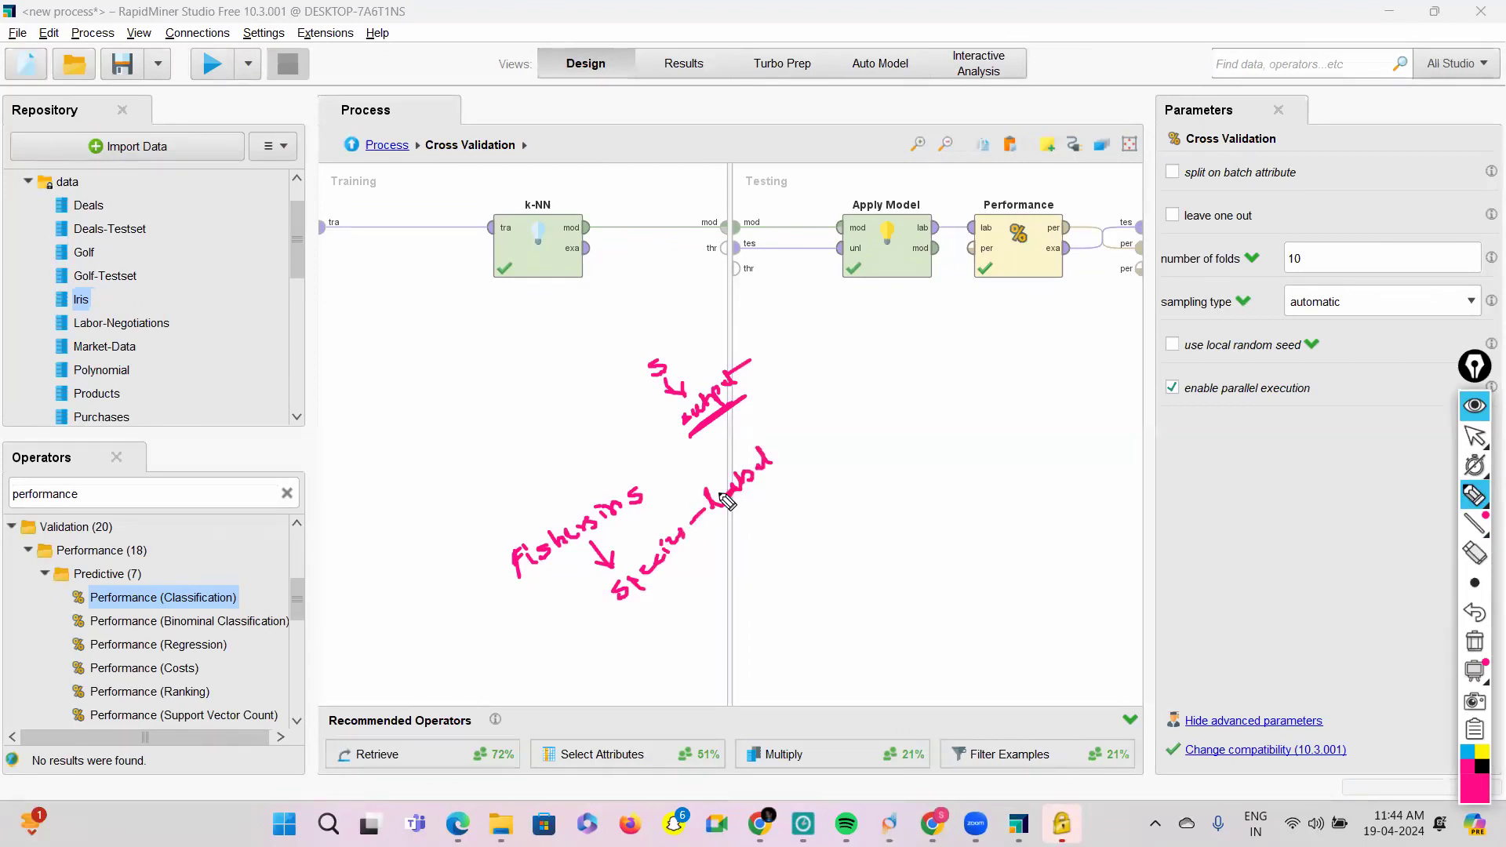
pyautogui.moveTo(667, 604)
pyautogui.mouseDown()
pyautogui.moveTo(671, 622)
pyautogui.moveTo(801, 475)
pyautogui.mouseUp()
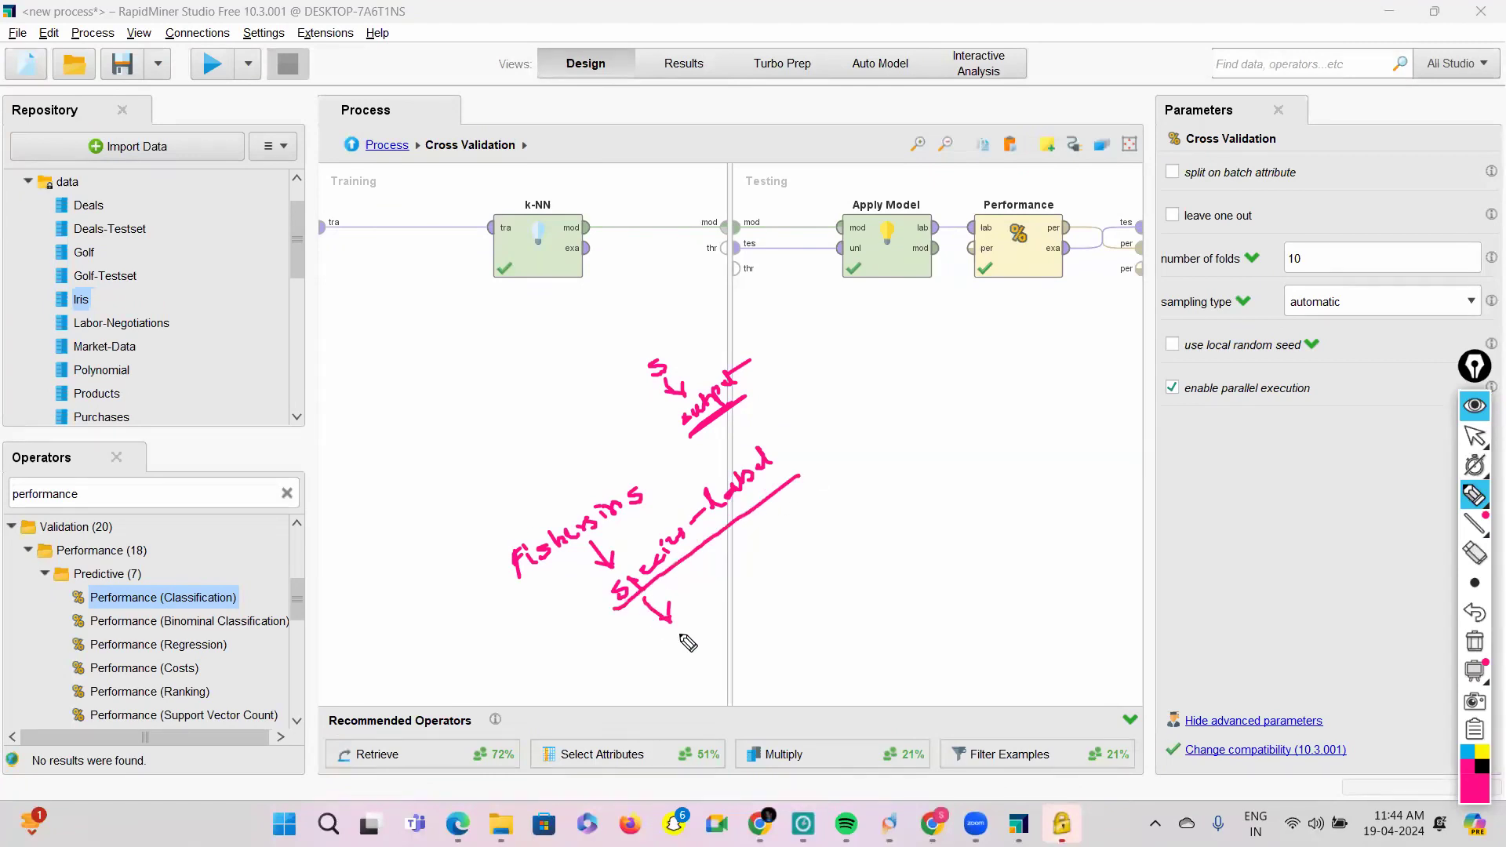
pyautogui.moveTo(680, 639); pyautogui.dragTo(758, 573)
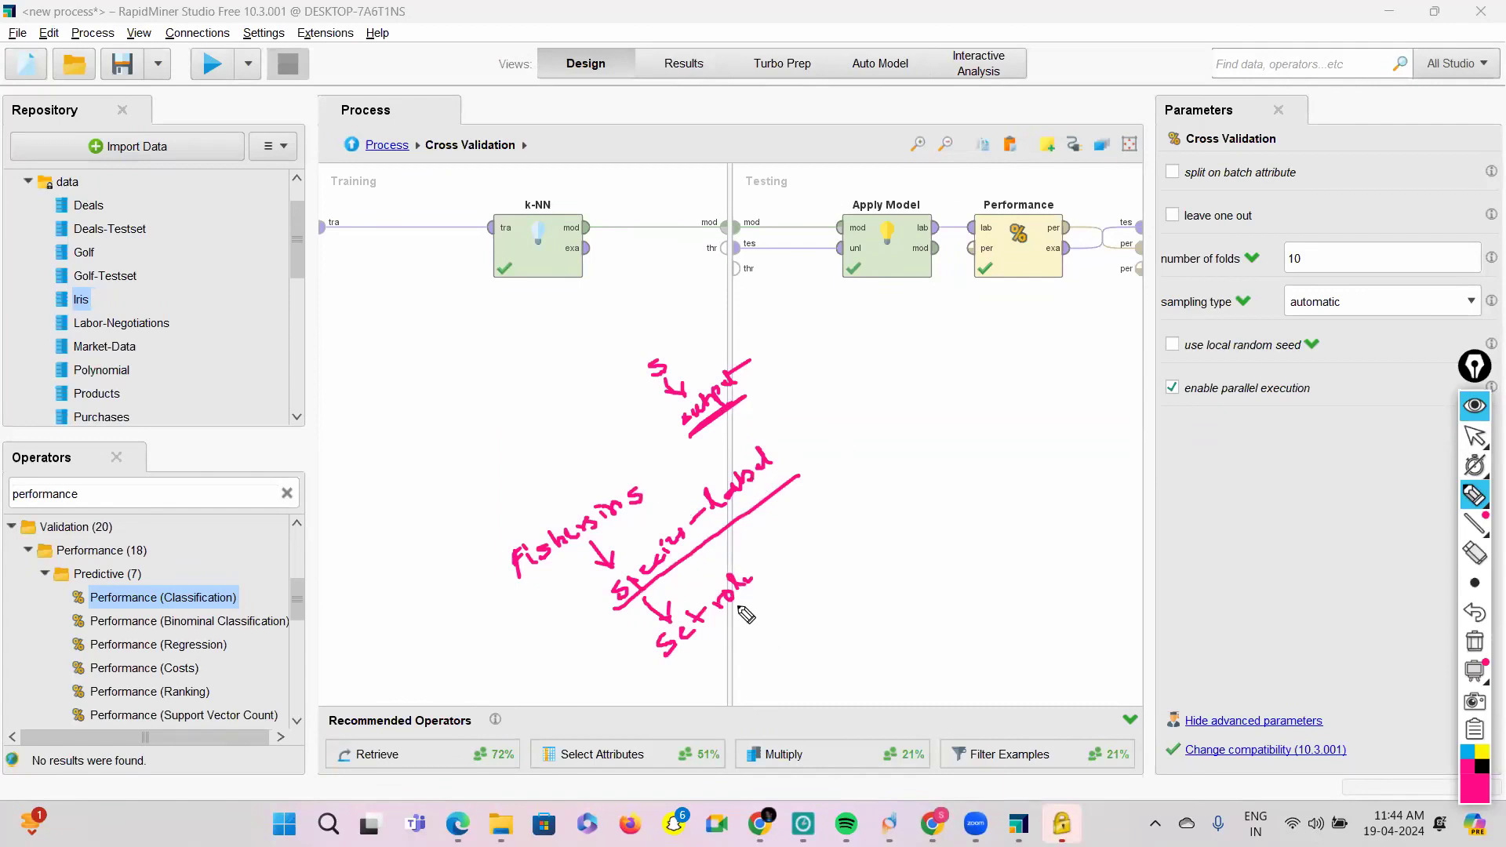
pyautogui.click(731, 612)
pyautogui.moveTo(731, 615); pyautogui.dragTo(765, 637)
# Step: Handwrite "split data / cross validation" as the following stage, underline it and draw an arrow to a circle below
pyautogui.moveTo(798, 585)
pyautogui.mouseDown()
pyautogui.moveTo(787, 596)
pyautogui.moveTo(873, 541)
pyautogui.moveTo(863, 532)
pyautogui.moveTo(893, 527)
pyautogui.mouseUp()
pyautogui.click(830, 568)
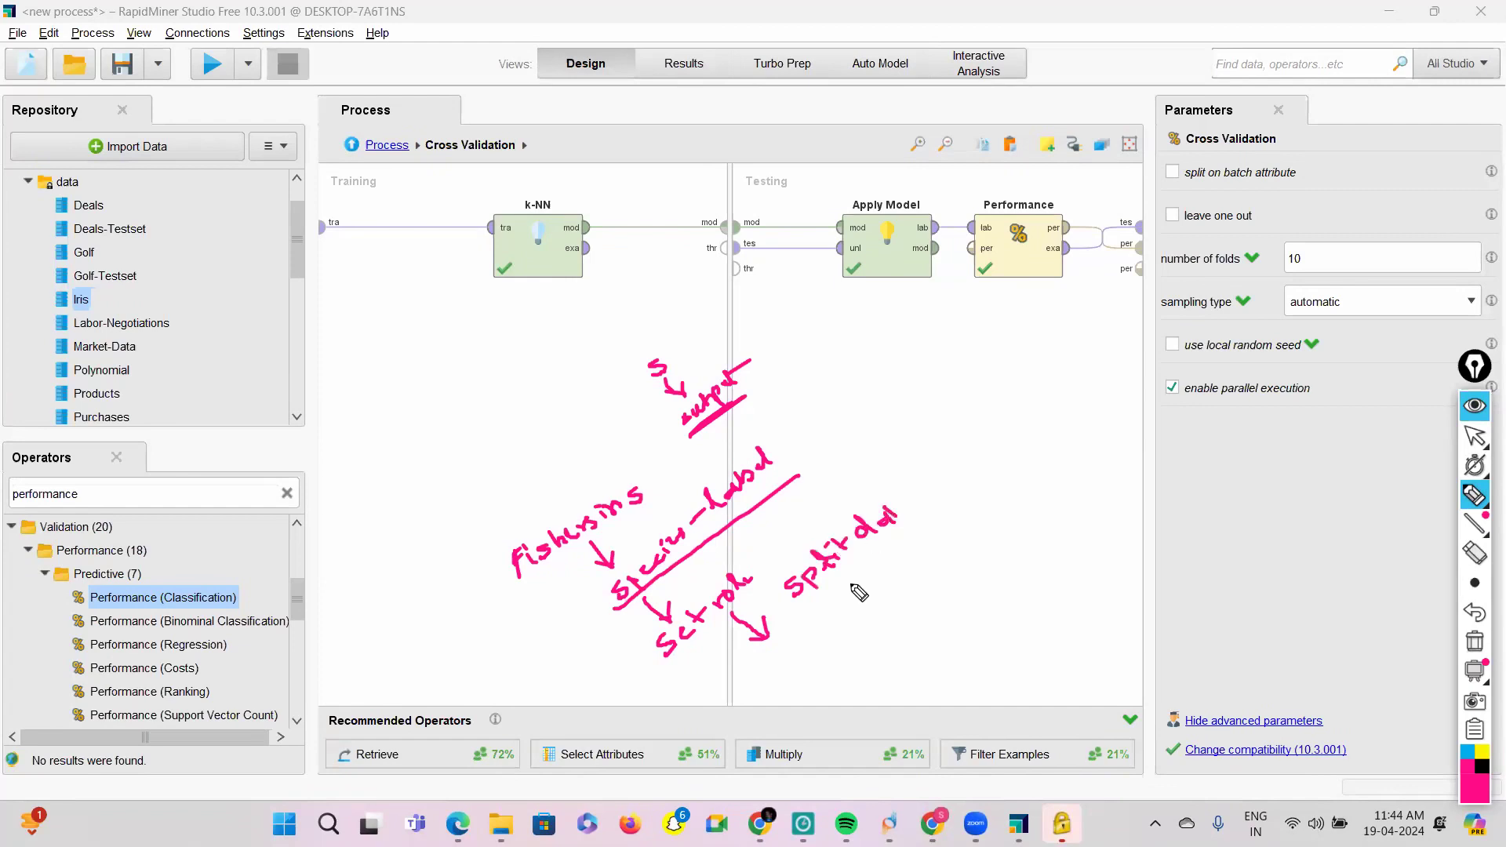
pyautogui.moveTo(829, 603); pyautogui.dragTo(929, 543)
pyautogui.moveTo(931, 520); pyautogui.dragTo(943, 522)
pyautogui.moveTo(949, 501)
pyautogui.mouseDown()
pyautogui.moveTo(954, 514)
pyautogui.moveTo(987, 485)
pyautogui.mouseUp()
pyautogui.moveTo(829, 570)
pyautogui.mouseDown()
pyautogui.moveTo(869, 549)
pyautogui.moveTo(859, 596)
pyautogui.moveTo(796, 651)
pyautogui.moveTo(846, 650)
pyautogui.mouseUp()
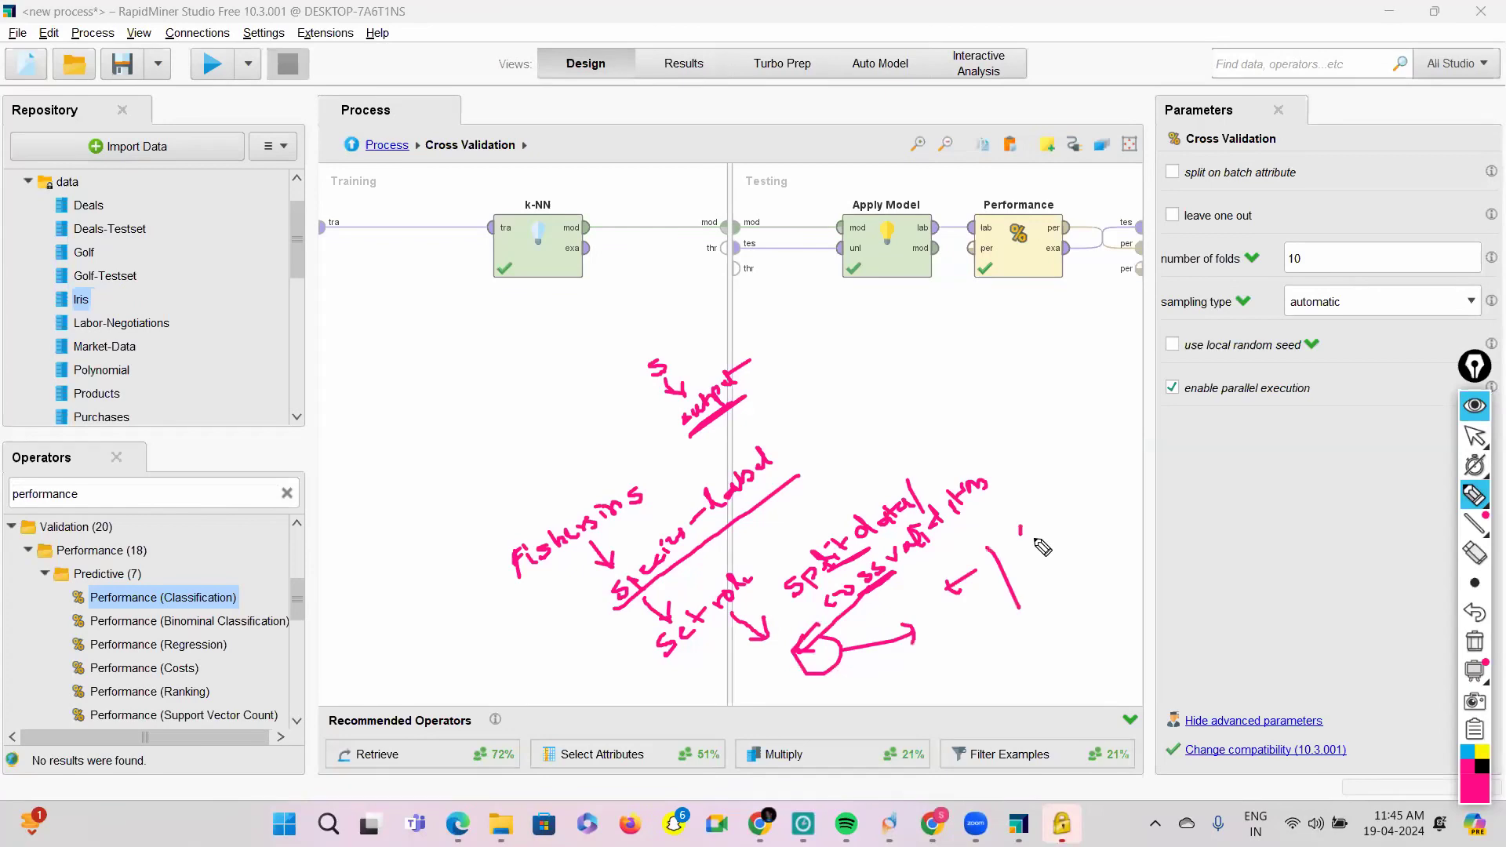
# Step: Sketch the training and testing halves as two "t" marks and draw an arrow from a "KNN" note to the circled training side
pyautogui.moveTo(1020, 535); pyautogui.dragTo(1043, 534)
pyautogui.moveTo(957, 603); pyautogui.dragTo(958, 605)
pyautogui.moveTo(910, 667)
pyautogui.mouseDown()
pyautogui.moveTo(955, 645)
pyautogui.moveTo(961, 621)
pyautogui.mouseUp()
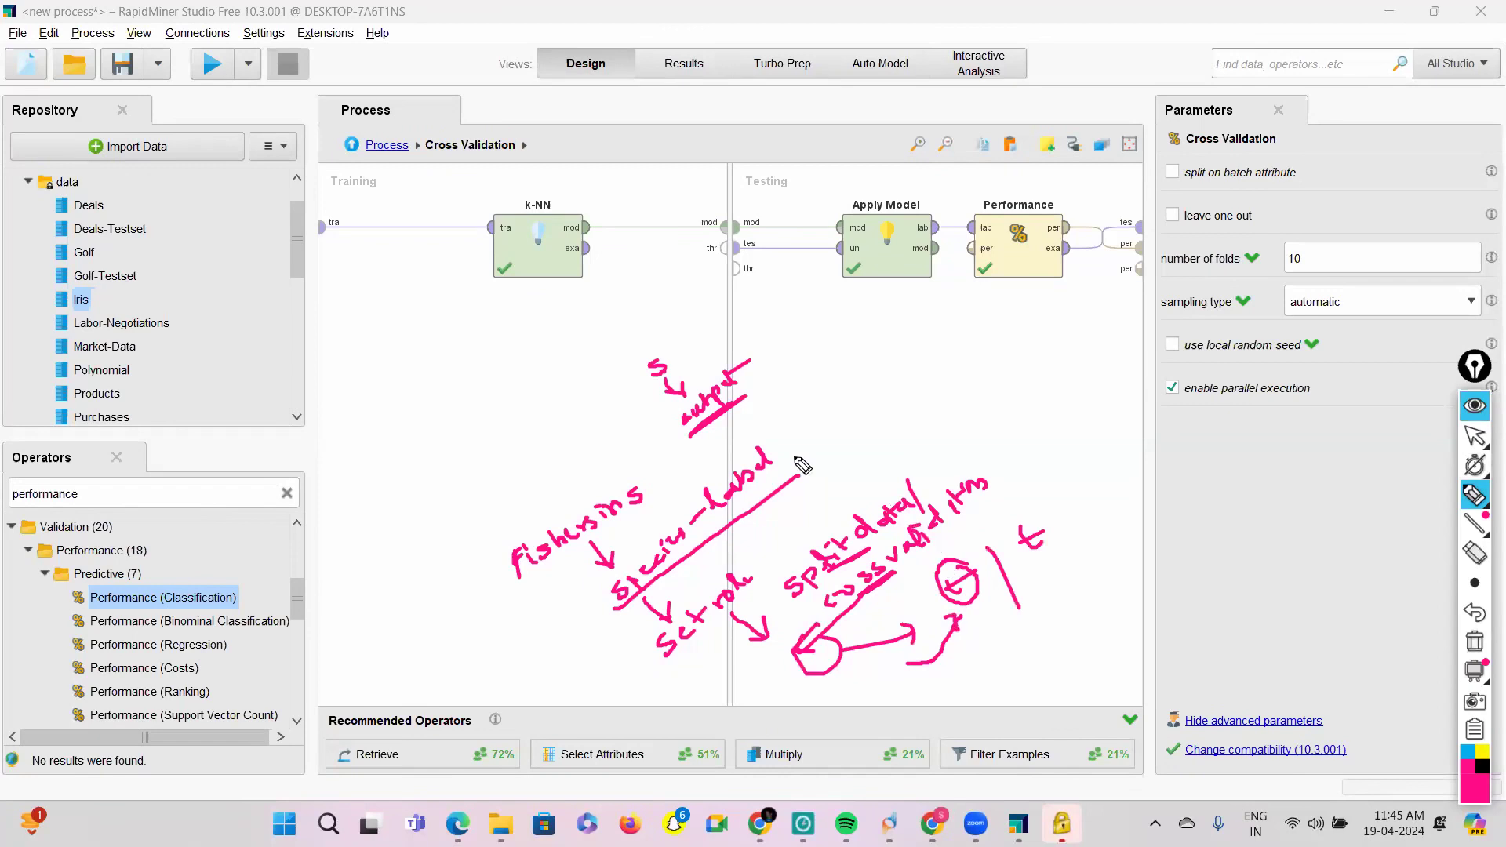
pyautogui.moveTo(771, 390)
pyautogui.mouseDown()
pyautogui.moveTo(845, 373)
pyautogui.moveTo(973, 549)
pyautogui.mouseUp()
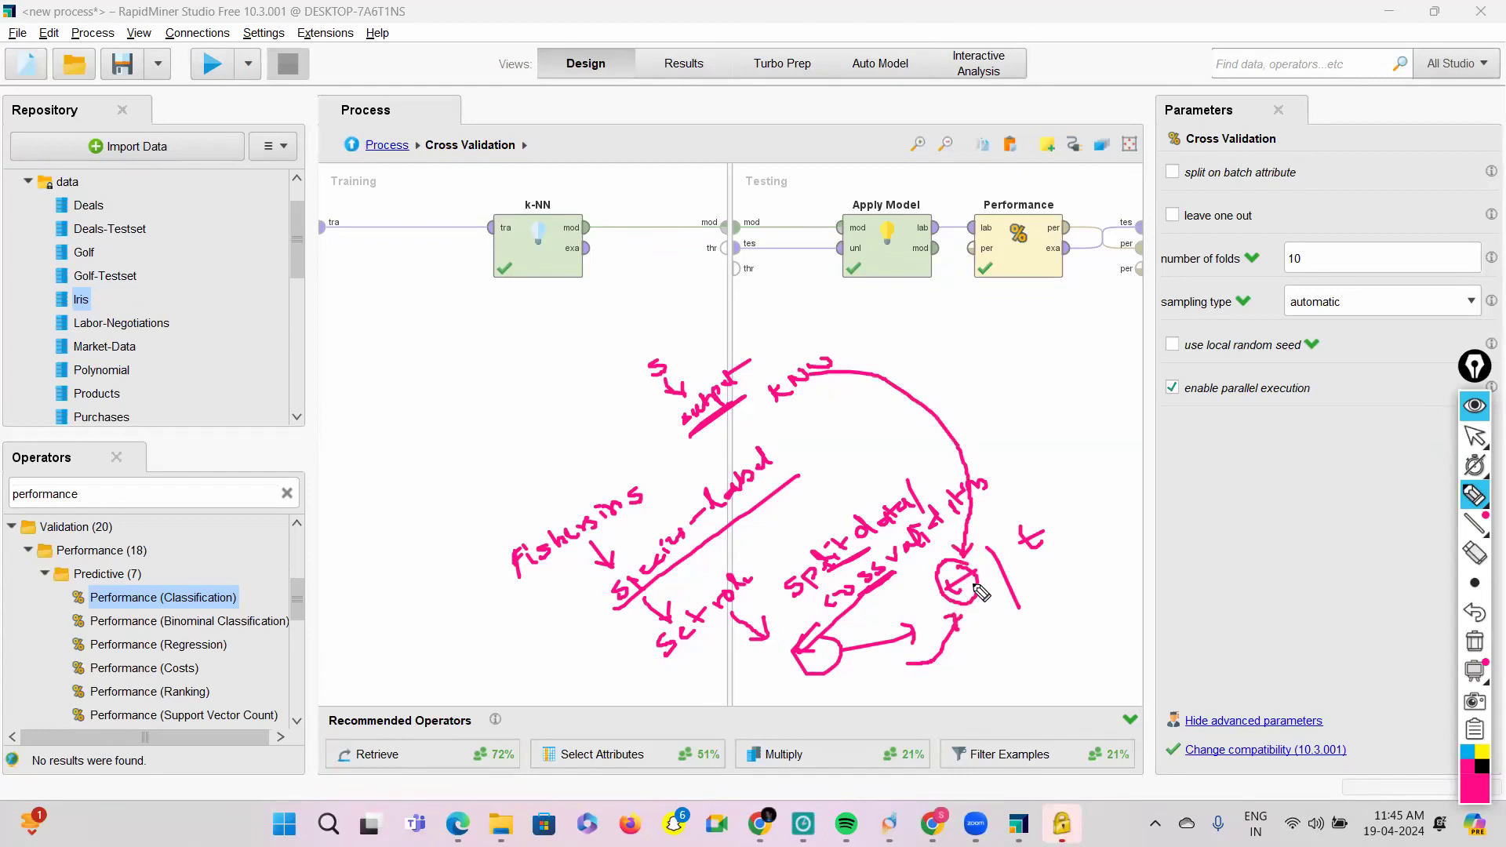
pyautogui.moveTo(973, 567); pyautogui.dragTo(1001, 560)
# Step: Circle the Apply Model and Performance operators in ink and underline Performance (Regression) in the operator list
pyautogui.moveTo(914, 182)
pyautogui.mouseDown()
pyautogui.moveTo(839, 271)
pyautogui.moveTo(950, 251)
pyautogui.moveTo(930, 168)
pyautogui.mouseUp()
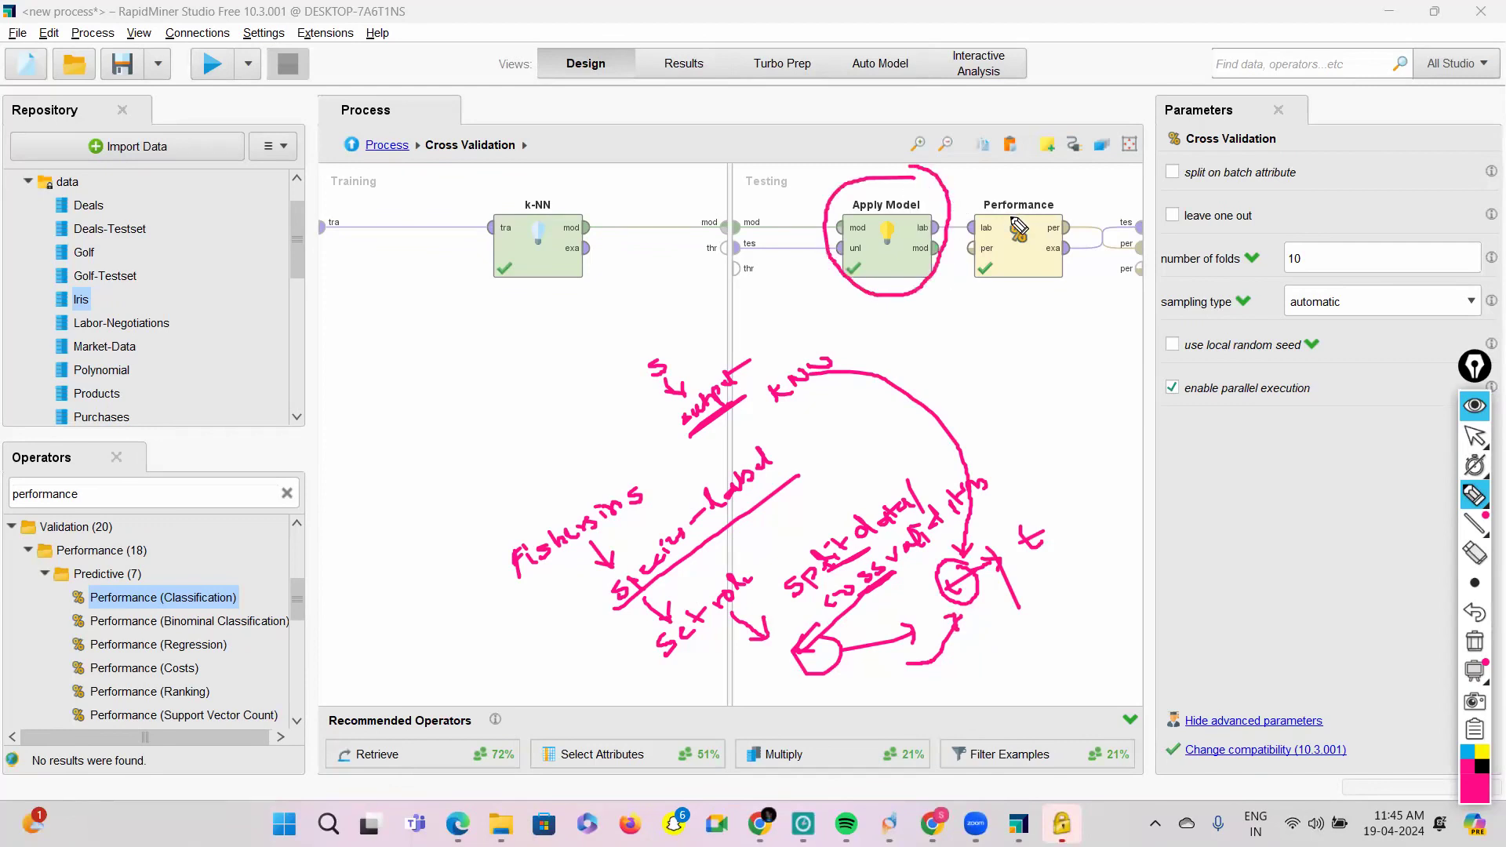
pyautogui.moveTo(1082, 190)
pyautogui.mouseDown()
pyautogui.moveTo(996, 206)
pyautogui.moveTo(980, 259)
pyautogui.moveTo(1095, 200)
pyautogui.moveTo(1087, 187)
pyautogui.mouseUp()
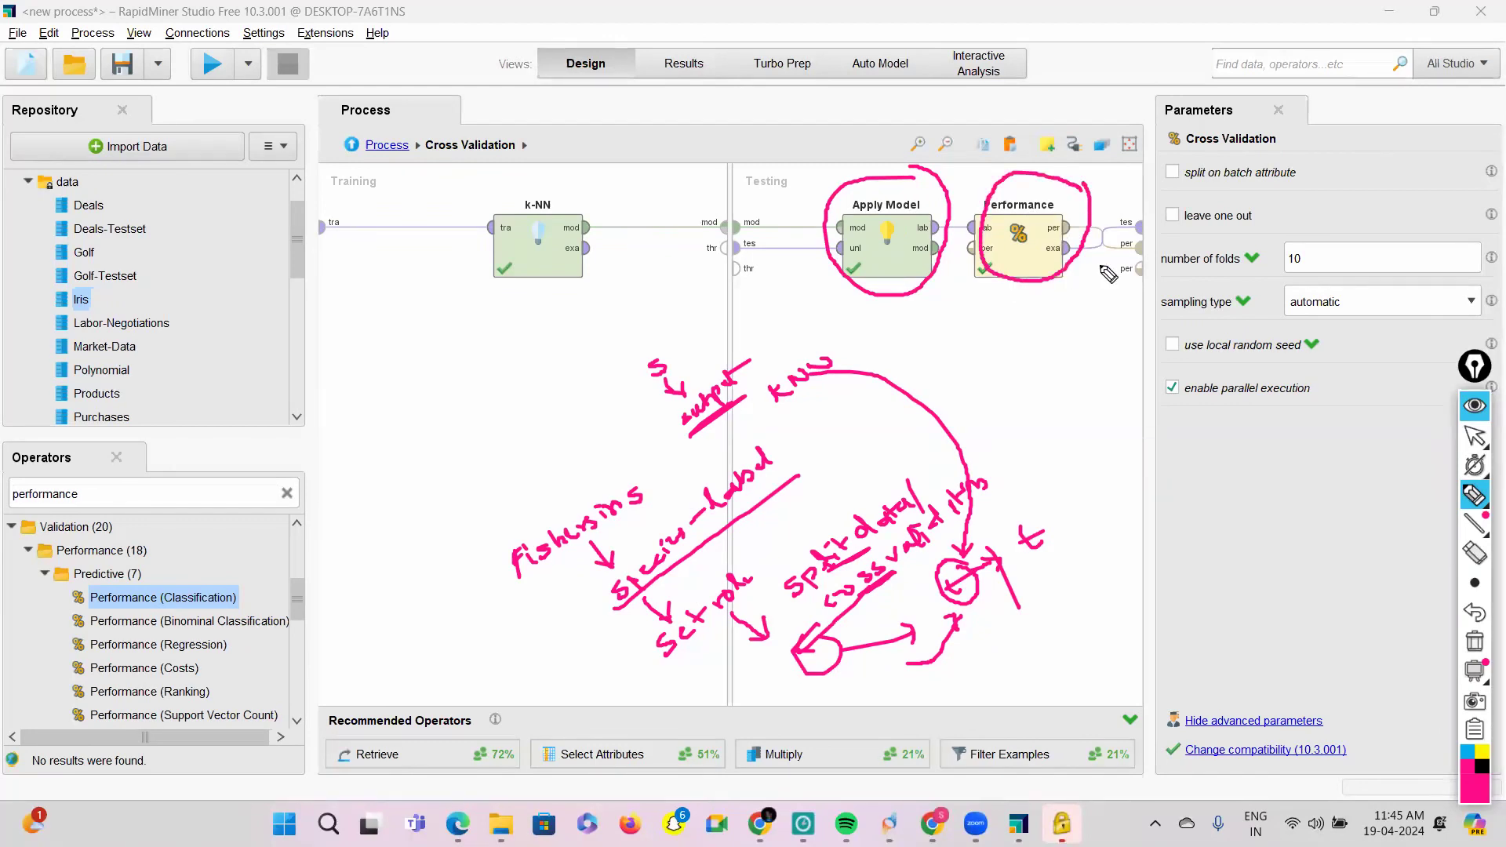
pyautogui.moveTo(1101, 355); pyautogui.dragTo(1131, 338)
pyautogui.moveTo(188, 653); pyautogui.dragTo(234, 643)
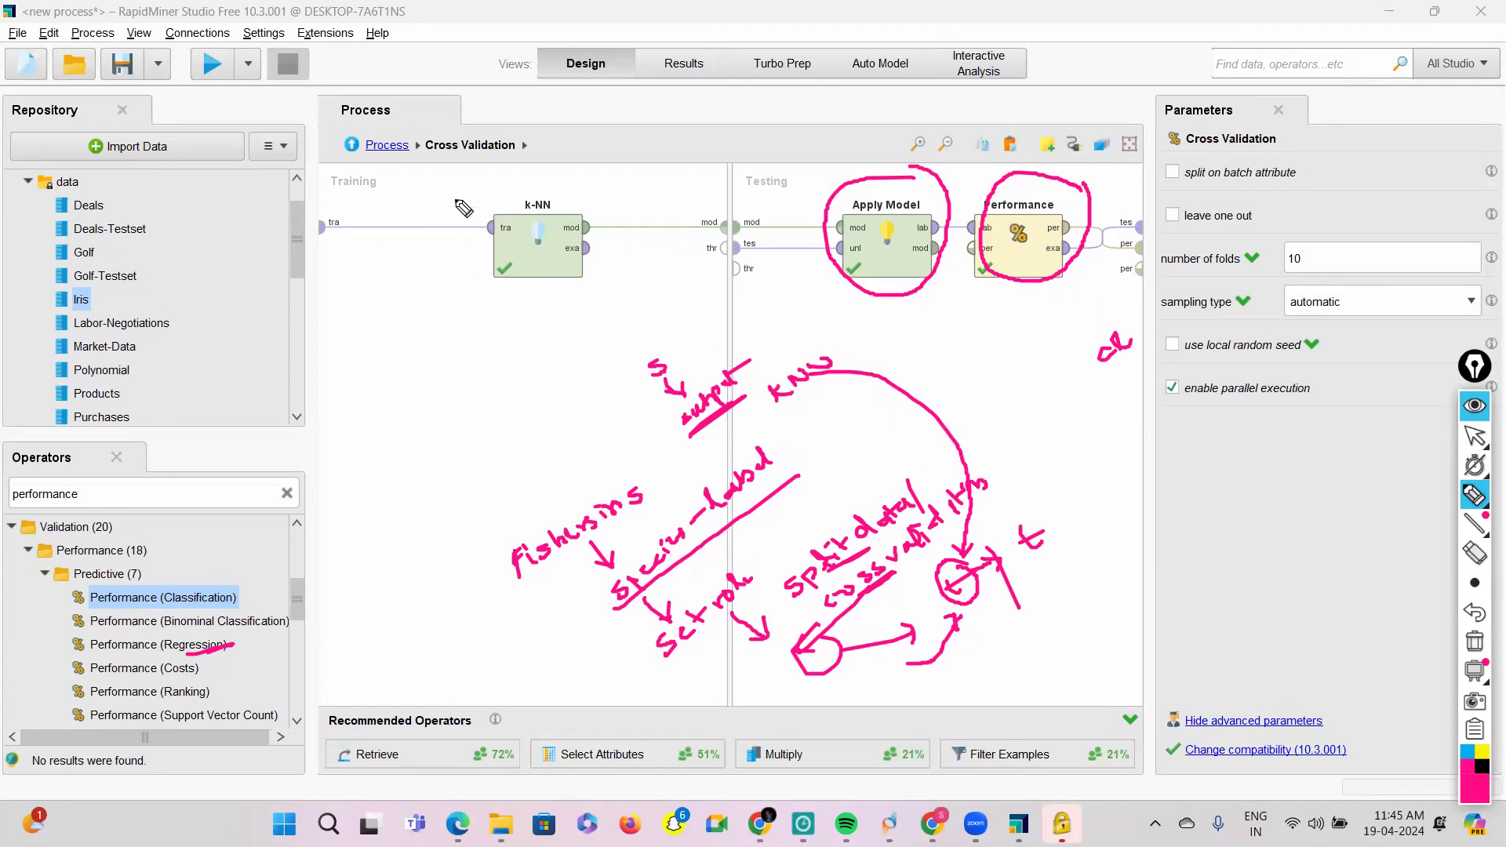
# Step: Circle the parent Process link, draw an arrow to circled handwritten notes, clear all ink and restore the normal pointer
pyautogui.moveTo(419, 133)
pyautogui.mouseDown()
pyautogui.moveTo(361, 133)
pyautogui.moveTo(422, 143)
pyautogui.moveTo(420, 124)
pyautogui.moveTo(386, 304)
pyautogui.moveTo(404, 329)
pyautogui.moveTo(438, 302)
pyautogui.moveTo(429, 349)
pyautogui.moveTo(455, 317)
pyautogui.mouseUp()
pyautogui.moveTo(452, 267)
pyautogui.mouseDown()
pyautogui.moveTo(408, 271)
pyautogui.moveTo(500, 339)
pyautogui.moveTo(471, 268)
pyautogui.mouseUp()
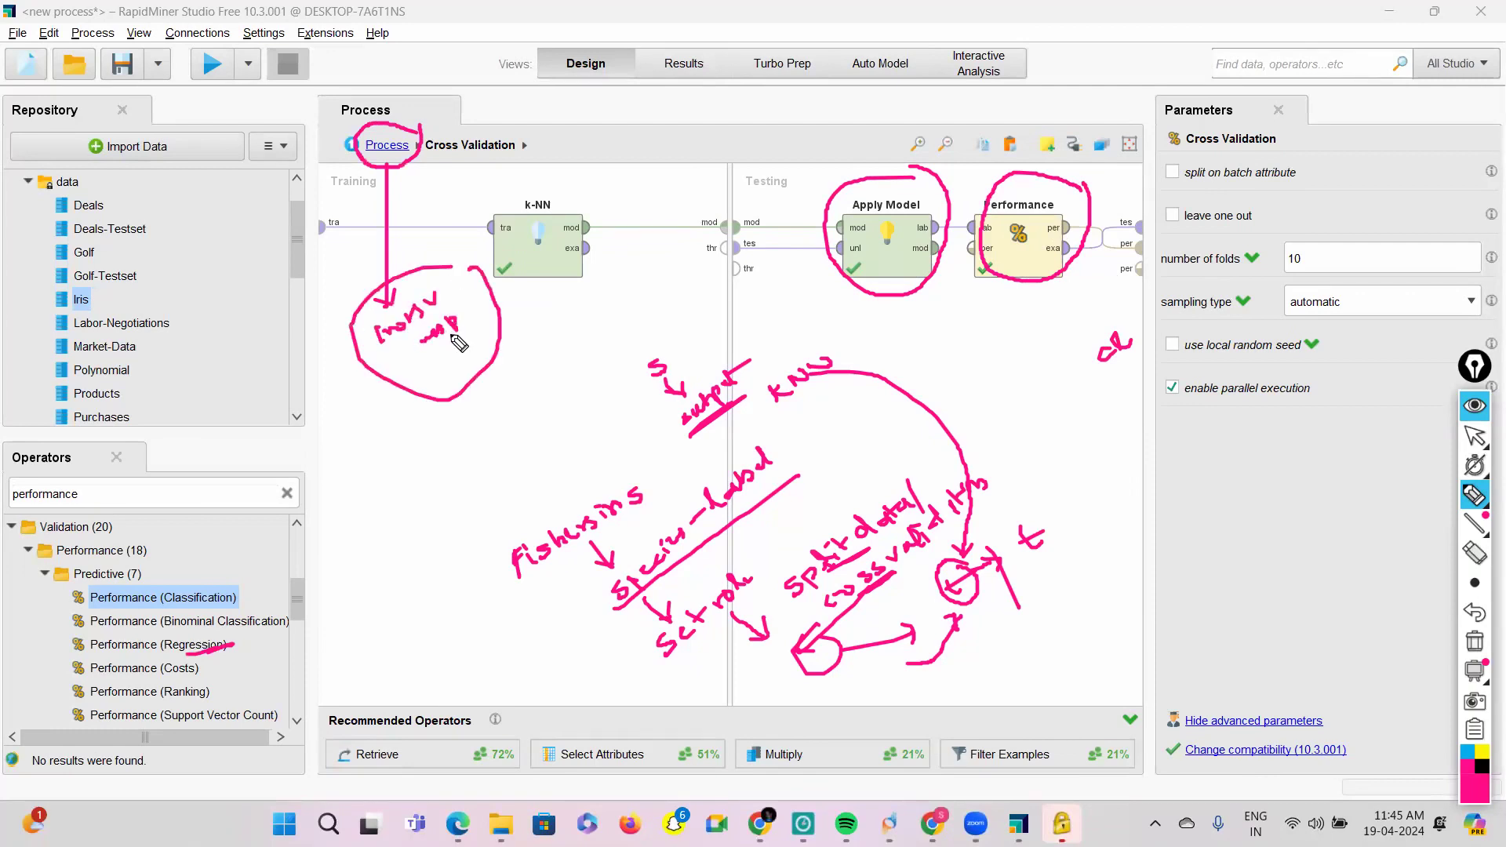
pyautogui.moveTo(452, 336)
pyautogui.mouseDown()
pyautogui.moveTo(481, 436)
pyautogui.moveTo(538, 384)
pyautogui.mouseUp()
pyautogui.moveTo(519, 433)
pyautogui.mouseDown()
pyautogui.moveTo(510, 455)
pyautogui.moveTo(550, 440)
pyautogui.moveTo(573, 454)
pyautogui.moveTo(506, 446)
pyautogui.mouseUp()
pyautogui.moveTo(514, 474); pyautogui.dragTo(560, 435)
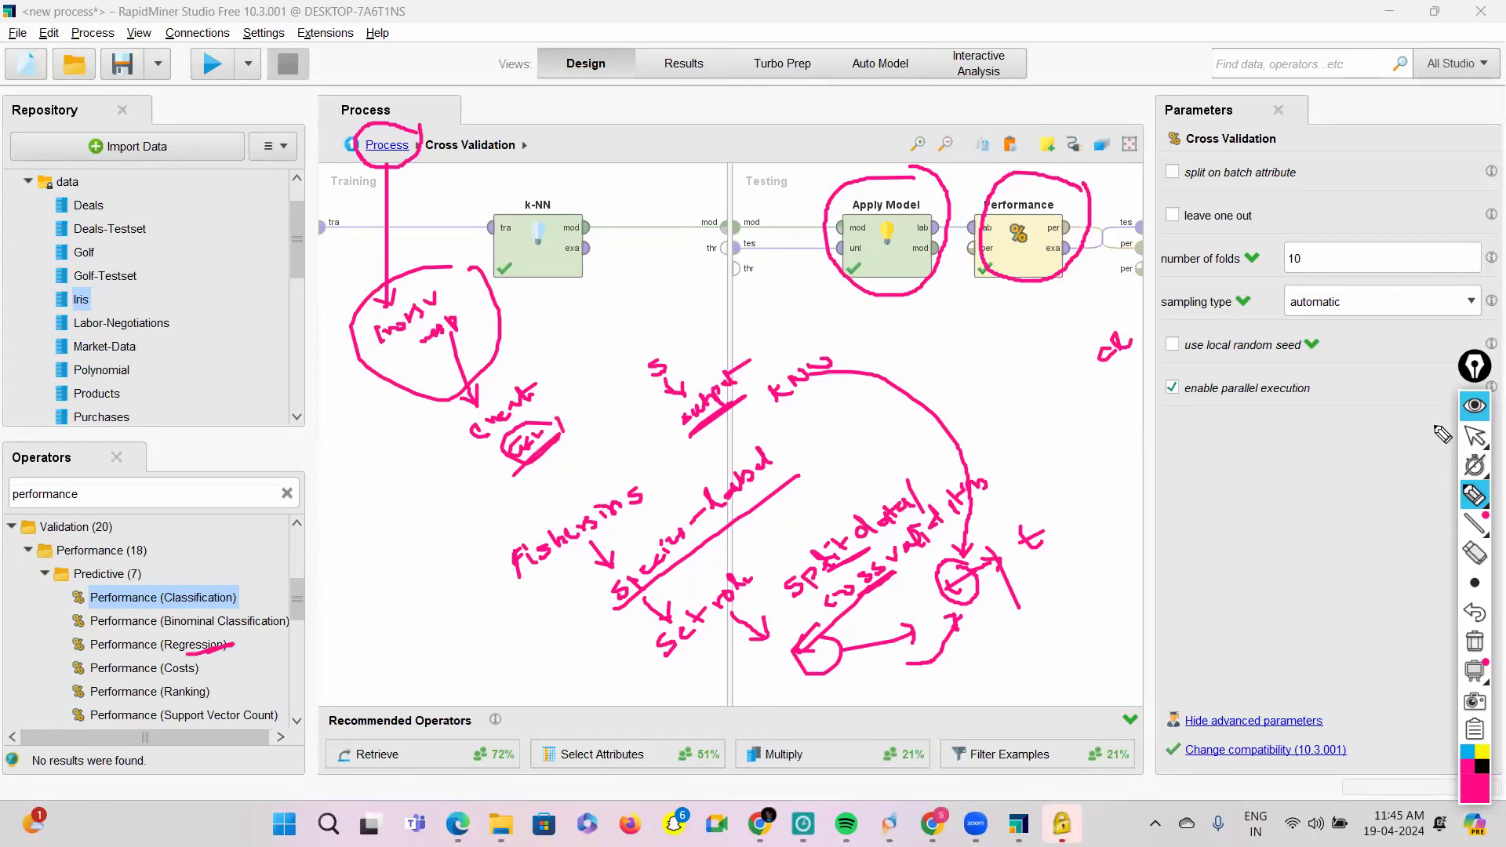
pyautogui.click(1475, 642)
pyautogui.click(1475, 435)
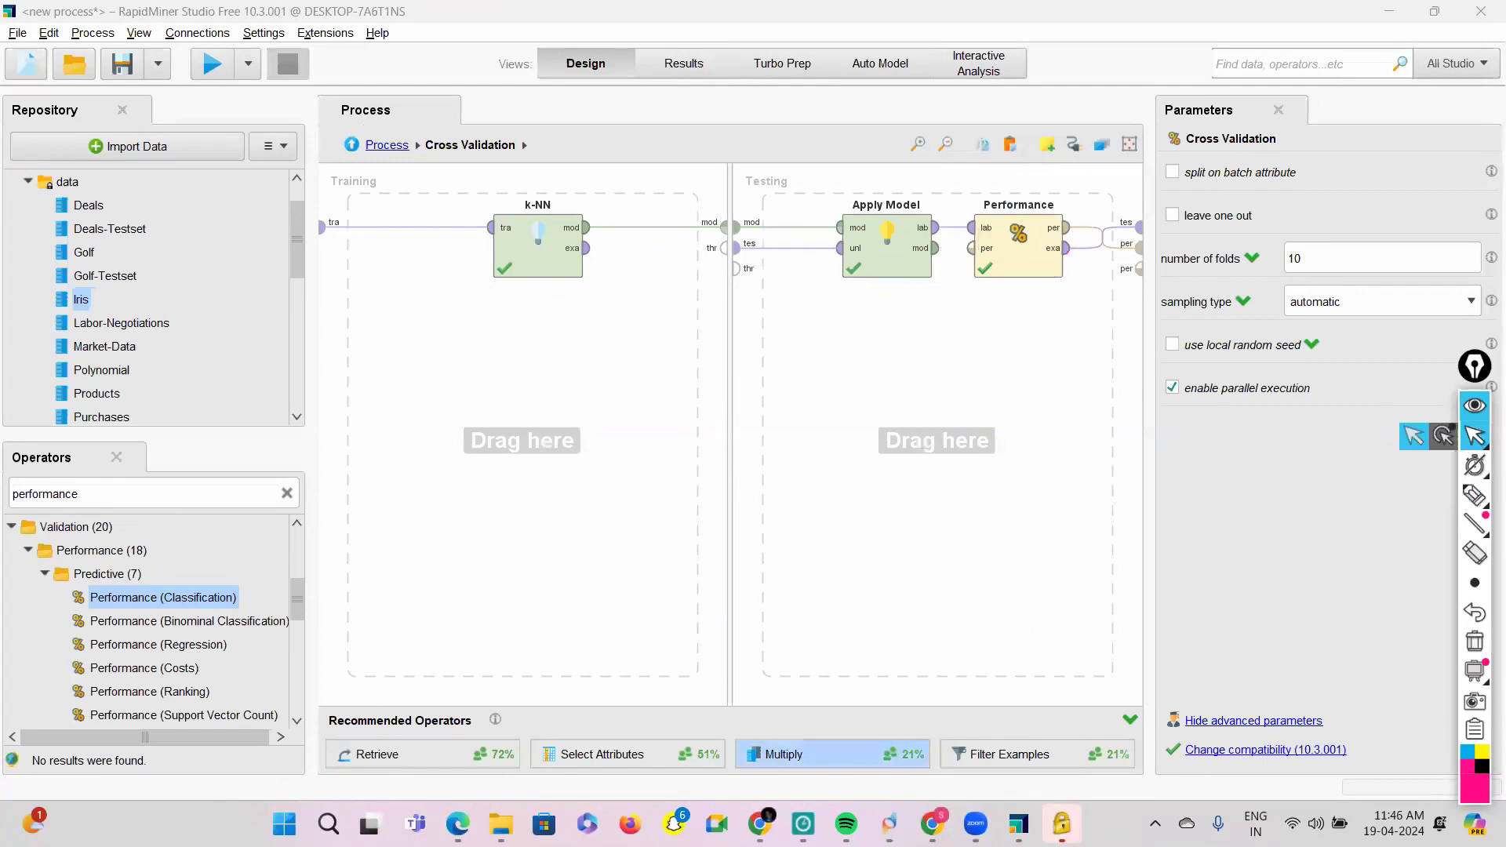
# Step: Switch to the Data Science mindmap in Chrome and expand Machine Learning Primer - Supervised Learning to its Split Data branches
pyautogui.click(760, 824)
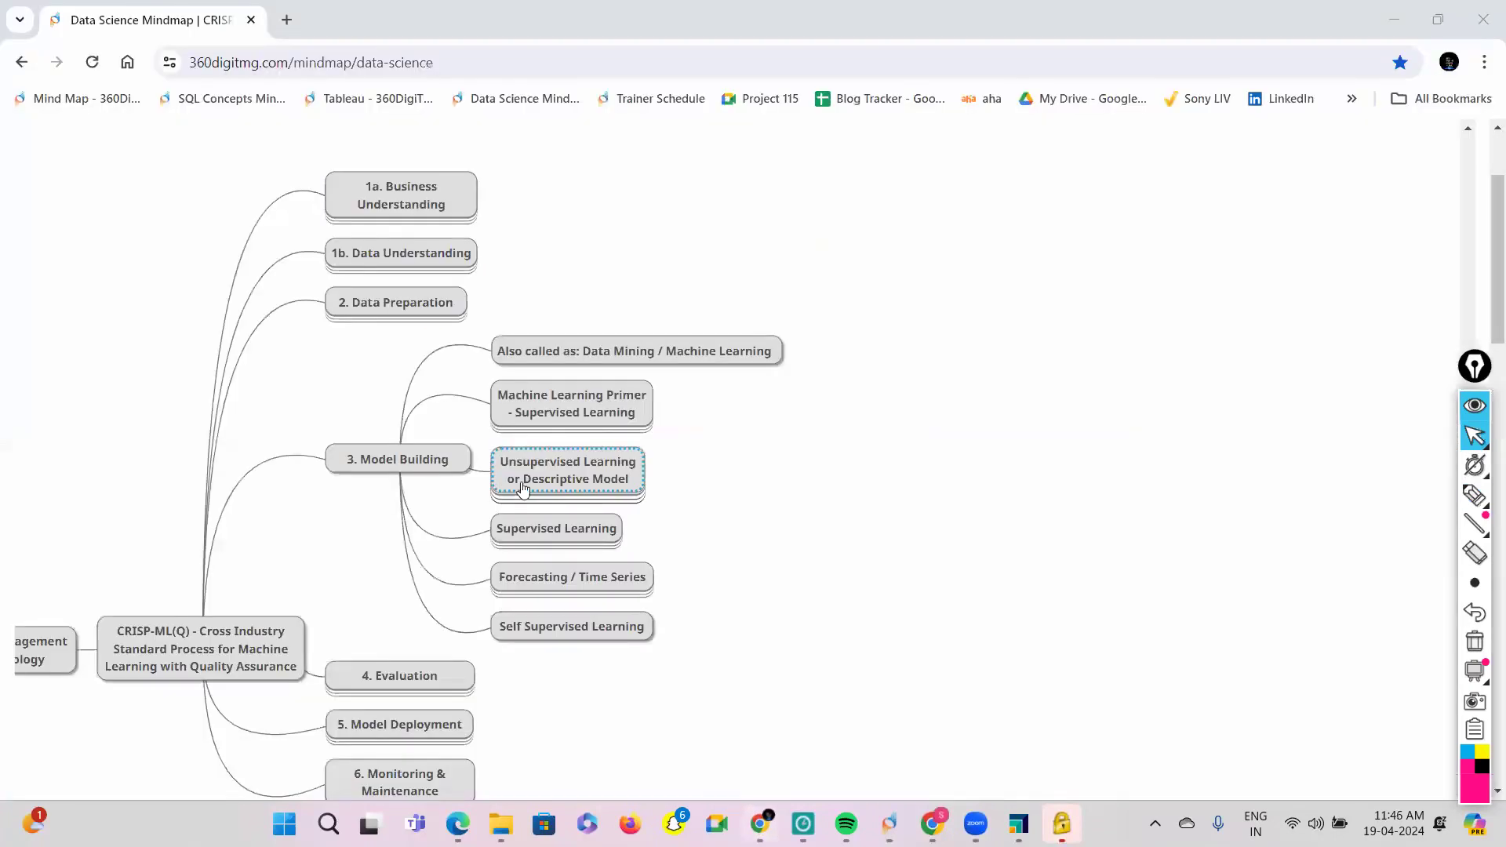
pyautogui.click(538, 410)
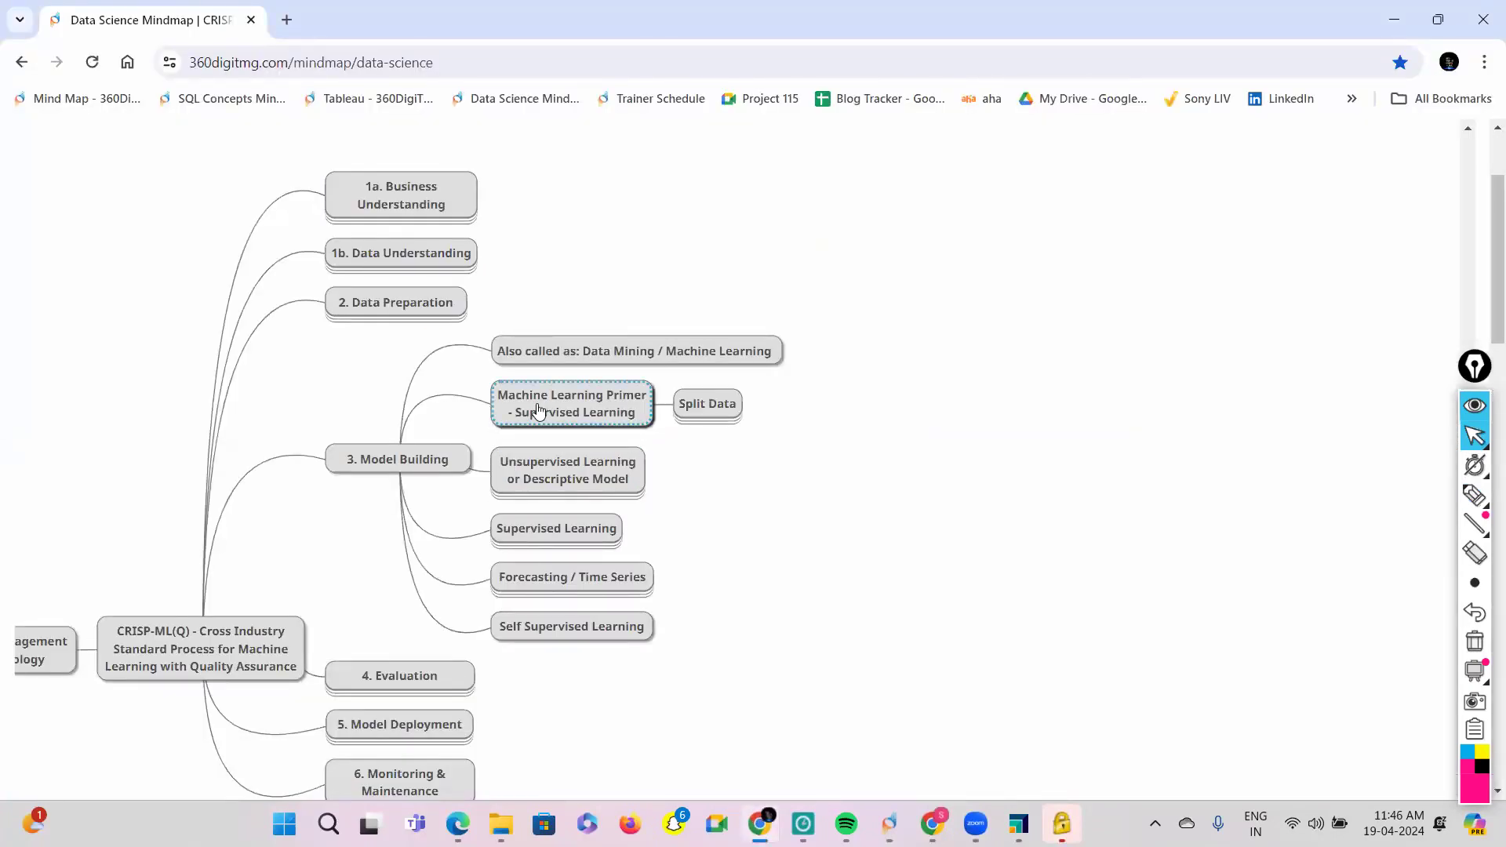
pyautogui.click(712, 407)
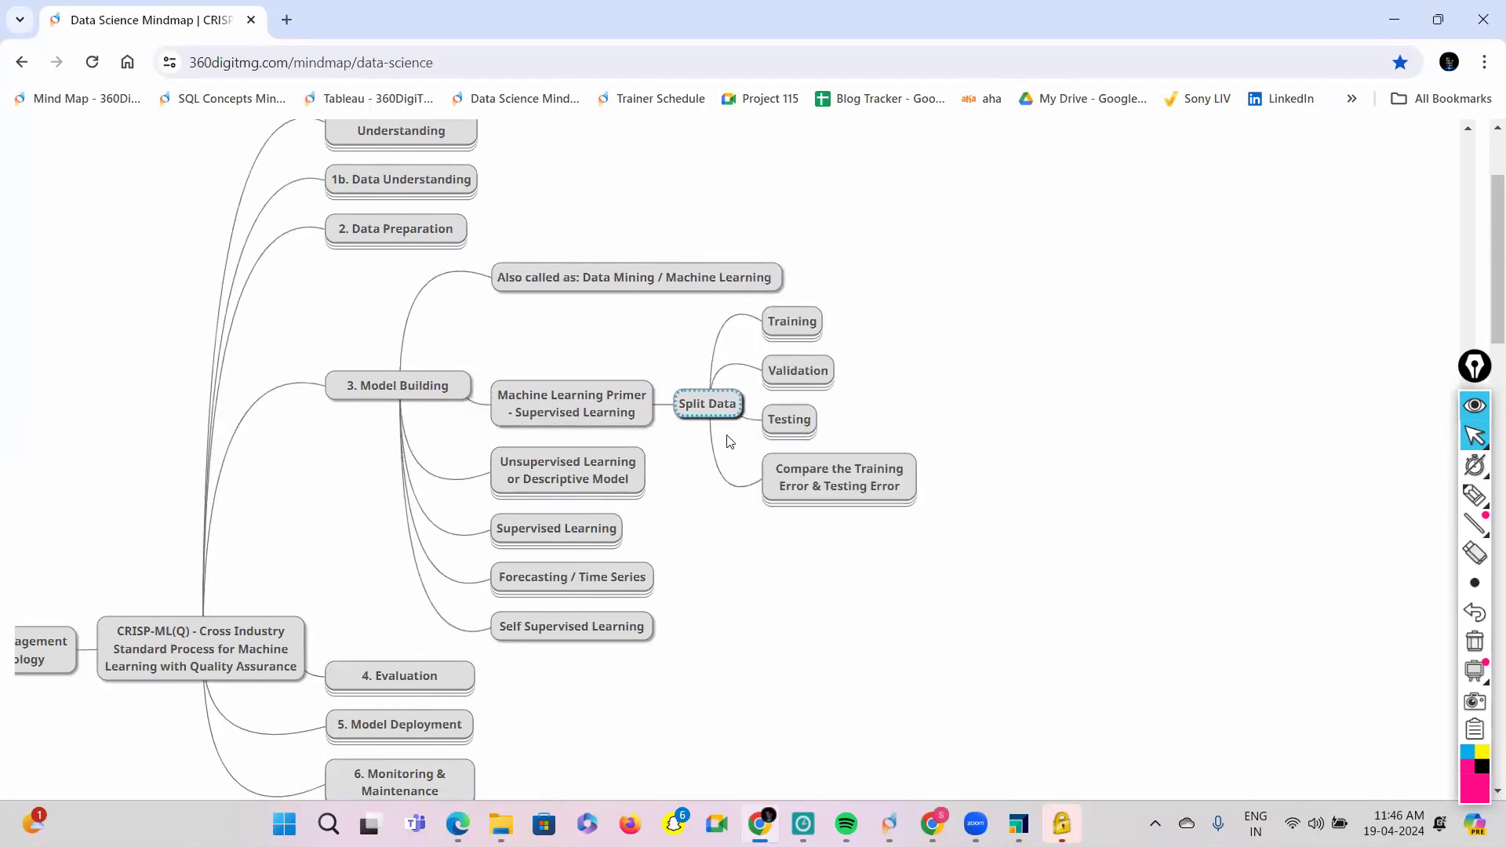
# Step: Collapse the Machine Learning Primer branch and expand Supervised Learning through Predictive Modelling to the Classification Models types
pyautogui.doubleClick(556, 530)
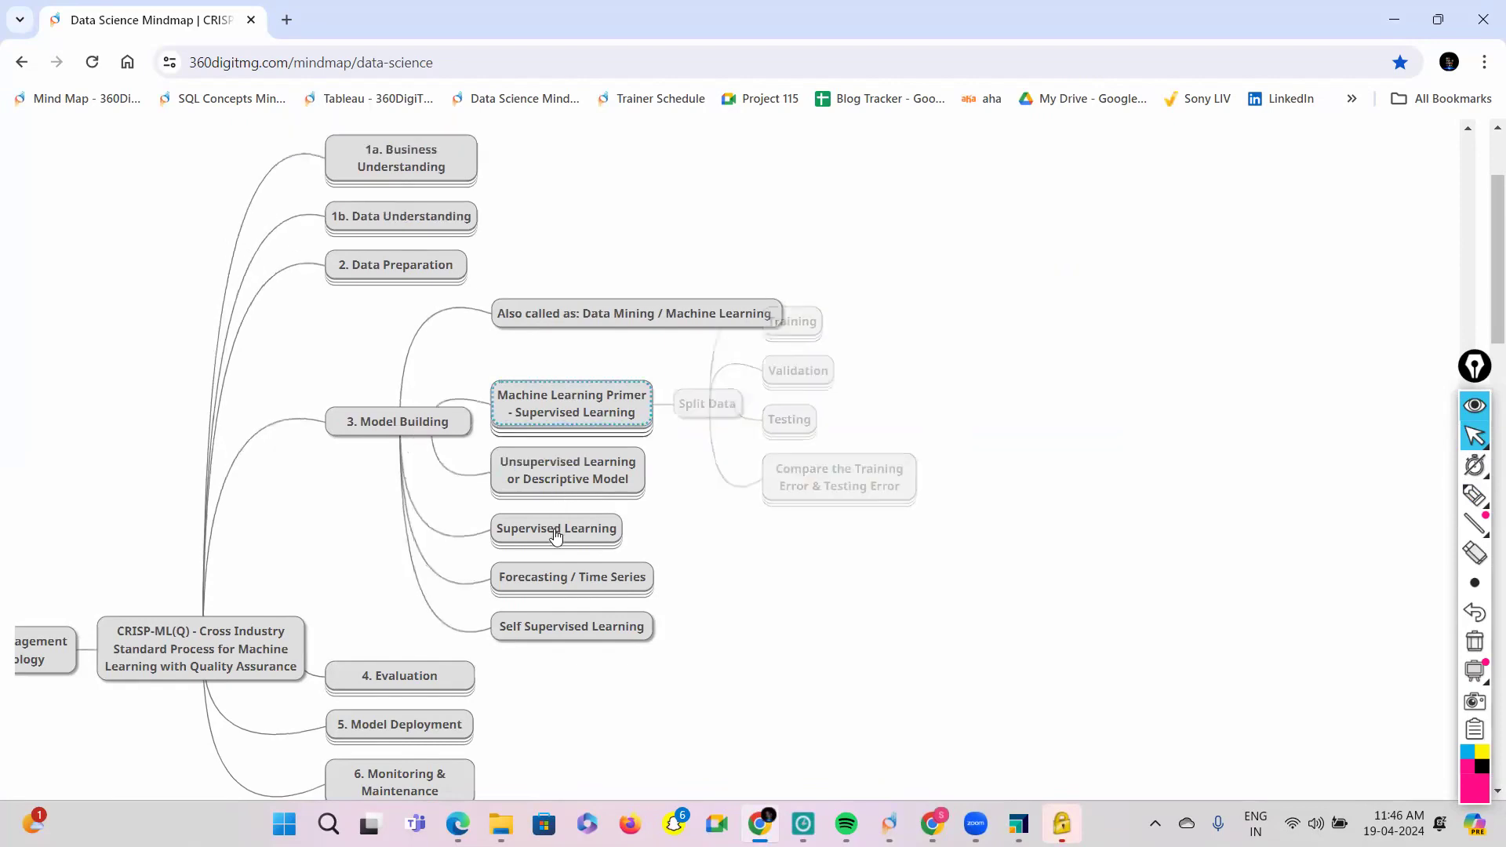
pyautogui.click(556, 533)
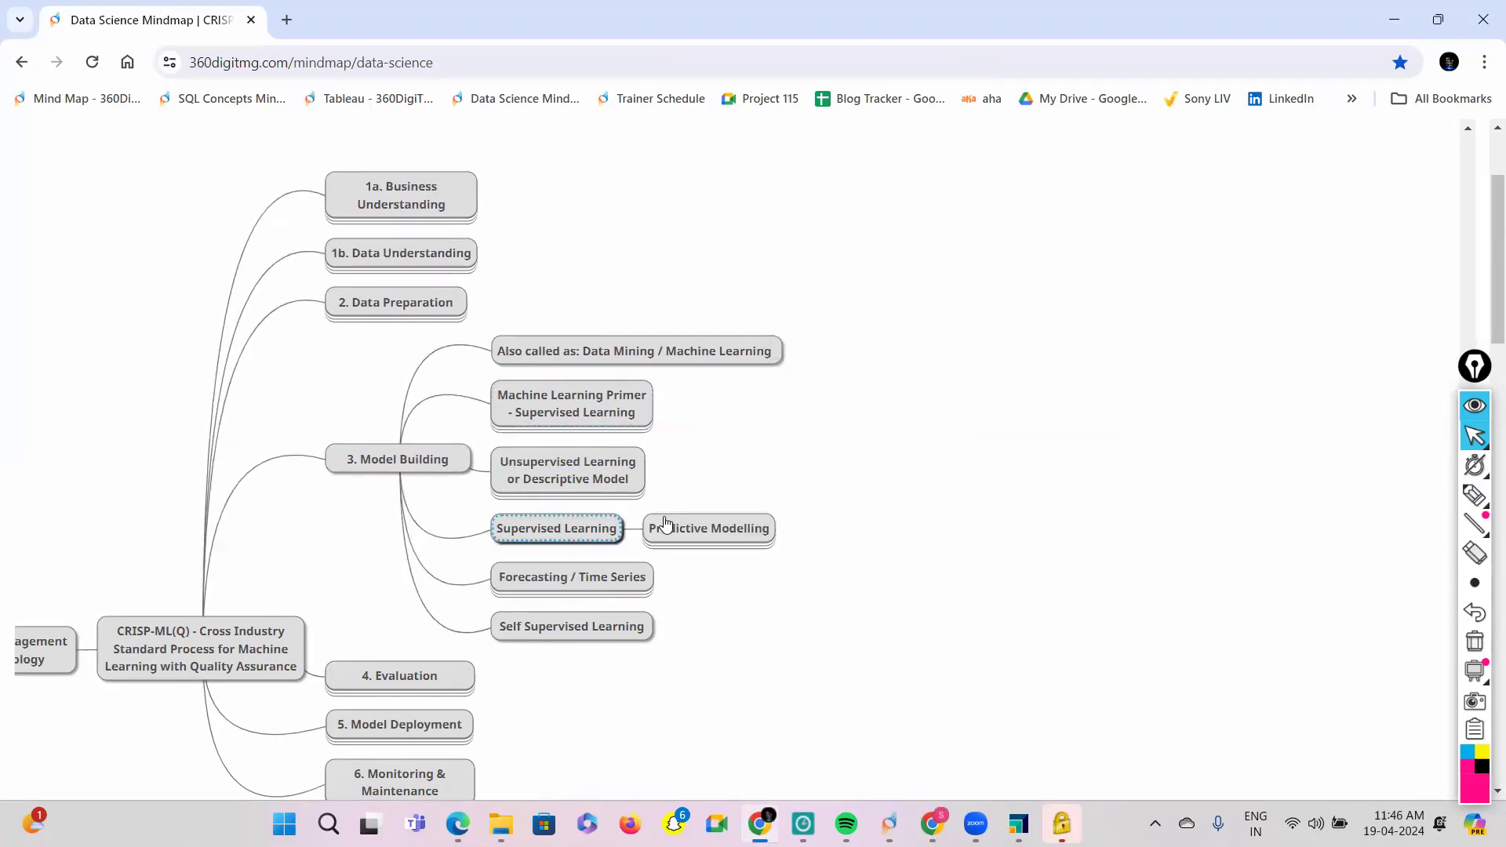
pyautogui.click(692, 533)
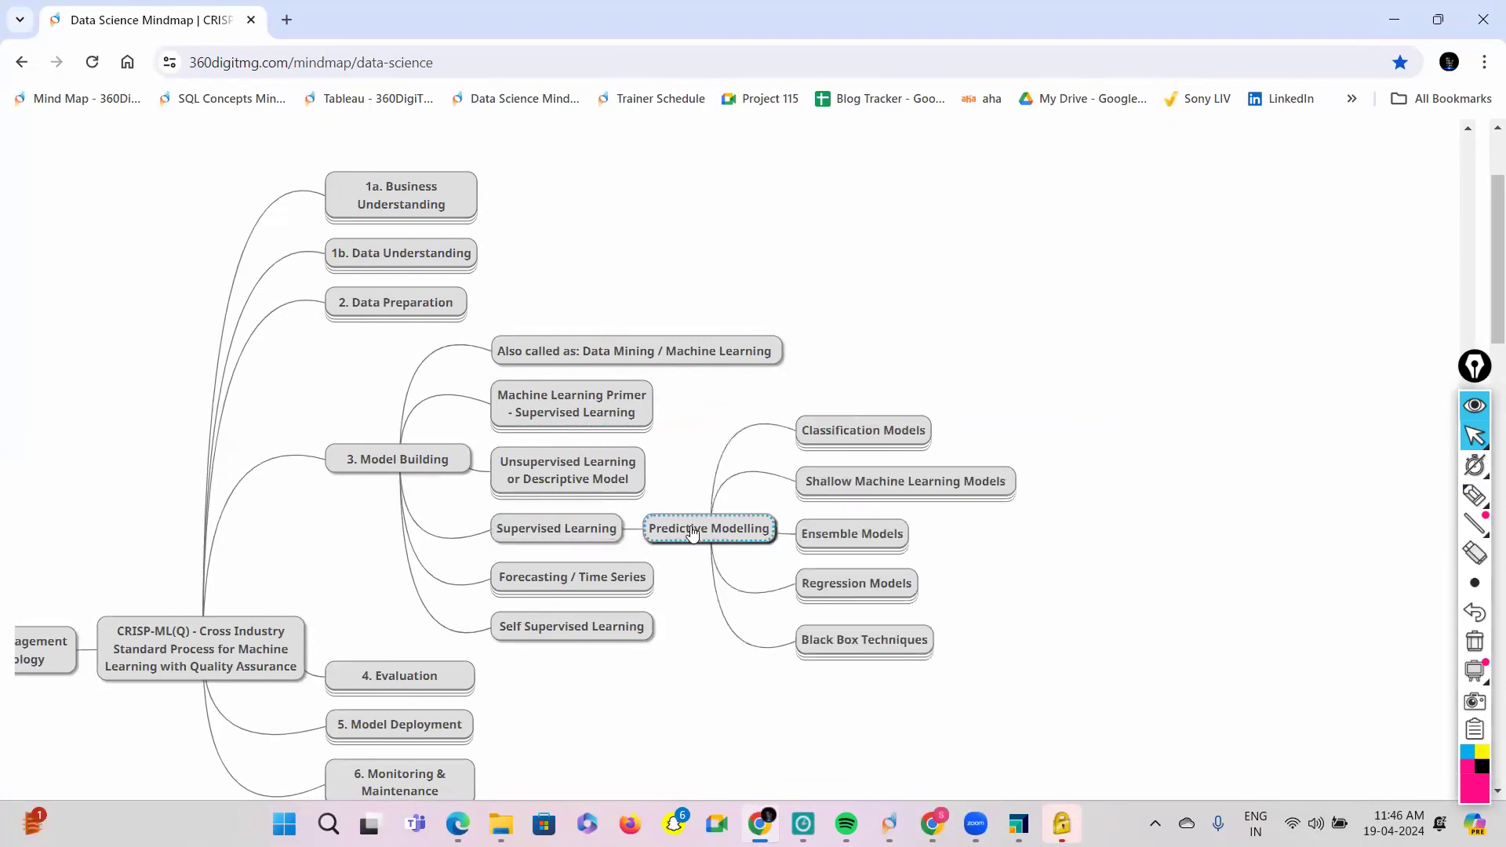
pyautogui.doubleClick(842, 441)
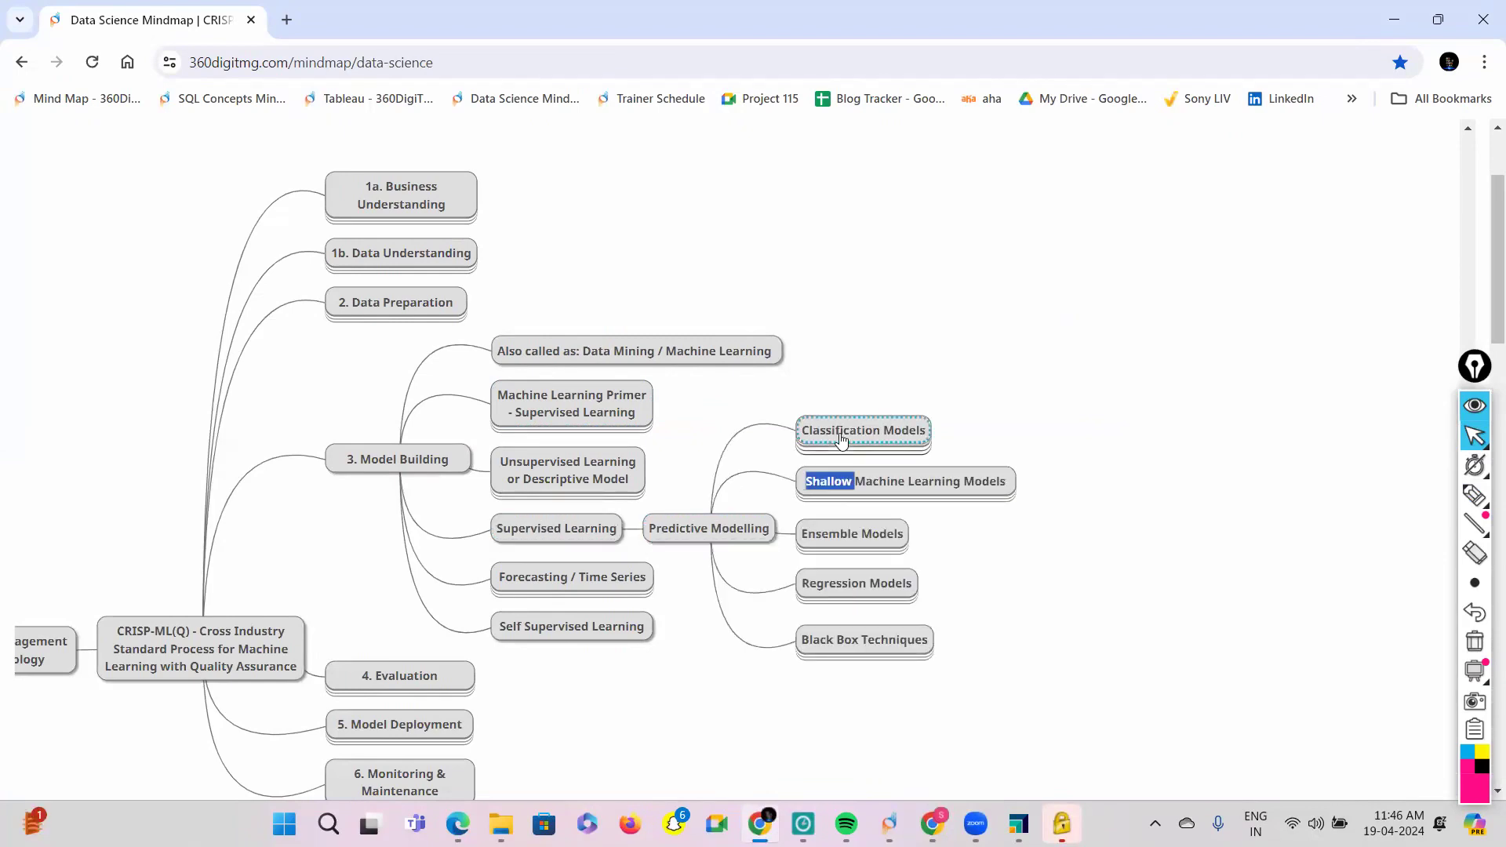
pyautogui.click(842, 441)
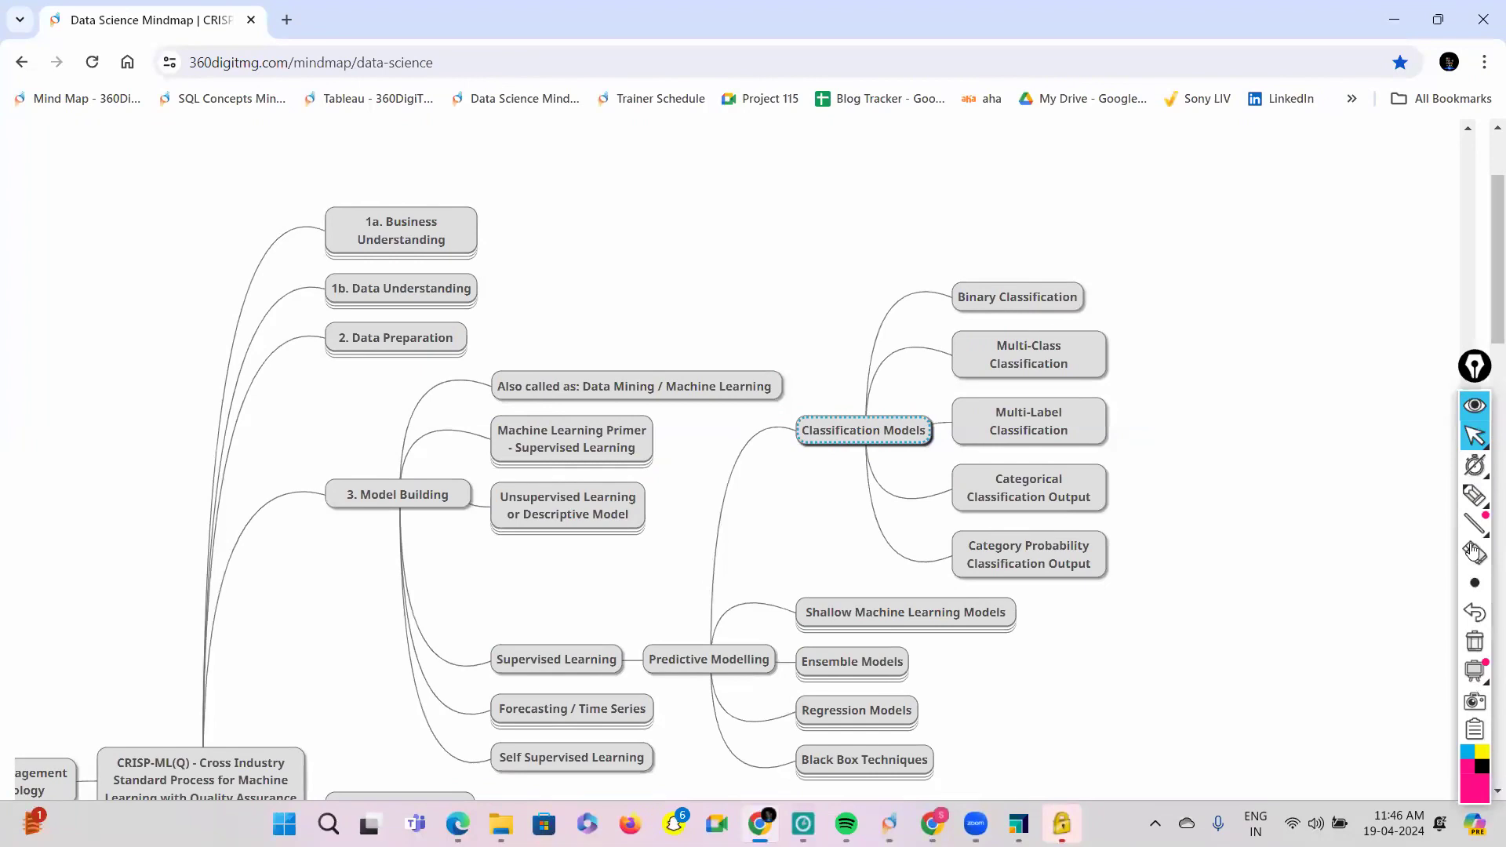
# Step: Annotate Binary Classification with "S/NS" and Multi-Class Classification with "S/P/S", and outline the multi-class node in ink
pyautogui.click(1475, 495)
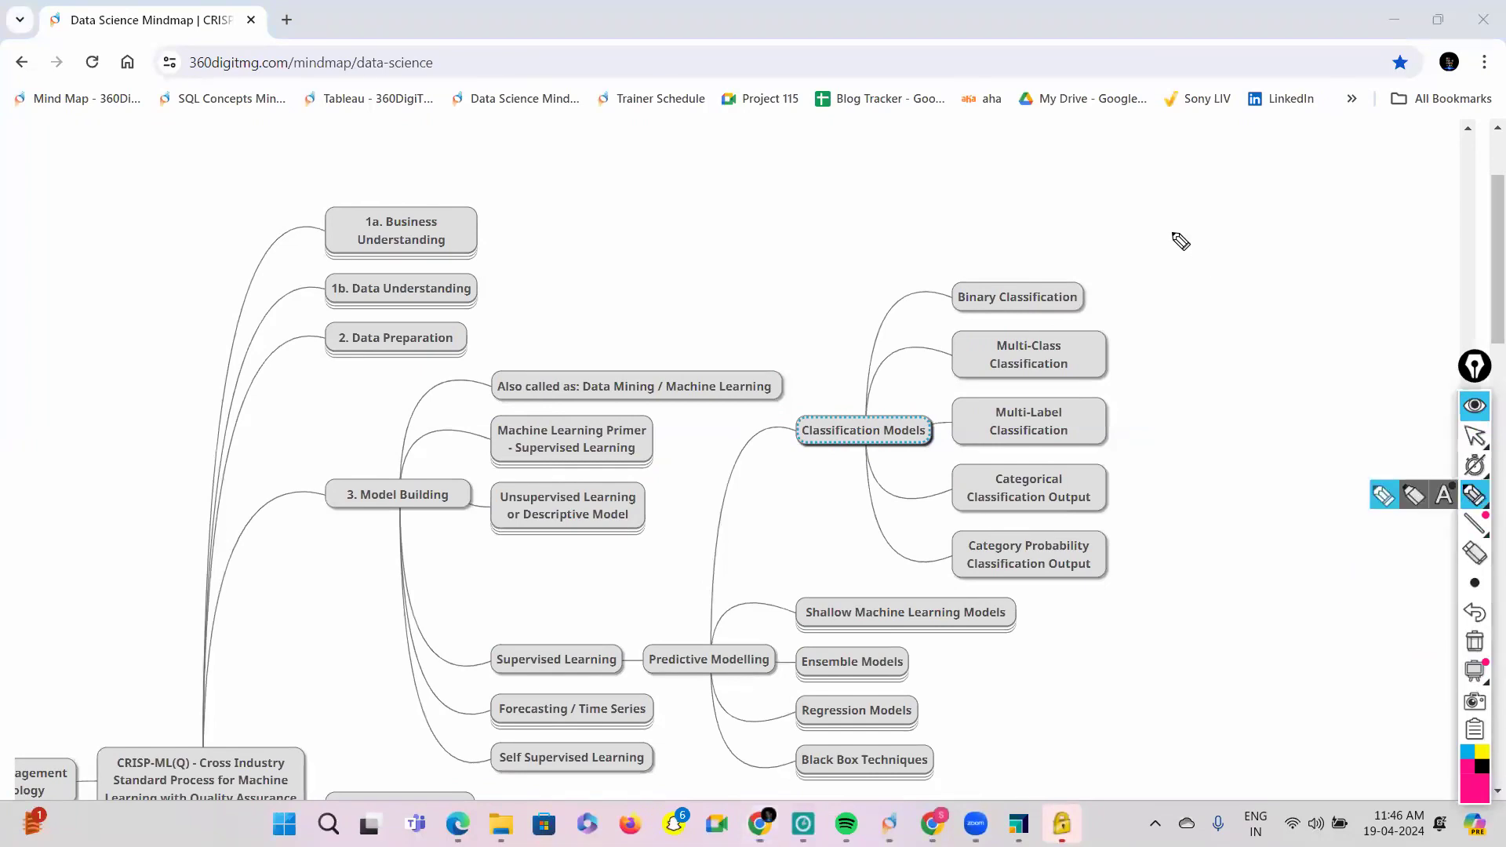
pyautogui.moveTo(1188, 223); pyautogui.dragTo(1164, 253)
pyautogui.moveTo(1195, 214)
pyautogui.mouseDown()
pyautogui.moveTo(1211, 263)
pyautogui.moveTo(1238, 224)
pyautogui.moveTo(1249, 233)
pyautogui.mouseUp()
pyautogui.moveTo(1255, 243); pyautogui.dragTo(1083, 292)
pyautogui.moveTo(1097, 350); pyautogui.dragTo(1196, 325)
pyautogui.moveTo(1213, 317); pyautogui.dragTo(1237, 308)
pyautogui.moveTo(1259, 287)
pyautogui.mouseDown()
pyautogui.moveTo(1249, 307)
pyautogui.moveTo(1277, 285)
pyautogui.mouseUp()
pyautogui.moveTo(1282, 283); pyautogui.dragTo(1291, 280)
pyautogui.moveTo(1298, 277); pyautogui.dragTo(1309, 273)
pyautogui.moveTo(1169, 349); pyautogui.dragTo(1273, 316)
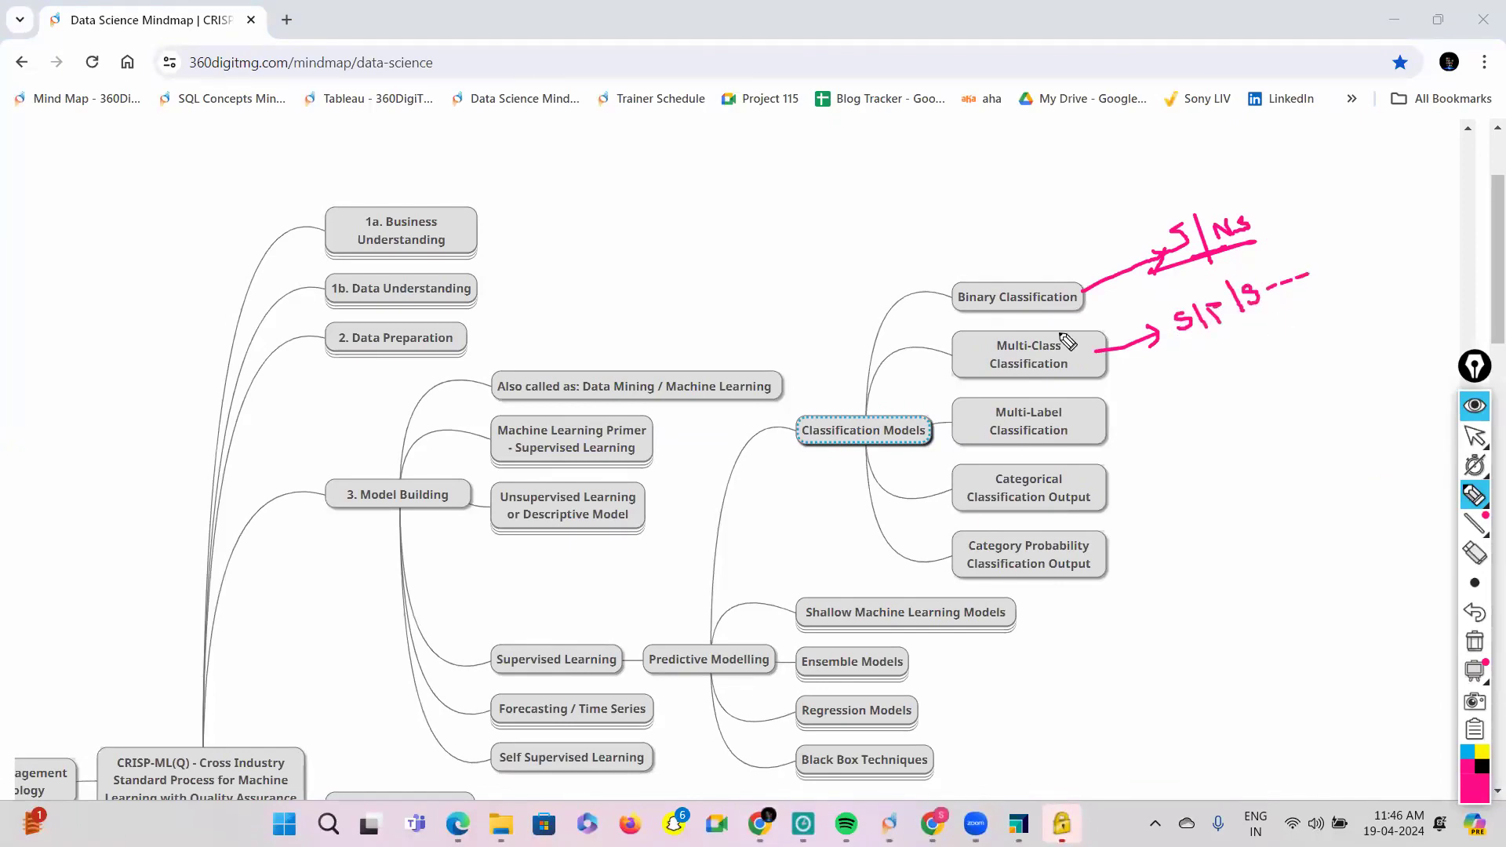
pyautogui.moveTo(976, 374)
pyautogui.mouseDown()
pyautogui.moveTo(1081, 352)
pyautogui.moveTo(1075, 409)
pyautogui.mouseUp()
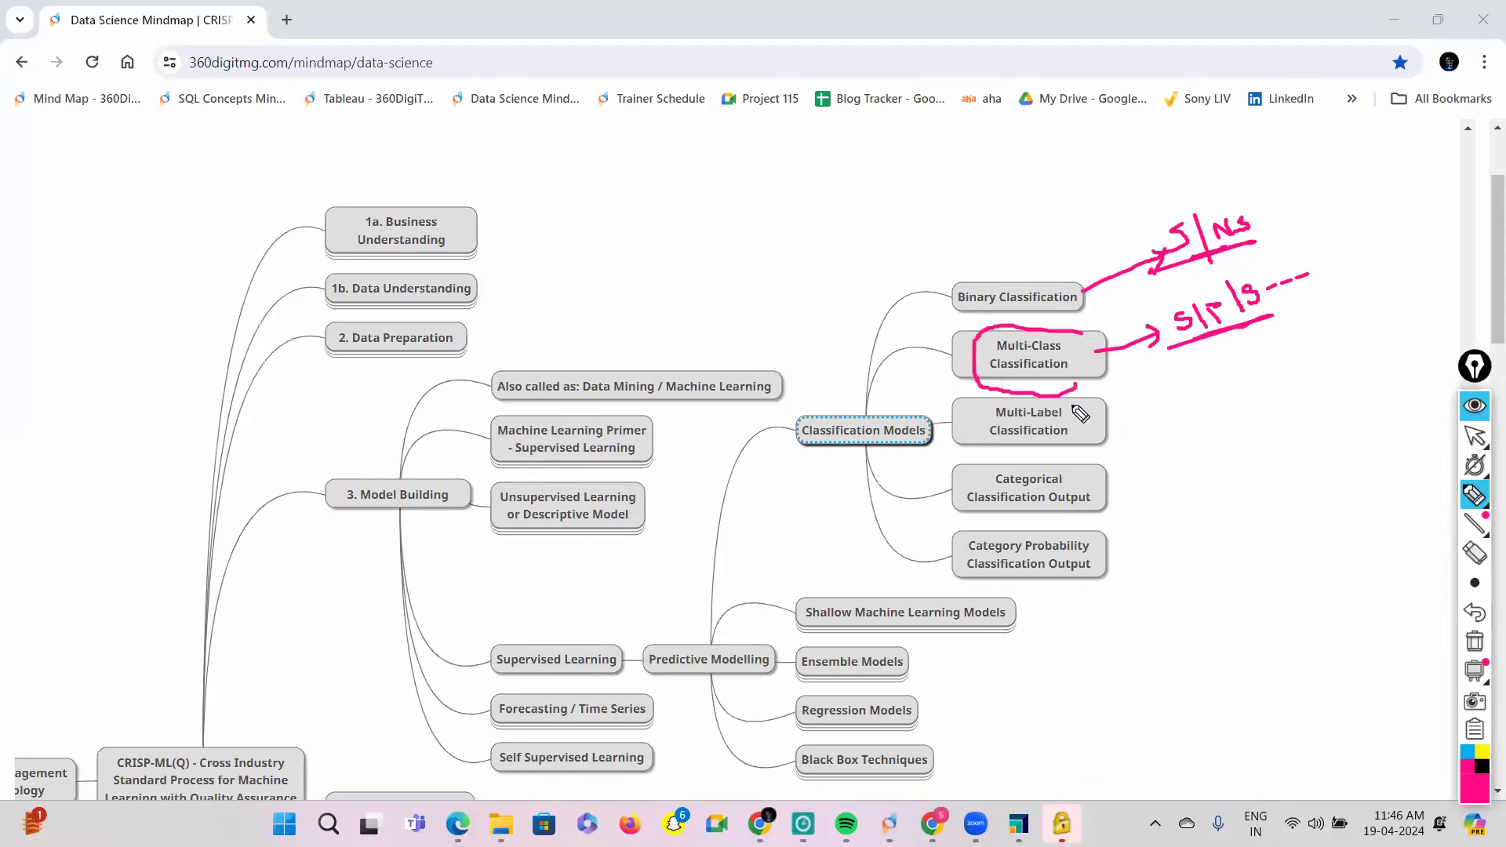
# Step: Outline the Multi-Label Classification and Categorical Classification Output nodes, adding branching "m" examples beside the multi-label node
pyautogui.moveTo(1005, 463)
pyautogui.mouseDown()
pyautogui.moveTo(1068, 434)
pyautogui.moveTo(1103, 464)
pyautogui.moveTo(1186, 411)
pyautogui.moveTo(1201, 382)
pyautogui.moveTo(1238, 425)
pyautogui.moveTo(1238, 409)
pyautogui.mouseUp()
pyautogui.moveTo(1209, 462)
pyautogui.mouseDown()
pyautogui.moveTo(1231, 433)
pyautogui.moveTo(1251, 476)
pyautogui.moveTo(1243, 464)
pyautogui.mouseUp()
pyautogui.click(1239, 461)
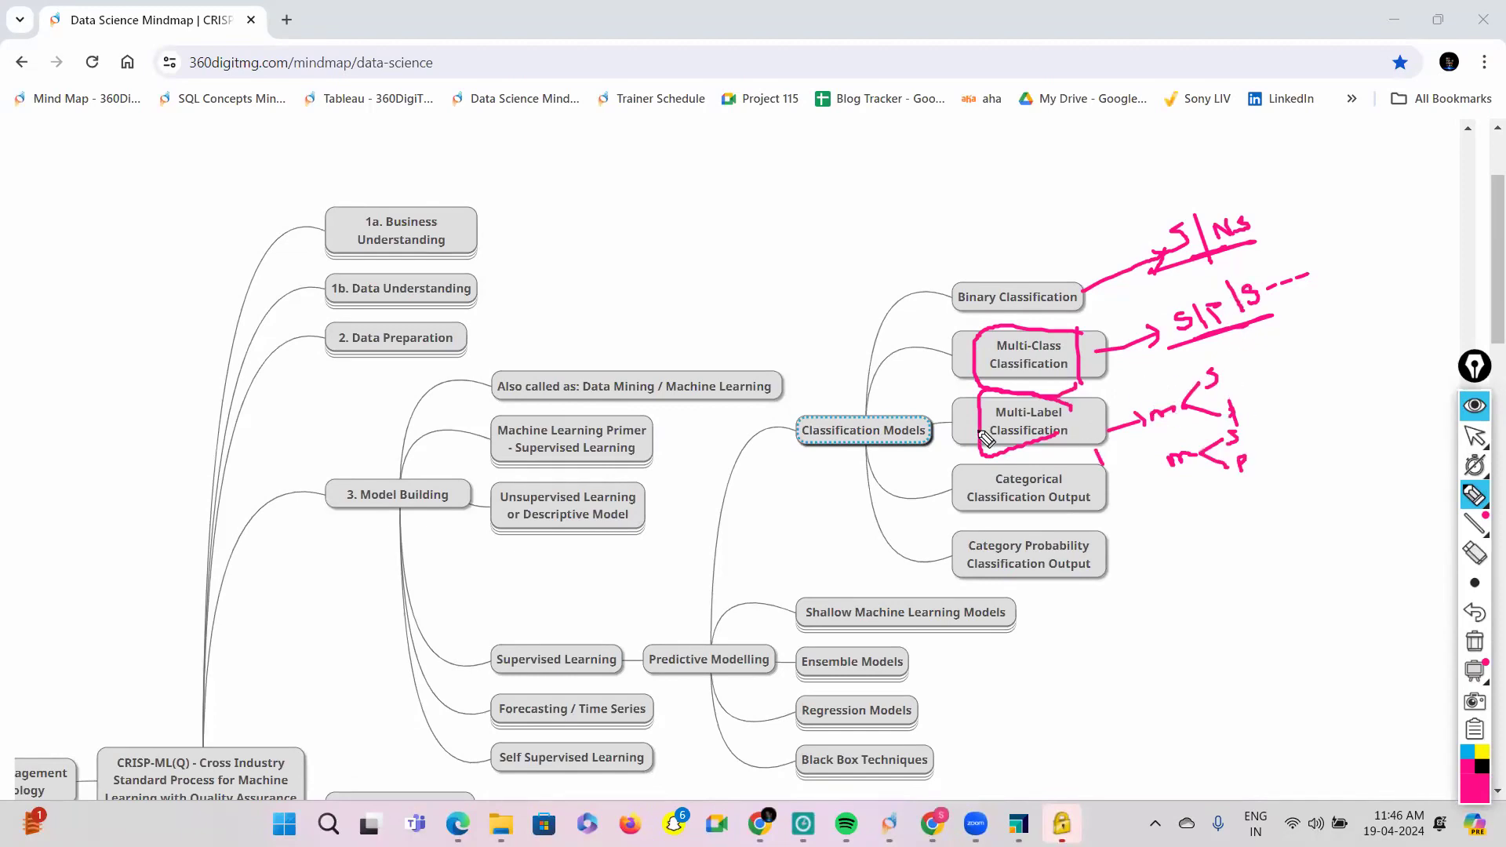
pyautogui.moveTo(1098, 475)
pyautogui.mouseDown()
pyautogui.moveTo(957, 473)
pyautogui.moveTo(1098, 509)
pyautogui.moveTo(1098, 463)
pyautogui.mouseUp()
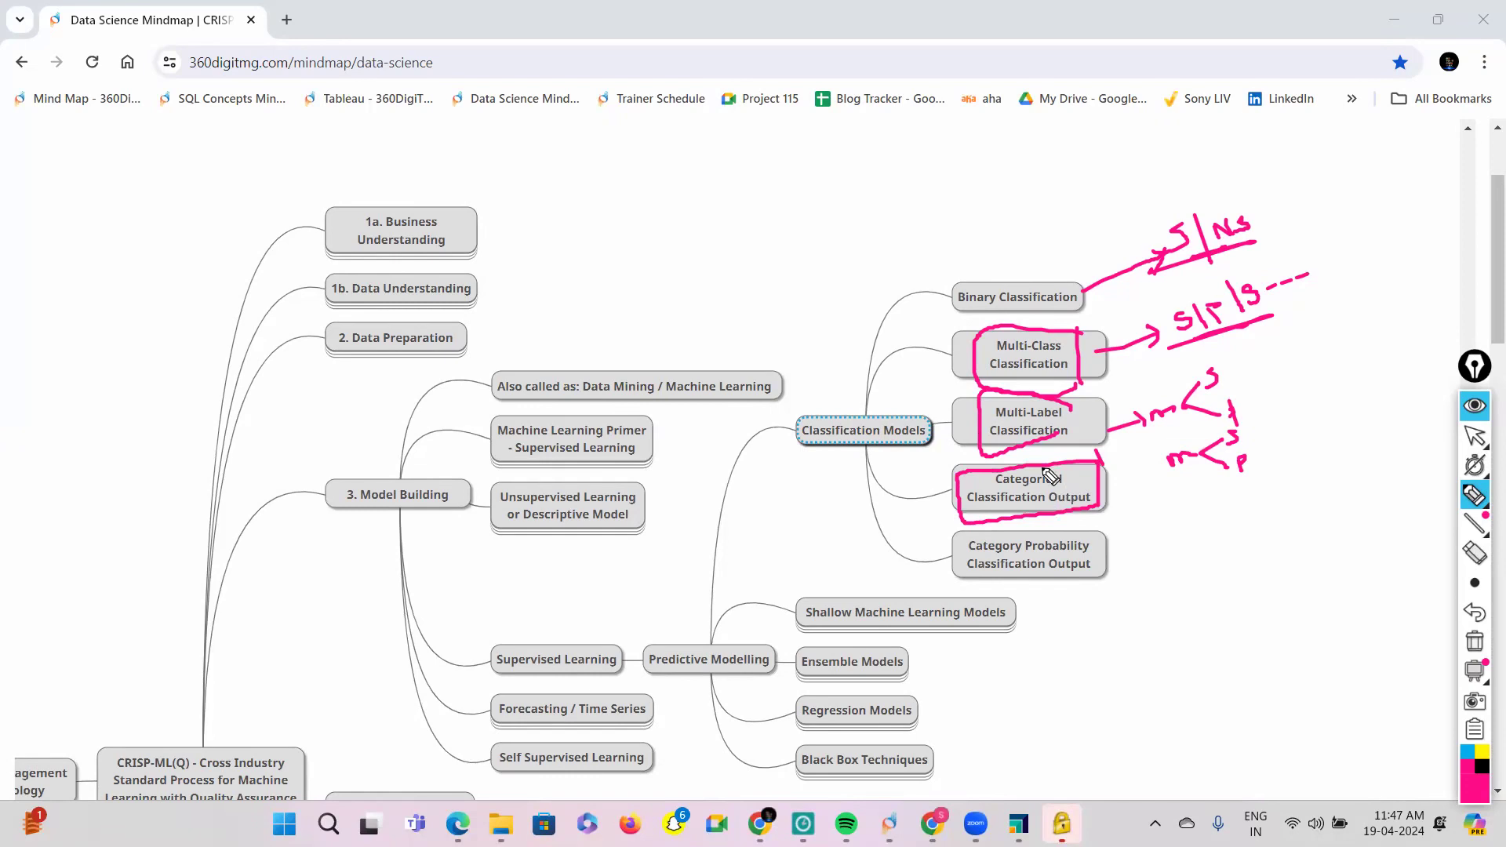
# Step: Mark Category Probability Classification Output, note "80% S" and "20% NS" beside it, then clear all ink and restore the normal pointer
pyautogui.moveTo(1097, 532)
pyautogui.mouseDown()
pyautogui.moveTo(1032, 554)
pyautogui.moveTo(1089, 551)
pyautogui.mouseUp()
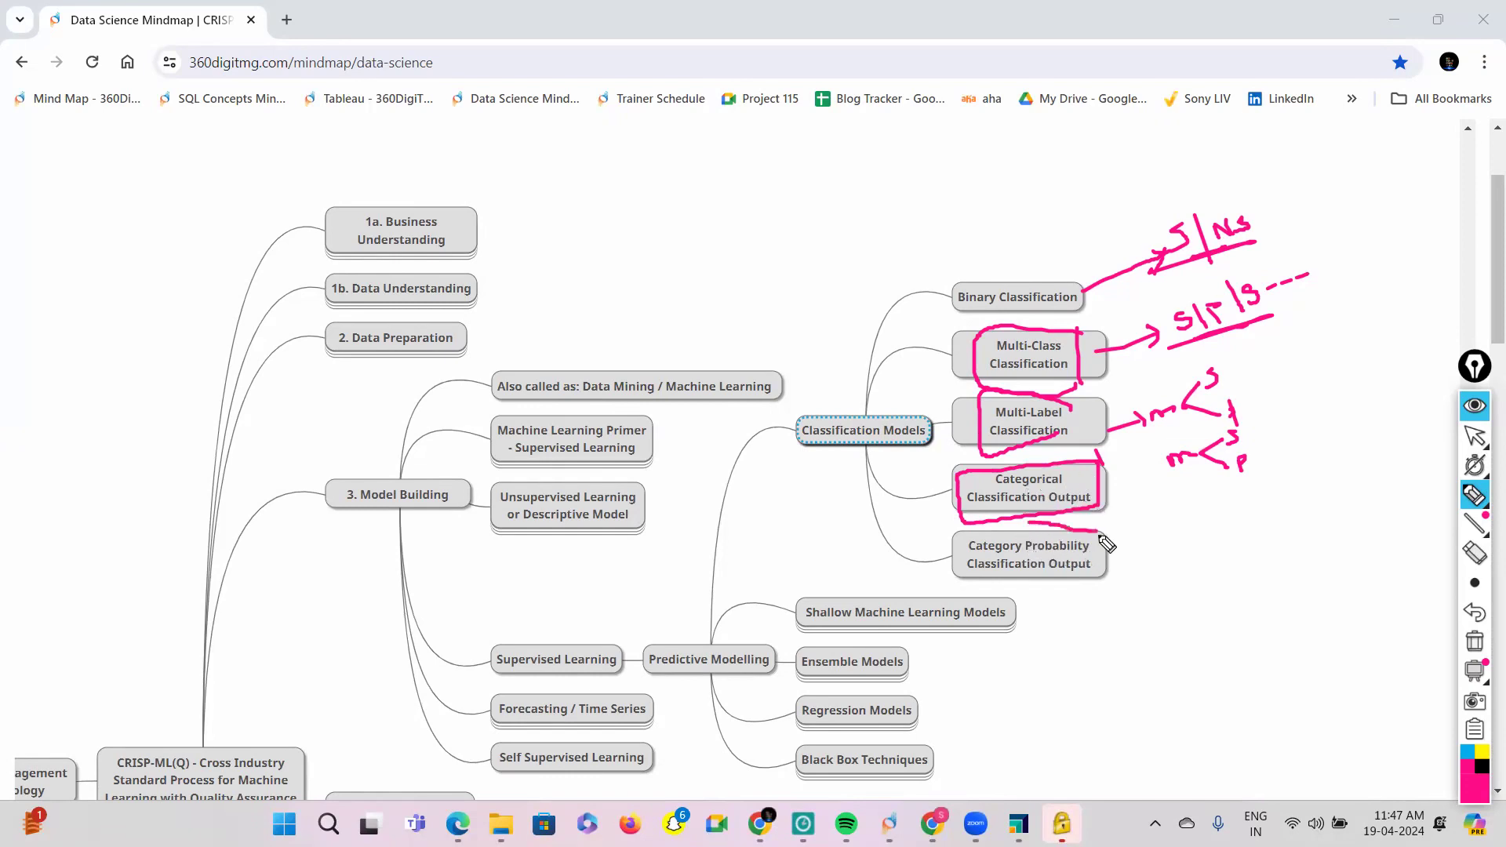
pyautogui.moveTo(1208, 536)
pyautogui.mouseDown()
pyautogui.moveTo(1213, 559)
pyautogui.moveTo(1236, 540)
pyautogui.moveTo(1244, 554)
pyautogui.mouseUp()
pyautogui.click(1232, 534)
pyautogui.click(1245, 542)
pyautogui.moveTo(1262, 525)
pyautogui.mouseDown()
pyautogui.moveTo(1238, 588)
pyautogui.moveTo(1283, 556)
pyautogui.mouseUp()
pyautogui.click(1253, 567)
pyautogui.moveTo(1293, 544); pyautogui.dragTo(1290, 559)
pyautogui.moveTo(1003, 556); pyautogui.dragTo(1075, 579)
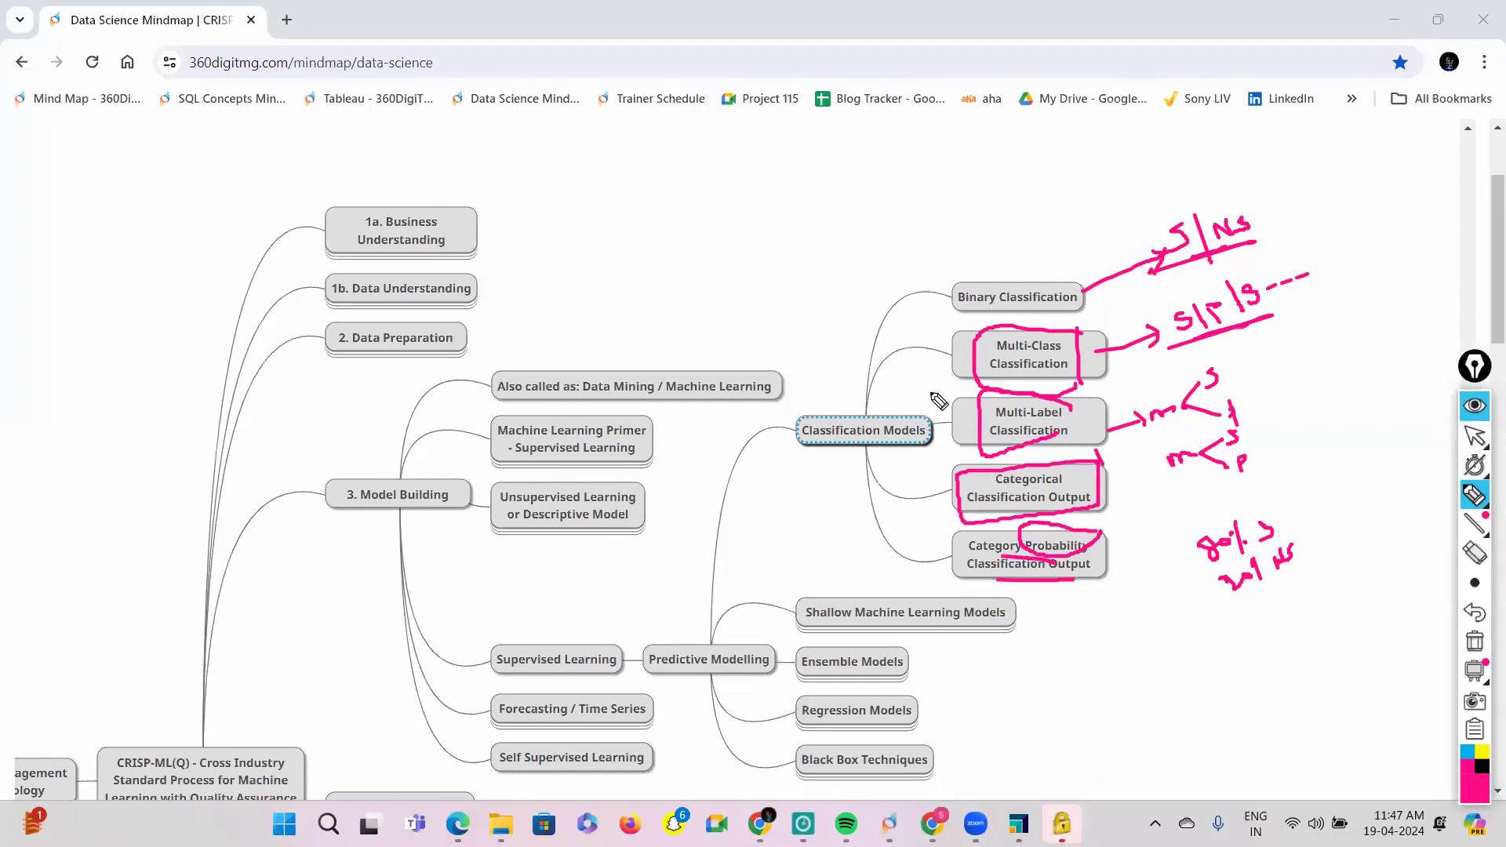
pyautogui.click(1475, 642)
pyautogui.click(1475, 436)
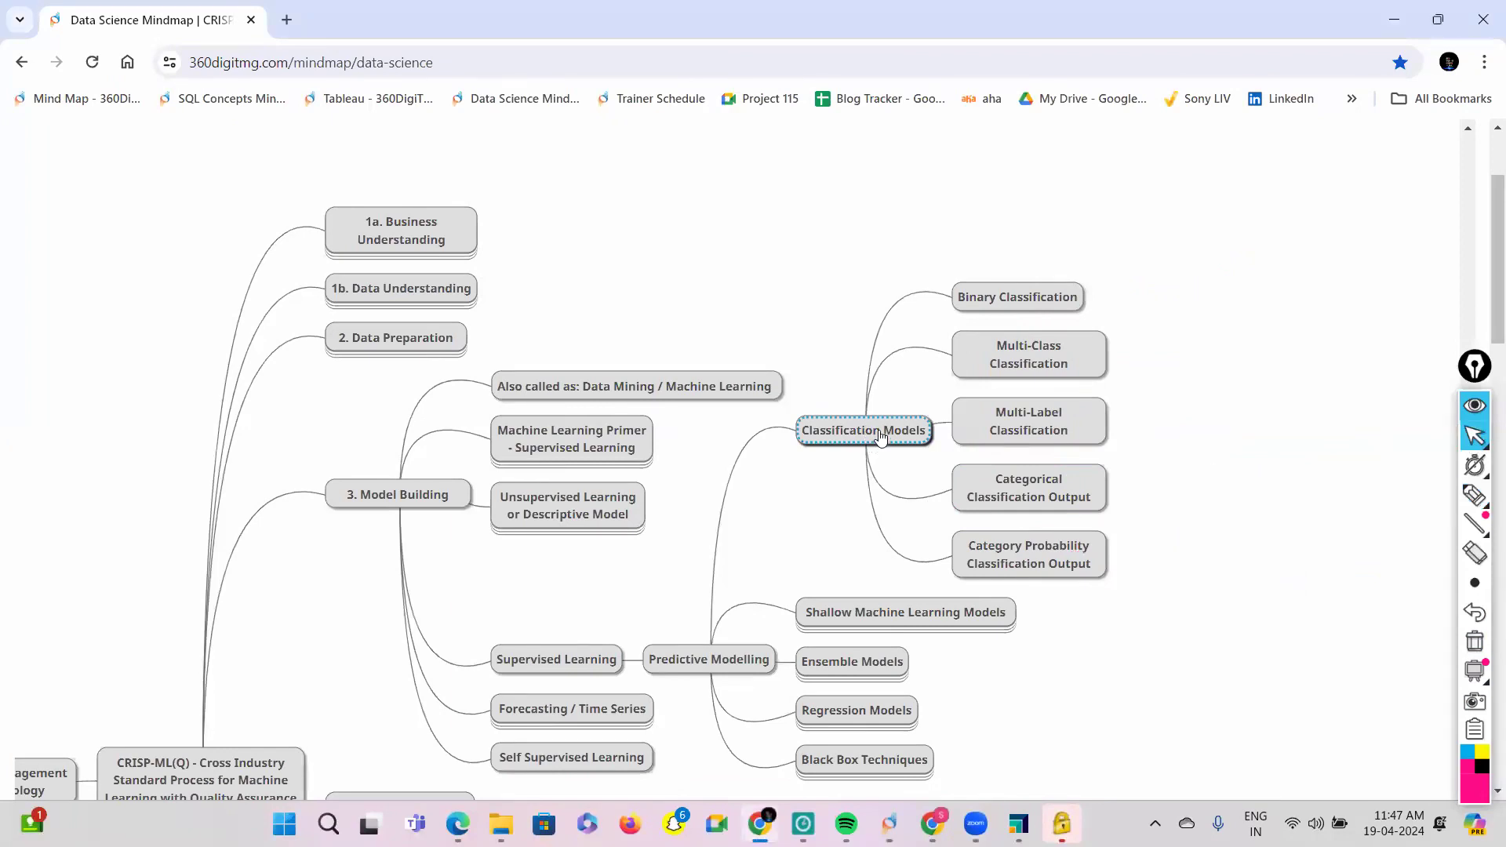
# Step: Expand Shallow Machine Learning Models and its Naive Bayes / Probabilistic Learning node in the mindmap
pyautogui.click(875, 619)
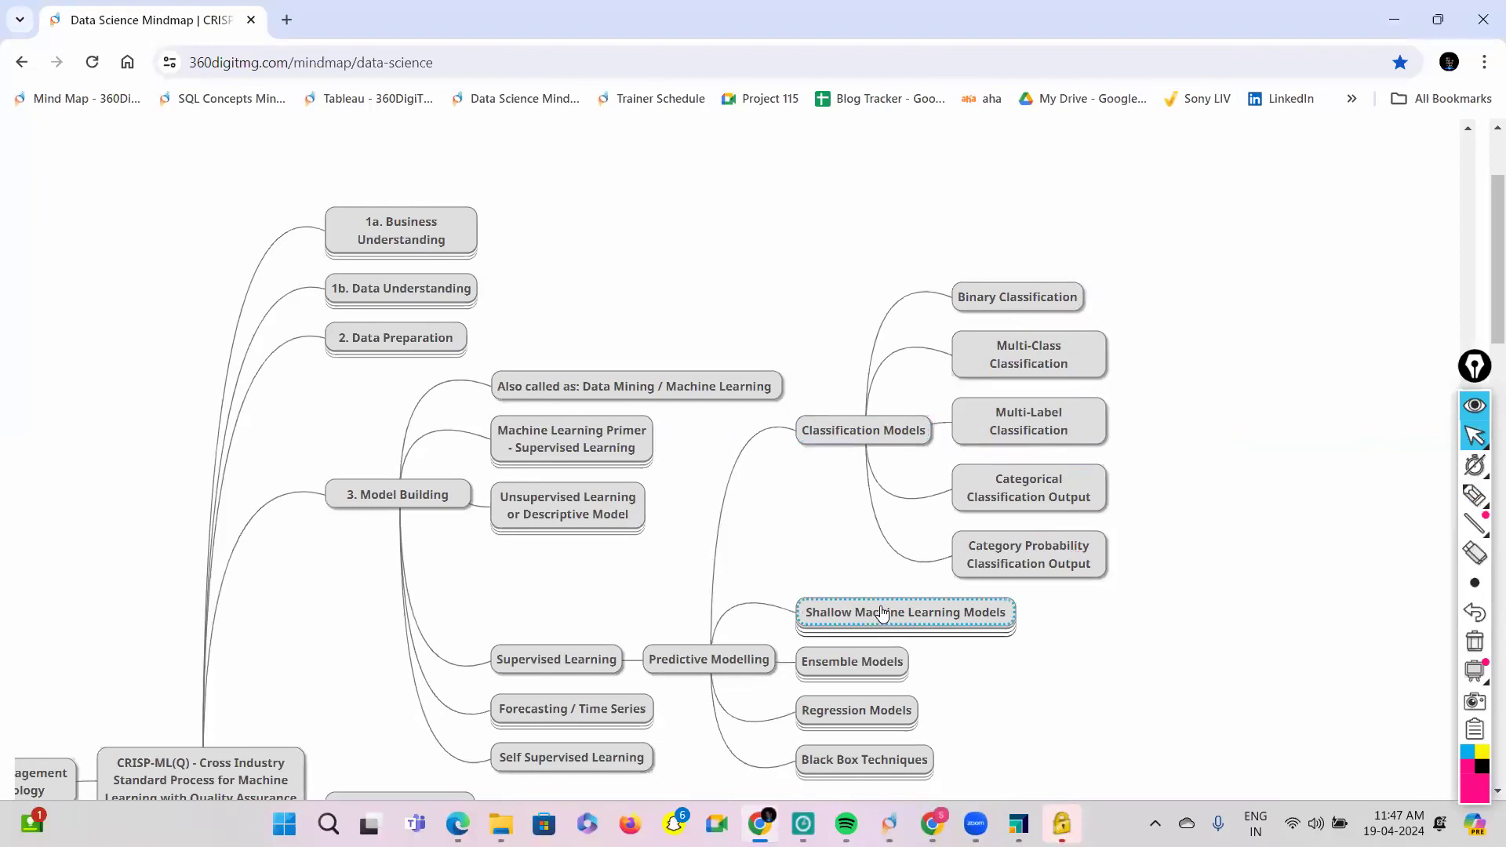
pyautogui.doubleClick(887, 619)
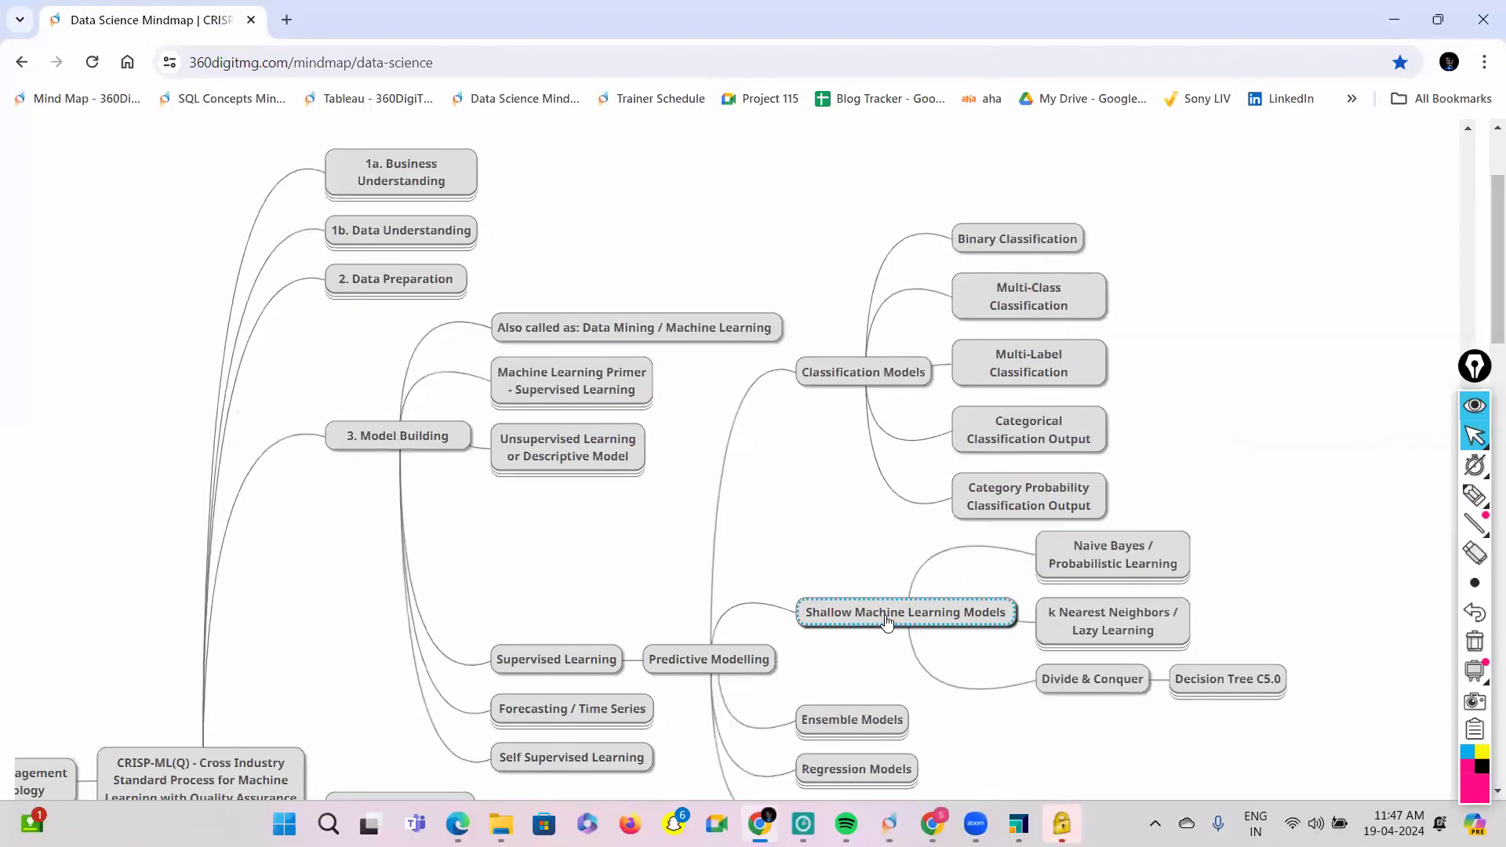
pyautogui.scroll(-2, 1124, 470)
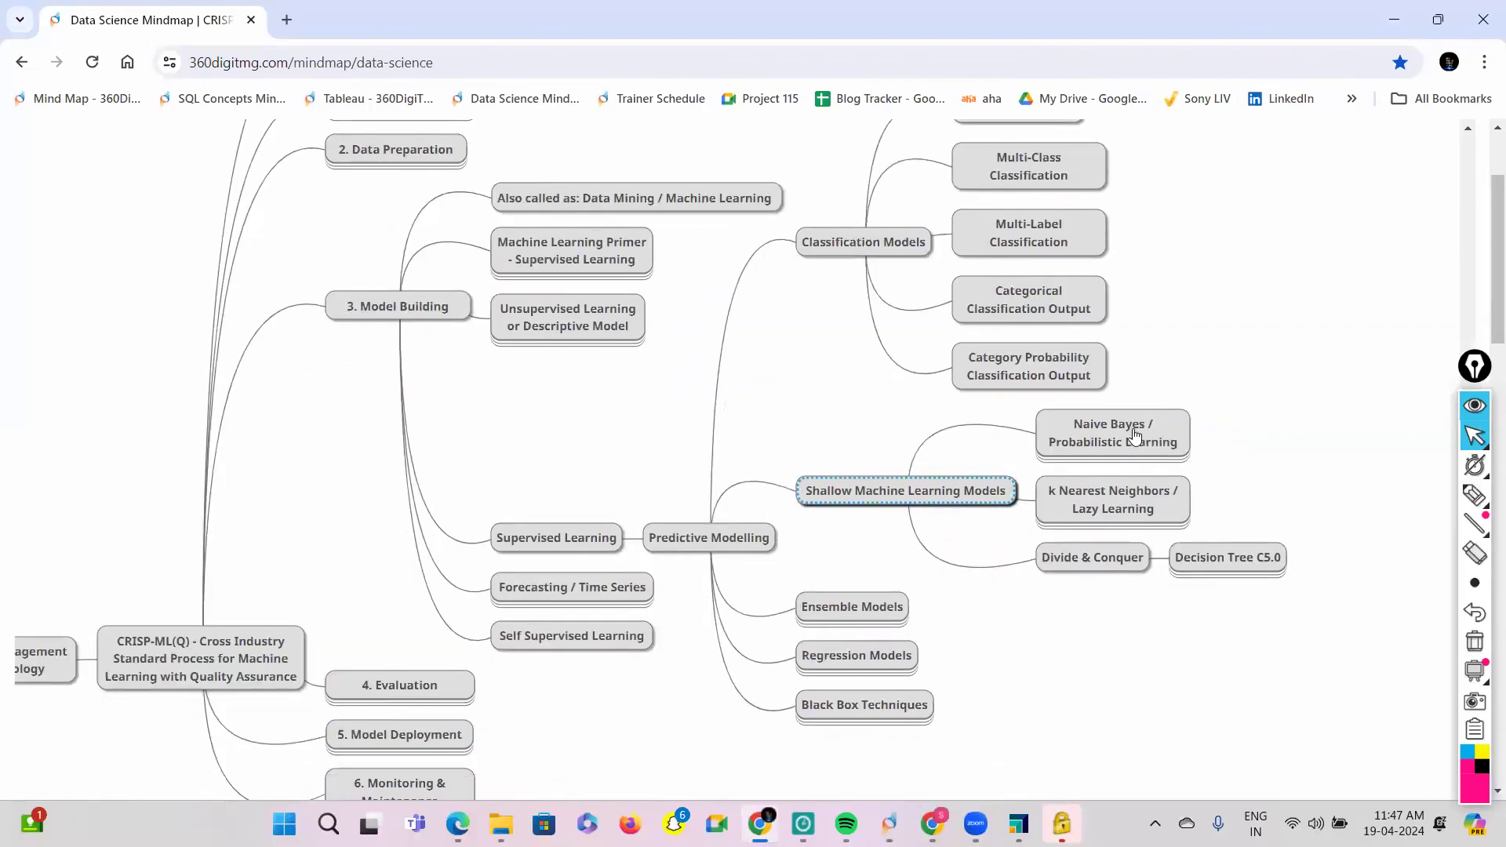
pyautogui.click(1112, 437)
pyautogui.doubleClick(1111, 437)
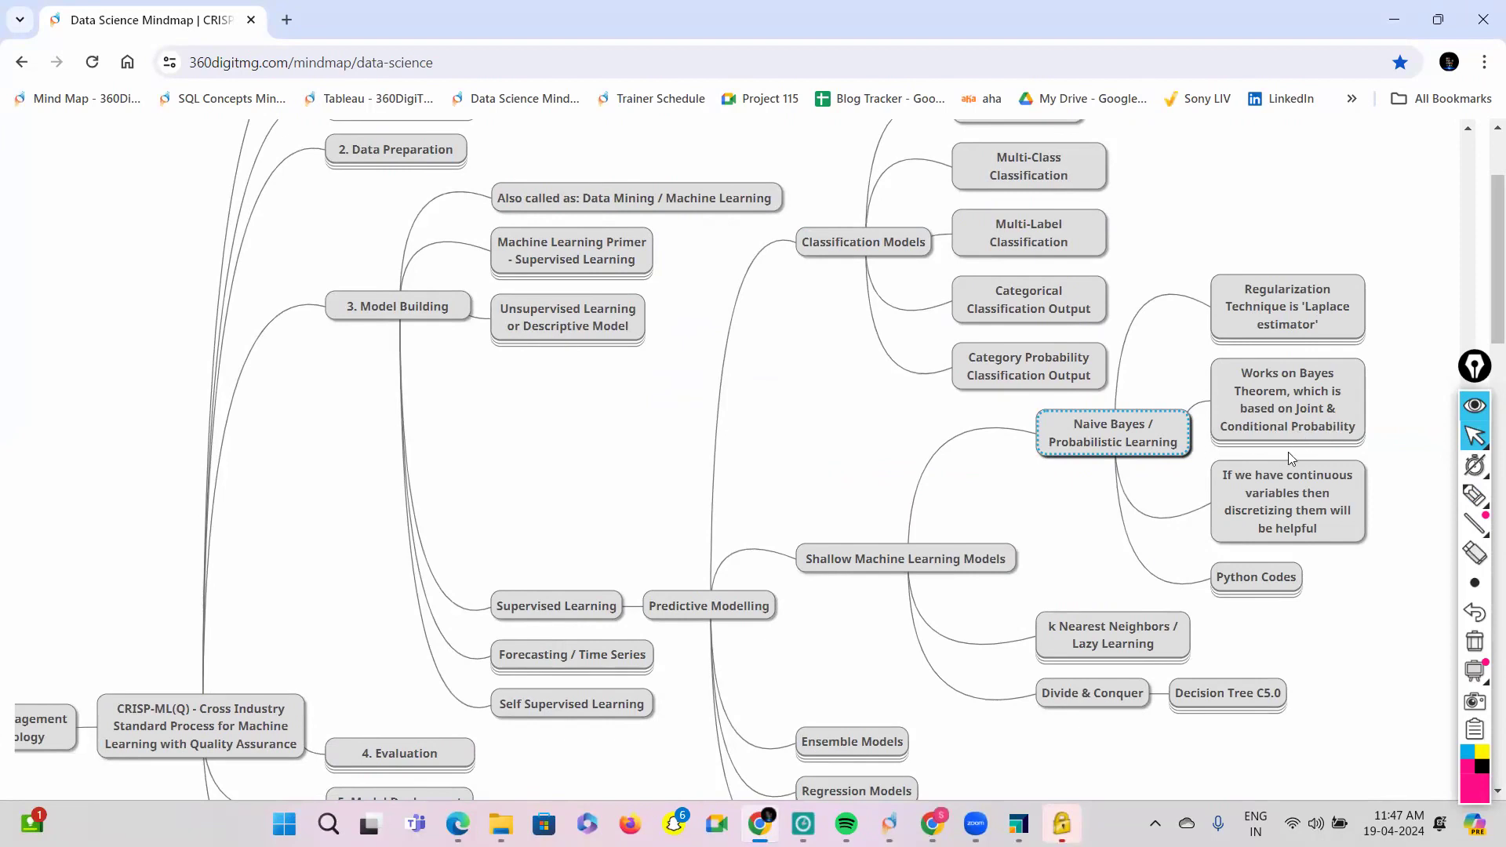
# Step: Collapse Naive Bayes / Probabilistic Learning, expand k Nearest Neighbors / Lazy Learning and review its "Also called as" names
pyautogui.click(1126, 442)
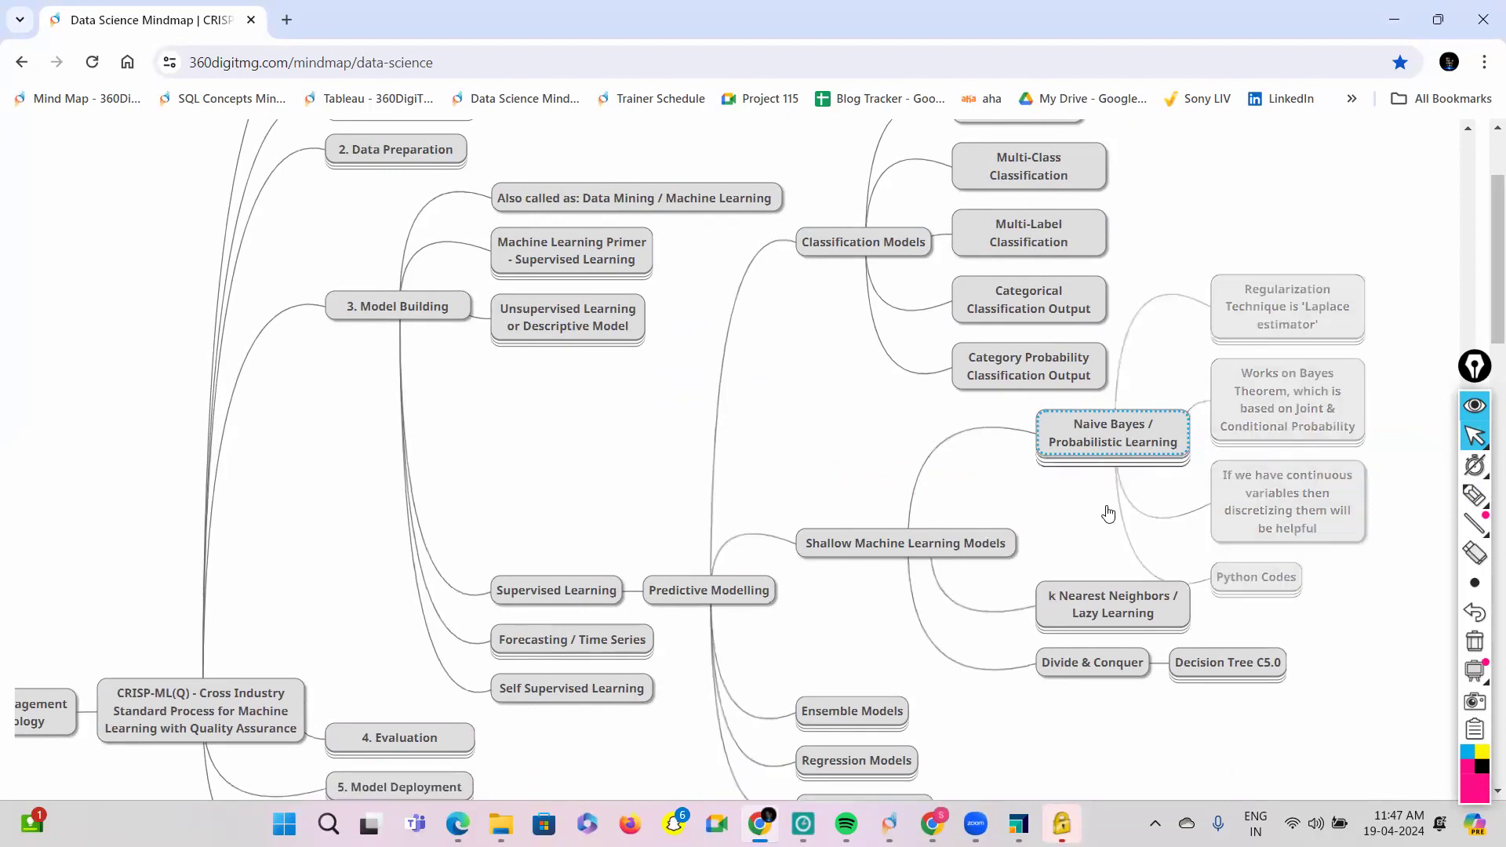
pyautogui.click(1099, 511)
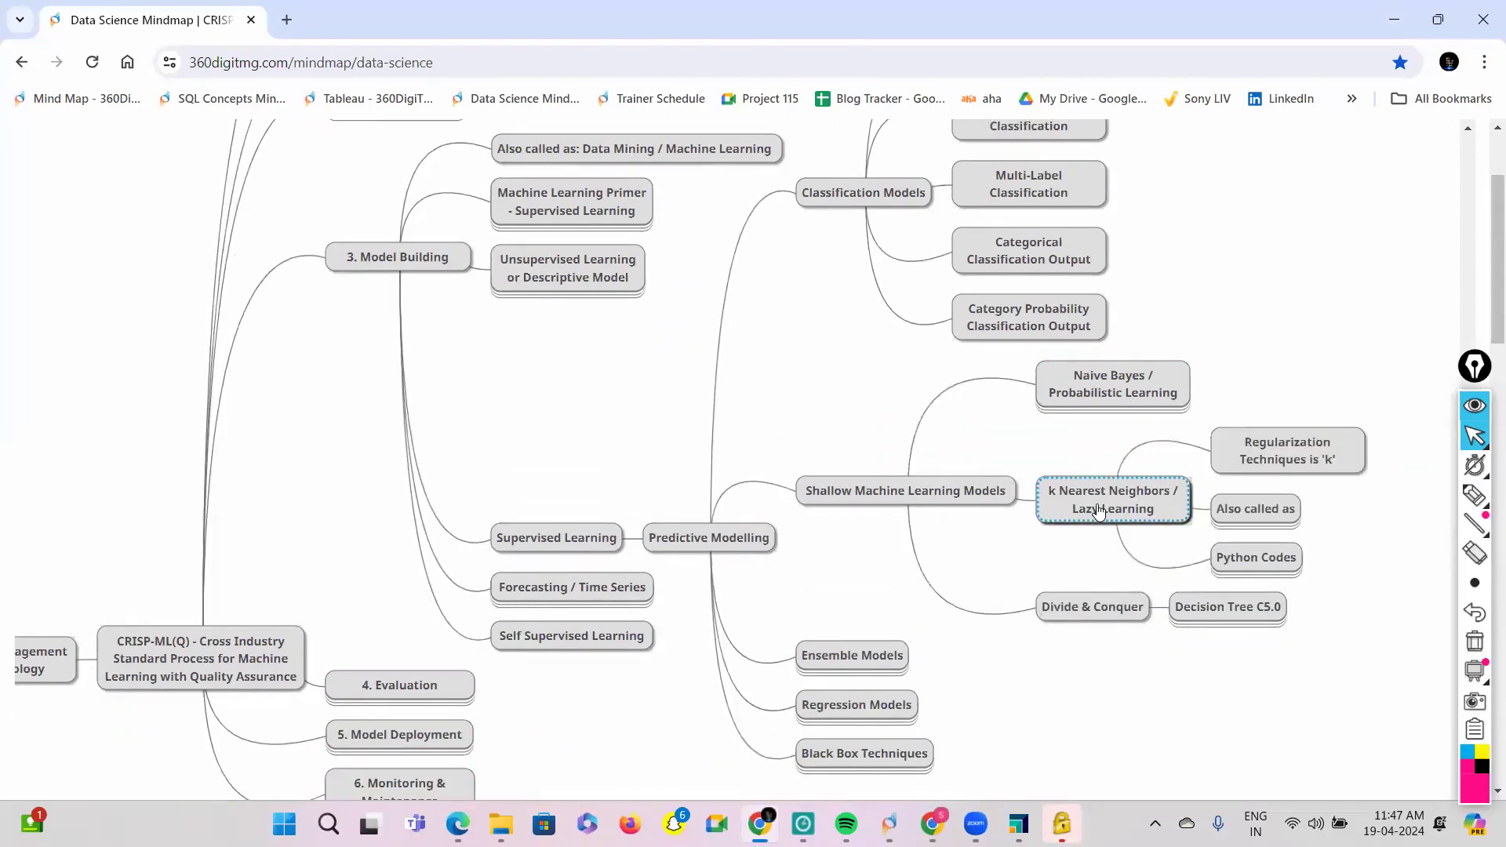
pyautogui.click(1242, 510)
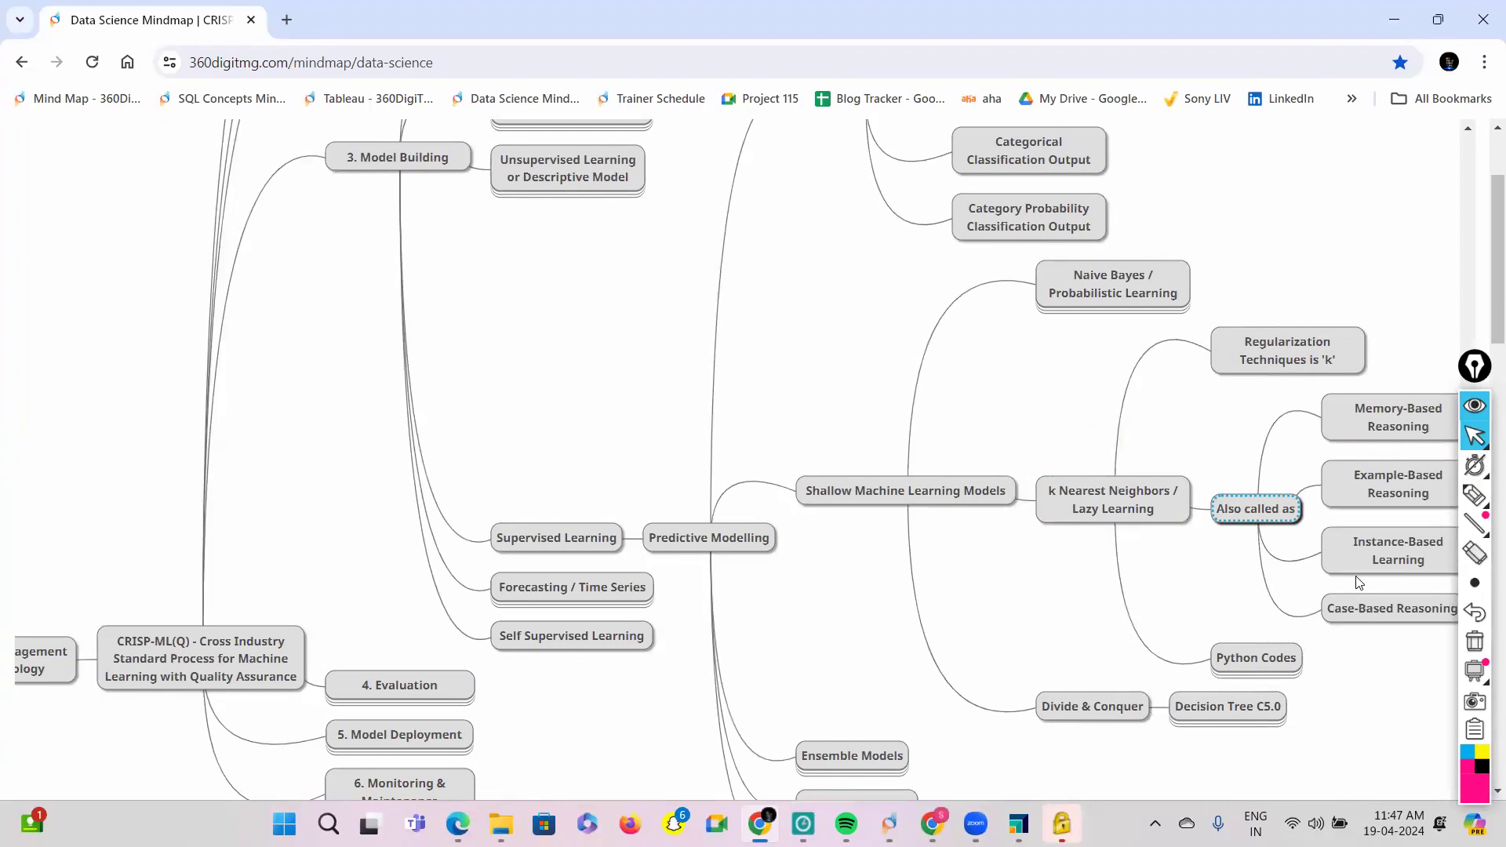
pyautogui.click(1255, 510)
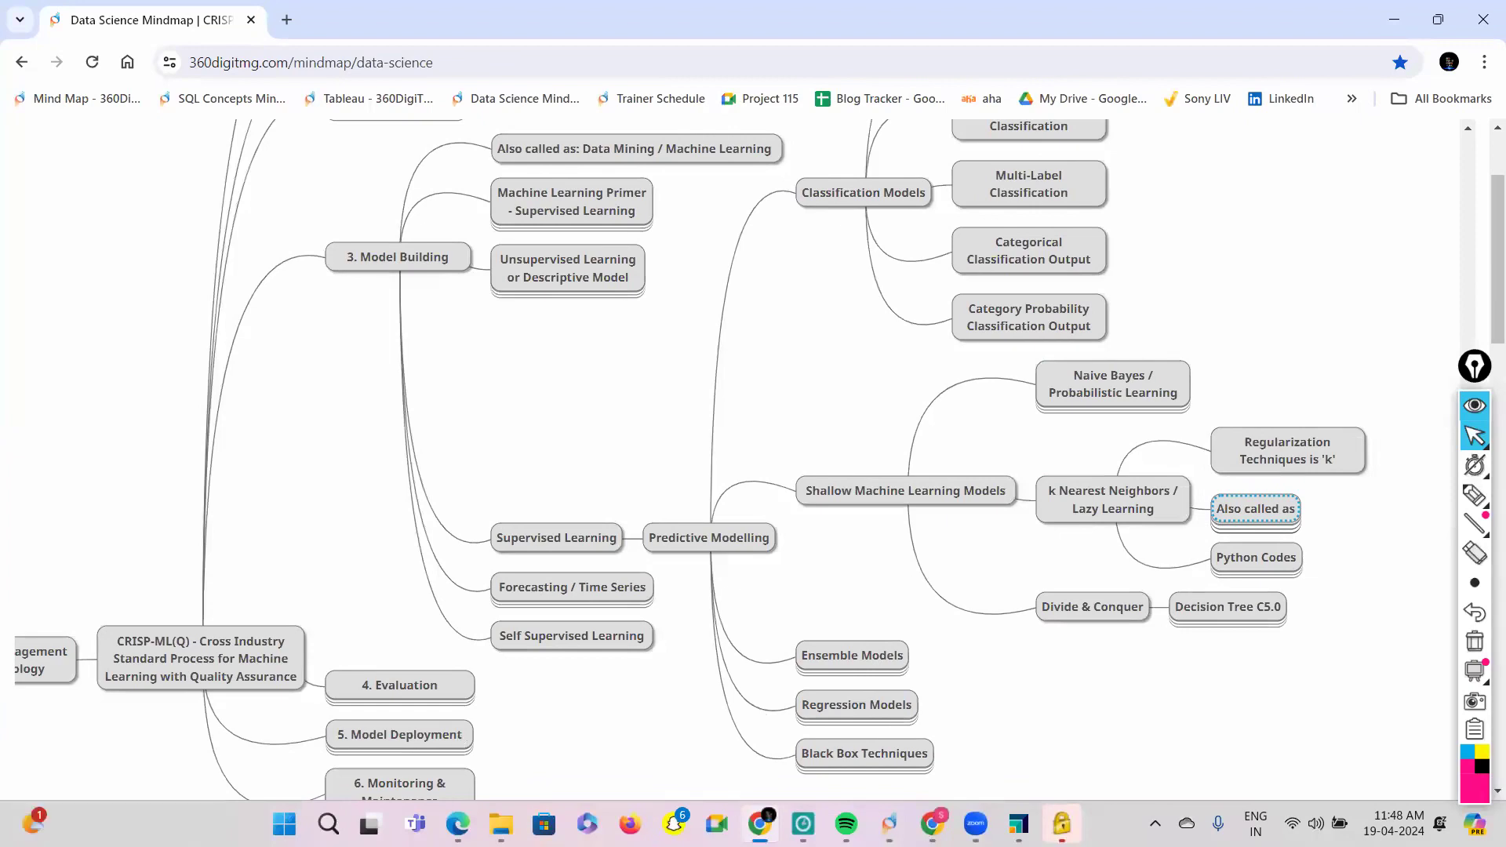
# Step: Switch to the Rapid Miner course page in Edge and show the Module 04-c.Decision Tree presentation in full screen
pyautogui.moveTo(458, 824)
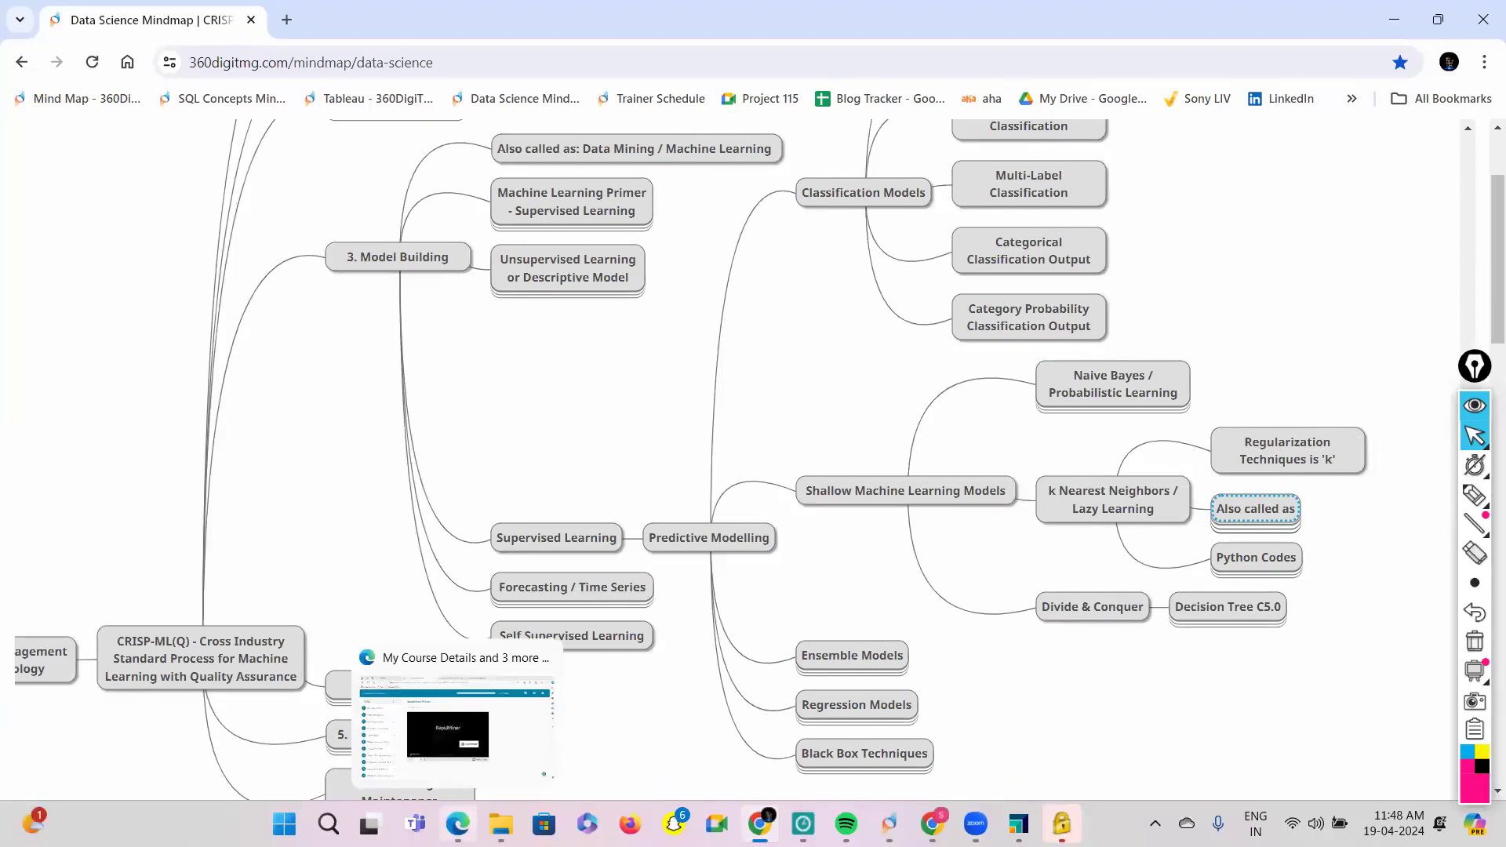
pyautogui.click(457, 726)
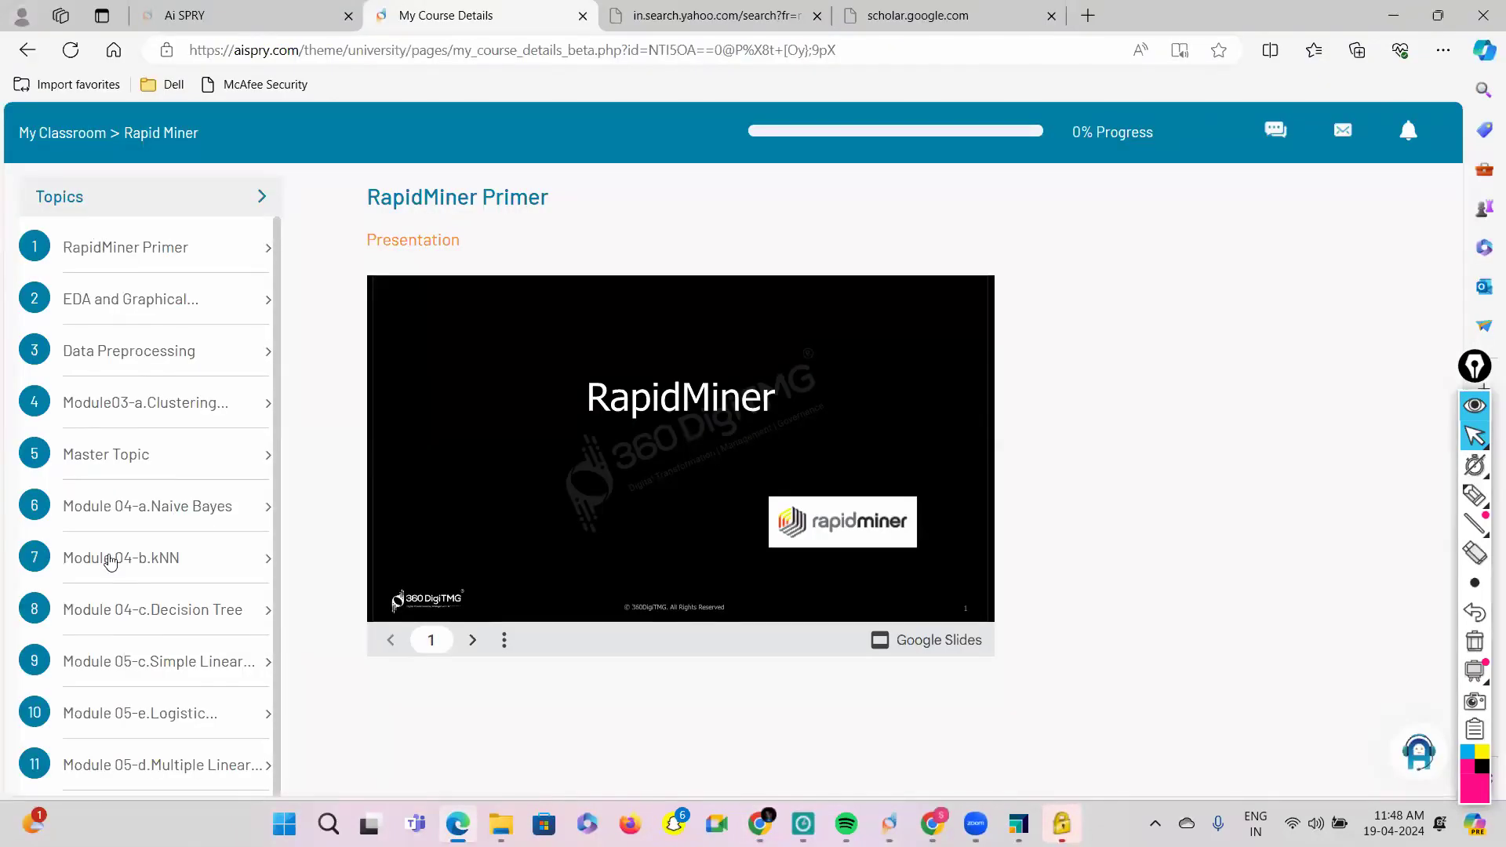
pyautogui.scroll(-1, 110, 561)
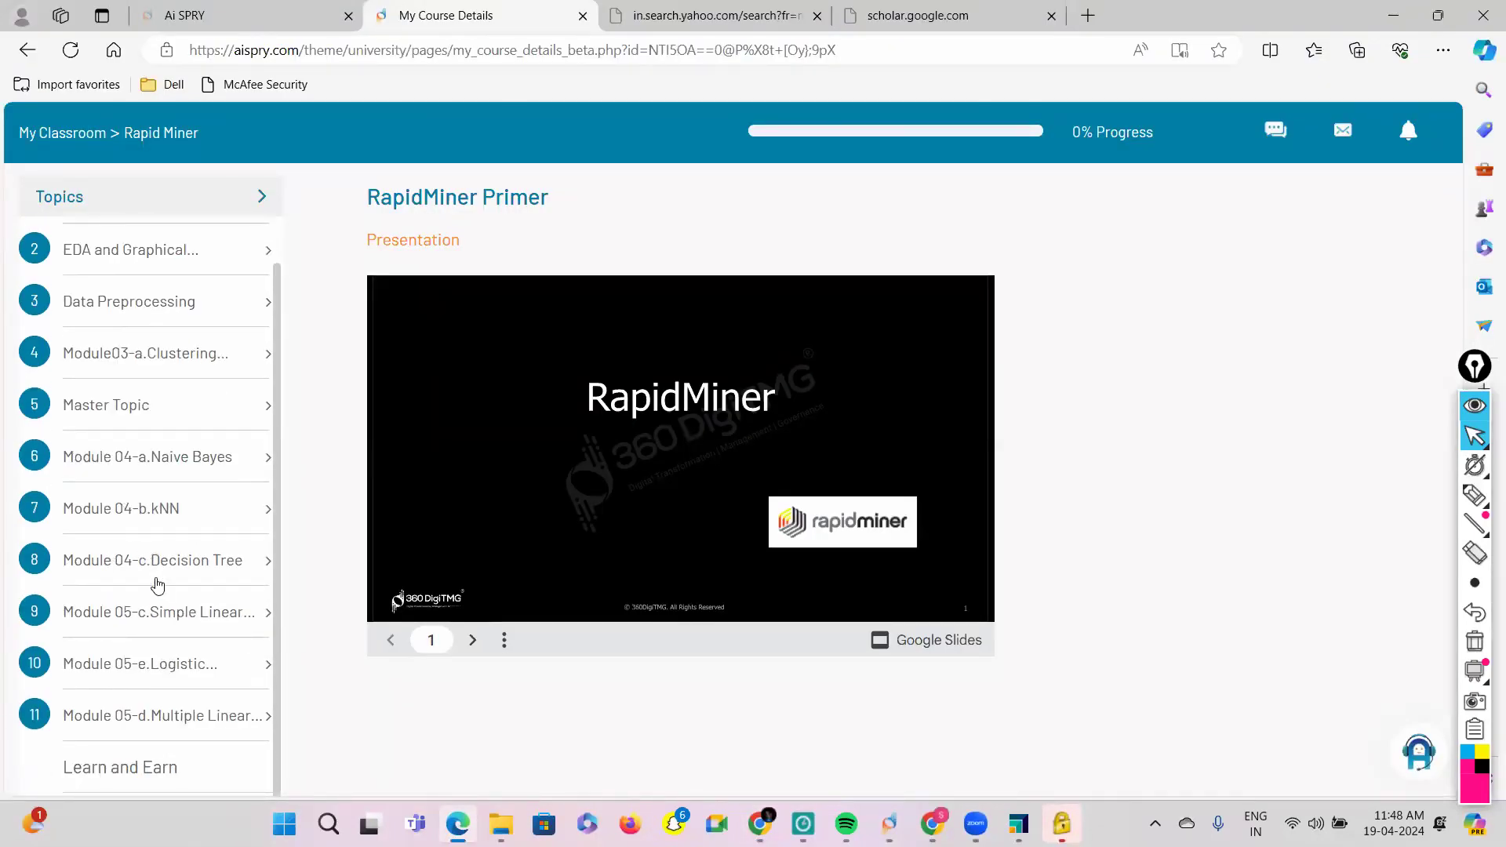
pyautogui.click(145, 563)
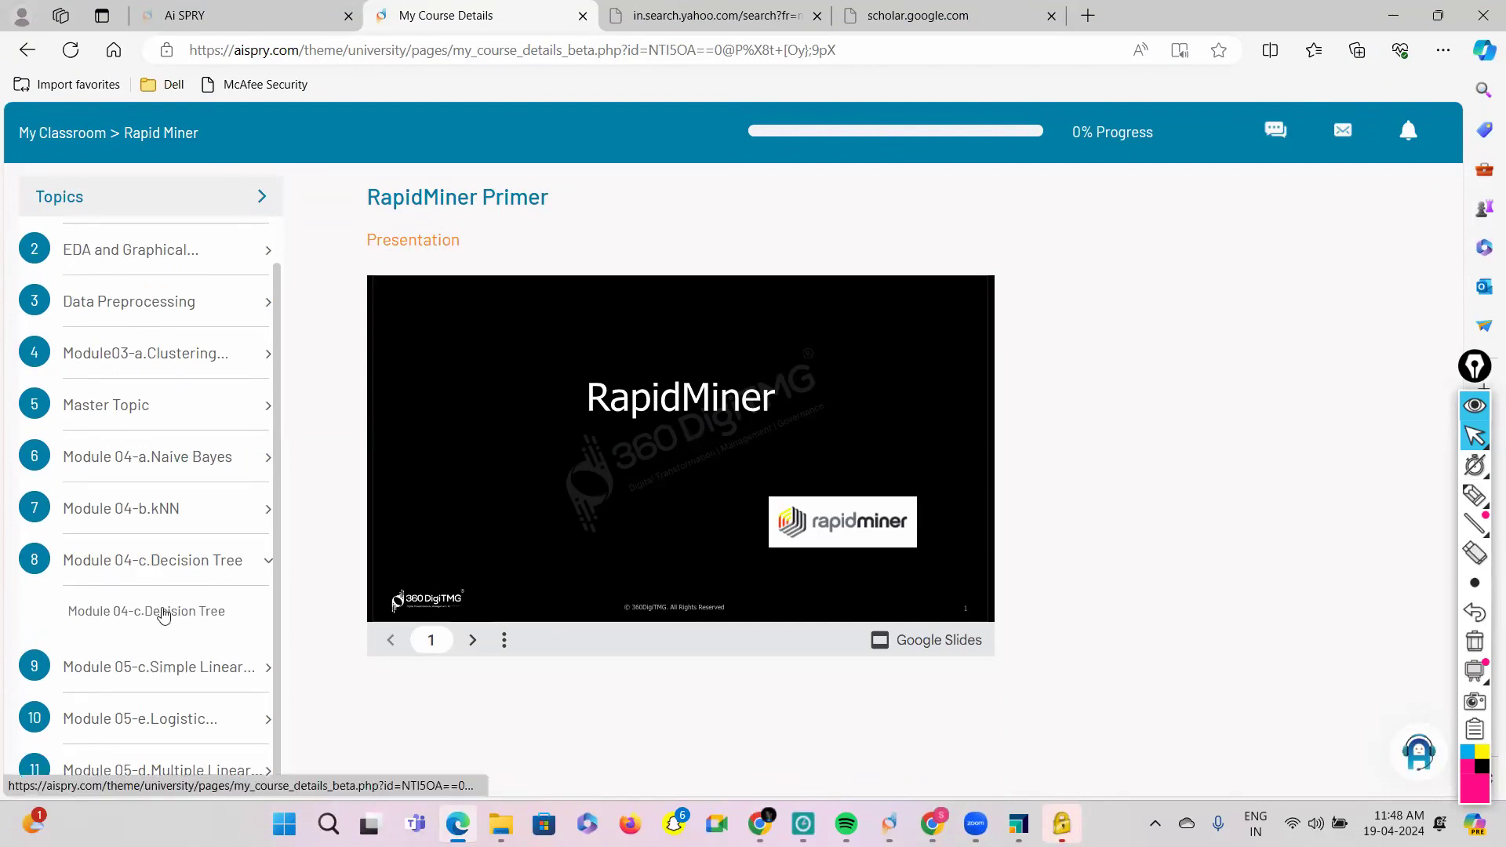
pyautogui.click(163, 616)
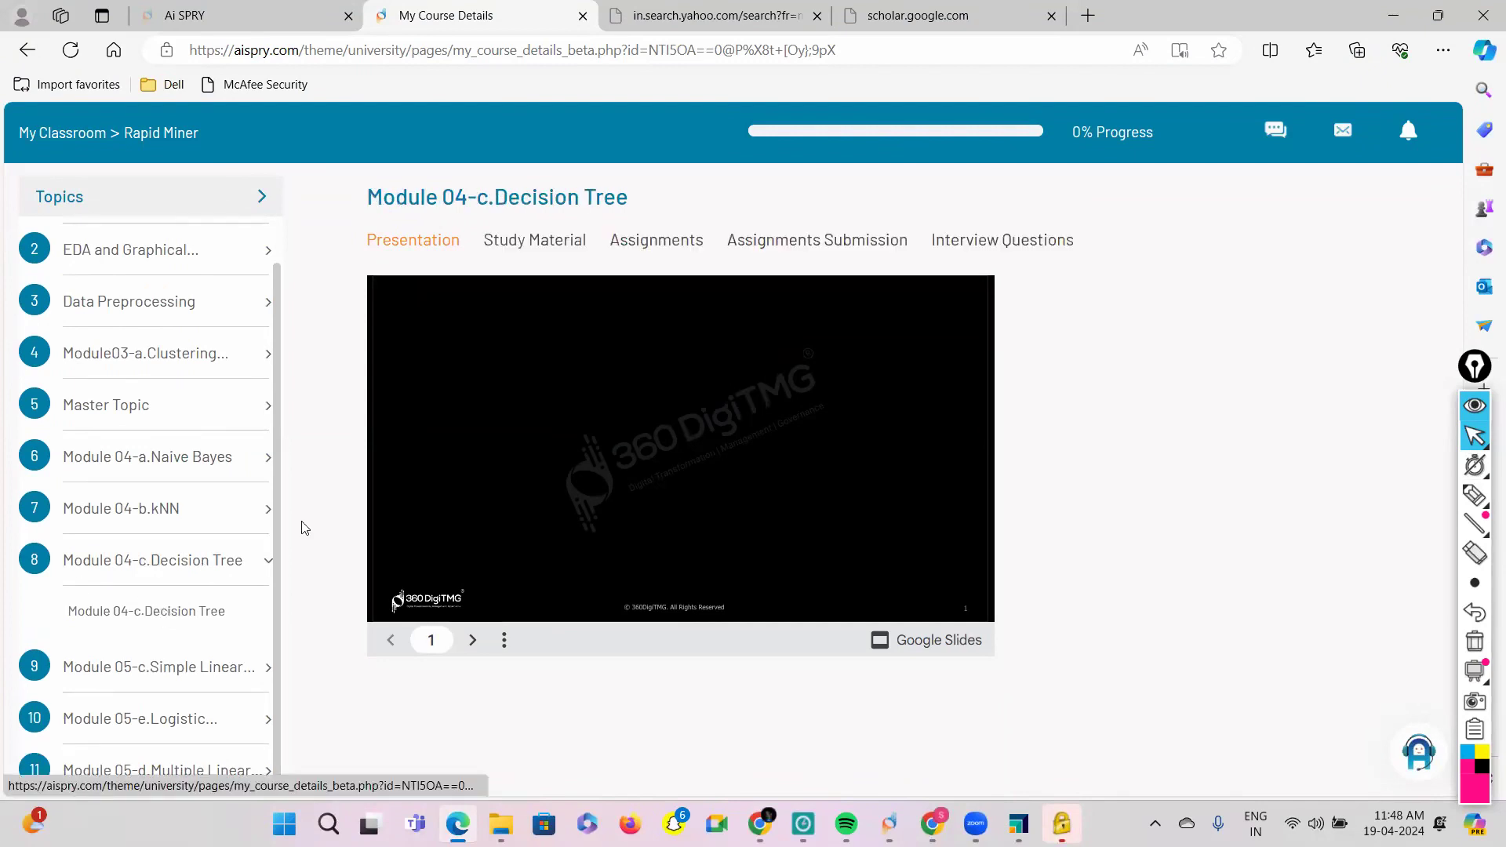
pyautogui.click(505, 641)
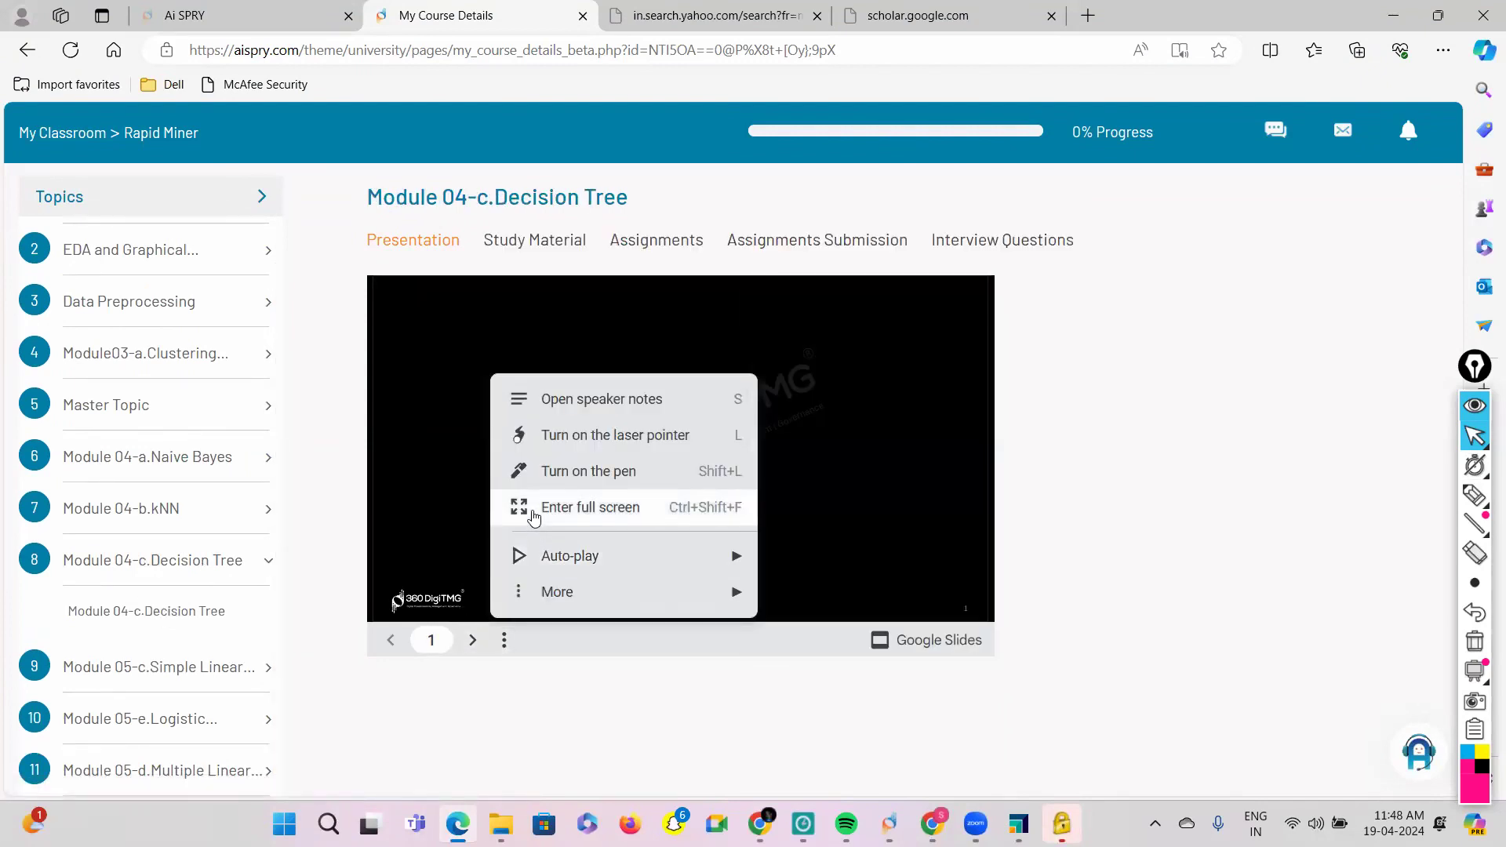
pyautogui.click(532, 510)
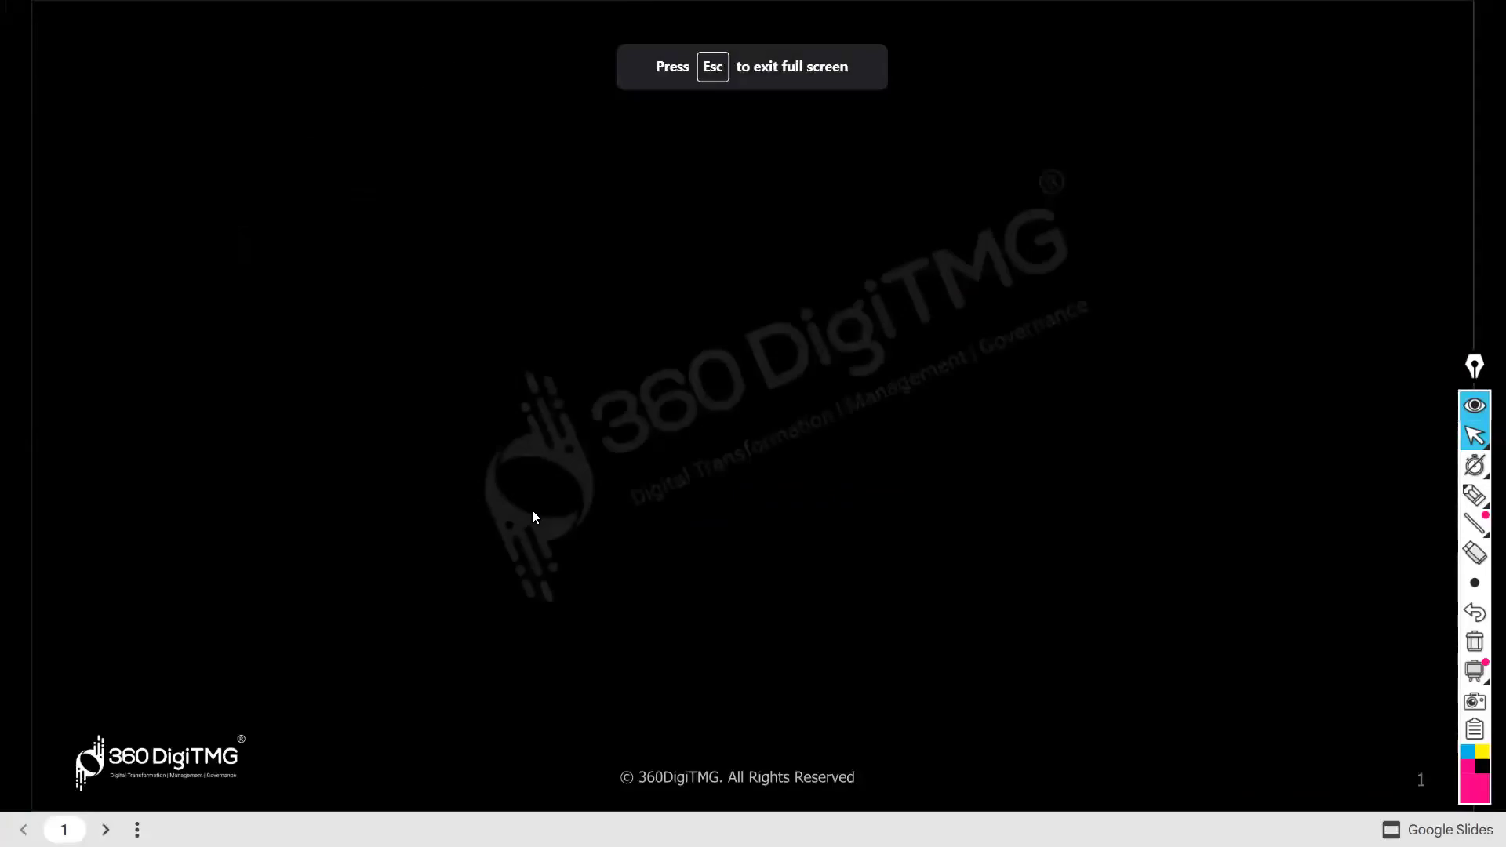
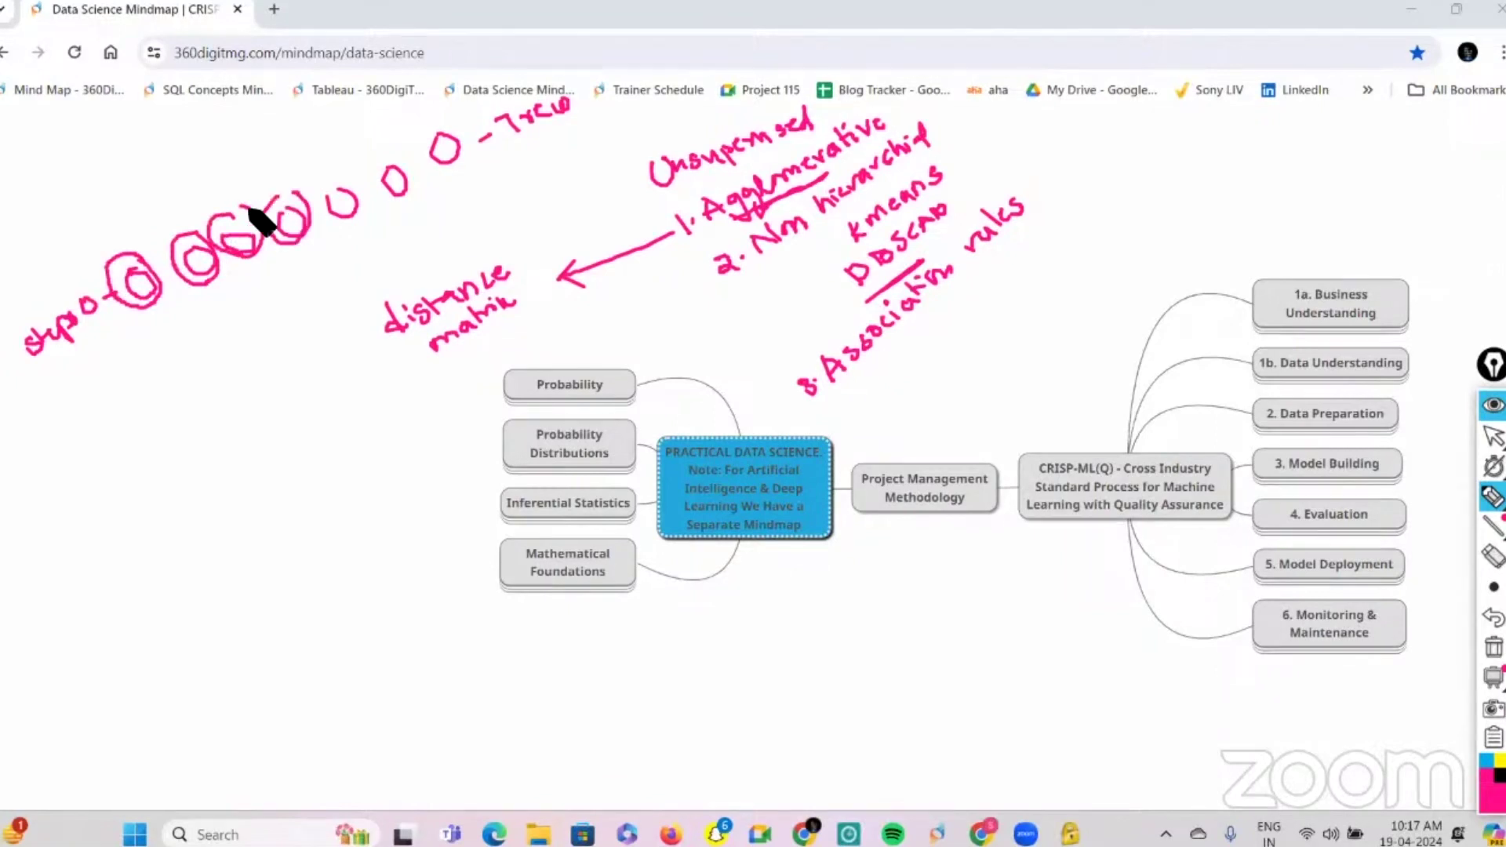
# Step: Underline "matrix" in the ink notes, write "cluster" beneath it, and underline and outline the new word
pyautogui.moveTo(496, 335); pyautogui.dragTo(474, 348)
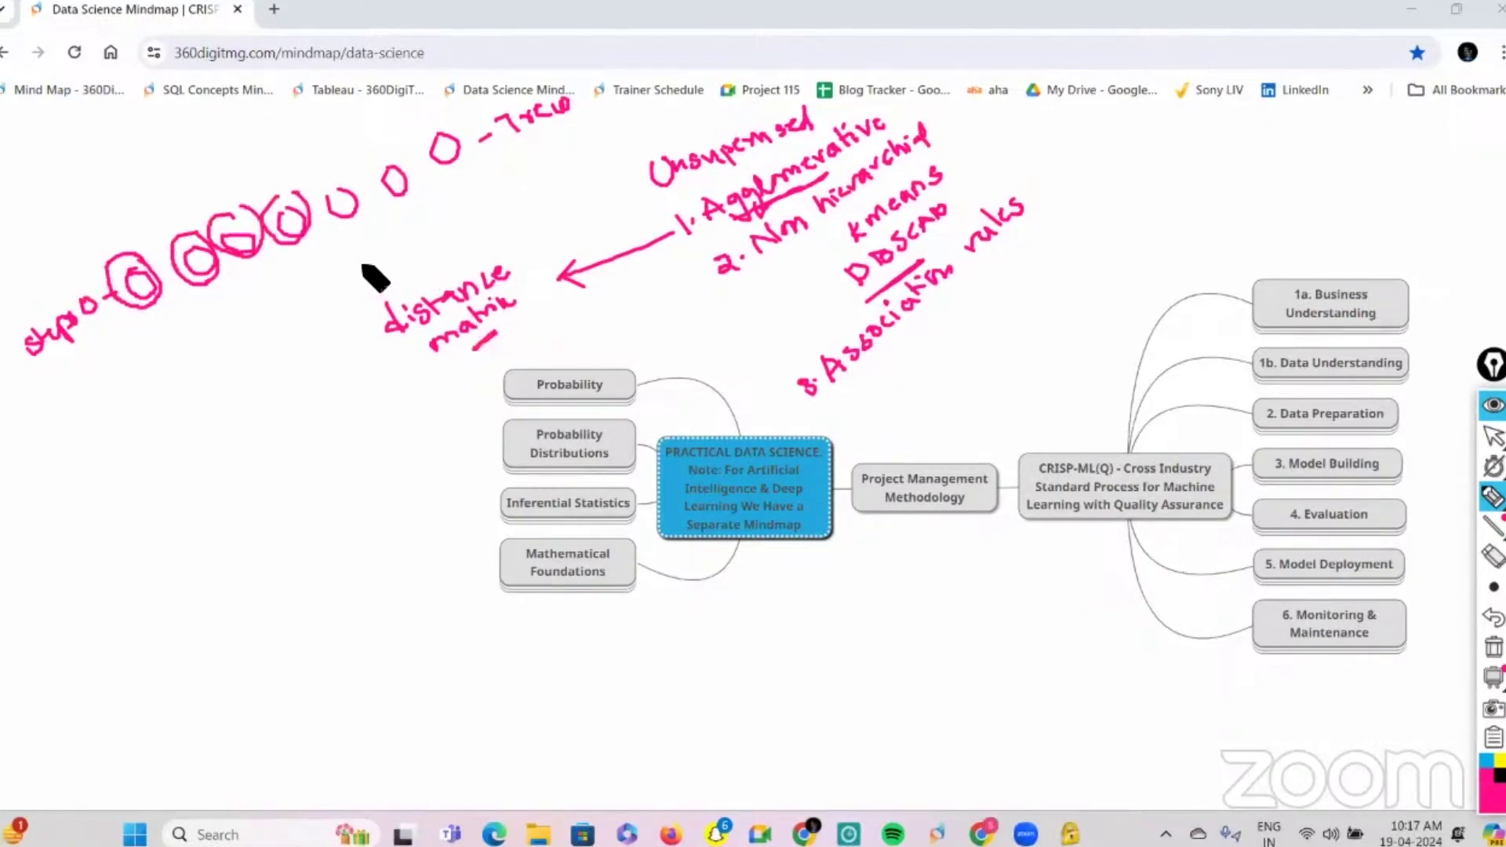
pyautogui.moveTo(447, 379); pyautogui.dragTo(534, 345)
pyautogui.moveTo(452, 407); pyautogui.dragTo(518, 364)
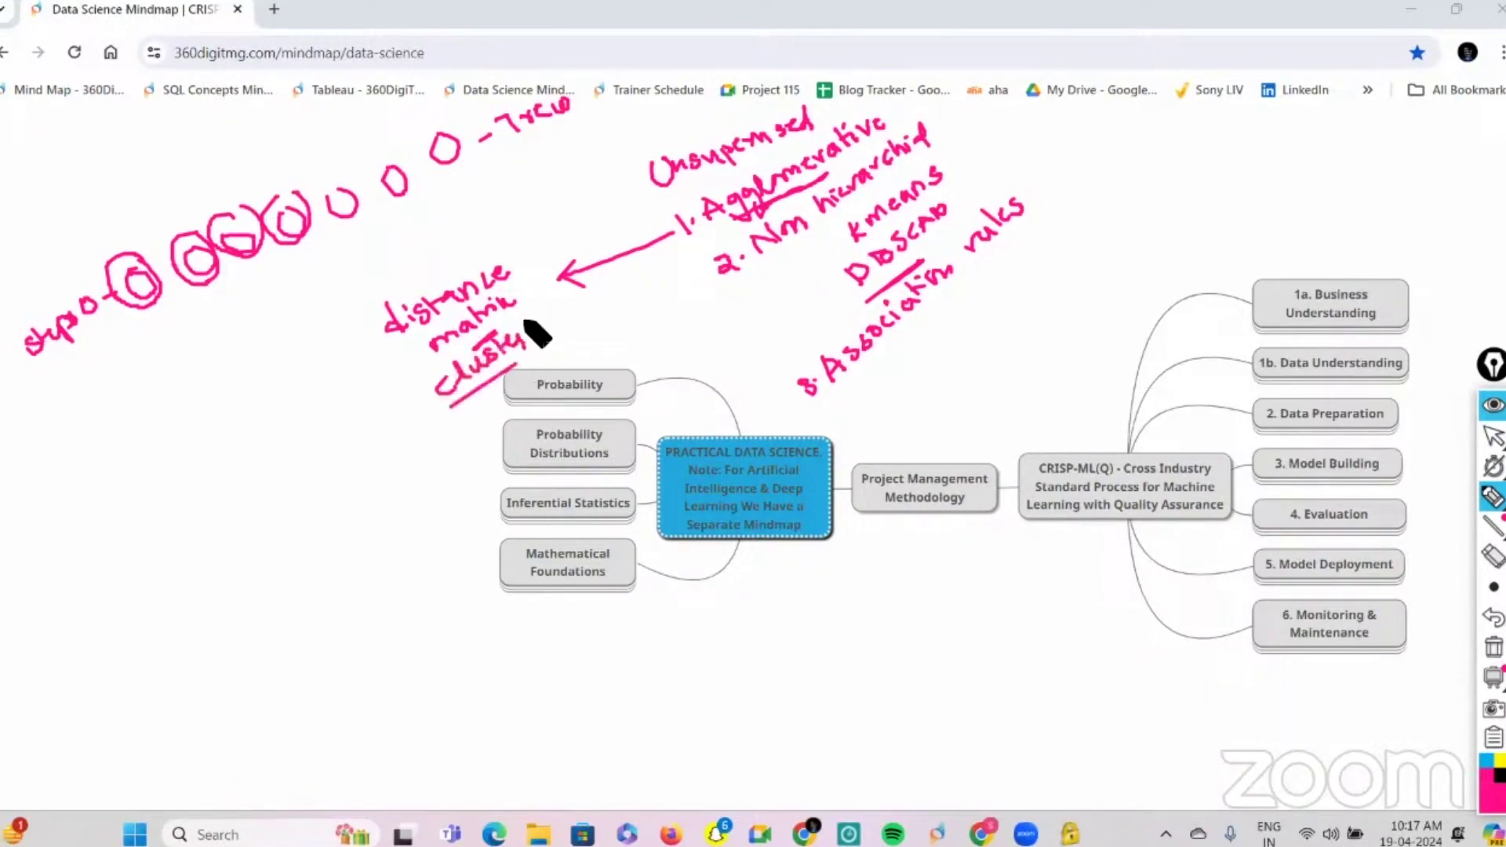
pyautogui.moveTo(451, 417)
pyautogui.mouseDown()
pyautogui.moveTo(545, 350)
pyautogui.moveTo(508, 324)
pyautogui.mouseUp()
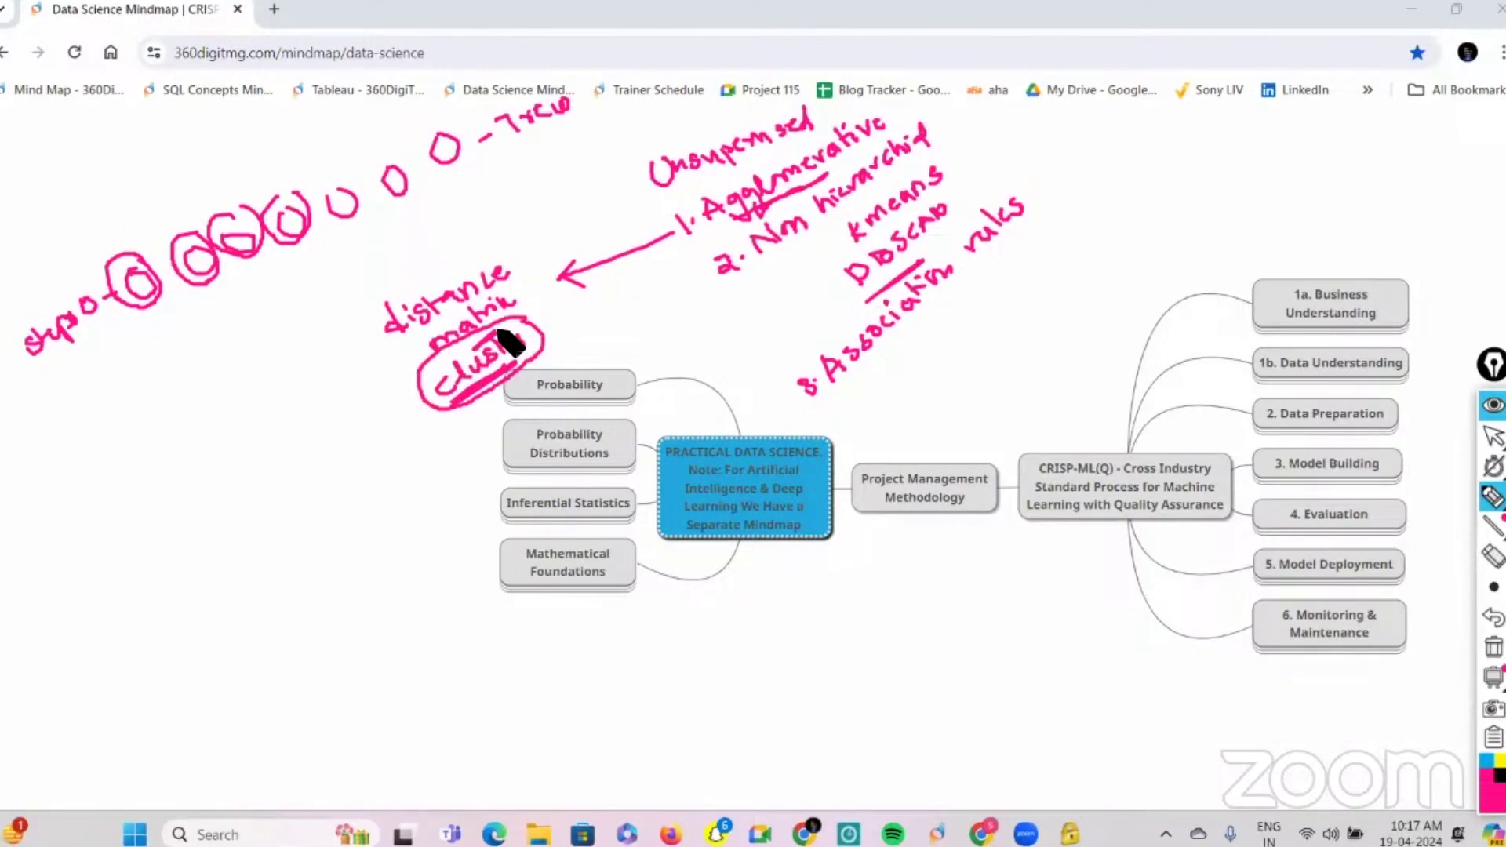
# Step: Draw lines from the row of ink circles converging on the word "large", and add a dashed line below the step 0 label
pyautogui.moveTo(173, 321); pyautogui.dragTo(220, 368)
pyautogui.moveTo(210, 291); pyautogui.dragTo(243, 350)
pyautogui.moveTo(282, 290)
pyautogui.mouseDown()
pyautogui.moveTo(258, 375)
pyautogui.moveTo(269, 400)
pyautogui.moveTo(310, 369)
pyautogui.mouseUp()
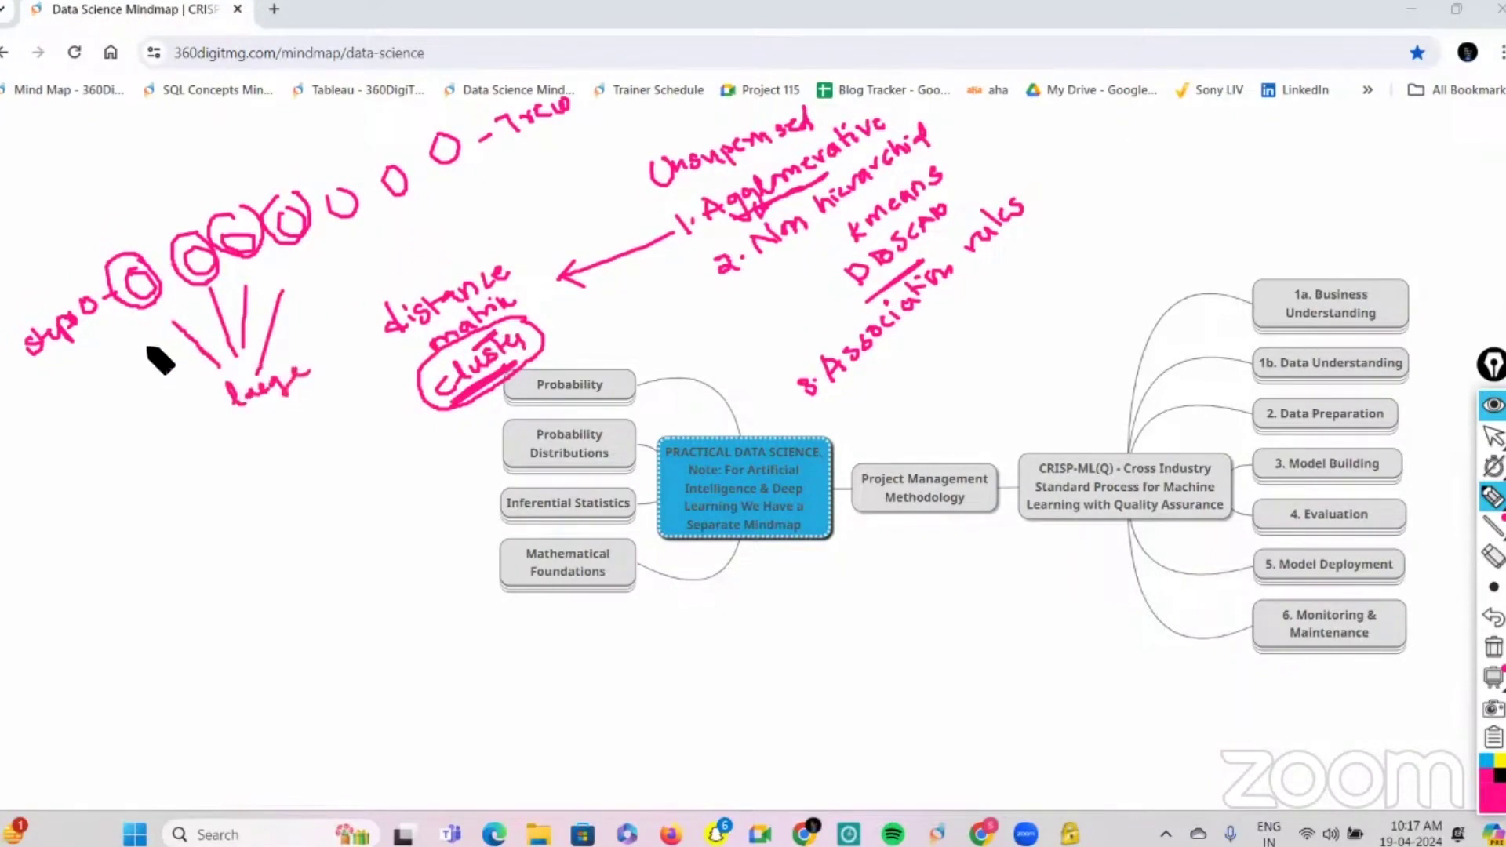
pyautogui.moveTo(85, 358); pyautogui.dragTo(126, 394)
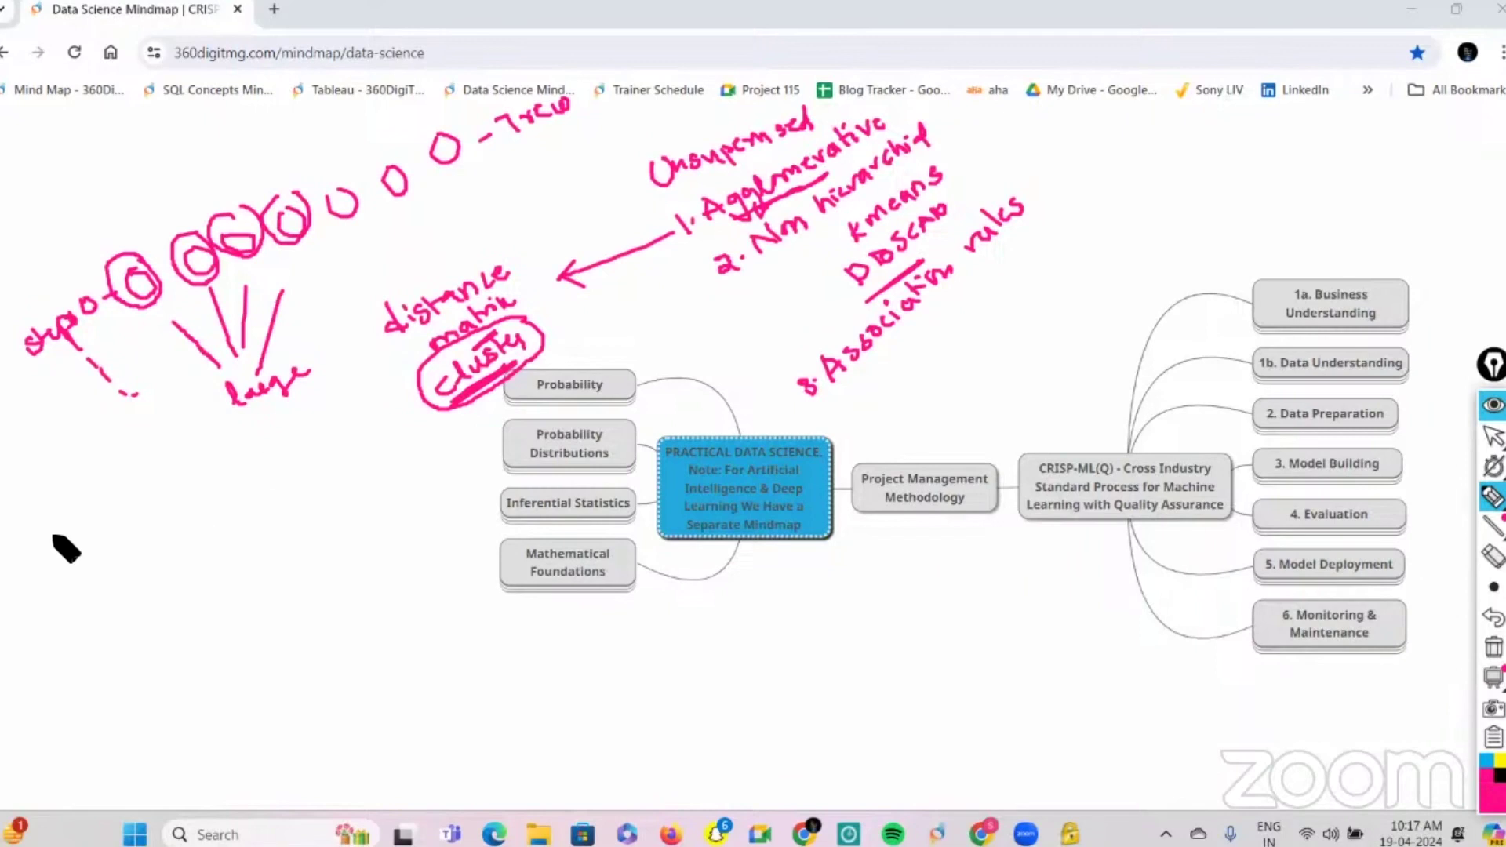
# Step: Write the note "single variable – clustering" with "boxplot" beneath it, below the circle sketch
pyautogui.moveTo(66, 543); pyautogui.dragTo(248, 471)
pyautogui.click(257, 473)
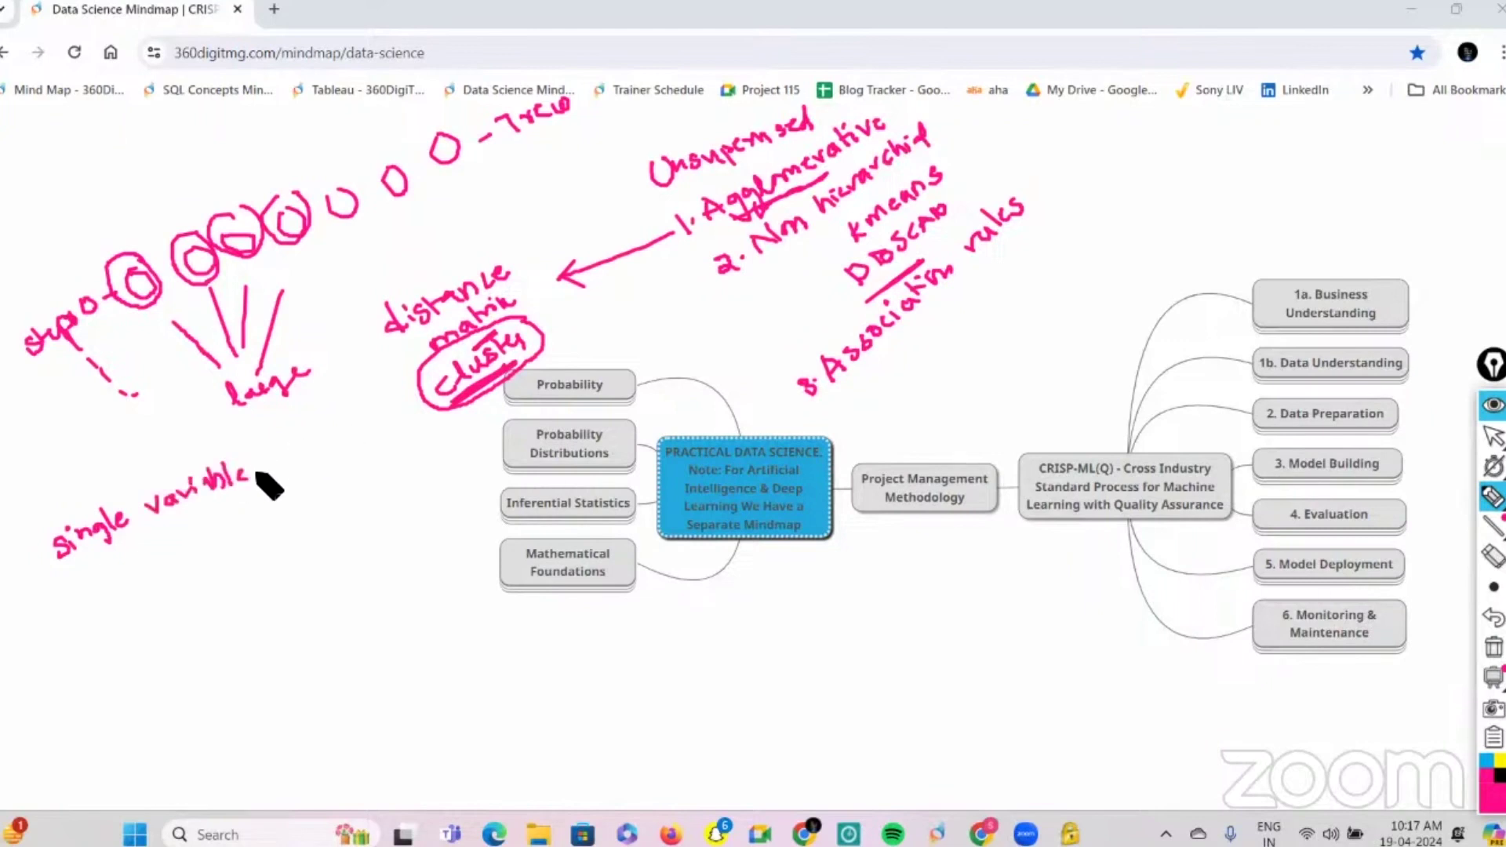
pyautogui.moveTo(301, 444)
pyautogui.mouseDown()
pyautogui.moveTo(313, 455)
pyautogui.moveTo(409, 405)
pyautogui.moveTo(429, 438)
pyautogui.mouseUp()
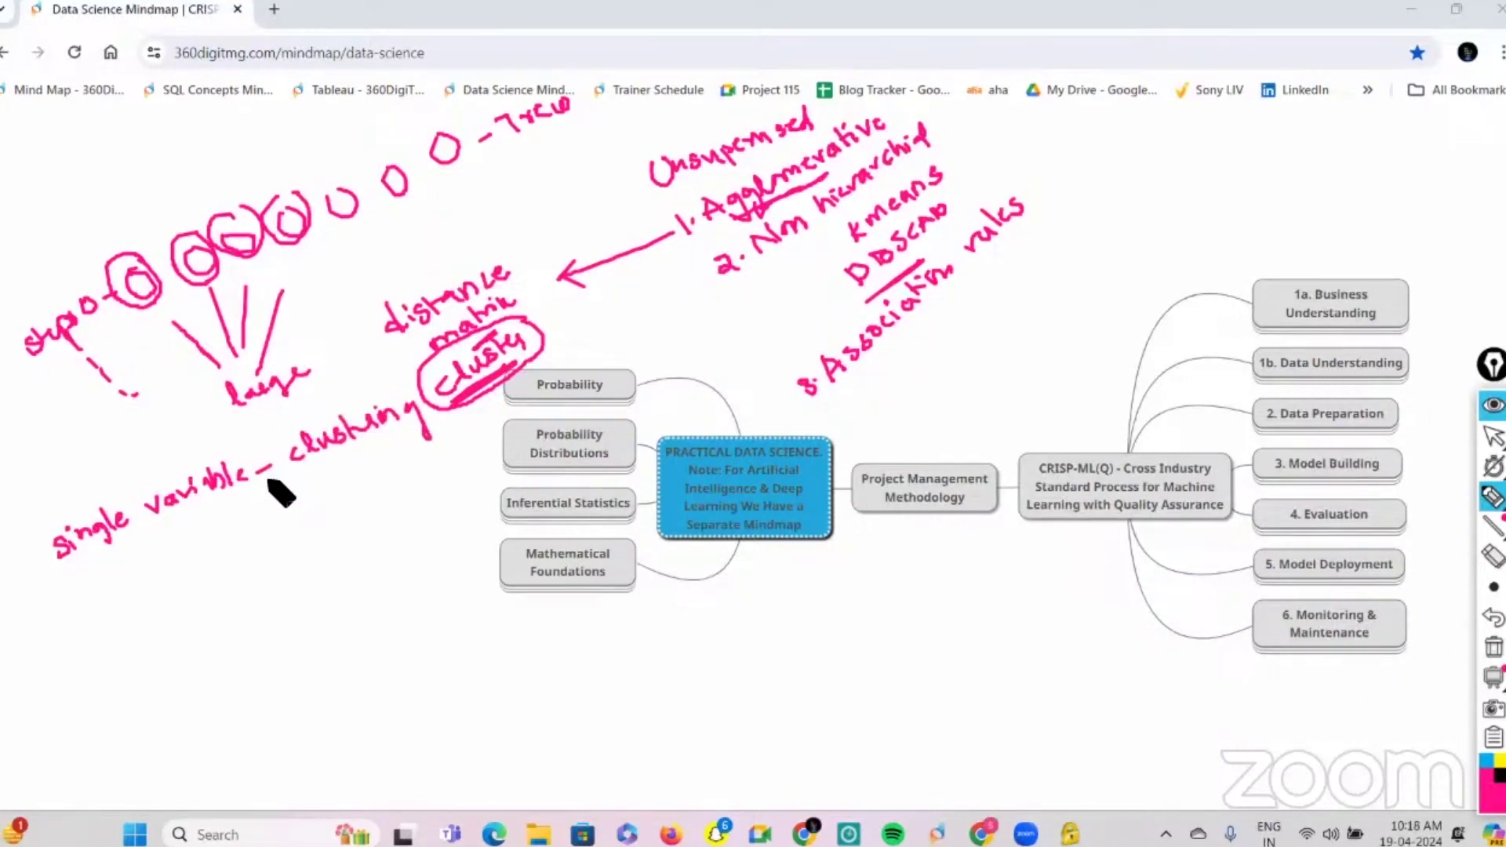
pyautogui.moveTo(254, 522)
pyautogui.mouseDown()
pyautogui.moveTo(247, 495)
pyautogui.moveTo(339, 493)
pyautogui.moveTo(357, 468)
pyautogui.mouseUp()
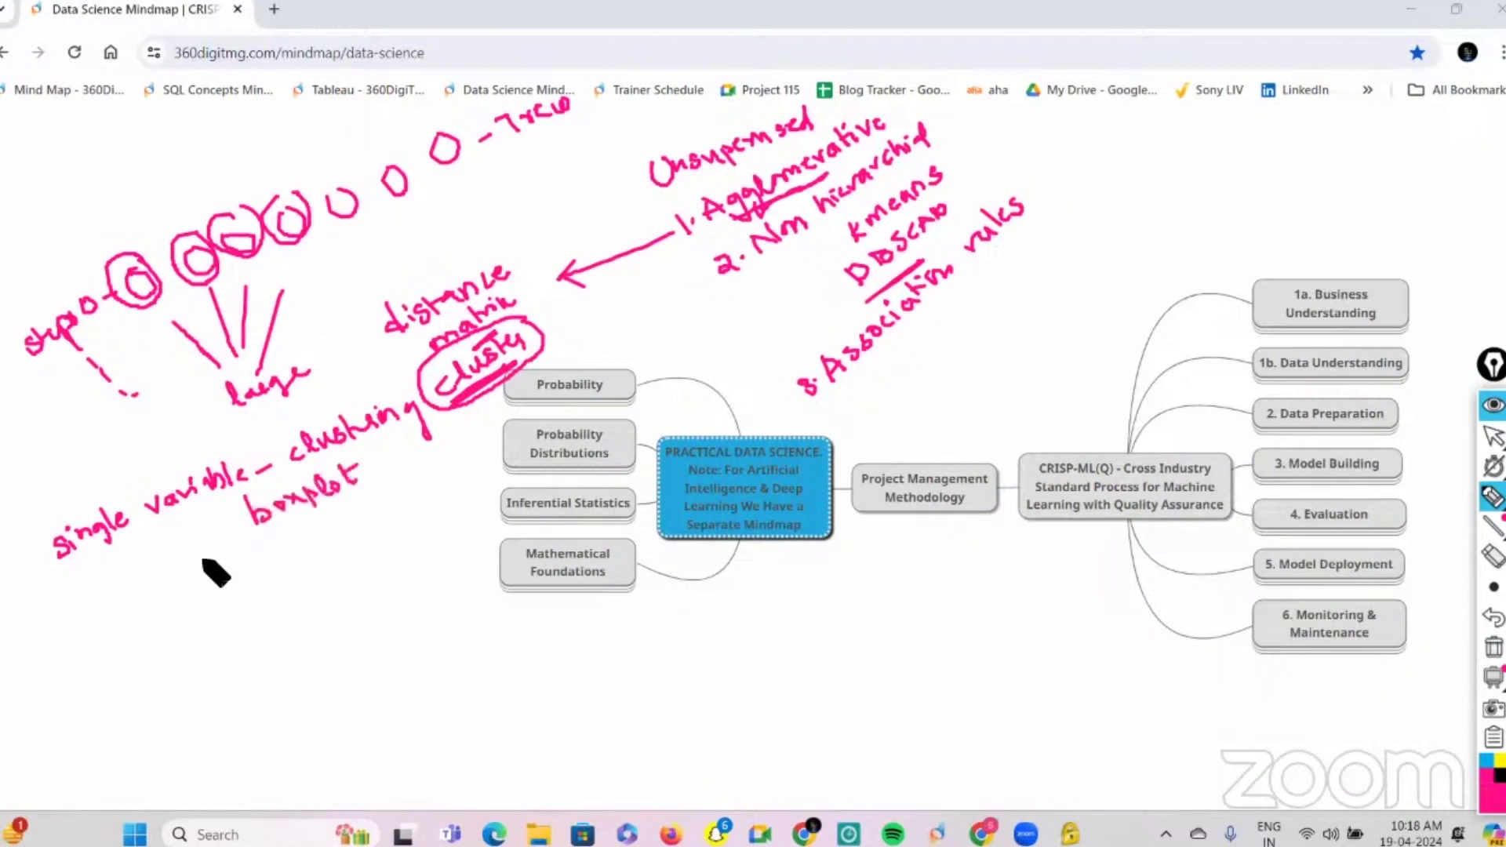
# Step: Write "2 variables – scatterplot" under the single-variable note and underline "variables" and "scatterplot"
pyautogui.moveTo(127, 604); pyautogui.dragTo(157, 624)
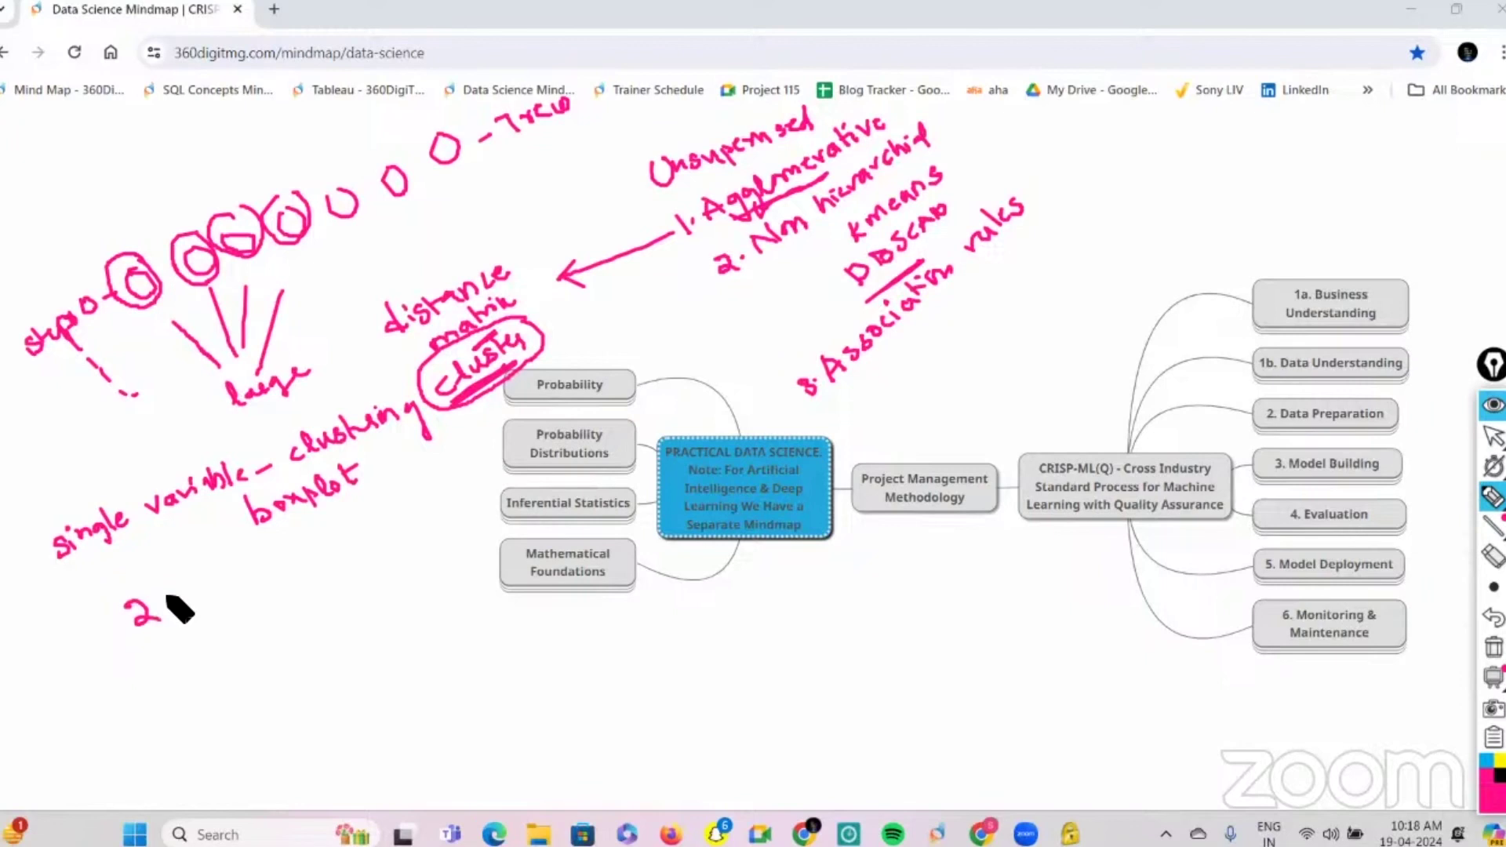
pyautogui.moveTo(161, 603)
pyautogui.mouseDown()
pyautogui.moveTo(410, 504)
pyautogui.moveTo(406, 470)
pyautogui.mouseUp()
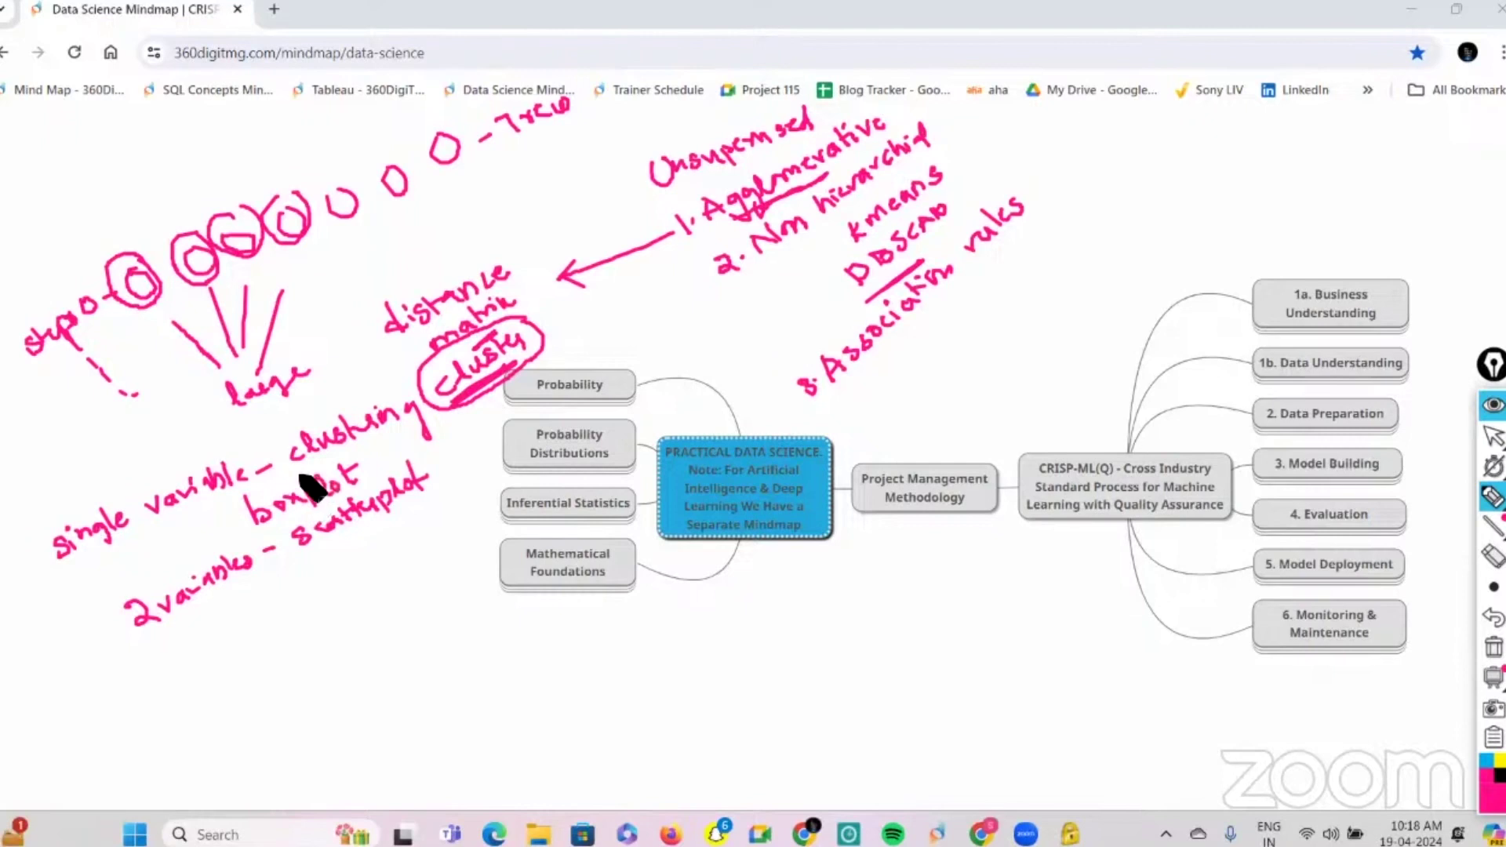
pyautogui.moveTo(179, 624); pyautogui.dragTo(223, 600)
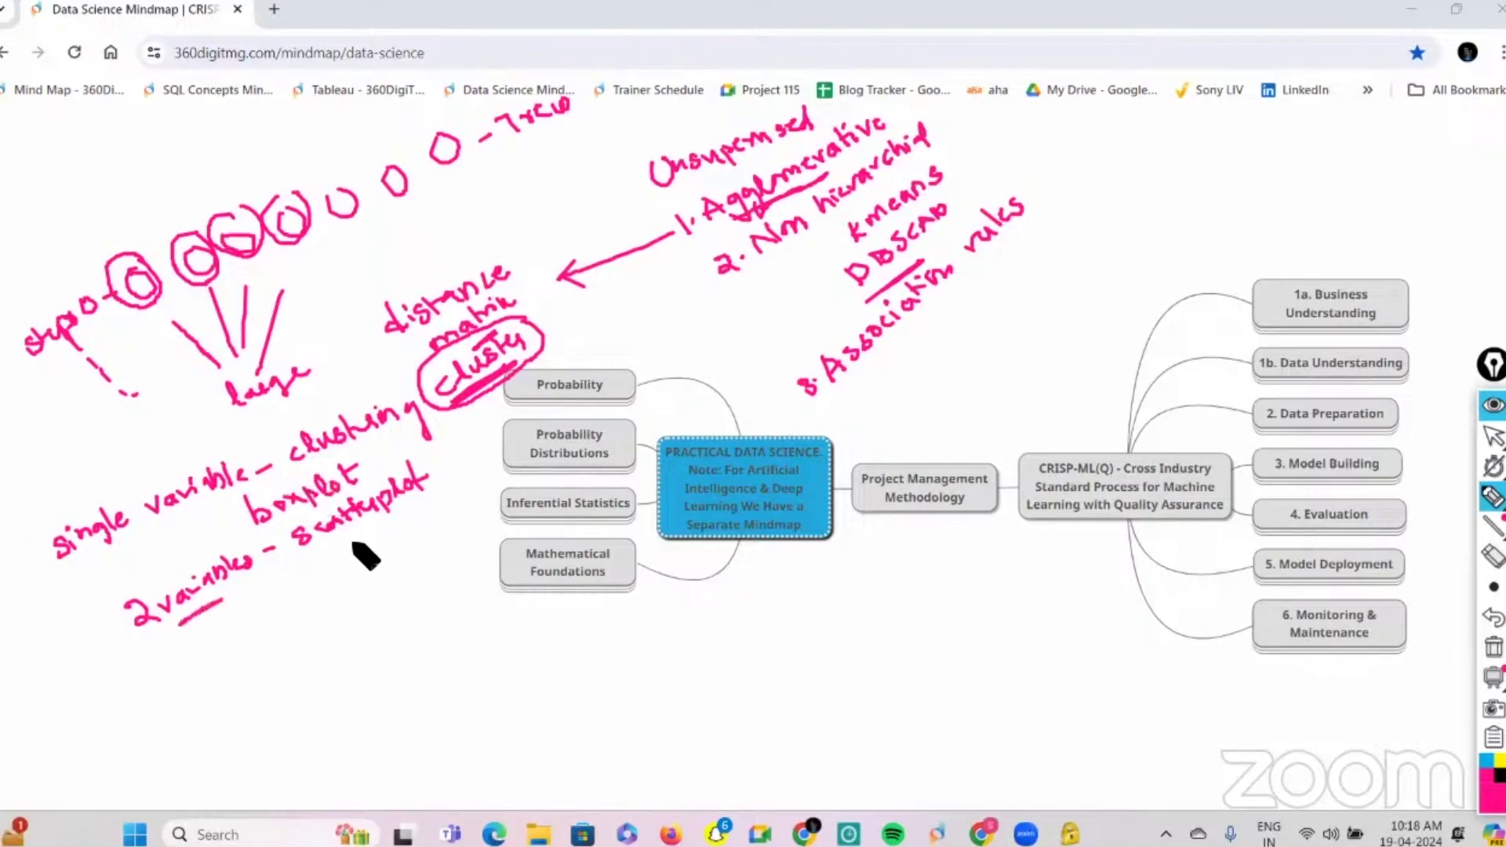
pyautogui.moveTo(344, 540); pyautogui.dragTo(409, 515)
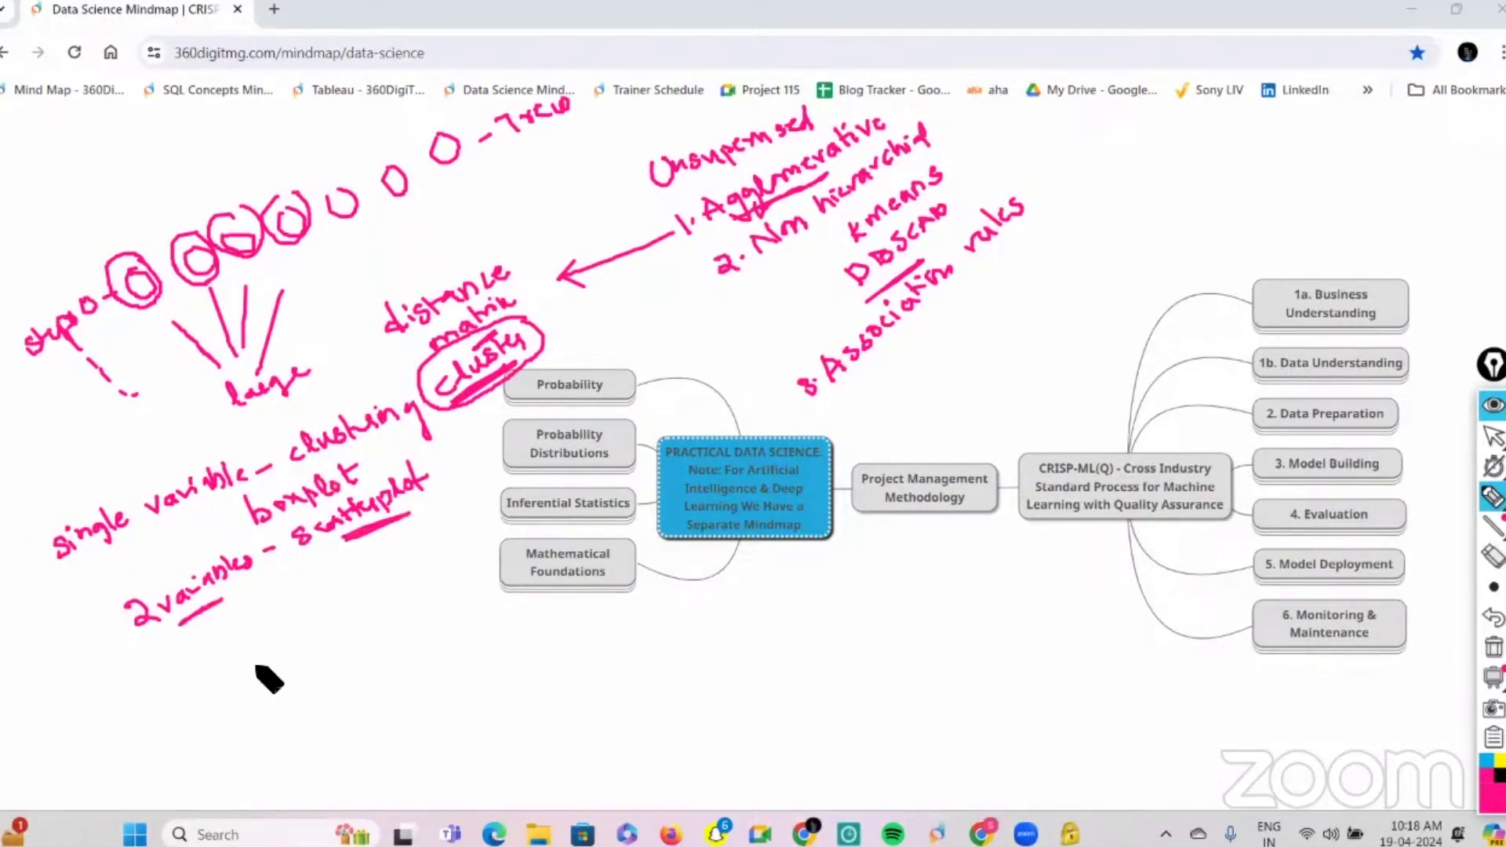
# Step: Write "> 2 → multivariate" with "distance" beneath it, below the two-variables note
pyautogui.moveTo(157, 651)
pyautogui.mouseDown()
pyautogui.moveTo(167, 674)
pyautogui.moveTo(216, 655)
pyautogui.mouseUp()
pyautogui.moveTo(227, 637); pyautogui.dragTo(243, 631)
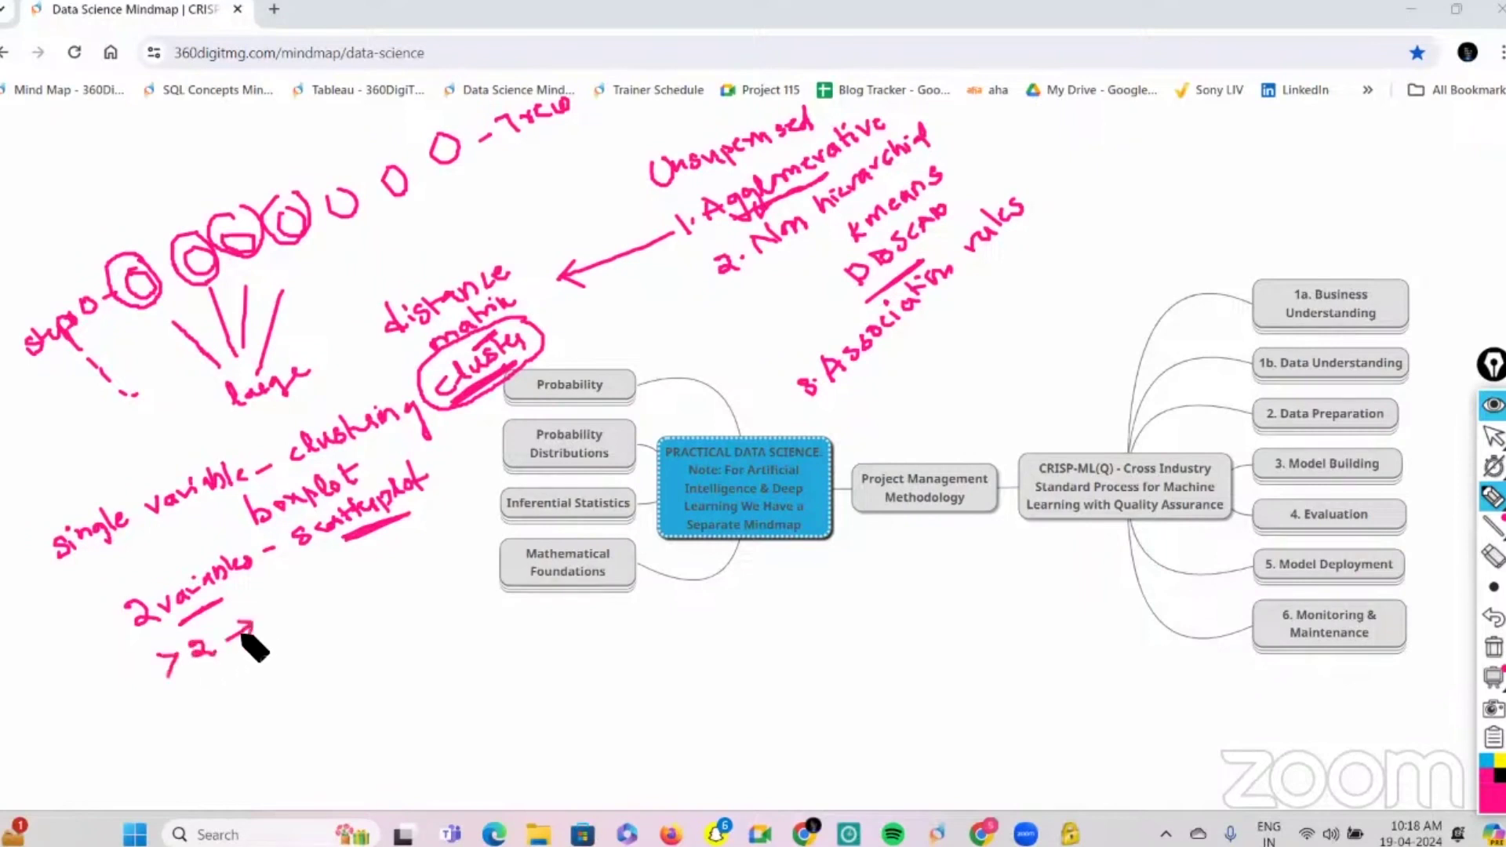
pyautogui.moveTo(241, 635)
pyautogui.mouseDown()
pyautogui.moveTo(380, 561)
pyautogui.moveTo(382, 597)
pyautogui.moveTo(425, 520)
pyautogui.moveTo(385, 610)
pyautogui.moveTo(363, 598)
pyautogui.moveTo(384, 613)
pyautogui.moveTo(468, 550)
pyautogui.mouseUp()
pyautogui.click(398, 585)
# Step: Draw a branching bracket under "distance" with the entries "d b records", "d b r & c" and "d b clusters"
pyautogui.moveTo(379, 632)
pyautogui.mouseDown()
pyautogui.moveTo(408, 706)
pyautogui.moveTo(422, 651)
pyautogui.moveTo(549, 608)
pyautogui.moveTo(577, 584)
pyautogui.moveTo(567, 566)
pyautogui.mouseUp()
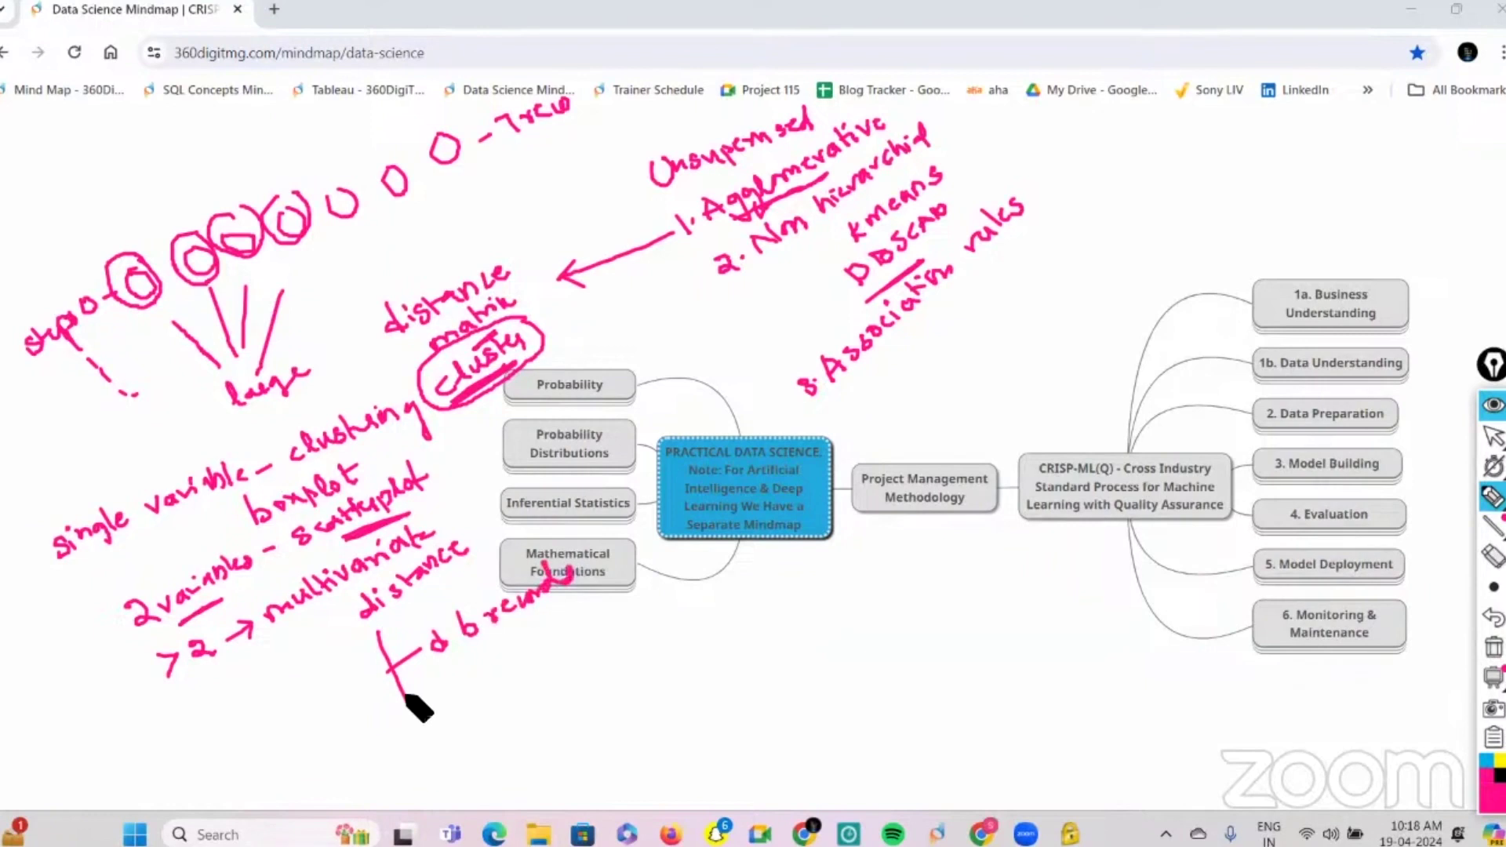
pyautogui.moveTo(408, 698); pyautogui.dragTo(428, 688)
pyautogui.moveTo(447, 673)
pyautogui.mouseDown()
pyautogui.moveTo(493, 674)
pyautogui.moveTo(561, 634)
pyautogui.mouseUp()
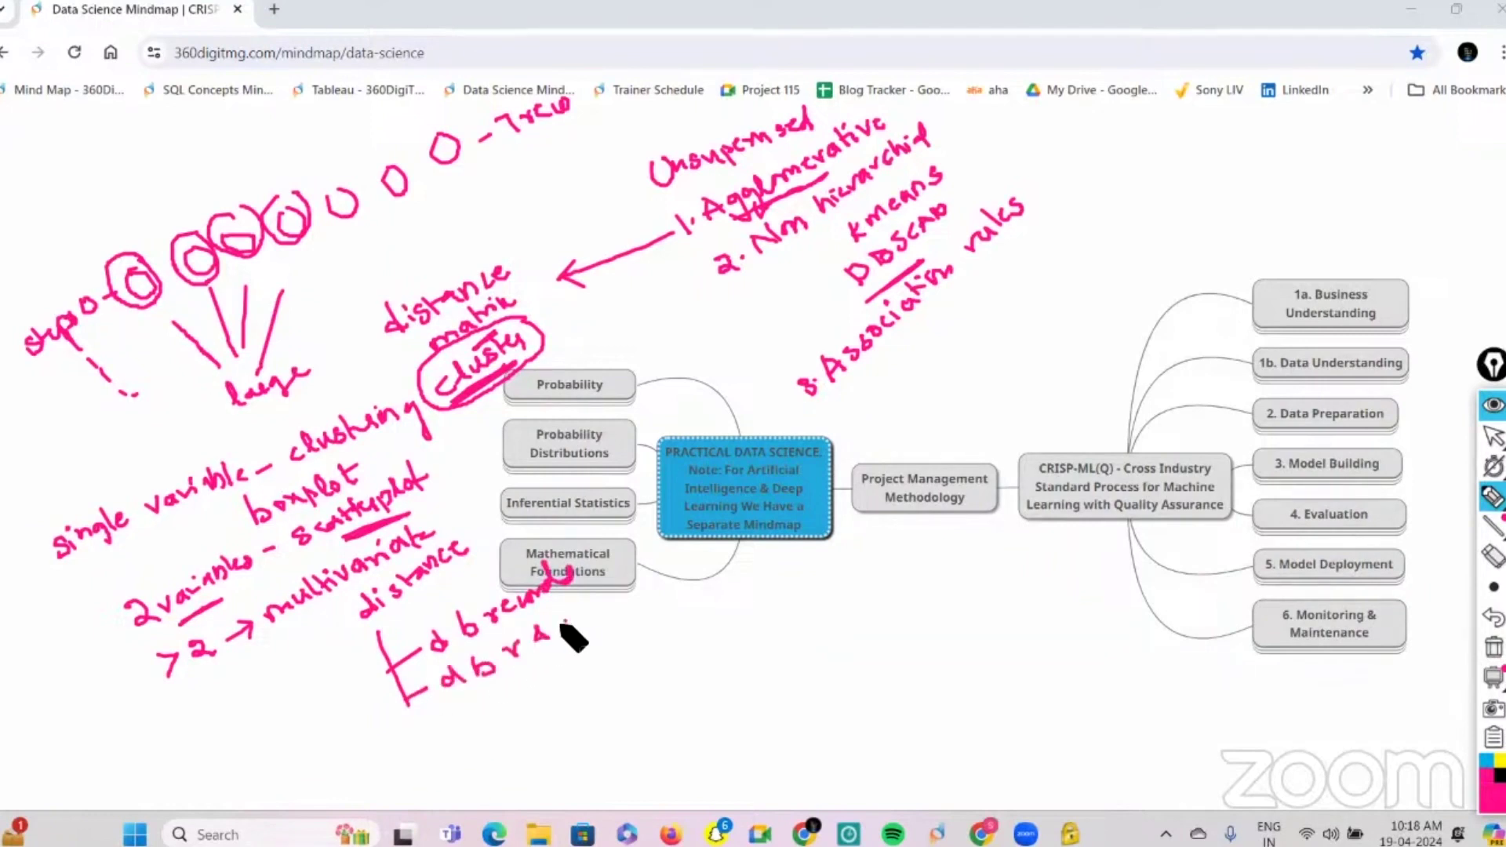
pyautogui.moveTo(407, 700)
pyautogui.mouseDown()
pyautogui.moveTo(455, 742)
pyautogui.moveTo(626, 649)
pyautogui.moveTo(602, 657)
pyautogui.mouseUp()
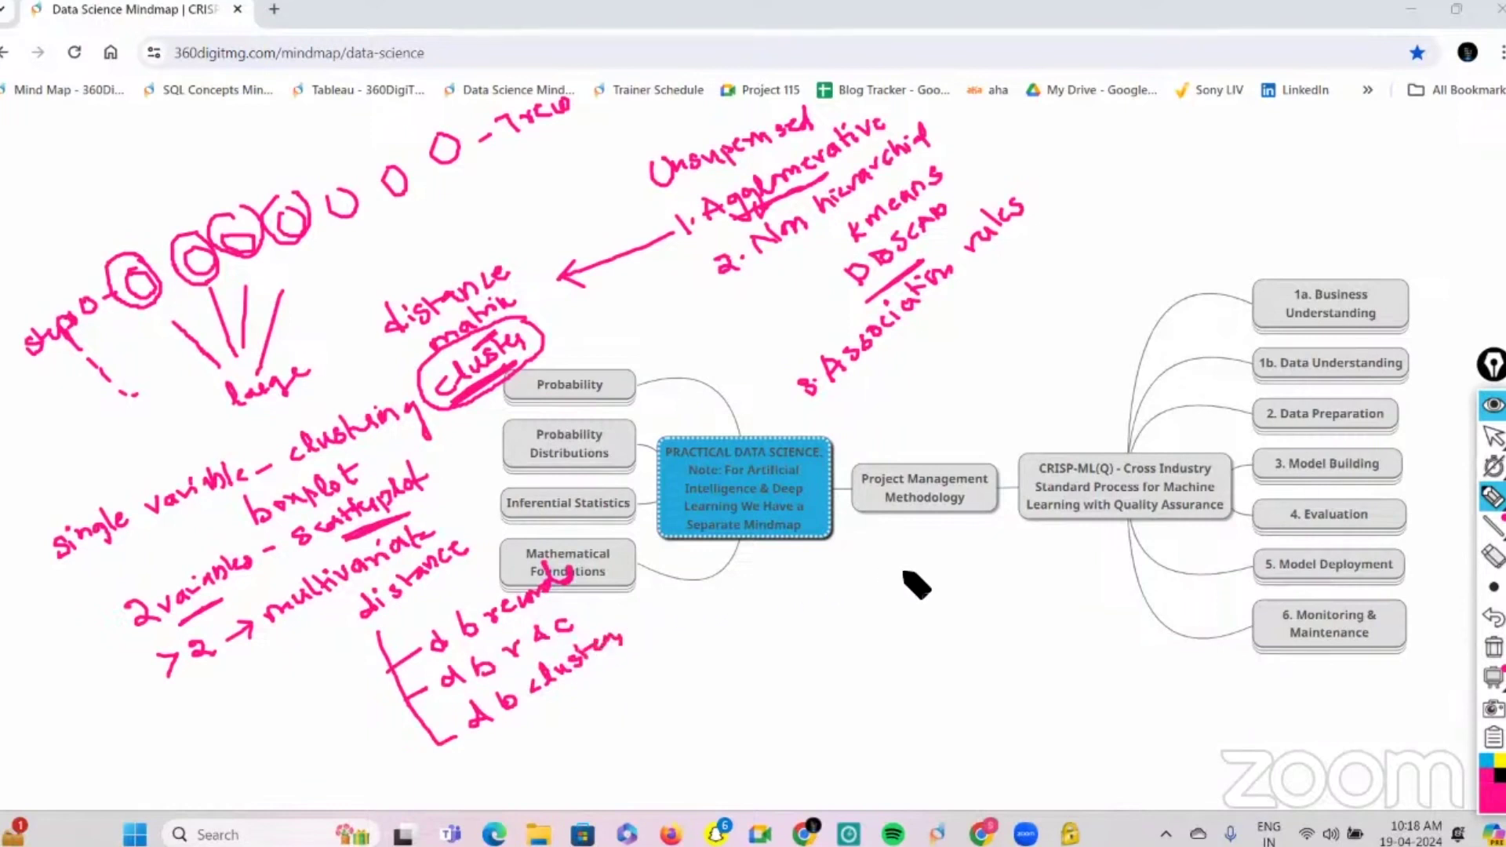
# Step: Sketch a circle below Project Management Methodology with an arrow to the note "minimize the variation"
pyautogui.moveTo(901, 572)
pyautogui.mouseDown()
pyautogui.moveTo(958, 615)
pyautogui.moveTo(906, 564)
pyautogui.moveTo(981, 605)
pyautogui.moveTo(1037, 595)
pyautogui.mouseUp()
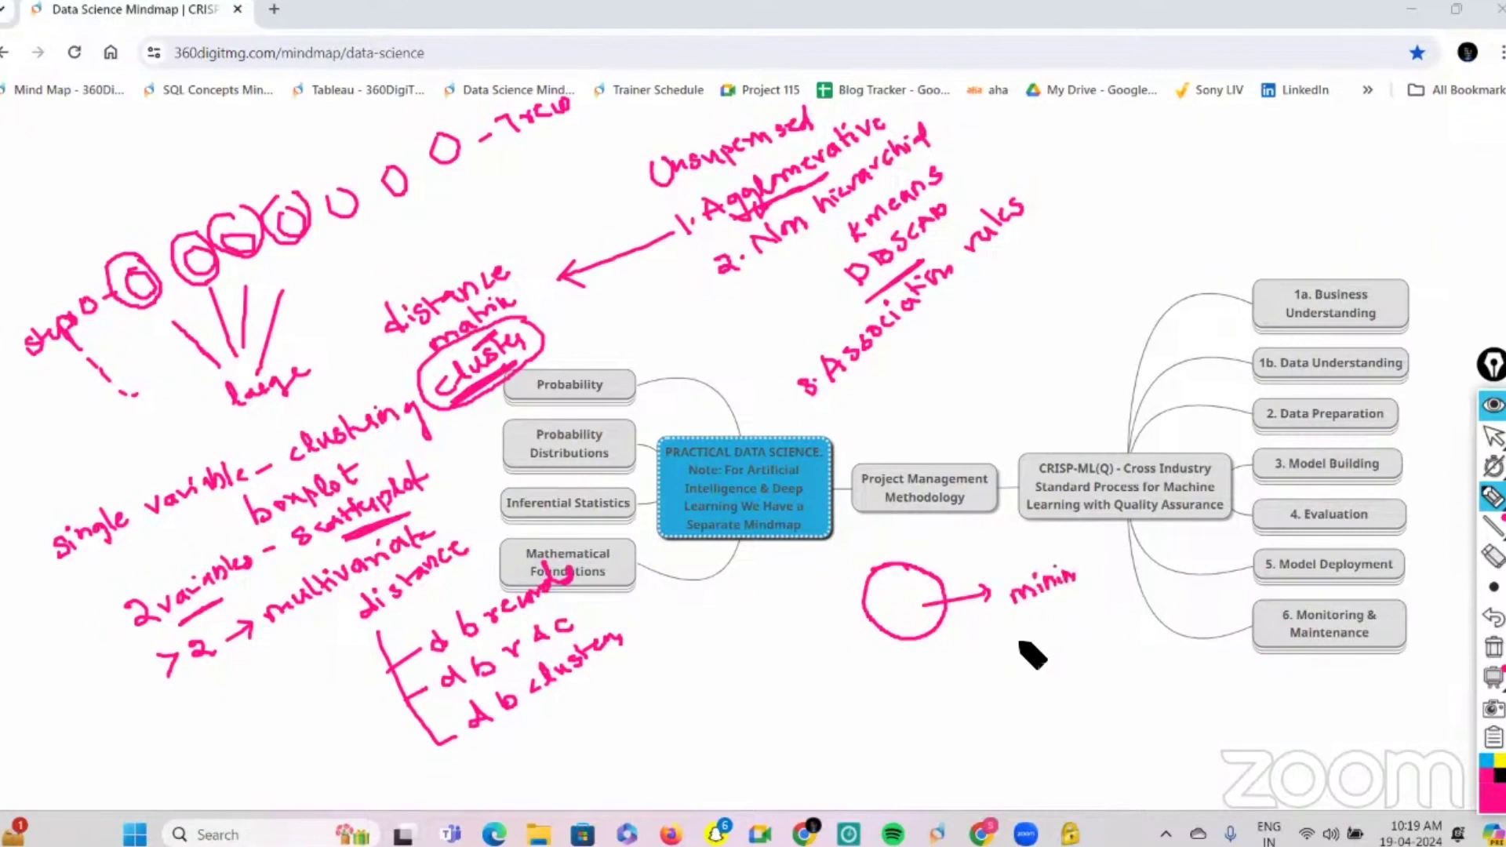
pyautogui.moveTo(1075, 577); pyautogui.dragTo(1093, 575)
pyautogui.moveTo(1096, 568); pyautogui.dragTo(1098, 575)
pyautogui.moveTo(1102, 566); pyautogui.dragTo(1125, 562)
pyautogui.moveTo(1028, 630); pyautogui.dragTo(1061, 642)
pyautogui.moveTo(1064, 623); pyautogui.dragTo(1152, 604)
# Step: Add an arrow from the circle down to an outlined "S↑" with "d↓" notes, and outline "minimize the variation"
pyautogui.moveTo(912, 616)
pyautogui.mouseDown()
pyautogui.moveTo(917, 685)
pyautogui.moveTo(926, 673)
pyautogui.moveTo(944, 701)
pyautogui.mouseUp()
pyautogui.moveTo(939, 710)
pyautogui.mouseDown()
pyautogui.moveTo(952, 709)
pyautogui.moveTo(944, 738)
pyautogui.moveTo(959, 745)
pyautogui.moveTo(975, 701)
pyautogui.moveTo(1049, 684)
pyautogui.mouseUp()
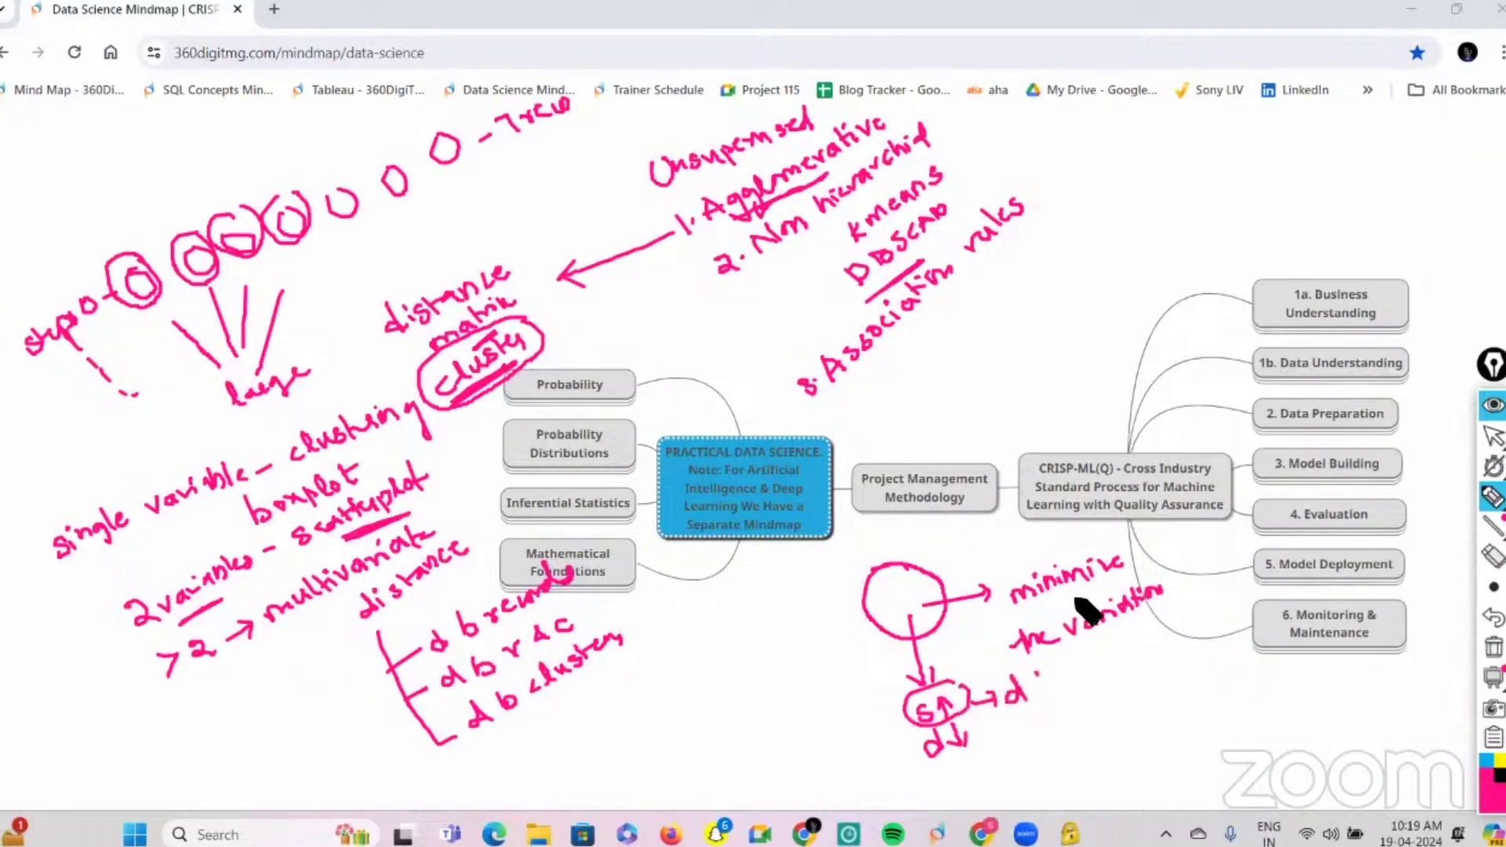
pyautogui.moveTo(1038, 549)
pyautogui.mouseDown()
pyautogui.moveTo(1151, 536)
pyautogui.moveTo(1134, 544)
pyautogui.mouseUp()
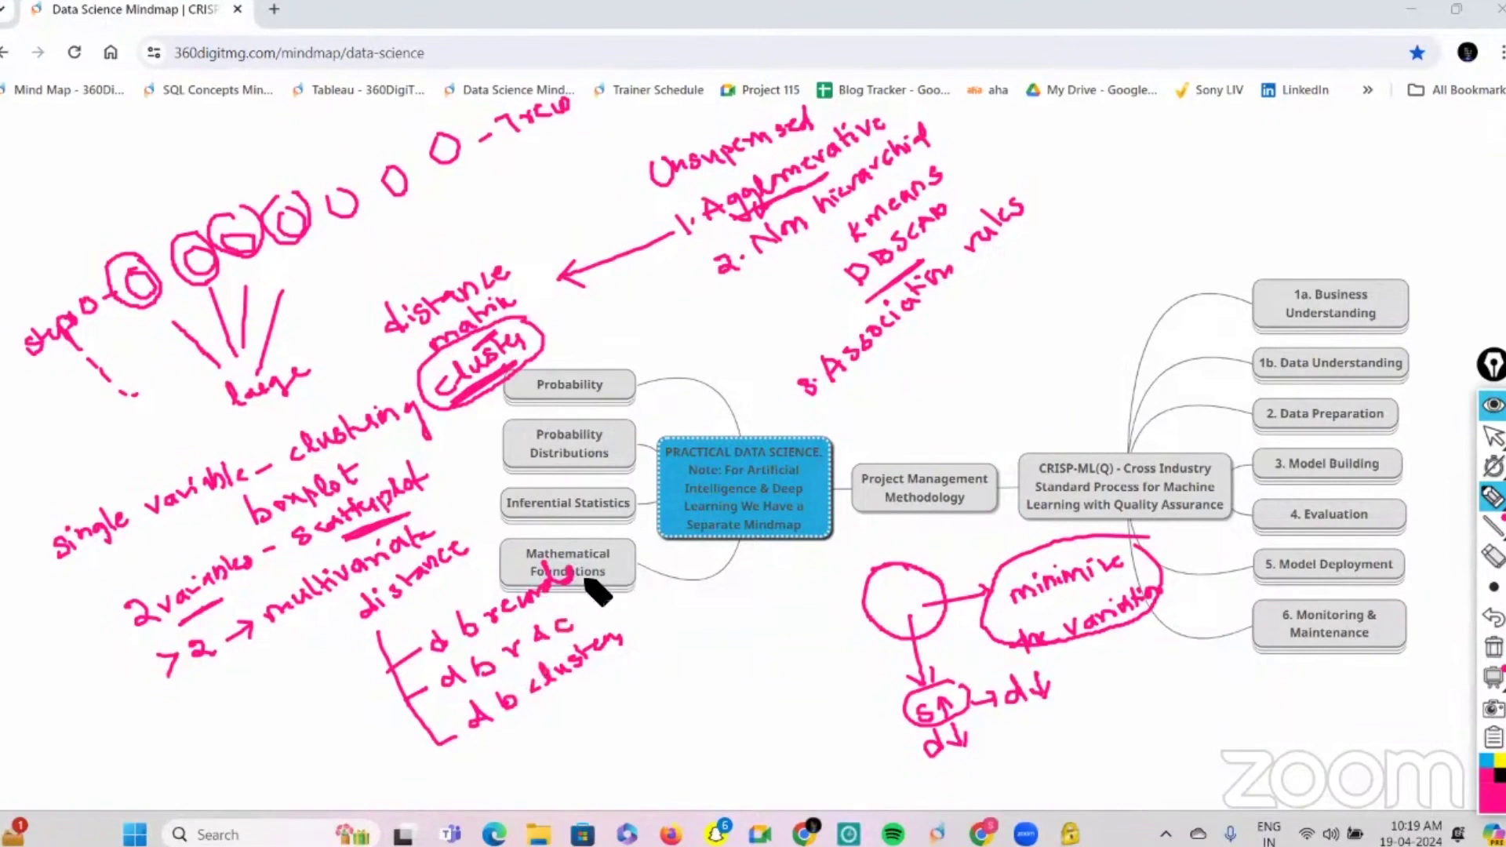
# Step: Draw an arrow from "d b records" to the word "continuous", underline that word, and write "Euclidean" beneath it
pyautogui.moveTo(579, 575); pyautogui.dragTo(708, 629)
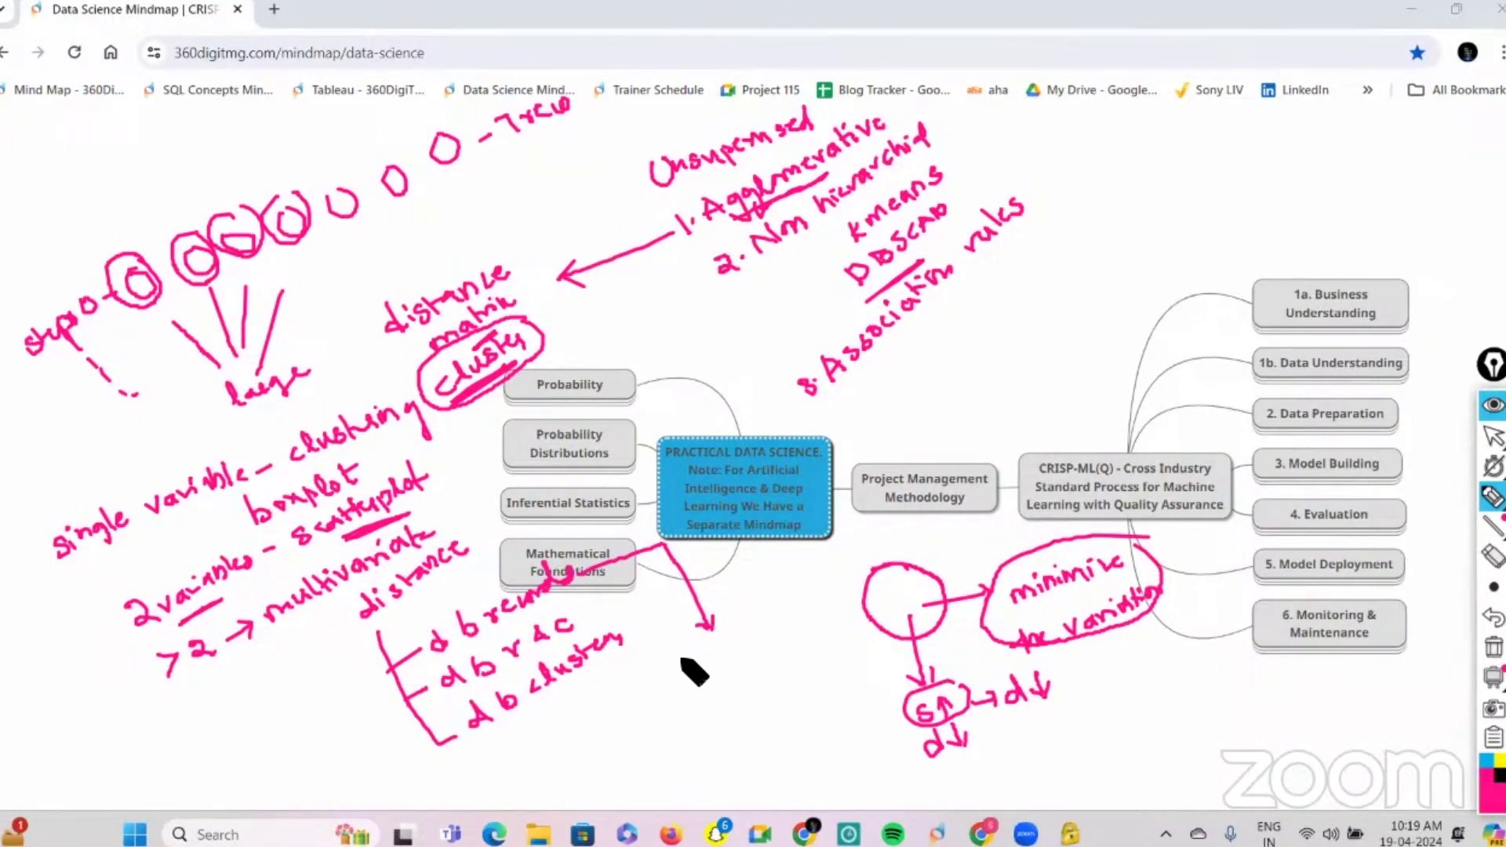
pyautogui.moveTo(675, 666)
pyautogui.mouseDown()
pyautogui.moveTo(707, 641)
pyautogui.moveTo(781, 628)
pyautogui.moveTo(730, 723)
pyautogui.moveTo(719, 703)
pyautogui.mouseUp()
pyautogui.moveTo(727, 706); pyautogui.dragTo(833, 645)
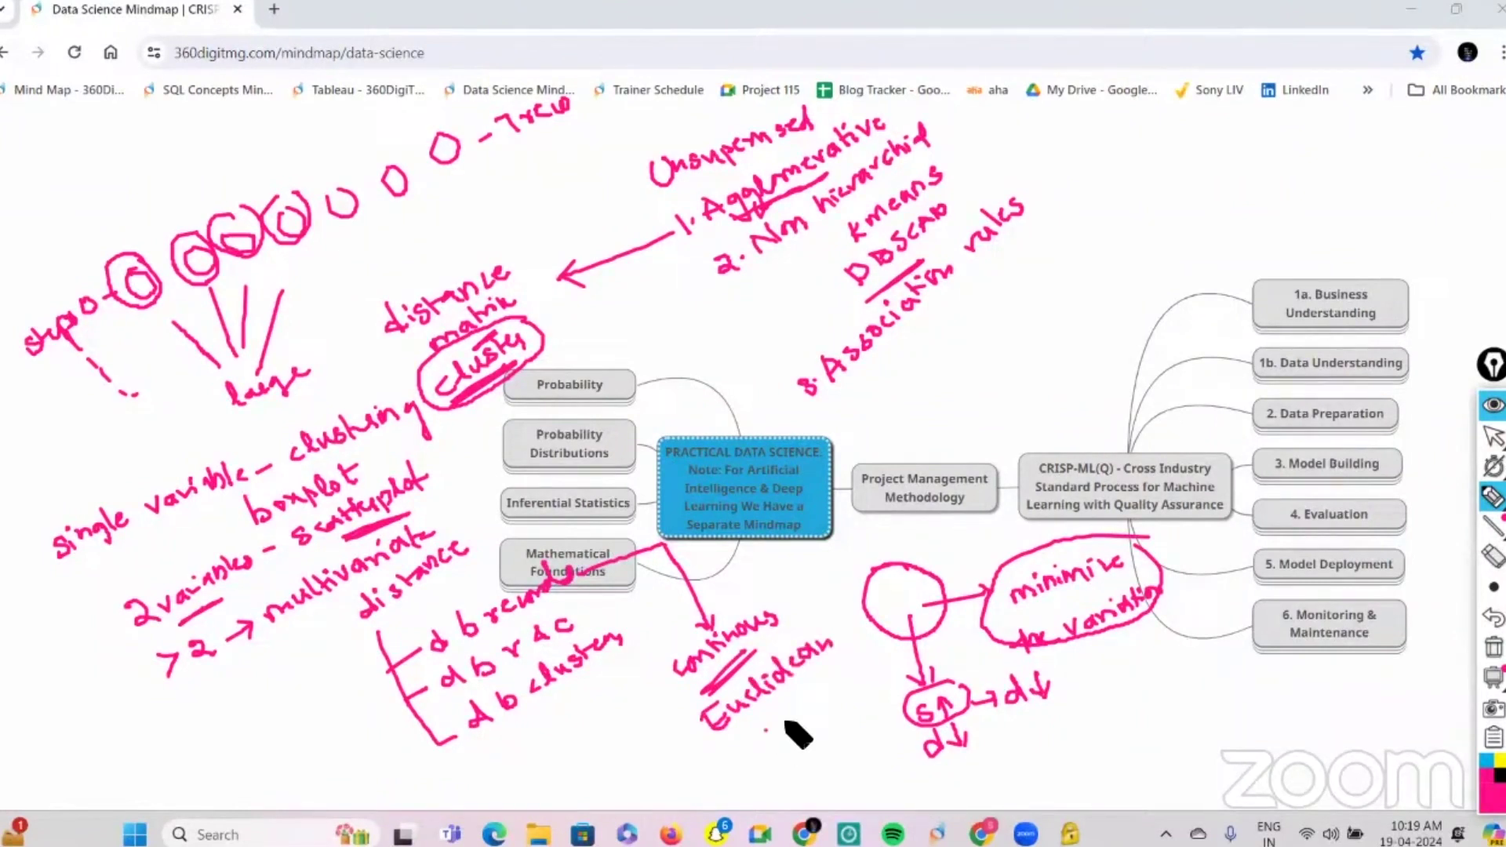
# Step: Write the formula √((x2-x1)²+(y2-y1)²), "manhattan" and "mahala" beneath "Euclidean", and add another underline to "continuous"
pyautogui.moveTo(765, 720)
pyautogui.mouseDown()
pyautogui.moveTo(827, 710)
pyautogui.moveTo(892, 663)
pyautogui.moveTo(908, 673)
pyautogui.moveTo(957, 619)
pyautogui.moveTo(773, 732)
pyautogui.mouseUp()
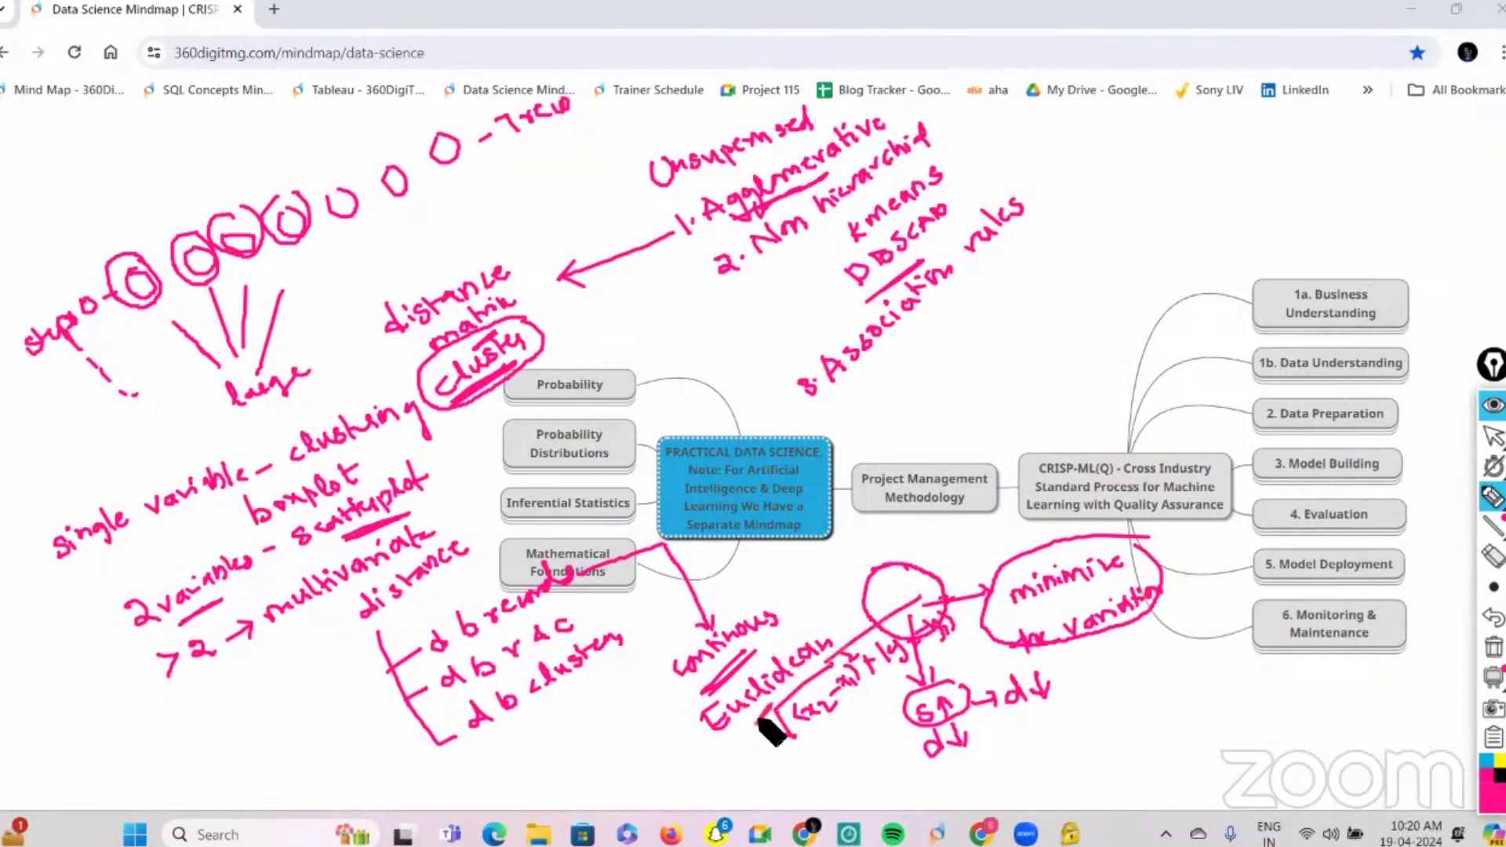
pyautogui.moveTo(761, 798); pyautogui.dragTo(895, 726)
pyautogui.moveTo(785, 820)
pyautogui.mouseDown()
pyautogui.moveTo(814, 783)
pyautogui.moveTo(851, 797)
pyautogui.moveTo(886, 765)
pyautogui.mouseUp()
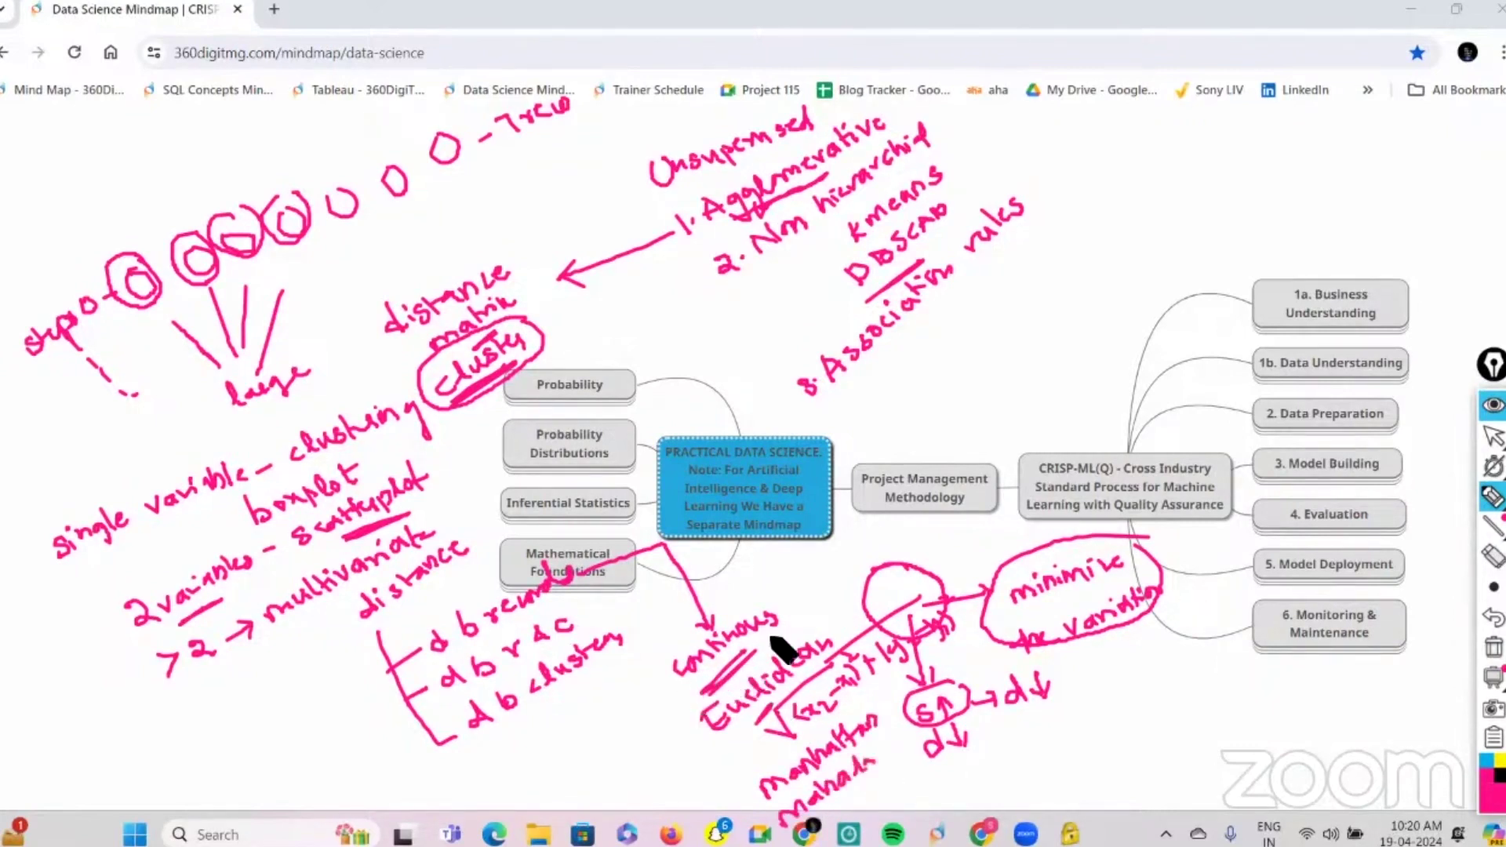
pyautogui.moveTo(676, 696); pyautogui.dragTo(760, 643)
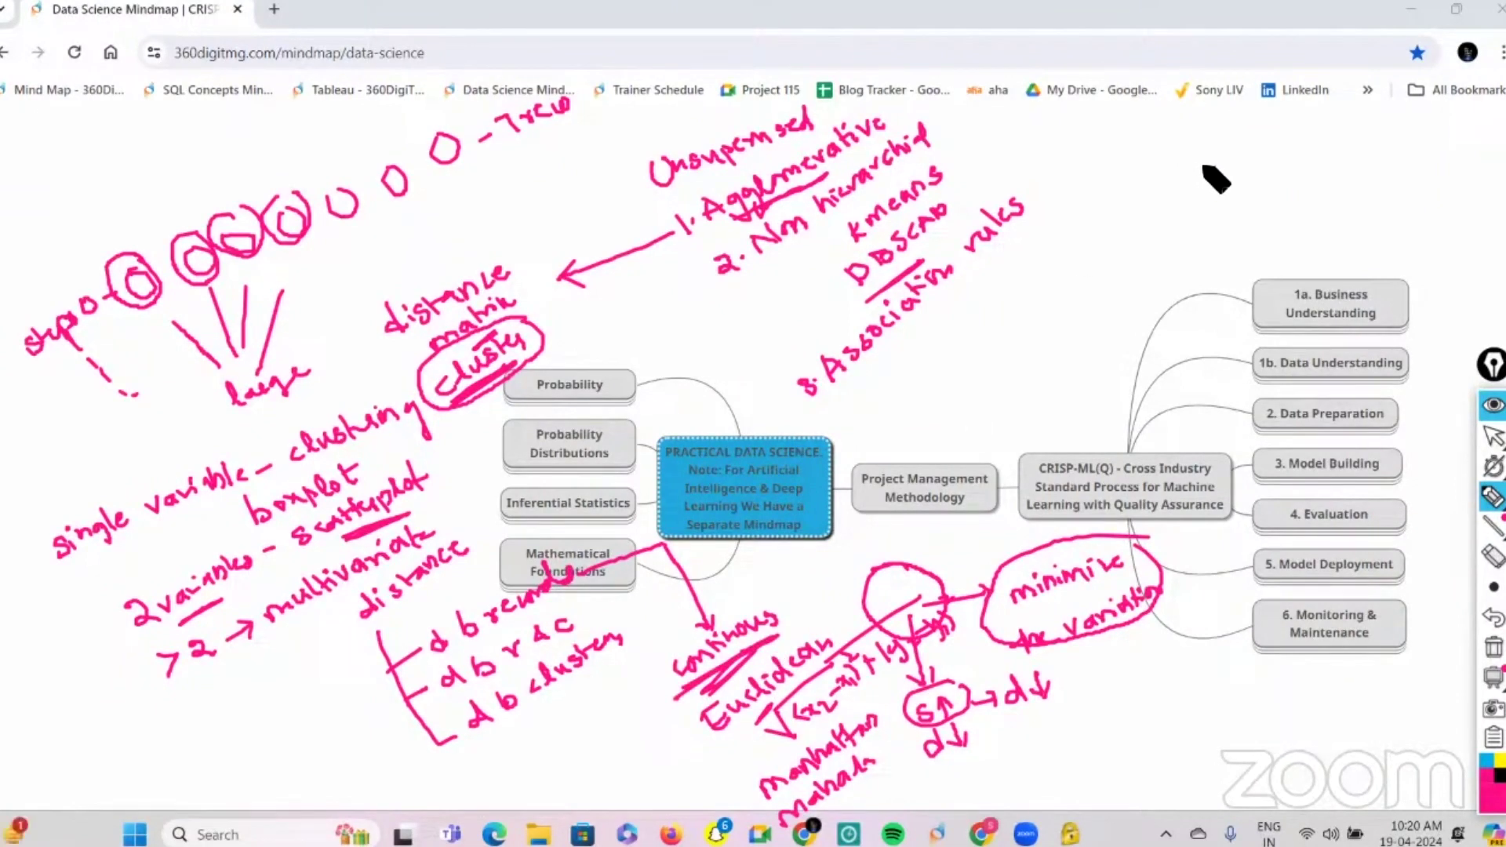
# Step: Write "categorical (binary)" above Business Understanding with "binary euclidean distance", "simple matching coeff" and "Jaccard's index", underlining the heading and last entry
pyautogui.moveTo(1145, 210)
pyautogui.mouseDown()
pyautogui.moveTo(1160, 219)
pyautogui.moveTo(1235, 185)
pyautogui.moveTo(1271, 141)
pyautogui.moveTo(1335, 125)
pyautogui.moveTo(1345, 91)
pyautogui.moveTo(1346, 118)
pyautogui.mouseUp()
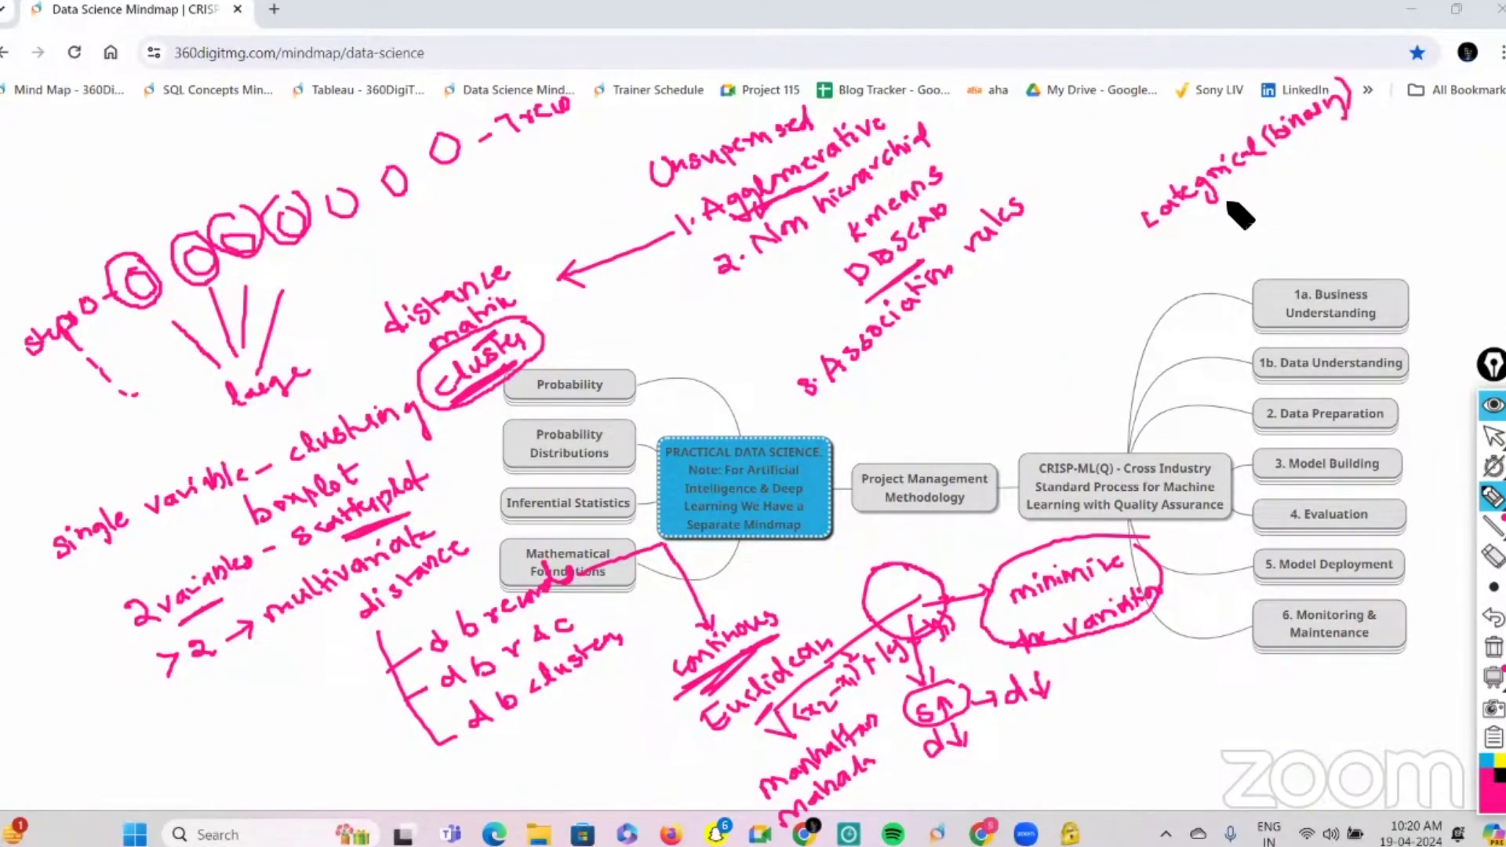
pyautogui.moveTo(1171, 249)
pyautogui.mouseDown()
pyautogui.moveTo(1253, 201)
pyautogui.moveTo(1286, 207)
pyautogui.moveTo(1388, 100)
pyautogui.moveTo(1453, 71)
pyautogui.mouseUp()
pyautogui.moveTo(1225, 267)
pyautogui.mouseDown()
pyautogui.moveTo(1215, 282)
pyautogui.moveTo(1324, 207)
pyautogui.mouseUp()
pyautogui.moveTo(1336, 190); pyautogui.dragTo(1467, 109)
pyautogui.moveTo(1281, 271)
pyautogui.mouseDown()
pyautogui.moveTo(1322, 269)
pyautogui.moveTo(1450, 157)
pyautogui.moveTo(1326, 286)
pyautogui.mouseUp()
pyautogui.moveTo(1287, 147); pyautogui.dragTo(1205, 195)
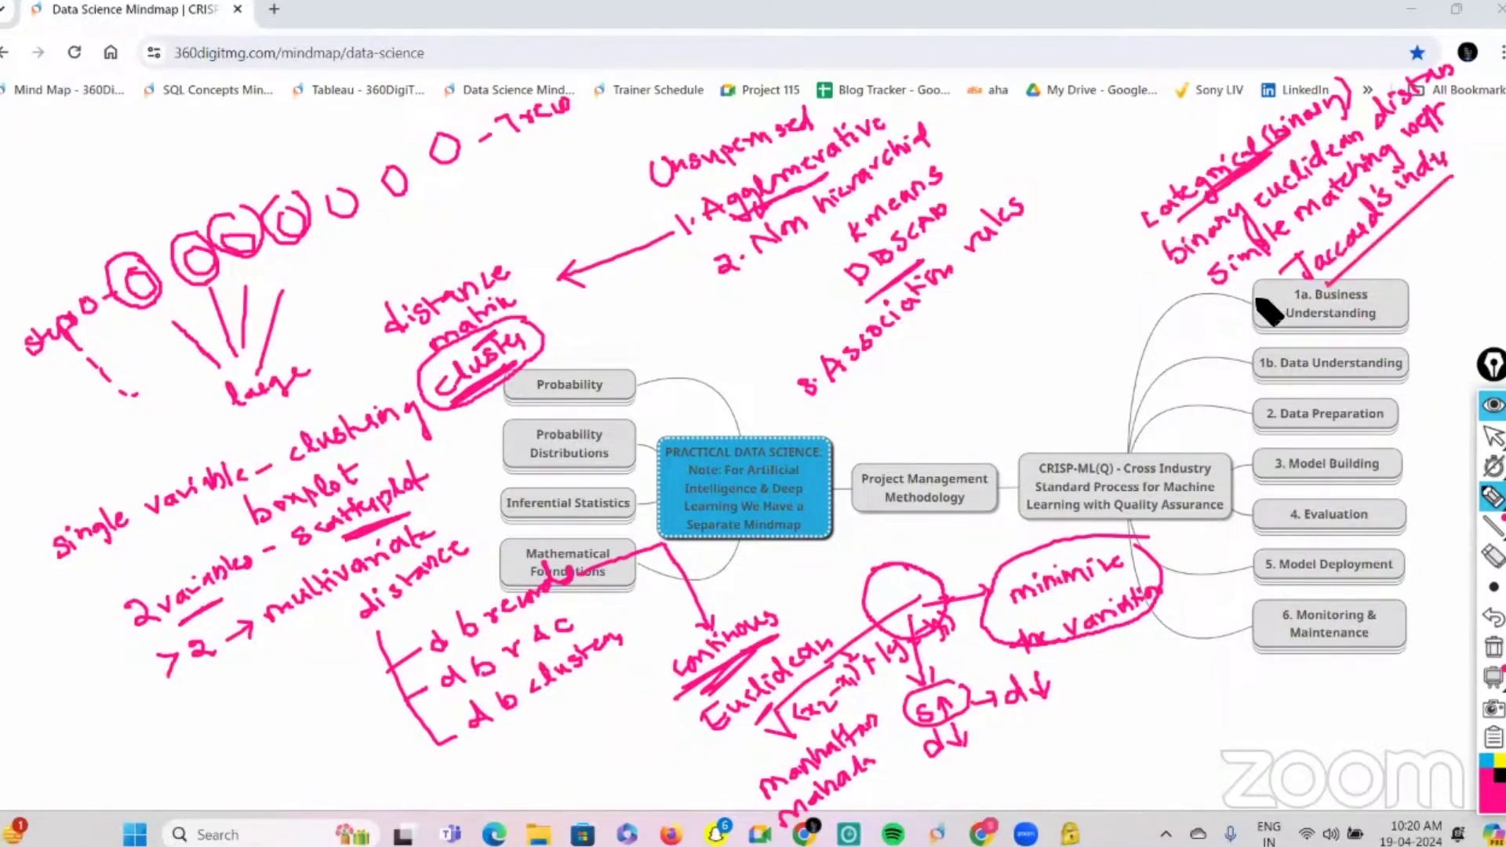
# Step: Write "mixed data" above Project Management Methodology with an underlined "C|N" below it, and start a "3. normali" note beside it
pyautogui.moveTo(897, 405)
pyautogui.mouseDown()
pyautogui.moveTo(1043, 337)
pyautogui.moveTo(981, 399)
pyautogui.moveTo(1035, 377)
pyautogui.moveTo(932, 408)
pyautogui.moveTo(977, 375)
pyautogui.mouseUp()
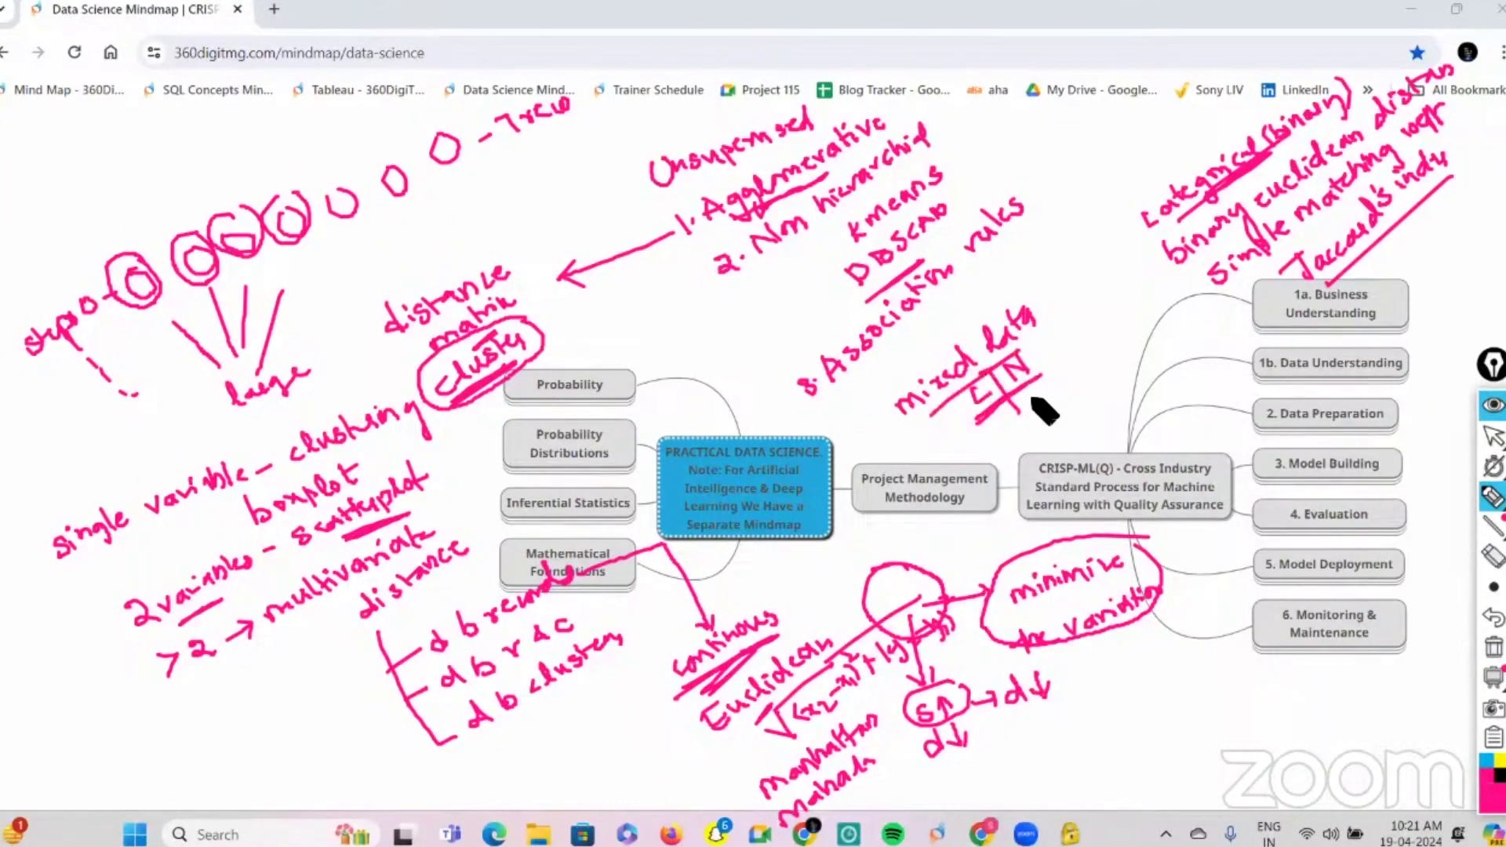
pyautogui.moveTo(1020, 416)
pyautogui.mouseDown()
pyautogui.moveTo(1021, 433)
pyautogui.moveTo(1130, 349)
pyautogui.moveTo(1134, 365)
pyautogui.mouseUp()
pyautogui.click(1039, 428)
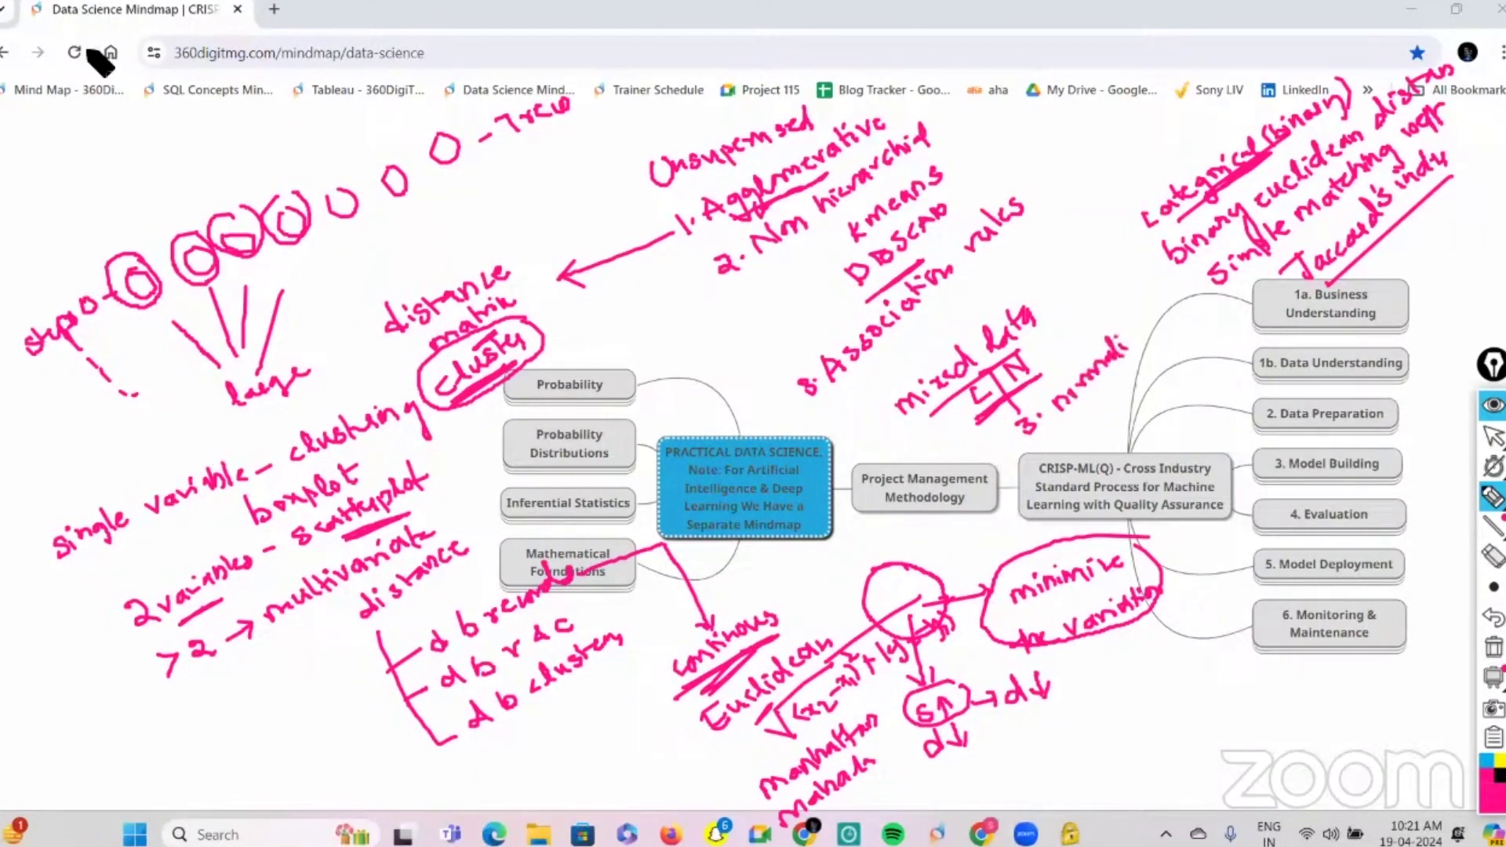
# Step: Write a boxed "N S R" labelled "scaling" beside the row of circles, and draw an arrow from the circled N to "min-0, max-1"
pyautogui.moveTo(78, 126)
pyautogui.mouseDown()
pyautogui.moveTo(96, 161)
pyautogui.moveTo(73, 67)
pyautogui.moveTo(132, 155)
pyautogui.mouseUp()
pyautogui.moveTo(18, 222)
pyautogui.mouseDown()
pyautogui.moveTo(81, 183)
pyautogui.moveTo(51, 239)
pyautogui.mouseUp()
pyautogui.moveTo(69, 67)
pyautogui.mouseDown()
pyautogui.moveTo(98, 180)
pyautogui.moveTo(67, 60)
pyautogui.moveTo(137, 135)
pyautogui.moveTo(101, 187)
pyautogui.mouseUp()
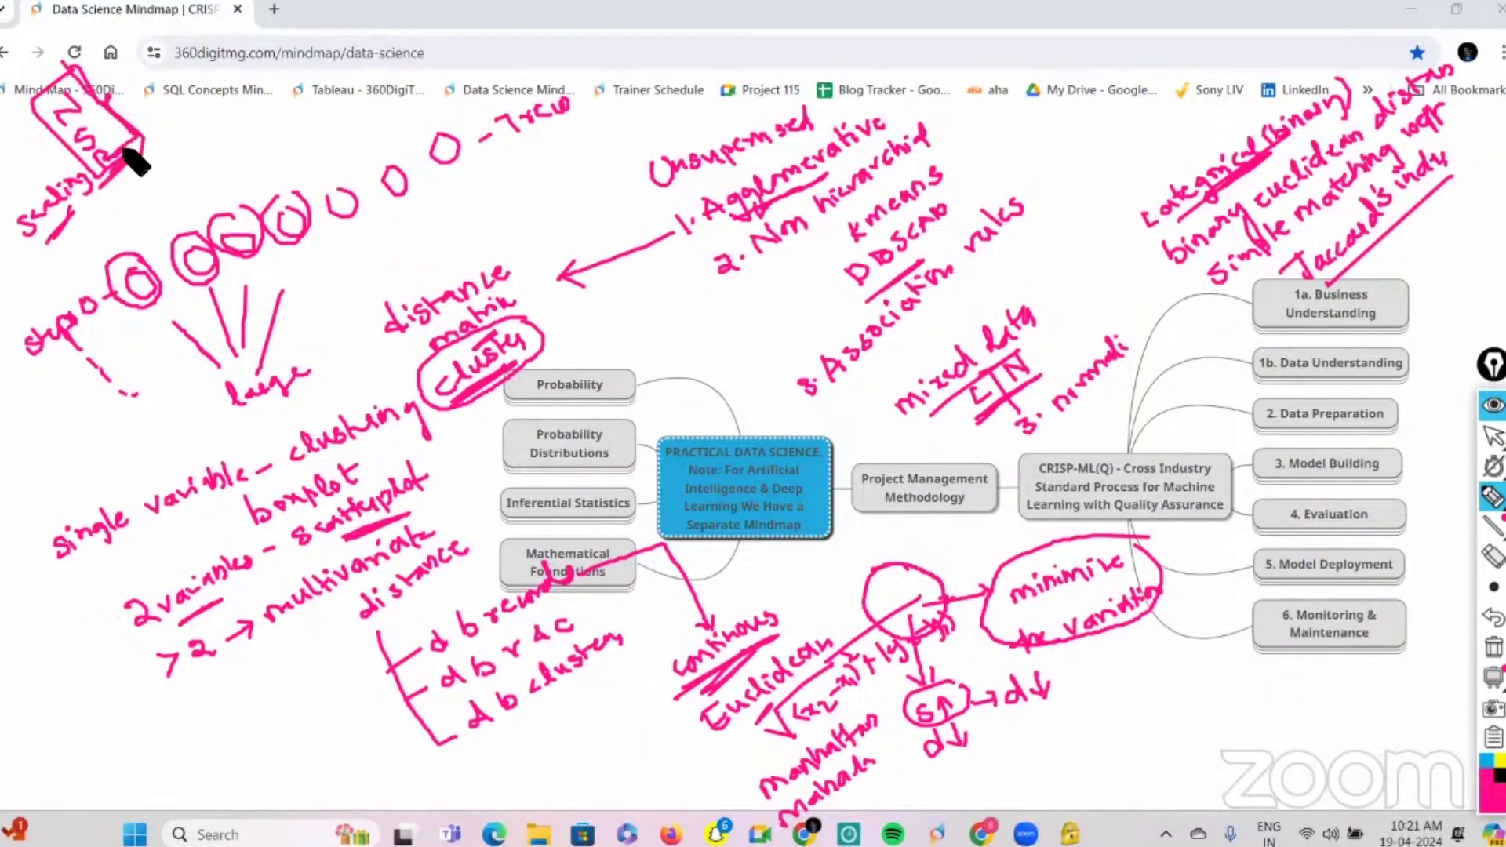
pyautogui.moveTo(78, 84)
pyautogui.mouseDown()
pyautogui.moveTo(39, 118)
pyautogui.moveTo(93, 124)
pyautogui.mouseUp()
pyautogui.moveTo(201, 153)
pyautogui.mouseDown()
pyautogui.moveTo(198, 172)
pyautogui.moveTo(284, 128)
pyautogui.mouseUp()
pyautogui.click(259, 178)
pyautogui.moveTo(259, 182); pyautogui.dragTo(330, 133)
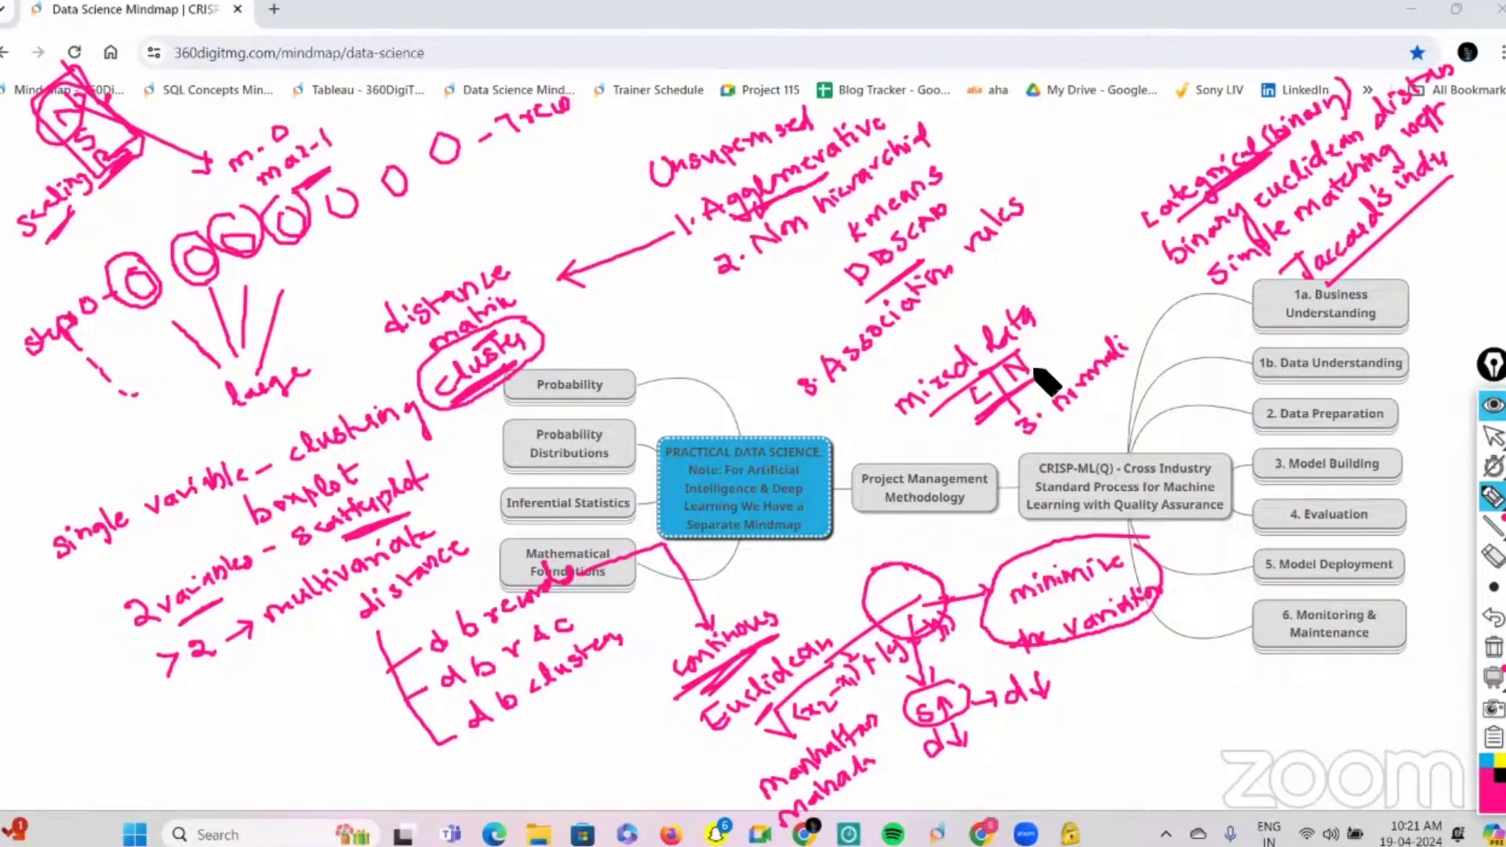
# Step: Complete the note as "normalize my numeric" with an arrow to a circled [0,1], and write "One hot encoding" below it
pyautogui.moveTo(1134, 328); pyautogui.dragTo(1156, 323)
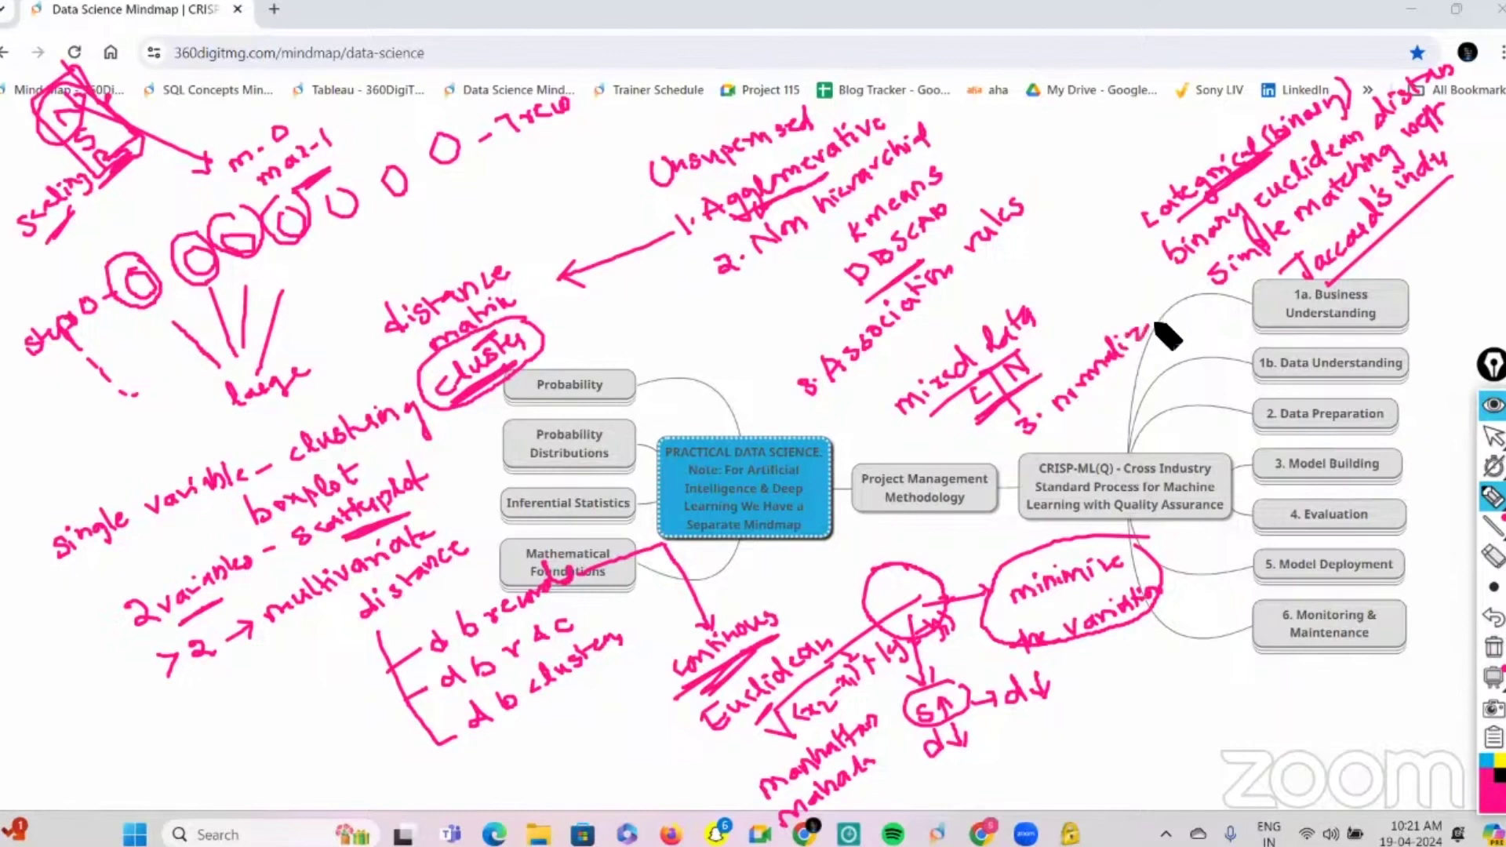
pyautogui.moveTo(1100, 401)
pyautogui.mouseDown()
pyautogui.moveTo(1217, 326)
pyautogui.moveTo(1170, 346)
pyautogui.moveTo(1214, 369)
pyautogui.mouseUp()
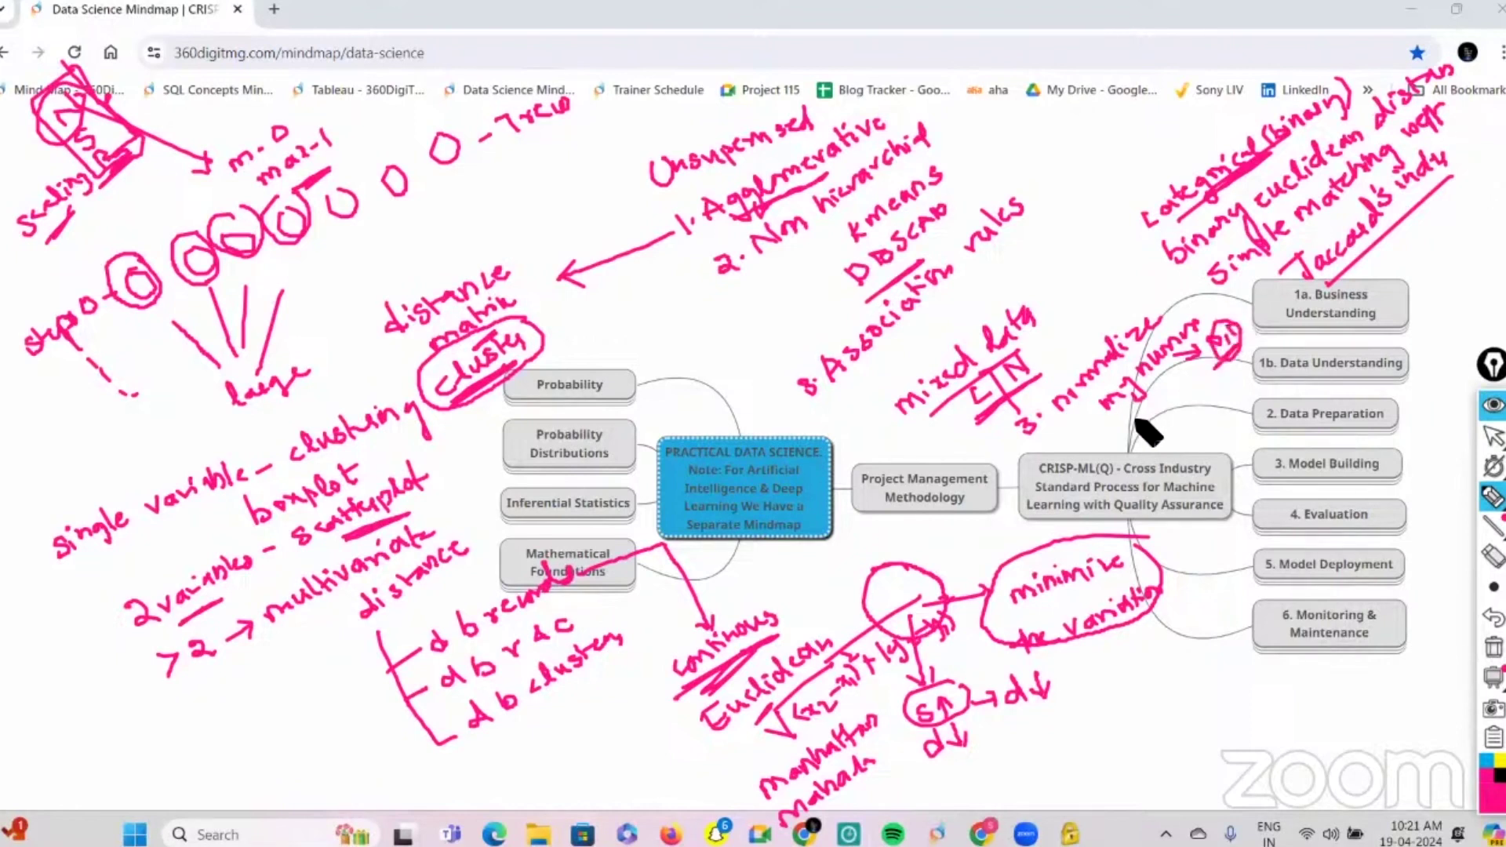
pyautogui.moveTo(1147, 444)
pyautogui.mouseDown()
pyautogui.moveTo(1229, 354)
pyautogui.moveTo(1326, 306)
pyautogui.mouseUp()
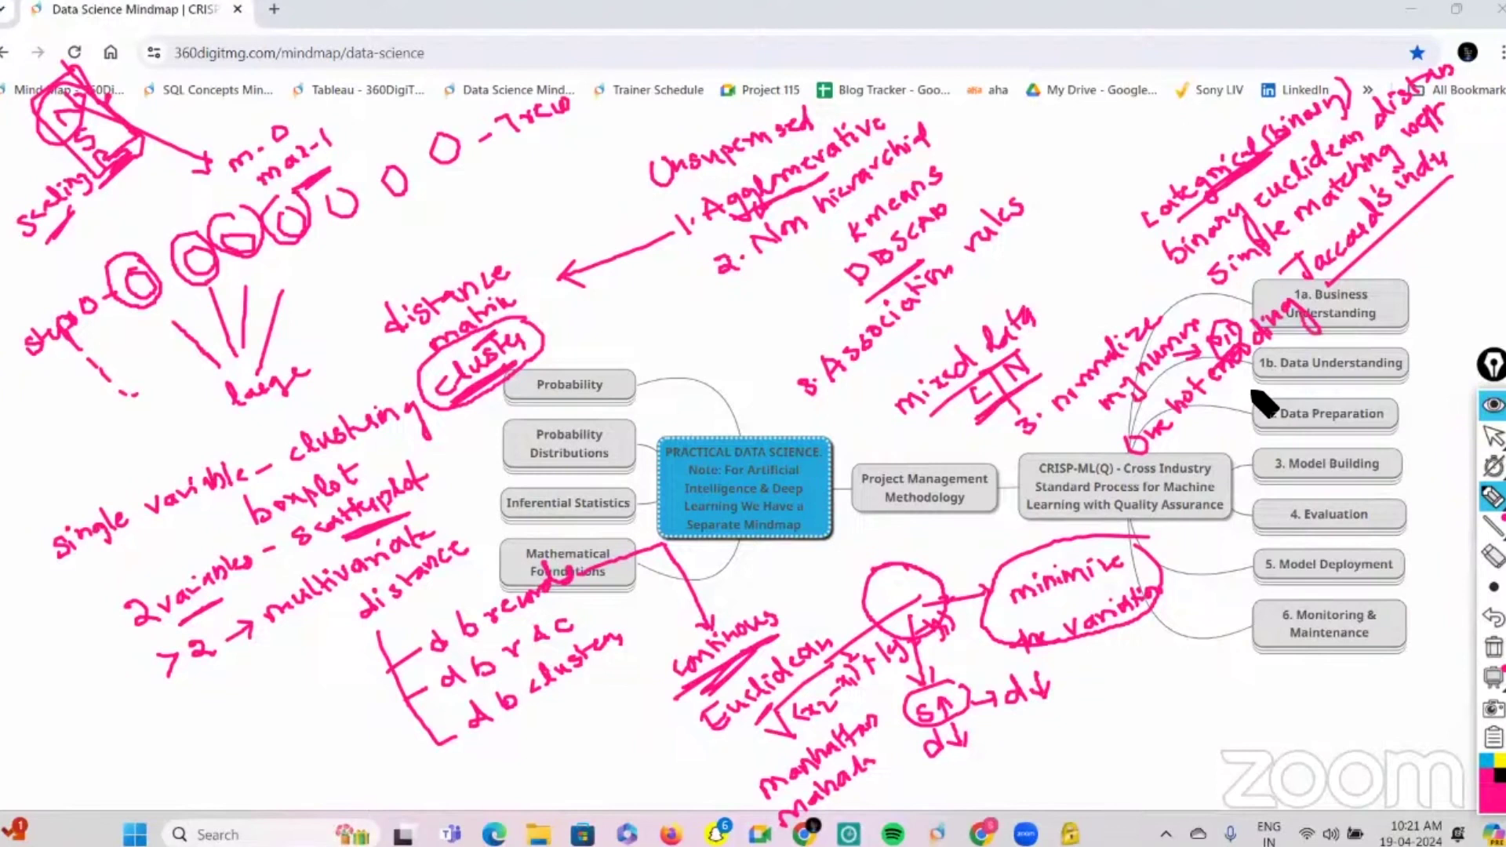
# Step: Add "on categorical" with an arrow to "One hot encoding", and write "Euclidean" over Model Building with a line linking it to the normalize note
pyautogui.moveTo(1212, 436)
pyautogui.mouseDown()
pyautogui.moveTo(1326, 334)
pyautogui.moveTo(1230, 499)
pyautogui.moveTo(1171, 449)
pyautogui.moveTo(1184, 456)
pyautogui.moveTo(1230, 382)
pyautogui.mouseUp()
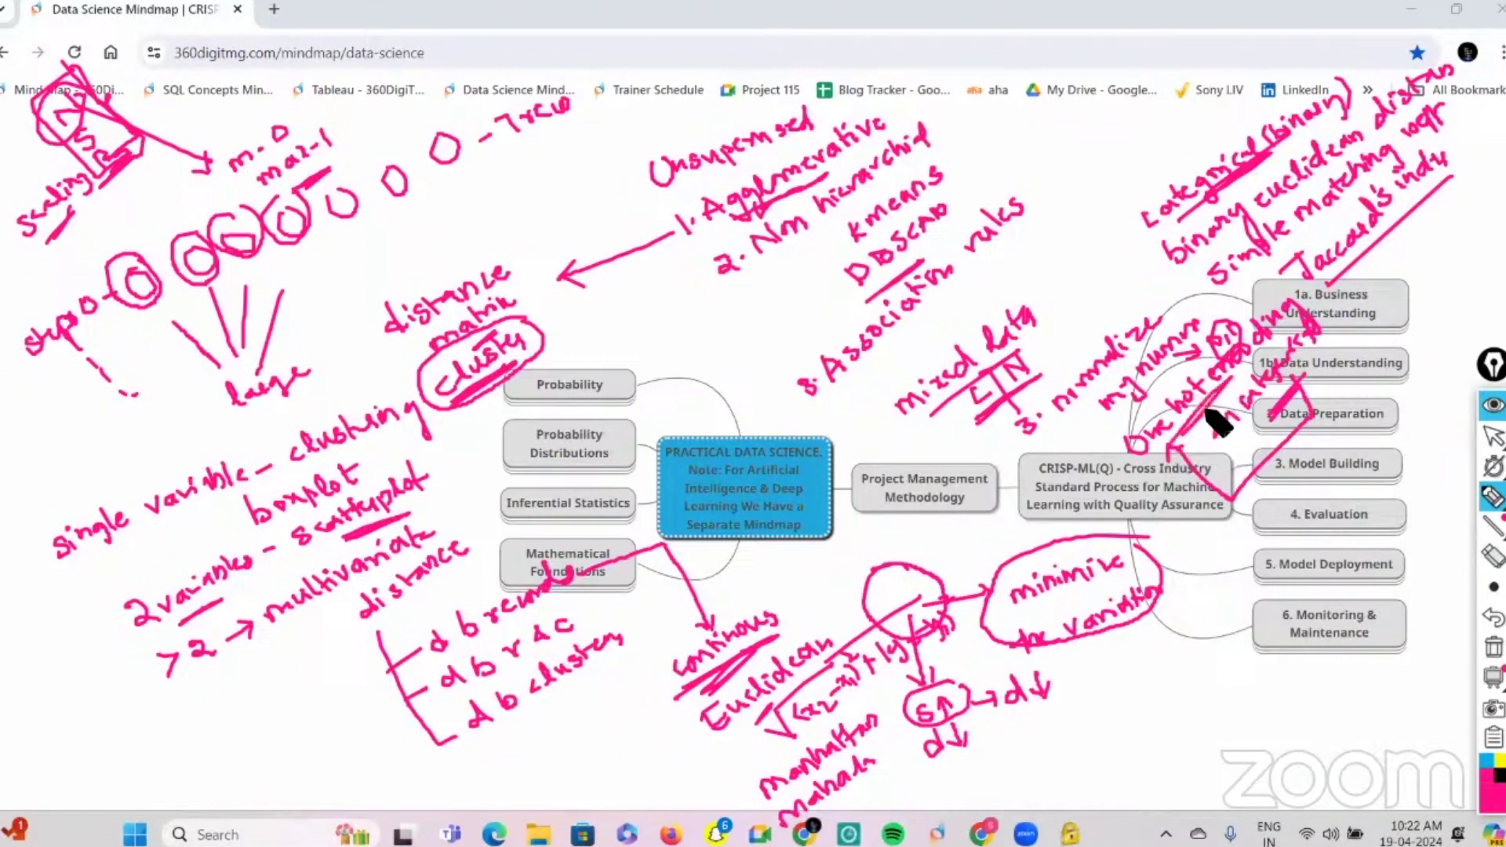
pyautogui.click(1233, 534)
pyautogui.moveTo(1238, 534)
pyautogui.mouseDown()
pyautogui.moveTo(1247, 548)
pyautogui.moveTo(1362, 410)
pyautogui.mouseUp()
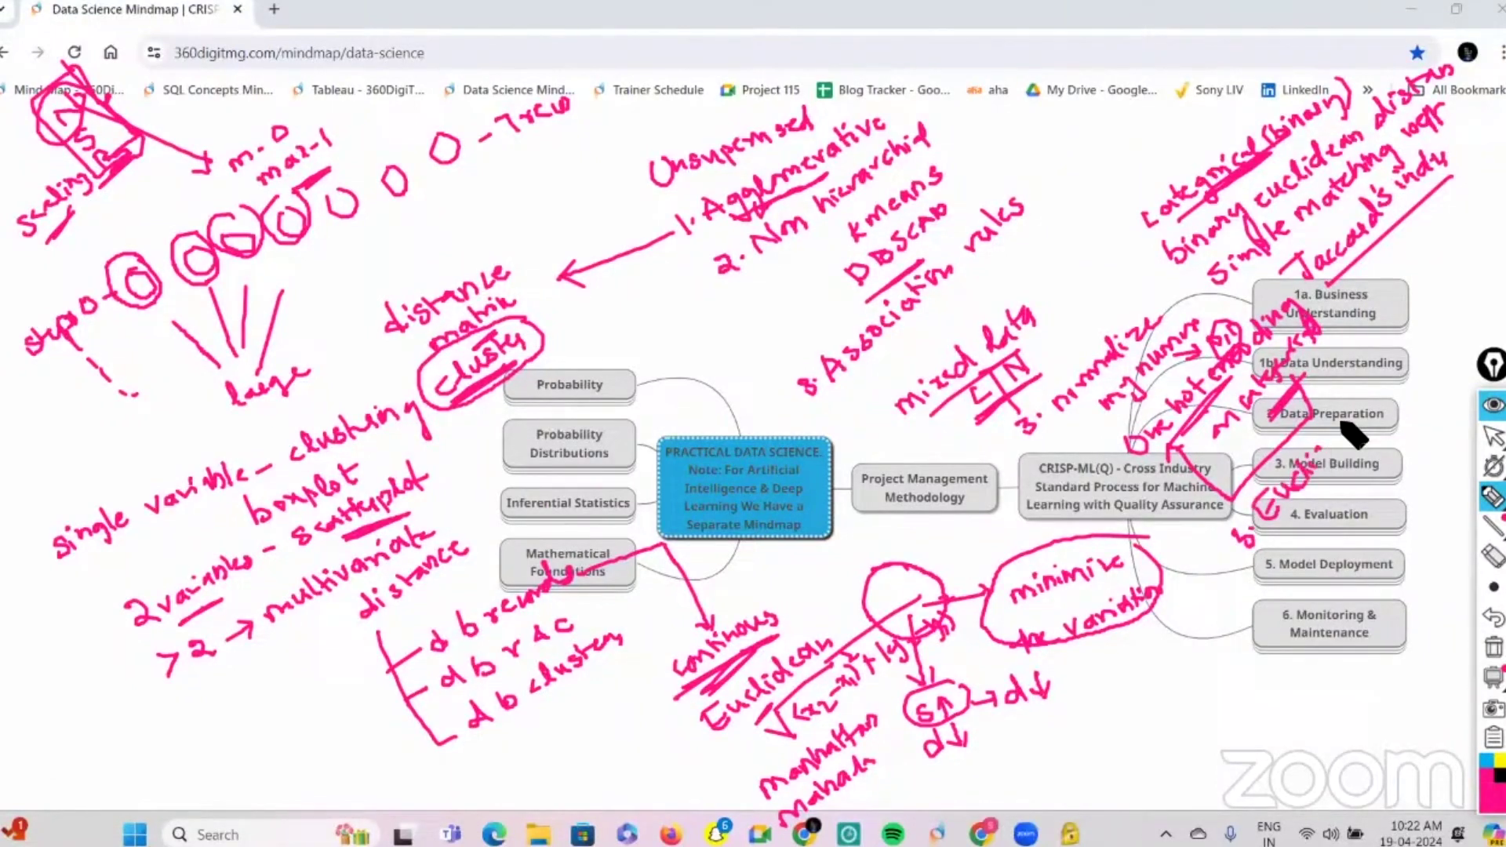
pyautogui.moveTo(1064, 436); pyautogui.dragTo(1078, 427)
pyautogui.moveTo(1134, 506)
pyautogui.mouseDown()
pyautogui.moveTo(1206, 542)
pyautogui.moveTo(1247, 540)
pyautogui.mouseUp()
# Step: Outline "mixed data" and write an underlined "Gower gdc" below Monitoring & Maintenance
pyautogui.moveTo(1031, 281); pyautogui.dragTo(892, 413)
pyautogui.moveTo(1015, 287); pyautogui.dragTo(1030, 314)
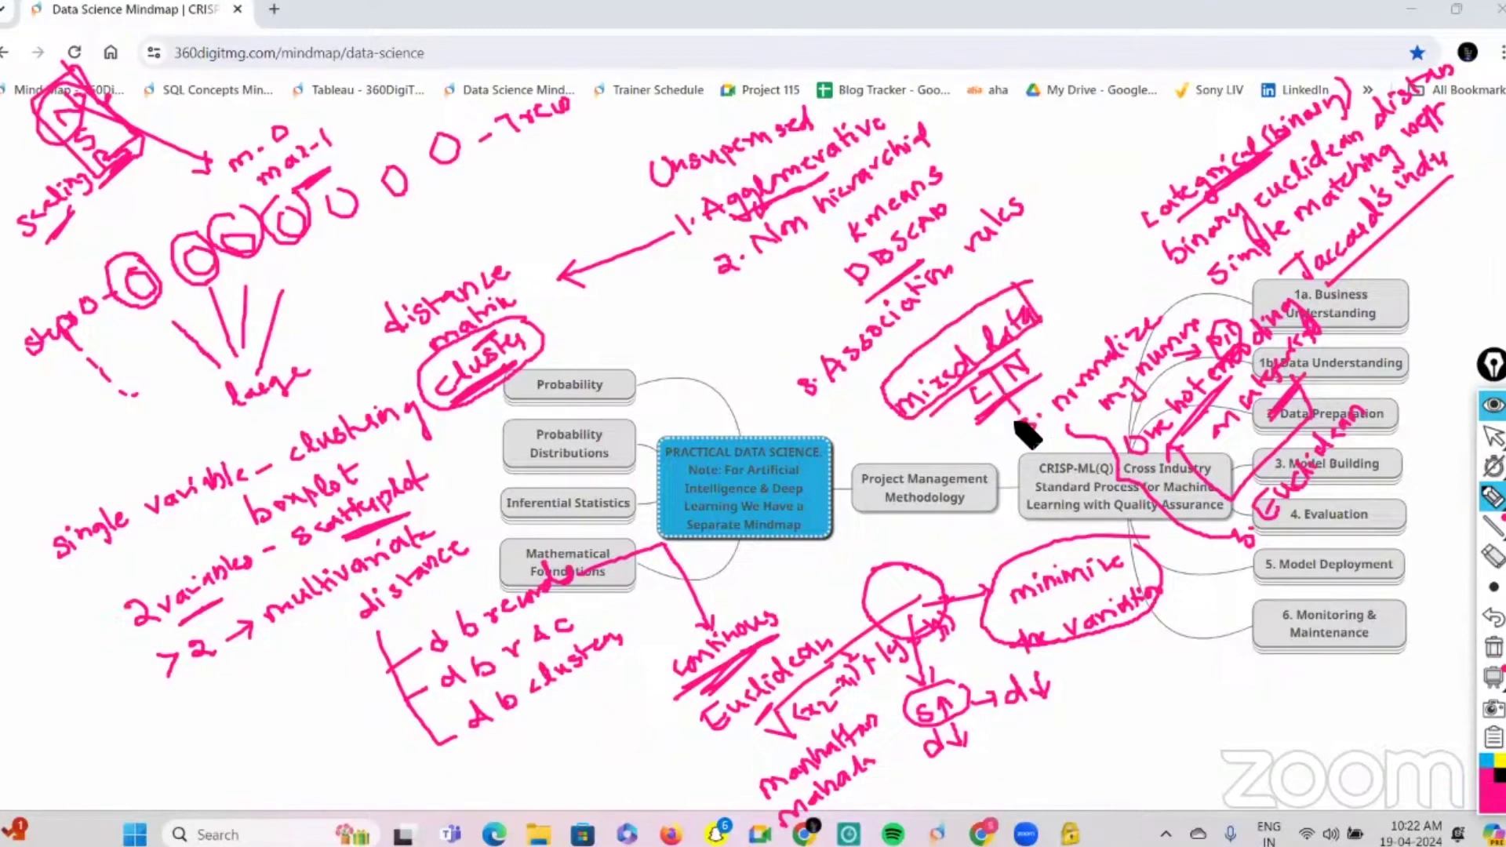
pyautogui.moveTo(1203, 727)
pyautogui.mouseDown()
pyautogui.moveTo(1199, 739)
pyautogui.moveTo(1288, 696)
pyautogui.moveTo(1287, 664)
pyautogui.moveTo(1318, 674)
pyautogui.mouseUp()
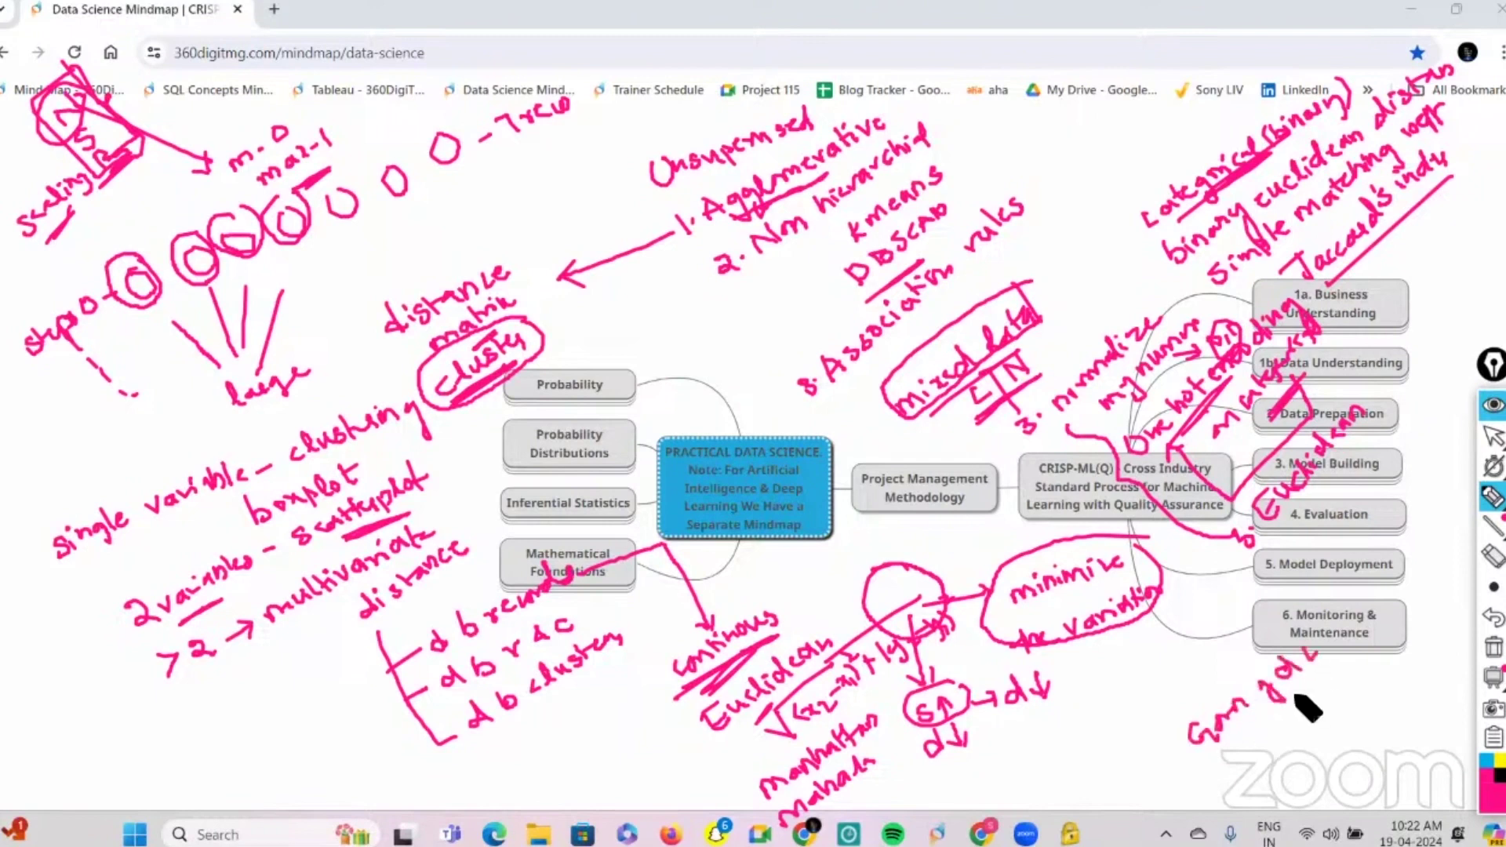
pyautogui.moveTo(1244, 749); pyautogui.dragTo(1318, 686)
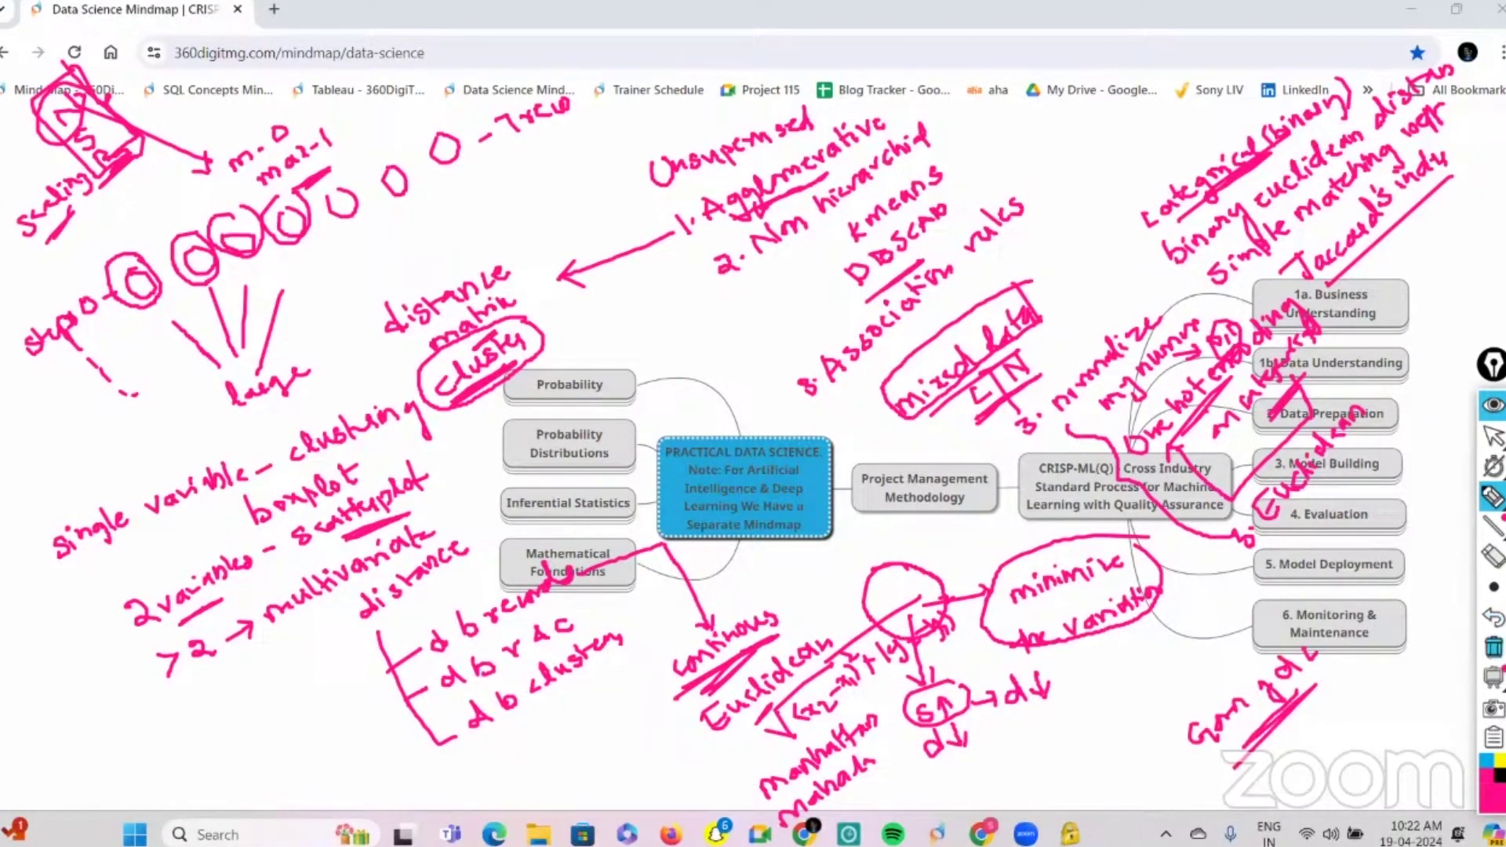
# Step: Clear all ink and write "between records" and "distance between clusters" above the Probability node, underlining "between records" and "clusters"
pyautogui.click(1494, 647)
pyautogui.moveTo(1495, 527)
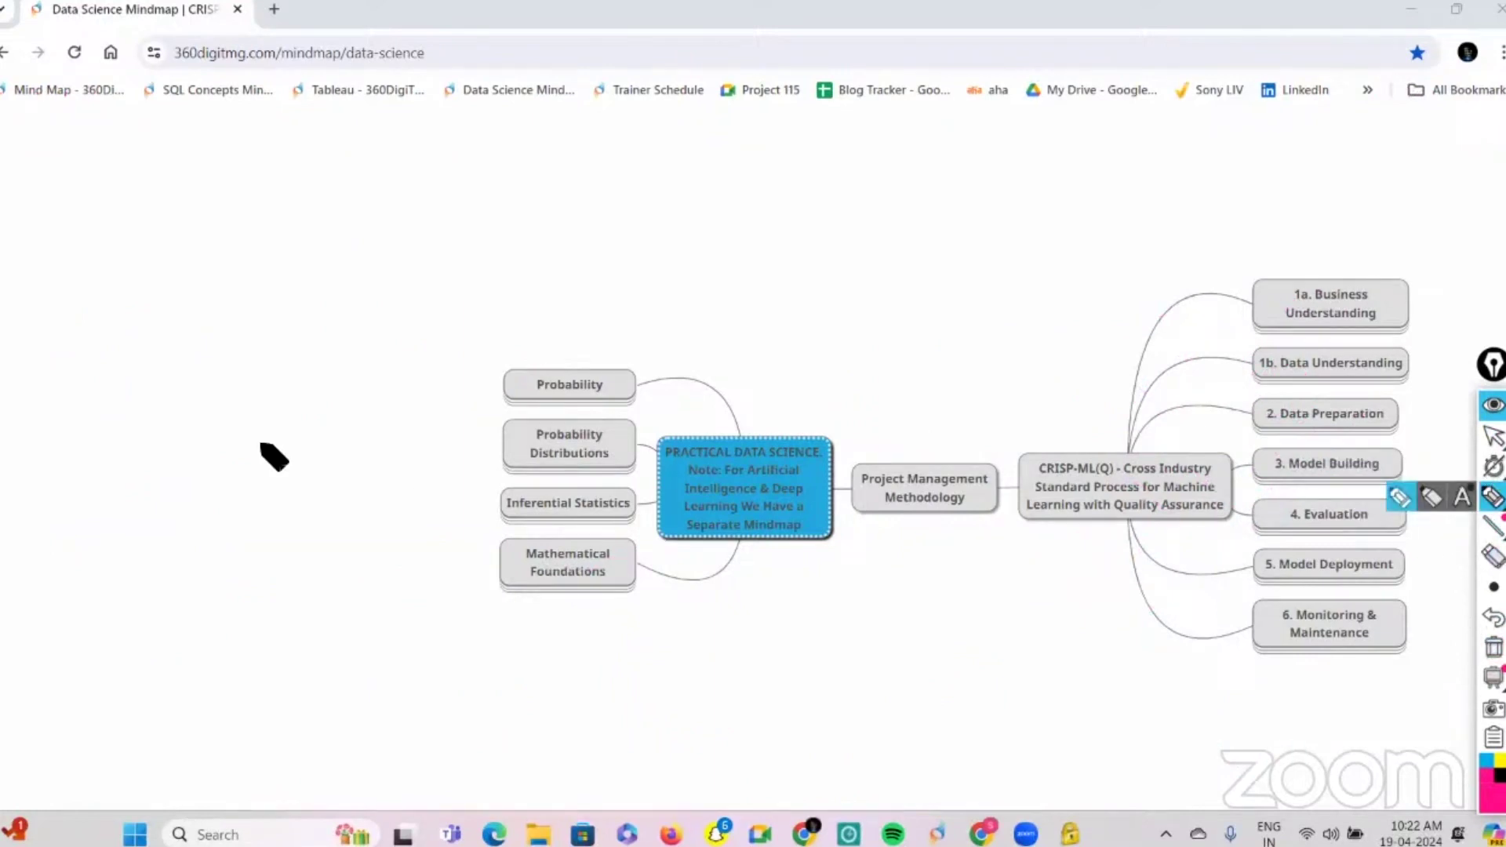
pyautogui.moveTo(298, 203)
pyautogui.mouseDown()
pyautogui.moveTo(393, 144)
pyautogui.moveTo(451, 141)
pyautogui.moveTo(467, 100)
pyautogui.moveTo(327, 224)
pyautogui.moveTo(328, 249)
pyautogui.moveTo(454, 185)
pyautogui.moveTo(531, 114)
pyautogui.mouseUp()
pyautogui.moveTo(487, 182); pyautogui.dragTo(584, 116)
pyautogui.moveTo(511, 207); pyautogui.dragTo(559, 178)
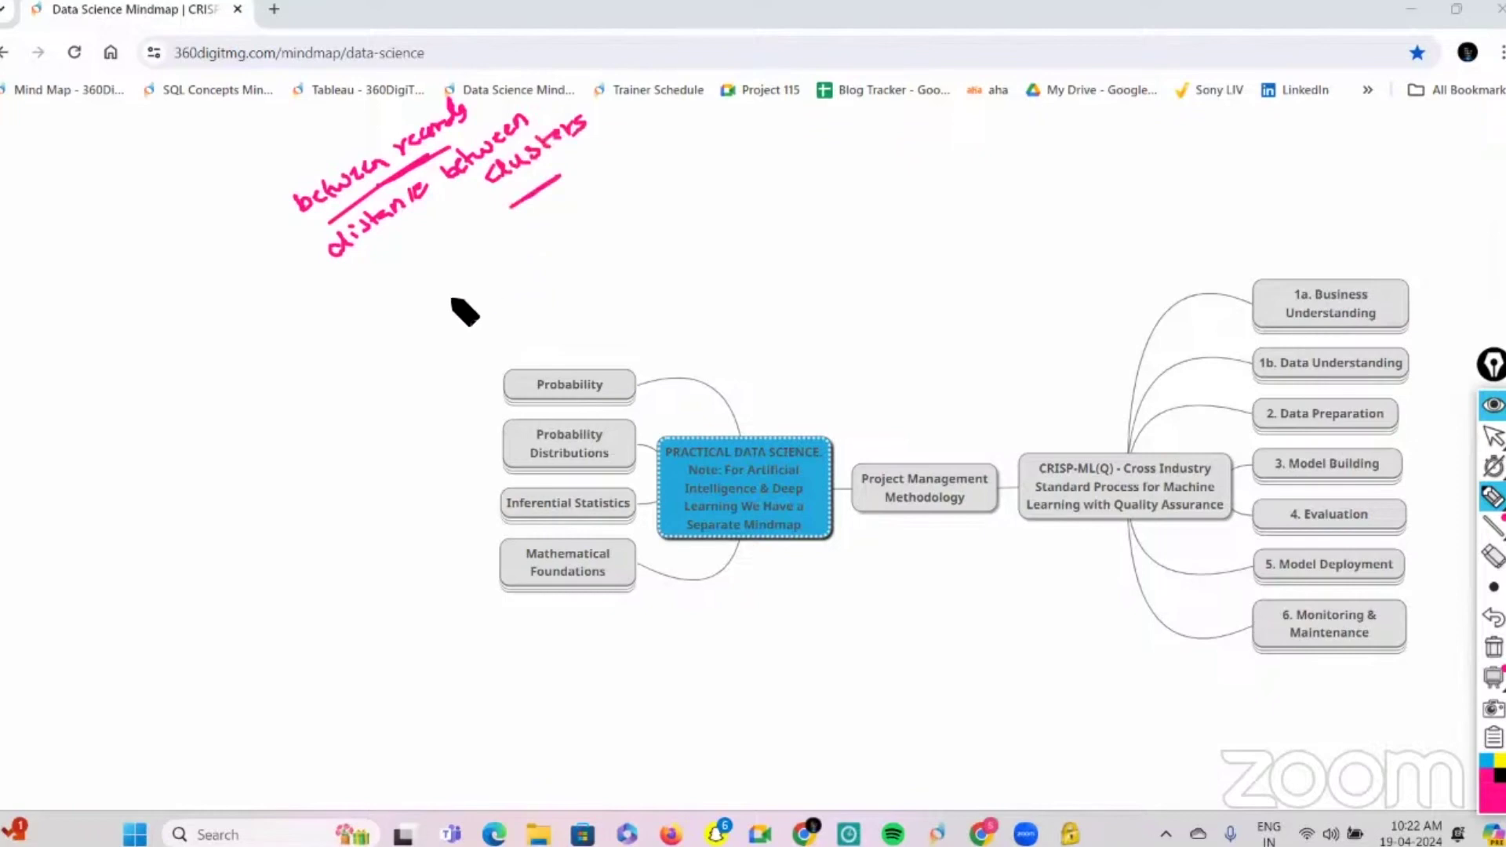
# Step: Write "linkage" under "distance between clusters" and draw a branching bracket beside it
pyautogui.moveTo(424, 276)
pyautogui.mouseDown()
pyautogui.moveTo(437, 297)
pyautogui.moveTo(511, 249)
pyautogui.moveTo(518, 273)
pyautogui.moveTo(518, 235)
pyautogui.mouseUp()
pyautogui.moveTo(541, 199); pyautogui.dragTo(587, 267)
pyautogui.moveTo(524, 226); pyautogui.dragTo(571, 182)
pyautogui.moveTo(567, 241)
pyautogui.mouseDown()
pyautogui.moveTo(584, 228)
pyautogui.moveTo(620, 264)
pyautogui.mouseUp()
# Step: Label the linkage bracket's branches "single", "complete", "average" and "centroid"
pyautogui.moveTo(595, 165)
pyautogui.mouseDown()
pyautogui.moveTo(583, 181)
pyautogui.moveTo(604, 177)
pyautogui.mouseUp()
pyautogui.moveTo(606, 162)
pyautogui.mouseDown()
pyautogui.moveTo(619, 167)
pyautogui.moveTo(610, 214)
pyautogui.mouseUp()
pyautogui.moveTo(615, 204)
pyautogui.mouseDown()
pyautogui.moveTo(671, 179)
pyautogui.moveTo(689, 146)
pyautogui.mouseUp()
pyautogui.moveTo(617, 244)
pyautogui.mouseDown()
pyautogui.moveTo(628, 220)
pyautogui.moveTo(702, 174)
pyautogui.mouseUp()
pyautogui.click(649, 237)
pyautogui.moveTo(676, 242); pyautogui.dragTo(722, 200)
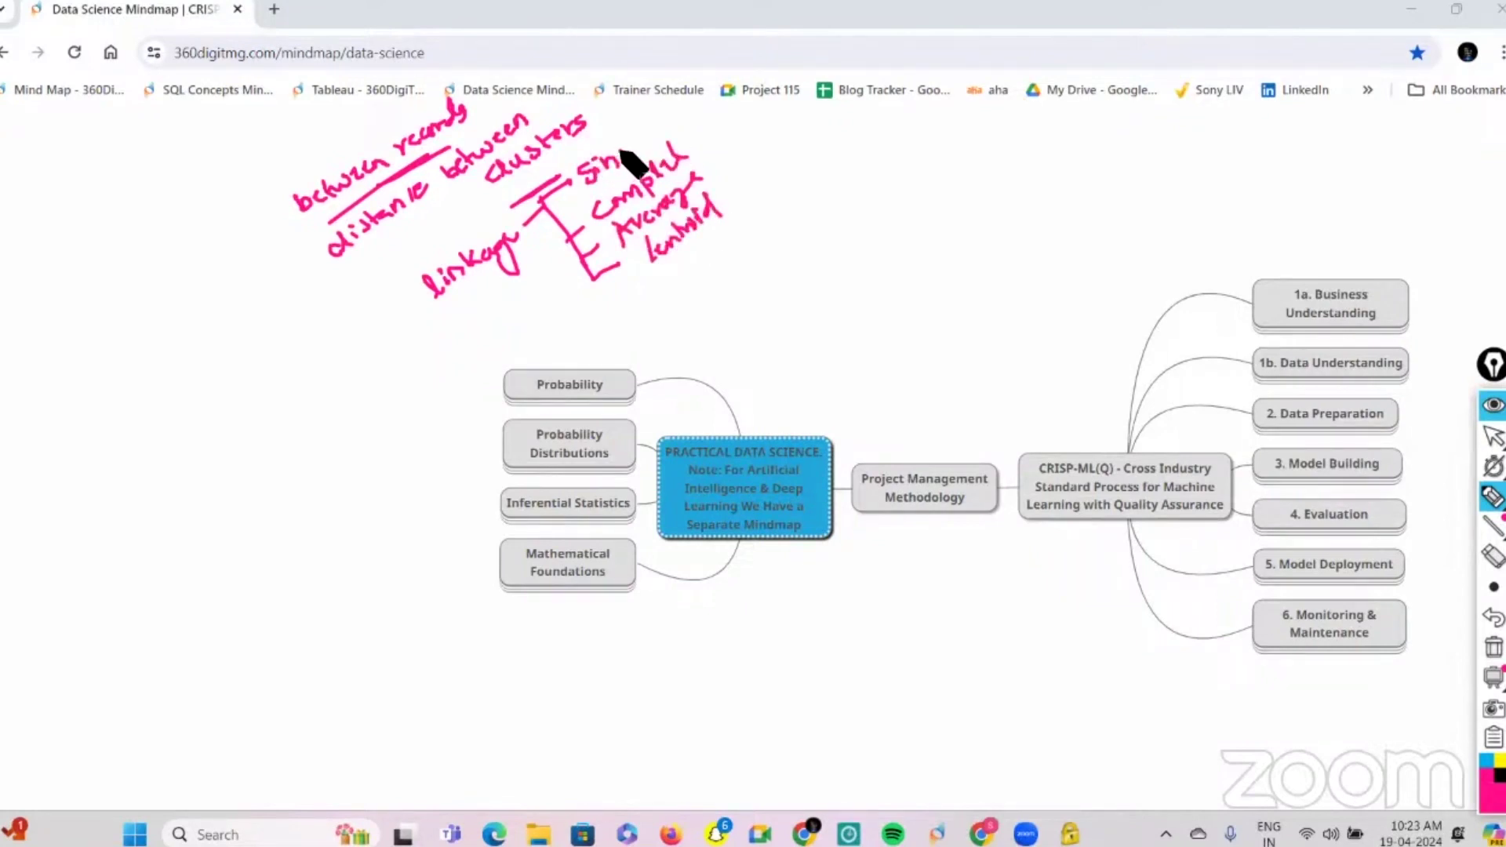
pyautogui.moveTo(621, 161); pyautogui.dragTo(645, 145)
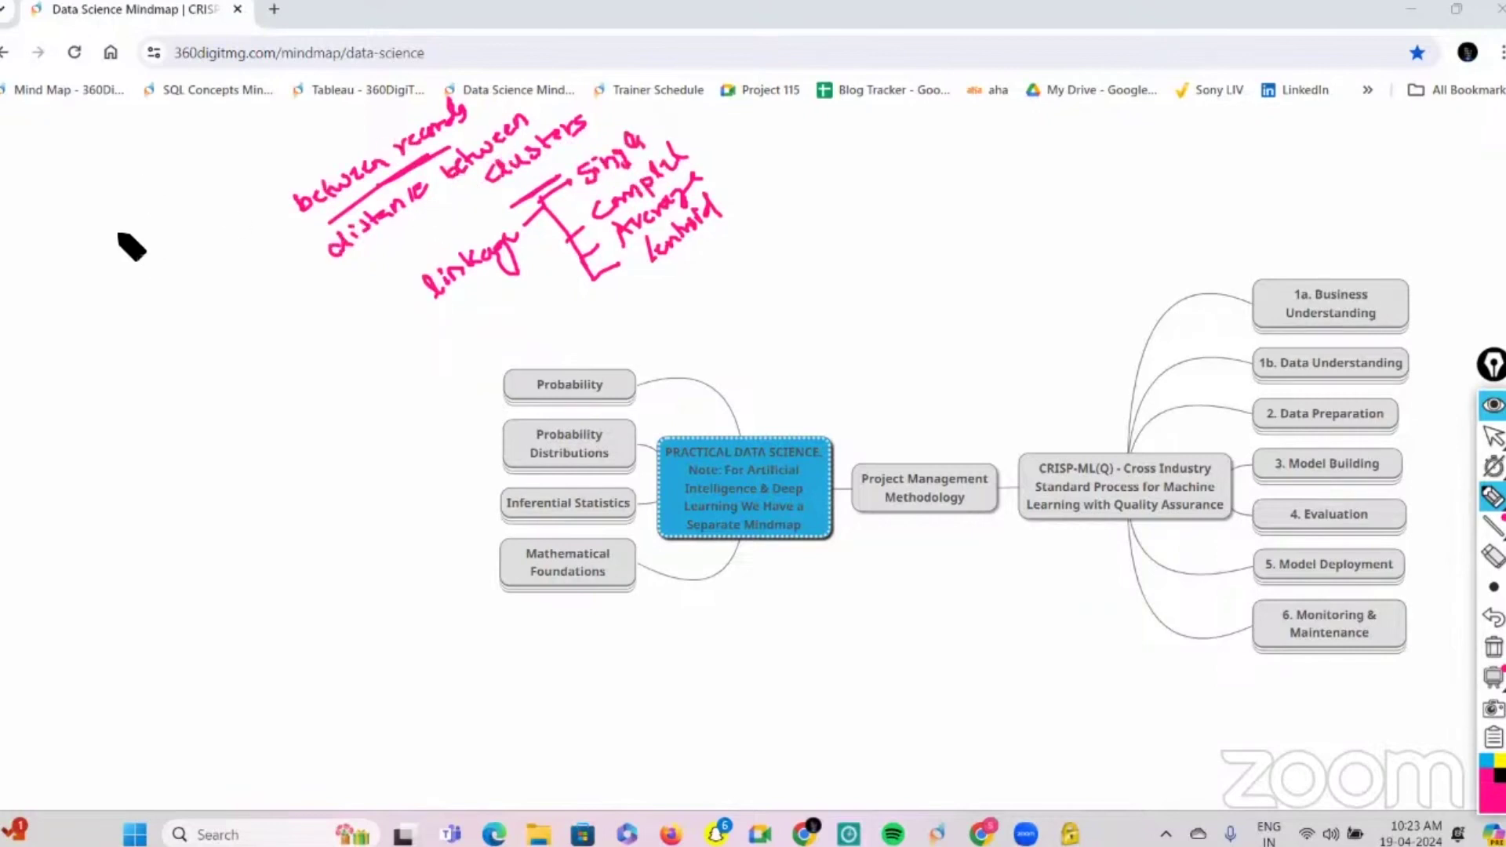
# Step: Write an underlined "Agglomerative" beside the "between records" note
pyautogui.moveTo(122, 234); pyautogui.dragTo(279, 122)
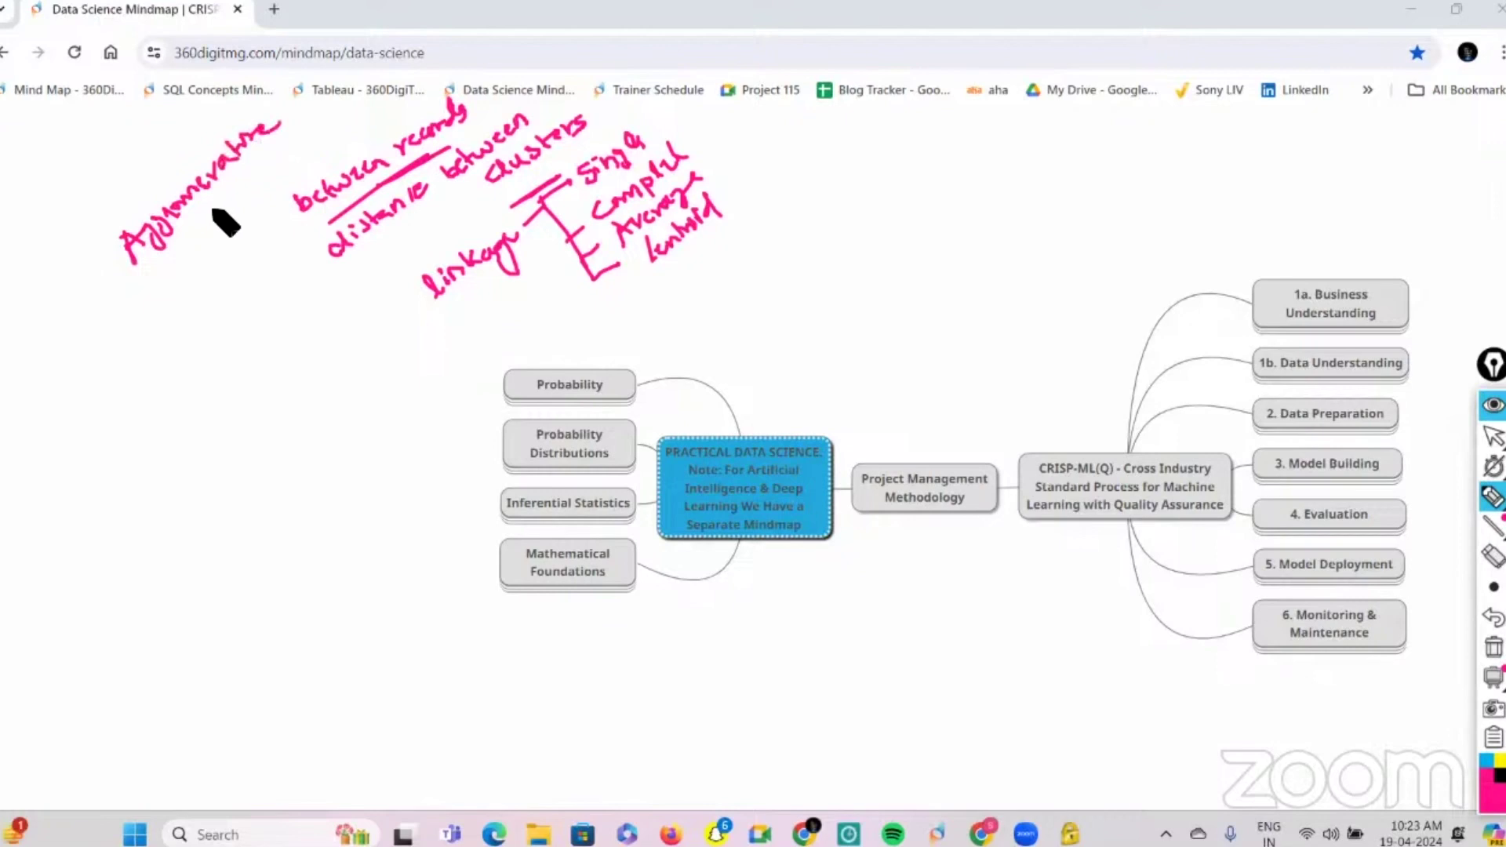
pyautogui.moveTo(208, 214); pyautogui.dragTo(253, 171)
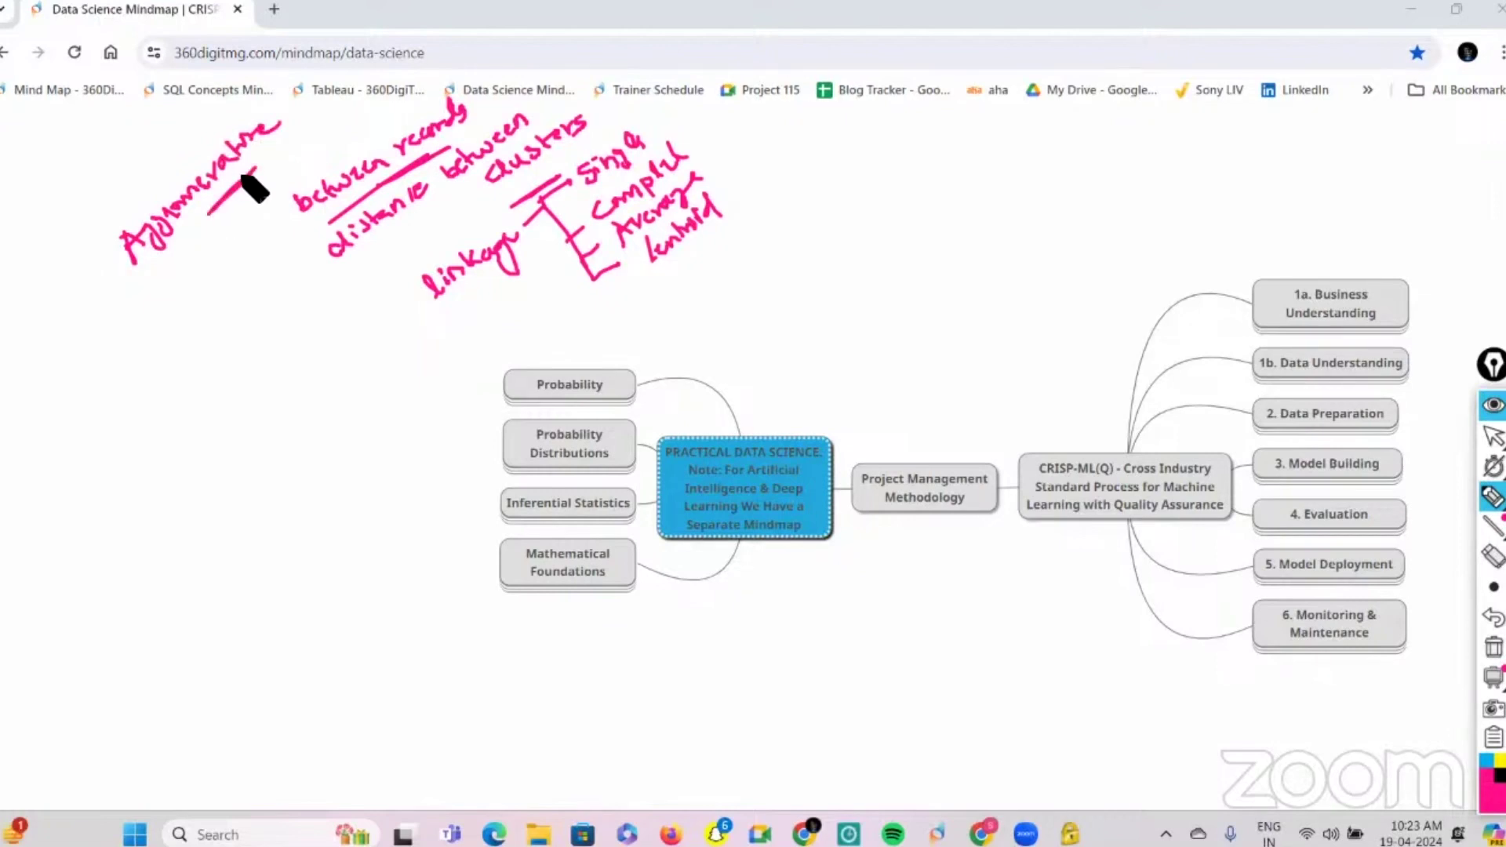
# Step: Leave drawing mode and search the installed apps for "ra"
pyautogui.click(1494, 436)
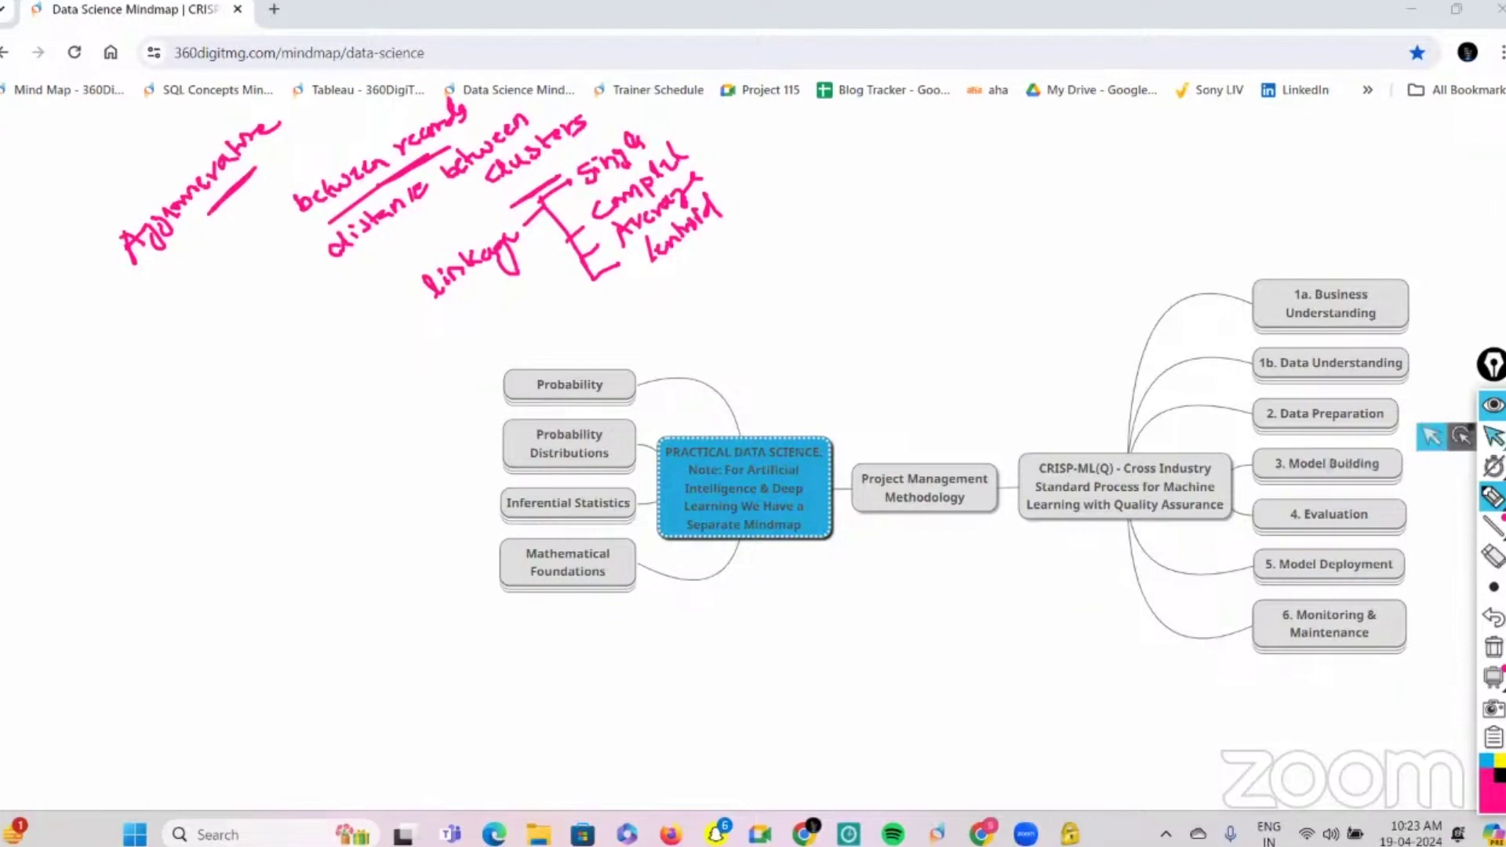
pyautogui.press('super')
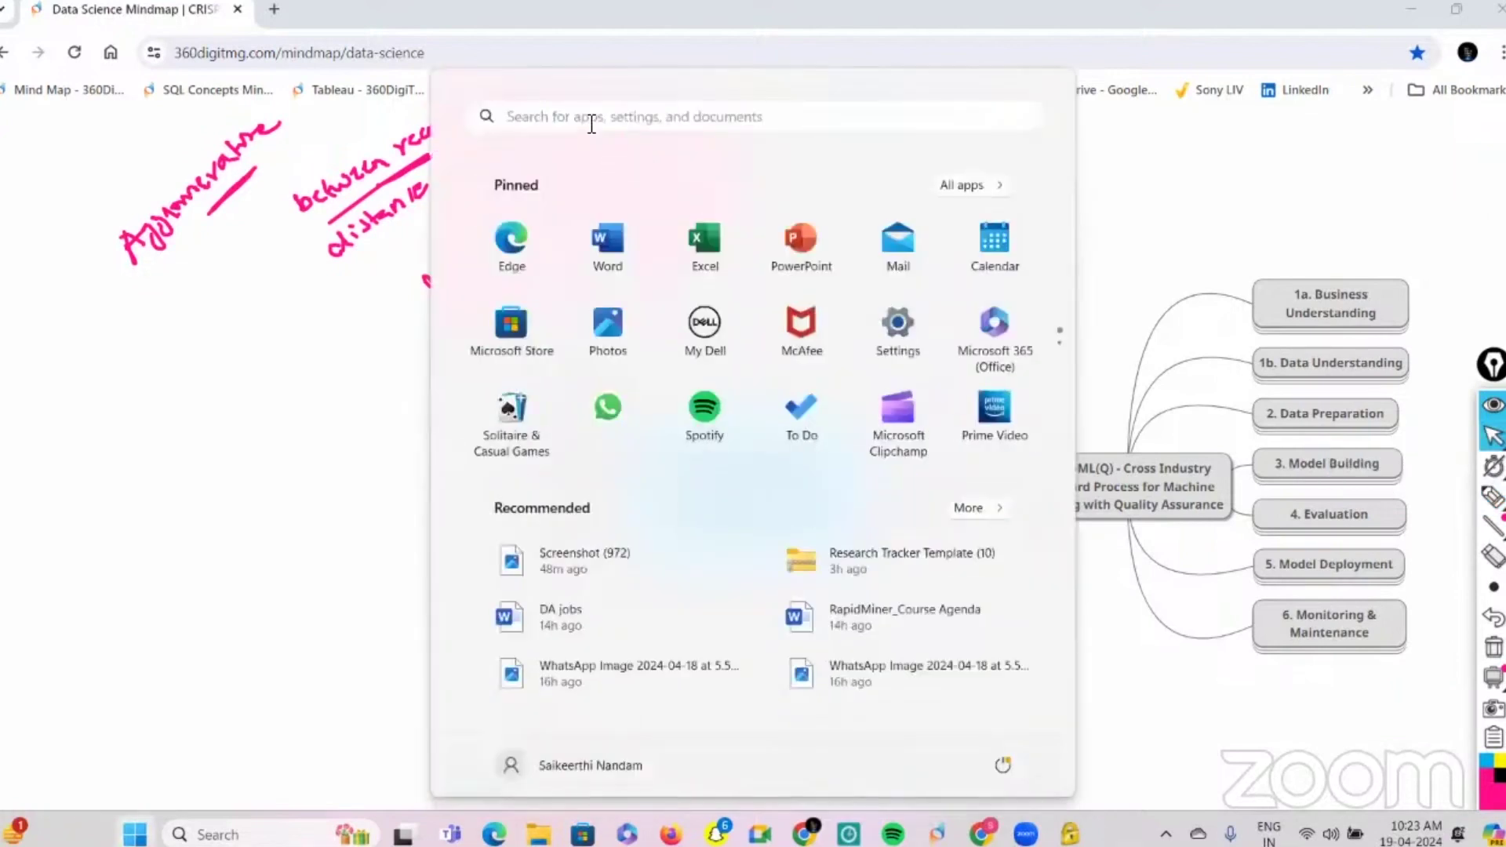
pyautogui.click(592, 117)
pyautogui.write('ra')
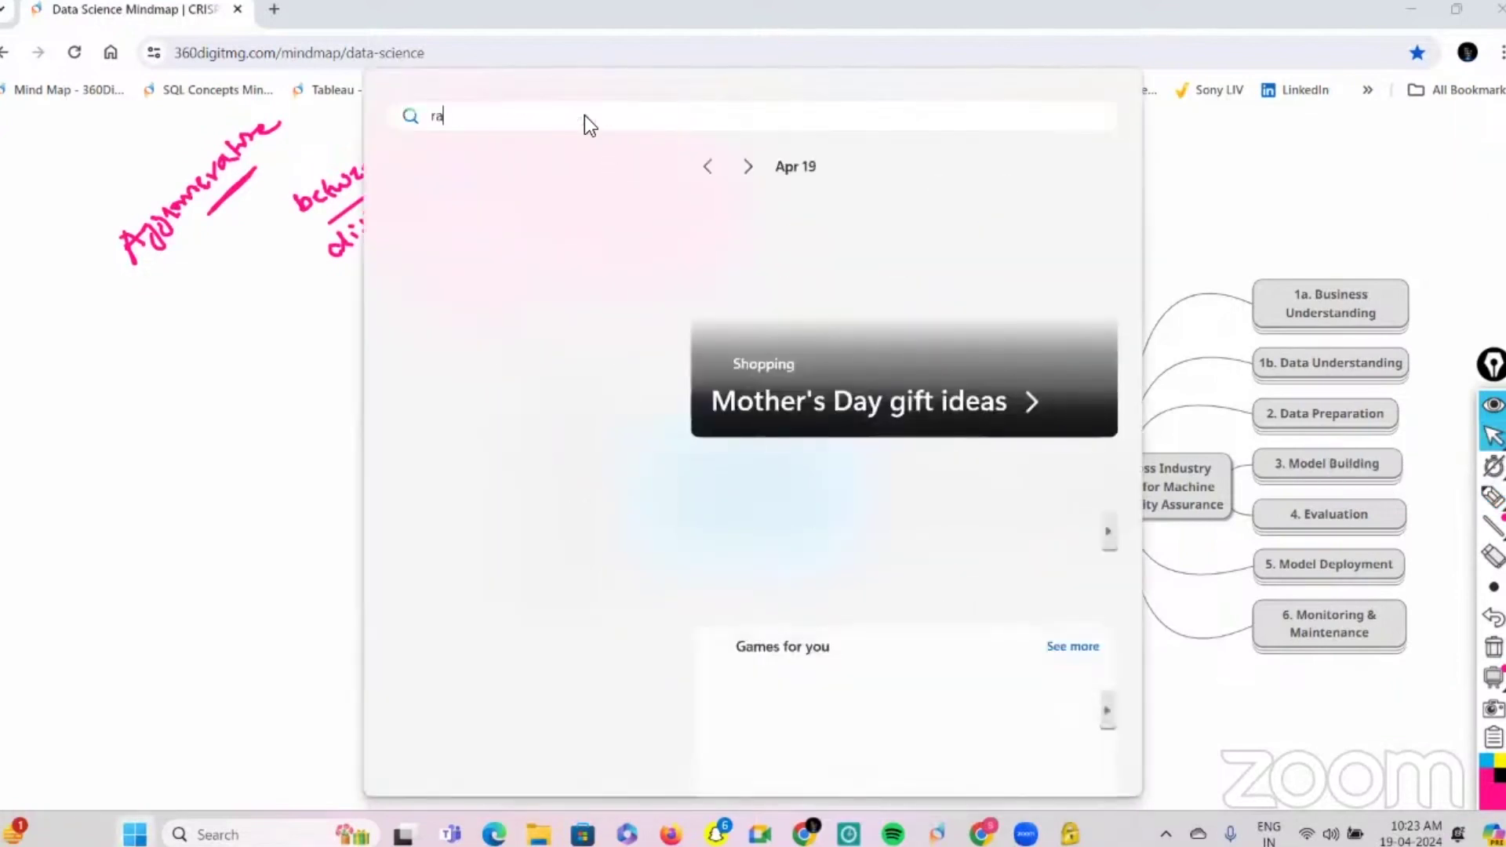
# Step: Search the computer for RapidMiner Studio, launch it, clear the handwritten screen notes and start a blank process
pyautogui.write('pid')
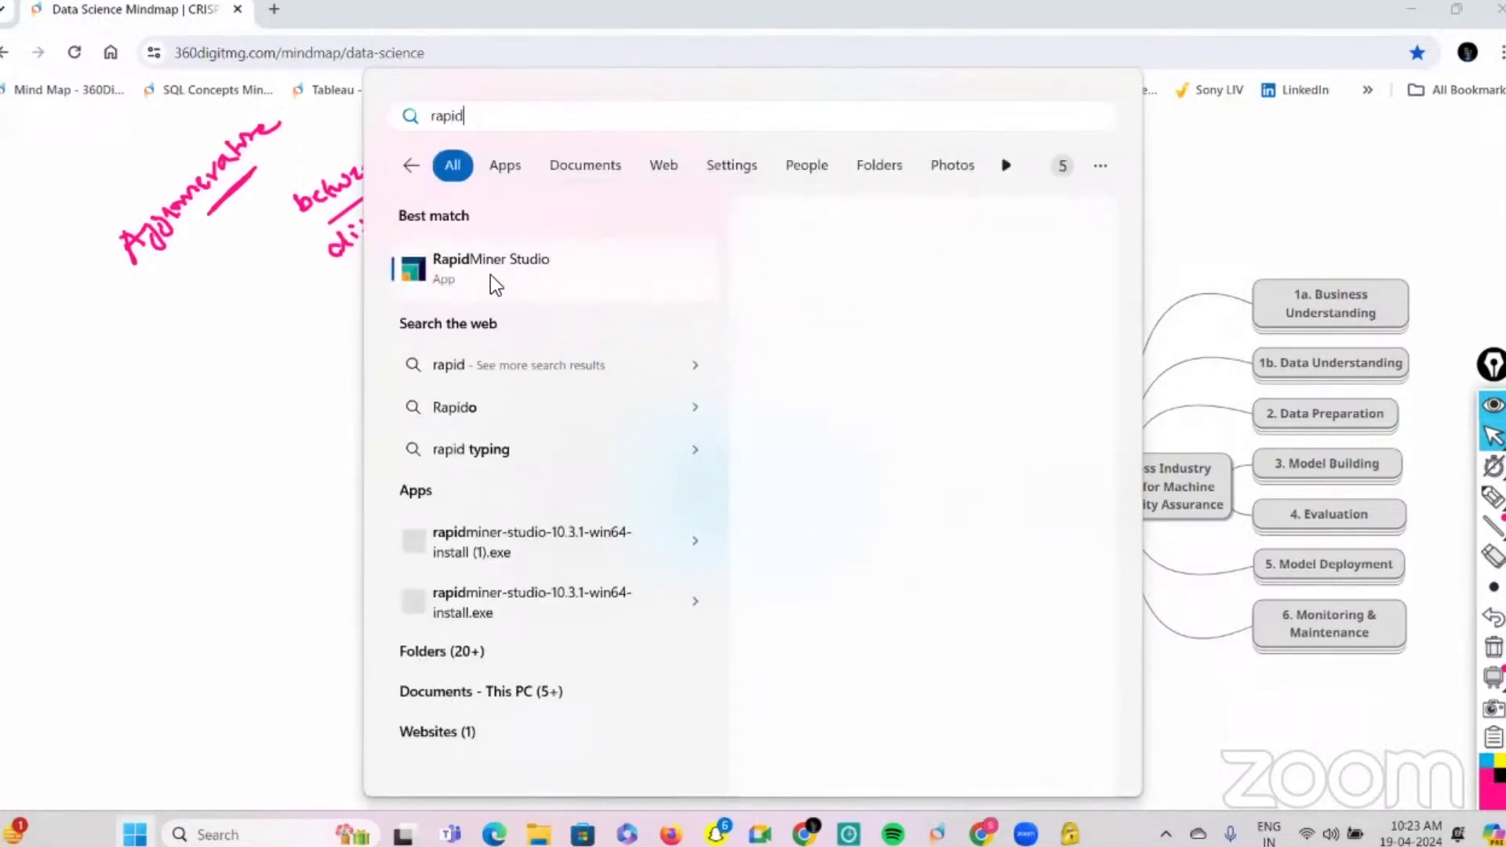
pyautogui.click(491, 276)
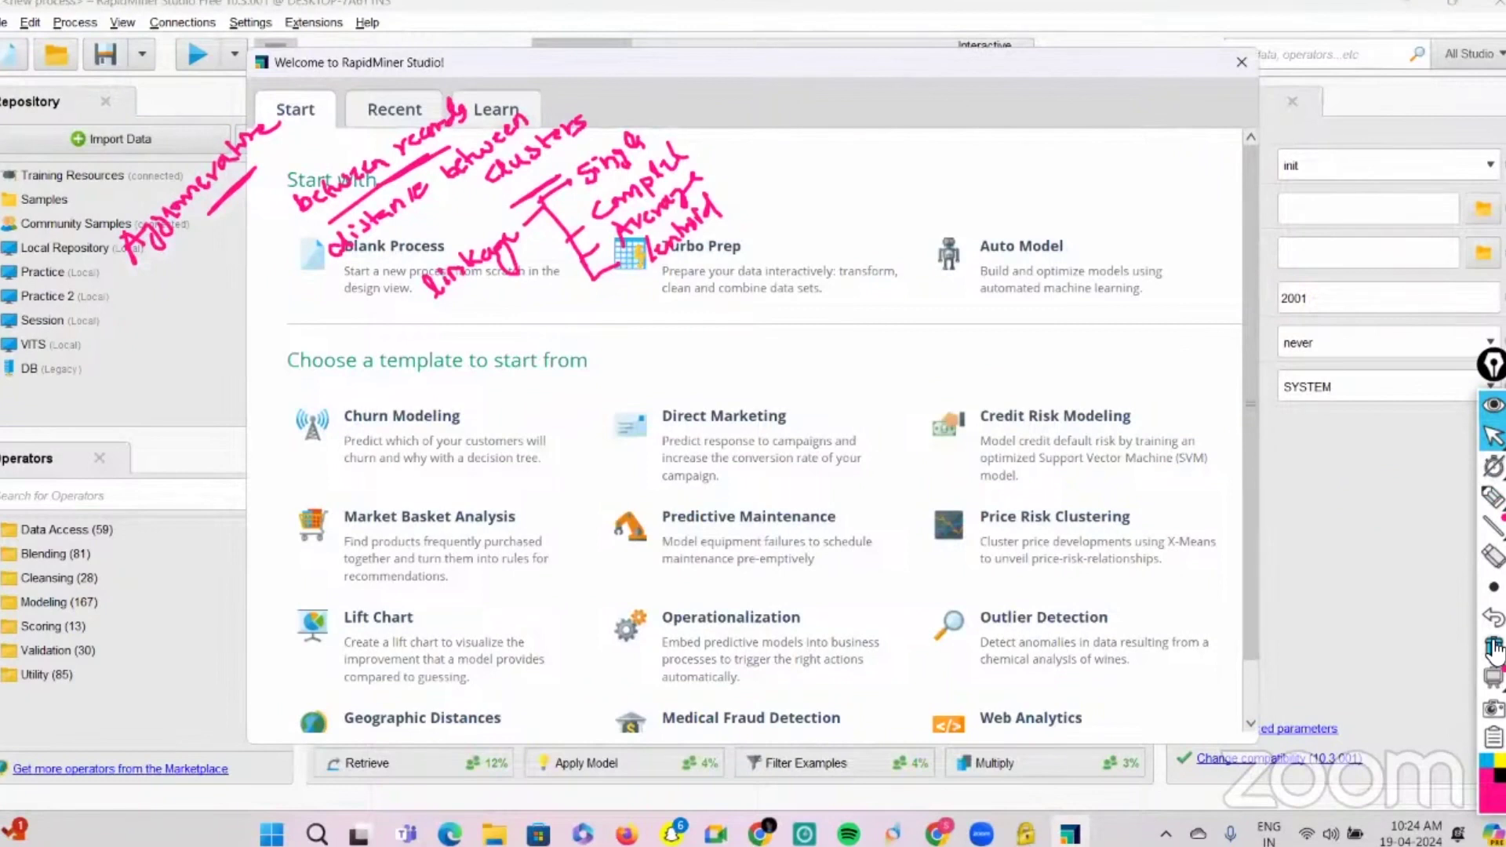
pyautogui.click(1495, 648)
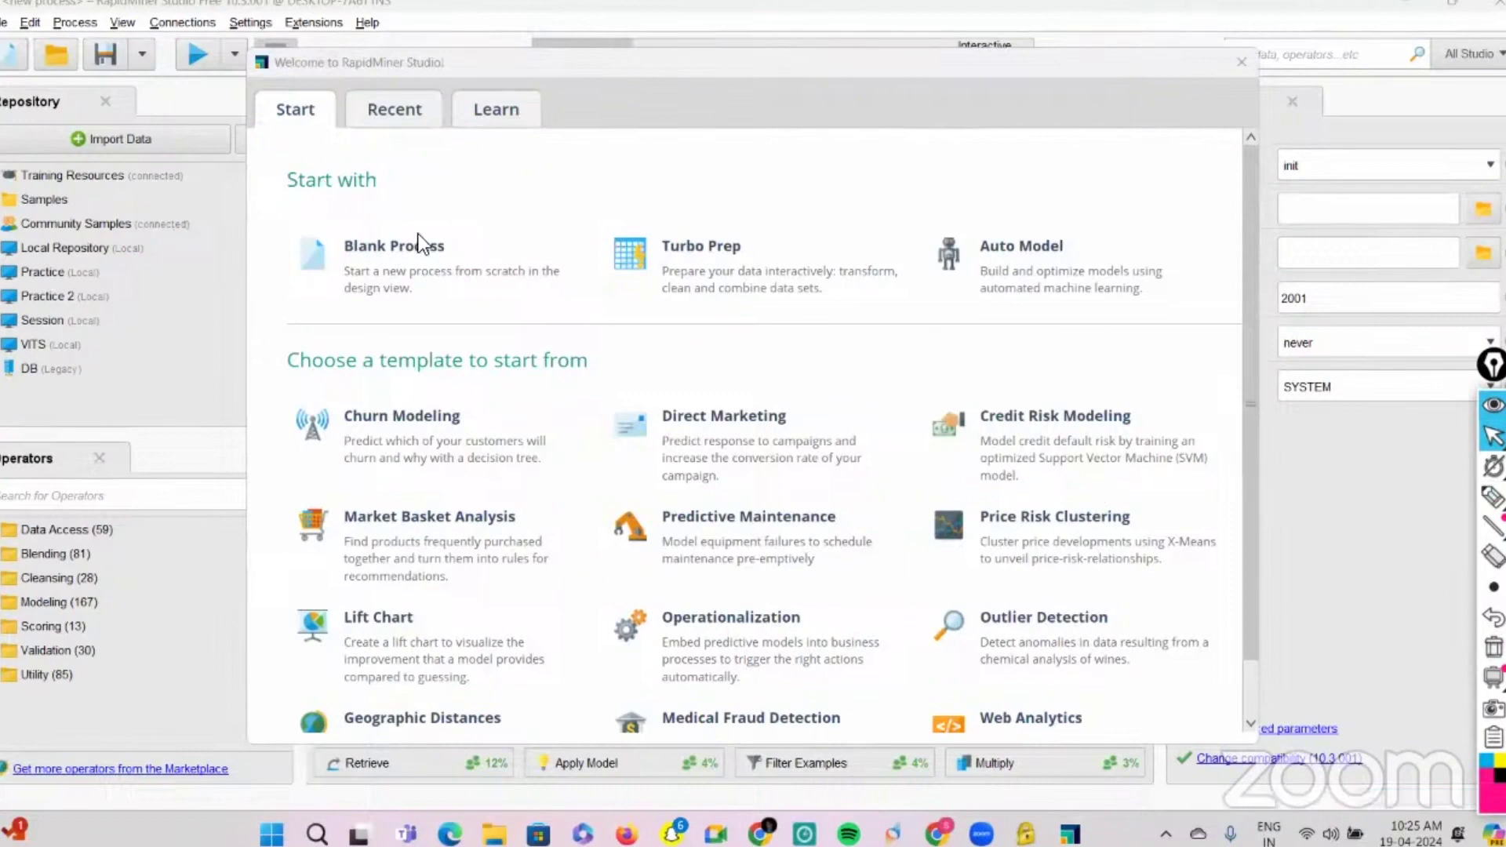
pyautogui.click(420, 257)
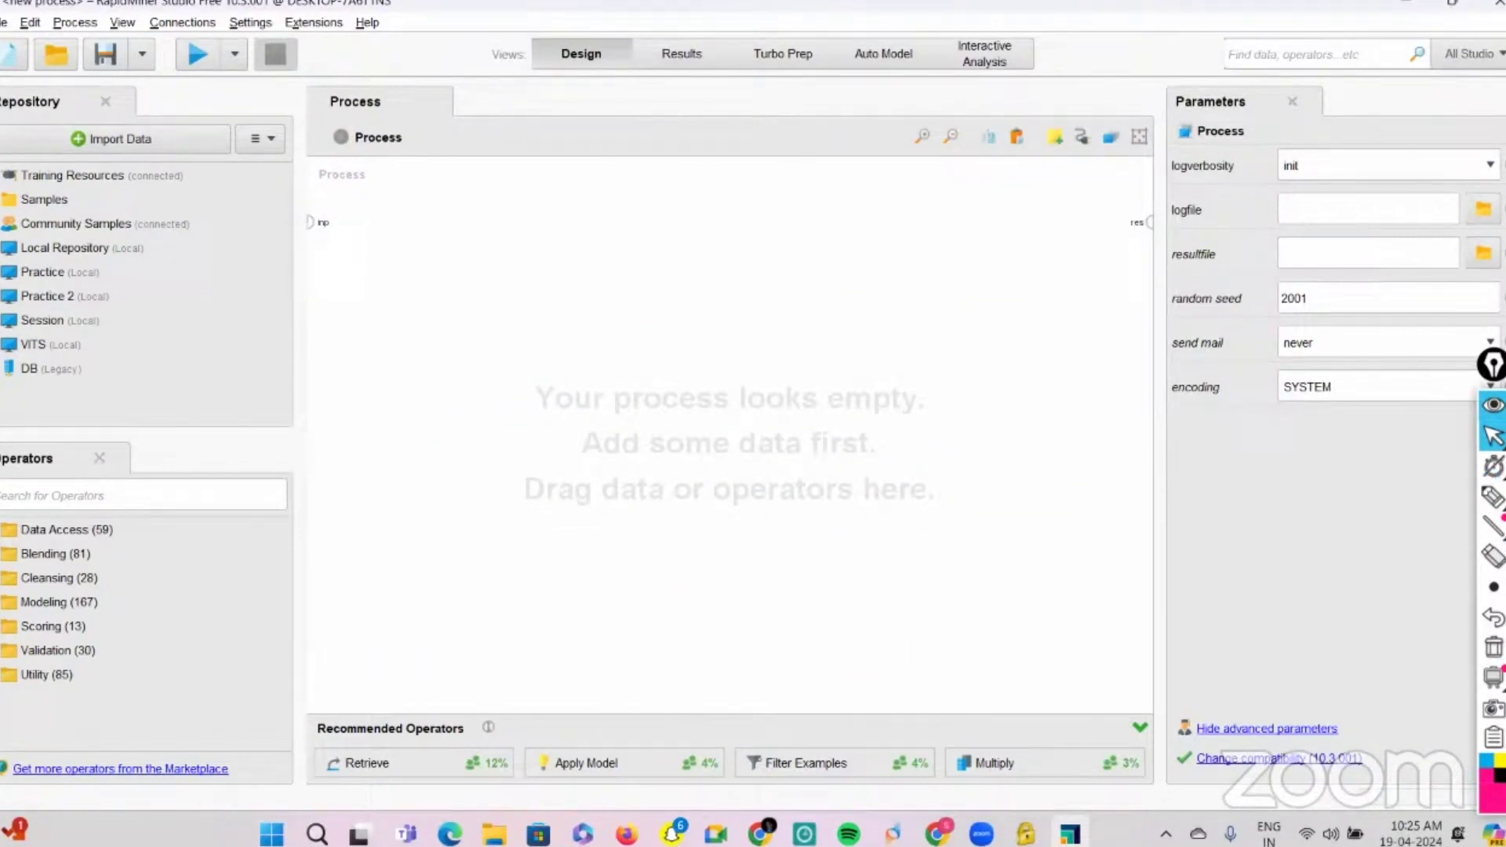
# Step: Handwrite "Rapid" over an underline with "NCD for data" below it, using the screen annotation pen in the empty Parameters area
pyautogui.click(1494, 497)
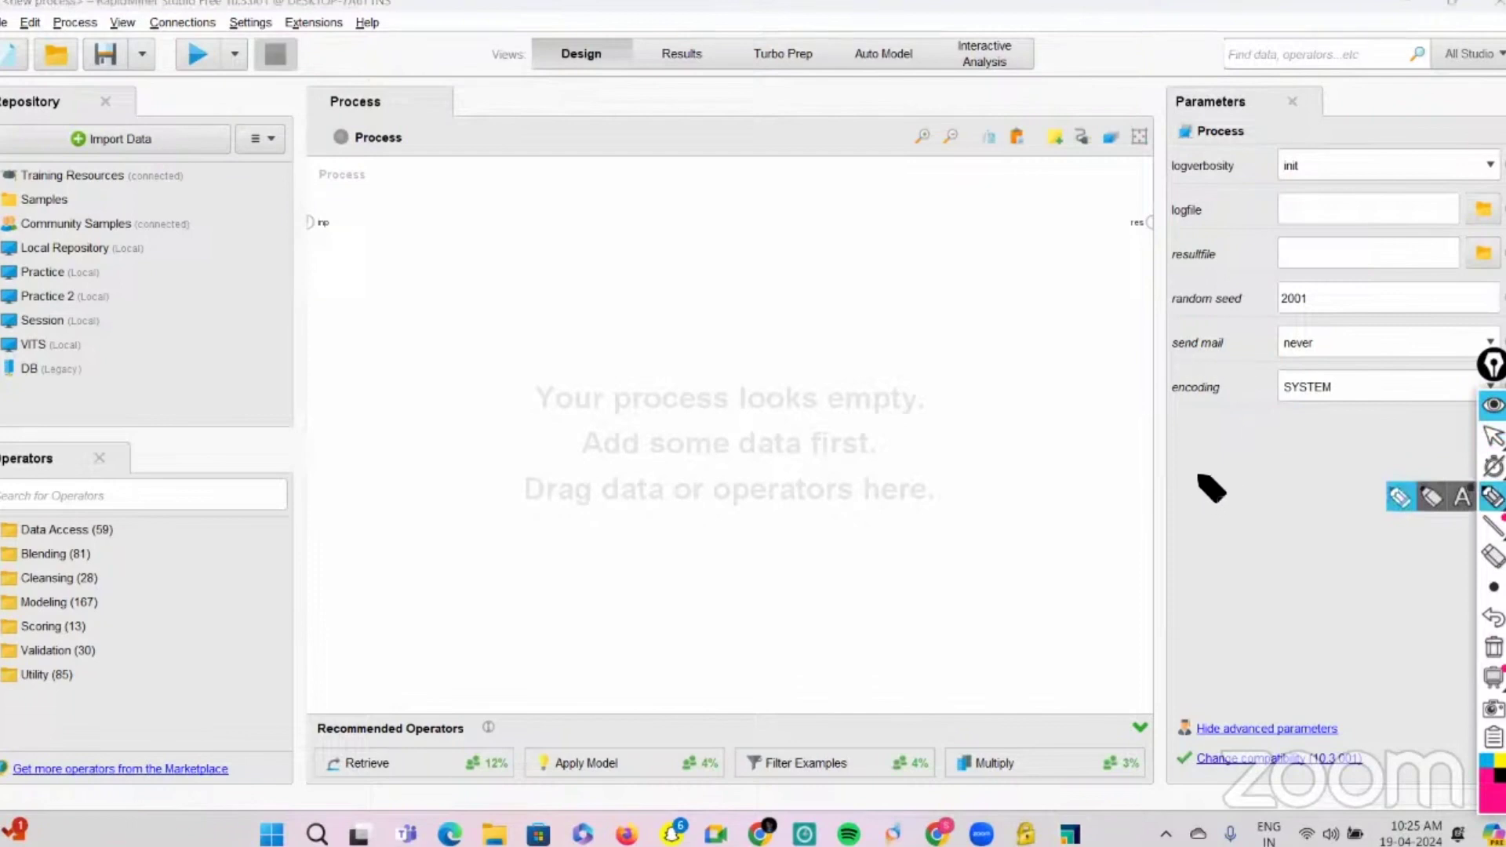
pyautogui.moveTo(1204, 476)
pyautogui.mouseDown()
pyautogui.moveTo(1207, 497)
pyautogui.moveTo(1217, 490)
pyautogui.mouseUp()
pyautogui.moveTo(1221, 479); pyautogui.dragTo(1271, 446)
pyautogui.moveTo(1197, 537); pyautogui.dragTo(1299, 463)
pyautogui.moveTo(1233, 543)
pyautogui.mouseDown()
pyautogui.moveTo(1280, 527)
pyautogui.moveTo(1370, 425)
pyautogui.moveTo(1395, 420)
pyautogui.moveTo(1382, 471)
pyautogui.moveTo(1391, 410)
pyautogui.moveTo(1366, 444)
pyautogui.moveTo(1400, 456)
pyautogui.mouseUp()
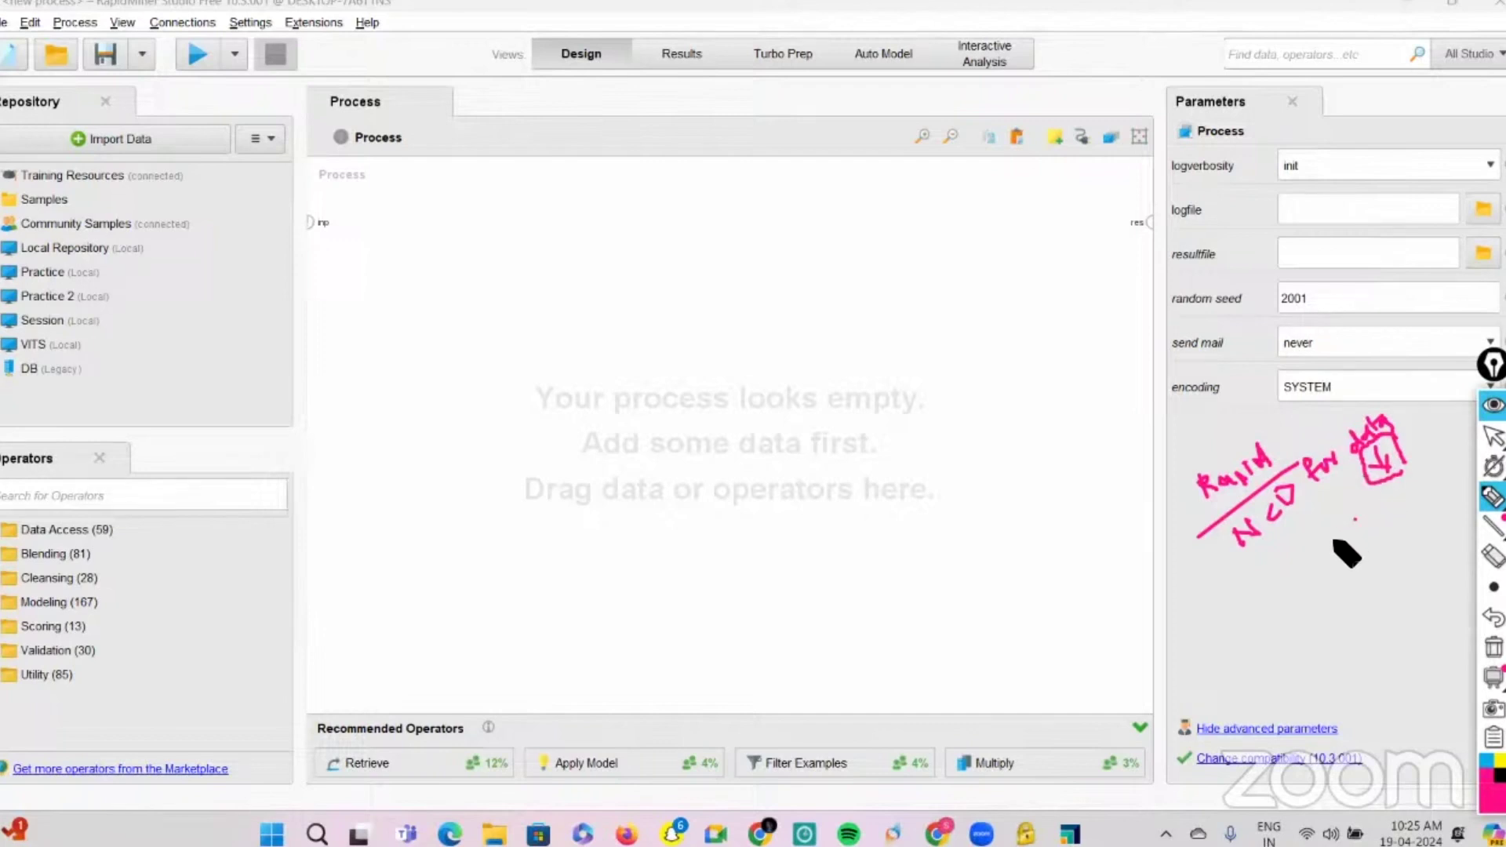
# Step: Handwrite a diagonal column of letters with a bracket and an arrow toward a boxed "codes", and box the letters and "Rapid"
pyautogui.moveTo(1334, 553)
pyautogui.mouseDown()
pyautogui.moveTo(1354, 549)
pyautogui.moveTo(1387, 587)
pyautogui.mouseUp()
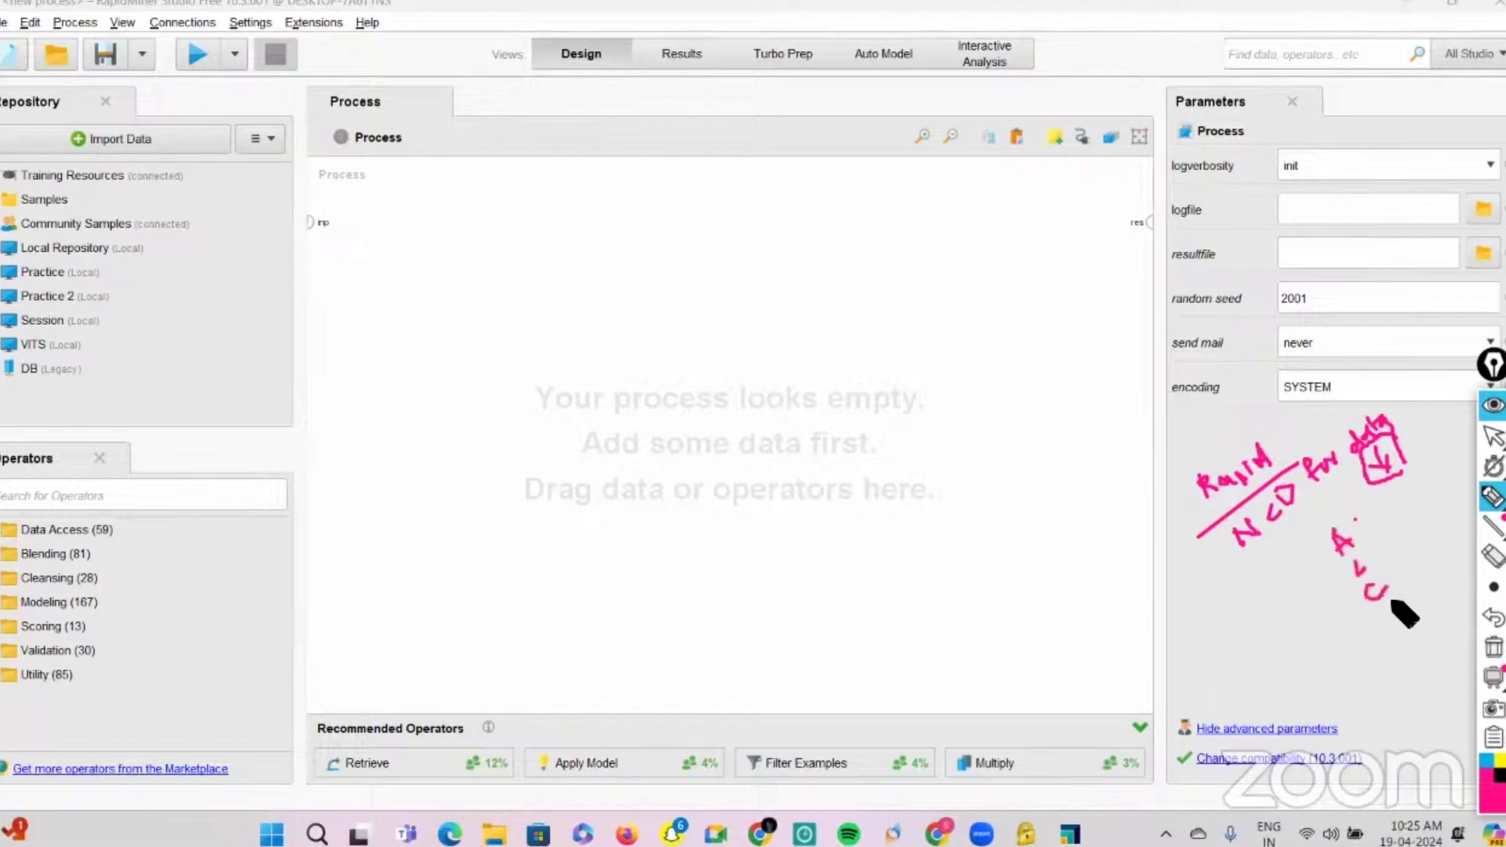
pyautogui.moveTo(1385, 605); pyautogui.dragTo(1426, 648)
pyautogui.moveTo(1356, 506); pyautogui.dragTo(1444, 639)
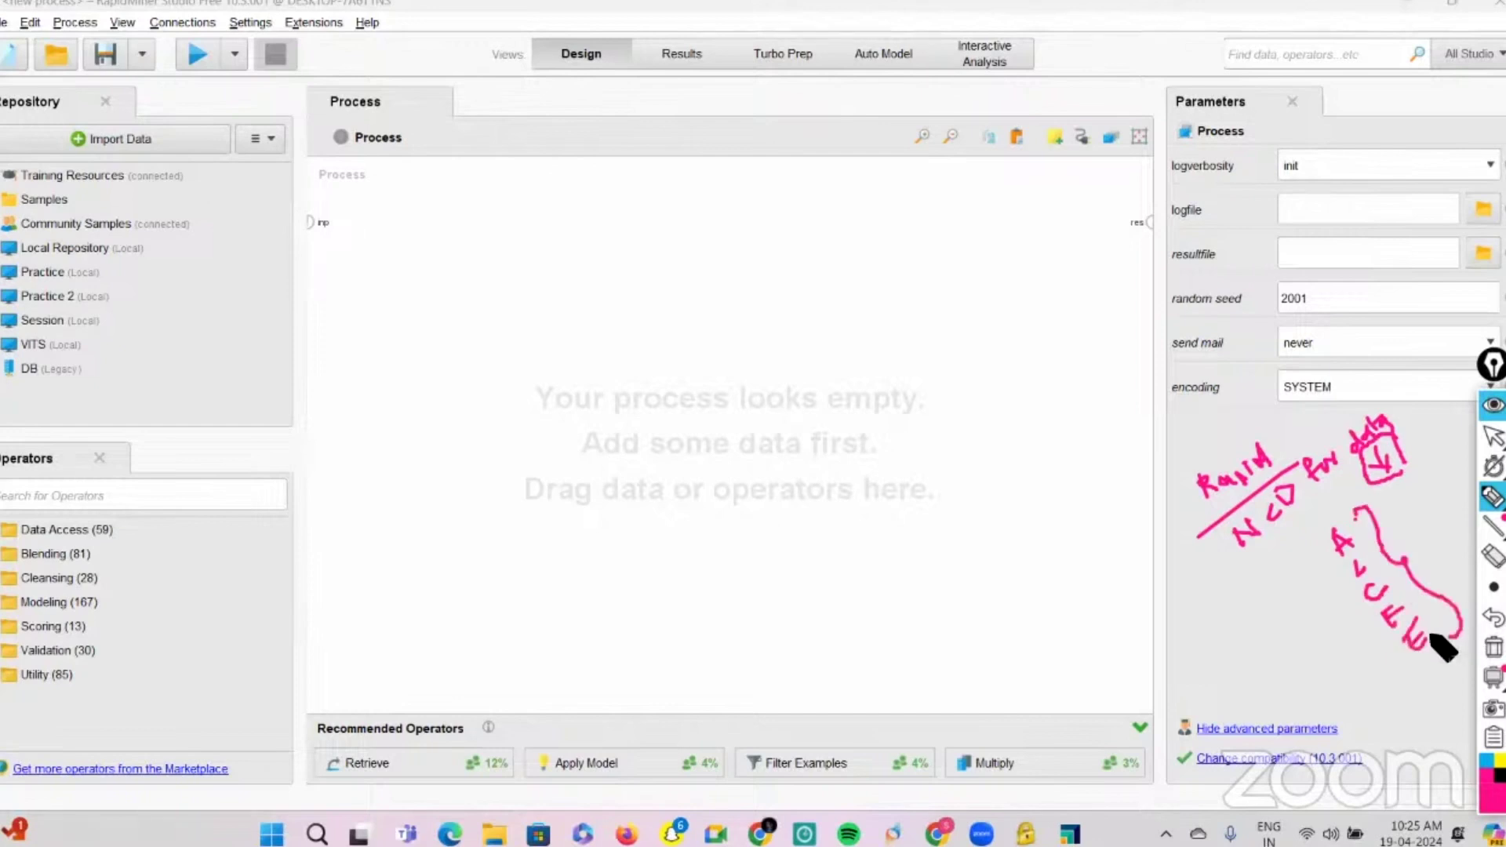
pyautogui.moveTo(1365, 601)
pyautogui.mouseDown()
pyautogui.moveTo(1328, 626)
pyautogui.moveTo(1347, 624)
pyautogui.moveTo(1332, 607)
pyautogui.mouseUp()
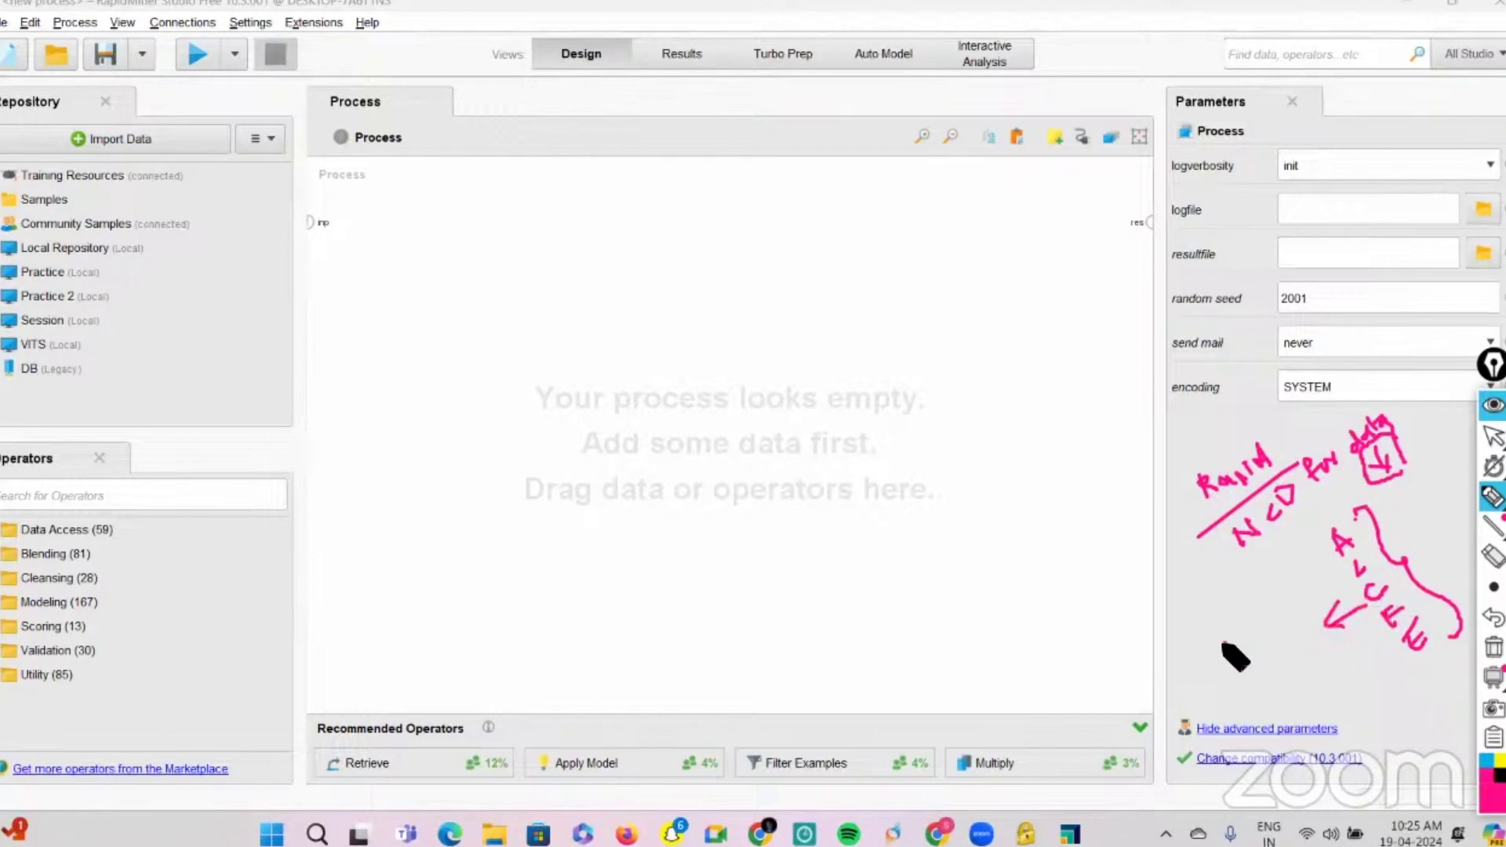
pyautogui.moveTo(1226, 645)
pyautogui.mouseDown()
pyautogui.moveTo(1305, 695)
pyautogui.moveTo(1326, 652)
pyautogui.mouseUp()
pyautogui.moveTo(1264, 423)
pyautogui.mouseDown()
pyautogui.moveTo(1208, 508)
pyautogui.moveTo(1256, 425)
pyautogui.moveTo(1220, 499)
pyautogui.moveTo(1162, 526)
pyautogui.mouseUp()
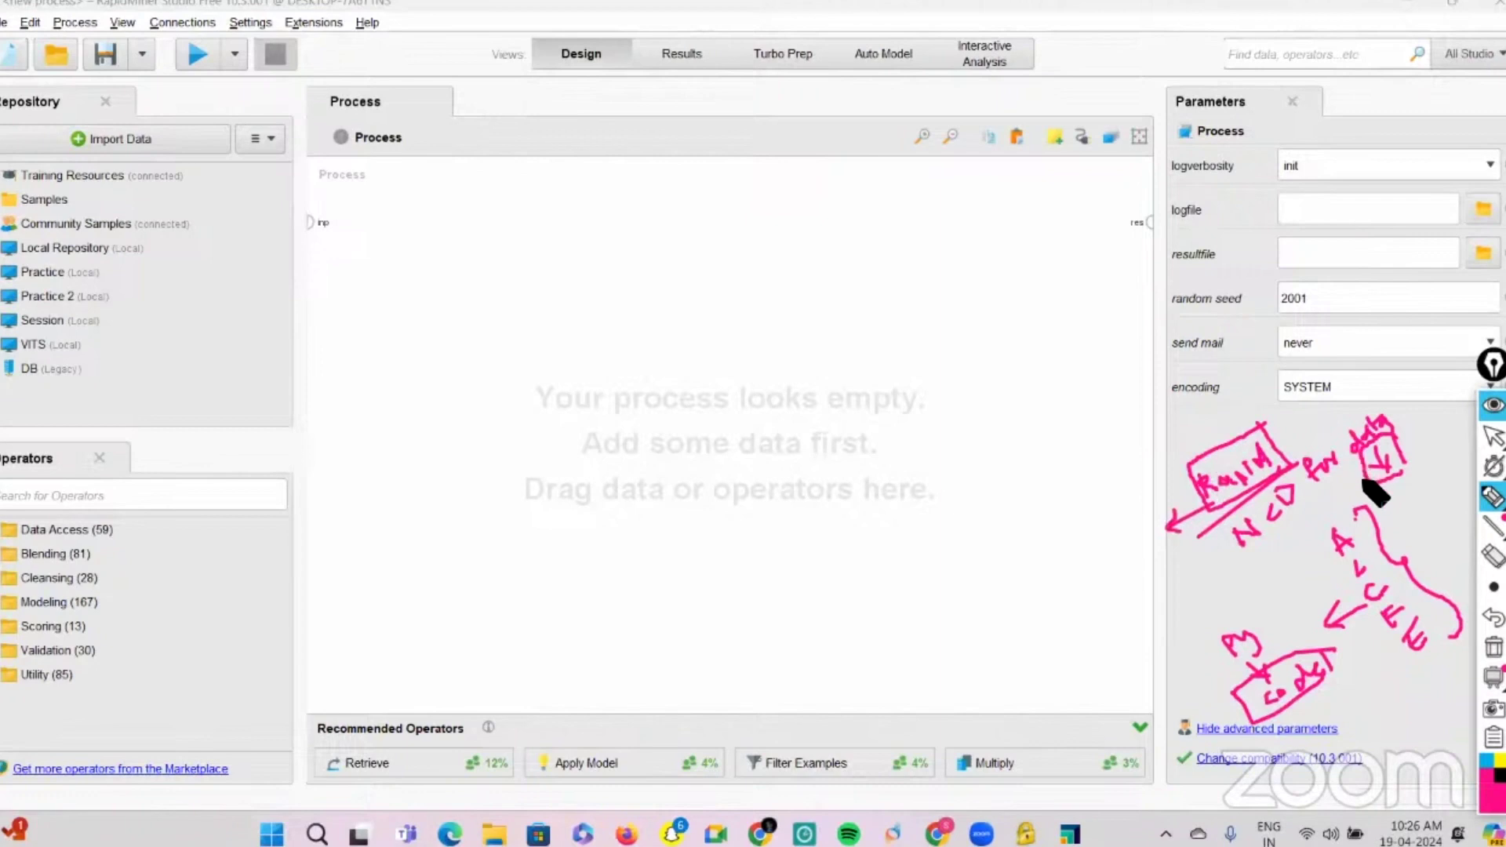
pyautogui.moveTo(1359, 502)
pyautogui.mouseDown()
pyautogui.moveTo(1379, 608)
pyautogui.moveTo(1408, 656)
pyautogui.mouseUp()
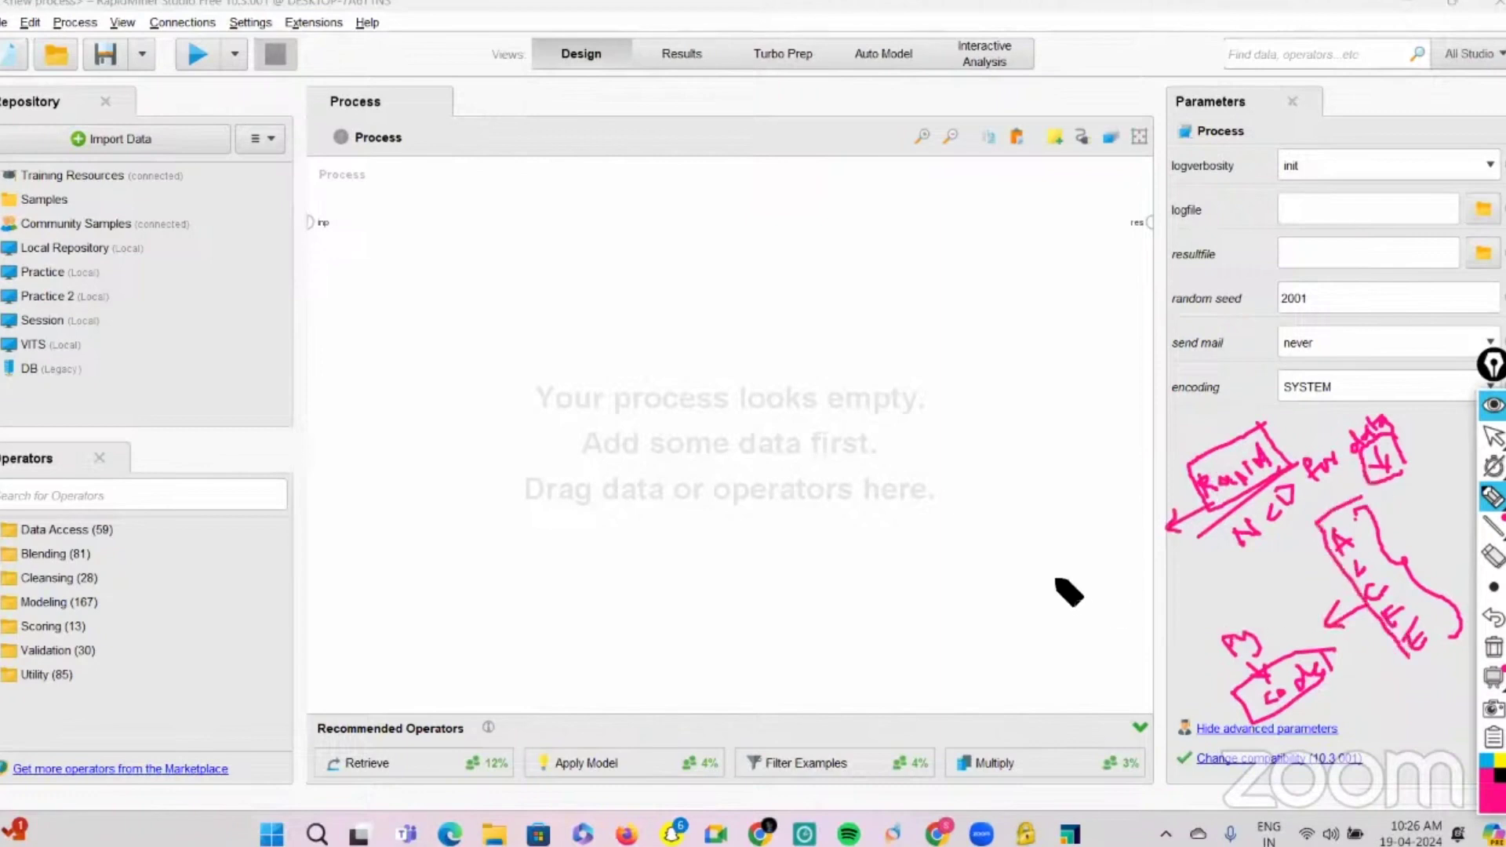
# Step: Handwrite "without" beside the "Rapid" note and mark the Operators heading and its category list with the pen
pyautogui.moveTo(1038, 575); pyautogui.dragTo(1122, 516)
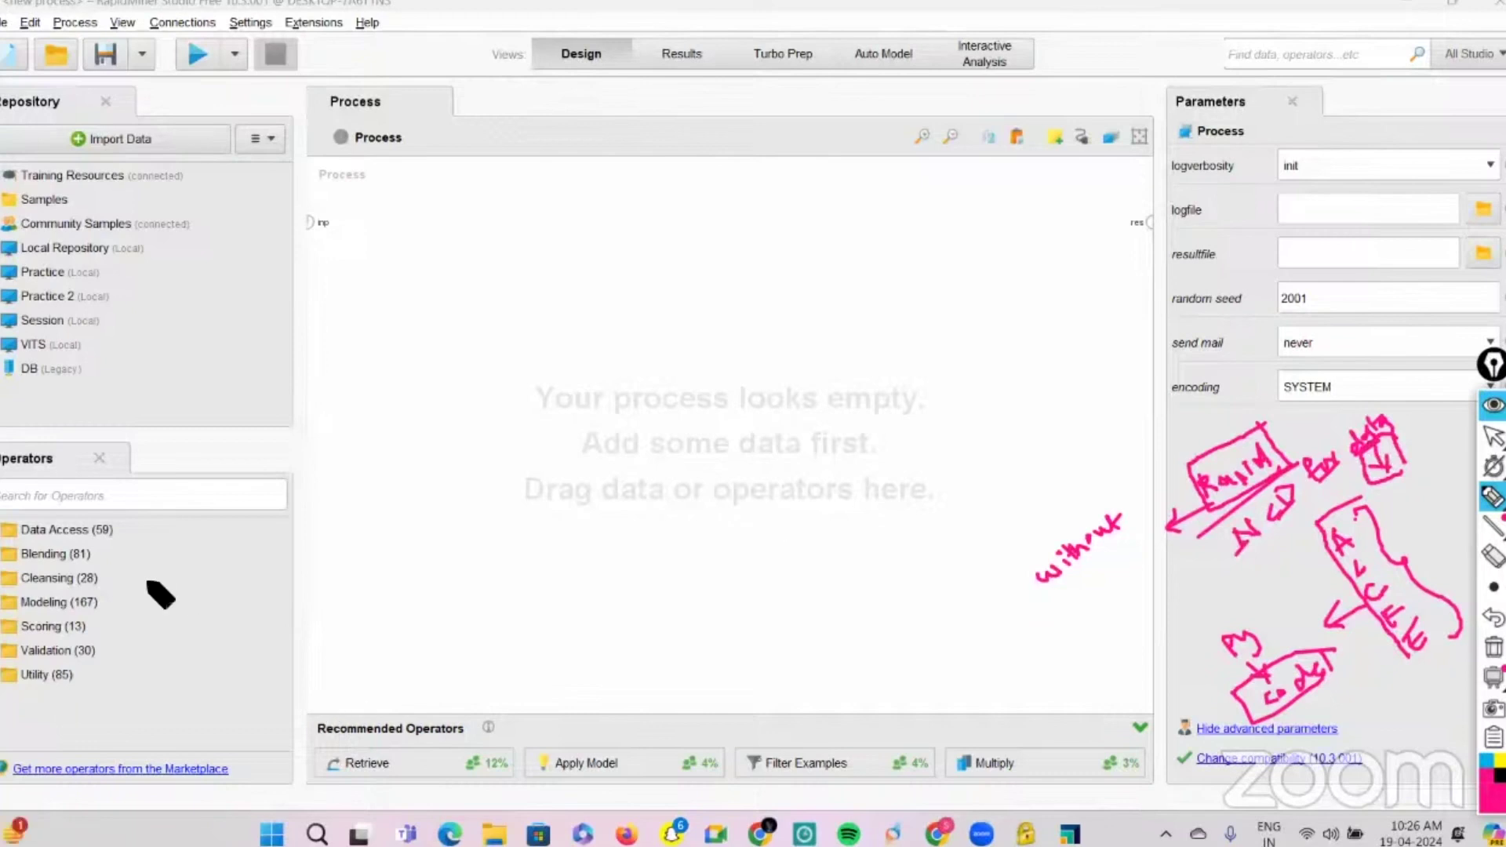
pyautogui.moveTo(142, 554); pyautogui.dragTo(152, 565)
pyautogui.moveTo(106, 447)
pyautogui.mouseDown()
pyautogui.moveTo(107, 467)
pyautogui.moveTo(12, 577)
pyautogui.moveTo(9, 669)
pyautogui.moveTo(105, 671)
pyautogui.mouseUp()
pyautogui.moveTo(101, 506); pyautogui.dragTo(137, 700)
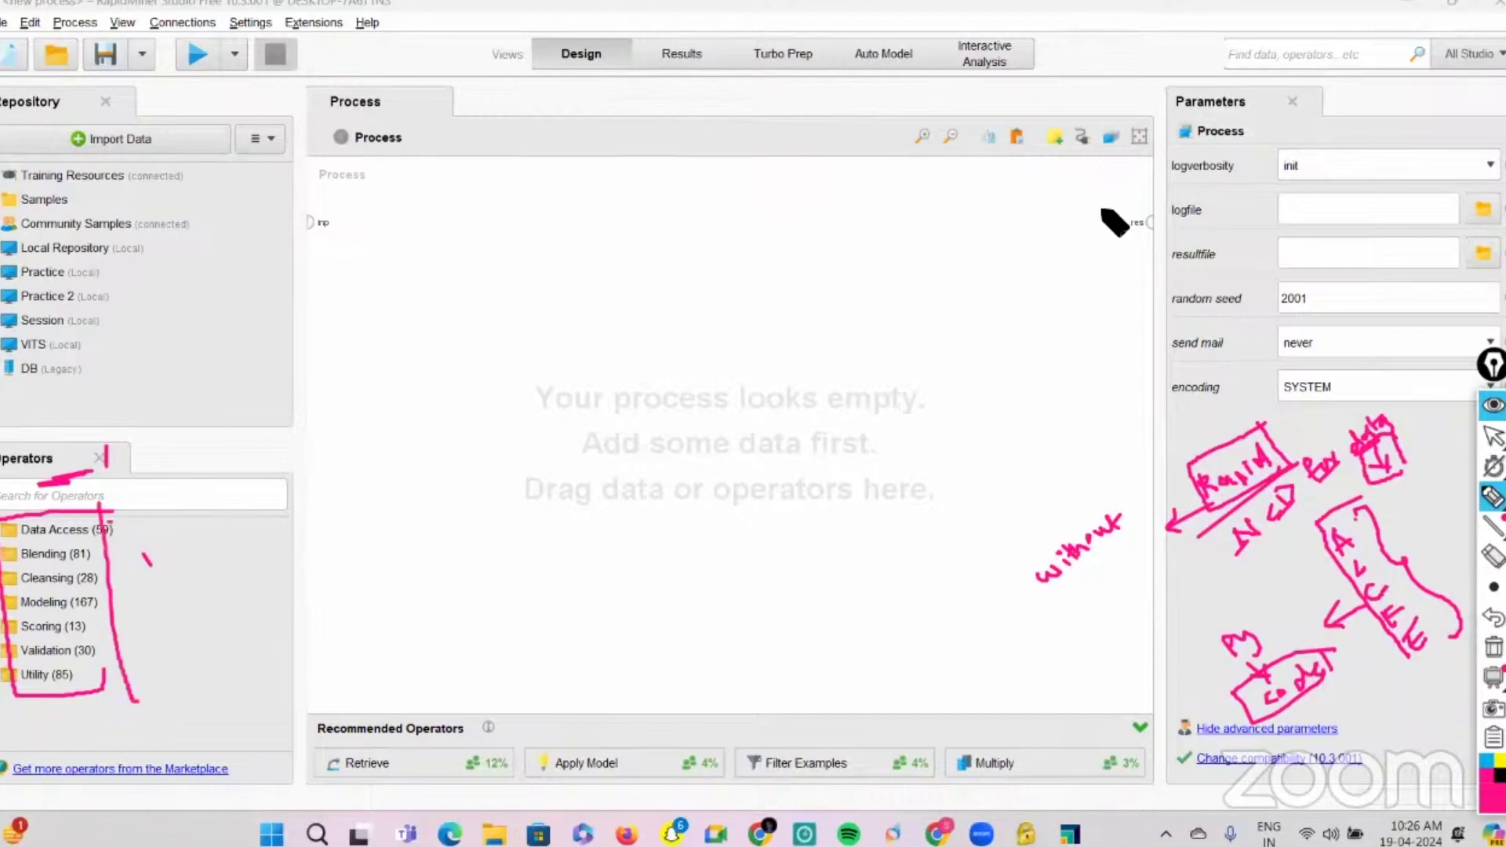
# Step: Handwrite an underlined "Agglome" note on the process canvas with arrows and a short data note below it
pyautogui.moveTo(1036, 327)
pyautogui.mouseDown()
pyautogui.moveTo(1028, 305)
pyautogui.moveTo(1075, 300)
pyautogui.moveTo(1118, 274)
pyautogui.moveTo(1122, 249)
pyautogui.moveTo(1061, 336)
pyautogui.moveTo(1094, 328)
pyautogui.moveTo(1080, 364)
pyautogui.mouseUp()
pyautogui.moveTo(1100, 352); pyautogui.dragTo(1117, 347)
pyautogui.moveTo(1110, 345); pyautogui.dragTo(1124, 337)
pyautogui.moveTo(1118, 349); pyautogui.dragTo(1129, 378)
pyautogui.moveTo(1120, 373); pyautogui.dragTo(1135, 370)
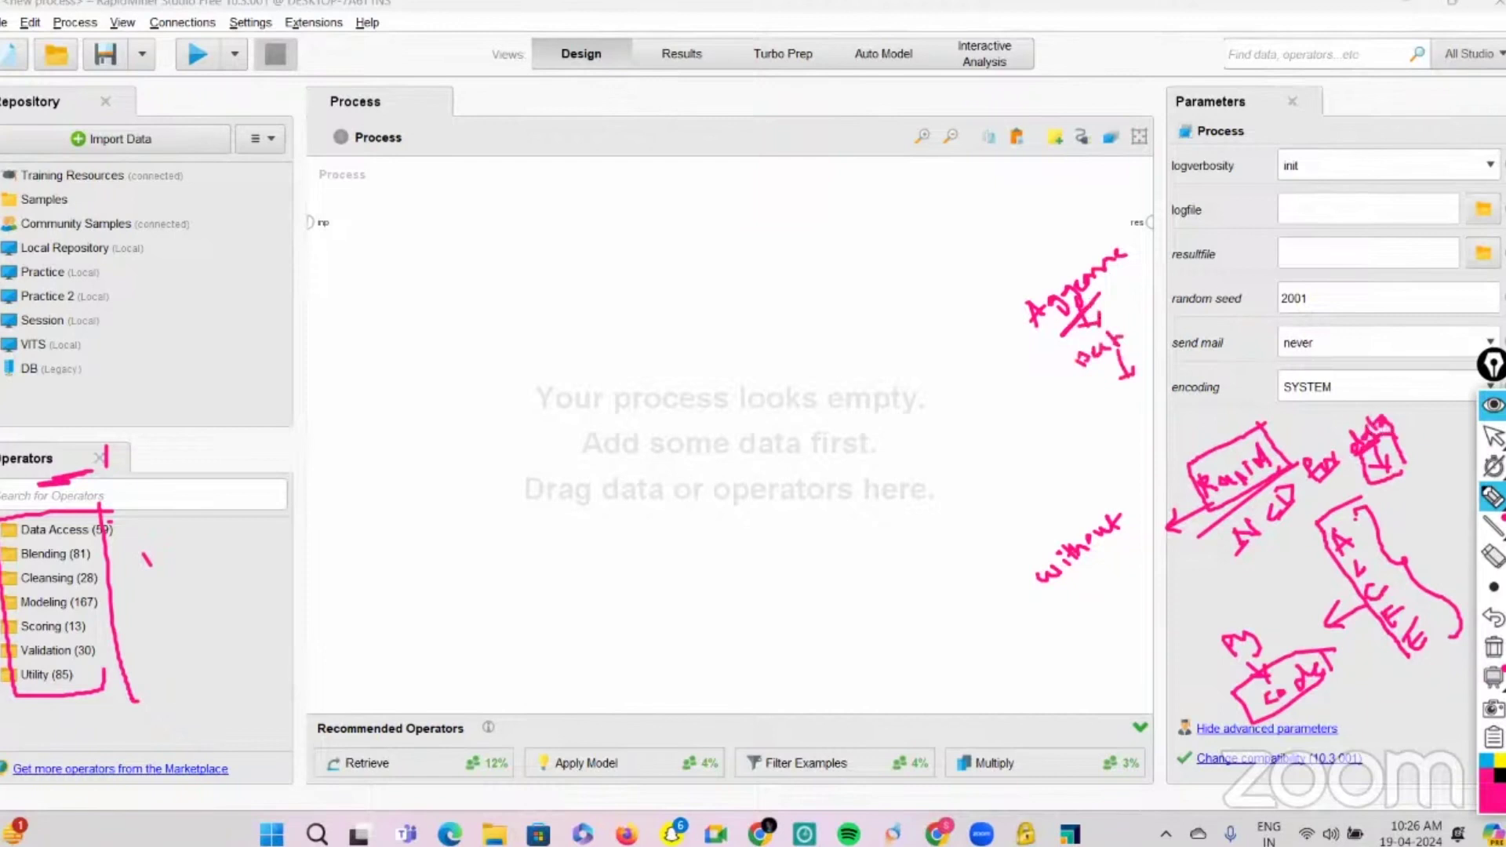
# Step: Clear all pen annotations from the screen and return to the normal pointer
pyautogui.click(1494, 649)
pyautogui.click(1491, 441)
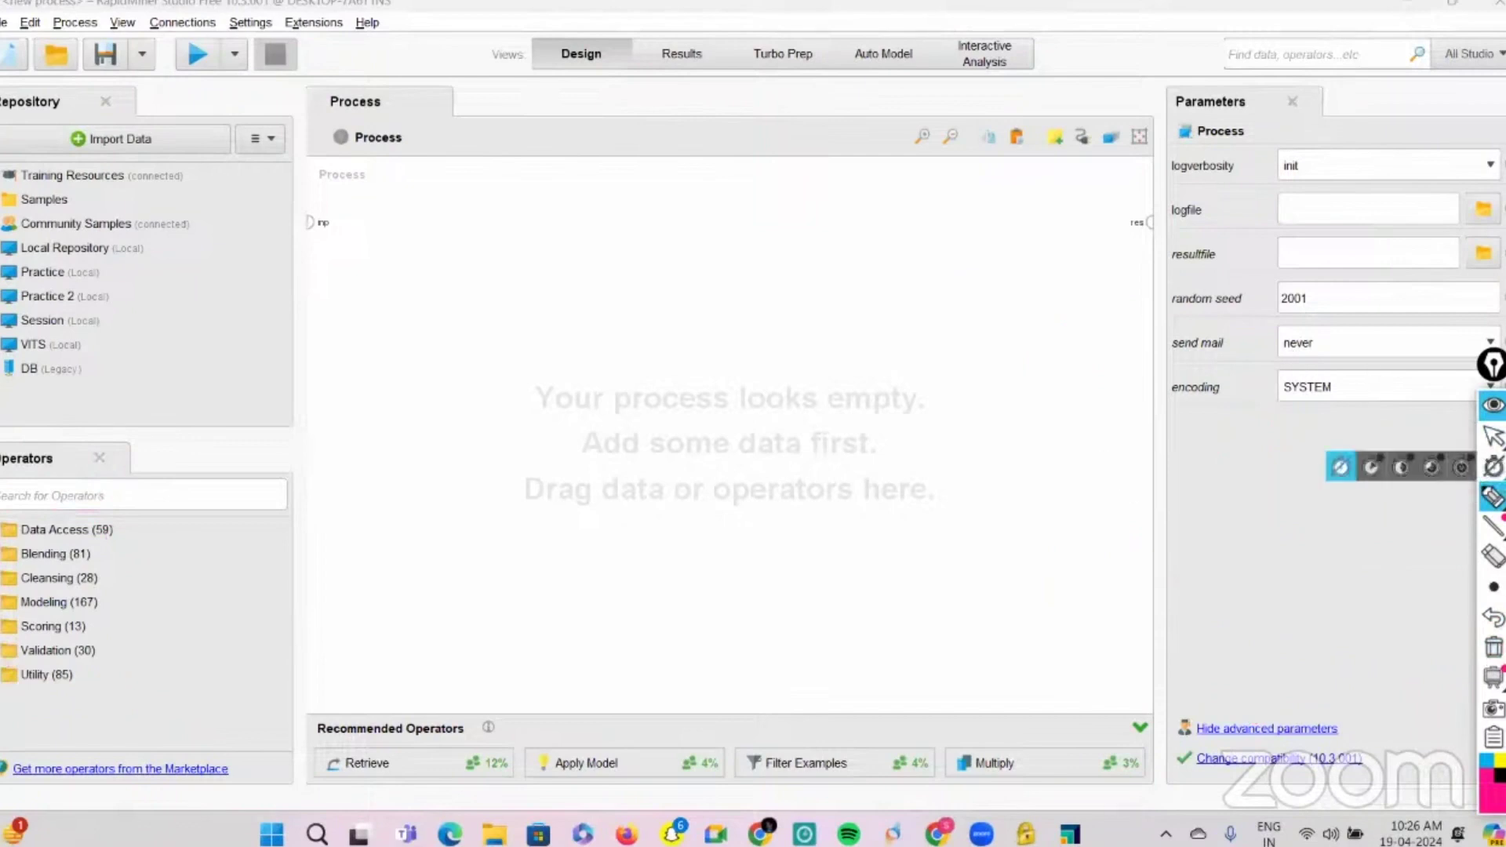
pyautogui.click(1493, 436)
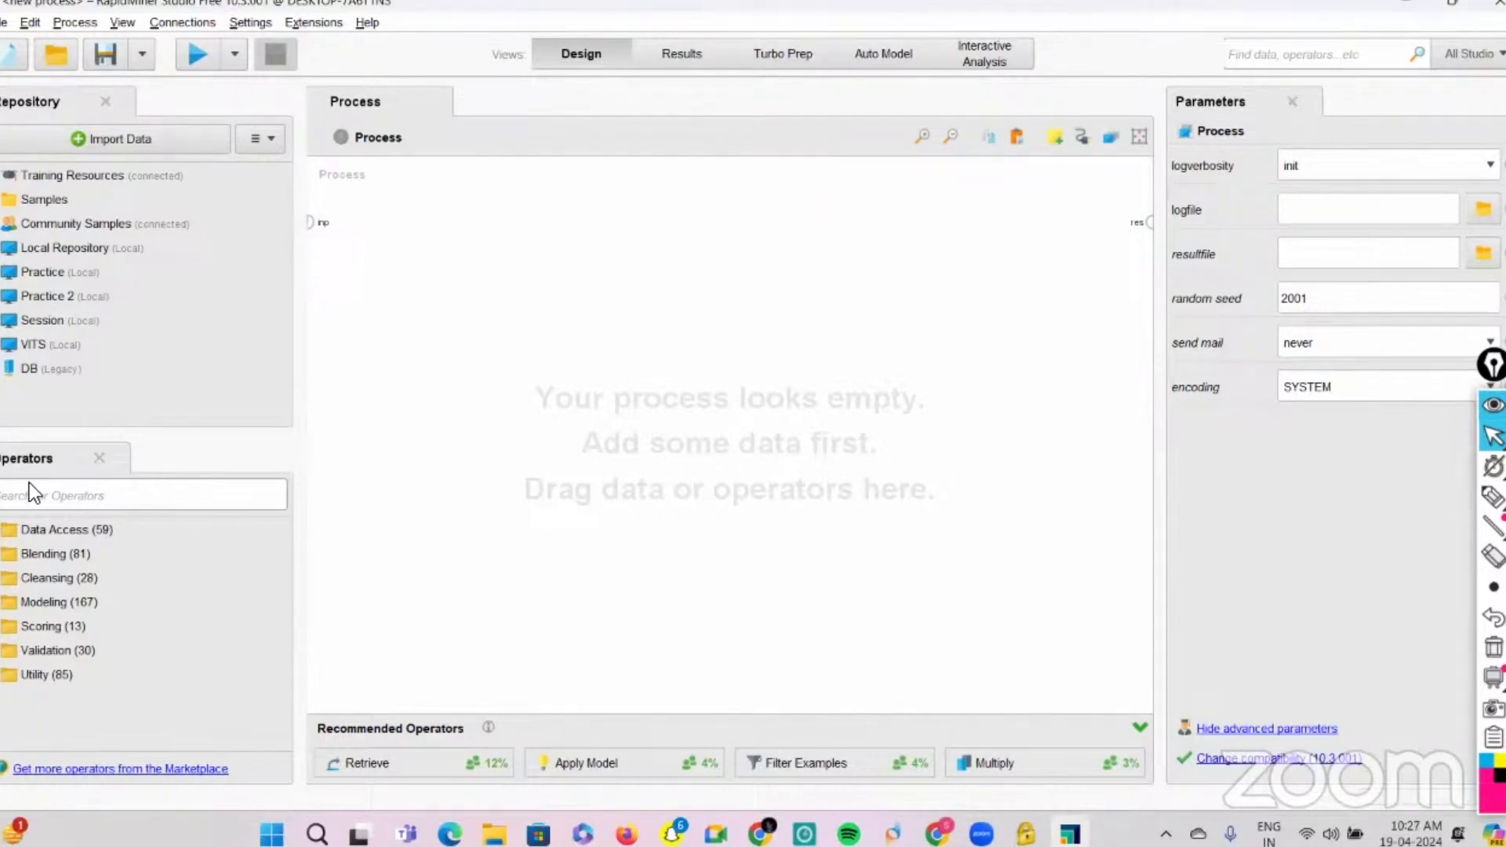
# Step: Search the operators for "read cs" and add the Read CSV operator to the process canvas
pyautogui.write('read e')
pyautogui.press('BackSpace')
pyautogui.write('cs')
pyautogui.moveTo(99, 602); pyautogui.dragTo(498, 317)
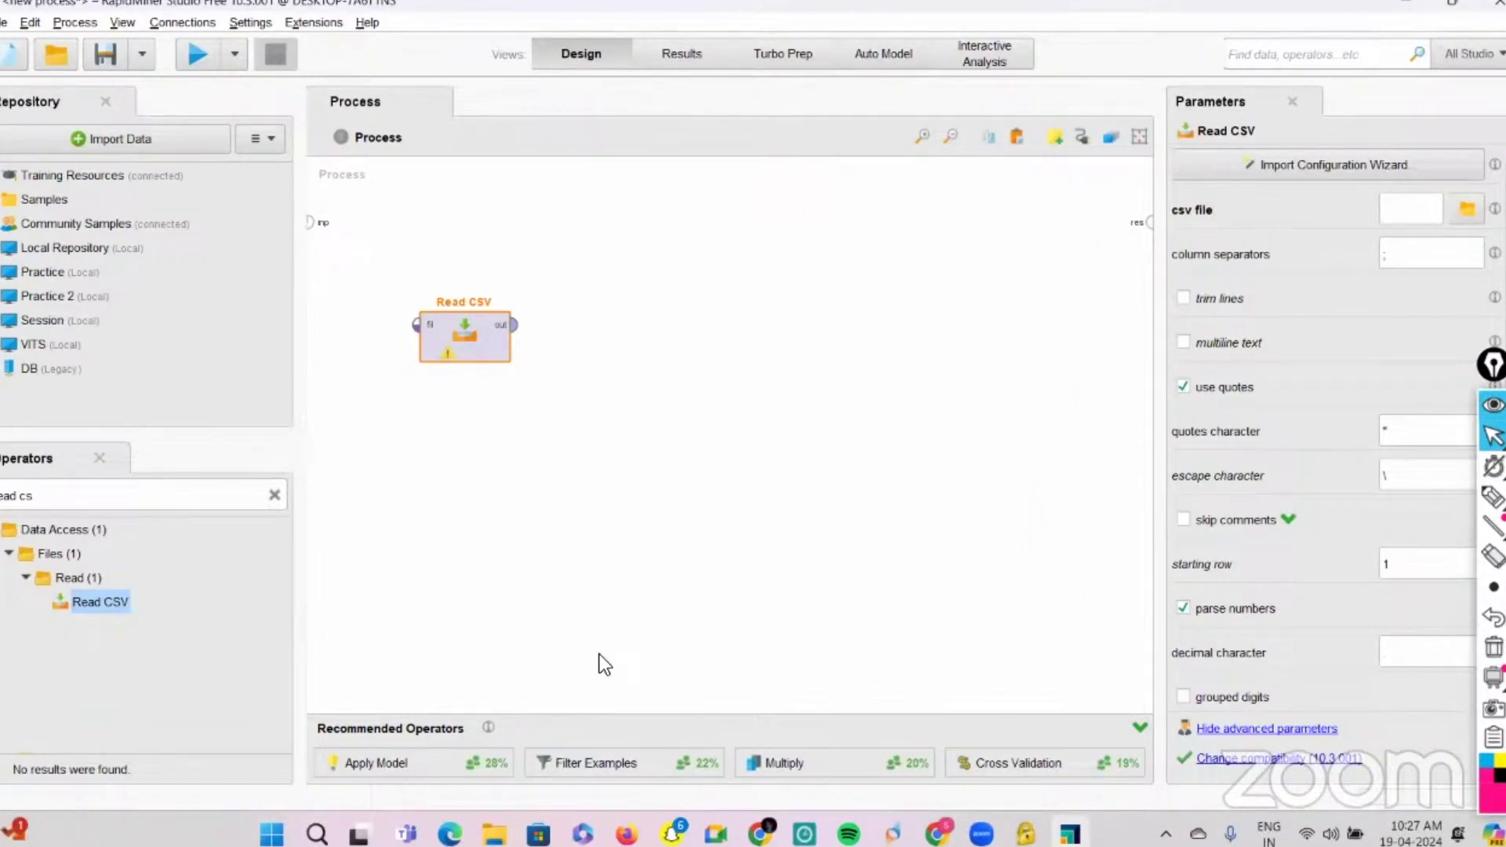
pyautogui.moveTo(101, 602); pyautogui.dragTo(578, 297)
# Step: Start the Read CSV import configuration and choose mtcars (1).csv from the Documents folder as the data file
pyautogui.doubleClick(468, 348)
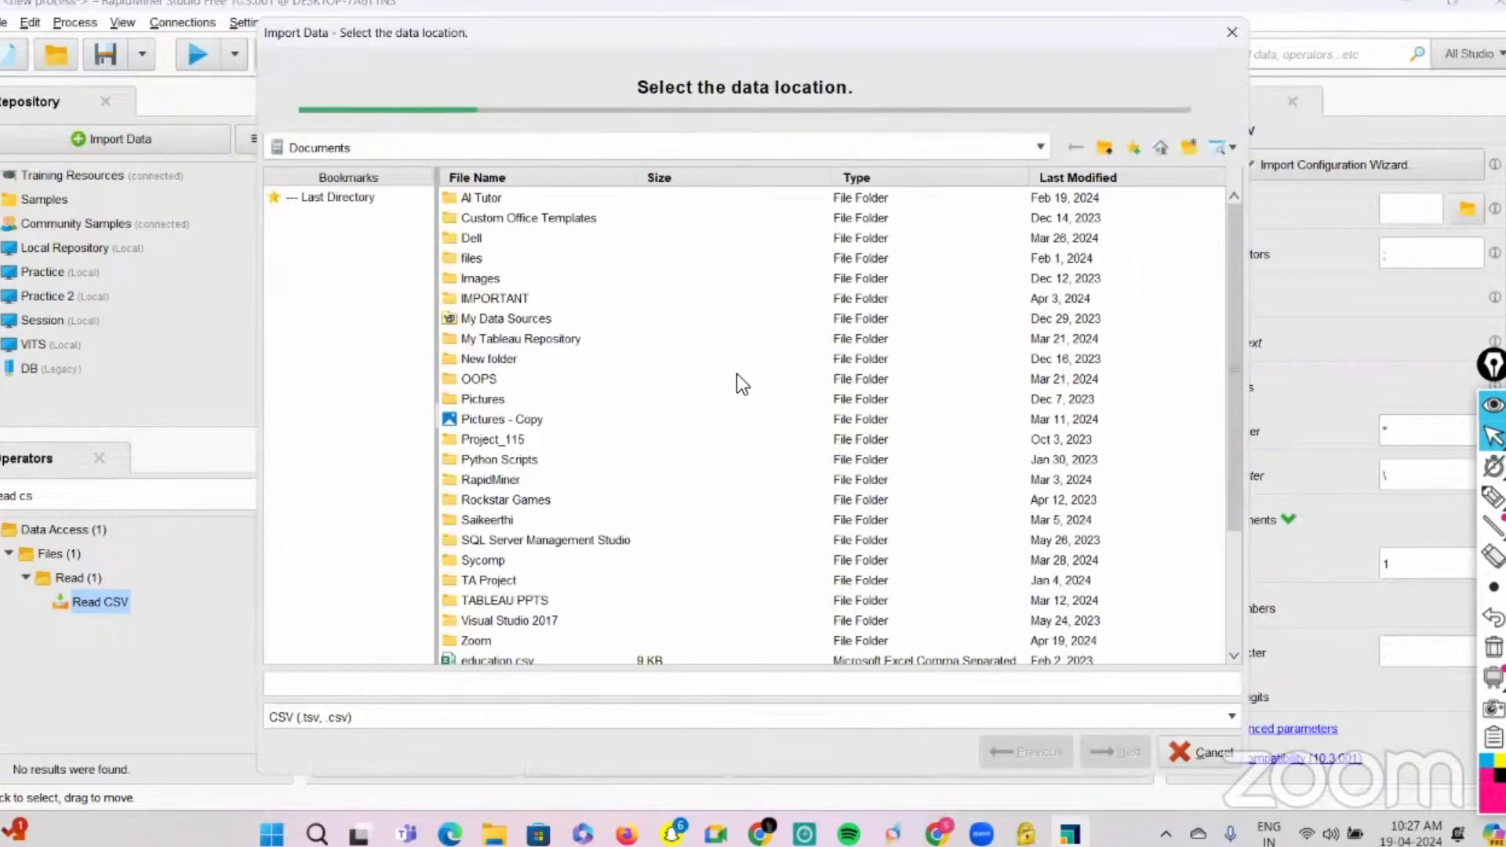
pyautogui.scroll(-1, 737, 374)
pyautogui.scroll(-2, 681, 310)
pyautogui.scroll(-1, 681, 312)
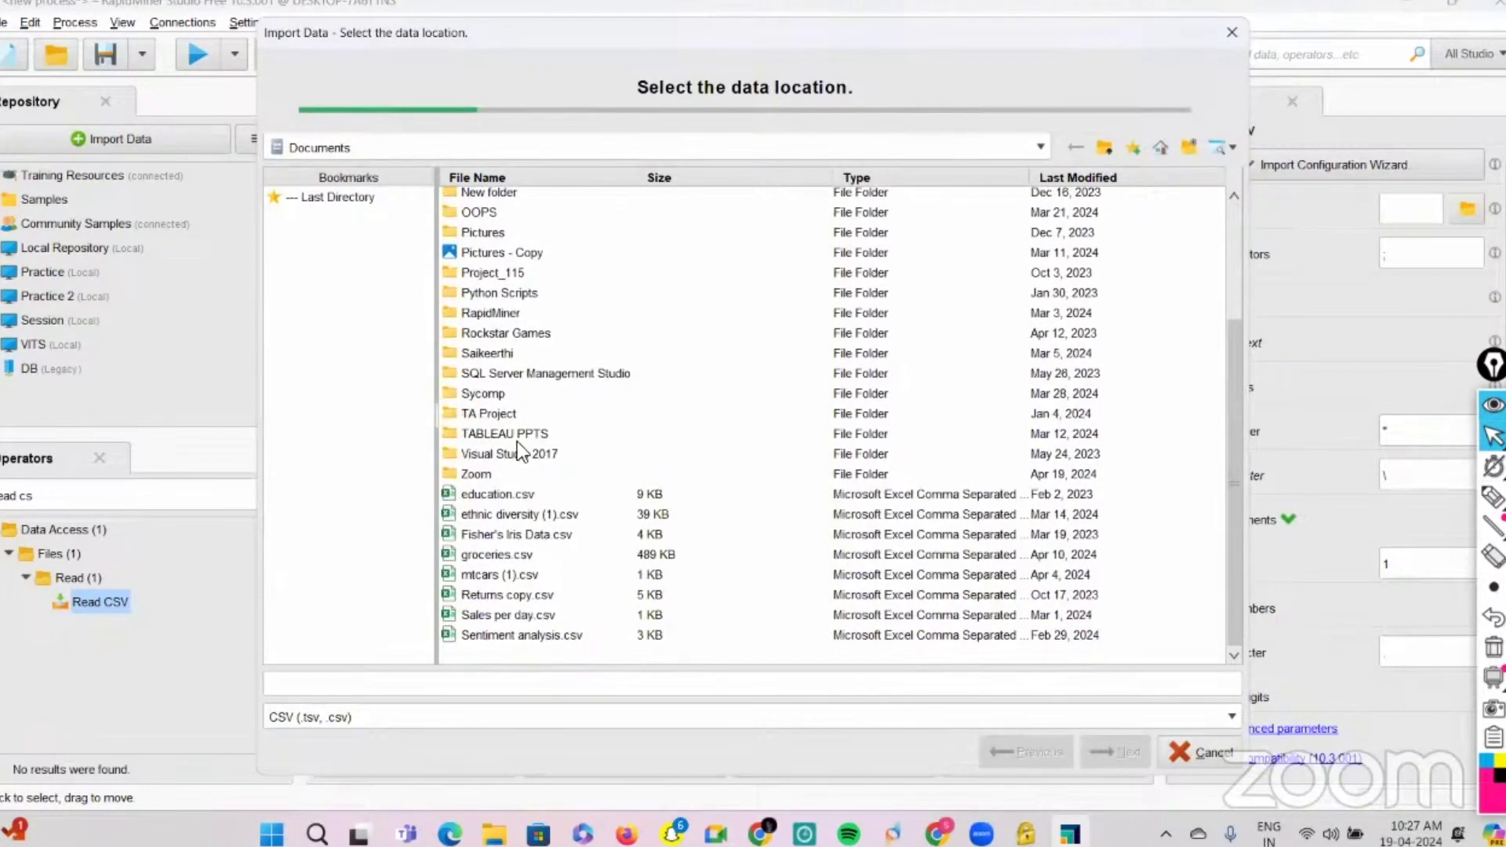
pyautogui.click(479, 581)
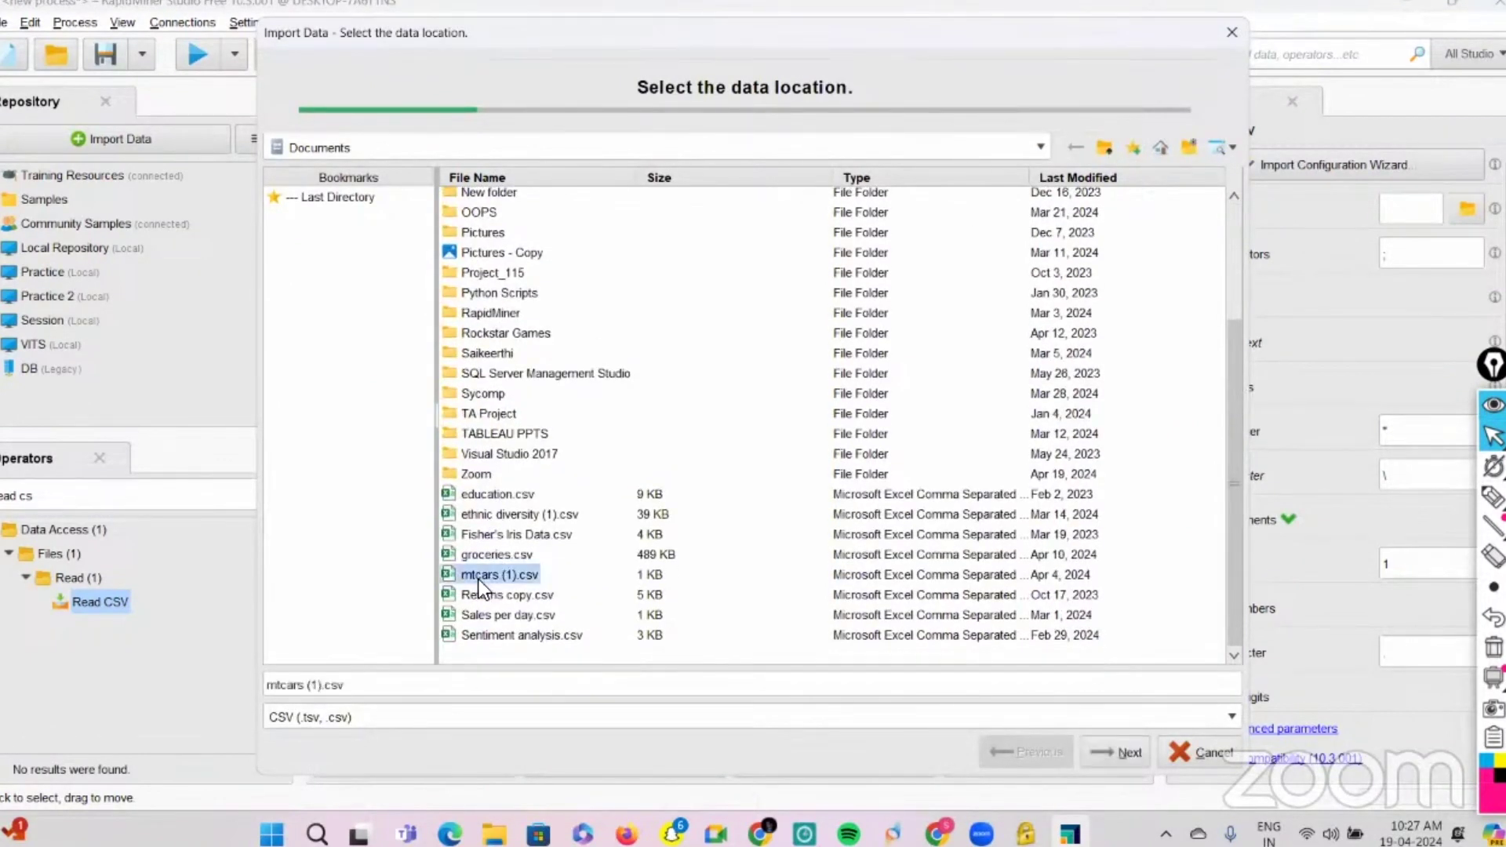
pyautogui.click(1118, 754)
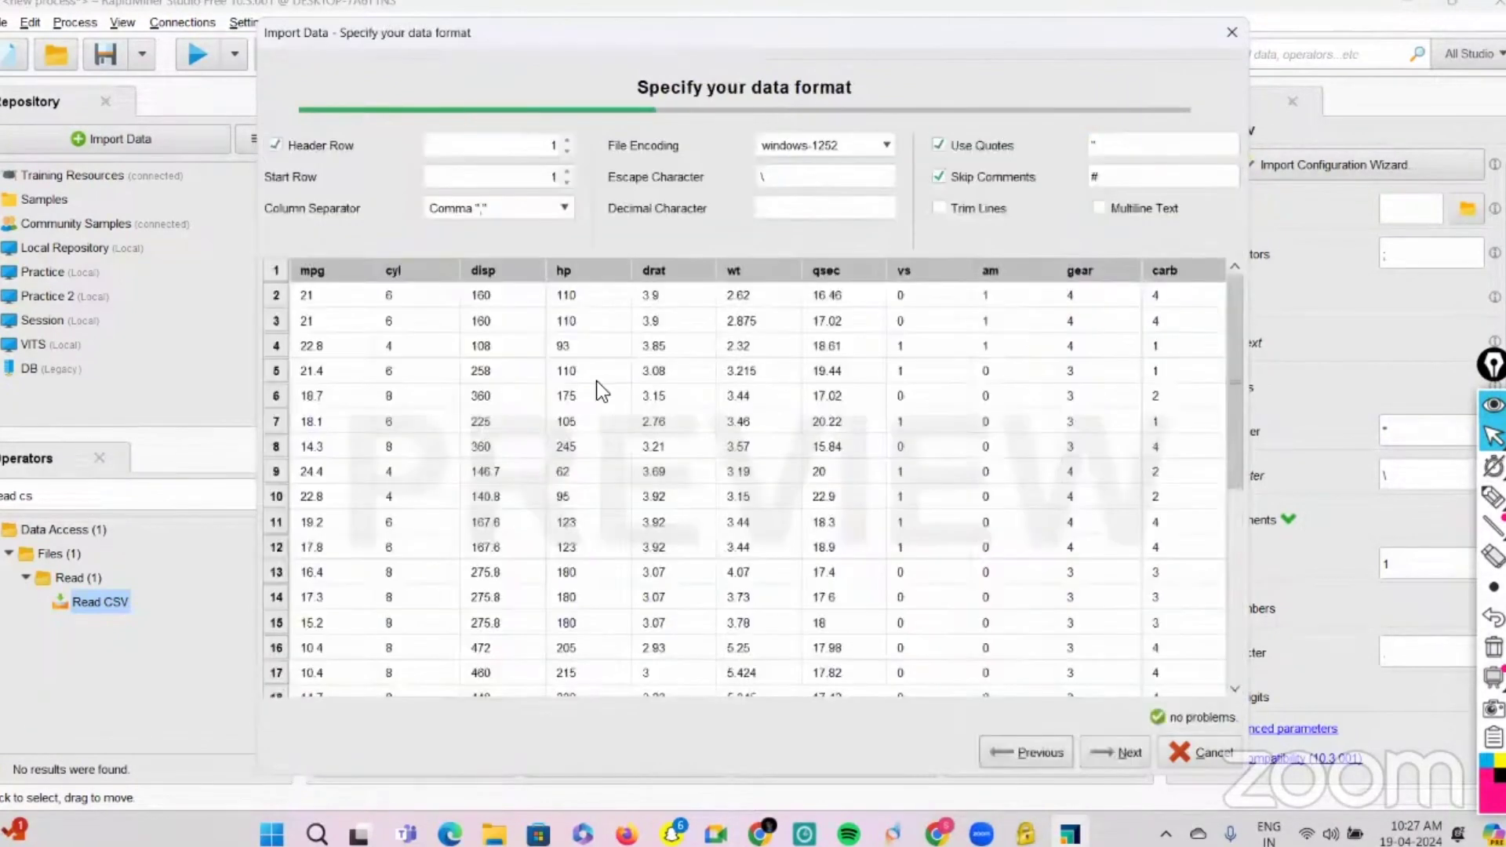
# Step: Review the data preview and the cyl column's type options, accept the comma-separated format, and finish the import configuration
pyautogui.scroll(-5, 1003, 435)
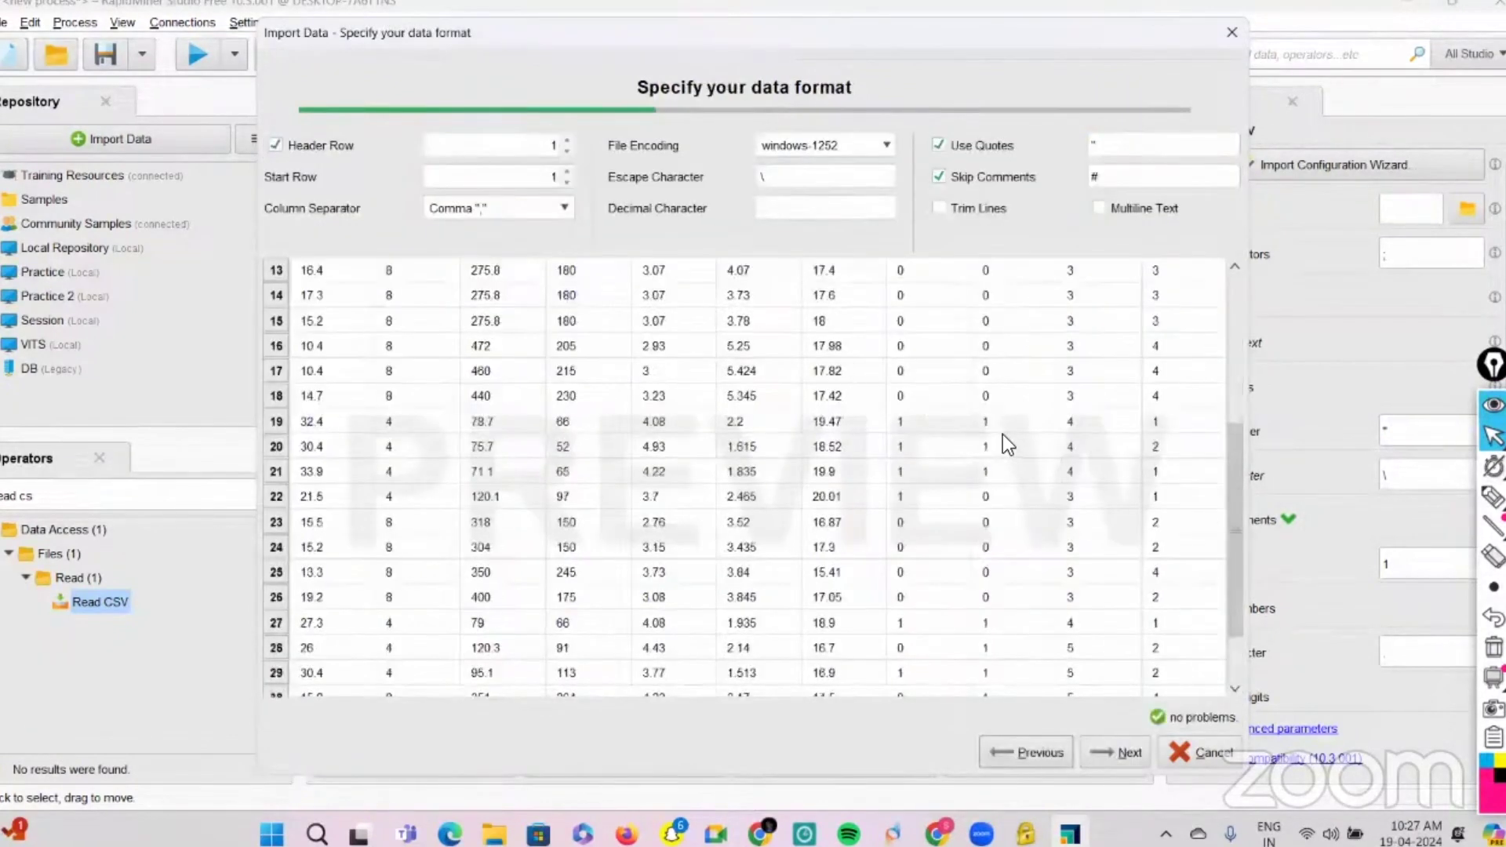
pyautogui.scroll(2, 927, 364)
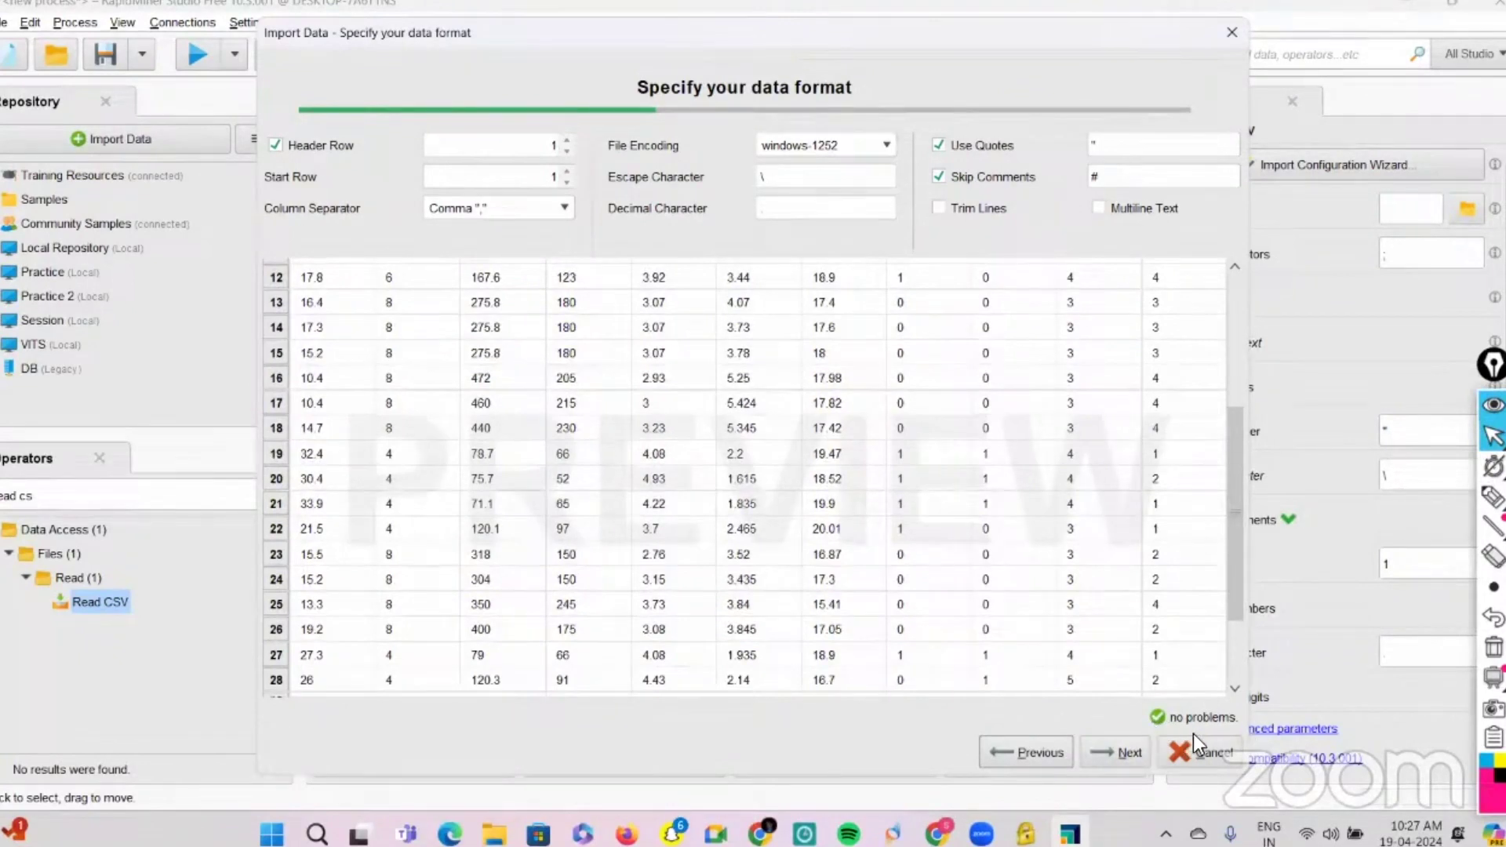
pyautogui.click(1104, 750)
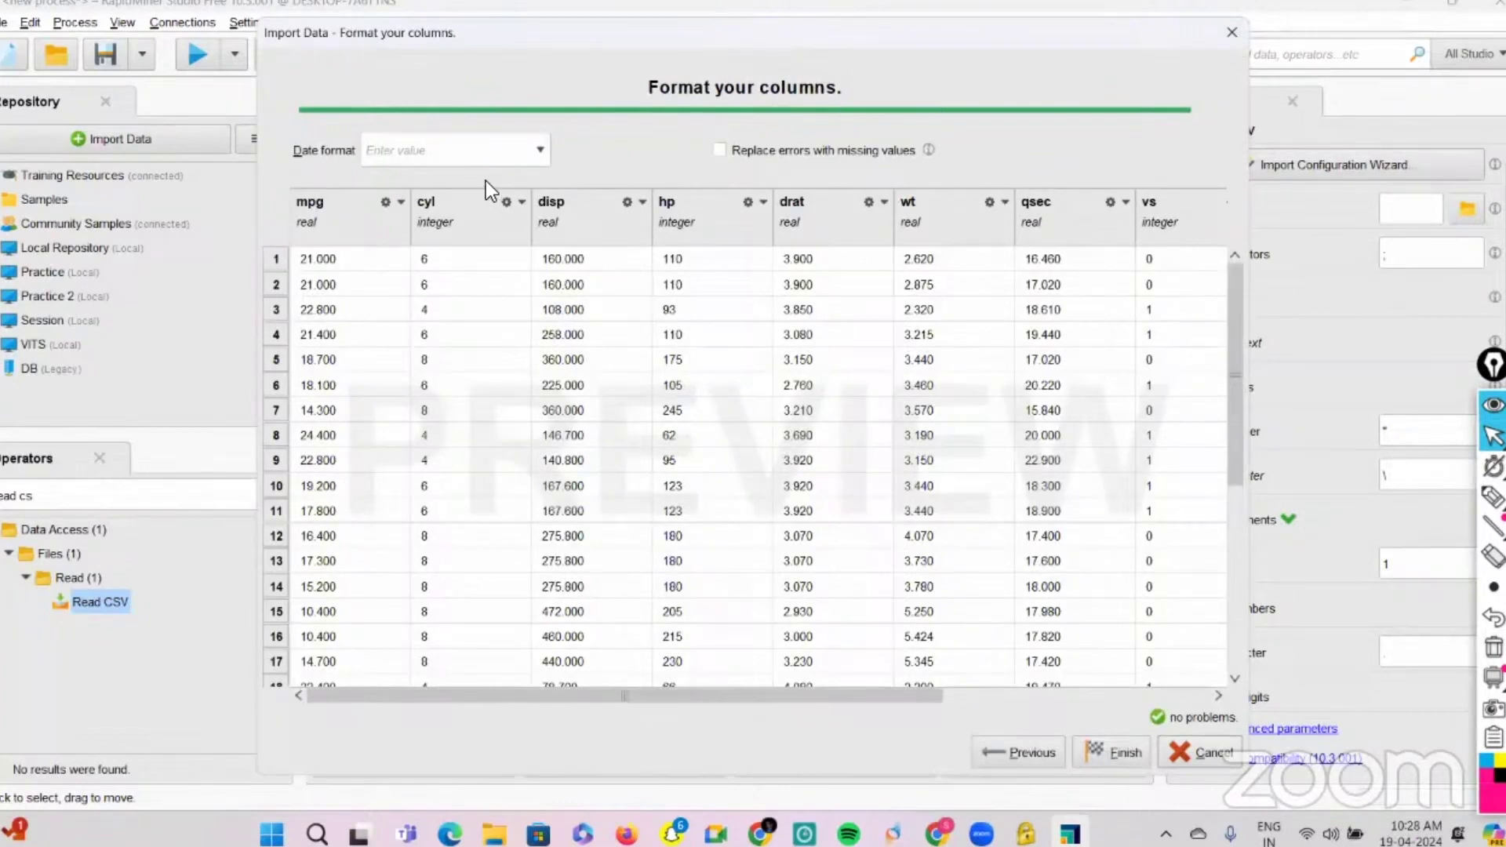
pyautogui.click(522, 200)
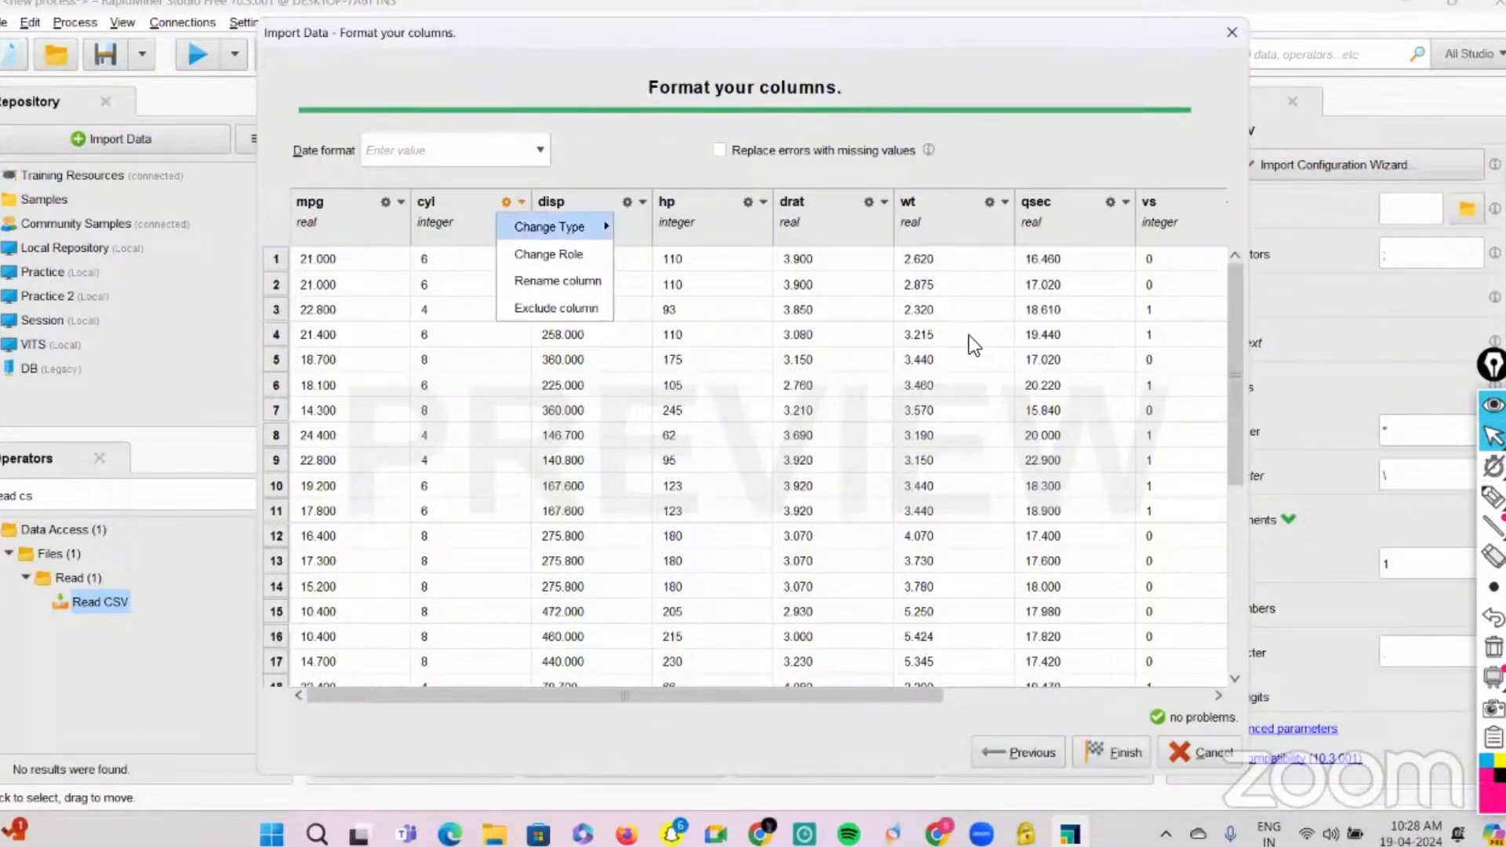
pyautogui.moveTo(549, 226)
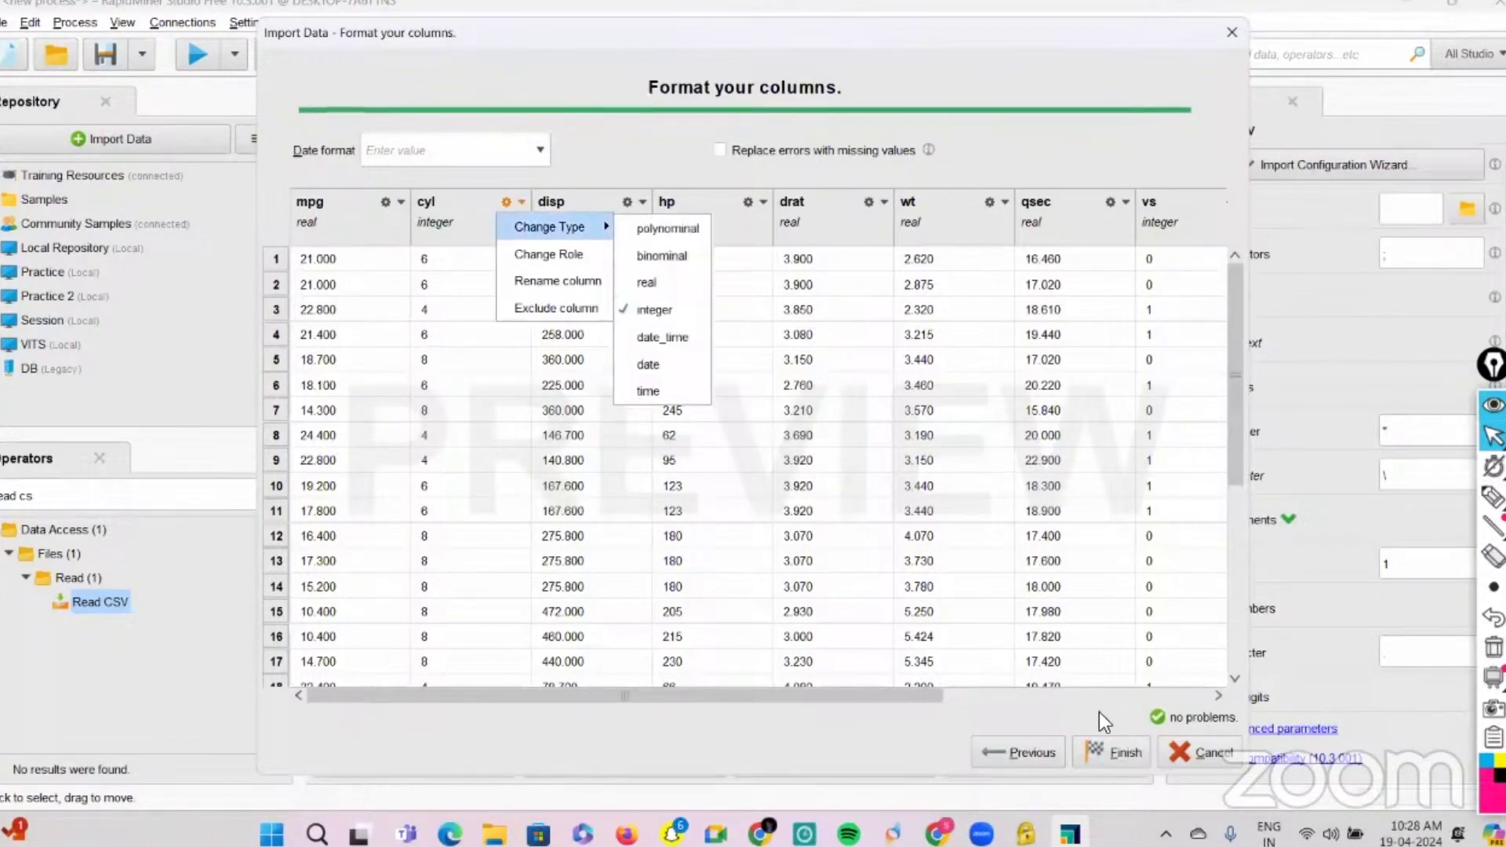
pyautogui.click(1099, 749)
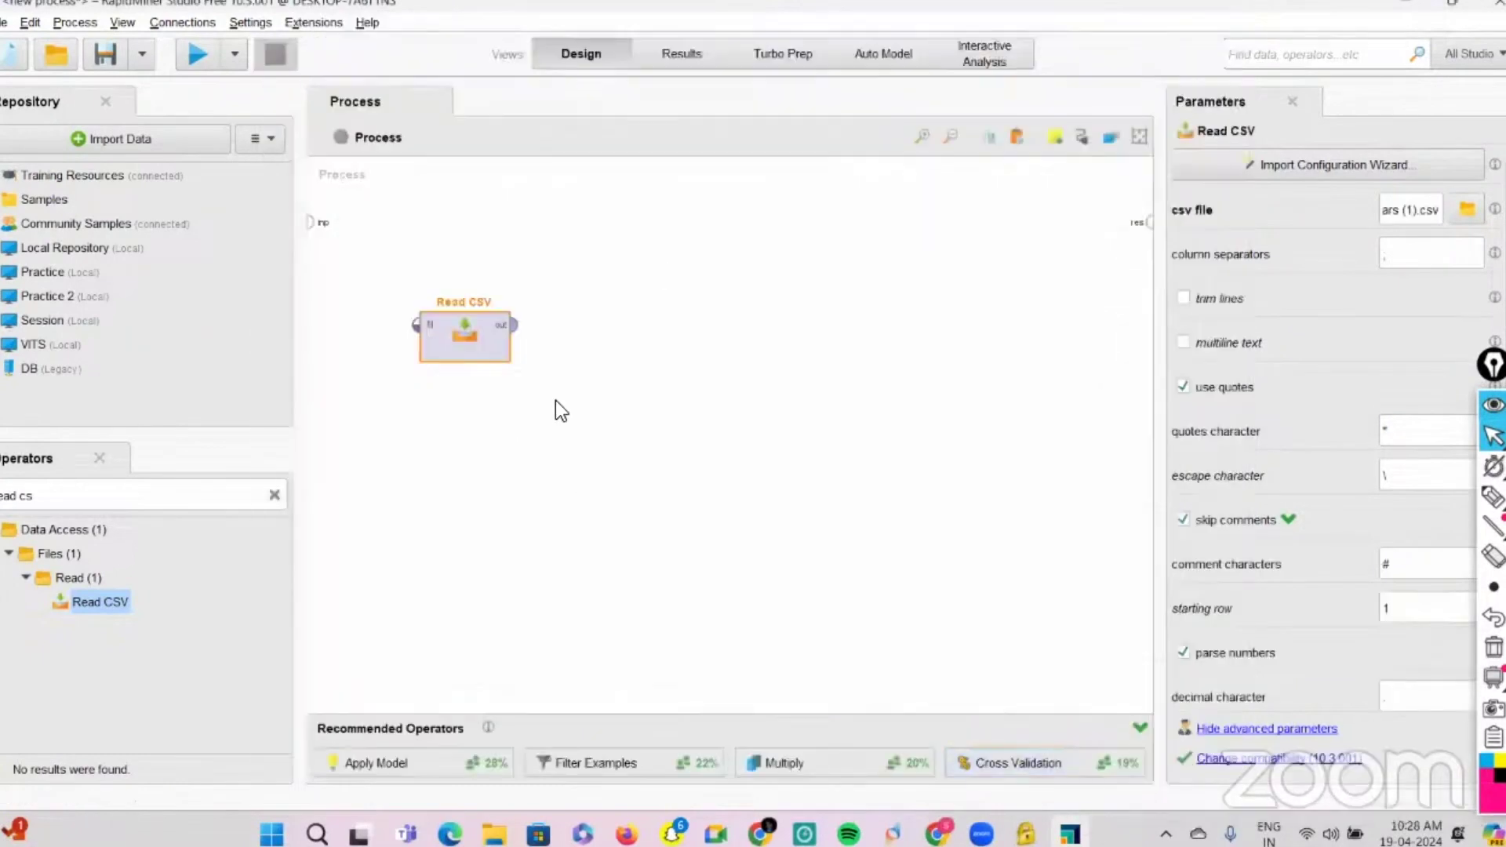
# Step: Connect the Read CSV output to the process result port and run the process
pyautogui.click(514, 324)
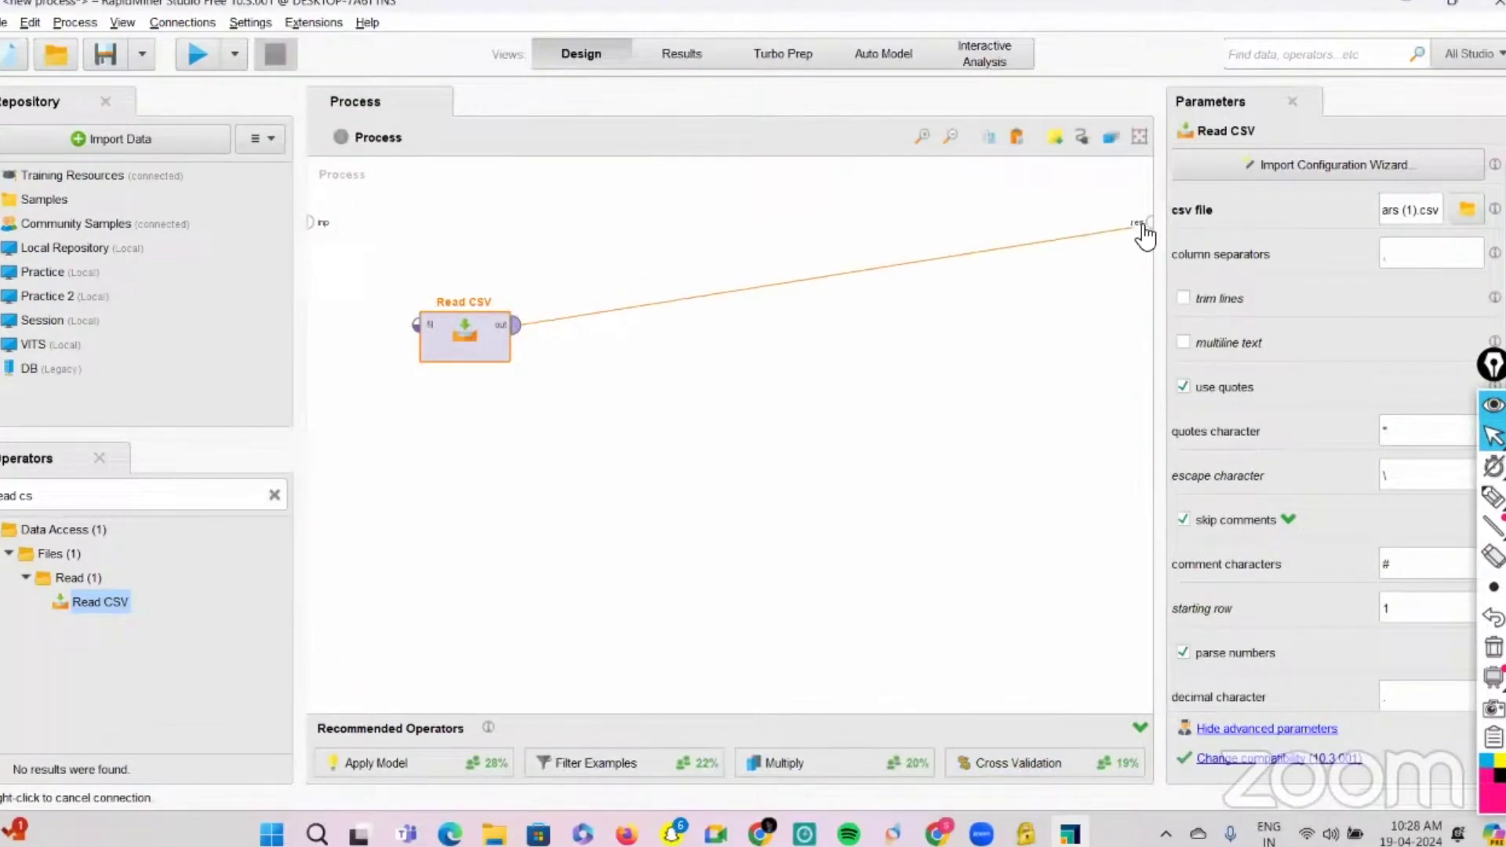
pyautogui.click(1151, 222)
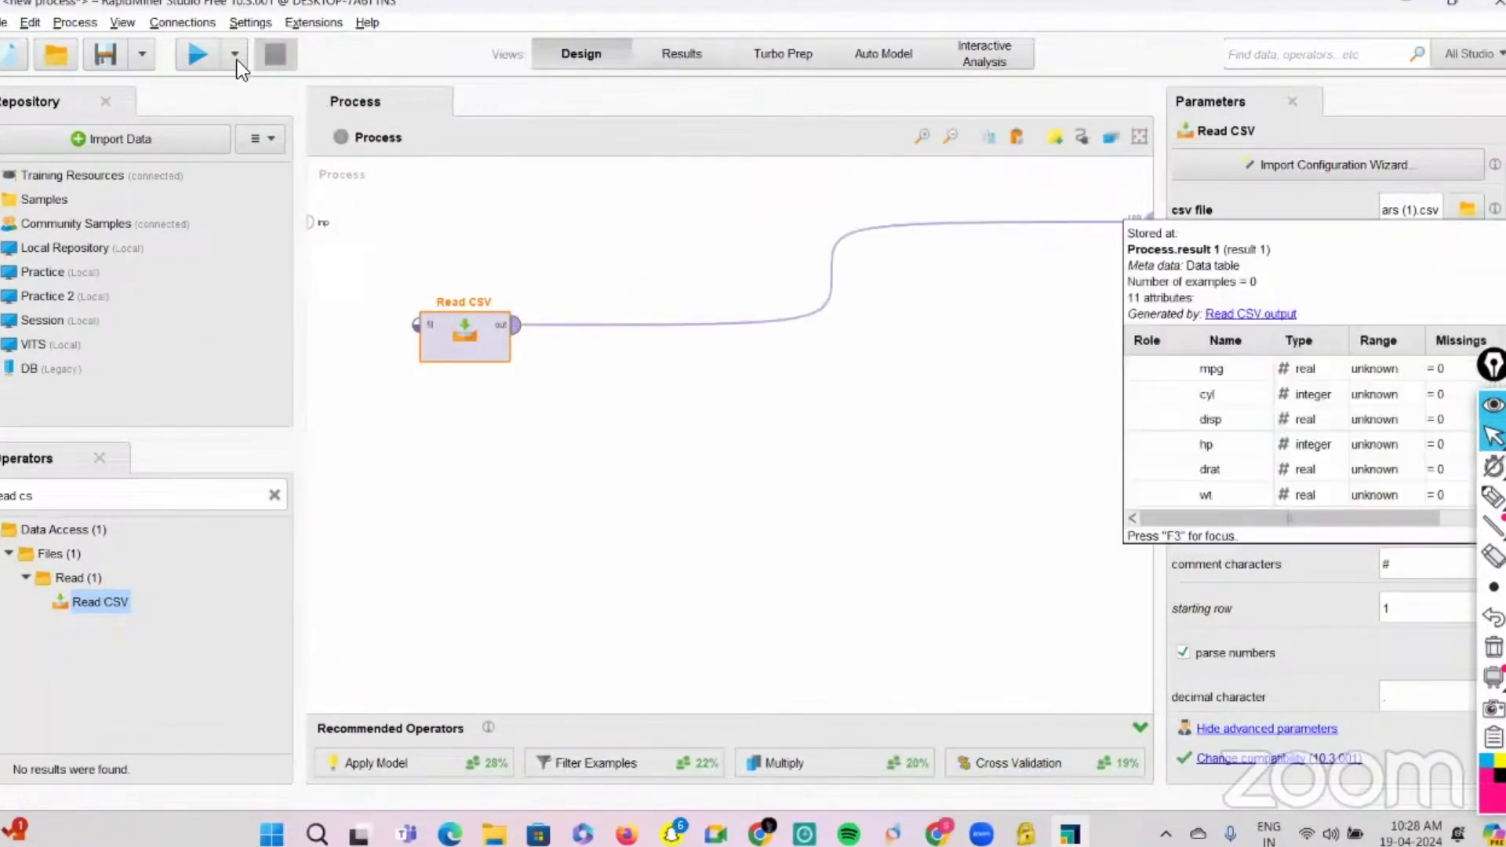
pyautogui.click(192, 55)
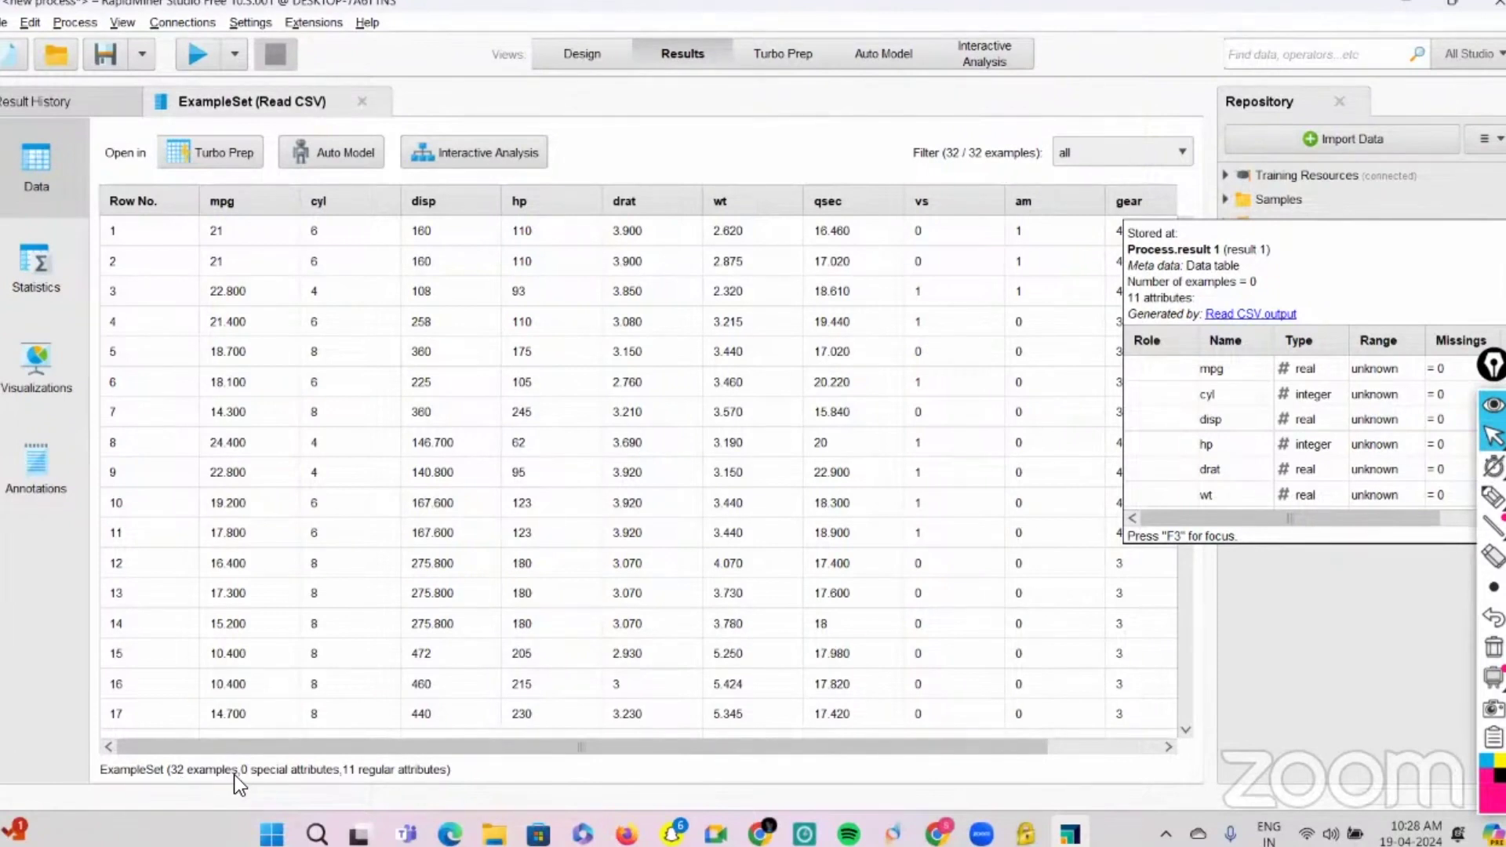
# Step: Underline the examples, special attributes and regular attributes in the ExampleSet summary with the pen, adding a handwritten note above special attributes
pyautogui.click(1495, 499)
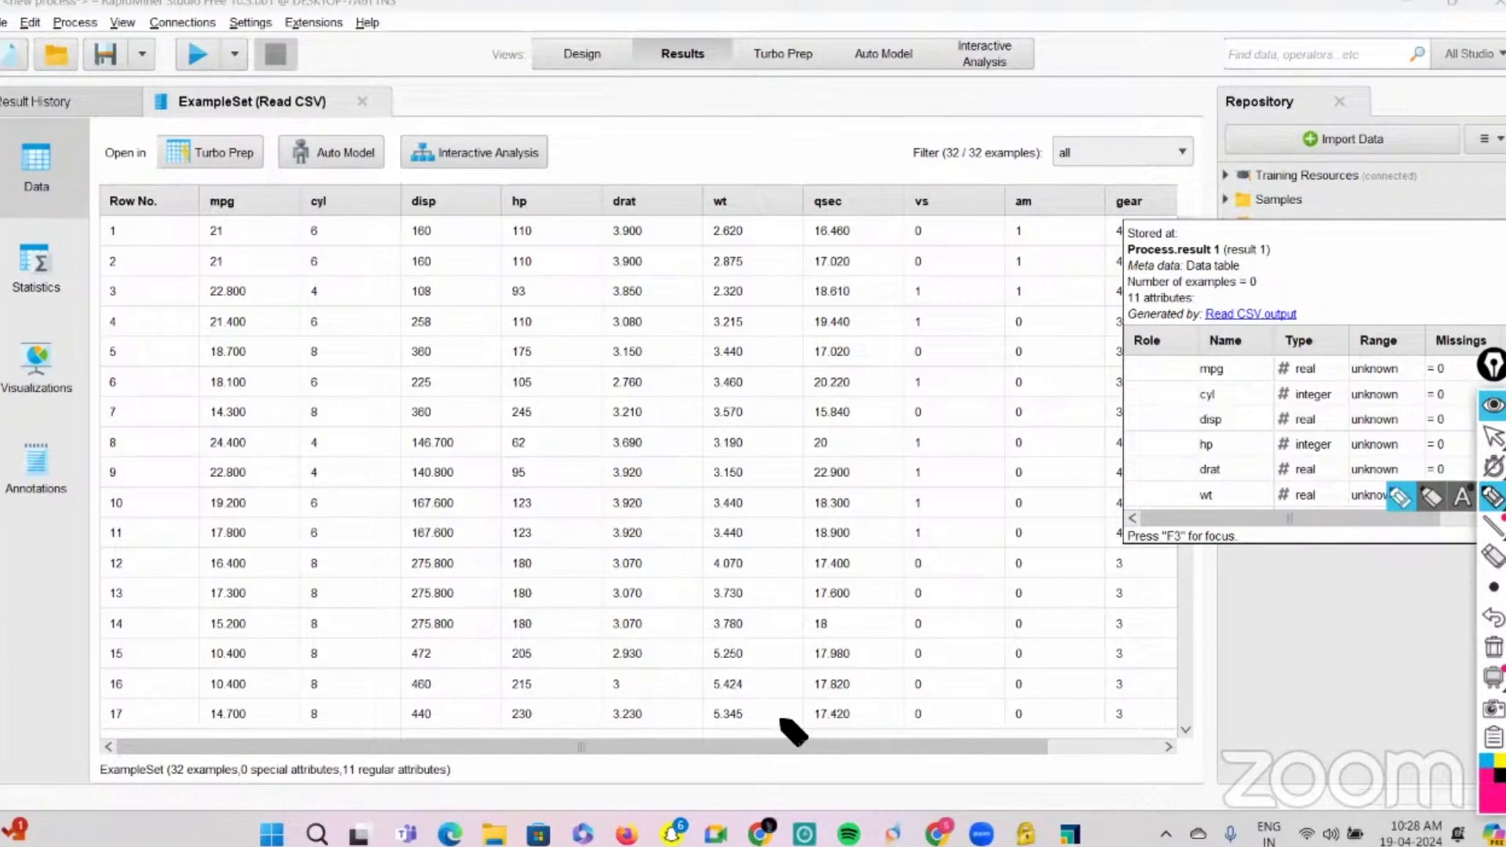
pyautogui.moveTo(191, 783); pyautogui.dragTo(232, 785)
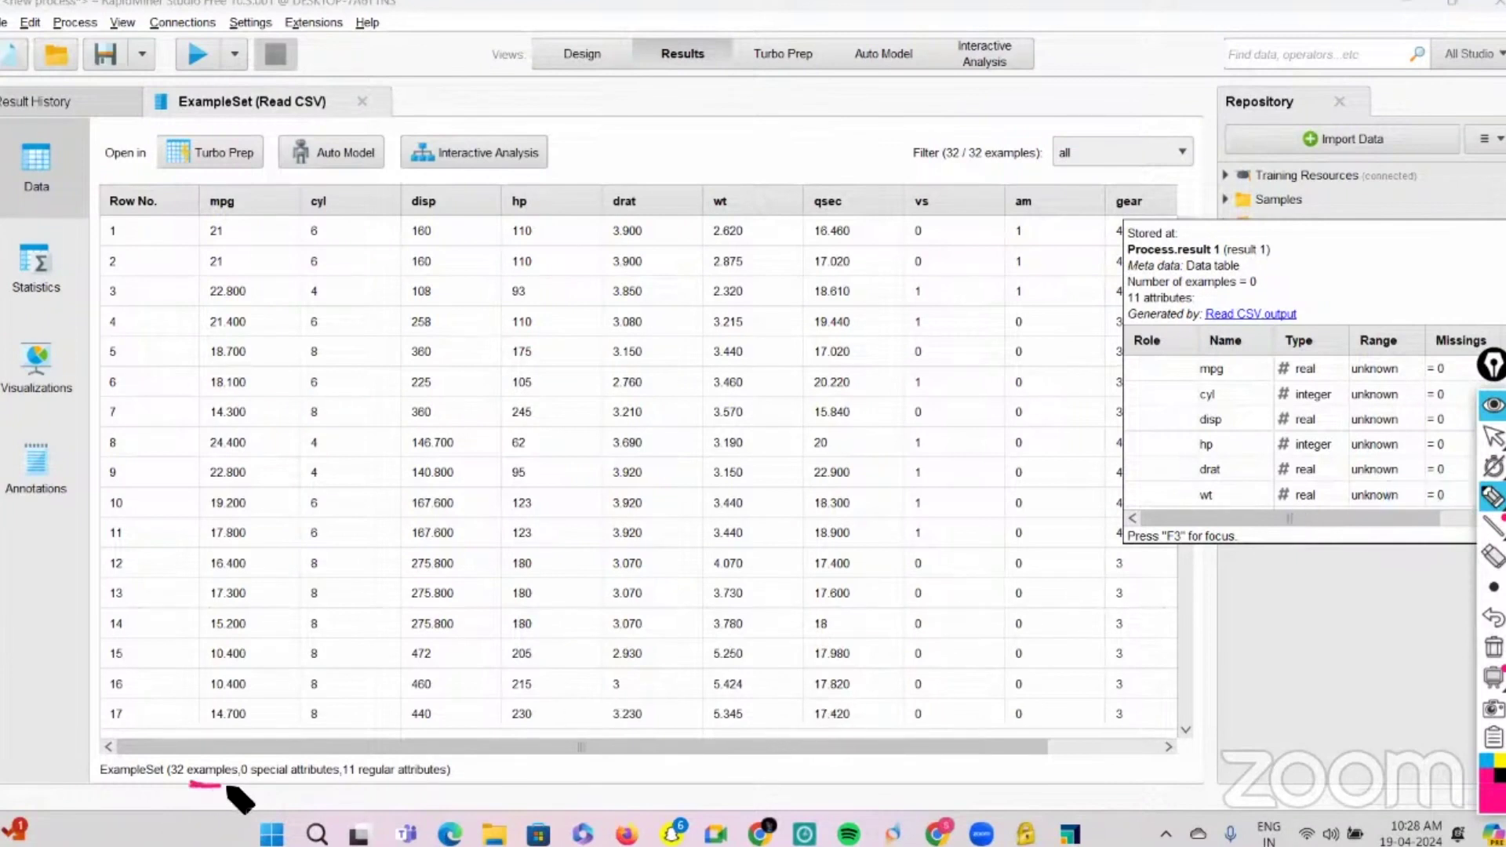
pyautogui.moveTo(366, 783); pyautogui.dragTo(428, 783)
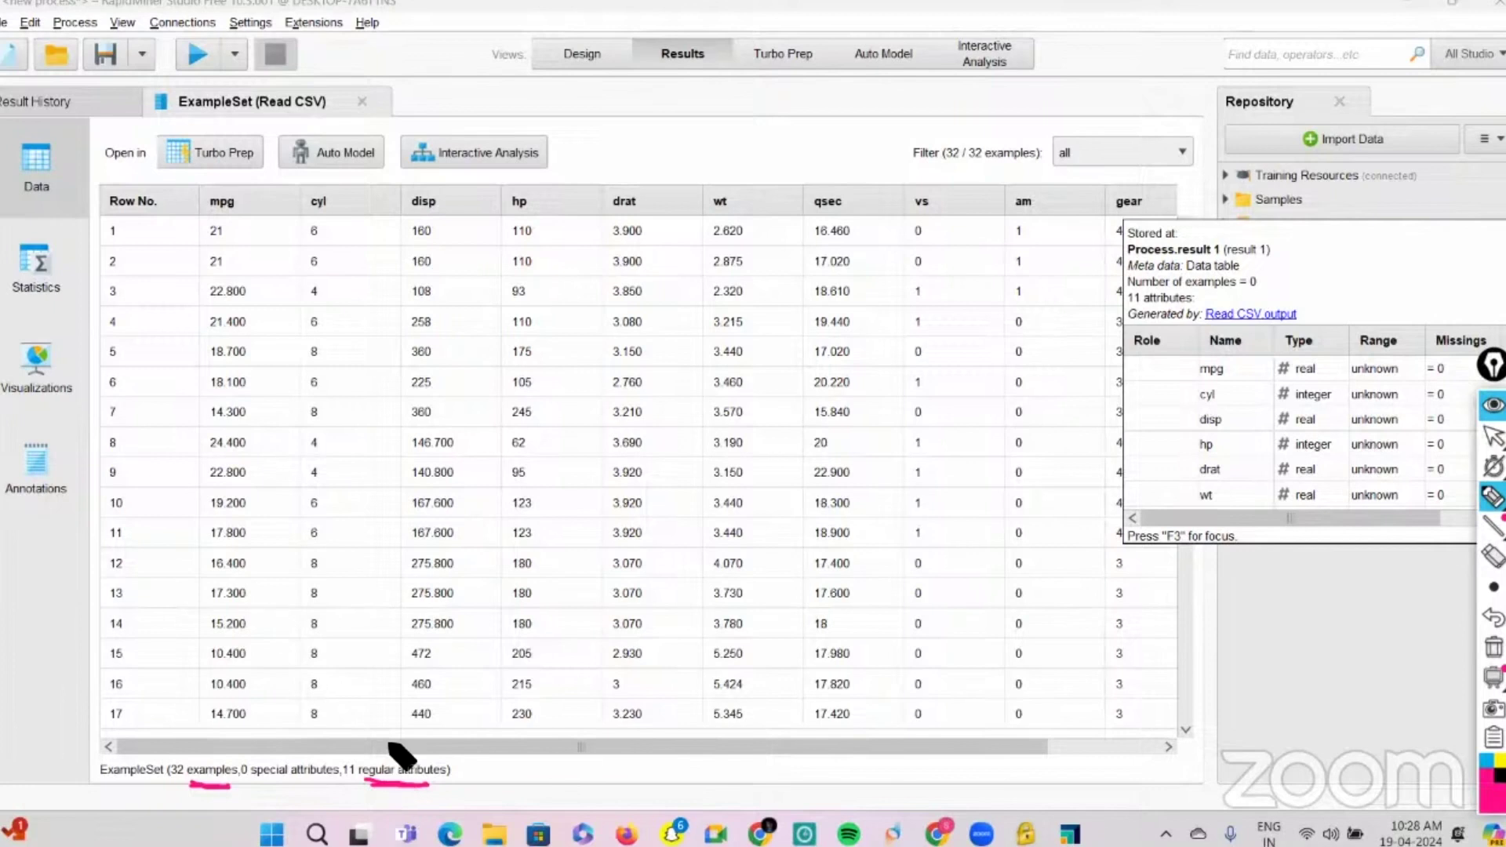
pyautogui.moveTo(249, 787)
pyautogui.mouseDown()
pyautogui.moveTo(303, 789)
pyautogui.moveTo(357, 730)
pyautogui.moveTo(353, 744)
pyautogui.mouseUp()
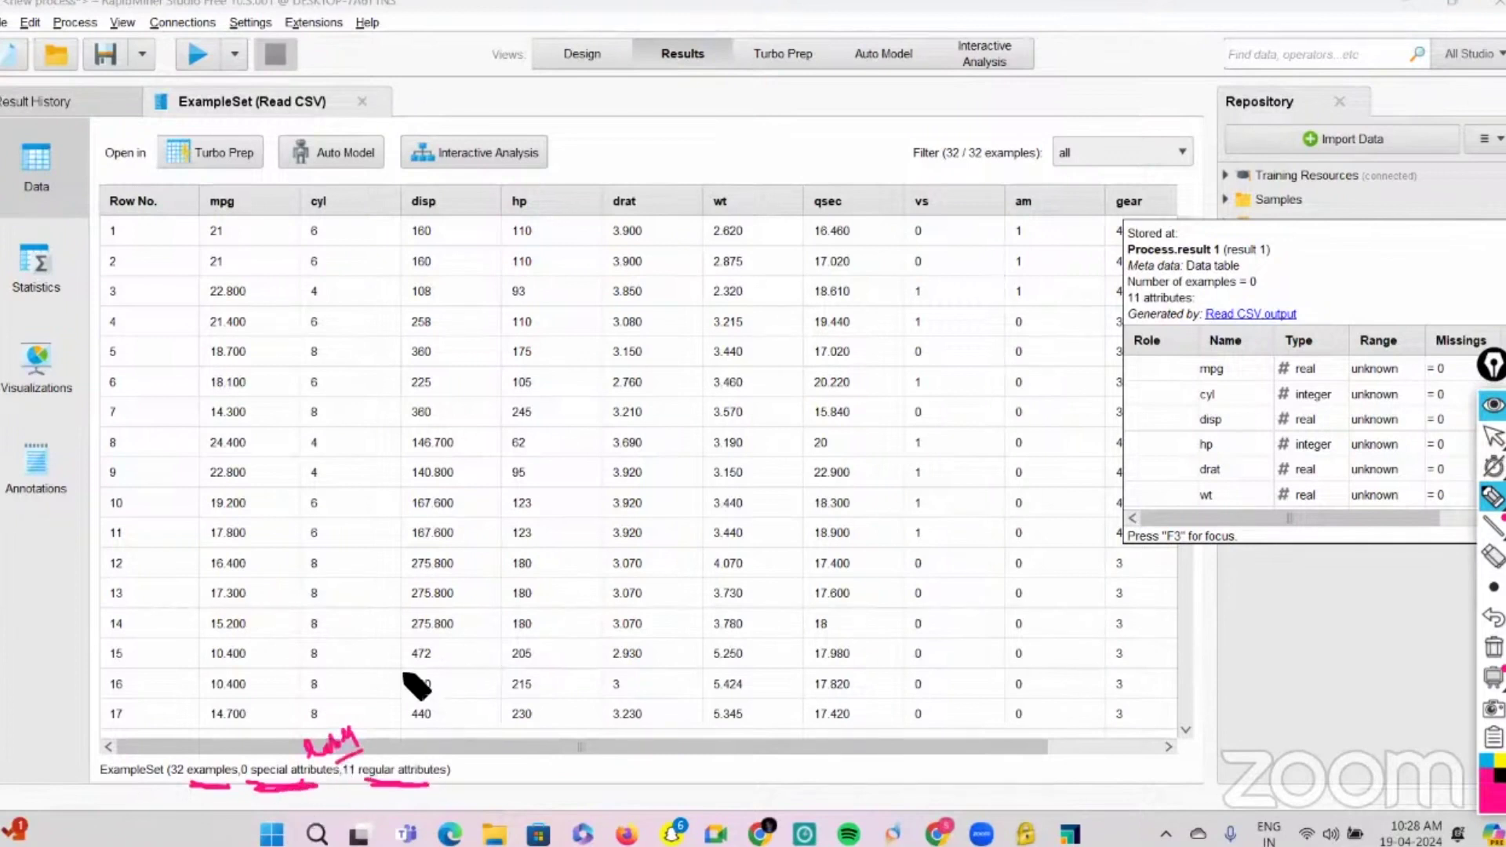
pyautogui.moveTo(349, 784); pyautogui.dragTo(365, 785)
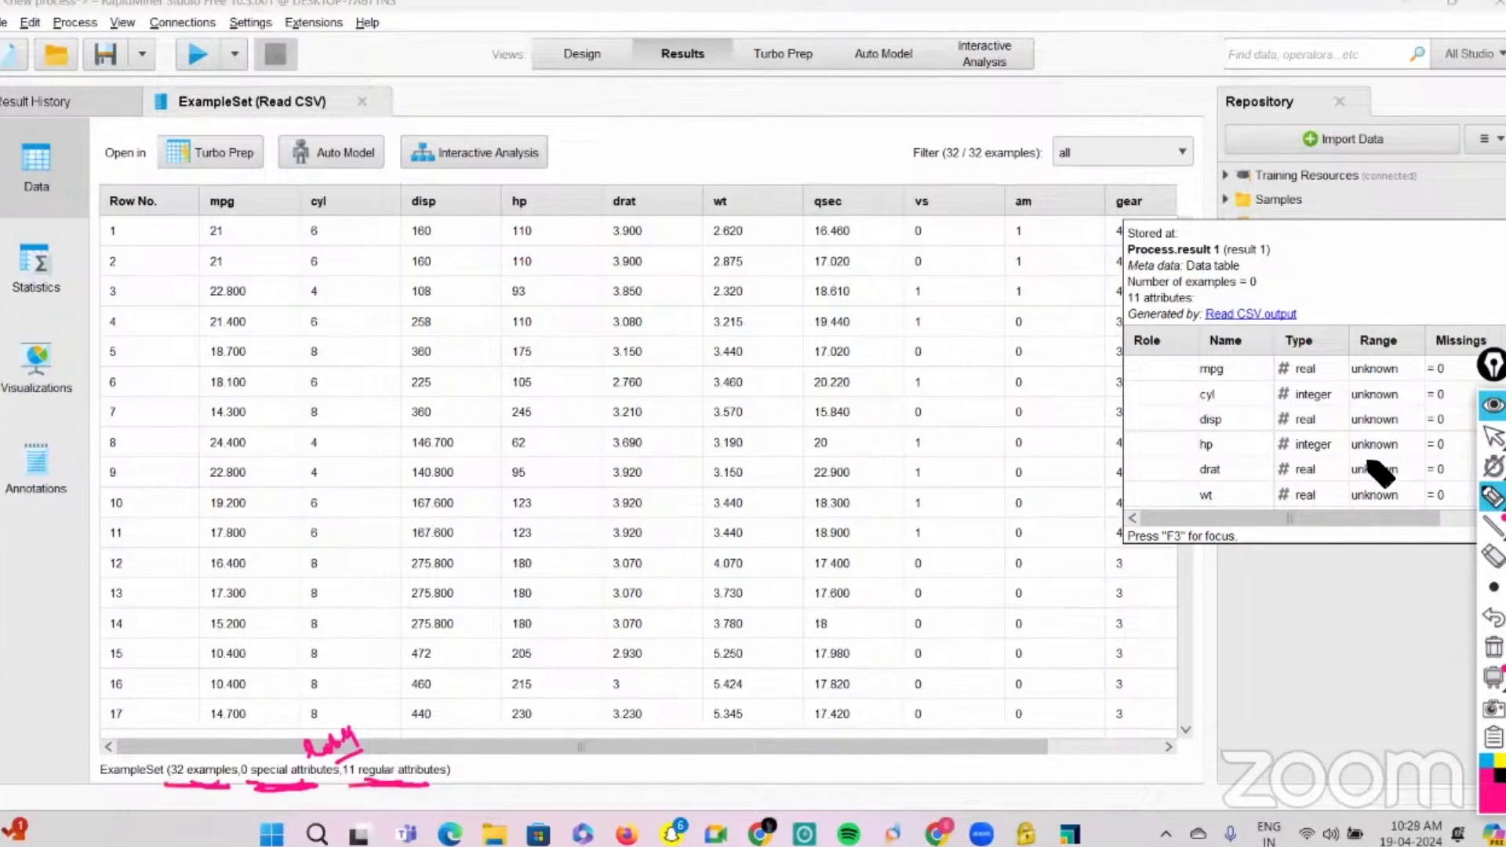
# Step: Clear the pen marks and insert the Agglomerative Clustering operator on the connection between Read CSV and the process result
pyautogui.click(1494, 648)
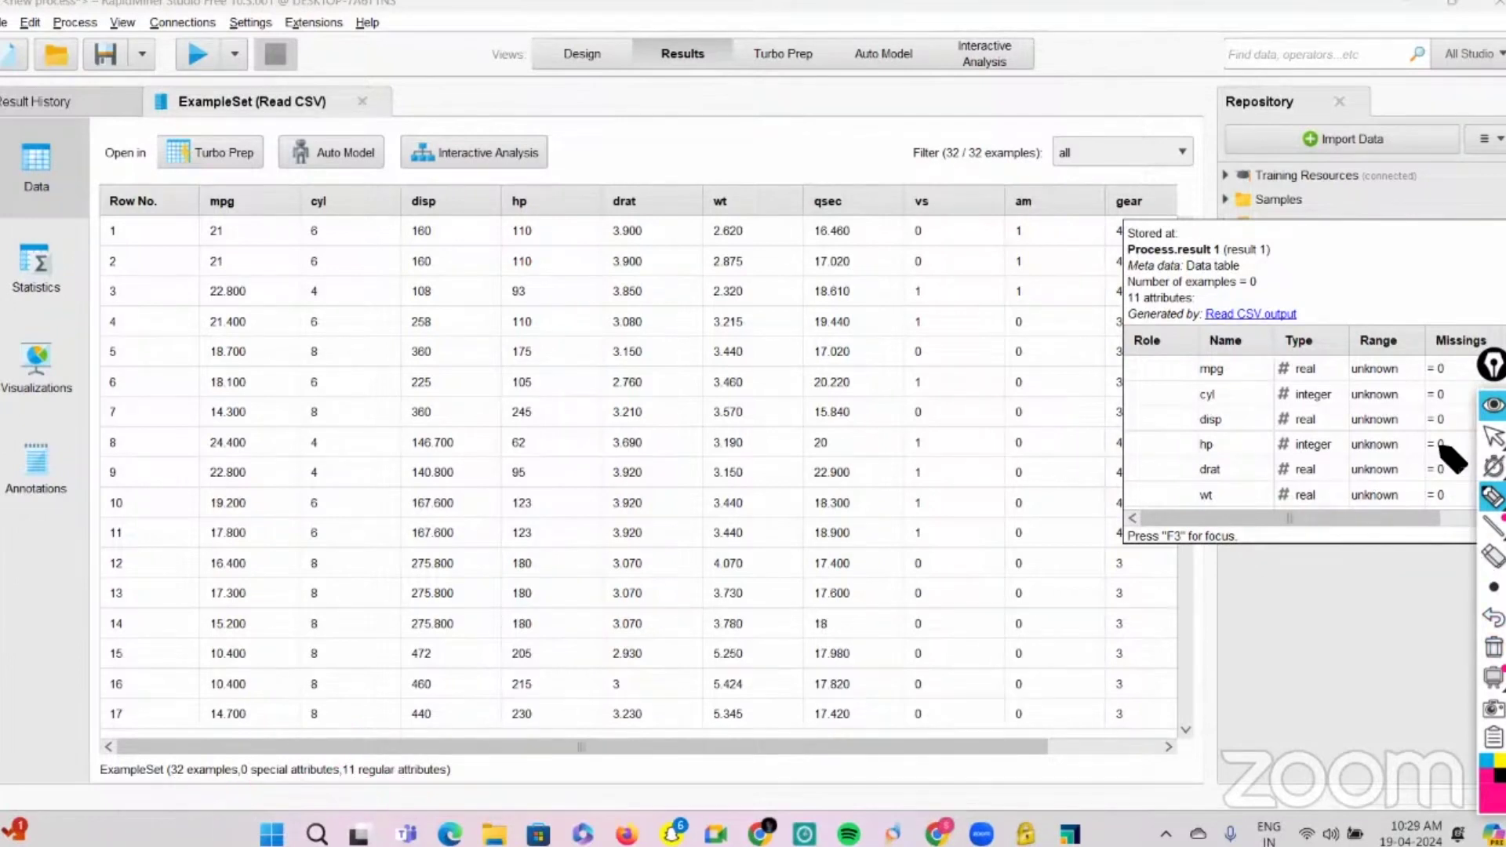
pyautogui.click(1494, 437)
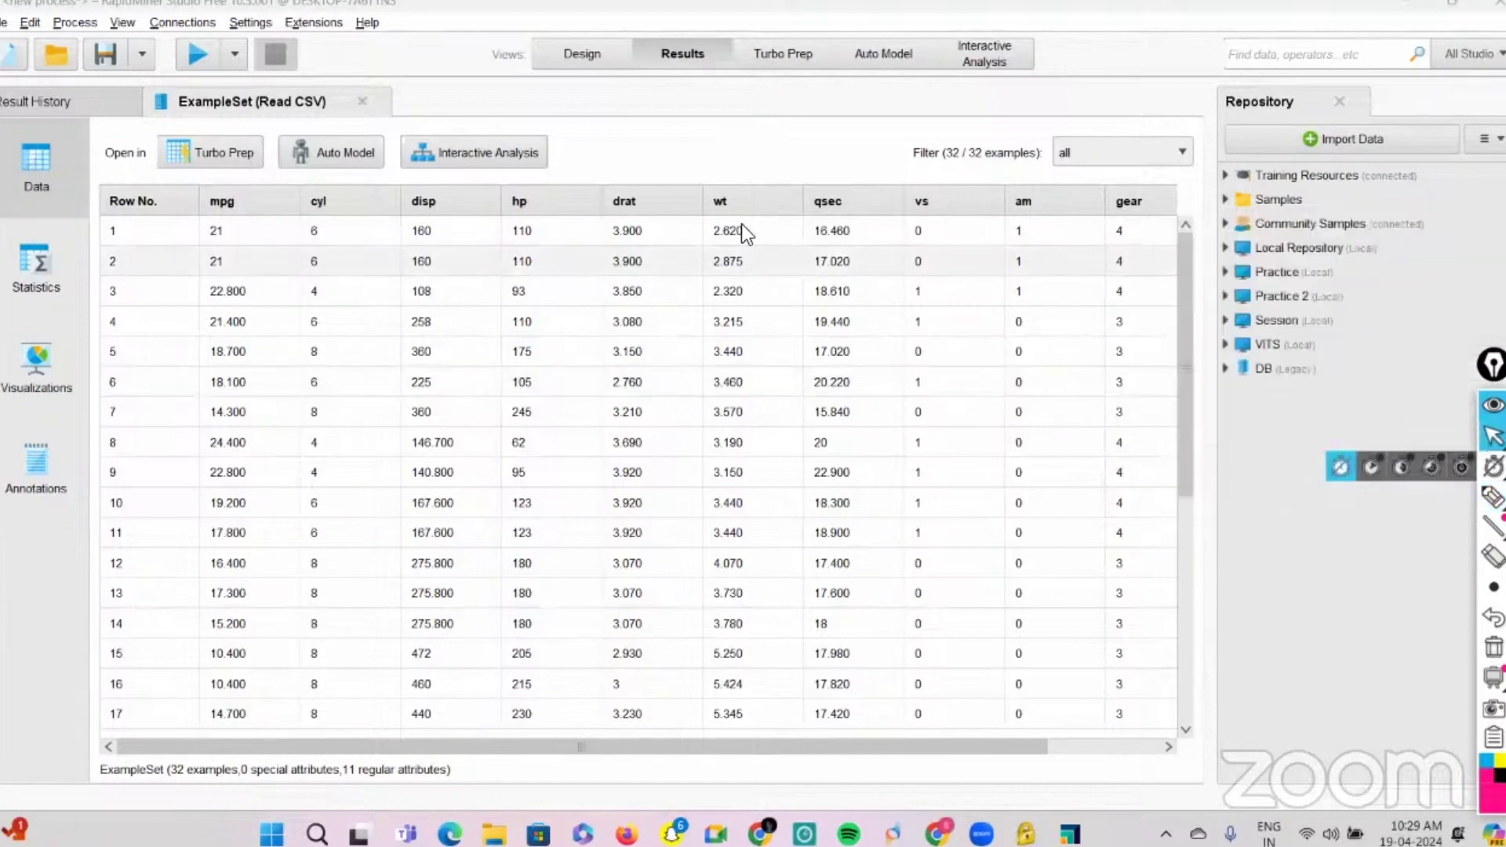
pyautogui.click(581, 55)
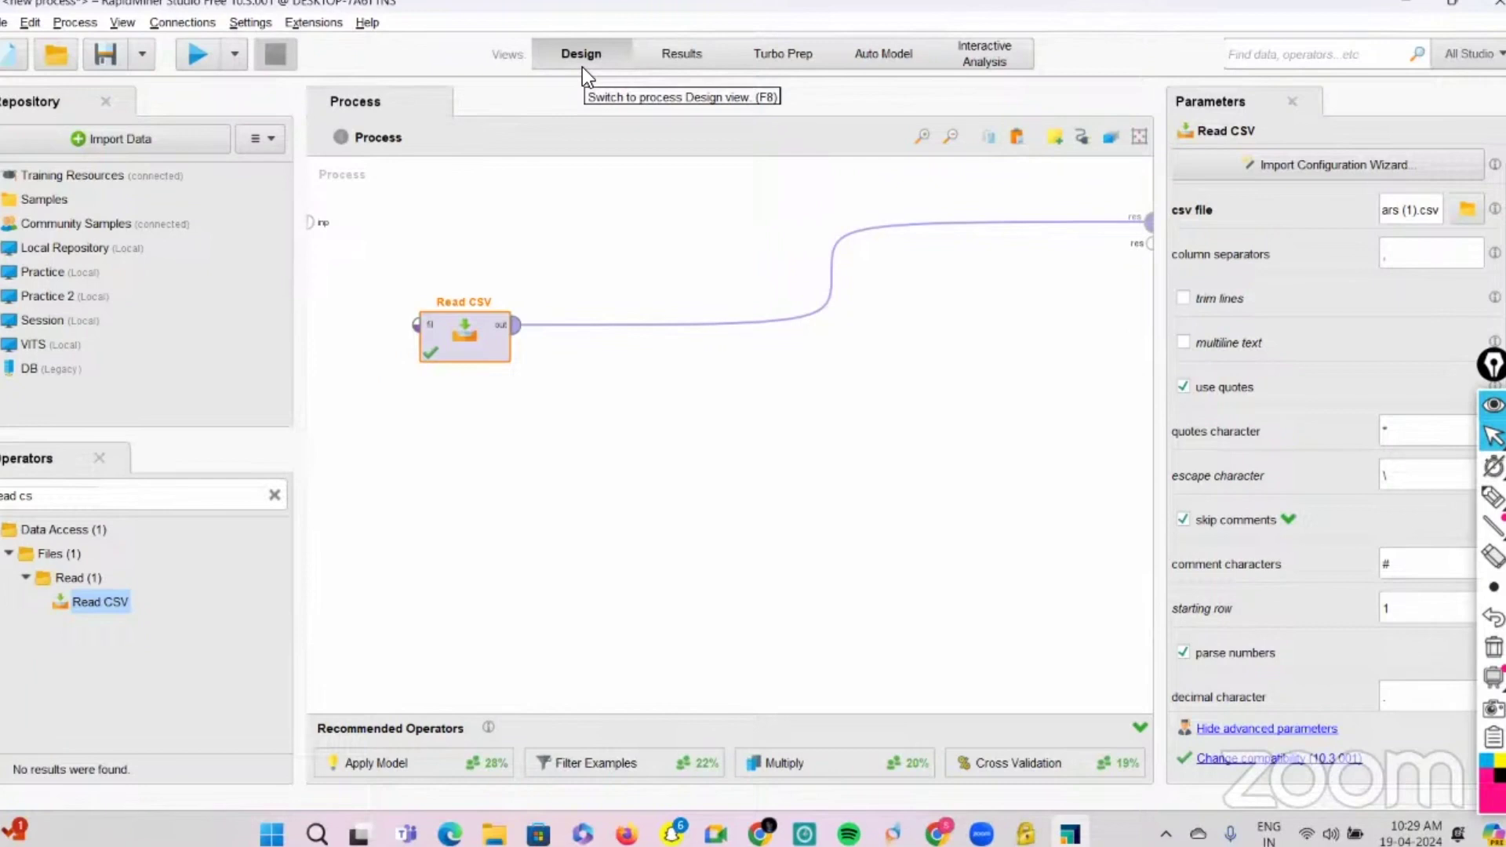
pyautogui.click(277, 497)
pyautogui.write('agg')
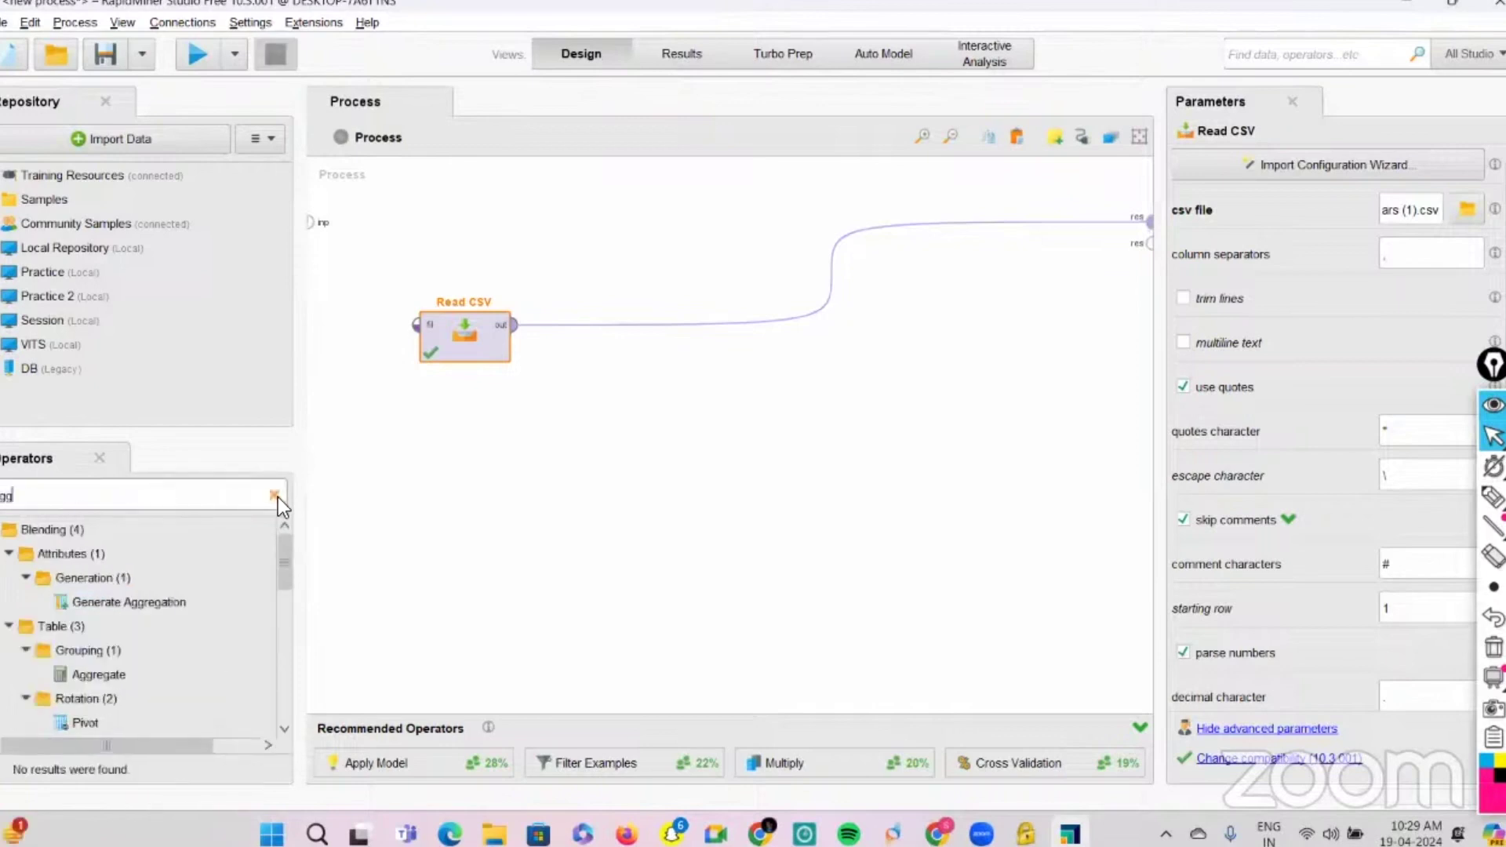
pyautogui.write('lom')
pyautogui.moveTo(141, 578); pyautogui.dragTo(659, 317)
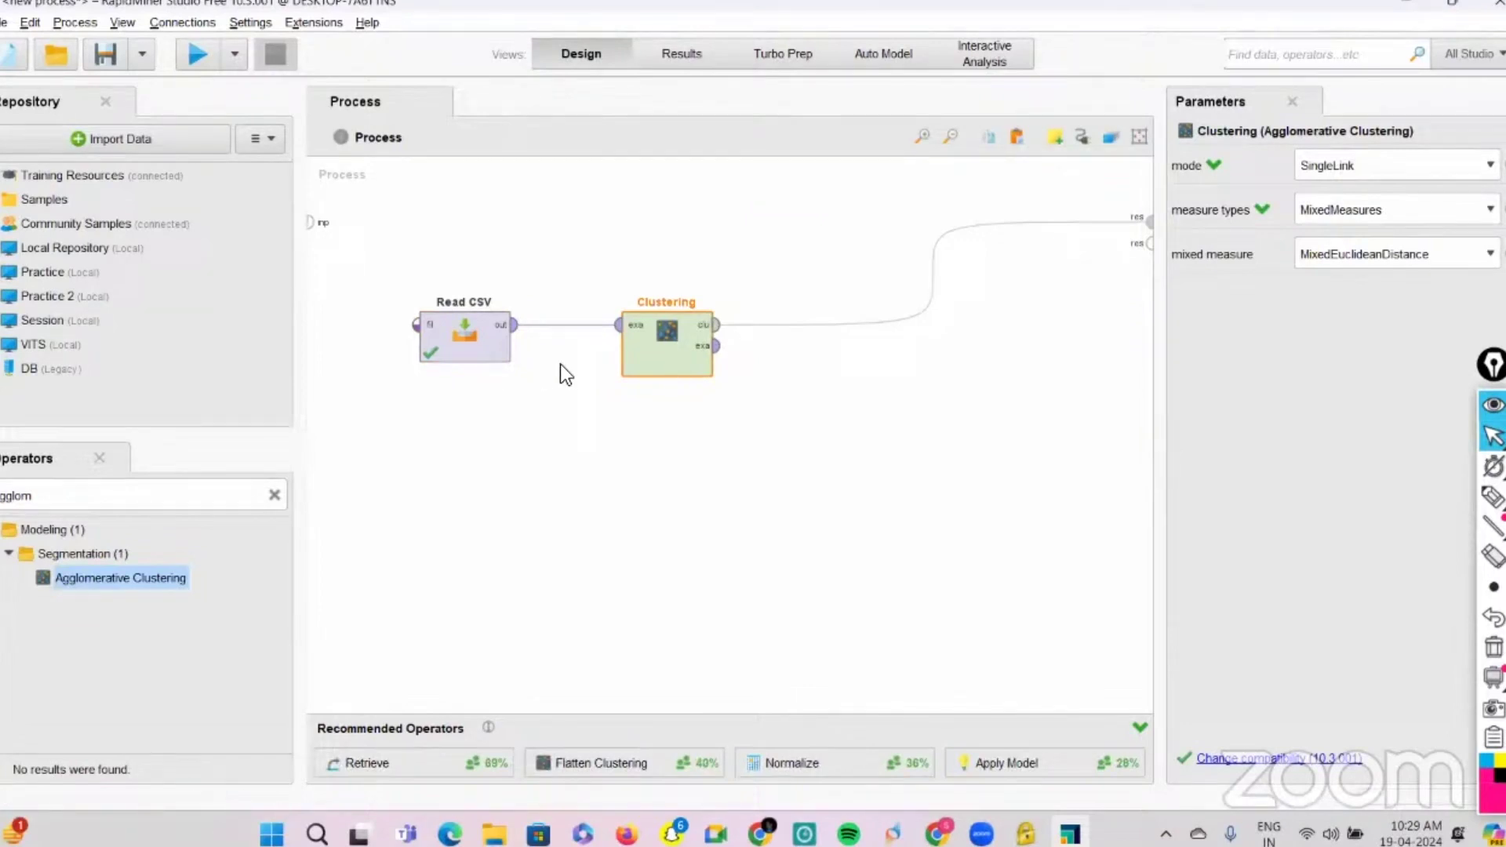
# Step: Review the available options for the Clustering operator's mode, mixed measure and measure types
pyautogui.click(1411, 167)
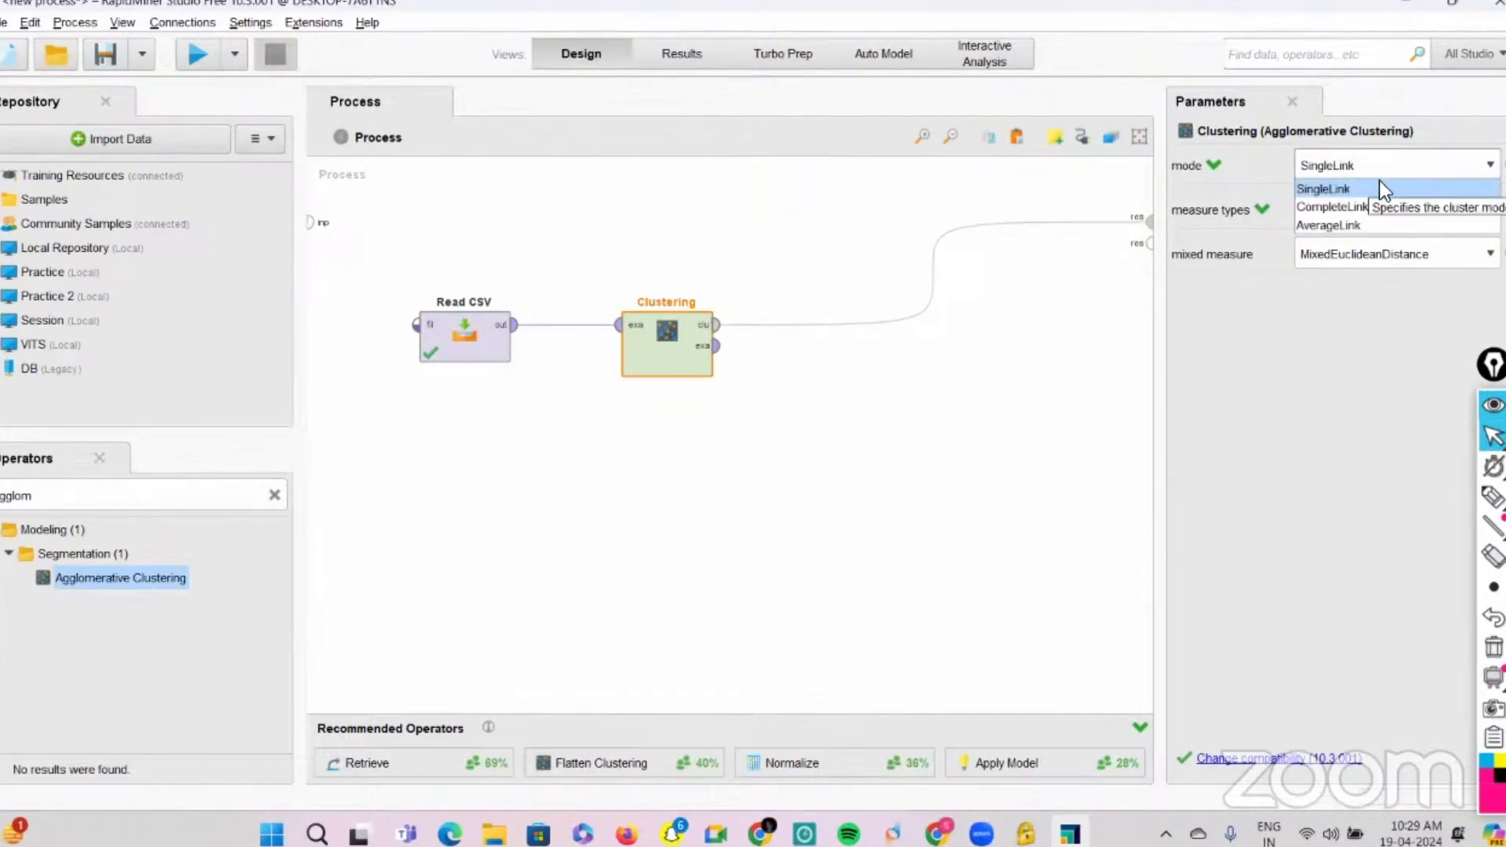
pyautogui.click(1491, 259)
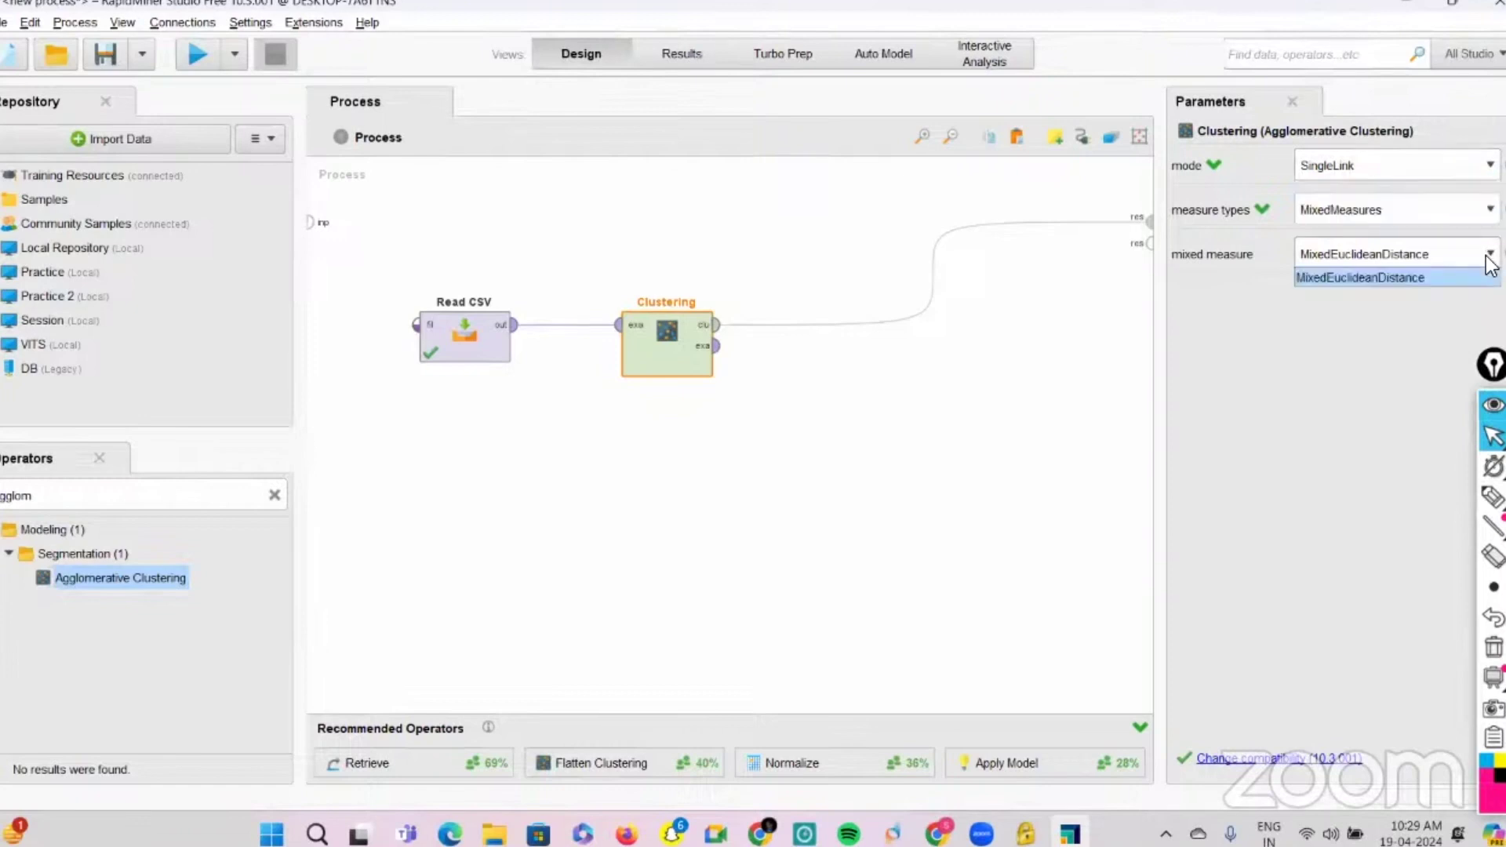
pyautogui.click(1448, 208)
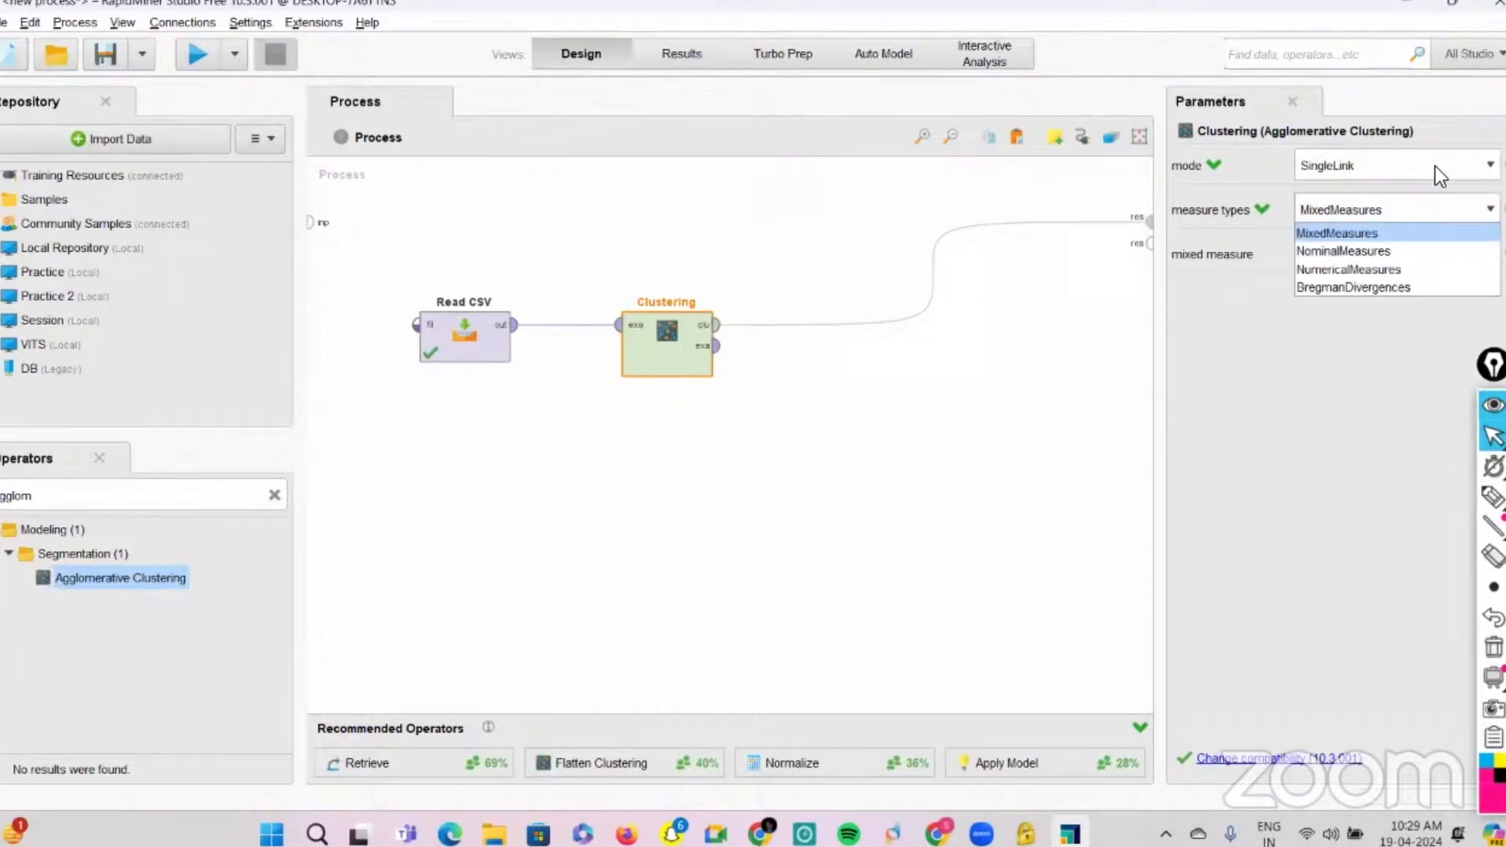
pyautogui.press('Escape')
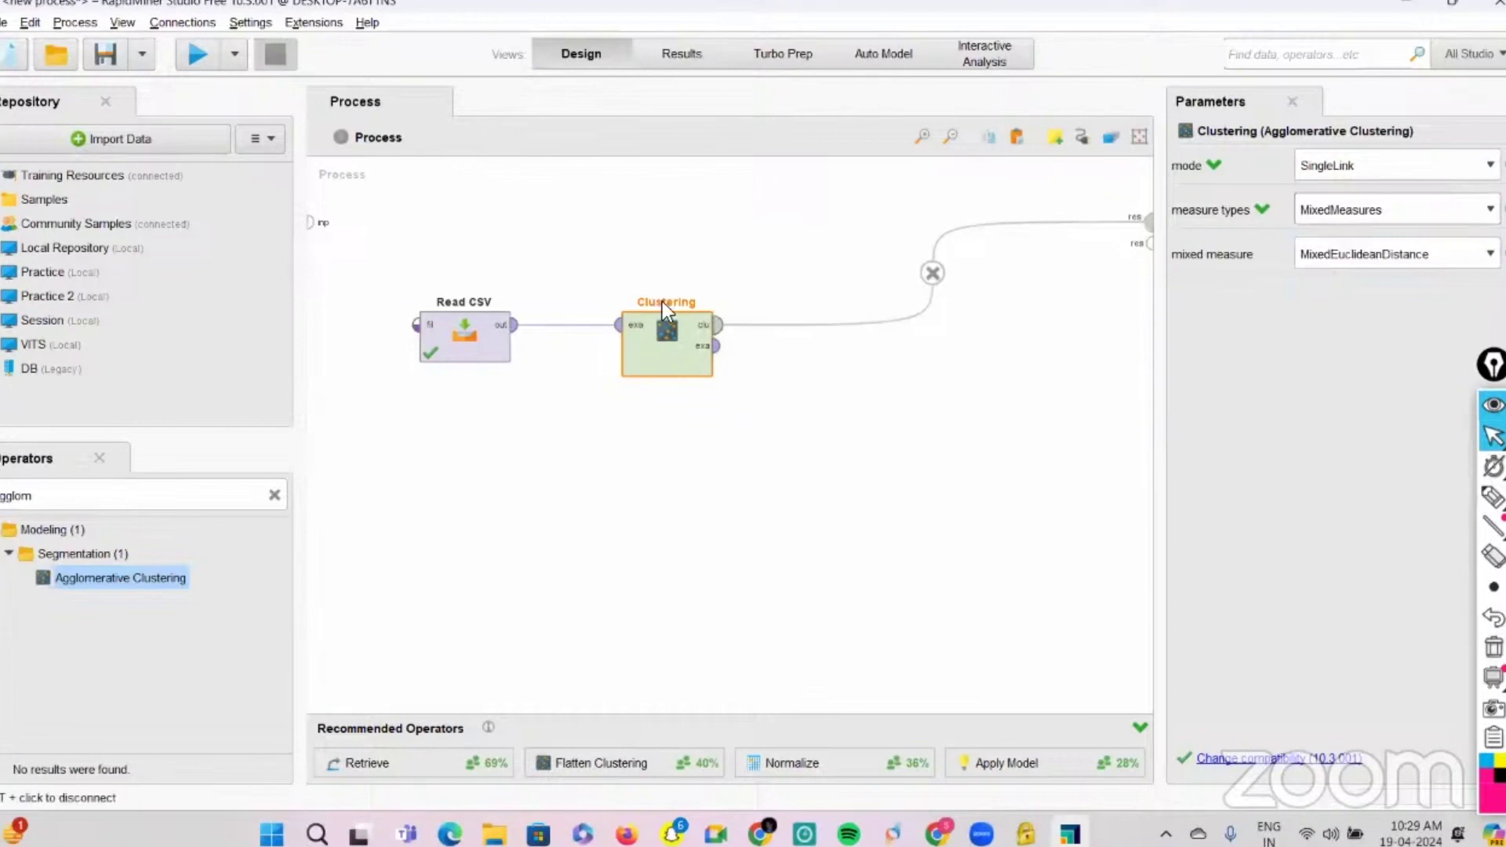
# Step: Run the process with Clustering's example set output also connected to the second result port, and display the cluster model's dendrogram
pyautogui.moveTo(716, 347); pyautogui.dragTo(1150, 242)
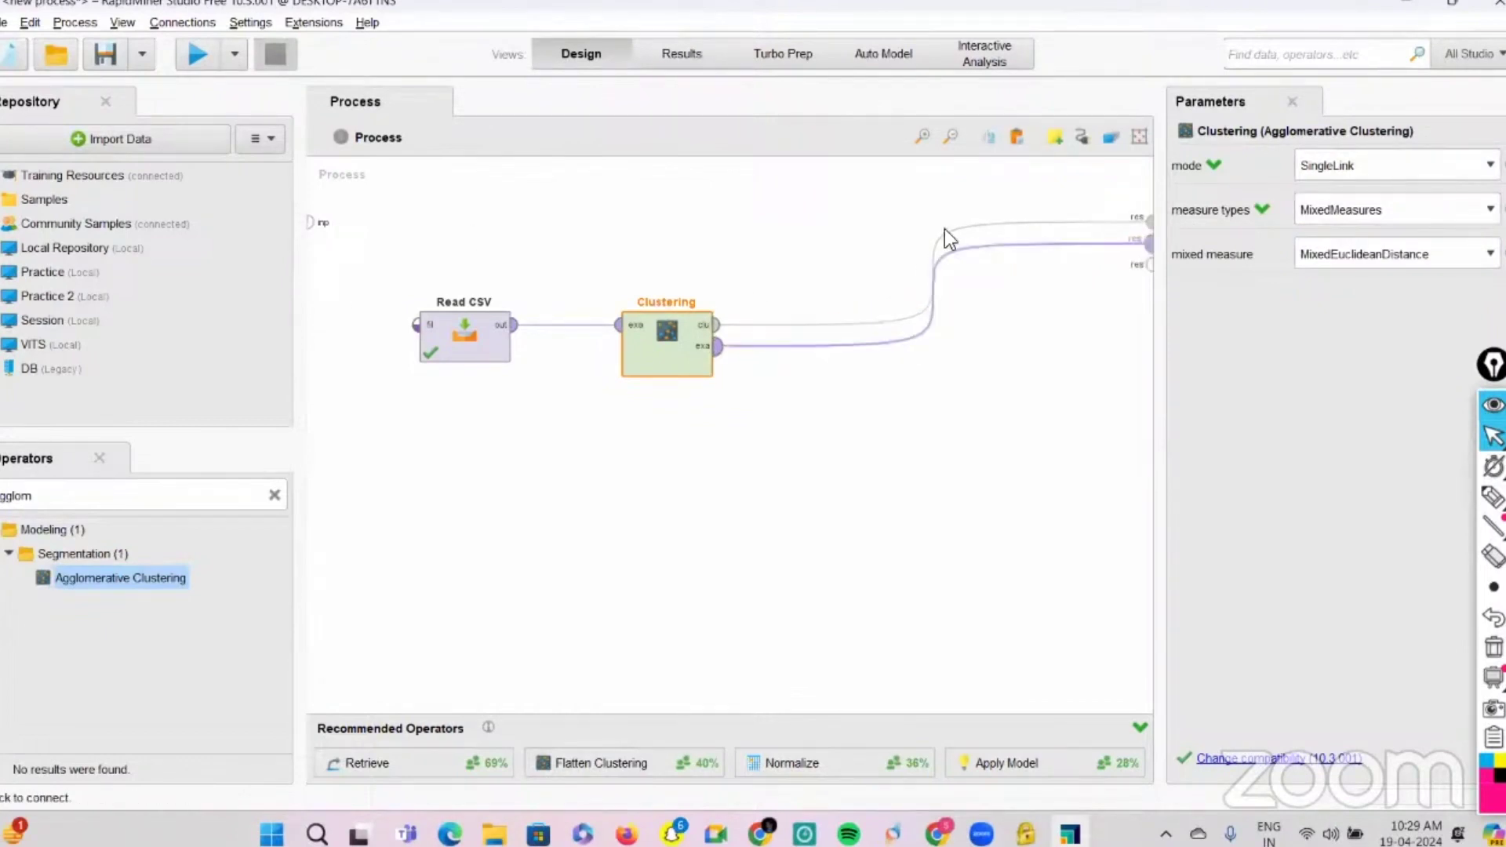
pyautogui.click(198, 55)
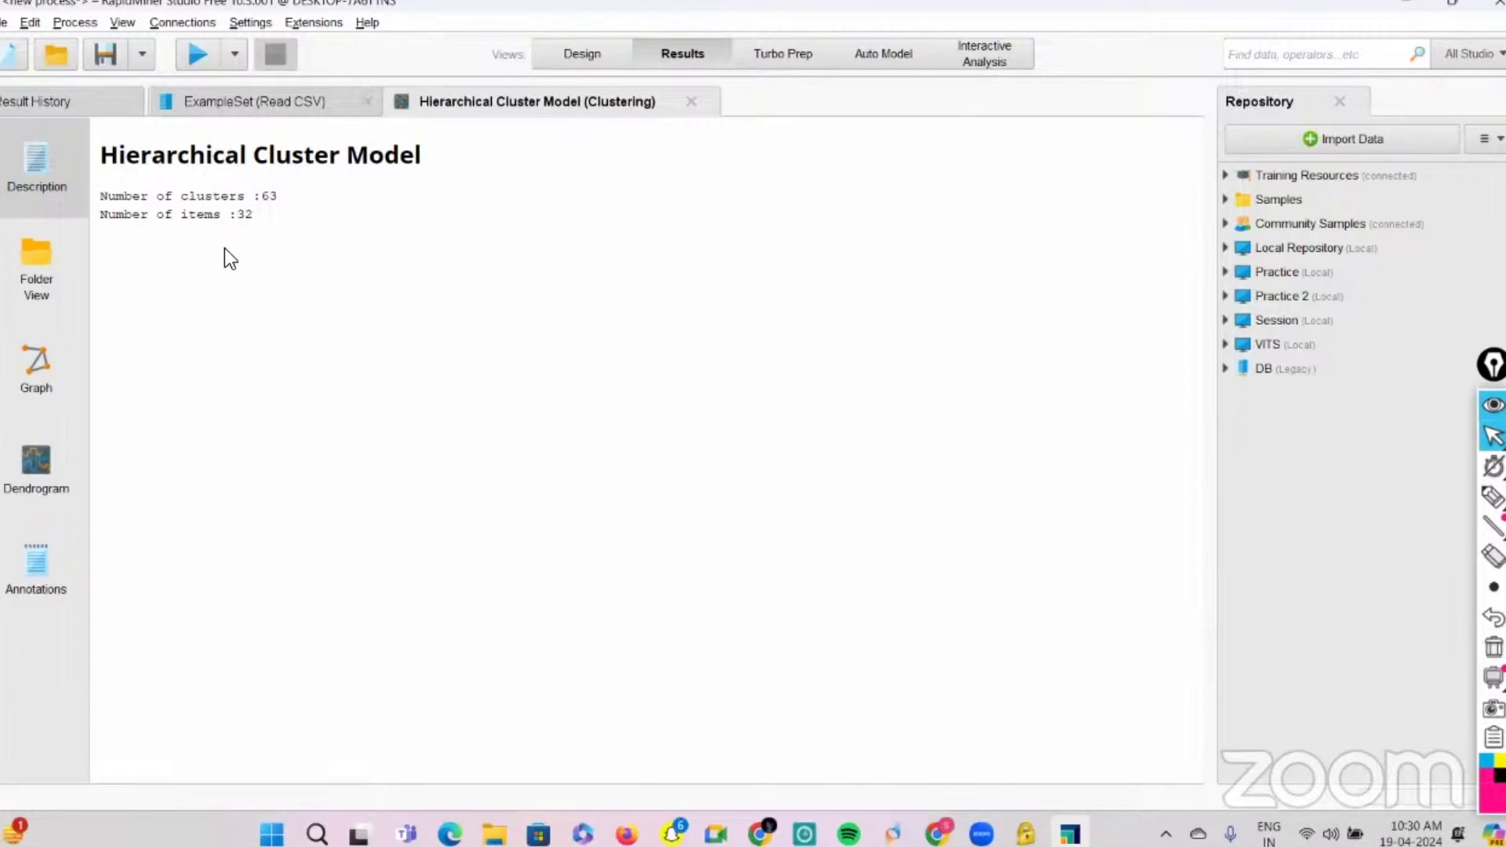
pyautogui.click(48, 457)
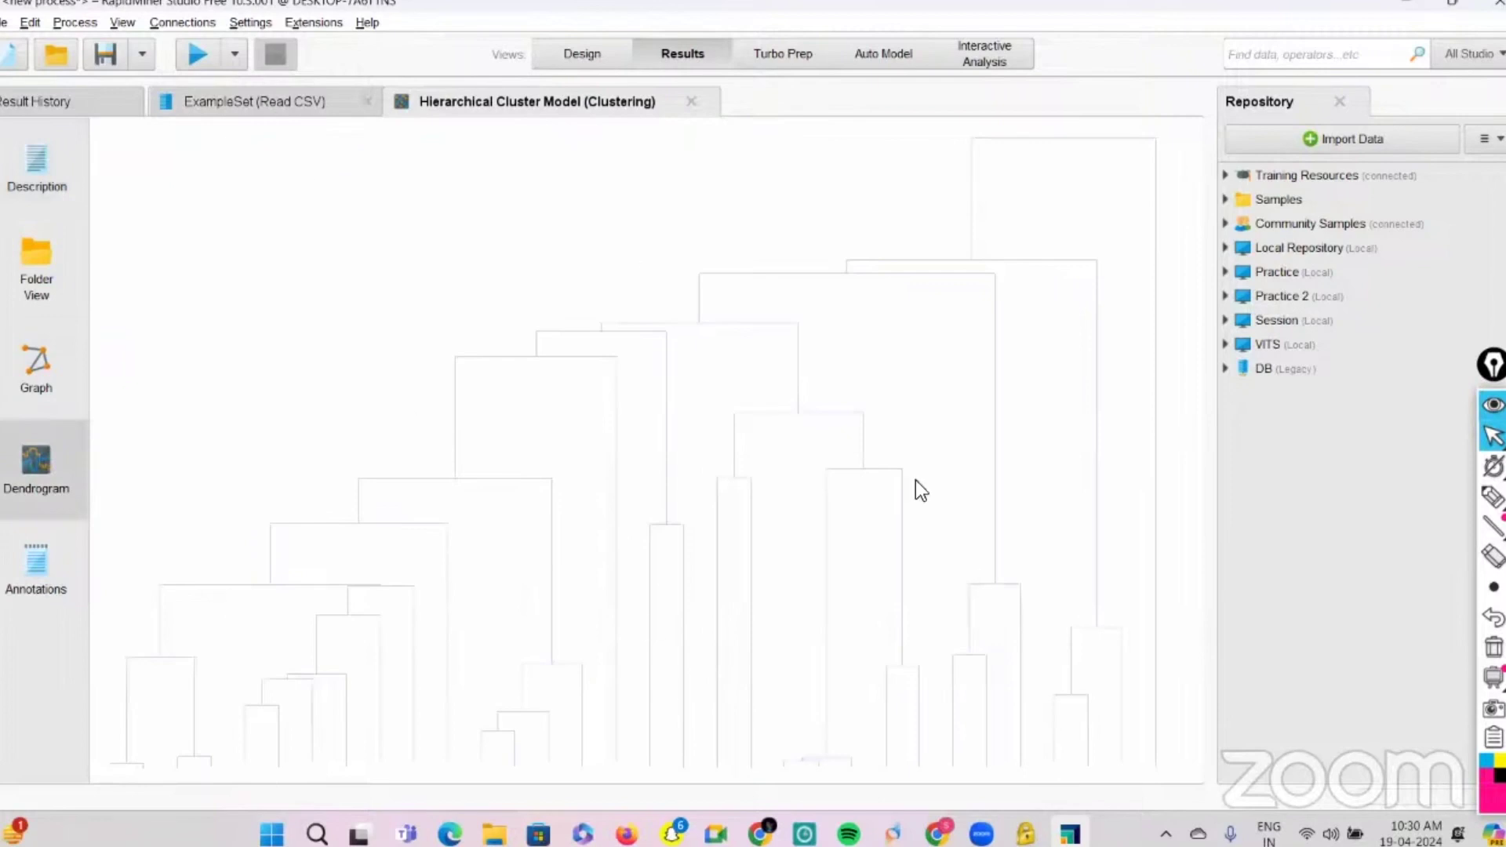
# Step: Search the operators for "flatte" from the process design and read the Flatten Clustering operator's description
pyautogui.click(571, 54)
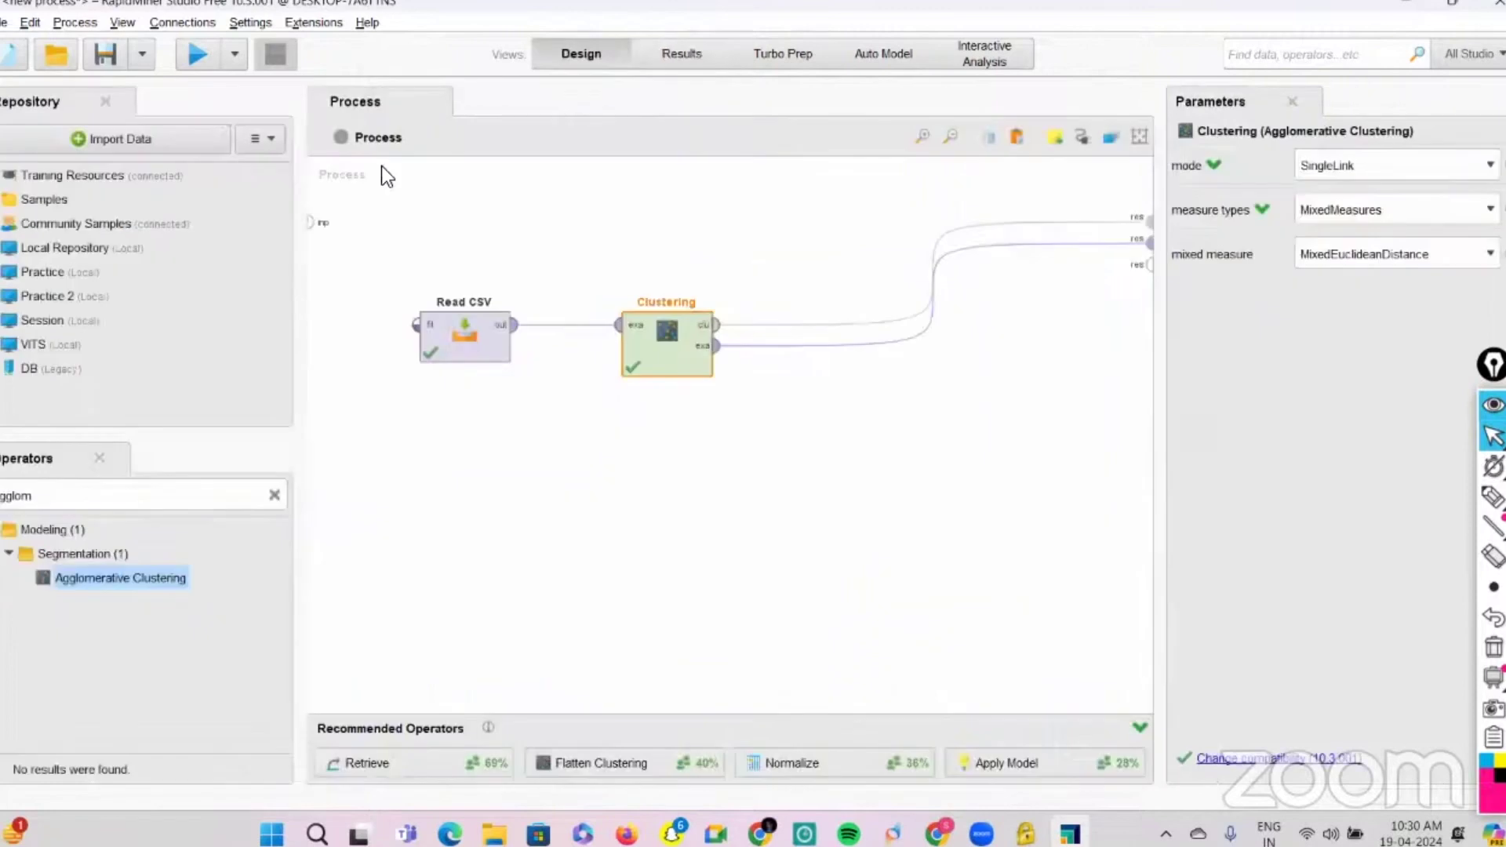
pyautogui.click(272, 493)
pyautogui.write('fla')
pyautogui.write('tte')
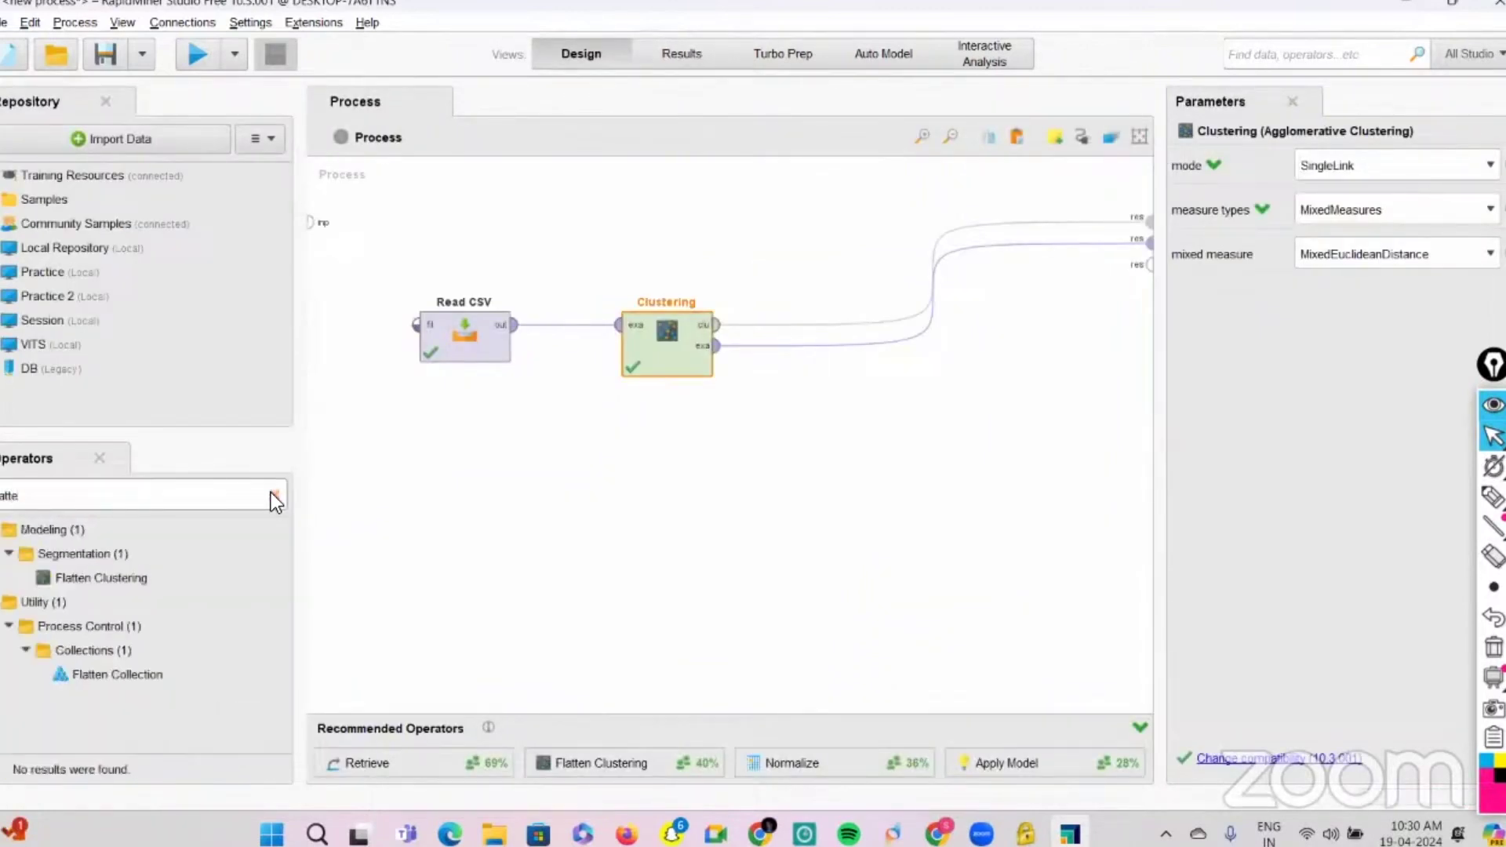
pyautogui.moveTo(118, 578); pyautogui.dragTo(126, 574)
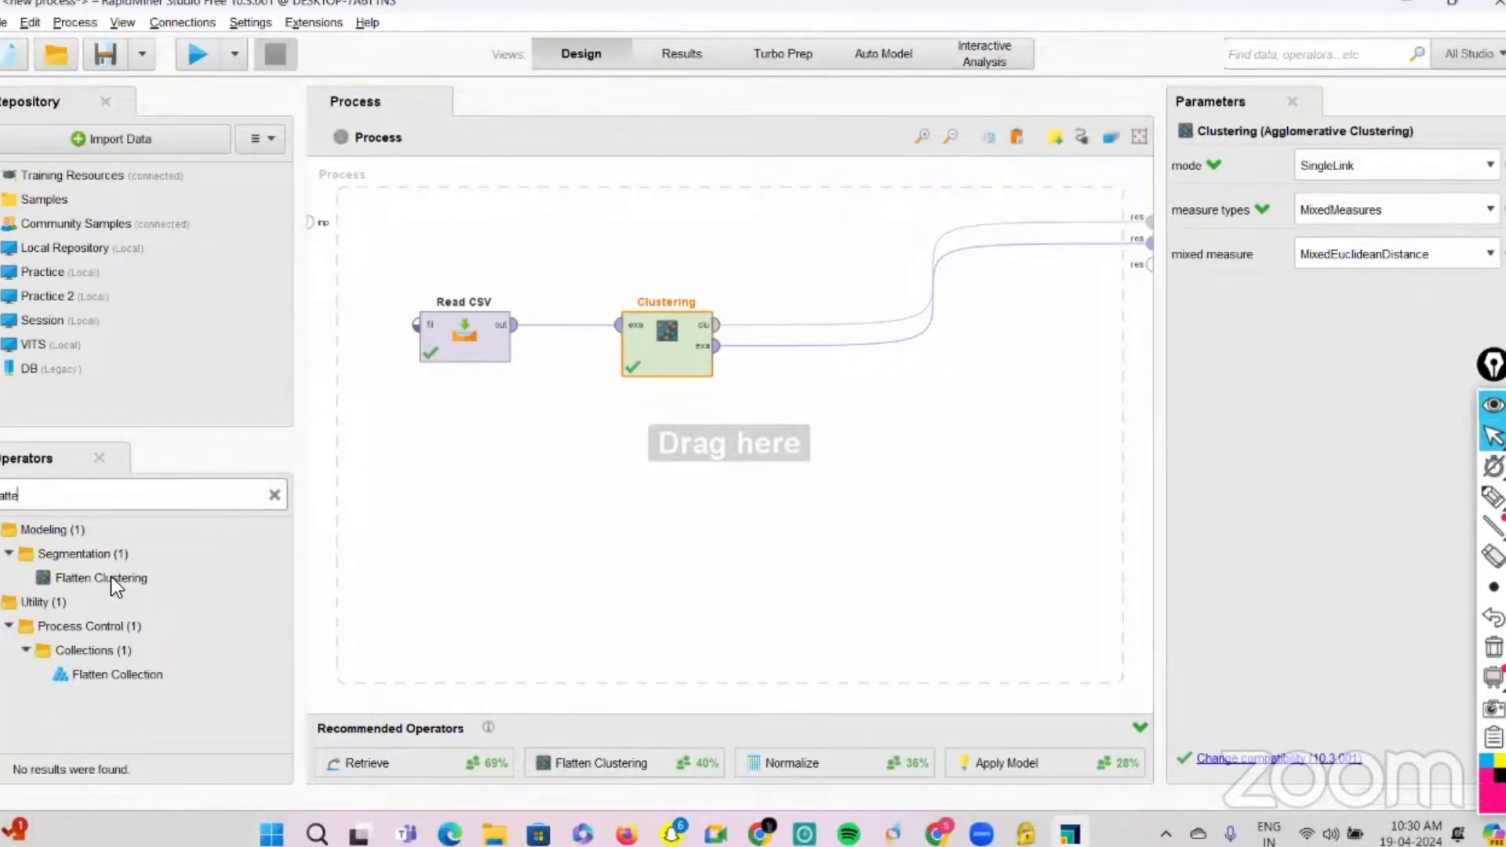
pyautogui.click(111, 576)
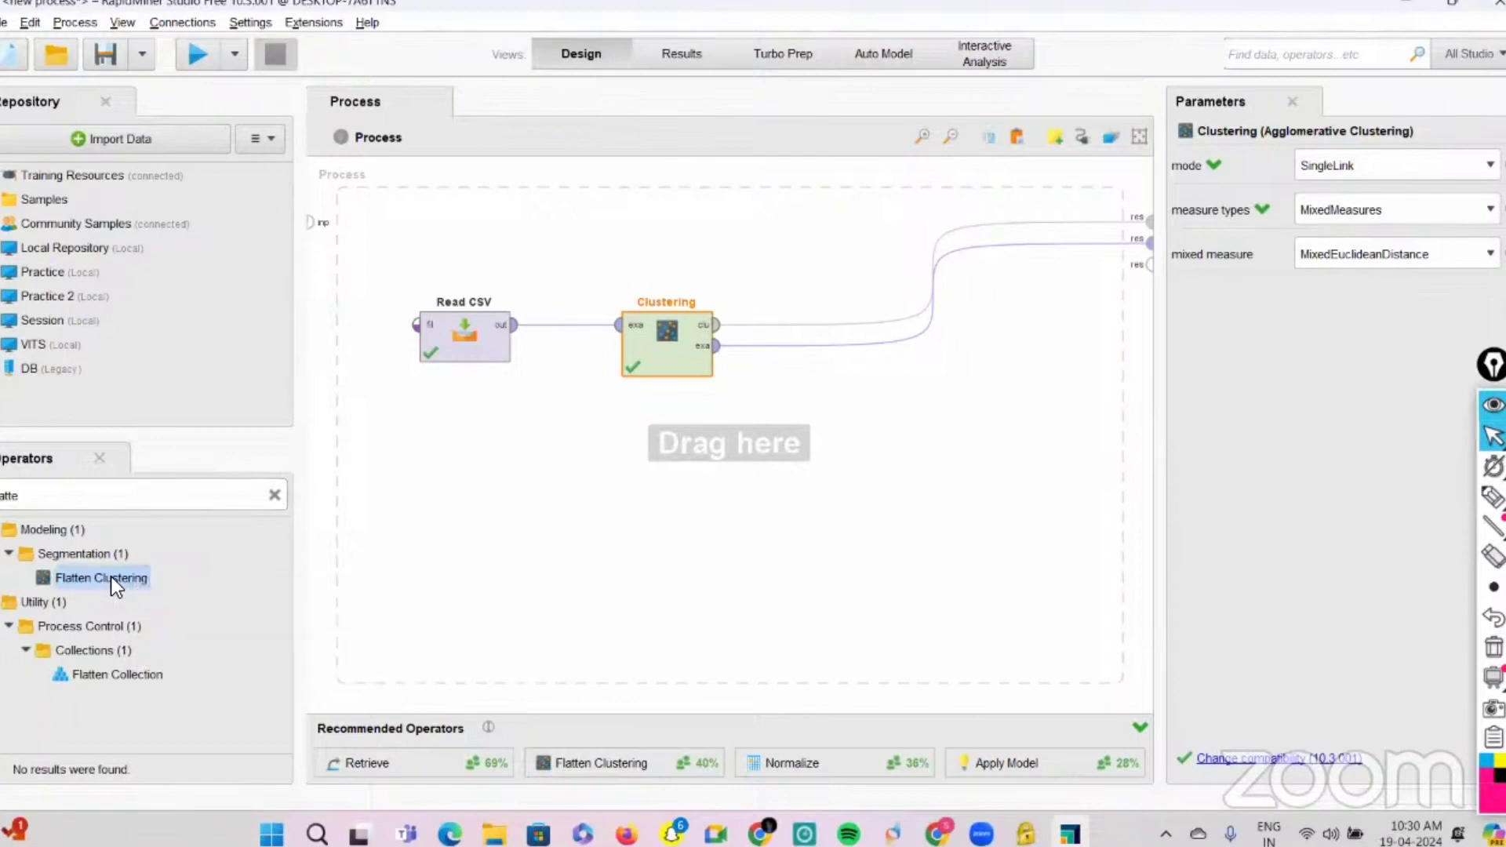
pyautogui.rightClick(110, 576)
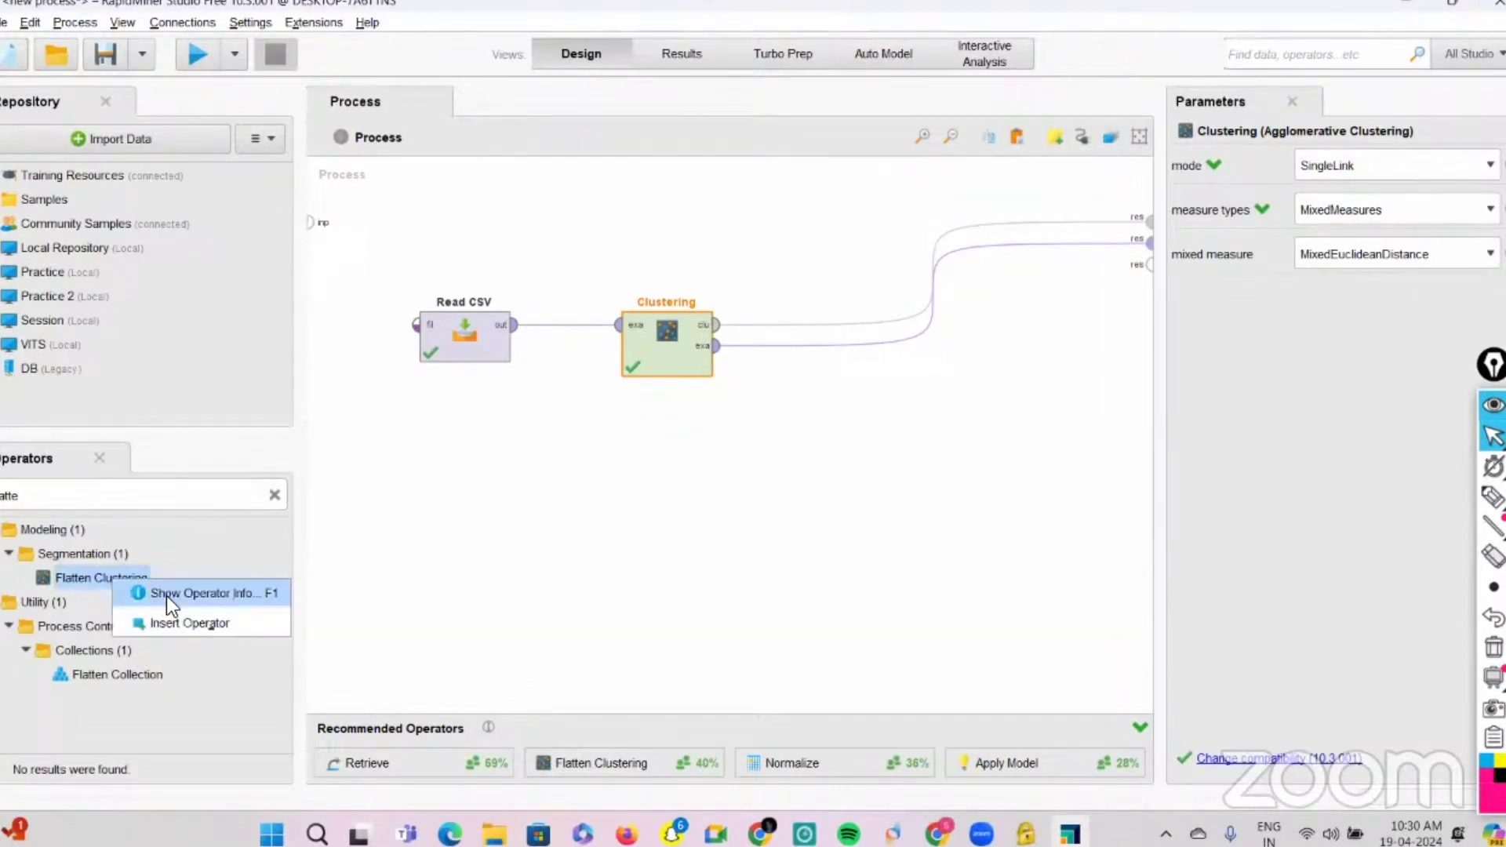
pyautogui.click(166, 596)
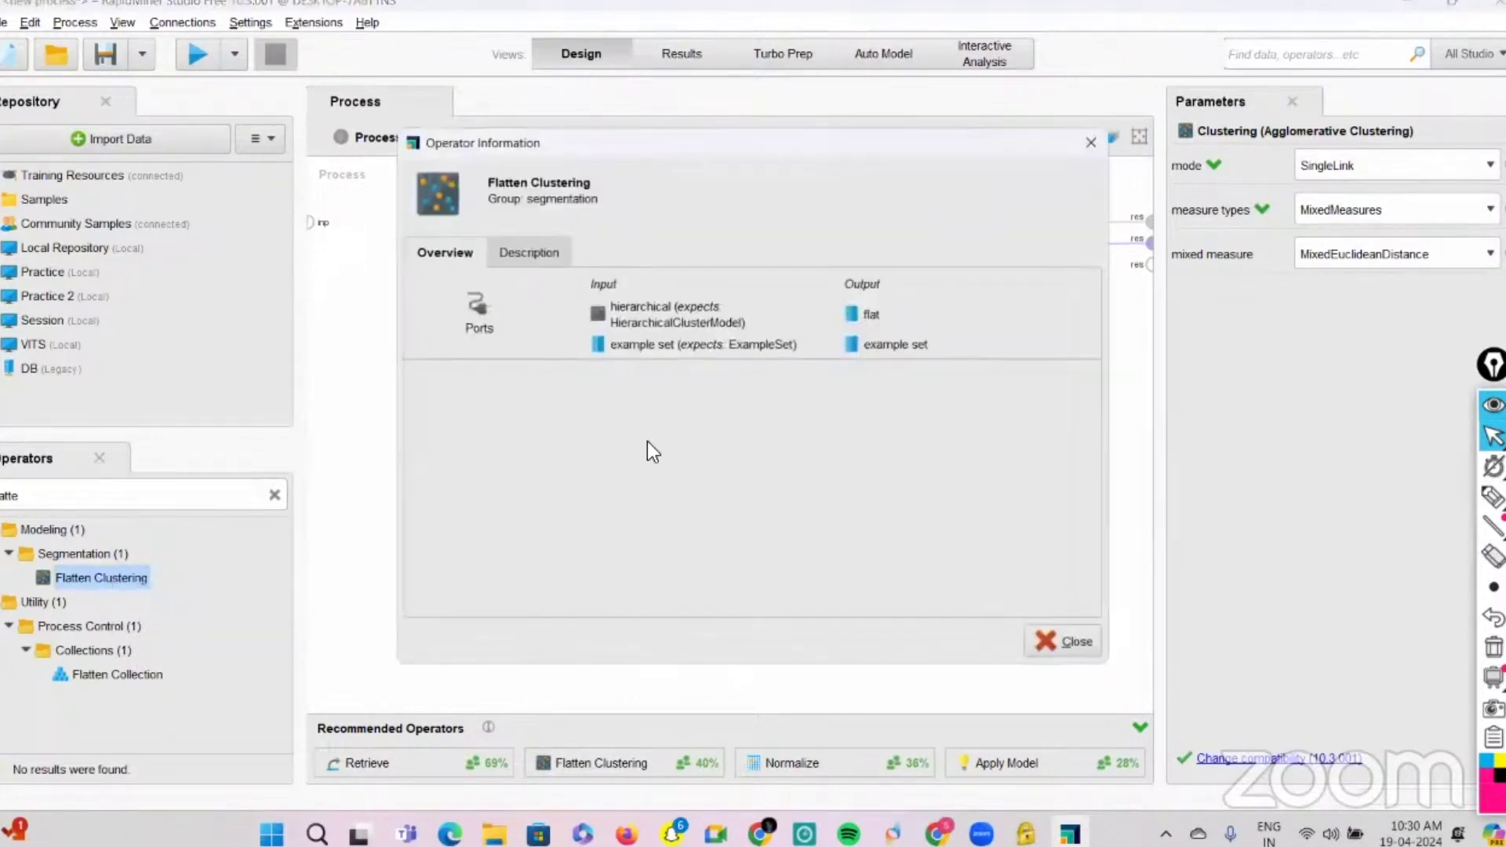
pyautogui.click(547, 252)
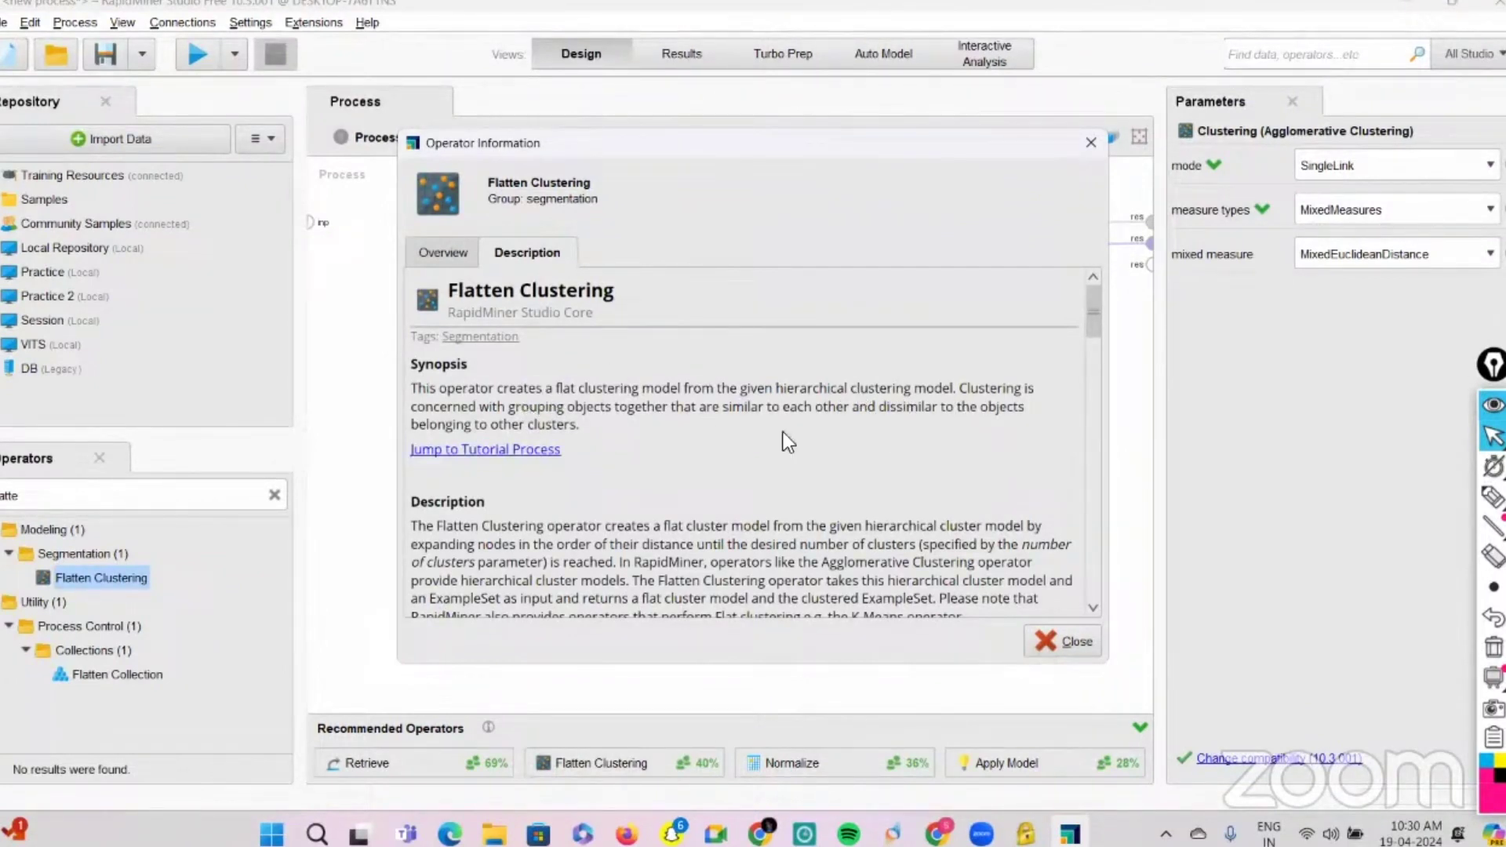
pyautogui.click(1092, 145)
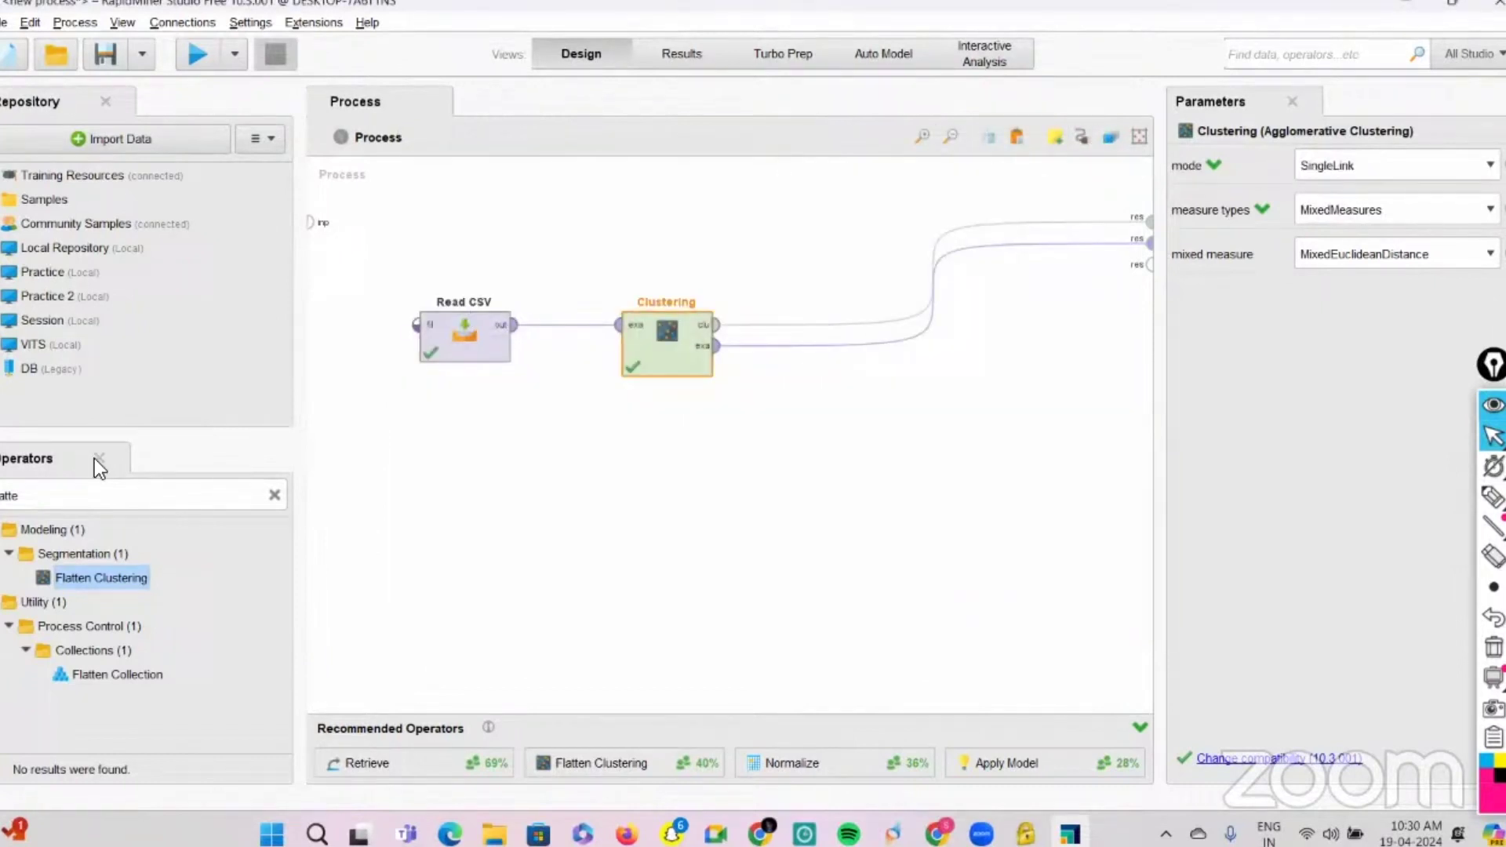
# Step: Insert Flatten Clustering after Clustering, fed by both its cluster and example set outputs, and set the number of clusters to 5
pyautogui.moveTo(99, 578); pyautogui.dragTo(805, 322)
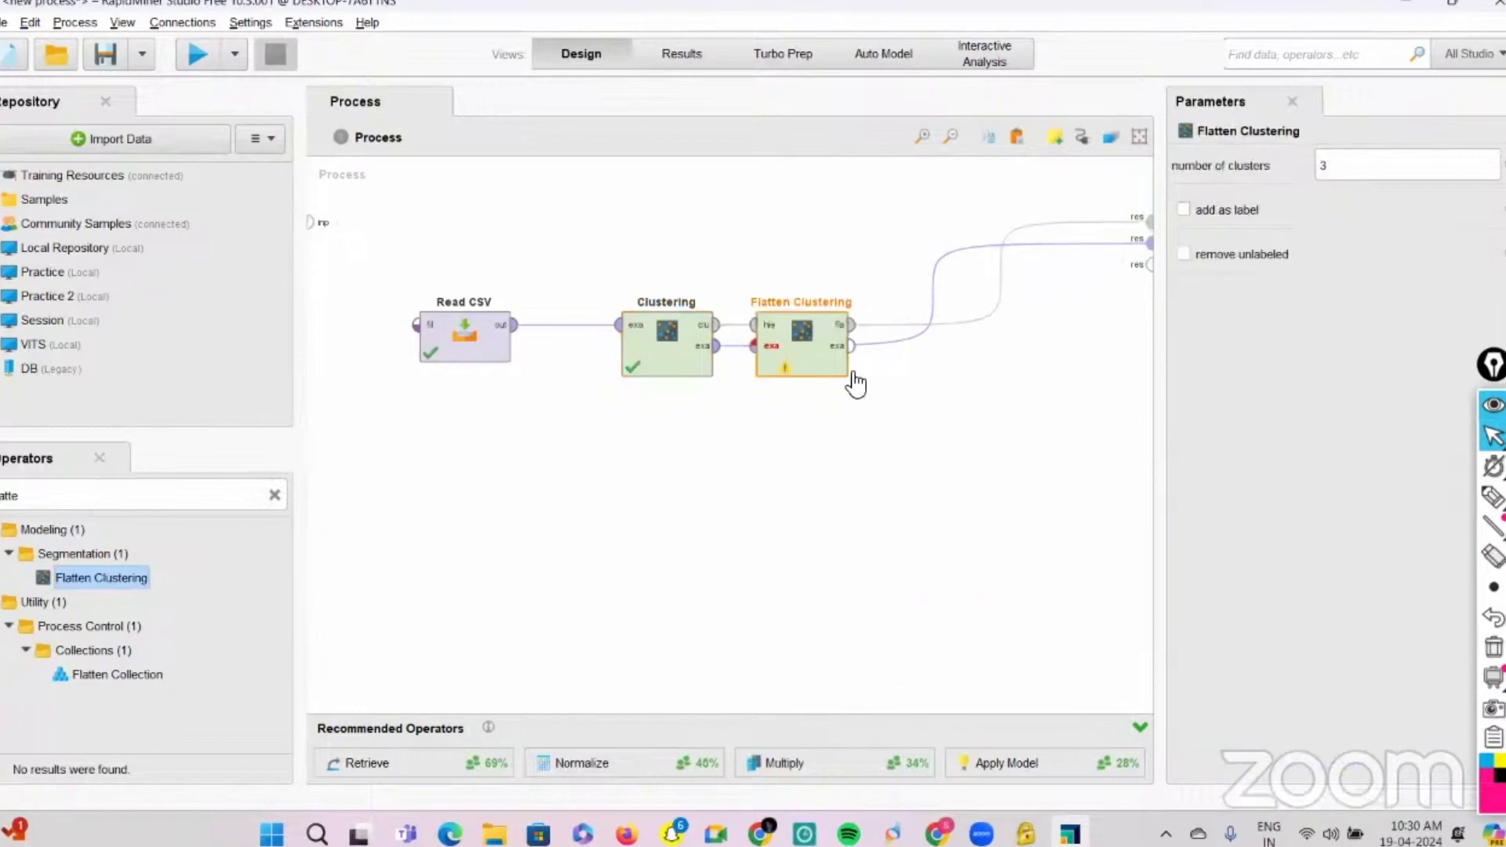
pyautogui.moveTo(712, 343); pyautogui.dragTo(756, 326)
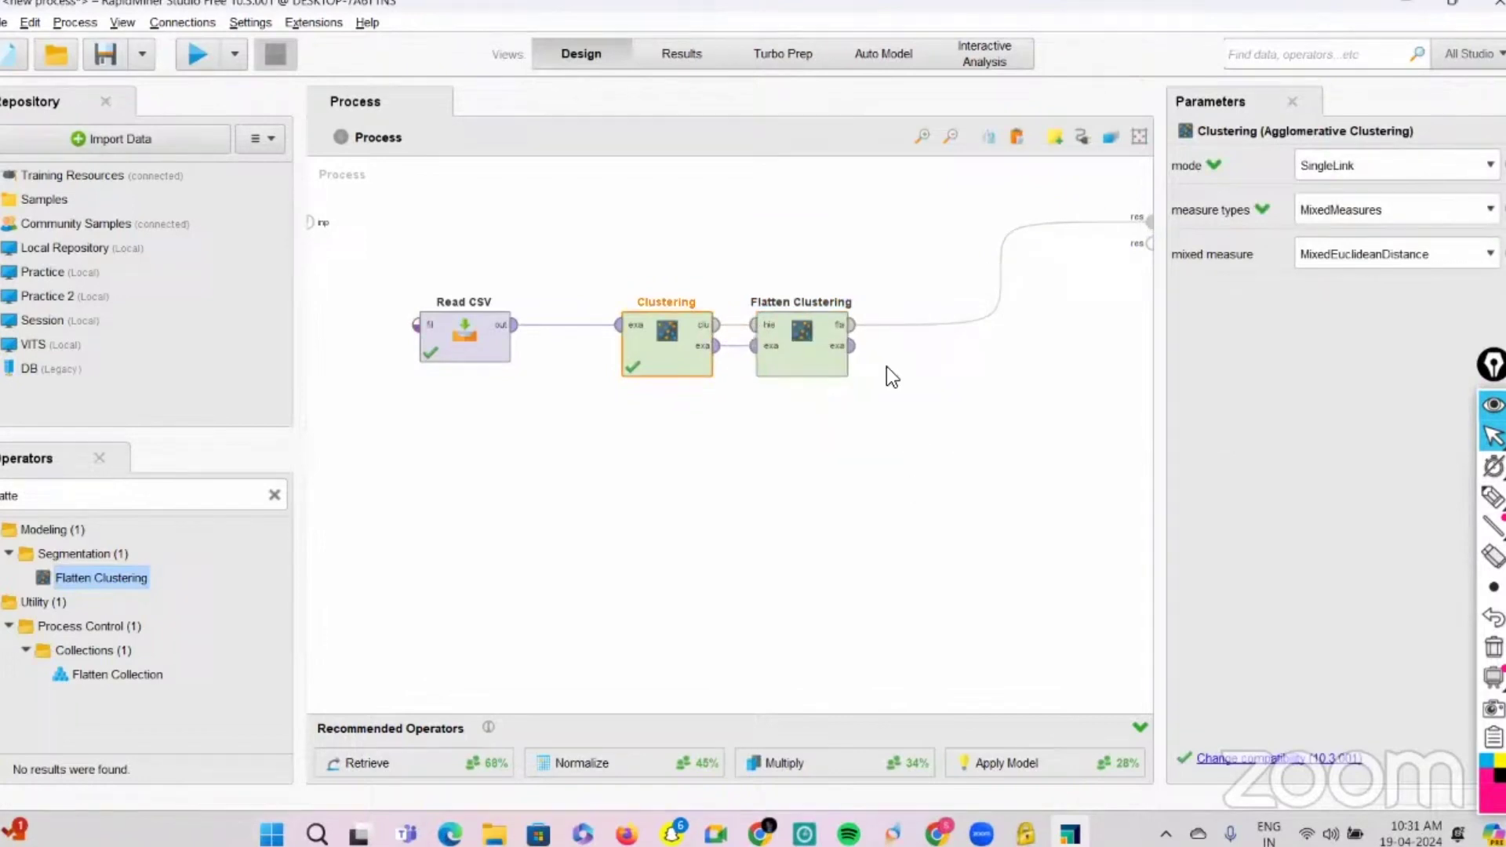
pyautogui.click(808, 340)
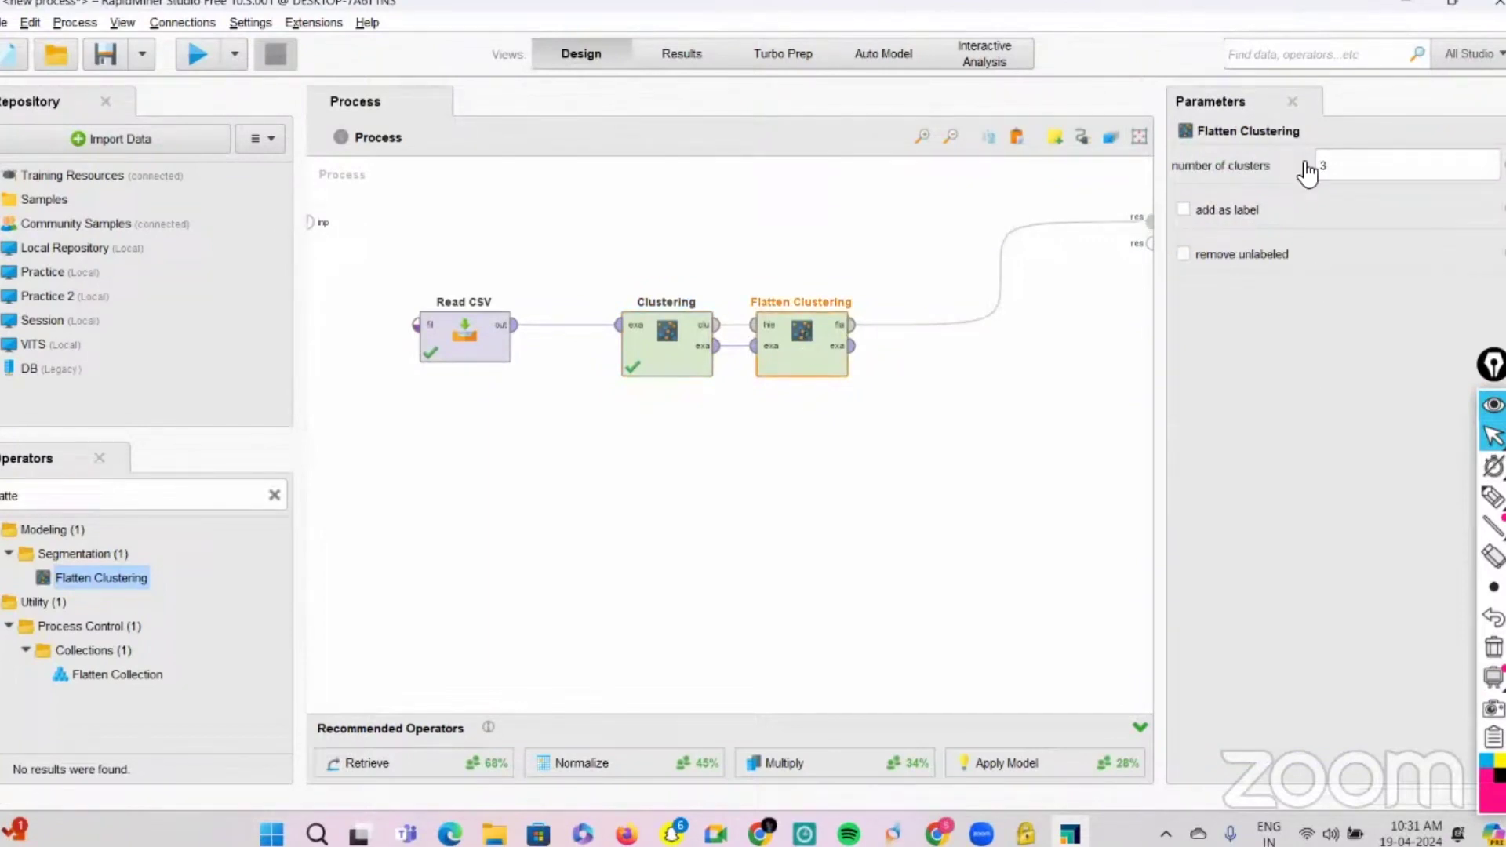
pyautogui.click(1338, 171)
pyautogui.press('BackSpace')
pyautogui.write('5')
# Step: Run the process with Flatten Clustering's example set output connected to the second result port, and view the resulting Cluster Model description
pyautogui.moveTo(854, 347)
pyautogui.mouseDown()
pyautogui.moveTo(1093, 319)
pyautogui.moveTo(1151, 243)
pyautogui.mouseUp()
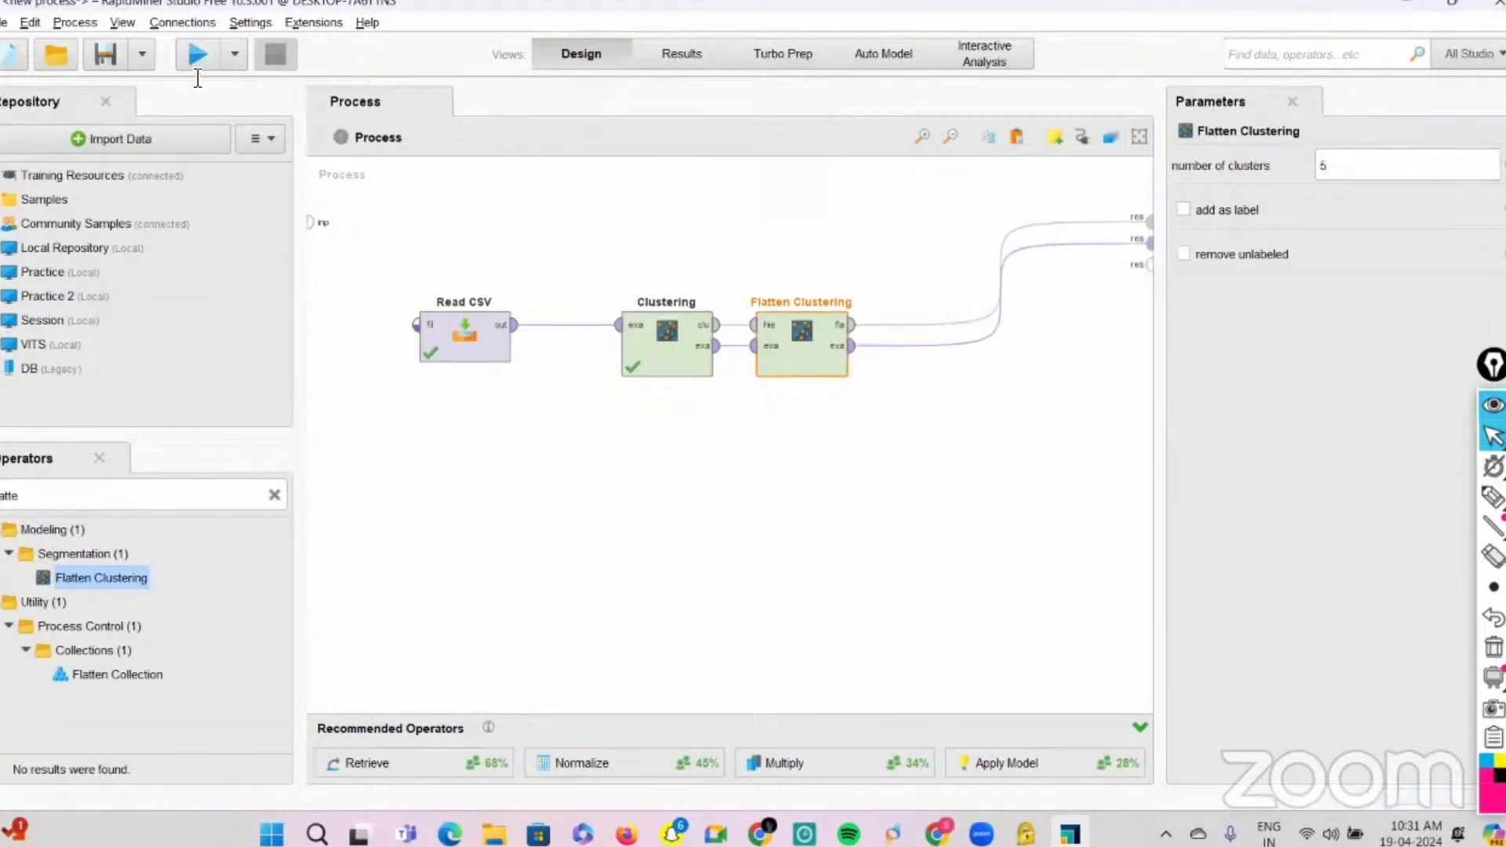
pyautogui.click(197, 55)
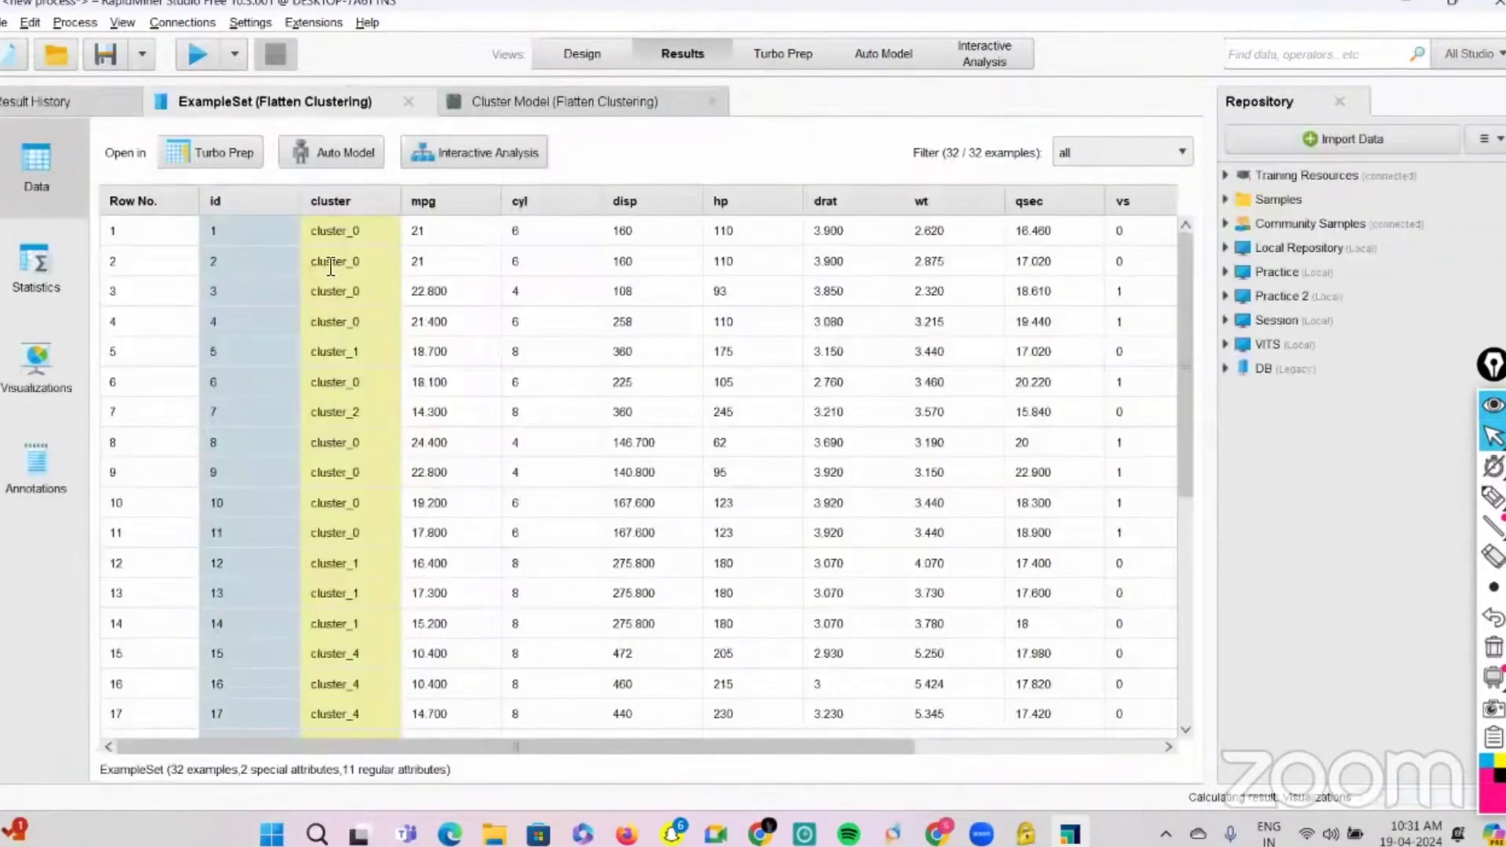
pyautogui.click(525, 105)
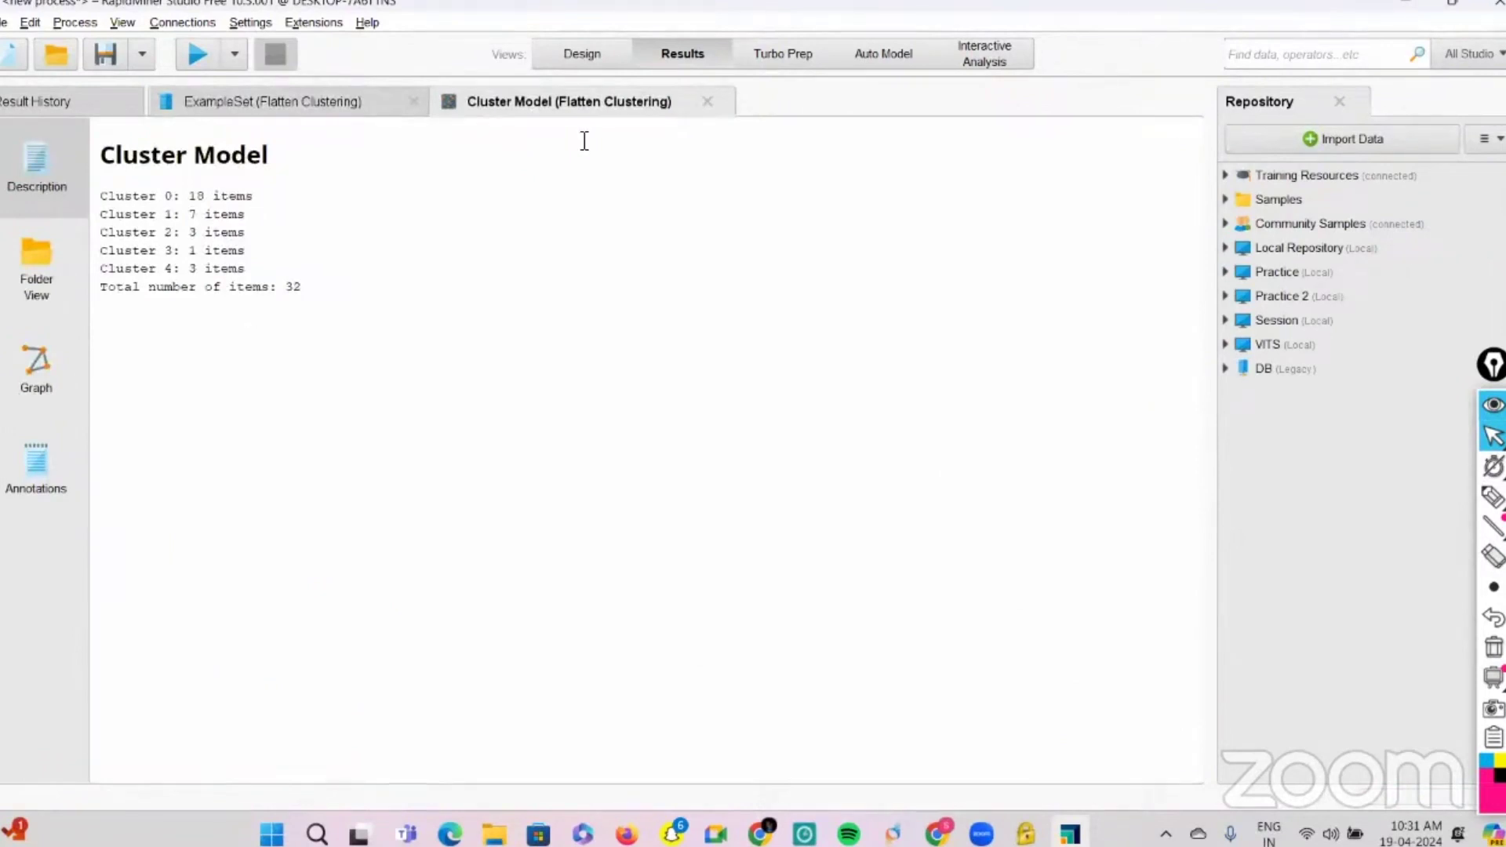
pyautogui.click(604, 68)
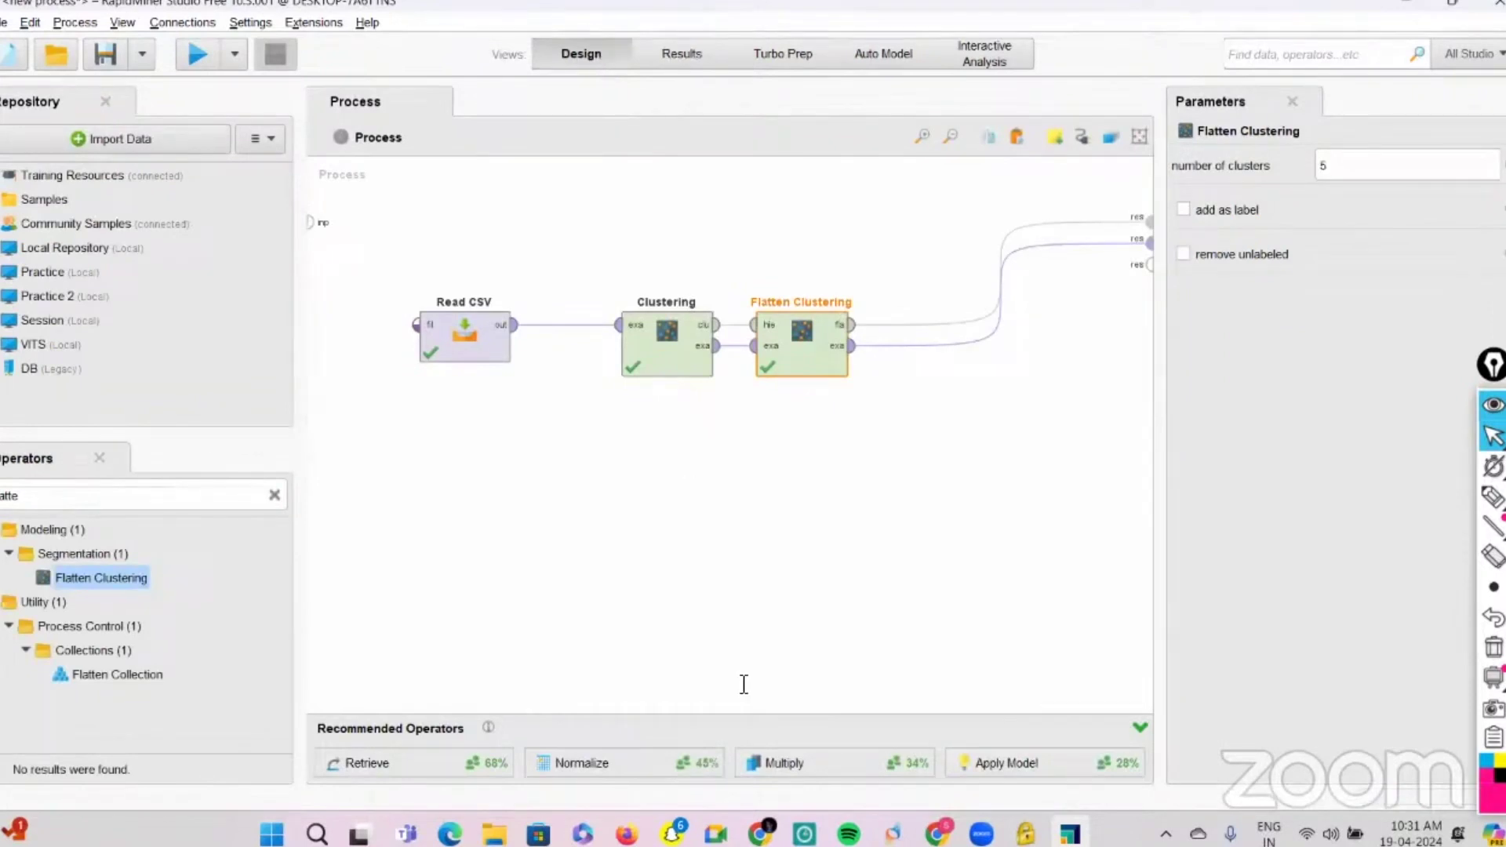
# Step: Switch to the Data Science Mindmap in the browser and handwrite "Agglomerative" with the pen above the map
pyautogui.hotkey('alt', 'Tab')
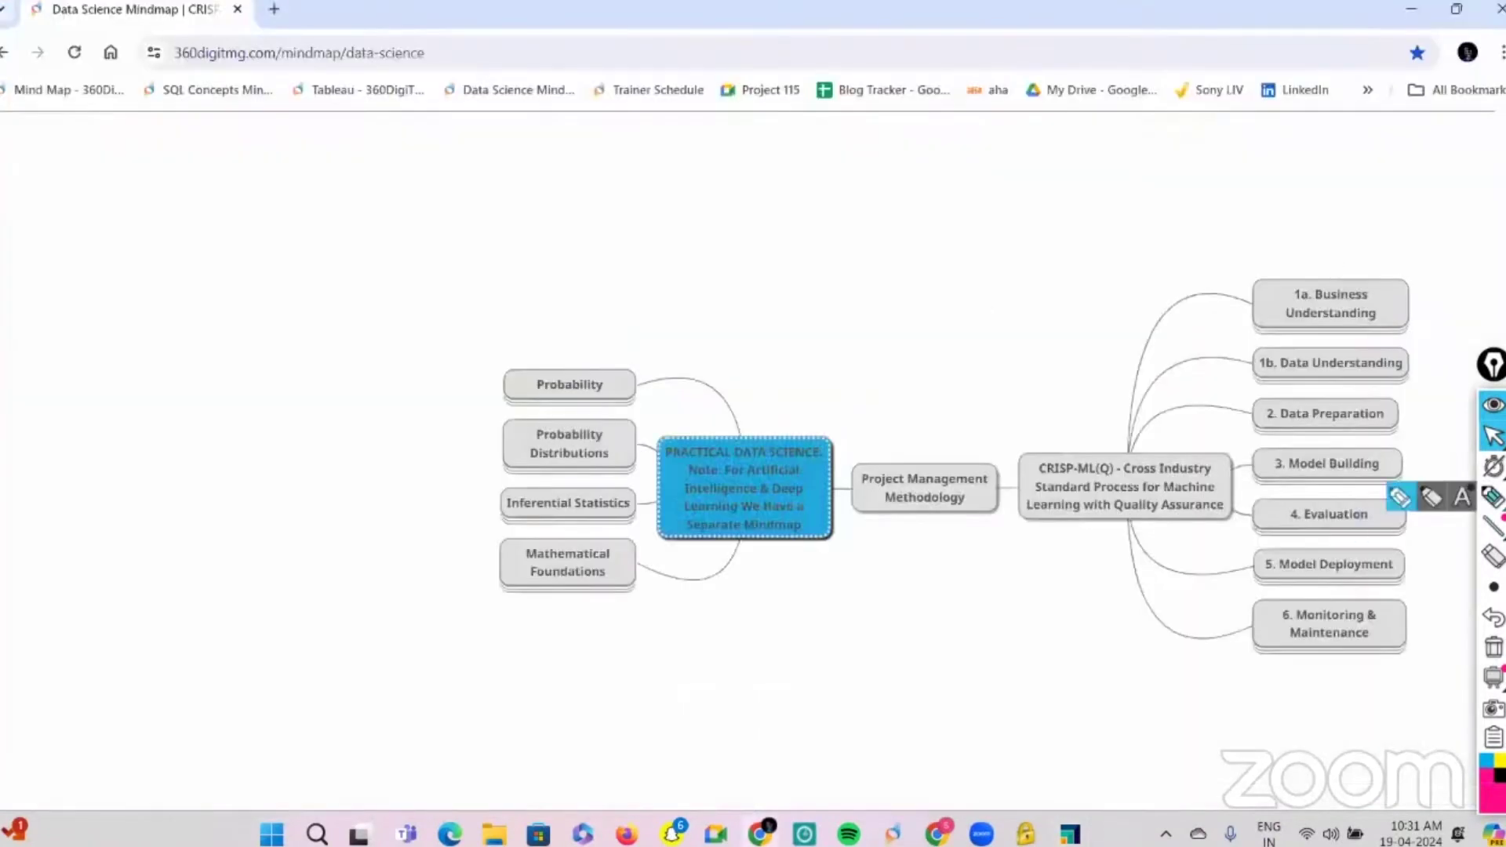
pyautogui.click(1493, 497)
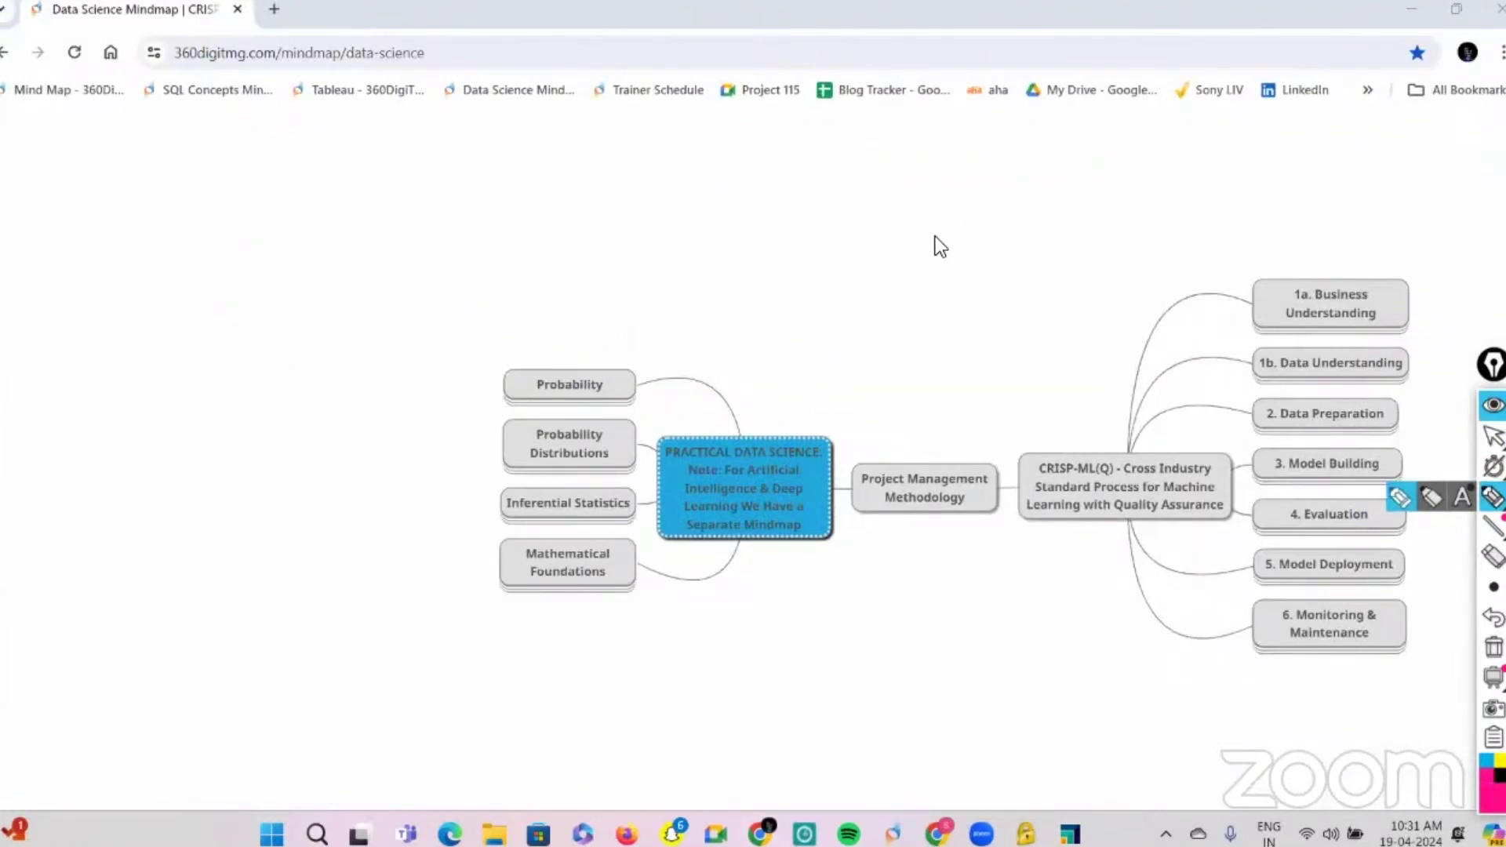
pyautogui.moveTo(936, 204); pyautogui.dragTo(936, 235)
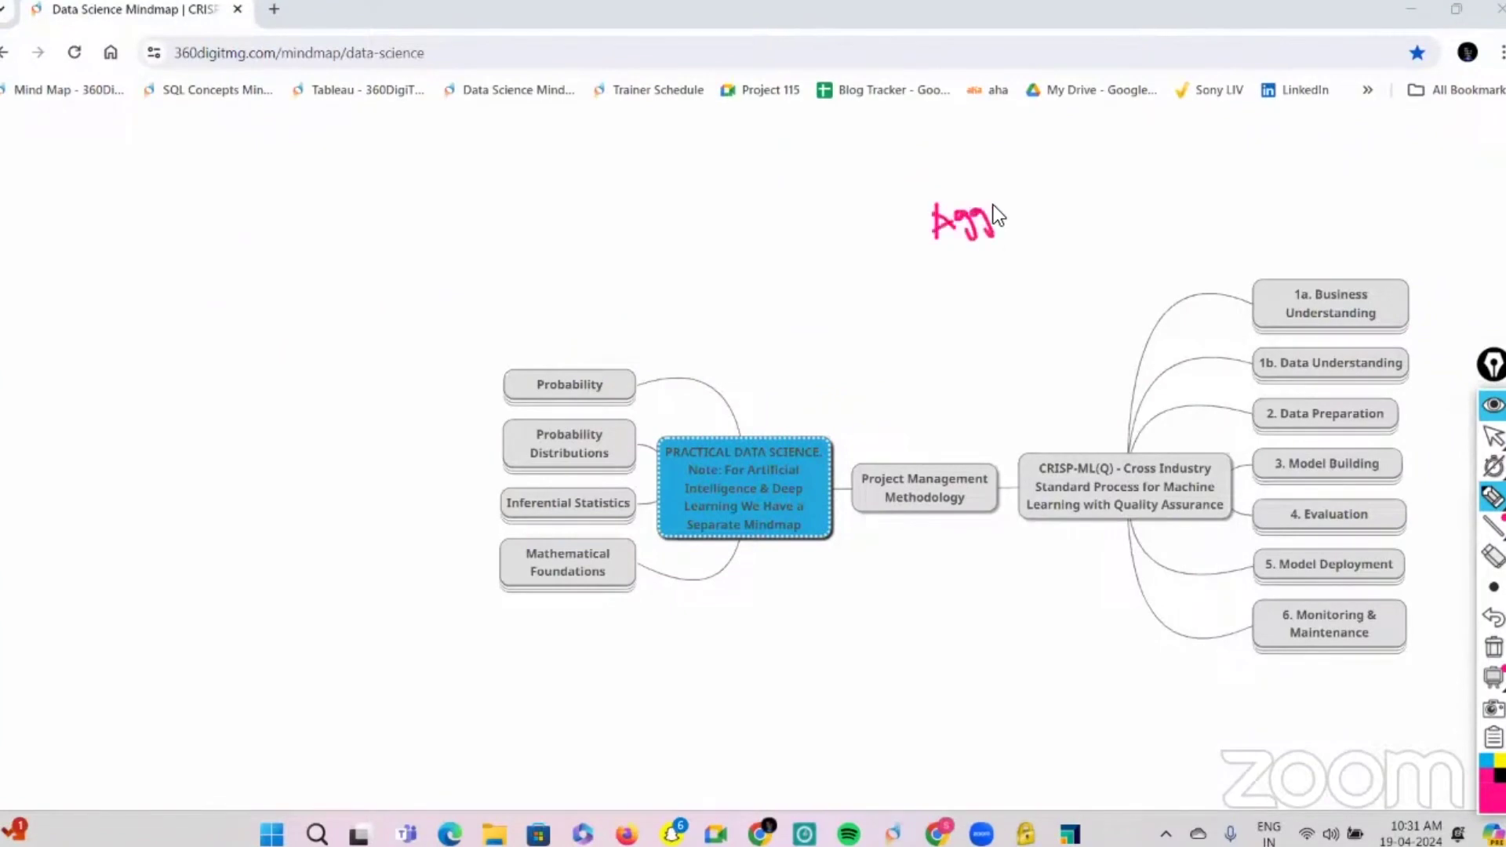
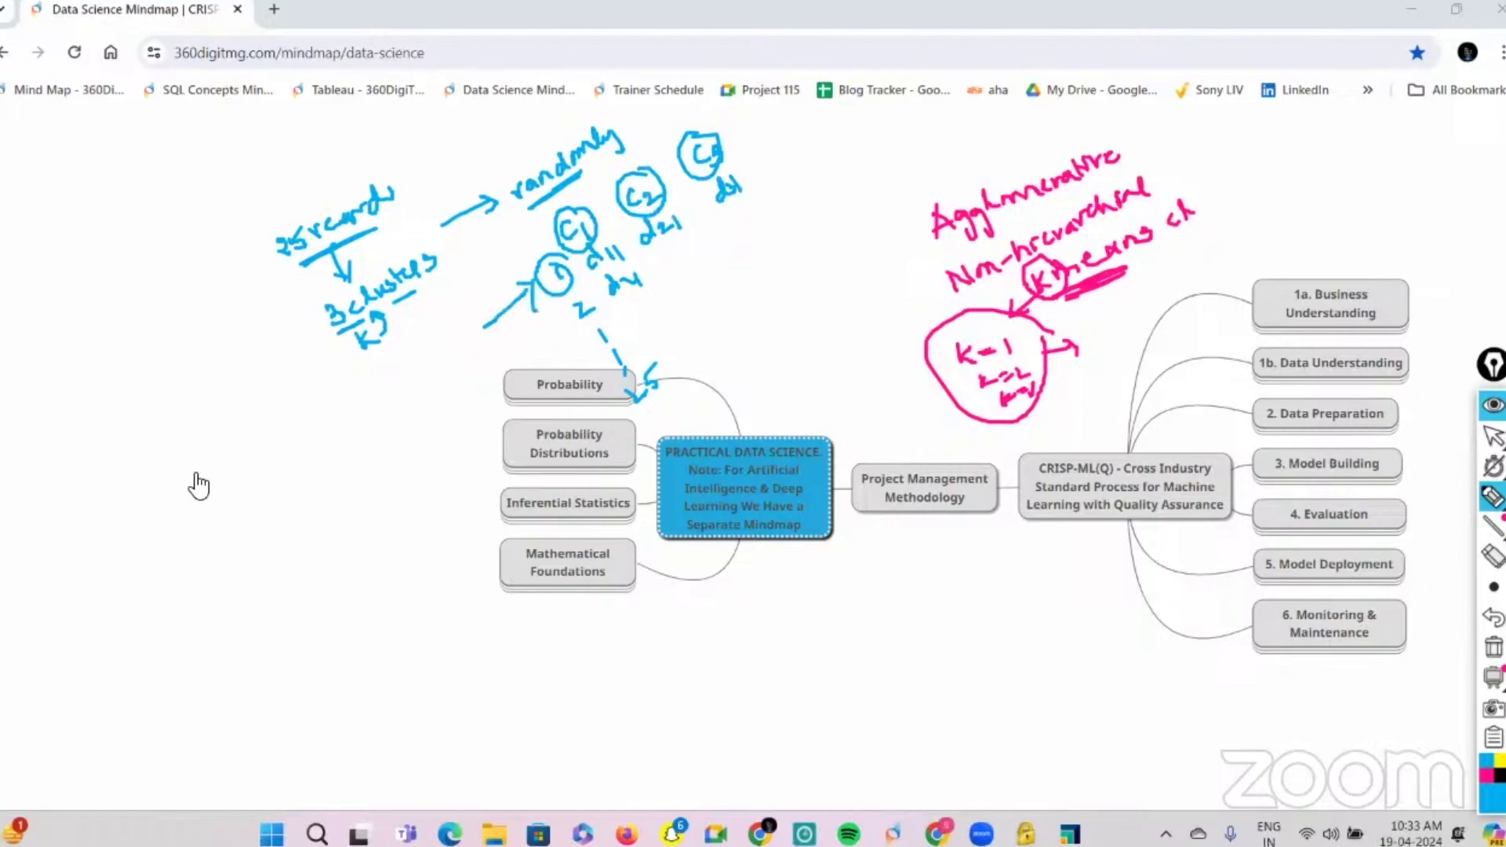
# Step: Handwrite d11, d21 and d31 left of the mindmap, circle d21 and point an arrow from it to the note "less distance"
pyautogui.moveTo(135, 520); pyautogui.dragTo(229, 463)
pyautogui.moveTo(233, 445); pyautogui.dragTo(258, 431)
pyautogui.moveTo(262, 423); pyautogui.dragTo(270, 434)
pyautogui.moveTo(279, 412); pyautogui.dragTo(285, 421)
pyautogui.moveTo(212, 458)
pyautogui.mouseDown()
pyautogui.moveTo(259, 544)
pyautogui.moveTo(299, 510)
pyautogui.moveTo(295, 491)
pyautogui.moveTo(362, 449)
pyautogui.mouseUp()
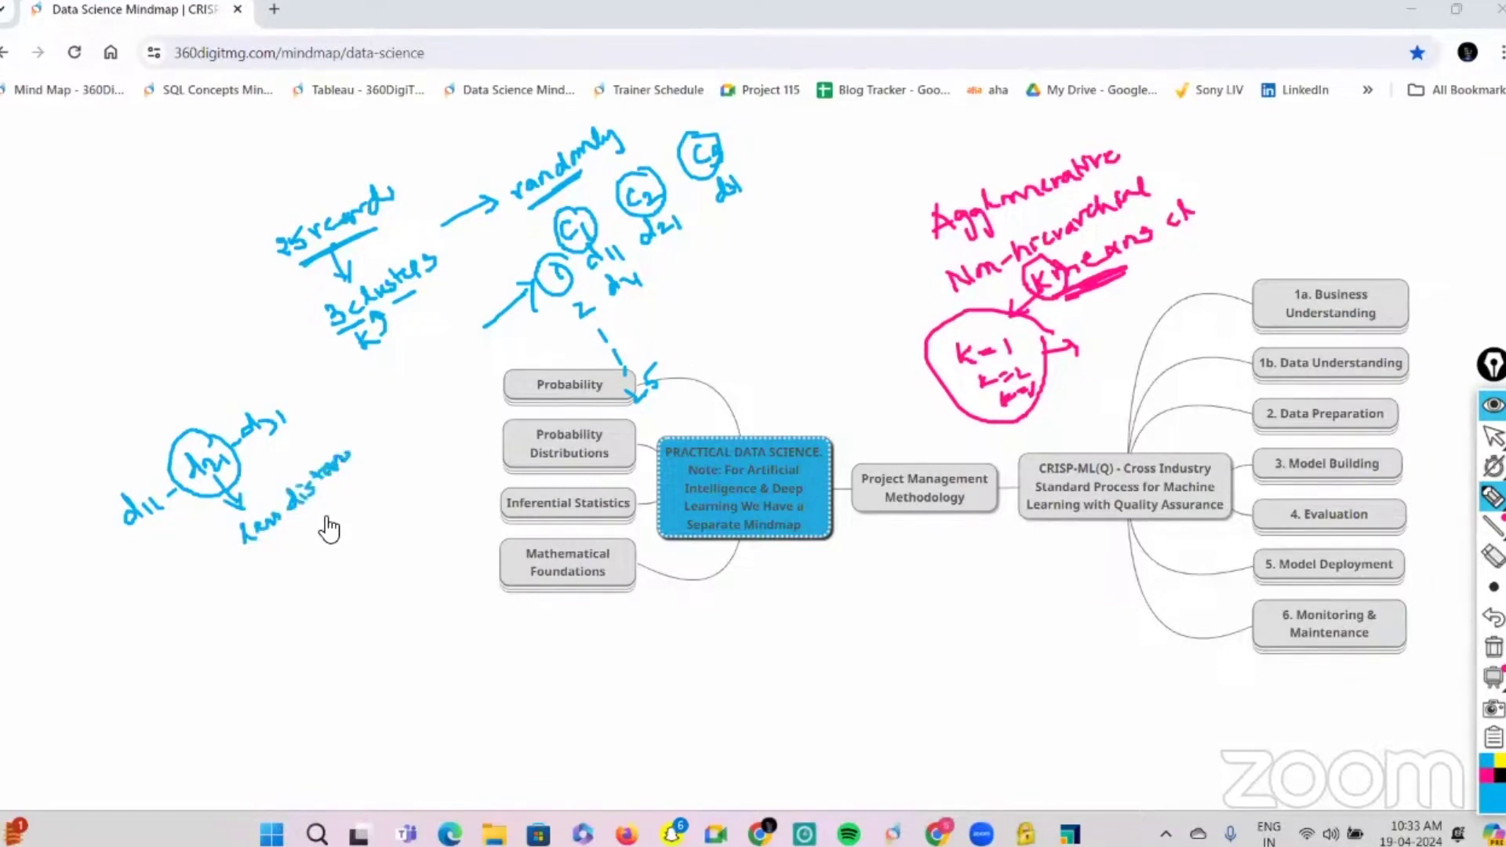
# Step: Draw an arrow from record 1 to the handwritten word "cluster", link it by a curved arrow from C2, and label it C2
pyautogui.moveTo(276, 561)
pyautogui.mouseDown()
pyautogui.moveTo(264, 582)
pyautogui.moveTo(363, 511)
pyautogui.moveTo(357, 494)
pyautogui.moveTo(396, 480)
pyautogui.mouseUp()
pyautogui.moveTo(629, 183); pyautogui.dragTo(586, 178)
pyautogui.moveTo(410, 431); pyautogui.dragTo(406, 465)
pyautogui.moveTo(417, 448)
pyautogui.mouseDown()
pyautogui.moveTo(413, 465)
pyautogui.moveTo(440, 451)
pyautogui.mouseUp()
pyautogui.moveTo(444, 442); pyautogui.dragTo(459, 458)
pyautogui.moveTo(454, 451); pyautogui.dragTo(469, 436)
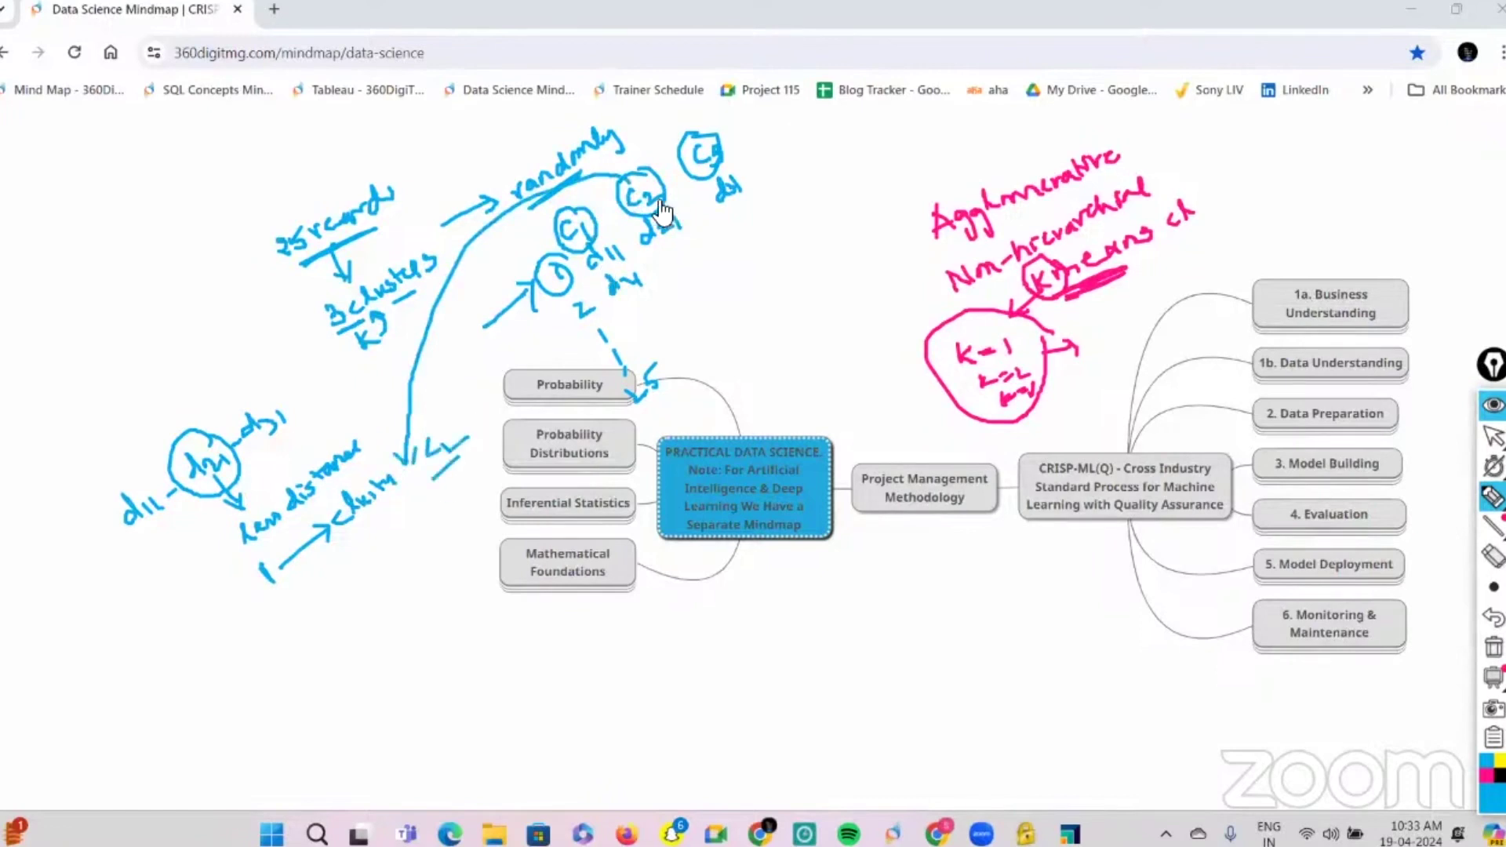
# Step: Draw a downward arrow beside C3 and handwrite "clusters average centroid" with an arrow to "new" beneath the record 1 note
pyautogui.moveTo(758, 162); pyautogui.dragTo(834, 256)
pyautogui.moveTo(842, 237); pyautogui.dragTo(842, 258)
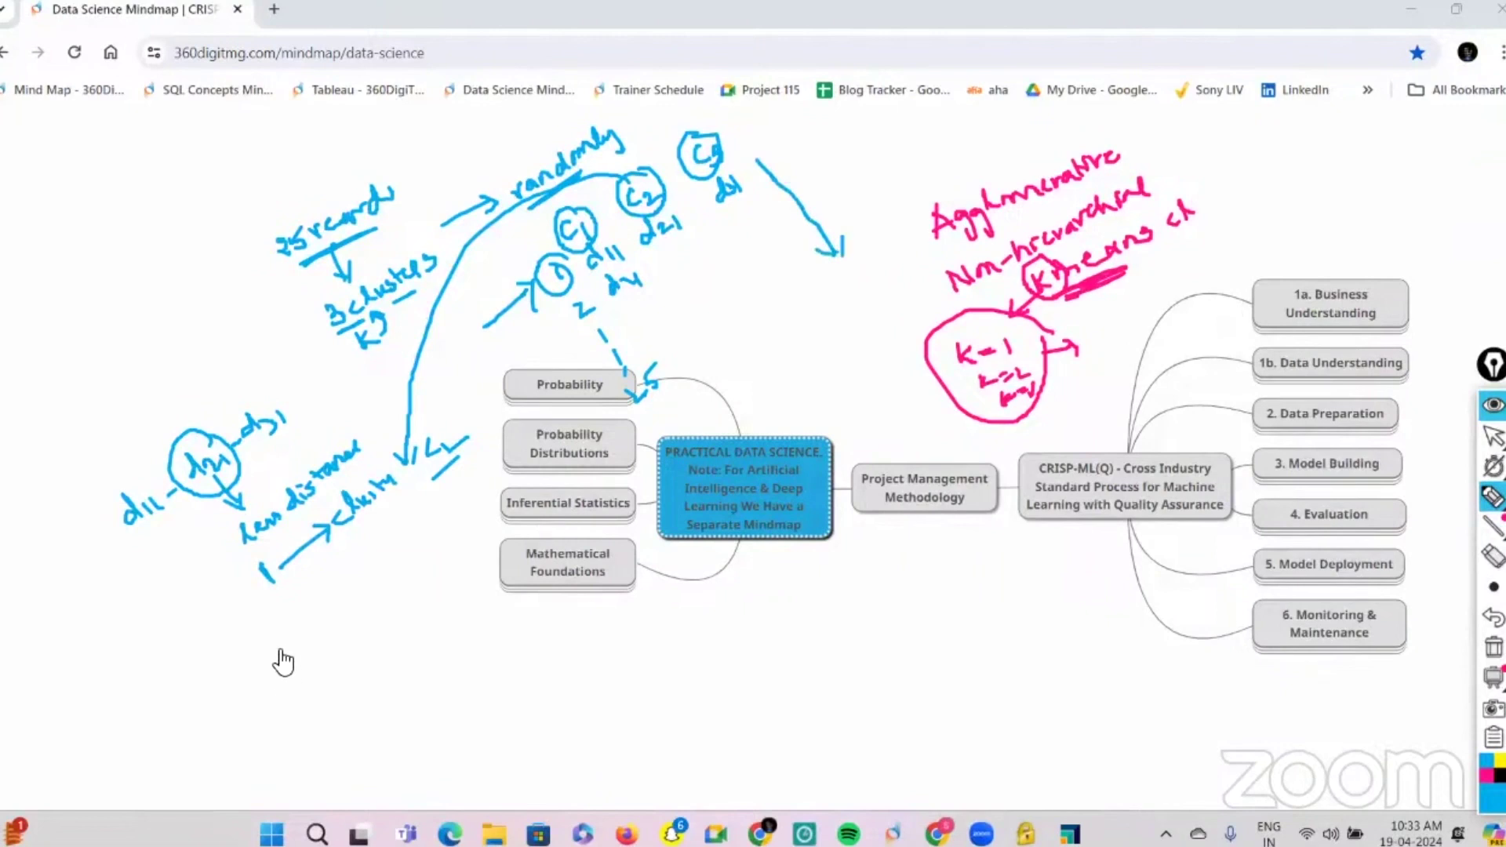
pyautogui.moveTo(282, 653)
pyautogui.mouseDown()
pyautogui.moveTo(339, 632)
pyautogui.moveTo(337, 667)
pyautogui.moveTo(397, 682)
pyautogui.moveTo(447, 620)
pyautogui.moveTo(429, 672)
pyautogui.mouseUp()
pyautogui.moveTo(416, 665)
pyautogui.mouseDown()
pyautogui.moveTo(475, 660)
pyautogui.moveTo(484, 645)
pyautogui.mouseUp()
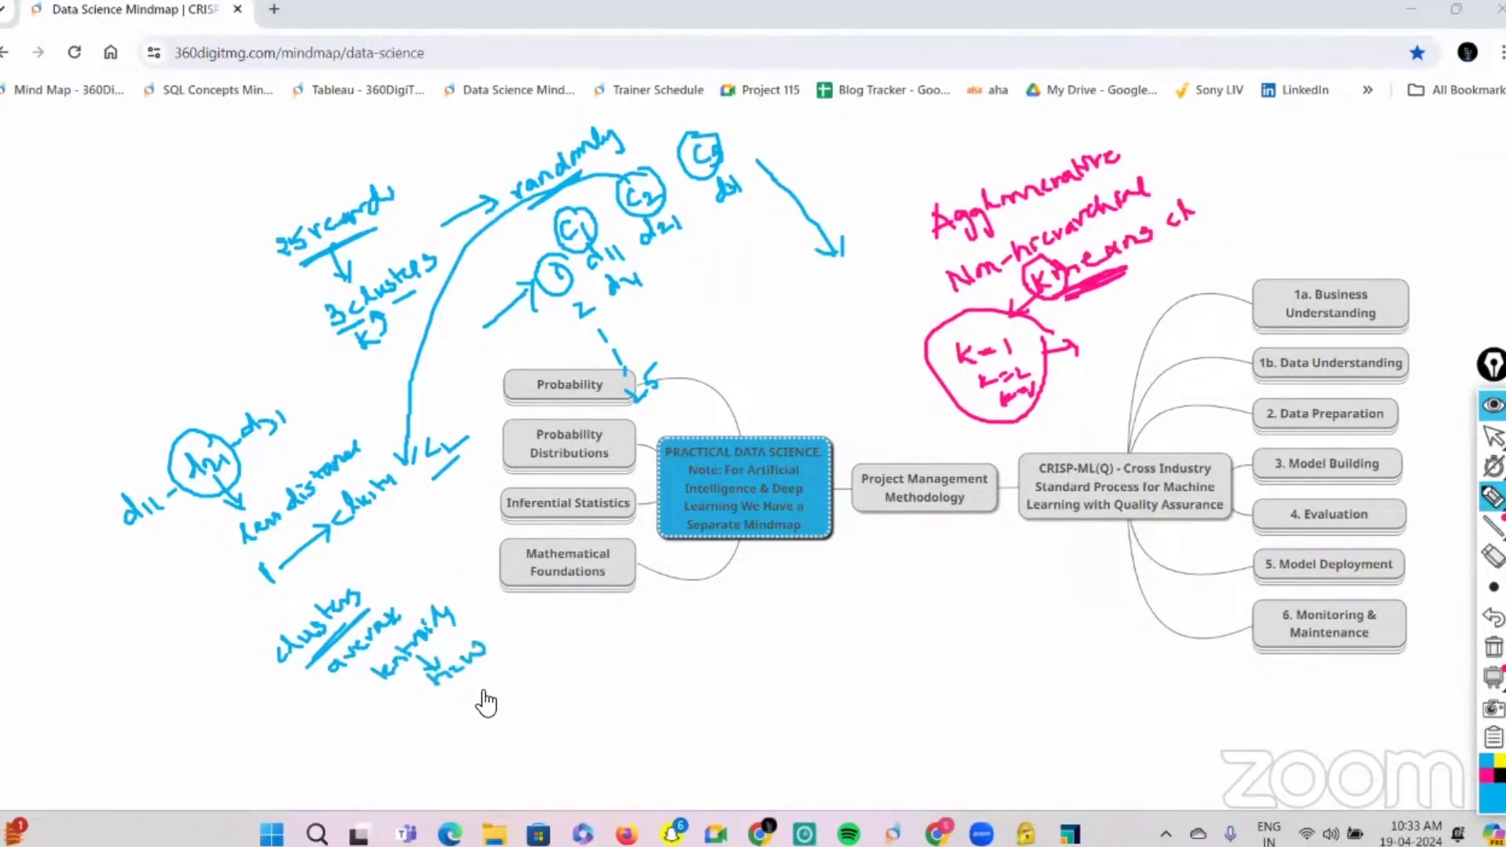
# Step: Handwrite "distance" with arrows following "new", draw a long curve beside the centroid notes, and add an underlined note starting with "cluster" below the mindmap
pyautogui.moveTo(486, 704)
pyautogui.mouseDown()
pyautogui.moveTo(541, 691)
pyautogui.moveTo(591, 637)
pyautogui.mouseUp()
pyautogui.moveTo(538, 697); pyautogui.dragTo(550, 726)
pyautogui.moveTo(565, 746); pyautogui.dragTo(585, 733)
pyautogui.moveTo(431, 533)
pyautogui.mouseDown()
pyautogui.moveTo(565, 620)
pyautogui.moveTo(635, 691)
pyautogui.mouseUp()
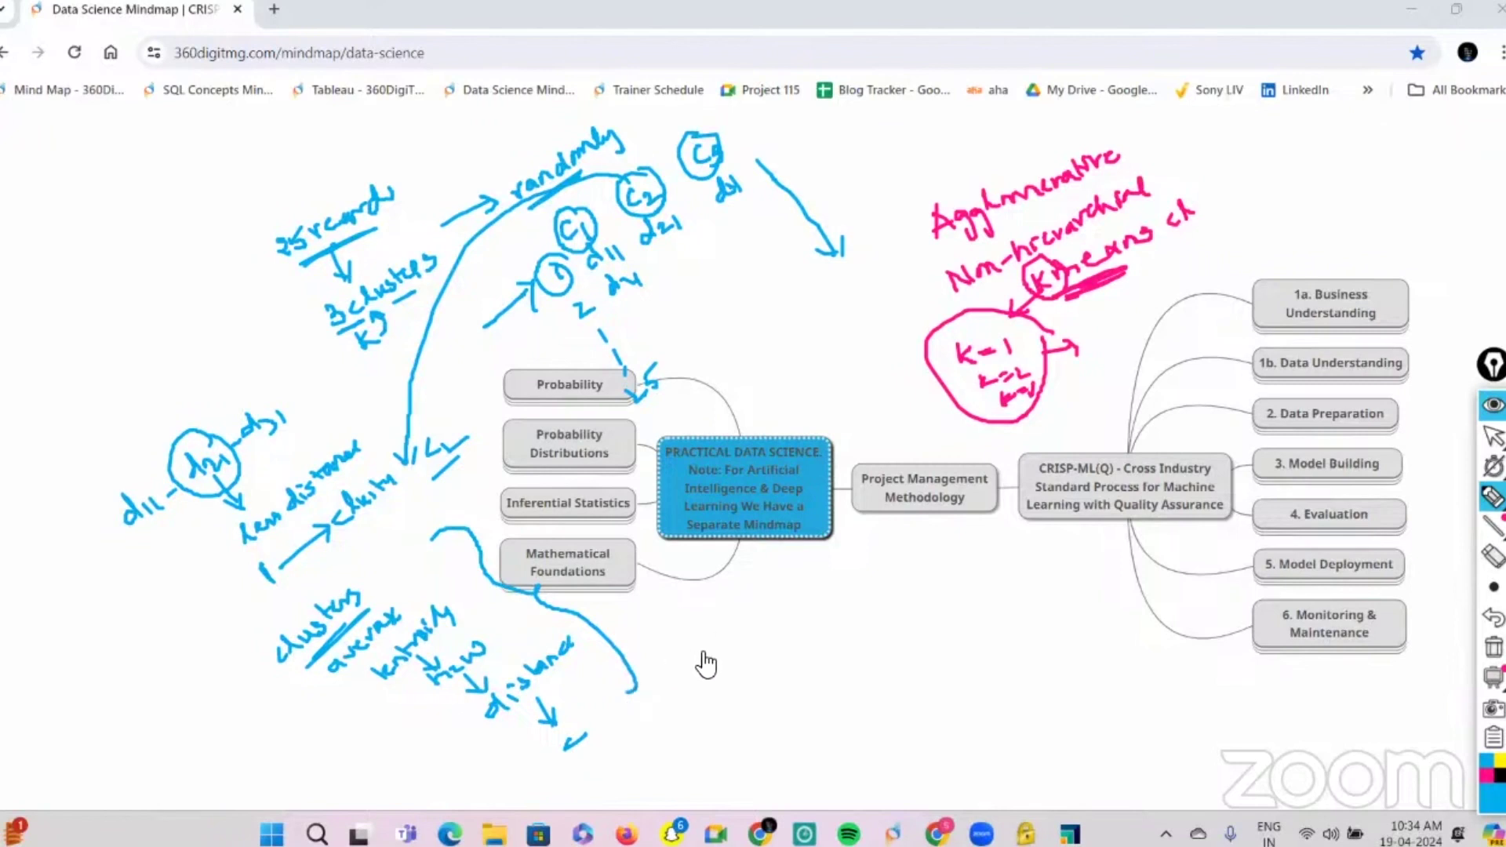
pyautogui.moveTo(703, 662)
pyautogui.mouseDown()
pyautogui.moveTo(697, 679)
pyautogui.moveTo(868, 591)
pyautogui.moveTo(720, 693)
pyautogui.mouseUp()
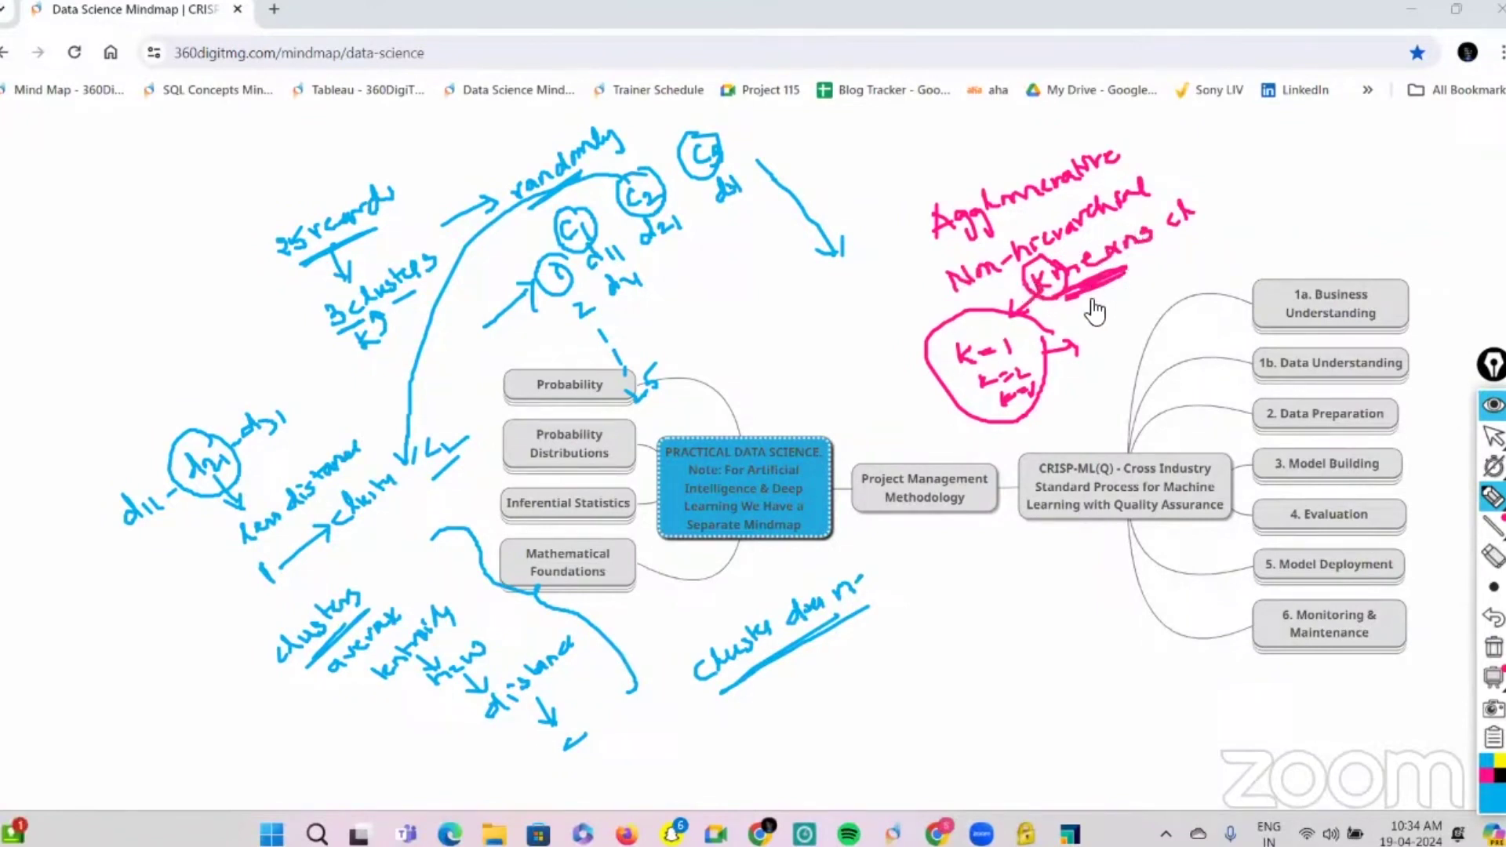
# Step: Underline "Non-hierarchical" and "K means" in blue and clear all handwriting from the mindmap
pyautogui.moveTo(1090, 235)
pyautogui.mouseDown()
pyautogui.moveTo(1007, 278)
pyautogui.moveTo(1191, 240)
pyautogui.mouseUp()
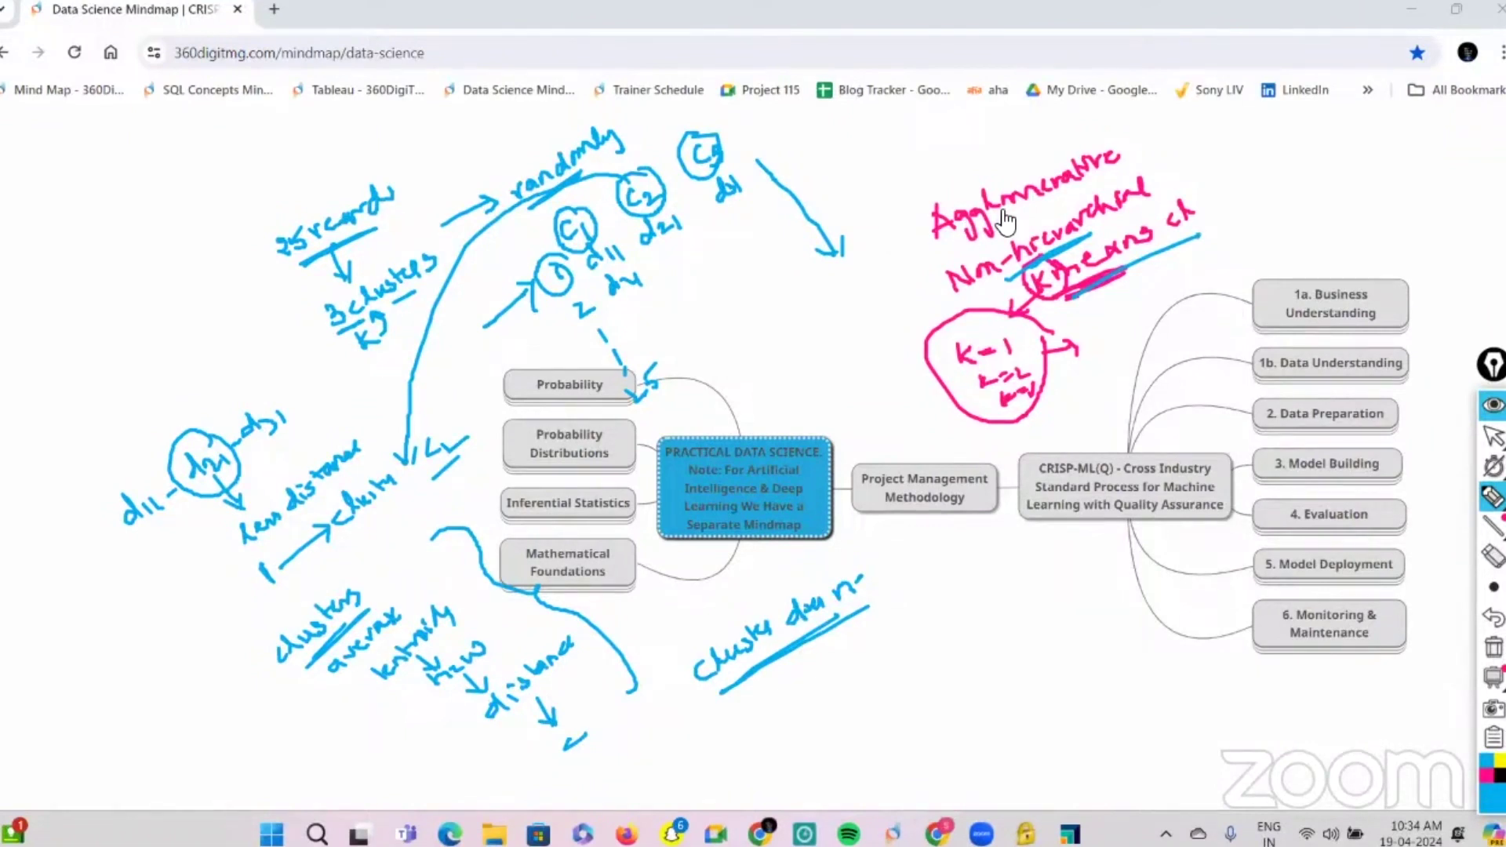
pyautogui.moveTo(977, 249); pyautogui.dragTo(1024, 227)
pyautogui.click(1494, 587)
pyautogui.click(1493, 647)
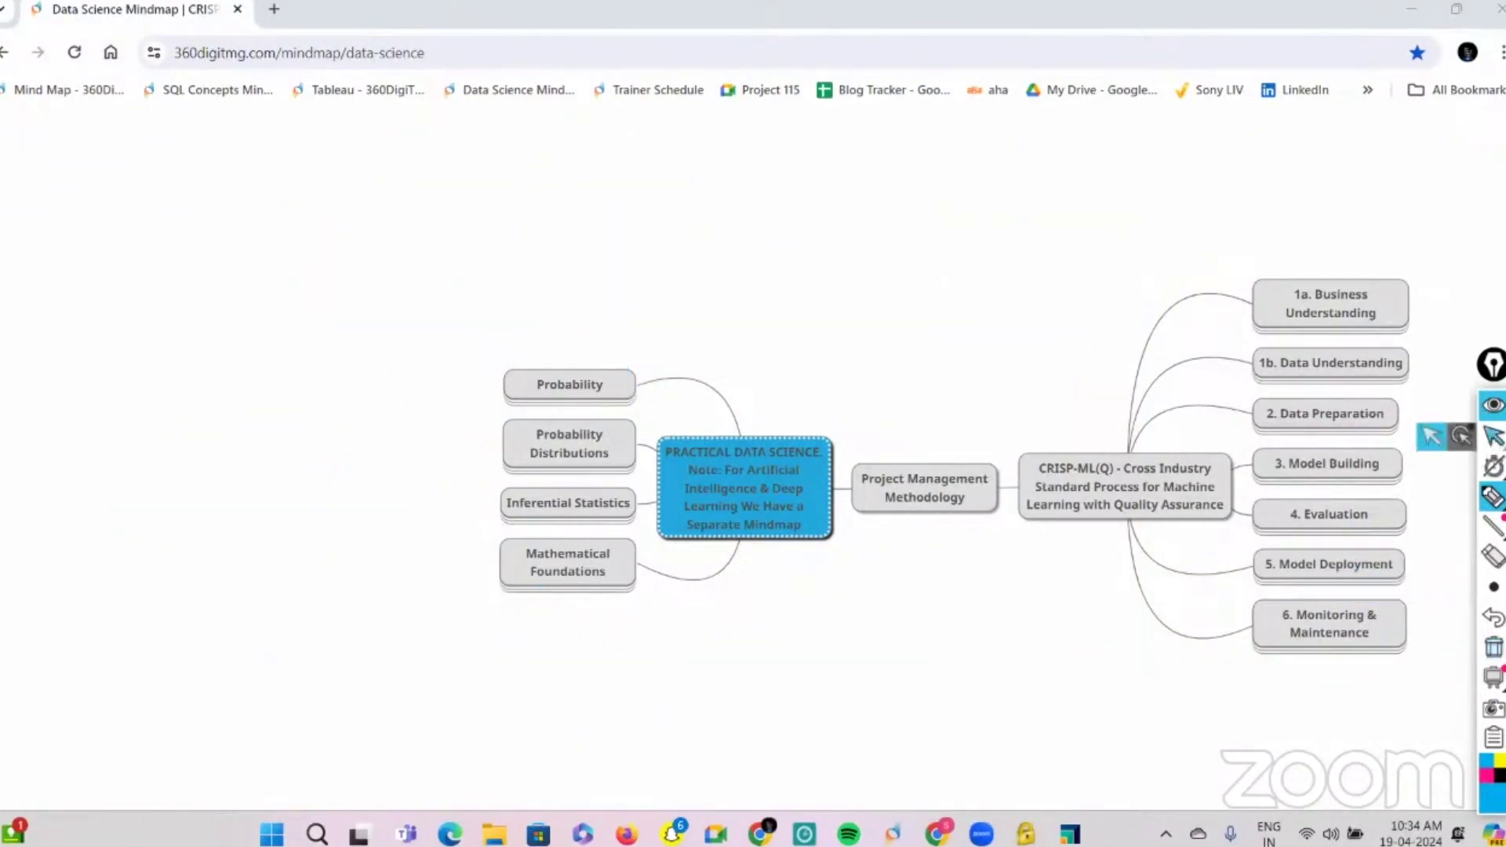
pyautogui.click(1494, 467)
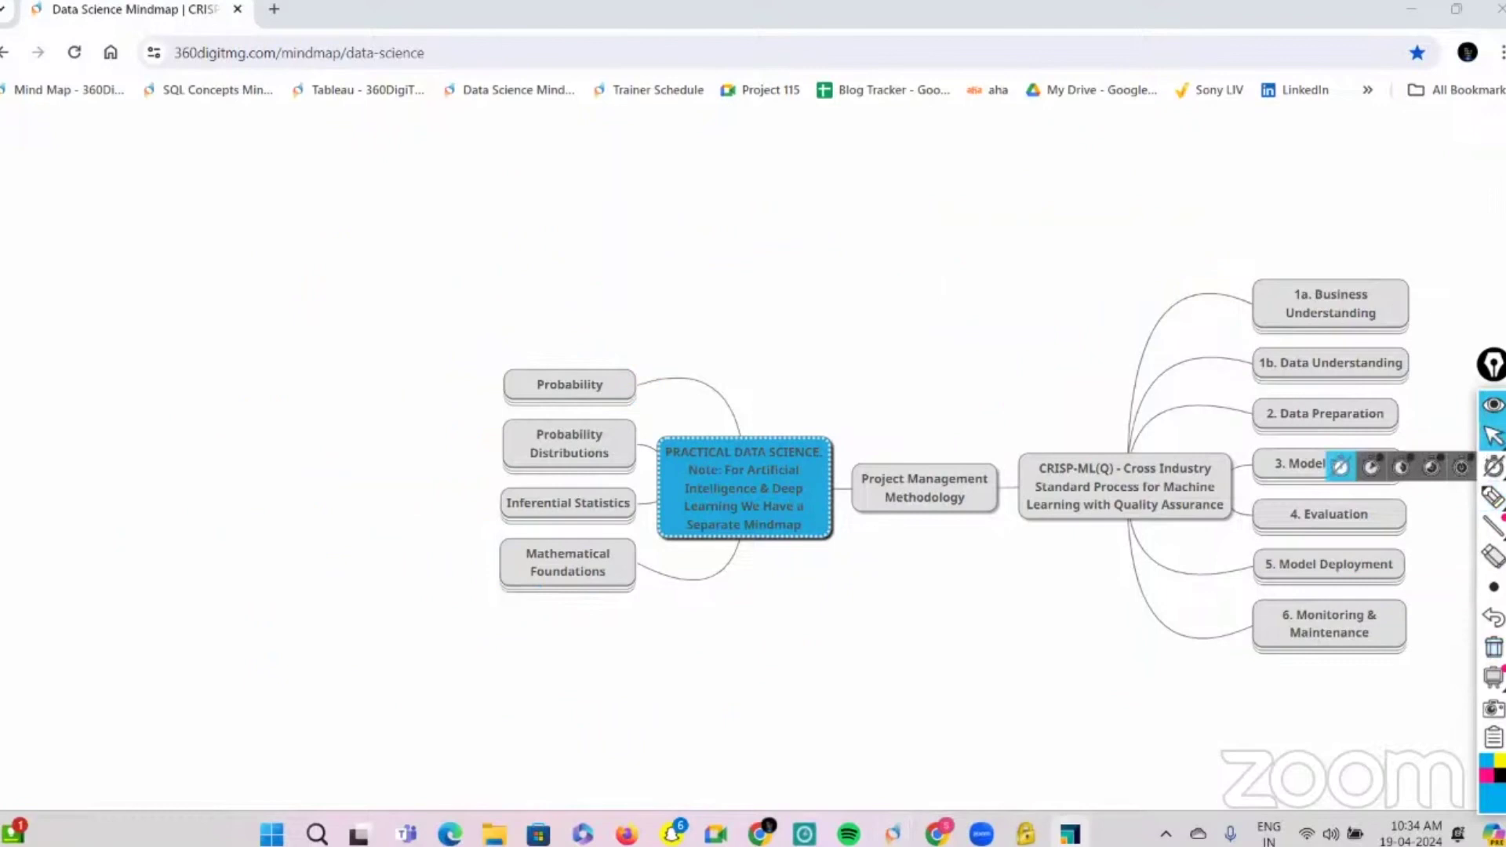
# Step: Switch to RapidMiner and delete the Read CSV, Clustering and Flatten Clustering operators from the process
pyautogui.click(1070, 833)
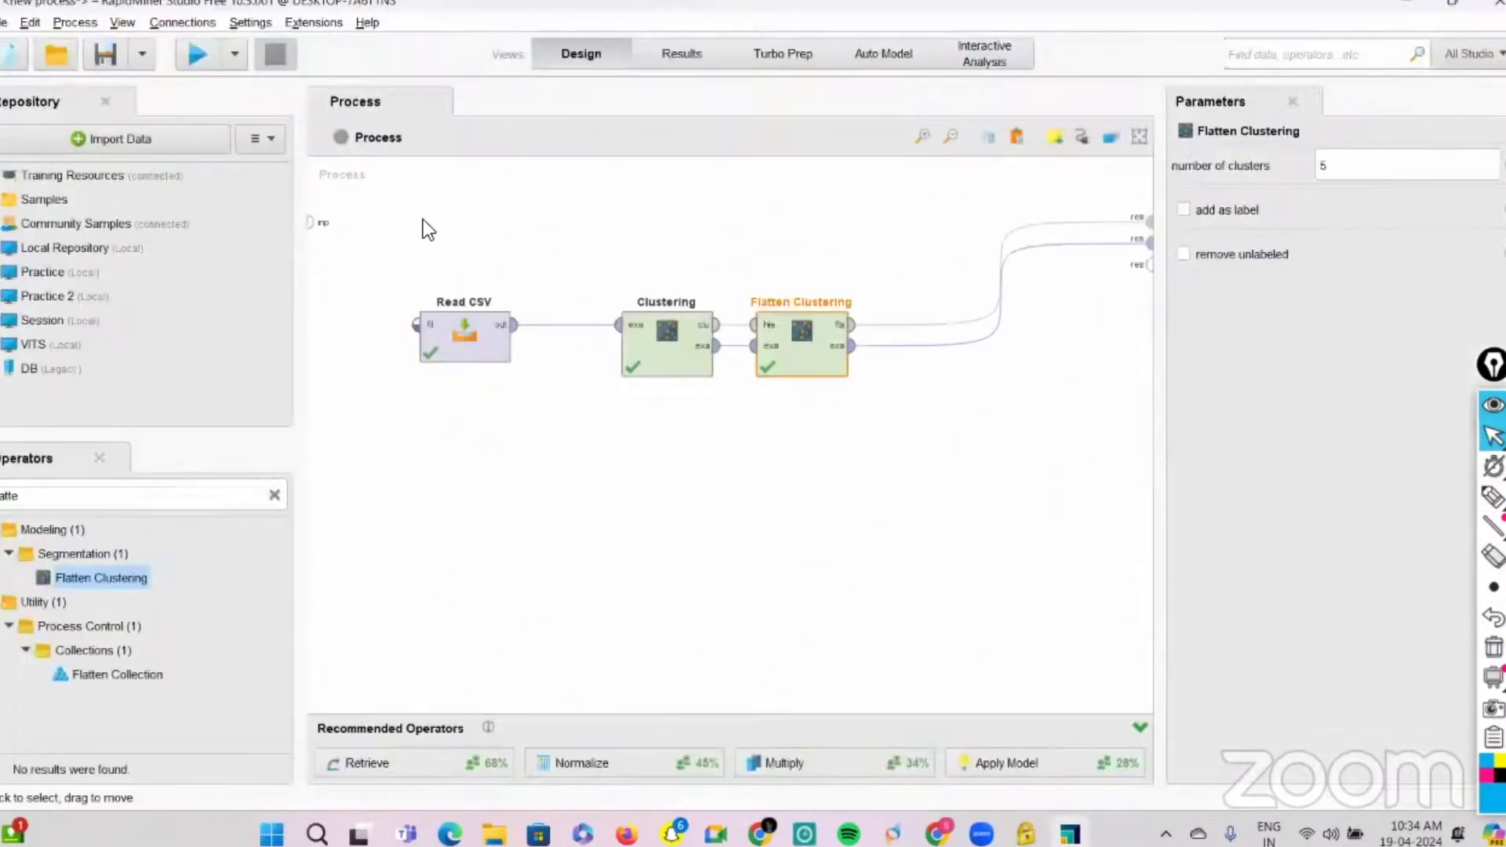
pyautogui.moveTo(394, 253); pyautogui.dragTo(904, 480)
pyautogui.press('Delete')
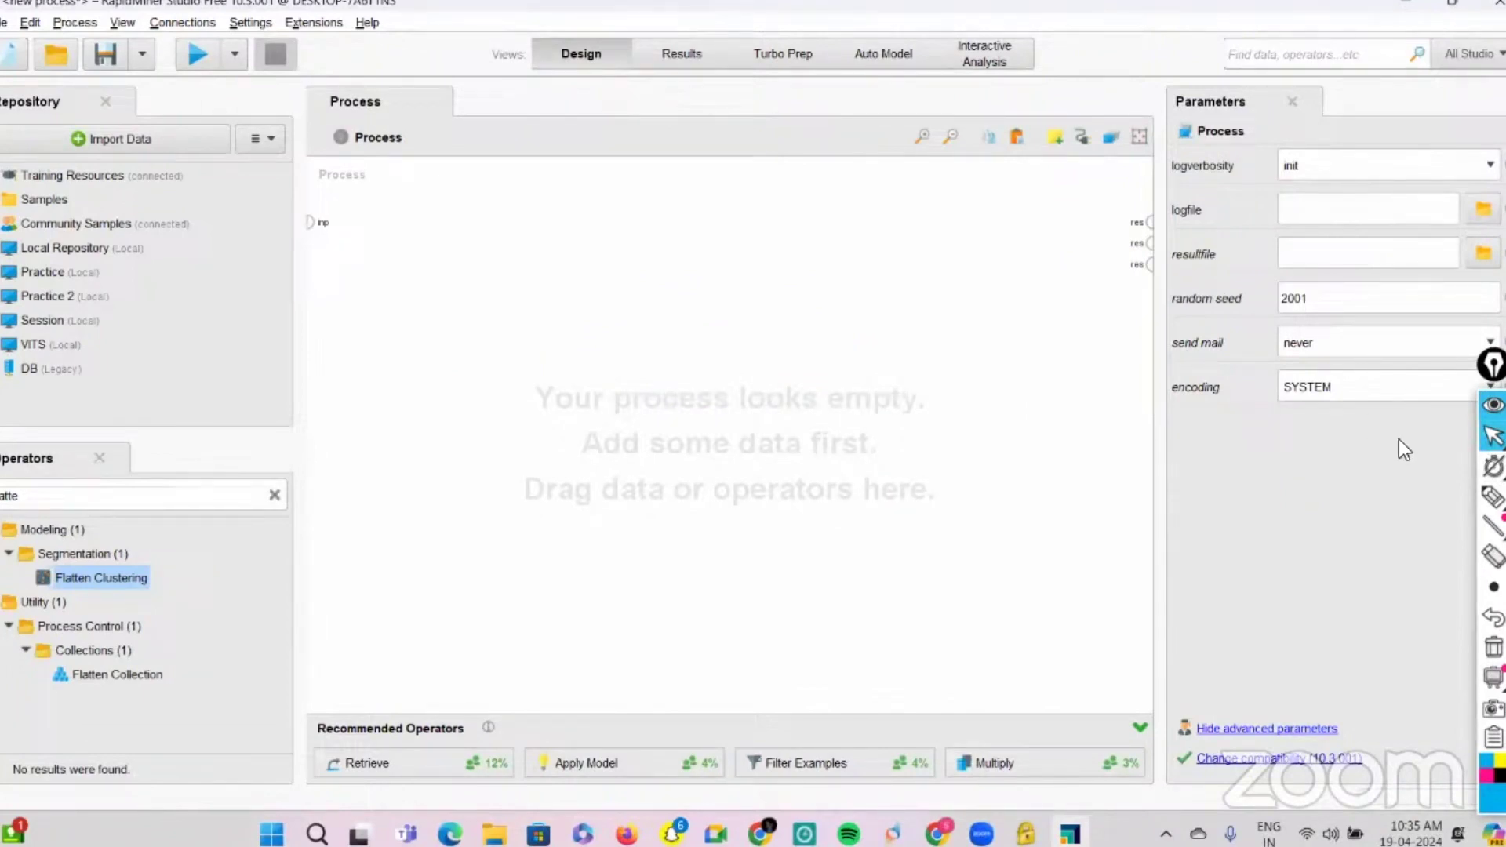
# Step: Handwrite "repository", "samples" and "data subfolder" linked by arrows over the parameters area, underlining "repository" and "data"
pyautogui.click(1492, 510)
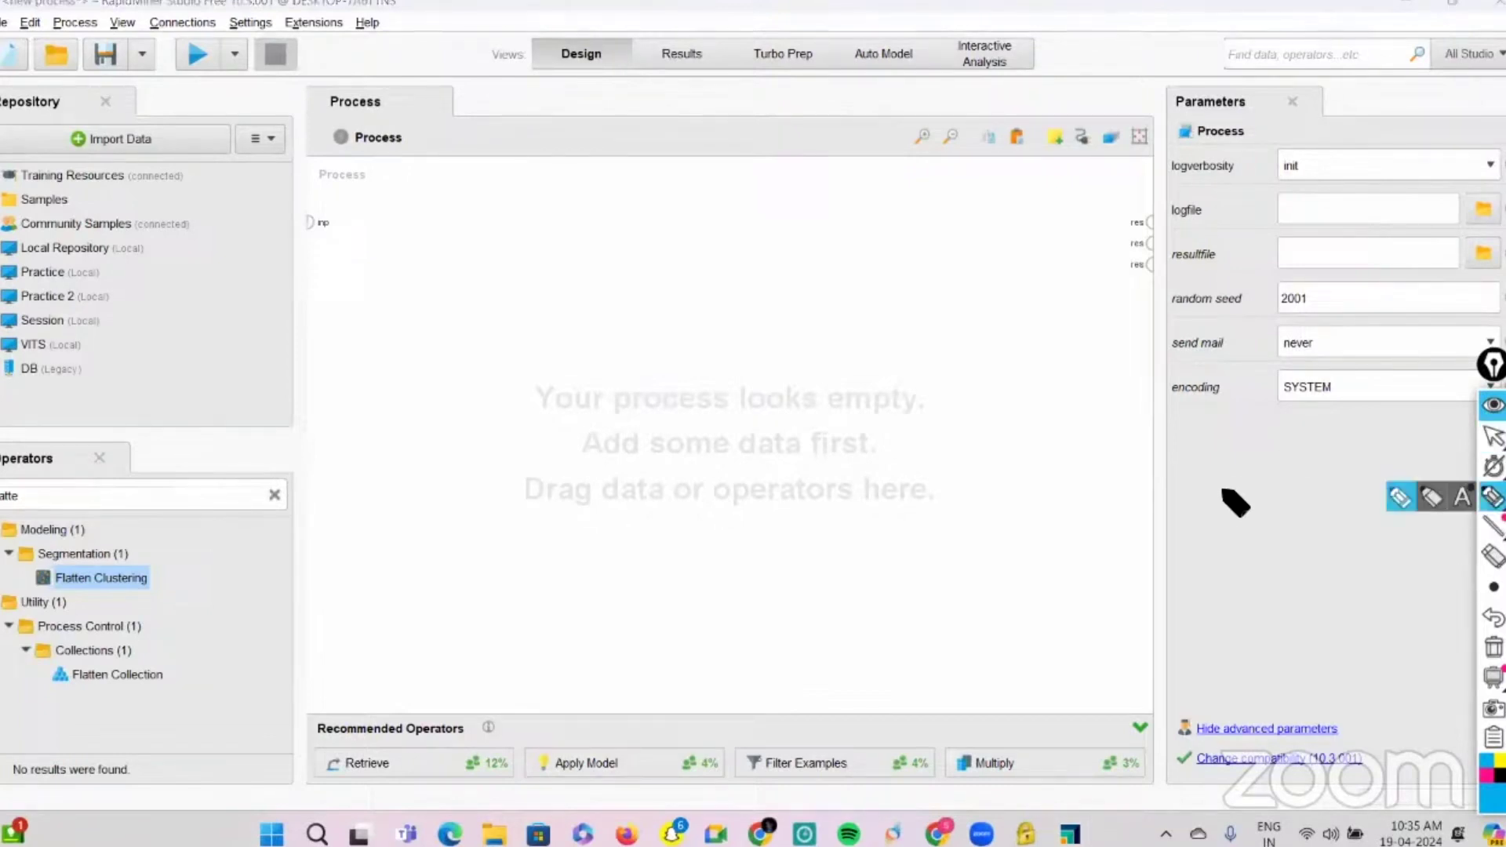
pyautogui.moveTo(1193, 503); pyautogui.dragTo(1314, 439)
pyautogui.moveTo(1230, 524)
pyautogui.mouseDown()
pyautogui.moveTo(1290, 488)
pyautogui.moveTo(1232, 522)
pyautogui.moveTo(1261, 547)
pyautogui.moveTo(1251, 585)
pyautogui.moveTo(1341, 510)
pyautogui.mouseUp()
pyautogui.moveTo(1287, 598)
pyautogui.mouseDown()
pyautogui.moveTo(1303, 597)
pyautogui.moveTo(1295, 646)
pyautogui.moveTo(1343, 609)
pyautogui.mouseUp()
pyautogui.moveTo(1348, 594); pyautogui.dragTo(1441, 521)
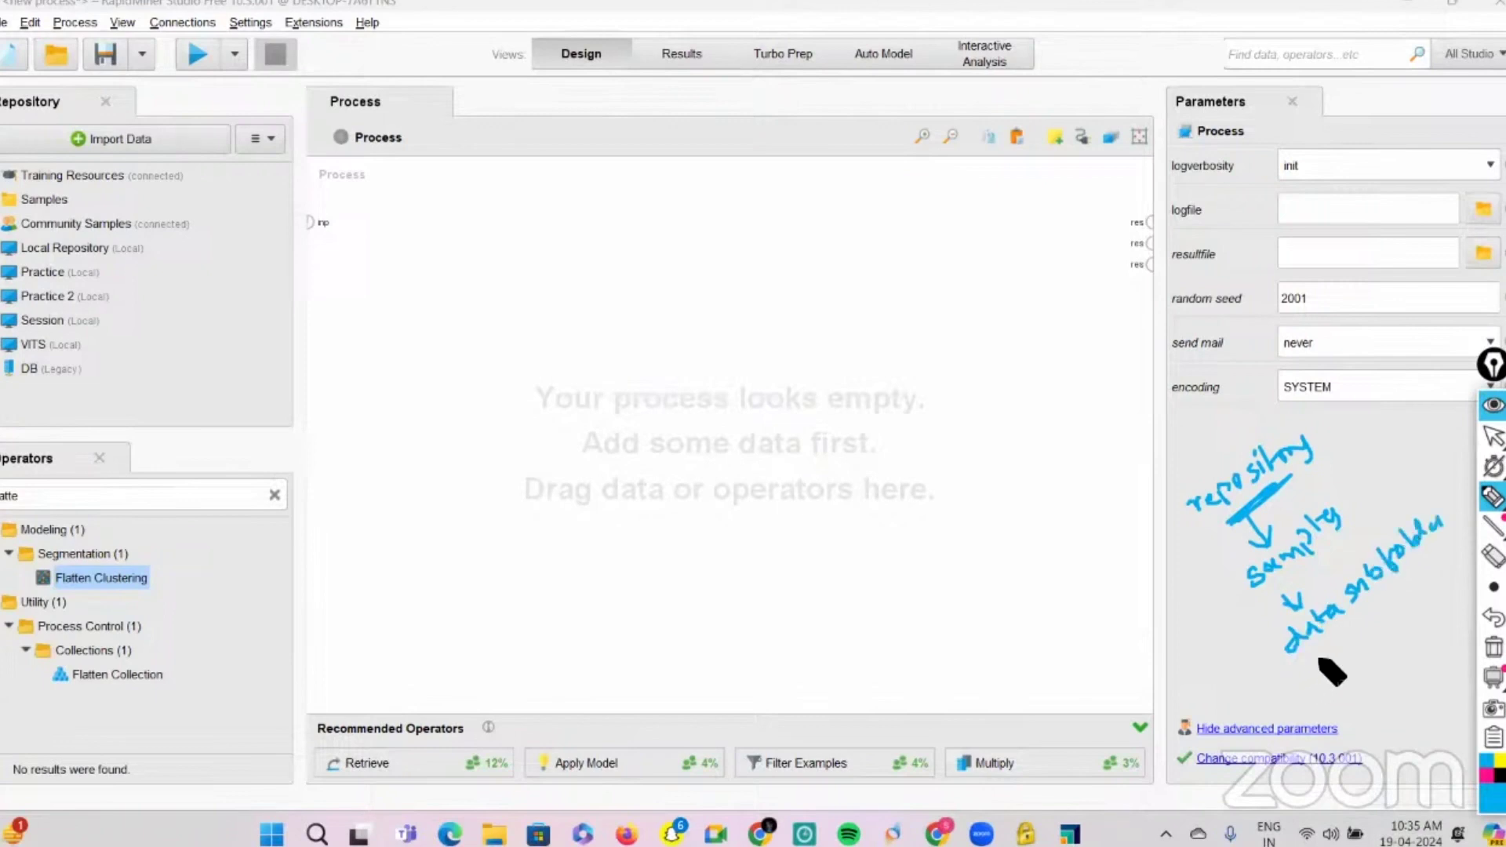
pyautogui.moveTo(1315, 657)
pyautogui.mouseDown()
pyautogui.moveTo(1343, 630)
pyautogui.moveTo(1315, 657)
pyautogui.mouseUp()
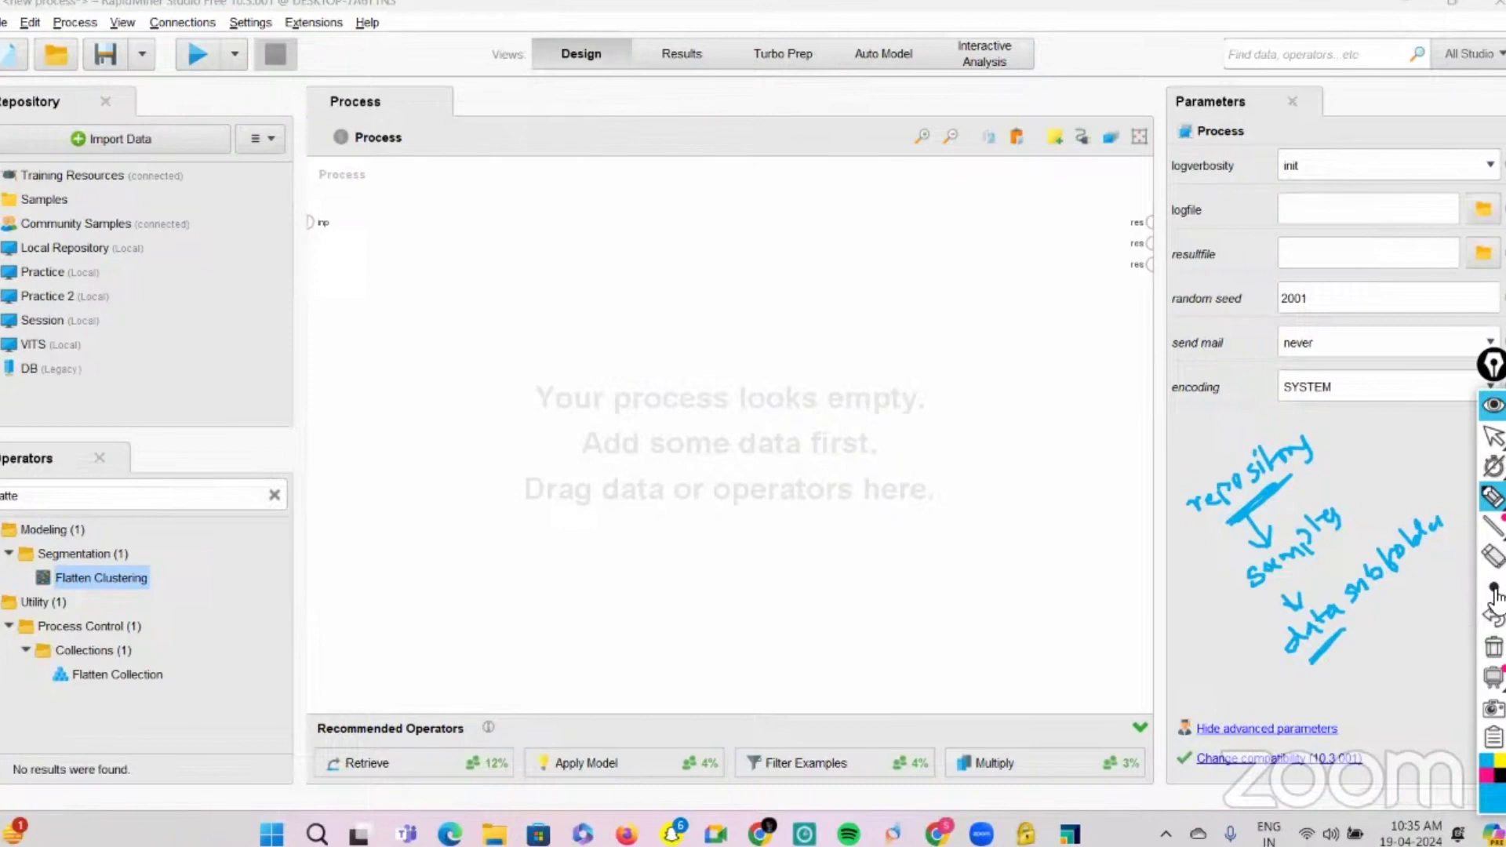
# Step: Expand the data folder of the Samples repository and place the Iris dataset in the process
pyautogui.click(1495, 436)
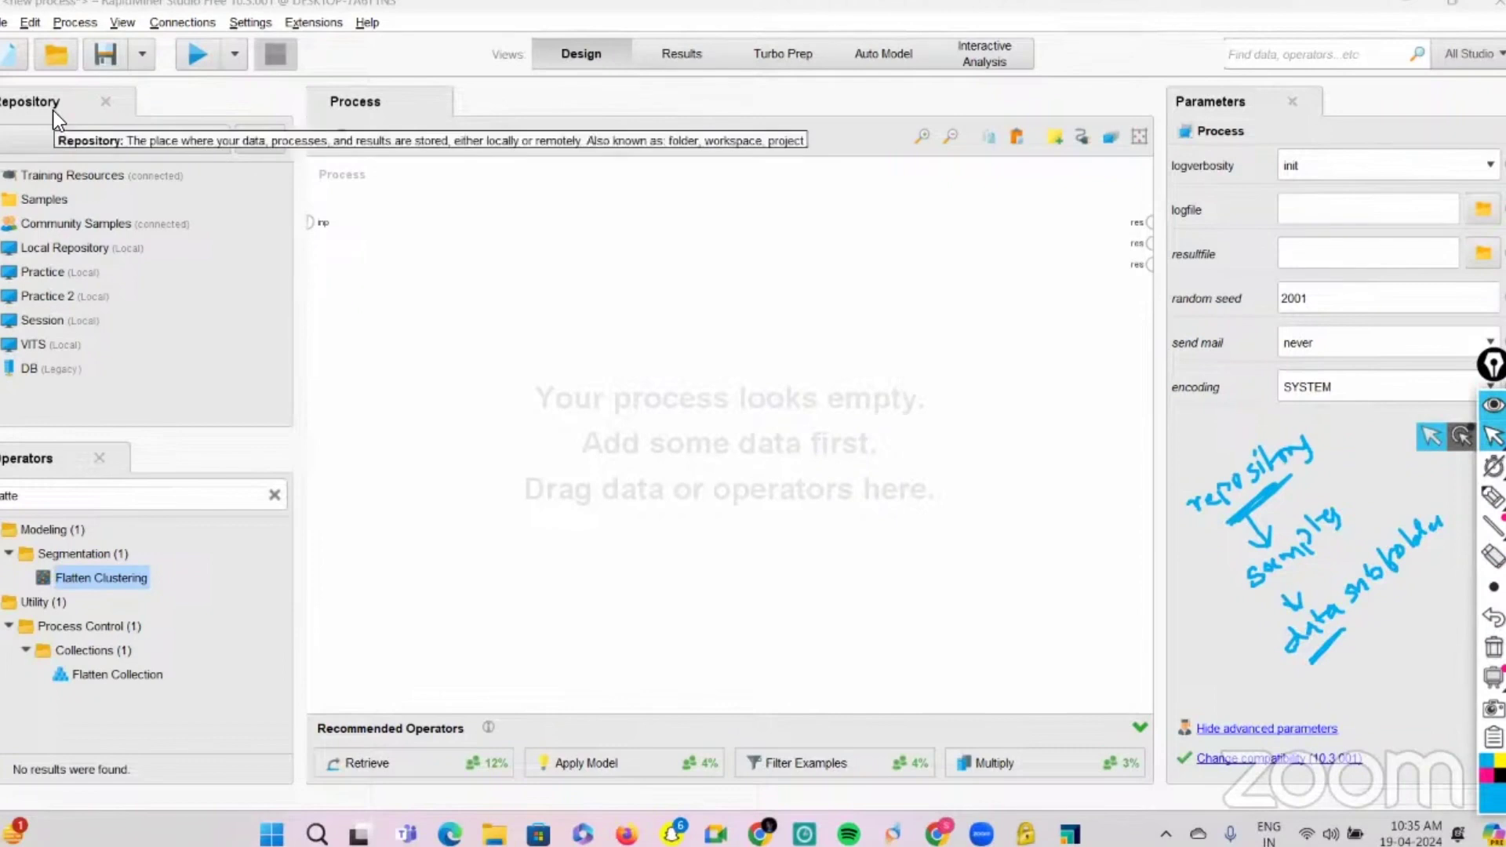
pyautogui.doubleClick(44, 200)
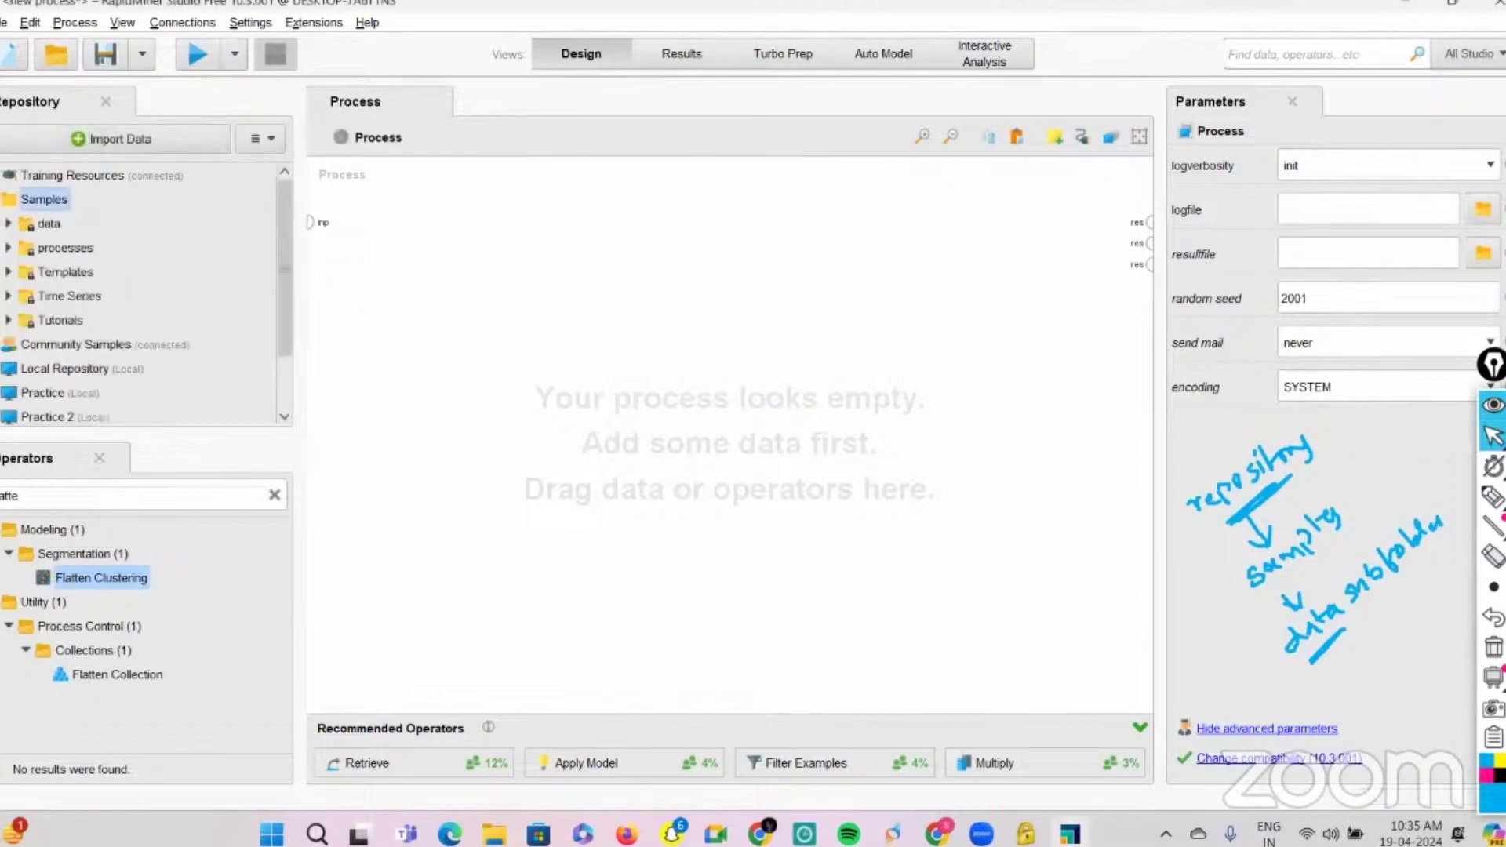
pyautogui.doubleClick(24, 225)
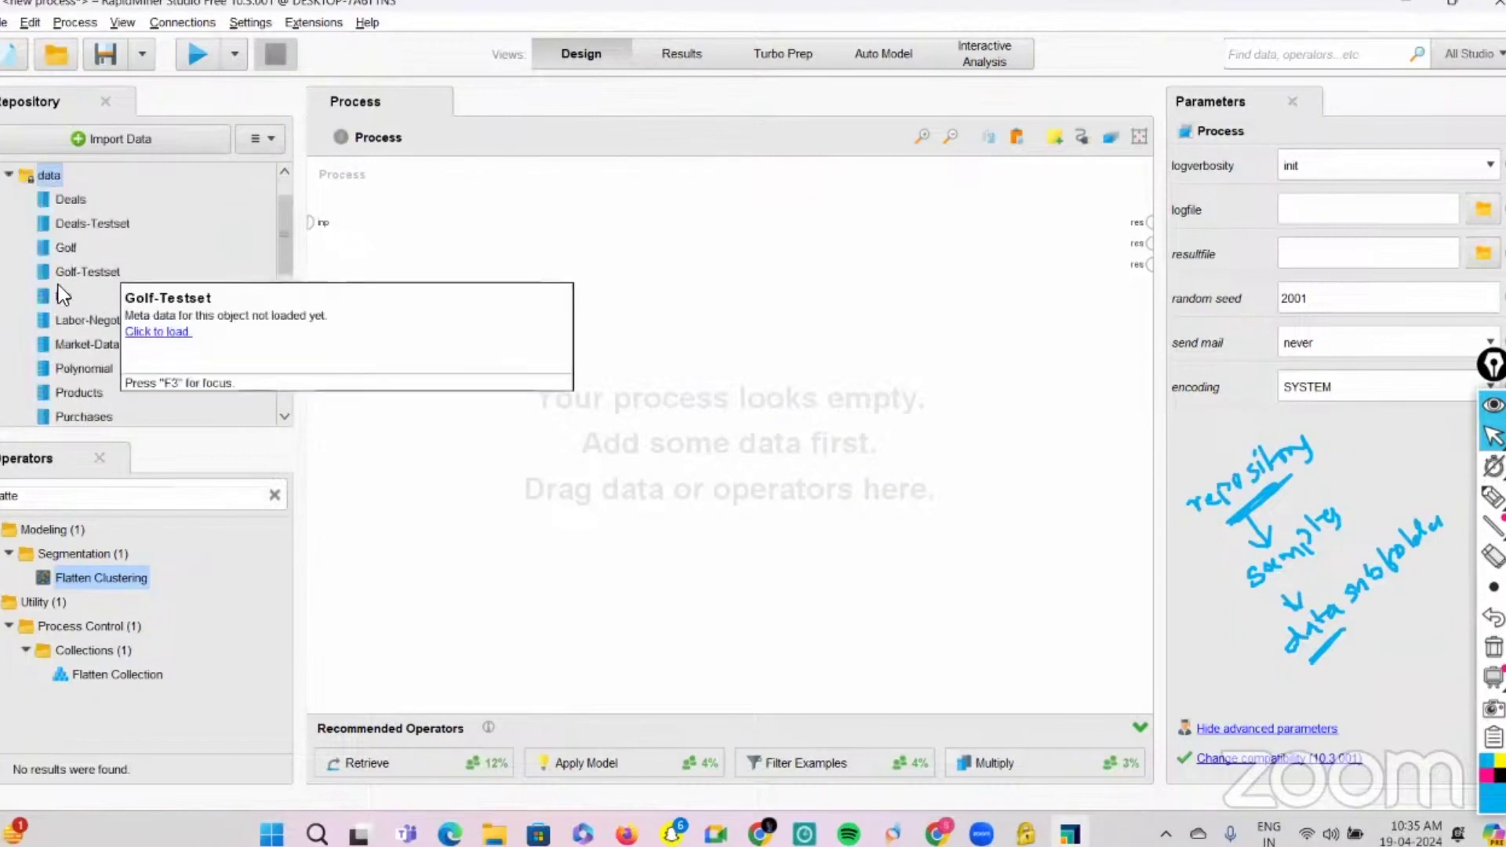
pyautogui.moveTo(59, 295)
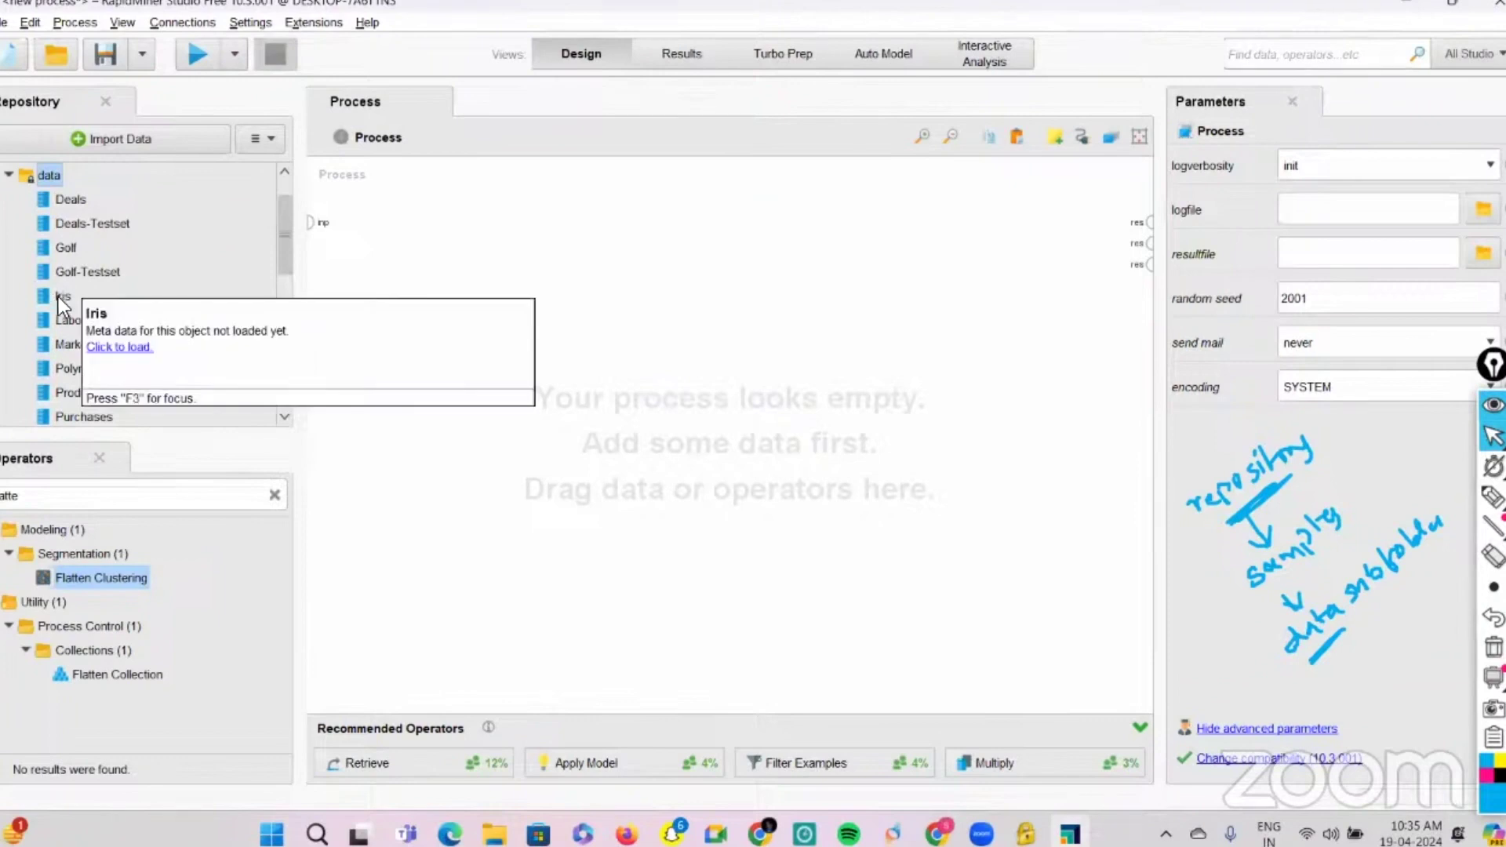
pyautogui.moveTo(60, 297); pyautogui.dragTo(509, 271)
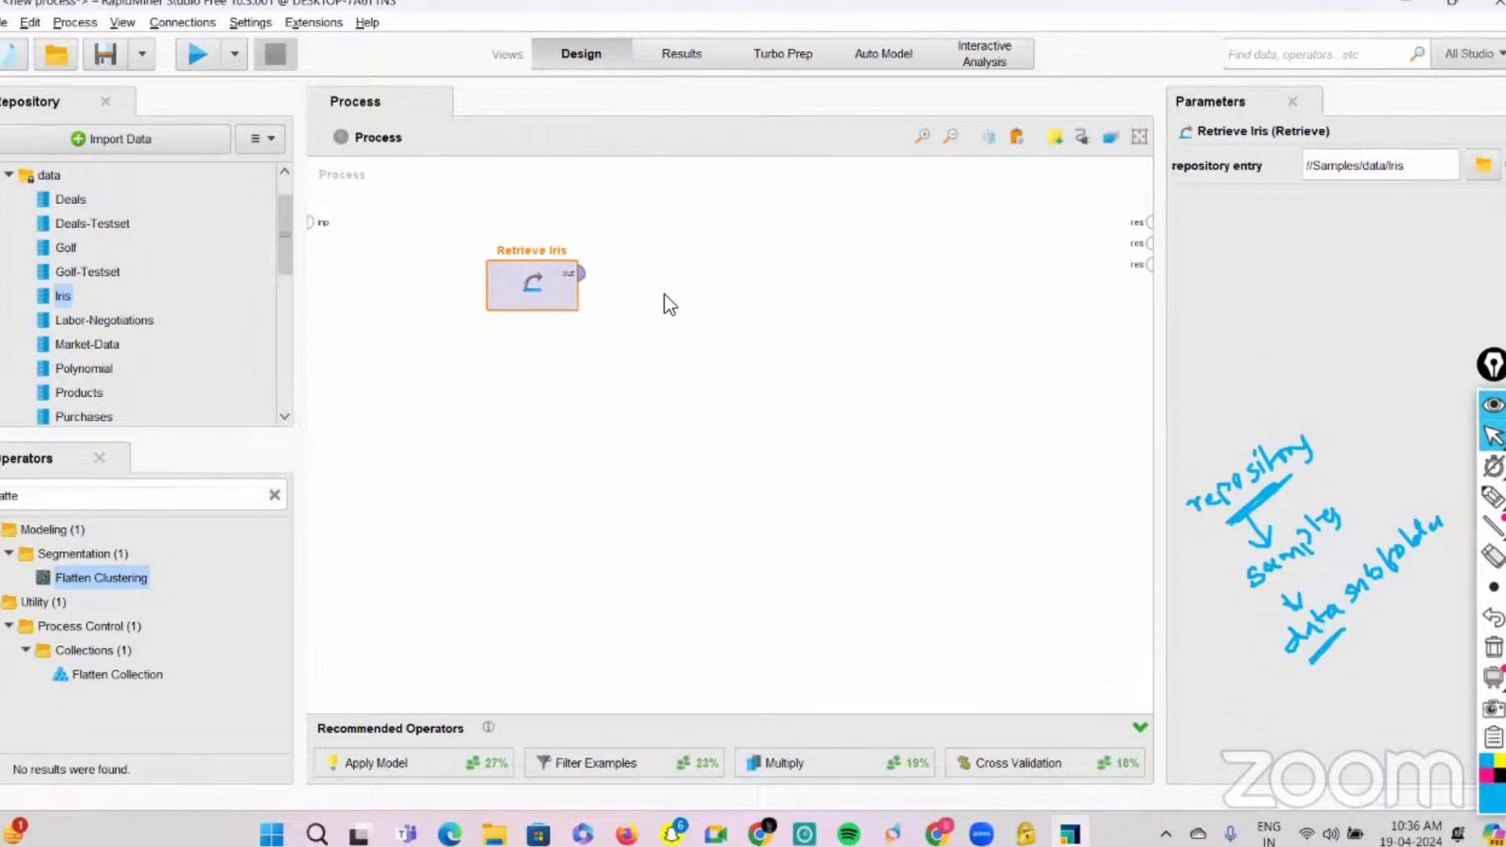
# Step: Connect the output of Retrieve Iris to the process result port and run the process
pyautogui.click(582, 272)
pyautogui.click(1148, 223)
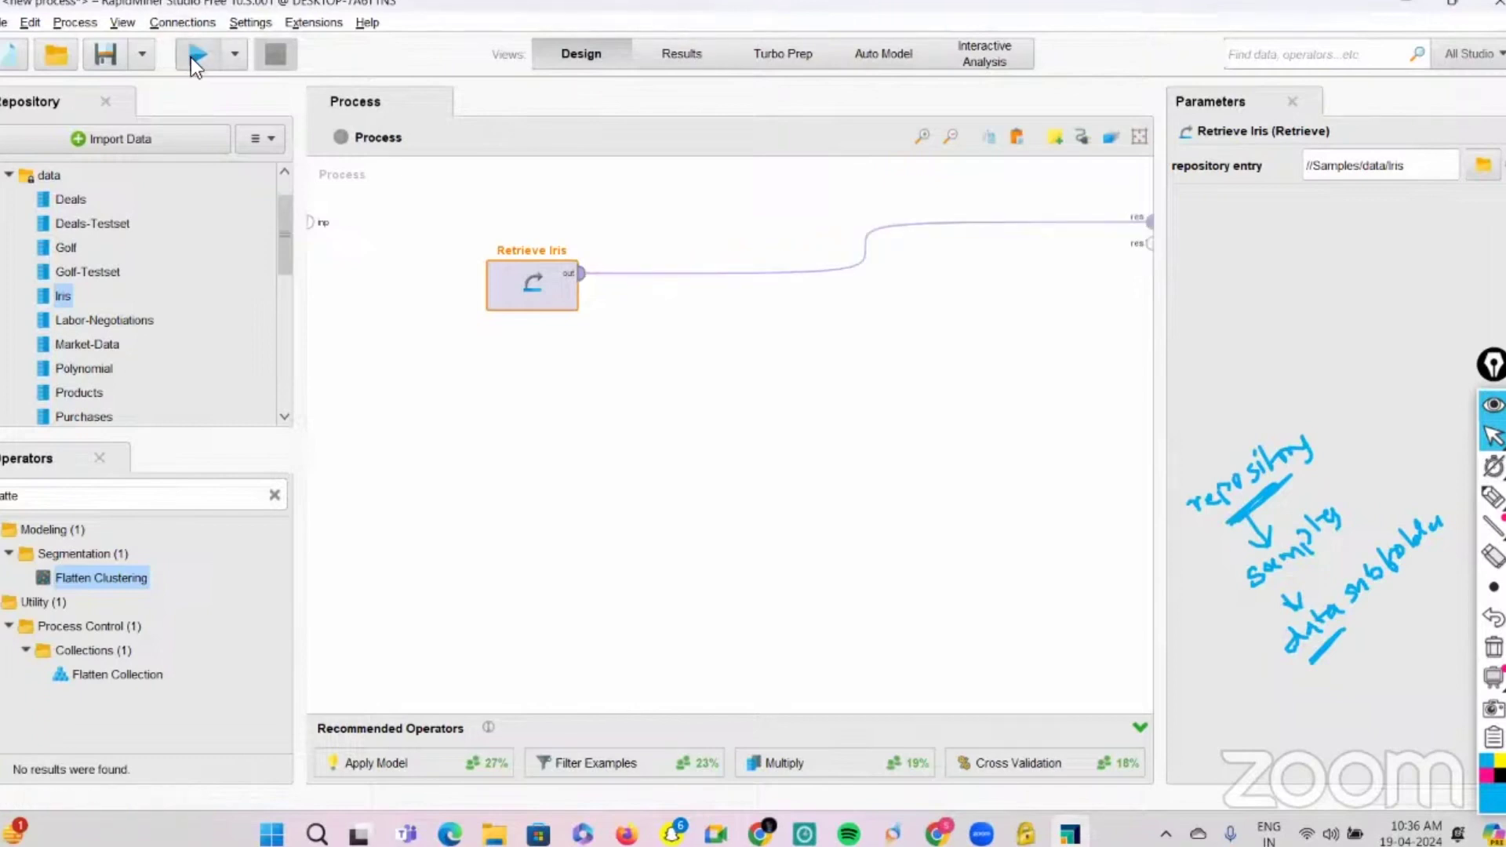
pyautogui.click(196, 55)
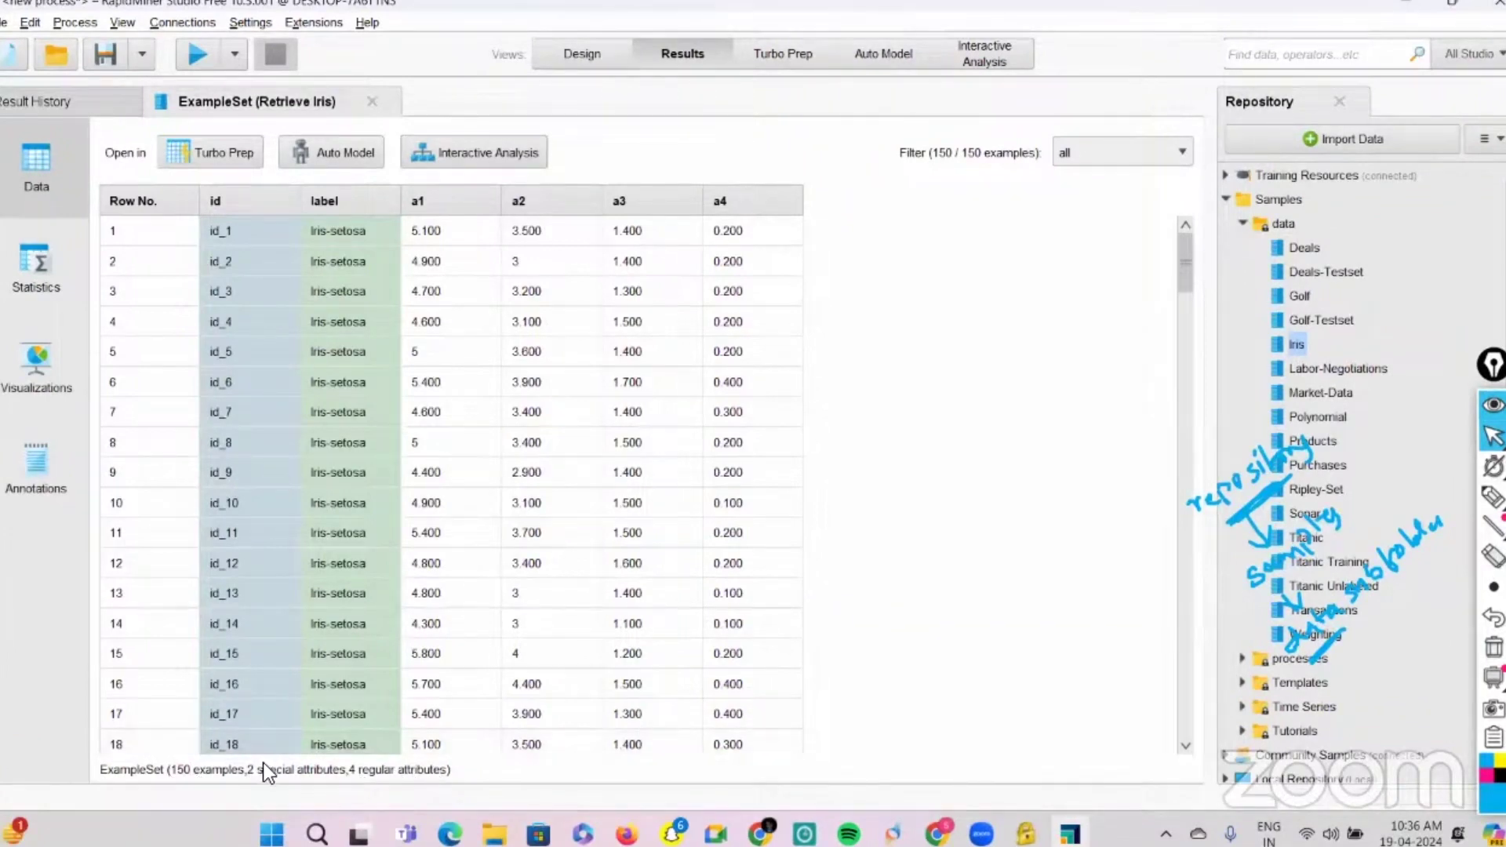
# Step: Review the process and its result views, rerun it to show the Iris example set, and return to the design view
pyautogui.click(577, 63)
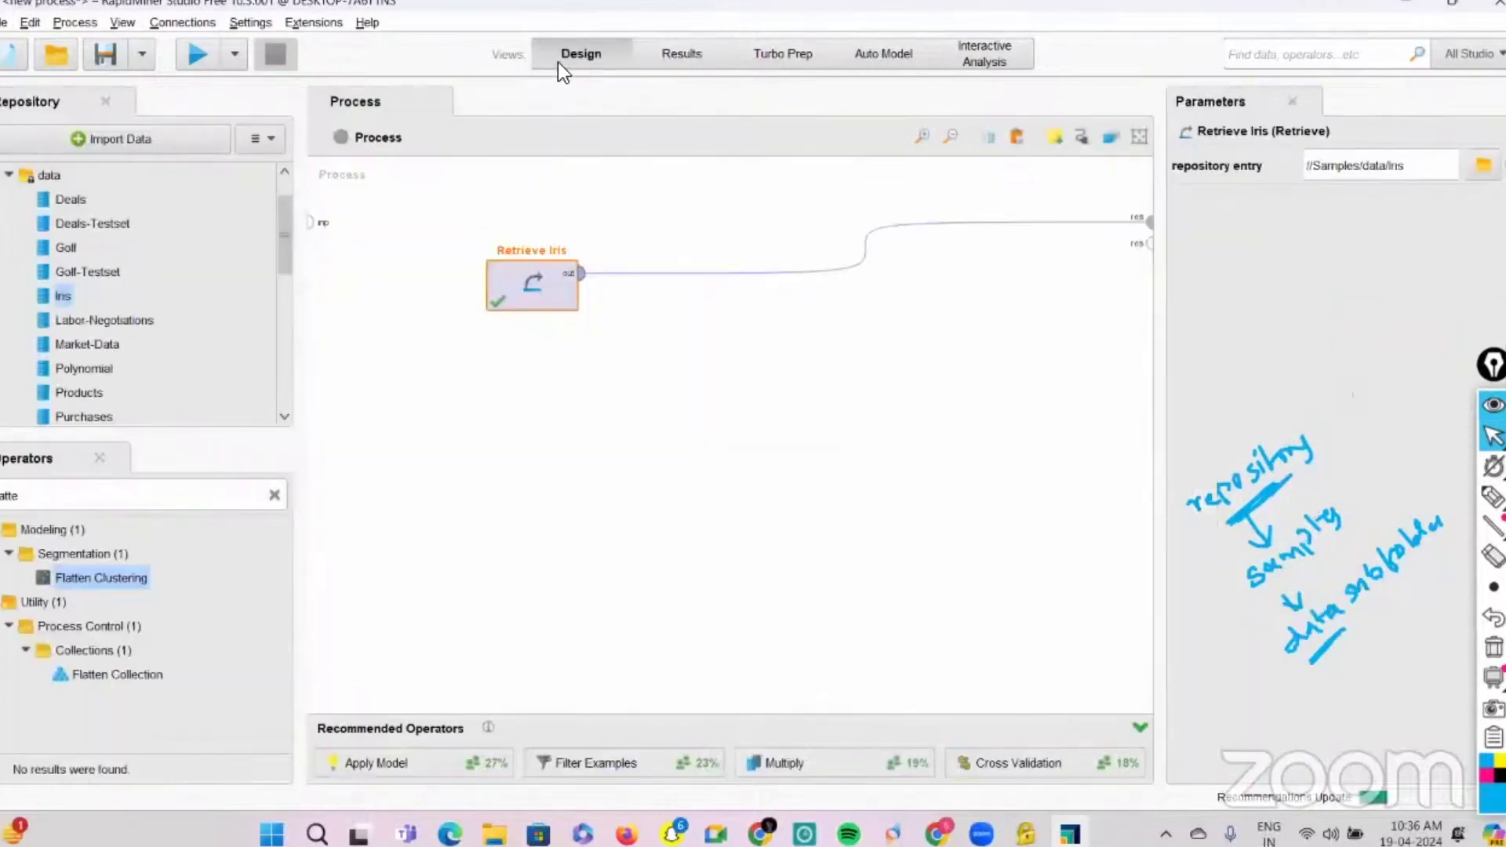
pyautogui.click(638, 66)
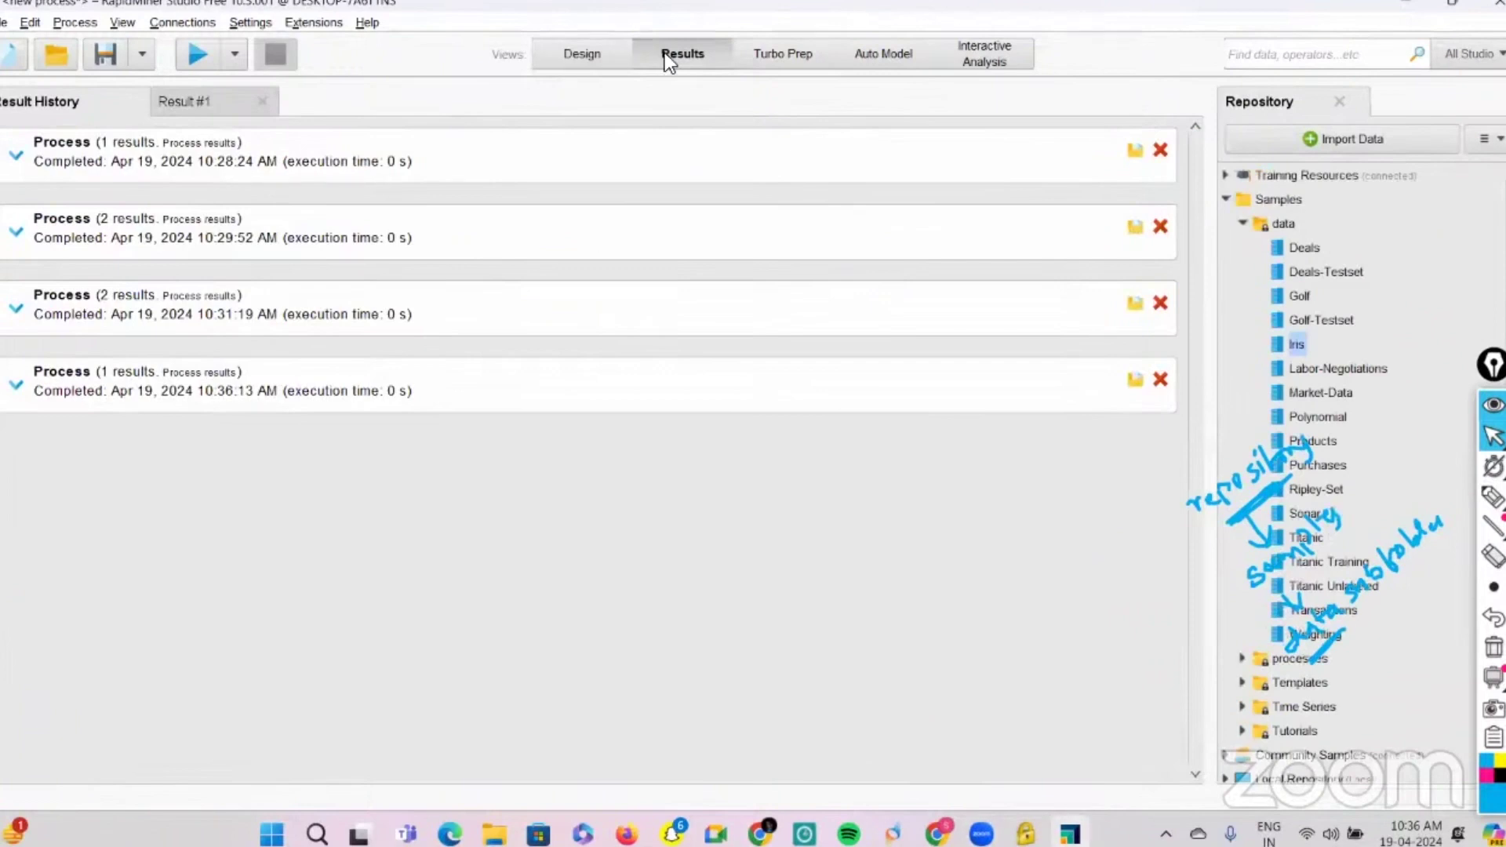
pyautogui.click(188, 102)
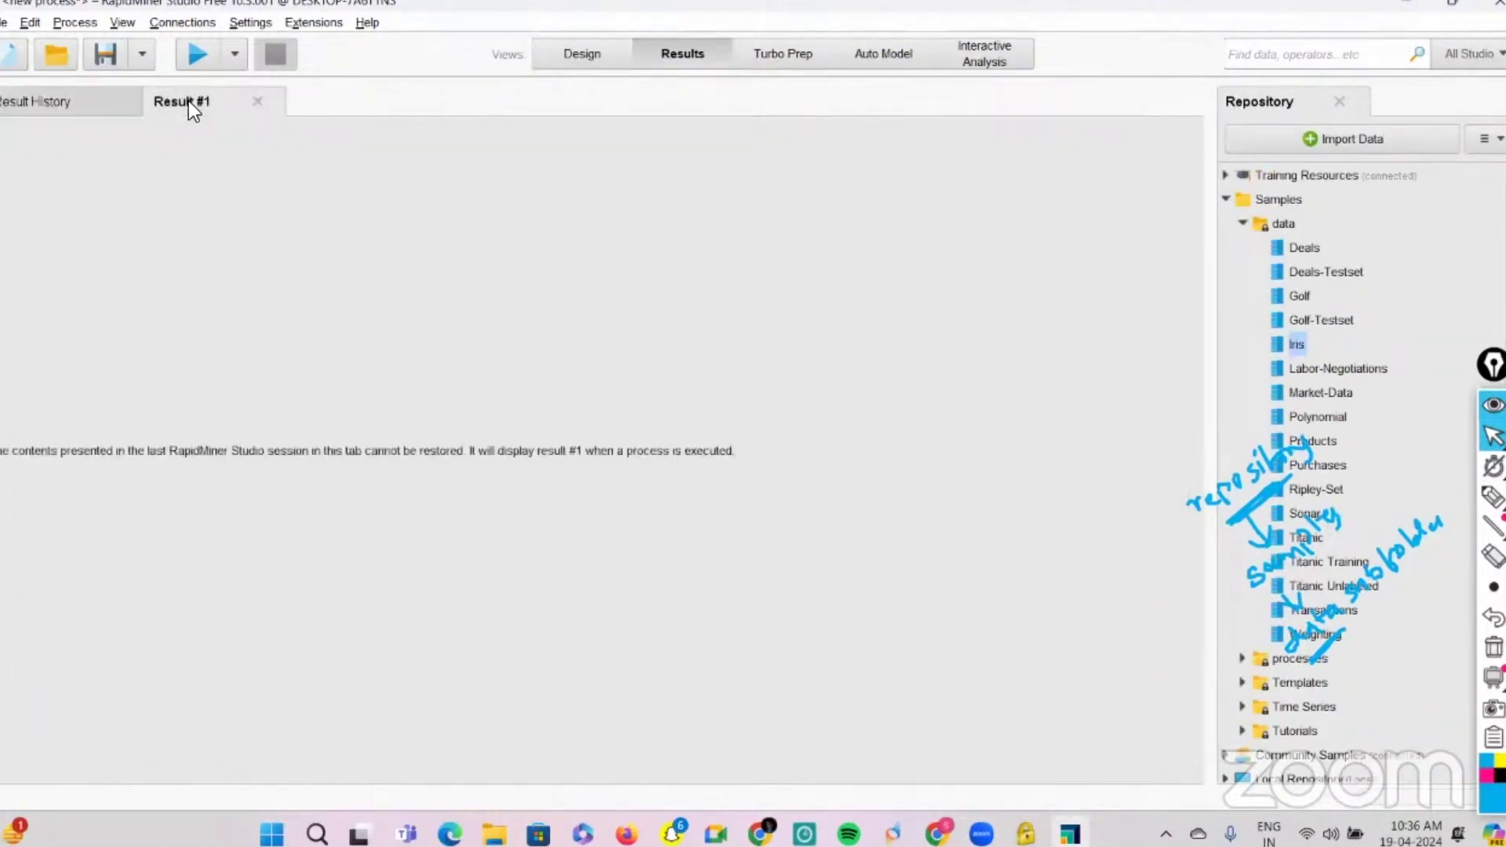
pyautogui.click(572, 60)
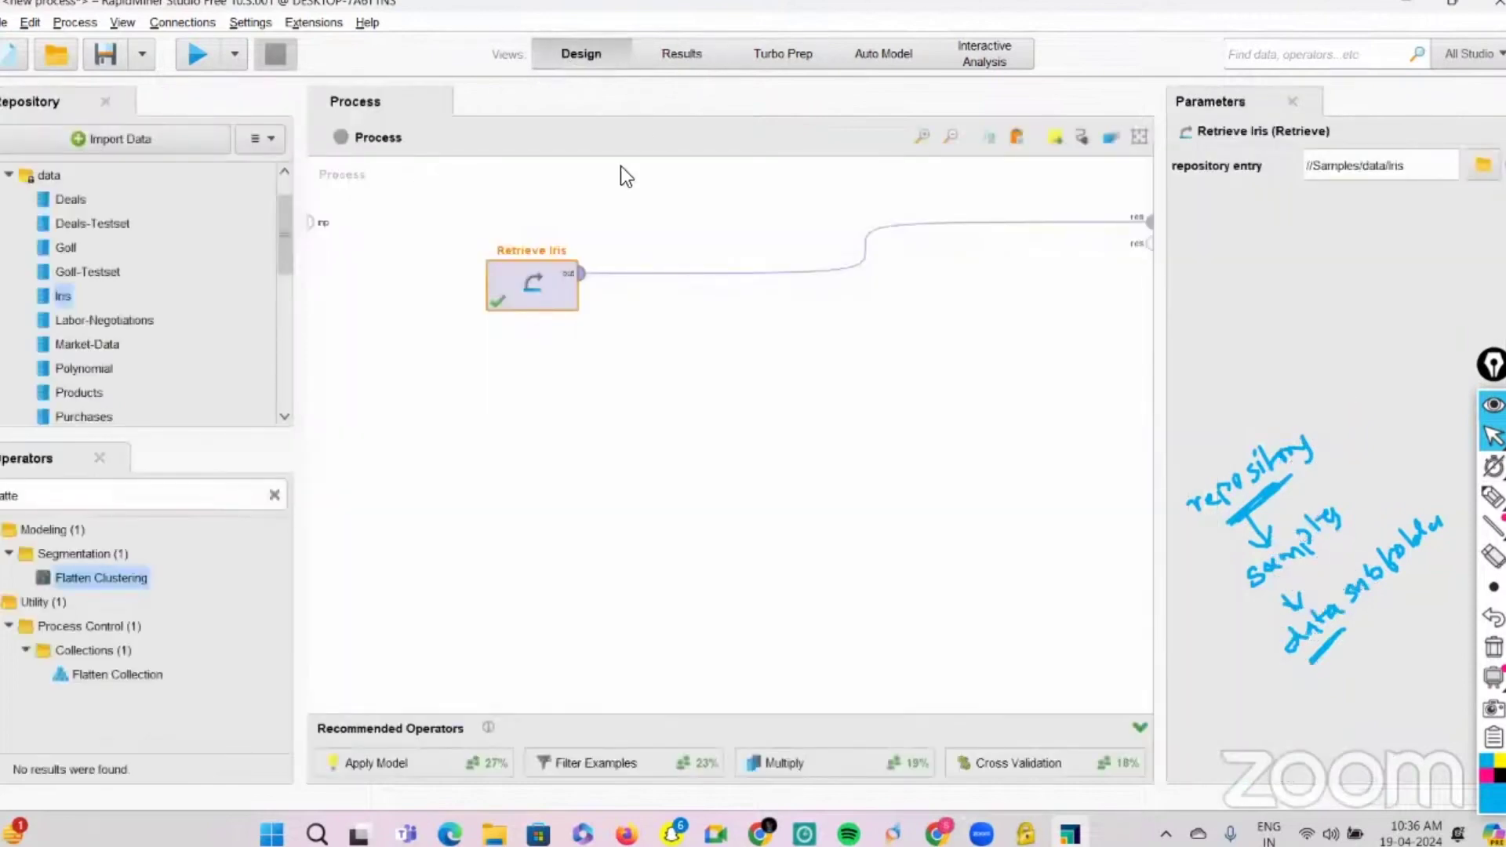
pyautogui.click(199, 57)
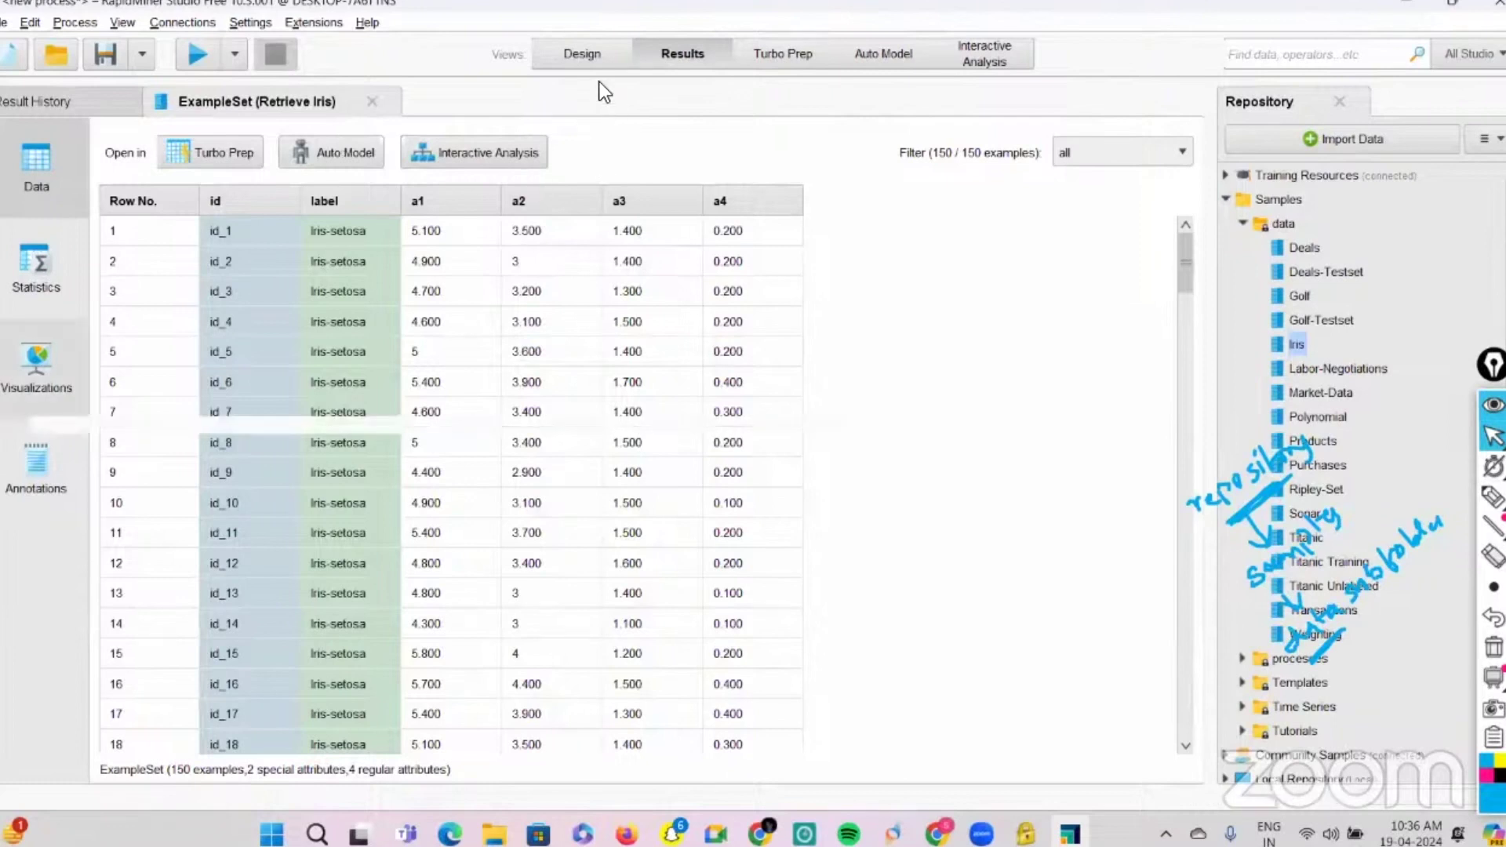
pyautogui.click(586, 55)
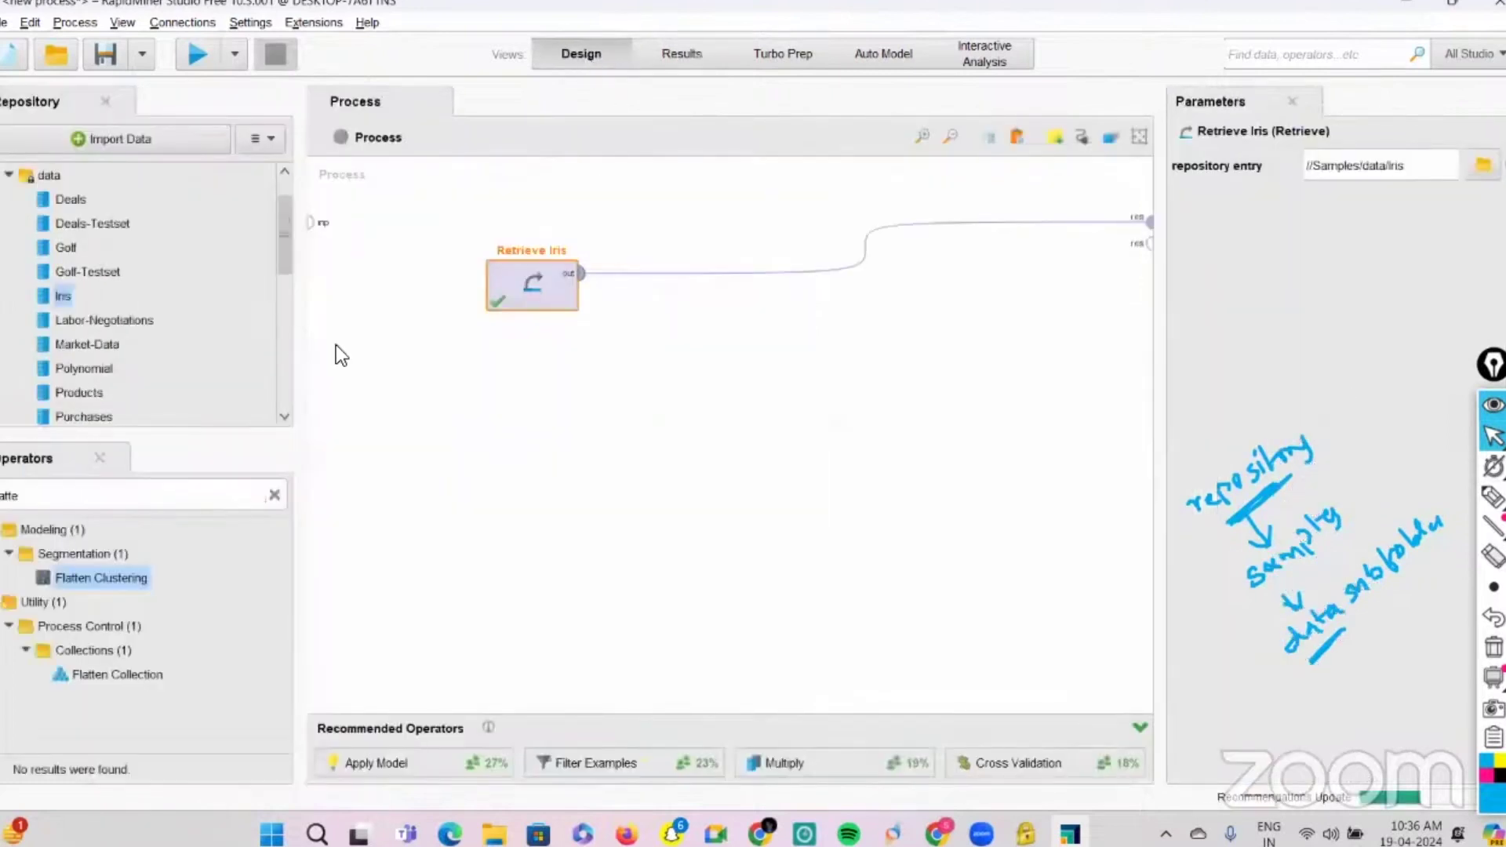
# Step: Search the operators for "norm" and insert Normalize between Retrieve Iris and the process result
pyautogui.click(274, 496)
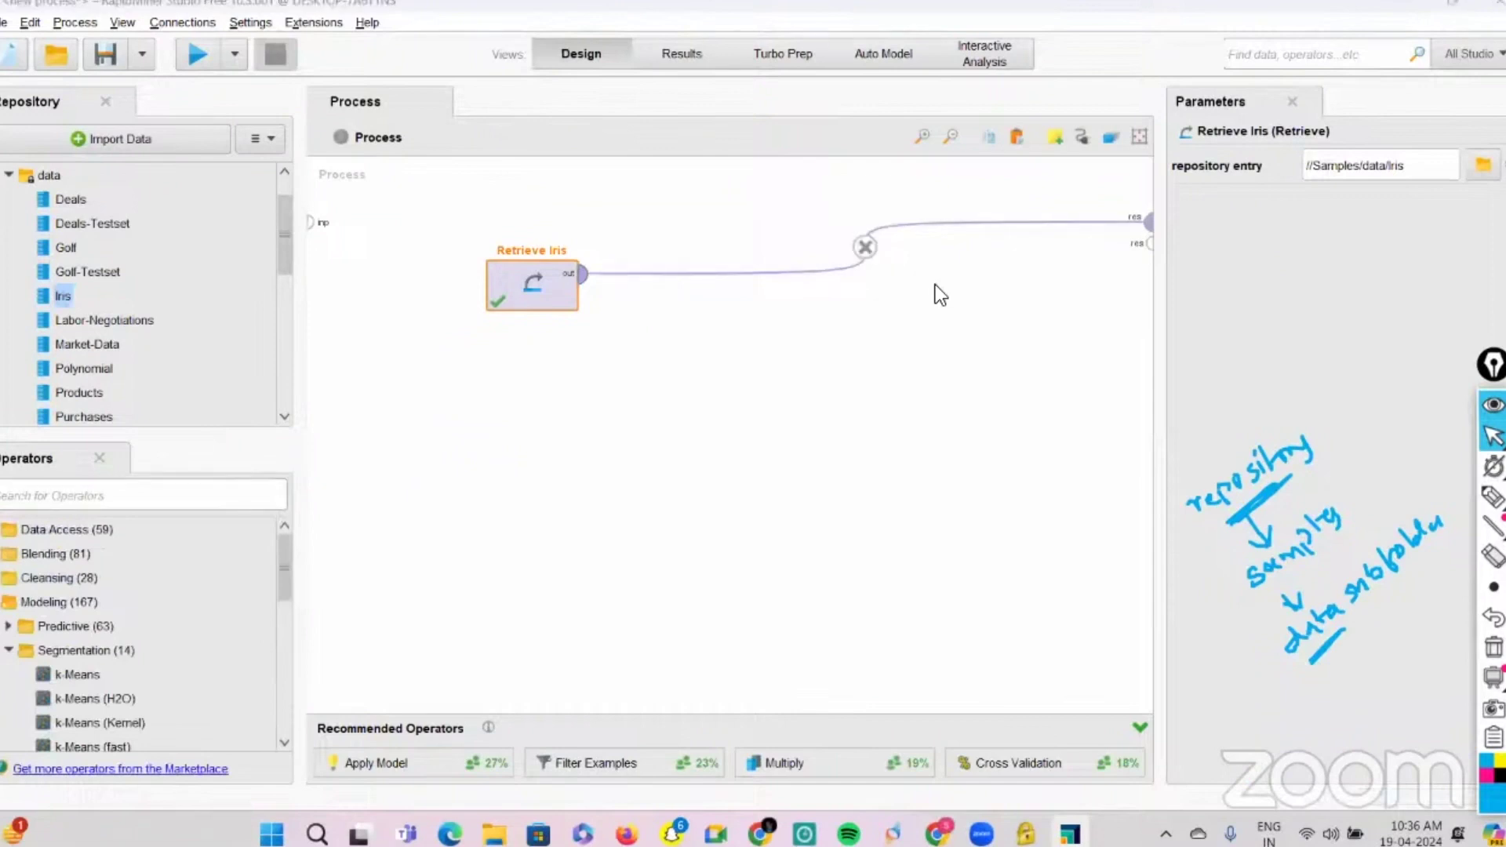
pyautogui.click(141, 496)
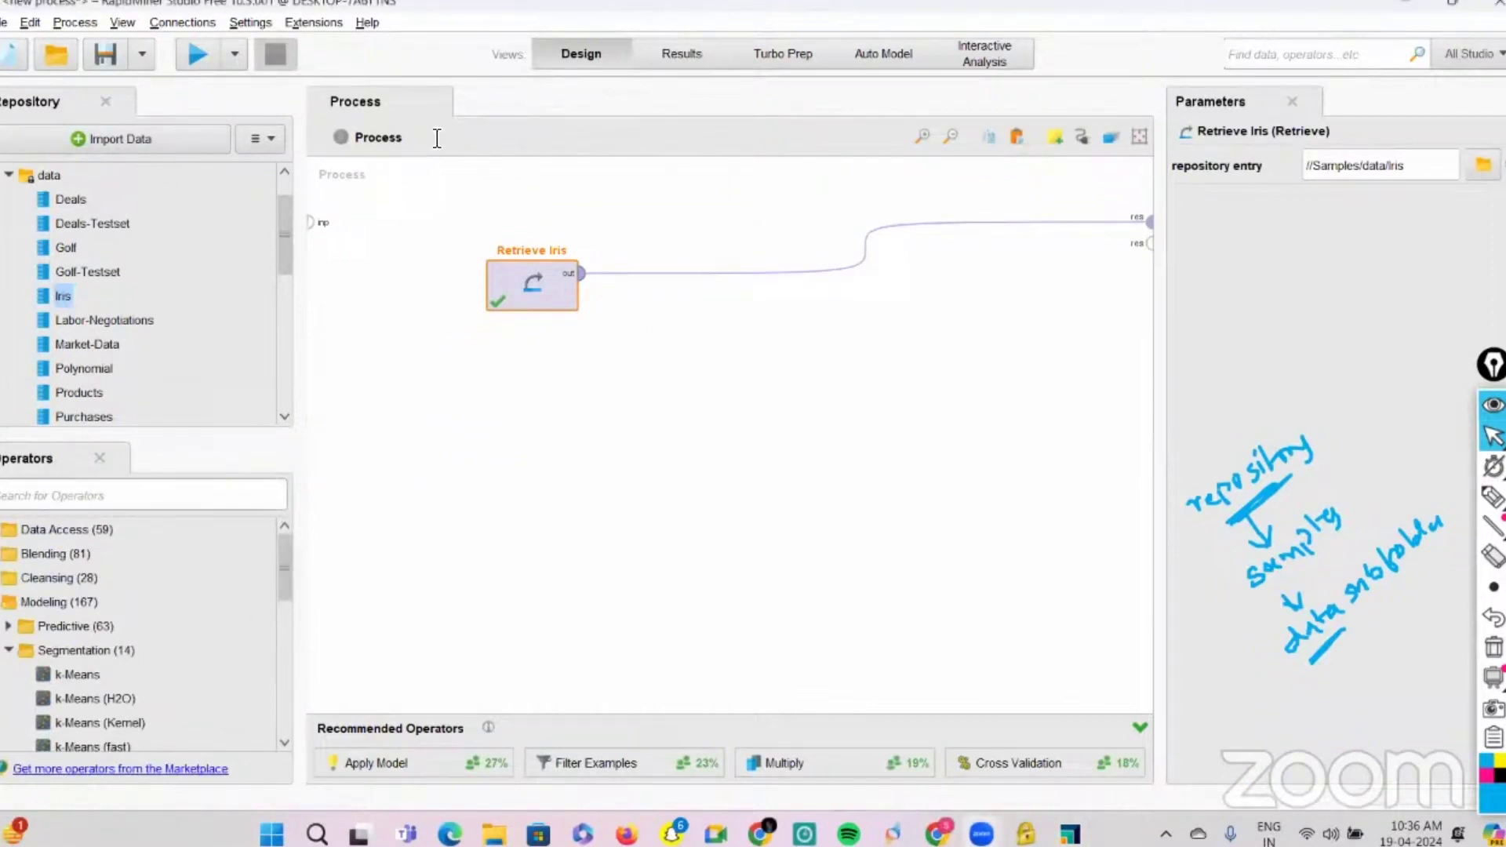
pyautogui.write('norm')
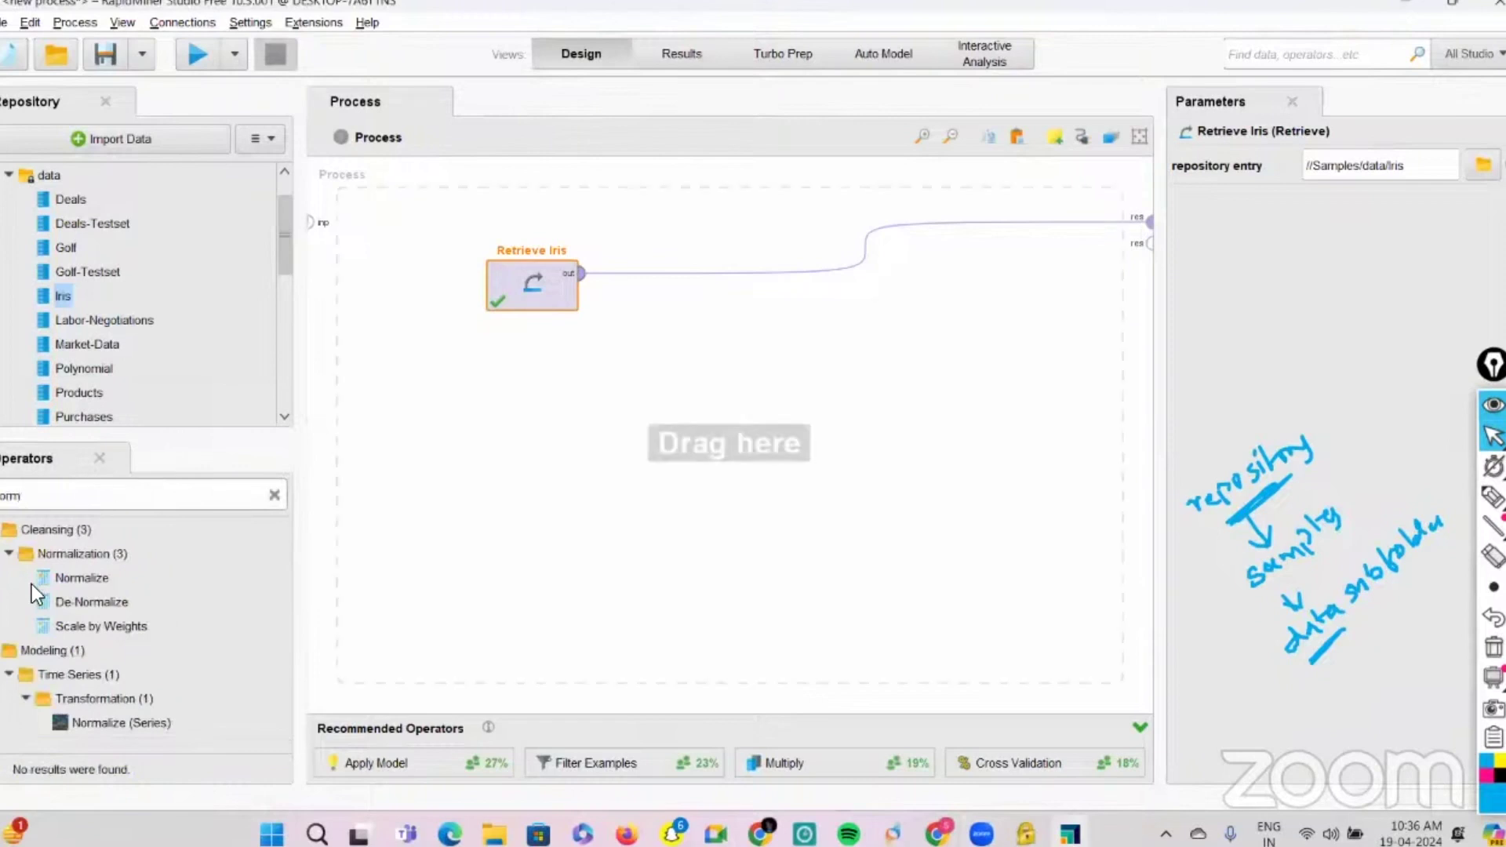
pyautogui.moveTo(94, 575); pyautogui.dragTo(641, 276)
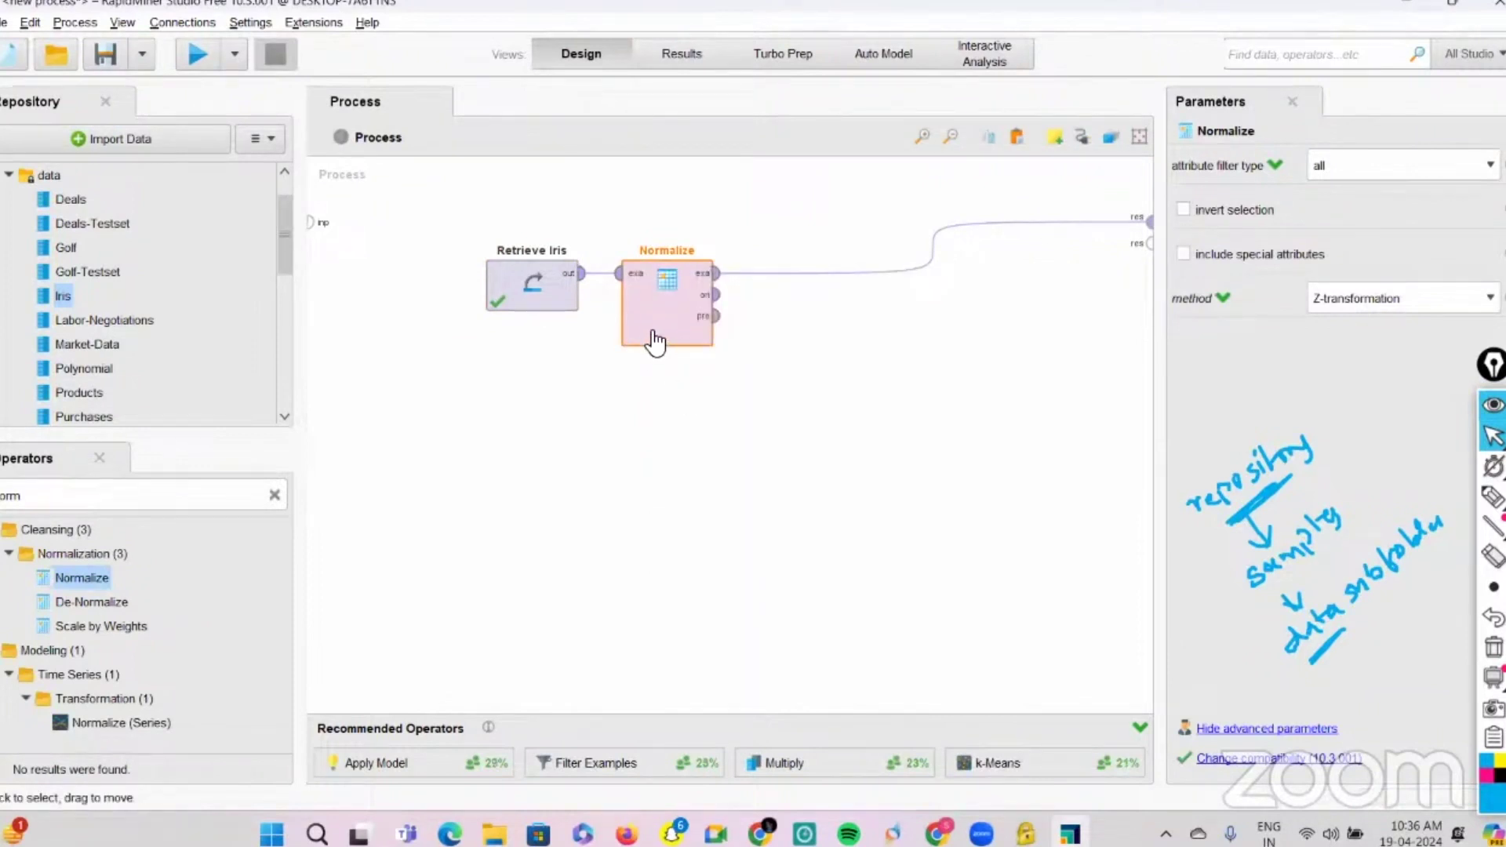
# Step: Search the operators for "mean" and insert k-Means between Normalize and the process result
pyautogui.click(272, 495)
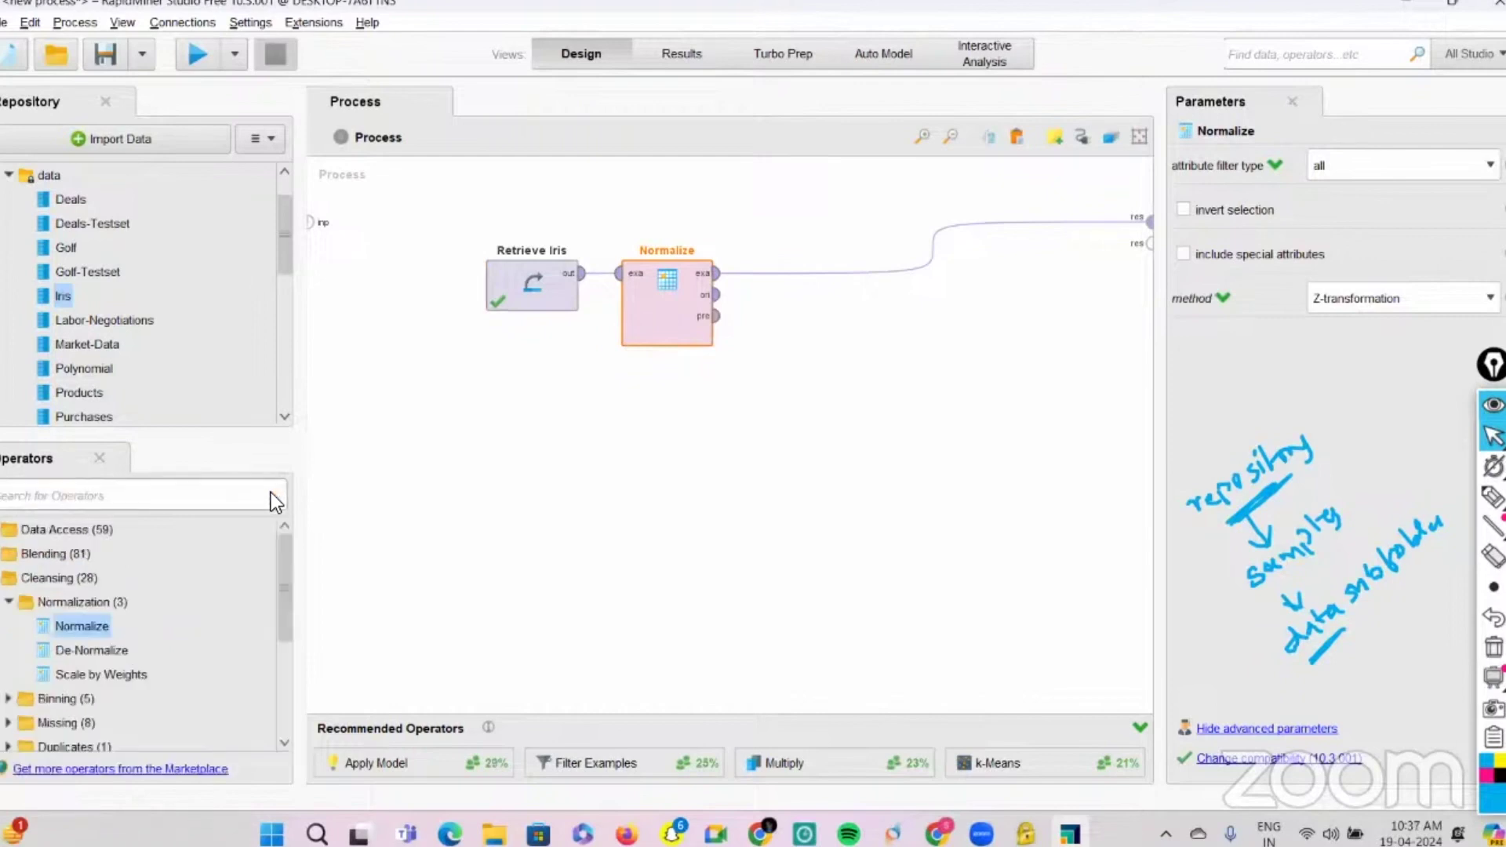
pyautogui.write('me')
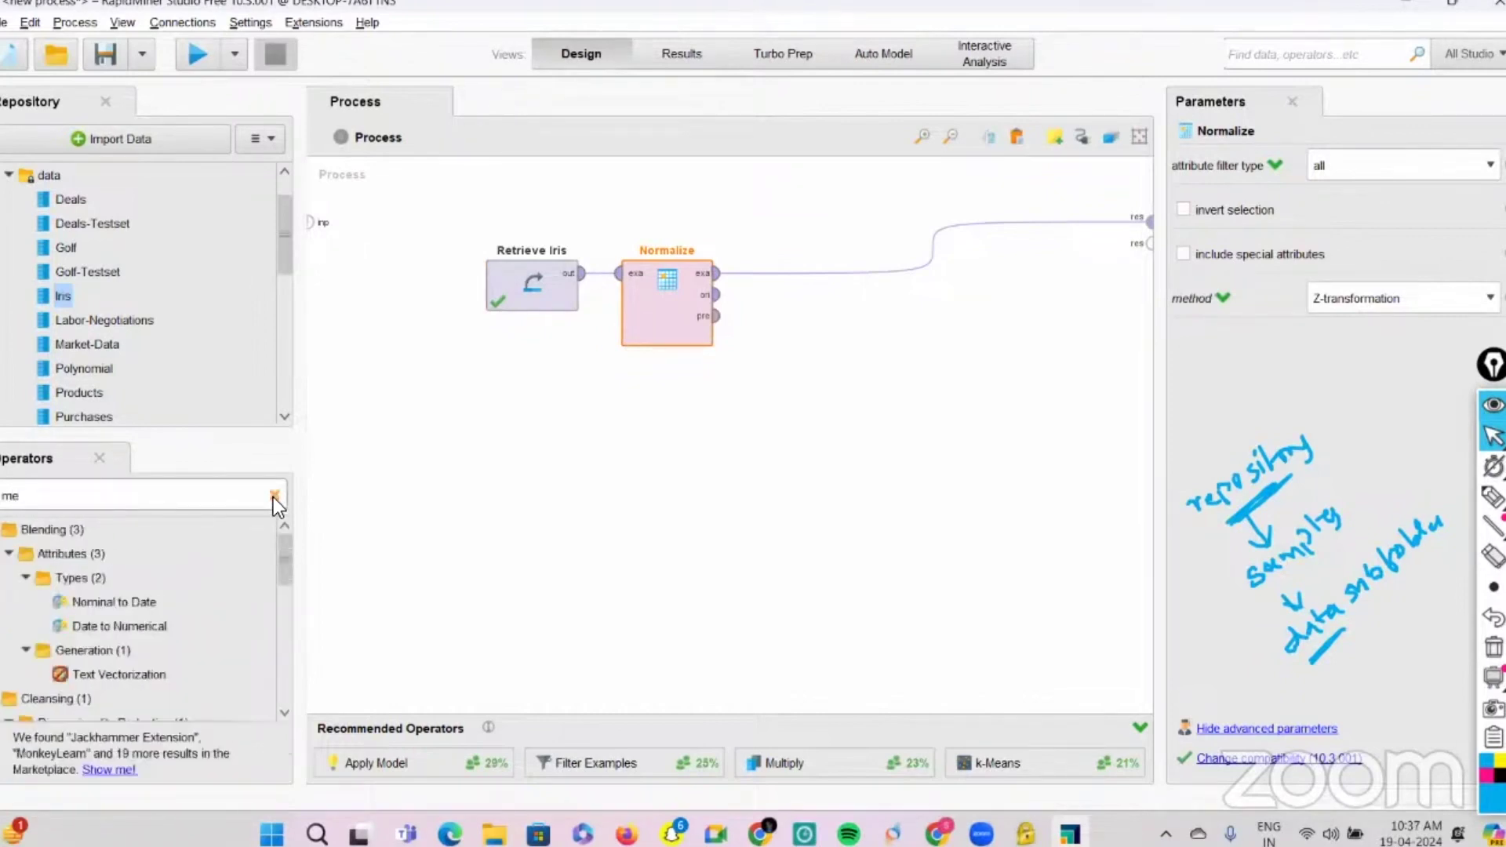
pyautogui.write('an')
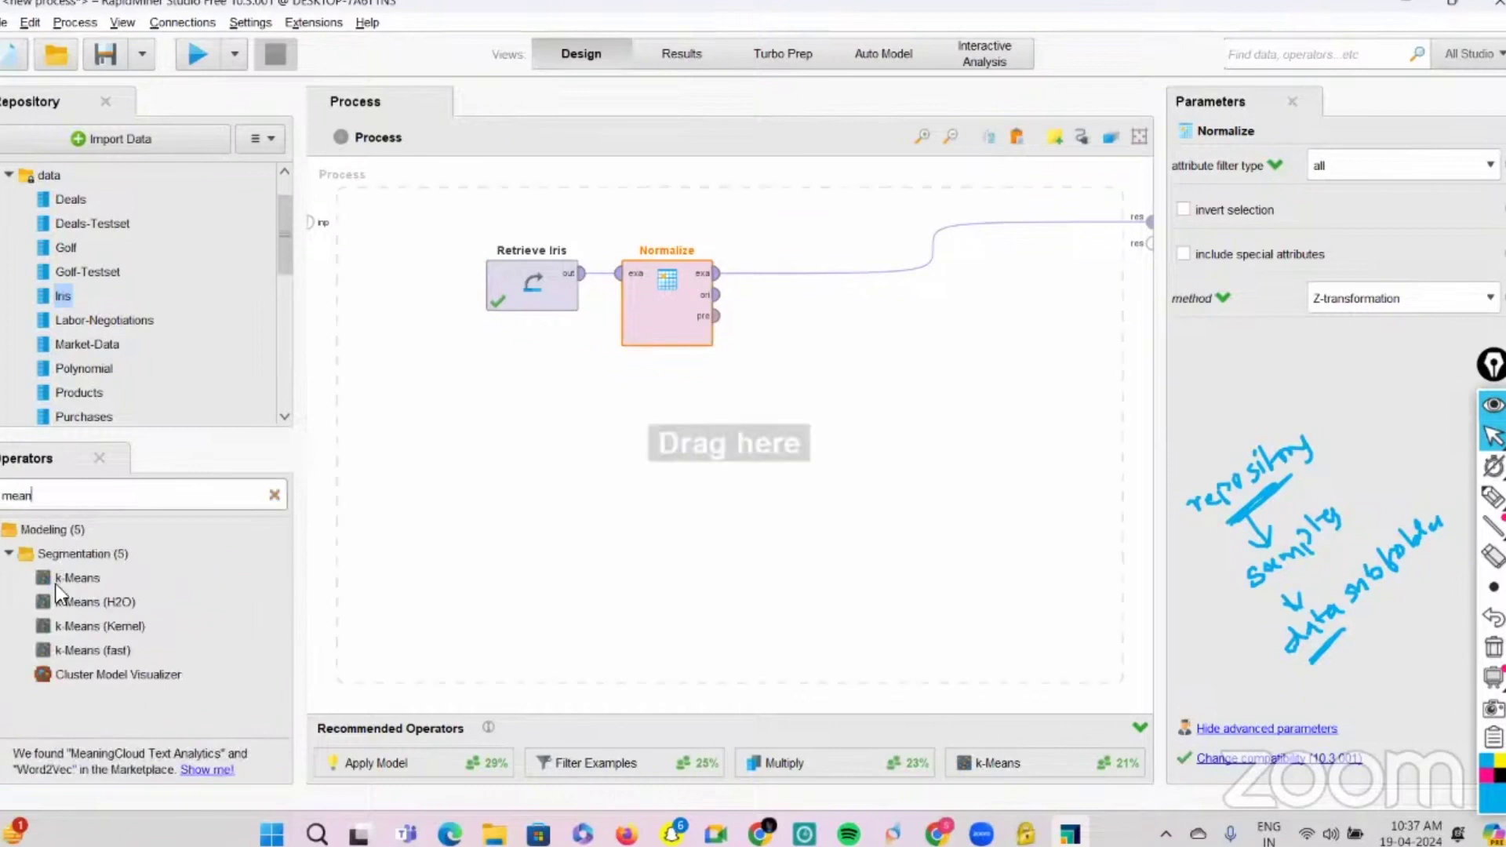
pyautogui.moveTo(67, 577); pyautogui.dragTo(771, 269)
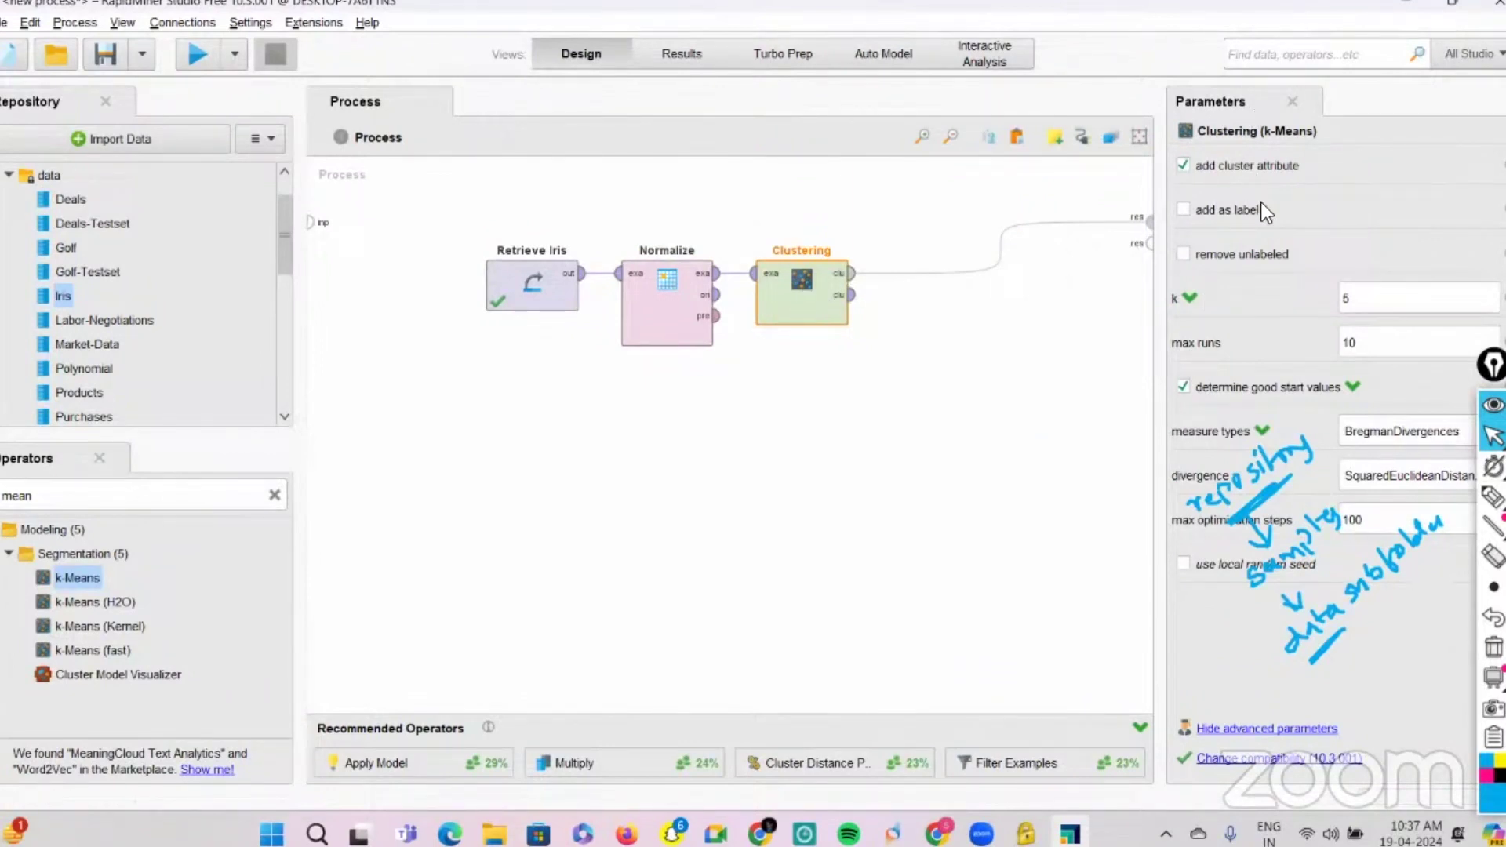
# Step: Search the operators for "cluster distance perf" and insert Cluster Distance Performance between Clustering and the process result
pyautogui.click(1354, 300)
pyautogui.click(272, 496)
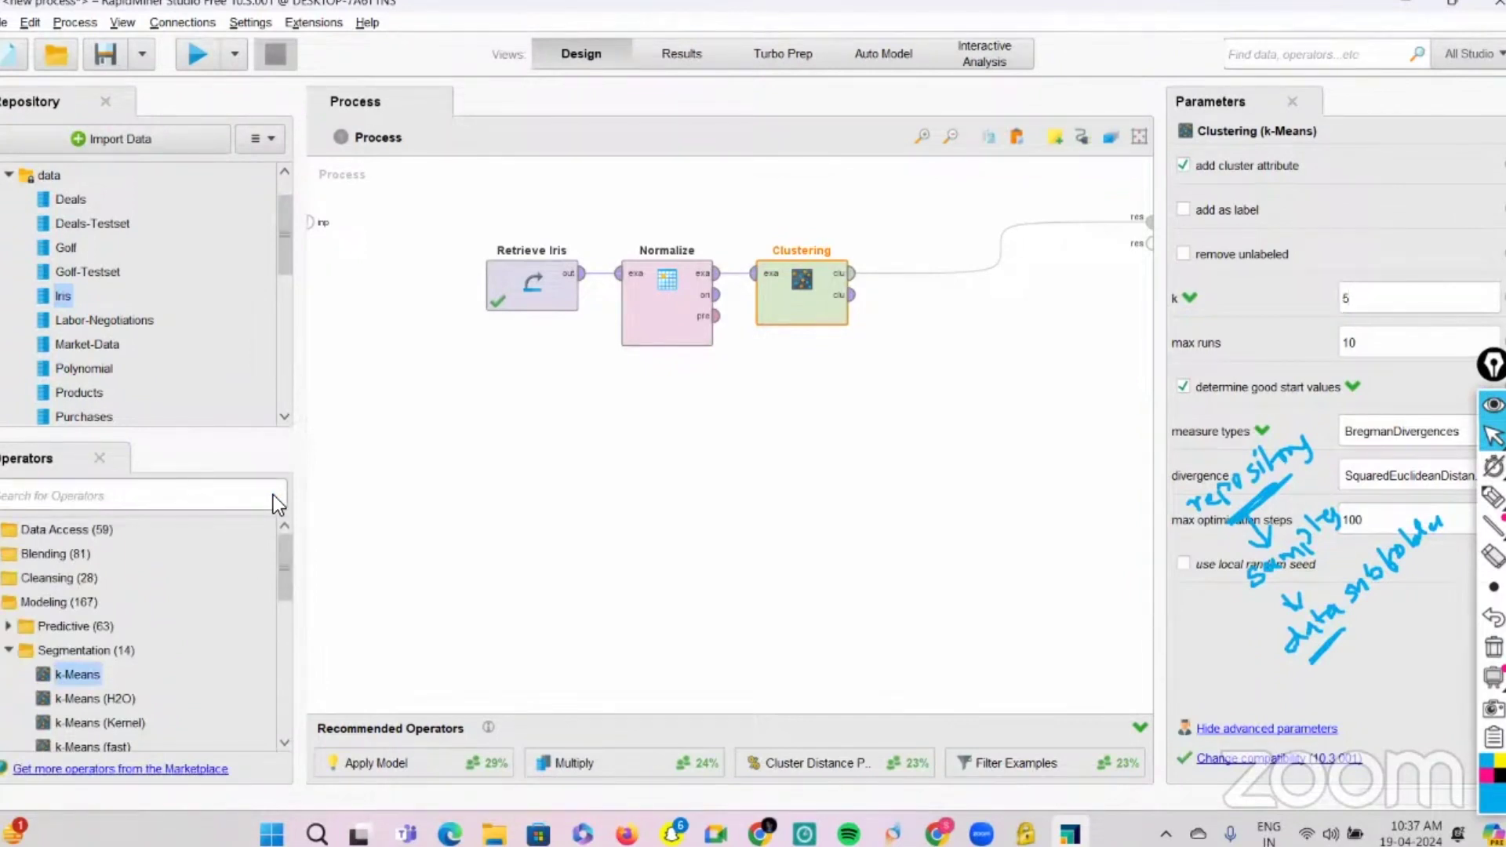
pyautogui.write('cluster')
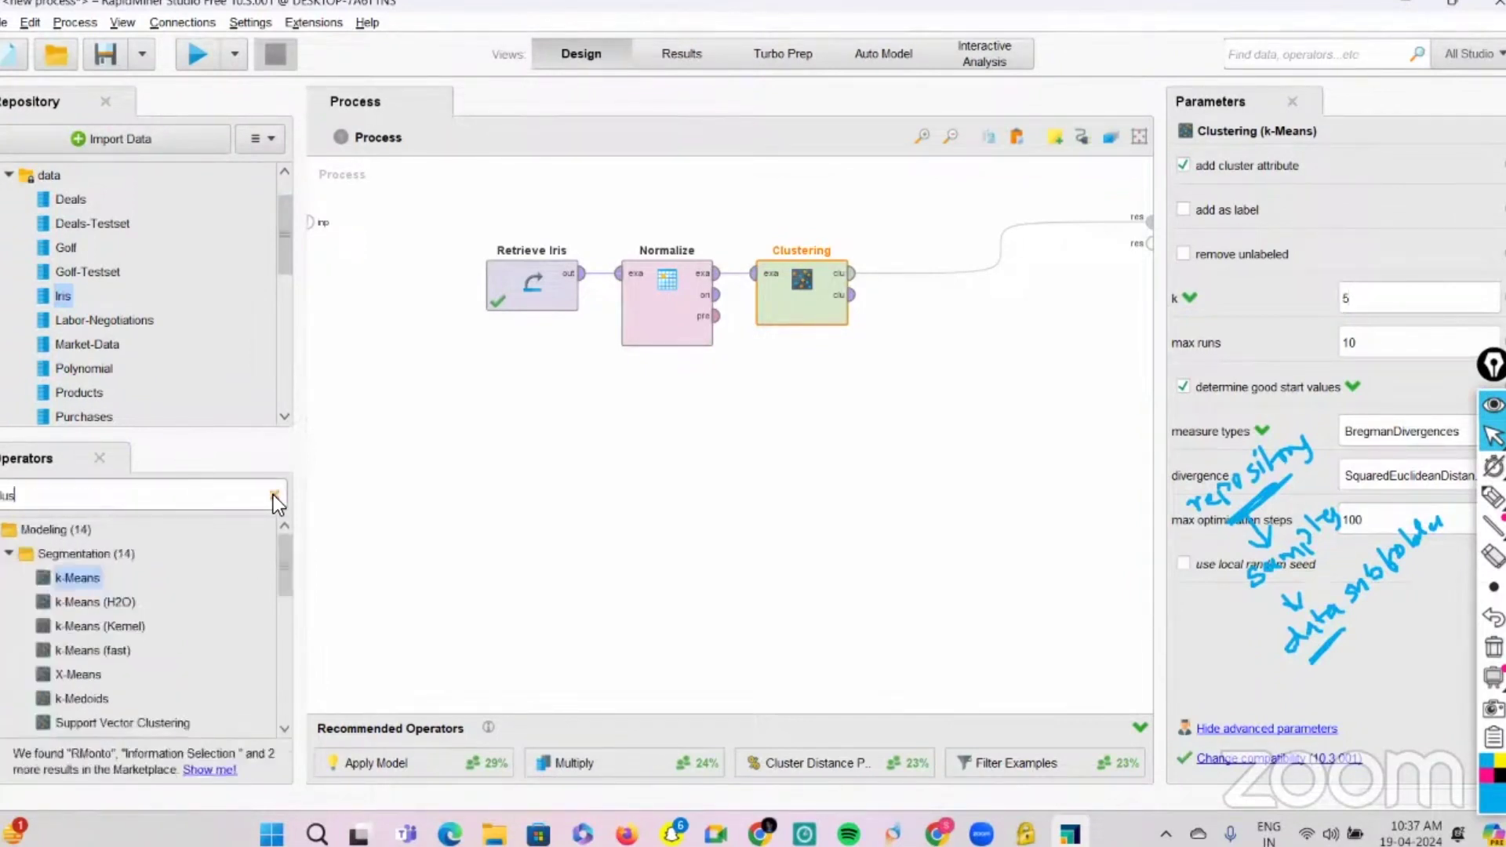
pyautogui.write(' dist')
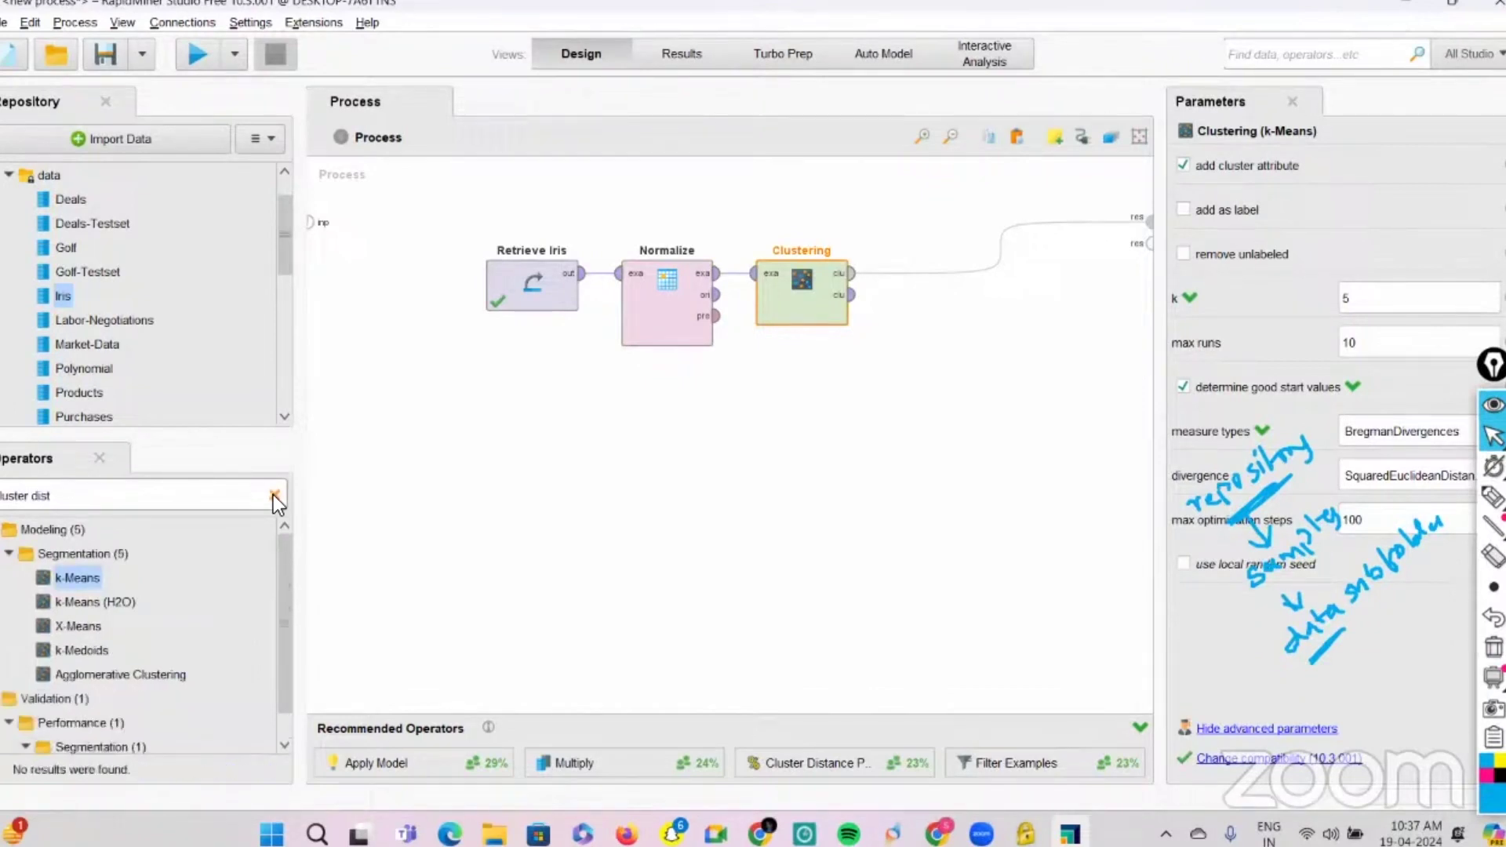
pyautogui.write('ance perf')
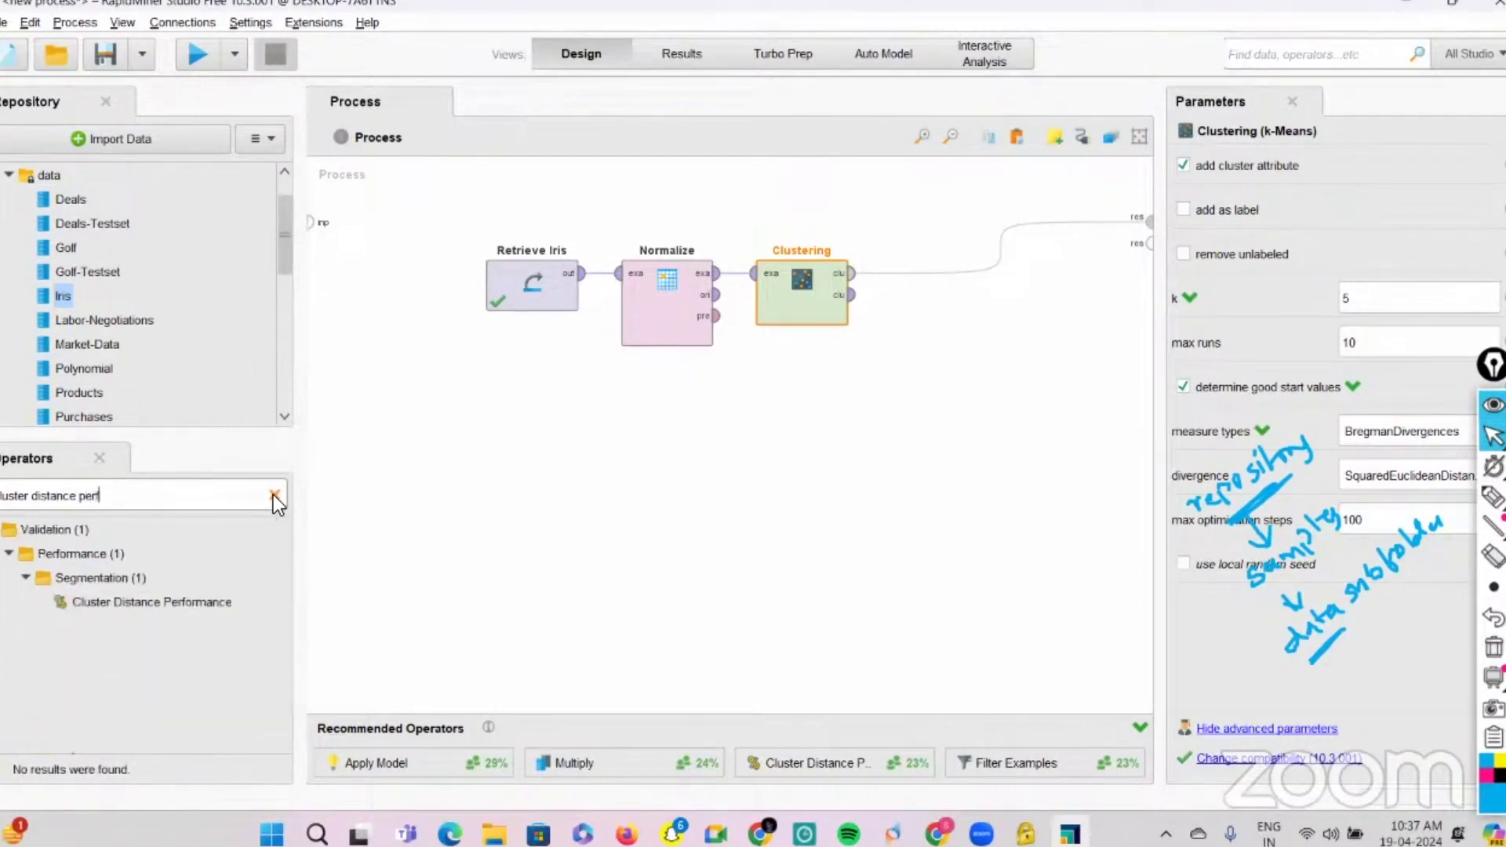
pyautogui.moveTo(152, 602); pyautogui.dragTo(913, 266)
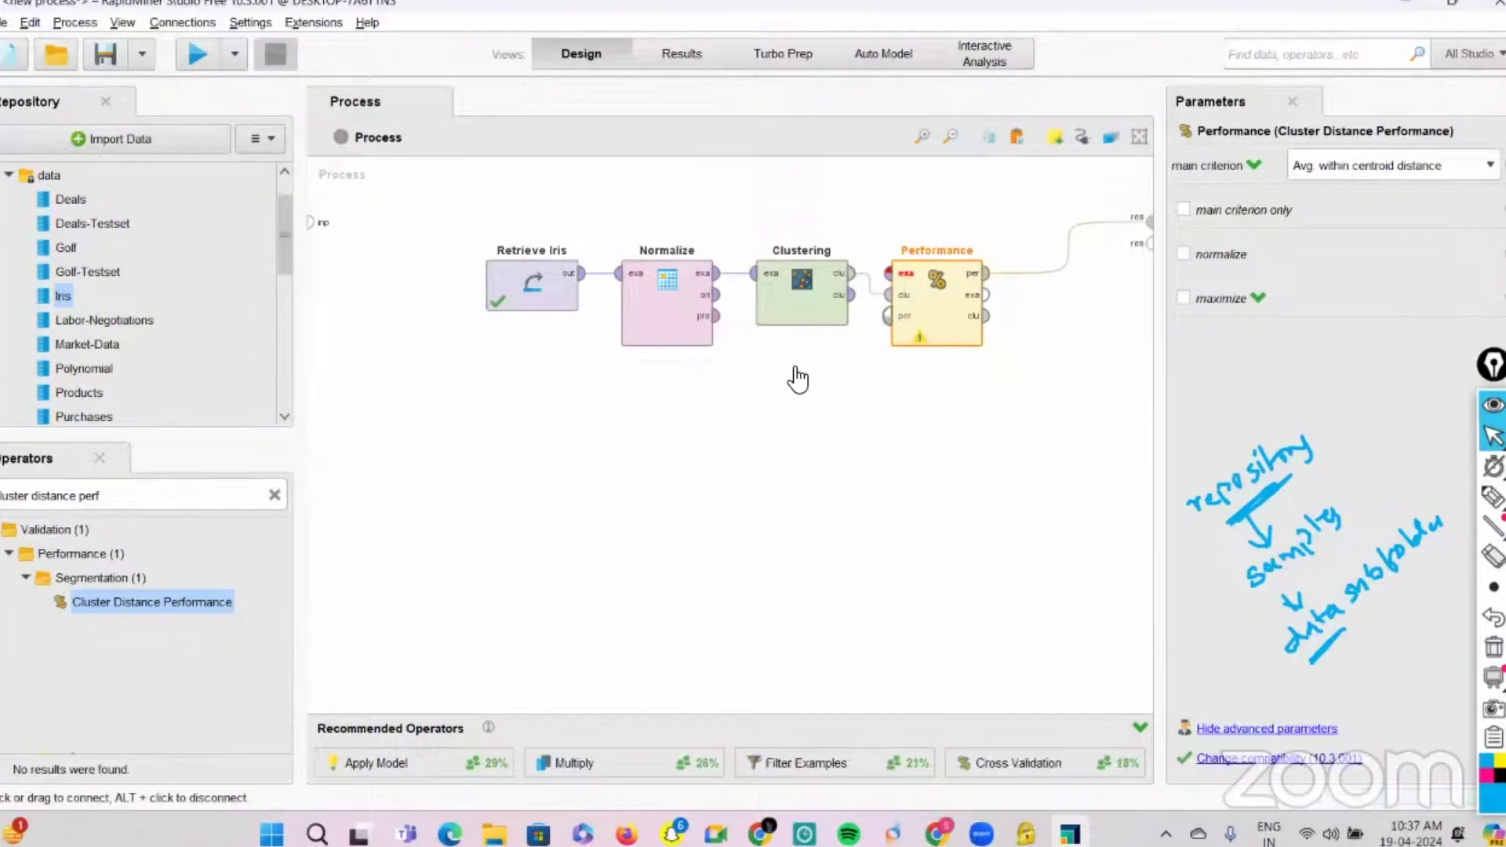
# Step: Connect Performance's cluster model output to the second process result port and try to run the process
pyautogui.moveTo(850, 290); pyautogui.dragTo(885, 299)
pyautogui.moveTo(986, 317); pyautogui.dragTo(1149, 243)
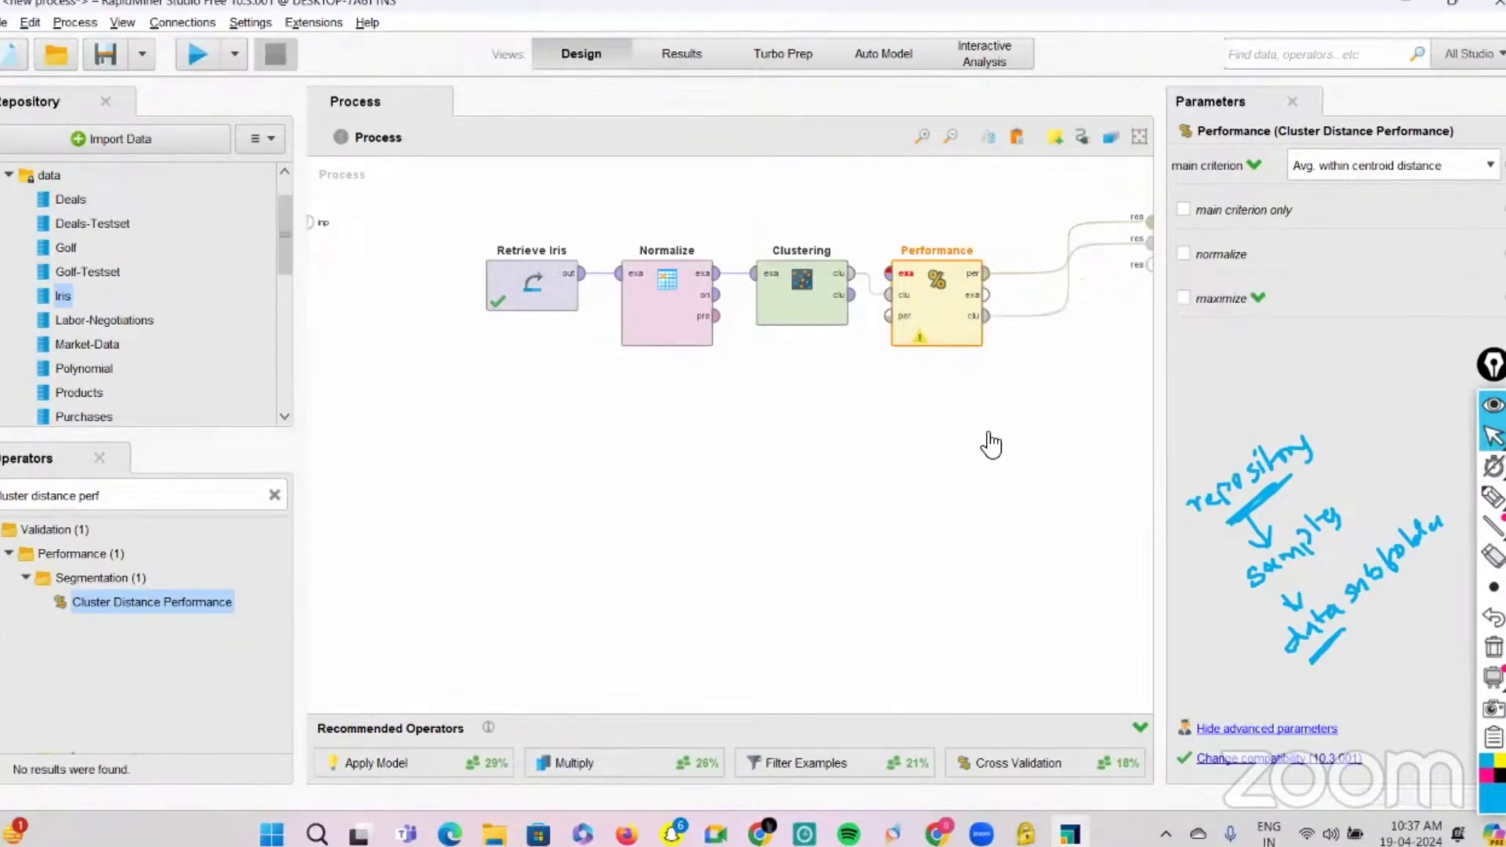
pyautogui.click(201, 57)
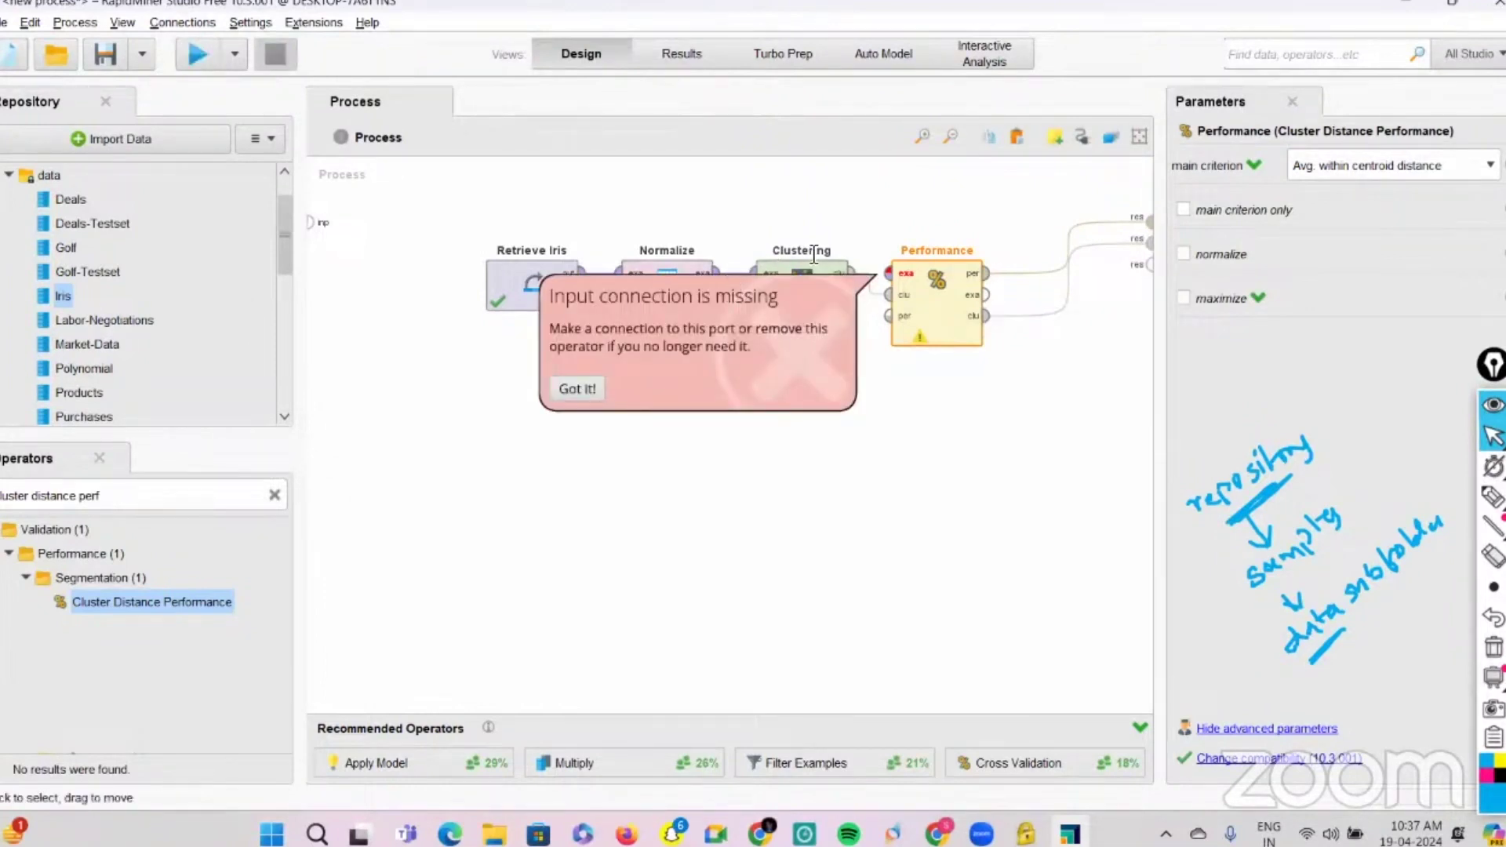
# Step: Connect Clustering's second output to Performance so both its example set and cluster model inputs are supplied, and run the process
pyautogui.click(909, 355)
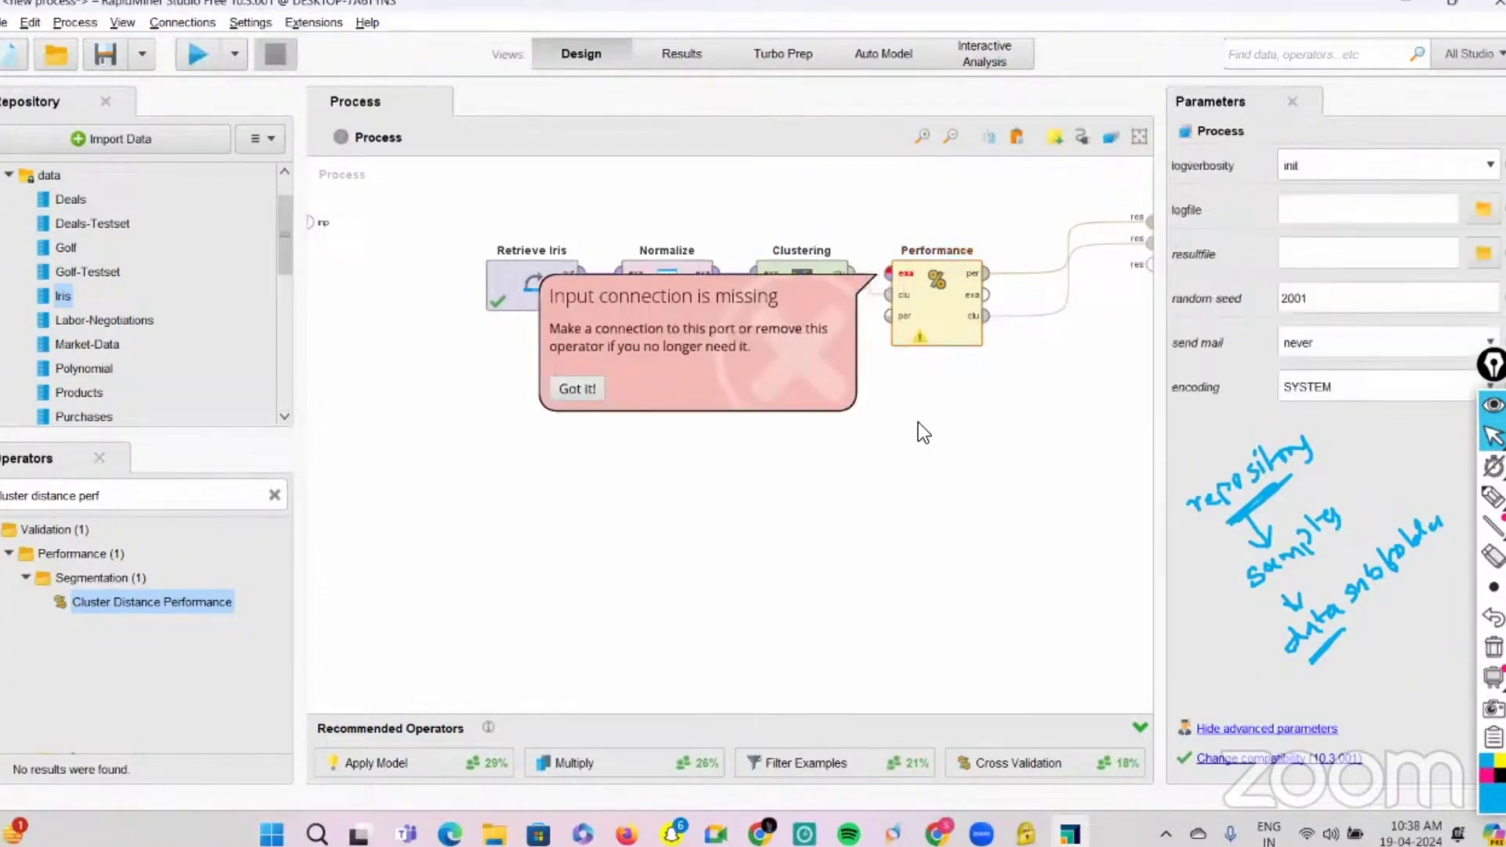
pyautogui.click(806, 277)
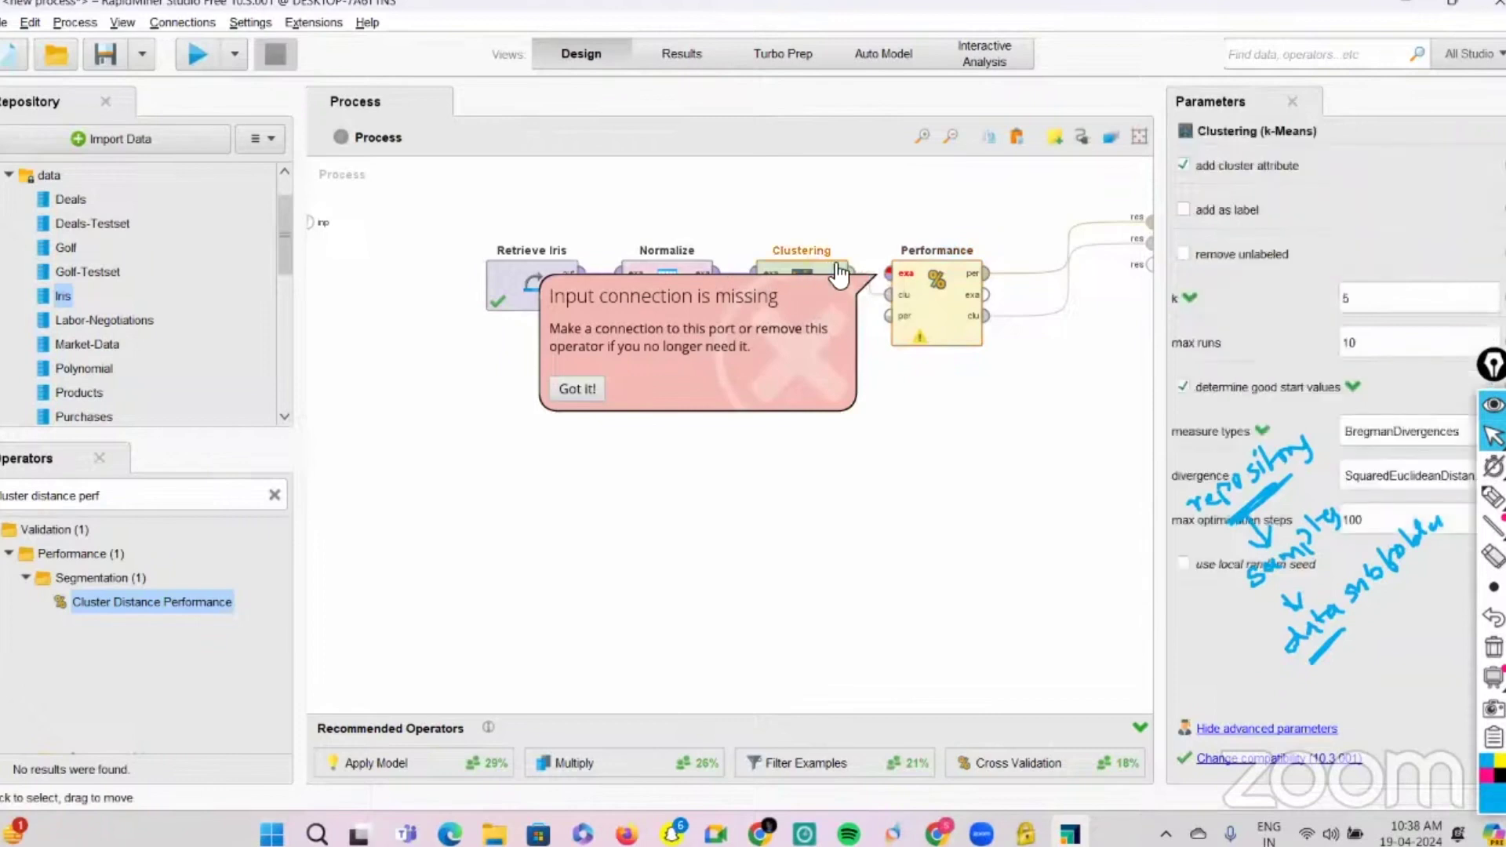
pyautogui.click(571, 388)
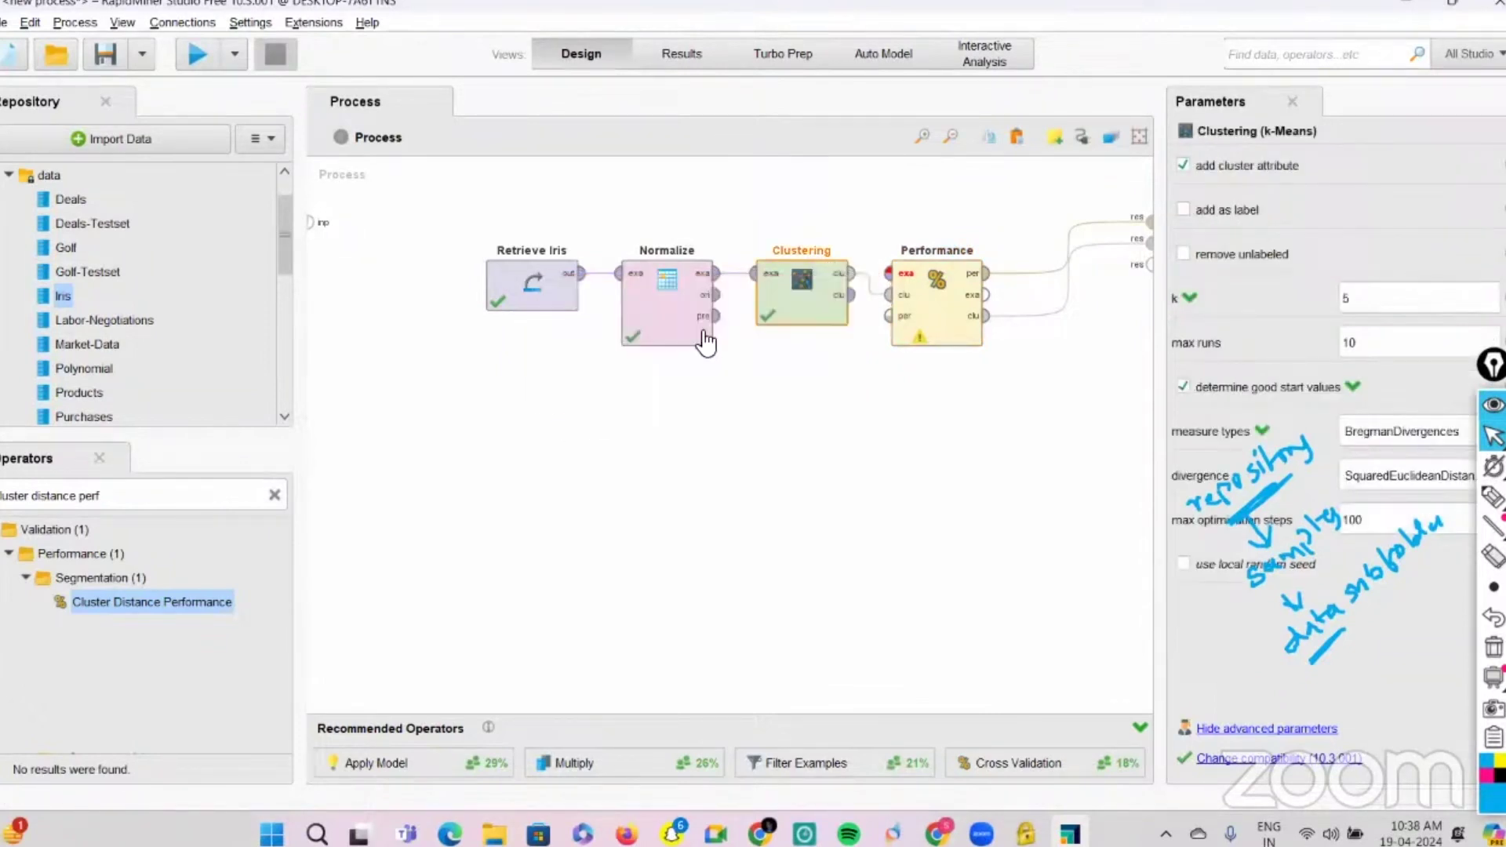
pyautogui.moveTo(855, 295); pyautogui.dragTo(889, 295)
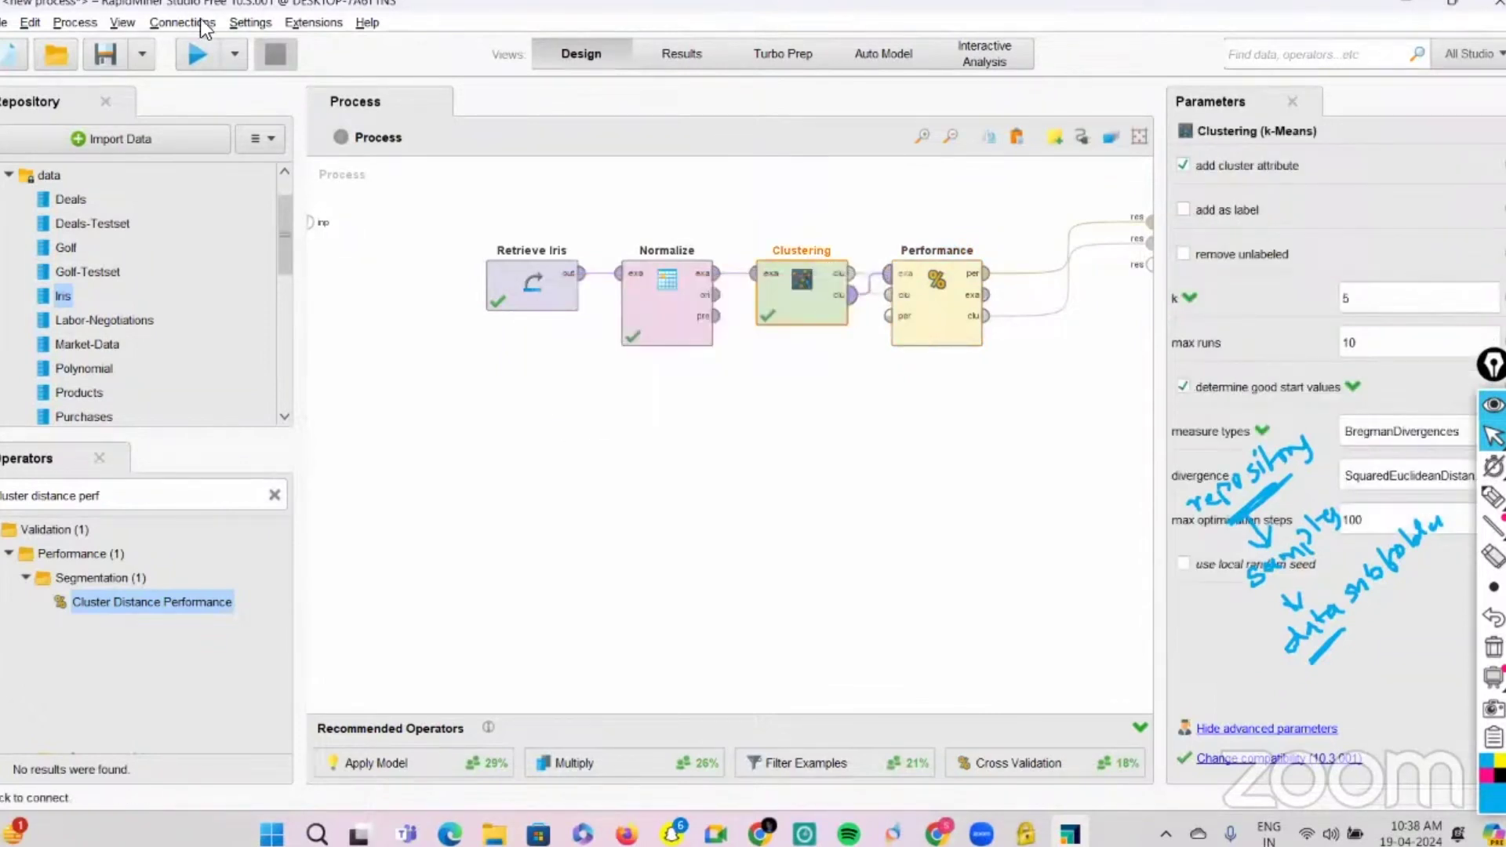
pyautogui.press('F11')
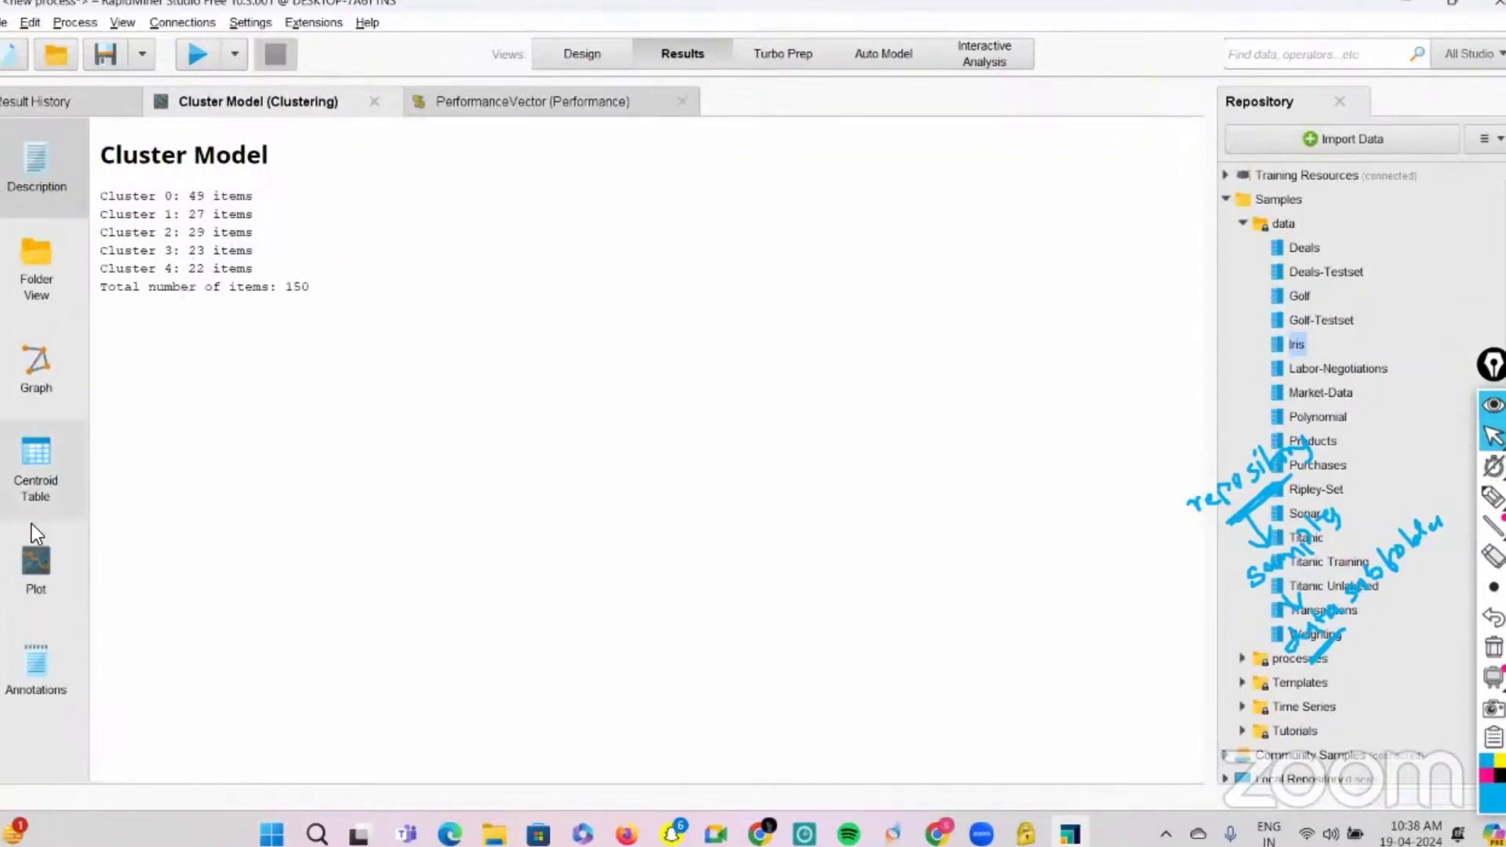
# Step: Review the cluster model's folder view, graph and centroid table, and return to the design view
pyautogui.click(25, 290)
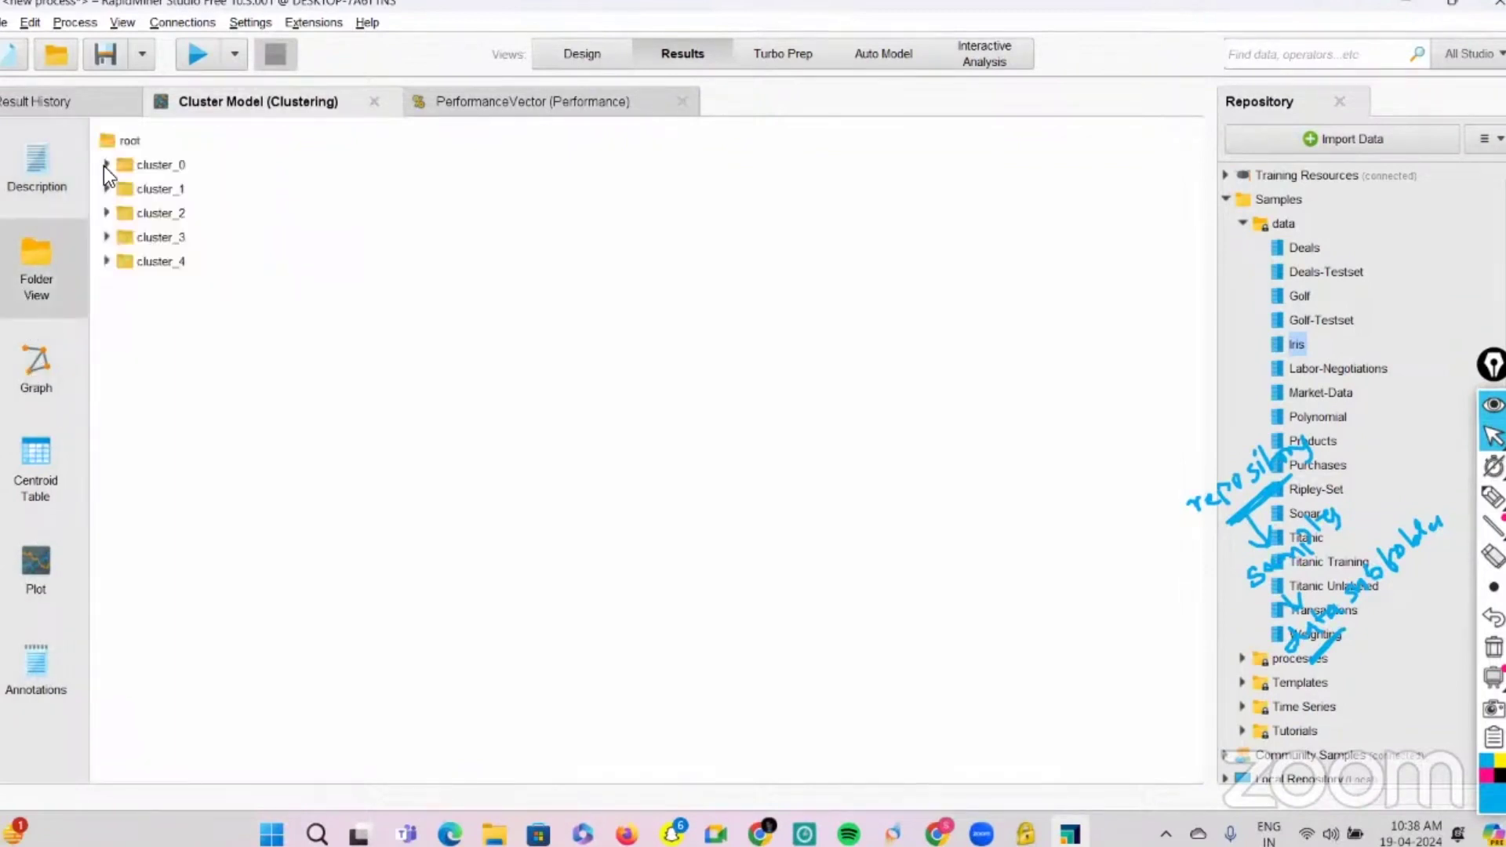
pyautogui.click(105, 165)
pyautogui.click(39, 411)
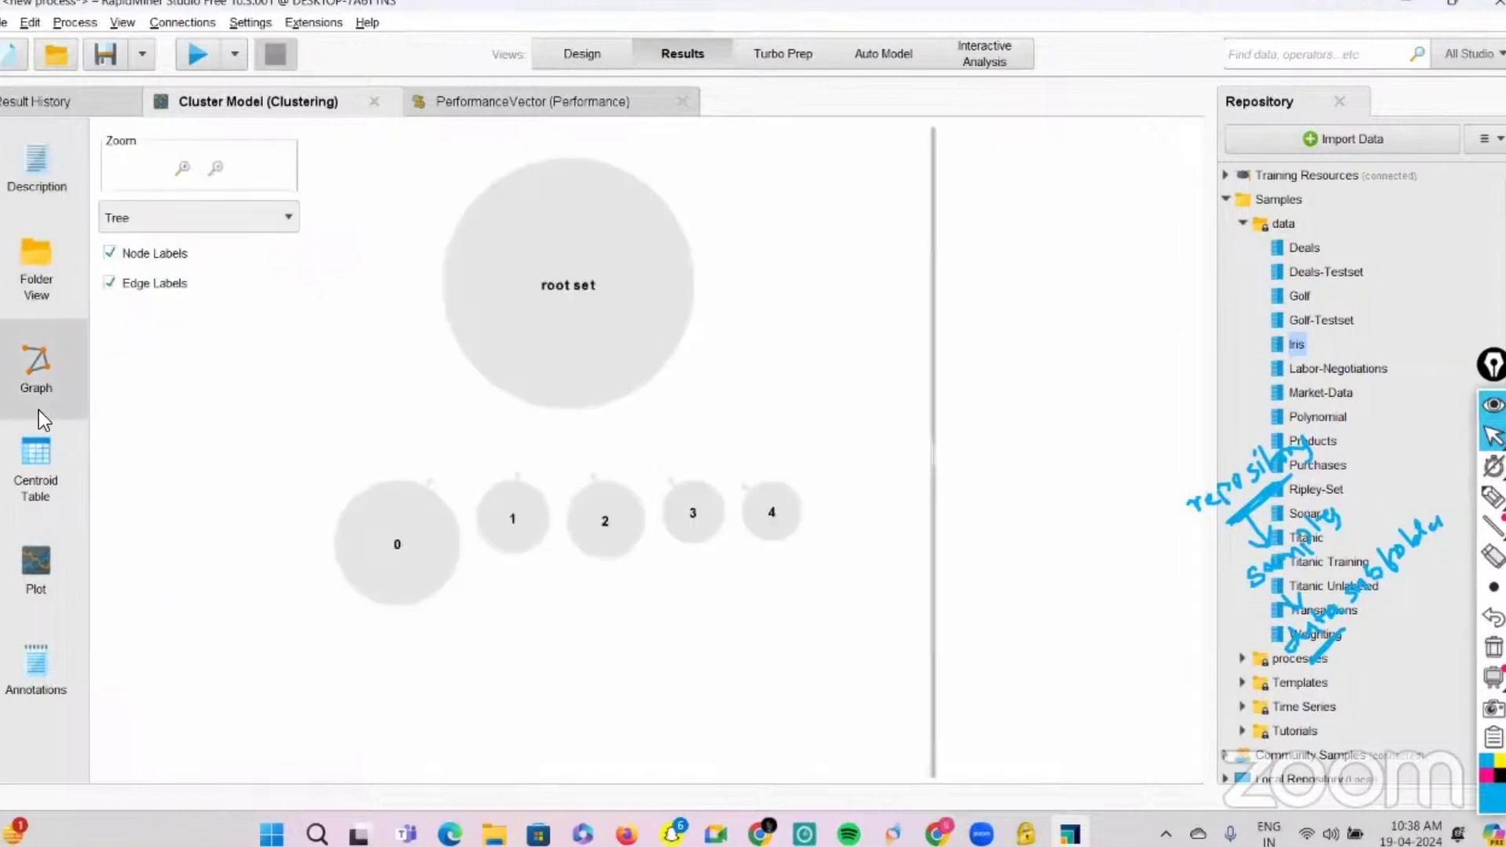
pyautogui.click(45, 497)
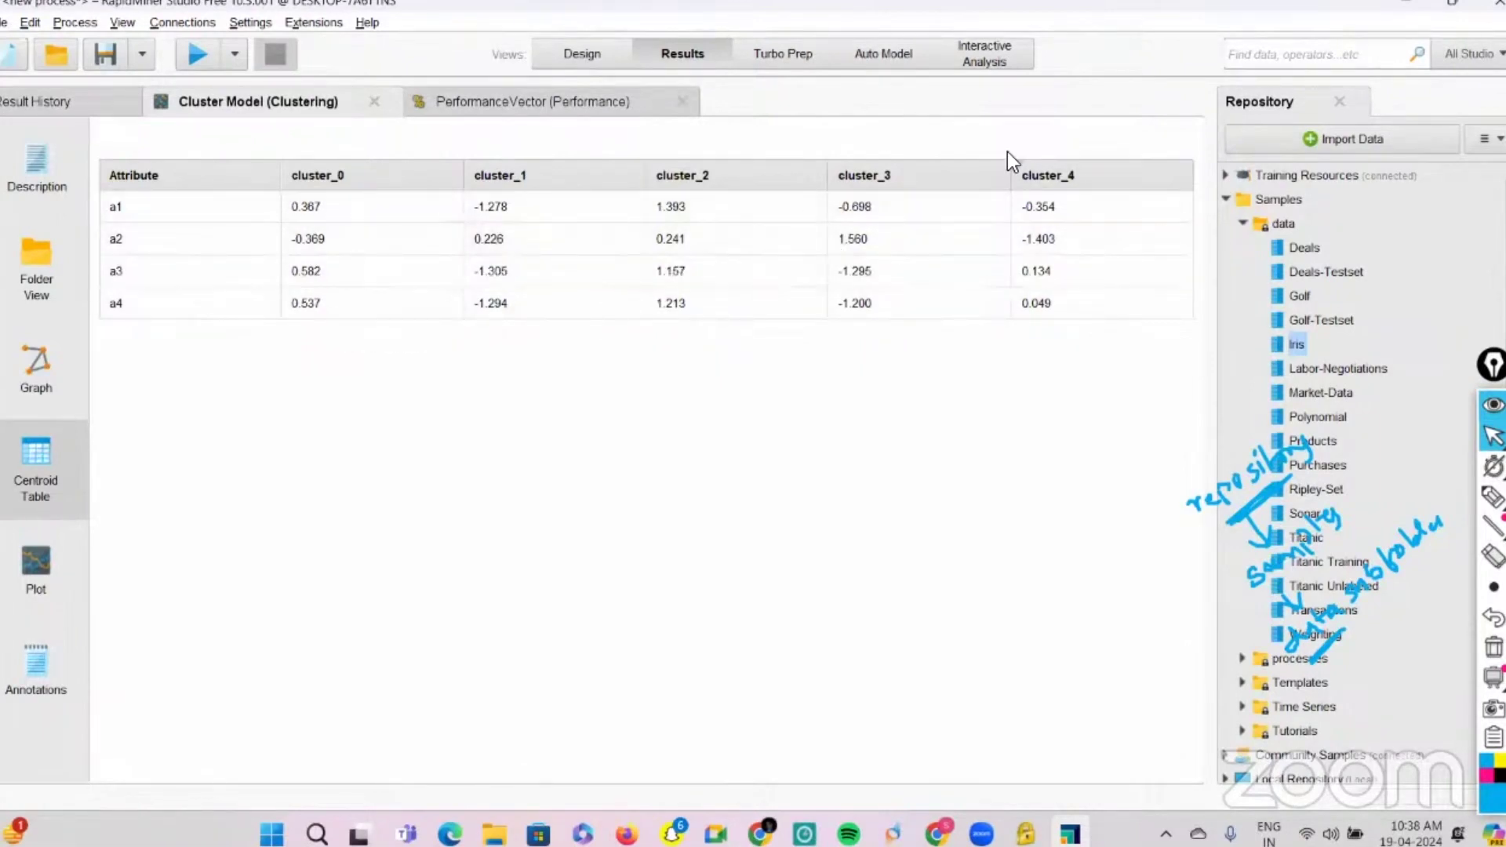
pyautogui.press('F8')
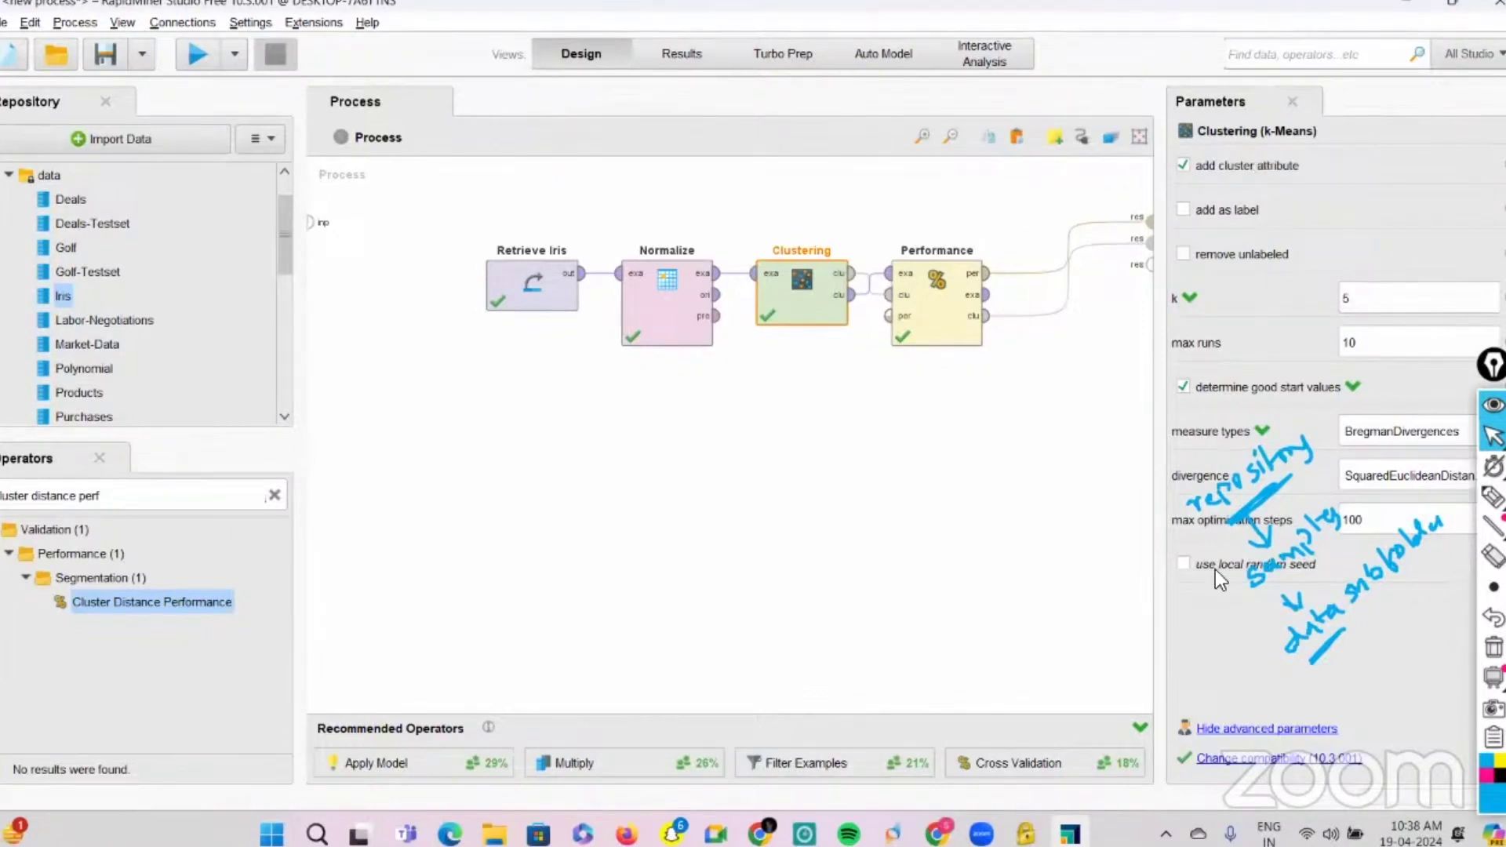
# Step: Clear the screen annotations, switch to the Data Science Mindmap in the browser, and write "DBSCAN density based clustering" with "density" circled
pyautogui.click(1493, 648)
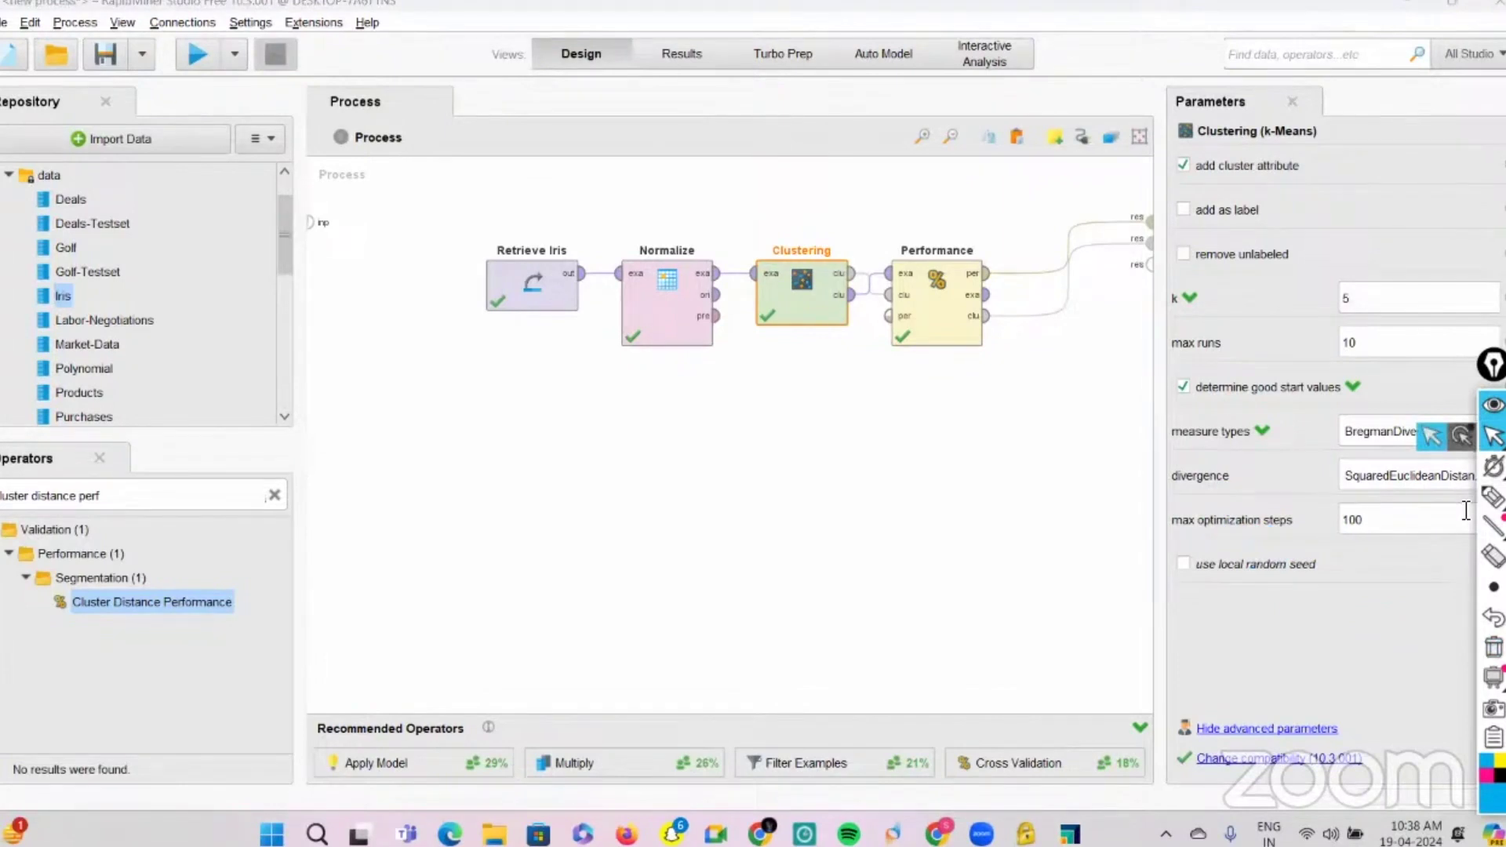
pyautogui.hotkey('alt', 'Tab')
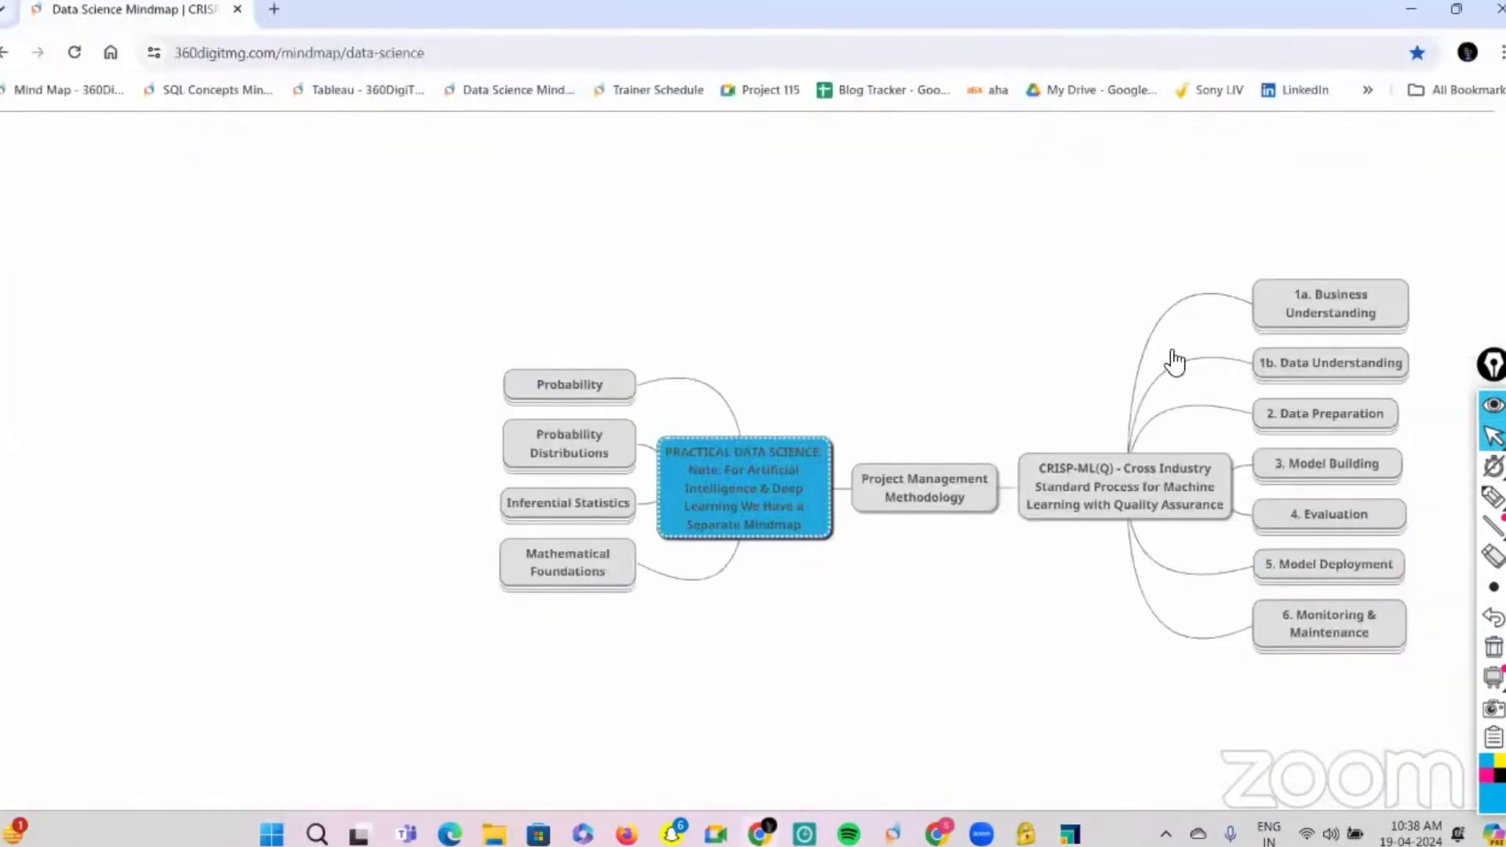
pyautogui.click(1493, 497)
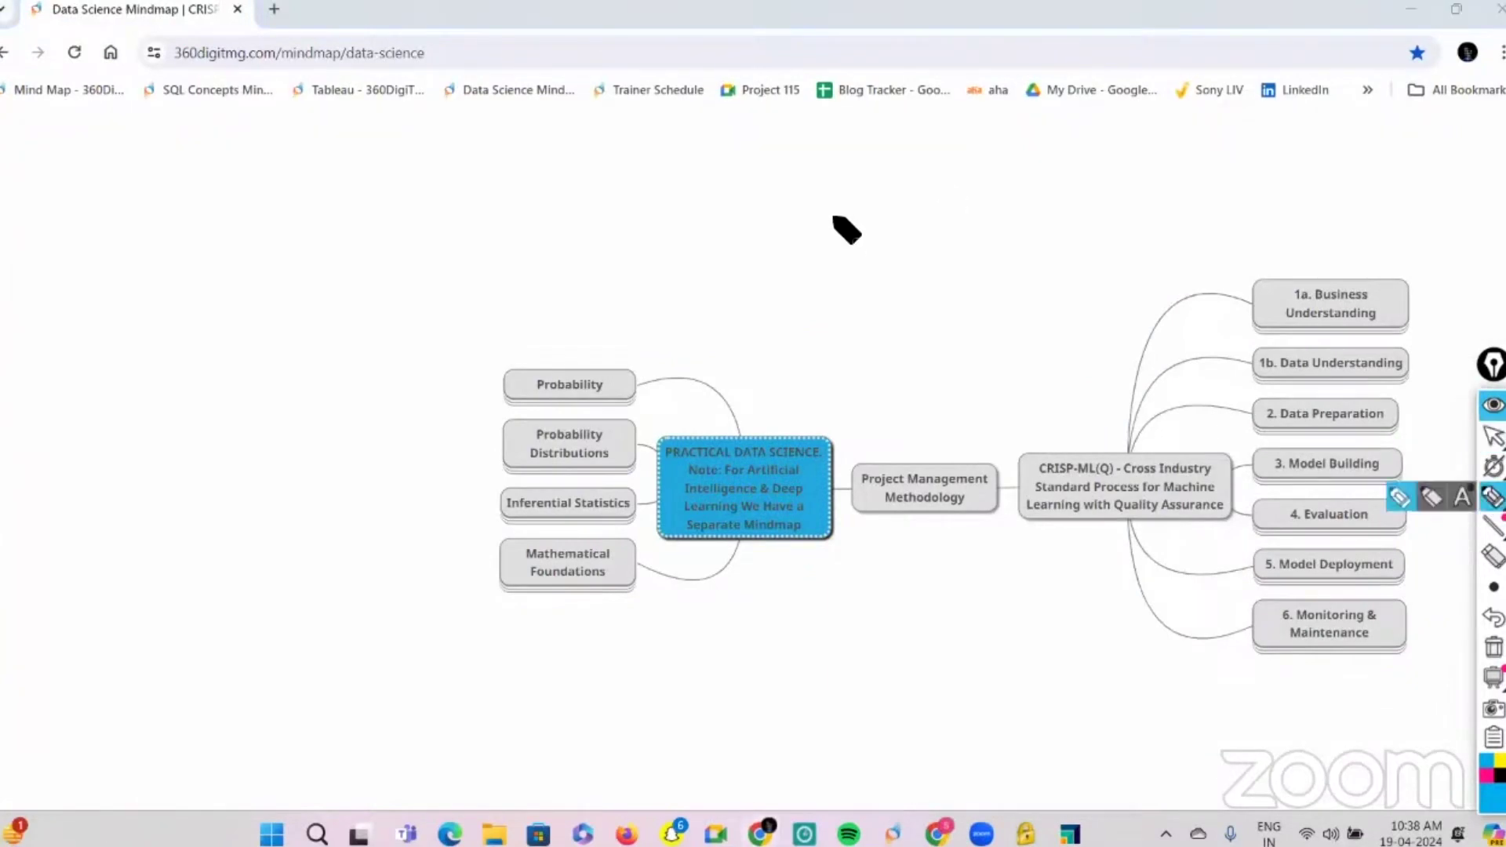
pyautogui.moveTo(836, 218)
pyautogui.mouseDown()
pyautogui.moveTo(935, 179)
pyautogui.moveTo(848, 248)
pyautogui.moveTo(860, 202)
pyautogui.moveTo(914, 238)
pyautogui.moveTo(977, 200)
pyautogui.mouseUp()
pyautogui.moveTo(972, 161)
pyautogui.mouseDown()
pyautogui.moveTo(1071, 115)
pyautogui.moveTo(1069, 130)
pyautogui.mouseUp()
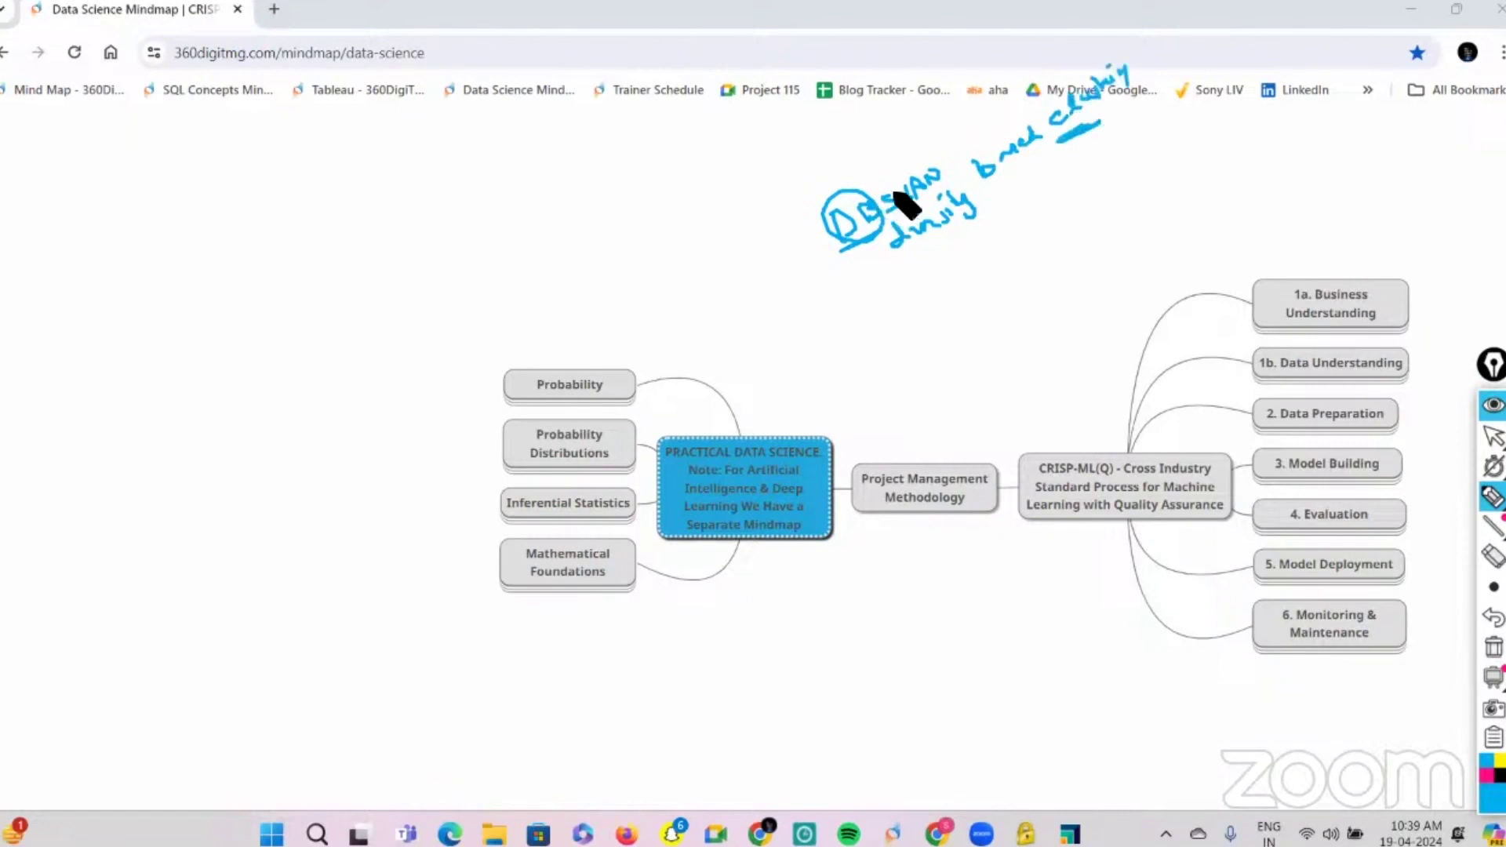
pyautogui.moveTo(921, 275); pyautogui.dragTo(881, 206)
# Step: Draw concentric circles of points in the blank area beside the mindmap and label them "distance"
pyautogui.moveTo(337, 333)
pyautogui.mouseDown()
pyautogui.moveTo(317, 245)
pyautogui.moveTo(303, 293)
pyautogui.mouseUp()
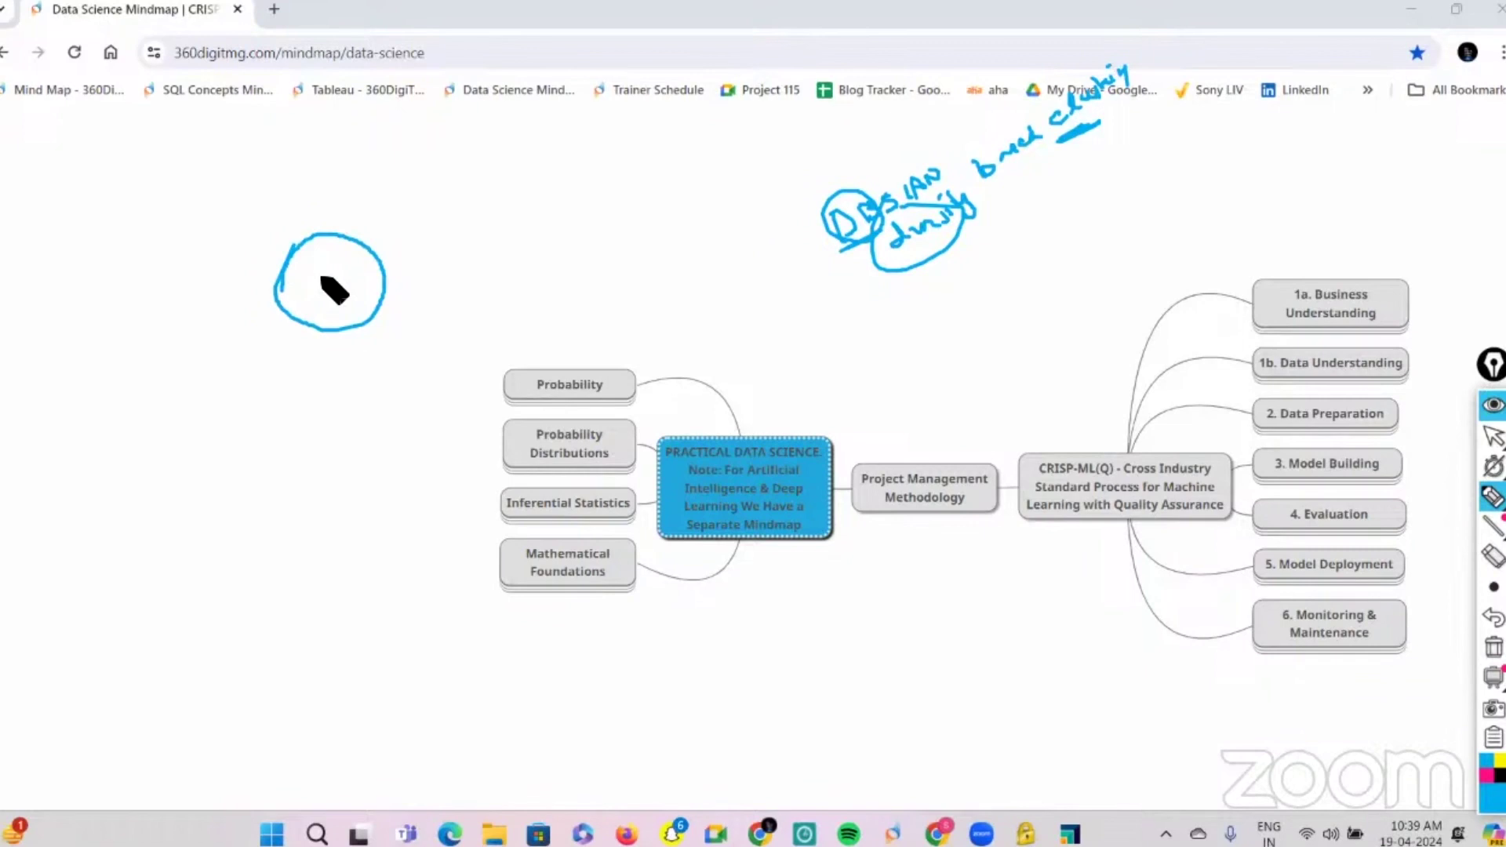
pyautogui.moveTo(320, 277); pyautogui.dragTo(523, 180)
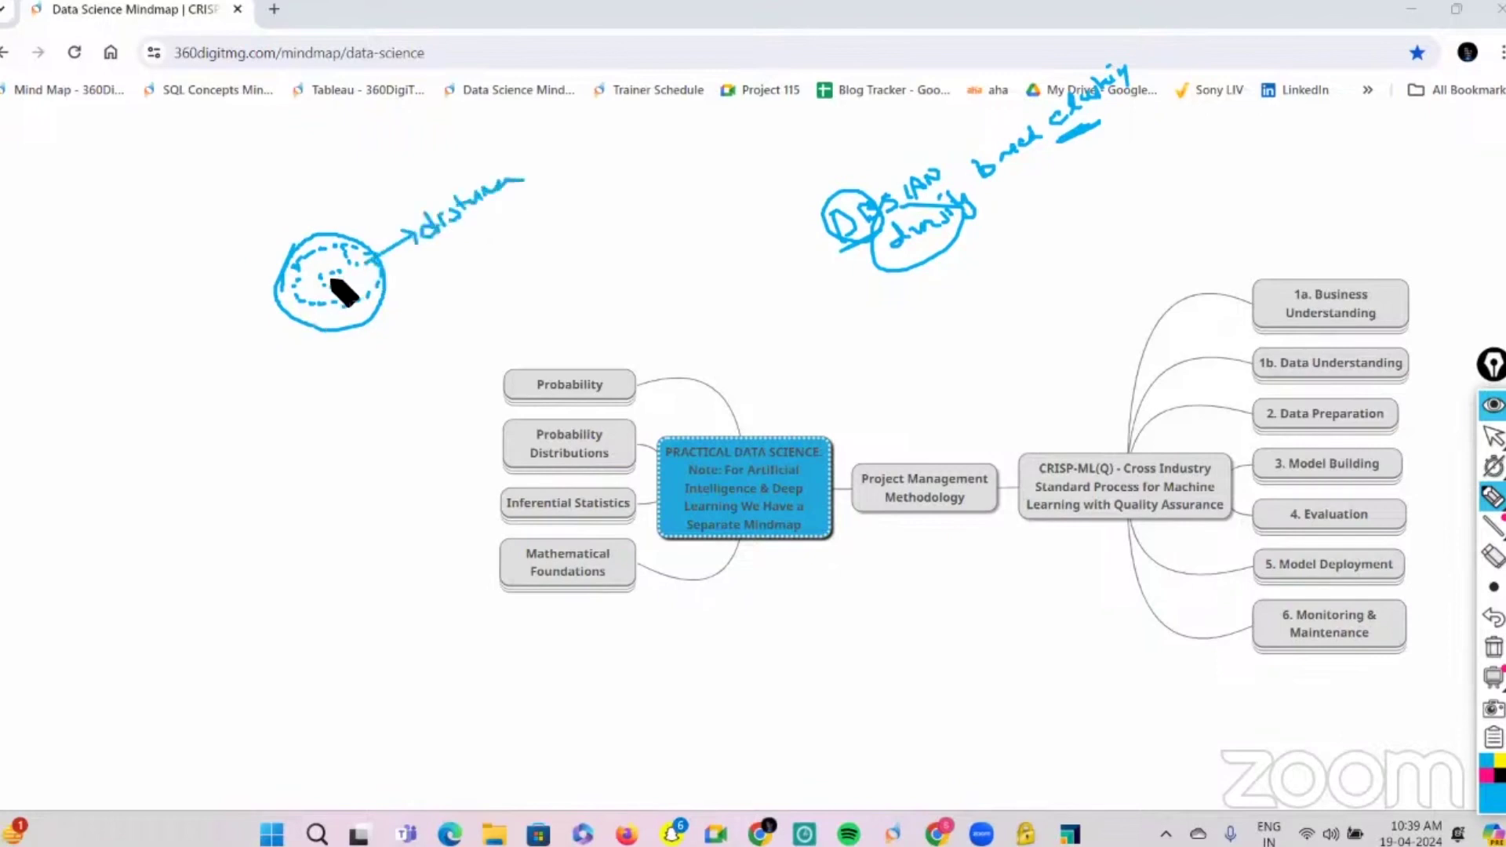
pyautogui.moveTo(316, 264)
pyautogui.mouseDown()
pyautogui.moveTo(340, 289)
pyautogui.moveTo(324, 262)
pyautogui.moveTo(327, 319)
pyautogui.moveTo(346, 254)
pyautogui.mouseUp()
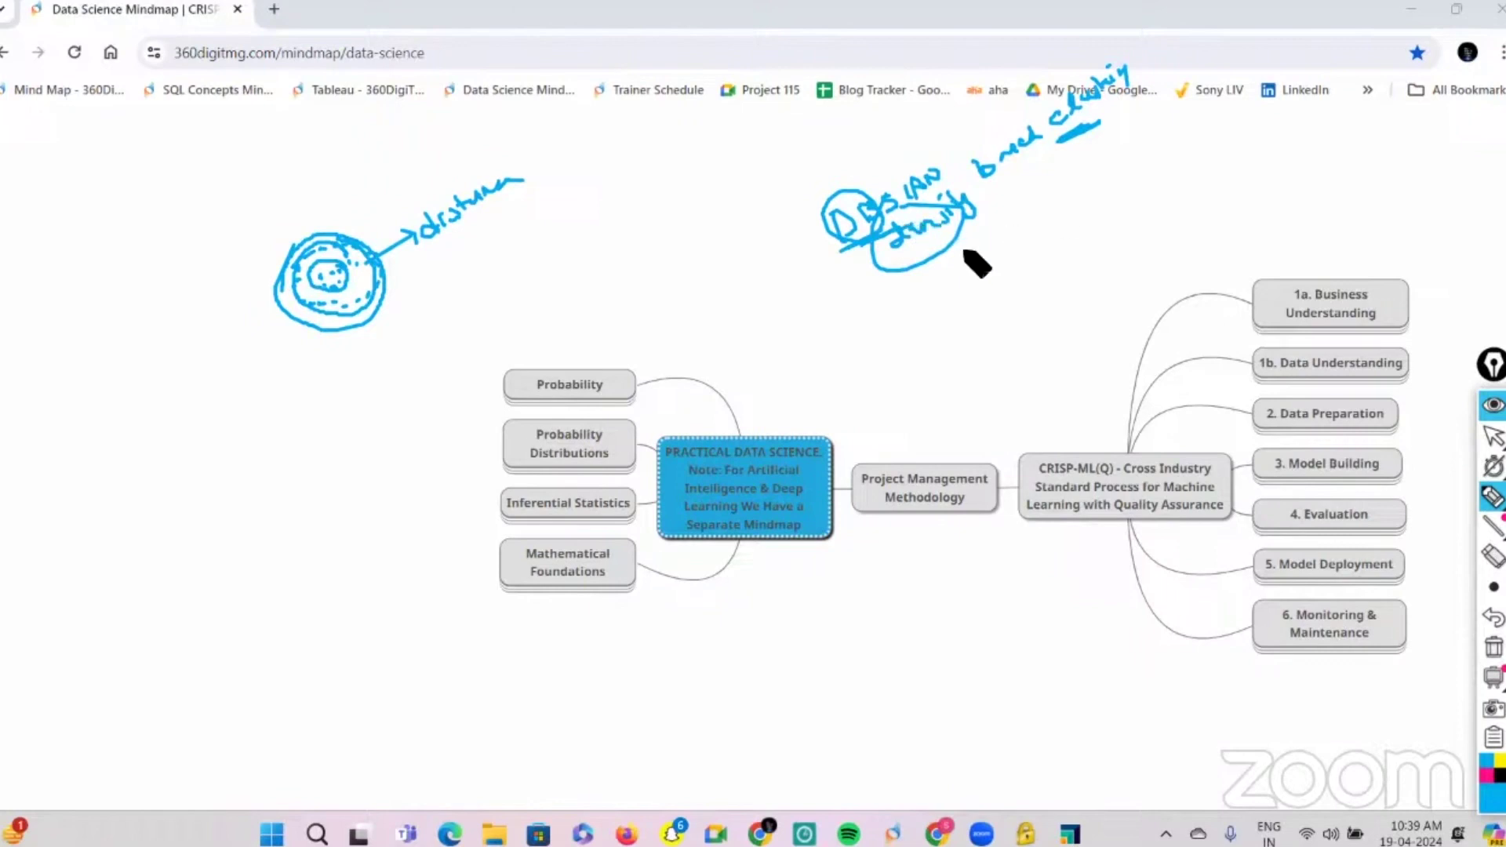
# Step: Draw an arrow from the DBSCAN note to "2 parameters" and list "eps - radius" and "minpts" in a bracket
pyautogui.moveTo(852, 249)
pyautogui.mouseDown()
pyautogui.moveTo(867, 310)
pyautogui.moveTo(885, 317)
pyautogui.mouseUp()
pyautogui.moveTo(894, 321)
pyautogui.mouseDown()
pyautogui.moveTo(934, 327)
pyautogui.moveTo(1045, 235)
pyautogui.mouseUp()
pyautogui.click(985, 316)
pyautogui.moveTo(990, 312)
pyautogui.mouseDown()
pyautogui.moveTo(1012, 300)
pyautogui.moveTo(1020, 320)
pyautogui.moveTo(1127, 235)
pyautogui.moveTo(987, 354)
pyautogui.moveTo(1029, 358)
pyautogui.moveTo(1075, 320)
pyautogui.moveTo(981, 397)
pyautogui.moveTo(931, 413)
pyautogui.moveTo(908, 354)
pyautogui.moveTo(919, 368)
pyautogui.mouseUp()
pyautogui.moveTo(881, 256); pyautogui.dragTo(922, 202)
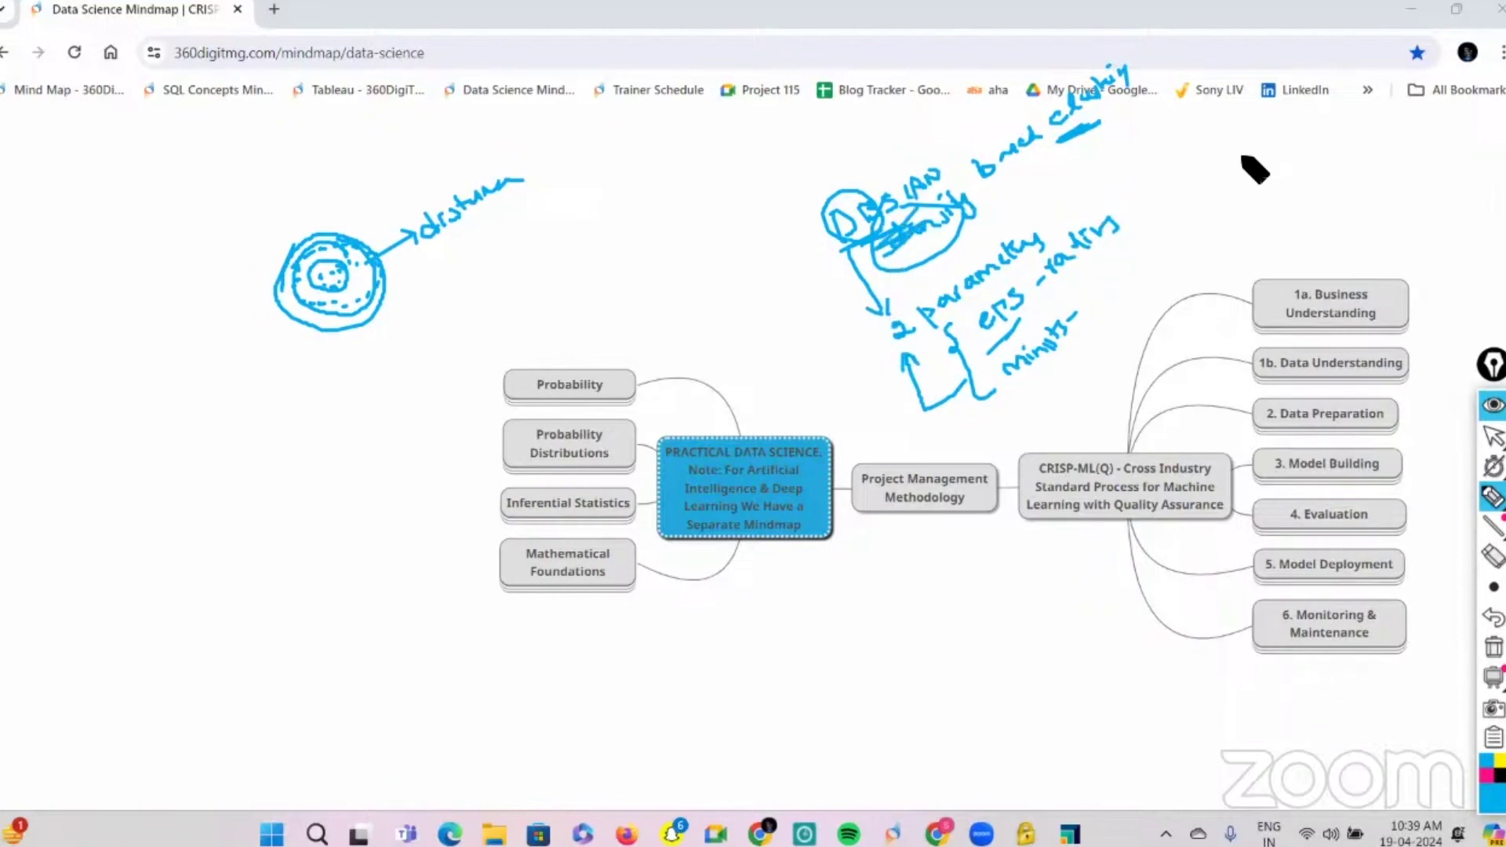
# Step: Draw a tilted rectangle containing five scattered data points above the Business Understanding node
pyautogui.moveTo(1385, 151); pyautogui.dragTo(1273, 220)
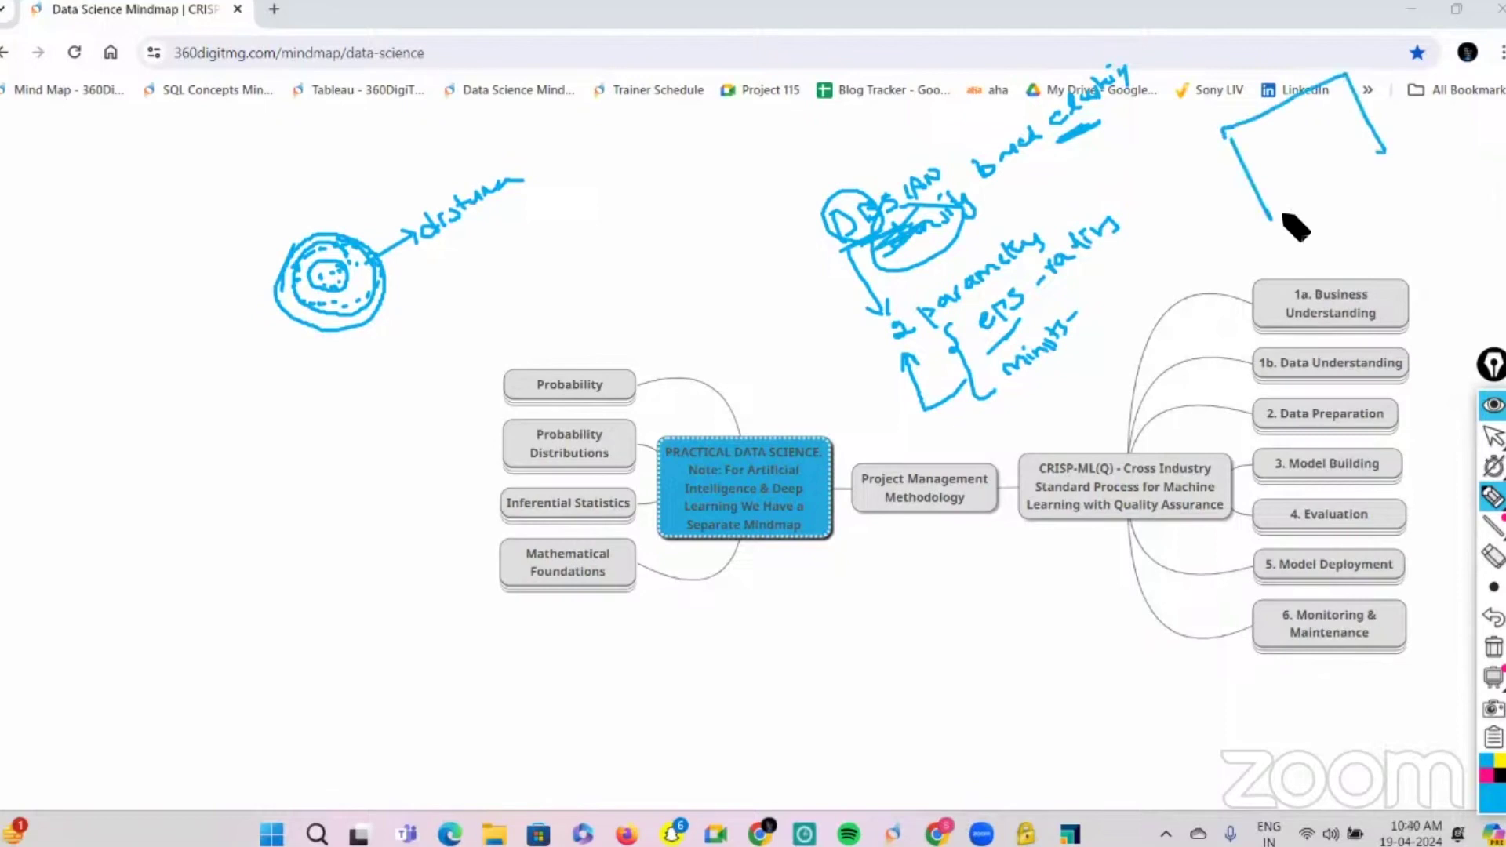
pyautogui.click(1288, 150)
pyautogui.click(1272, 143)
pyautogui.click(1312, 122)
pyautogui.click(1335, 120)
pyautogui.click(1323, 146)
pyautogui.click(1308, 168)
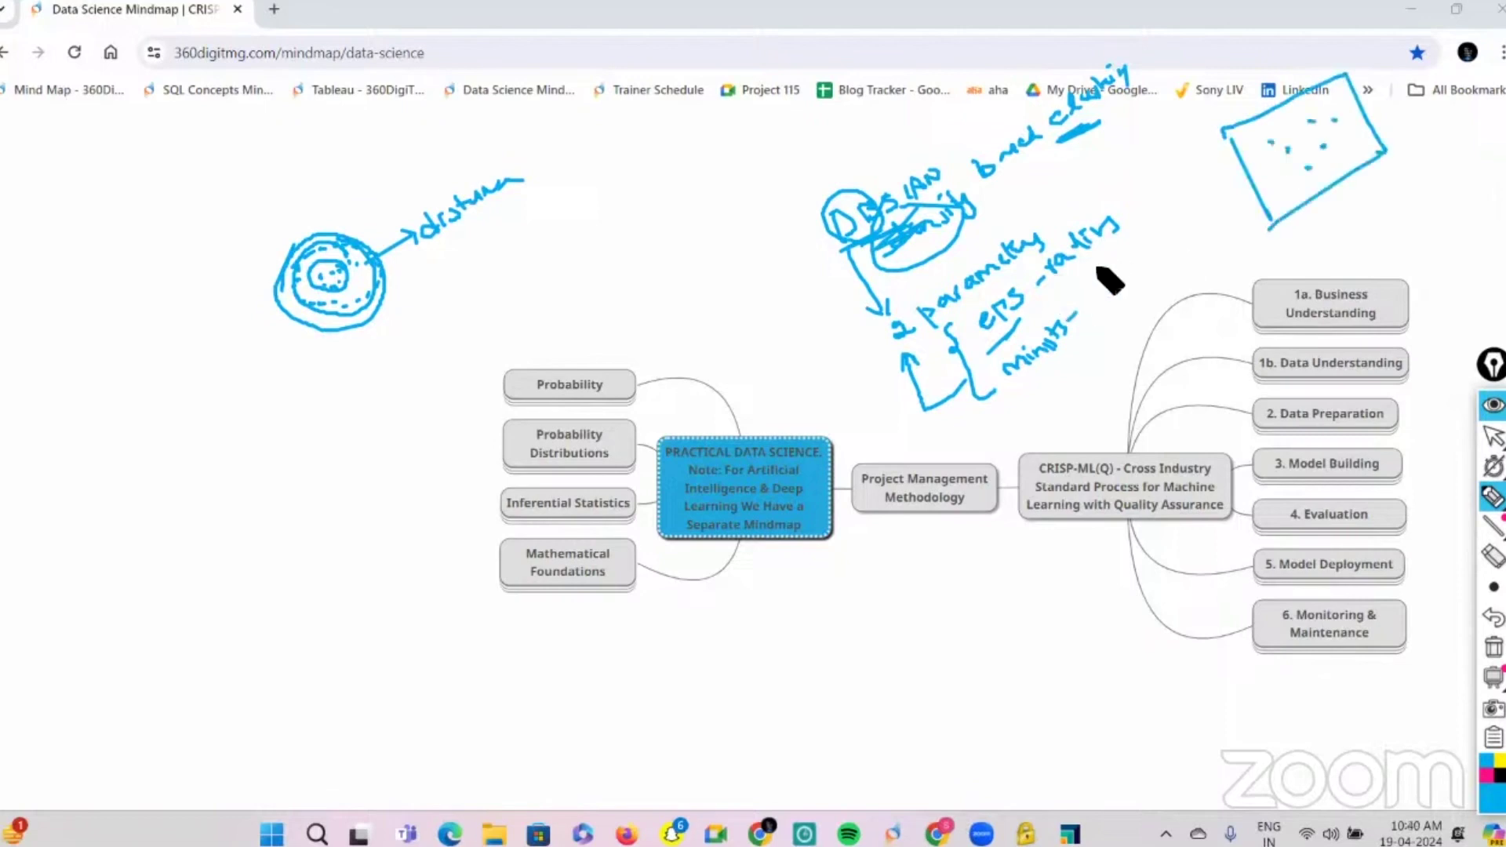
# Step: Write the example values 5 cm for eps and 2 for minpts with arrows, and enclose both in a loop
pyautogui.moveTo(1081, 269)
pyautogui.mouseDown()
pyautogui.moveTo(1131, 296)
pyautogui.moveTo(1178, 266)
pyautogui.mouseUp()
pyautogui.moveTo(1065, 346); pyautogui.dragTo(1130, 378)
pyautogui.moveTo(1189, 226); pyautogui.dragTo(1114, 293)
pyautogui.moveTo(1123, 402)
pyautogui.mouseDown()
pyautogui.moveTo(1212, 276)
pyautogui.moveTo(1186, 236)
pyautogui.mouseUp()
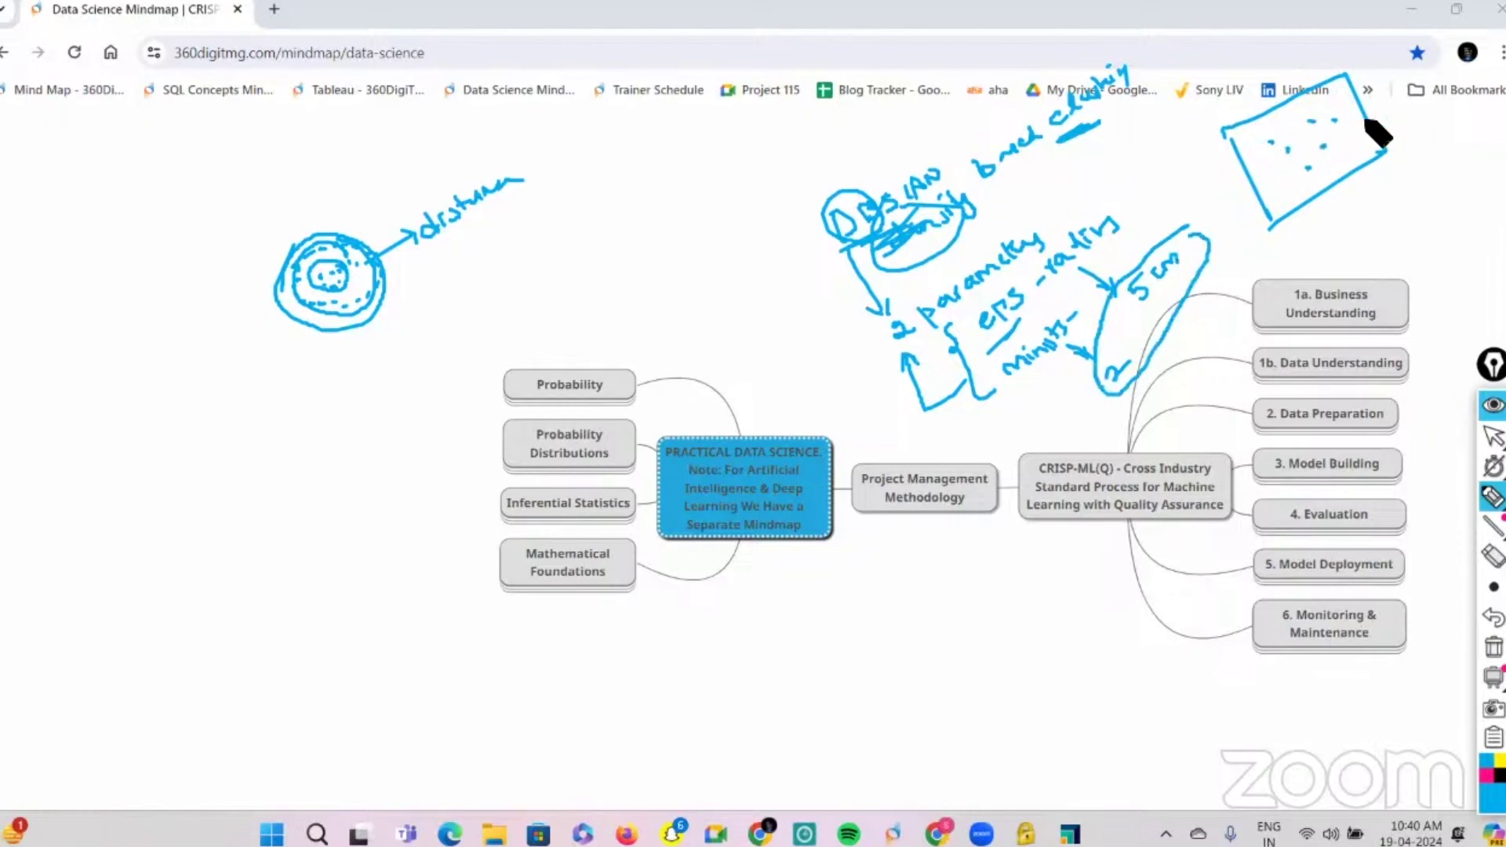
# Step: Draw three branches down from the example values and label them core, border point and noise point
pyautogui.moveTo(1090, 382)
pyautogui.mouseDown()
pyautogui.moveTo(1028, 583)
pyautogui.moveTo(1118, 569)
pyautogui.mouseUp()
pyautogui.moveTo(1092, 384); pyautogui.dragTo(1186, 526)
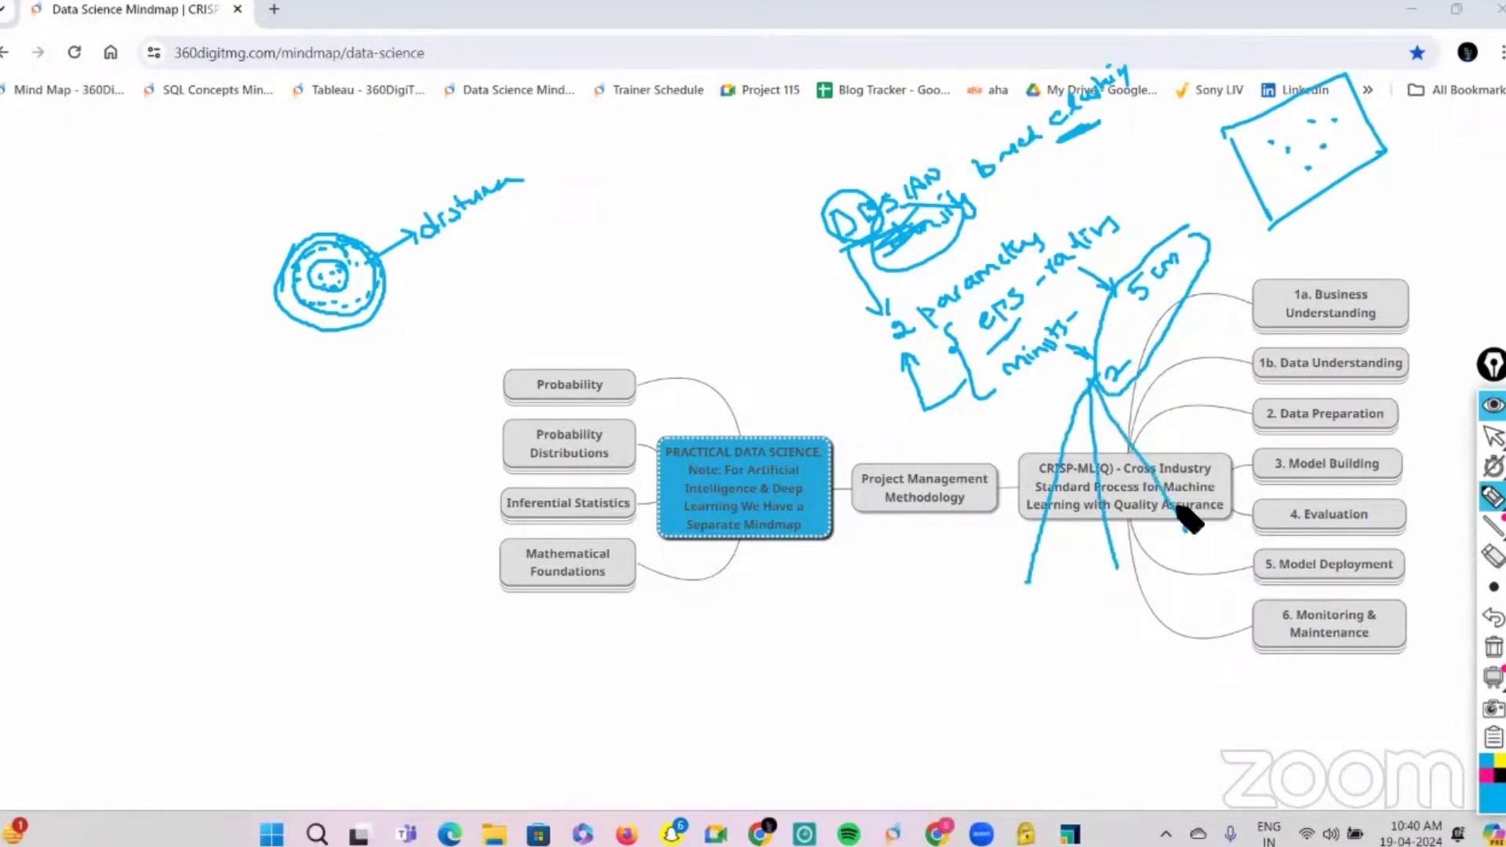
pyautogui.moveTo(954, 611)
pyautogui.mouseDown()
pyautogui.moveTo(1177, 573)
pyautogui.moveTo(1249, 518)
pyautogui.mouseUp()
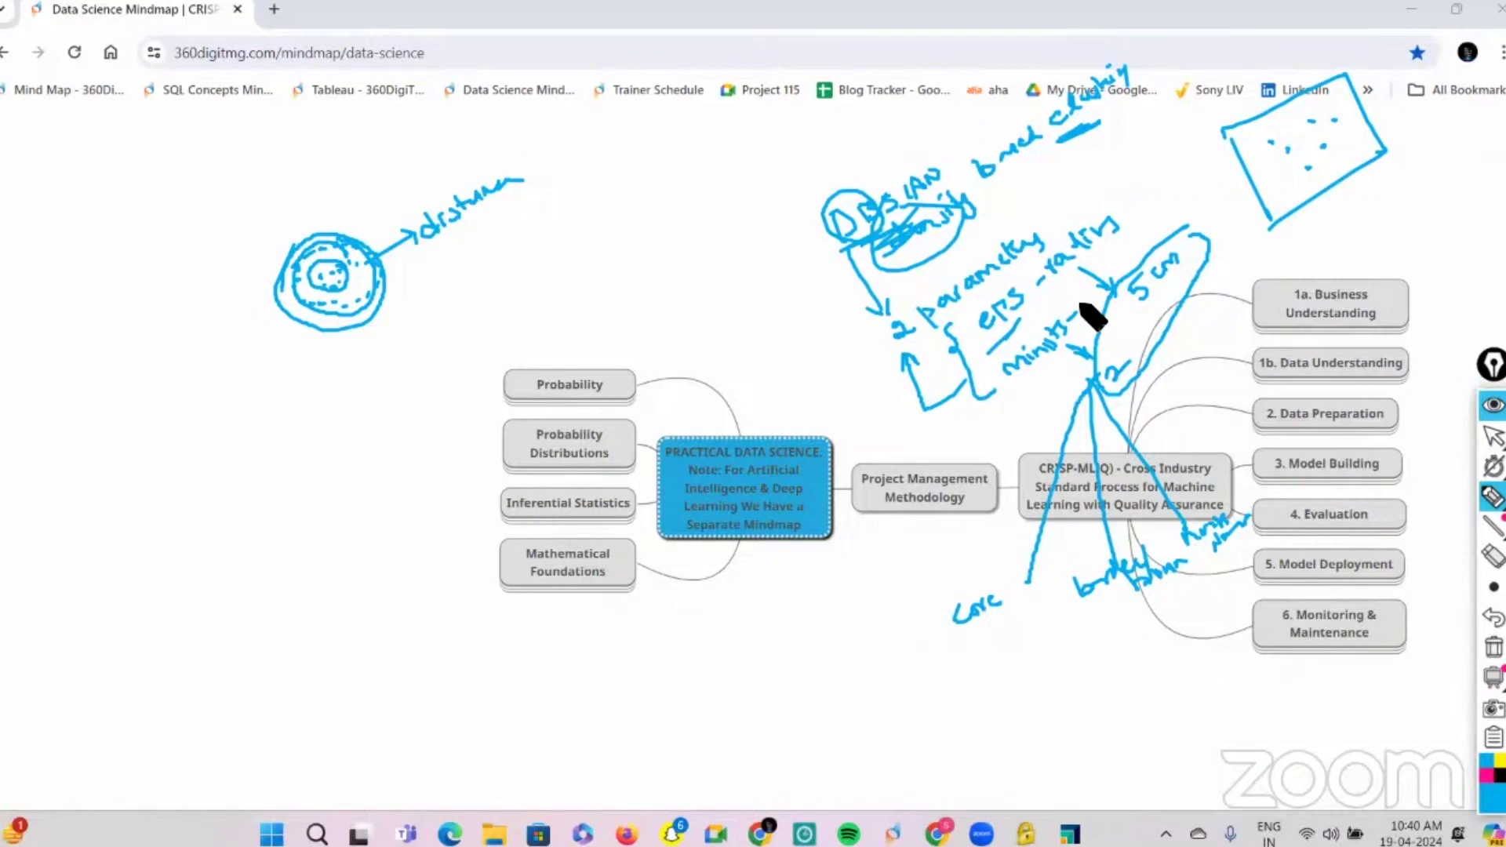
# Step: Circle the data points inside the rectangle with a radius line, underline "minpts" and circle its value 2
pyautogui.moveTo(1287, 149)
pyautogui.mouseDown()
pyautogui.moveTo(1308, 119)
pyautogui.moveTo(1262, 130)
pyautogui.moveTo(1271, 176)
pyautogui.moveTo(1342, 157)
pyautogui.moveTo(1336, 131)
pyautogui.moveTo(1301, 114)
pyautogui.moveTo(1285, 141)
pyautogui.mouseUp()
pyautogui.click(1283, 131)
pyautogui.moveTo(1320, 130); pyautogui.dragTo(1301, 167)
pyautogui.moveTo(1037, 378)
pyautogui.mouseDown()
pyautogui.moveTo(1084, 337)
pyautogui.moveTo(1124, 357)
pyautogui.mouseUp()
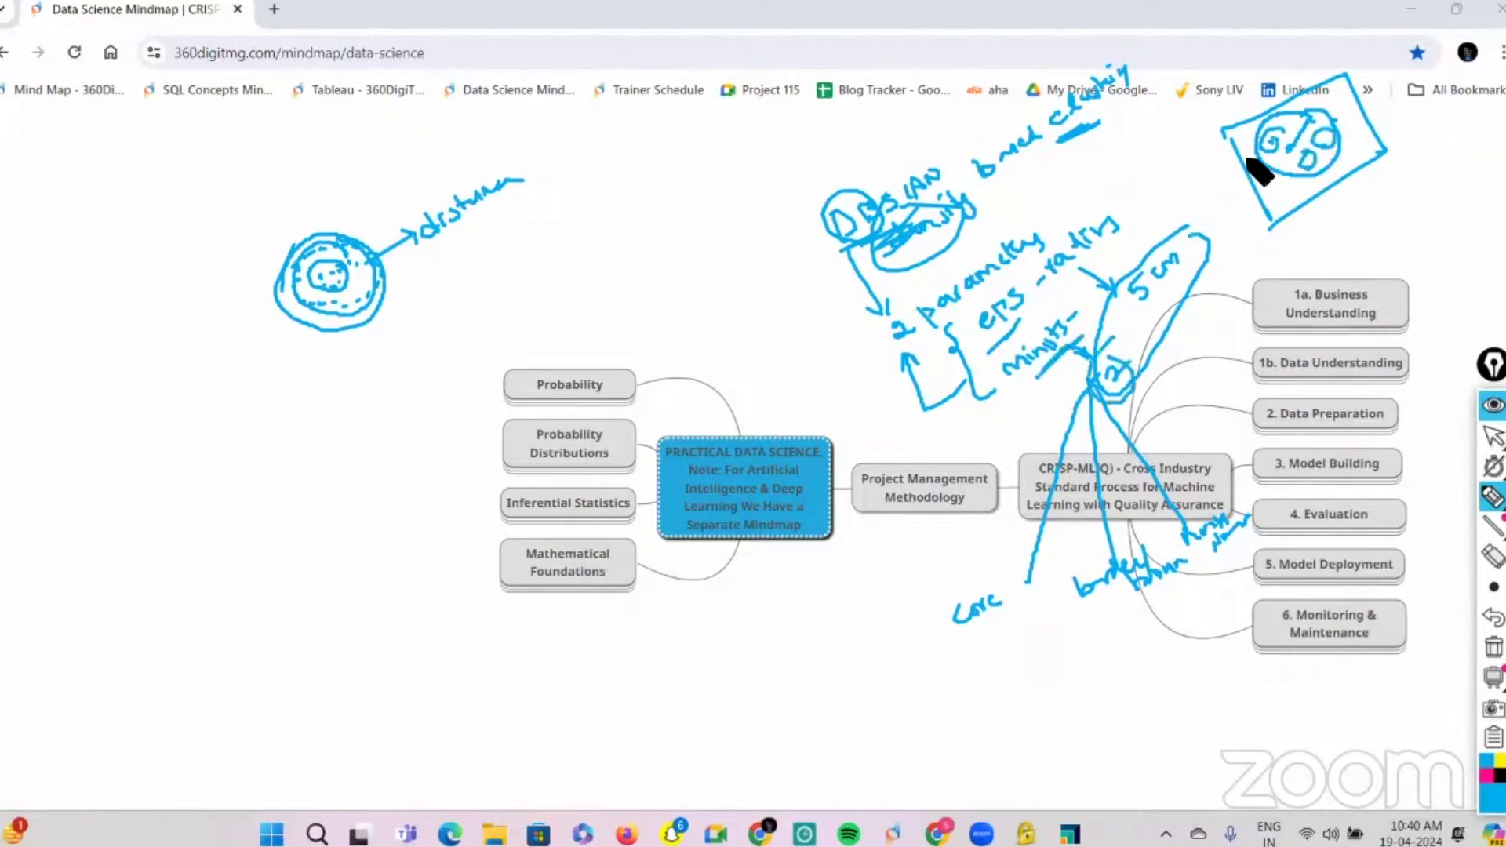
# Step: Draw a long arrow from the circled points to a ">=" sign, and write "Core point" above a circle containing two points
pyautogui.moveTo(1277, 160)
pyautogui.mouseDown()
pyautogui.moveTo(753, 394)
pyautogui.moveTo(774, 400)
pyautogui.moveTo(734, 394)
pyautogui.moveTo(764, 346)
pyautogui.mouseUp()
pyautogui.click(733, 363)
pyautogui.moveTo(760, 364); pyautogui.dragTo(771, 356)
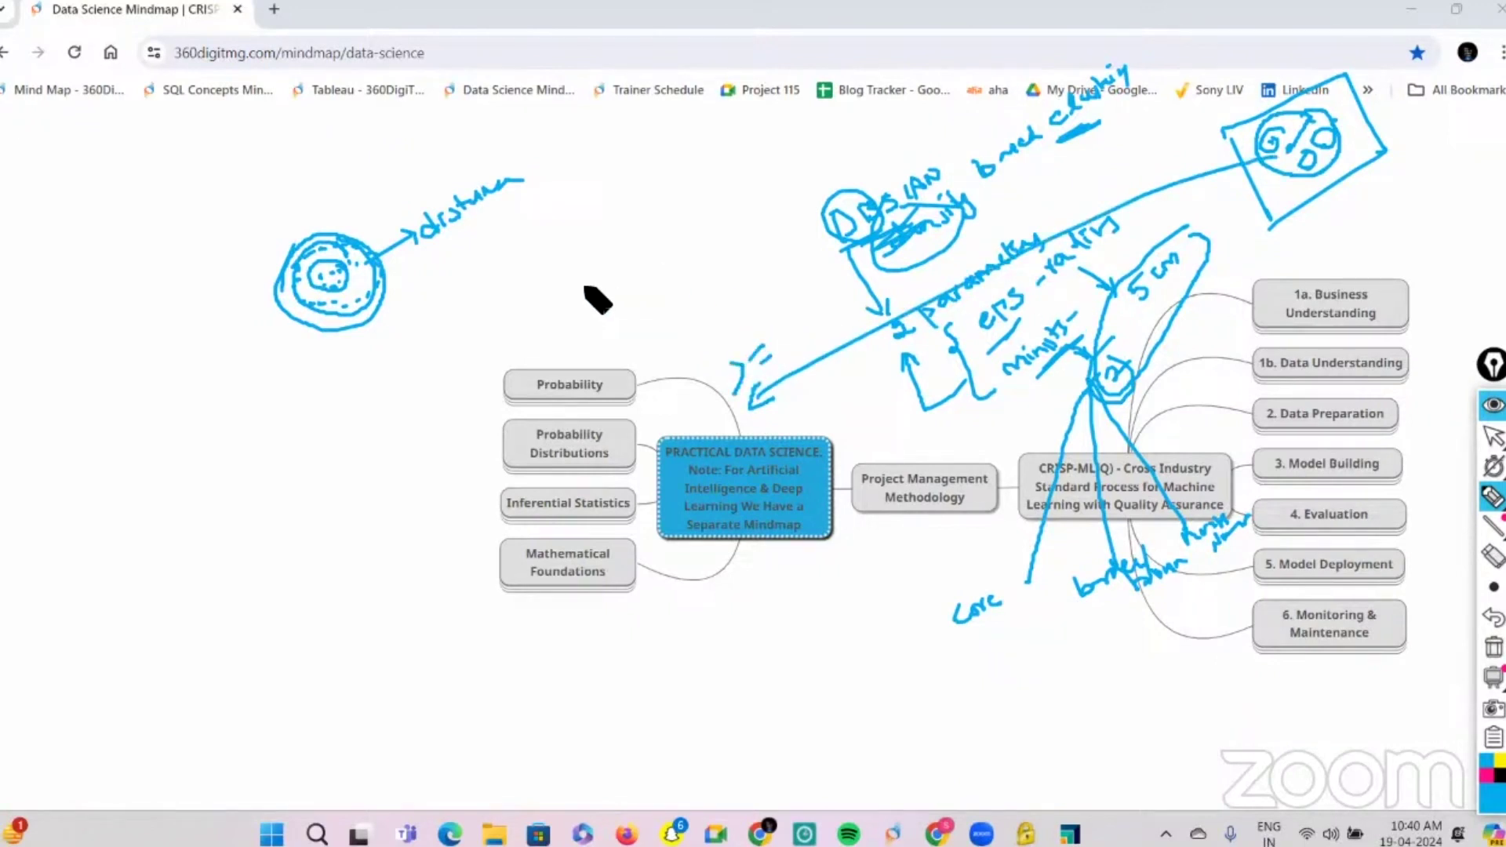
pyautogui.moveTo(581, 285)
pyautogui.mouseDown()
pyautogui.moveTo(577, 306)
pyautogui.moveTo(590, 282)
pyautogui.moveTo(682, 235)
pyautogui.mouseUp()
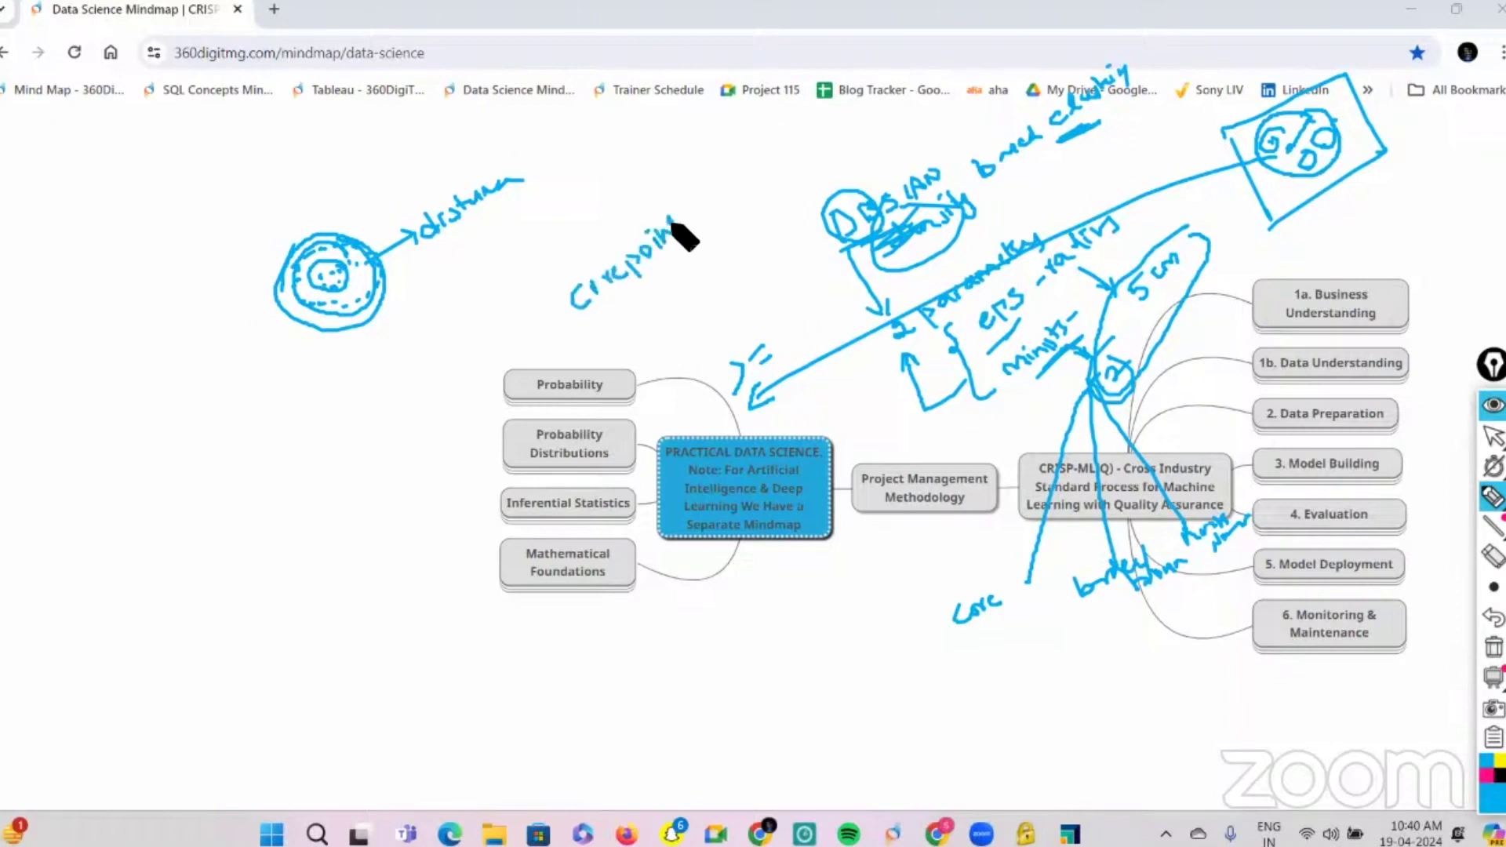
pyautogui.moveTo(640, 304); pyautogui.dragTo(667, 276)
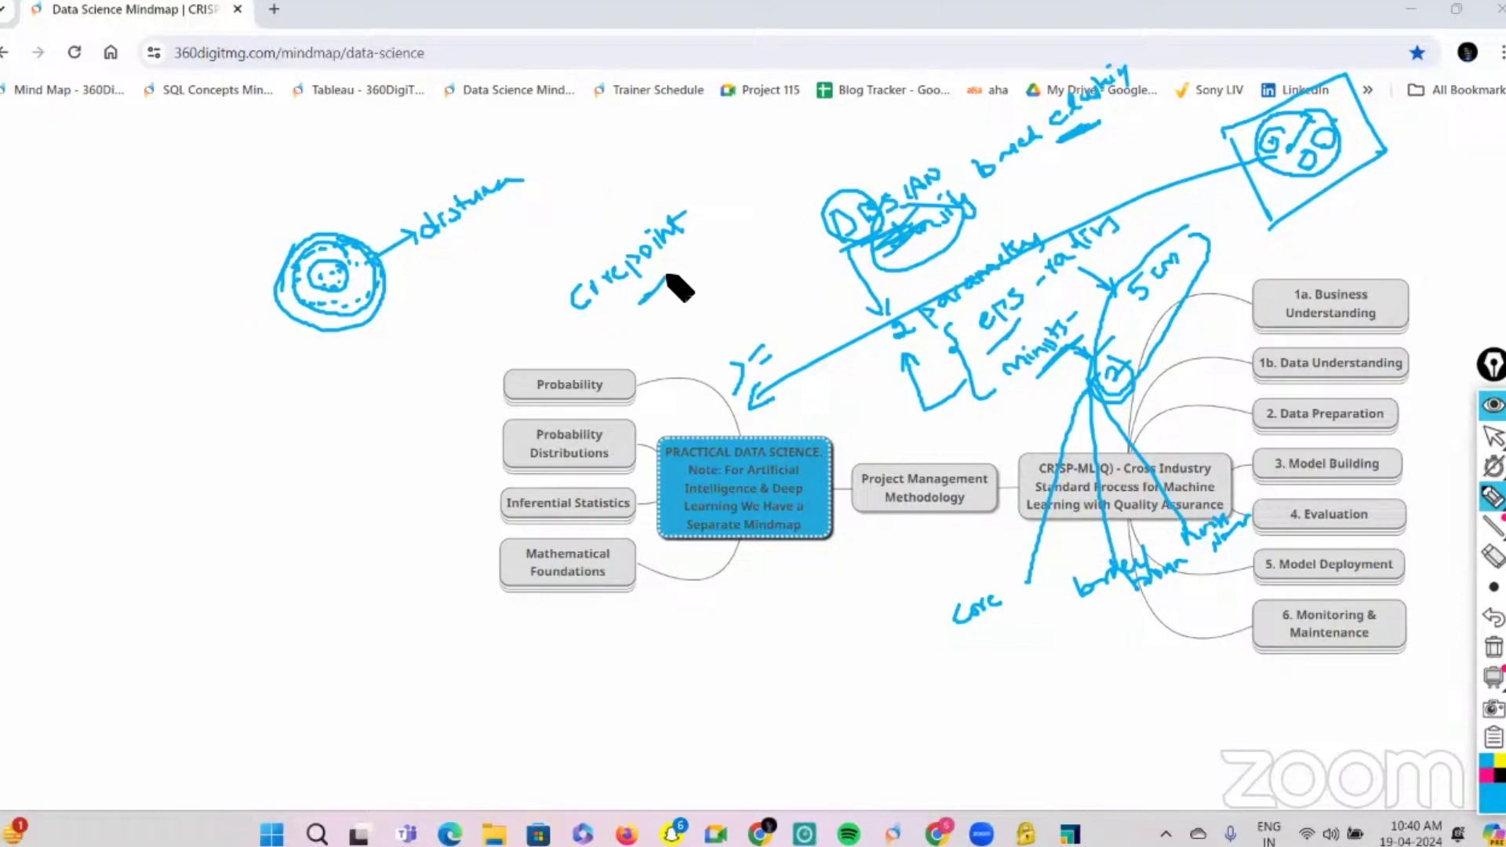
pyautogui.moveTo(657, 322)
pyautogui.mouseDown()
pyautogui.moveTo(649, 336)
pyautogui.moveTo(714, 270)
pyautogui.mouseUp()
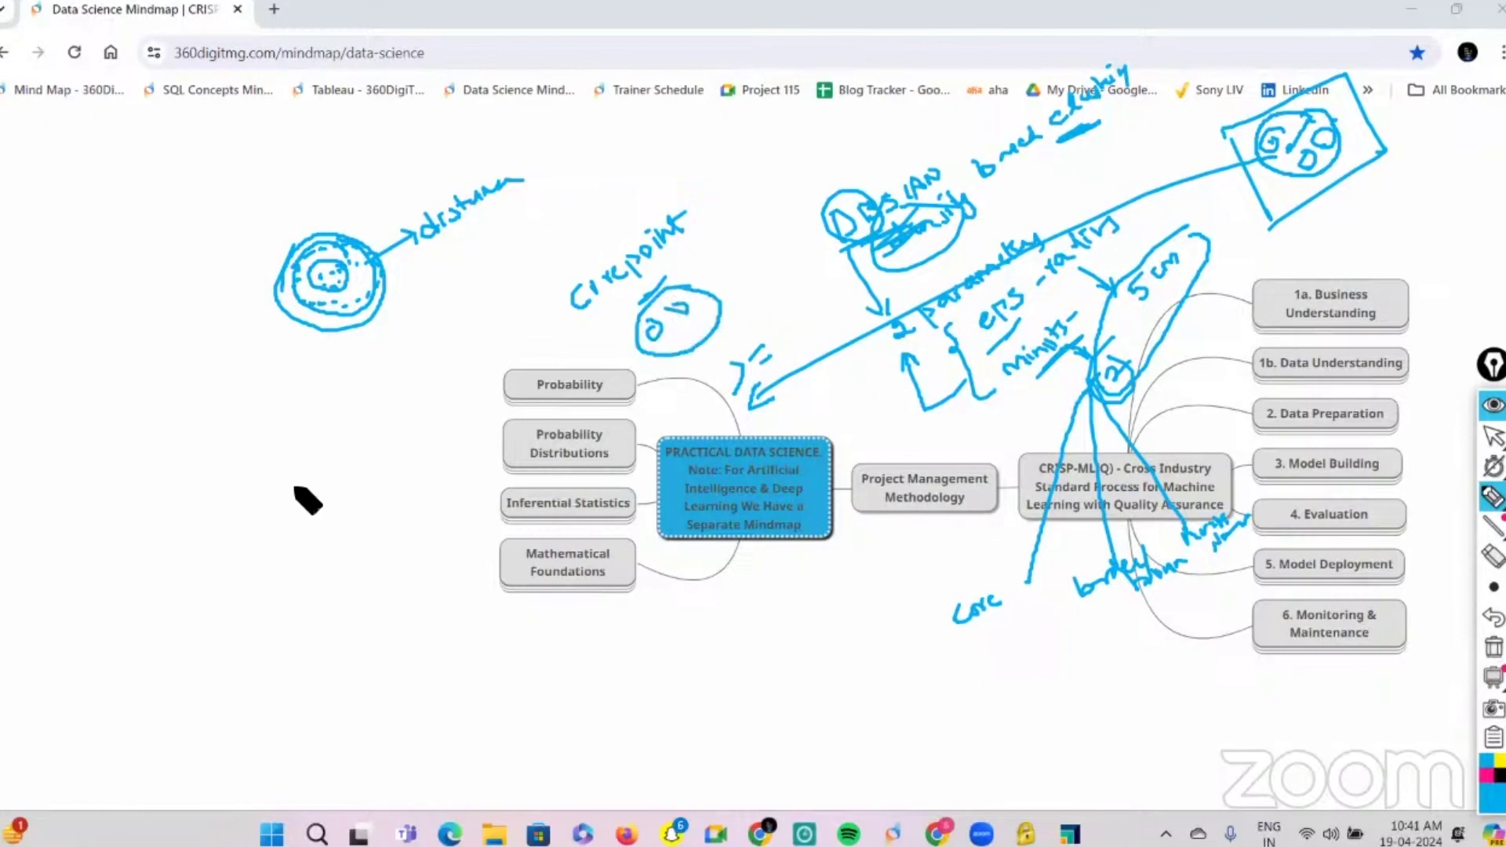
# Step: Write "border" above a circle with a radius line, add a "<" sign and "core point" below it, and underline both labels
pyautogui.moveTo(287, 489)
pyautogui.mouseDown()
pyautogui.moveTo(387, 505)
pyautogui.moveTo(343, 534)
pyautogui.moveTo(397, 510)
pyautogui.moveTo(377, 531)
pyautogui.moveTo(335, 508)
pyautogui.mouseUp()
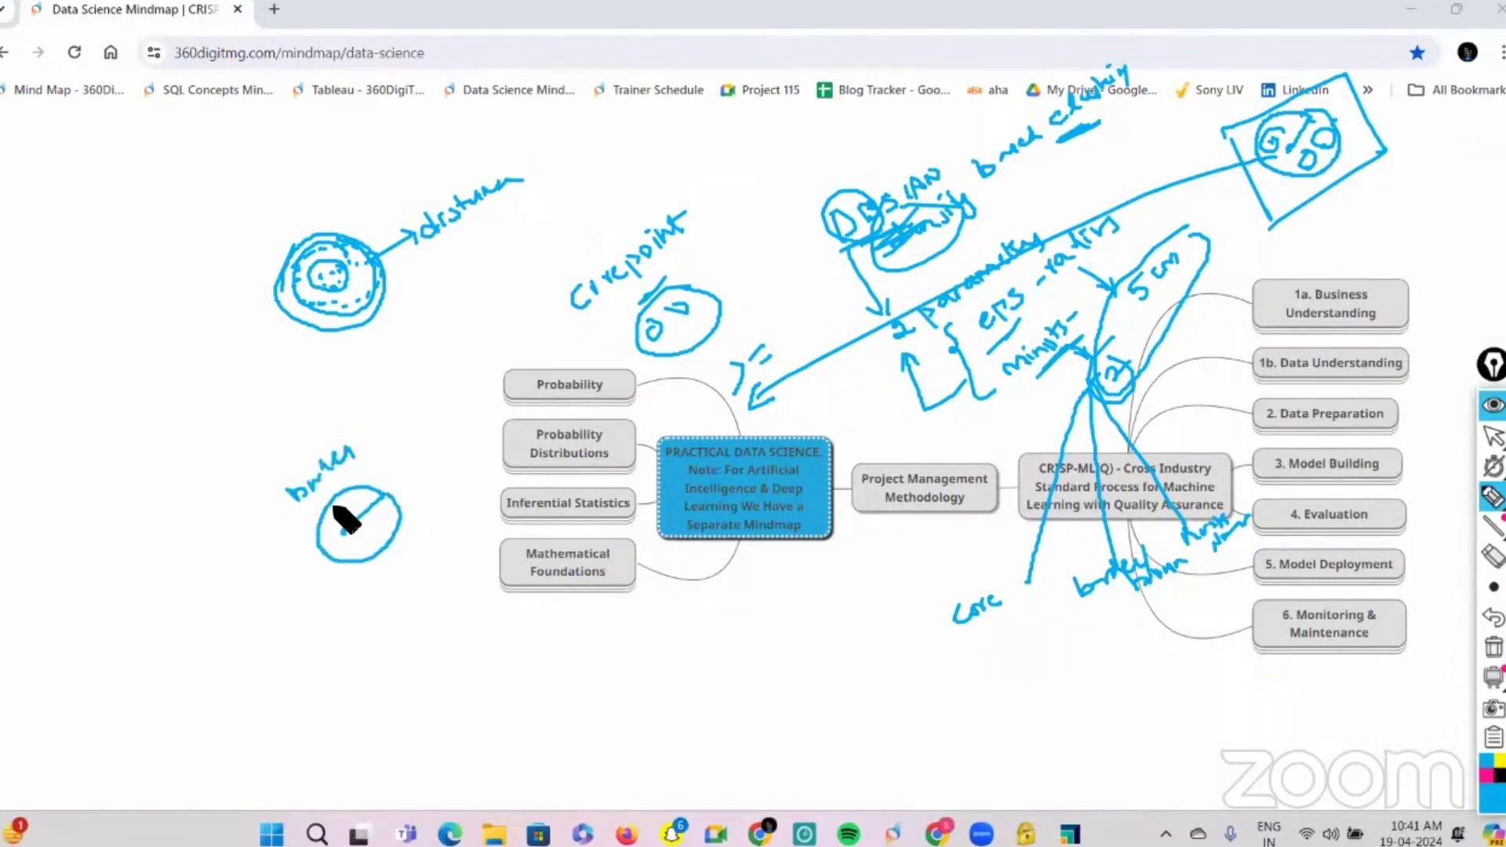
pyautogui.moveTo(393, 554)
pyautogui.mouseDown()
pyautogui.moveTo(396, 572)
pyautogui.moveTo(410, 559)
pyautogui.mouseUp()
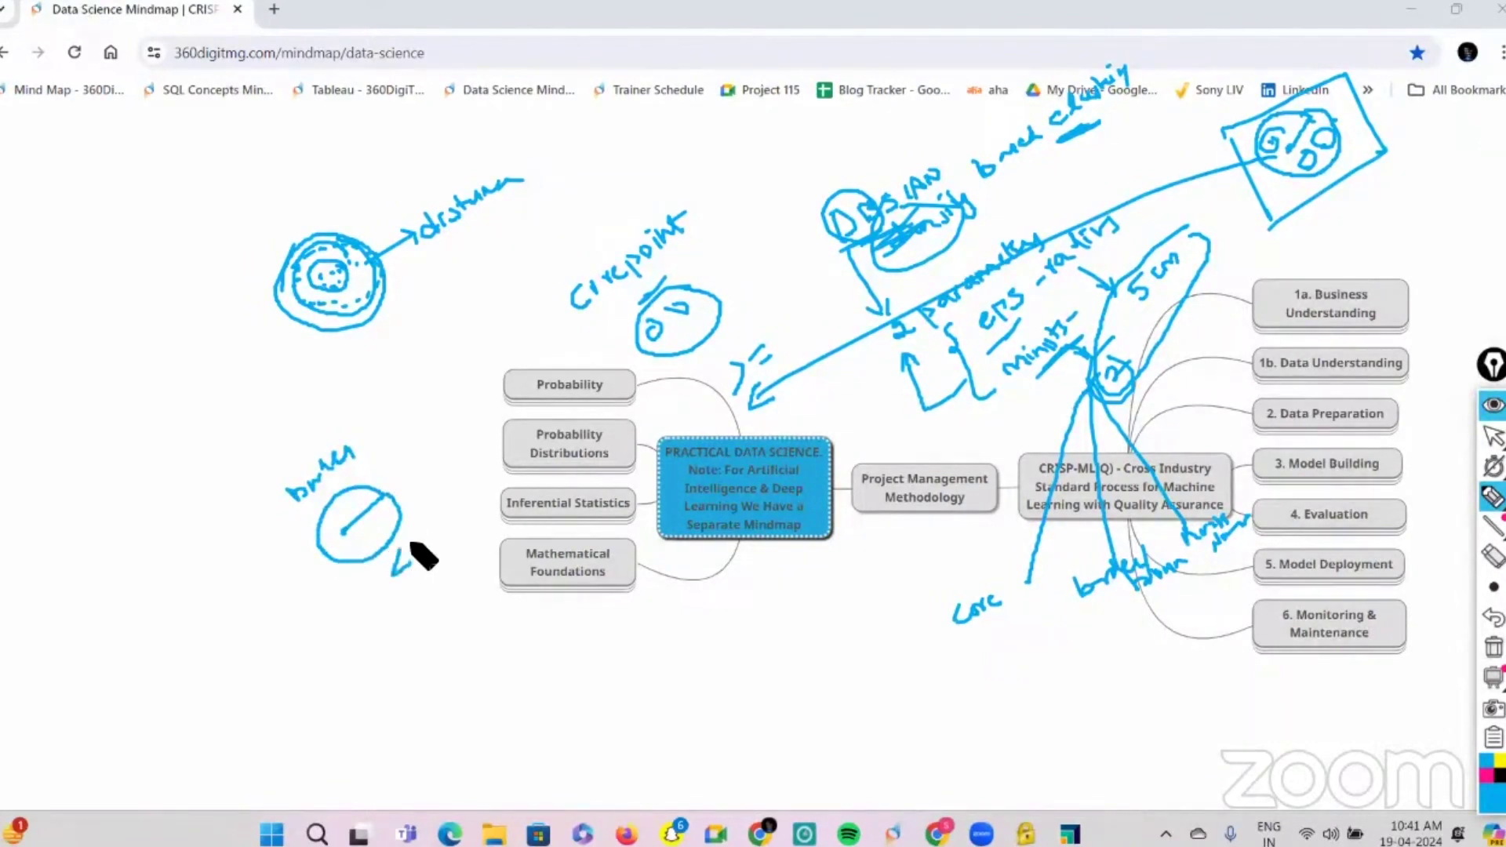
pyautogui.click(382, 596)
pyautogui.moveTo(387, 597); pyautogui.dragTo(391, 625)
pyautogui.moveTo(380, 615); pyautogui.dragTo(400, 613)
pyautogui.moveTo(375, 648)
pyautogui.mouseDown()
pyautogui.moveTo(431, 629)
pyautogui.moveTo(424, 647)
pyautogui.mouseUp()
pyautogui.moveTo(433, 618); pyautogui.dragTo(455, 607)
pyautogui.moveTo(453, 581); pyautogui.dragTo(465, 603)
pyautogui.moveTo(455, 596); pyautogui.dragTo(470, 581)
pyautogui.moveTo(400, 704); pyautogui.dragTo(438, 657)
pyautogui.moveTo(297, 524); pyautogui.dragTo(385, 454)
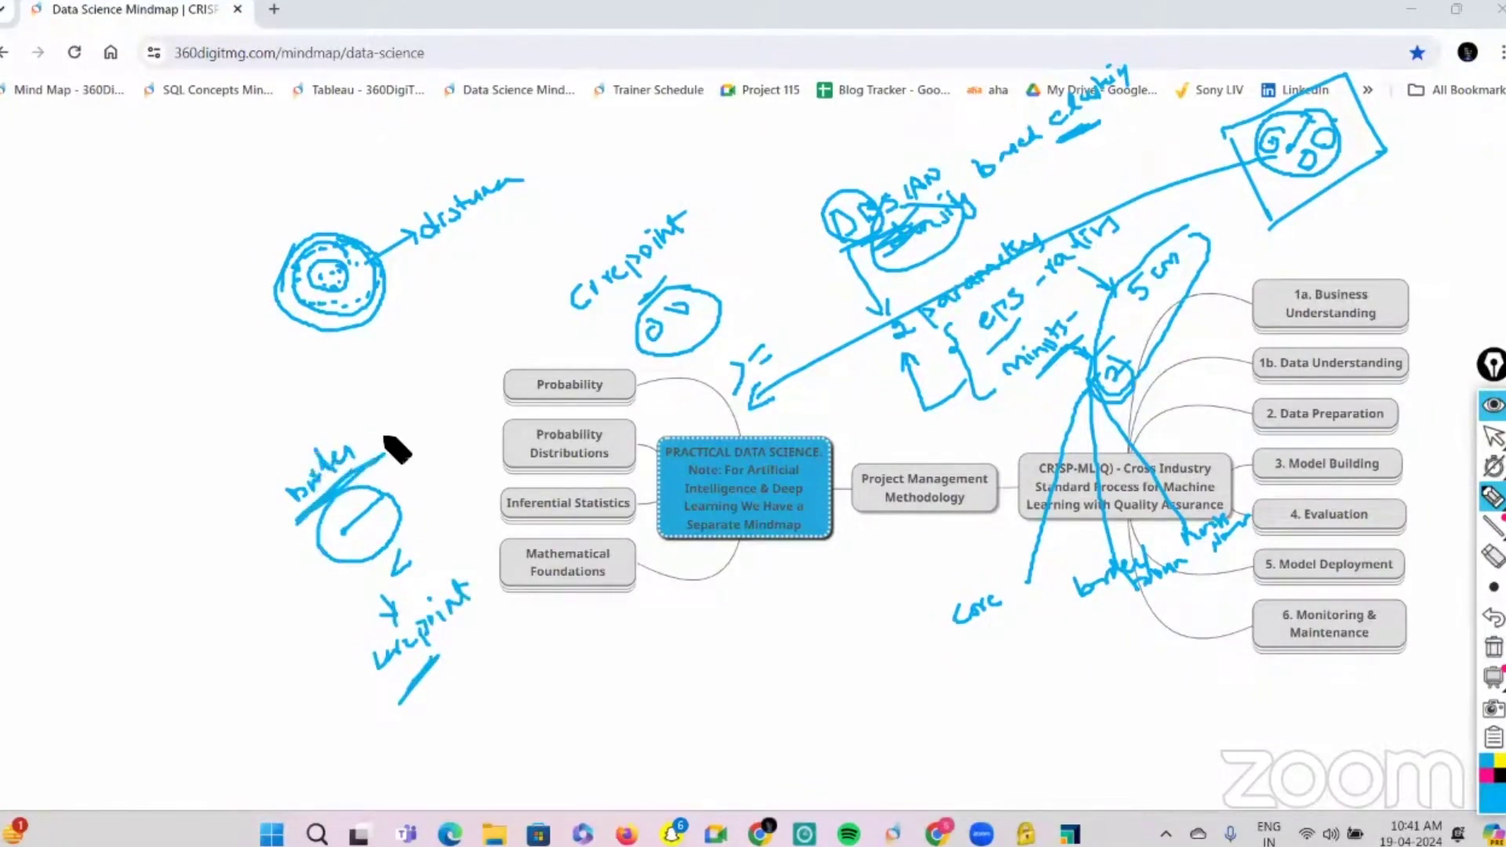
# Step: Draw a small circle enclosing data points beside the border circle, and write and underline "noise point" above the border label
pyautogui.click(192, 590)
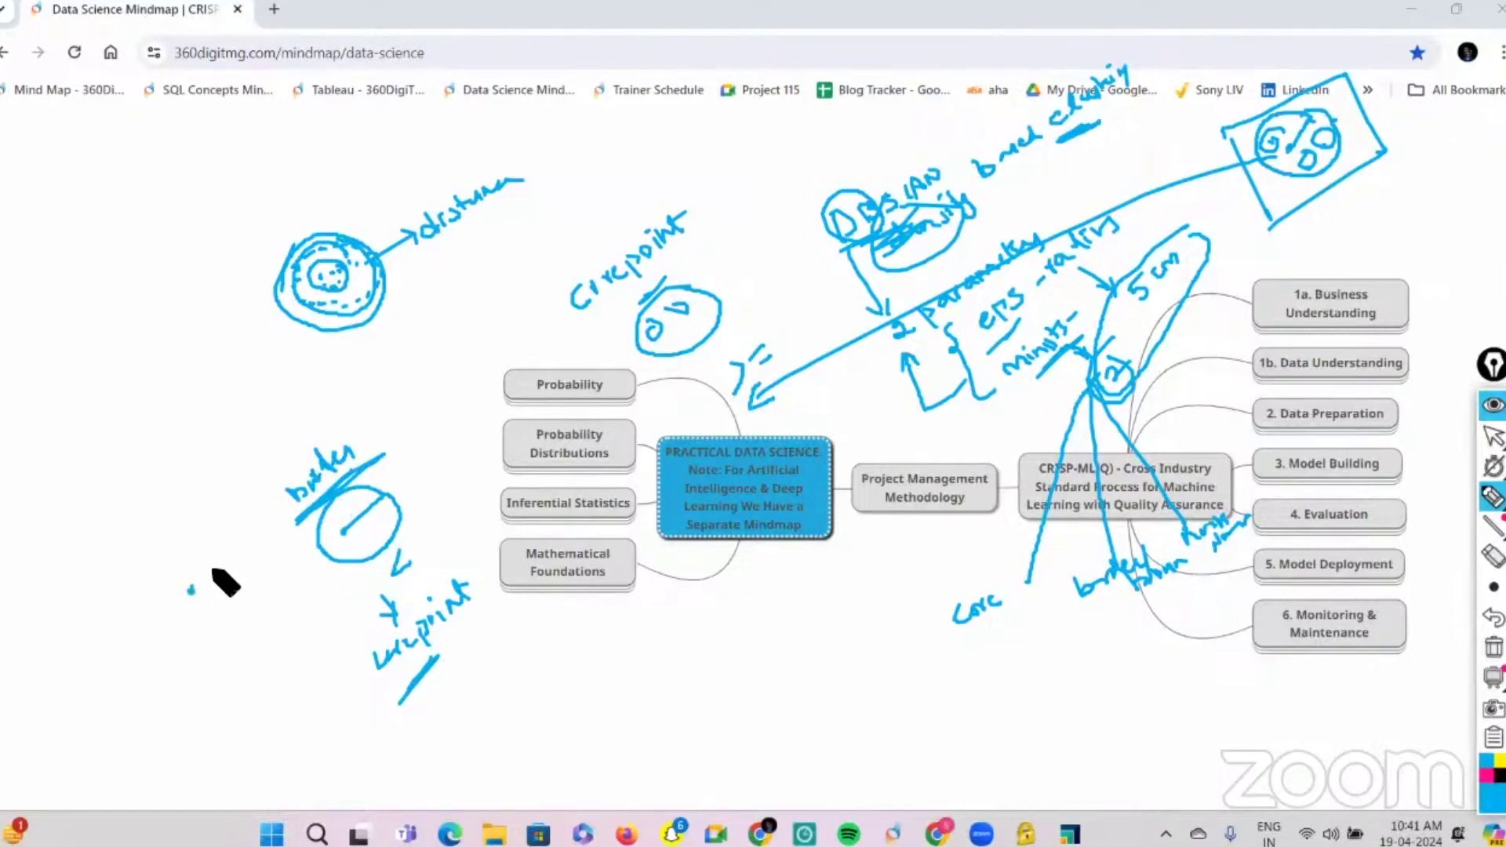
pyautogui.moveTo(212, 563)
pyautogui.mouseDown()
pyautogui.moveTo(209, 579)
pyautogui.moveTo(215, 537)
pyautogui.mouseUp()
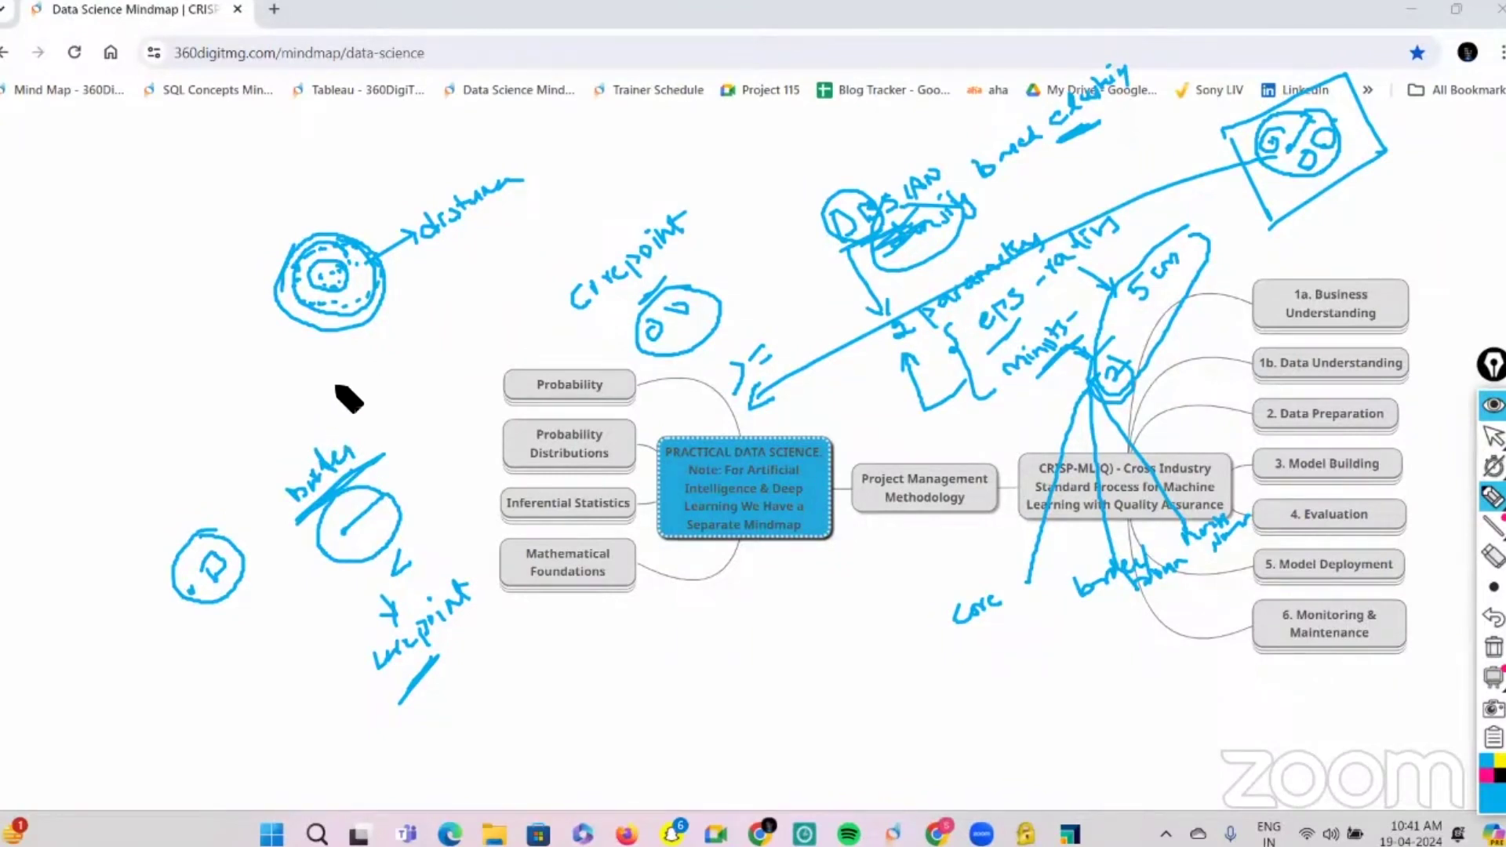
pyautogui.moveTo(321, 388); pyautogui.dragTo(349, 388)
pyautogui.moveTo(357, 370); pyautogui.dragTo(367, 379)
pyautogui.moveTo(369, 368); pyautogui.dragTo(359, 380)
pyautogui.moveTo(379, 361); pyautogui.dragTo(385, 374)
pyautogui.moveTo(382, 359); pyautogui.dragTo(390, 363)
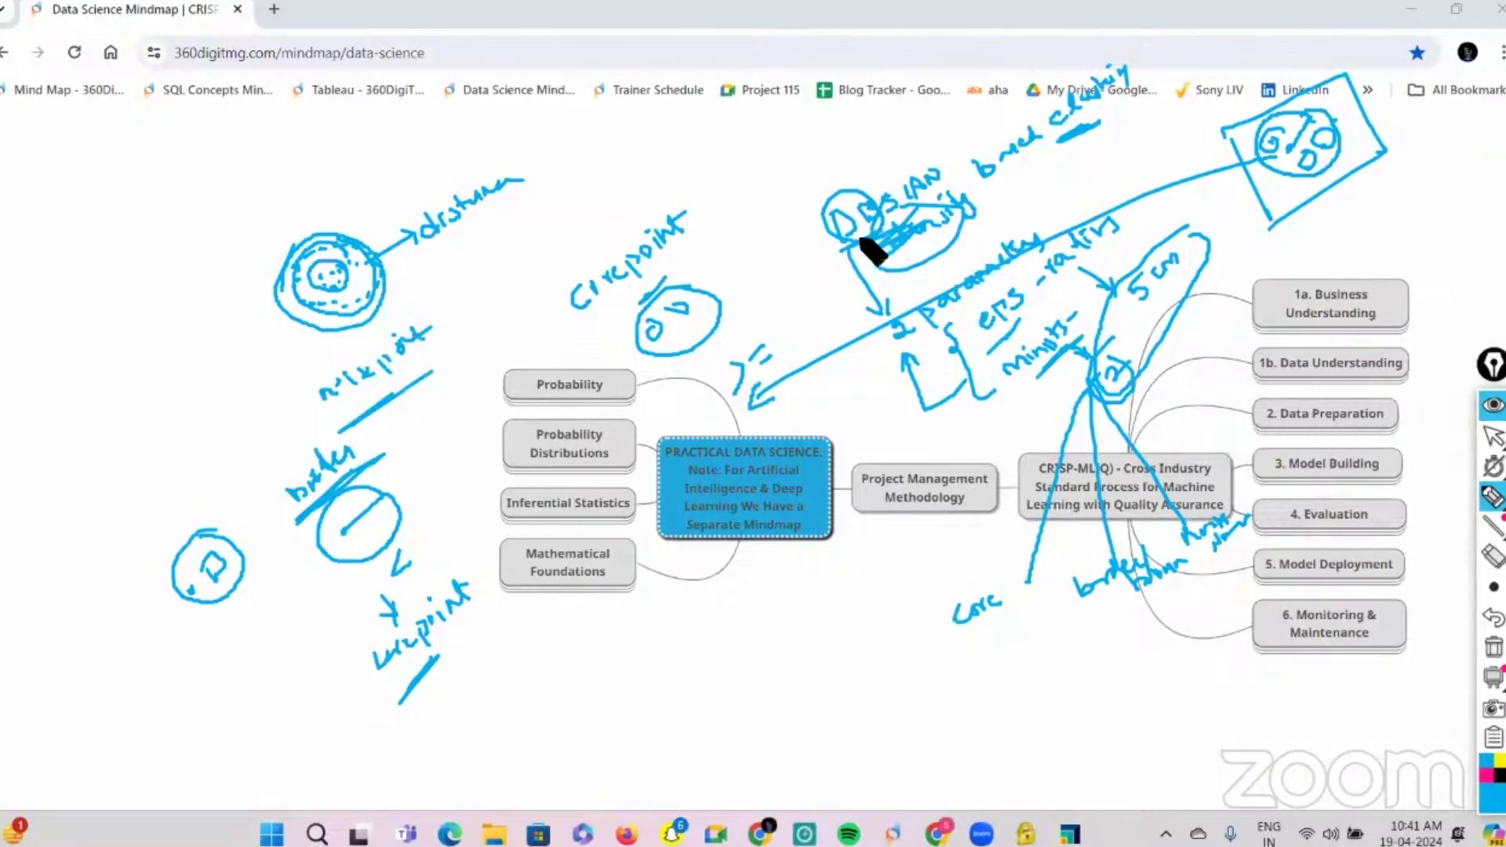
# Step: Underline DBSCAN, draw an arrow up from it, and write and underline "HDBSCAN" at the arrow's end
pyautogui.moveTo(888, 208); pyautogui.dragTo(830, 235)
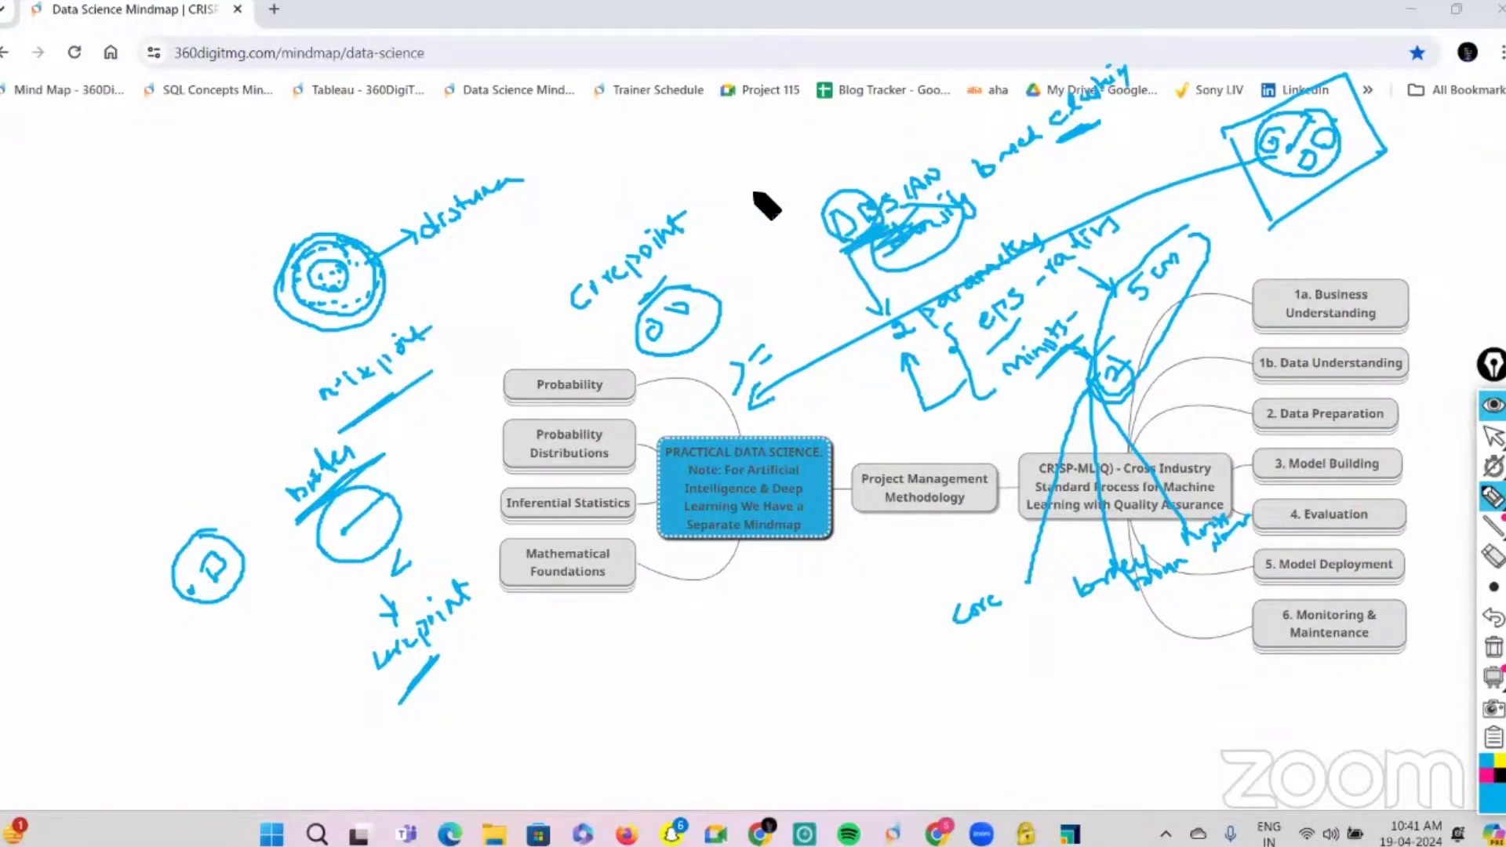
pyautogui.moveTo(754, 192); pyautogui.dragTo(774, 179)
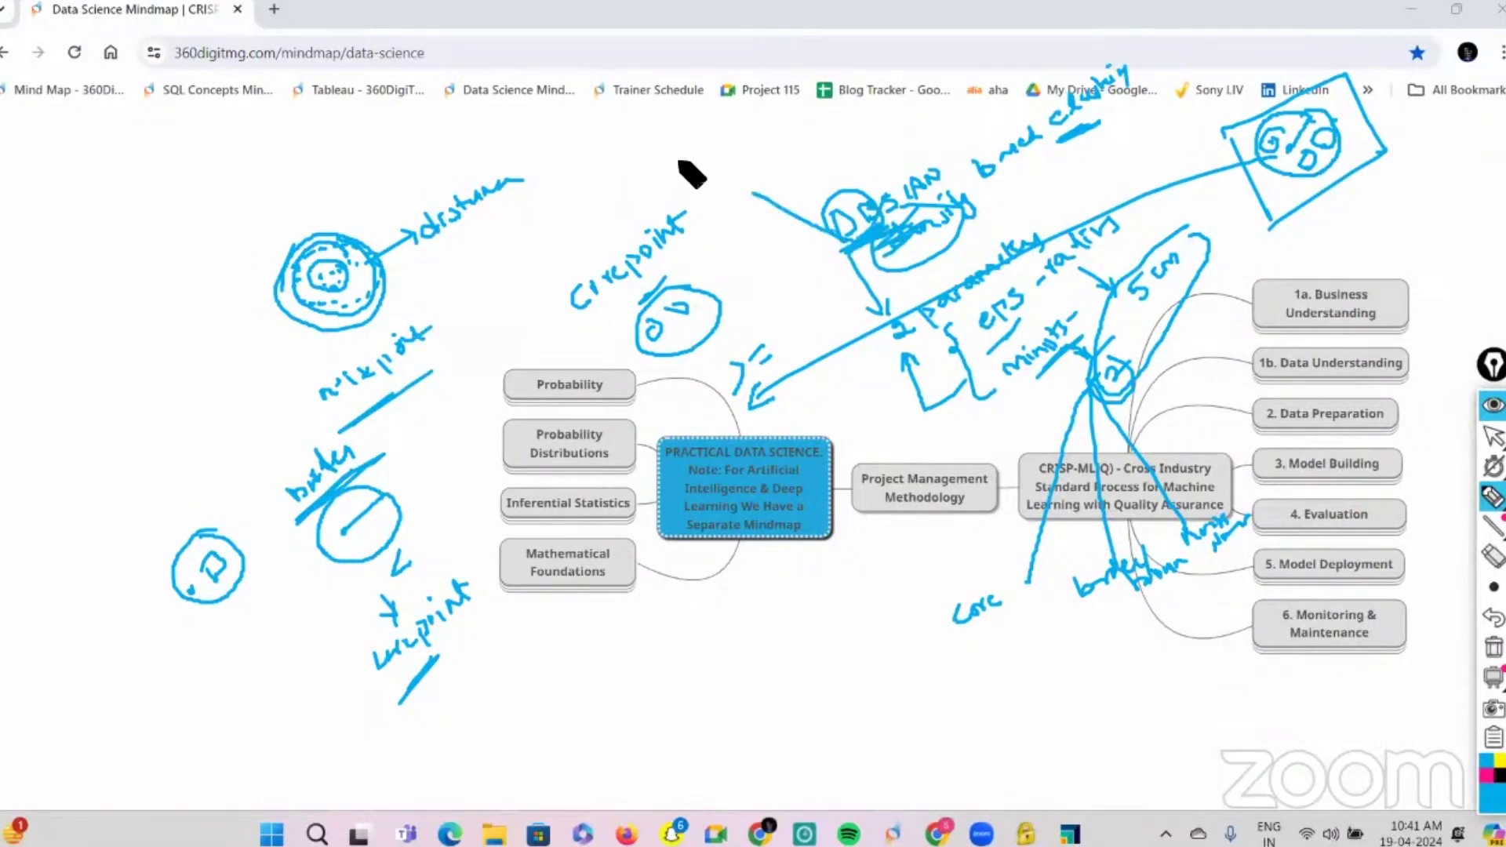
pyautogui.moveTo(674, 176)
pyautogui.mouseDown()
pyautogui.moveTo(715, 144)
pyautogui.moveTo(666, 180)
pyautogui.mouseUp()
pyautogui.moveTo(669, 162); pyautogui.dragTo(674, 175)
pyautogui.moveTo(660, 172); pyautogui.dragTo(675, 167)
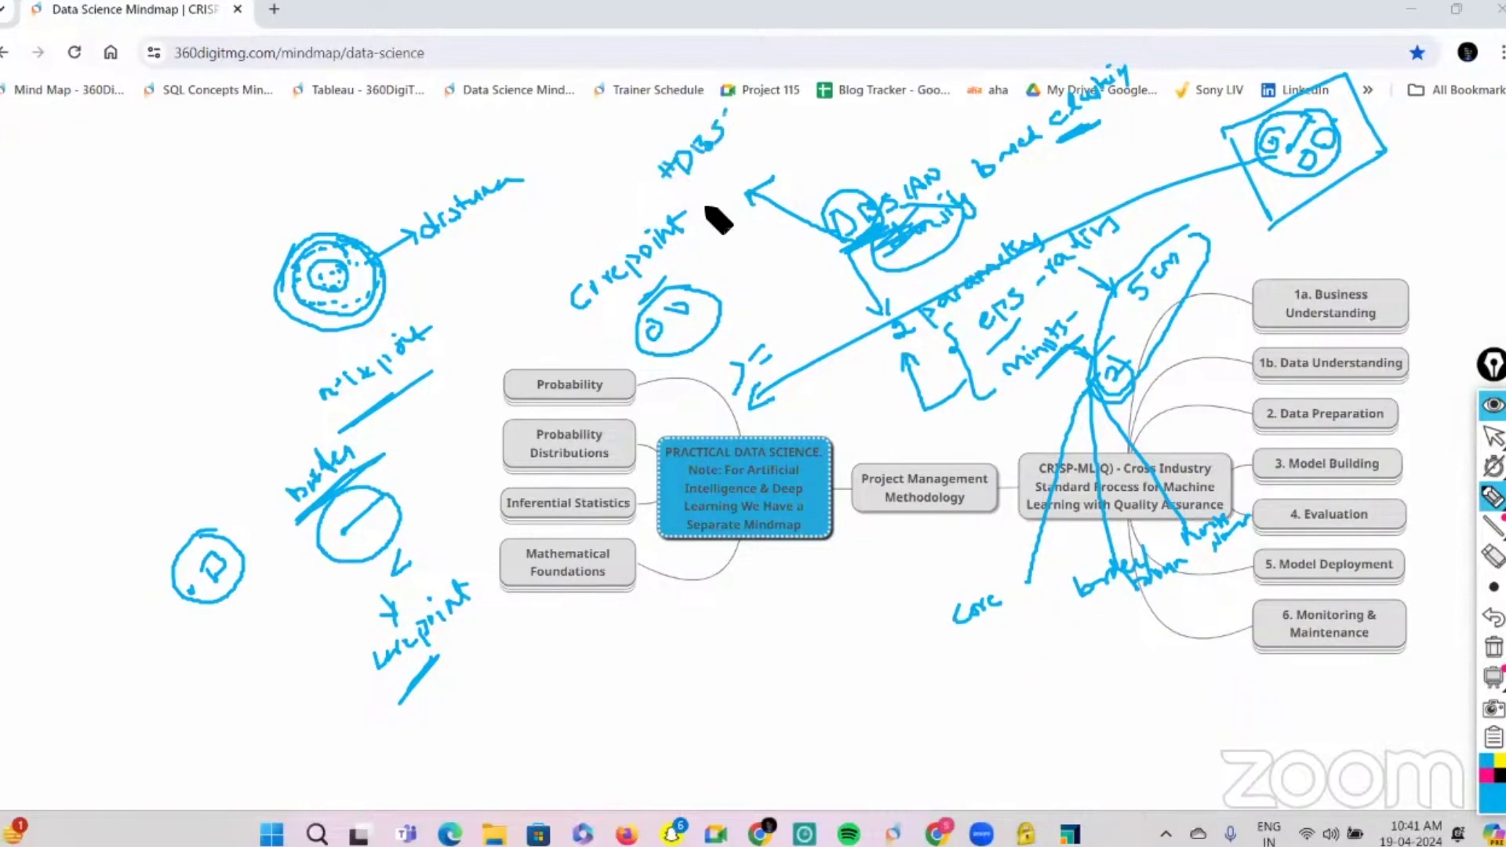
pyautogui.moveTo(742, 121); pyautogui.dragTo(731, 145)
pyautogui.moveTo(737, 125); pyautogui.dragTo(757, 104)
pyautogui.moveTo(733, 157)
pyautogui.mouseDown()
pyautogui.moveTo(681, 196)
pyautogui.moveTo(707, 208)
pyautogui.mouseUp()
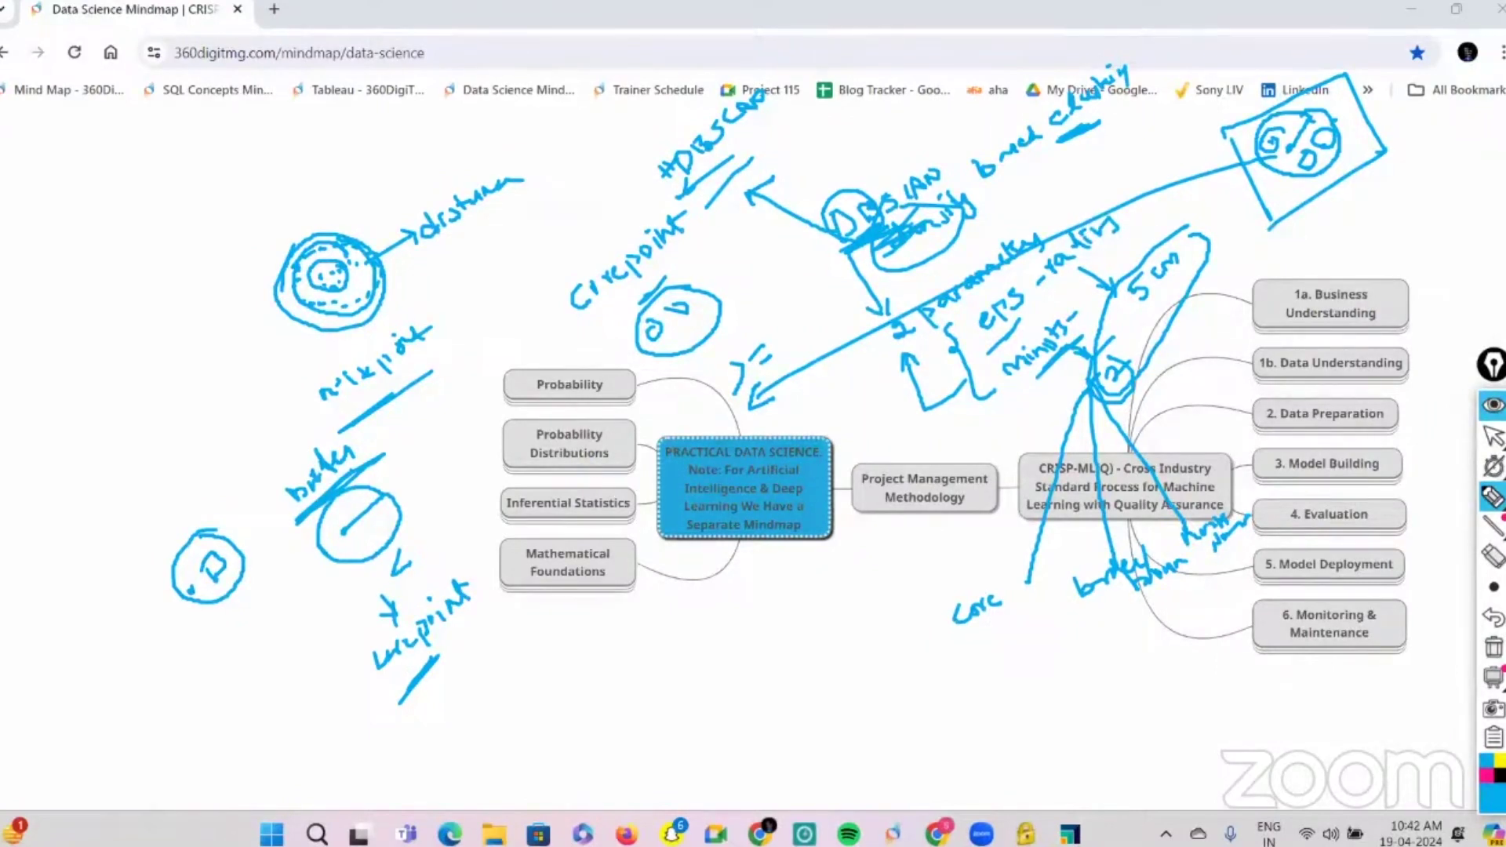
# Step: Erase all handwritten annotations from the mind map page and return to the normal pointer
pyautogui.click(1495, 647)
pyautogui.click(1495, 438)
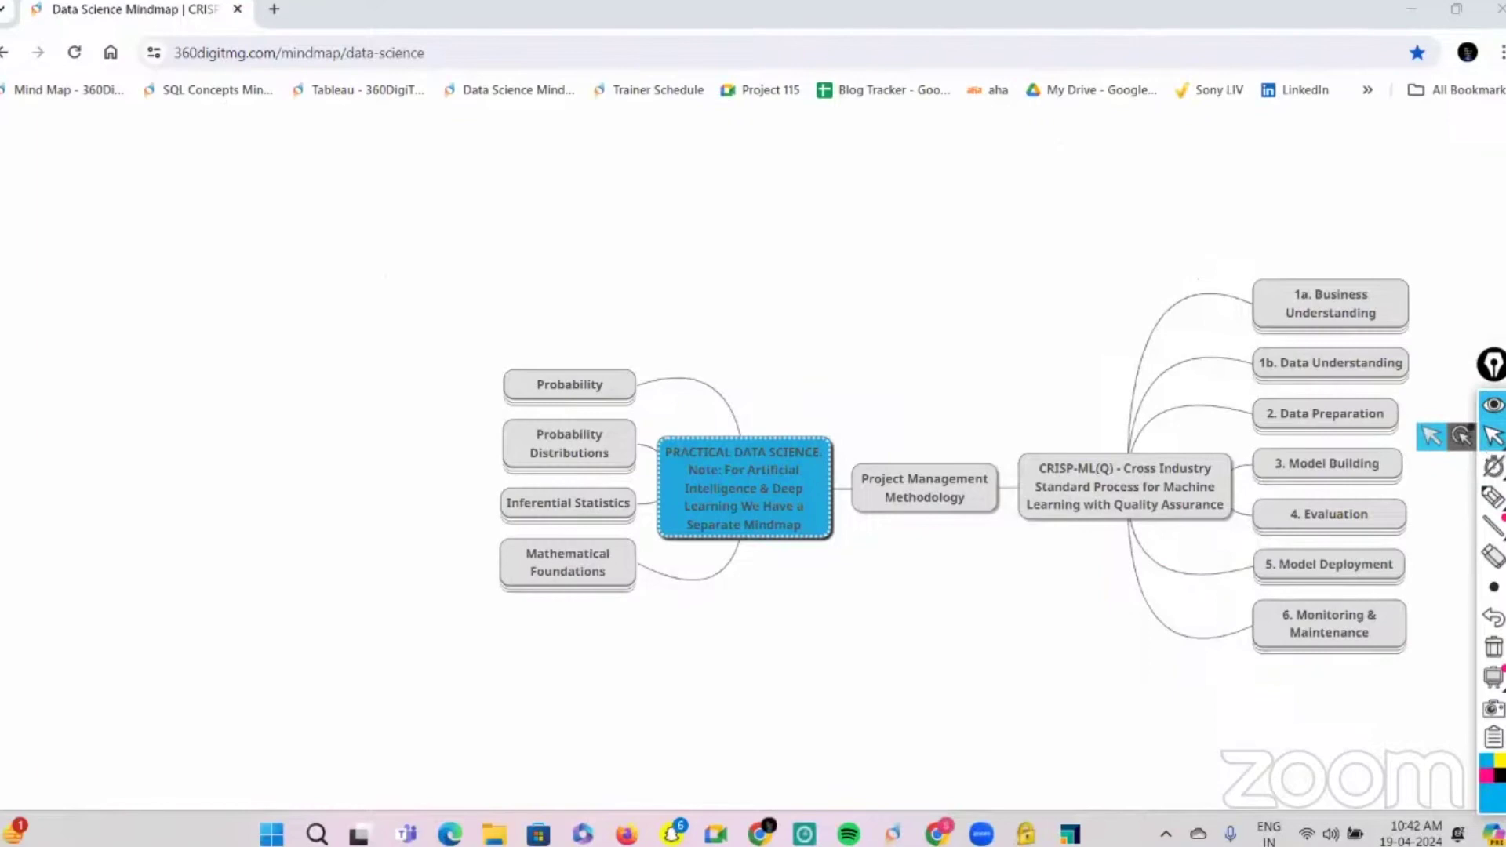
# Step: Switch to RapidMiner Studio and delete the Retrieve Iris, Normalize, Clustering and Performance operators from the process
pyautogui.moveTo(1070, 834)
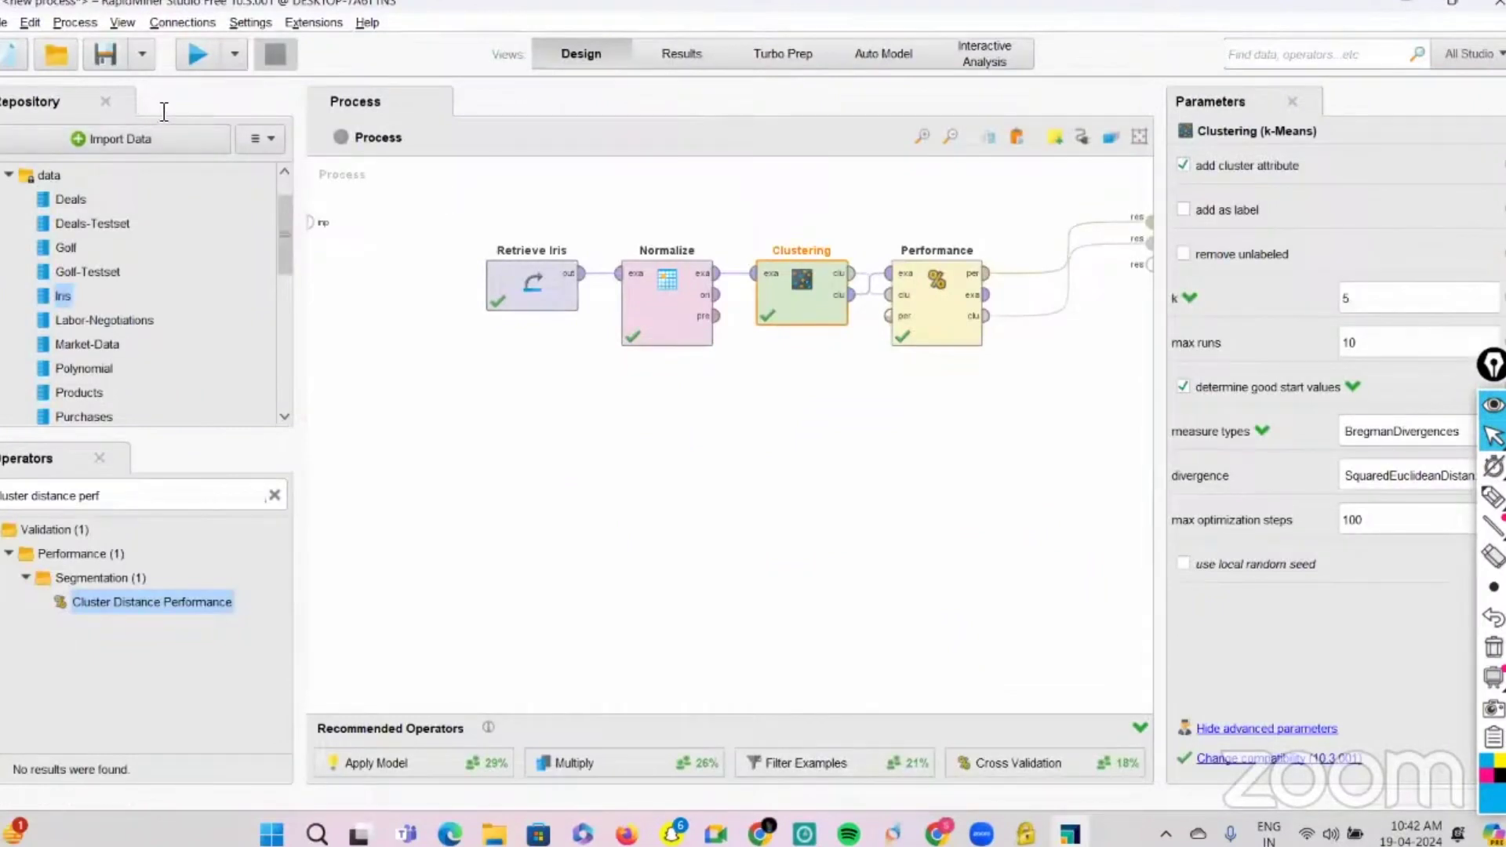
pyautogui.moveTo(470, 207); pyautogui.dragTo(1087, 598)
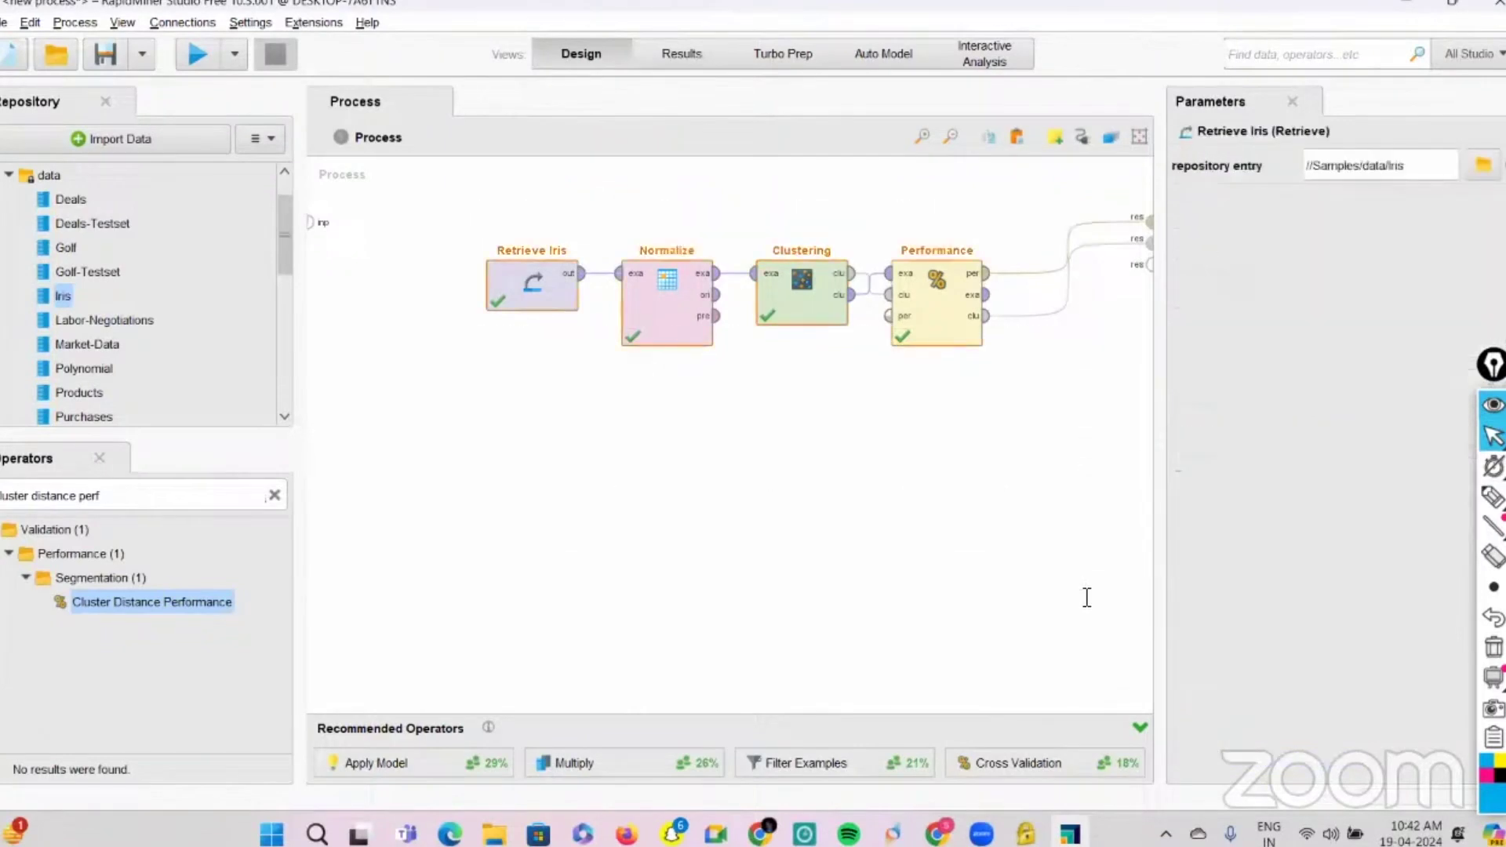
pyautogui.press('Delete')
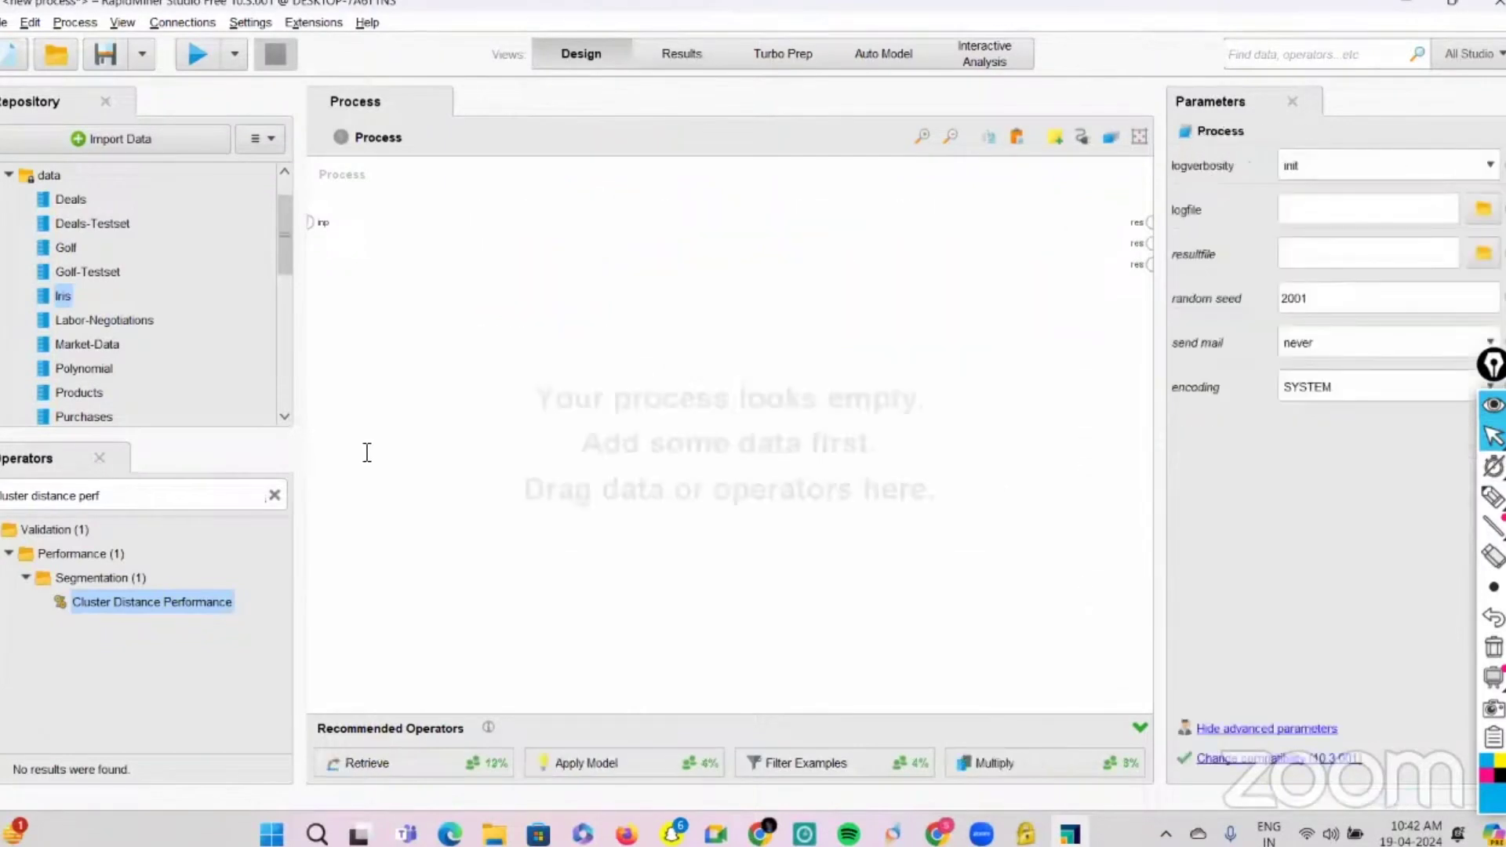
# Step: Search the operators for "generate dat" and add the Generate Data operator to the empty process
pyautogui.click(274, 495)
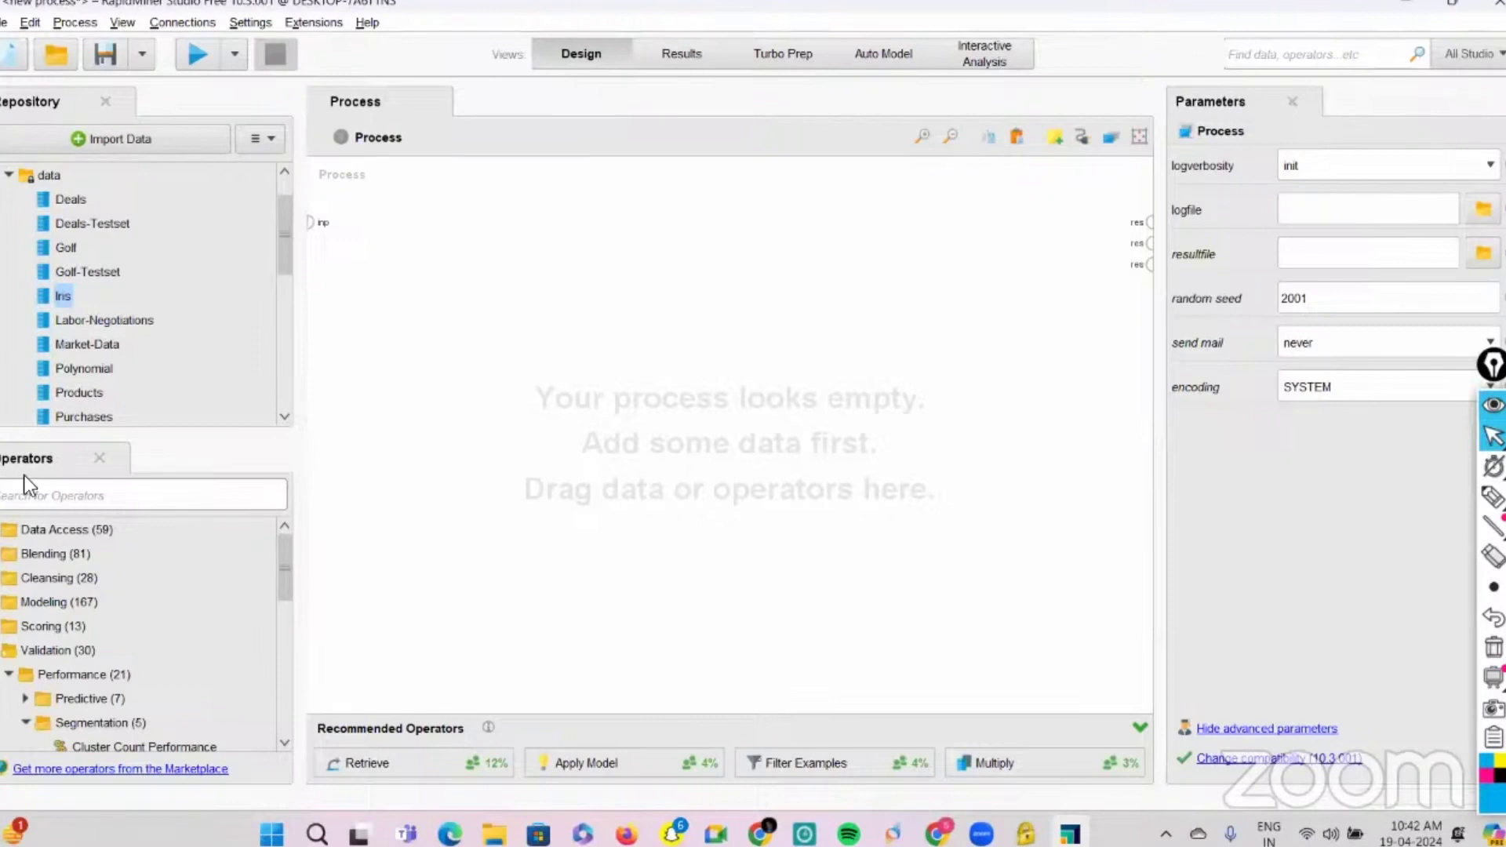
pyautogui.click(37, 502)
pyautogui.write('gener')
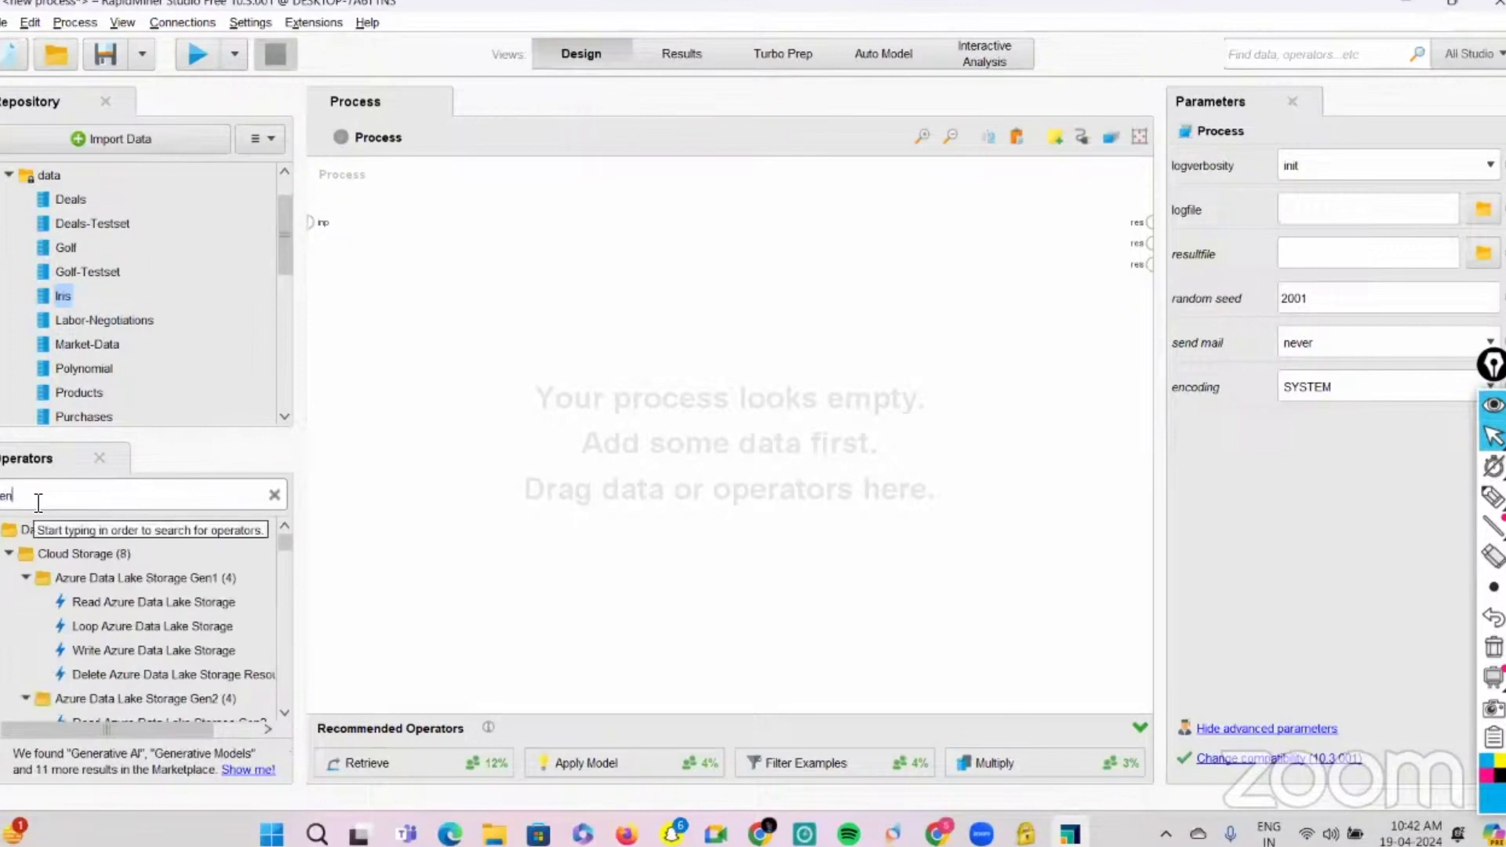
pyautogui.write('ate')
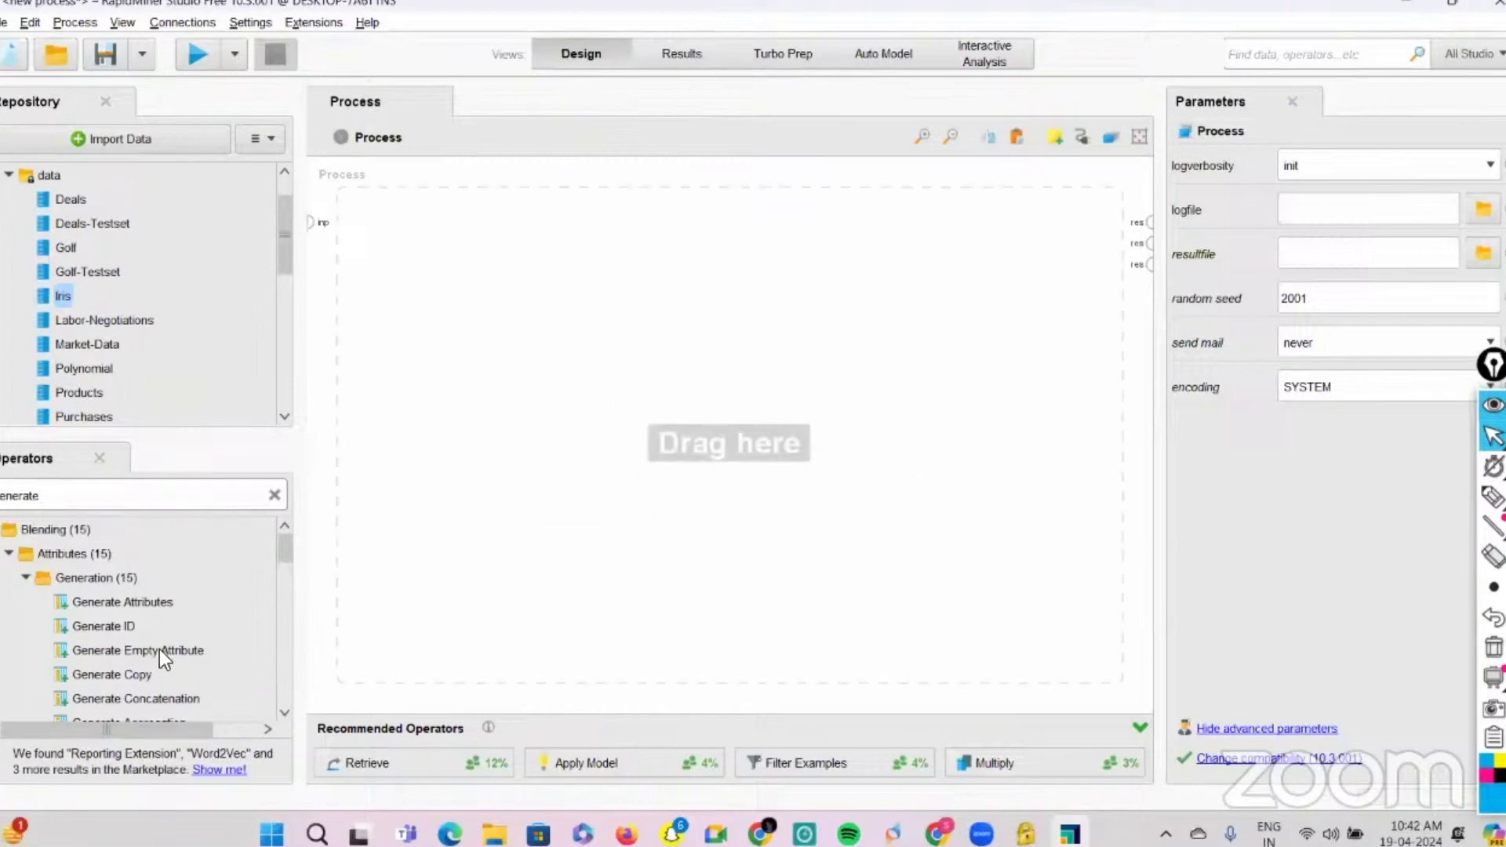
pyautogui.write(' dat')
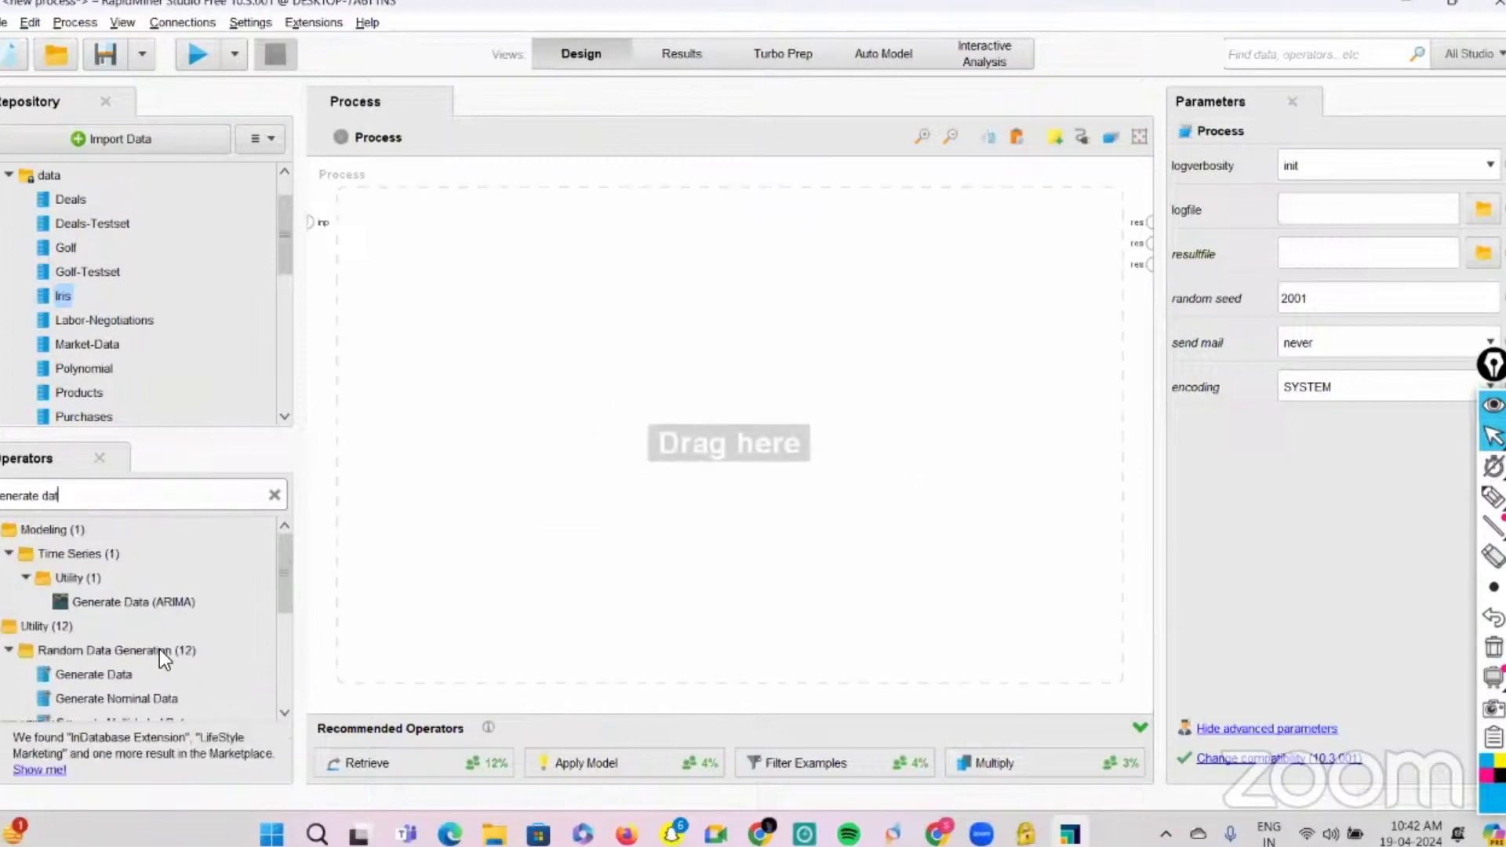
pyautogui.moveTo(79, 678); pyautogui.dragTo(447, 279)
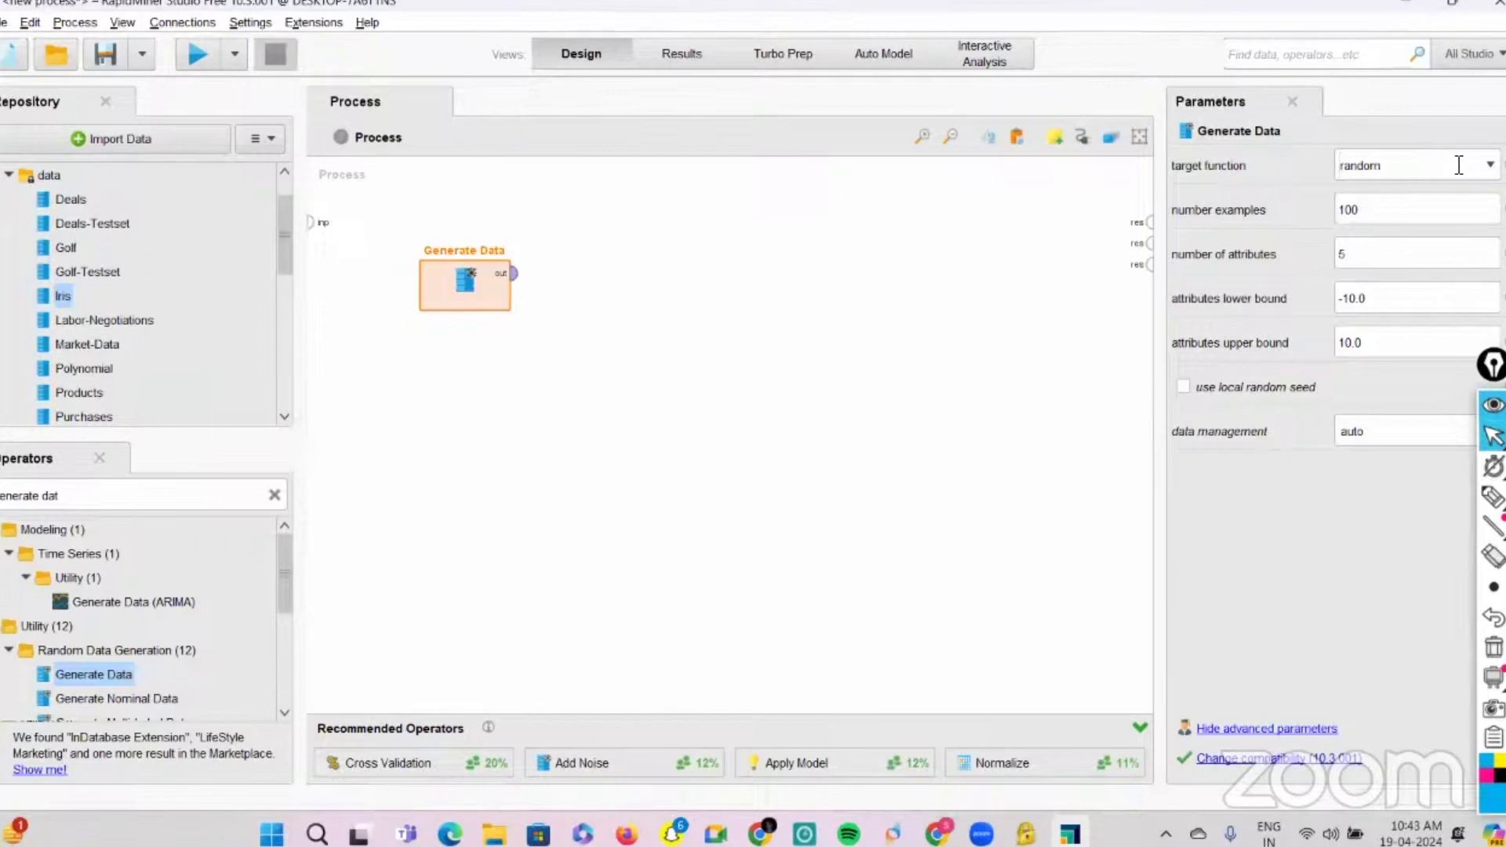
# Step: Set Generate Data's target function to three ring clusters and its number of attributes to 2
pyautogui.click(1381, 166)
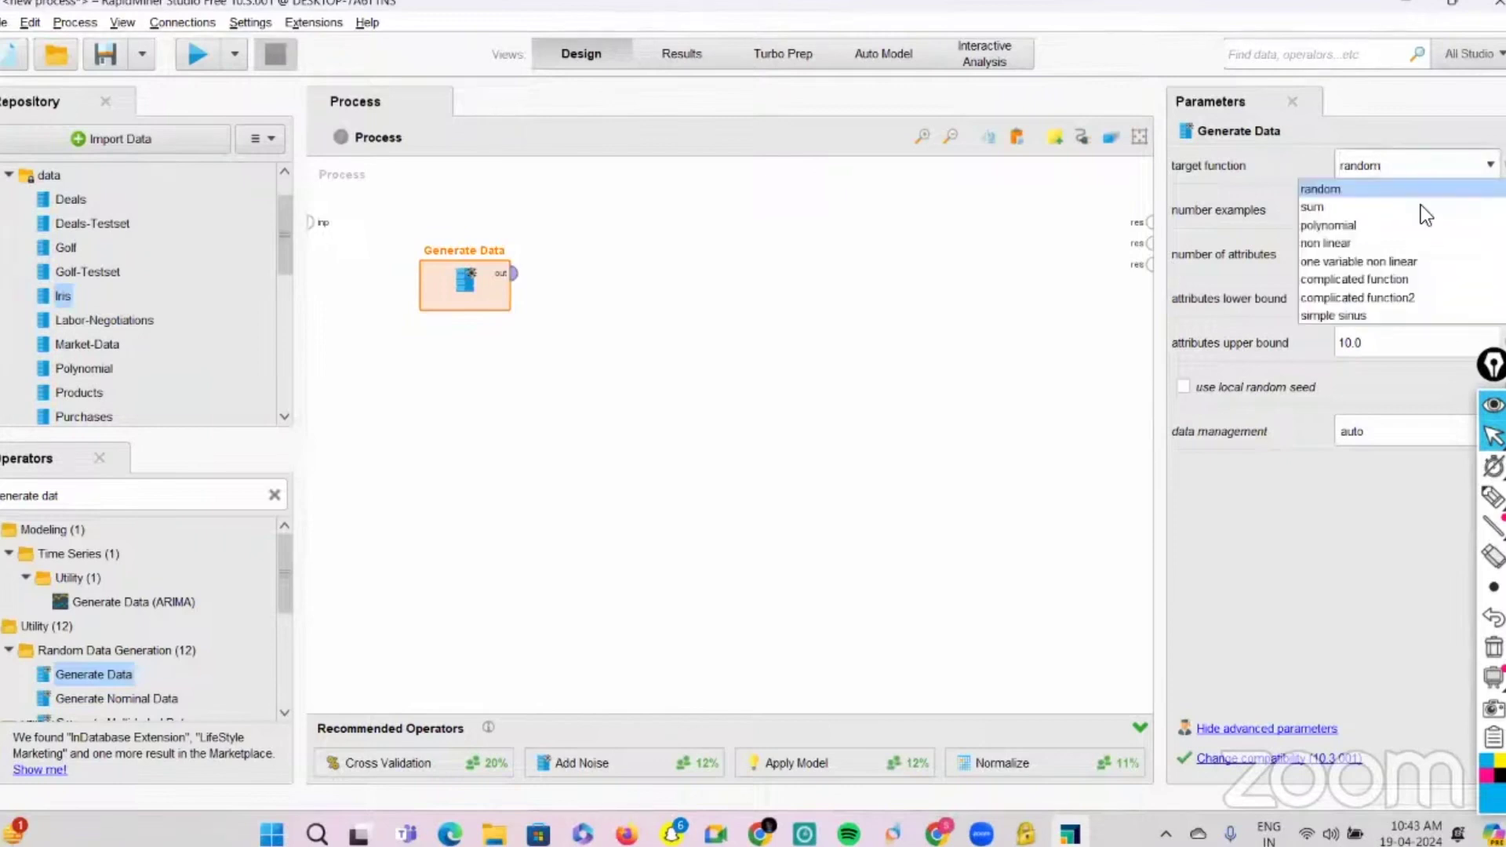
pyautogui.scroll(-2, 1361, 276)
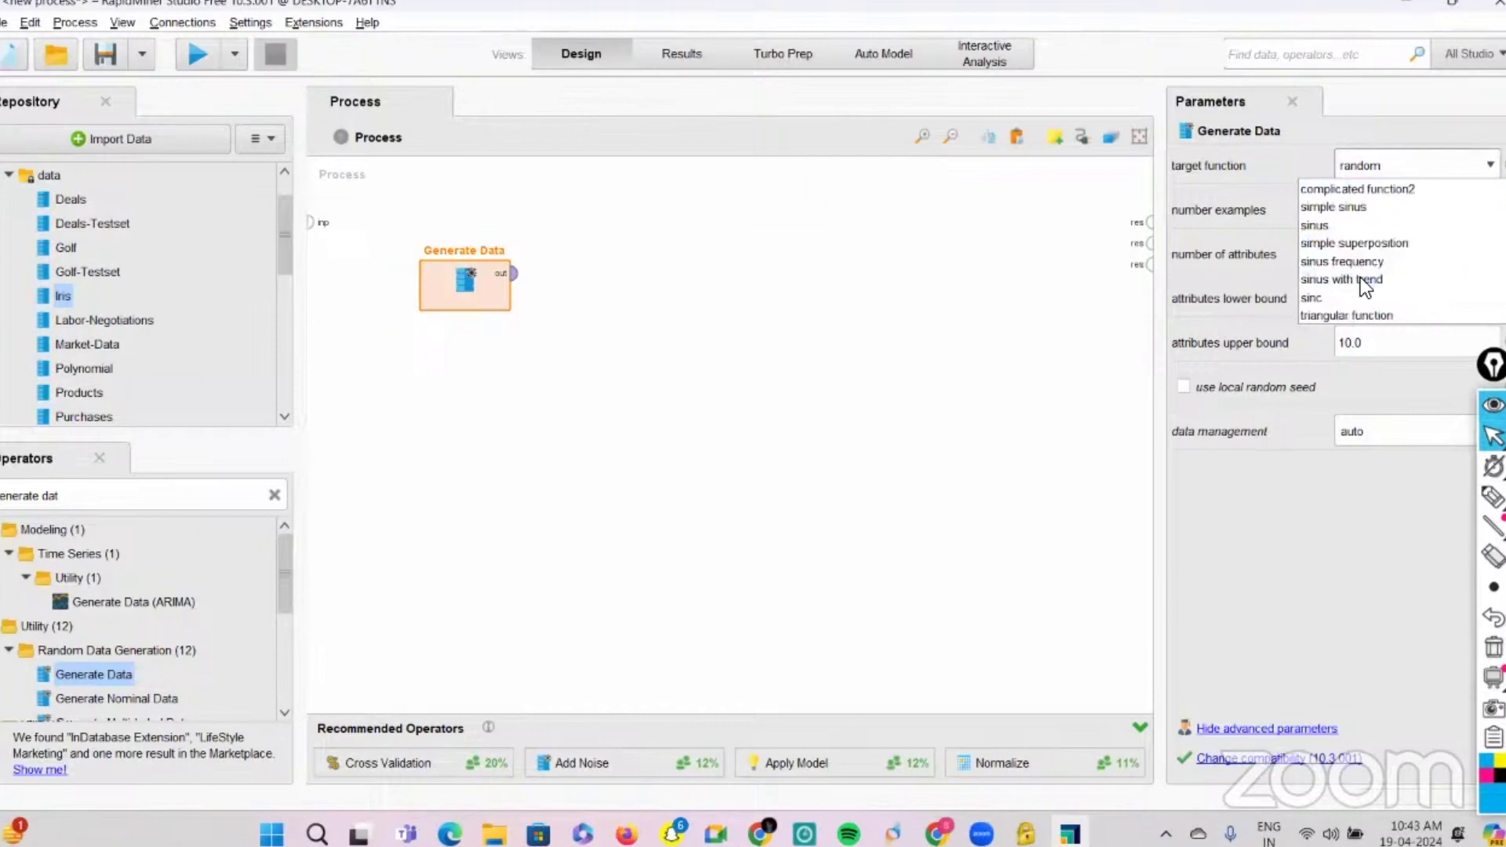
pyautogui.scroll(-5, 1360, 276)
pyautogui.scroll(-3, 1361, 277)
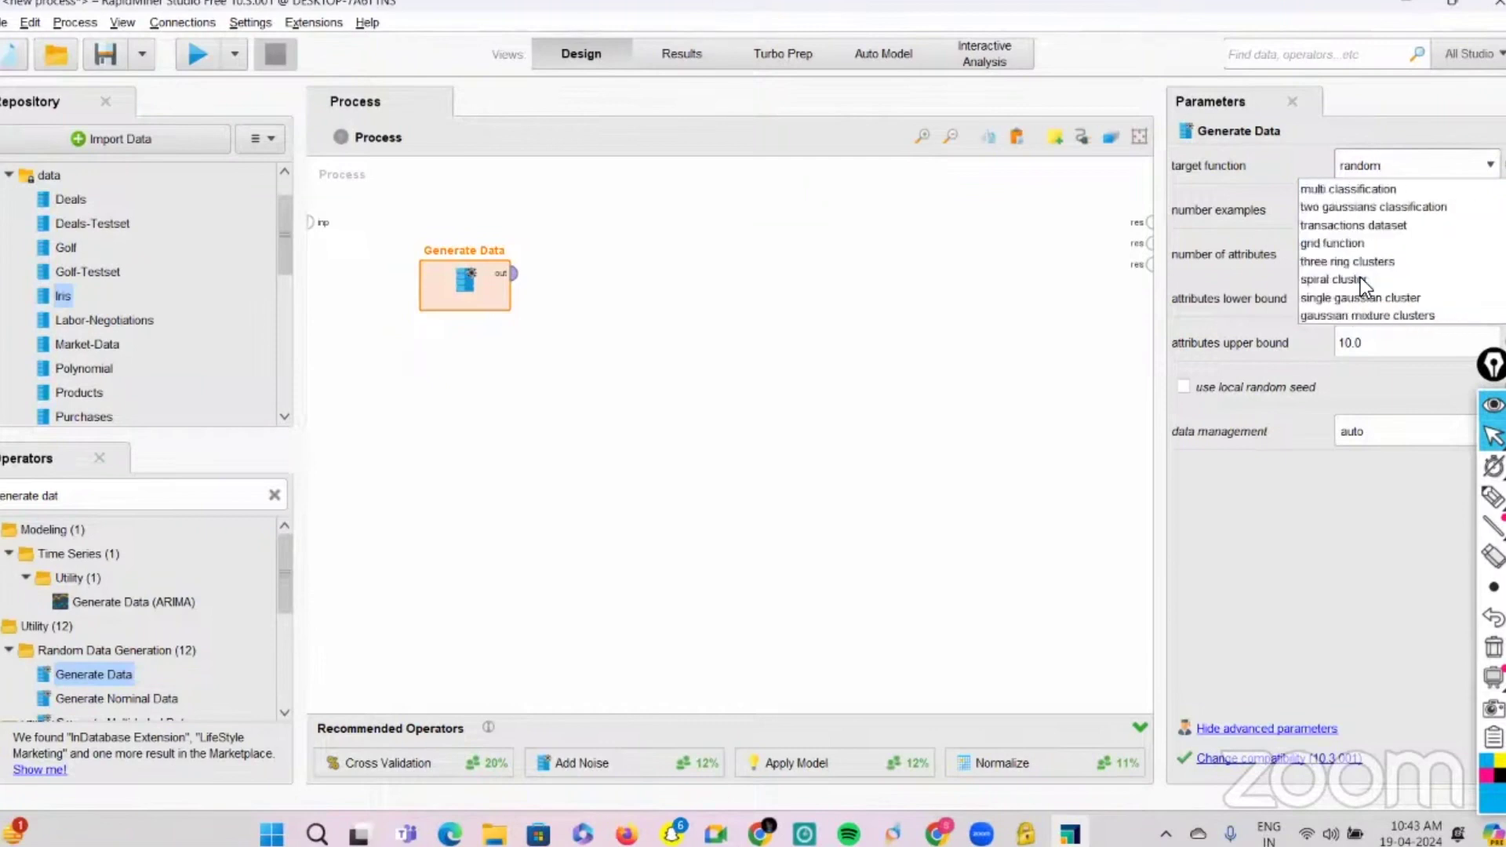
pyautogui.click(1345, 244)
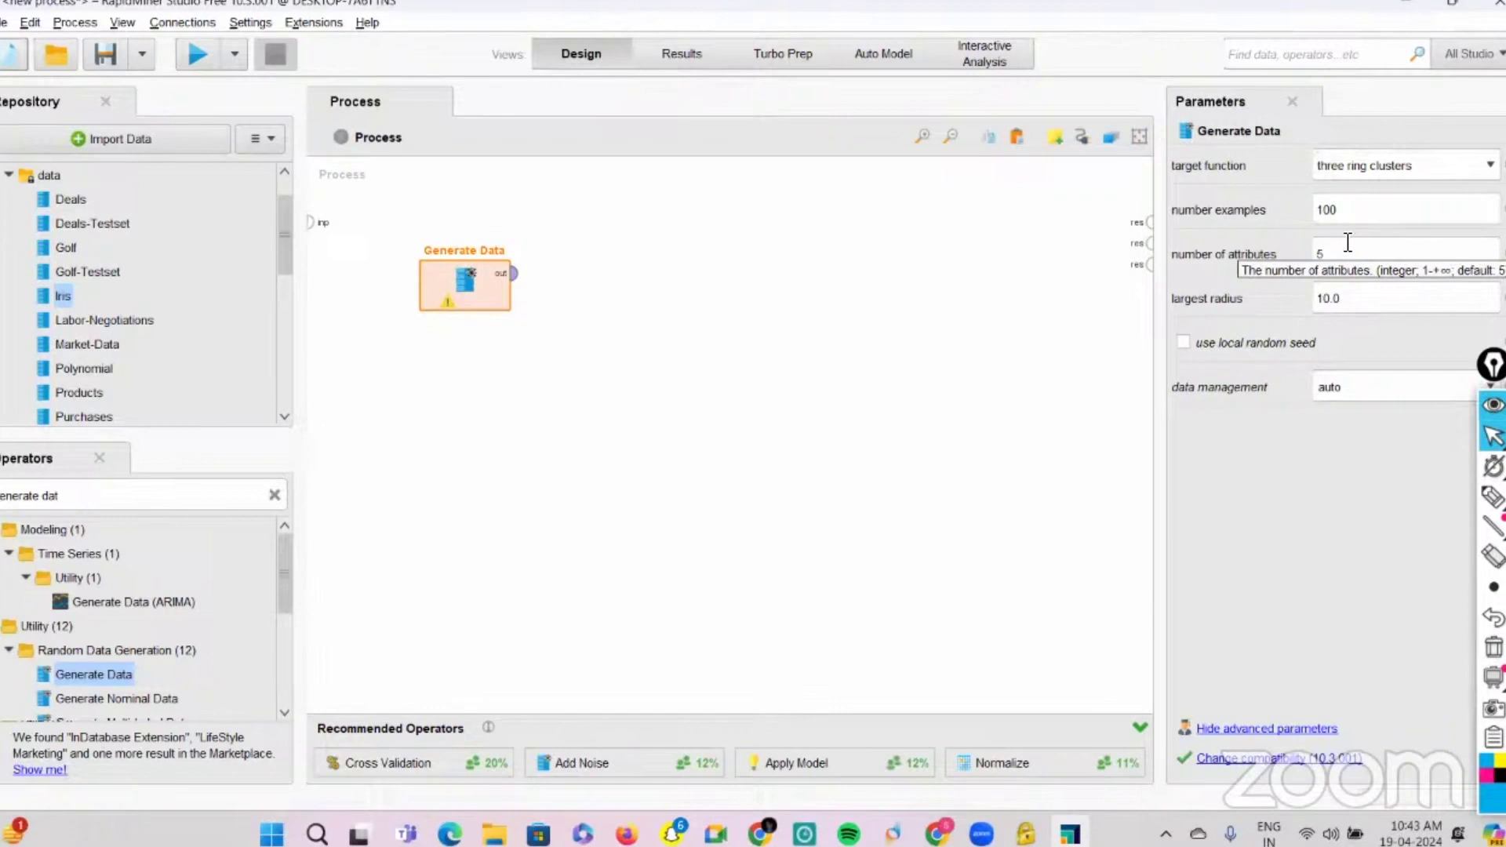
pyautogui.click(1343, 256)
pyautogui.press('BackSpace')
pyautogui.write('2')
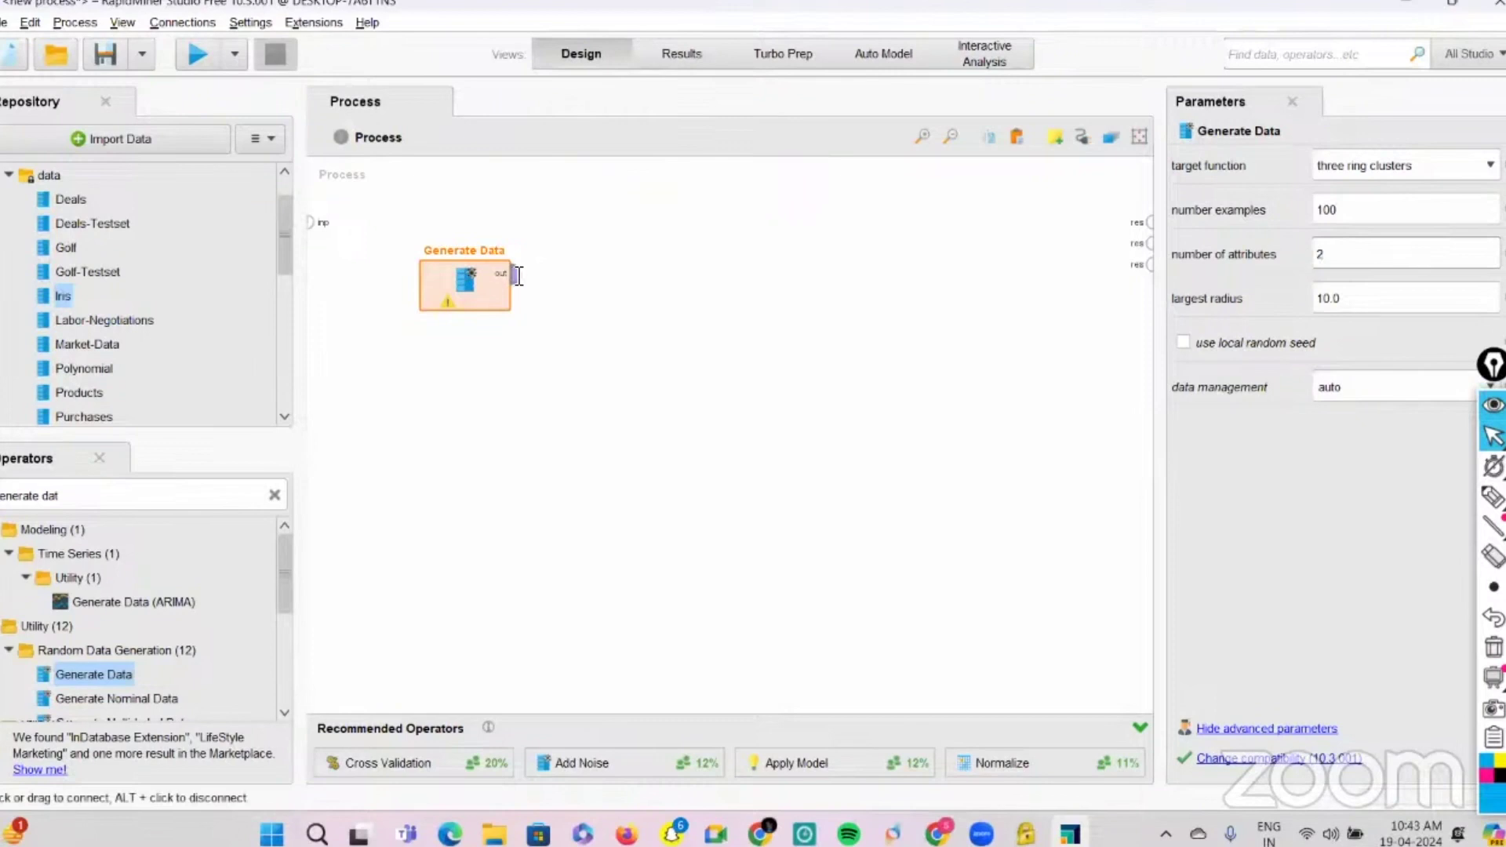
# Step: Connect the Generate Data output to the first result port, run the process and review the generated example set
pyautogui.click(1148, 222)
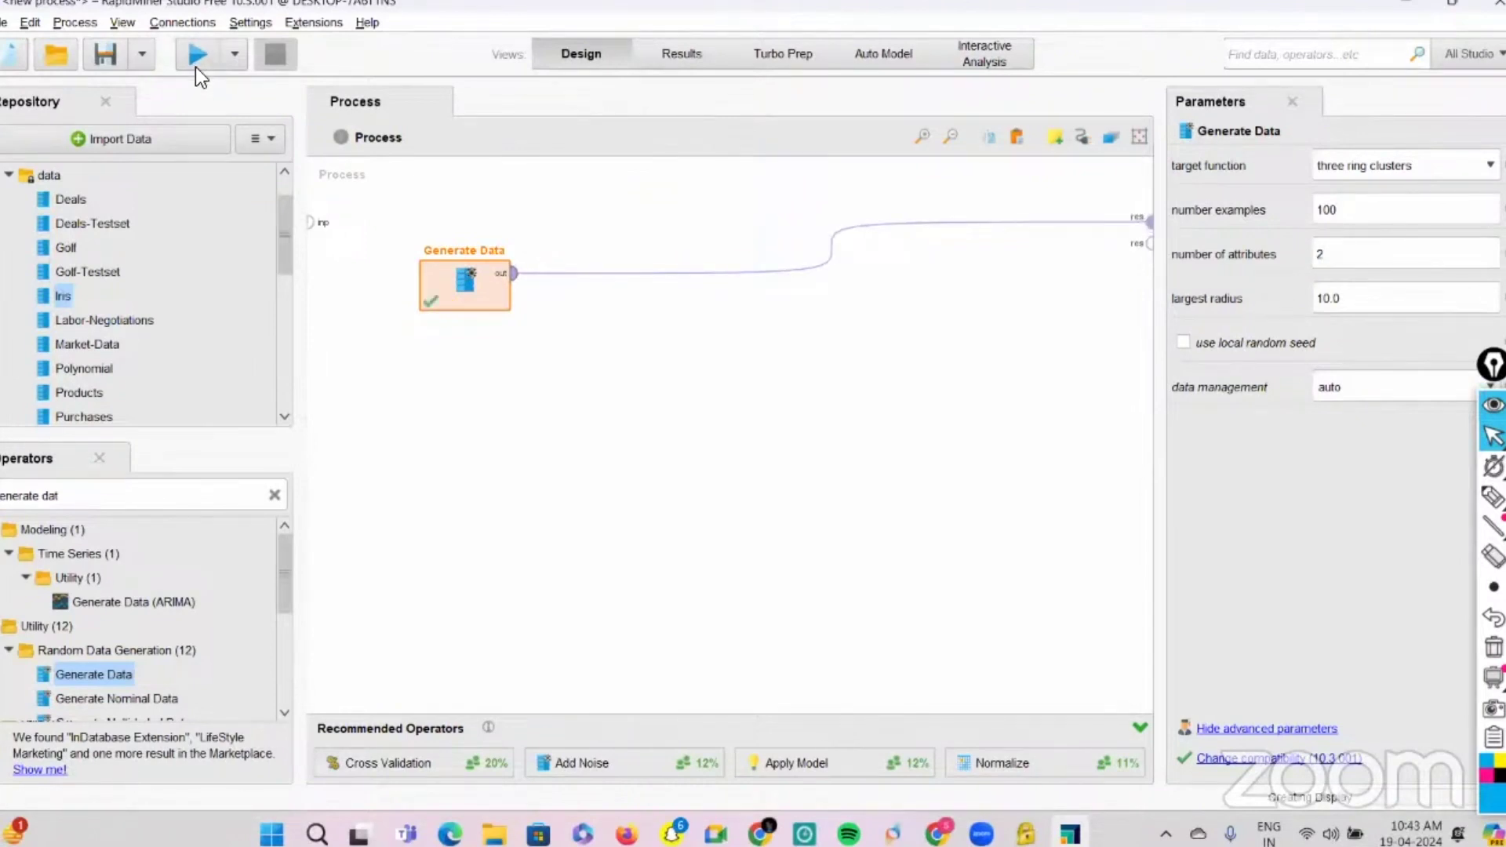
pyautogui.click(196, 66)
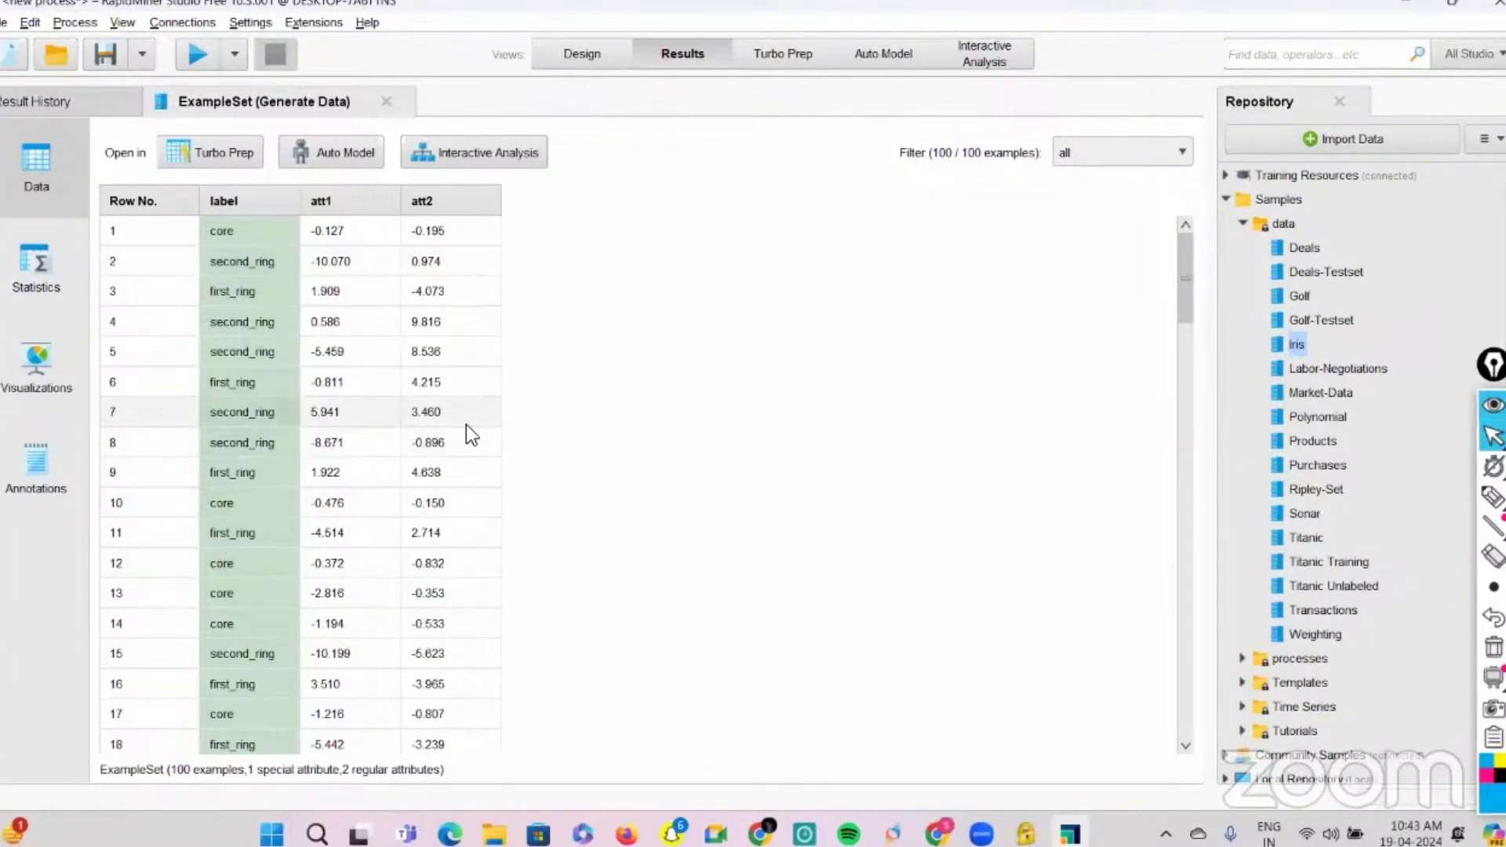
pyautogui.press('F8')
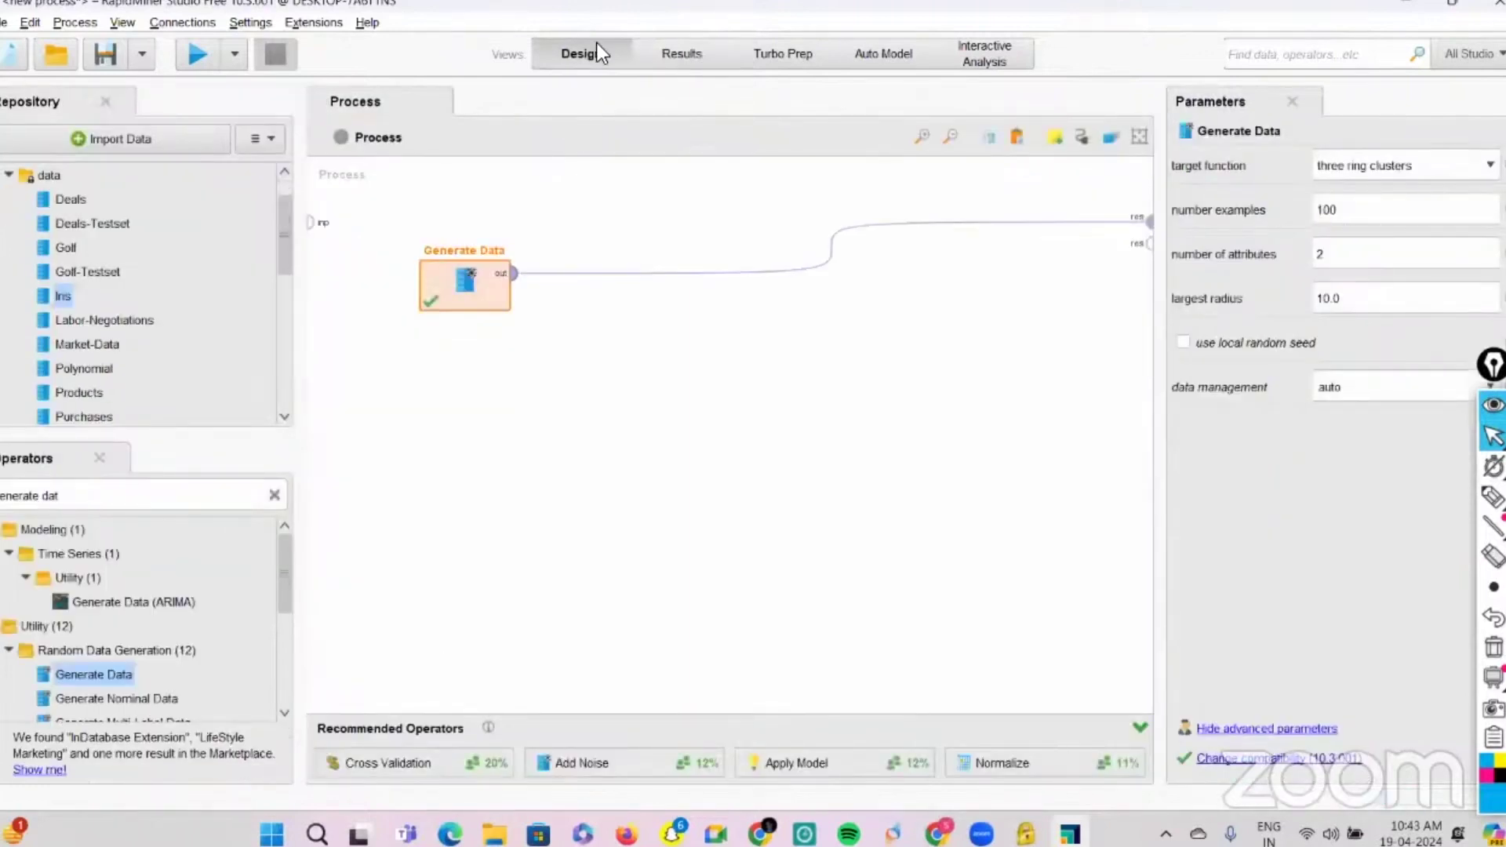
pyautogui.click(670, 45)
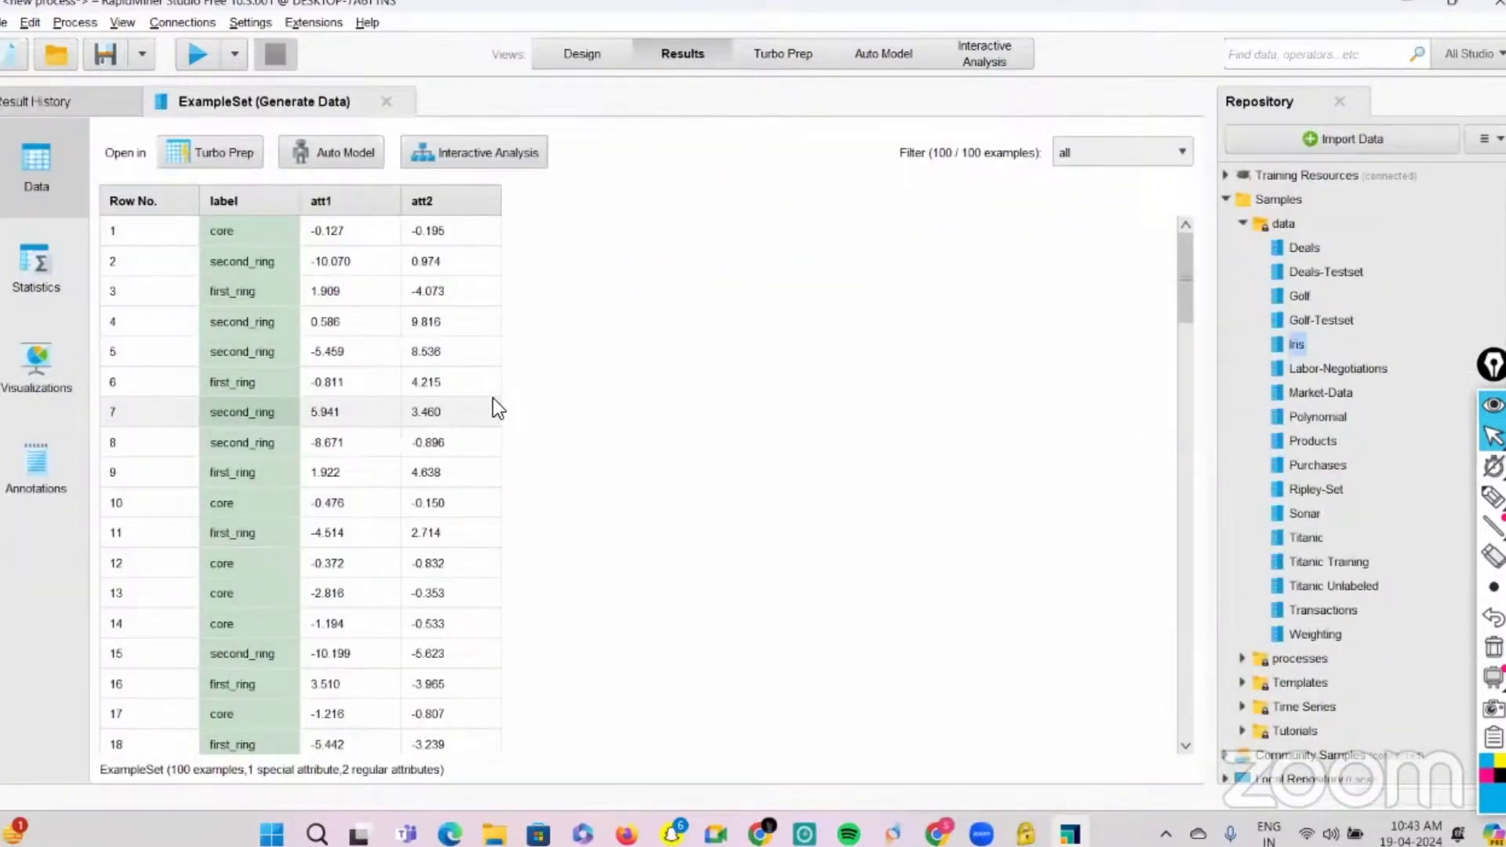
pyautogui.scroll(-1, 496, 407)
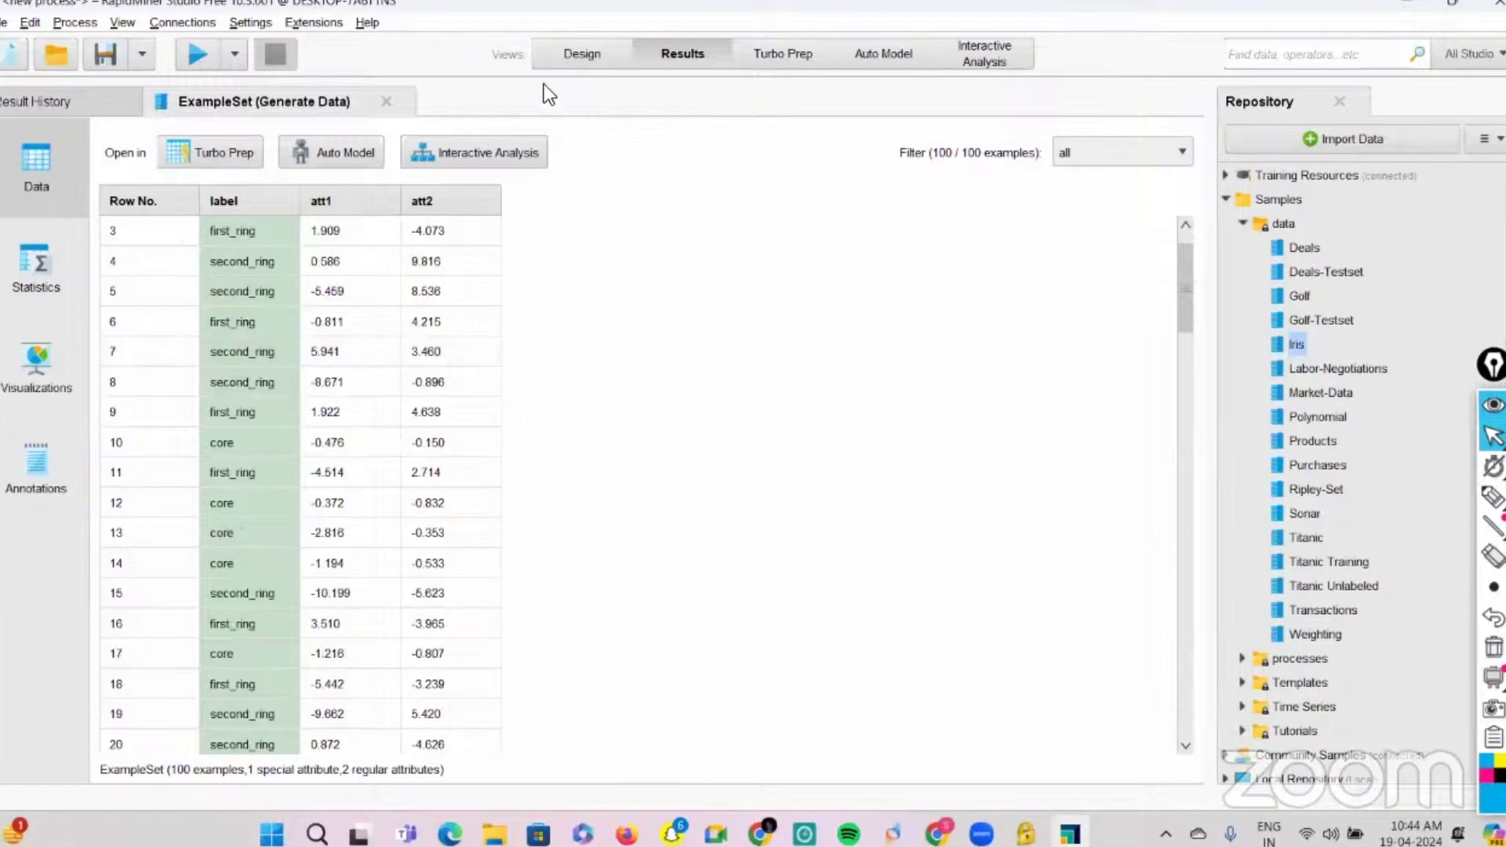
# Step: Insert a Normalize operator between Generate Data and the result port, and set its method to range transformation
pyautogui.click(558, 63)
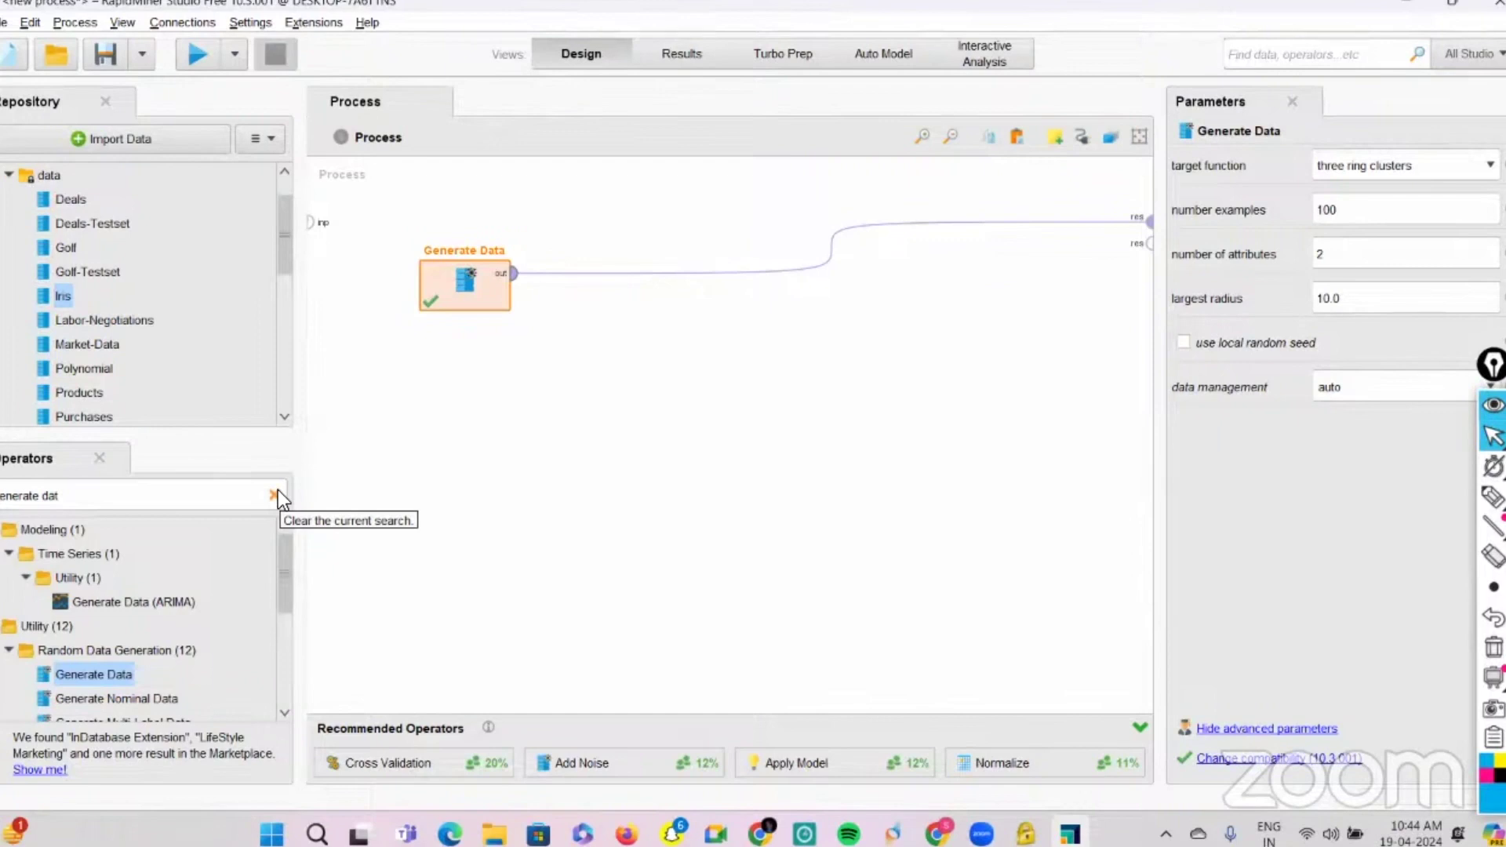
pyautogui.click(278, 494)
pyautogui.write('nor')
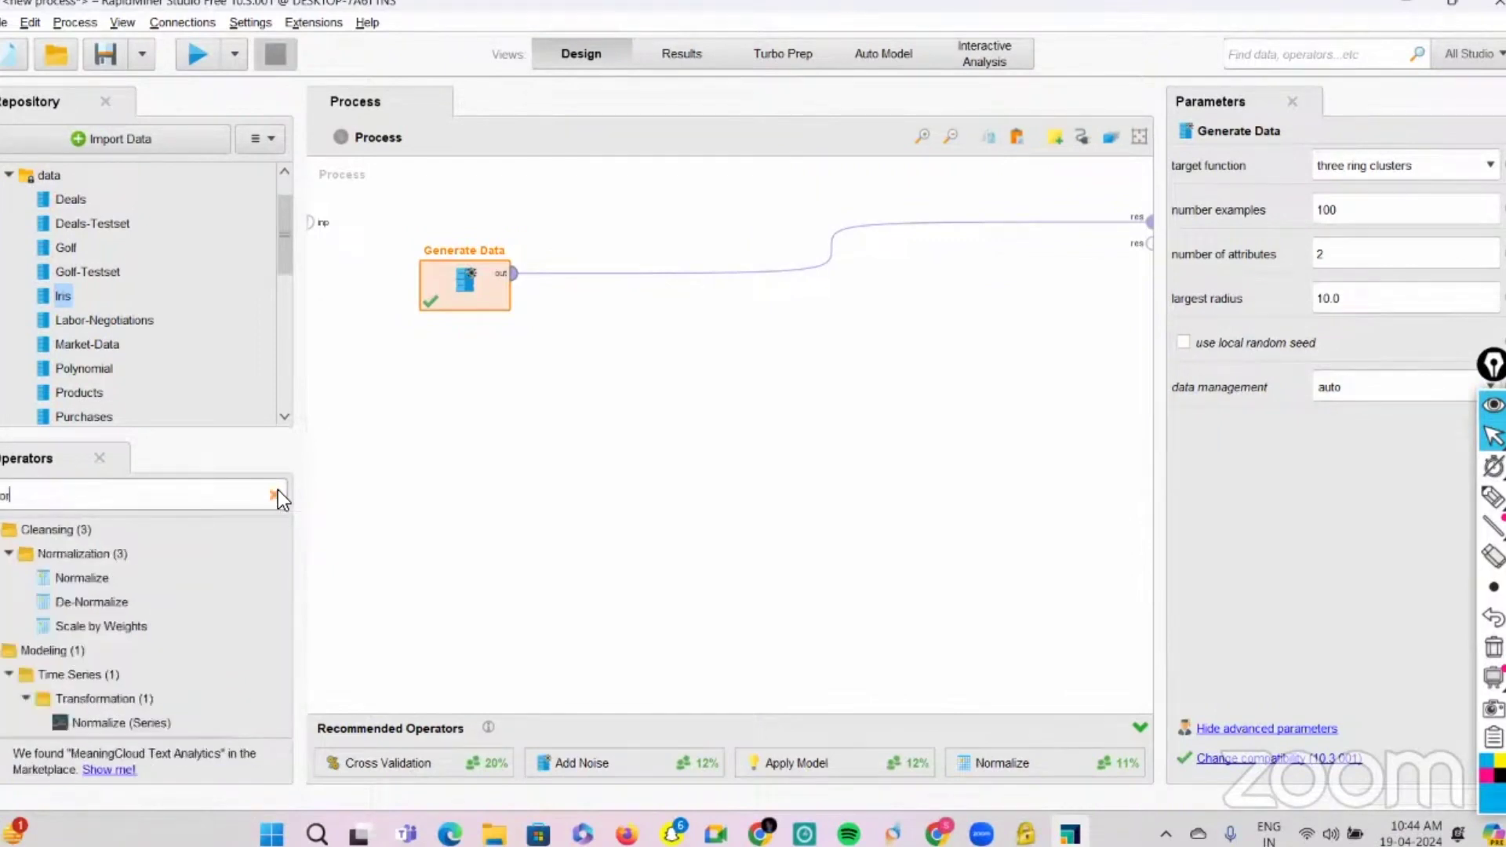
pyautogui.moveTo(104, 579); pyautogui.dragTo(590, 265)
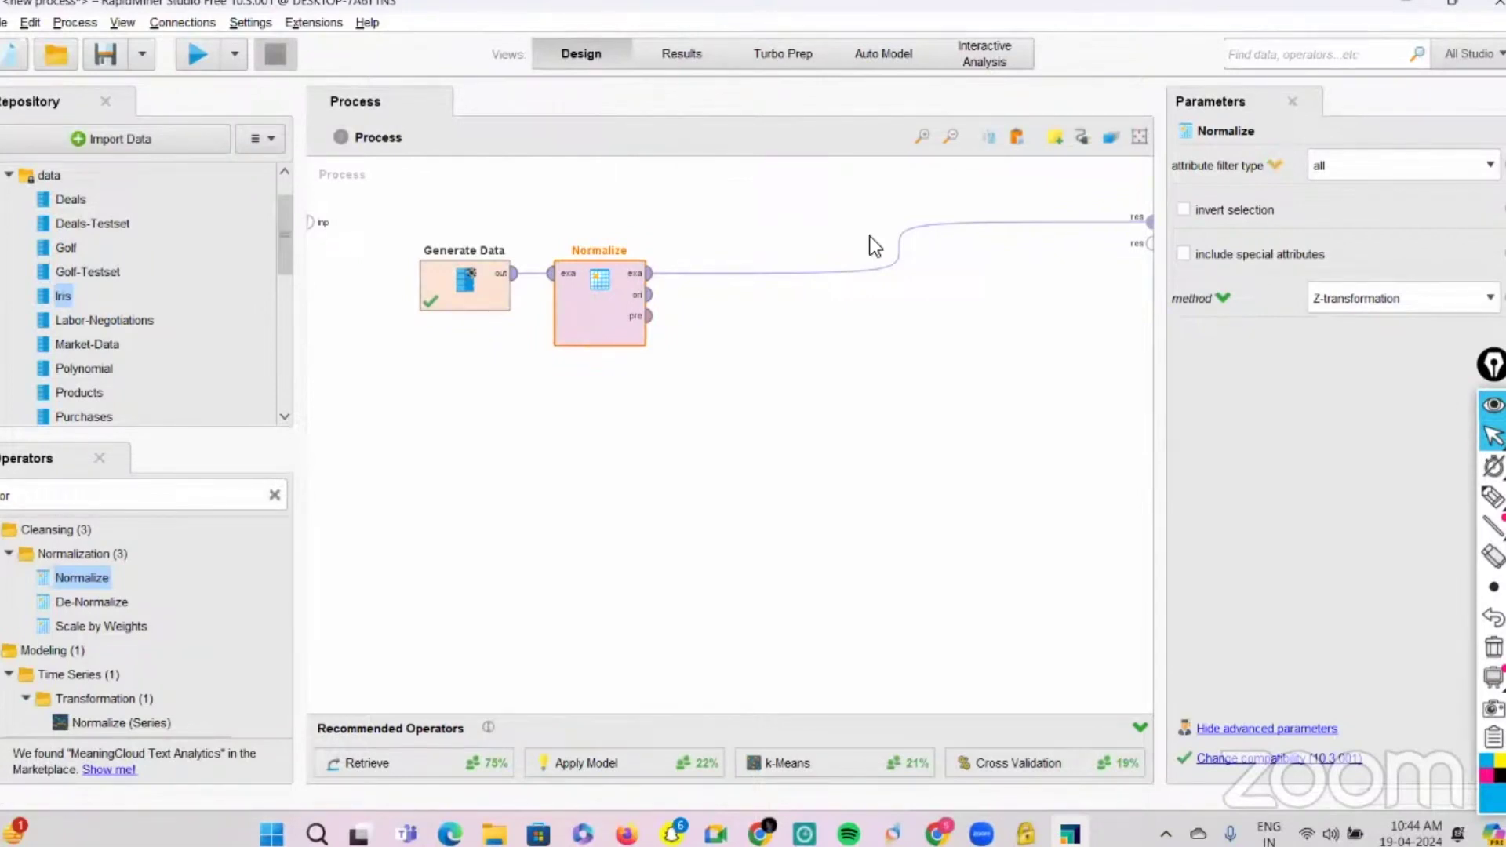
pyautogui.click(1365, 303)
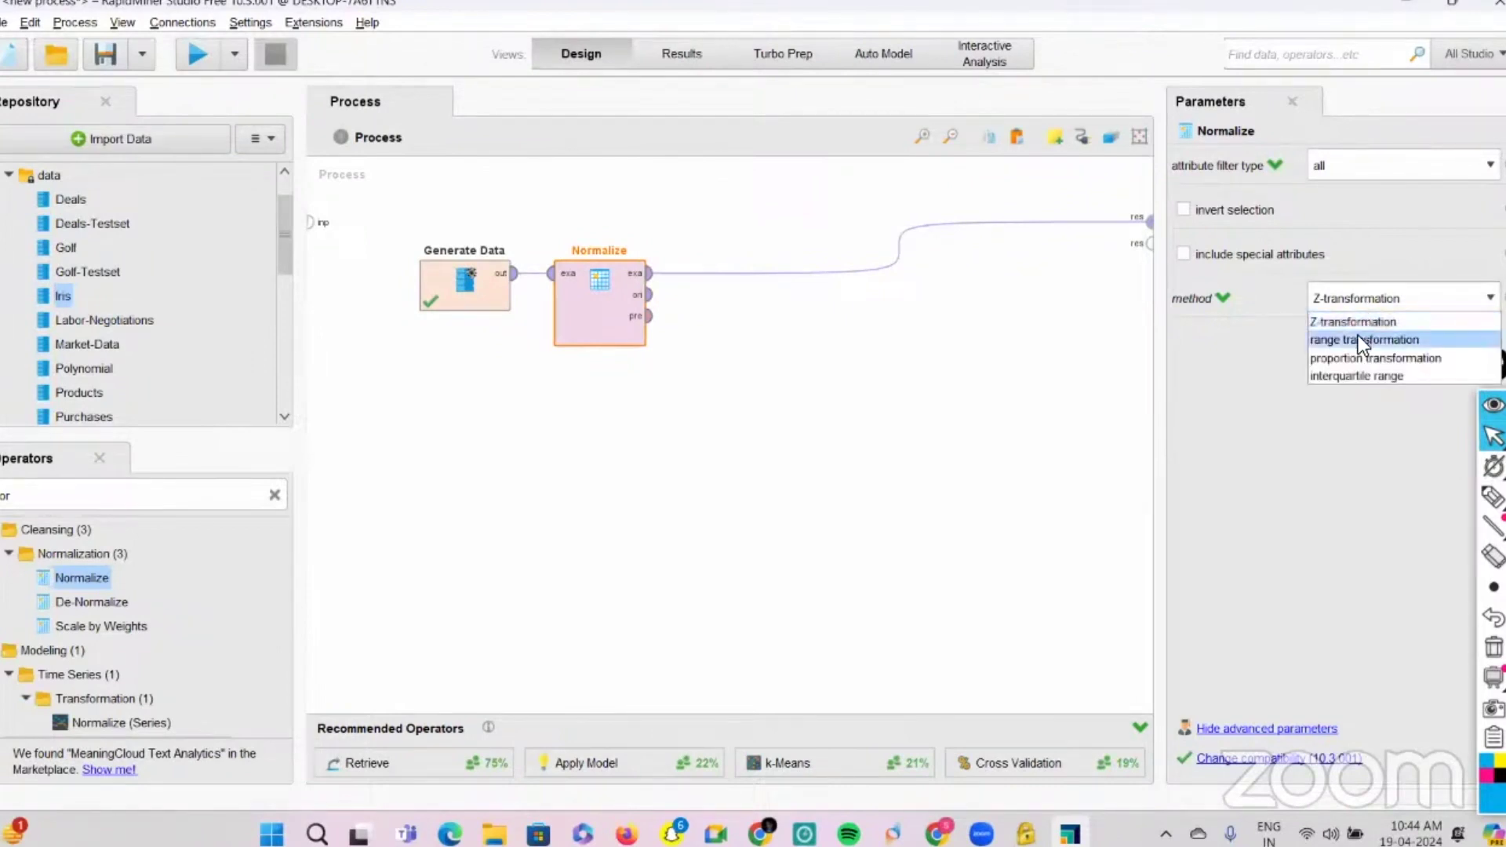
pyautogui.click(1361, 339)
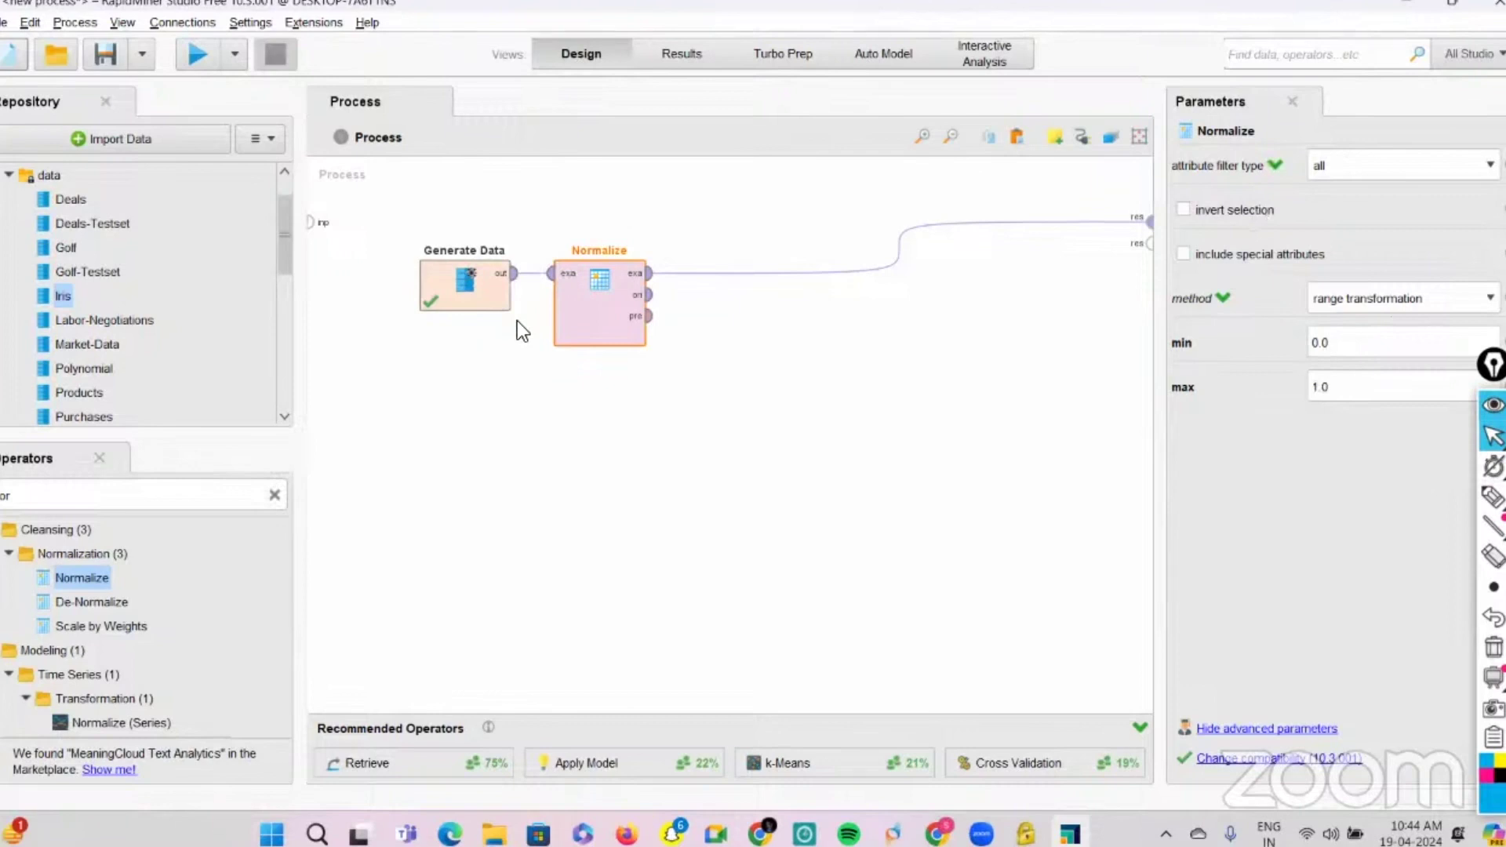
# Step: Search the operators for "dbsc" and insert the DBSCAN operator between Normalize and the result port
pyautogui.click(274, 495)
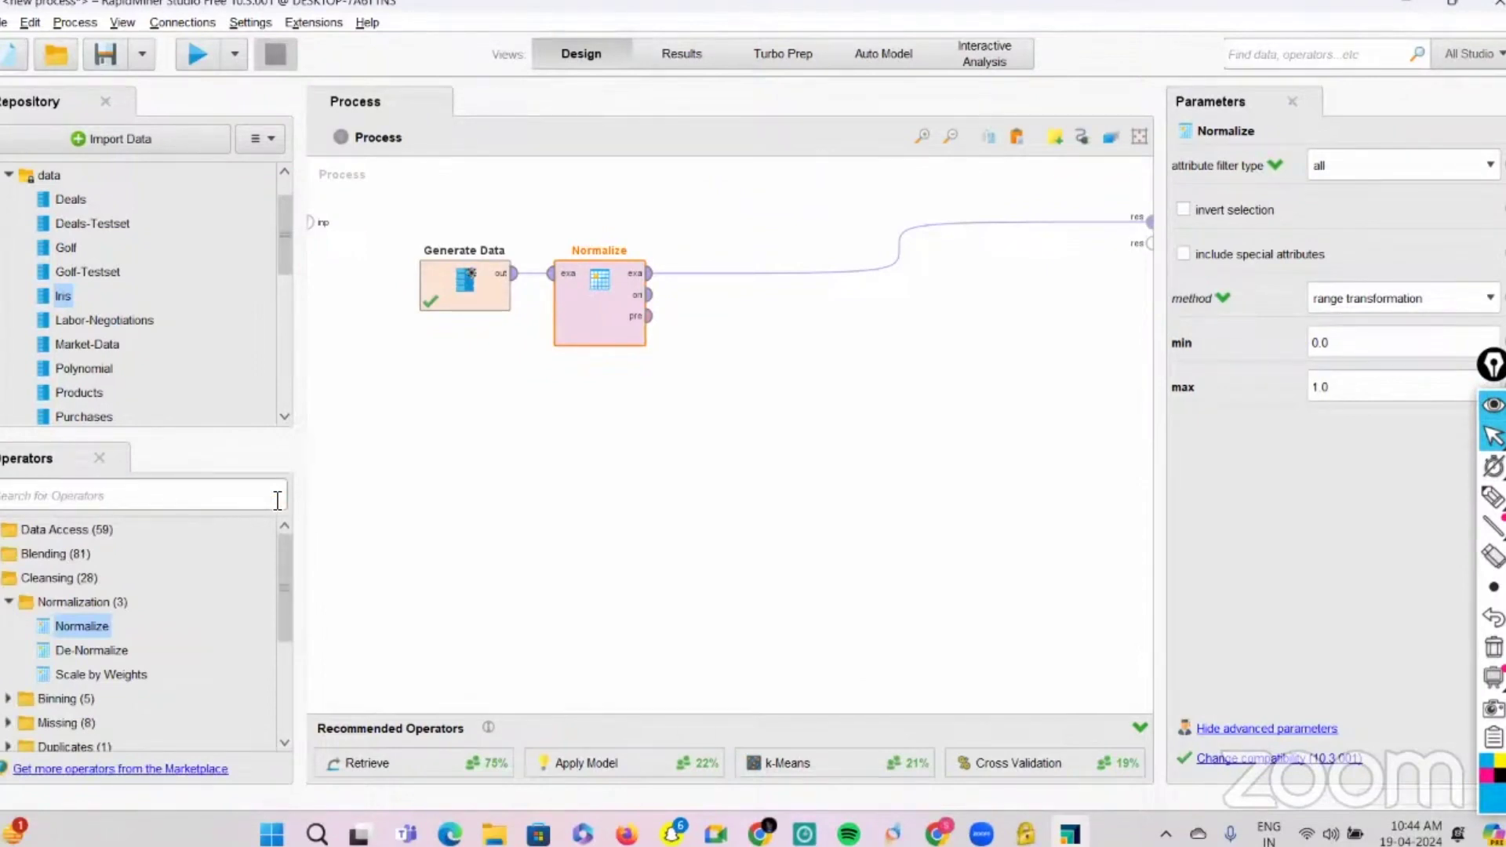
pyautogui.write('dbsc')
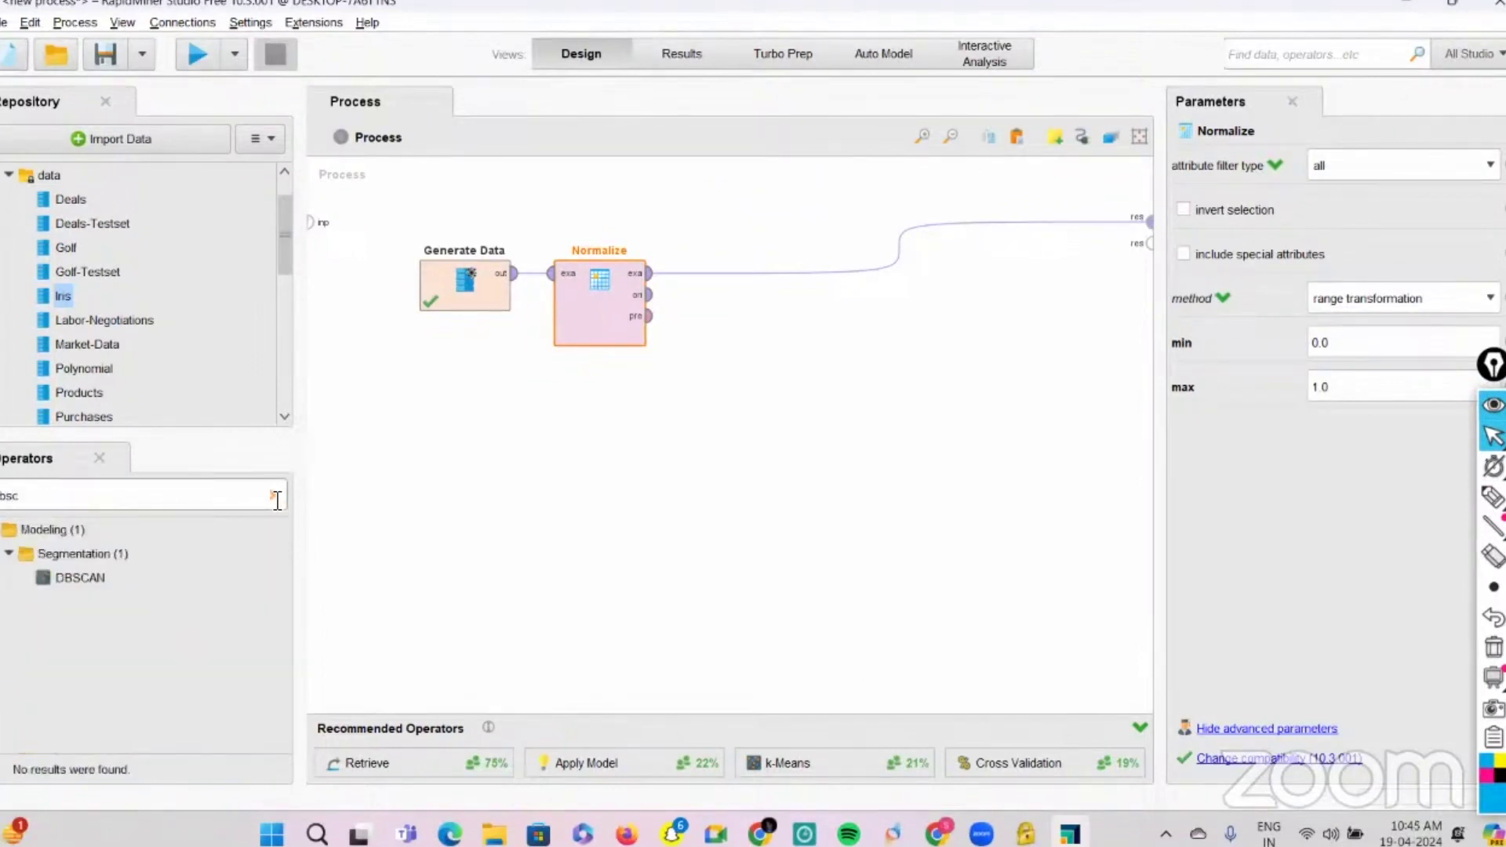
pyautogui.moveTo(70, 581); pyautogui.dragTo(738, 287)
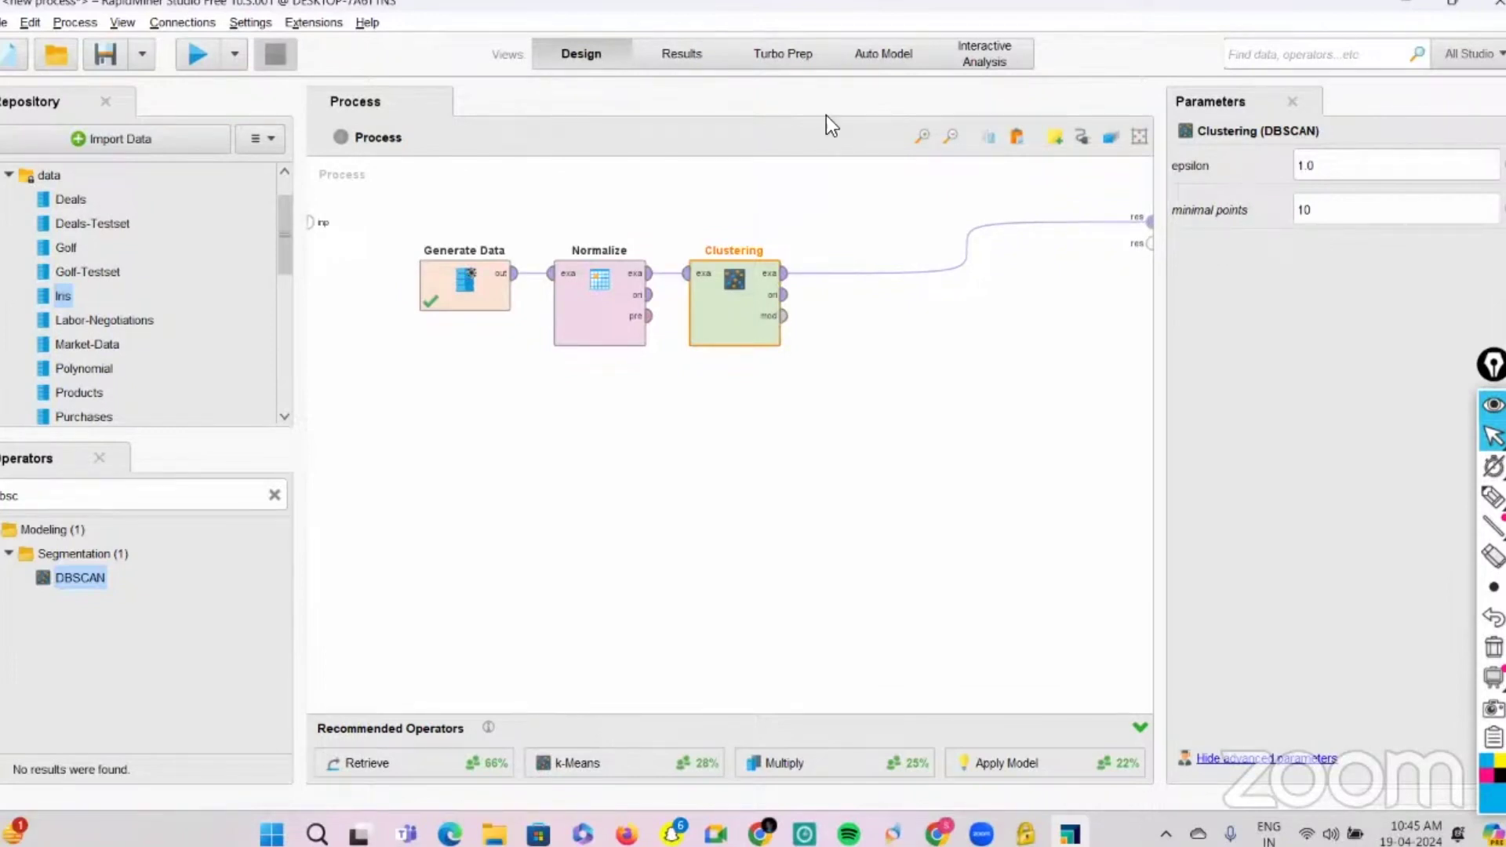
# Step: Run the process and view the clustered example set's statistics and scatter plot
pyautogui.click(202, 59)
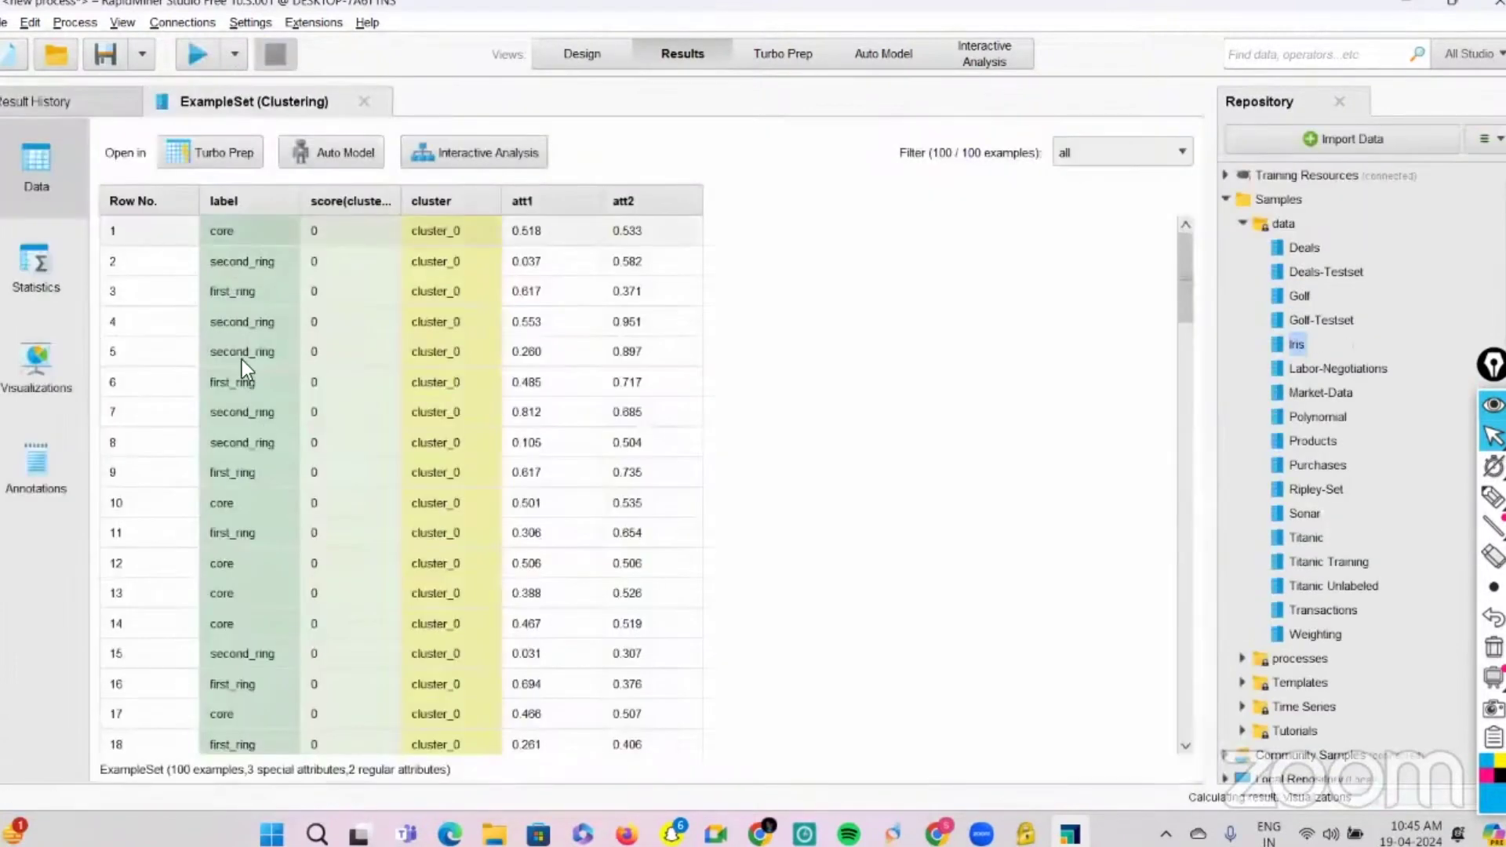
pyautogui.click(37, 284)
pyautogui.click(44, 370)
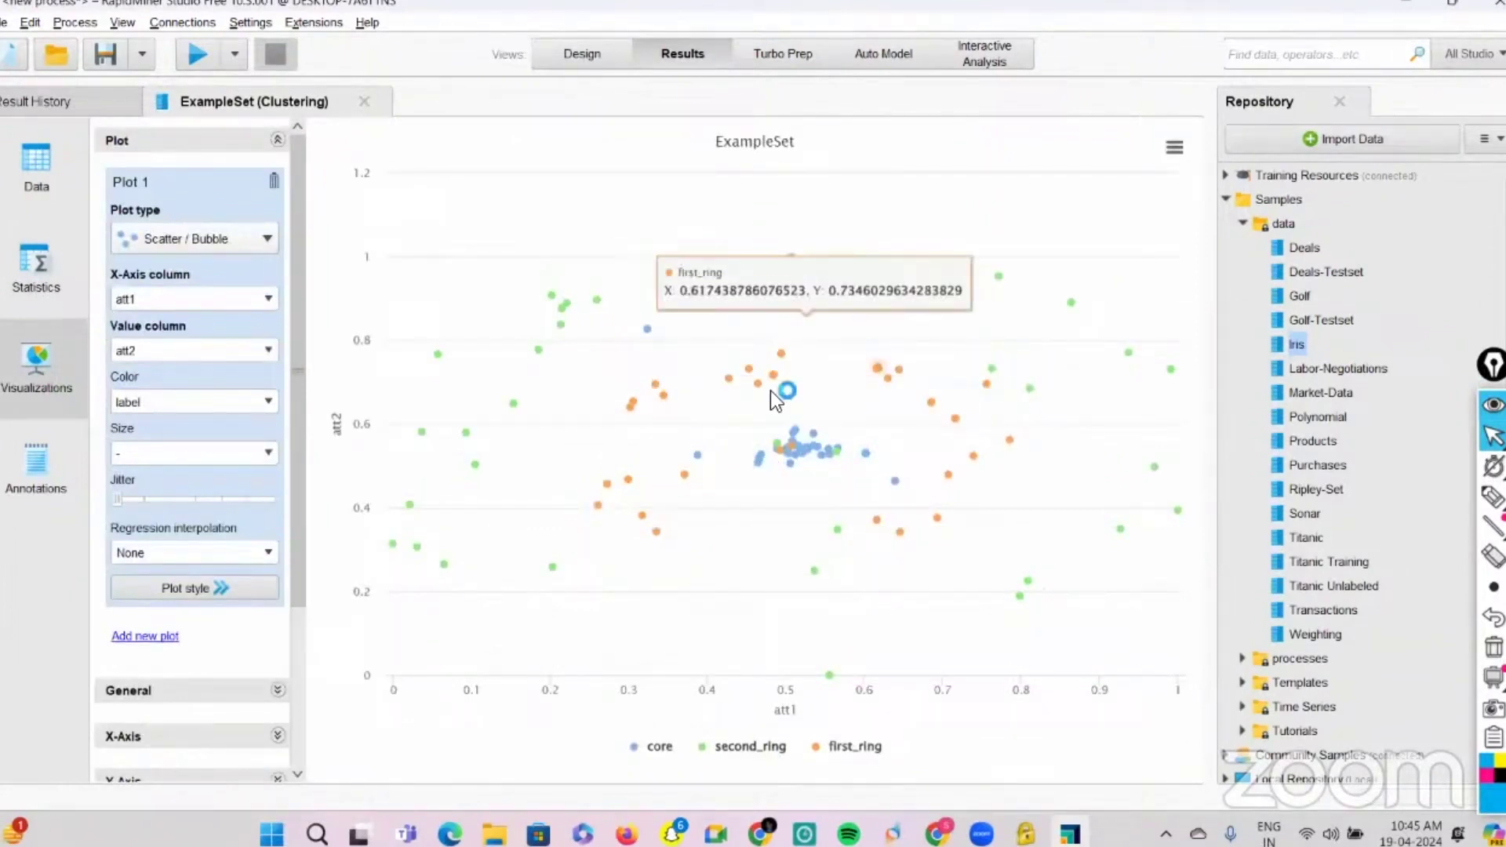
# Step: Set Generate Data's number of examples to 10000, rerun the process and view the clustered example set's scatter plot
pyautogui.click(587, 68)
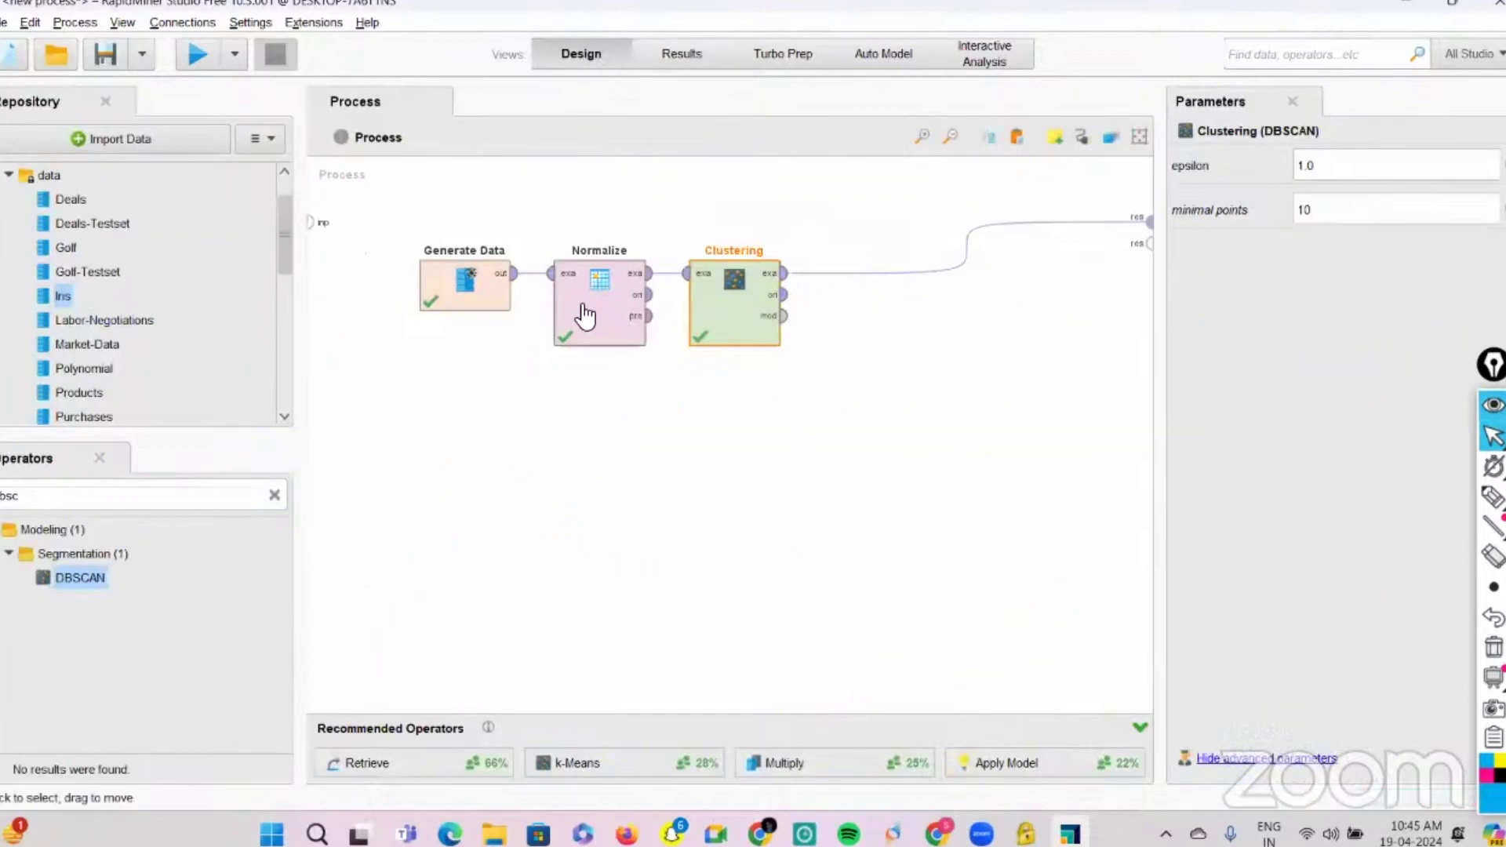
pyautogui.click(584, 316)
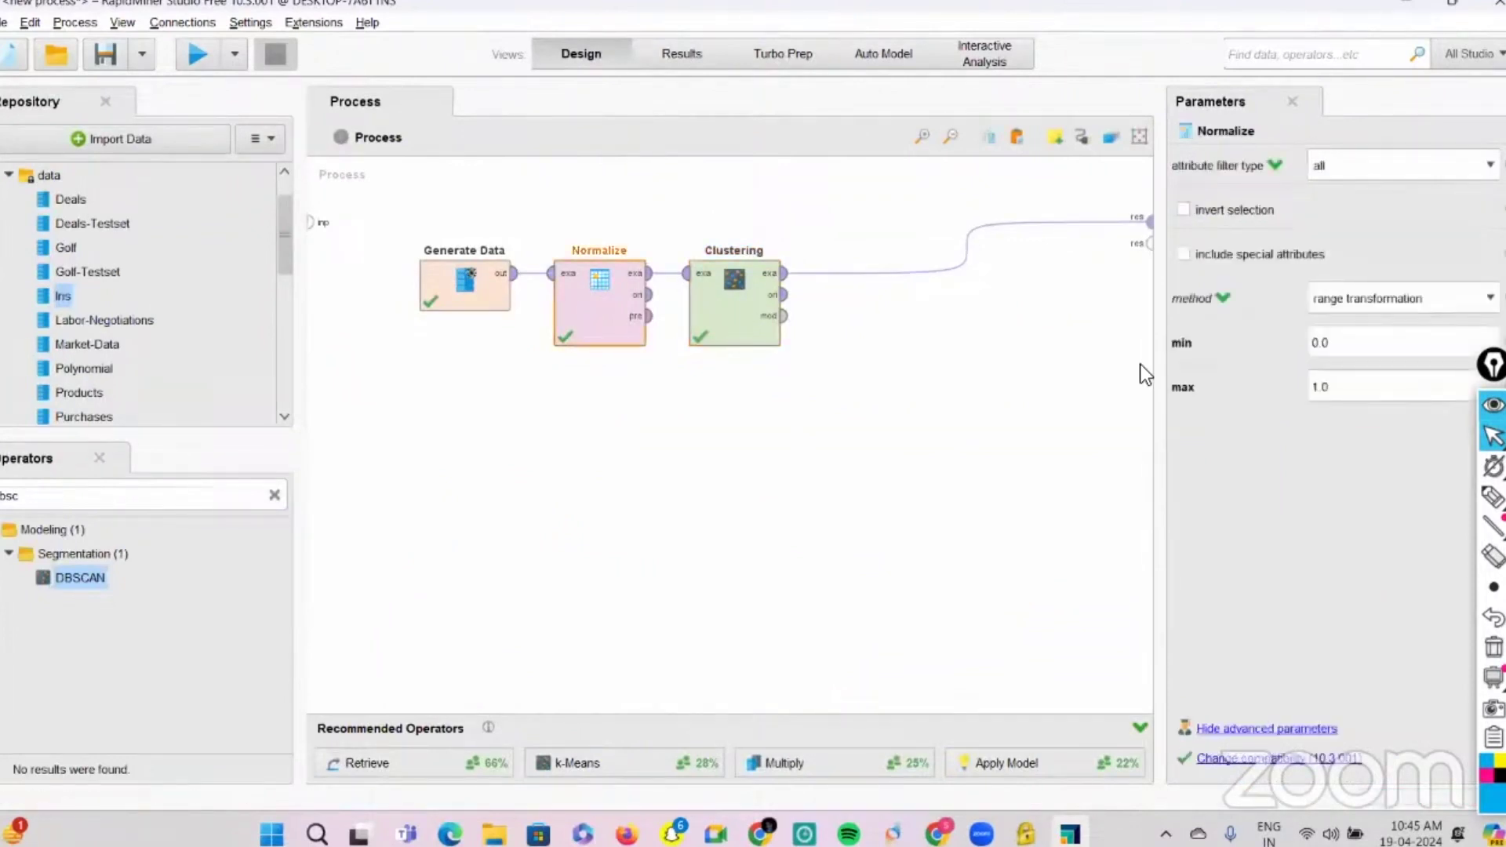
pyautogui.click(426, 265)
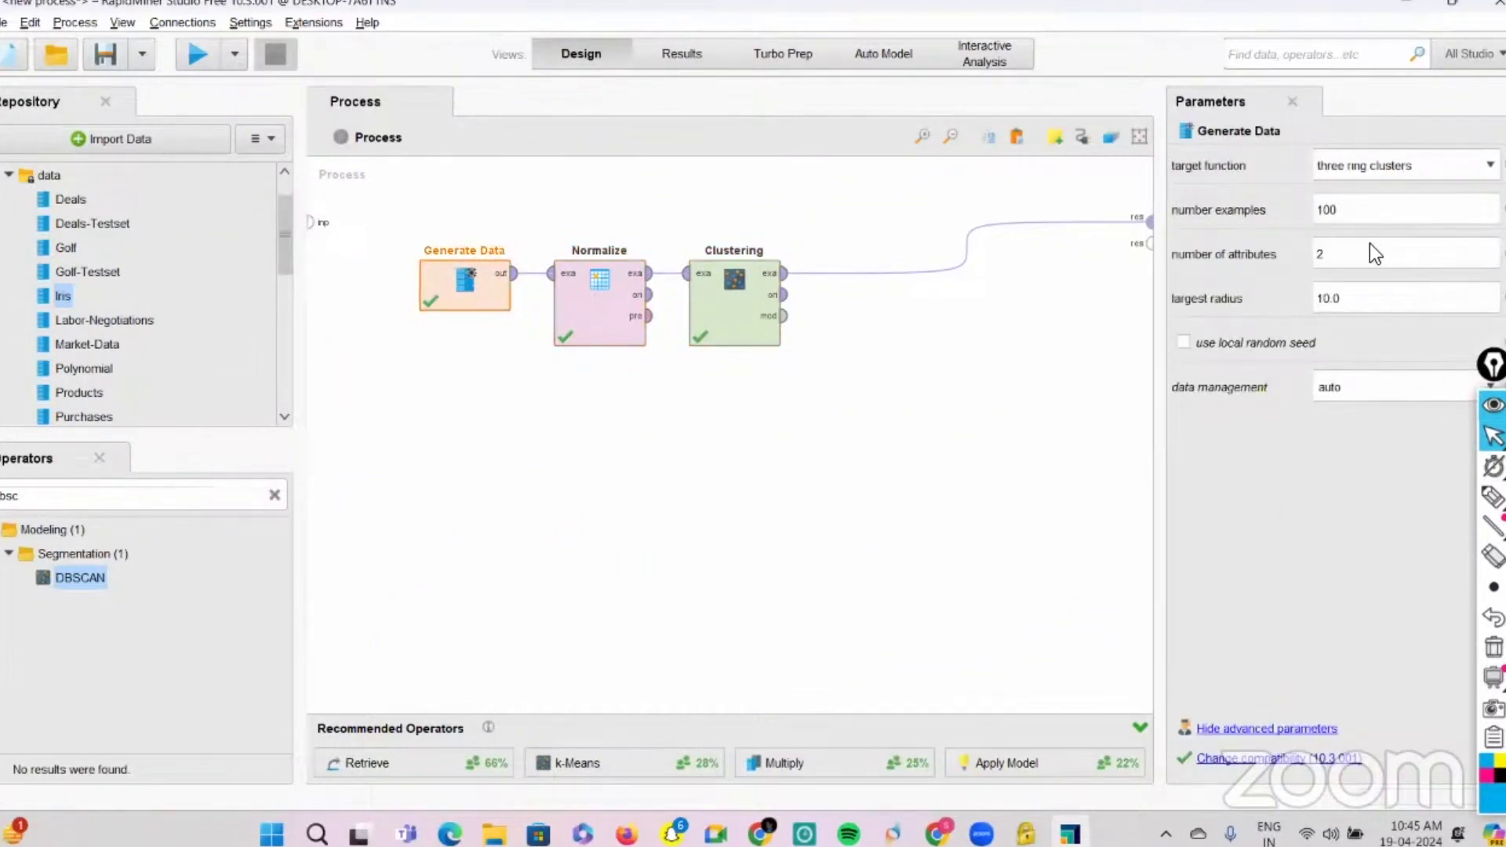
pyautogui.write('00')
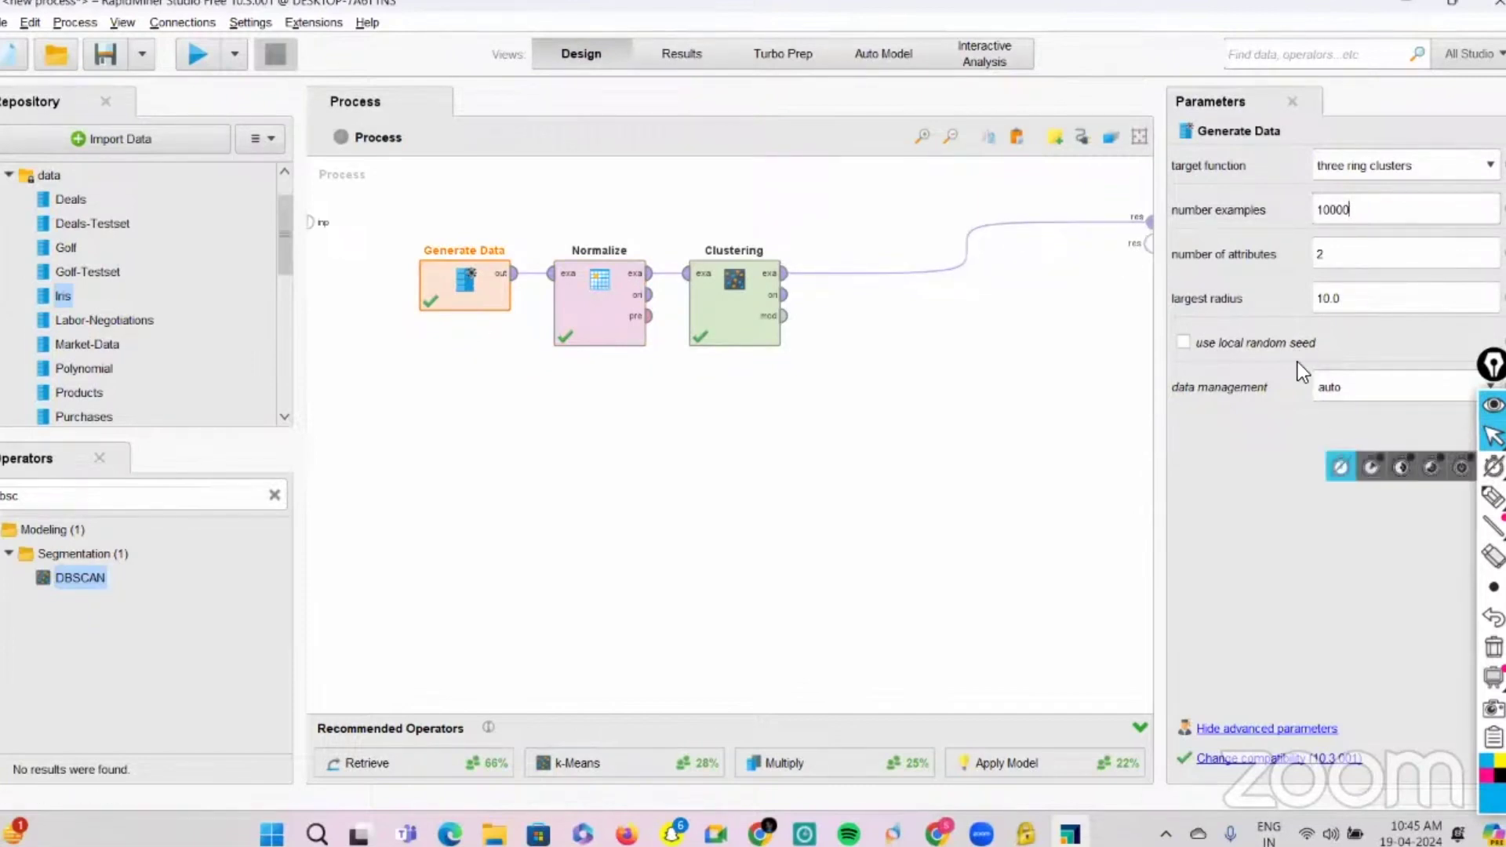
pyautogui.click(197, 54)
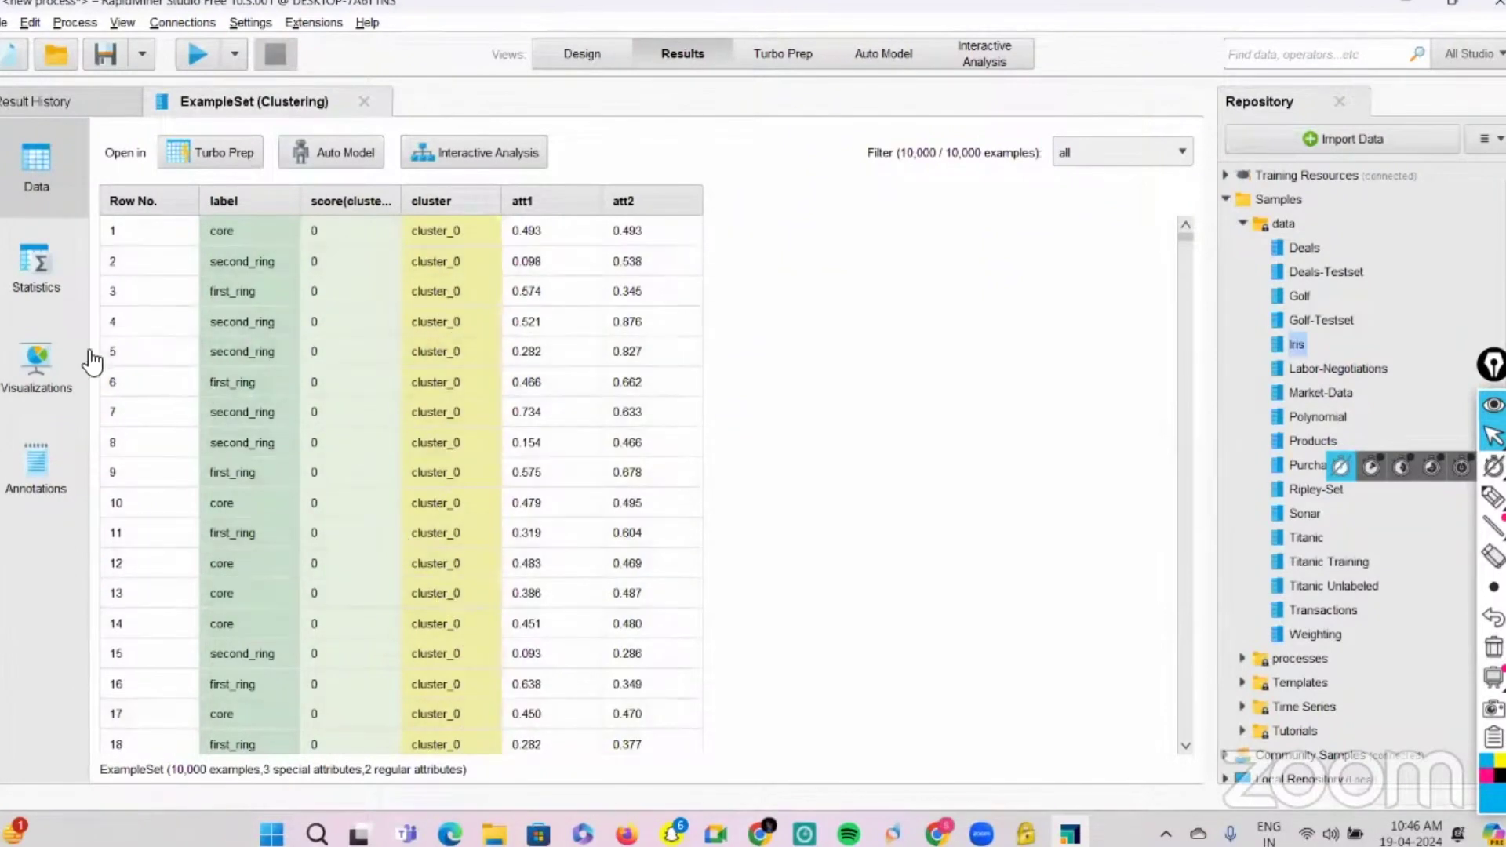
pyautogui.click(60, 368)
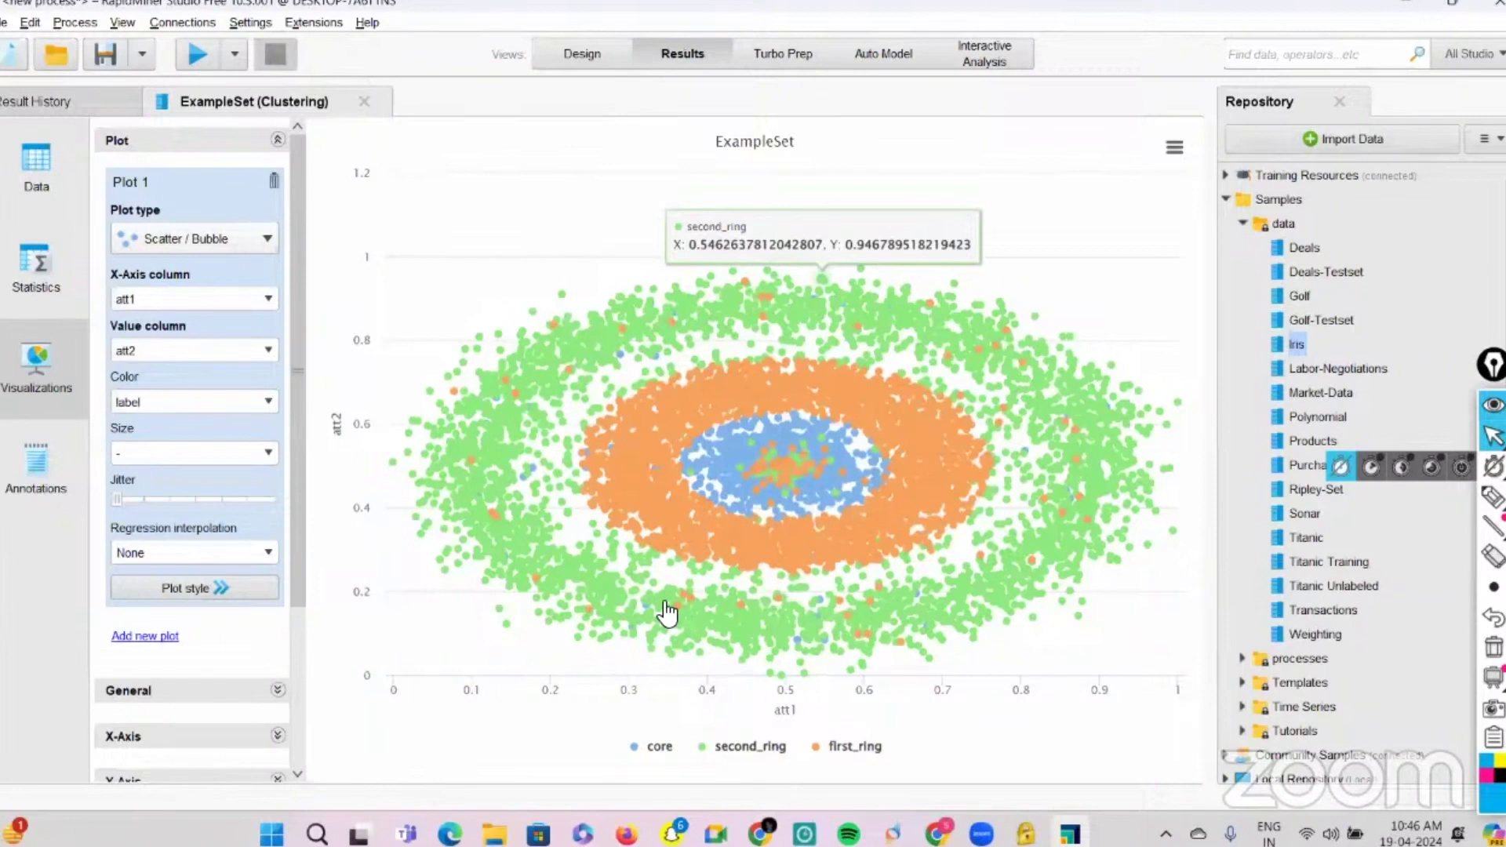
# Step: Connect the Clustering operator's original output to the second result port, rerun the process and view the normalized example set's scatter plot
pyautogui.click(595, 67)
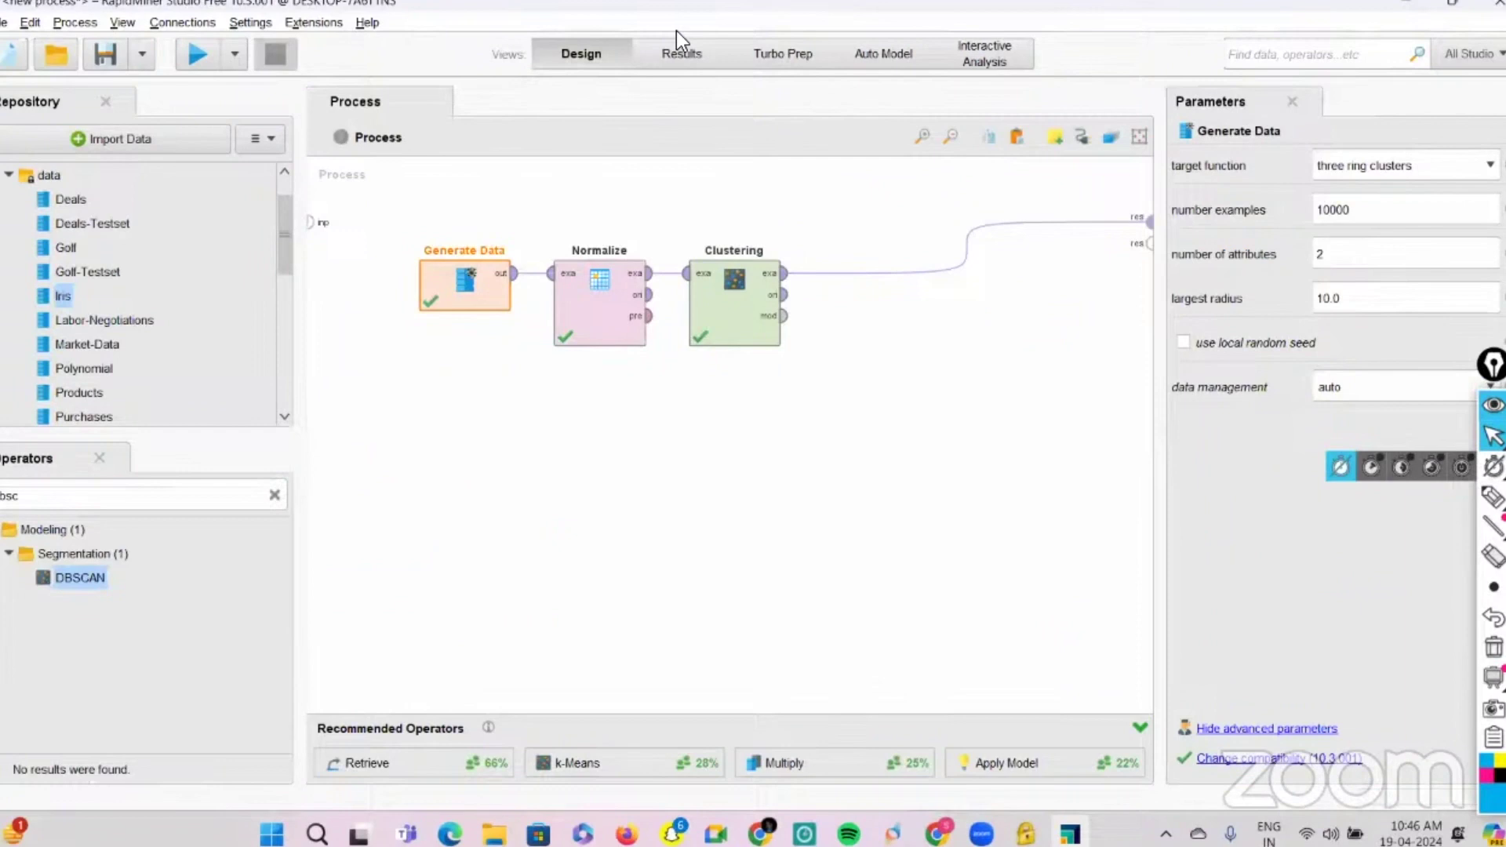
pyautogui.click(785, 295)
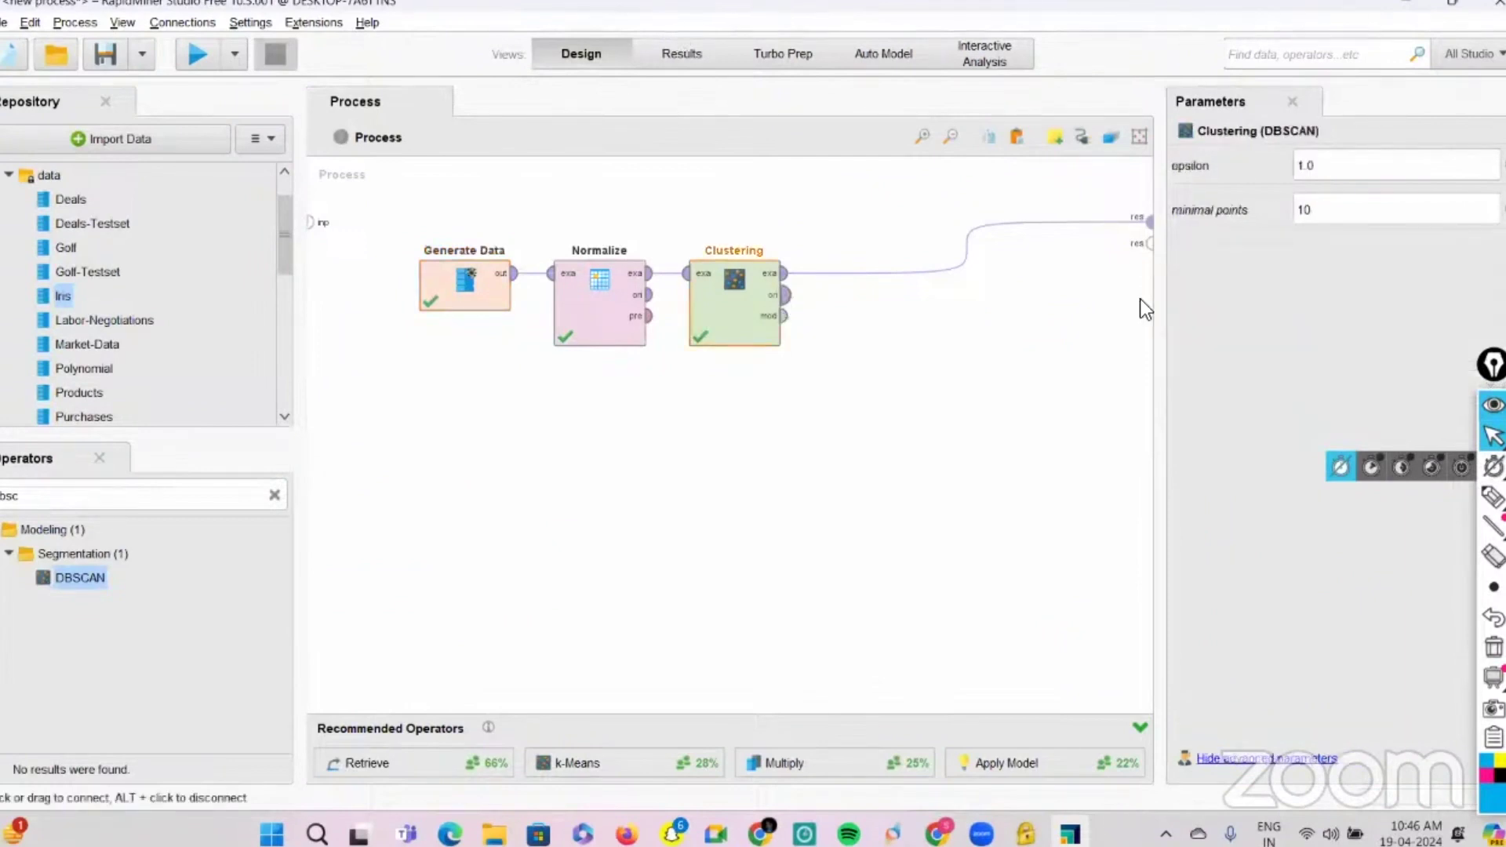
pyautogui.click(1149, 243)
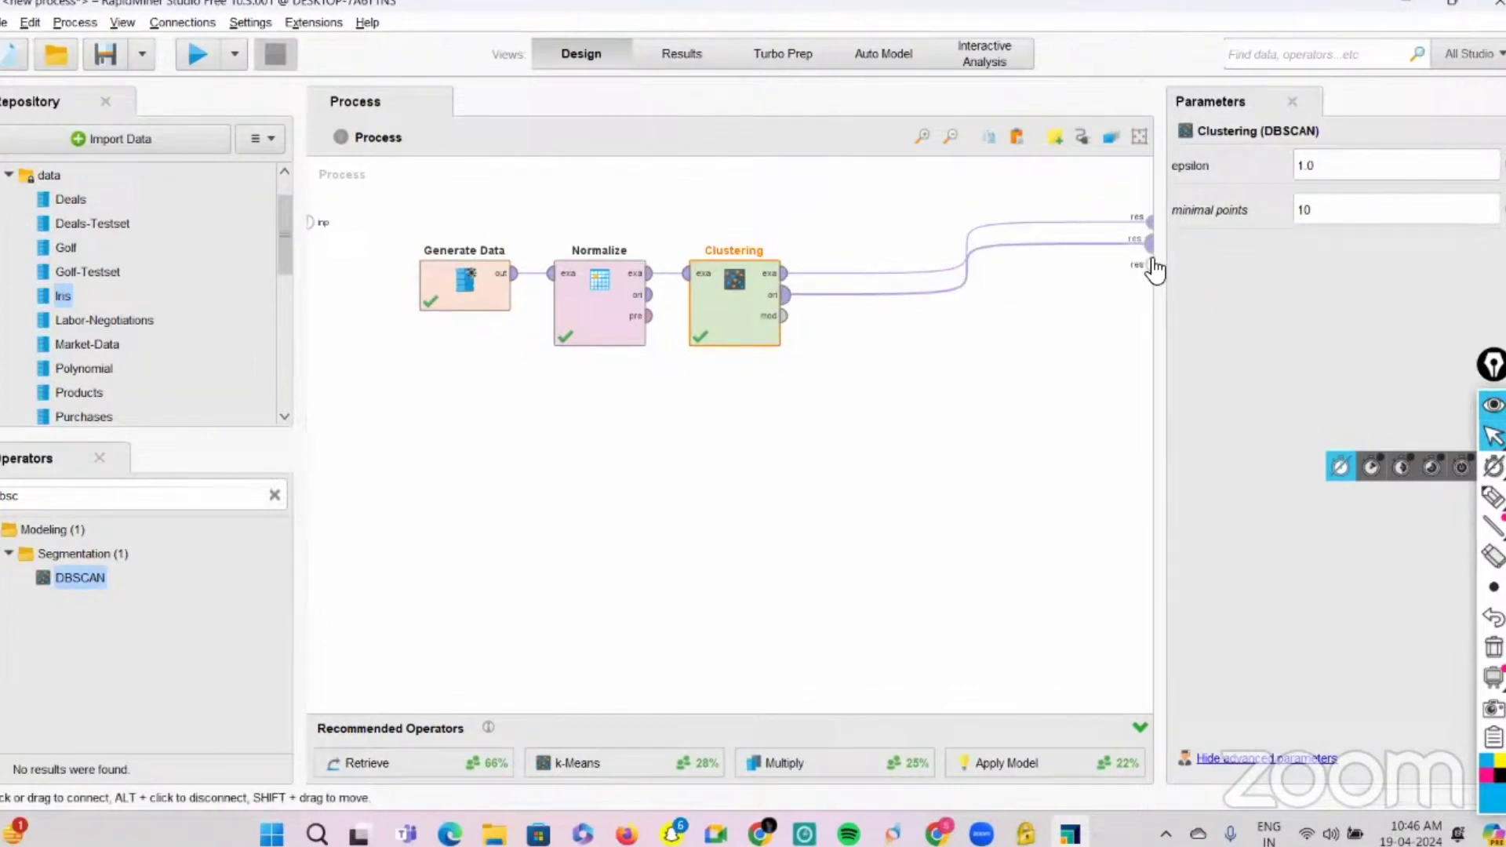
pyautogui.press('F11')
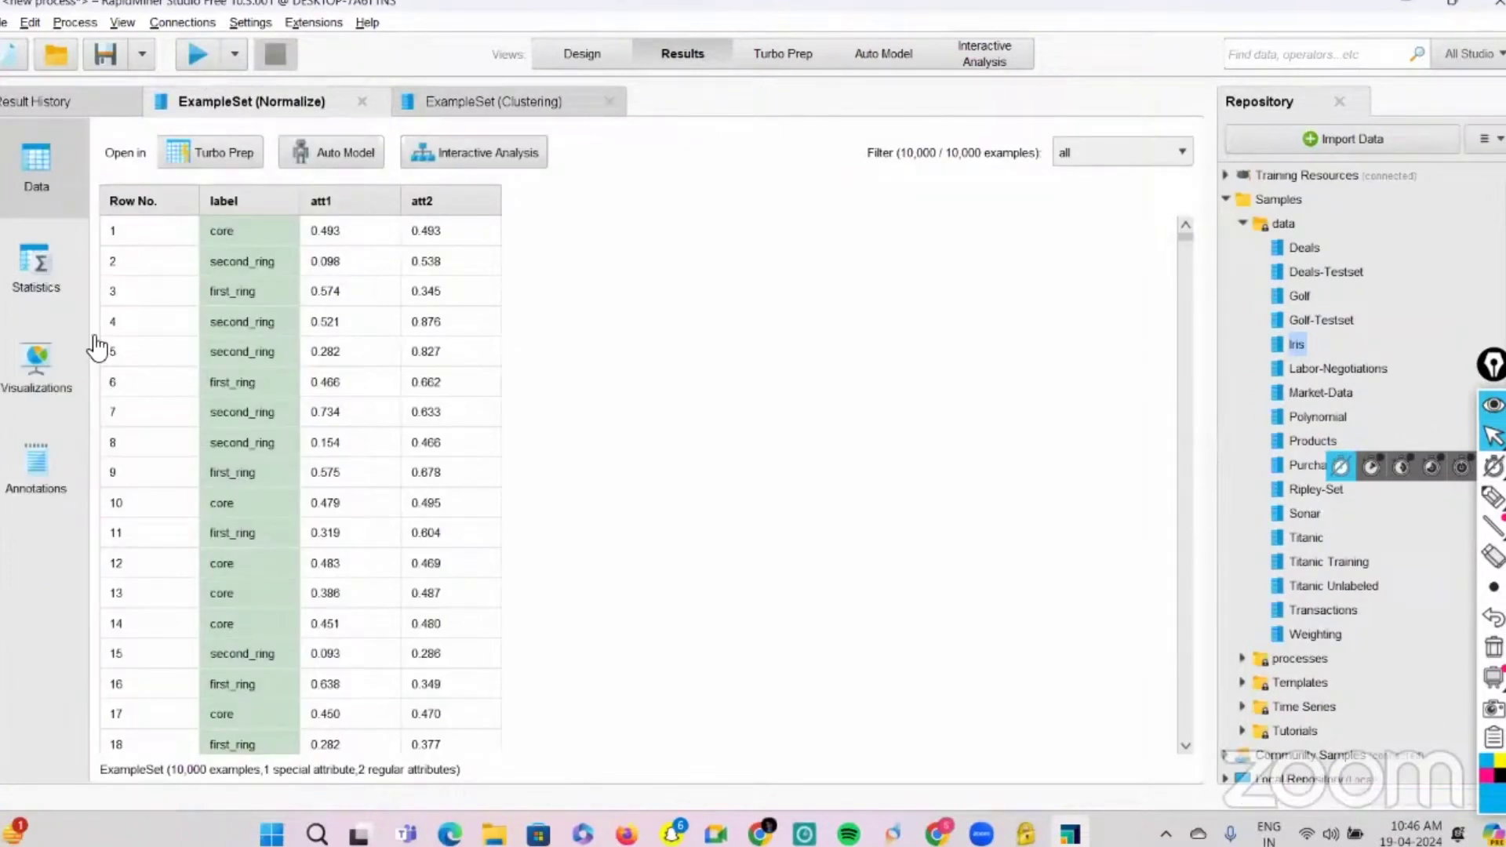
pyautogui.click(63, 389)
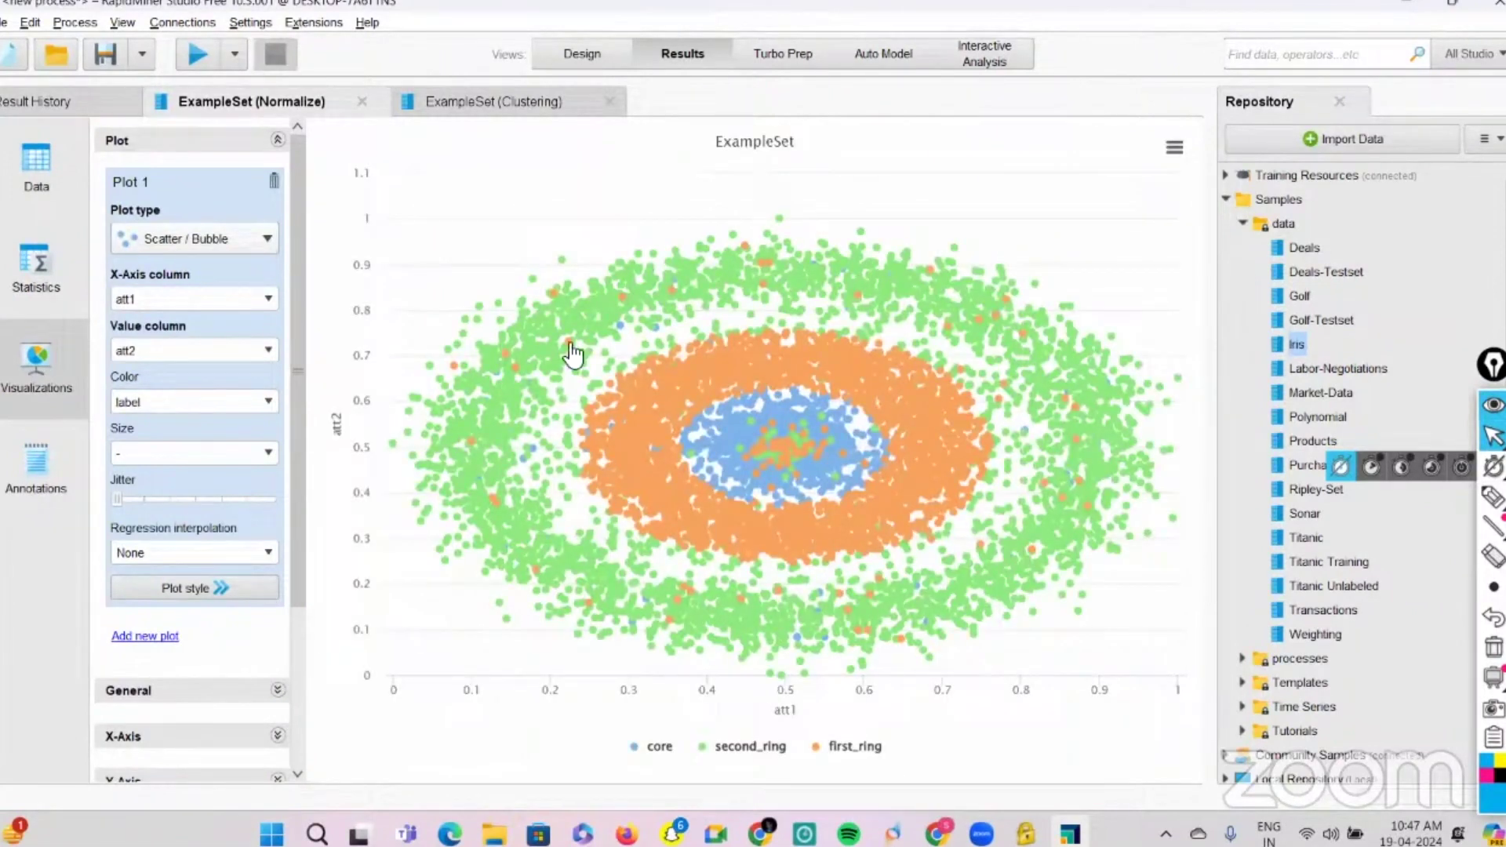
pyautogui.click(424, 124)
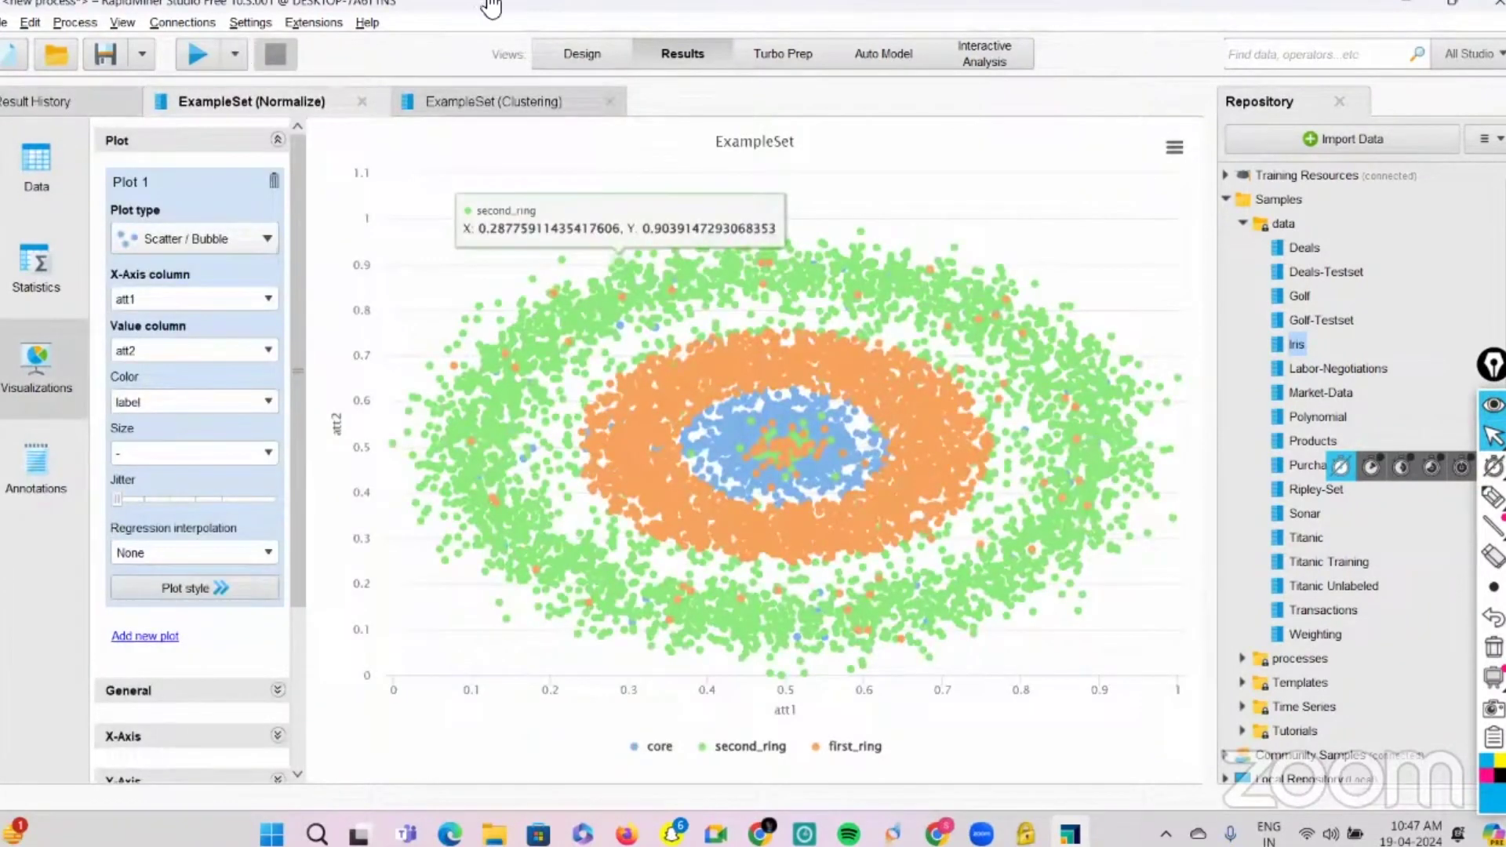
pyautogui.click(549, 55)
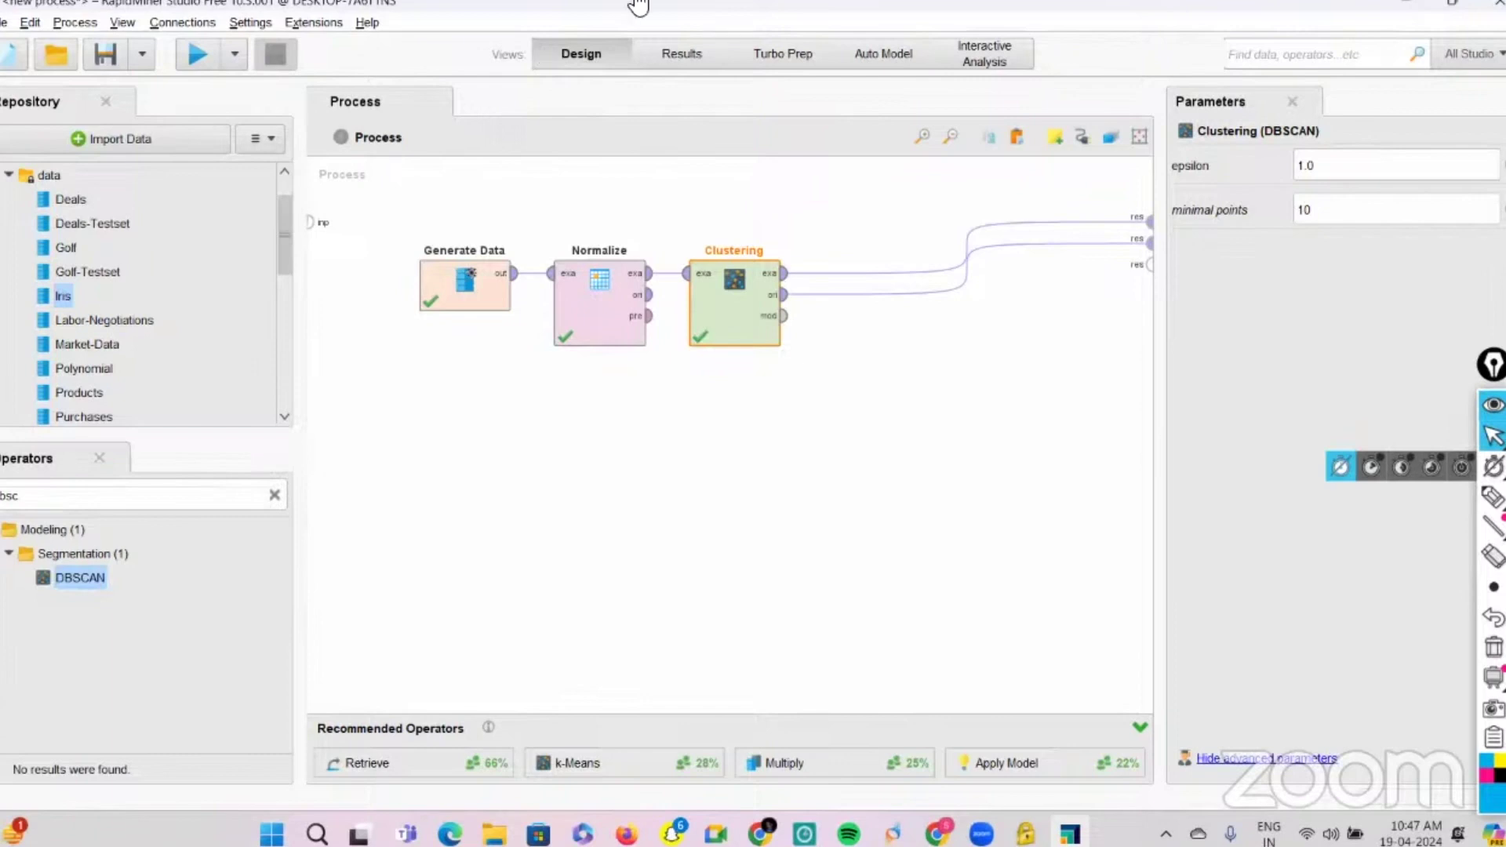
pyautogui.moveTo(565, 276)
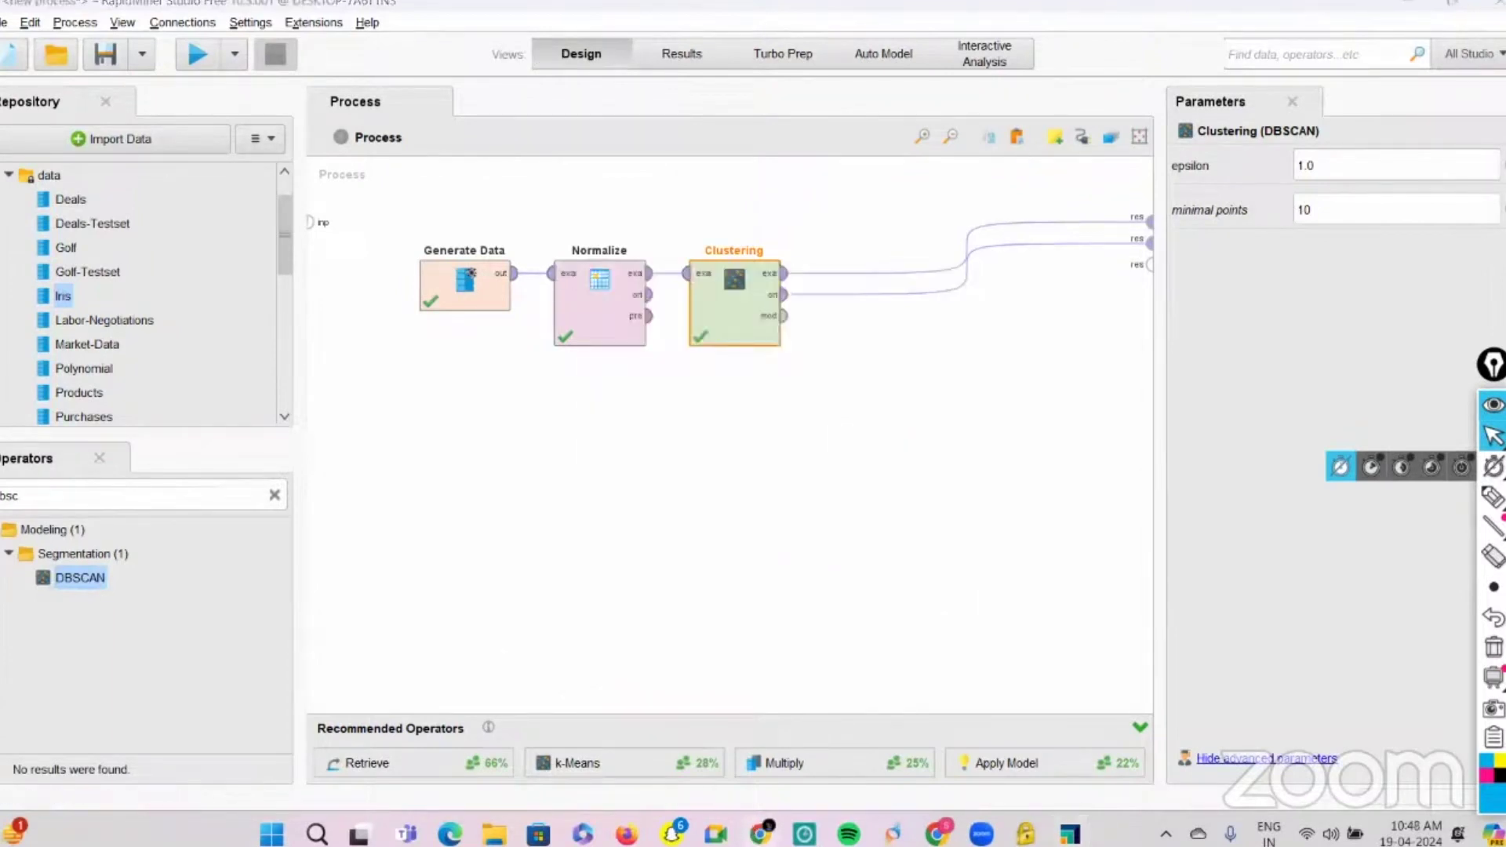
# Step: Switch to the Data Science mind map in Chrome and handwrite an underlined blue "Association rules" heading with a downward arrow below it
pyautogui.hotkey('alt', 'Tab')
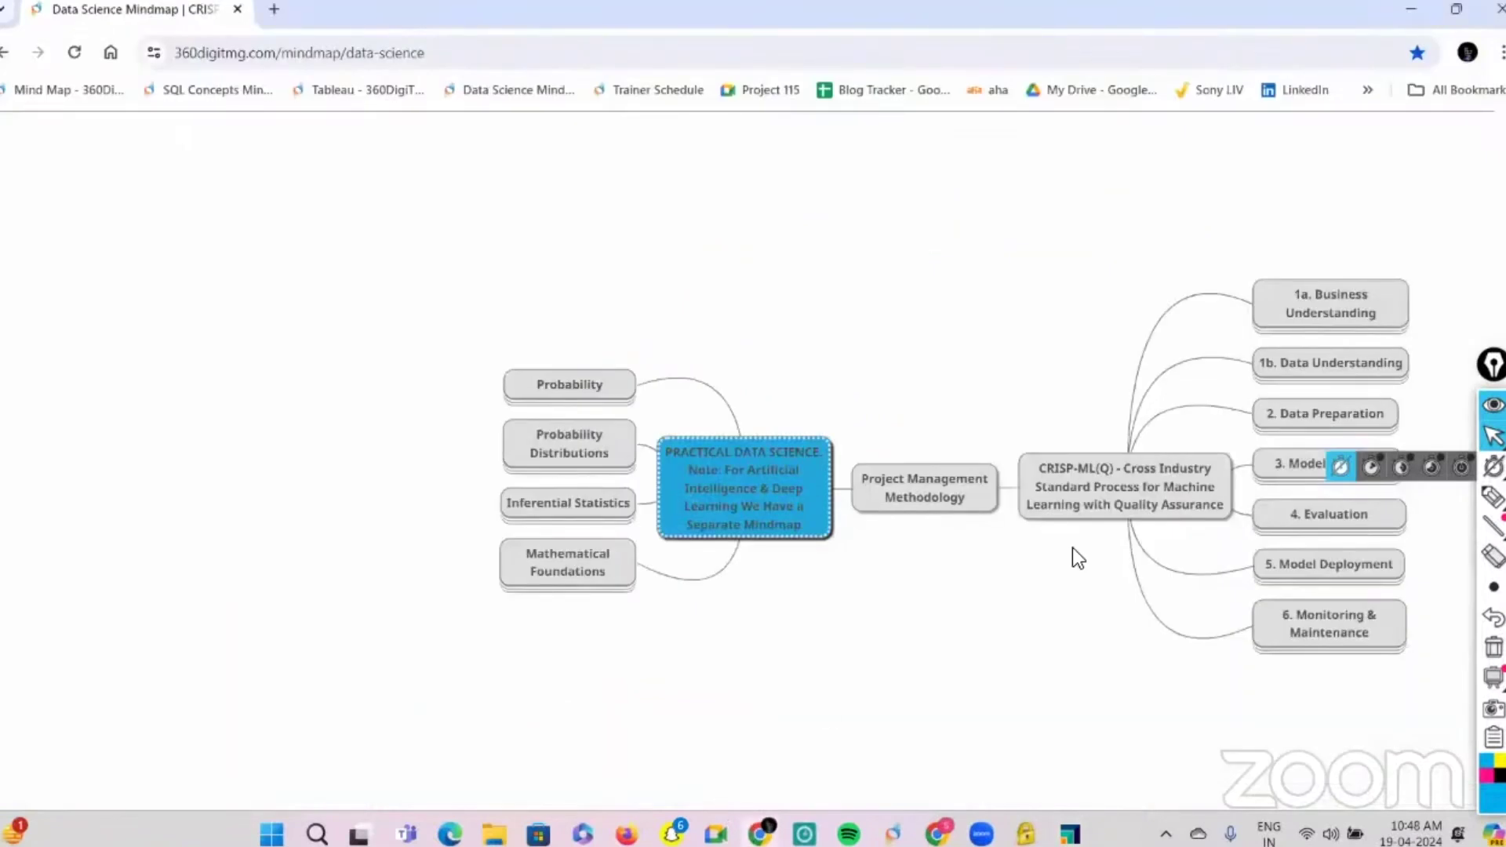
pyautogui.click(1490, 503)
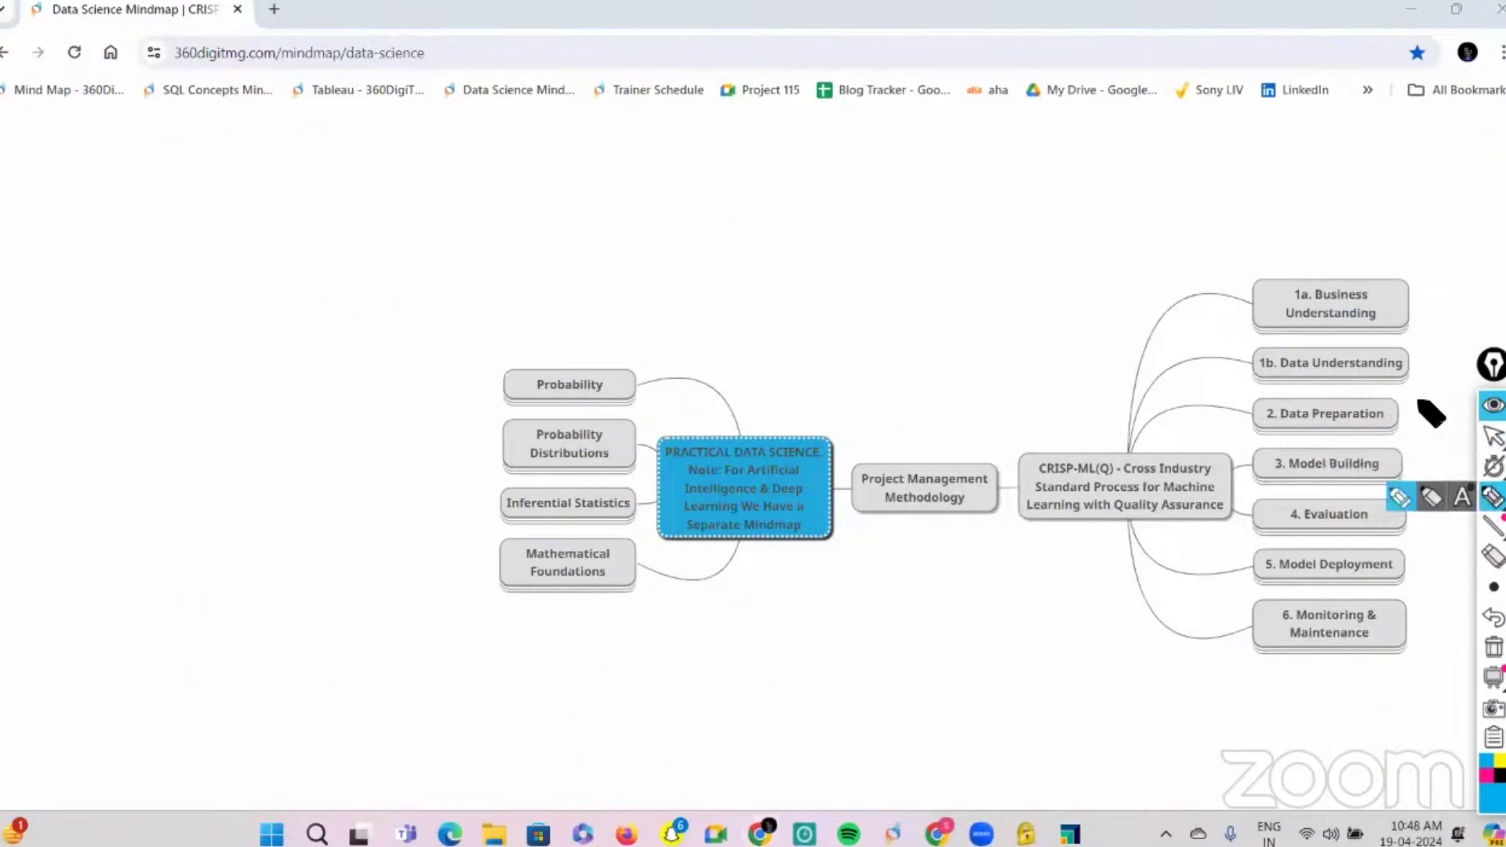
pyautogui.moveTo(883, 197)
pyautogui.mouseDown()
pyautogui.moveTo(885, 226)
pyautogui.moveTo(1024, 132)
pyautogui.moveTo(979, 200)
pyautogui.moveTo(1029, 196)
pyautogui.moveTo(1024, 174)
pyautogui.moveTo(1044, 158)
pyautogui.moveTo(930, 289)
pyautogui.mouseUp()
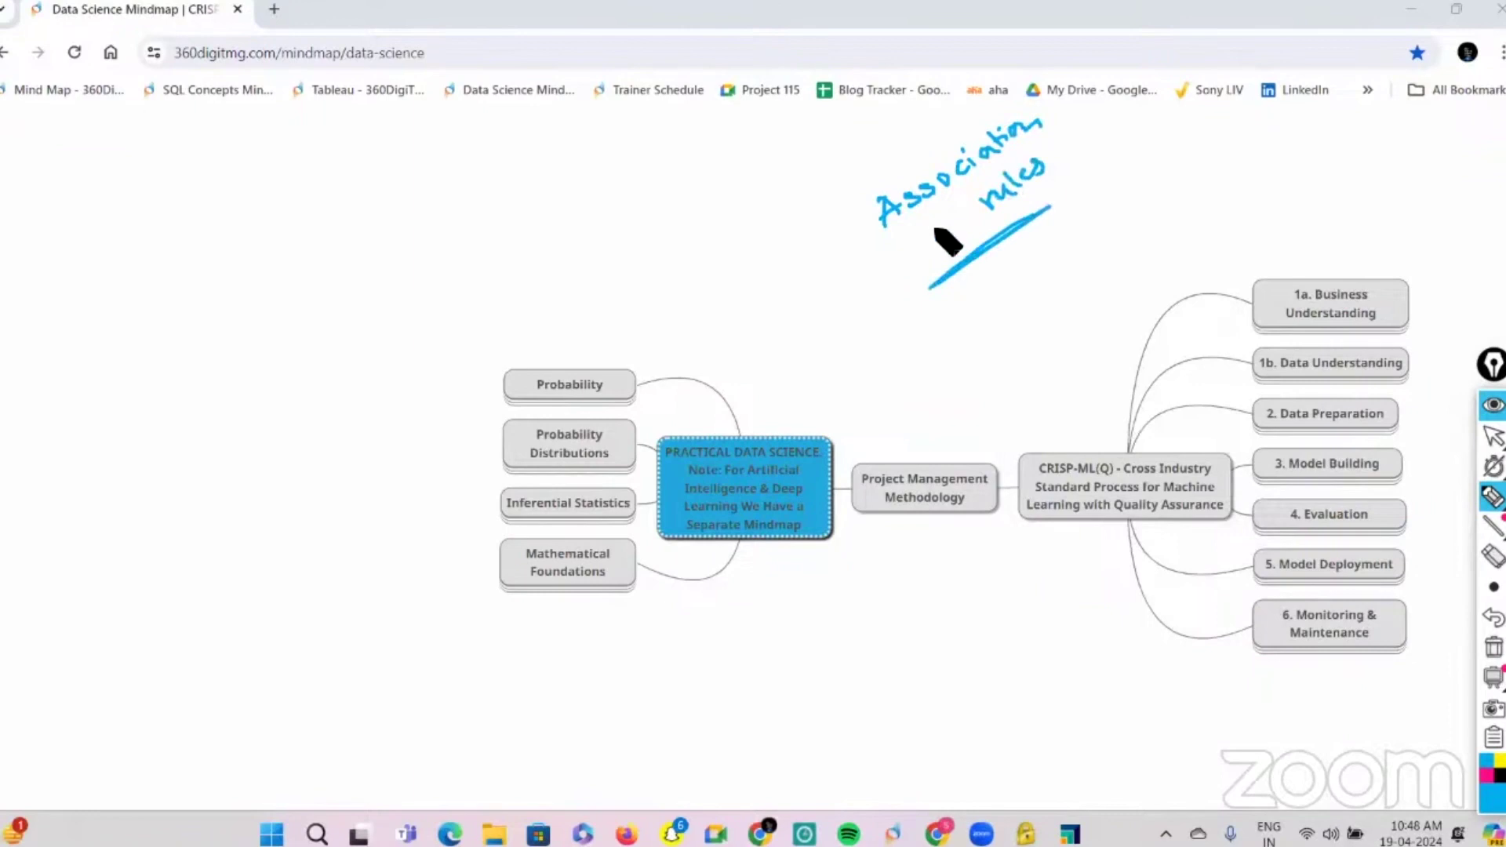
pyautogui.moveTo(939, 225); pyautogui.dragTo(936, 304)
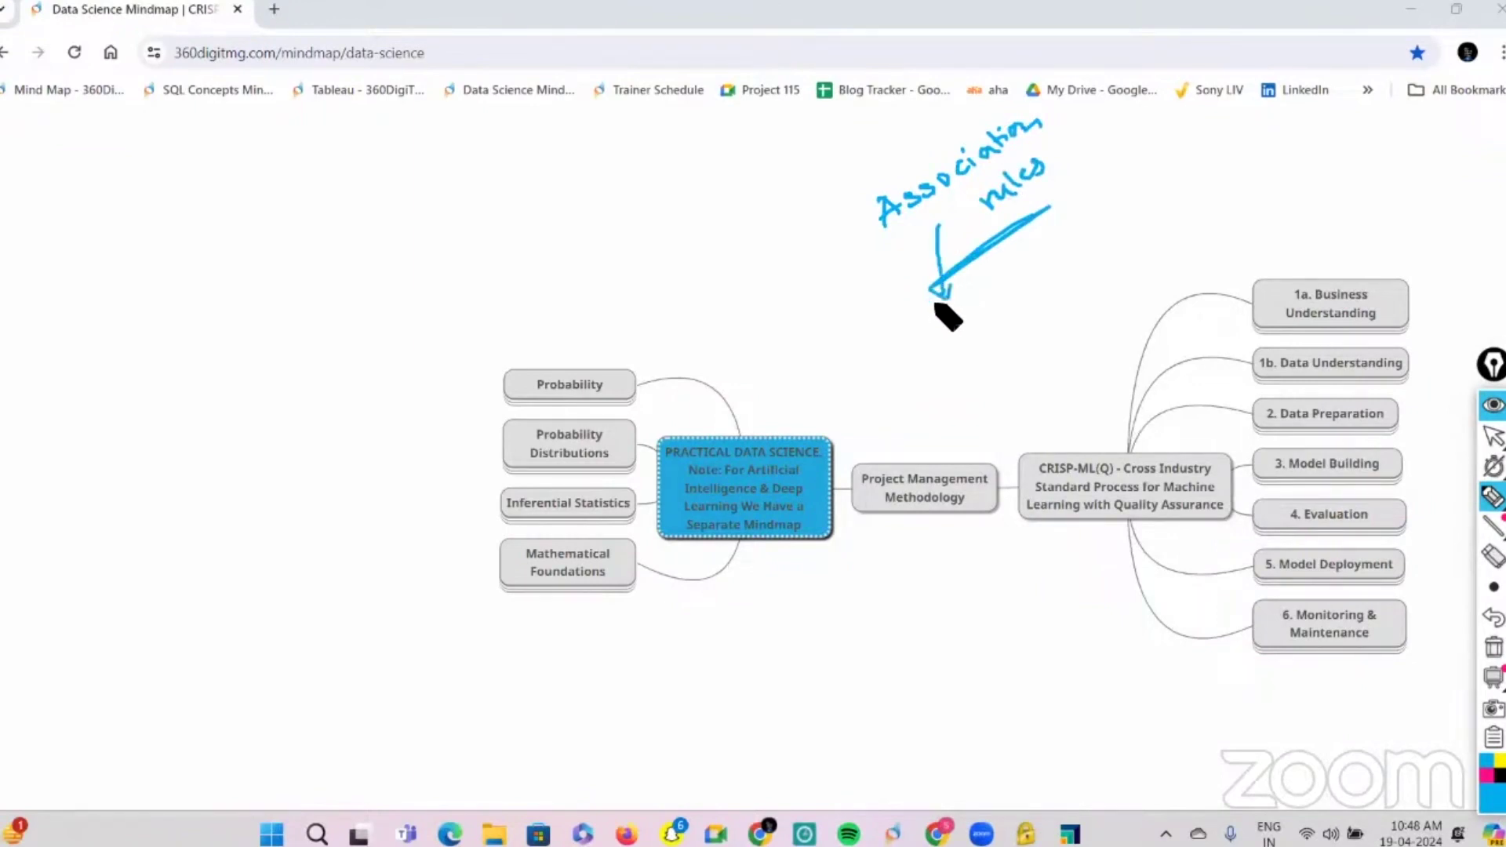
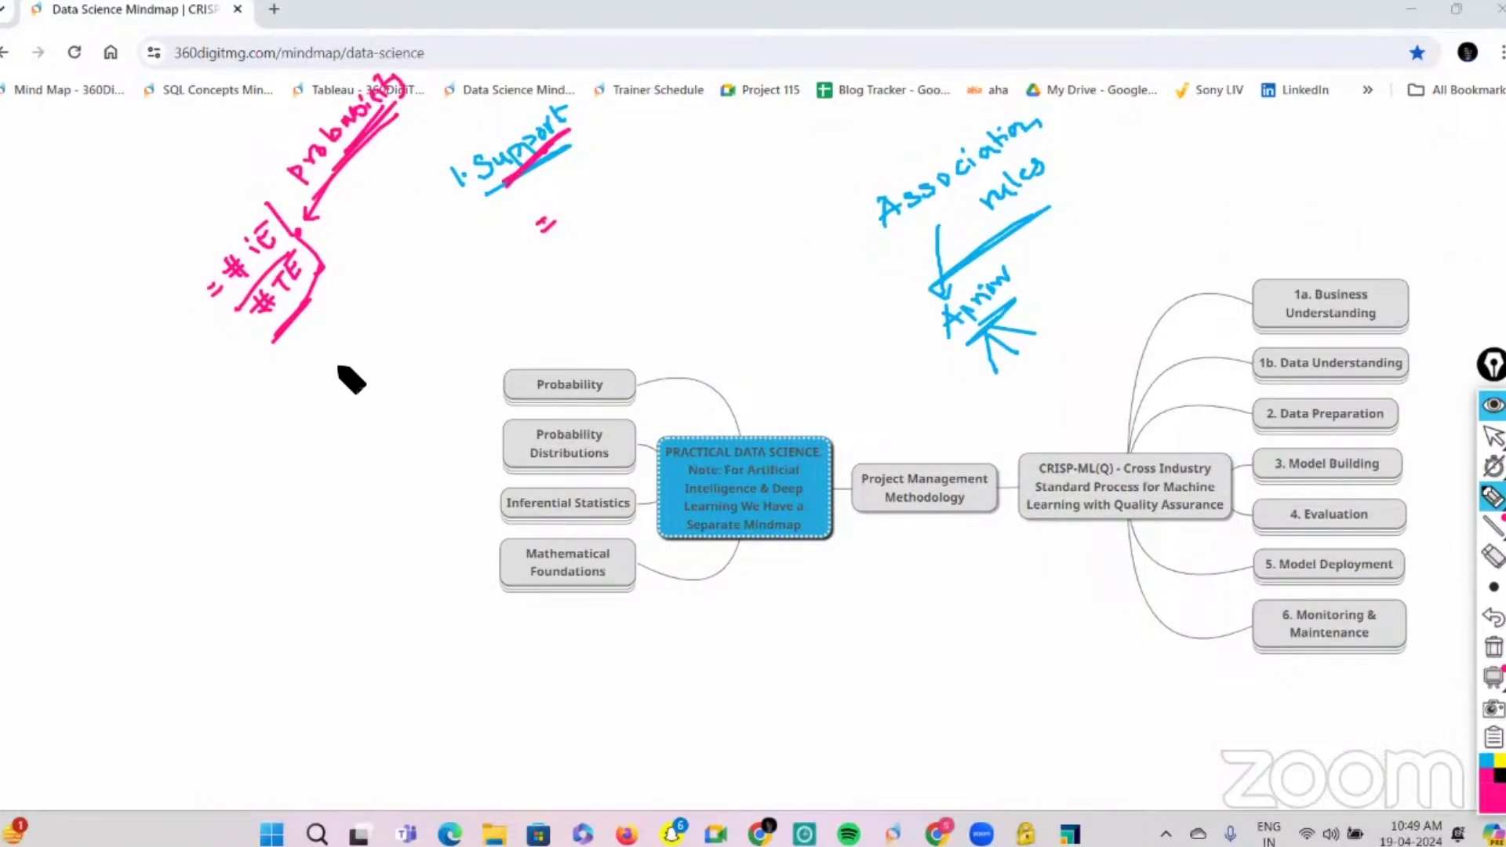
# Step: Handwrite "Antecedent" and "Consequent" in pink and draw arrows to them from A and C in the "If A then C" rule
pyautogui.moveTo(328, 355)
pyautogui.mouseDown()
pyautogui.moveTo(340, 371)
pyautogui.moveTo(437, 259)
pyautogui.moveTo(423, 275)
pyautogui.mouseUp()
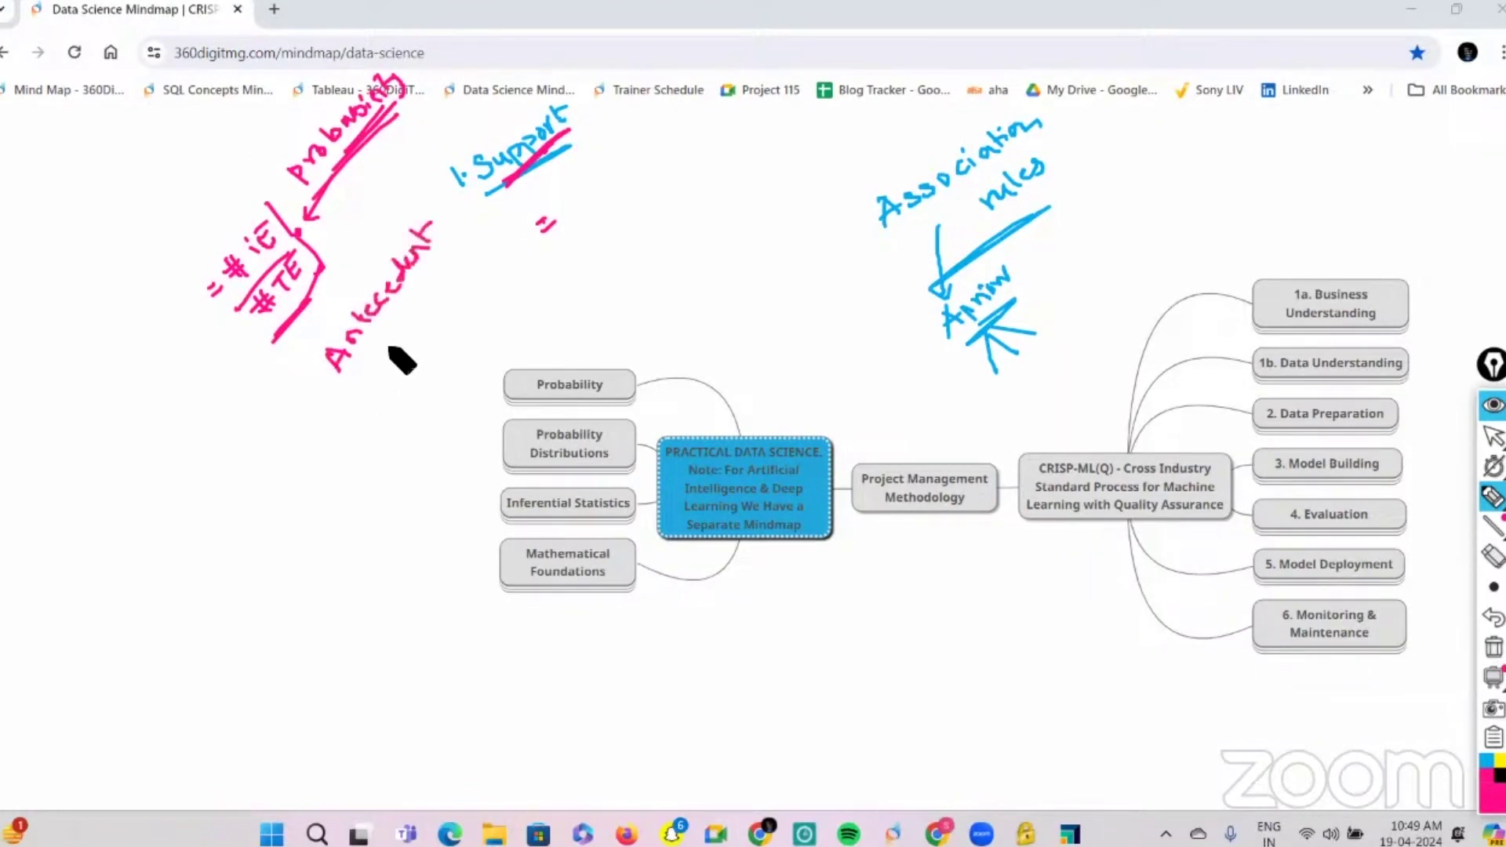
pyautogui.moveTo(394, 347)
pyautogui.mouseDown()
pyautogui.moveTo(424, 325)
pyautogui.moveTo(451, 250)
pyautogui.mouseUp()
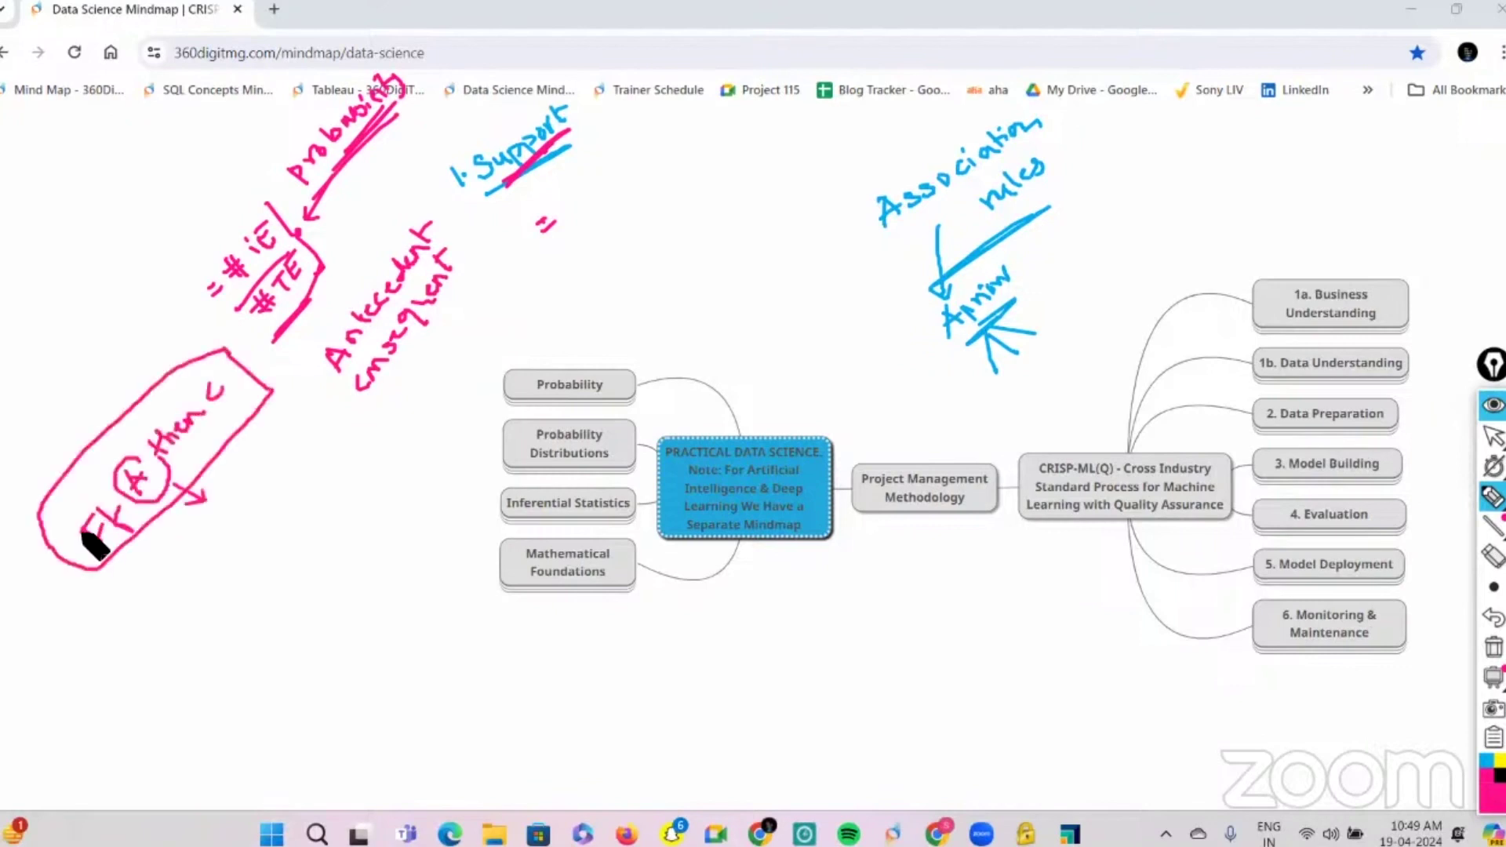
pyautogui.moveTo(157, 477); pyautogui.dragTo(301, 382)
pyautogui.moveTo(285, 383); pyautogui.dragTo(298, 396)
pyautogui.moveTo(210, 373); pyautogui.dragTo(340, 398)
pyautogui.moveTo(328, 403); pyautogui.dragTo(339, 415)
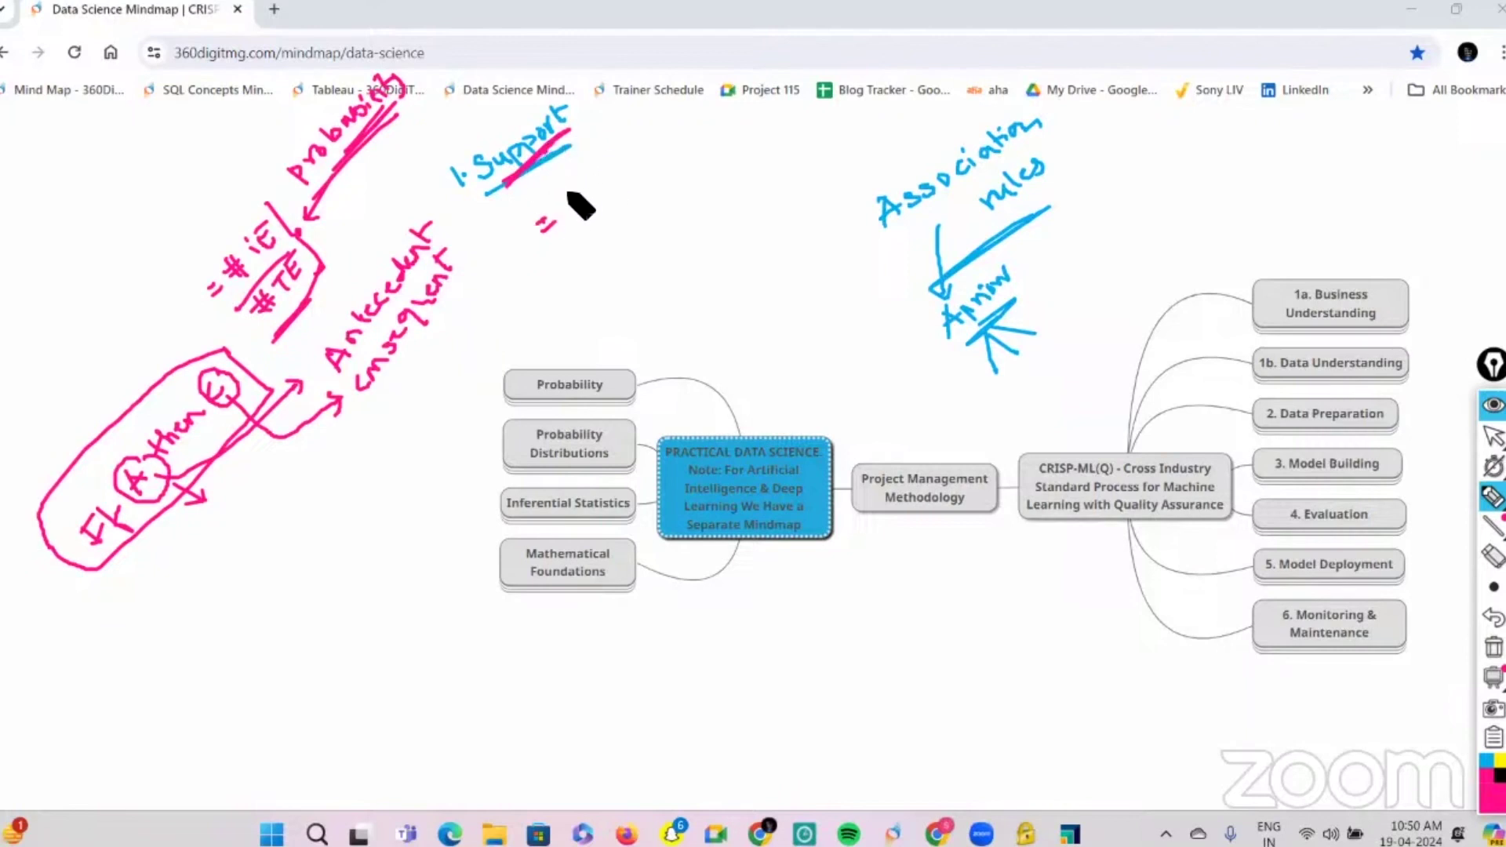
# Step: Complete the Support formula in pink as the fraction "# A&T" over "# T" and underline it
pyautogui.moveTo(563, 189); pyautogui.dragTo(591, 194)
pyautogui.moveTo(605, 144)
pyautogui.mouseDown()
pyautogui.moveTo(600, 164)
pyautogui.moveTo(638, 119)
pyautogui.moveTo(628, 143)
pyautogui.mouseUp()
pyautogui.moveTo(590, 224); pyautogui.dragTo(694, 70)
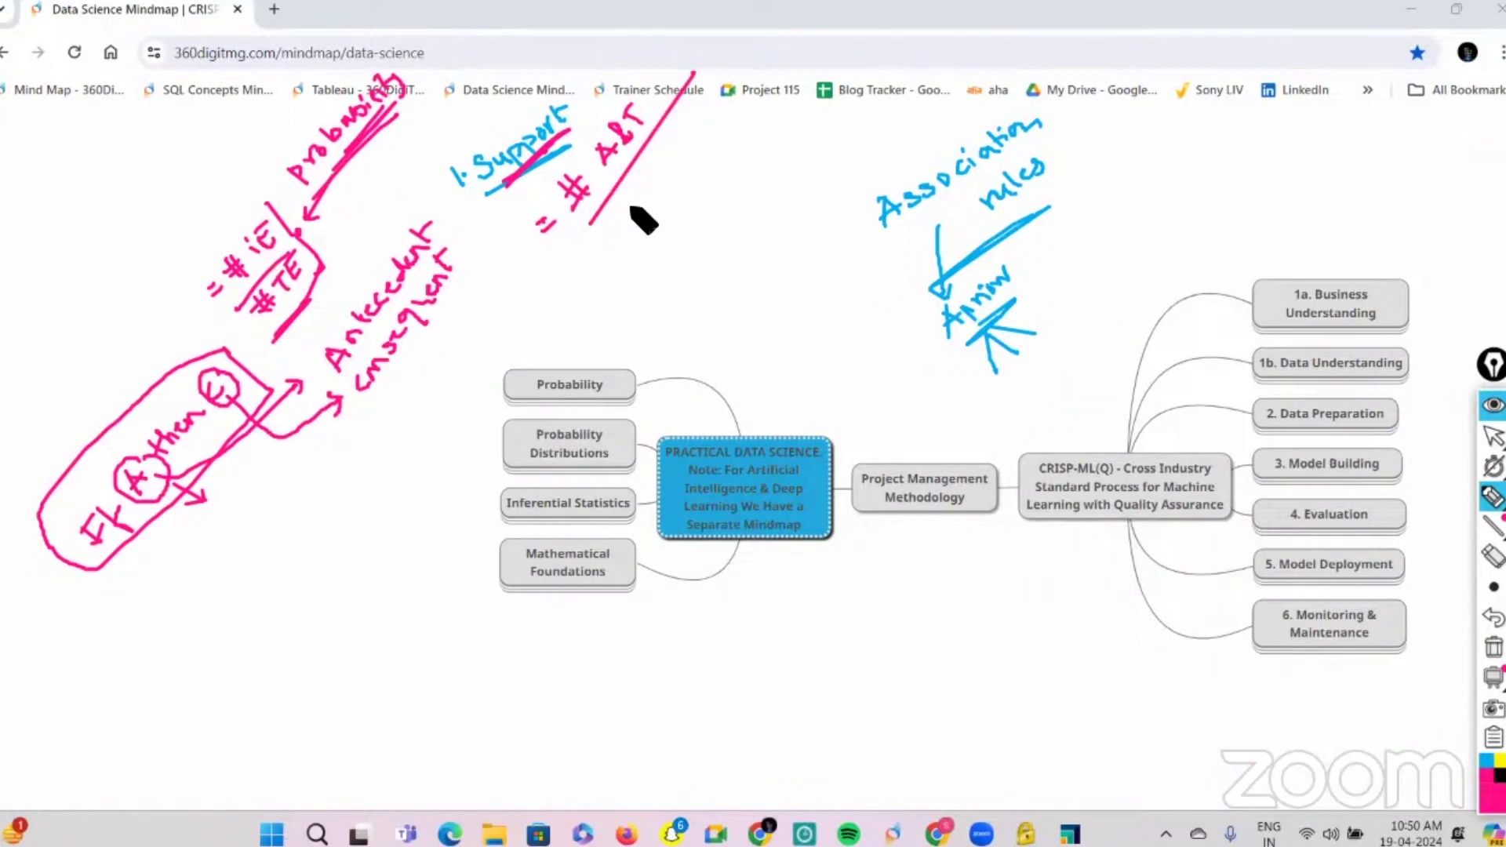
pyautogui.moveTo(628, 189); pyautogui.dragTo(651, 179)
pyautogui.moveTo(629, 202); pyautogui.dragTo(655, 193)
pyautogui.moveTo(638, 177); pyautogui.dragTo(632, 211)
pyautogui.moveTo(648, 174); pyautogui.dragTo(643, 205)
pyautogui.moveTo(648, 157); pyautogui.dragTo(673, 148)
pyautogui.moveTo(661, 153); pyautogui.dragTo(666, 177)
pyautogui.moveTo(639, 274); pyautogui.dragTo(701, 157)
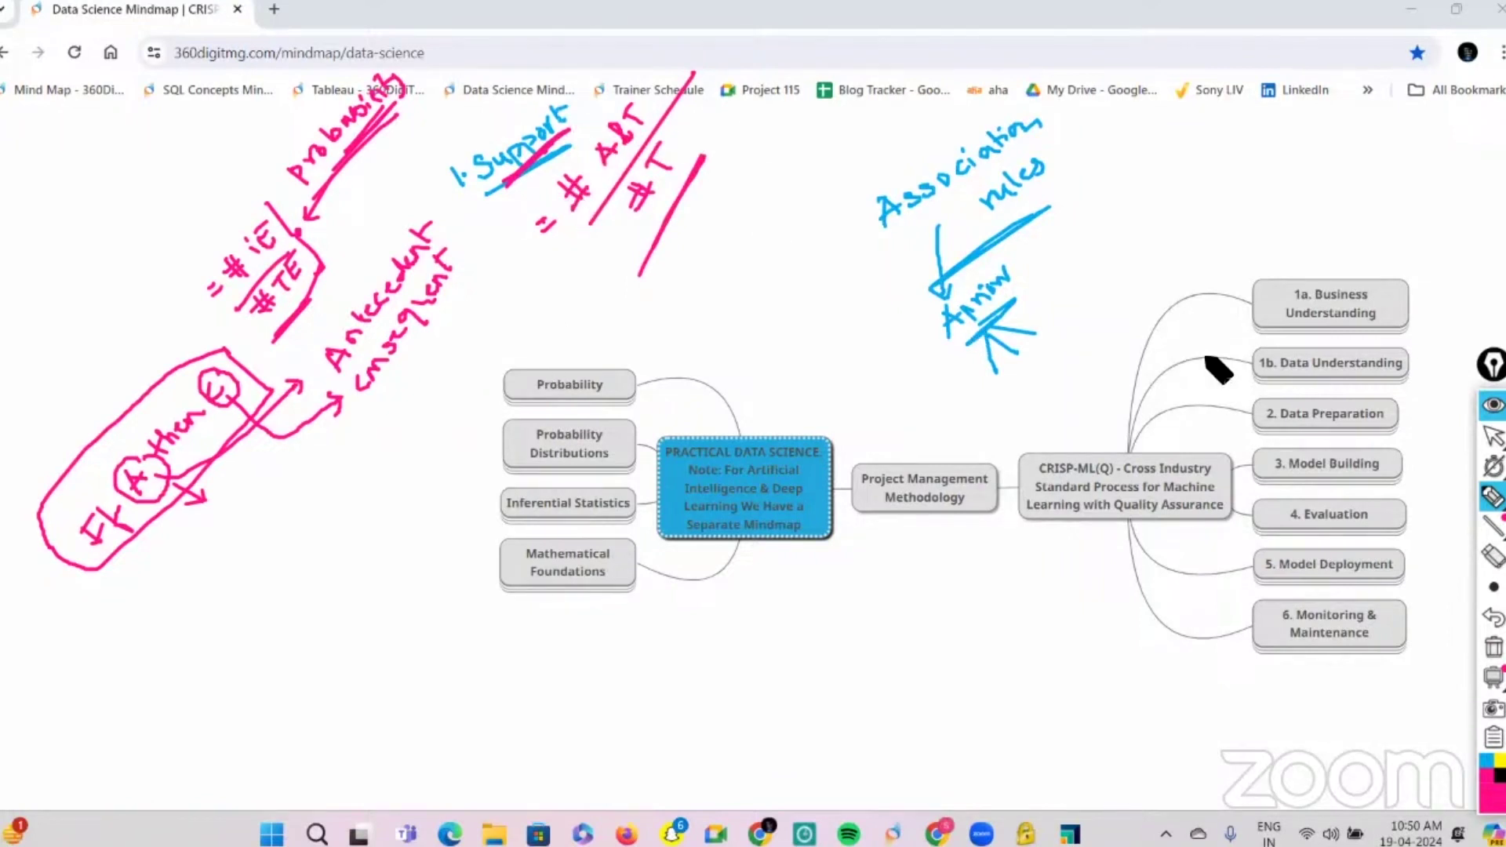
# Step: Change the pen colour to blue, then handwrite and underline "Confidence" below the "If A then C" rule
pyautogui.click(1487, 762)
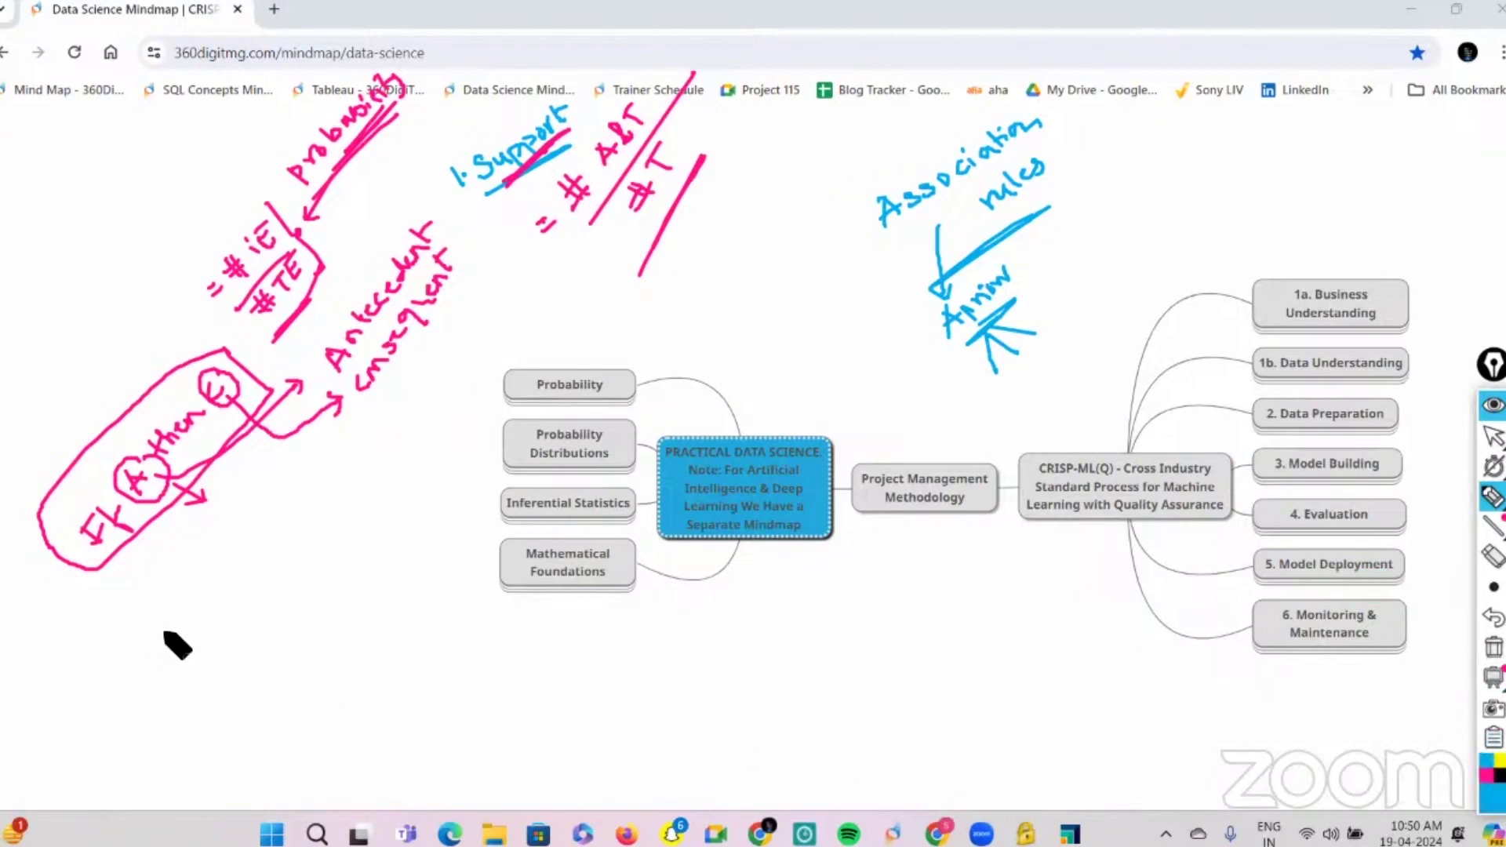
pyautogui.moveTo(167, 626)
pyautogui.mouseDown()
pyautogui.moveTo(228, 592)
pyautogui.moveTo(227, 567)
pyautogui.moveTo(262, 585)
pyautogui.moveTo(263, 529)
pyautogui.mouseUp()
pyautogui.moveTo(173, 678); pyautogui.dragTo(258, 577)
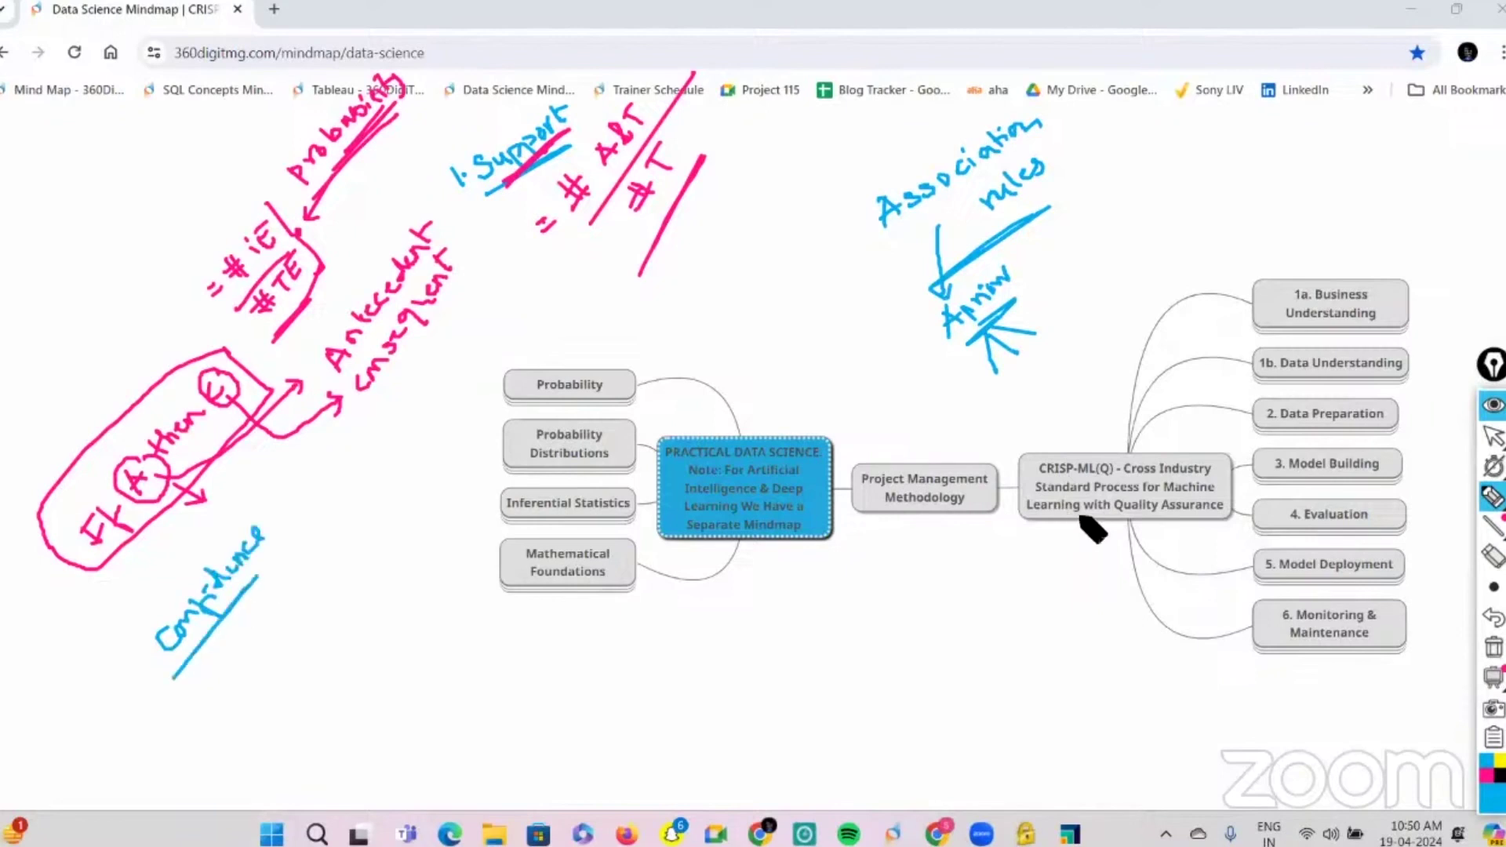
# Step: Change the pen colour to pink, draw an arrow from "Confidence" and write an underlined "independent A & C" at its end
pyautogui.moveTo(1493, 527)
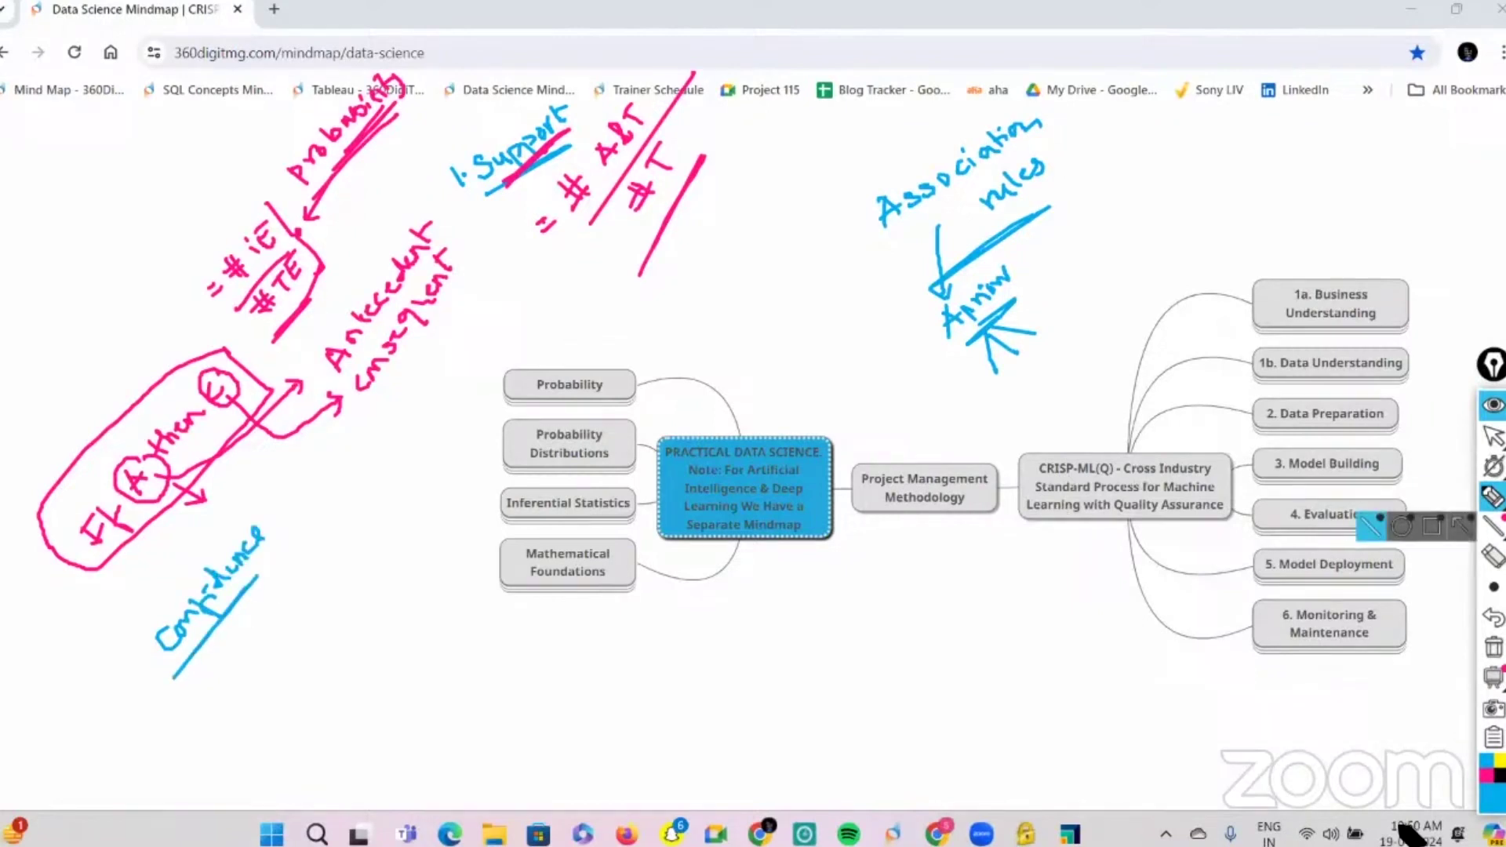
pyautogui.click(1490, 776)
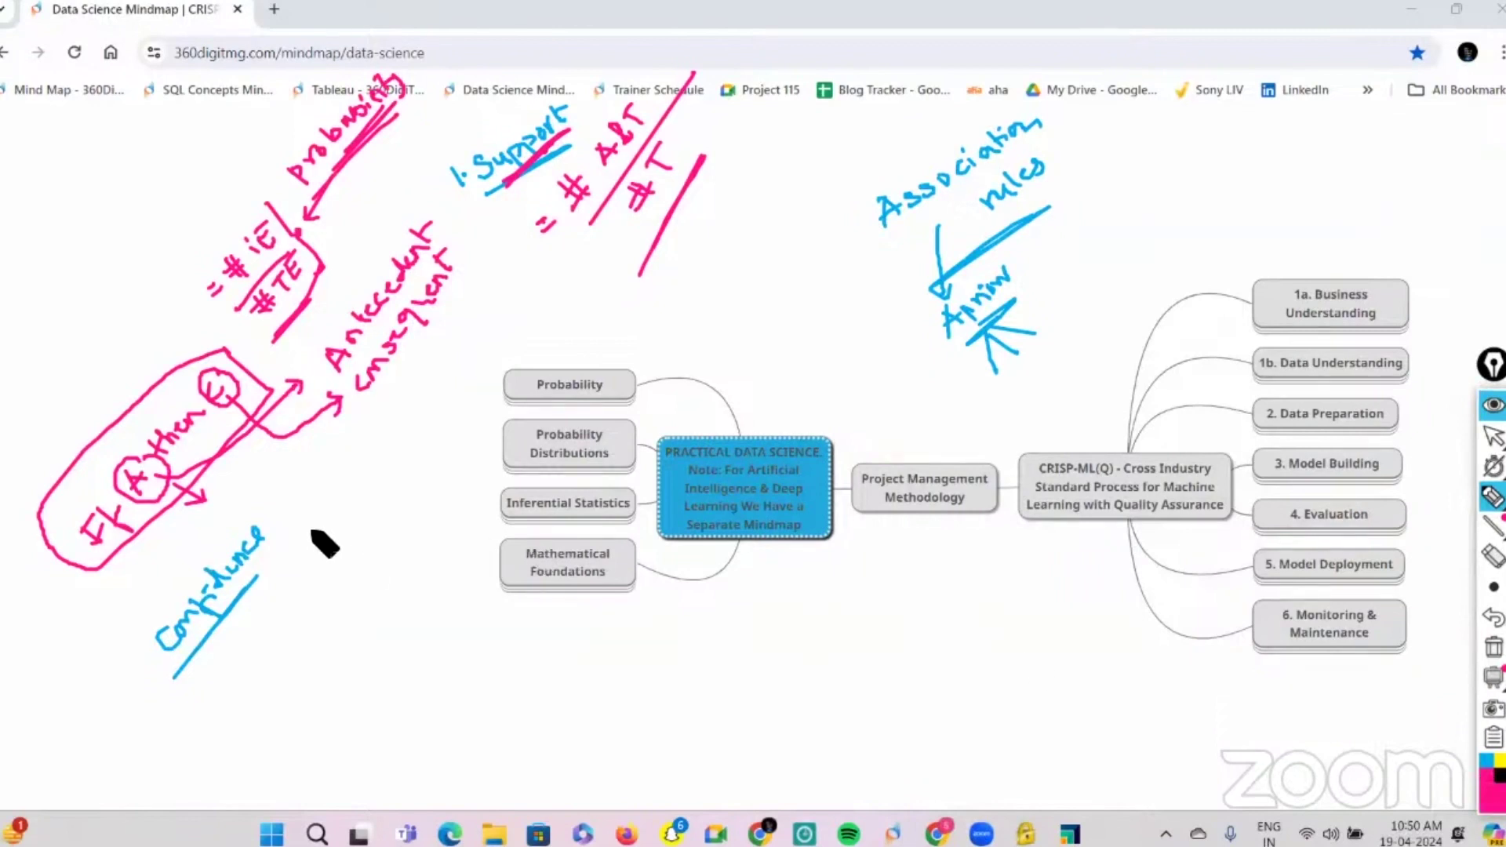
pyautogui.moveTo(311, 516)
pyautogui.mouseDown()
pyautogui.moveTo(311, 534)
pyautogui.moveTo(296, 528)
pyautogui.moveTo(312, 509)
pyautogui.mouseUp()
pyautogui.moveTo(296, 513); pyautogui.dragTo(312, 507)
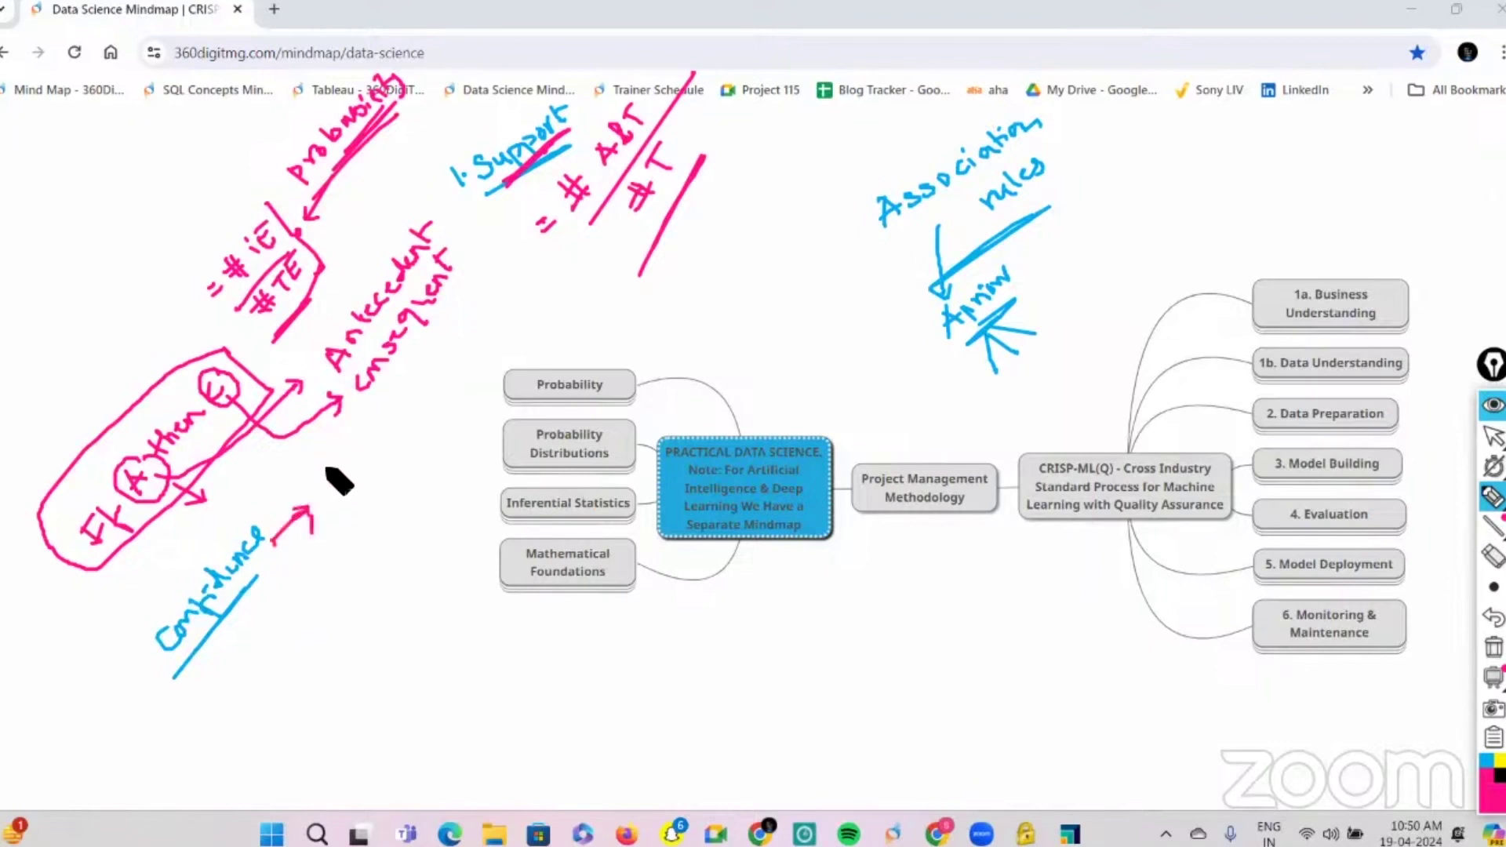
pyautogui.moveTo(321, 493)
pyautogui.mouseDown()
pyautogui.moveTo(319, 514)
pyautogui.moveTo(491, 339)
pyautogui.mouseUp()
pyautogui.click(470, 344)
pyautogui.moveTo(499, 376); pyautogui.dragTo(408, 464)
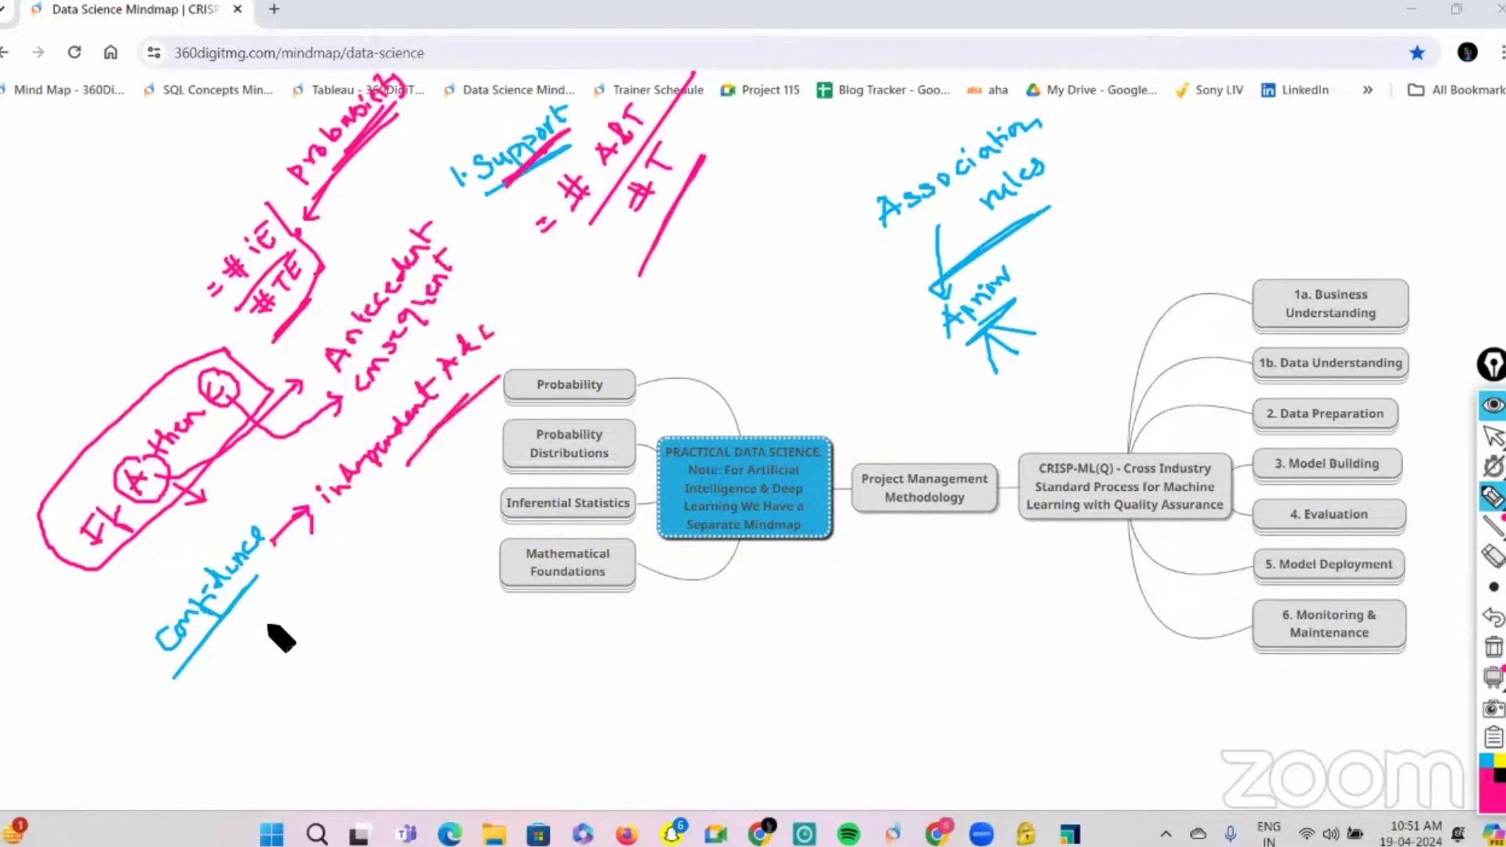
# Step: Handwrite the Confidence formula "# A&C" over "# A" in pink, correct Support's numerator to "A&C", and circle both denominator letters
pyautogui.moveTo(305, 616)
pyautogui.mouseDown()
pyautogui.moveTo(292, 653)
pyautogui.moveTo(307, 625)
pyautogui.mouseUp()
pyautogui.moveTo(281, 645); pyautogui.dragTo(295, 642)
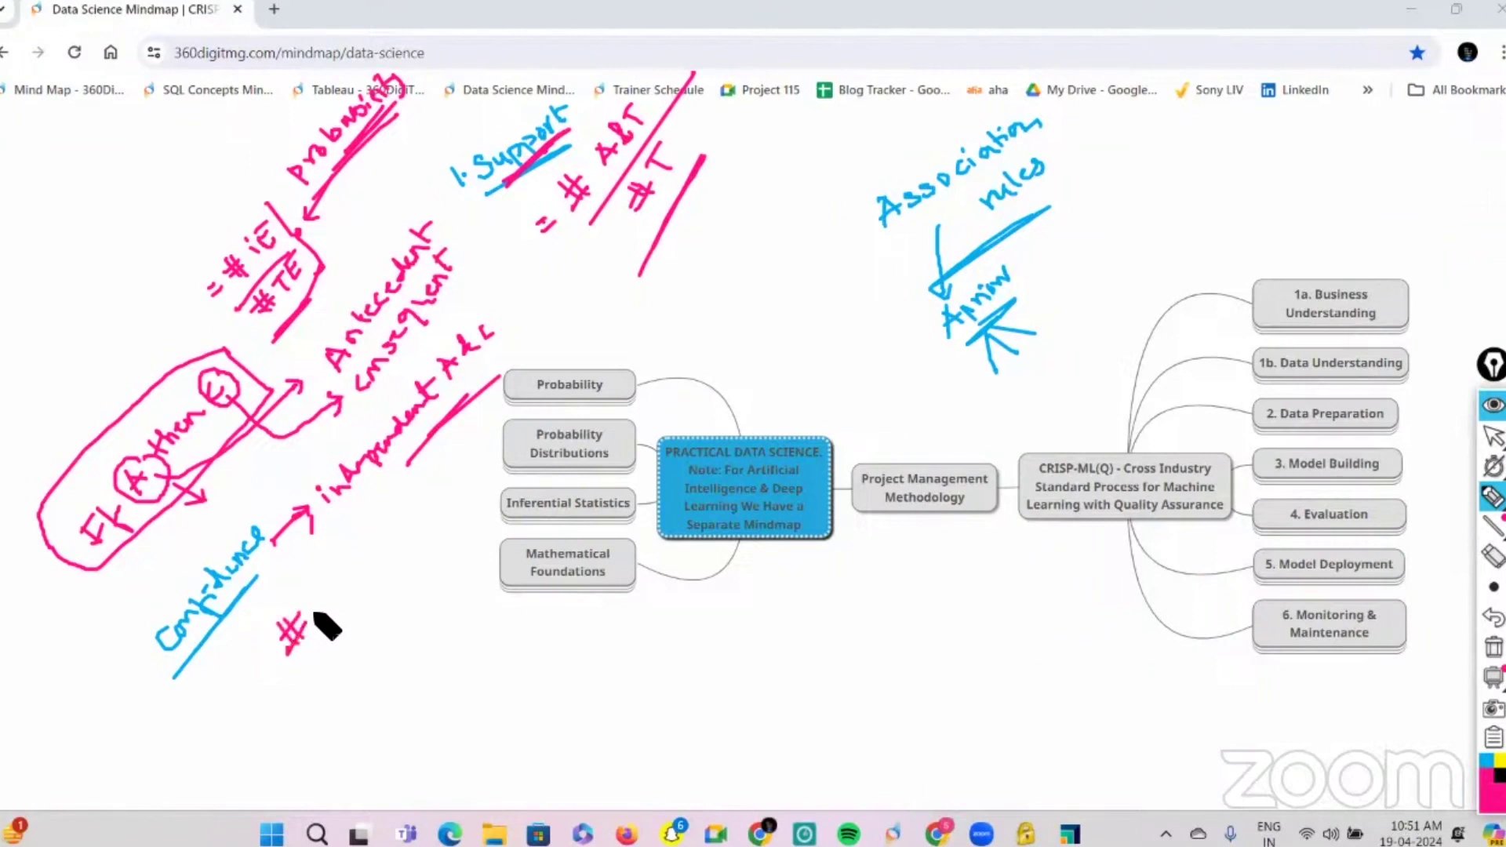
pyautogui.click(307, 590)
pyautogui.moveTo(328, 590); pyautogui.dragTo(361, 548)
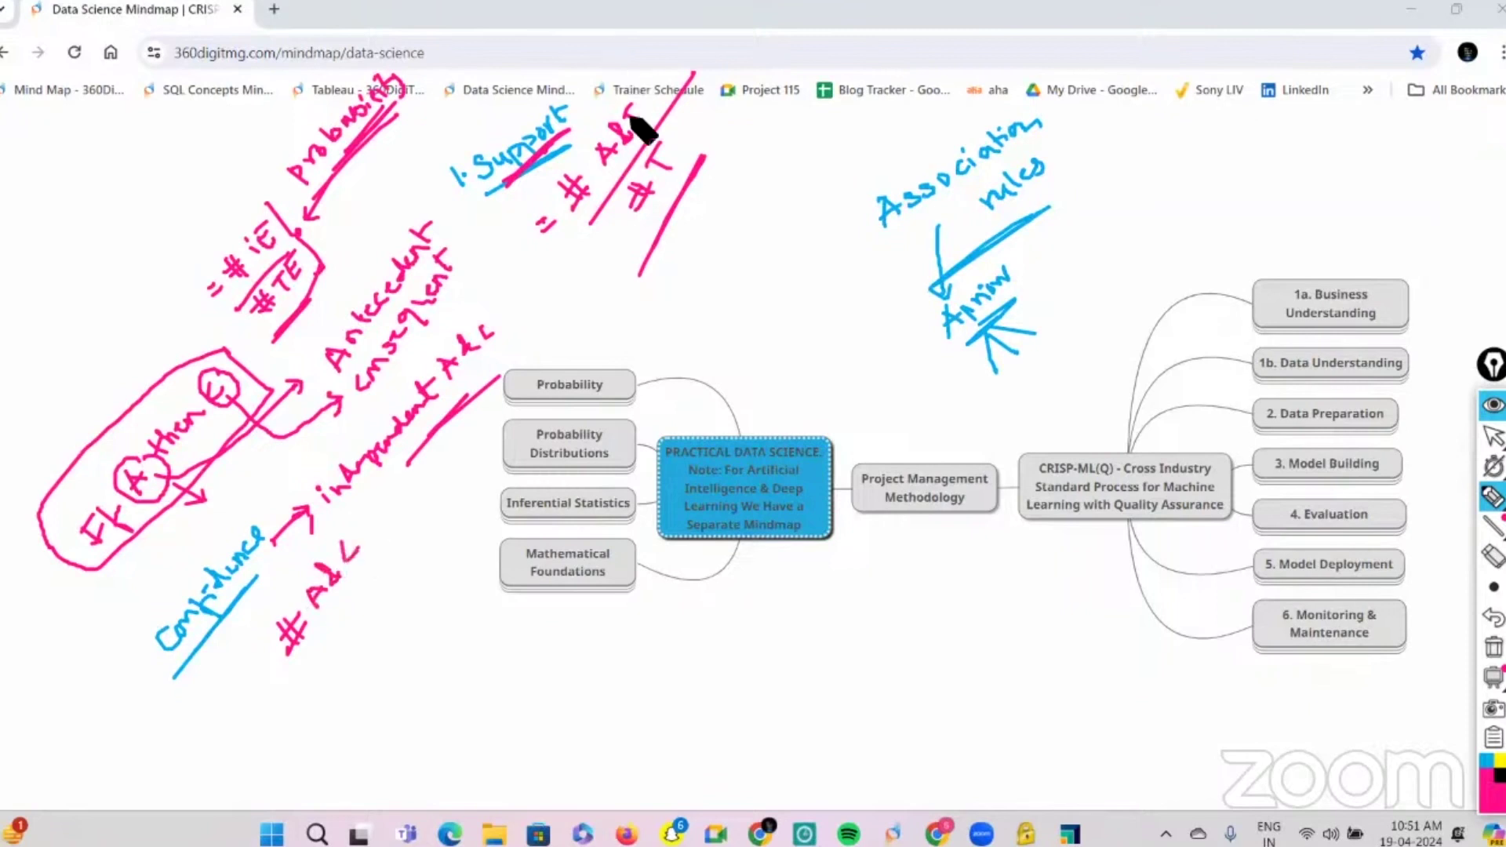
pyautogui.moveTo(648, 101); pyautogui.dragTo(637, 123)
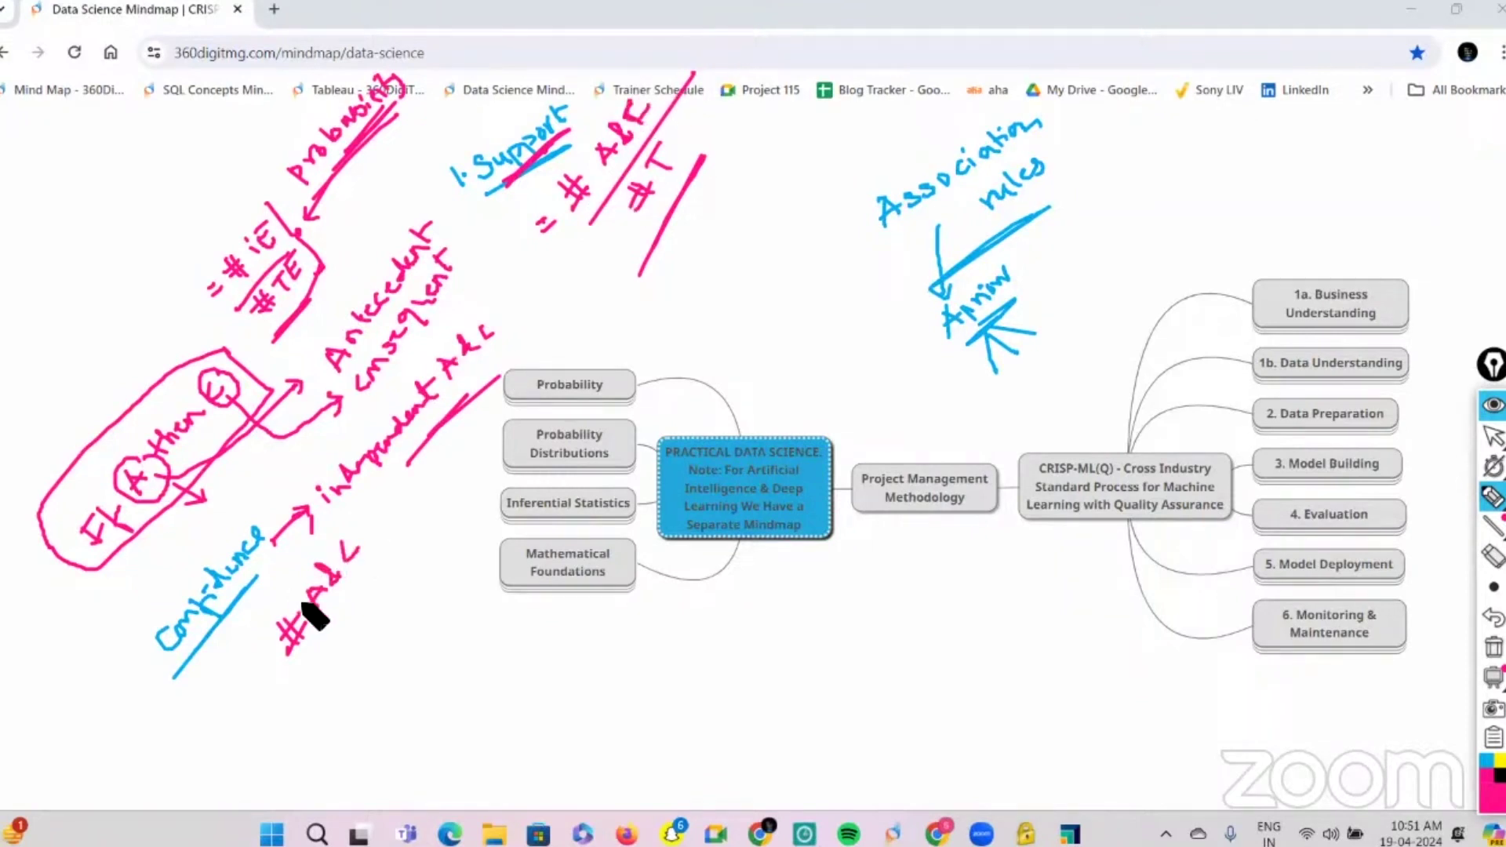
pyautogui.moveTo(376, 552); pyautogui.dragTo(314, 667)
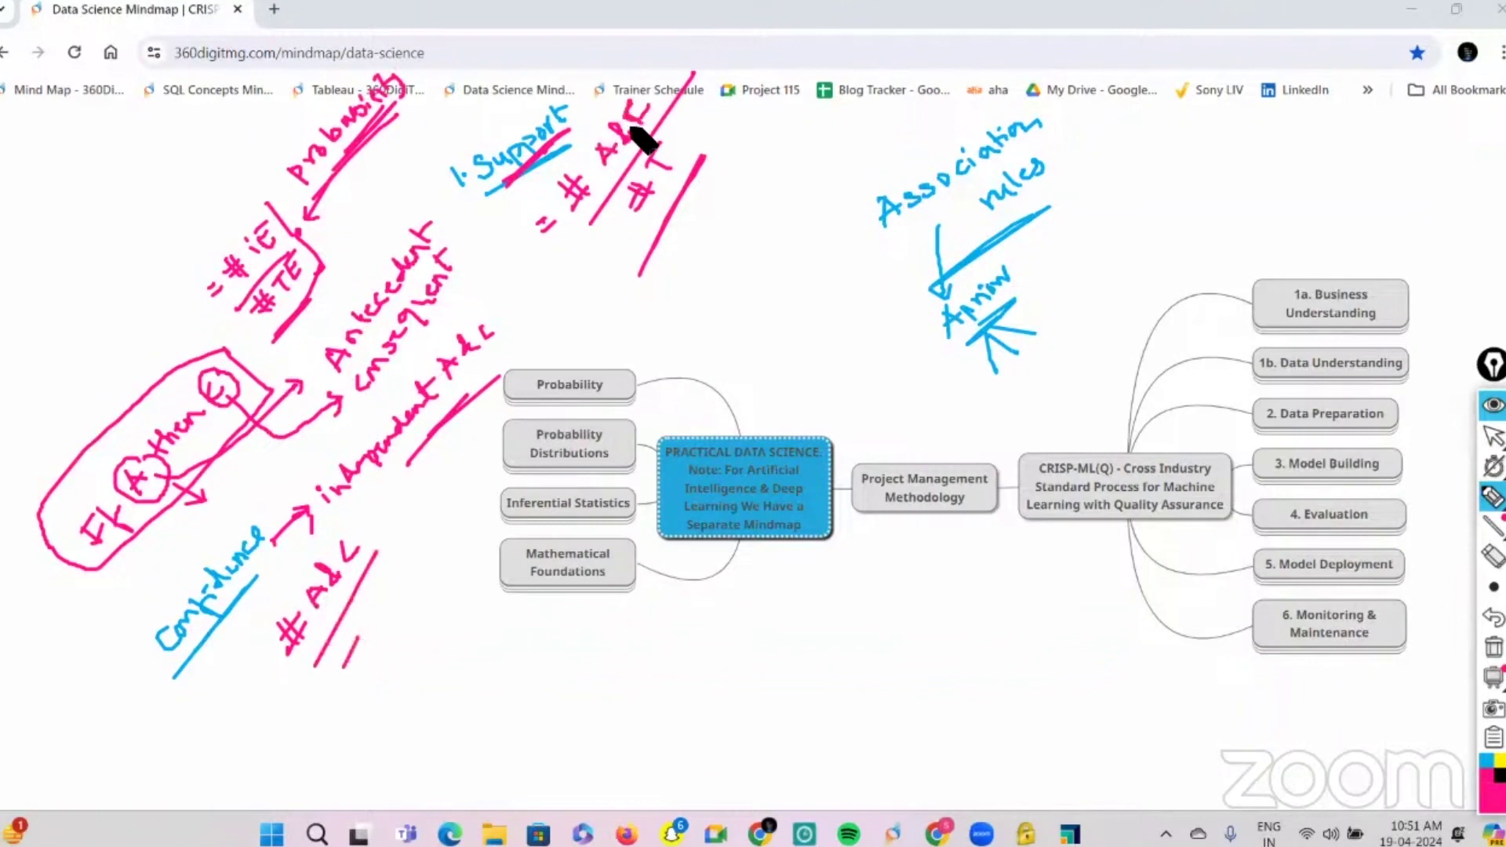
pyautogui.moveTo(655, 141); pyautogui.dragTo(658, 142)
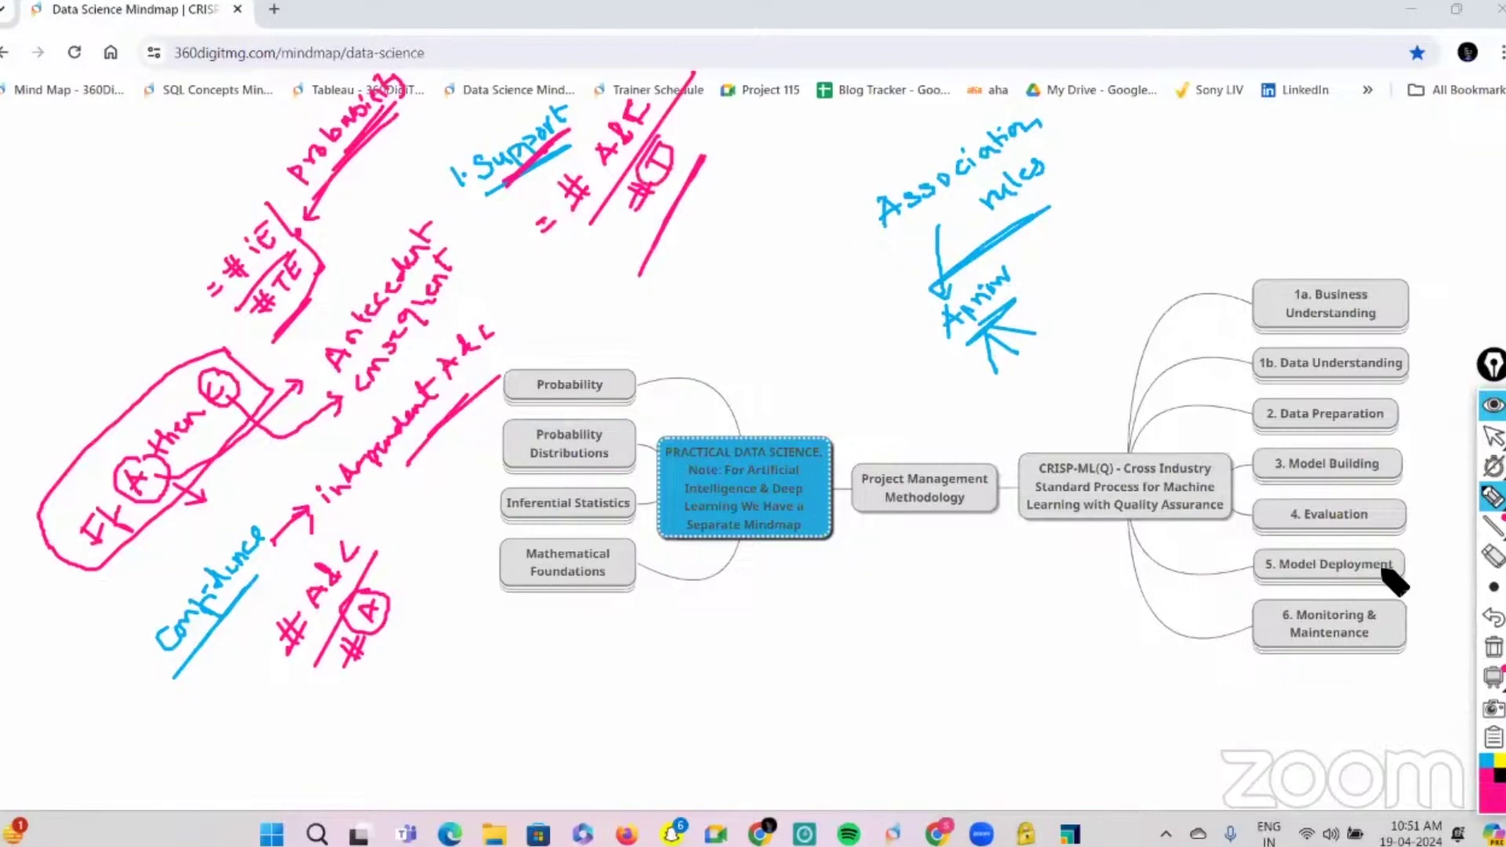
# Step: Change the pen colour to blue, then handwrite "Lift" with an arrow to a note describing the ratio of how independent to how dependent
pyautogui.click(1491, 759)
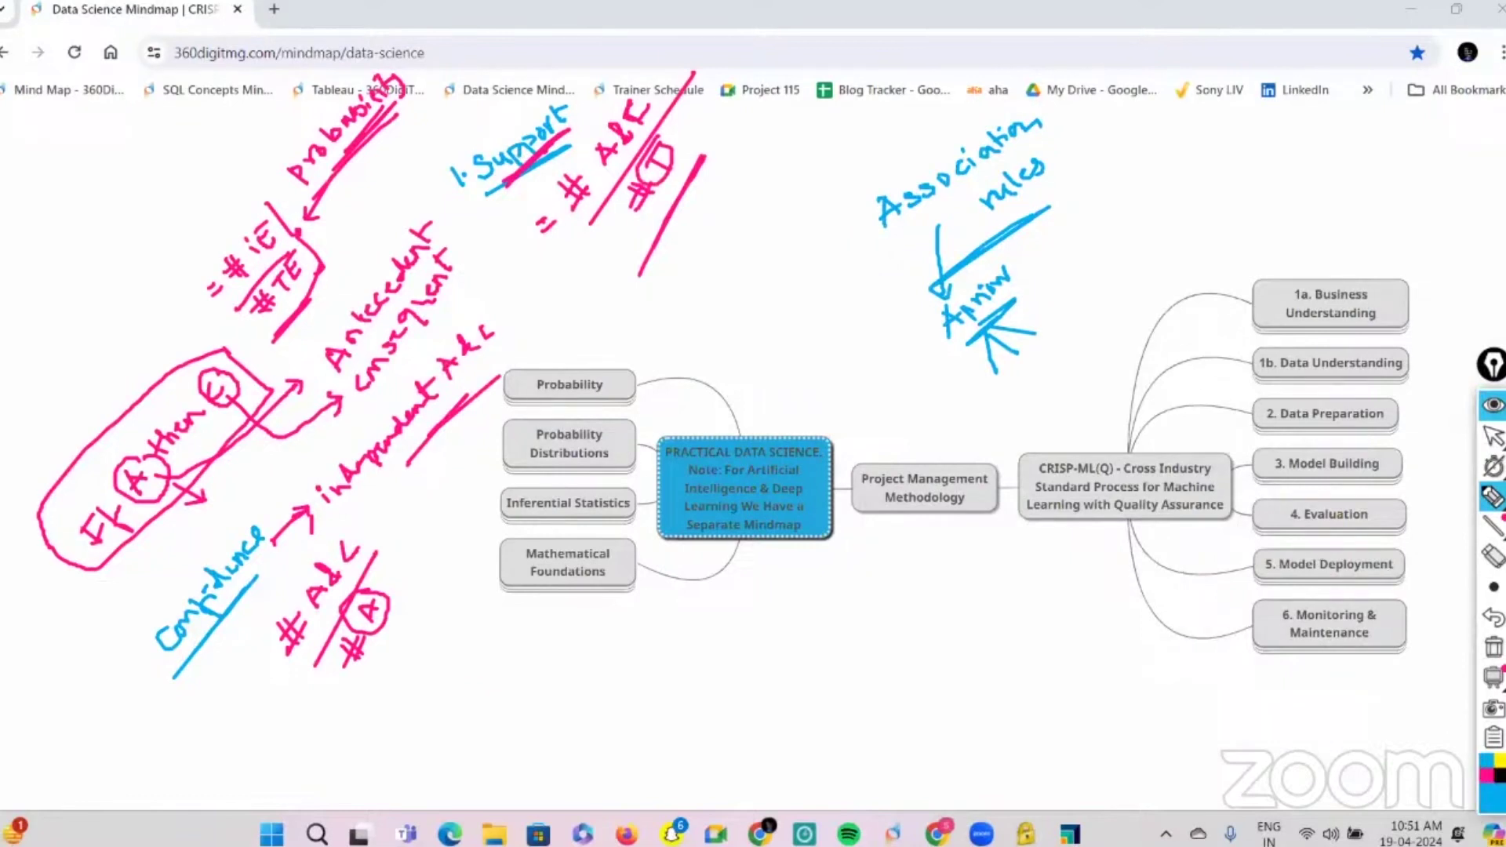
pyautogui.moveTo(447, 702)
pyautogui.mouseDown()
pyautogui.moveTo(471, 712)
pyautogui.moveTo(494, 696)
pyautogui.moveTo(508, 713)
pyautogui.moveTo(528, 699)
pyautogui.moveTo(501, 692)
pyautogui.moveTo(542, 679)
pyautogui.moveTo(543, 693)
pyautogui.moveTo(582, 654)
pyautogui.moveTo(594, 663)
pyautogui.moveTo(621, 625)
pyautogui.moveTo(718, 563)
pyautogui.moveTo(714, 544)
pyautogui.mouseUp()
pyautogui.moveTo(632, 652); pyautogui.dragTo(769, 529)
pyautogui.moveTo(678, 655); pyautogui.dragTo(613, 766)
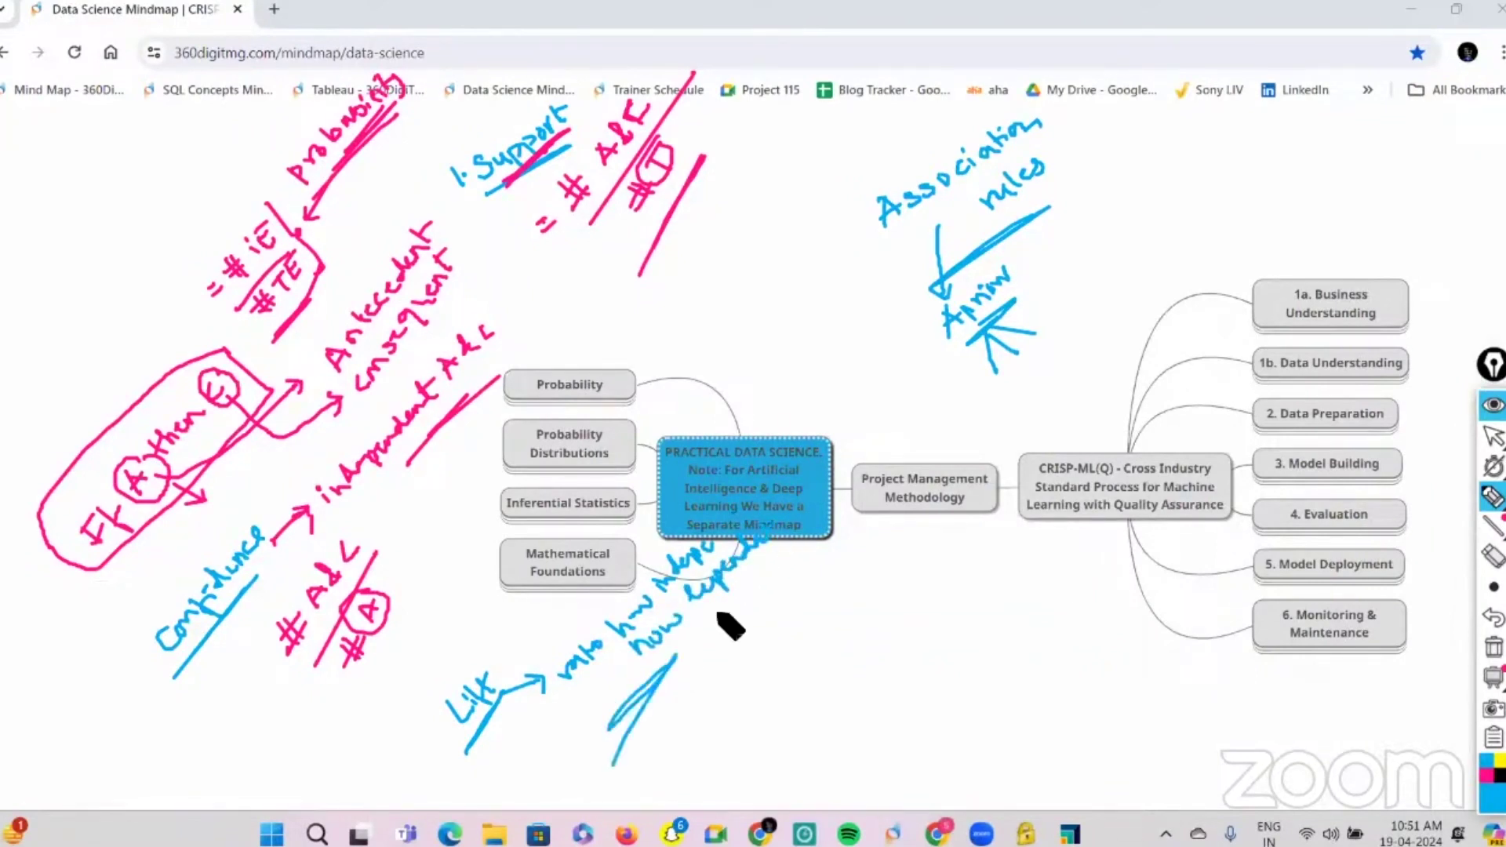
# Step: Change the pen colour to pink and write the Lift formula as "Confidence" over "benchmark", with emphasis strokes beside it
pyautogui.click(1496, 774)
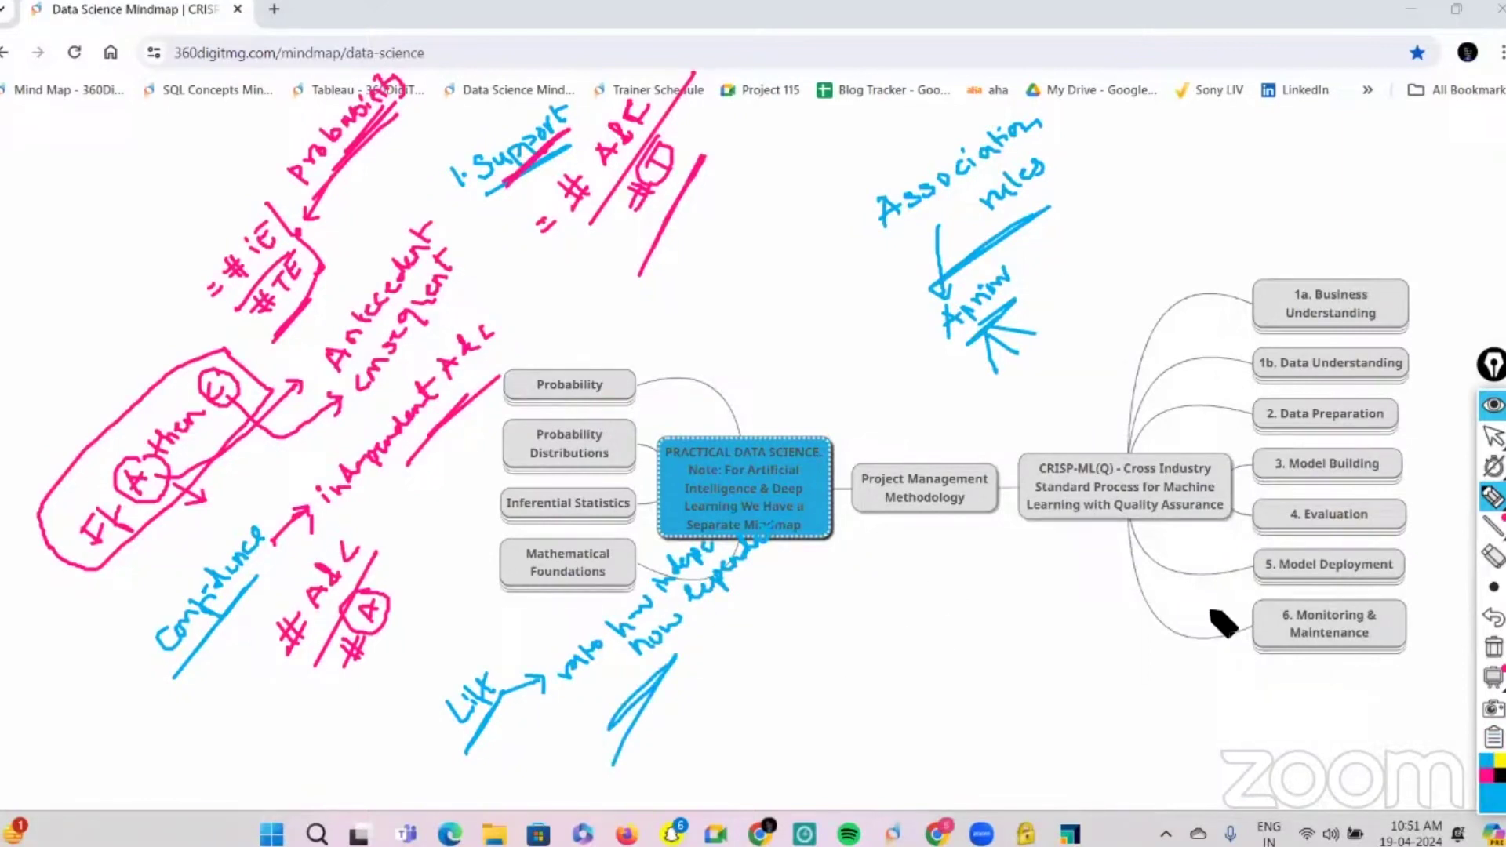
pyautogui.click(1489, 782)
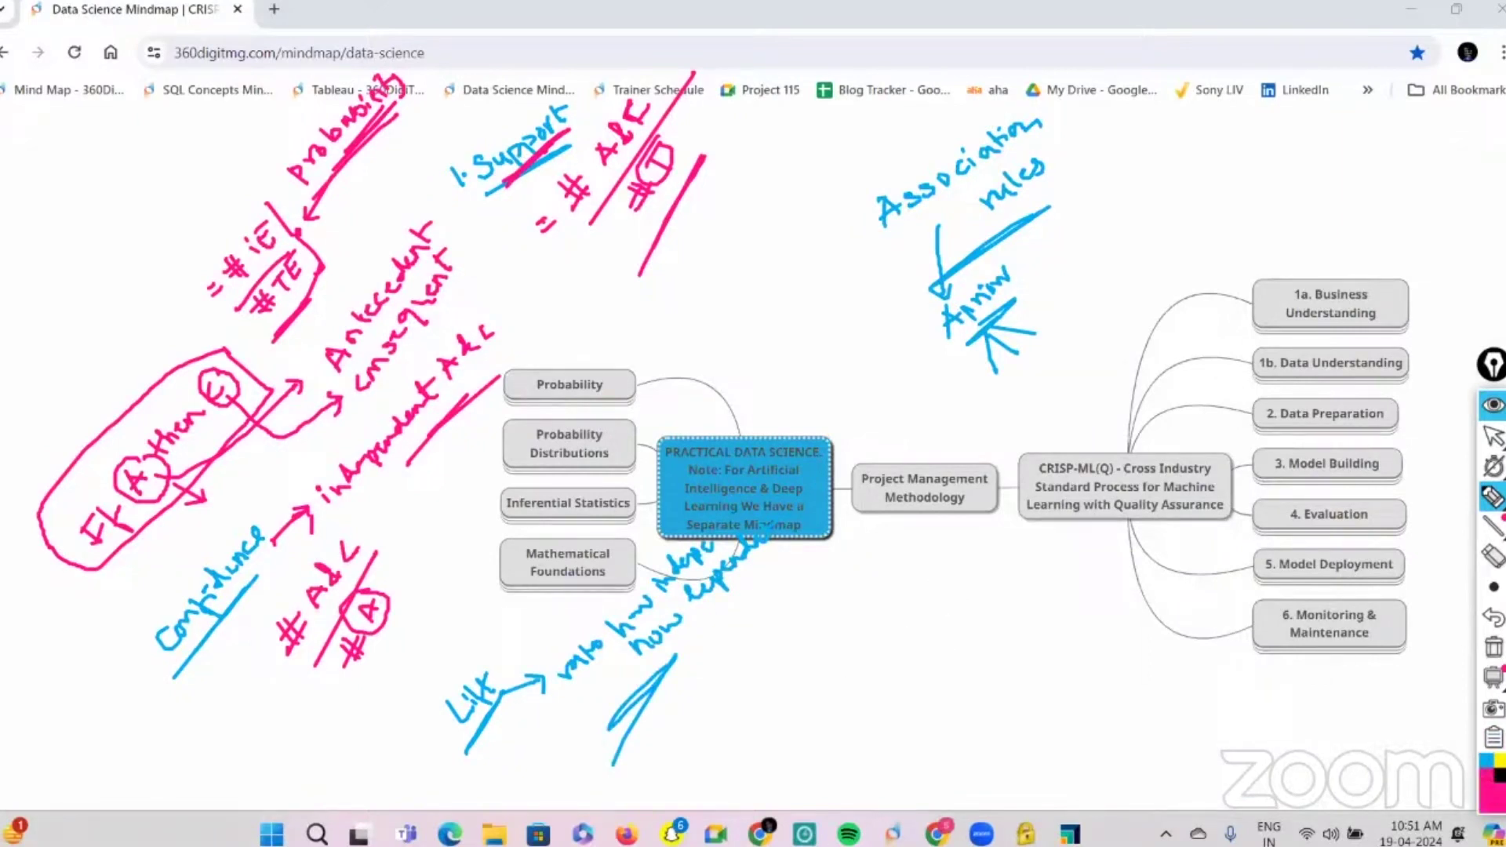
pyautogui.moveTo(753, 625)
pyautogui.mouseDown()
pyautogui.moveTo(752, 643)
pyautogui.moveTo(816, 549)
pyautogui.mouseUp()
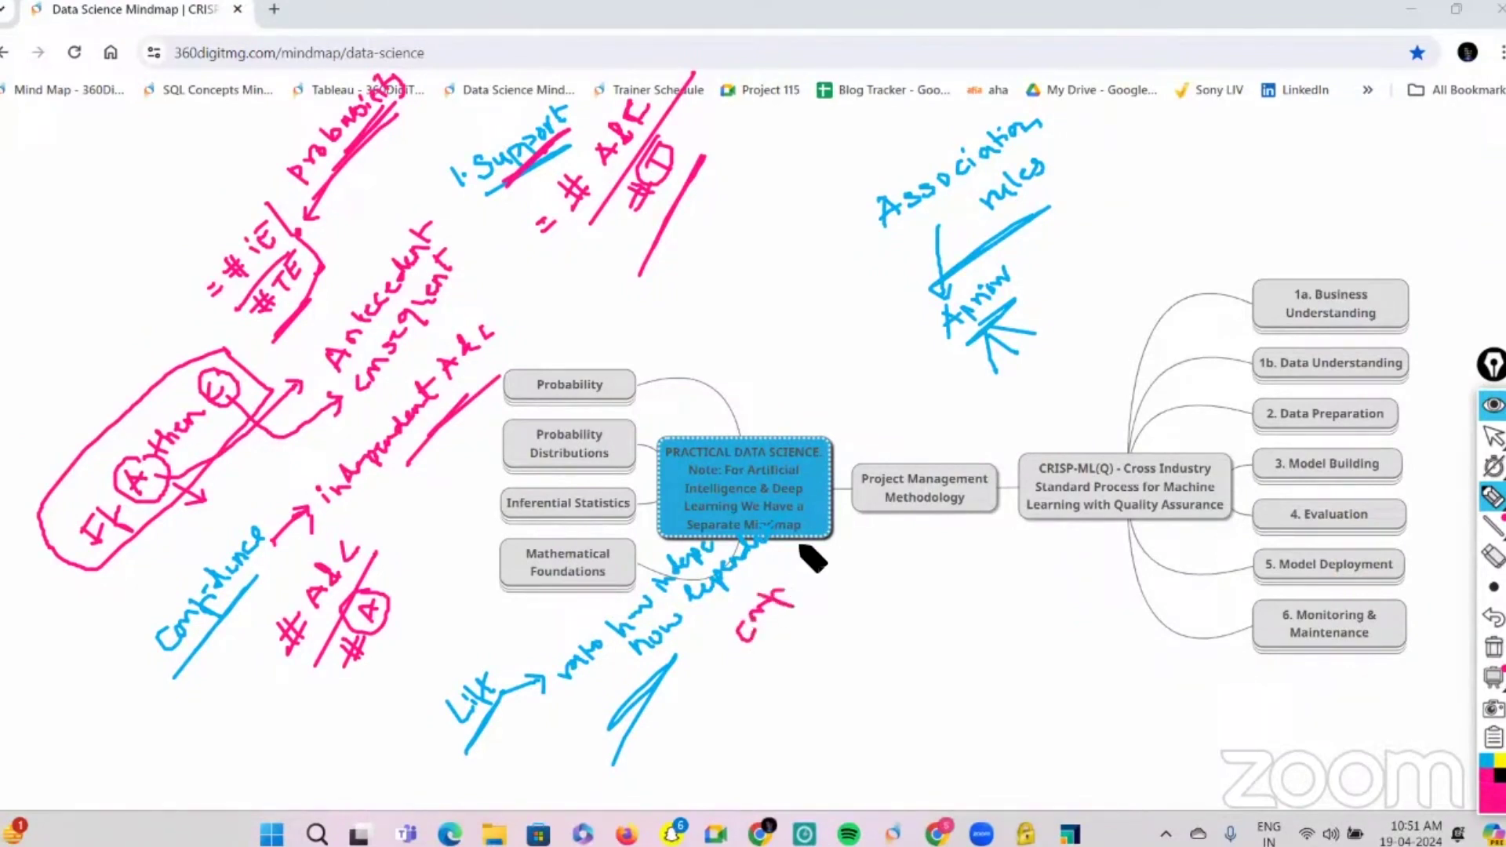
pyautogui.moveTo(765, 722); pyautogui.dragTo(885, 447)
pyautogui.moveTo(808, 651); pyautogui.dragTo(874, 531)
pyautogui.moveTo(860, 673); pyautogui.dragTo(877, 626)
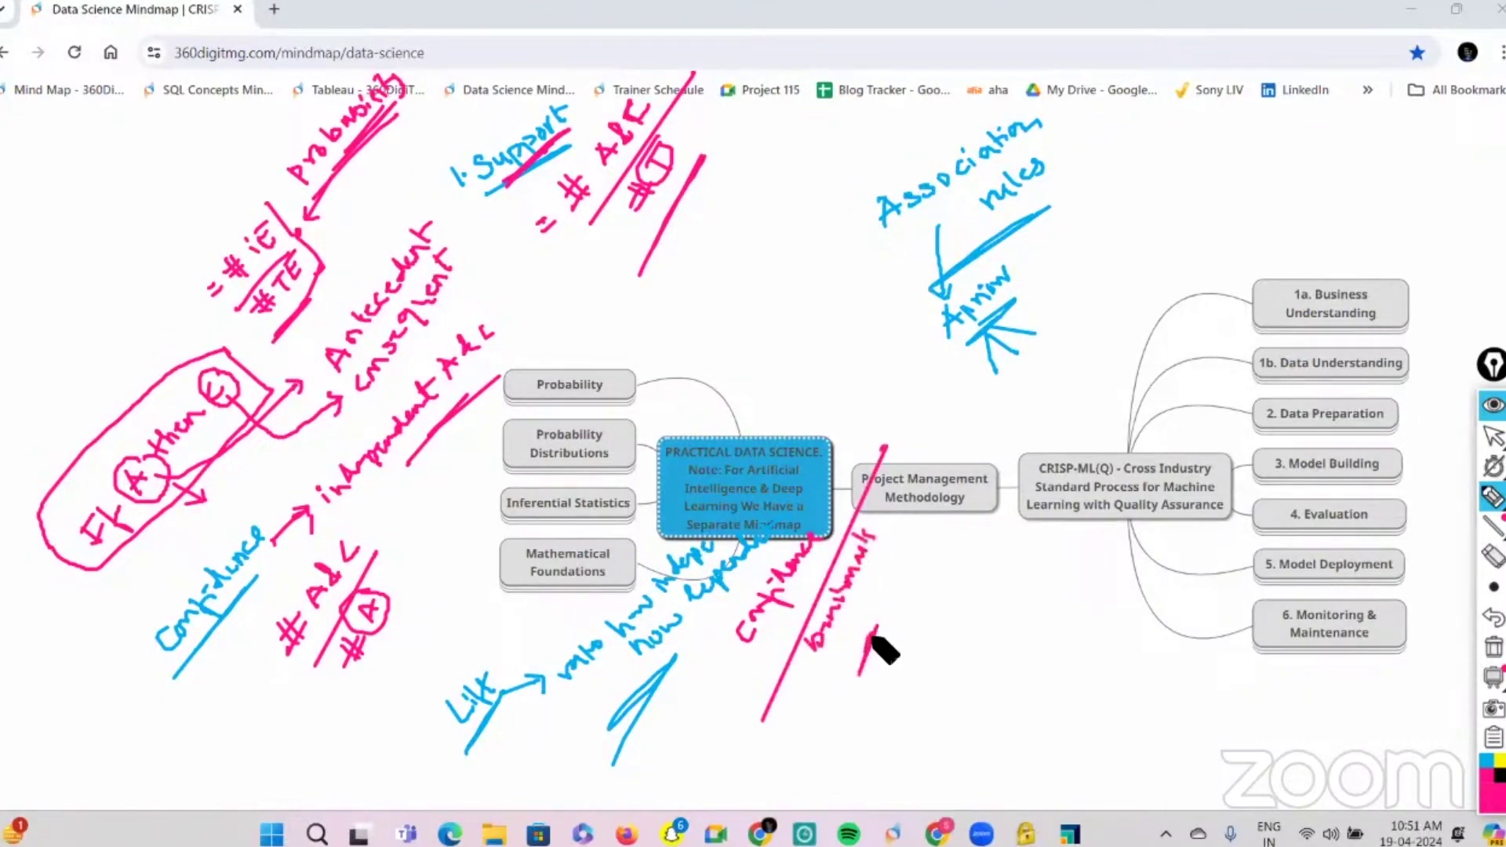
pyautogui.moveTo(745, 663); pyautogui.dragTo(757, 728)
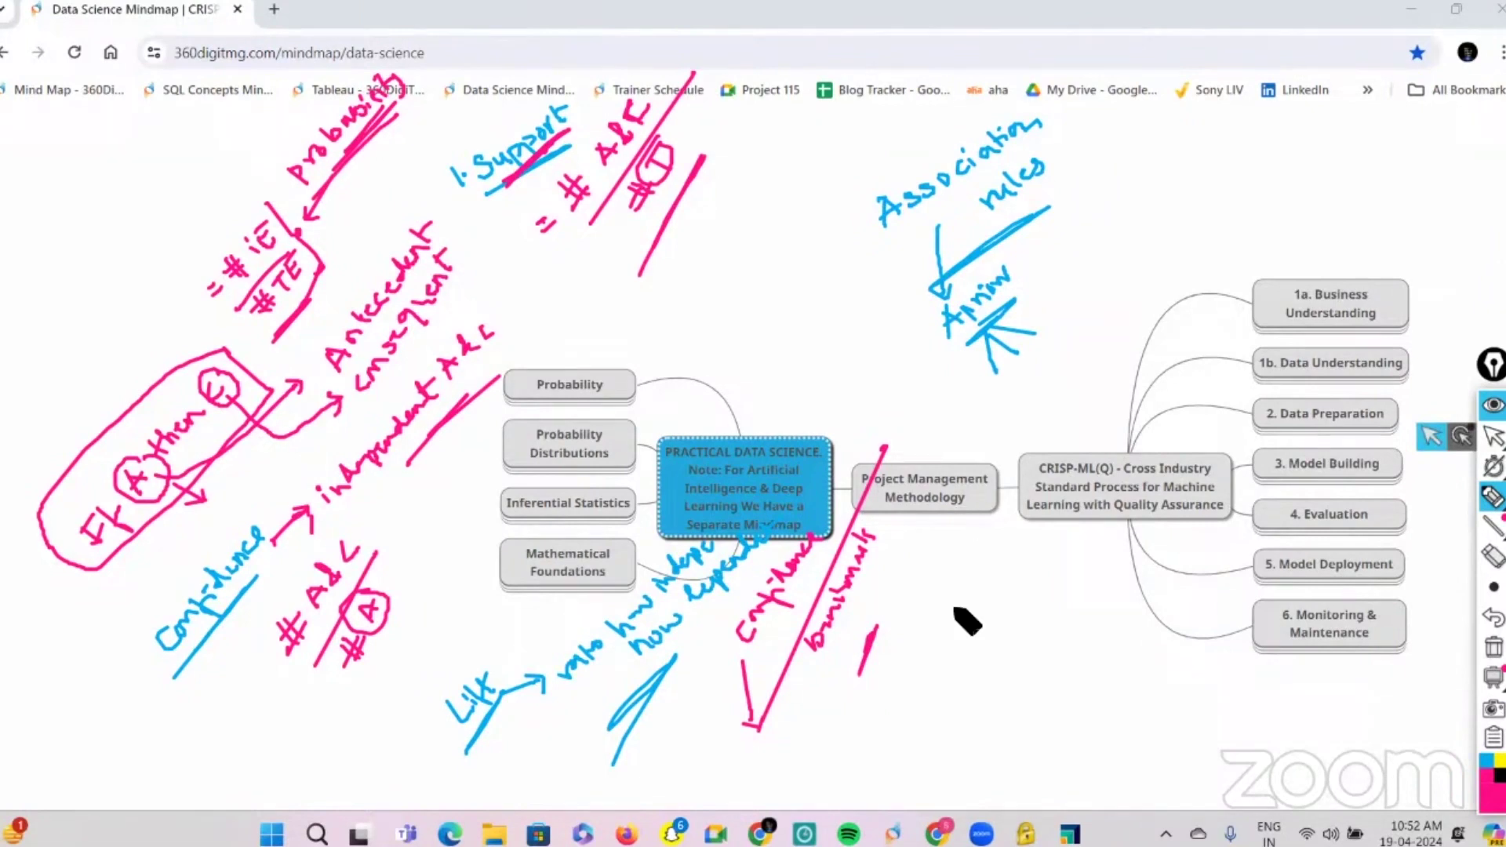
# Step: Draw a pink arrow from "benchmark" and write the fraction "# C" over "# T" at its end
pyautogui.moveTo(858, 615)
pyautogui.mouseDown()
pyautogui.moveTo(968, 590)
pyautogui.moveTo(962, 601)
pyautogui.moveTo(1014, 604)
pyautogui.moveTo(1045, 573)
pyautogui.mouseUp()
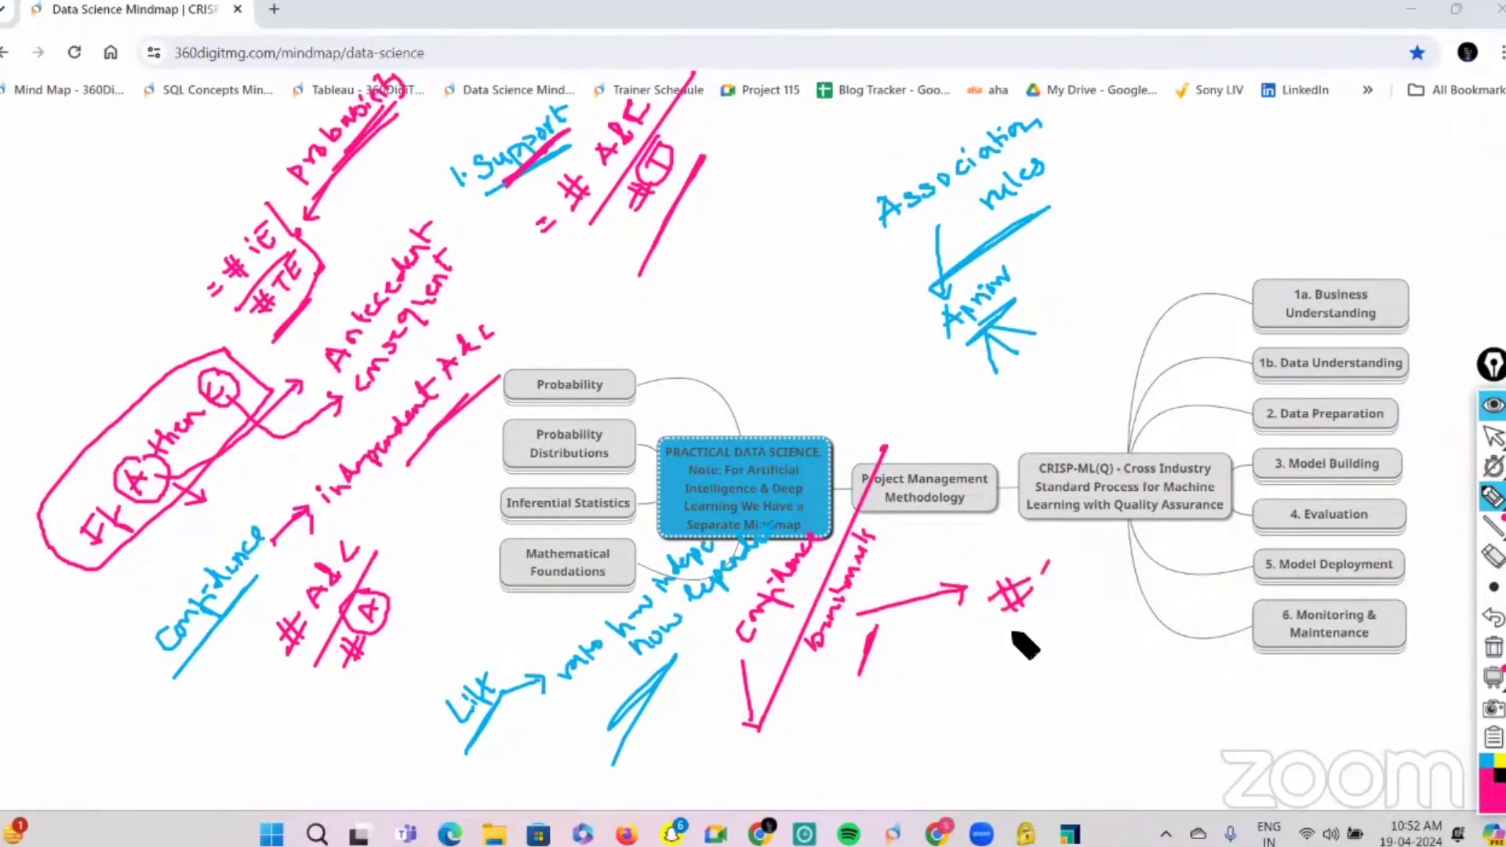
pyautogui.moveTo(1014, 632); pyautogui.dragTo(1102, 555)
pyautogui.moveTo(1038, 621); pyautogui.dragTo(1045, 643)
pyautogui.moveTo(1048, 619); pyautogui.dragTo(1056, 638)
pyautogui.moveTo(1033, 637); pyautogui.dragTo(1053, 622)
pyautogui.moveTo(1039, 642); pyautogui.dragTo(1078, 589)
pyautogui.moveTo(1070, 596); pyautogui.dragTo(1083, 609)
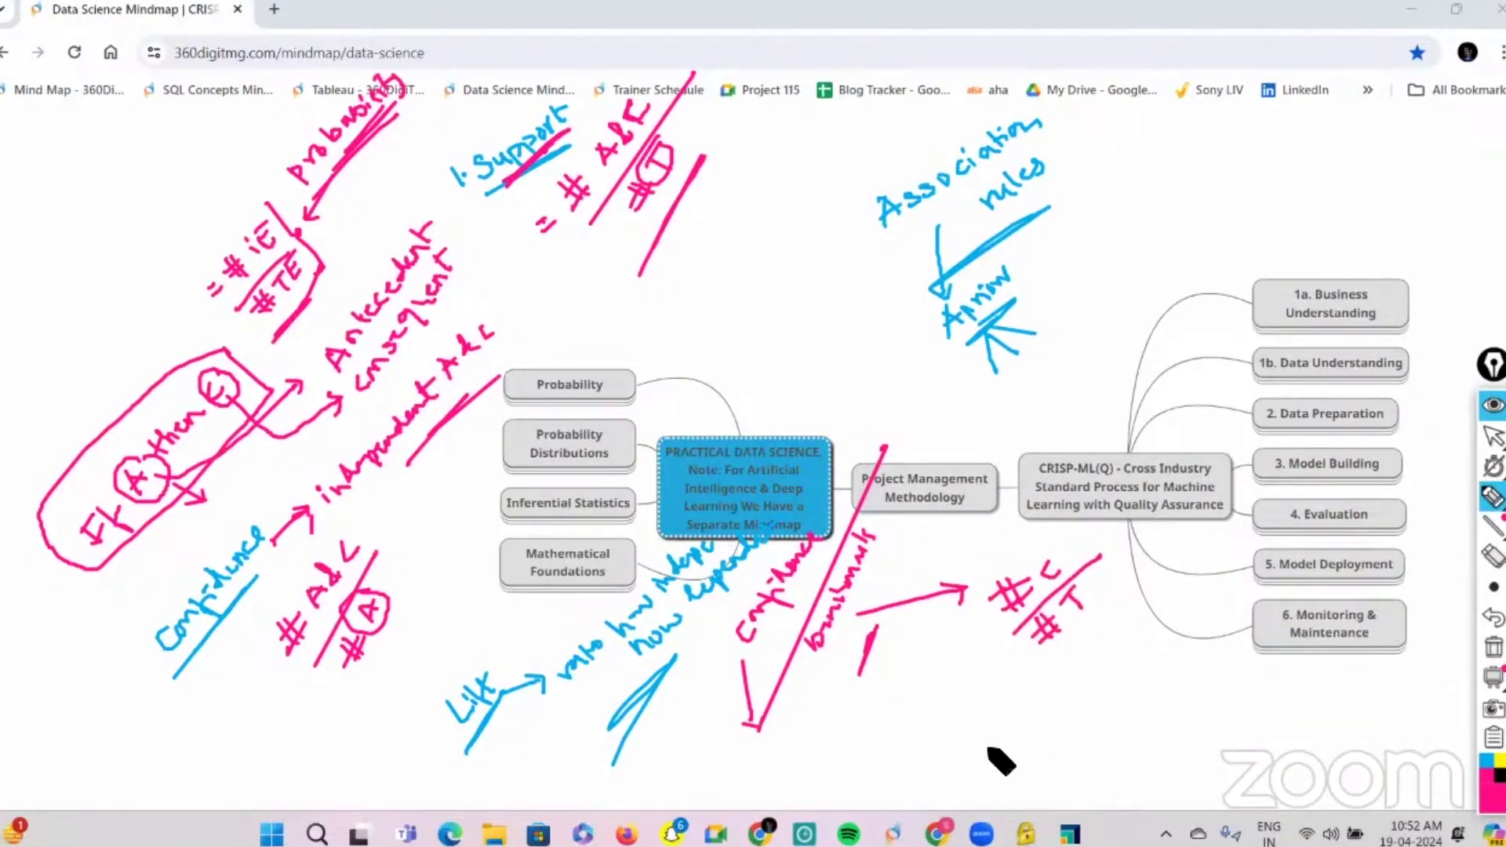
# Step: Handwrite "L = C/BC" below the benchmark fraction and expand its numerator as "# A&C" over "# A"
pyautogui.moveTo(999, 723)
pyautogui.mouseDown()
pyautogui.moveTo(1023, 734)
pyautogui.moveTo(1033, 713)
pyautogui.mouseUp()
pyautogui.moveTo(1025, 724)
pyautogui.mouseDown()
pyautogui.moveTo(1076, 694)
pyautogui.moveTo(1076, 731)
pyautogui.mouseUp()
pyautogui.moveTo(1094, 671); pyautogui.dragTo(1091, 681)
pyautogui.moveTo(1103, 668); pyautogui.dragTo(1100, 678)
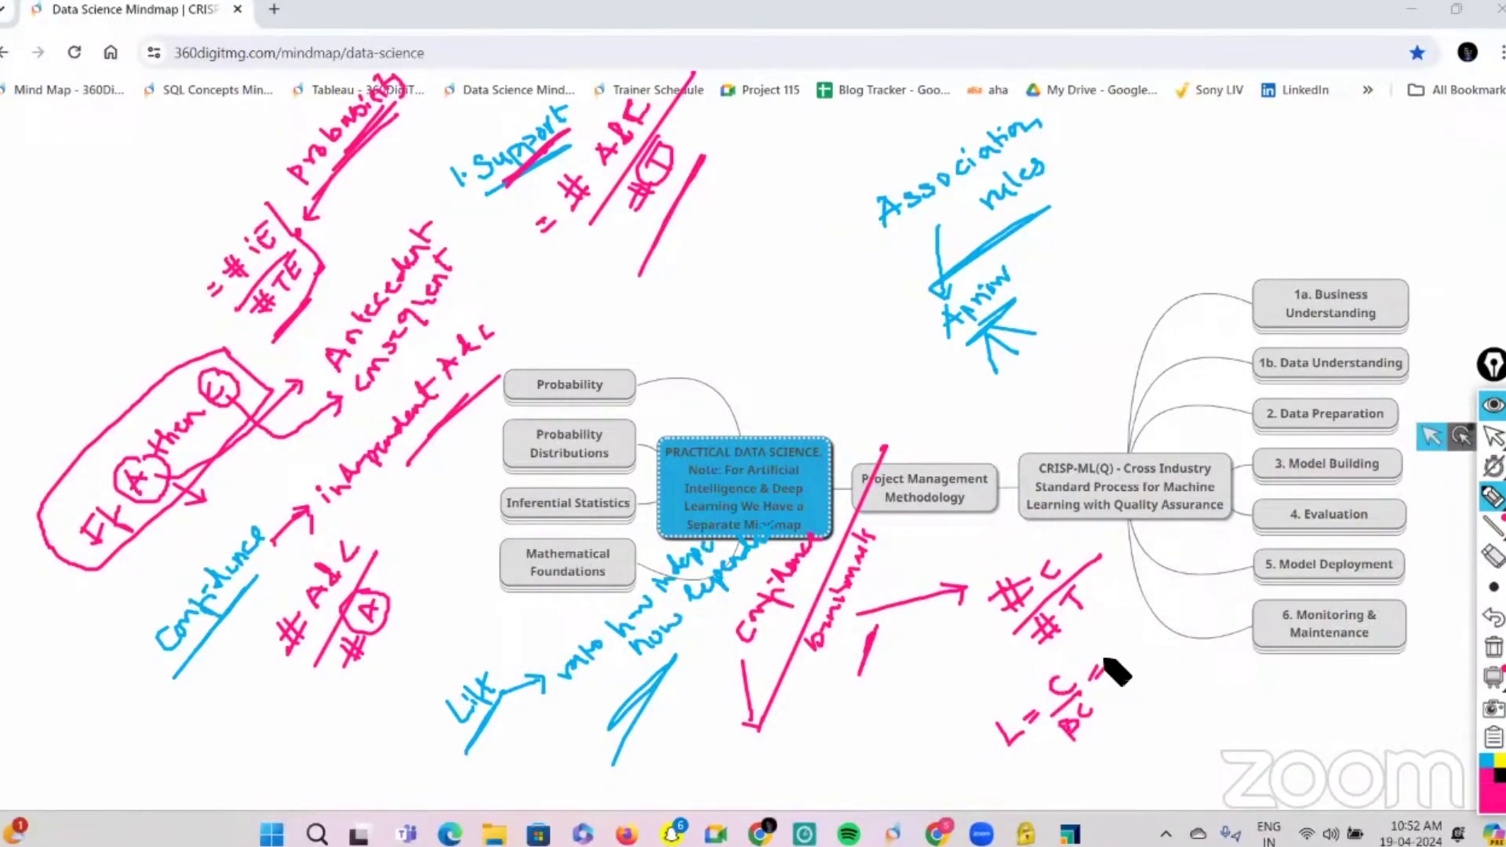
pyautogui.moveTo(1120, 655); pyautogui.dragTo(1130, 625)
pyautogui.moveTo(1108, 637)
pyautogui.mouseDown()
pyautogui.moveTo(1169, 620)
pyautogui.moveTo(1174, 598)
pyautogui.moveTo(1134, 667)
pyautogui.moveTo(1169, 677)
pyautogui.mouseUp()
pyautogui.moveTo(1165, 655); pyautogui.dragTo(1177, 671)
pyautogui.moveTo(1157, 672); pyautogui.dragTo(1177, 657)
pyautogui.moveTo(1177, 650); pyautogui.dragTo(1191, 646)
pyautogui.moveTo(1176, 642); pyautogui.dragTo(1188, 634)
# Step: Add a long dividing stroke and "# C" over "# T" to the expanded Lift formula, and draw an emphasis line across it
pyautogui.moveTo(1213, 527); pyautogui.dragTo(1240, 691)
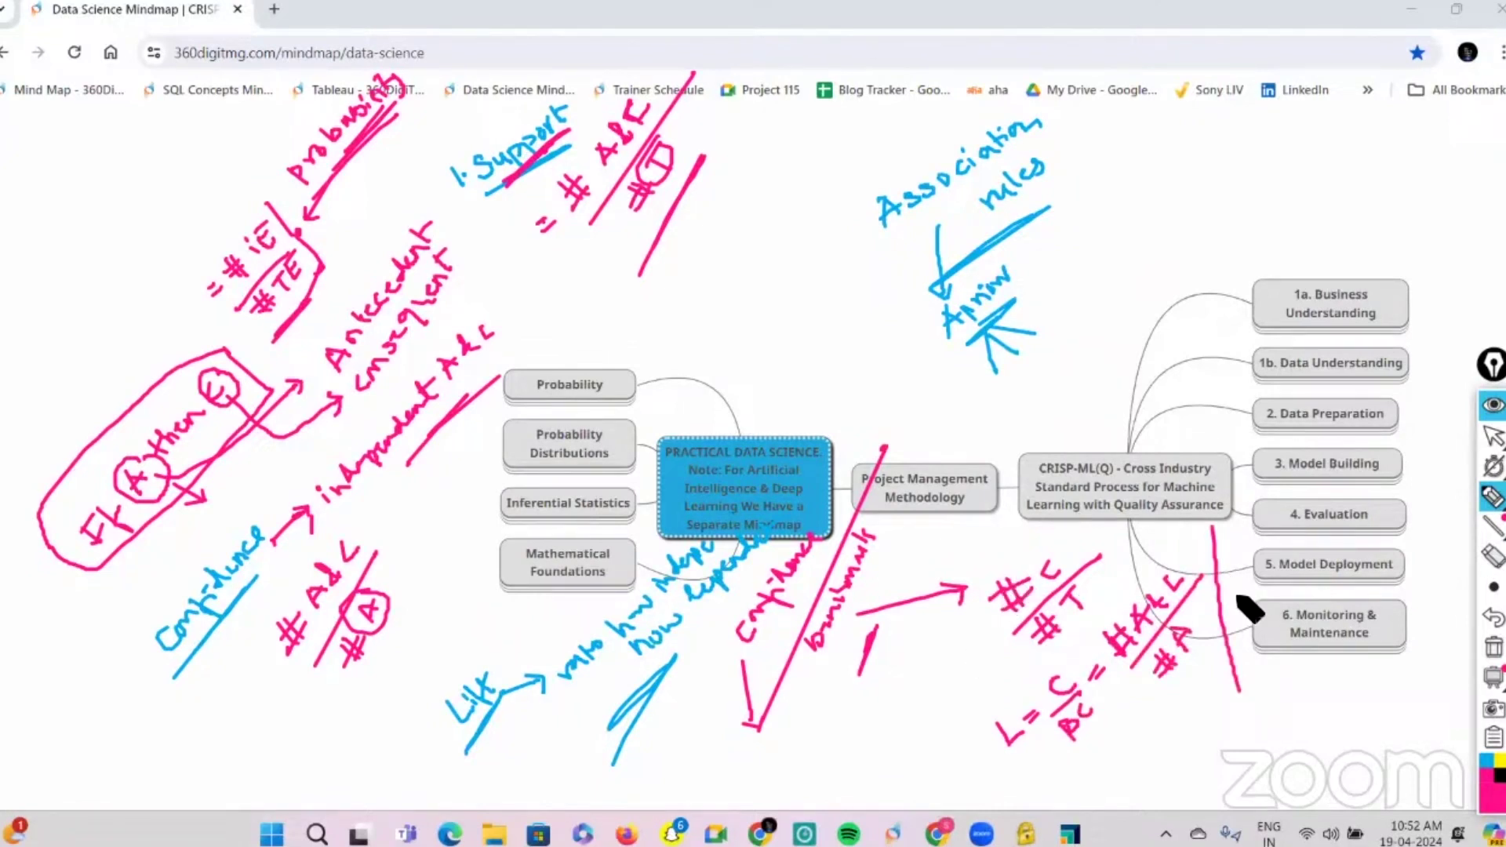
pyautogui.moveTo(1236, 585); pyautogui.dragTo(1231, 608)
pyautogui.moveTo(1244, 582); pyautogui.dragTo(1238, 605)
pyautogui.moveTo(1228, 593); pyautogui.dragTo(1249, 590)
pyautogui.moveTo(1228, 603); pyautogui.dragTo(1249, 600)
pyautogui.moveTo(1269, 560); pyautogui.dragTo(1245, 634)
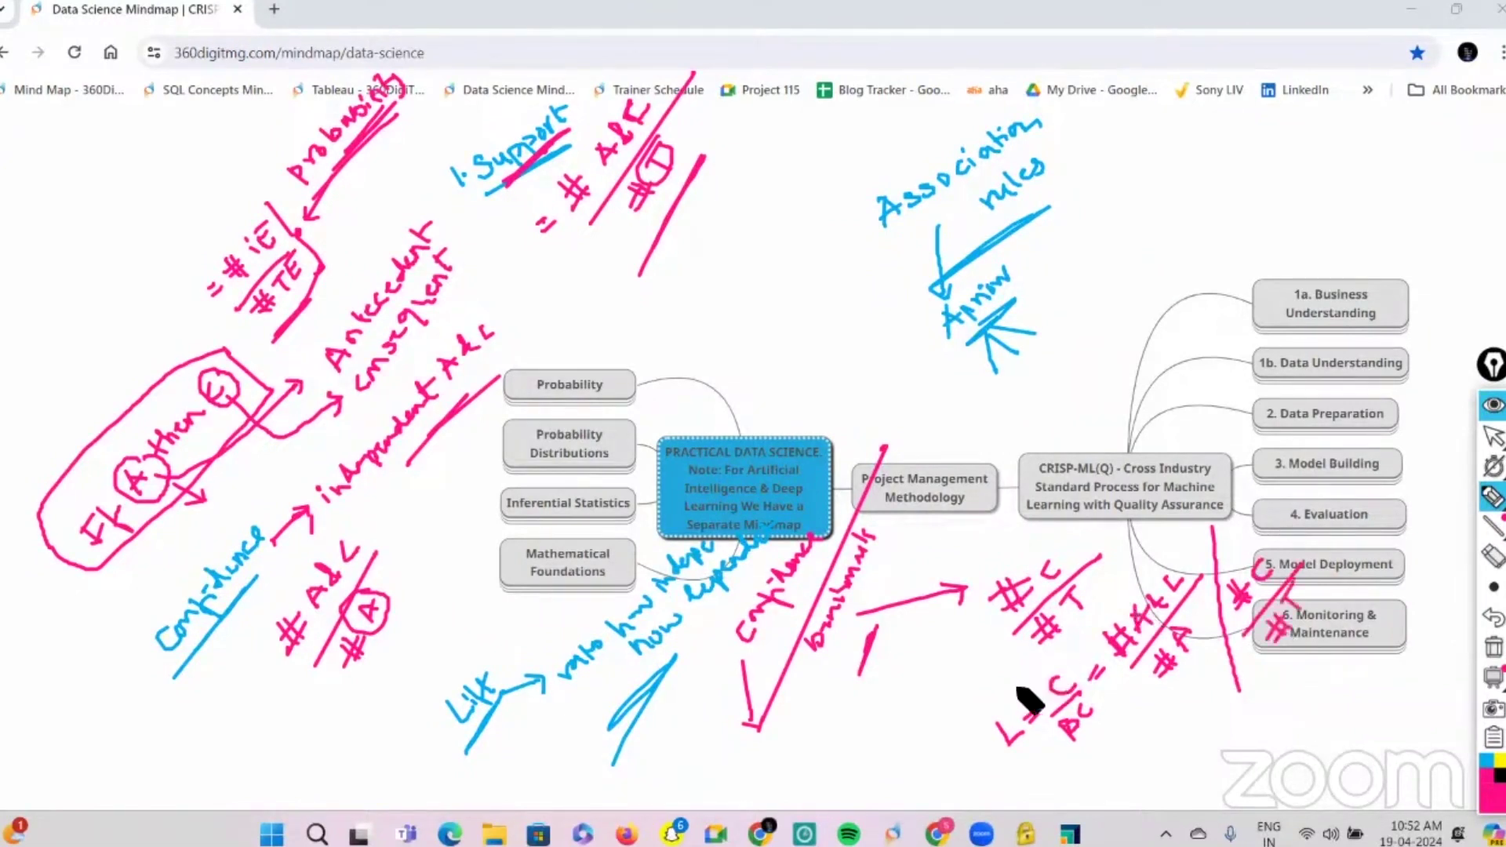
pyautogui.moveTo(1045, 683); pyautogui.dragTo(1255, 530)
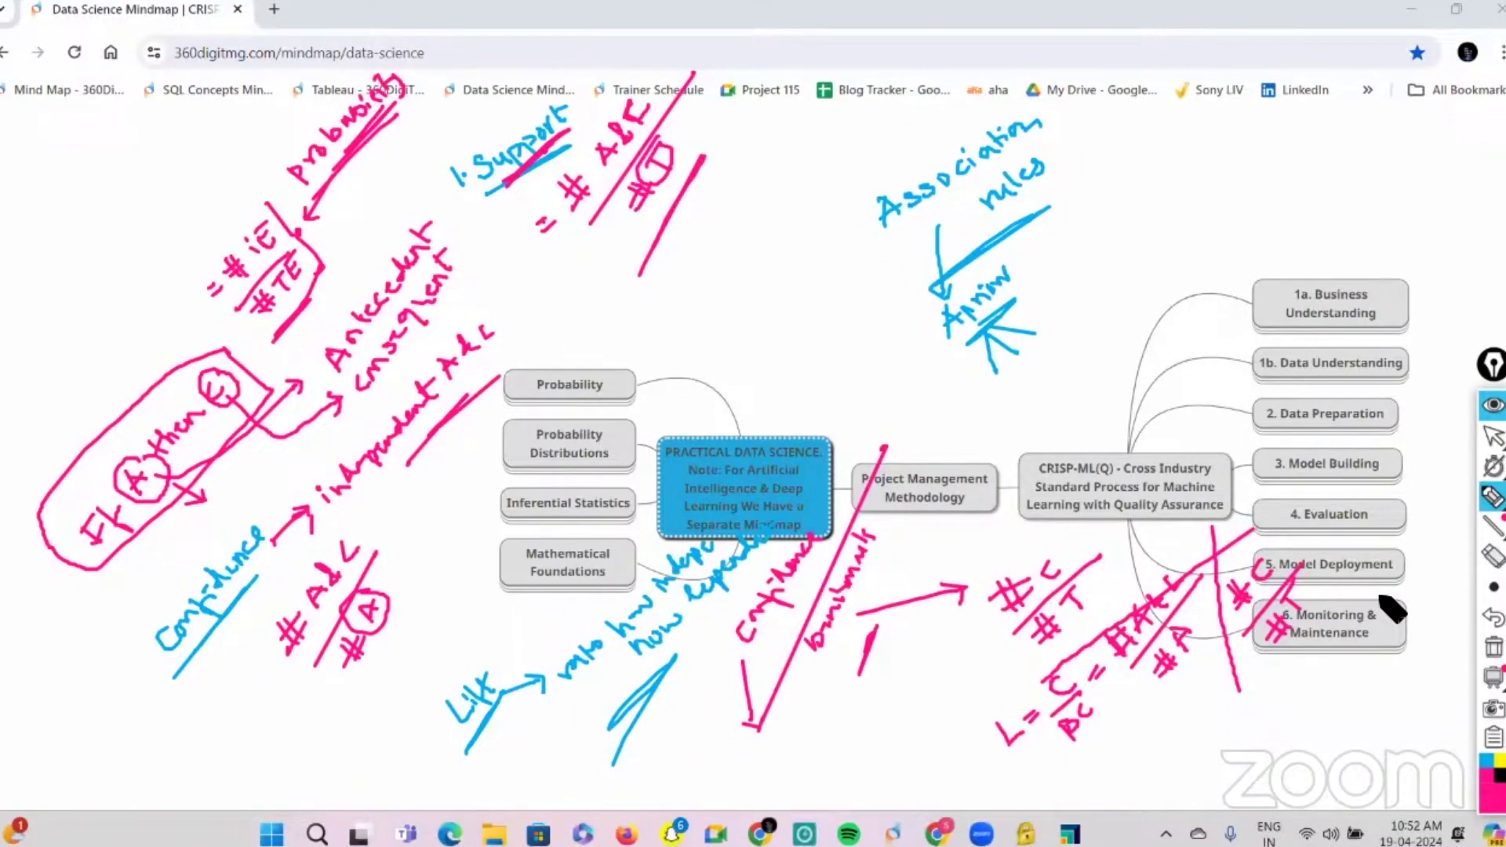
# Step: Clear all annotations, then handwrite an underlined "Leverage" in pink with an arrow to "Support(A&C) -"
pyautogui.click(1485, 648)
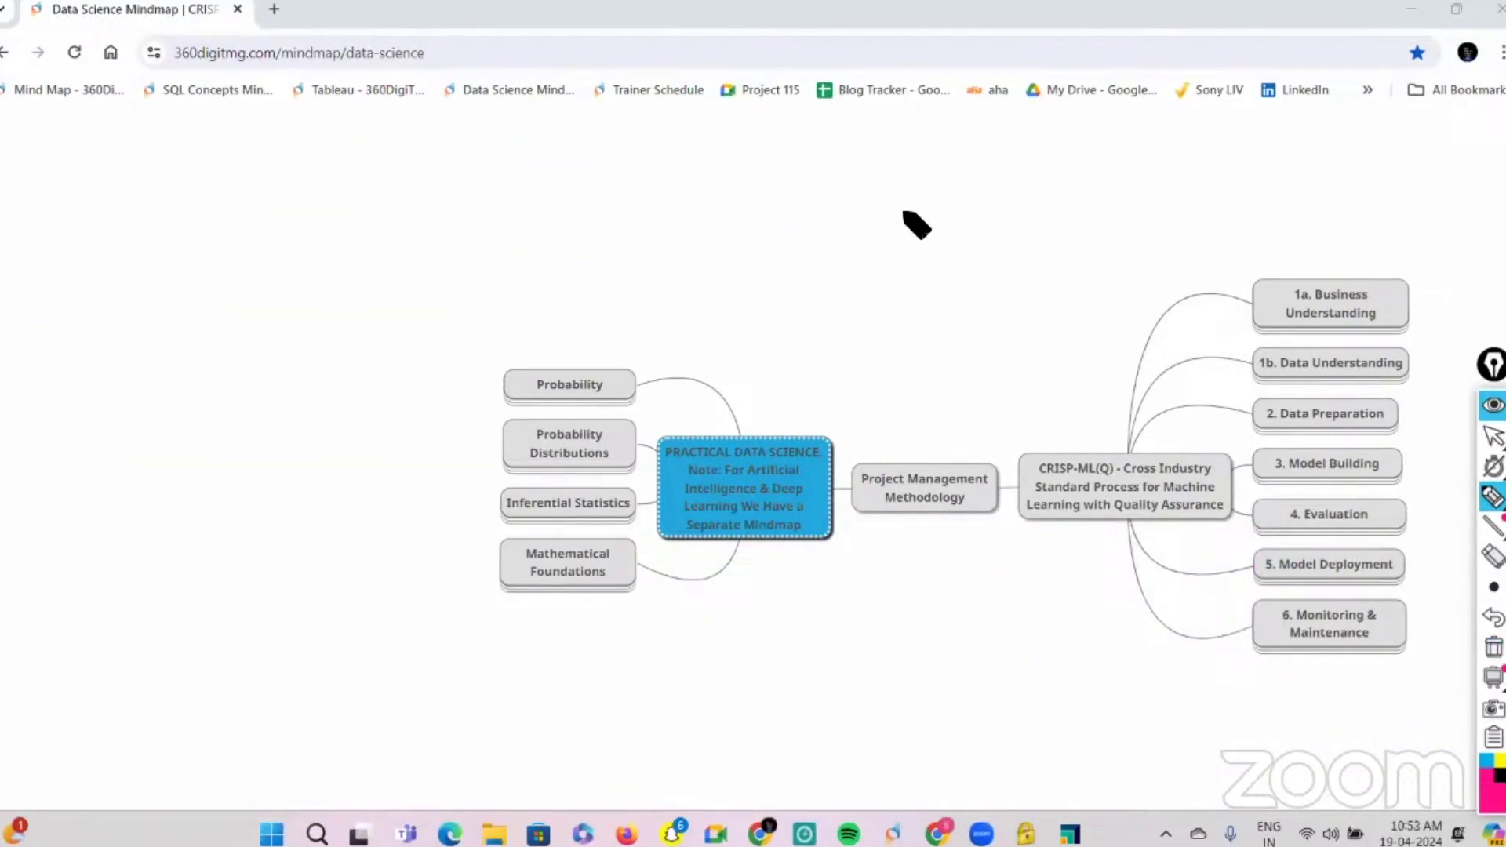
pyautogui.moveTo(819, 153); pyautogui.dragTo(847, 182)
pyautogui.moveTo(844, 167)
pyautogui.mouseDown()
pyautogui.moveTo(921, 128)
pyautogui.moveTo(932, 153)
pyautogui.mouseUp()
pyautogui.moveTo(841, 222)
pyautogui.mouseDown()
pyautogui.moveTo(903, 171)
pyautogui.moveTo(894, 226)
pyautogui.mouseUp()
pyautogui.moveTo(899, 213)
pyautogui.mouseDown()
pyautogui.moveTo(908, 256)
pyautogui.moveTo(935, 252)
pyautogui.moveTo(966, 199)
pyautogui.moveTo(1053, 166)
pyautogui.moveTo(1061, 147)
pyautogui.moveTo(1036, 144)
pyautogui.mouseUp()
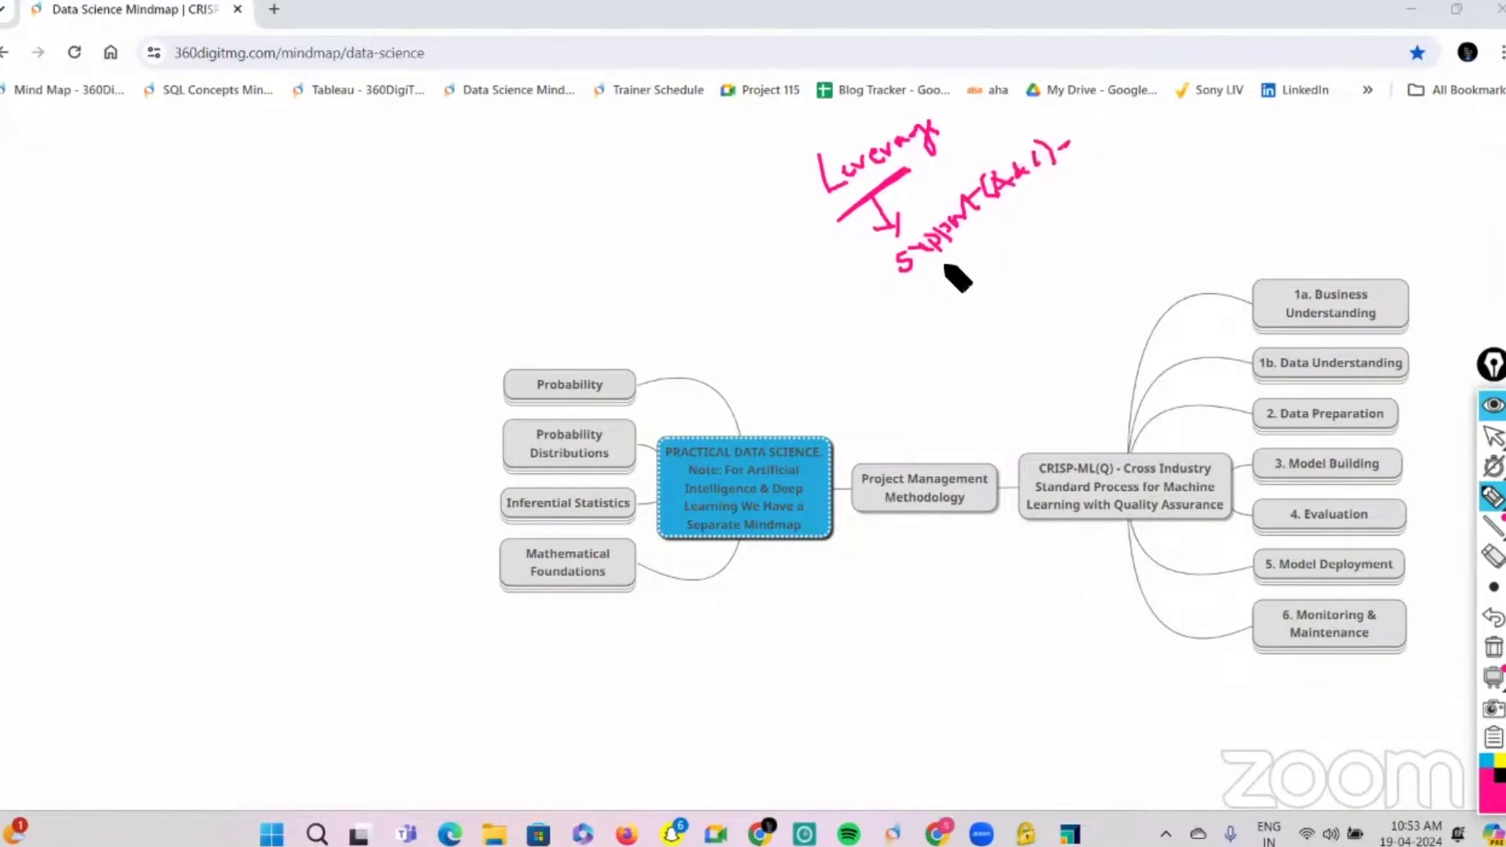
# Step: Complete the Leverage formula with "Support(A) * Support(C)", underline its end and circle the word "Leverage"
pyautogui.moveTo(1008, 251)
pyautogui.mouseDown()
pyautogui.moveTo(995, 270)
pyautogui.moveTo(1161, 128)
pyautogui.moveTo(1214, 36)
pyautogui.moveTo(1246, 31)
pyautogui.mouseUp()
pyautogui.moveTo(1205, 117); pyautogui.dragTo(1175, 143)
pyautogui.moveTo(849, 141); pyautogui.dragTo(942, 124)
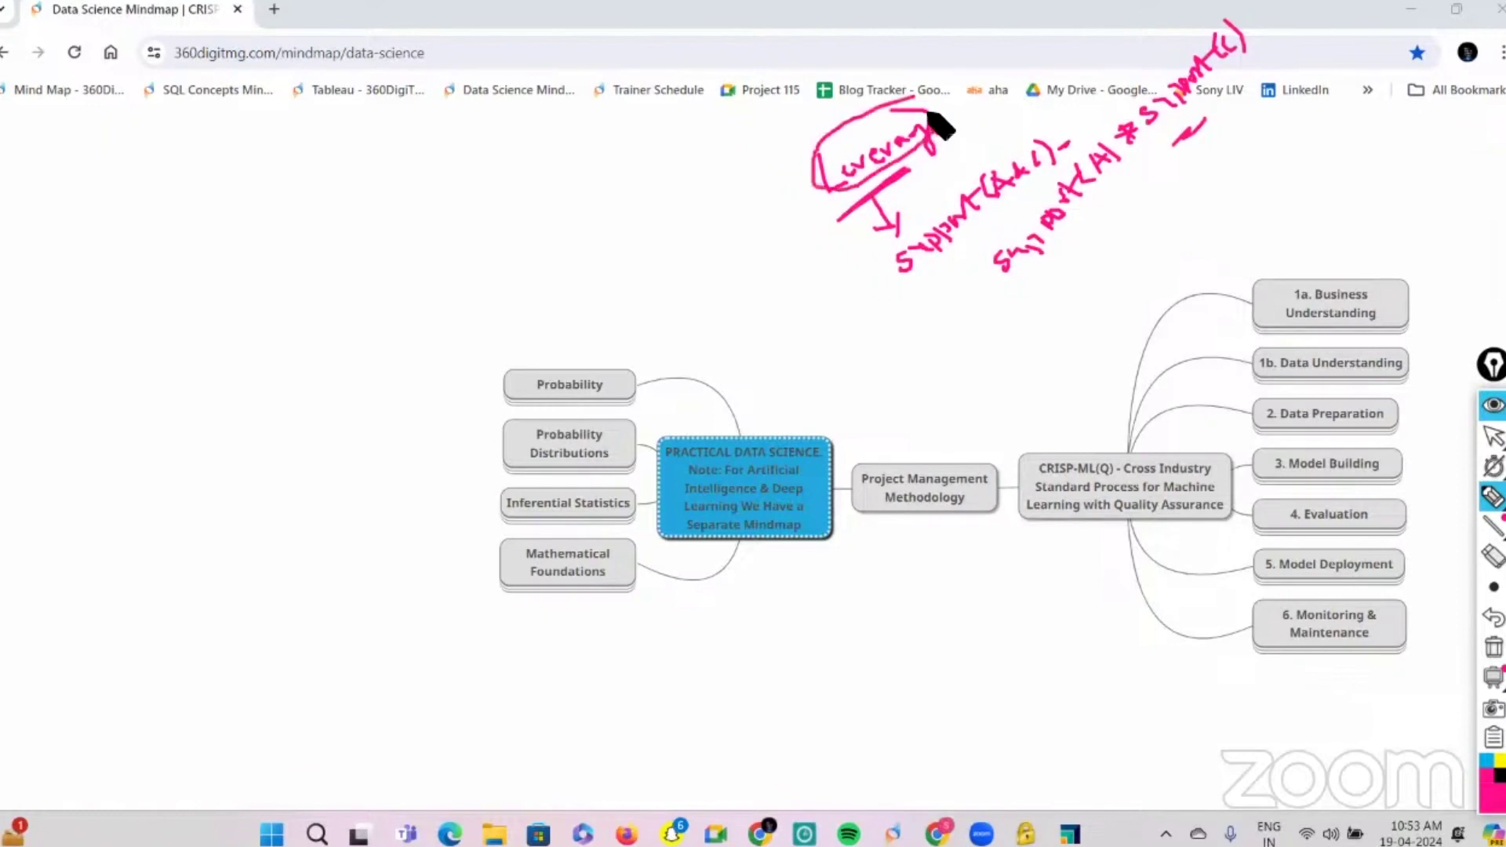
# Step: Handwrite "Conviction" in pink above the Probability node, underline it and add an equals sign
pyautogui.moveTo(328, 298)
pyautogui.mouseDown()
pyautogui.moveTo(317, 318)
pyautogui.moveTo(380, 270)
pyautogui.mouseUp()
pyautogui.moveTo(384, 258); pyautogui.dragTo(391, 269)
pyautogui.moveTo(397, 244); pyautogui.dragTo(404, 259)
pyautogui.moveTo(412, 235); pyautogui.dragTo(429, 236)
pyautogui.moveTo(342, 326); pyautogui.dragTo(403, 279)
pyautogui.moveTo(402, 279)
pyautogui.mouseDown()
pyautogui.moveTo(340, 333)
pyautogui.moveTo(364, 336)
pyautogui.mouseUp()
pyautogui.moveTo(357, 351); pyautogui.dragTo(378, 330)
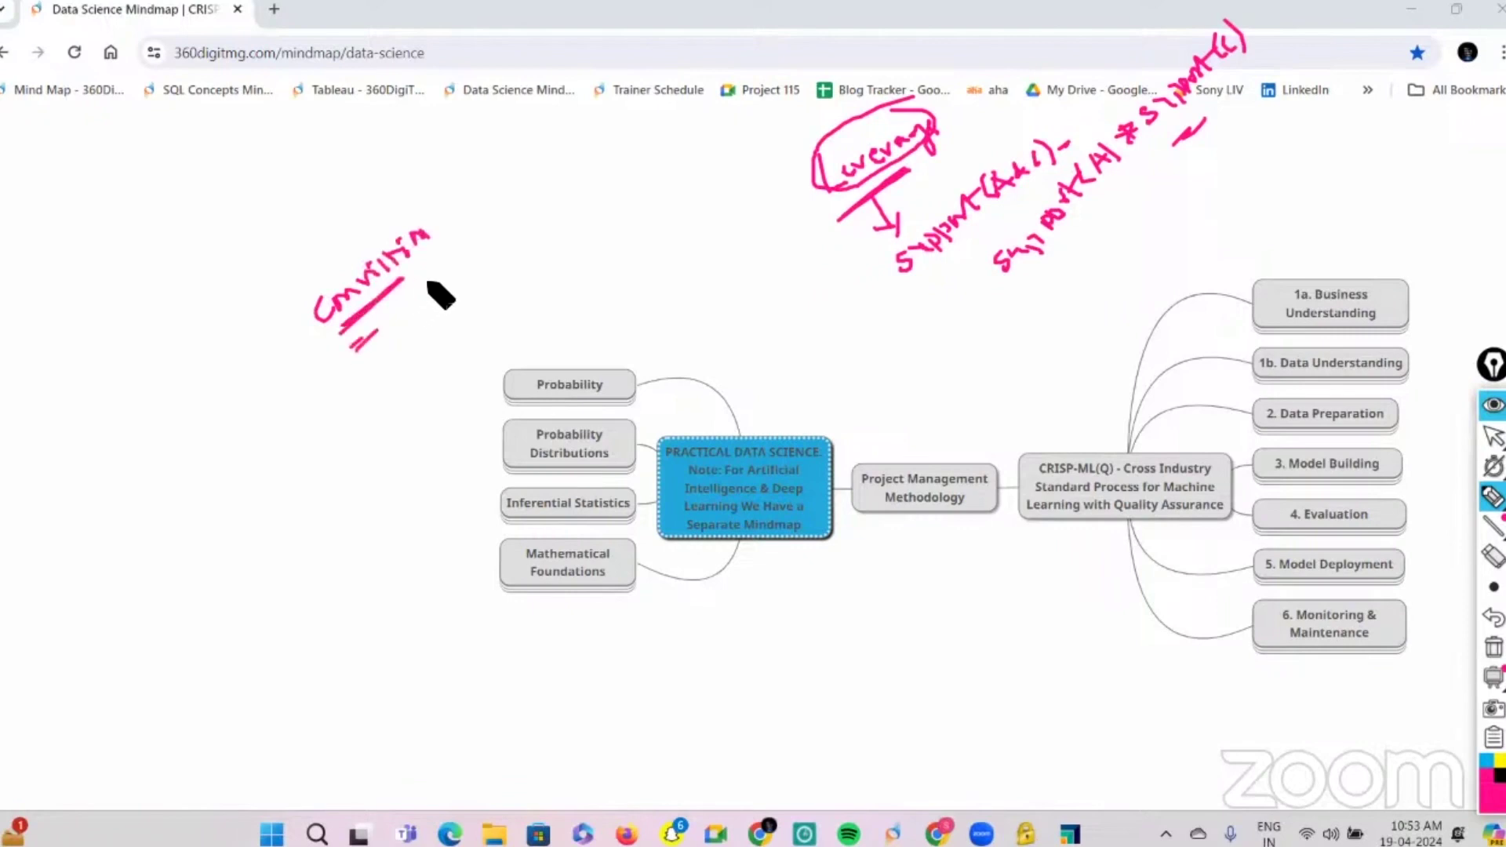
# Step: Write the Conviction formula as "[1 - support(C)]" over "[1 - confidence(A&C)]"
pyautogui.moveTo(436, 275)
pyautogui.mouseDown()
pyautogui.moveTo(429, 296)
pyautogui.moveTo(450, 284)
pyautogui.mouseUp()
pyautogui.moveTo(471, 253)
pyautogui.mouseDown()
pyautogui.moveTo(458, 271)
pyautogui.moveTo(552, 193)
pyautogui.mouseUp()
pyautogui.moveTo(537, 206); pyautogui.dragTo(557, 201)
pyautogui.moveTo(579, 173); pyautogui.dragTo(569, 201)
pyautogui.moveTo(579, 154); pyautogui.dragTo(609, 187)
pyautogui.moveTo(408, 273)
pyautogui.mouseDown()
pyautogui.moveTo(429, 317)
pyautogui.moveTo(633, 163)
pyautogui.mouseUp()
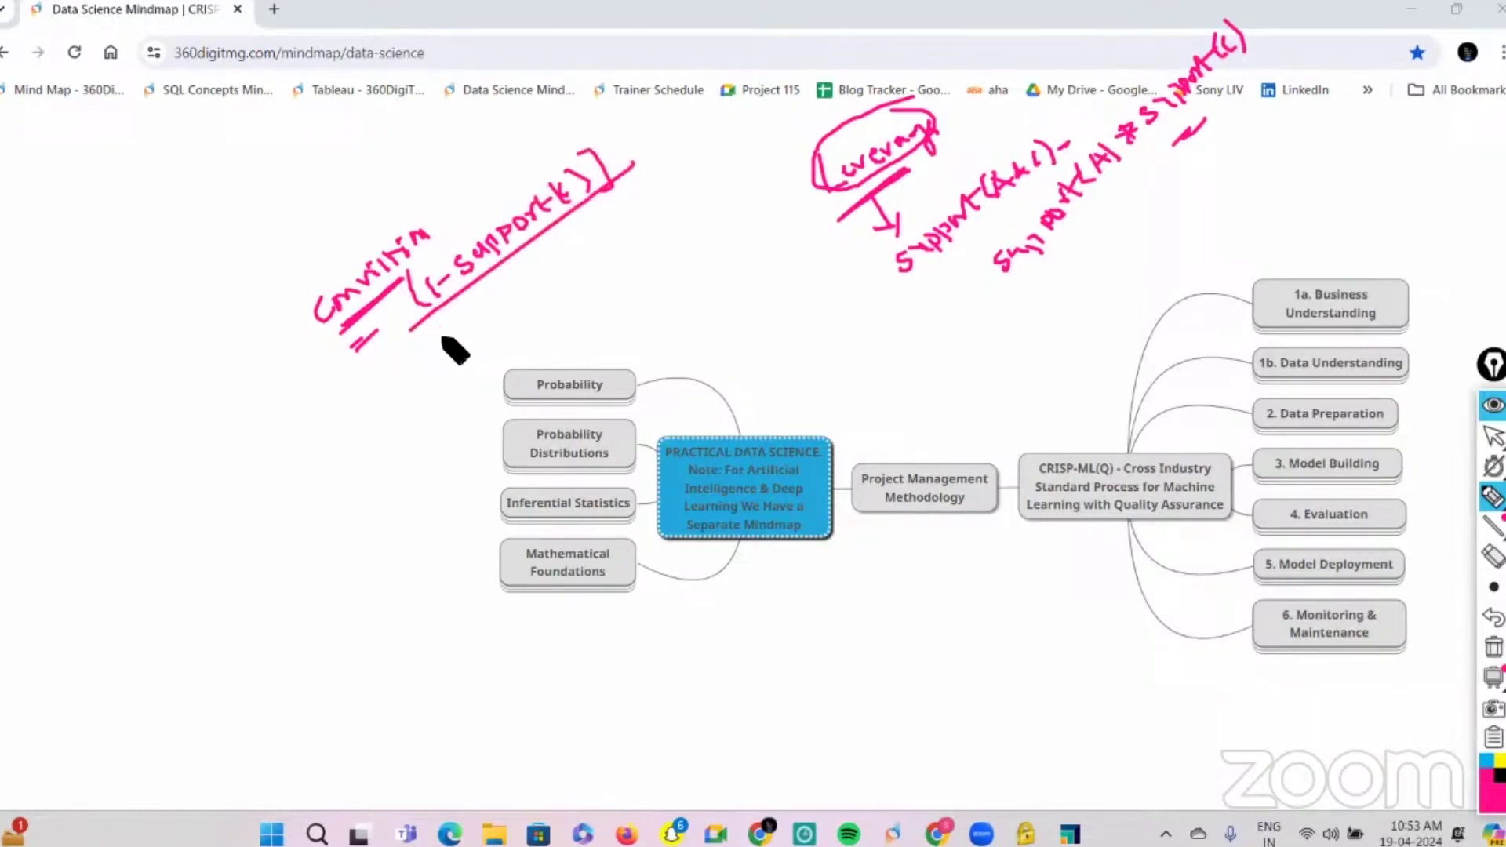
pyautogui.moveTo(443, 339)
pyautogui.mouseDown()
pyautogui.moveTo(584, 249)
pyautogui.moveTo(559, 246)
pyautogui.moveTo(586, 213)
pyautogui.moveTo(666, 195)
pyautogui.moveTo(646, 121)
pyautogui.moveTo(624, 120)
pyautogui.mouseUp()
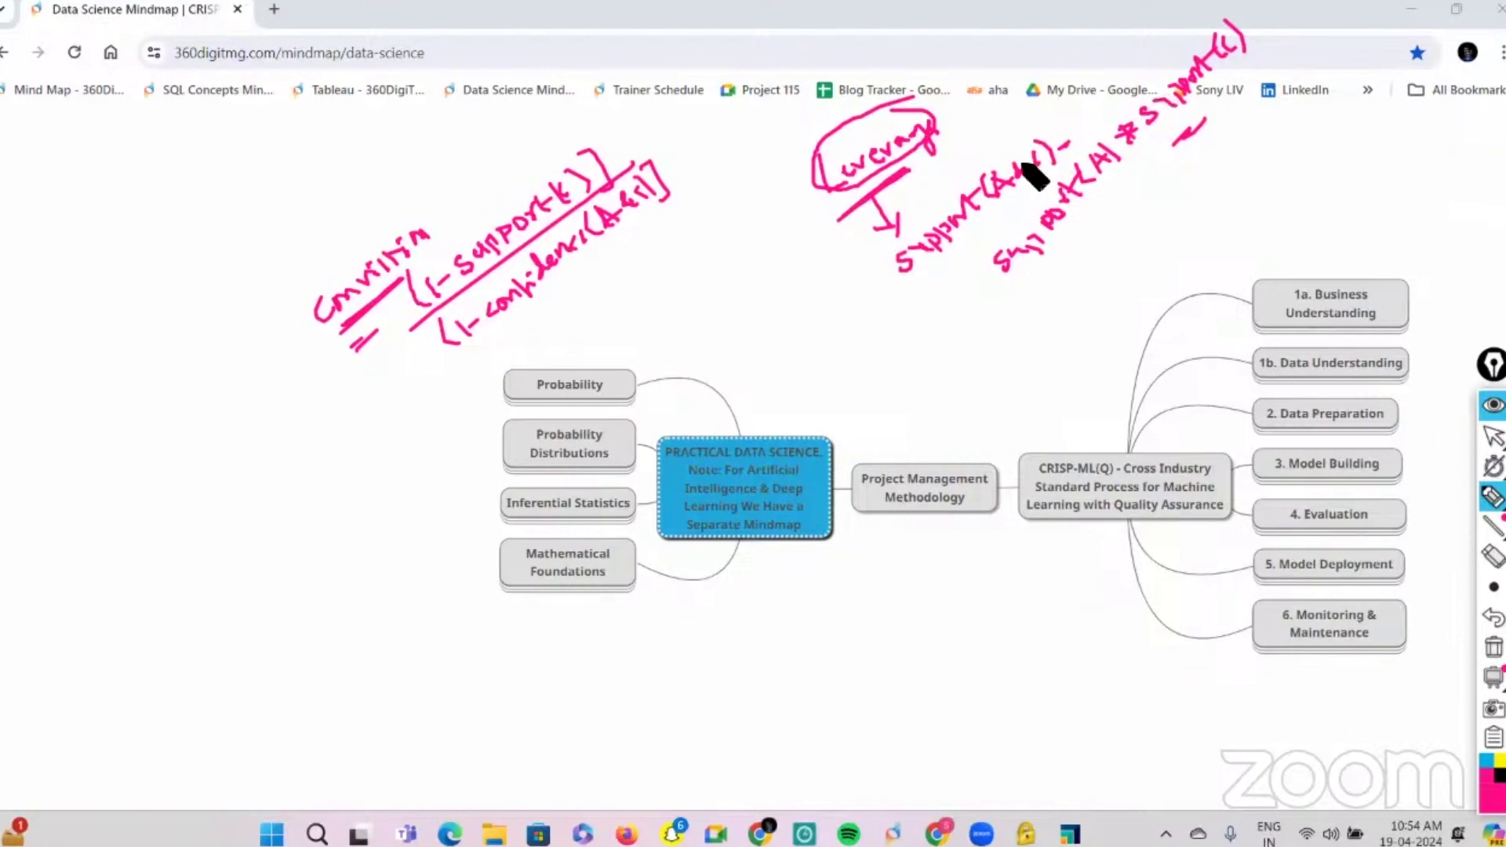
# Step: Draw a pink arrow above the central mind map node and handwrite "LMS" at its end
pyautogui.moveTo(732, 299)
pyautogui.mouseDown()
pyautogui.moveTo(768, 346)
pyautogui.moveTo(773, 331)
pyautogui.mouseUp()
pyautogui.moveTo(778, 376); pyautogui.dragTo(828, 365)
pyautogui.moveTo(835, 336); pyautogui.dragTo(834, 358)
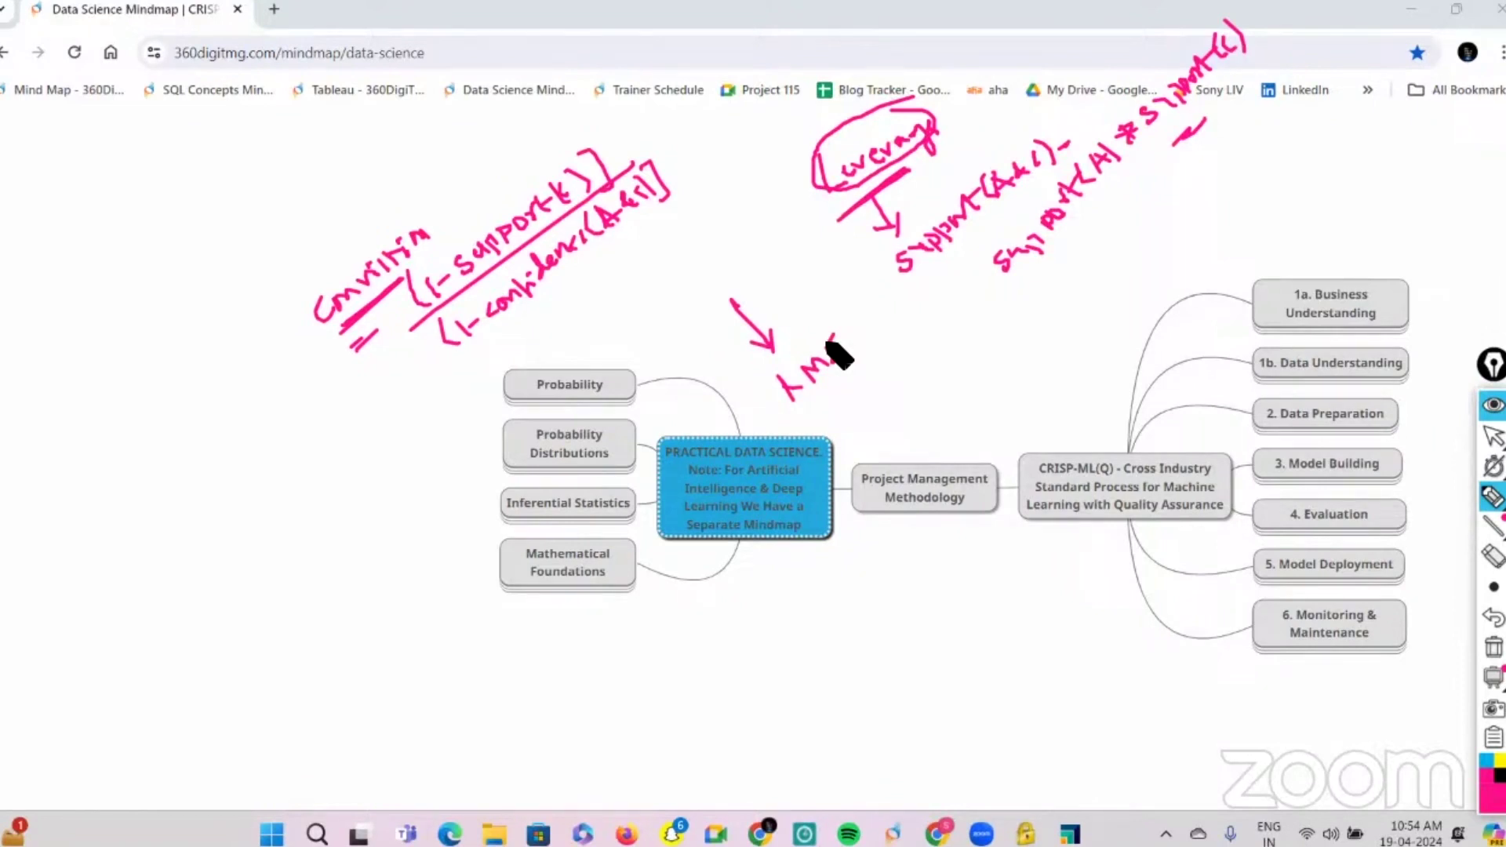
# Step: Clear all annotations, change from the pen to the pointer and switch to RapidMiner Studio
pyautogui.click(1492, 648)
pyautogui.click(1493, 437)
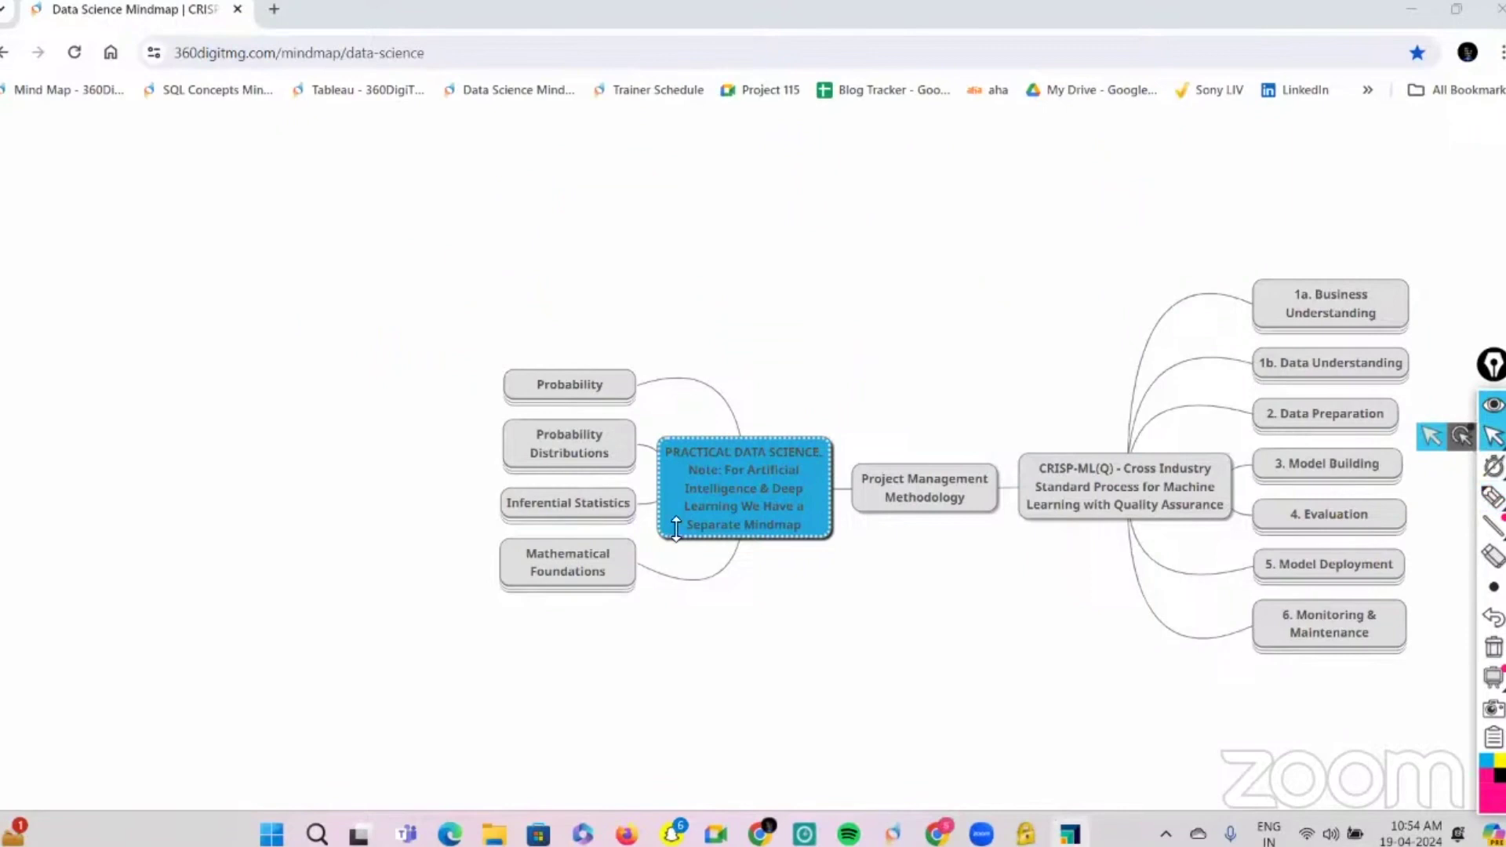
pyautogui.hotkey('alt', 'Tab')
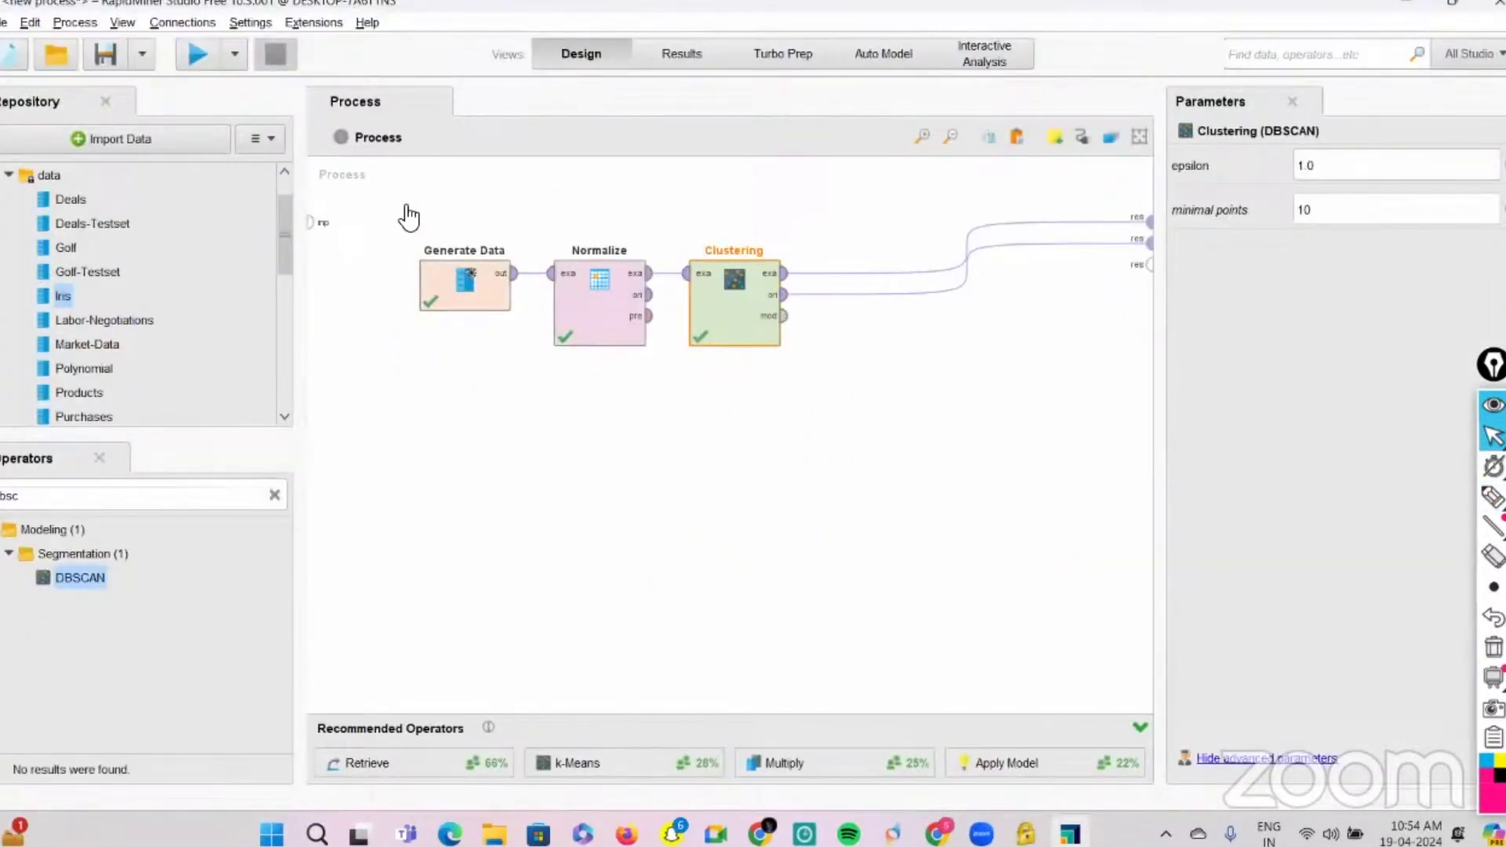
# Step: Select the Generate Data, Normalize and Clustering operators and delete them from the process
pyautogui.moveTo(406, 205); pyautogui.dragTo(793, 286)
pyautogui.moveTo(888, 405); pyautogui.dragTo(892, 444)
pyautogui.press('Delete')
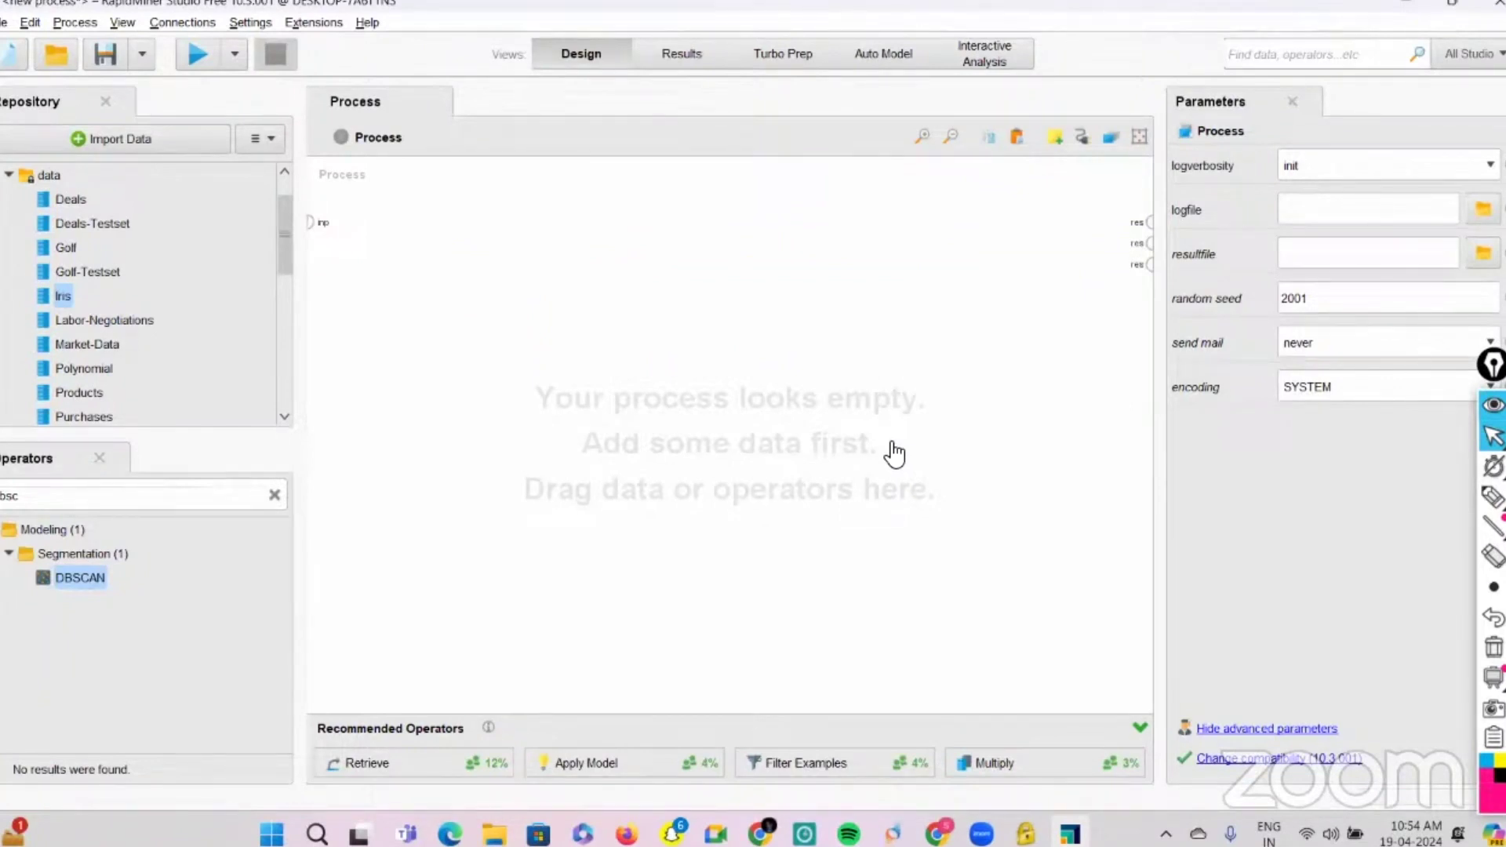
# Step: Search the operators for "read exc" and add a Read Excel operator to the empty process
pyautogui.click(275, 497)
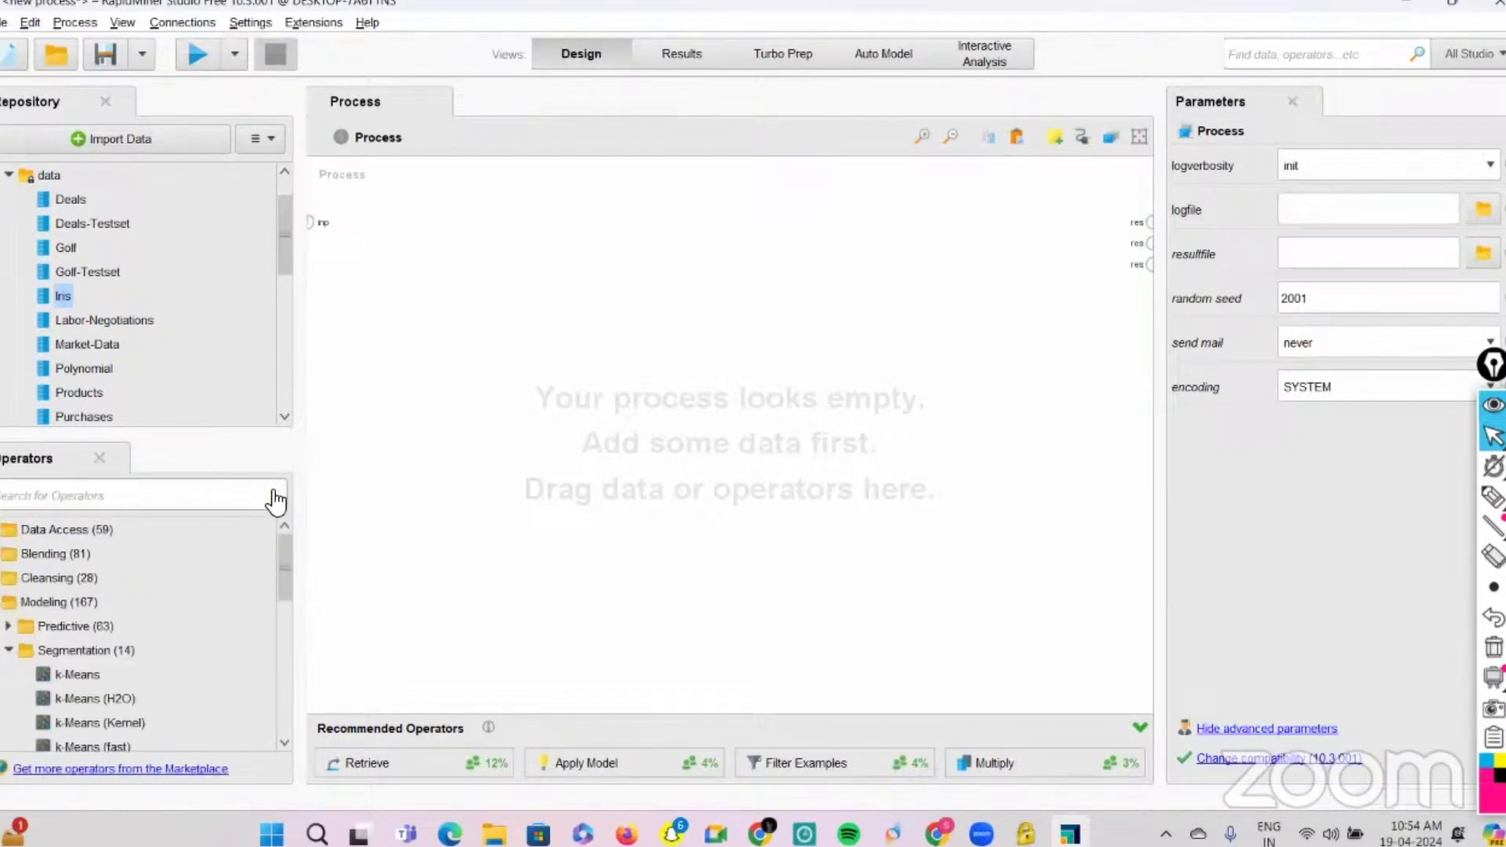
pyautogui.write('read exc')
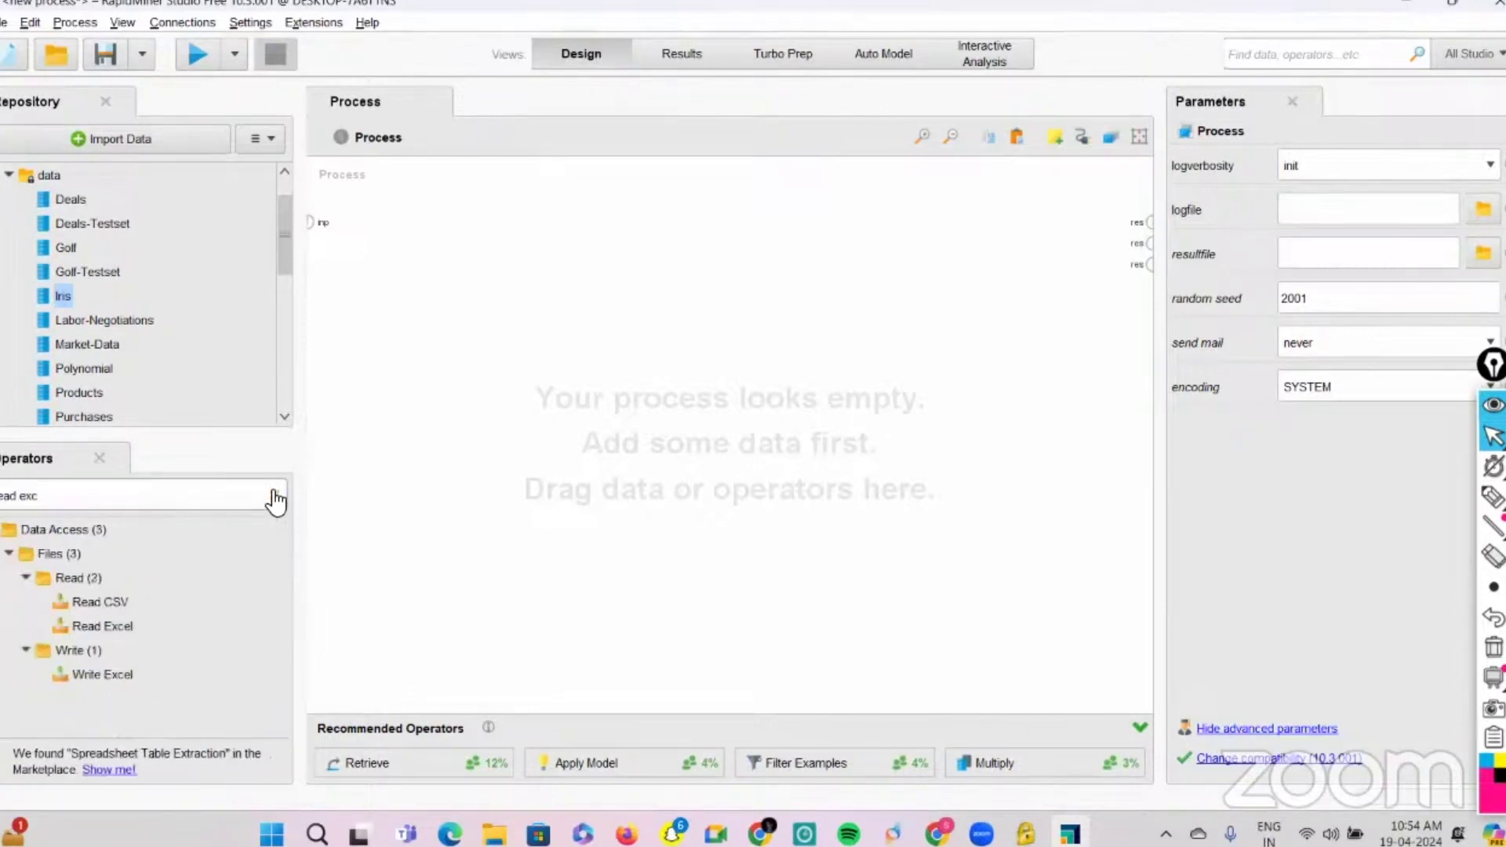
pyautogui.moveTo(102, 626); pyautogui.dragTo(463, 302)
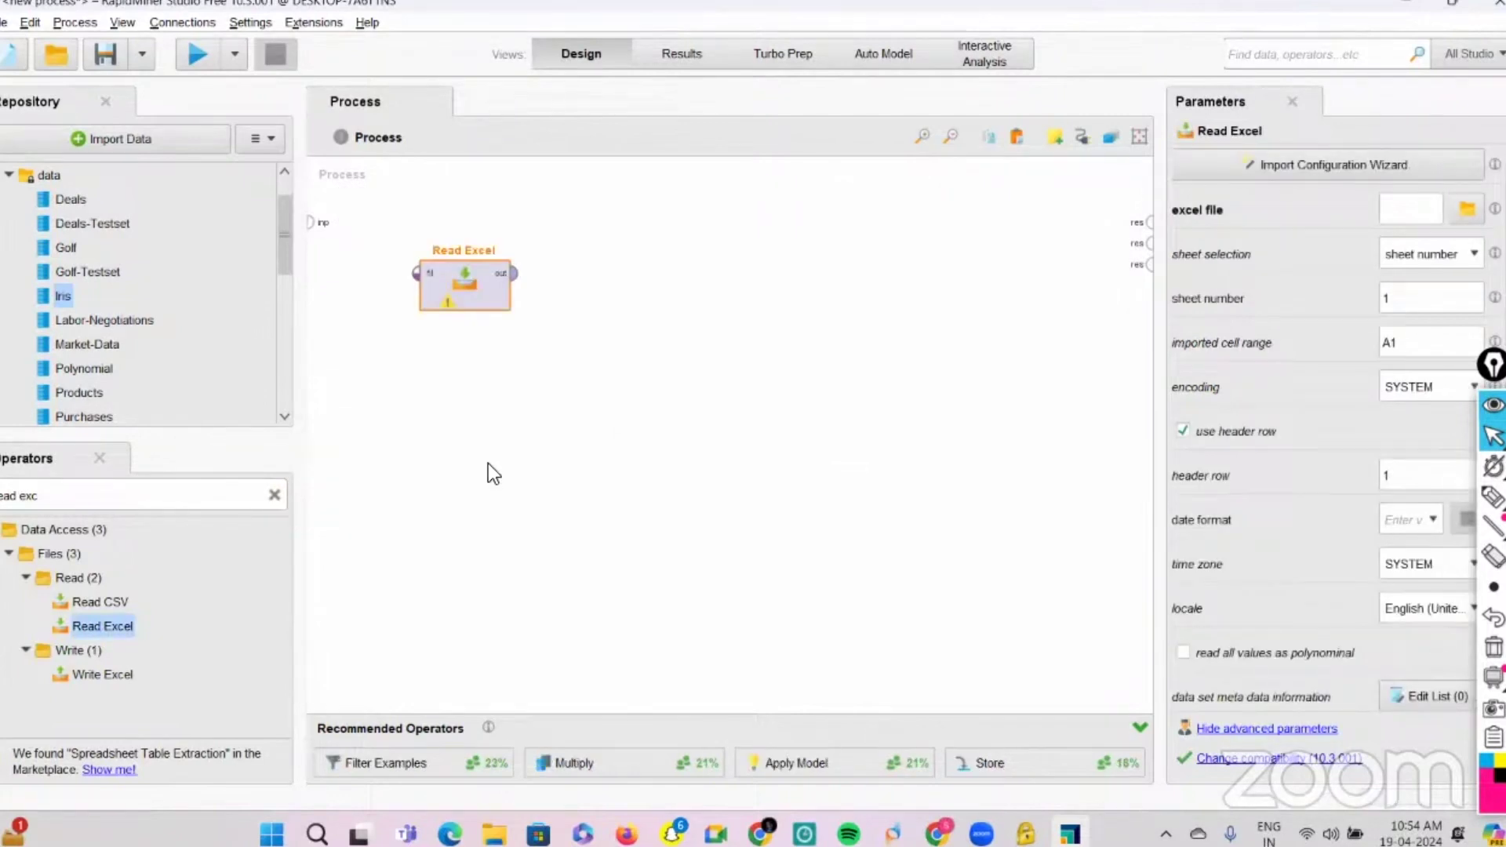
# Step: Open the Import Configuration Wizard for Read Excel and choose Association rules.xlsx from Documents as the data file
pyautogui.doubleClick(466, 281)
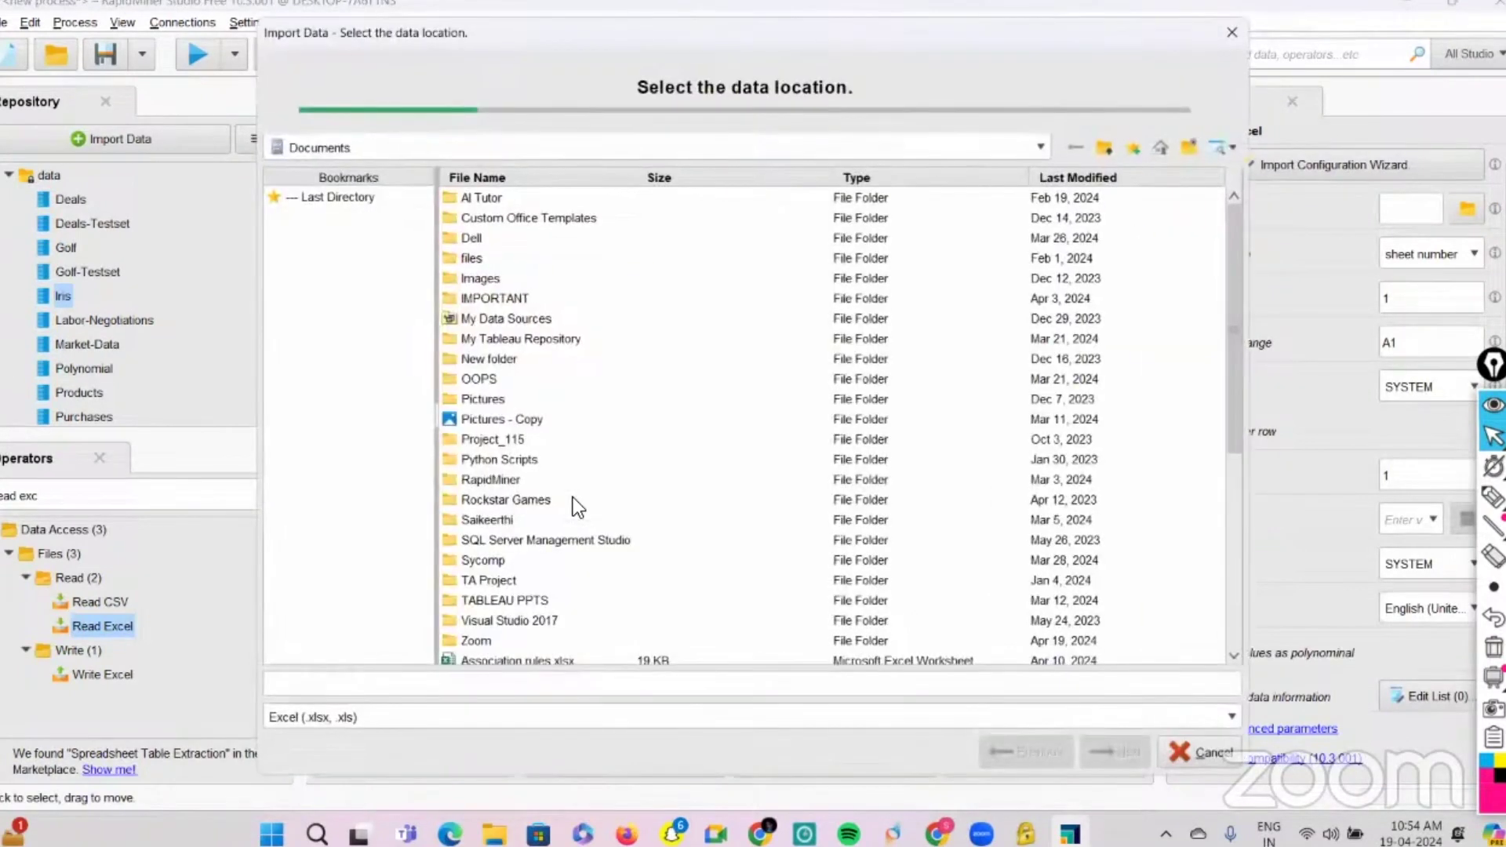
pyautogui.scroll(-3, 572, 498)
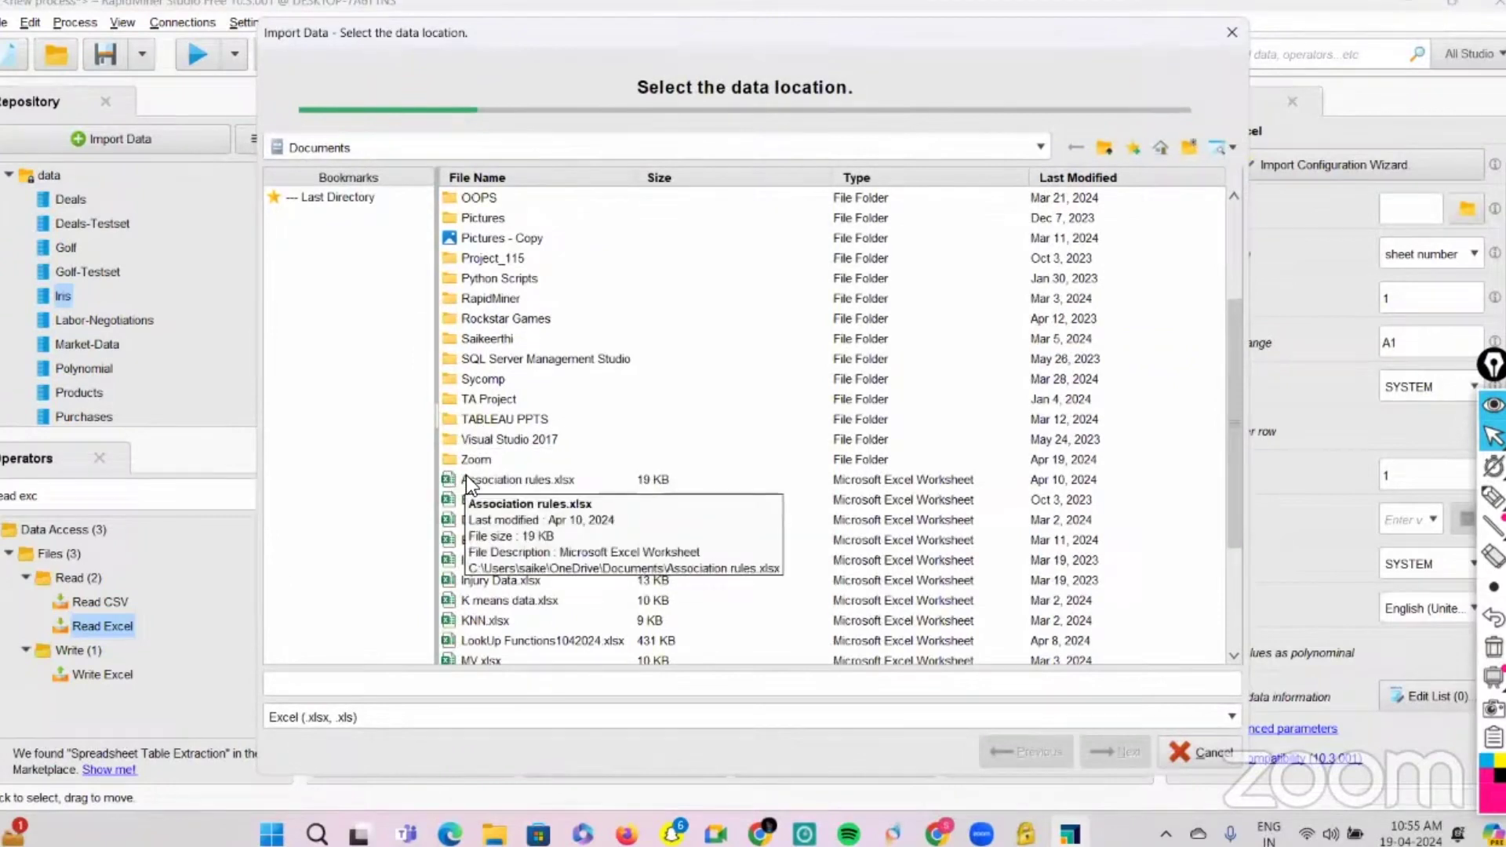
pyautogui.click(1123, 758)
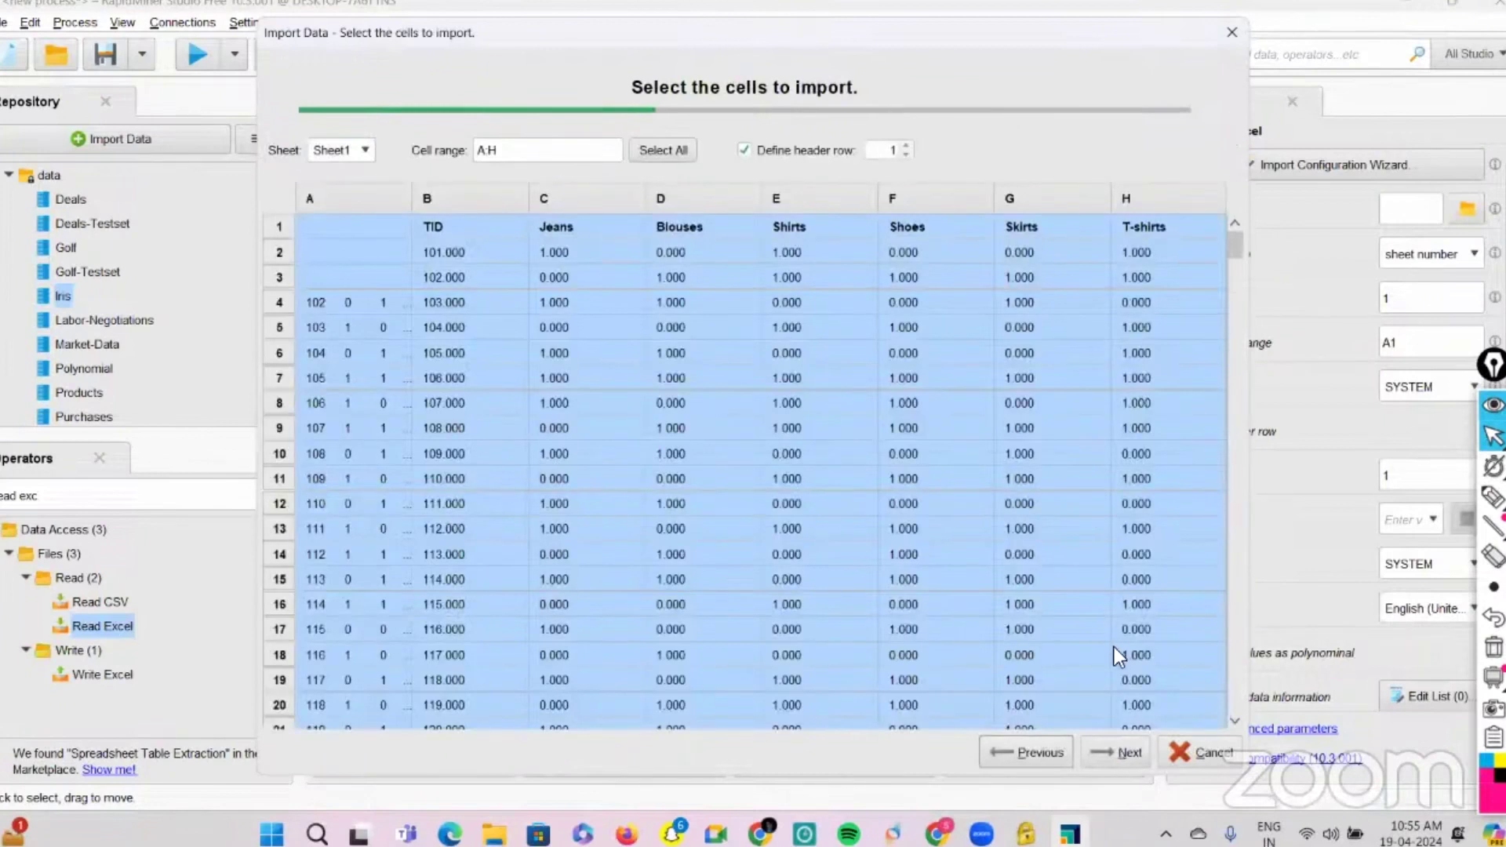
# Step: Check the rows of Sheet1, restrict the import cell range to B:H and finish the import with the proposed column types
pyautogui.scroll(-20, 1115, 647)
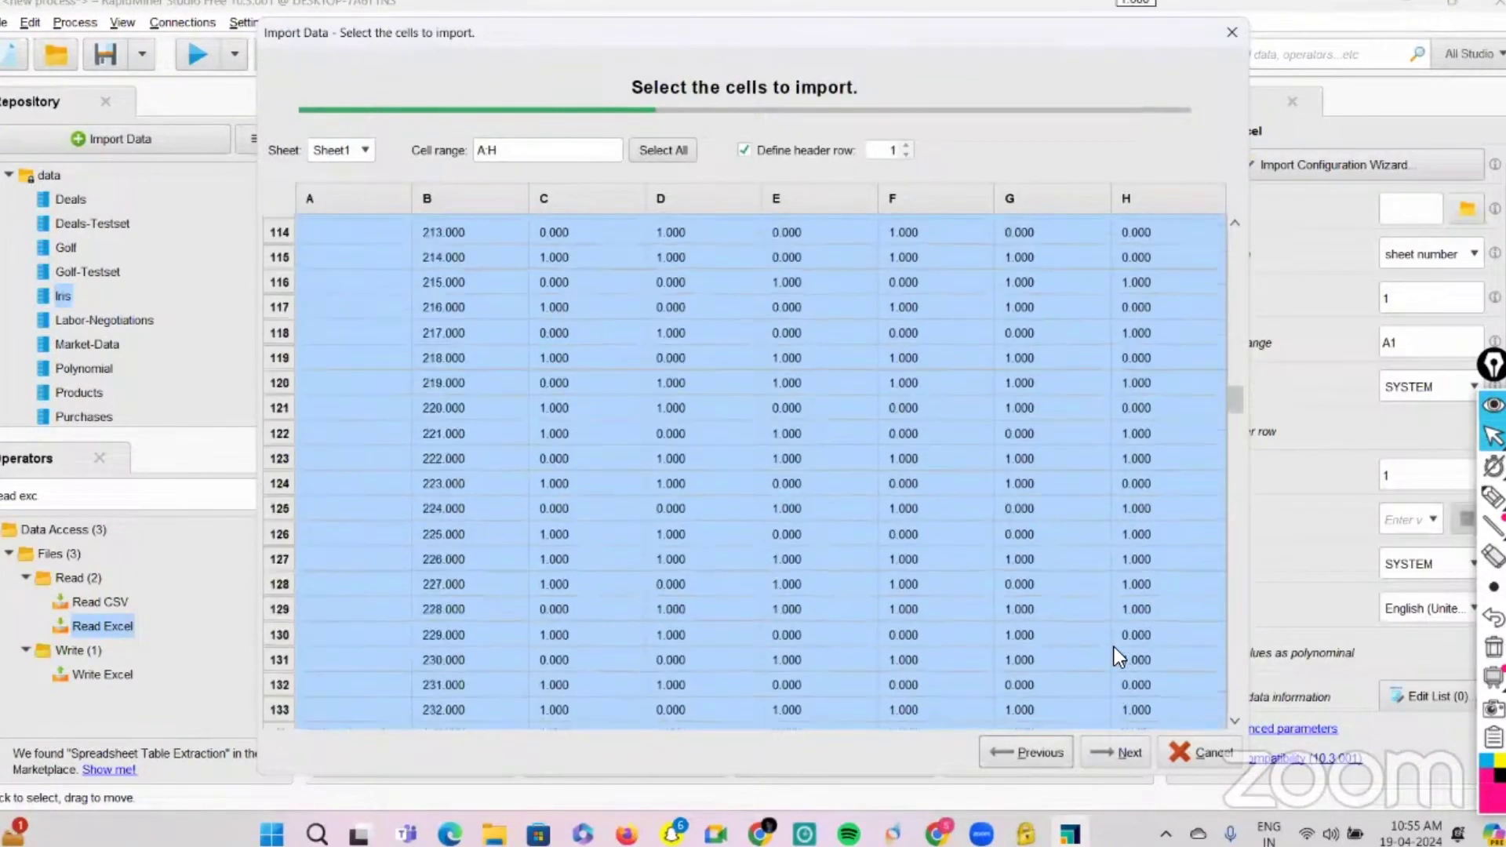
pyautogui.scroll(-20, 1114, 647)
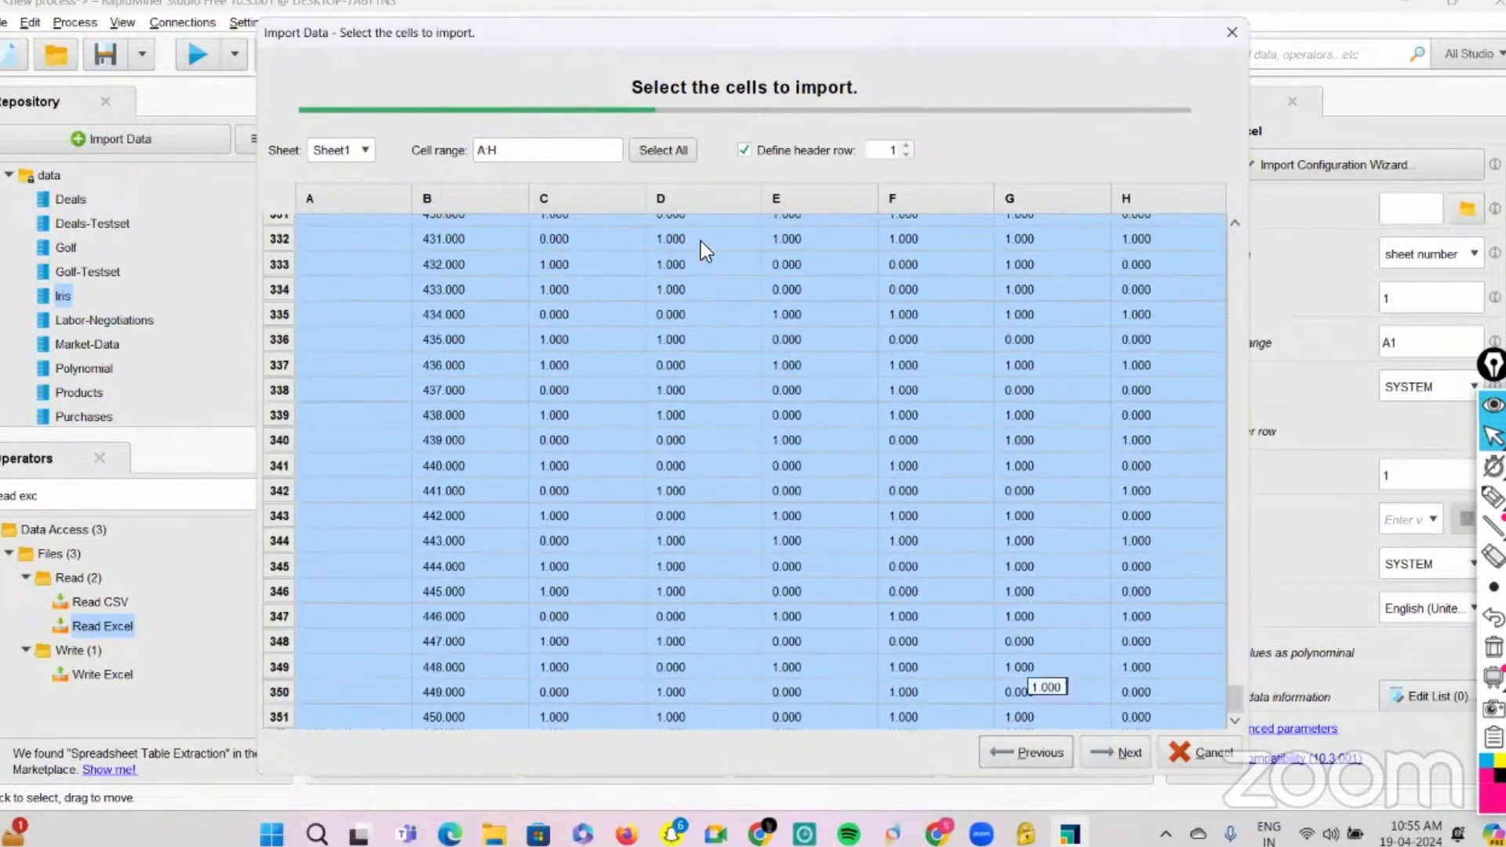
pyautogui.scroll(13, 700, 242)
pyautogui.scroll(20, 700, 242)
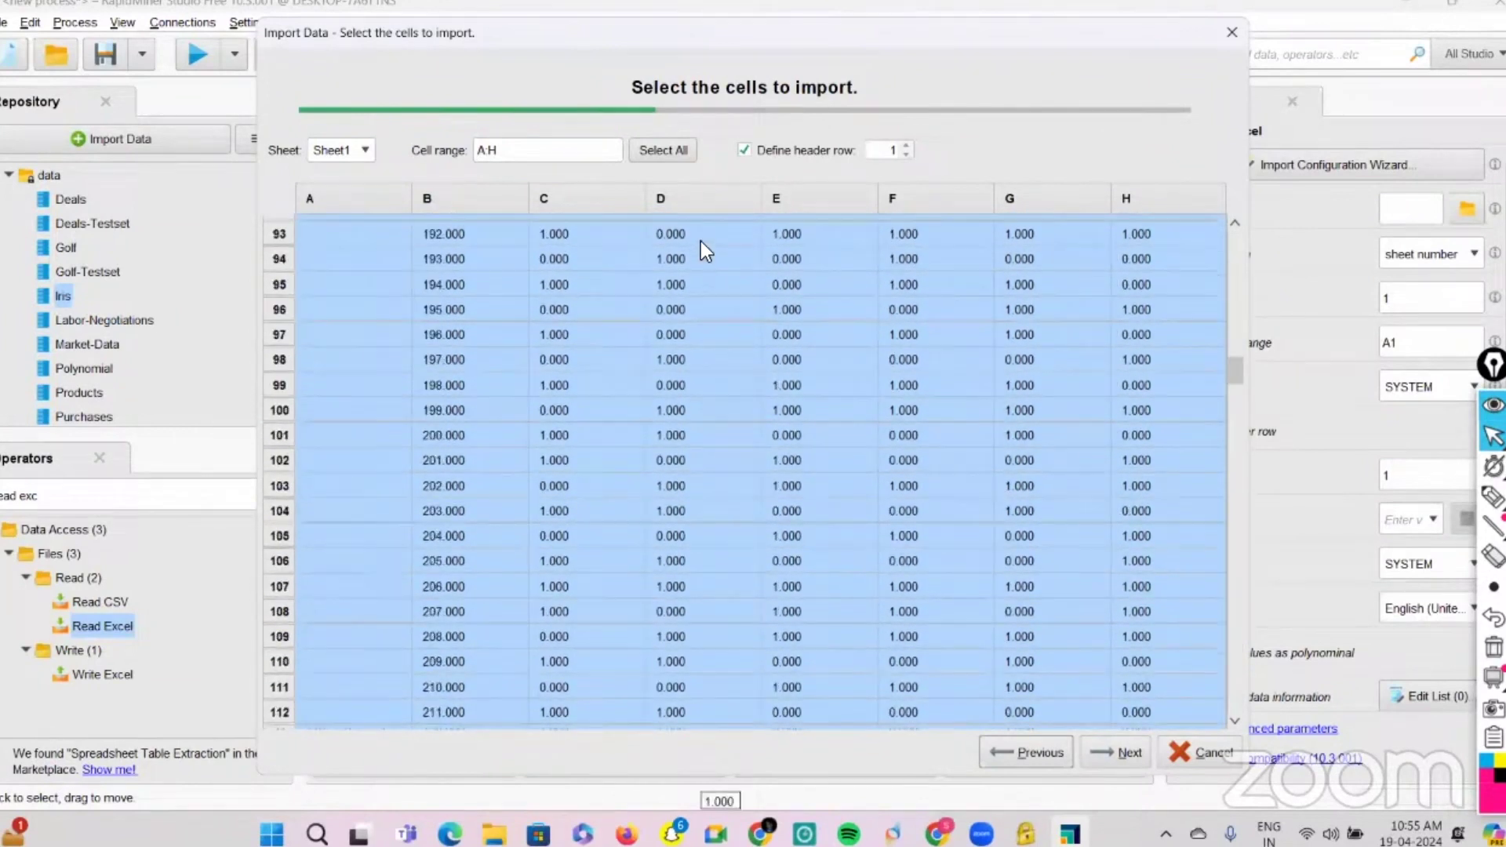
pyautogui.scroll(20, 343, 327)
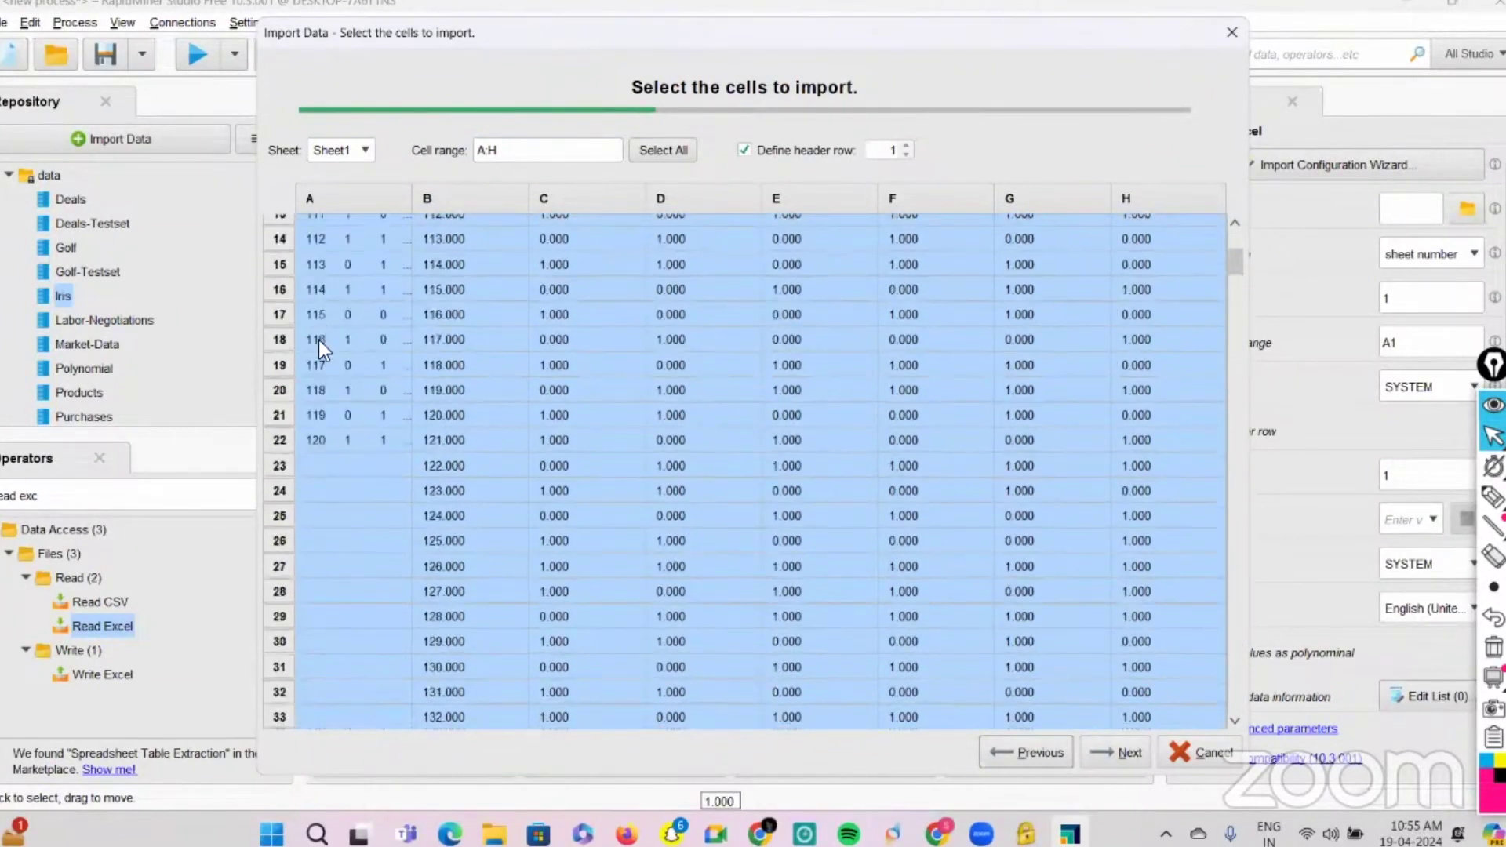
pyautogui.scroll(5, 317, 334)
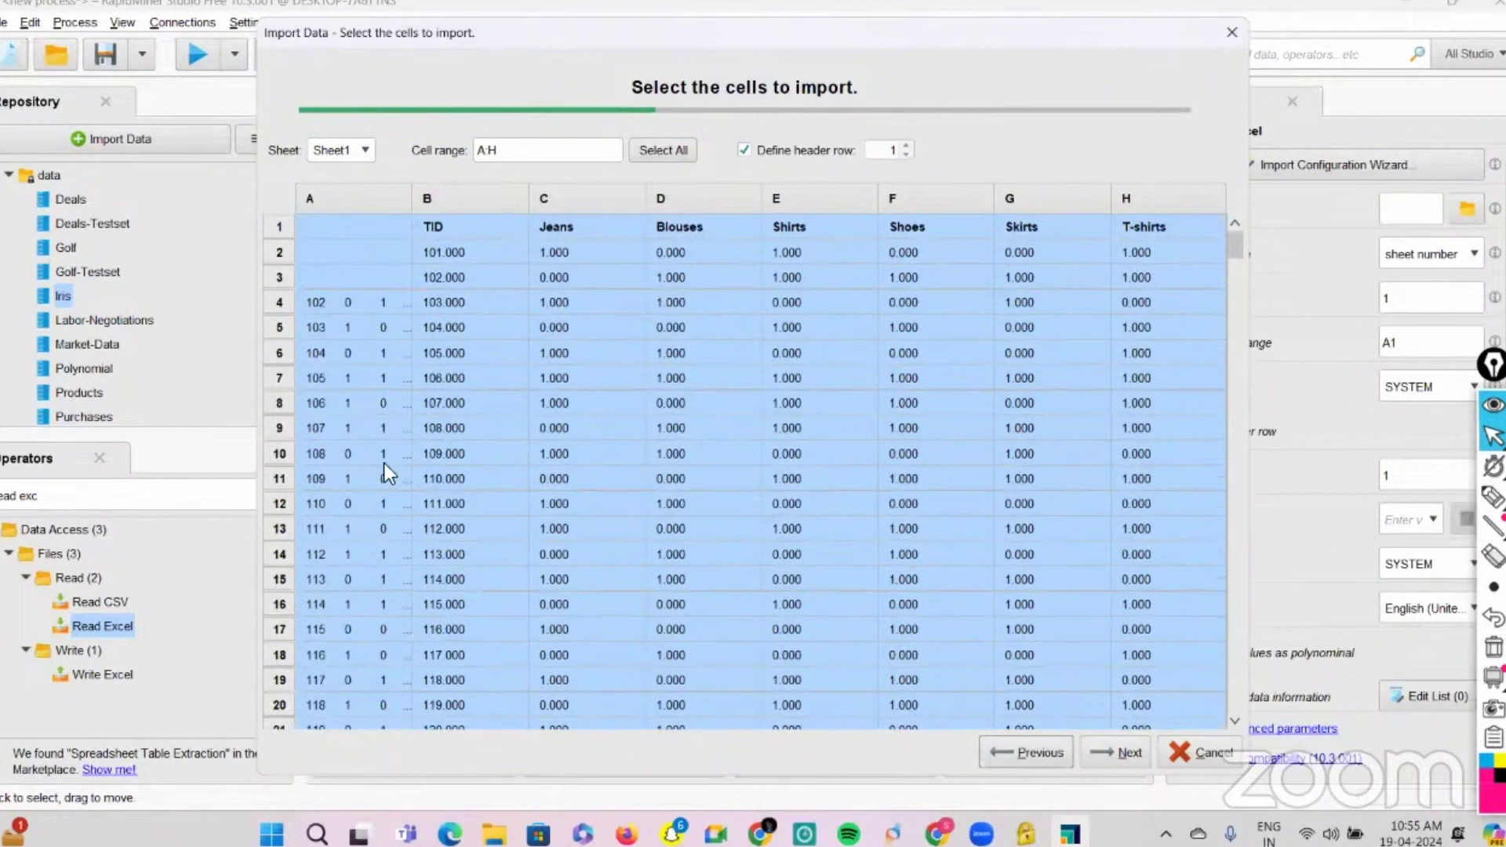
pyautogui.click(505, 150)
pyautogui.press('BackSpace')
pyautogui.press('BackSpace')
pyautogui.press('BackSpace')
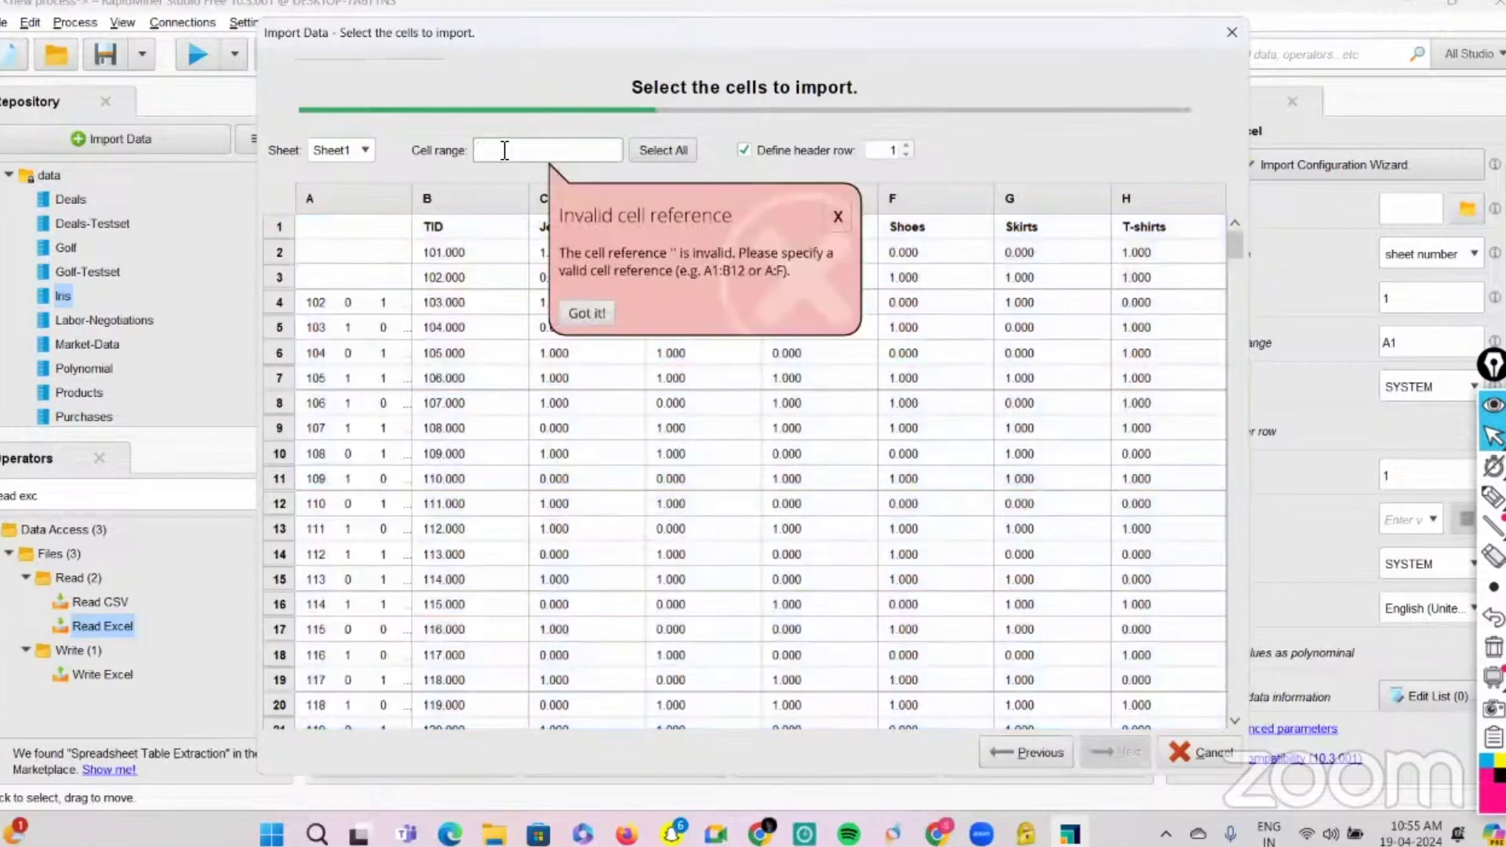
pyautogui.write('B:H')
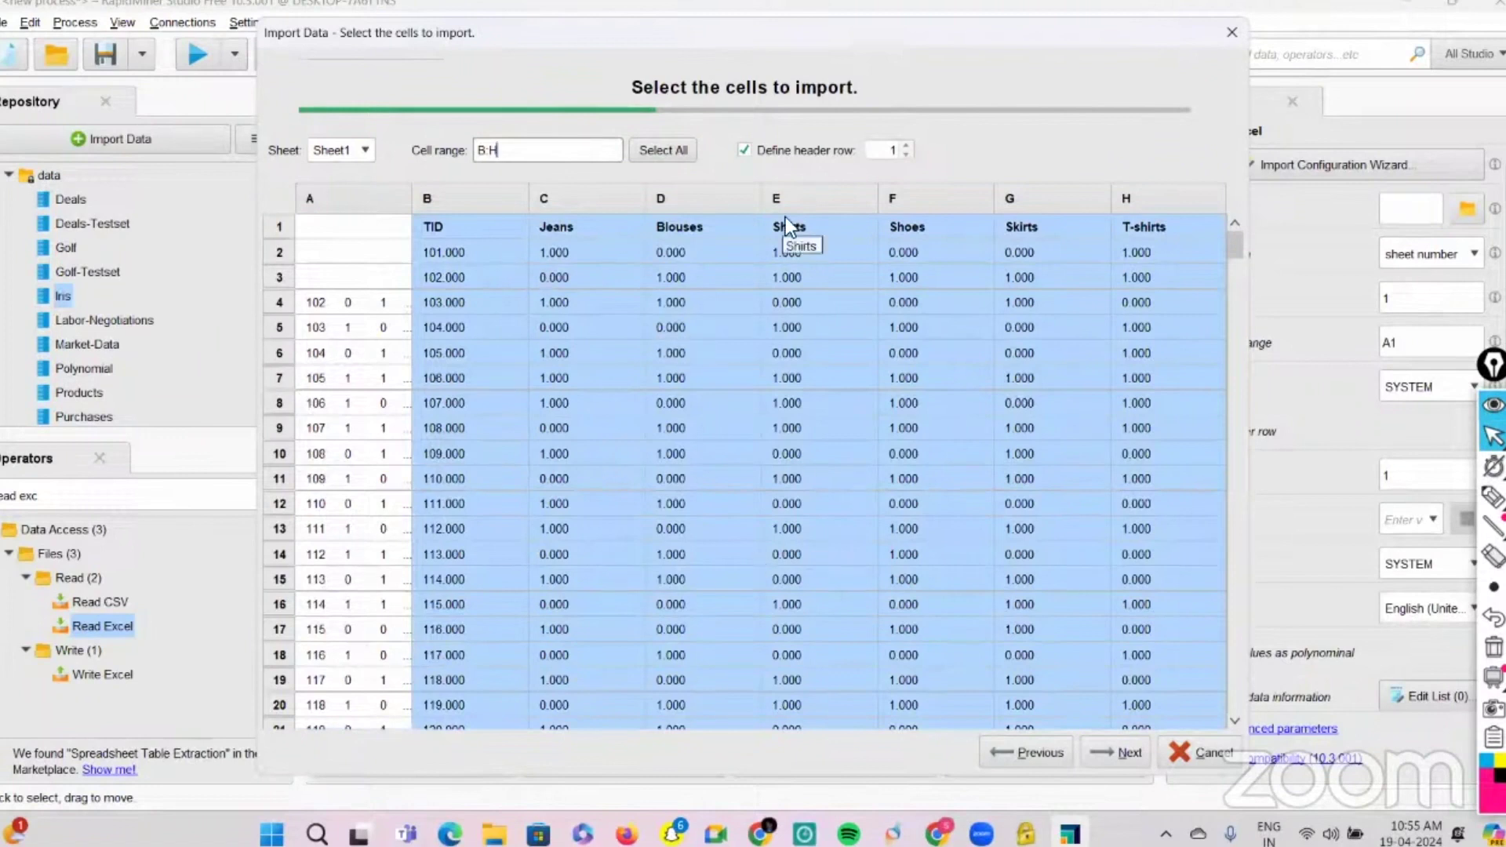
pyautogui.click(1114, 751)
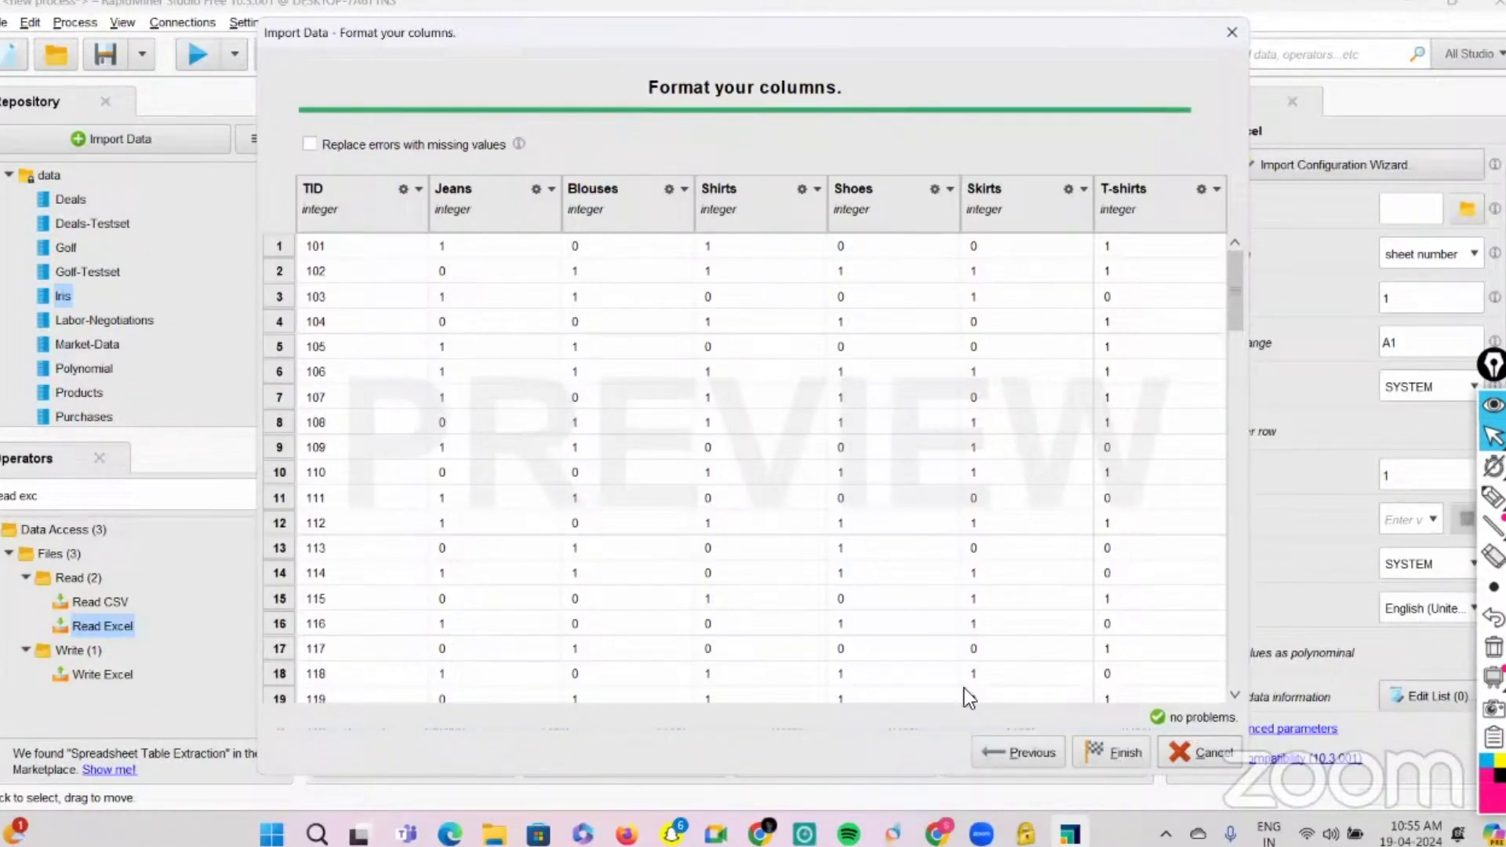
pyautogui.click(1118, 743)
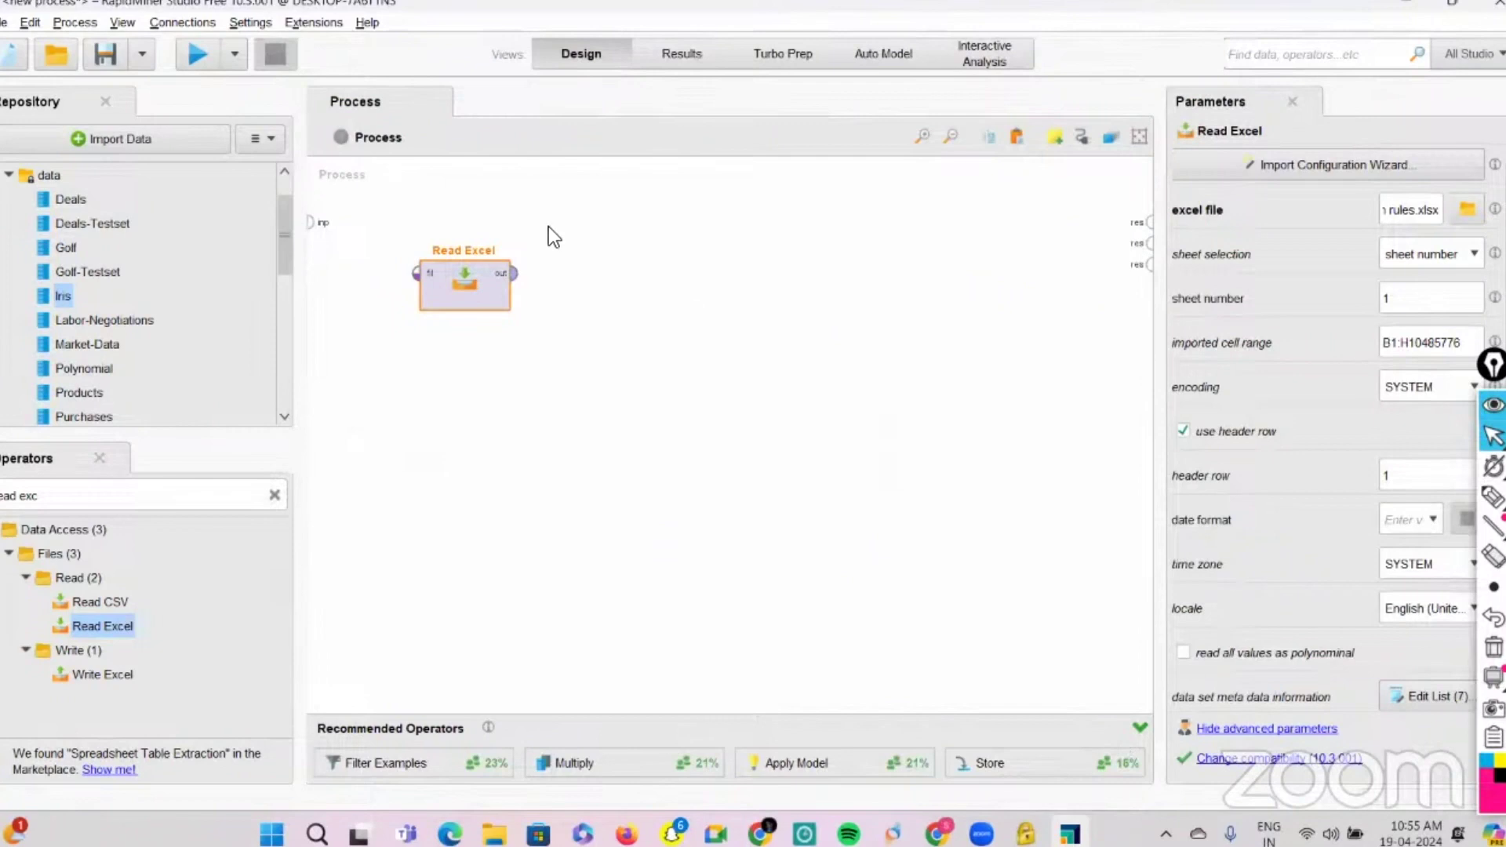
# Step: Connect the Read Excel output to the first result port and run the process
pyautogui.click(514, 273)
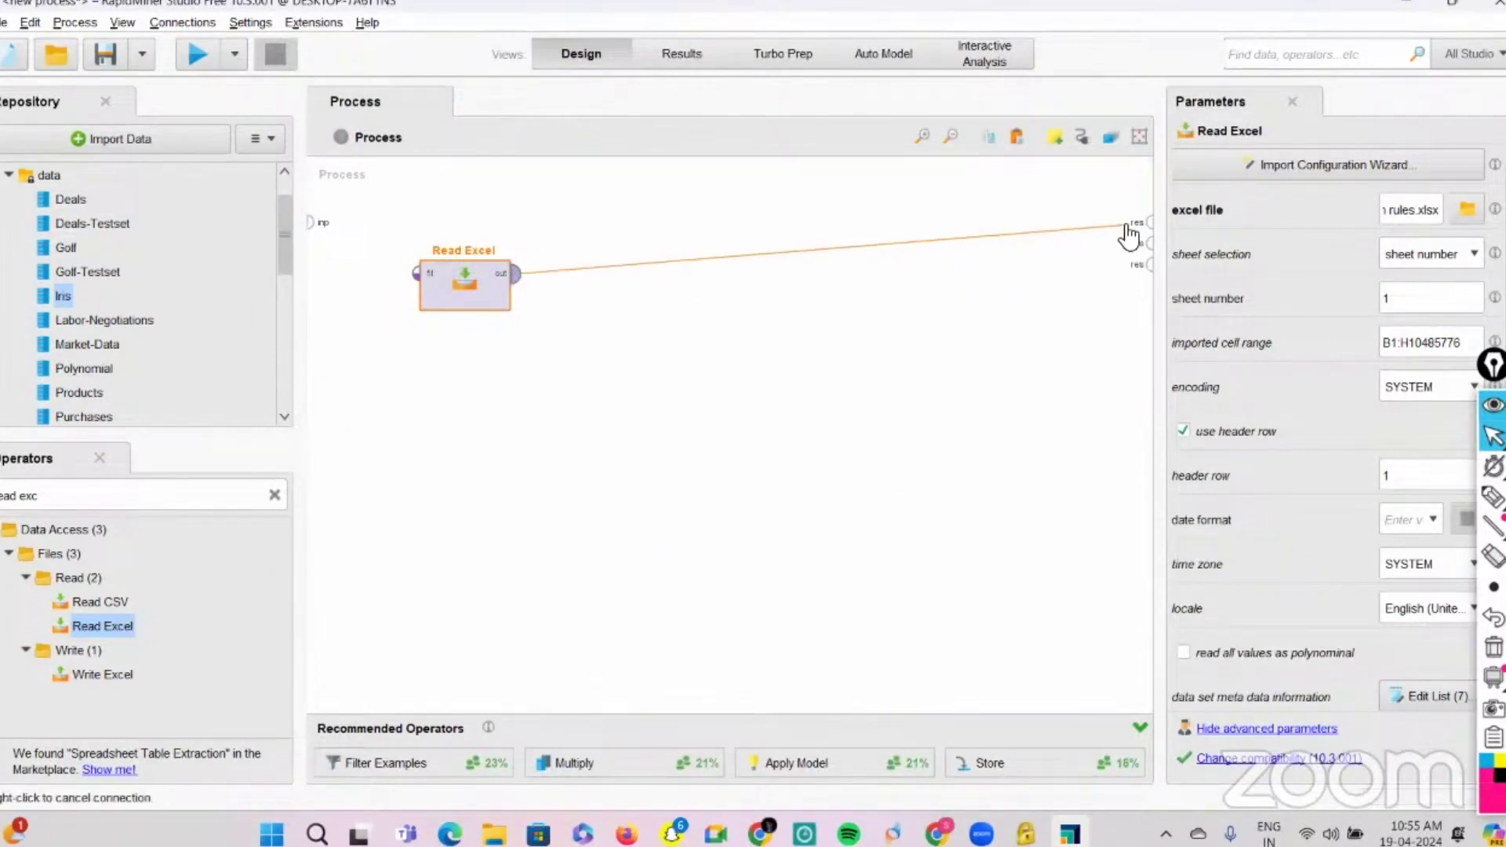
pyautogui.click(1147, 229)
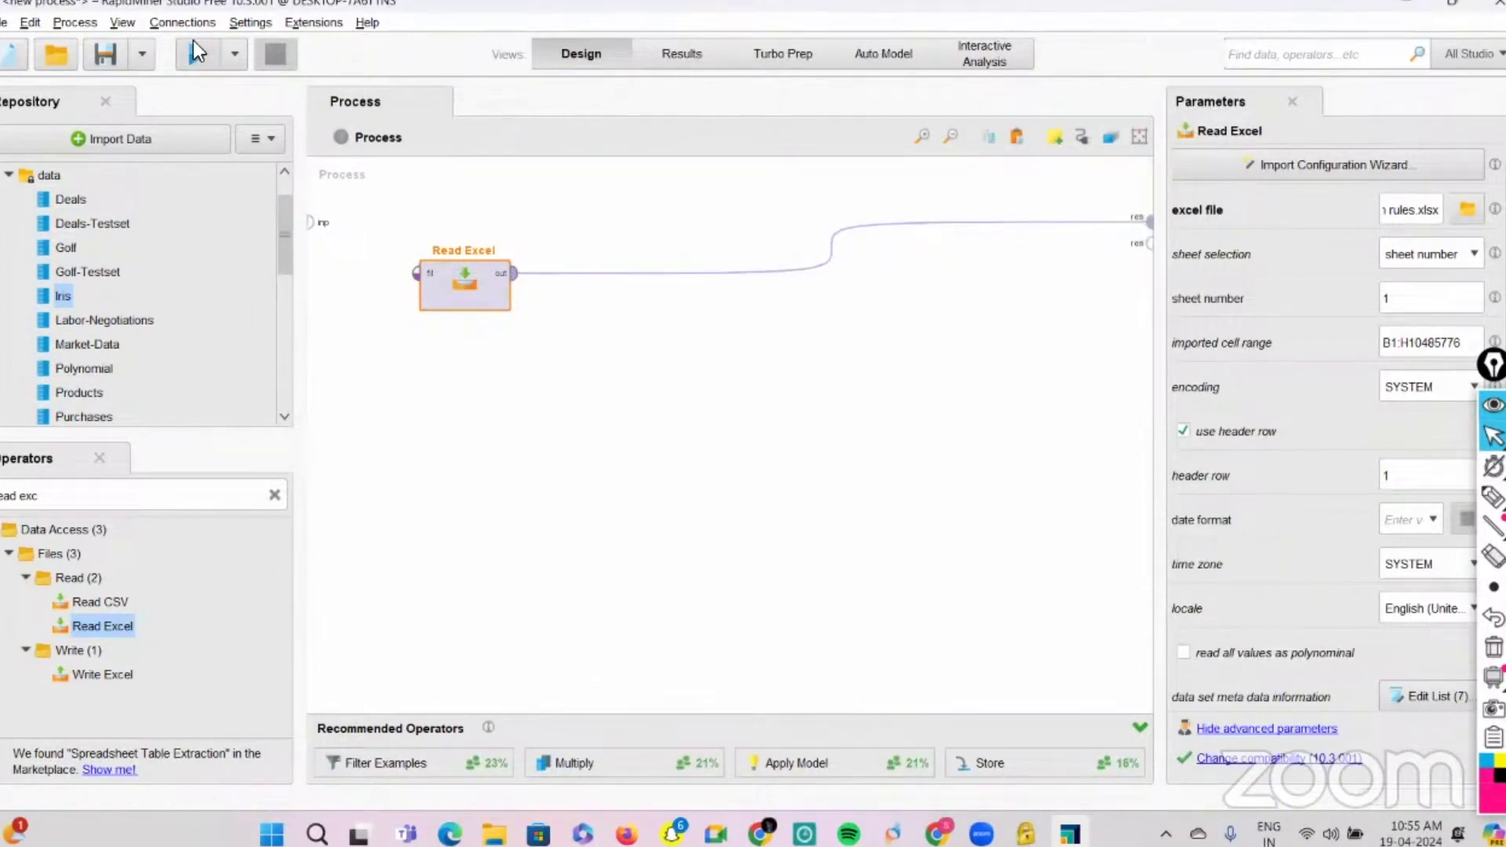
pyautogui.click(195, 53)
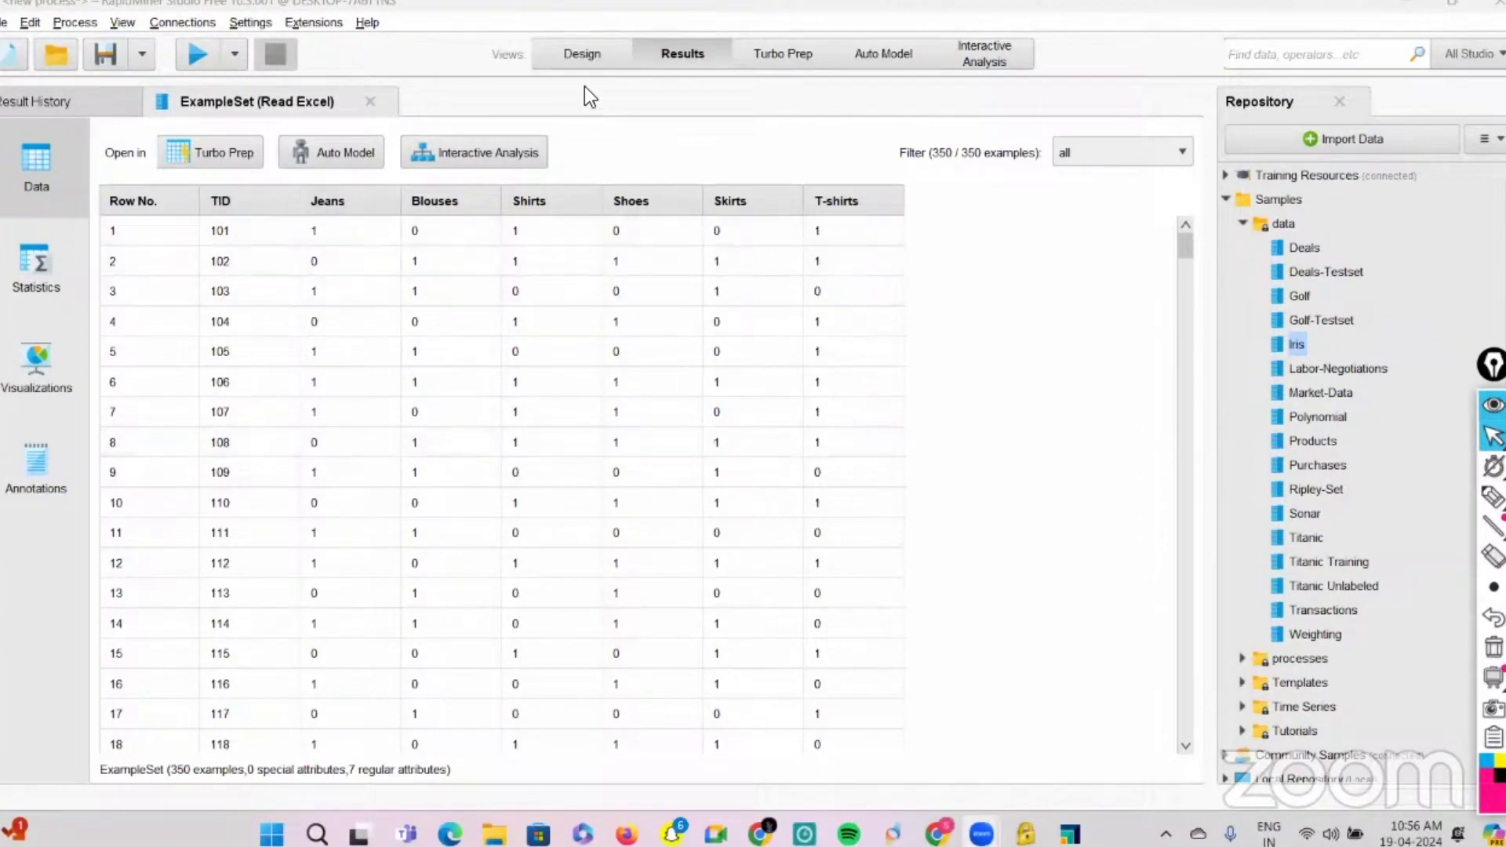
# Step: Return to the process design, search the operators for "selec" and insert Select Attributes after Read Excel
pyautogui.click(582, 56)
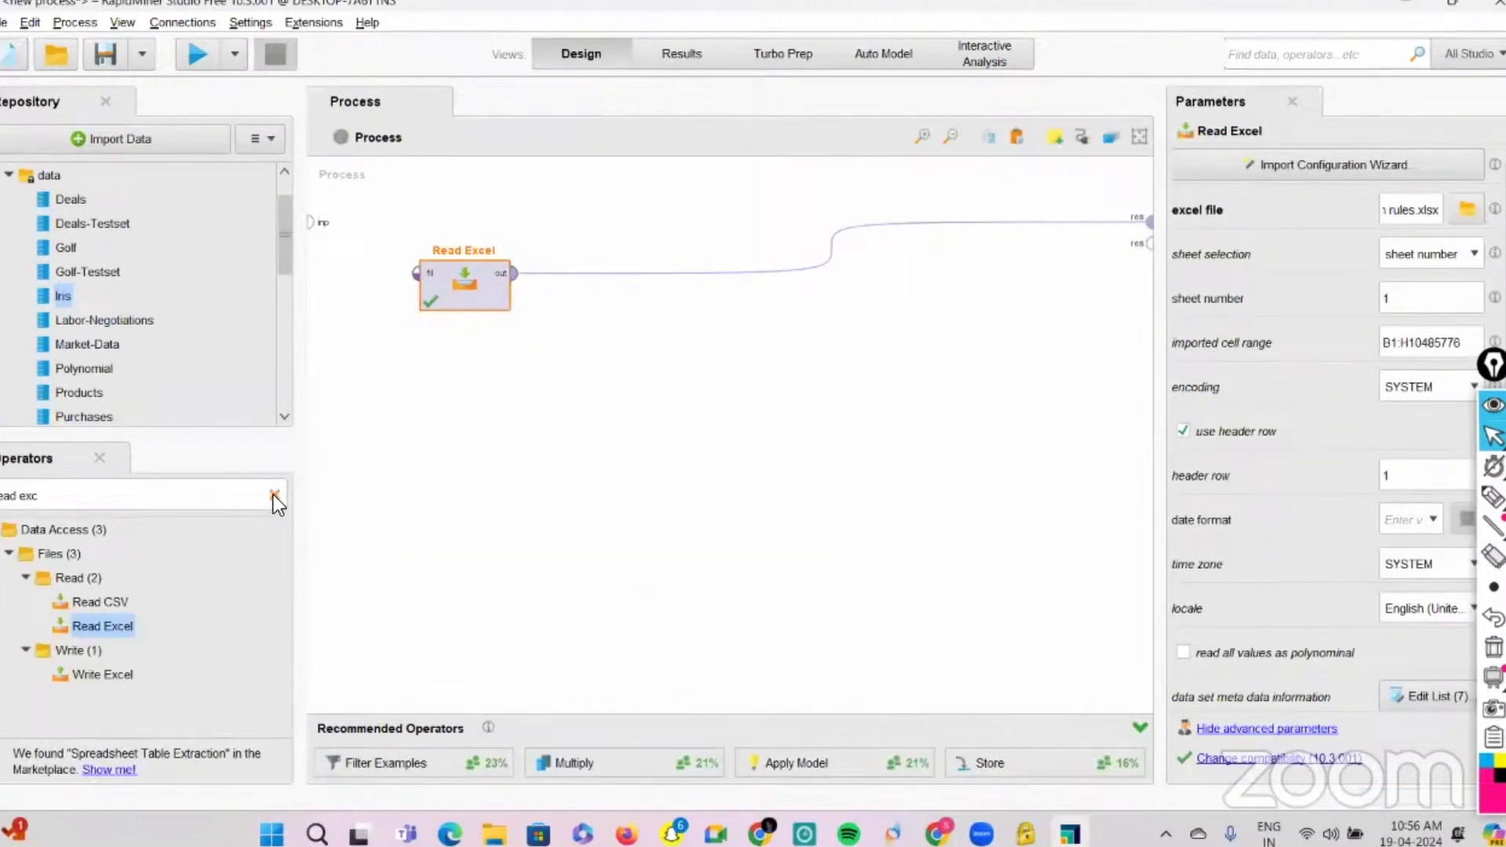
pyautogui.click(275, 496)
pyautogui.write('selec')
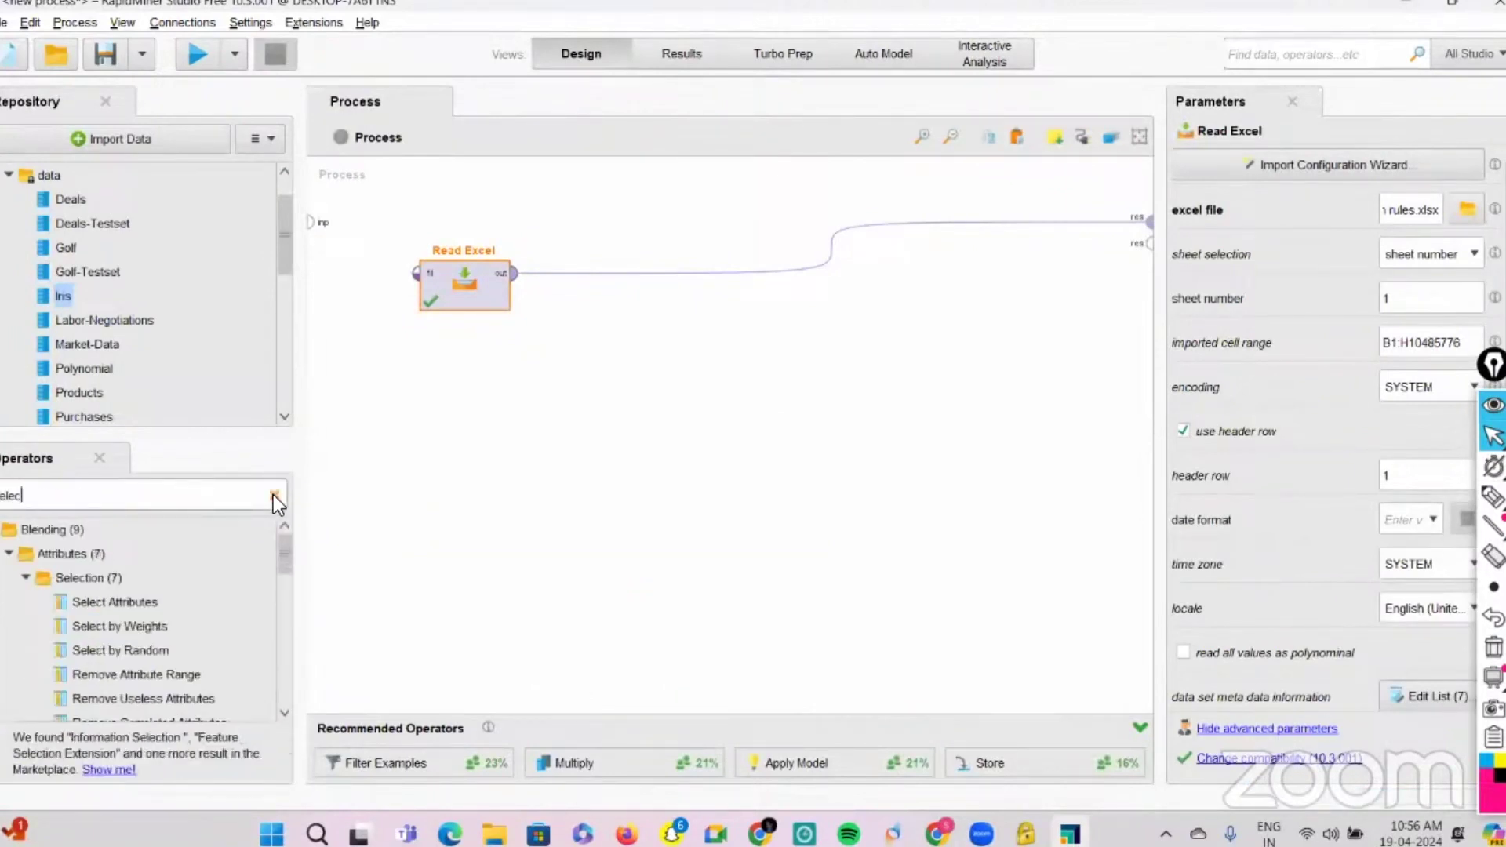
pyautogui.moveTo(110, 600); pyautogui.dragTo(606, 275)
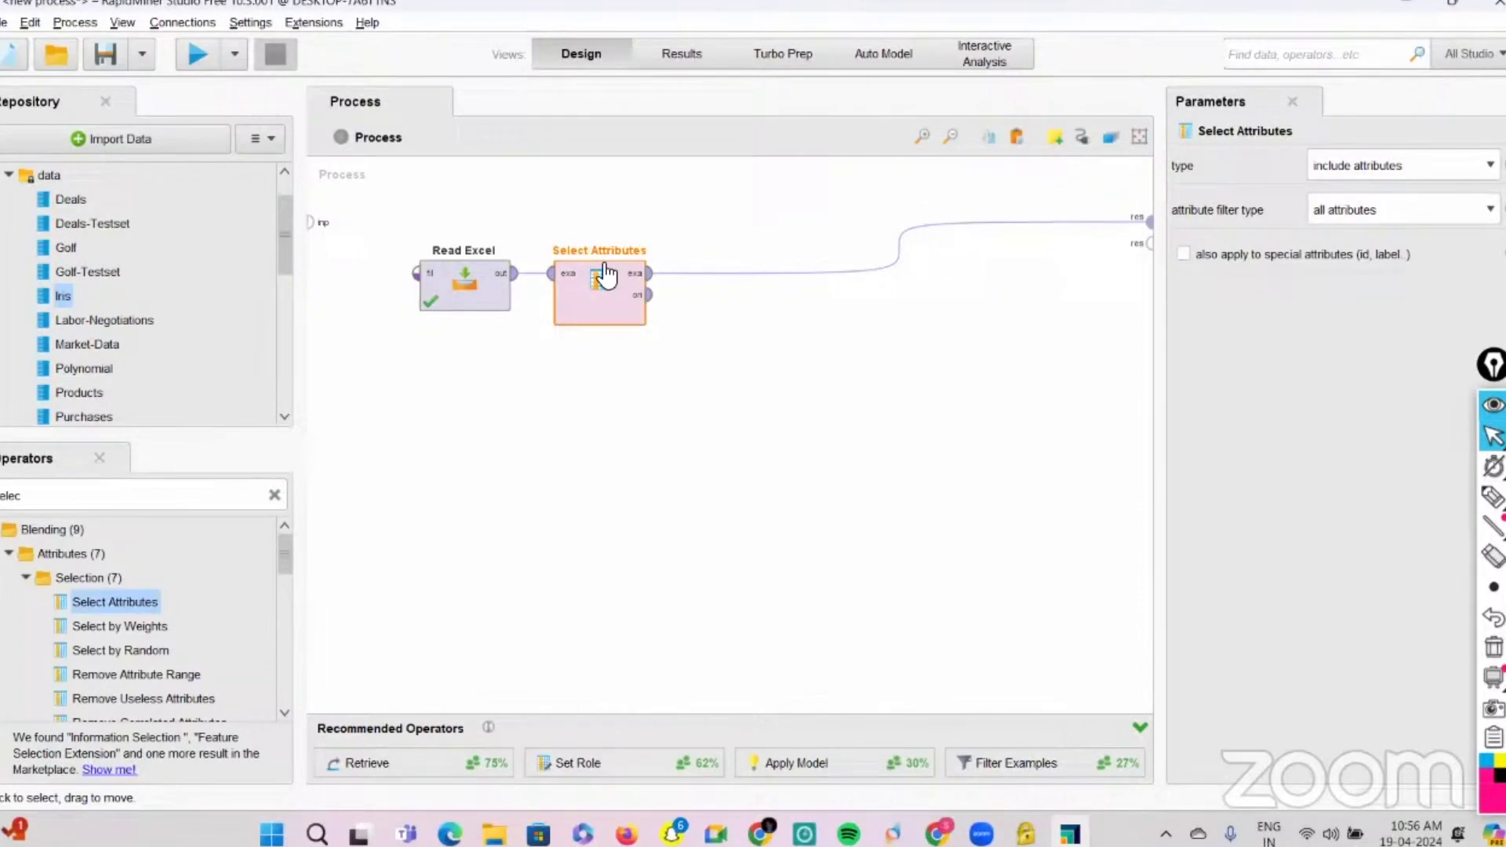
# Step: Set Select Attributes to exclude attributes, filter by one attribute, choose TID and run the process
pyautogui.click(1365, 167)
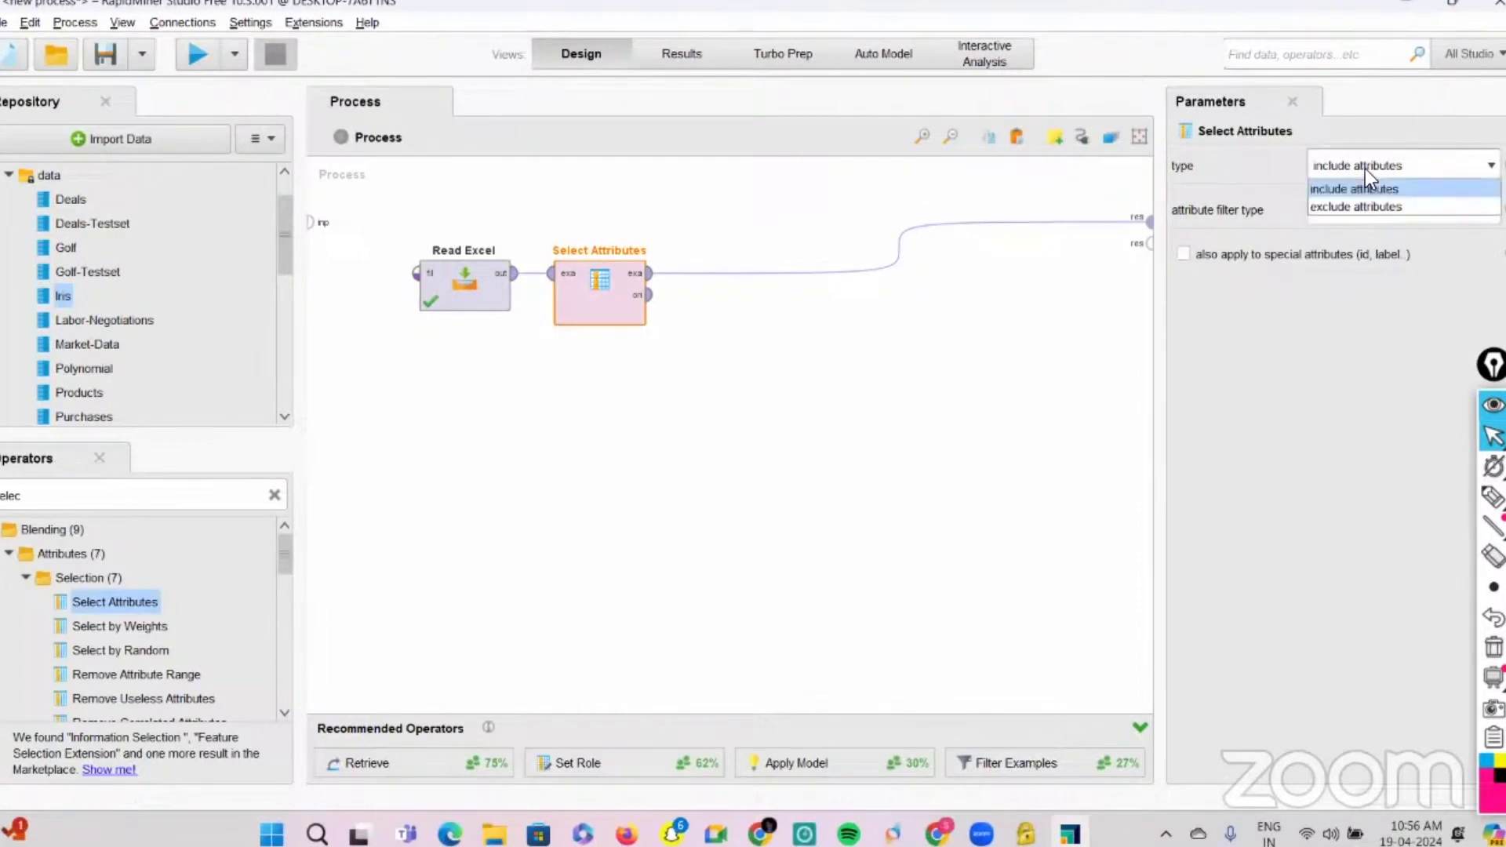
pyautogui.click(1359, 210)
pyautogui.click(1361, 209)
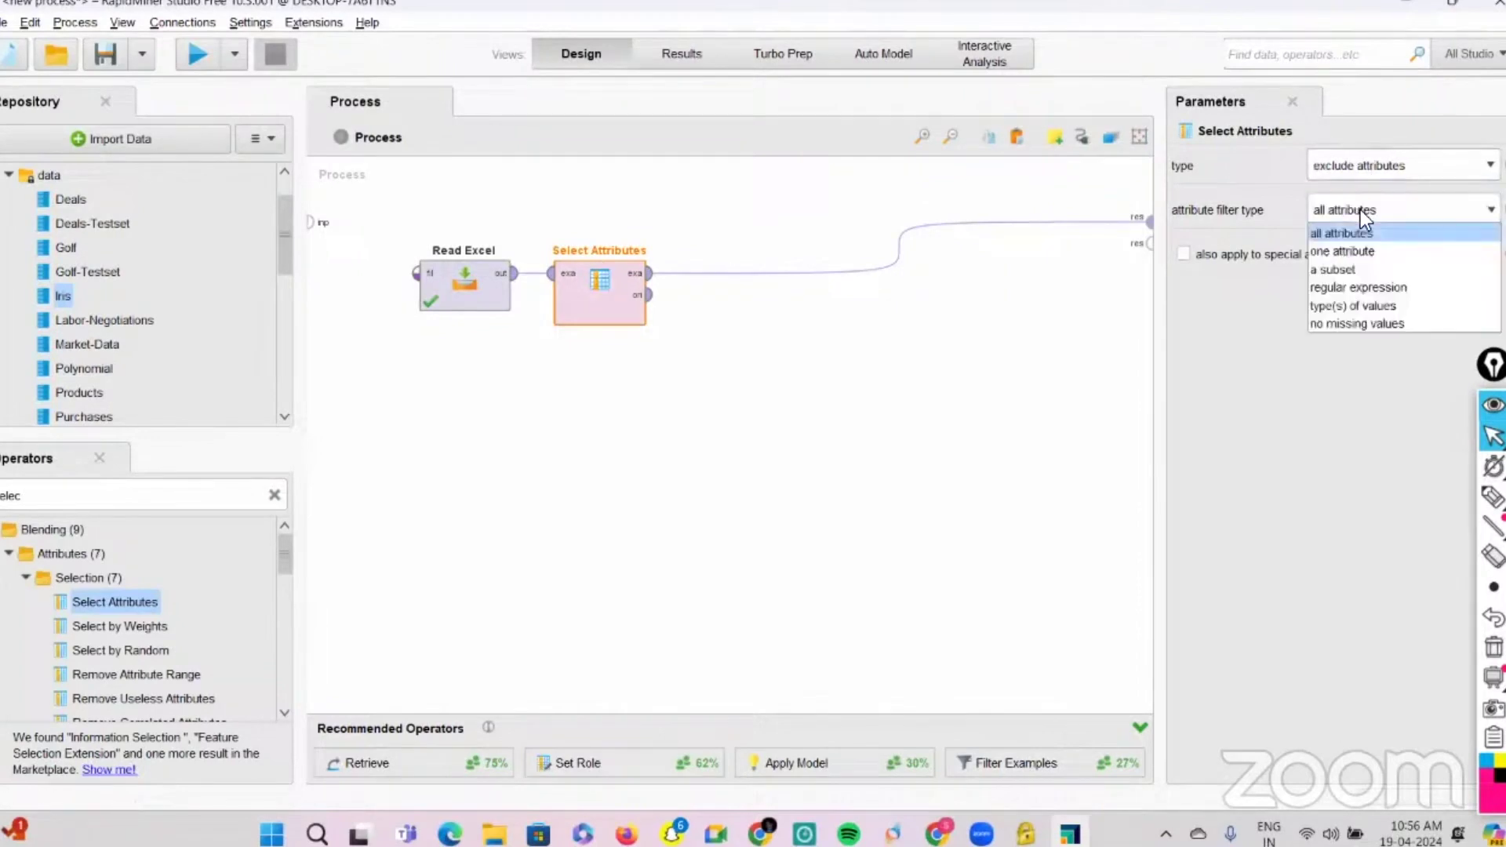
pyautogui.click(1343, 251)
pyautogui.click(1343, 251)
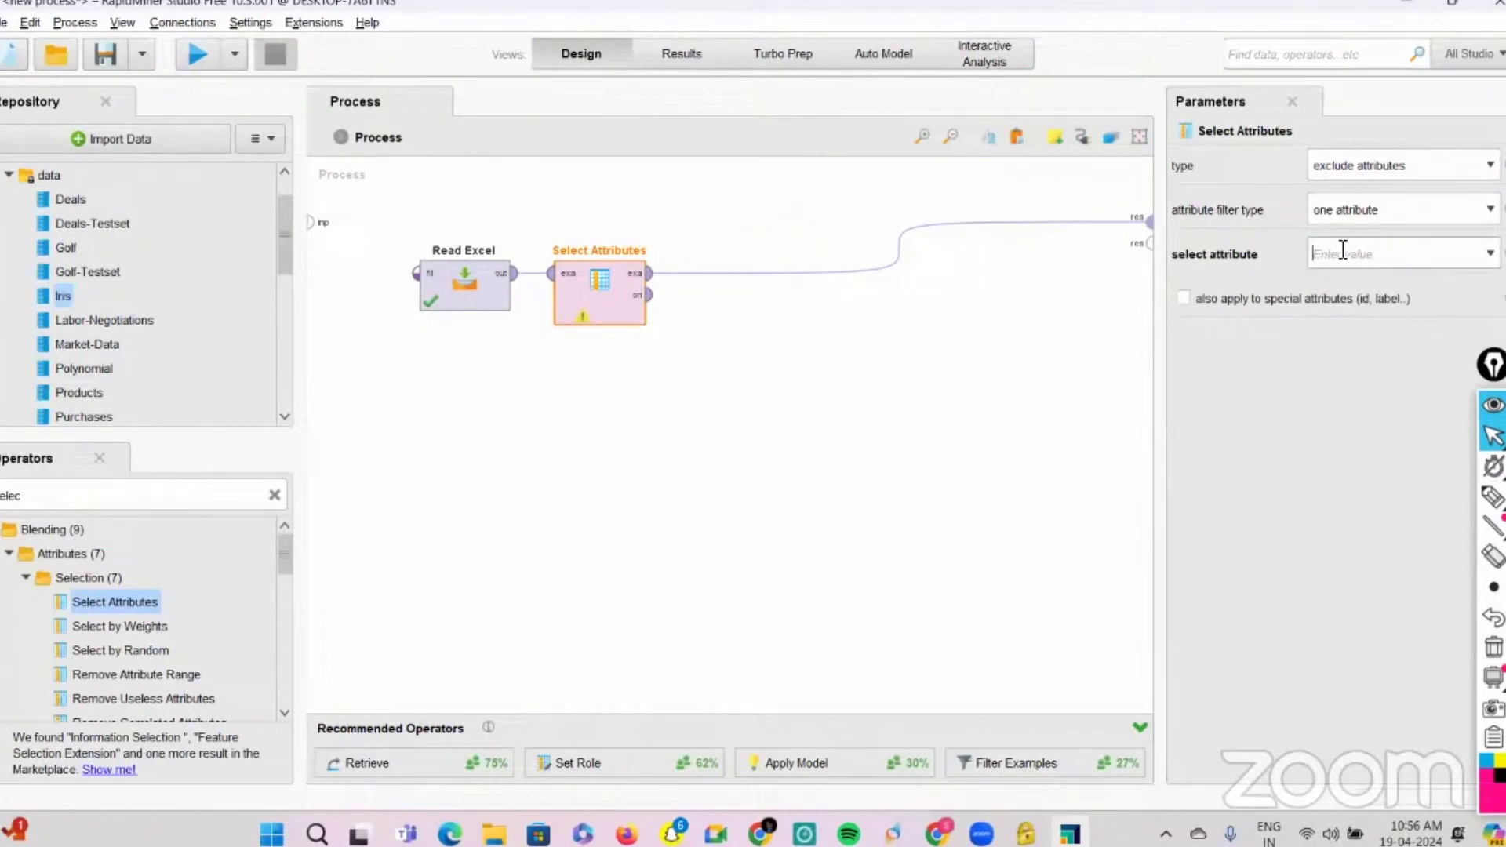
pyautogui.write('TiD')
pyautogui.click(187, 49)
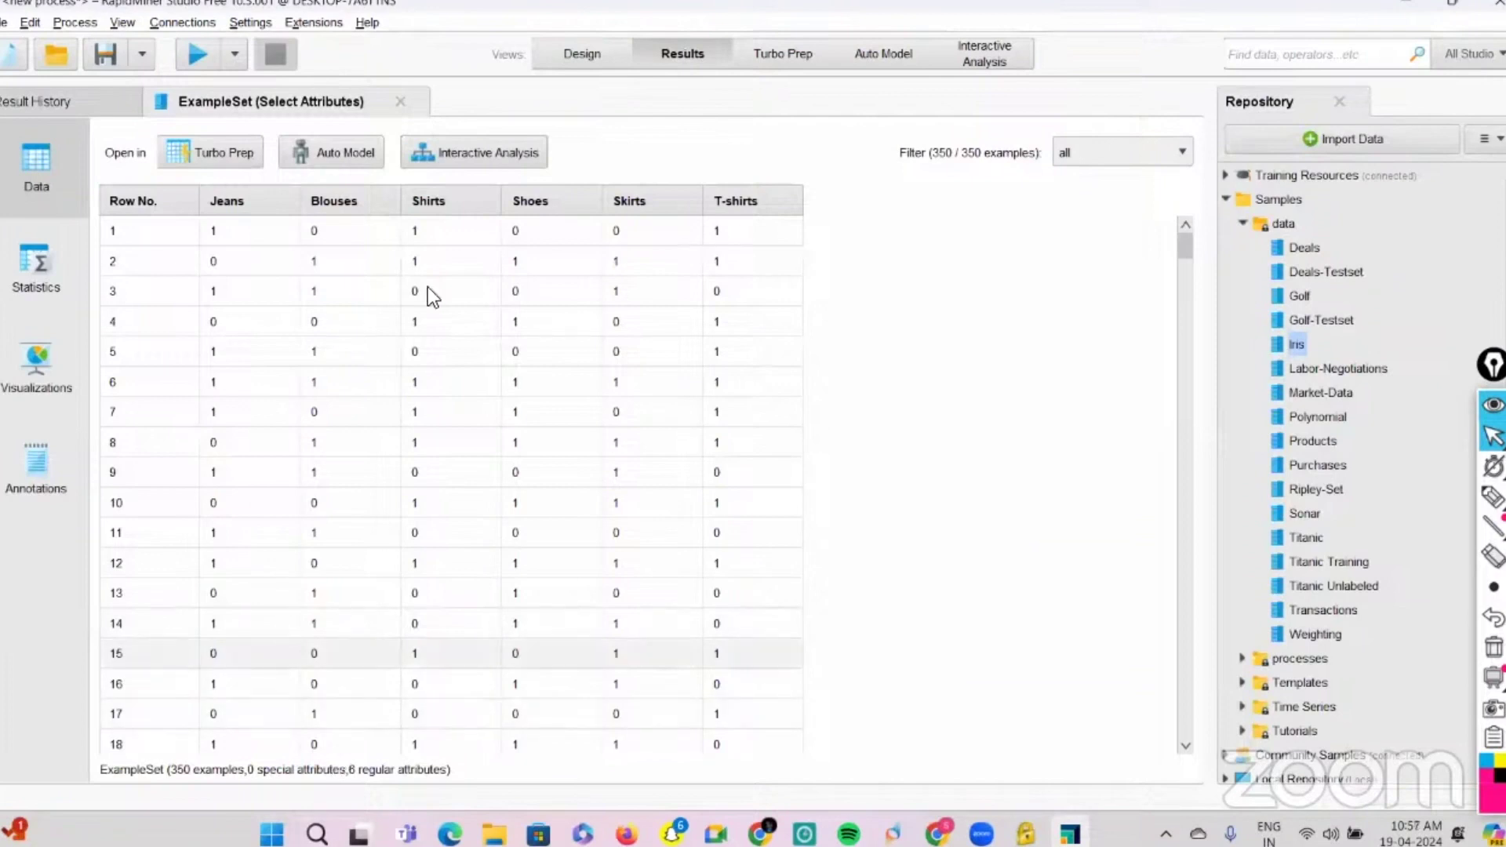
# Step: Search the operators for "numeric", insert Numerical to Binominal after Select Attributes and run the process
pyautogui.click(583, 55)
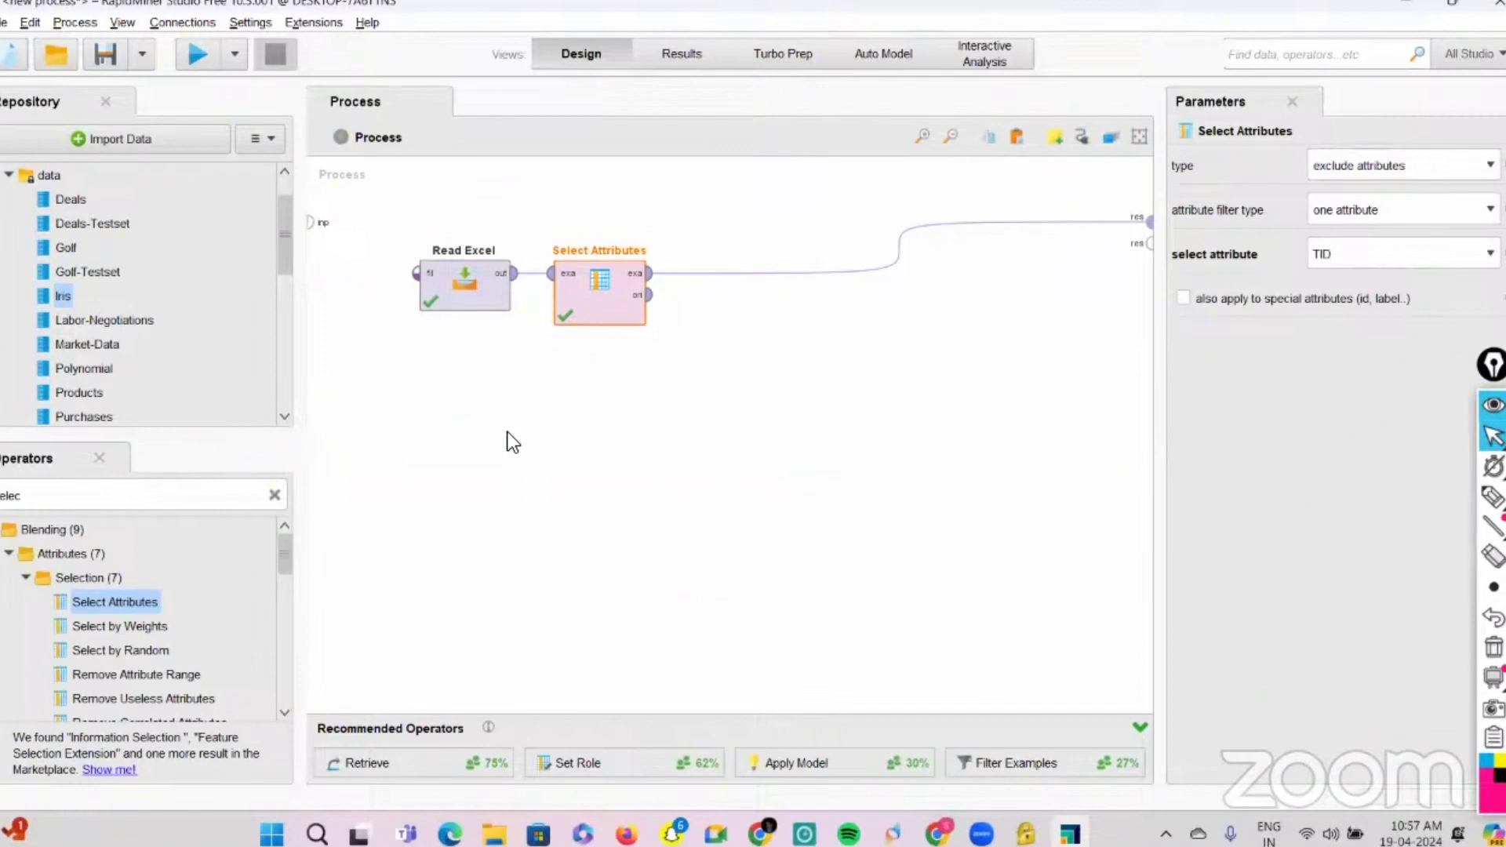
pyautogui.click(274, 496)
pyautogui.write('numeric')
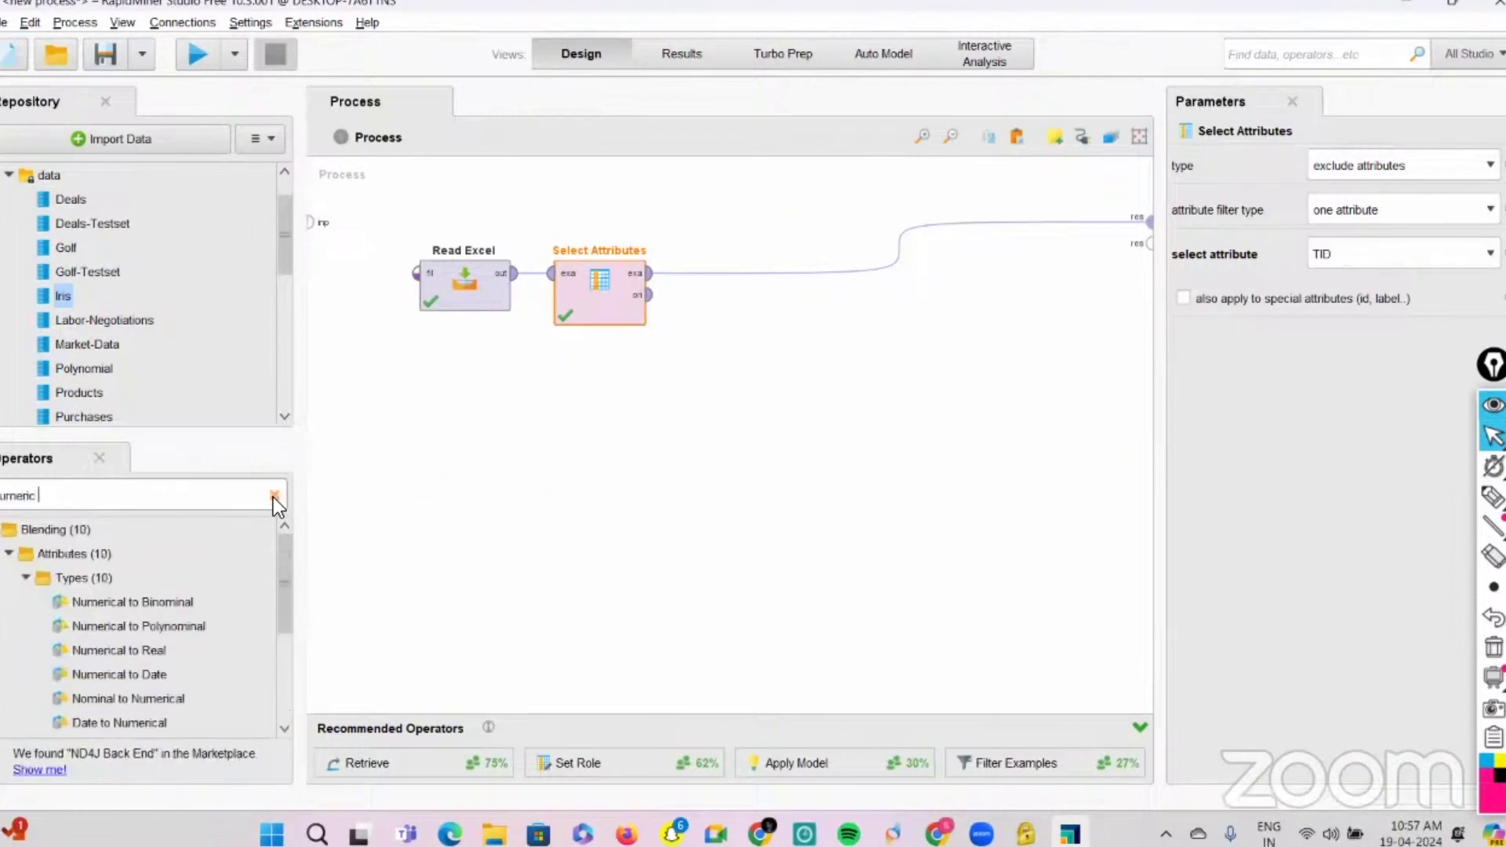
pyautogui.moveTo(149, 624); pyautogui.dragTo(157, 617)
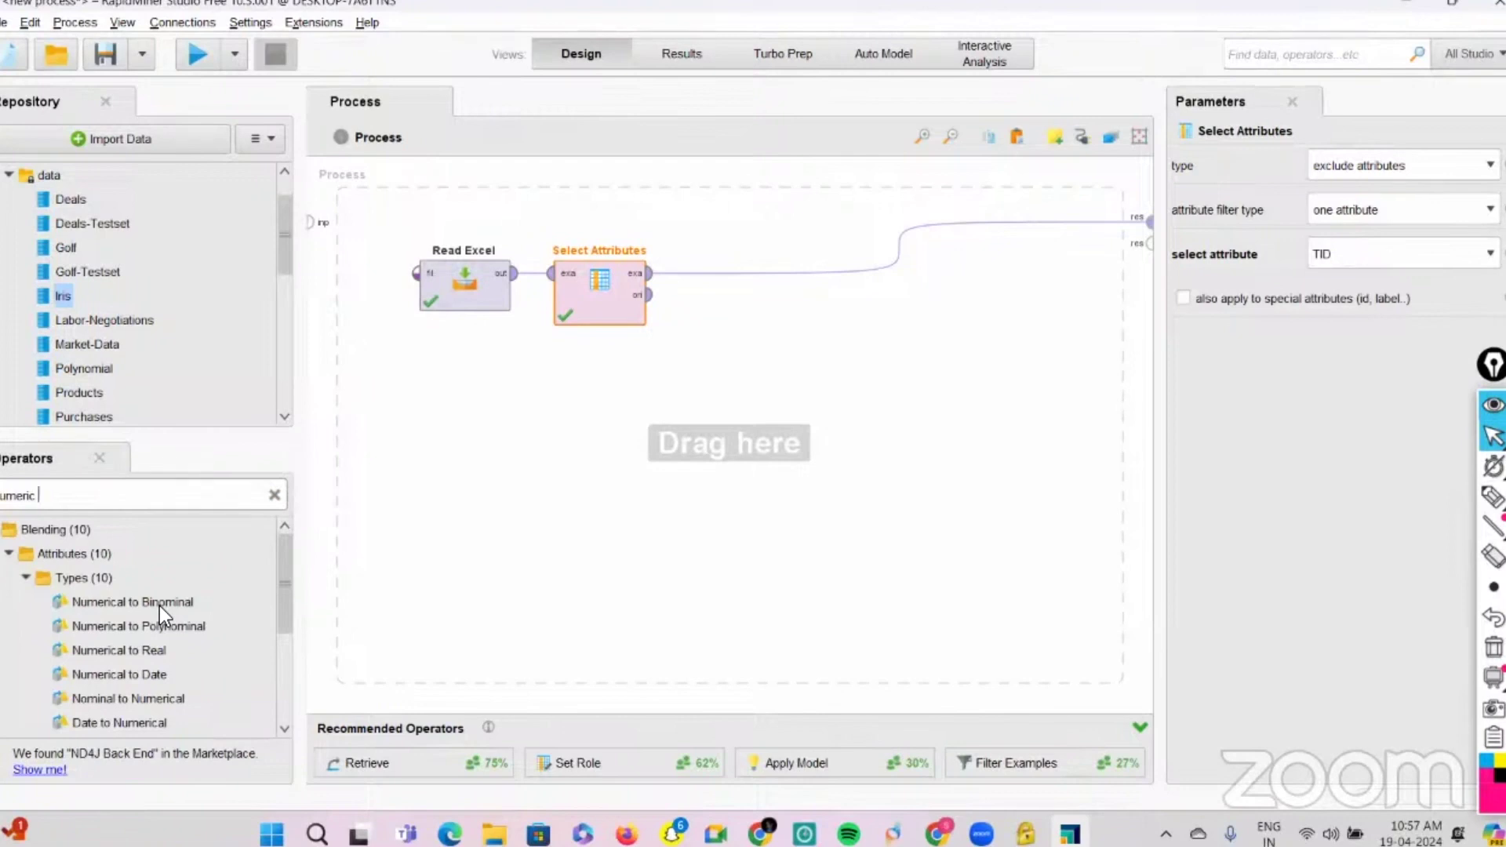
pyautogui.moveTo(145, 601); pyautogui.dragTo(705, 266)
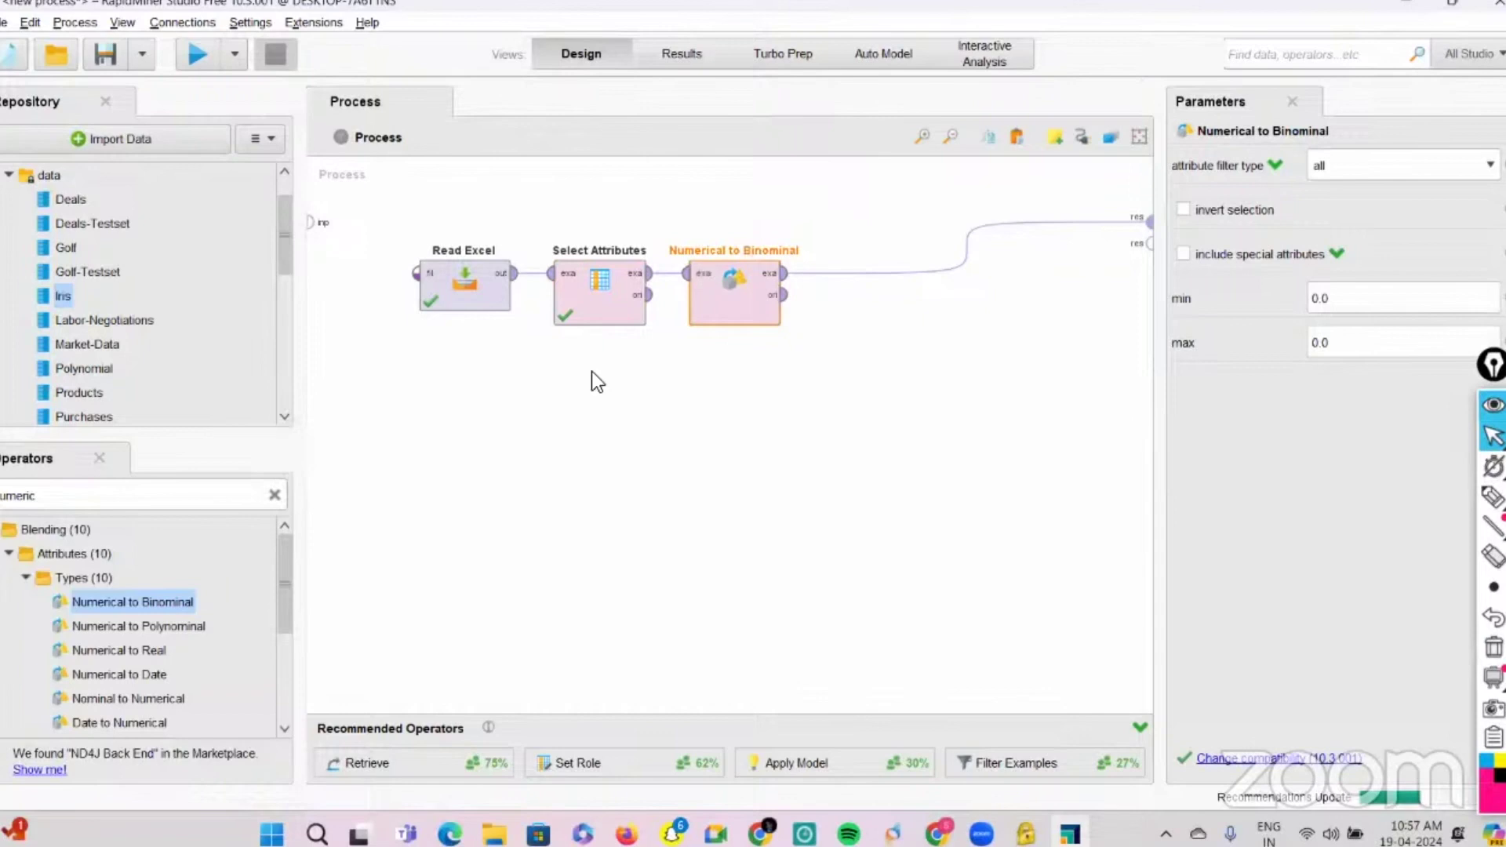
pyautogui.click(1493, 437)
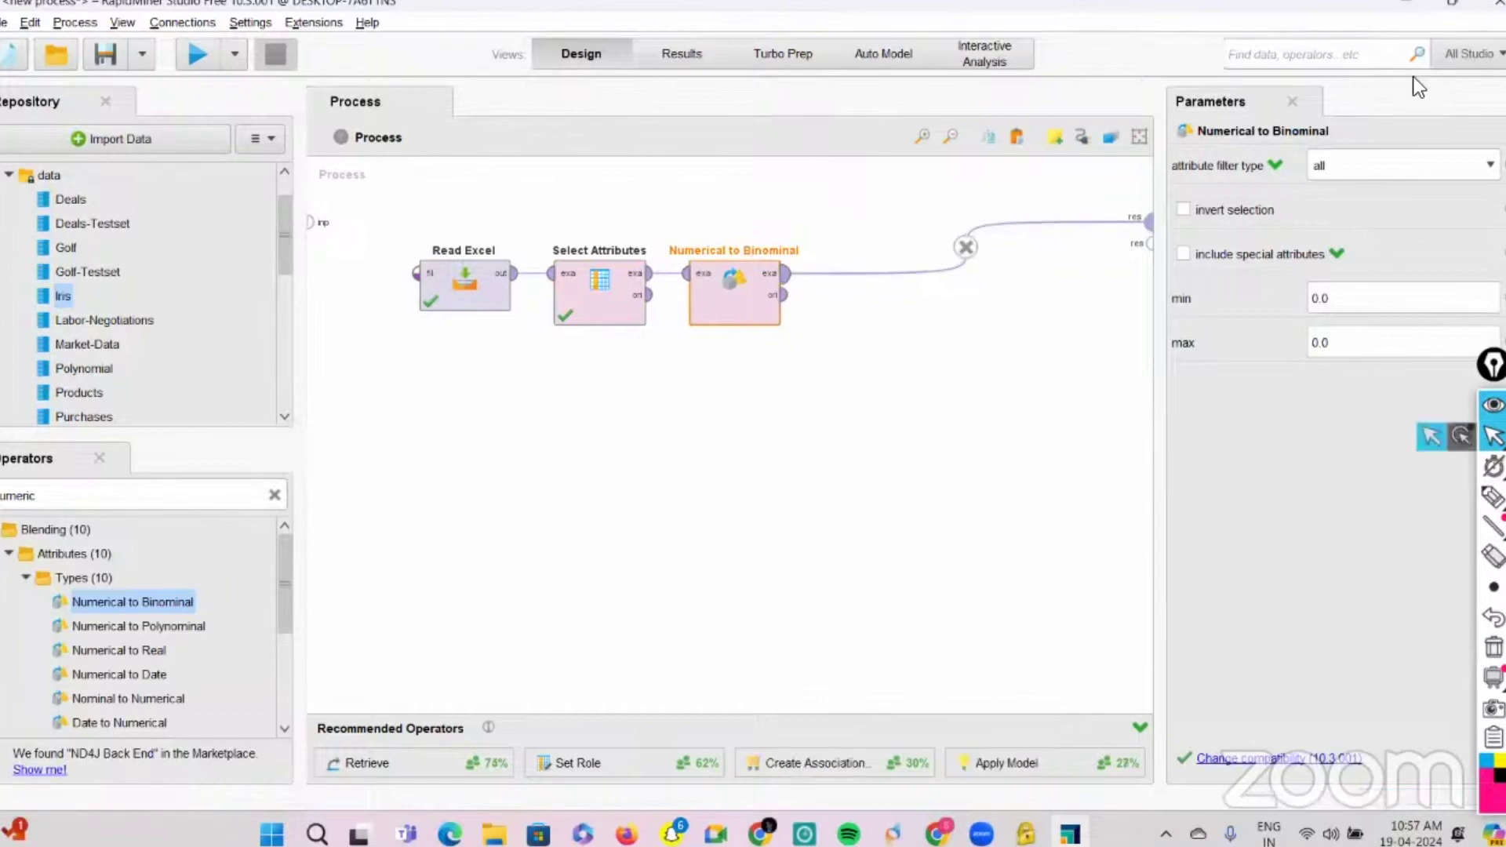
pyautogui.click(197, 49)
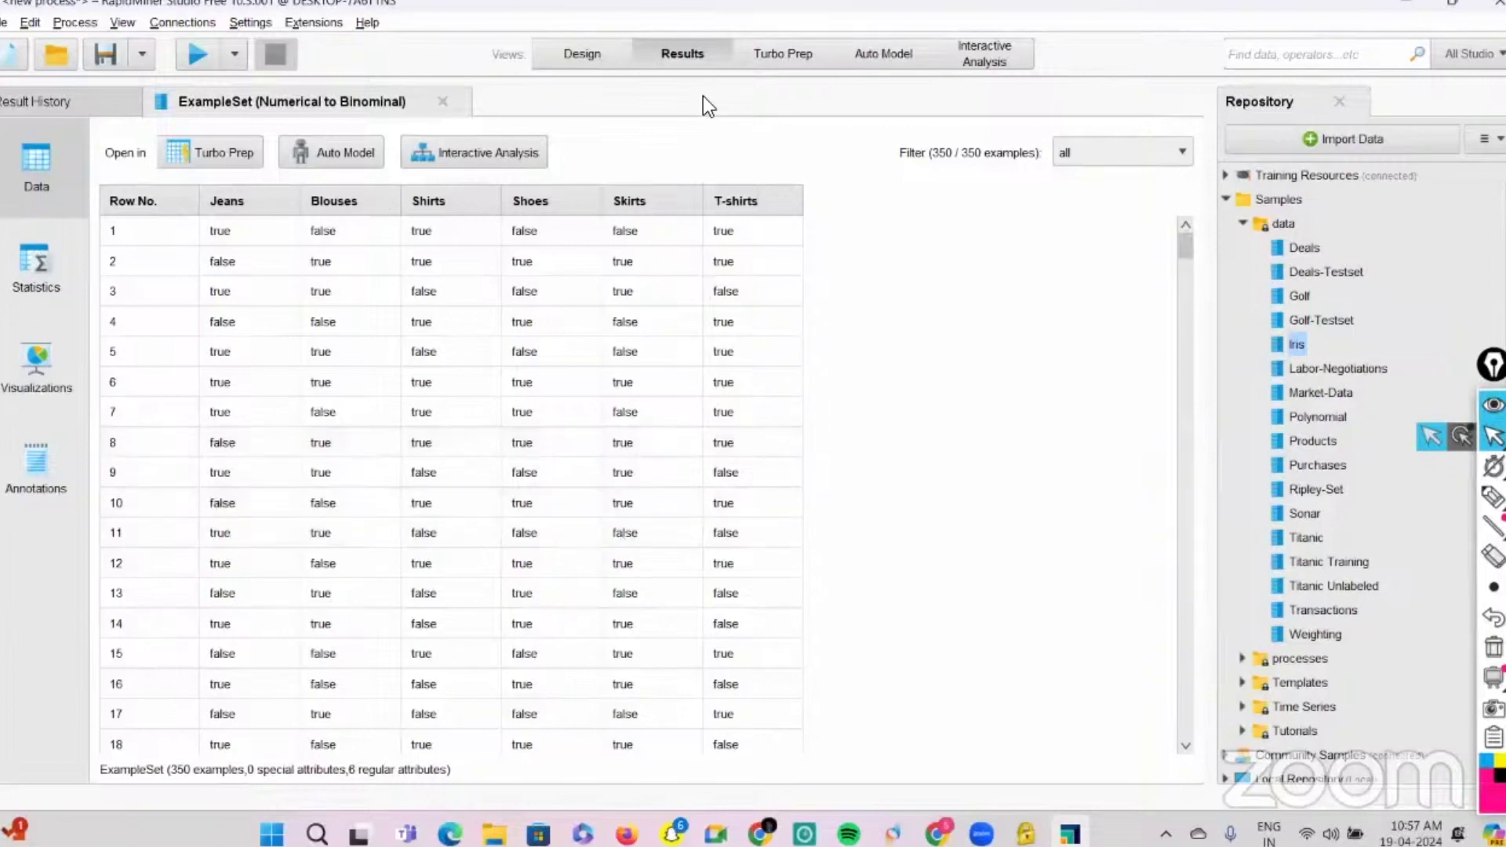
# Step: Return to the process design and search the operators for "FP"
pyautogui.click(582, 54)
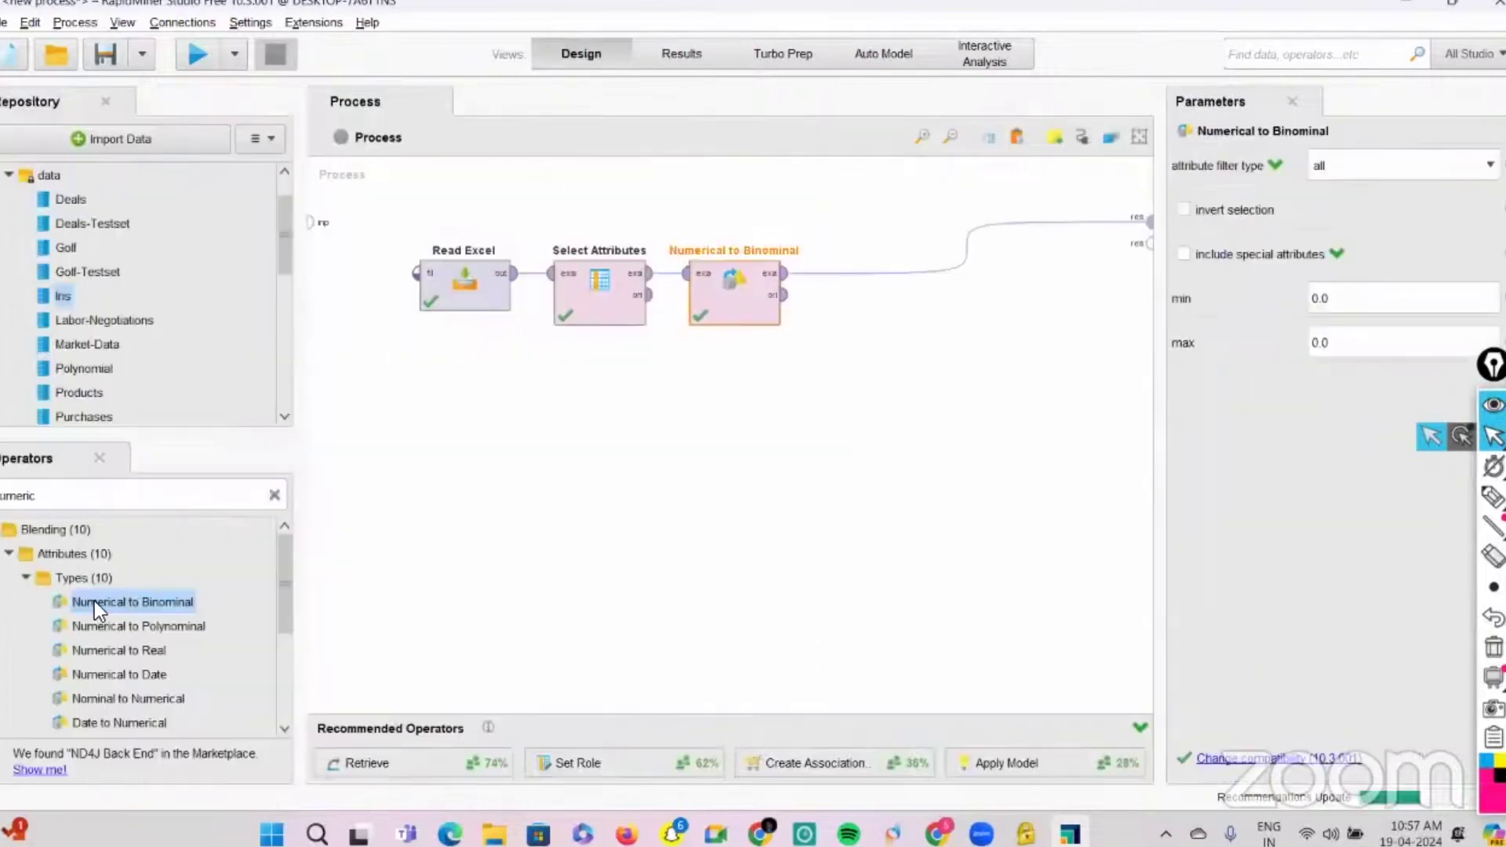
pyautogui.click(274, 495)
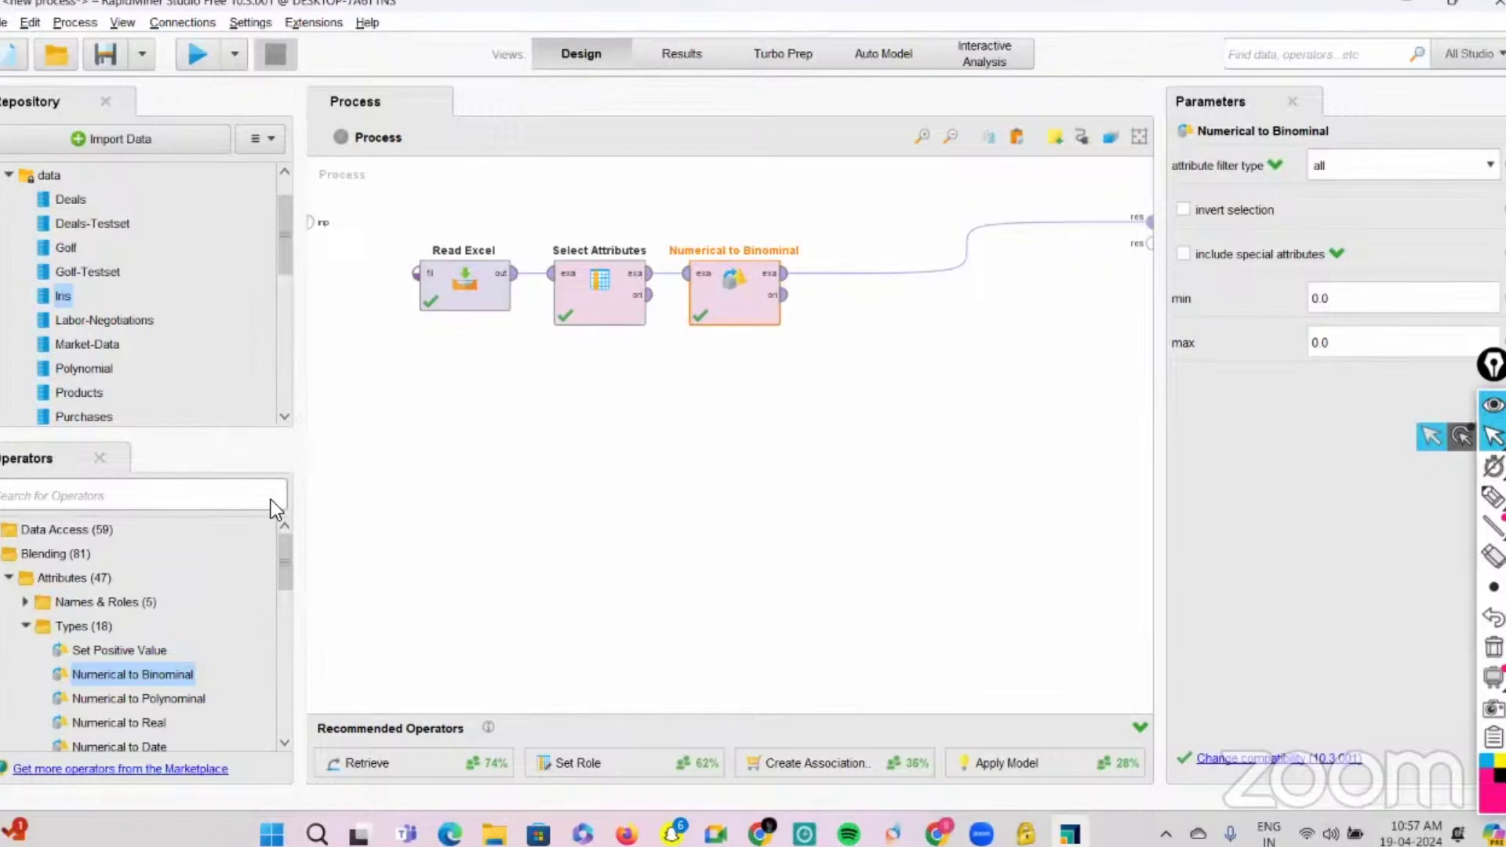
pyautogui.write('f')
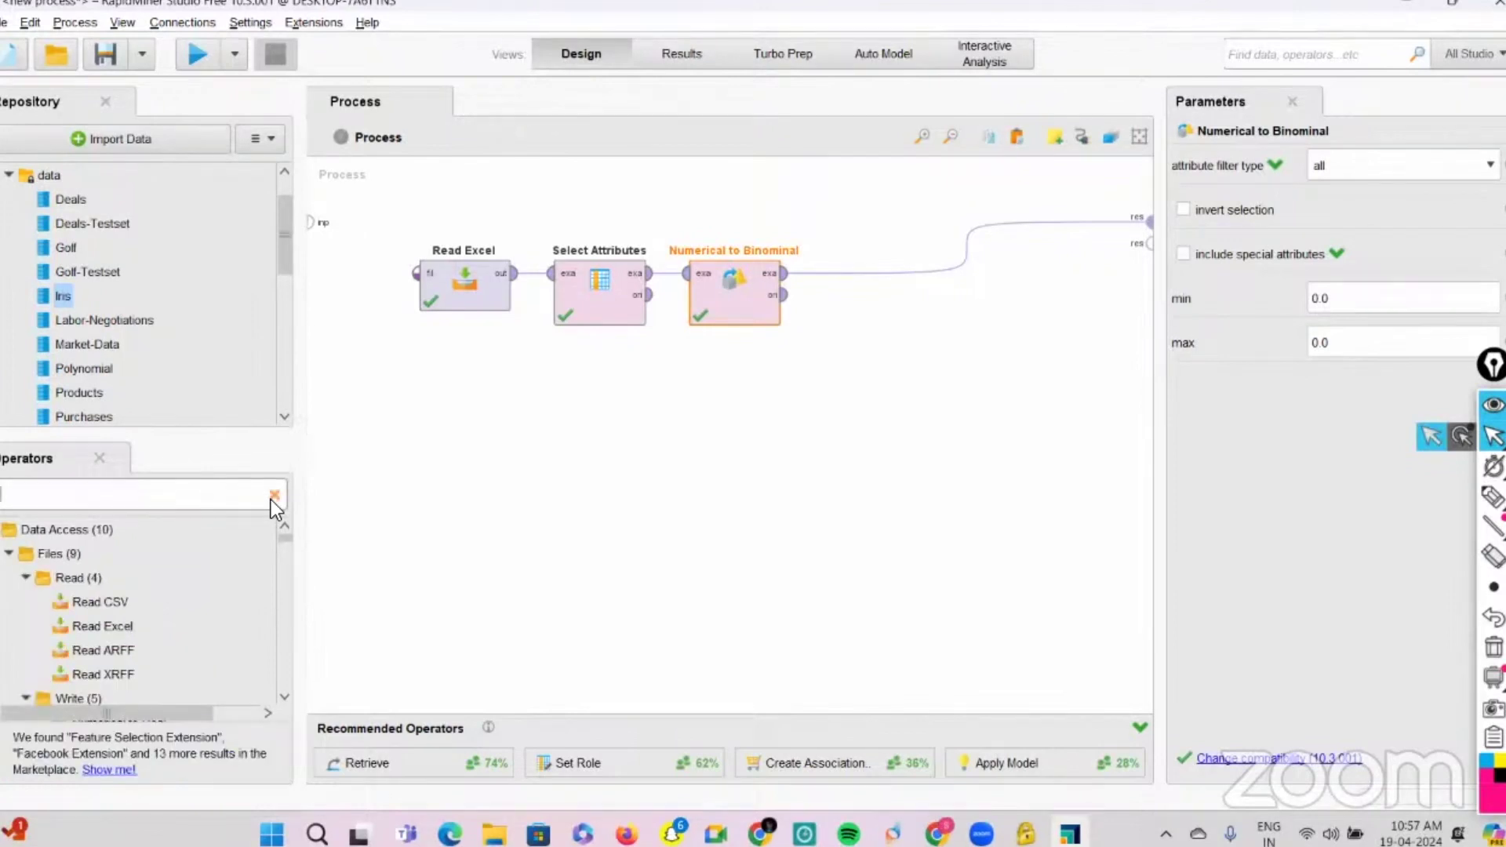
pyautogui.write('p')
# Step: Open the operator information for FP-Growth and display its description
pyautogui.moveTo(82, 579); pyautogui.dragTo(75, 582)
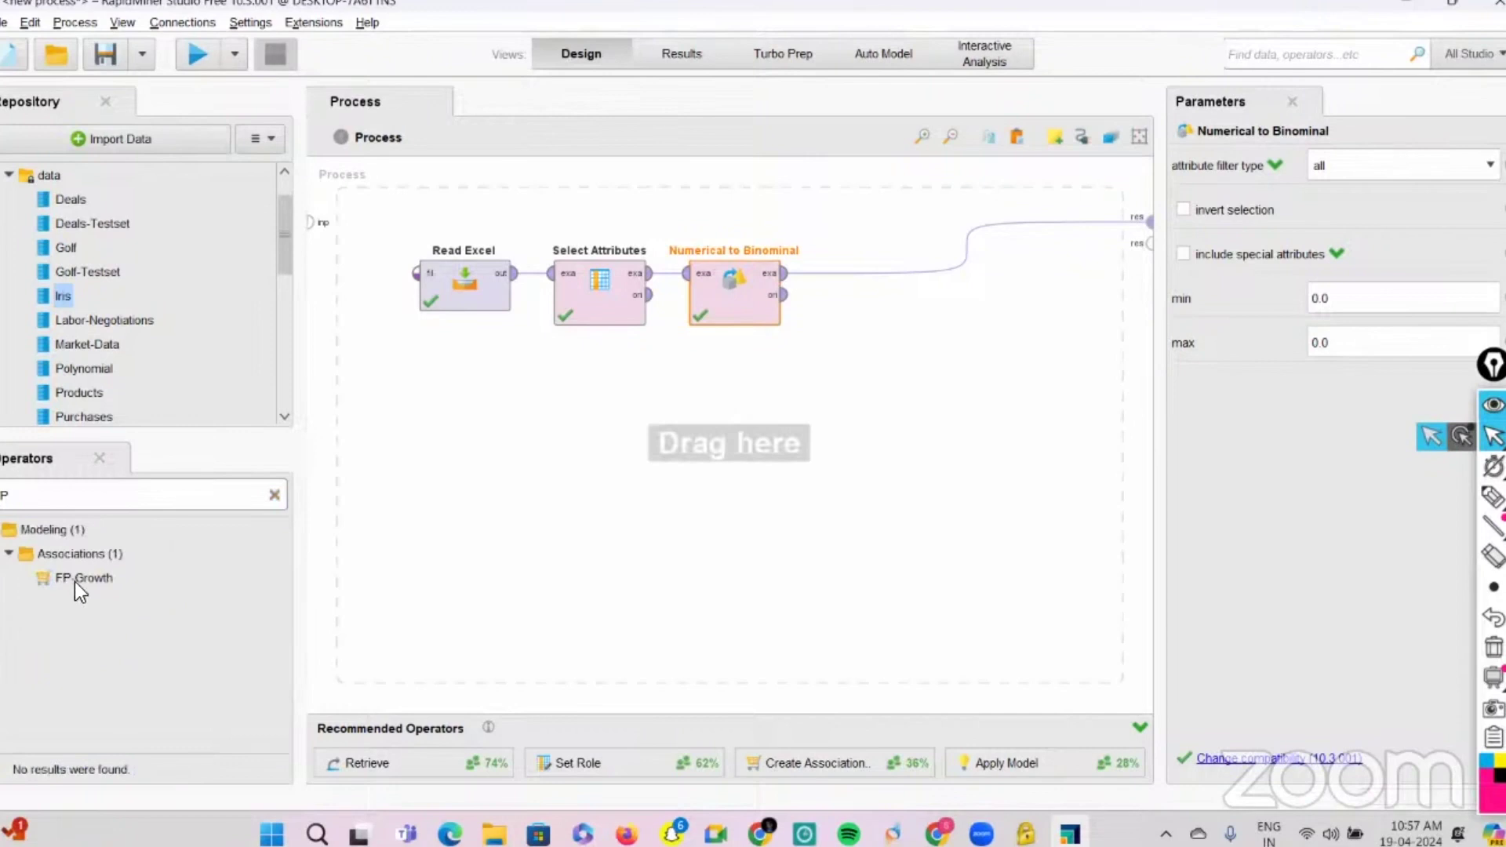
pyautogui.rightClick(73, 580)
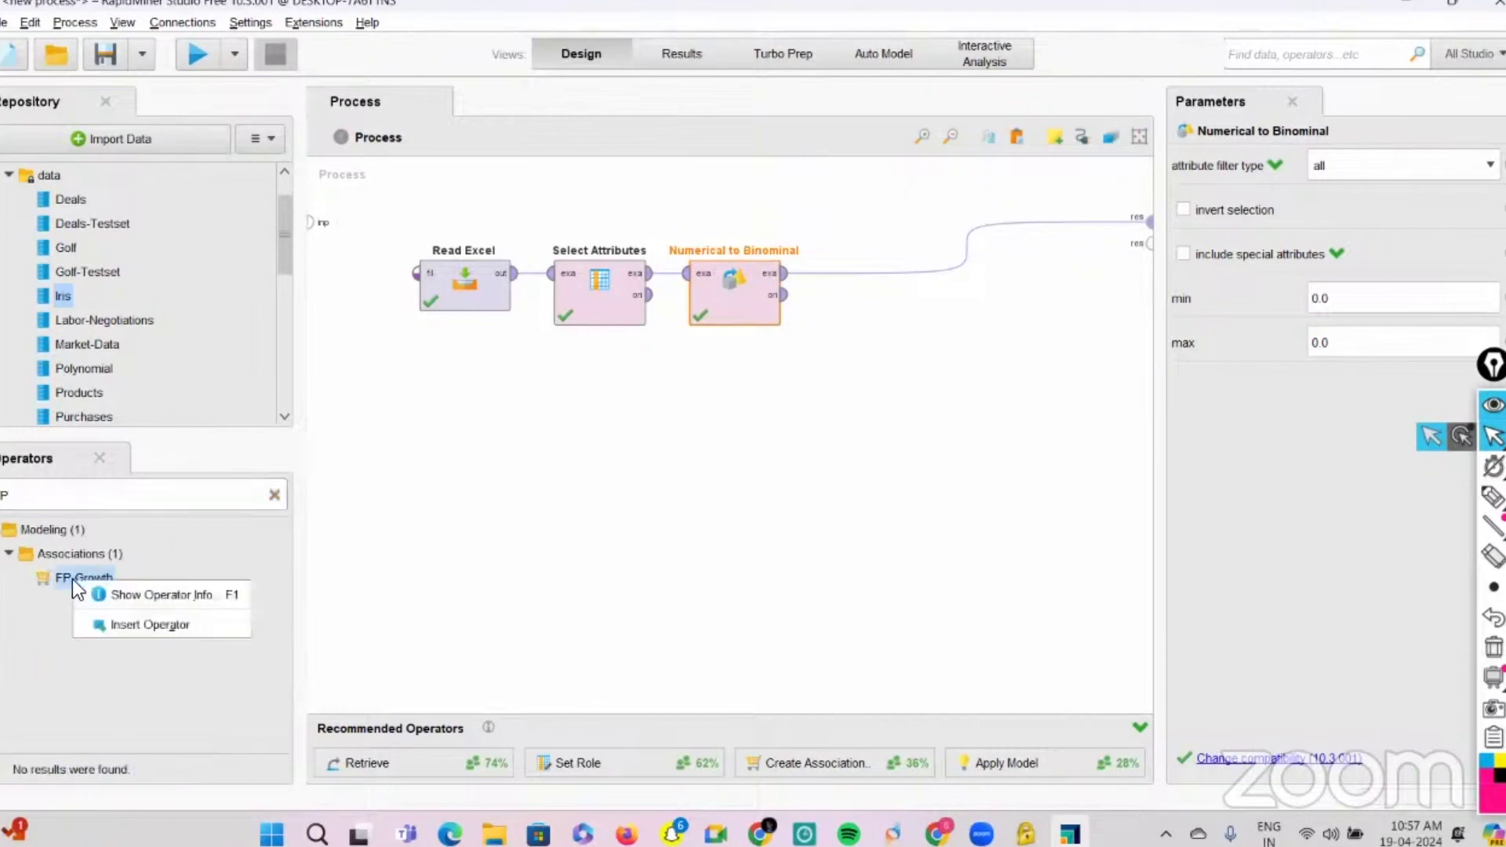
pyautogui.click(138, 593)
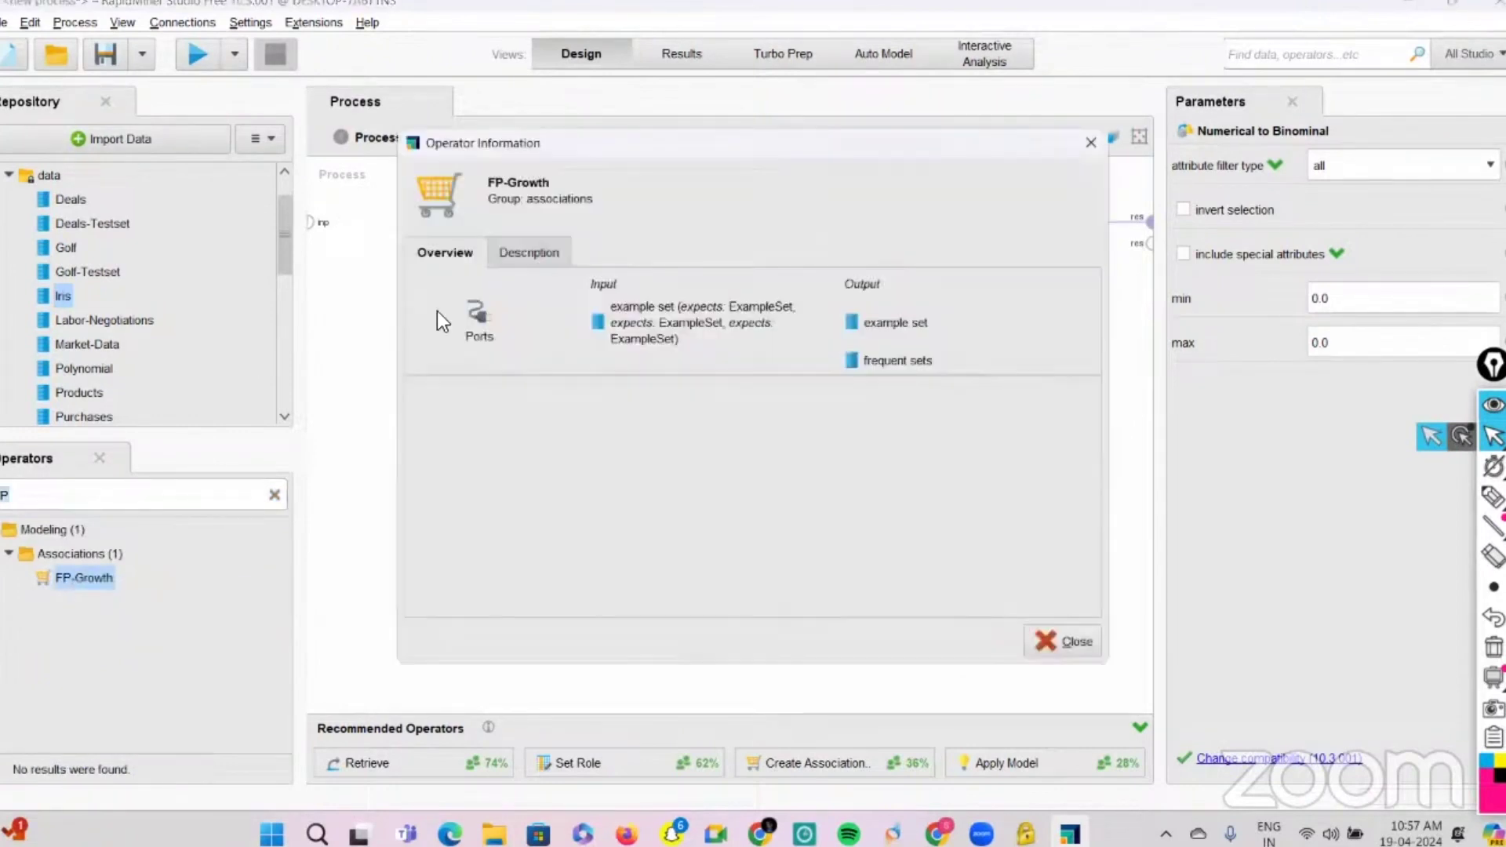
pyautogui.click(511, 252)
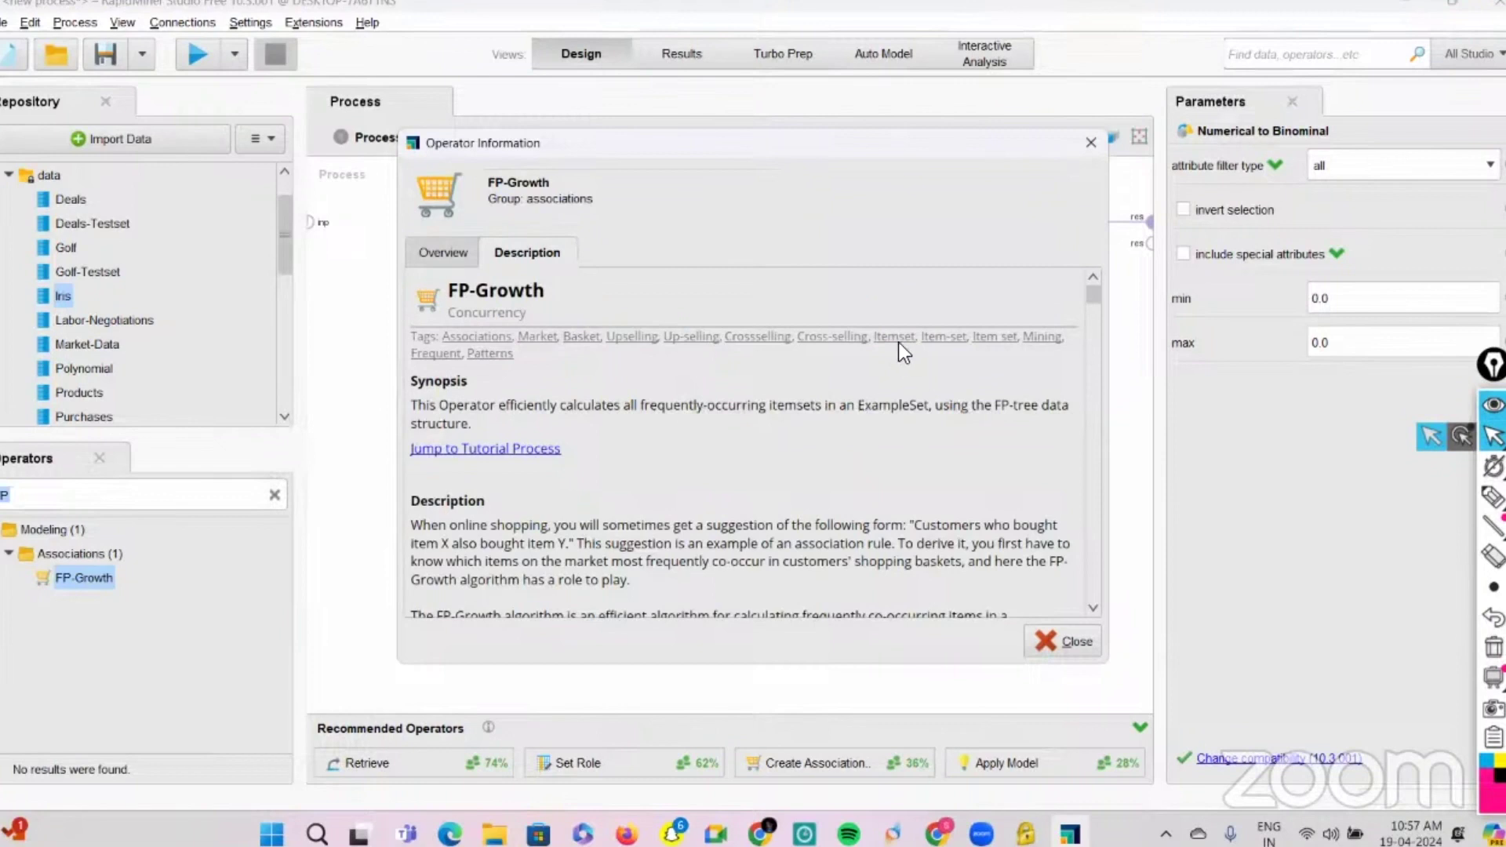
# Step: Close the operator information, insert FP-Growth after Numerical to Binominal and set its min support to 1.0
pyautogui.click(1088, 143)
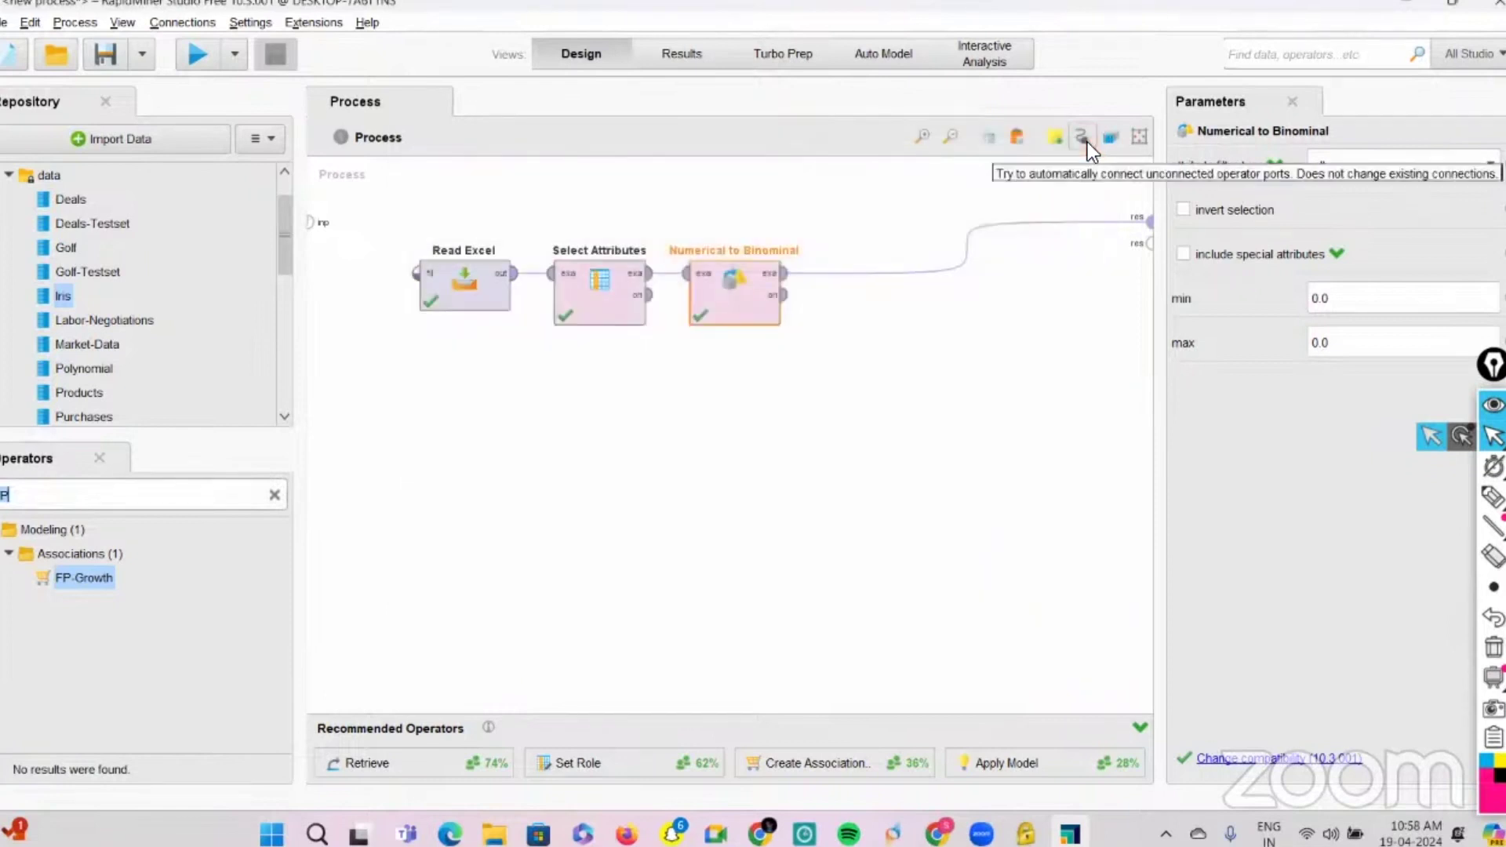
pyautogui.moveTo(69, 578); pyautogui.dragTo(882, 278)
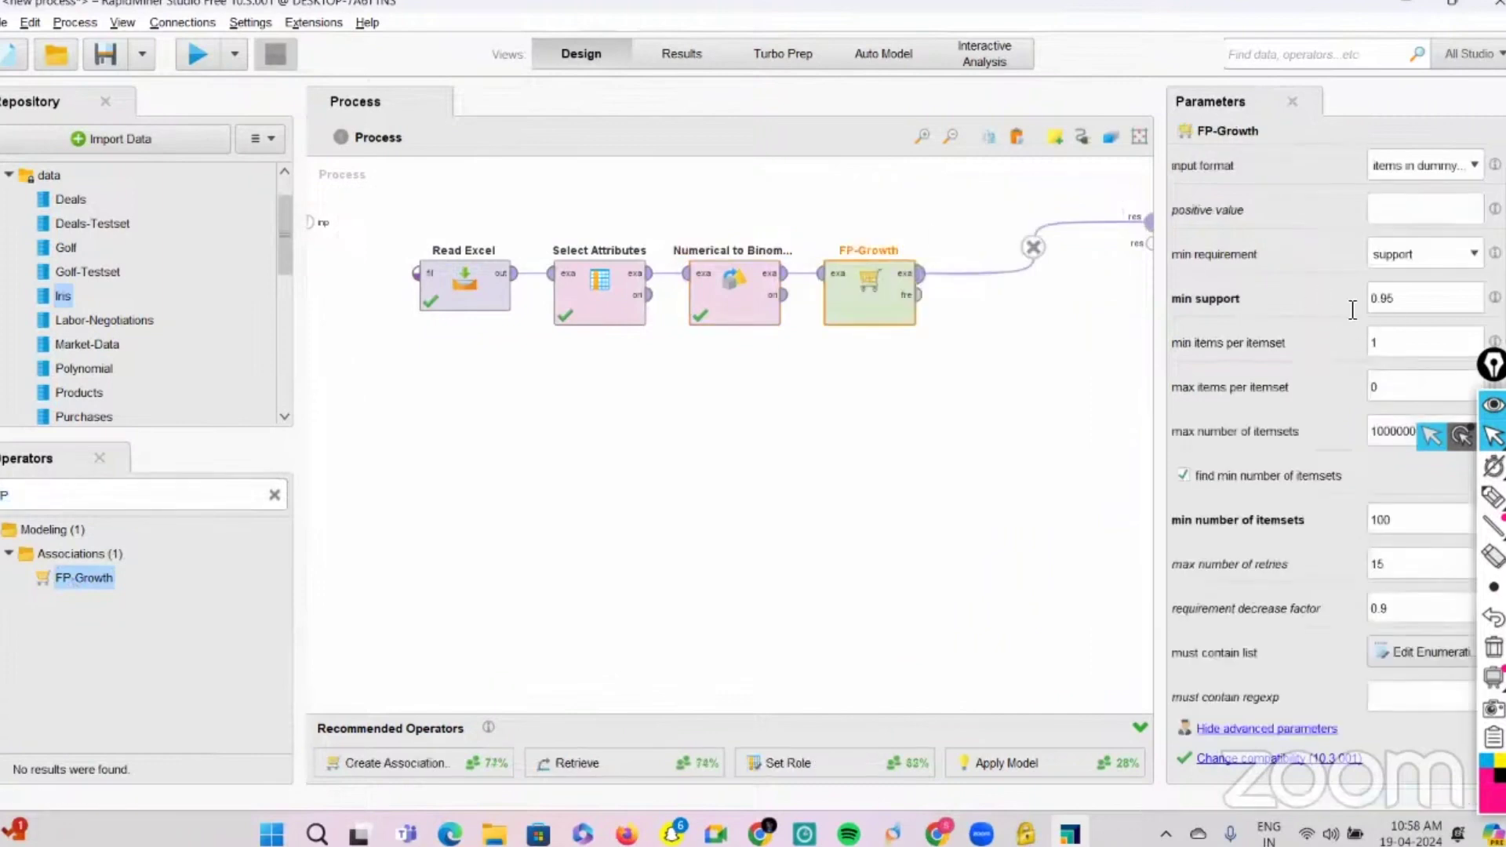
pyautogui.click(1399, 305)
pyautogui.press('BackSpace')
pyautogui.press('BackSpace')
pyautogui.press('BackSpace')
pyautogui.press('BackSpace')
pyautogui.write('1.0')
# Step: Search the operators for "create associ", insert Create Association Rules after FP-Growth and view its criterion options, keeping confidence
pyautogui.click(274, 497)
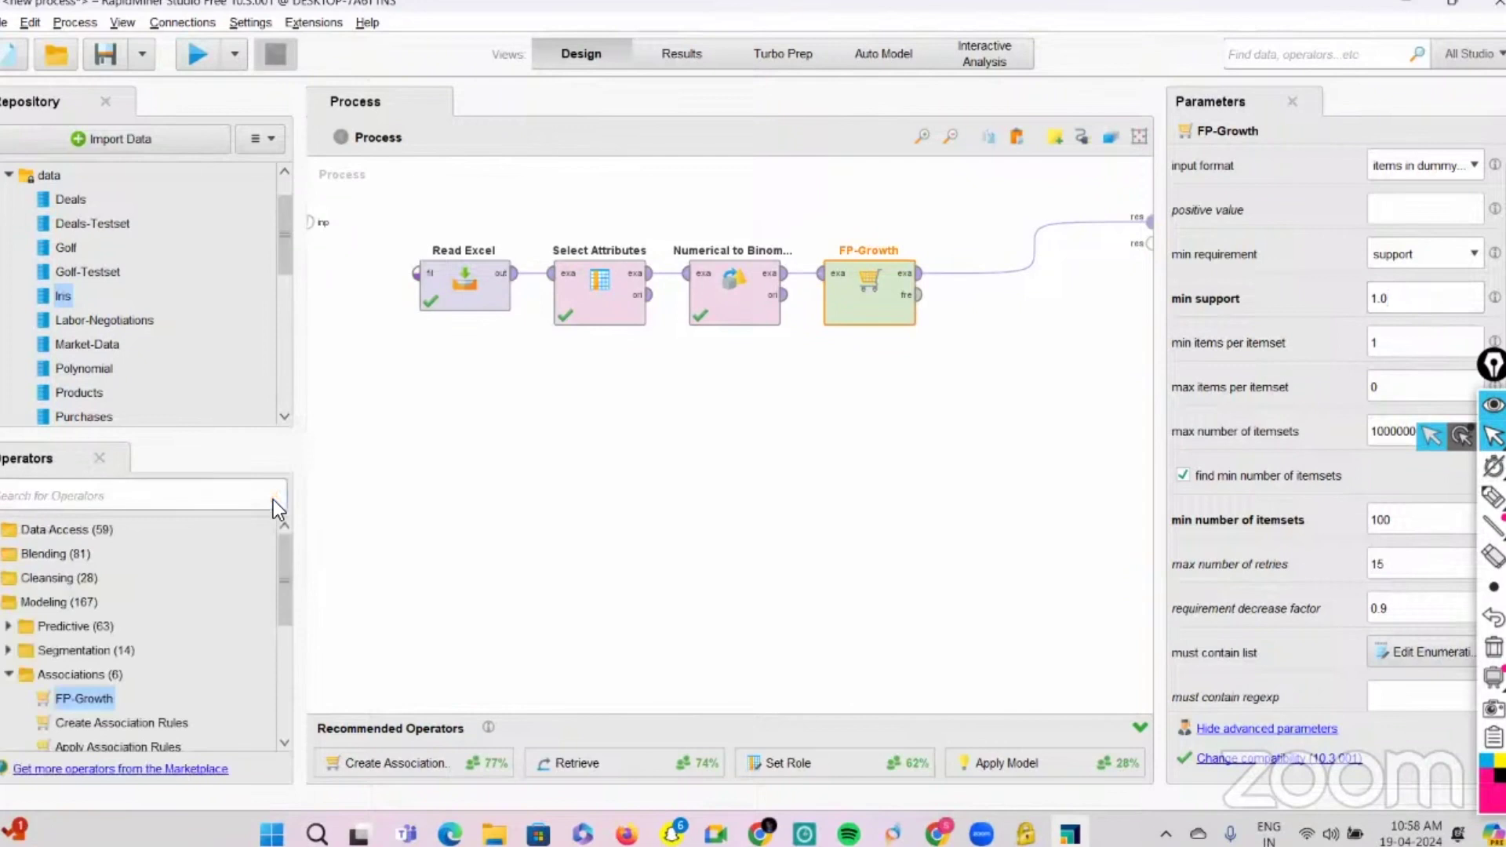
pyautogui.write('create associ')
pyautogui.moveTo(146, 578); pyautogui.dragTo(973, 267)
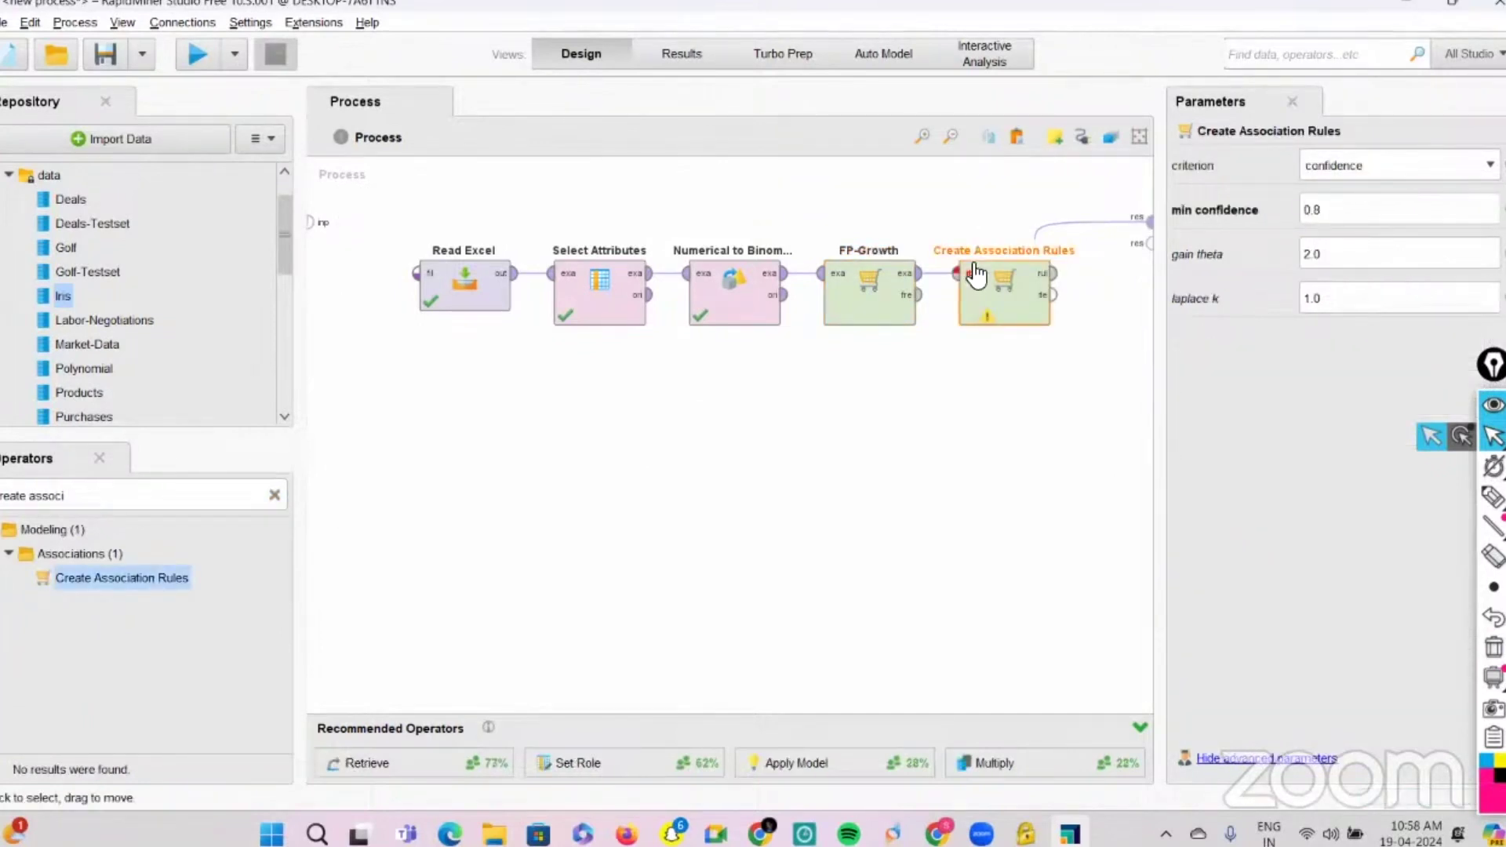
pyautogui.click(1439, 166)
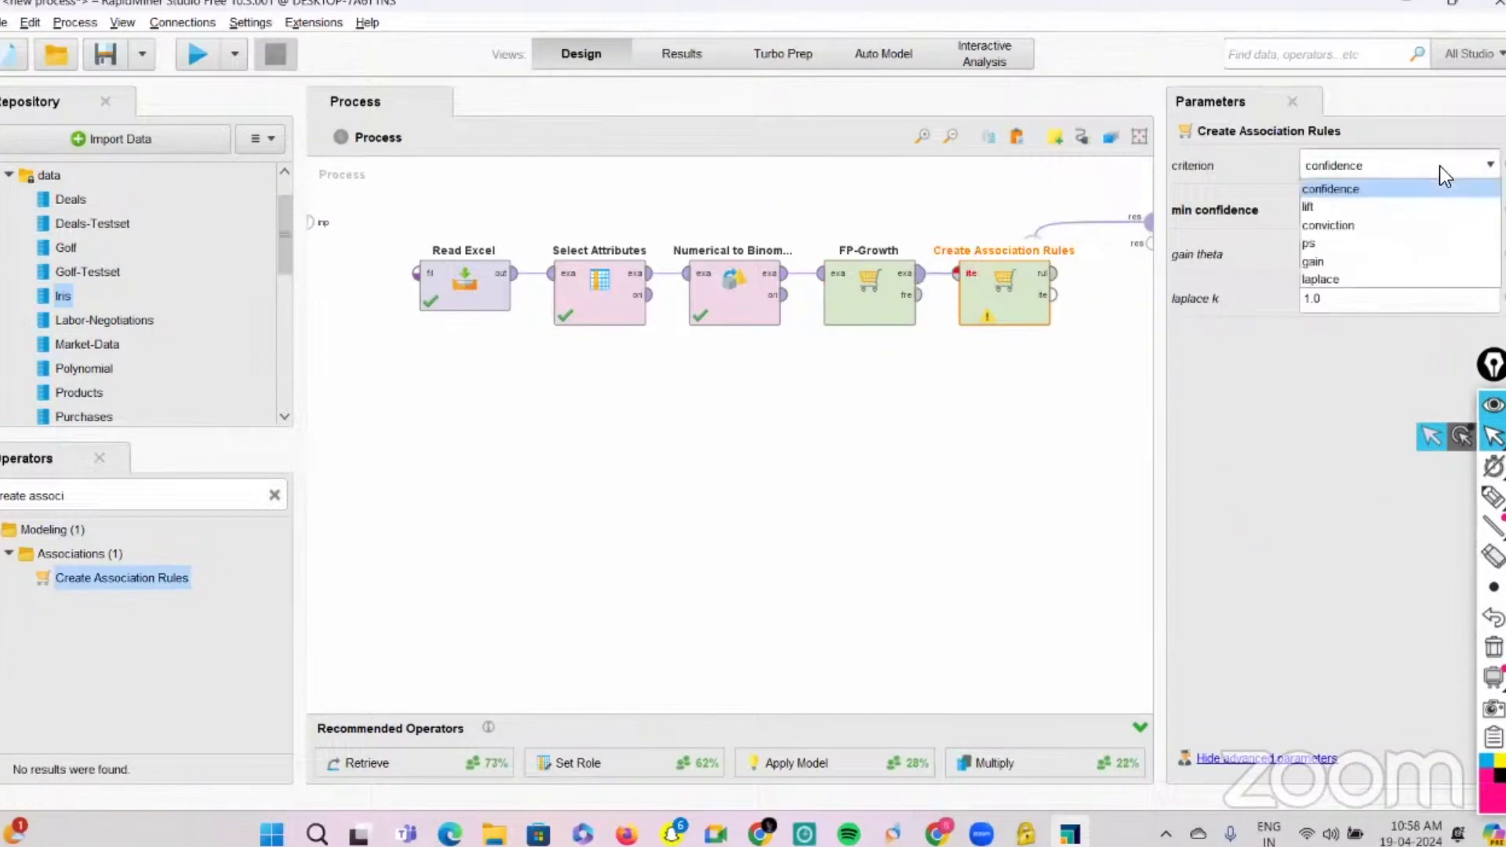
pyautogui.click(1439, 167)
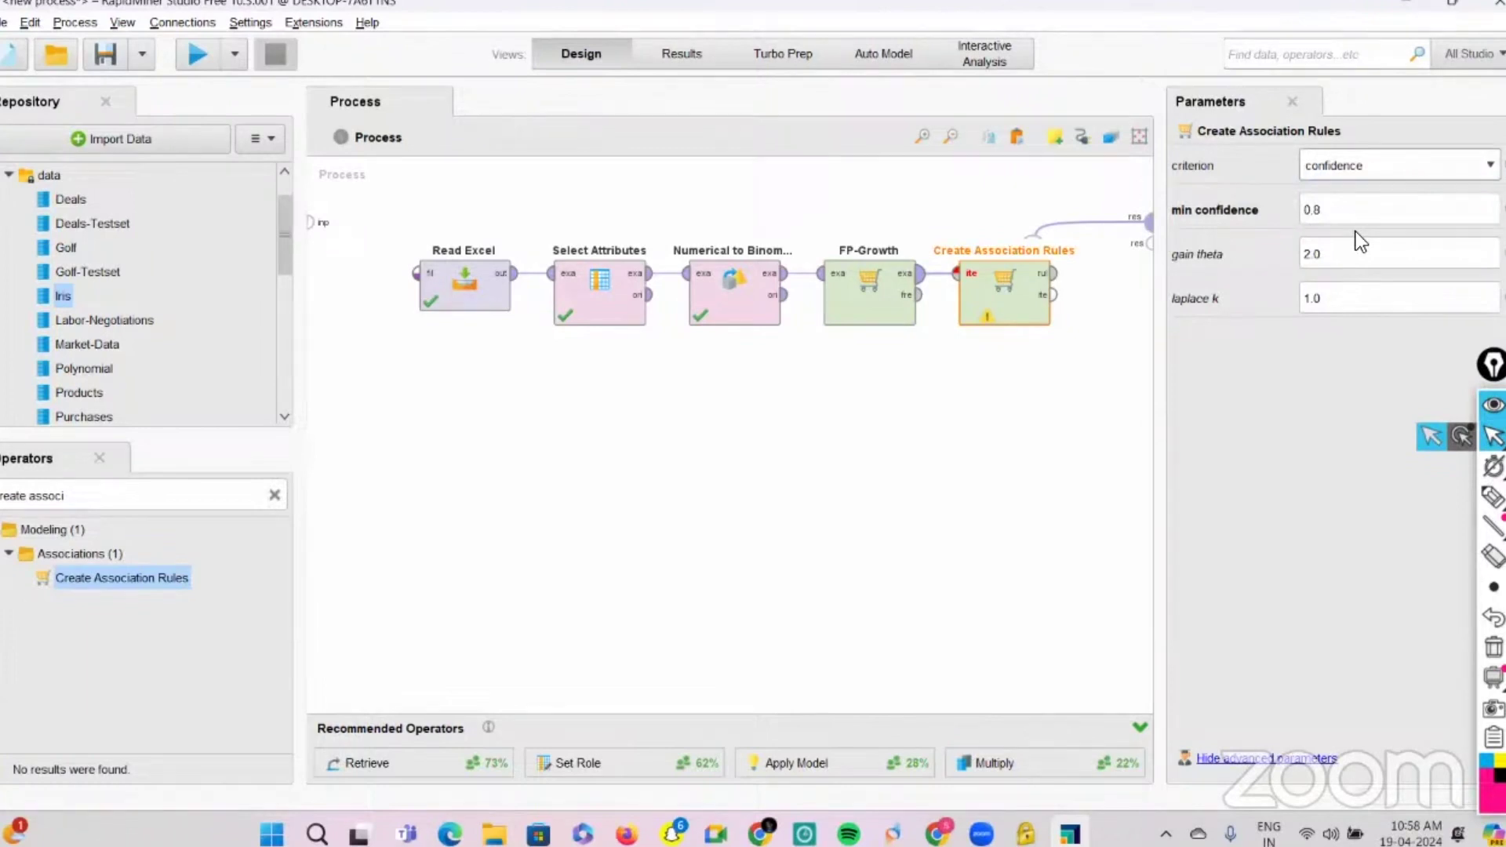
pyautogui.moveTo(1003, 298)
pyautogui.mouseDown()
pyautogui.moveTo(979, 352)
pyautogui.moveTo(977, 298)
pyautogui.moveTo(918, 297)
pyautogui.moveTo(977, 296)
pyautogui.mouseUp()
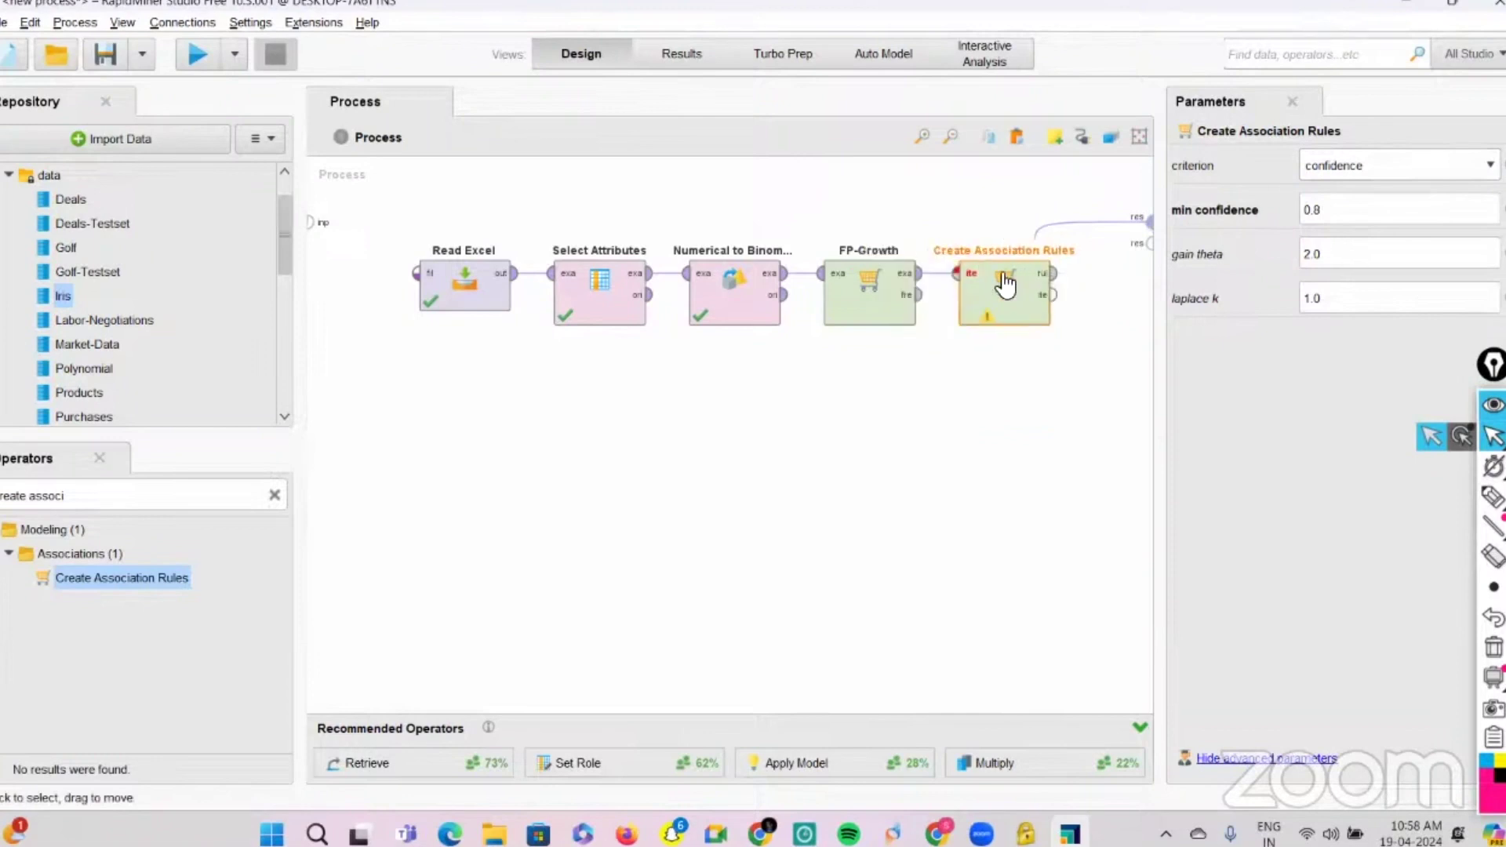
# Step: Connect FP-Growth's example set output to the first result port and its frequent sets output to Create Association Rules, placed lower
pyautogui.click(922, 273)
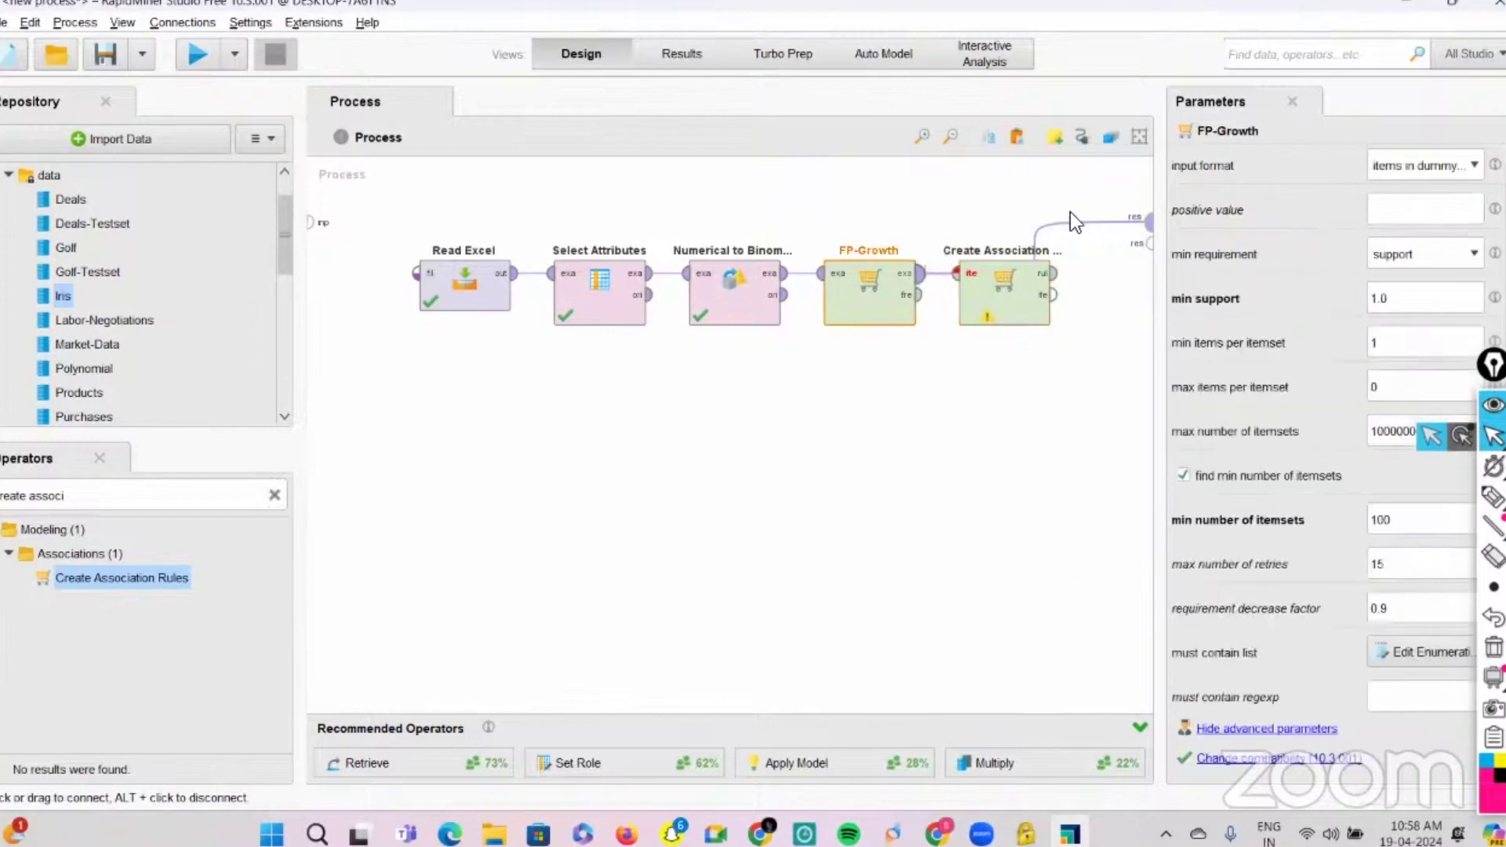
pyautogui.click(1152, 219)
pyautogui.moveTo(995, 299); pyautogui.dragTo(987, 351)
pyautogui.click(920, 297)
pyautogui.click(957, 325)
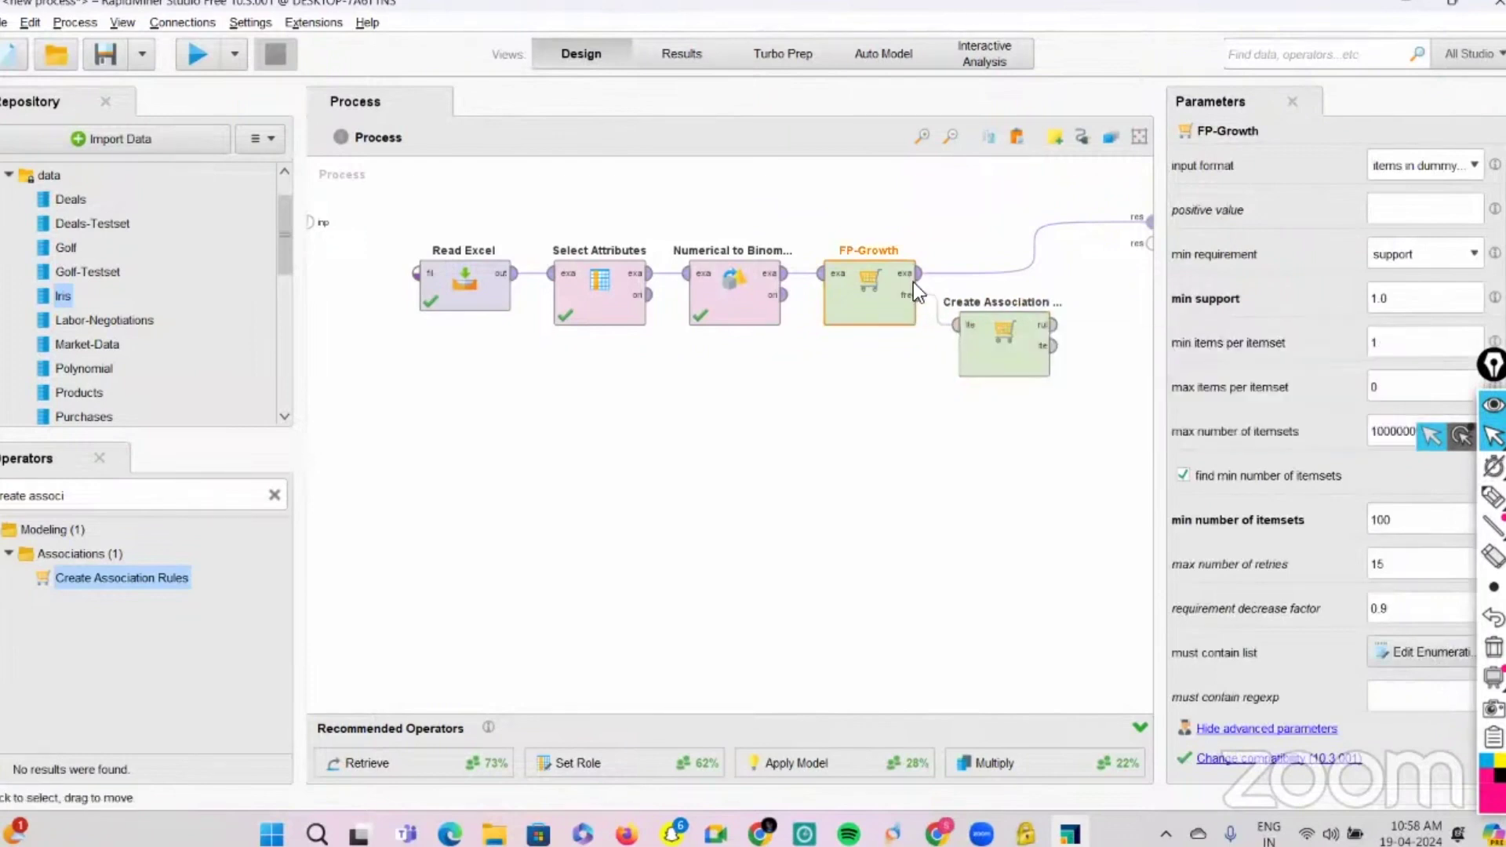
# Step: Connect the rules and item sets outputs of Create Association Rules to result ports and run the process
pyautogui.click(1059, 336)
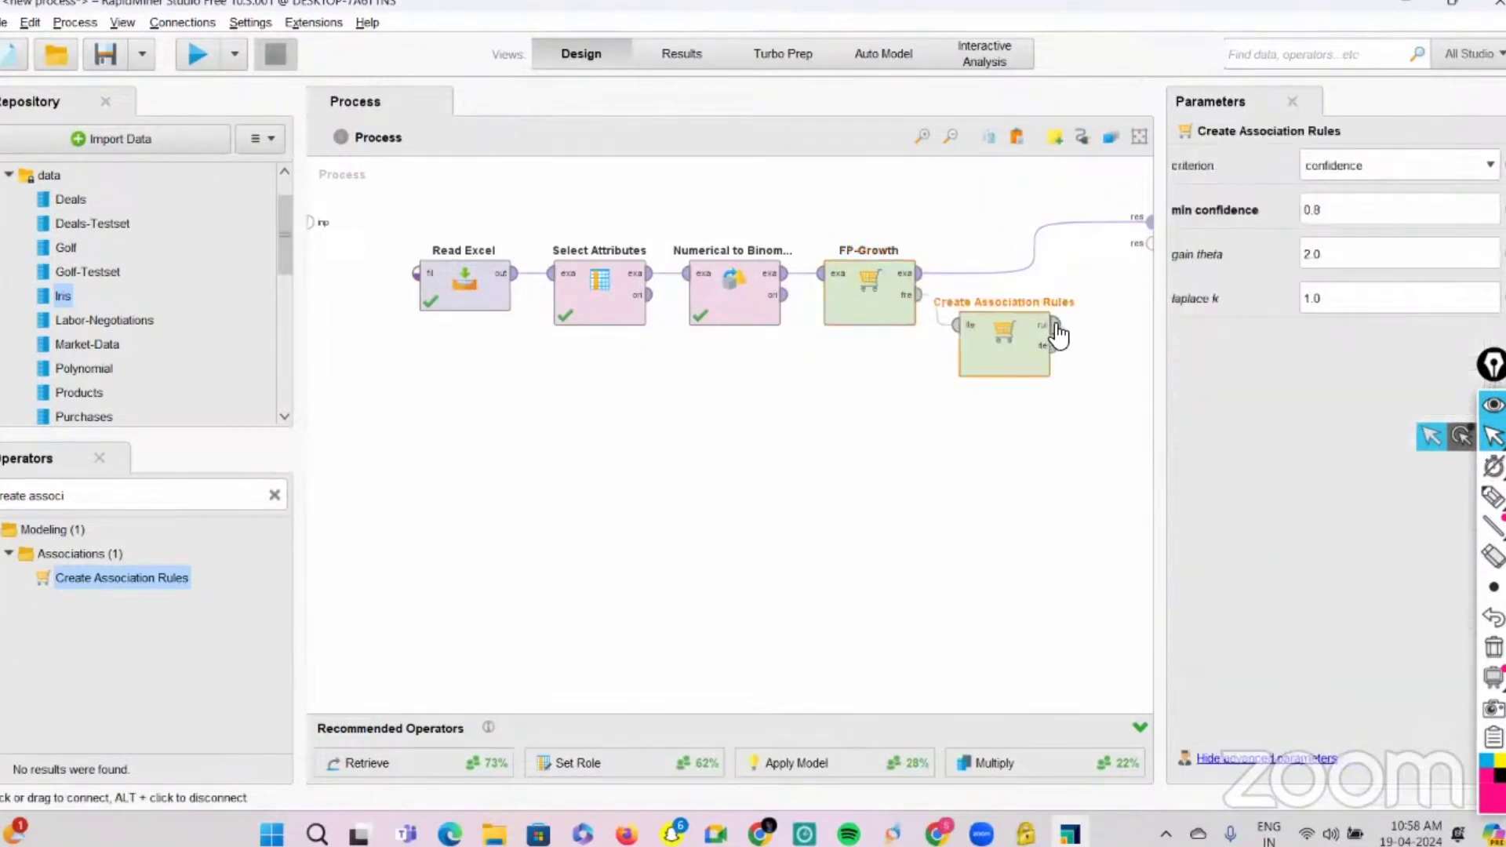
pyautogui.click(1148, 243)
pyautogui.click(1056, 346)
pyautogui.click(1148, 265)
pyautogui.click(944, 311)
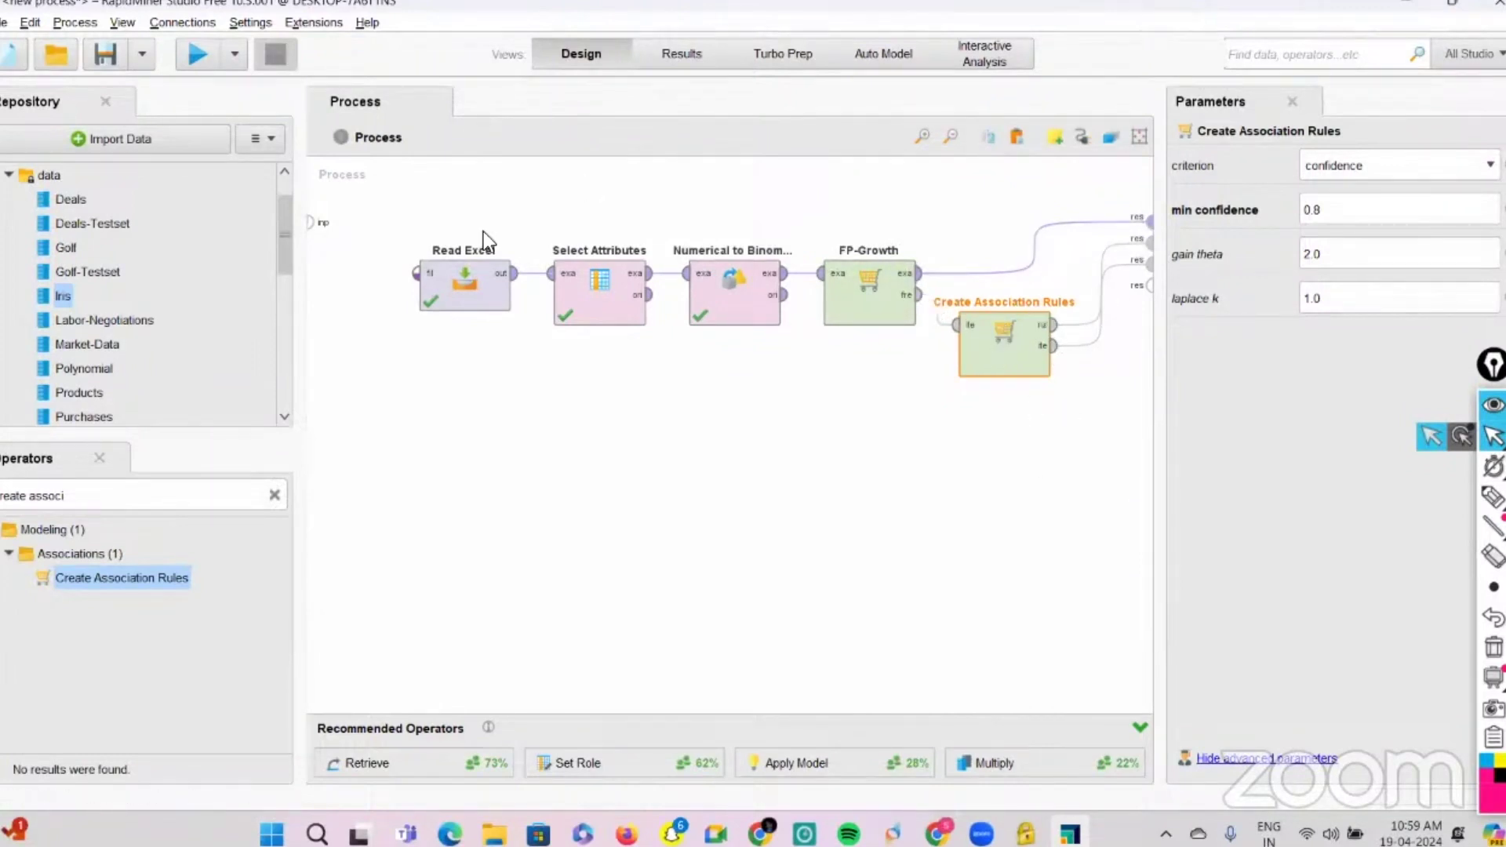
pyautogui.click(189, 55)
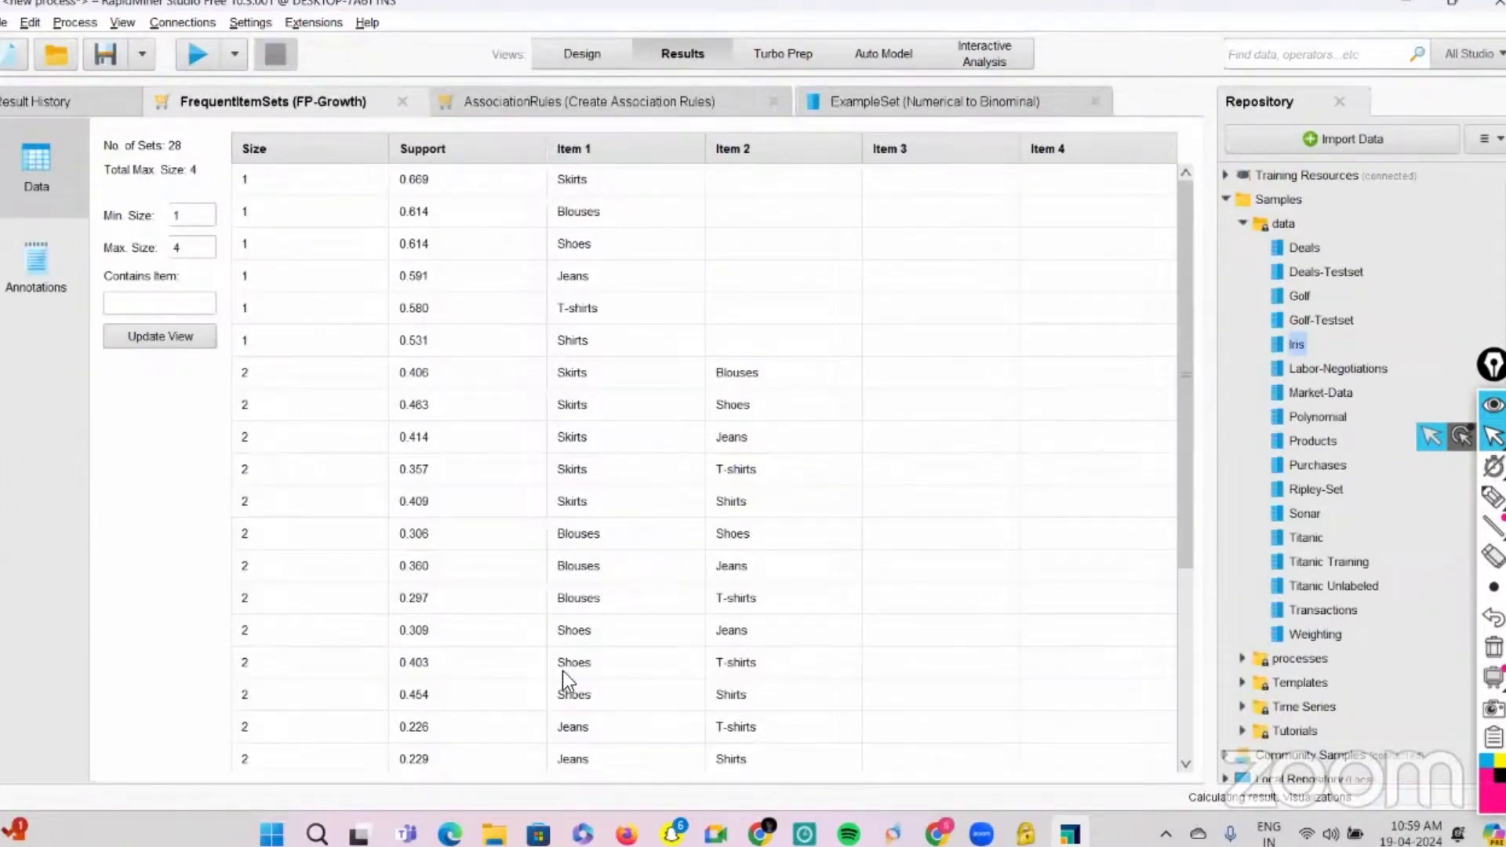
# Step: Review the Numerical to Binominal example set and the association rules table across all its measure columns
pyautogui.click(903, 102)
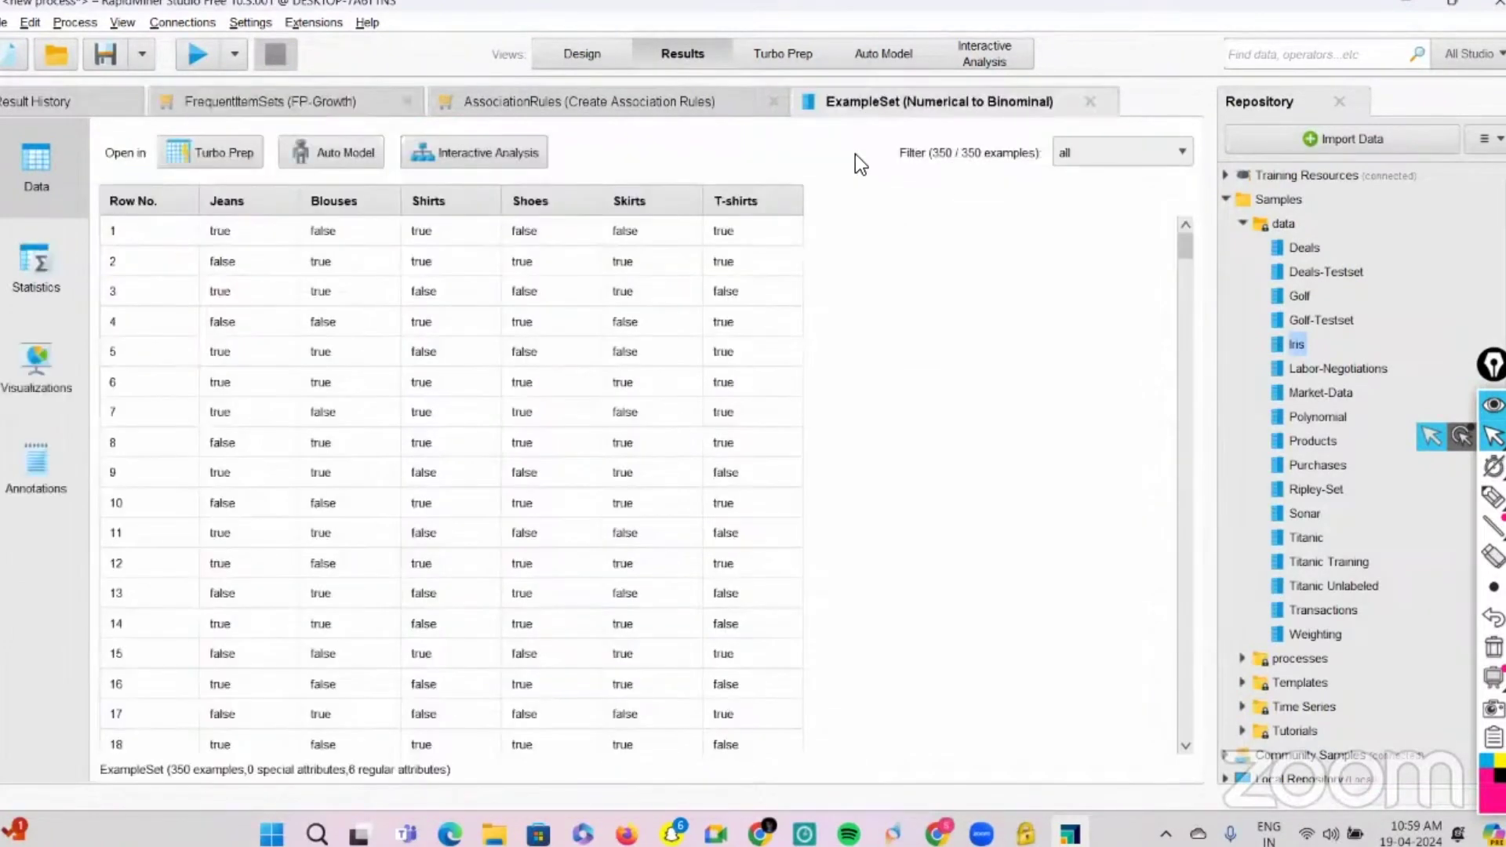
pyautogui.click(568, 106)
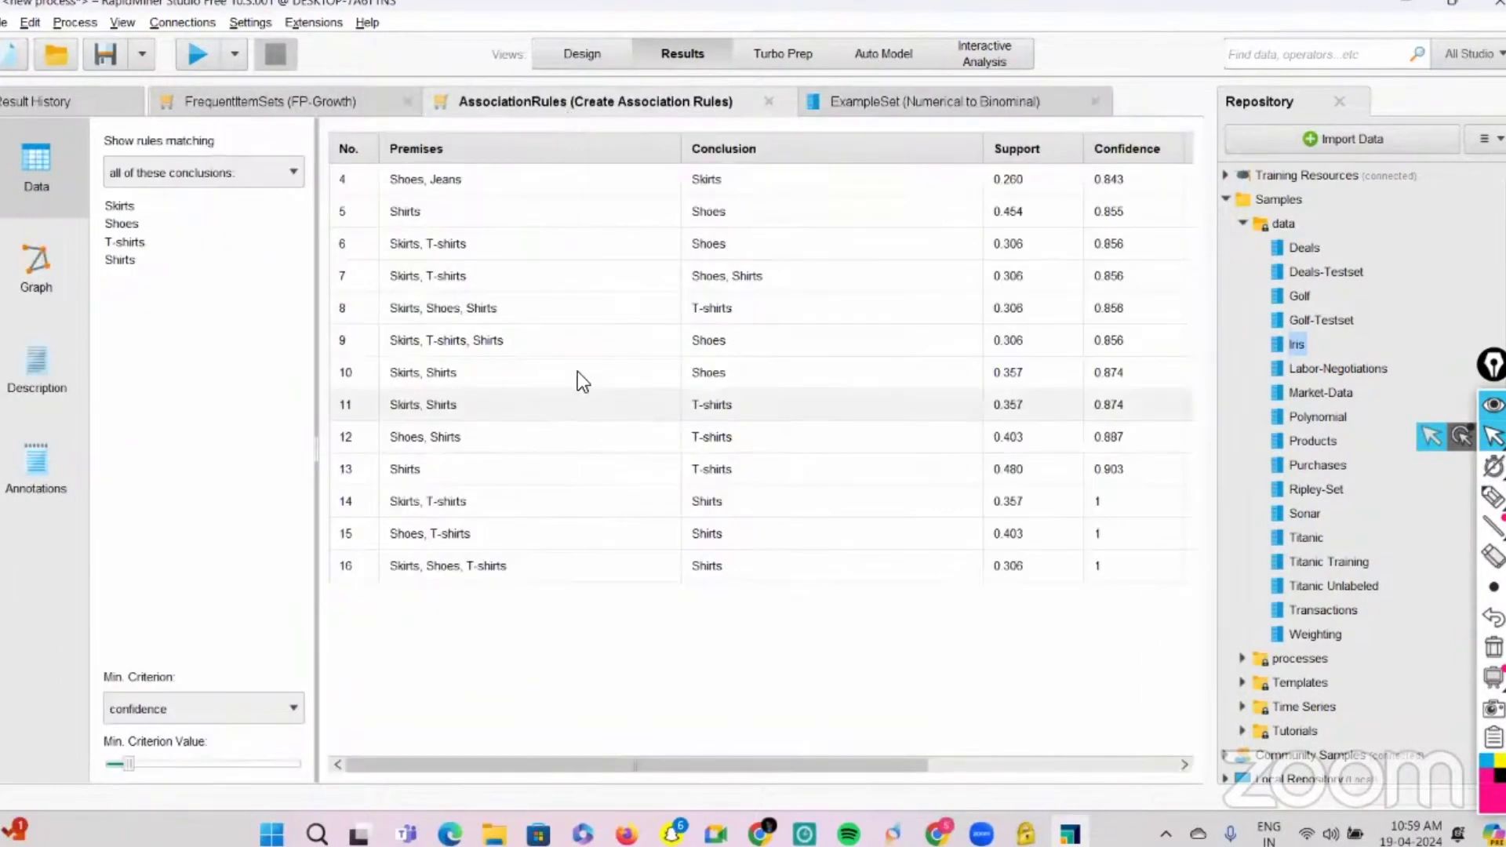
pyautogui.hscroll(3, 896, 311)
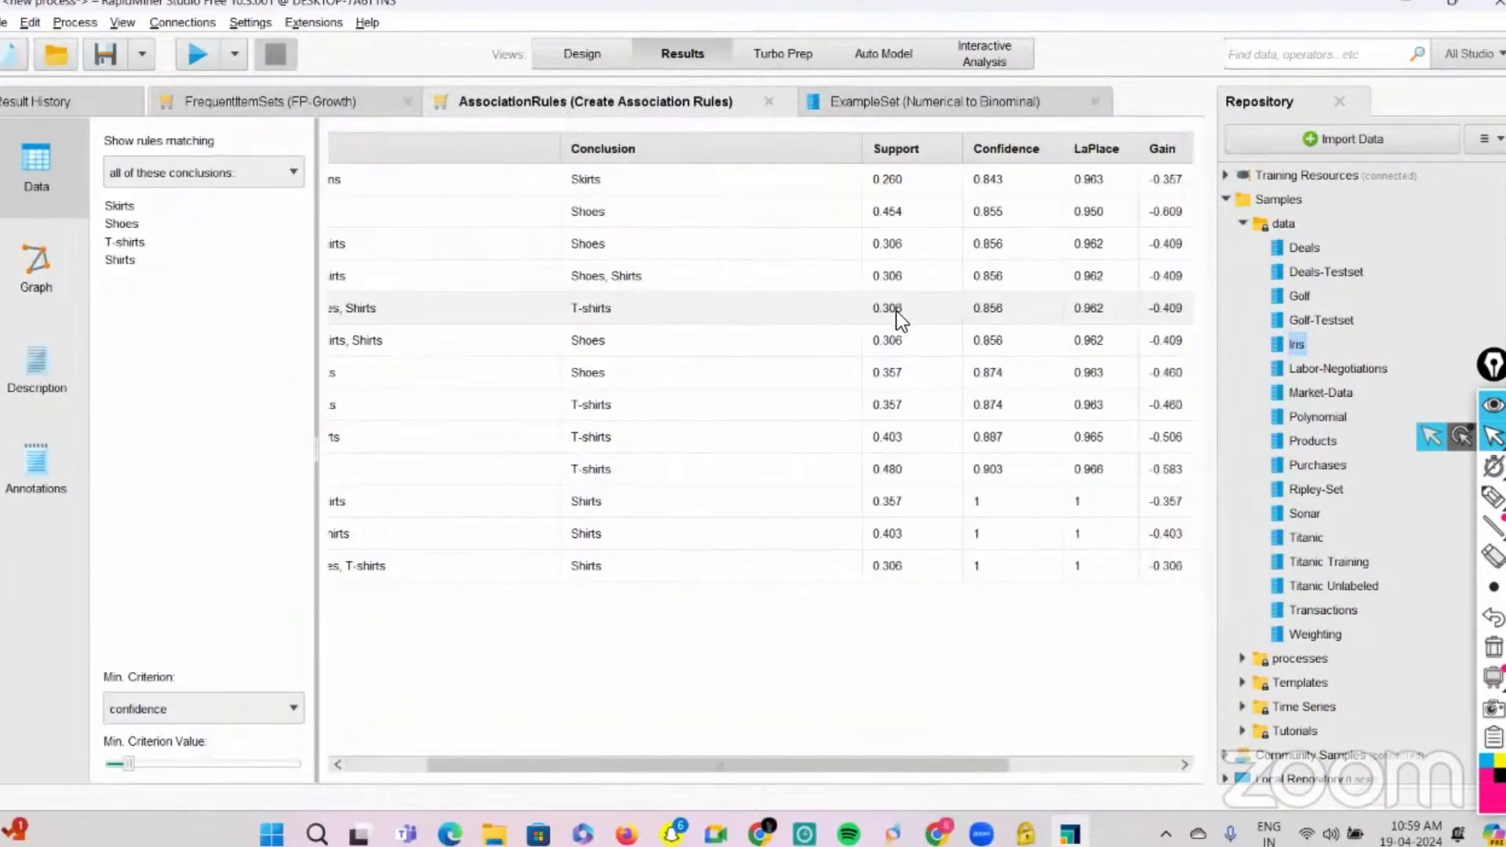
pyautogui.hscroll(4, 896, 310)
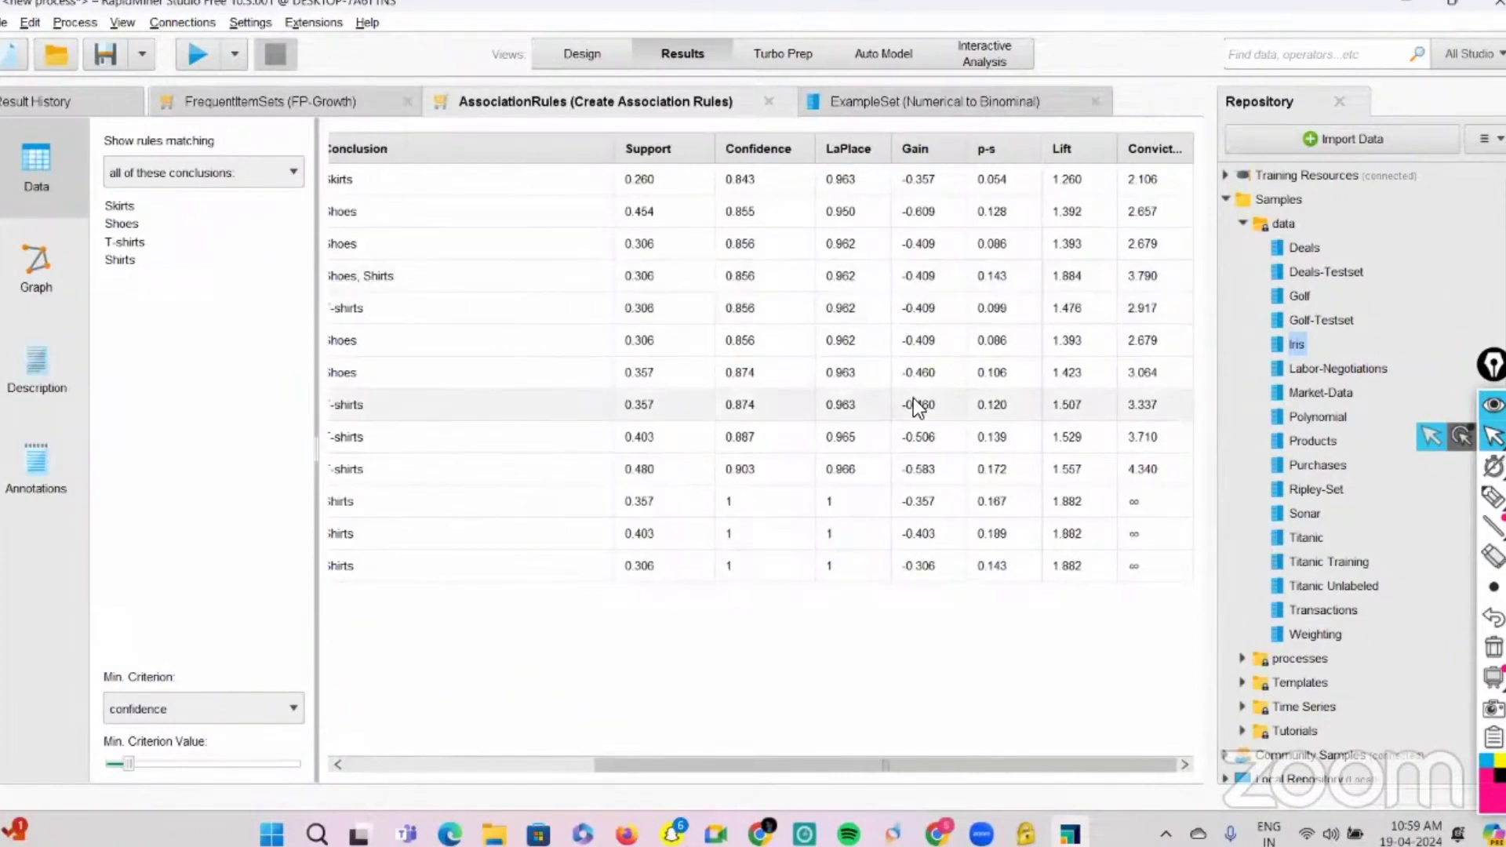
pyautogui.hscroll(-7, 913, 398)
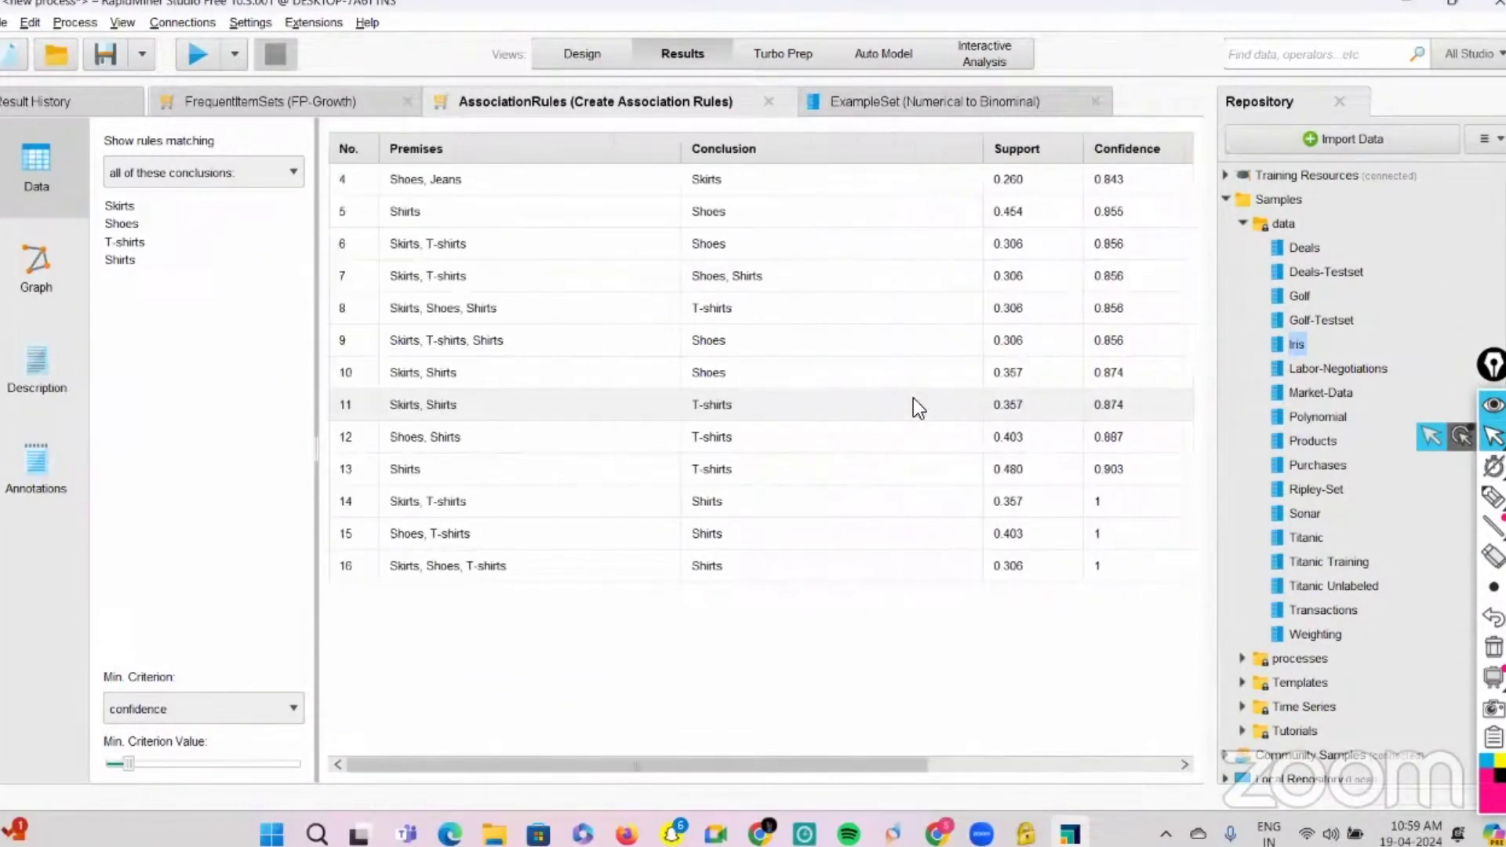
# Step: Examine the support of the FP-Growth frequent item sets of every size, then return to the process design
pyautogui.click(320, 103)
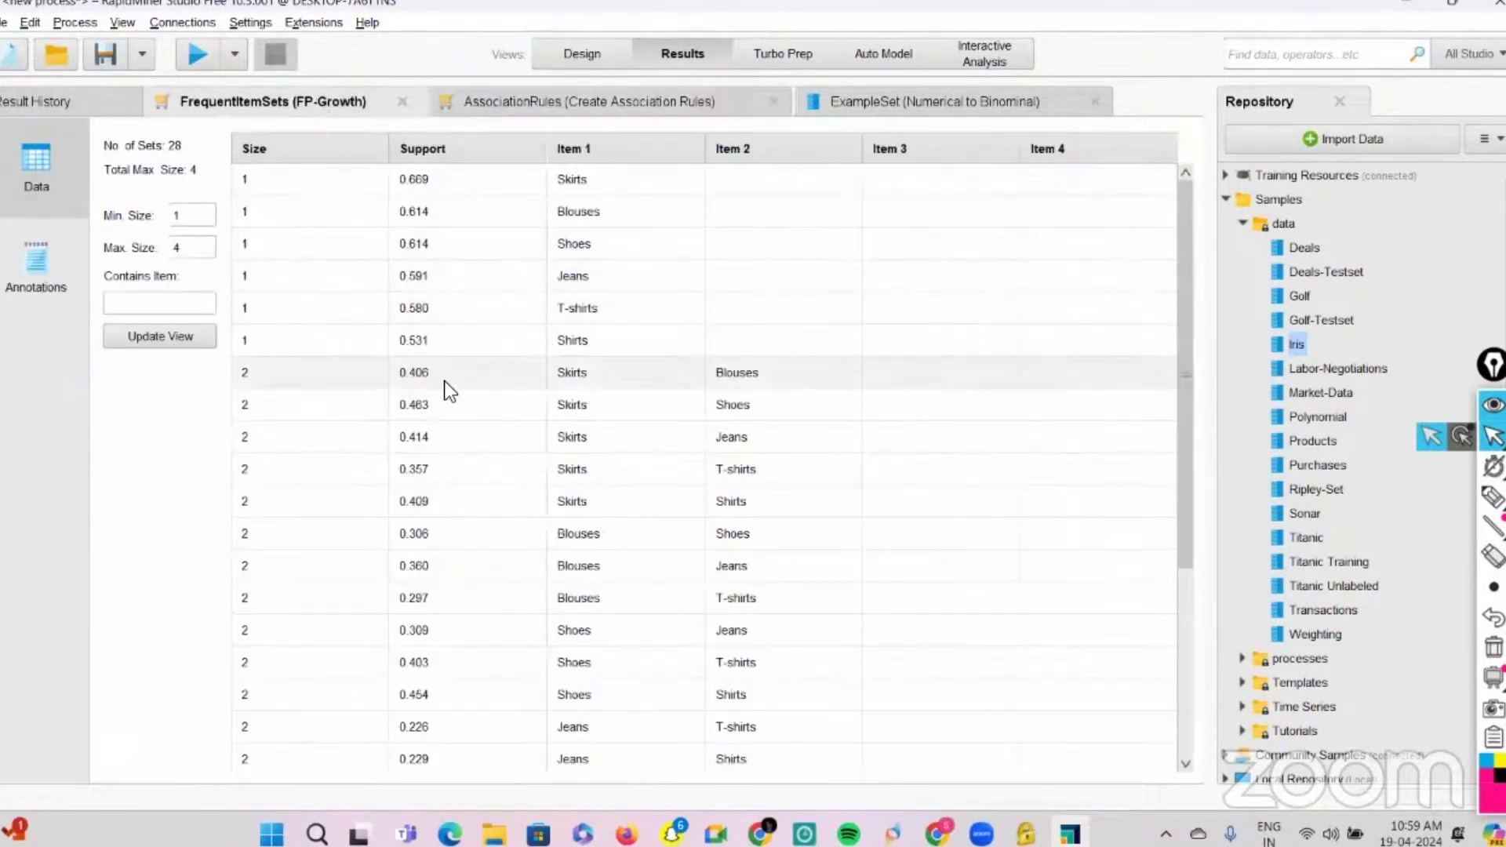
pyautogui.scroll(-2, 444, 380)
pyautogui.scroll(-1, 445, 380)
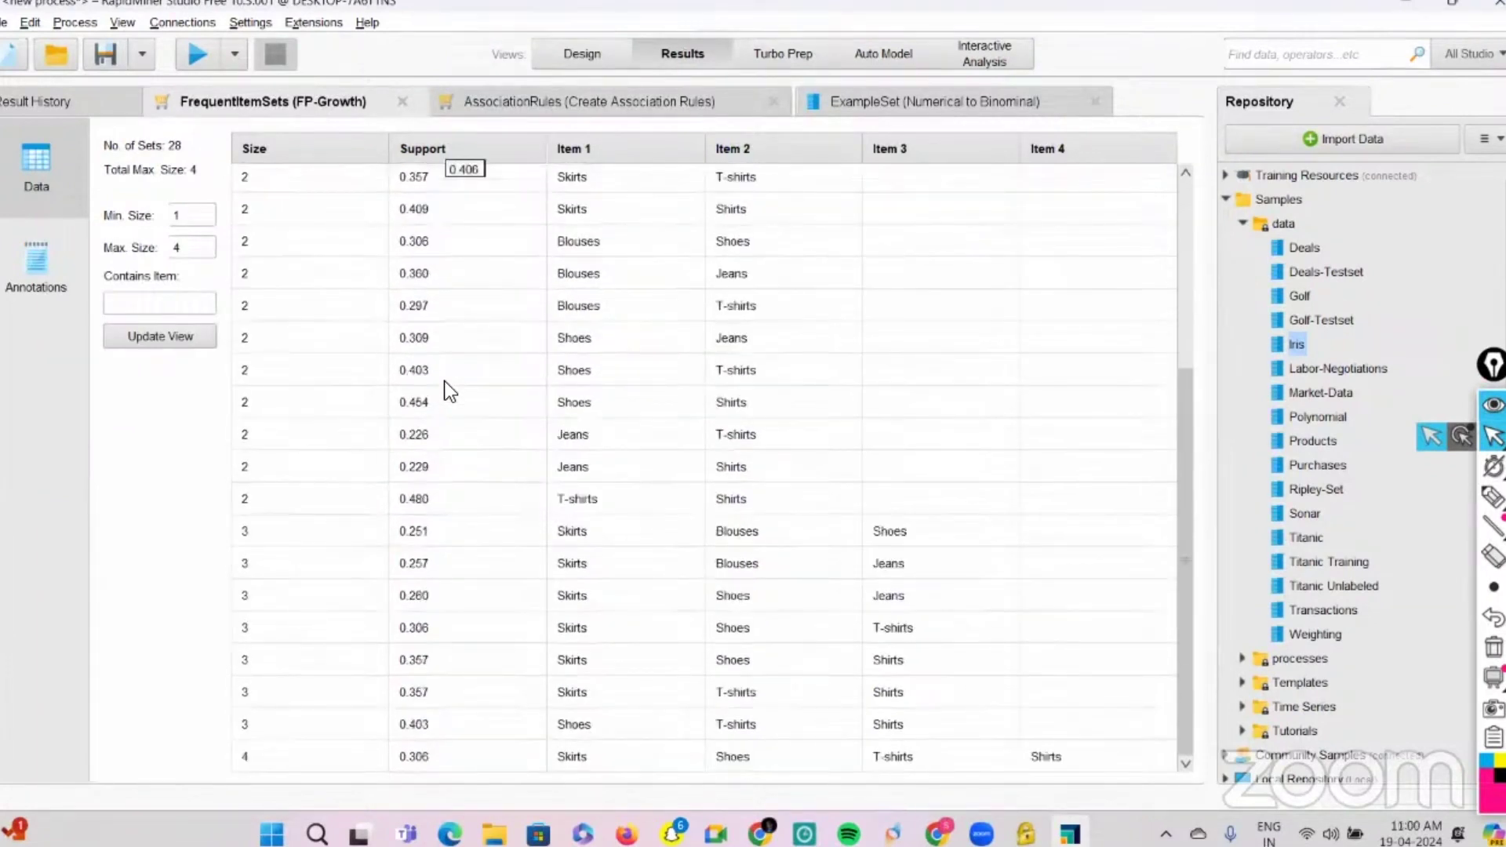
pyautogui.scroll(3, 444, 380)
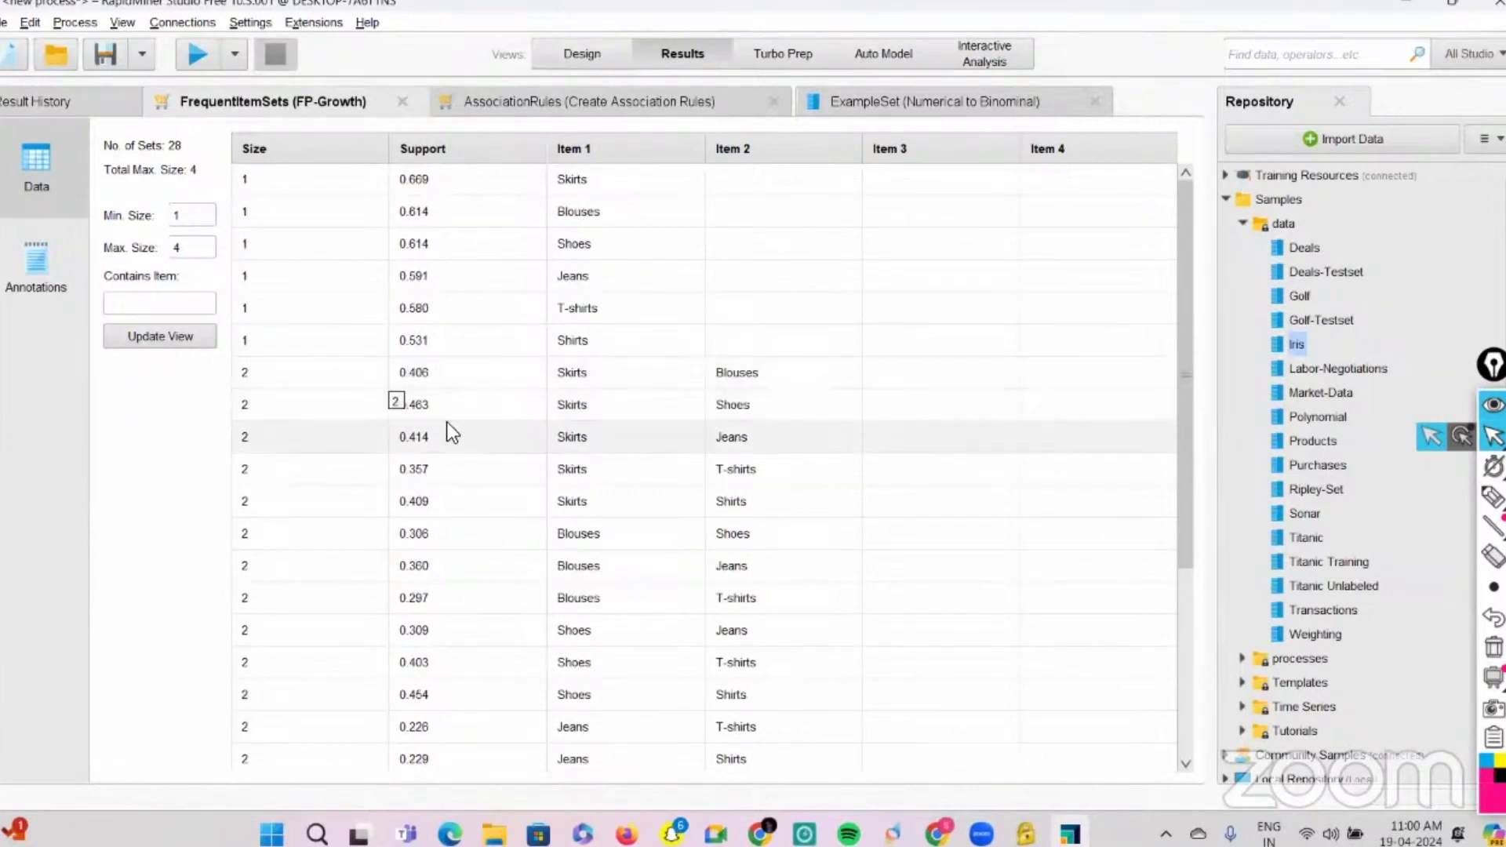
pyautogui.scroll(-2, 681, 453)
pyautogui.scroll(-2, 680, 445)
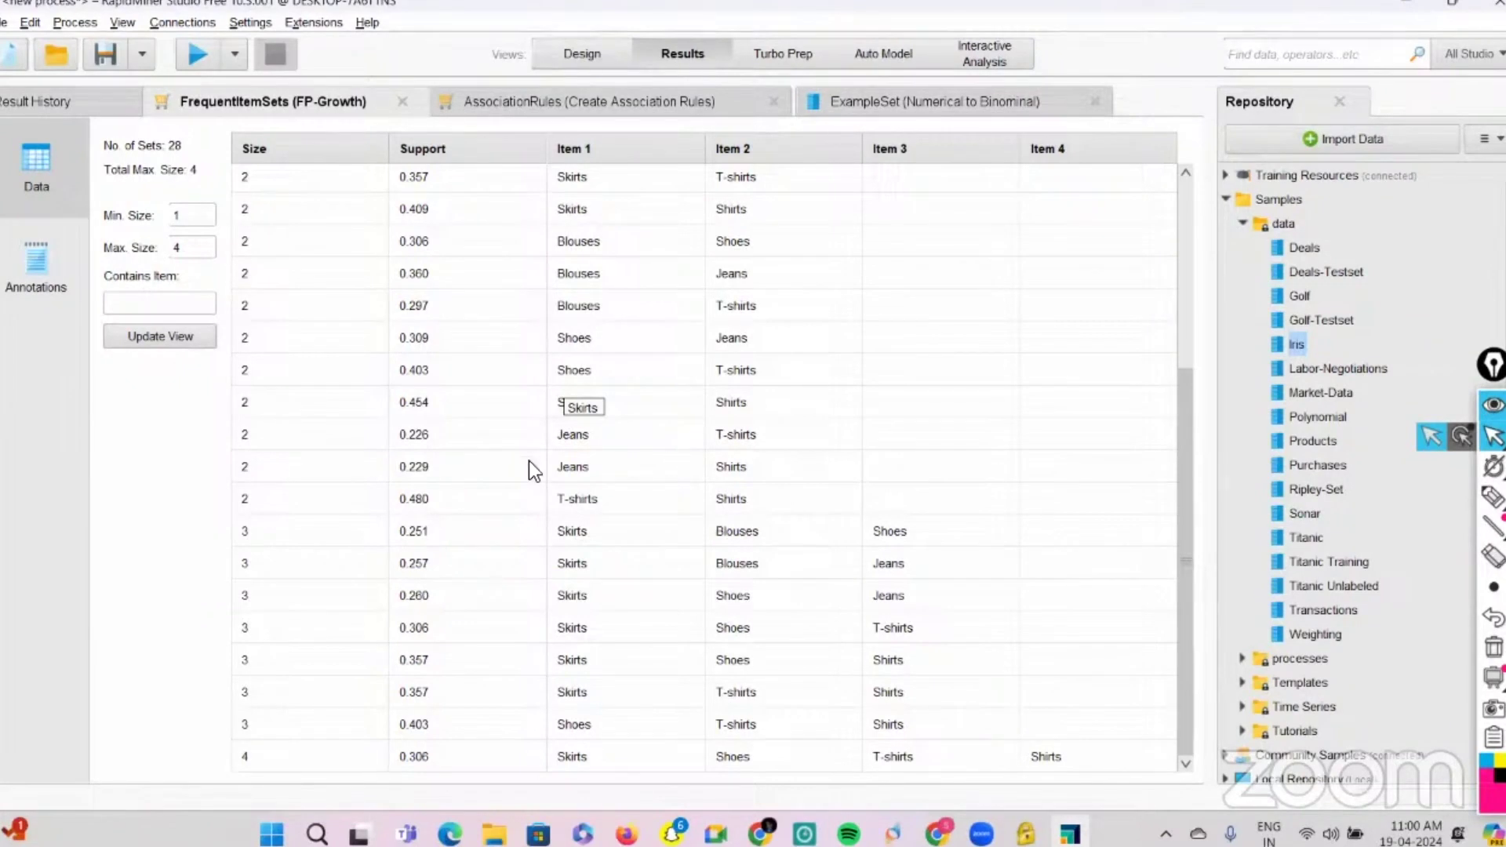
pyautogui.click(564, 79)
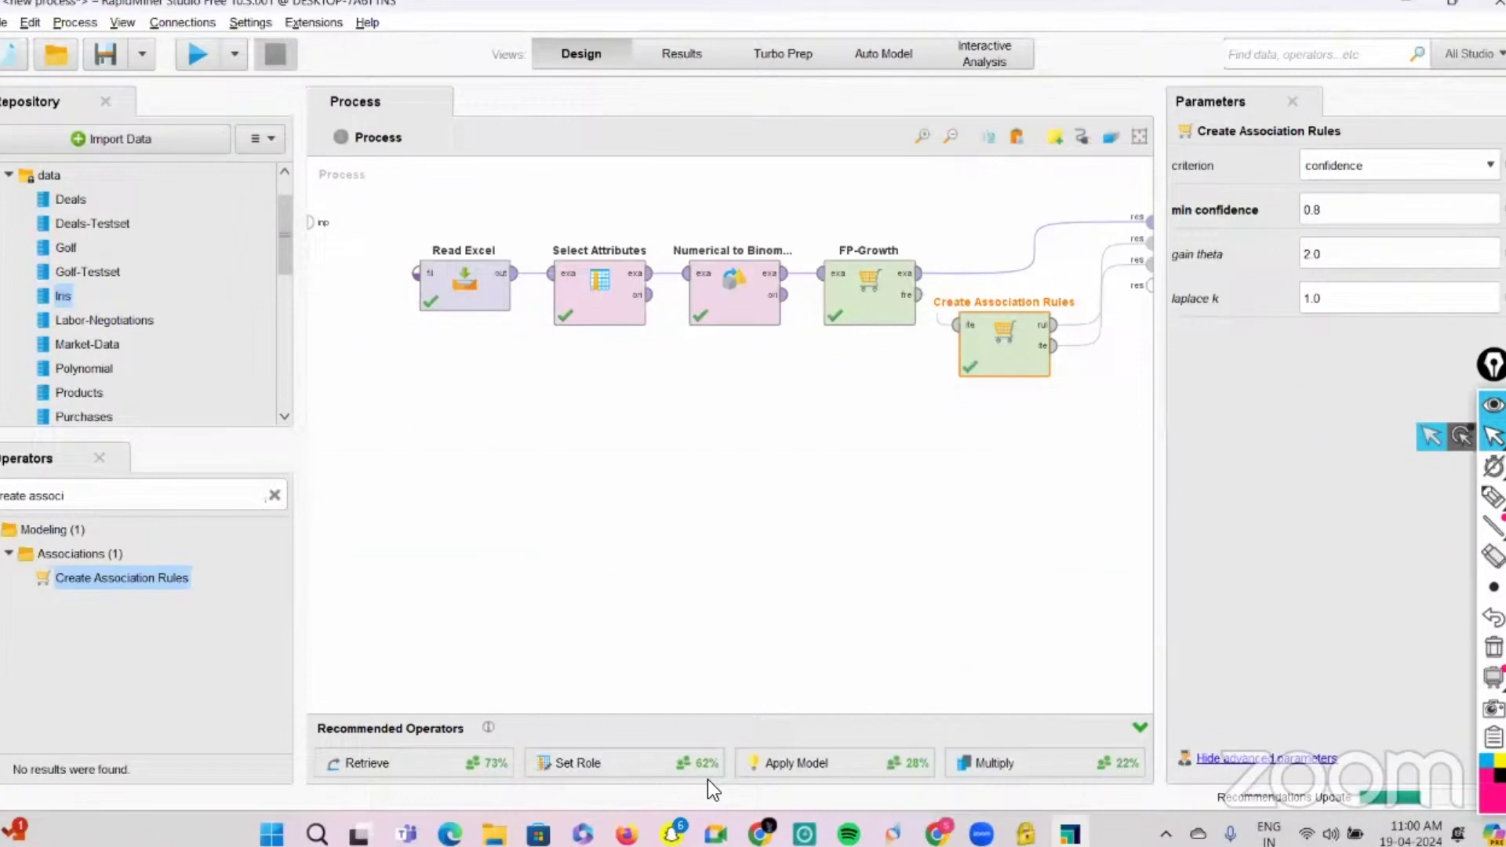
# Step: Switch to the Data Science Mindmap in Chrome and expand the Model Building branch
pyautogui.click(761, 834)
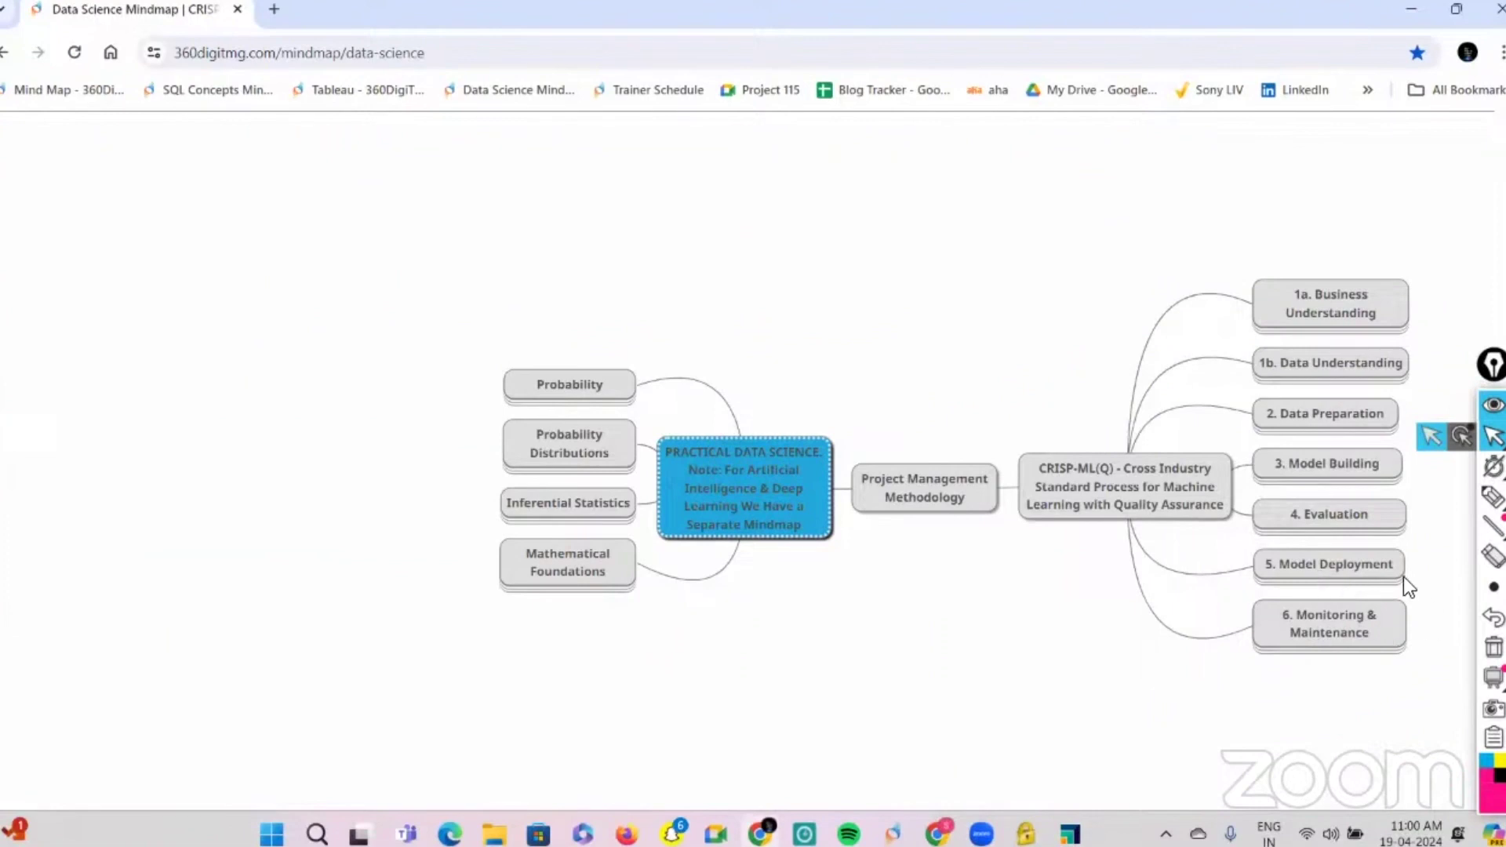
pyautogui.click(1321, 471)
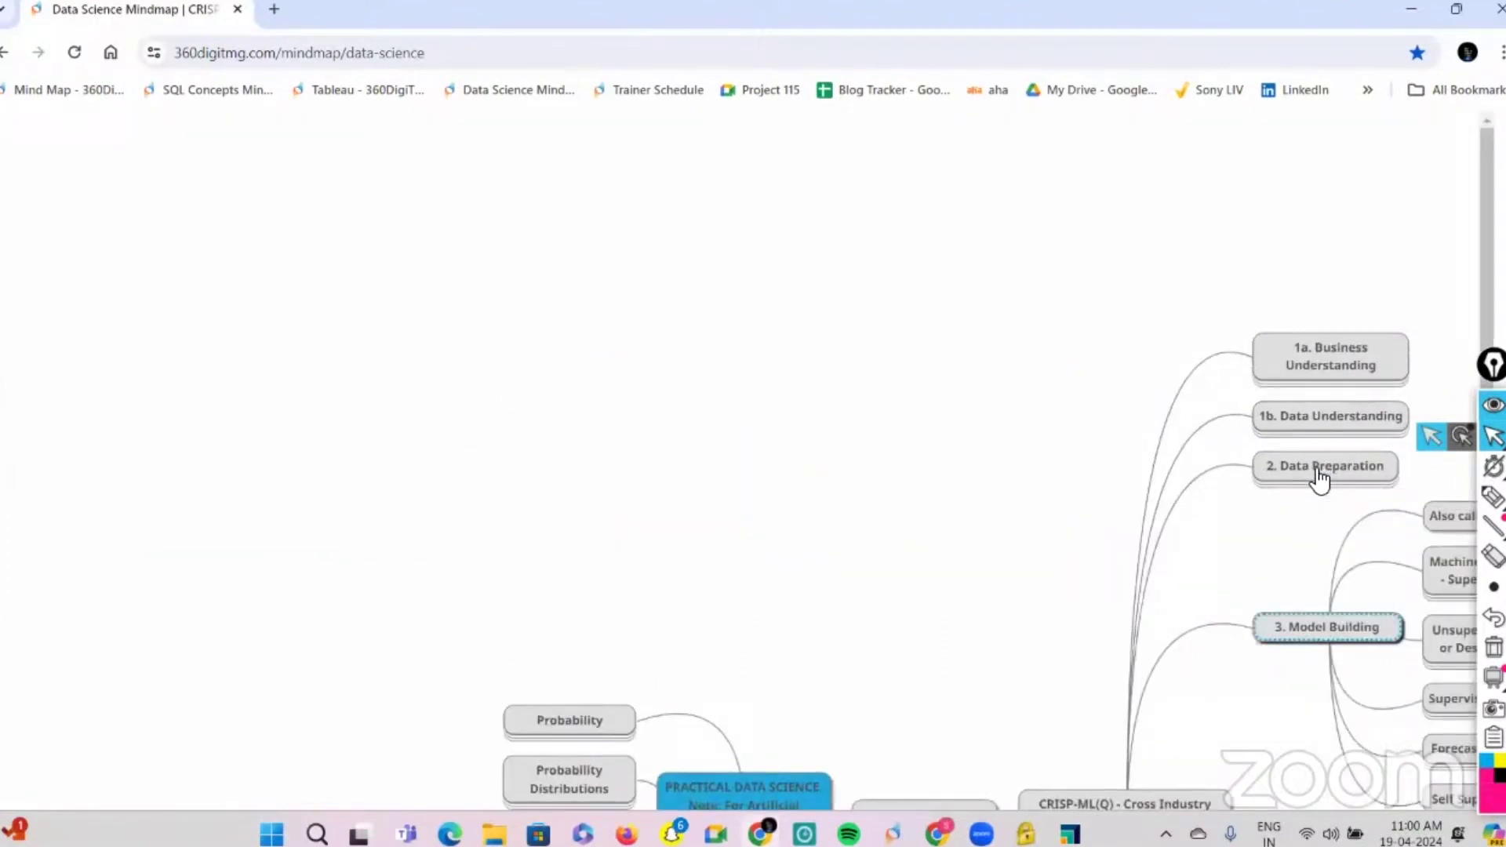
pyautogui.scroll(-2, 1148, 522)
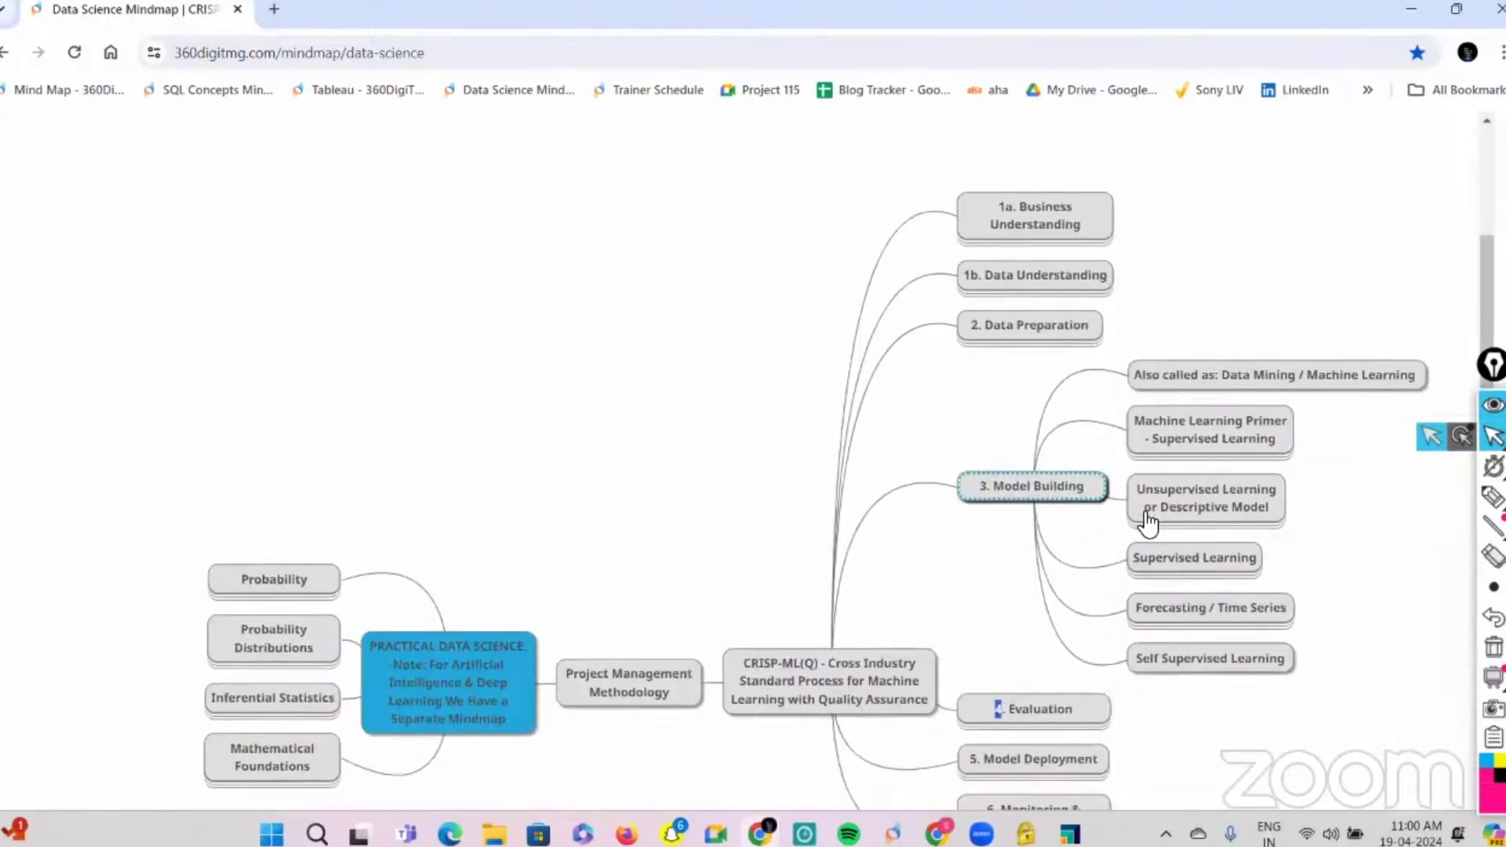